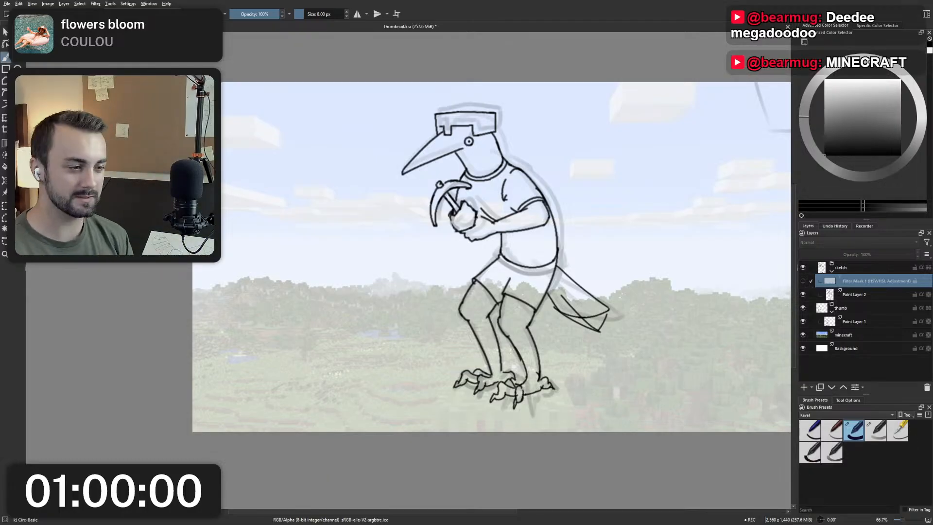
Examine the bird character's pose and placement against the Minecraft landscape.
scroll(549, 286, down, 2)
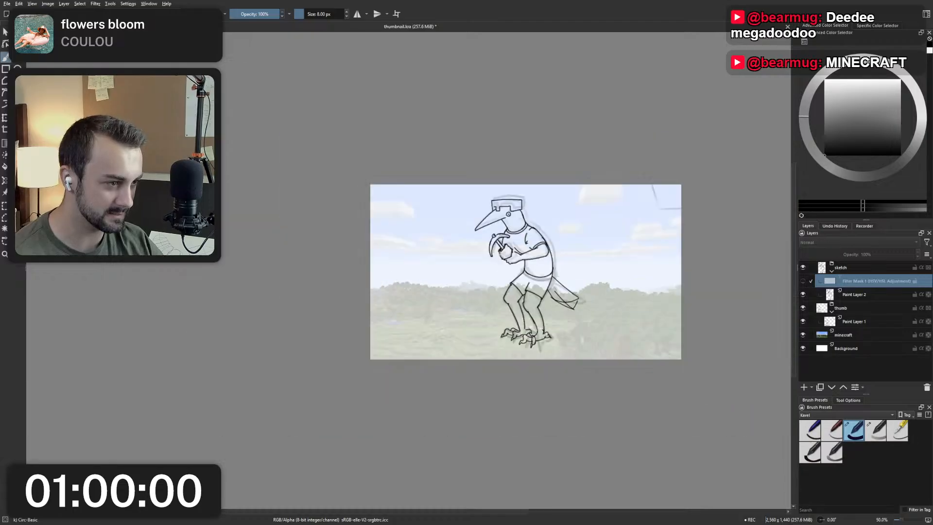
scroll(548, 286, up, 2)
drag(557, 286, 538, 291)
scroll(538, 291, down, 1)
scroll(538, 291, up, 2)
scroll(537, 291, down, 1)
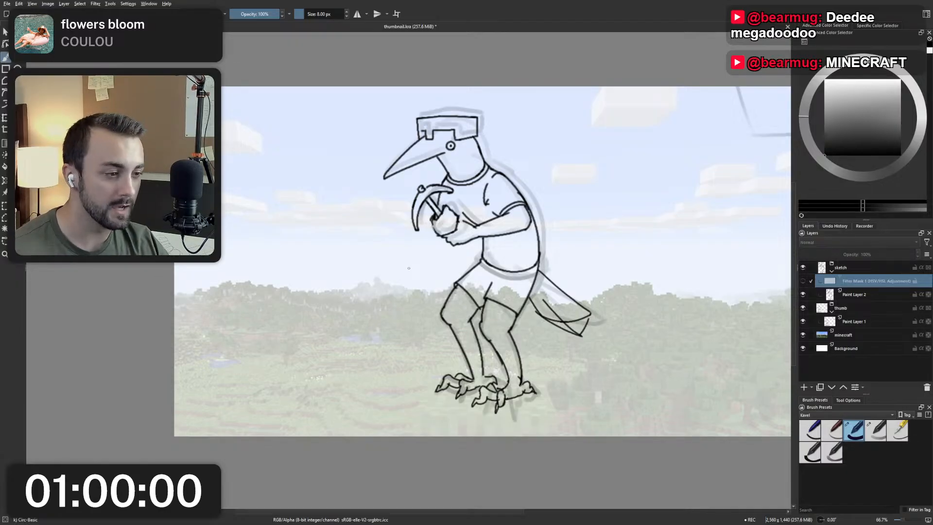
scroll(409, 269, up, 1)
scroll(409, 268, down, 1)
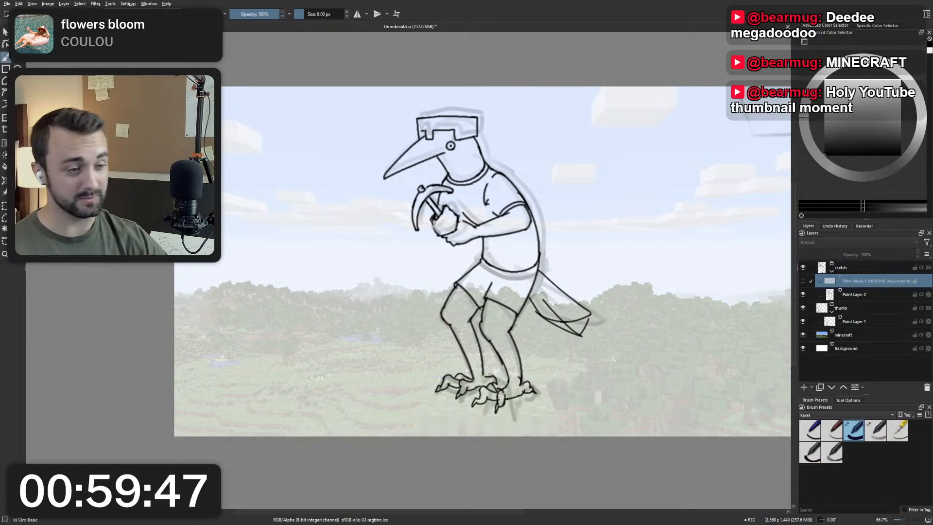
scroll(397, 200, down, 1)
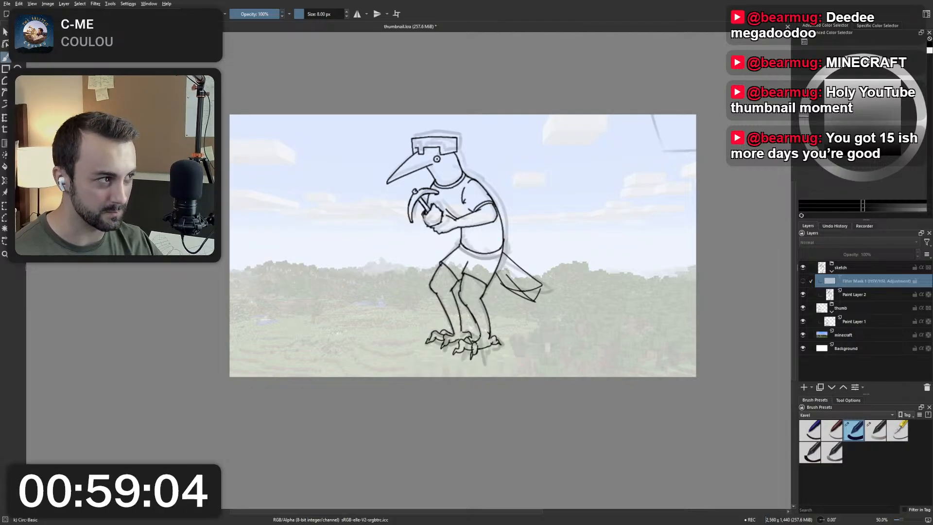
Make Paint Layer 2 in the sketch group the active layer and check the bird's head and torso line work.
click(856, 295)
scroll(465, 190, up, 1)
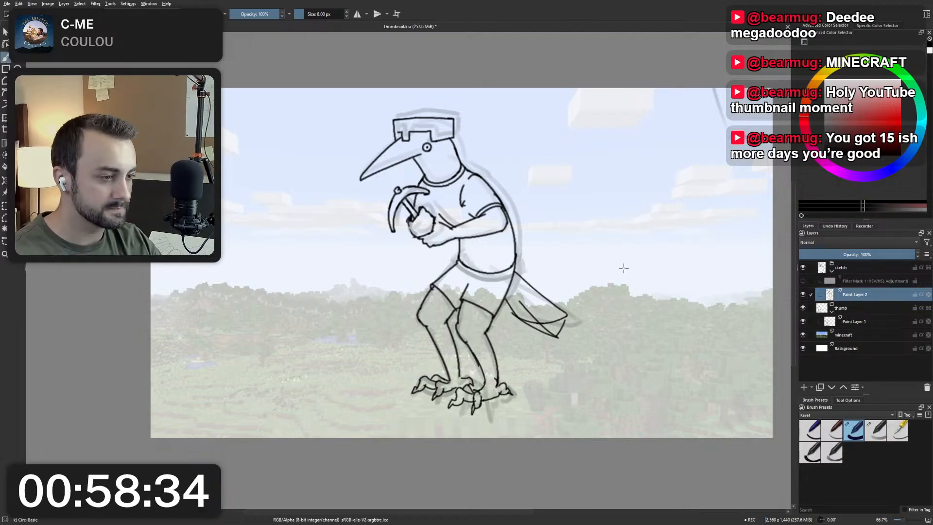
scroll(430, 156, up, 4)
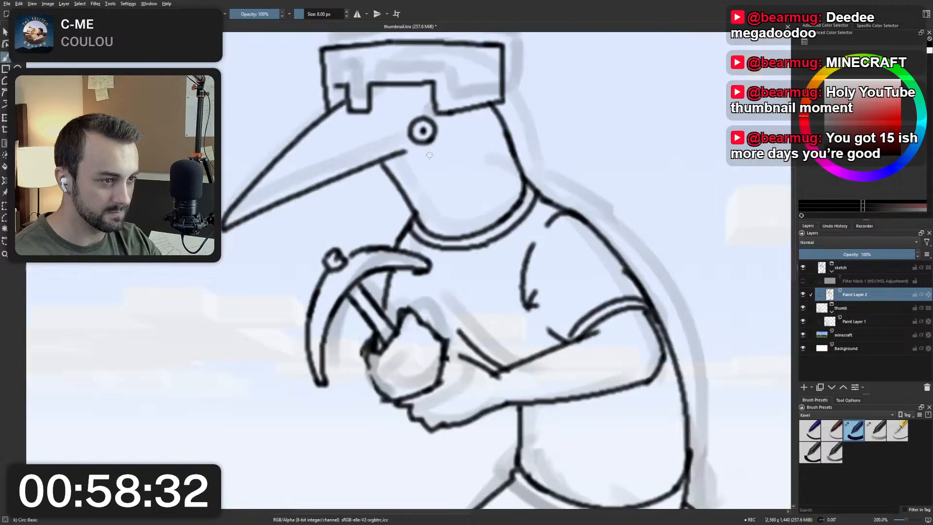
scroll(430, 155, down, 4)
scroll(429, 155, up, 1)
scroll(430, 156, down, 1)
drag(404, 263, 398, 231)
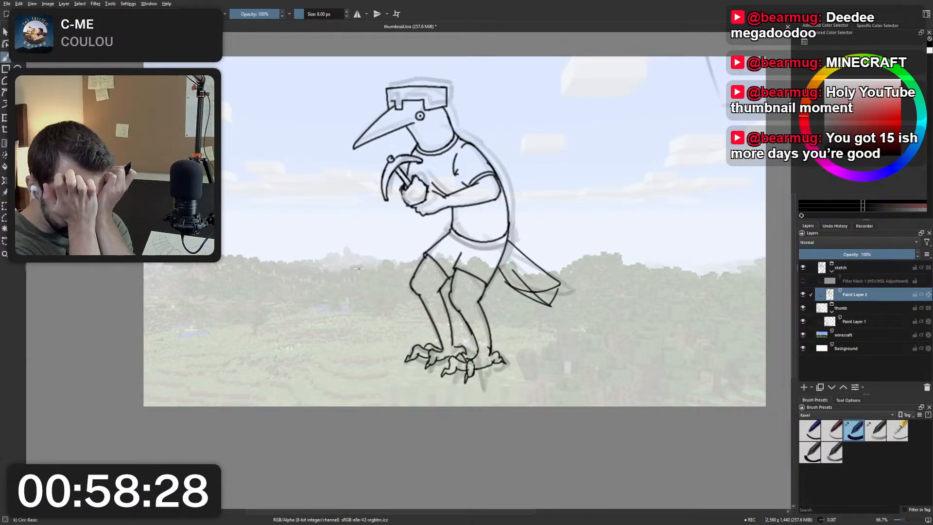
Hide the minecraft background layer so the bird sketch stands on plain white.
click(835, 338)
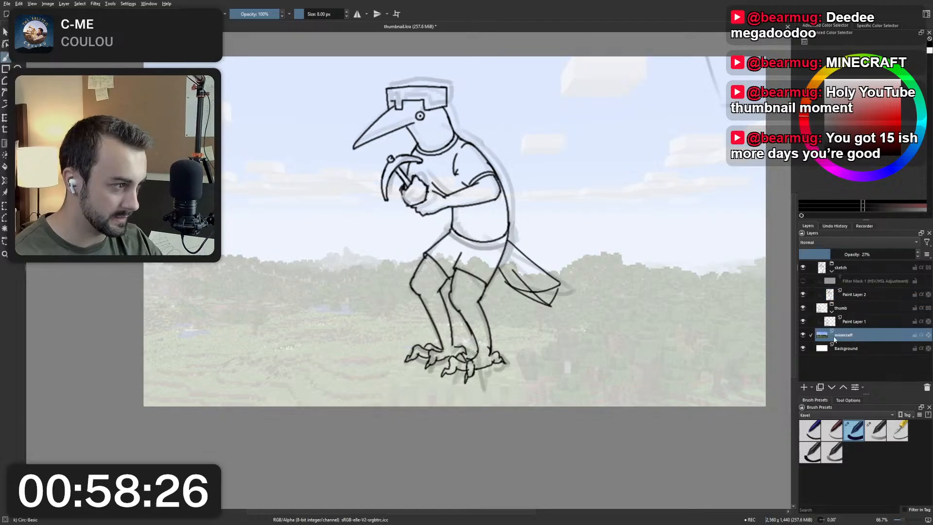
drag(290, 336, 353, 362)
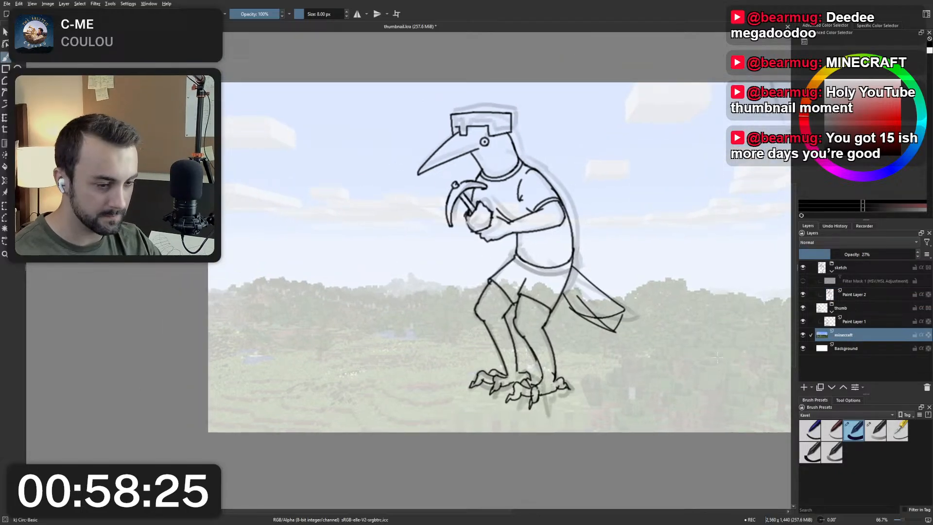
click(803, 335)
drag(577, 216, 640, 196)
scroll(657, 188, up, 2)
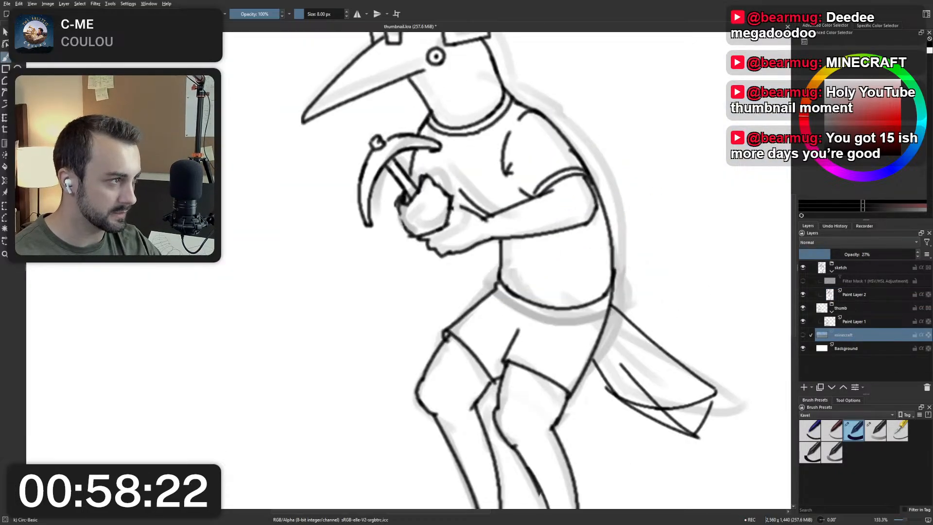
Choose a muted green paint colour and bring the empty canvas area in front of the bird into view.
click(905, 76)
mouse_move(860, 119)
mouse_down()
mouse_move(850, 132)
mouse_move(841, 117)
mouse_up()
drag(442, 224, 555, 190)
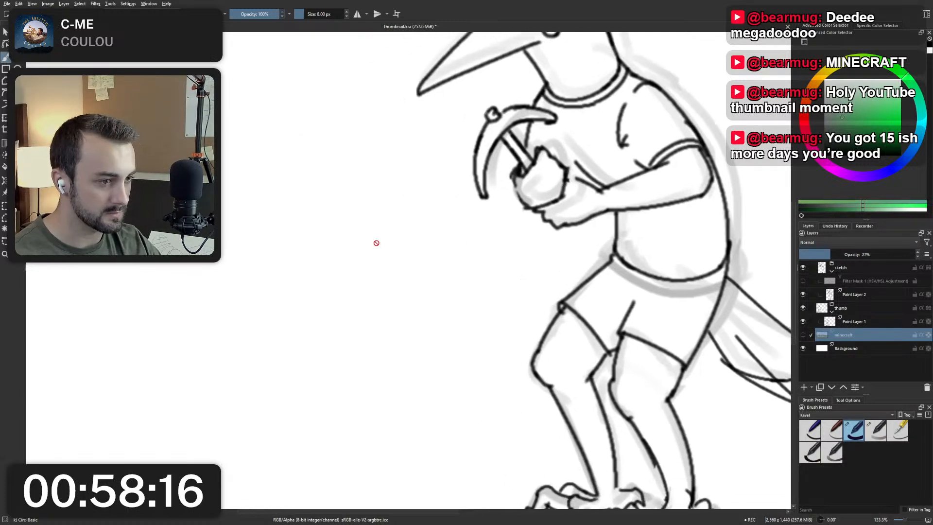
drag(377, 243, 489, 236)
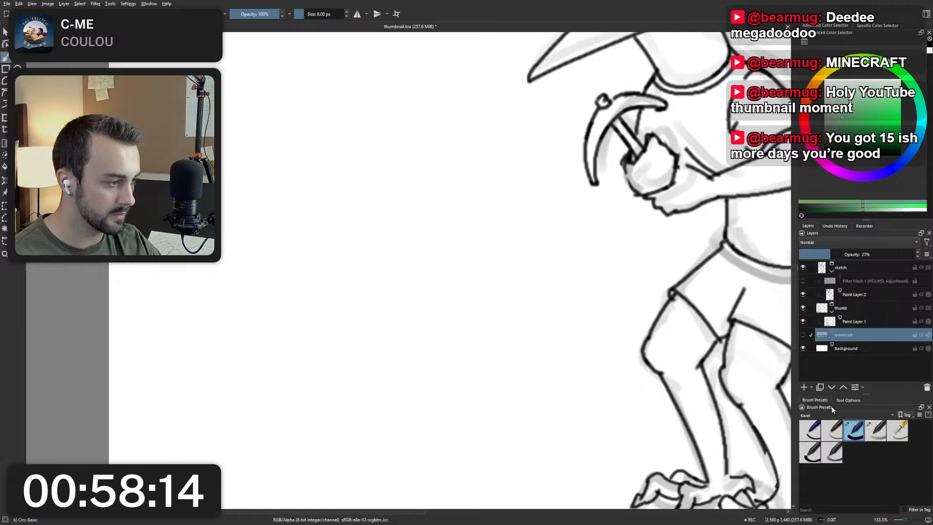
Activate Paint Layer 2 and choose the Rec-Basic rectangular brush preset at 80 px.
click(827, 461)
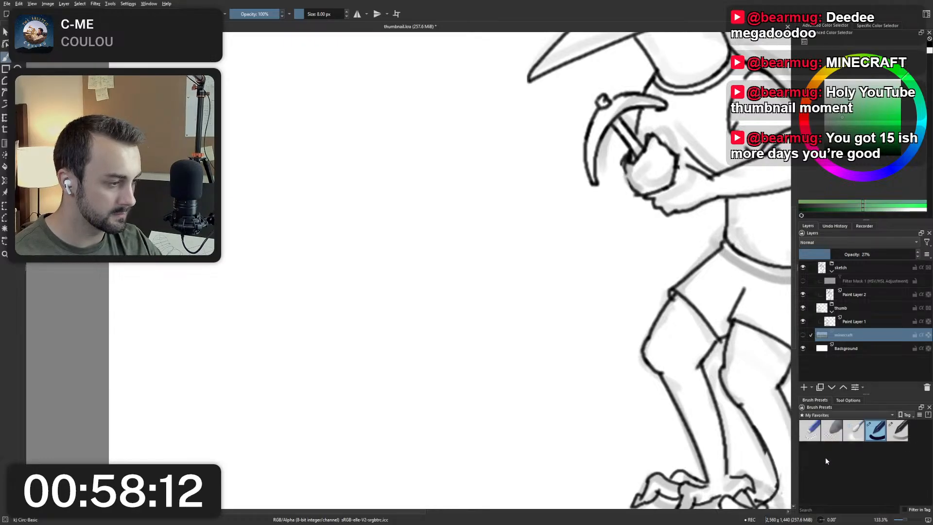
click(830, 375)
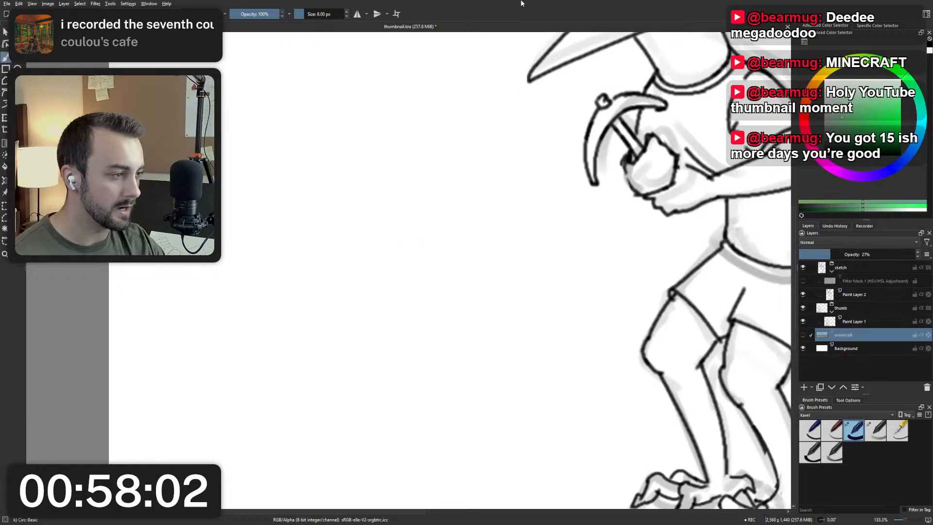
click(855, 295)
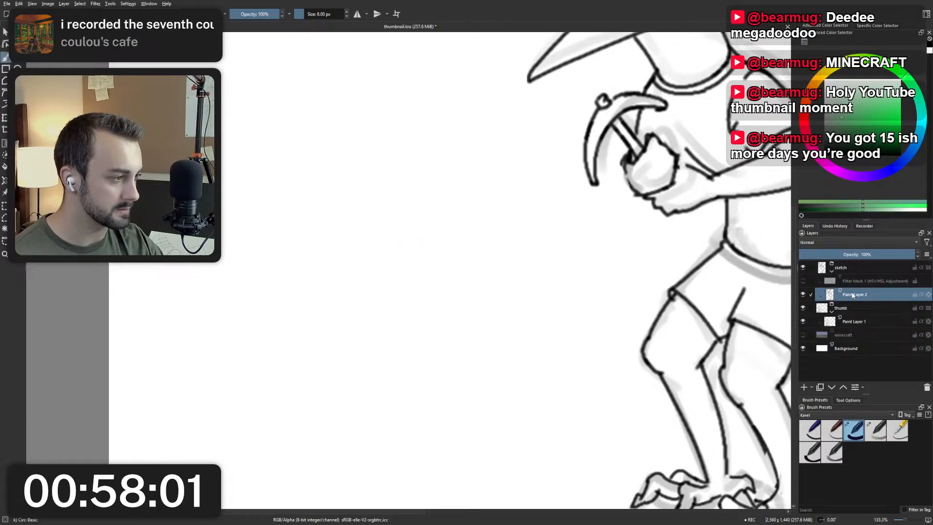
right_click(365, 285)
click(542, 288)
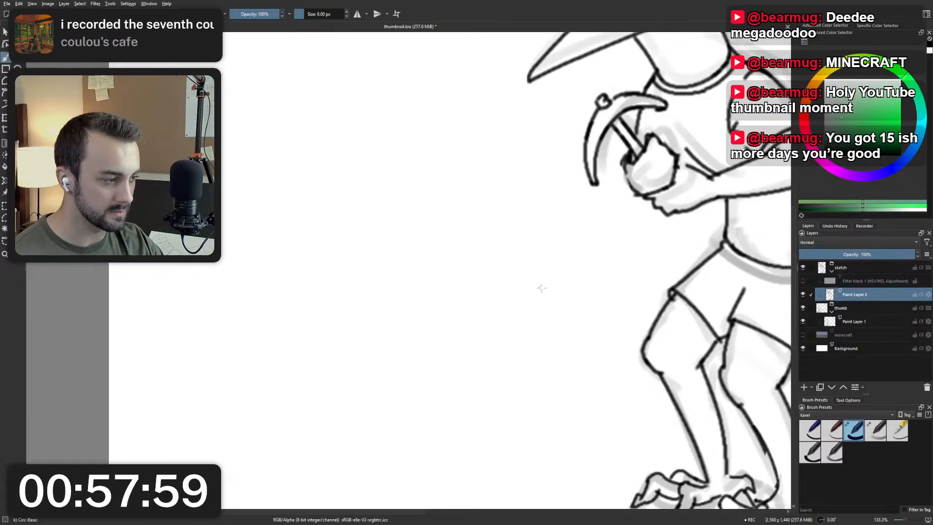
click(810, 452)
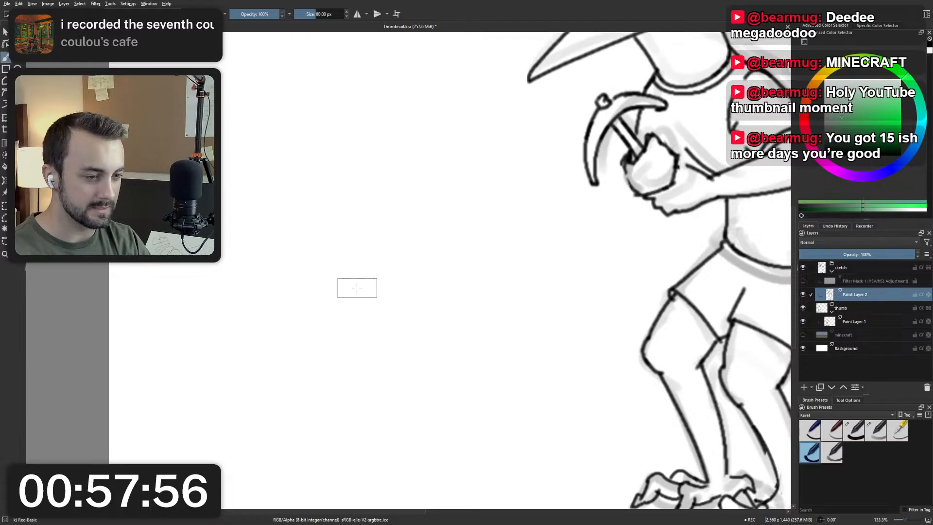
Paint a solid green patch in the empty area in front of the bird, replacing the first attempt.
mouse_move(324, 275)
mouse_down()
mouse_move(348, 310)
mouse_move(379, 272)
mouse_move(412, 270)
mouse_move(513, 316)
mouse_move(476, 266)
mouse_move(403, 402)
mouse_move(378, 380)
mouse_move(346, 275)
mouse_move(319, 294)
mouse_move(309, 239)
mouse_move(379, 288)
mouse_move(411, 269)
mouse_move(465, 211)
mouse_move(522, 273)
mouse_move(481, 262)
mouse_up()
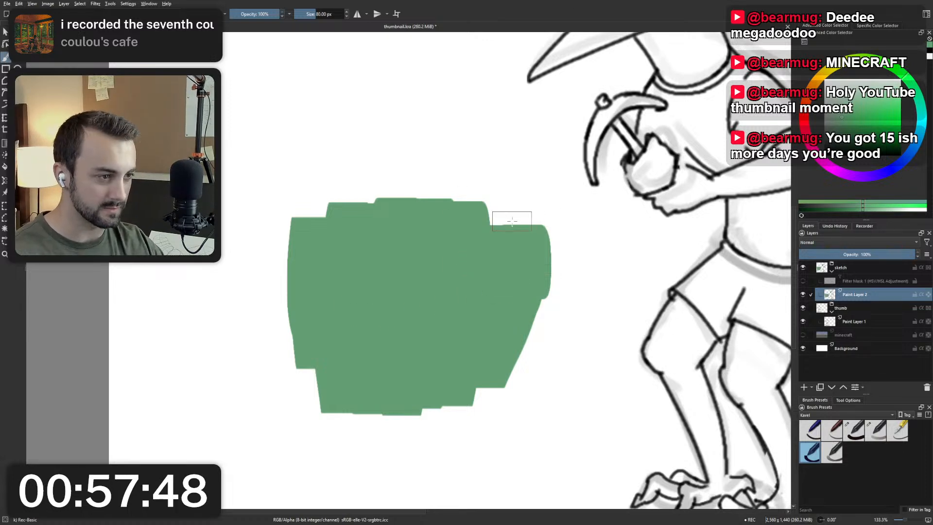
key(ctrl+z)
mouse_move(310, 399)
mouse_down()
mouse_move(310, 425)
mouse_move(370, 321)
mouse_move(433, 306)
mouse_move(395, 381)
mouse_move(410, 443)
mouse_move(470, 433)
mouse_move(484, 415)
mouse_up()
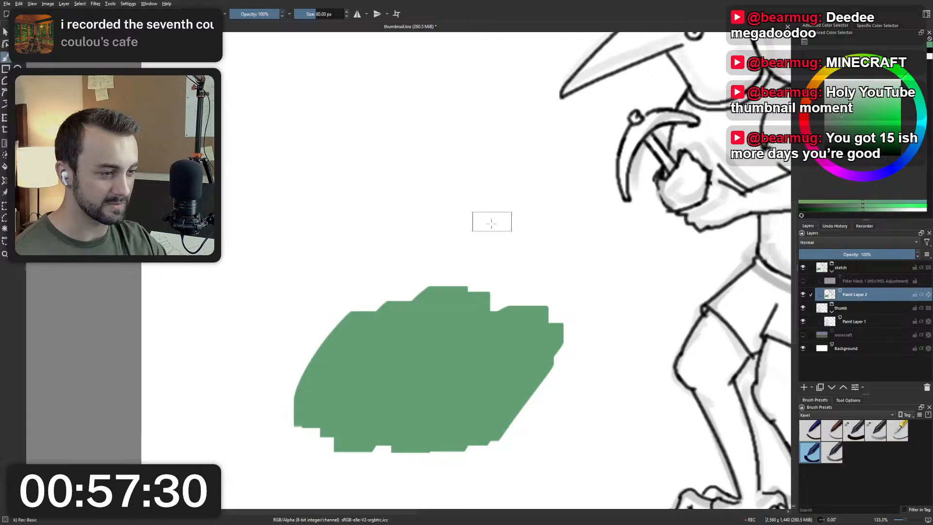
scroll(369, 243, down, 1)
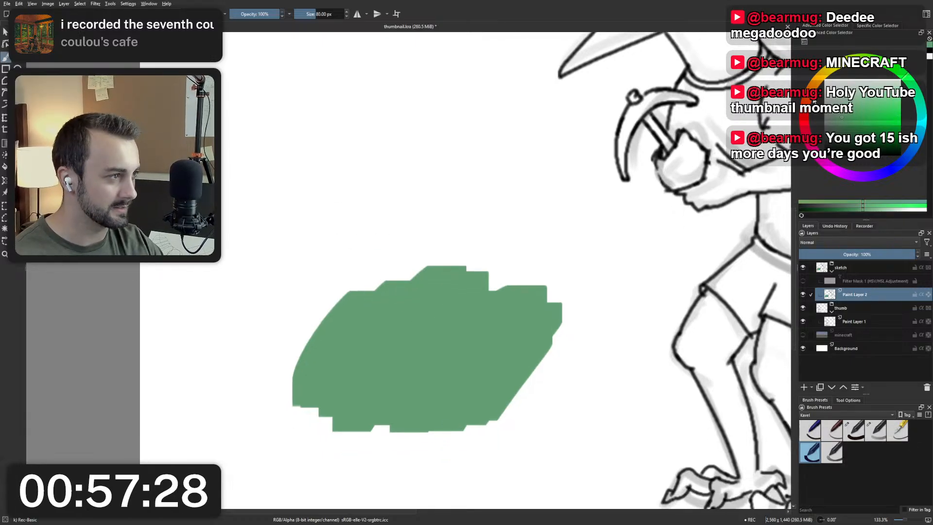
Choose a muted brown and paint a curved band across the lower part of the green patch.
drag(813, 87, 816, 81)
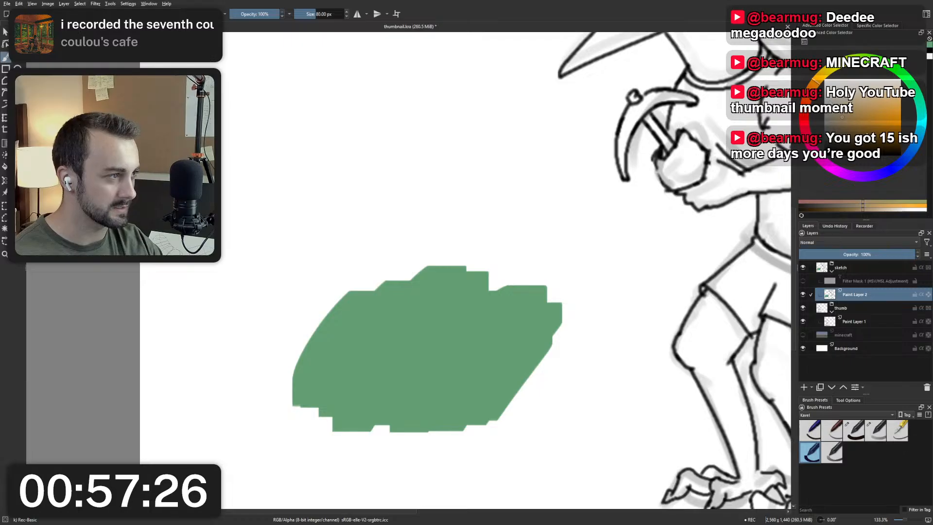
drag(842, 117, 841, 126)
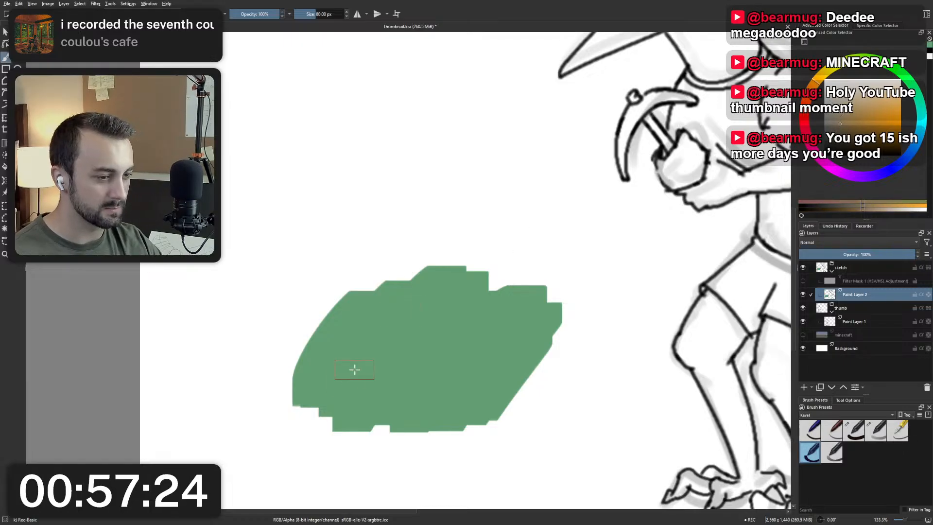
mouse_move(357, 370)
mouse_down()
mouse_move(360, 381)
mouse_move(435, 395)
mouse_up()
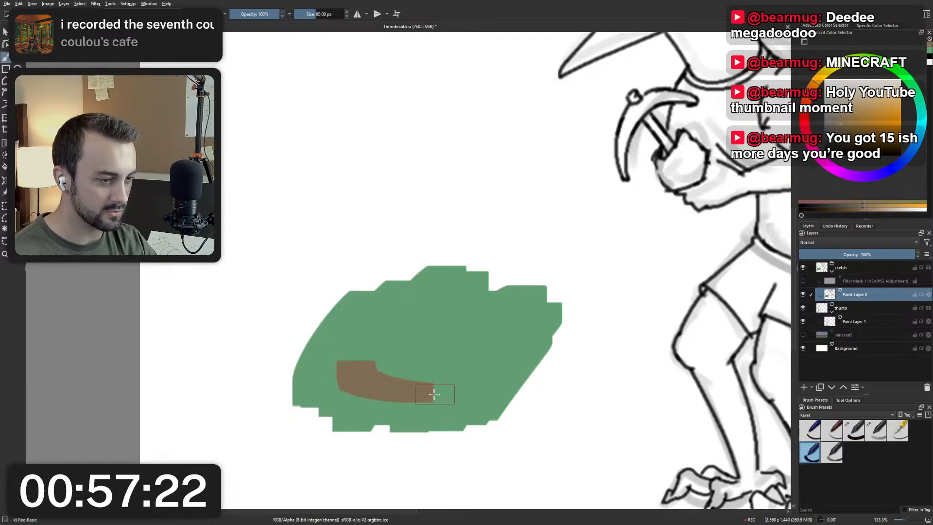
key(ctrl+z)
mouse_move(373, 388)
mouse_down()
mouse_move(481, 381)
mouse_move(524, 359)
mouse_move(517, 330)
mouse_move(426, 313)
mouse_up()
scroll(539, 340, down, 4)
scroll(389, 312, up, 3)
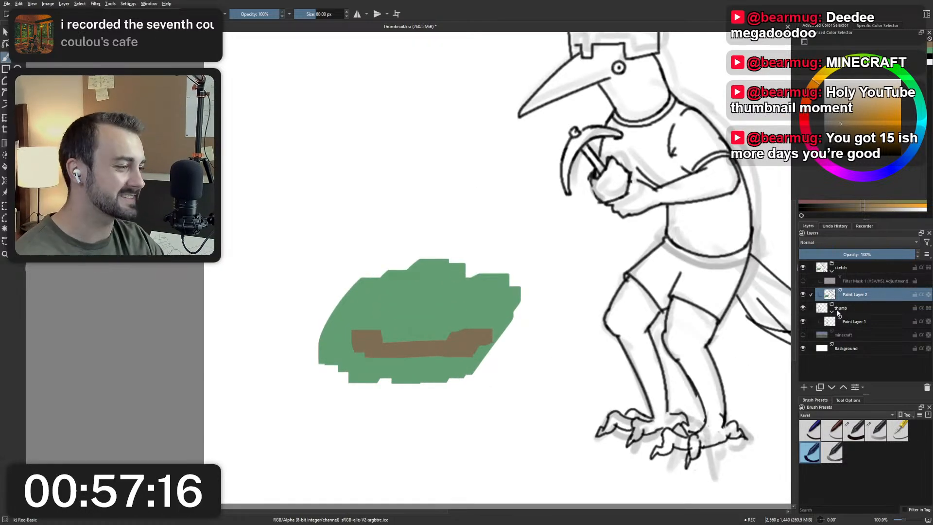
Undo all green and brown test strokes and show the minecraft background layer again.
scroll(500, 245, down, 1)
scroll(512, 239, up, 1)
key(ctrl+z)
key(ctrl+z)
key(ctrl+z)
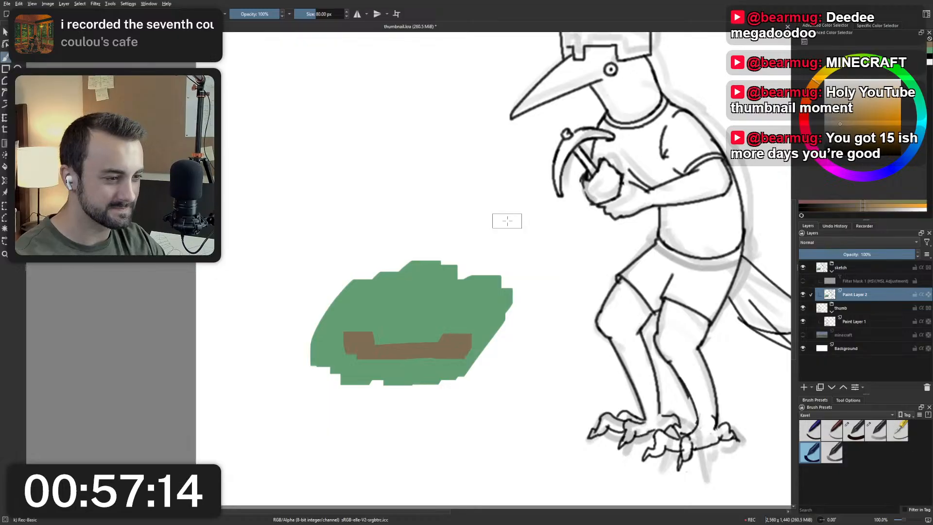
key(ctrl+z)
key(ctrl+z)
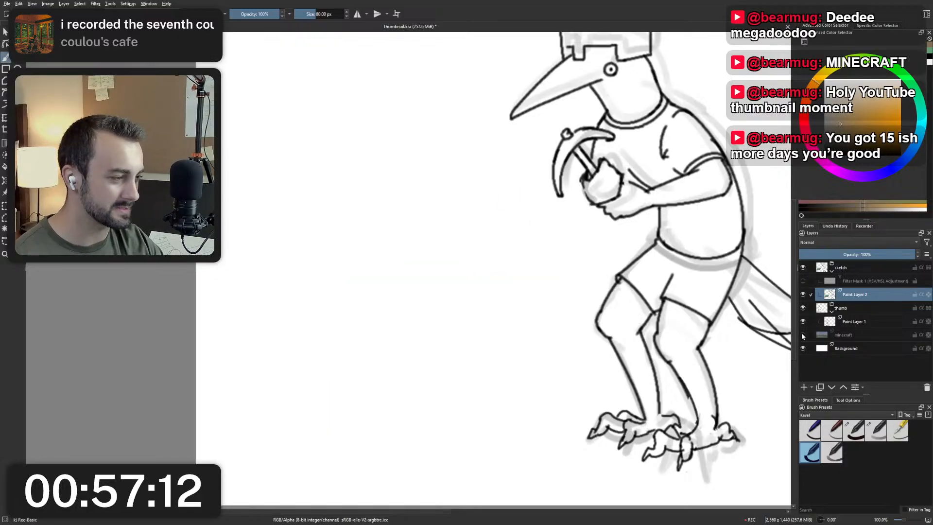
click(803, 334)
Examine the grass, dirt and tree line of the Minecraft background around the bird's legs.
scroll(423, 307, down, 2)
scroll(421, 384, up, 7)
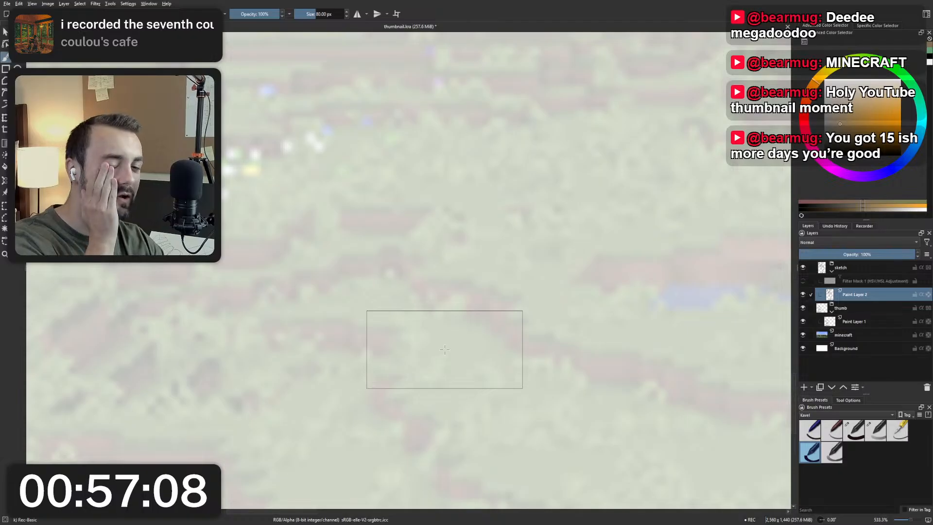
scroll(445, 350, down, 3)
scroll(462, 344, down, 1)
drag(462, 344, 482, 394)
drag(442, 298, 488, 387)
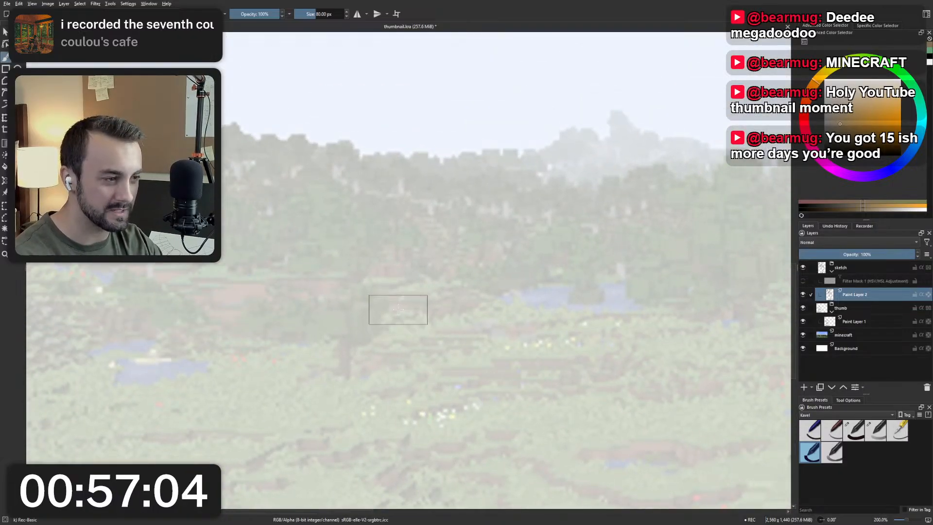
scroll(502, 285, down, 1)
drag(558, 293, 291, 284)
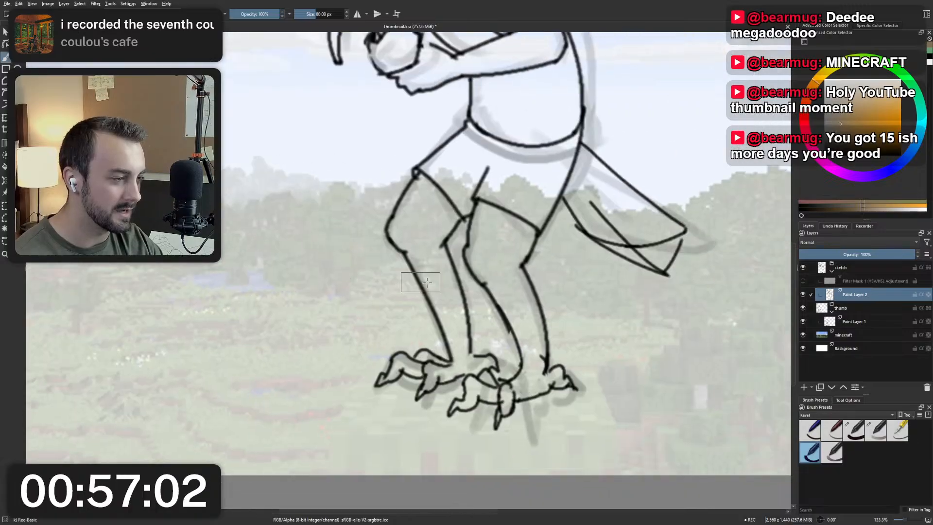
drag(530, 292, 374, 290)
scroll(375, 290, down, 2)
drag(498, 248, 518, 282)
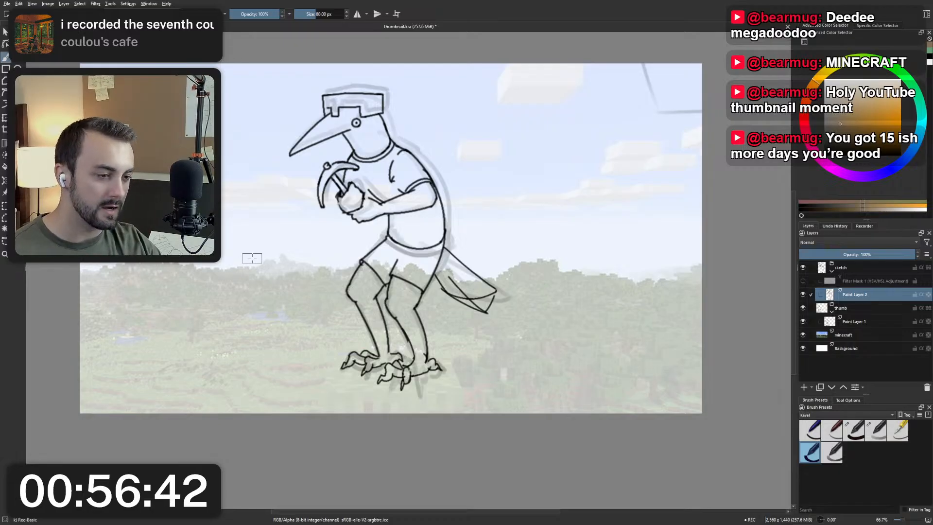
Switch to the Circ-Basic brush at 8 px and sample the black outline colour from the thigh line.
right_click(397, 216)
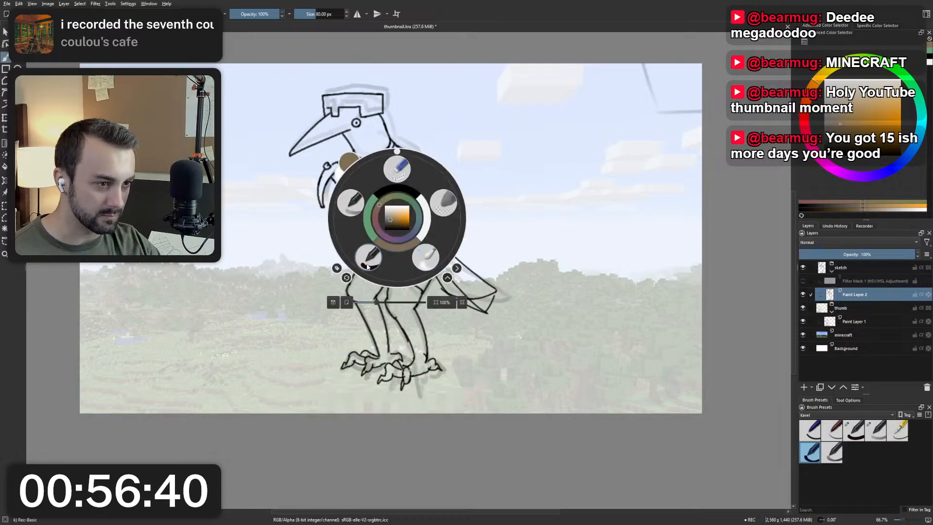
click(366, 259)
scroll(351, 254, up, 4)
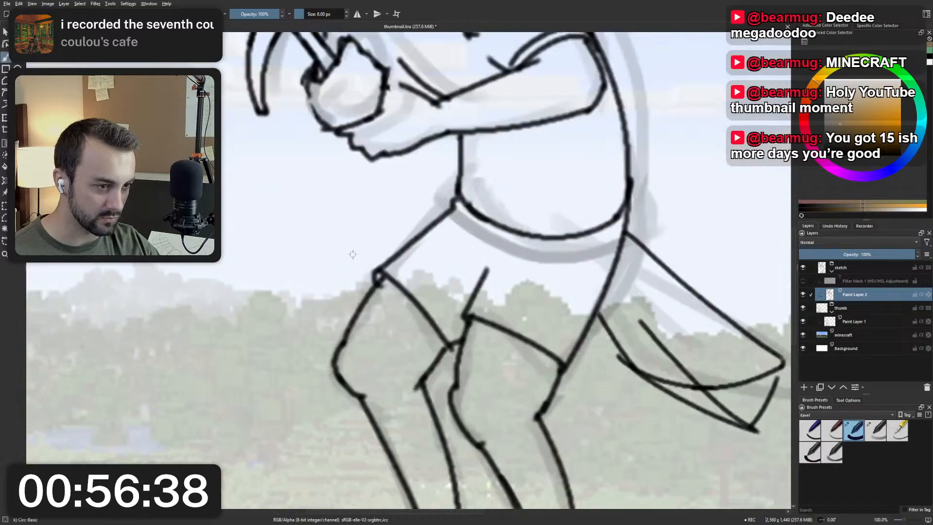
drag(443, 190, 383, 290)
key(ctrl+z)
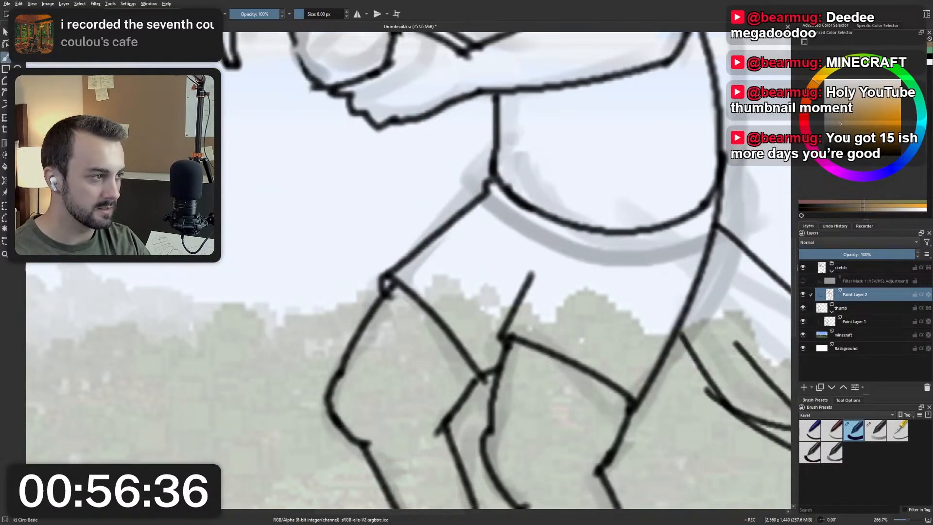
ctrl+click(474, 204)
Try short black diagonal strokes along the front thigh above the knee, undoing each one.
drag(461, 161, 340, 316)
key(ctrl+z)
drag(434, 197, 392, 266)
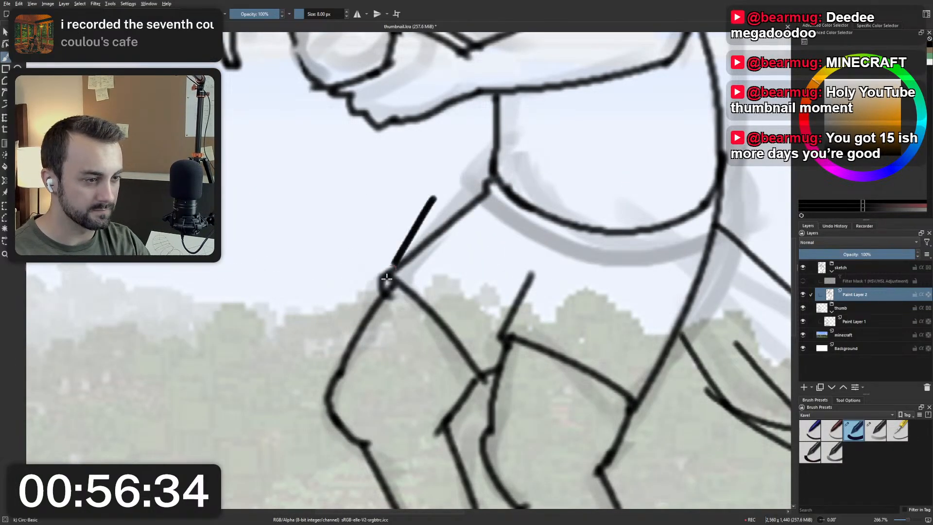
key(ctrl+z)
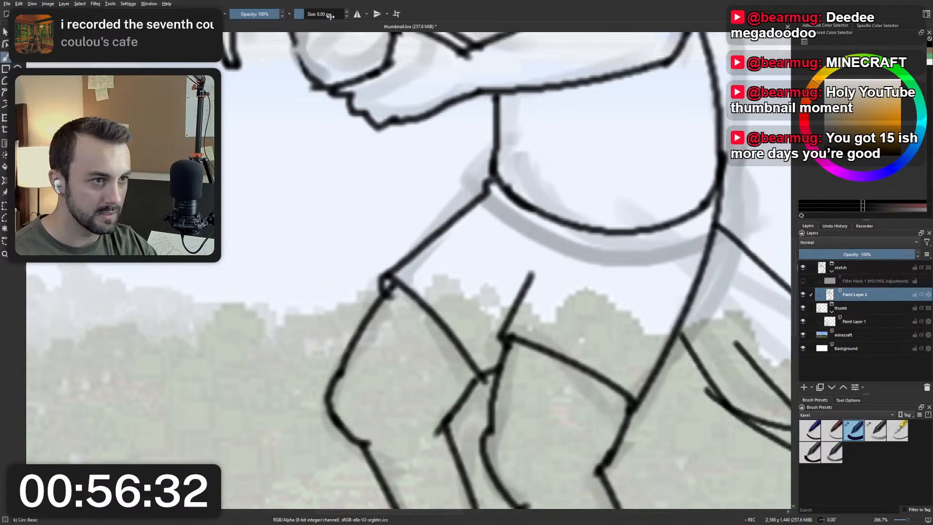
Set the brush size to 4 px and try a thin stroke along the front thigh, undoing it.
click(346, 16)
click(347, 16)
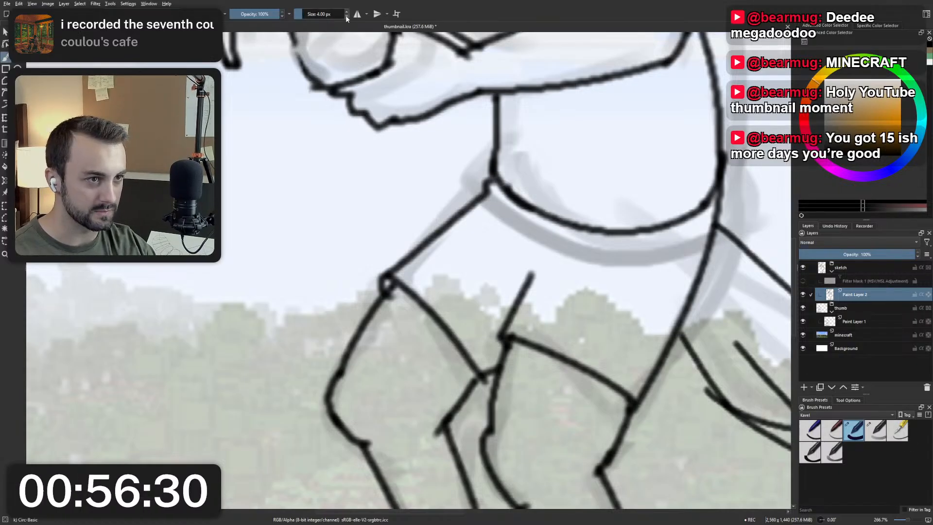
mouse_move(483, 181)
mouse_down()
mouse_move(360, 291)
mouse_move(371, 307)
mouse_up()
key(ctrl+z)
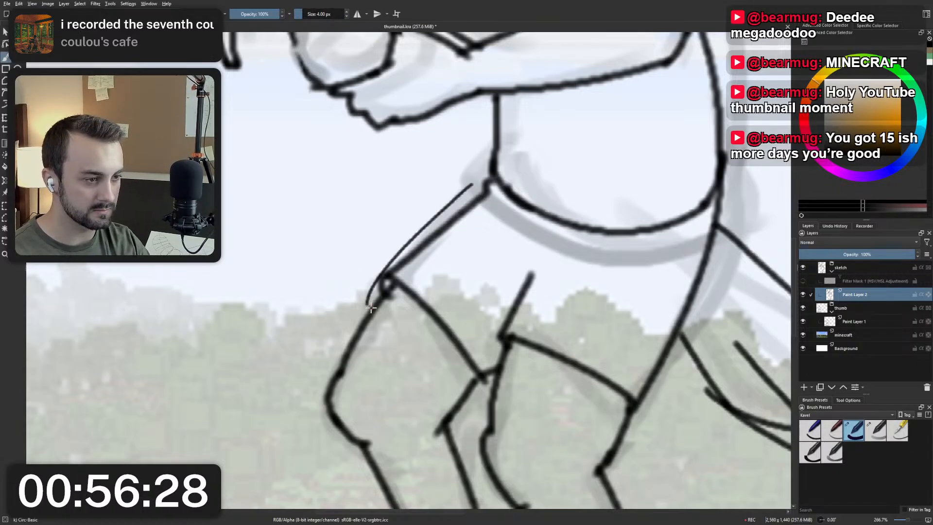
scroll(432, 214, down, 6)
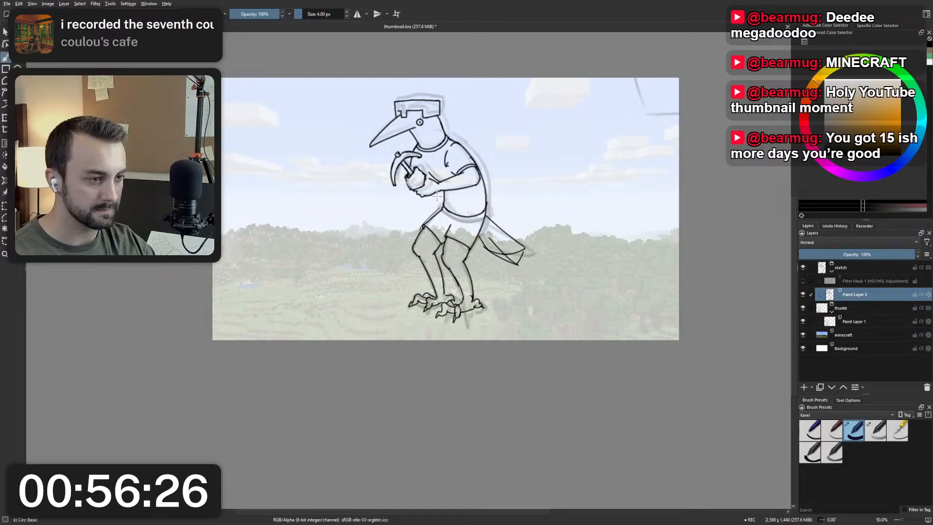
scroll(437, 196, up, 3)
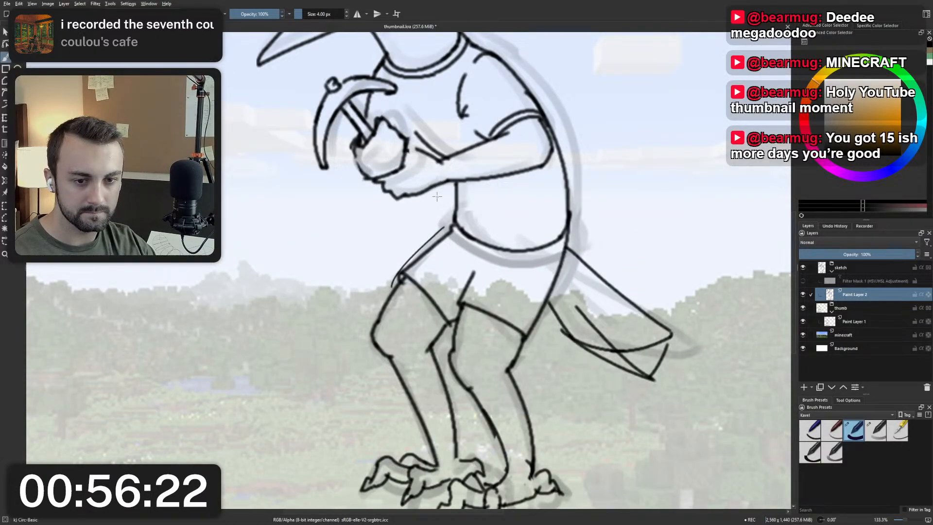
scroll(442, 225, up, 1)
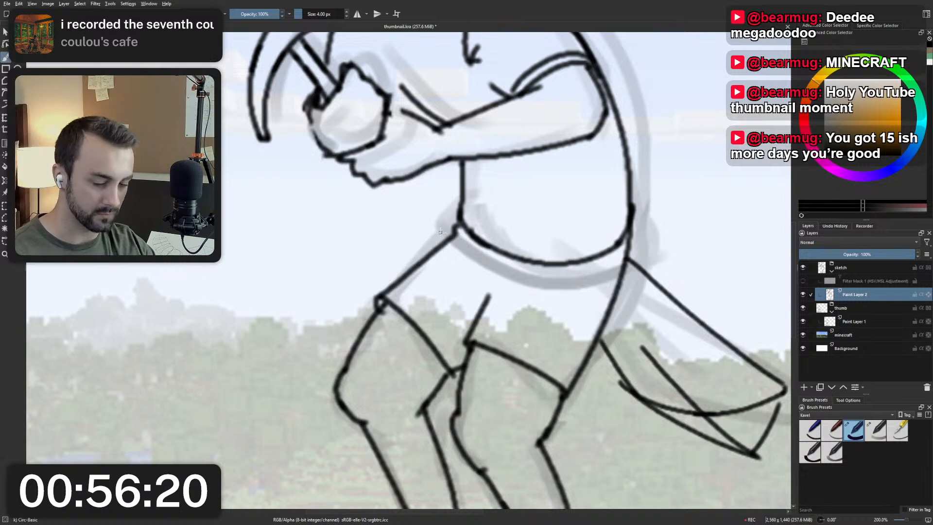
Enable the HSV/HSL adjustment filter mask on the sketch, collapse the thumb group, and hide the minecraft layer and the thumb group.
click(803, 281)
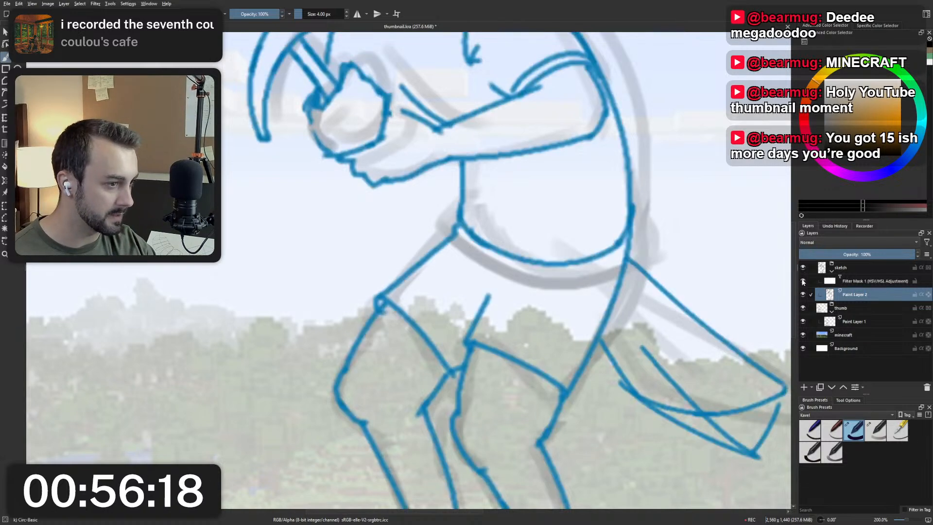
click(831, 310)
click(803, 321)
key(minus)
key(minus)
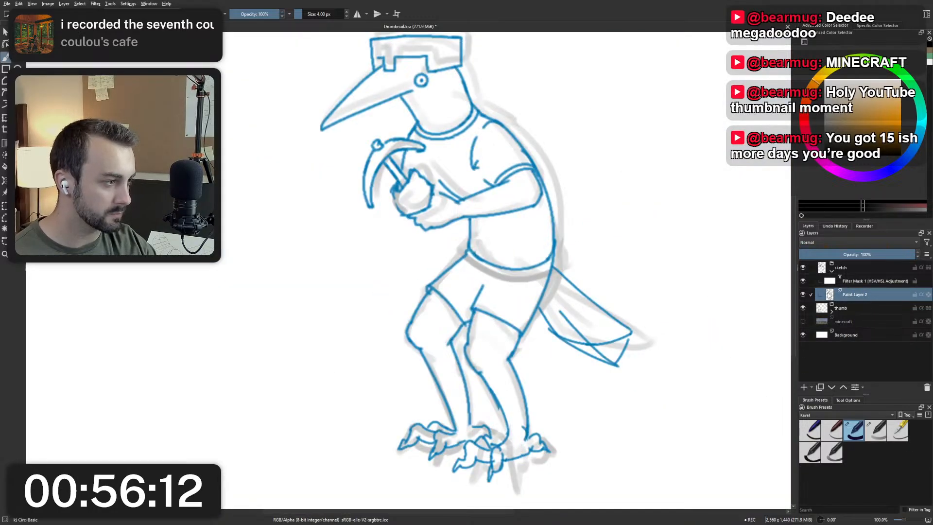
click(803, 308)
Lower the opacity of the sketch group to 36%.
click(855, 268)
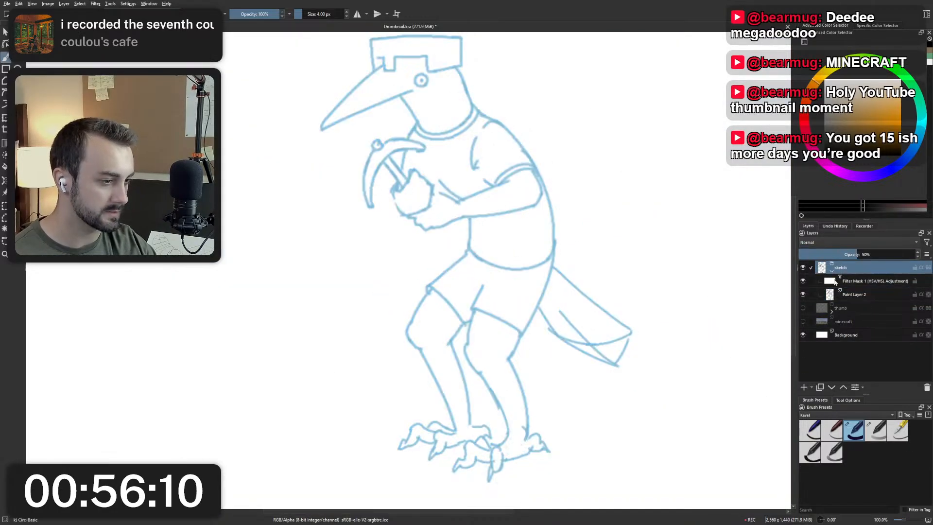
click(841, 252)
drag(476, 197, 507, 245)
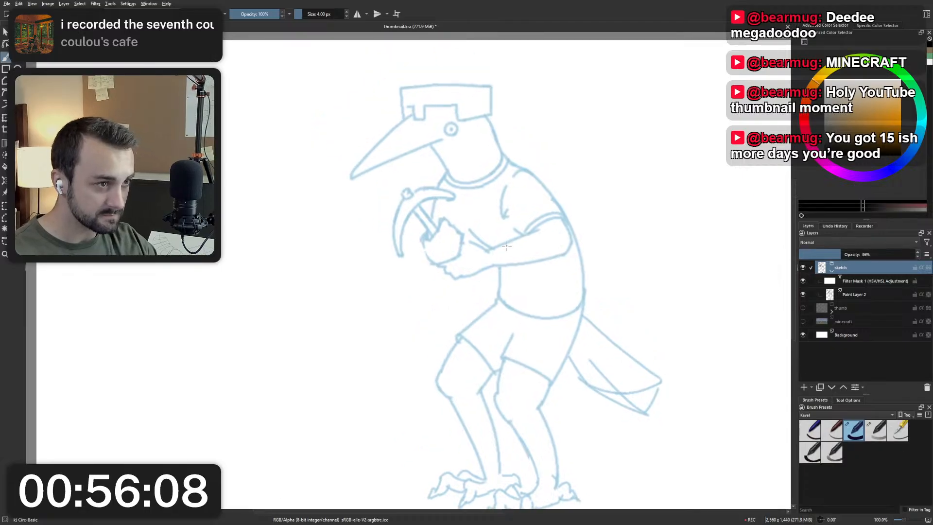
click(804, 387)
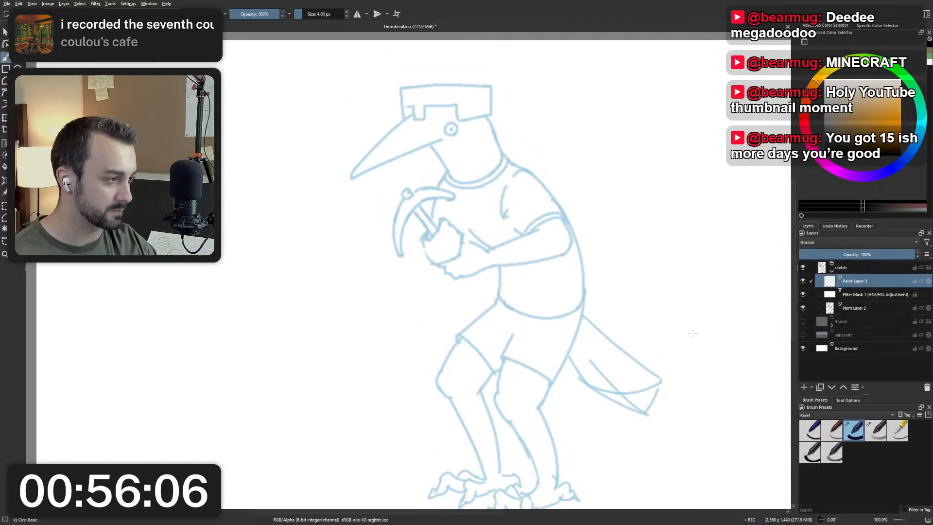
drag(889, 285, 877, 264)
click(926, 388)
Nest the HSV/HSL adjustment filter mask under Paint Layer 2 inside the sketch group.
click(832, 270)
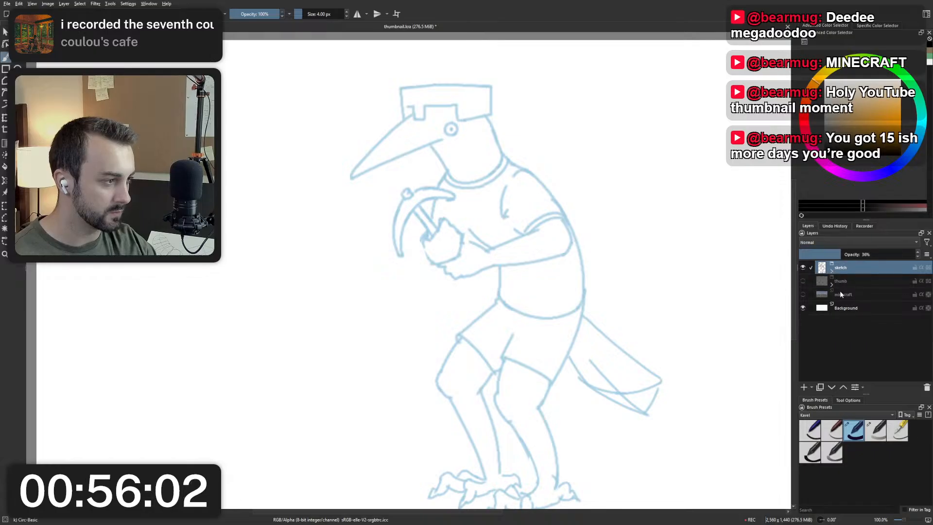
click(831, 271)
click(851, 307)
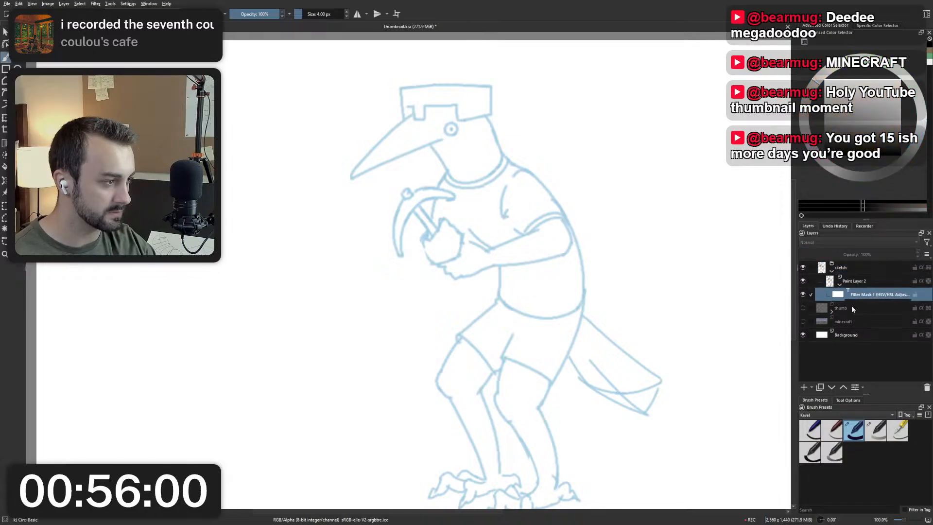
Show the thumb group, move Paint Layer 1 out of it, and delete the emptied group.
click(832, 304)
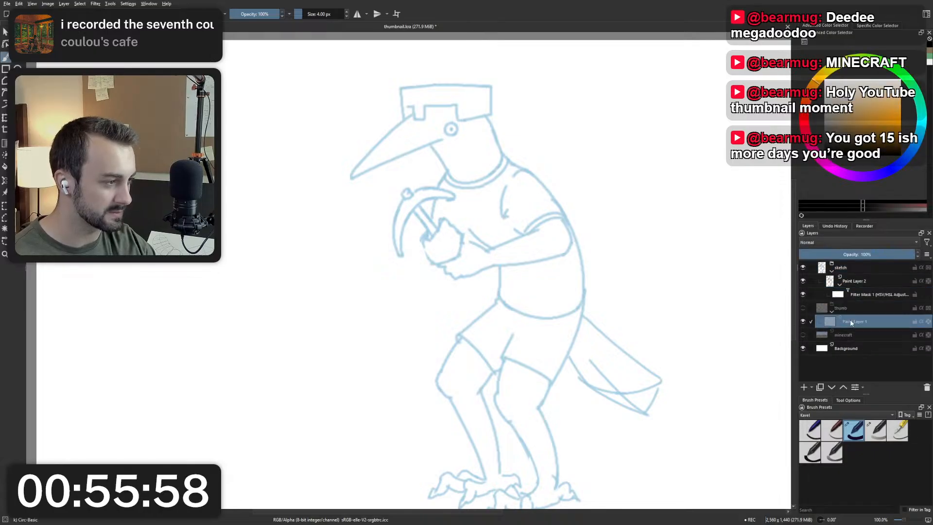
click(803, 308)
drag(858, 322, 866, 304)
click(876, 321)
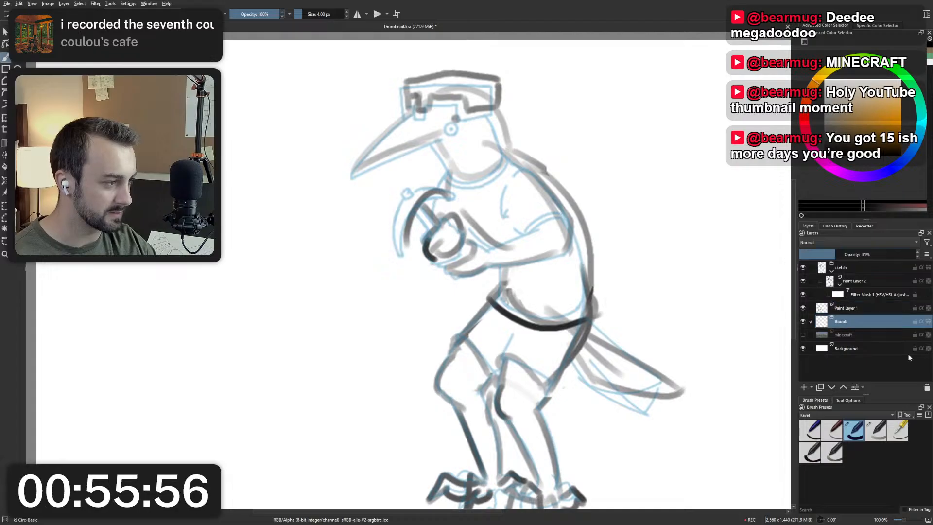
click(927, 387)
Rename Paint Layer 1 as thumb and hide it.
double_click(859, 311)
text(thumb)
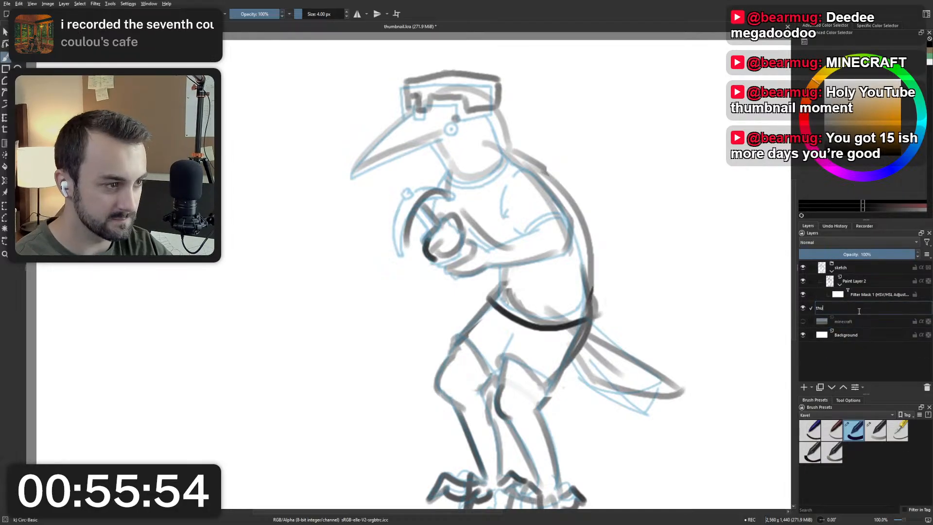
key(Return)
click(802, 307)
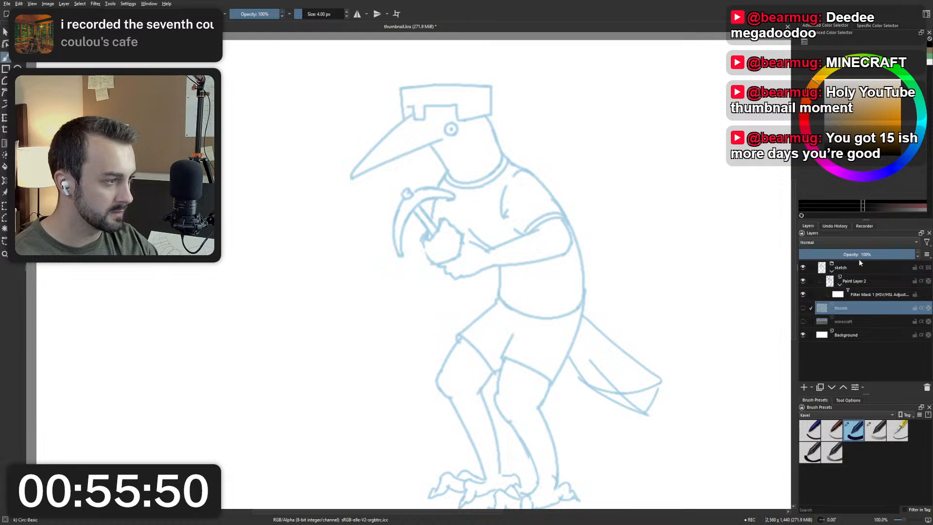
Move Paint Layer 2 with its filter mask out of the sketch group and delete the emptied group.
click(847, 285)
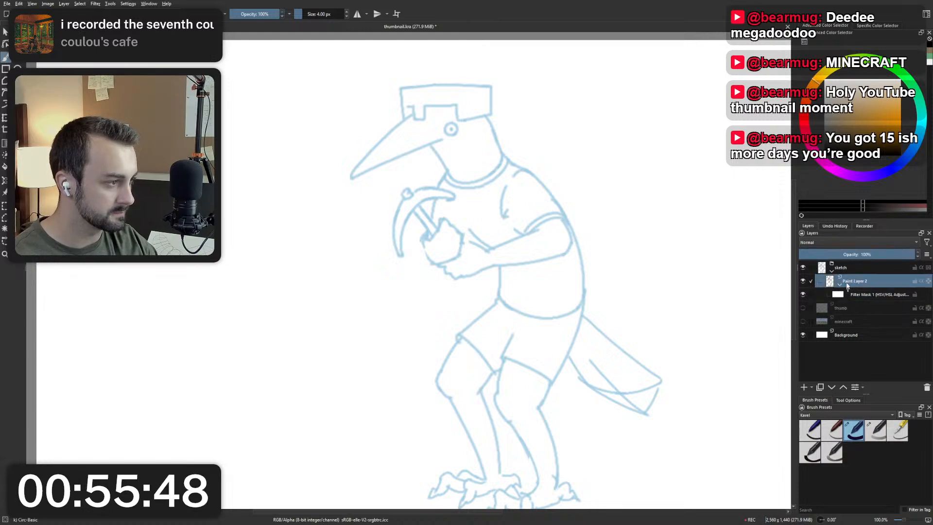
drag(846, 268, 855, 304)
click(927, 388)
Rename Paint Layer 2 as sketch.
double_click(865, 269)
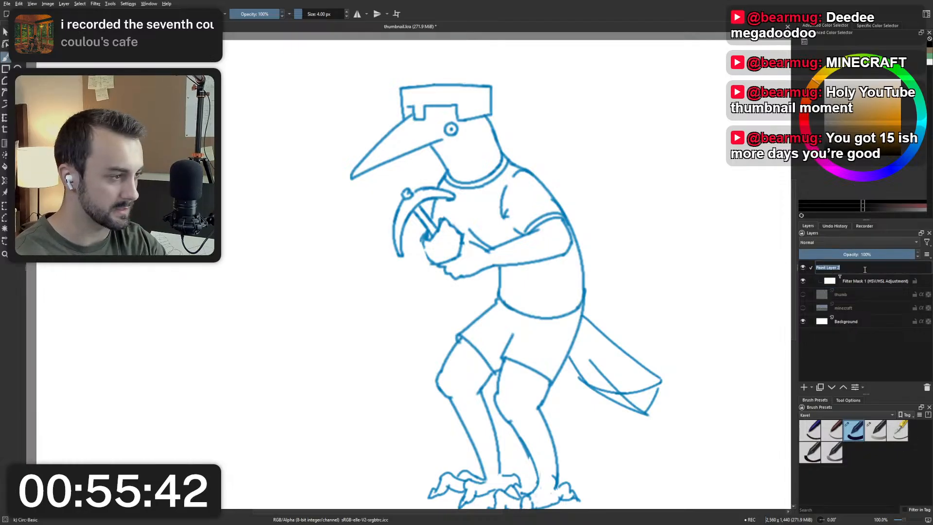
text(ketch)
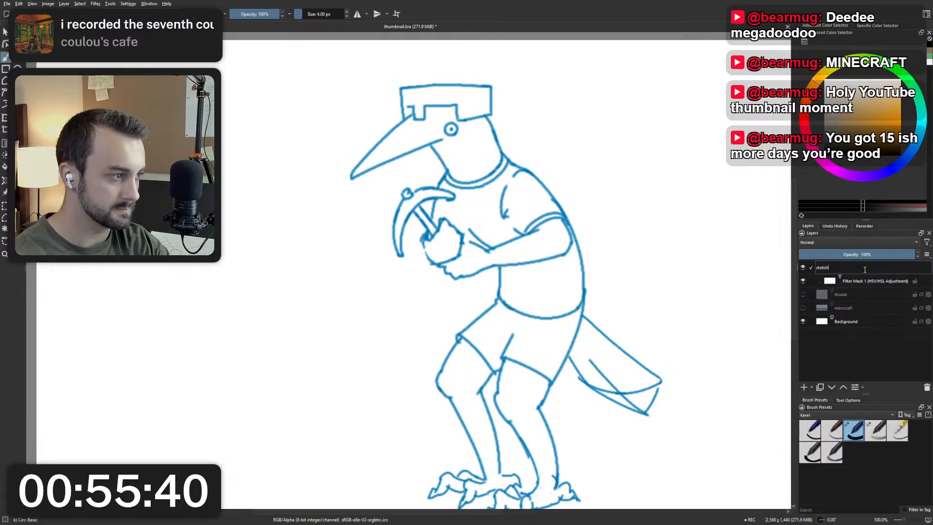
key(Return)
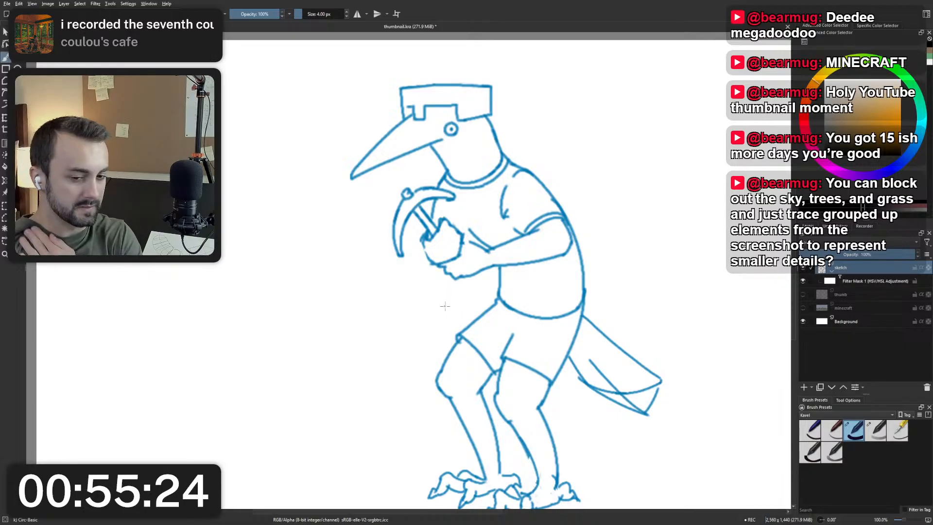
Show the minecraft layer again and examine the trees, ponds and grass of the landscape beside the bird.
click(803, 309)
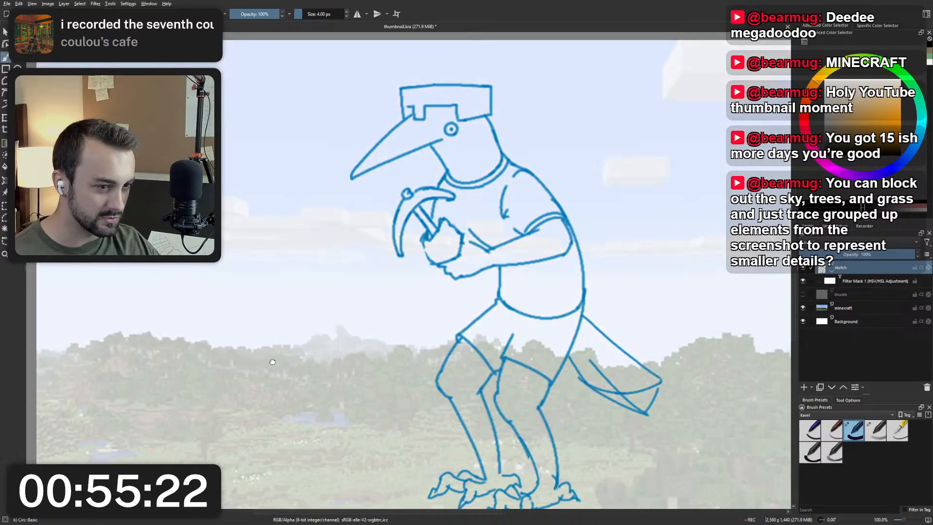
drag(372, 486, 517, 399)
scroll(517, 399, up, 5)
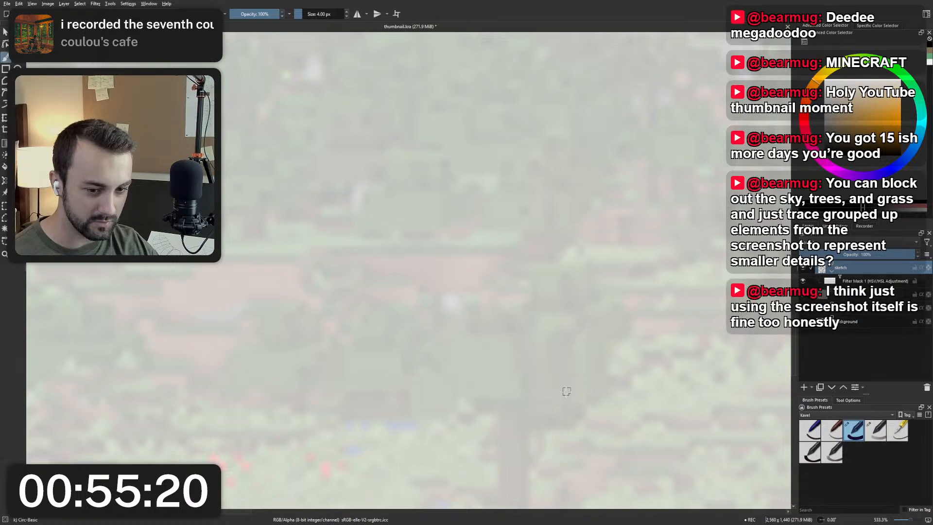
scroll(576, 385, down, 5)
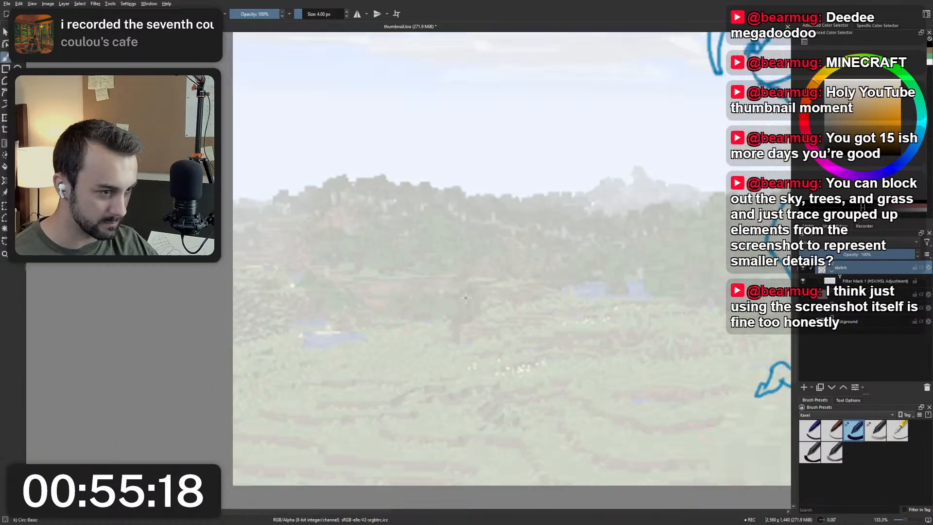
scroll(621, 255, up, 5)
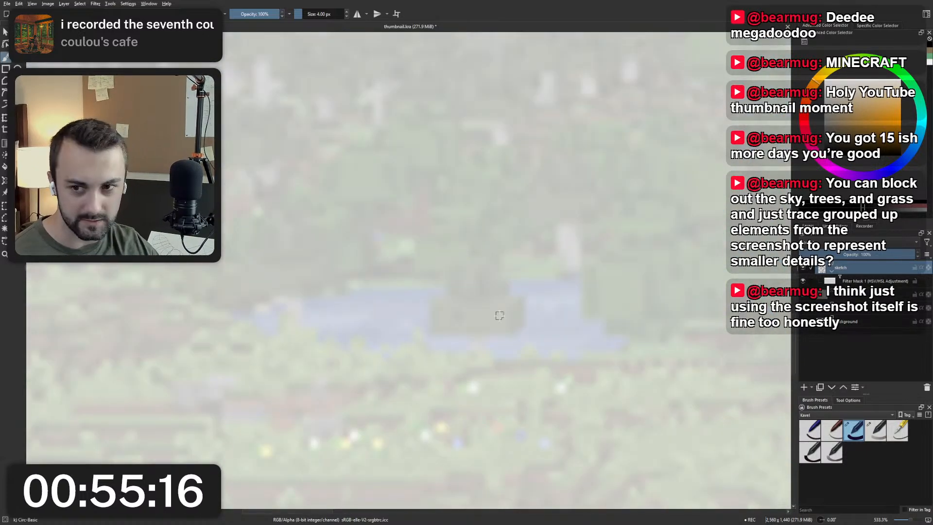
scroll(471, 331, down, 1)
drag(482, 310, 403, 296)
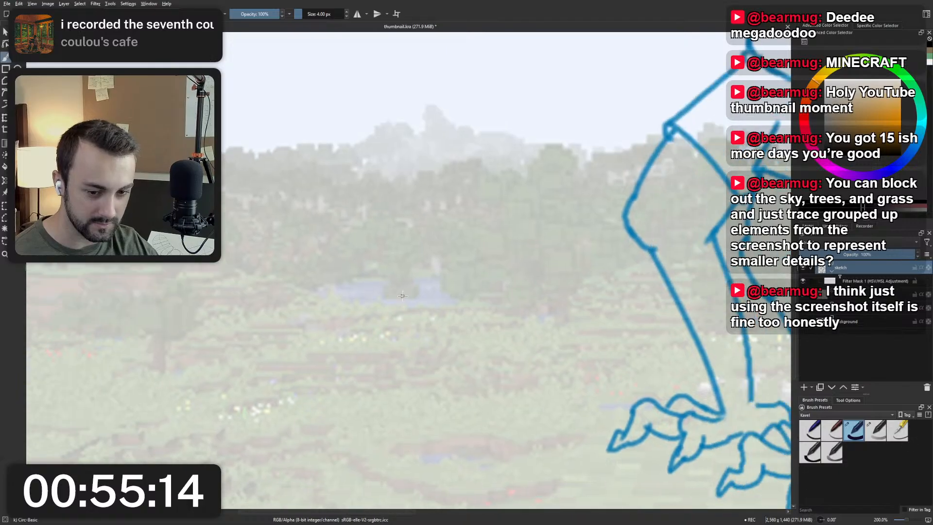
scroll(402, 296, down, 3)
scroll(400, 291, up, 1)
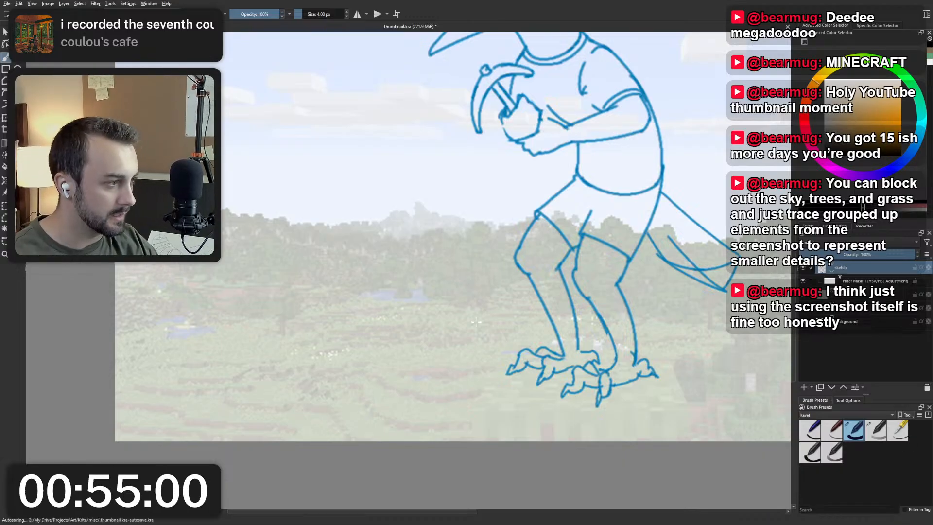
Set the sketch layer's opacity to 50%.
mouse_move(506, 186)
mouse_down()
mouse_move(486, 259)
mouse_move(450, 324)
mouse_up()
scroll(402, 142, up, 4)
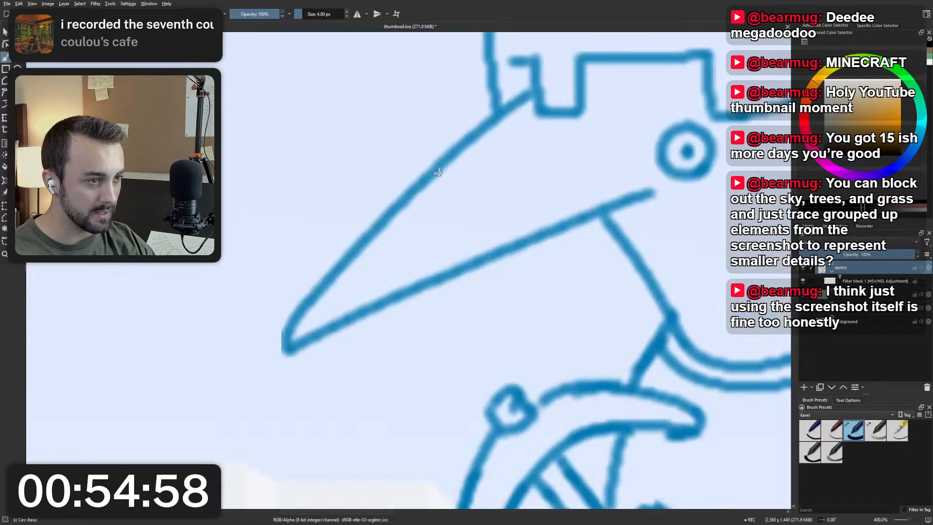
scroll(438, 174, down, 1)
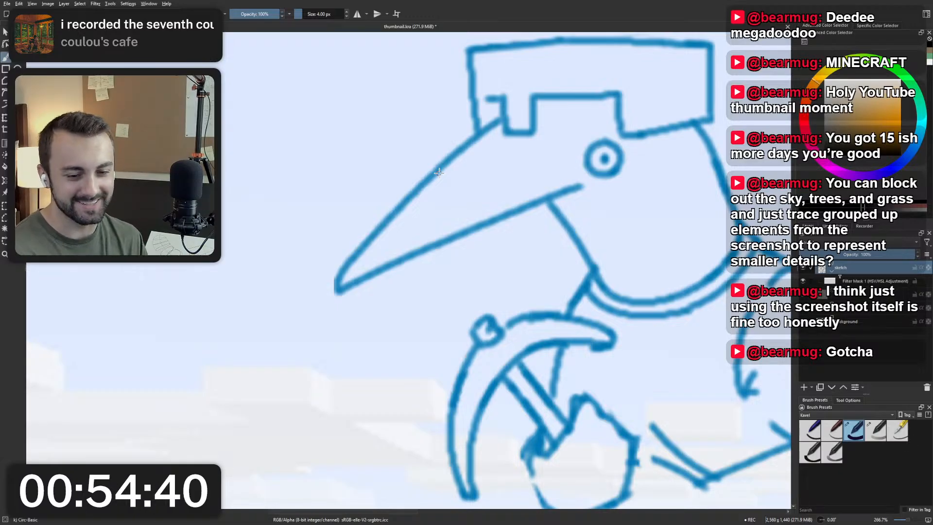
scroll(439, 172, up, 2)
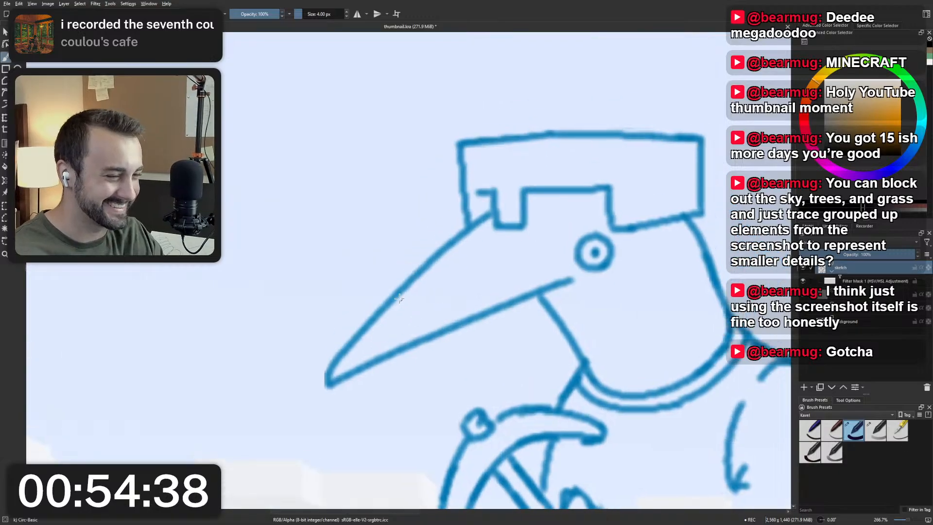
scroll(435, 267, down, 2)
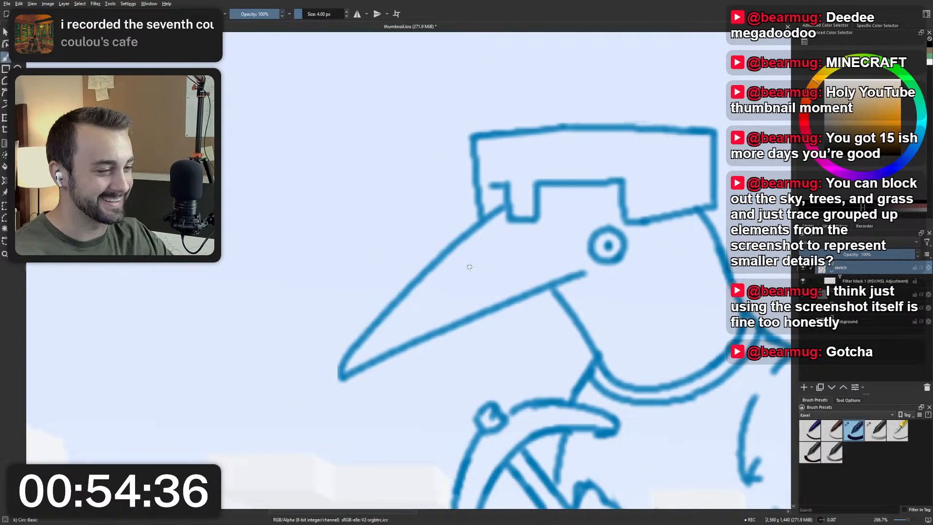
click(858, 254)
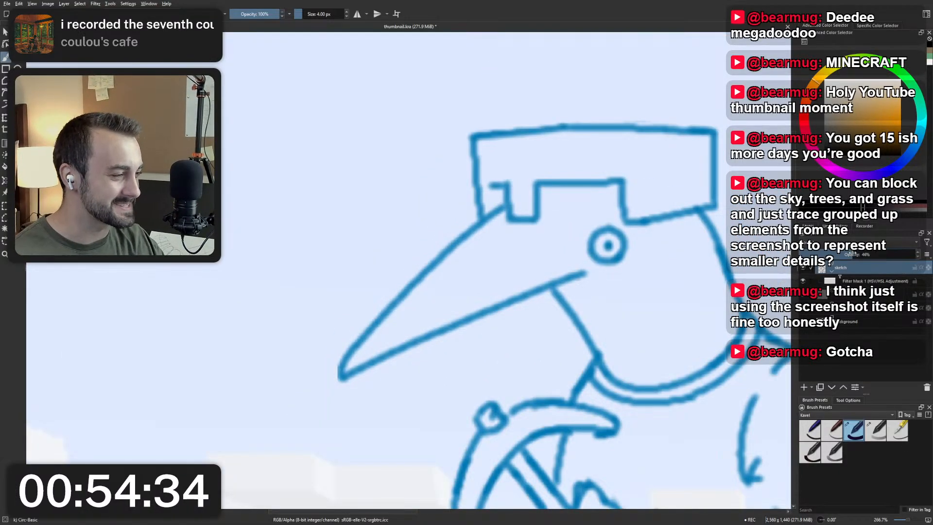
drag(859, 254, 857, 254)
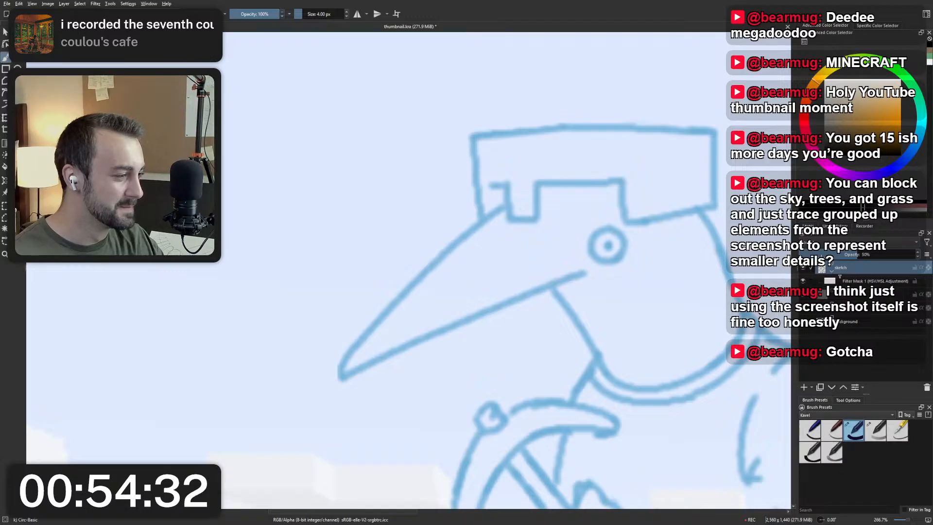
Collapse the sketch layer's filter mask, add a new paint layer above sketch and name it ink.
click(832, 271)
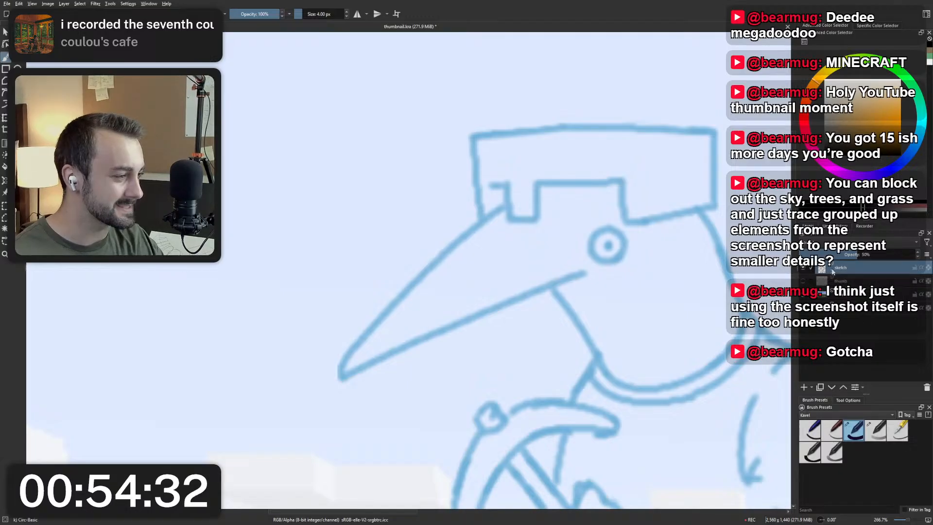
click(804, 388)
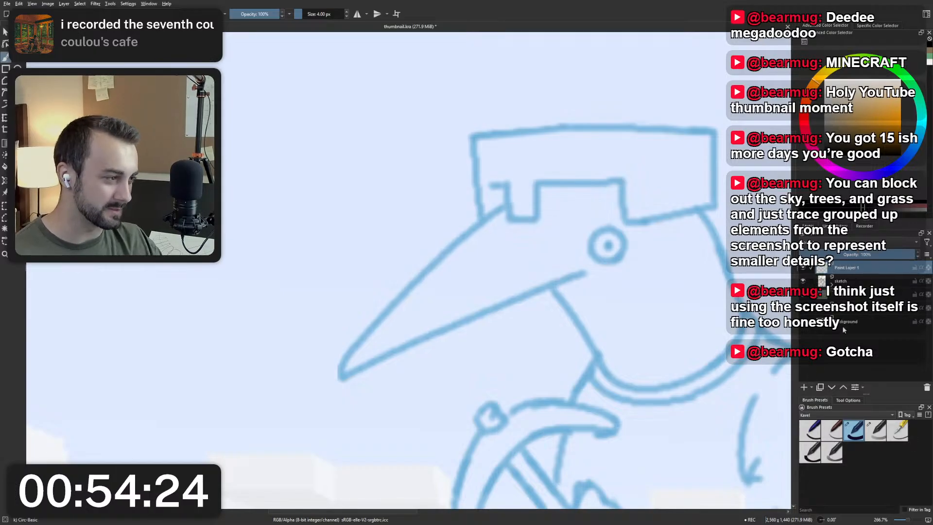
click(845, 282)
click(846, 269)
double_click(846, 268)
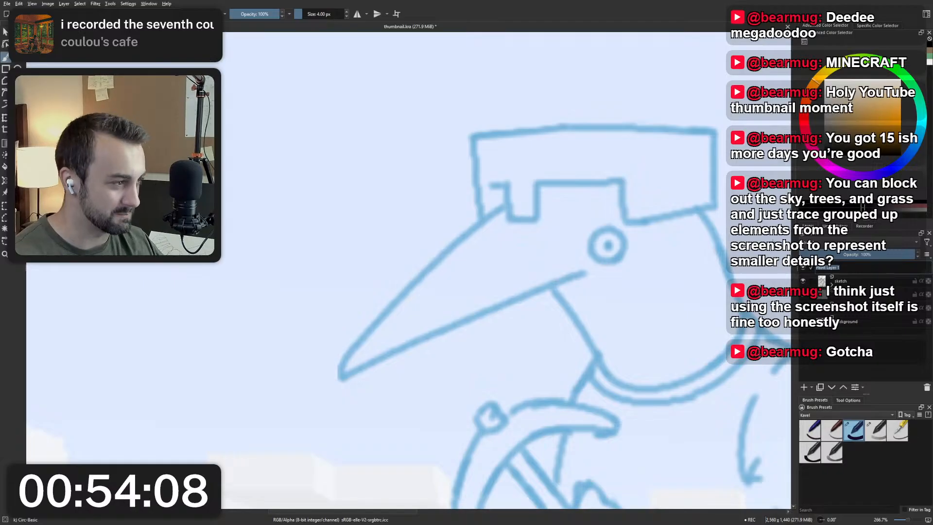
text(ink)
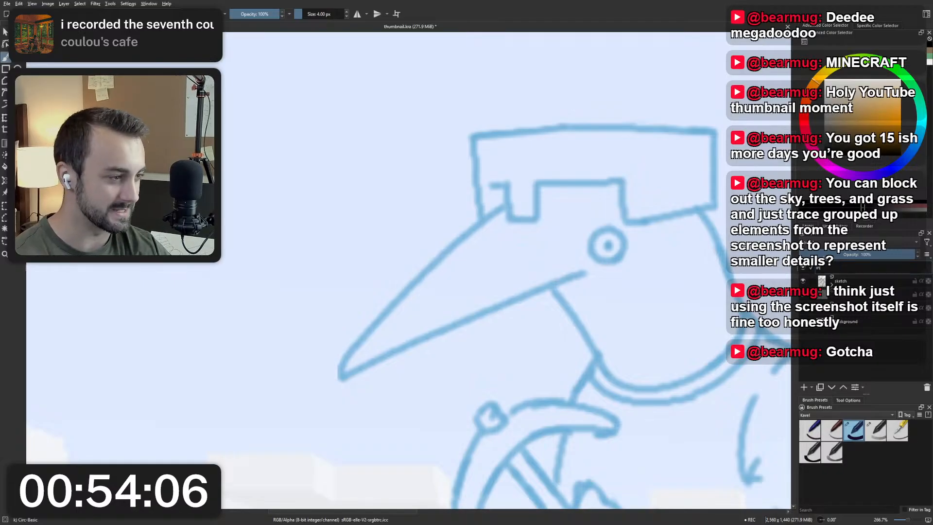
key(Return)
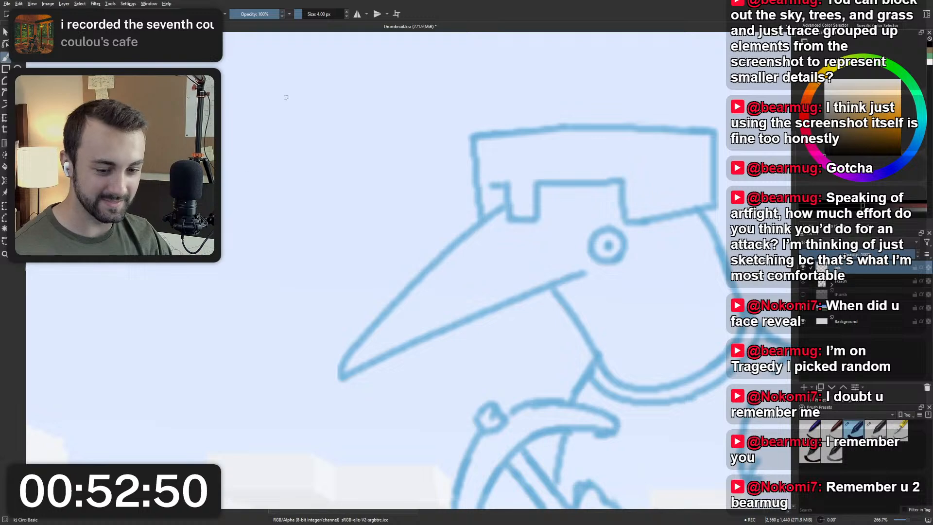
Ink the upper edge of the bird's beak with a black 4 px stroke from the hat down to the tip.
drag(594, 206, 519, 208)
scroll(519, 209, down, 1)
scroll(439, 238, down, 2)
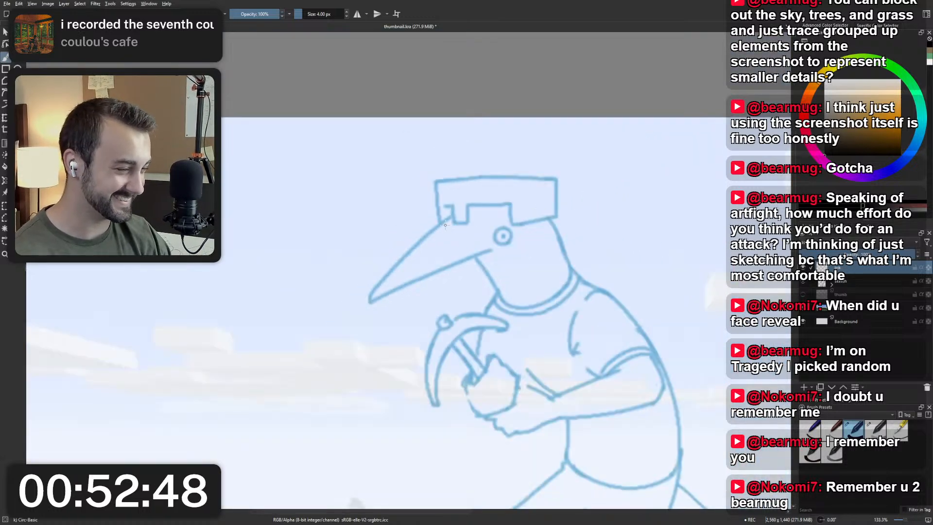
scroll(414, 189, up, 2)
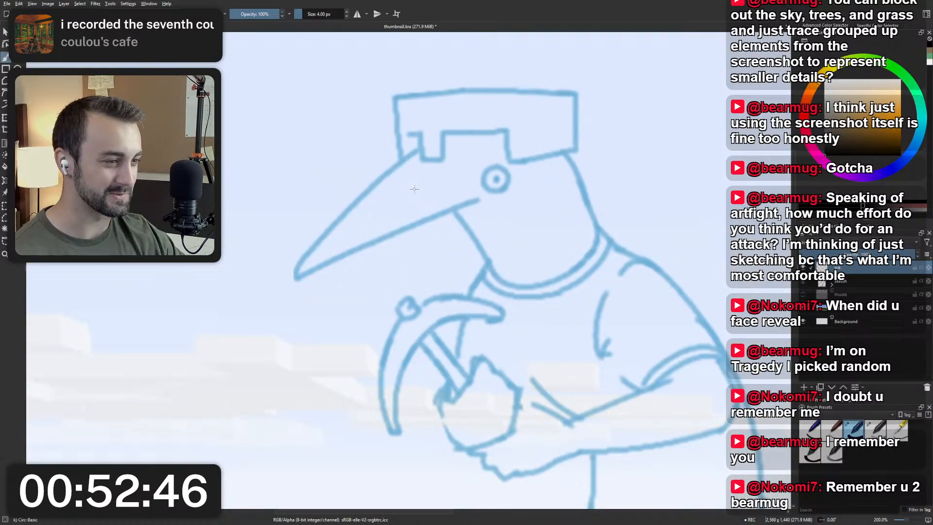
drag(417, 150, 315, 282)
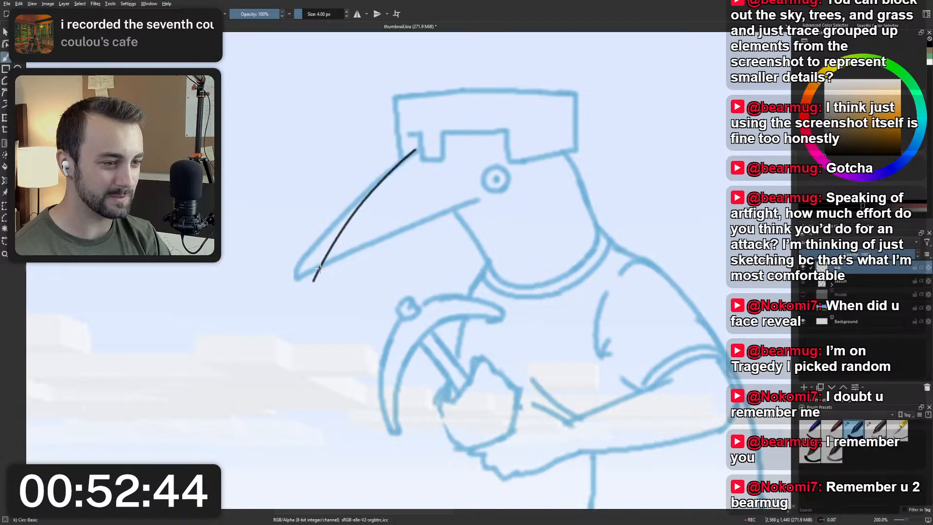
key(ctrl+z)
drag(418, 149, 295, 274)
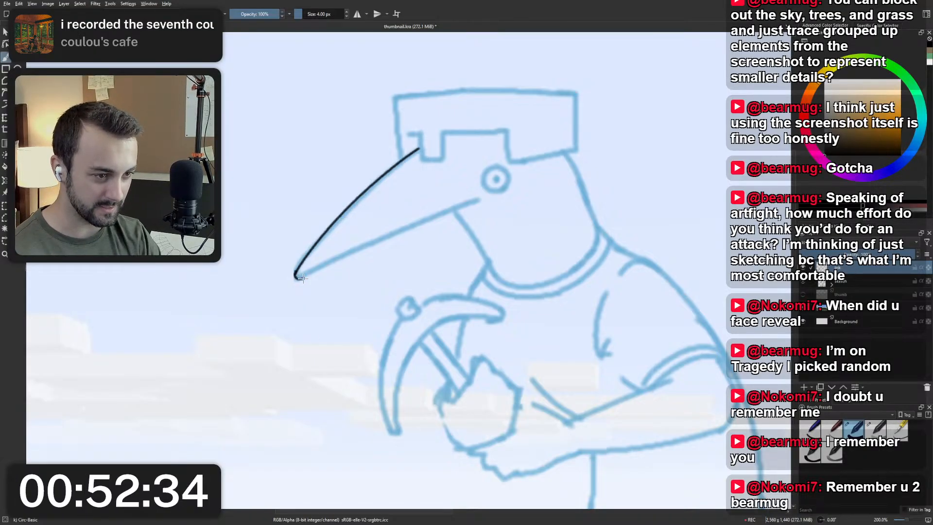
drag(296, 273, 492, 189)
key(ctrl+z)
key(ctrl+z)
key(ctrl+z)
drag(295, 277, 458, 209)
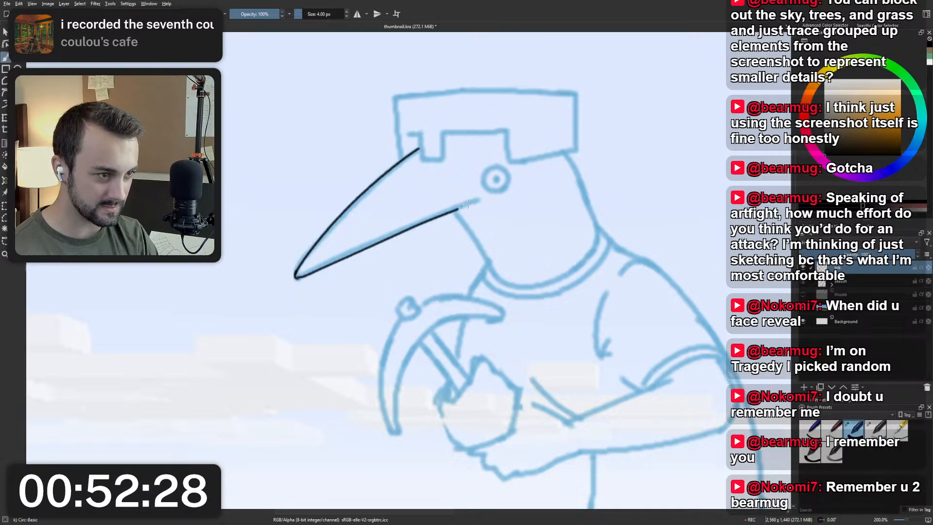
key(ctrl+z)
drag(296, 278, 489, 199)
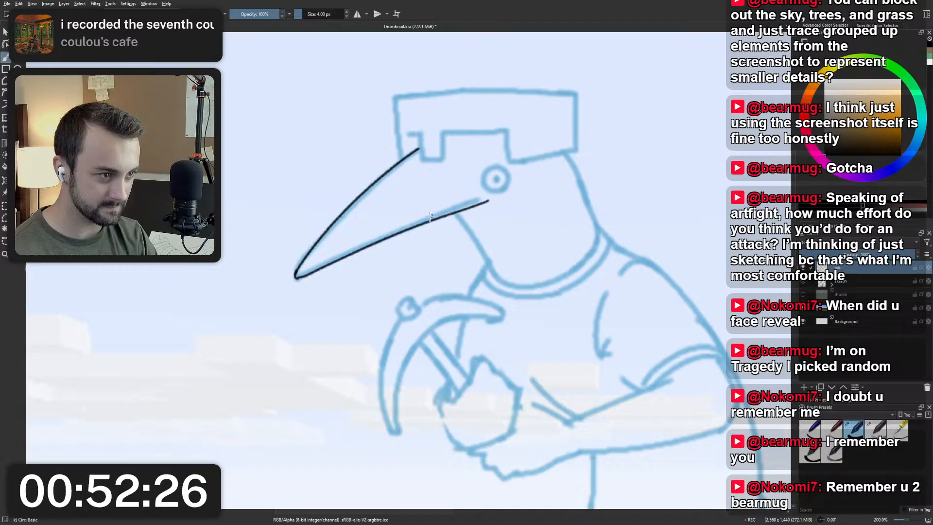
key(ctrl+z)
drag(296, 278, 466, 204)
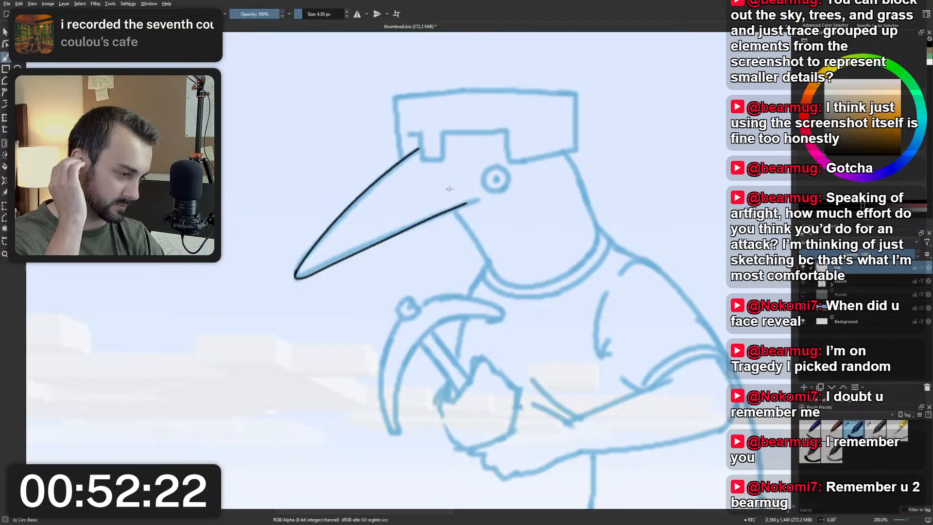
key(ctrl+z)
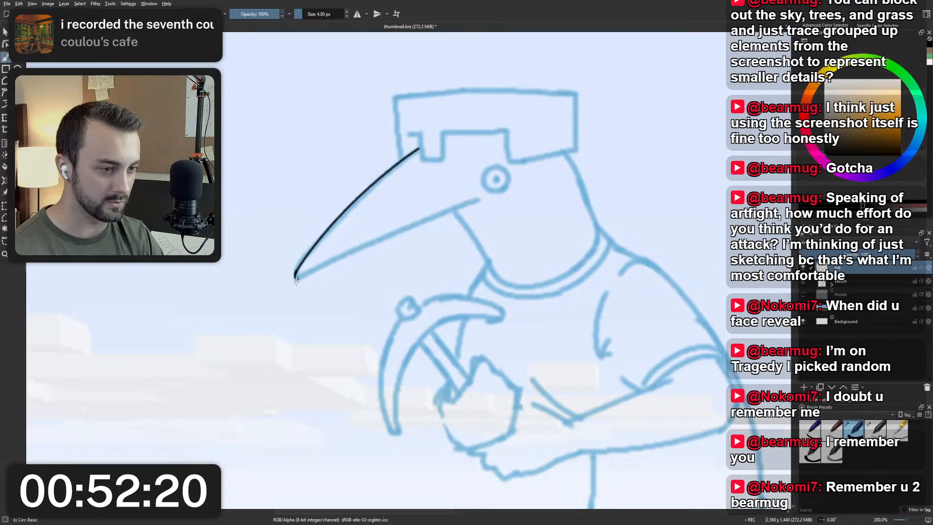
drag(296, 277, 468, 197)
key(ctrl+z)
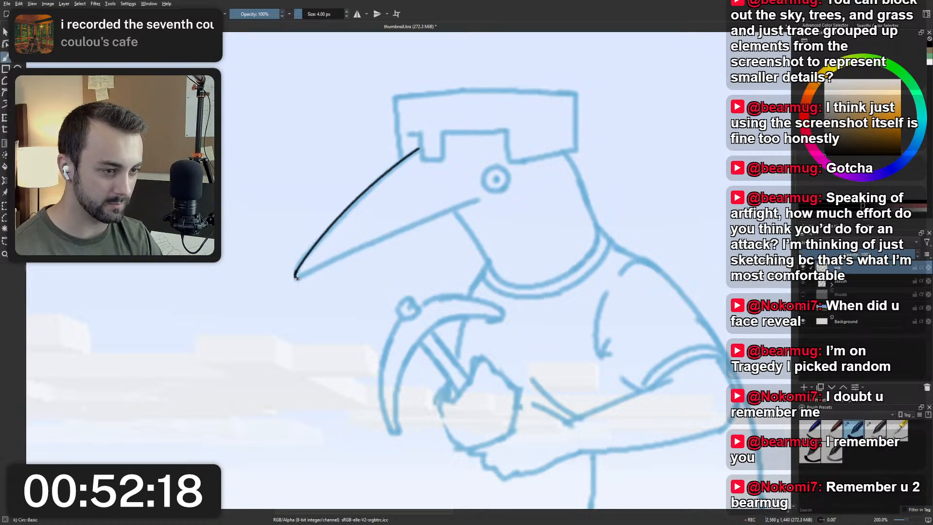
drag(295, 277, 440, 210)
key(ctrl+z)
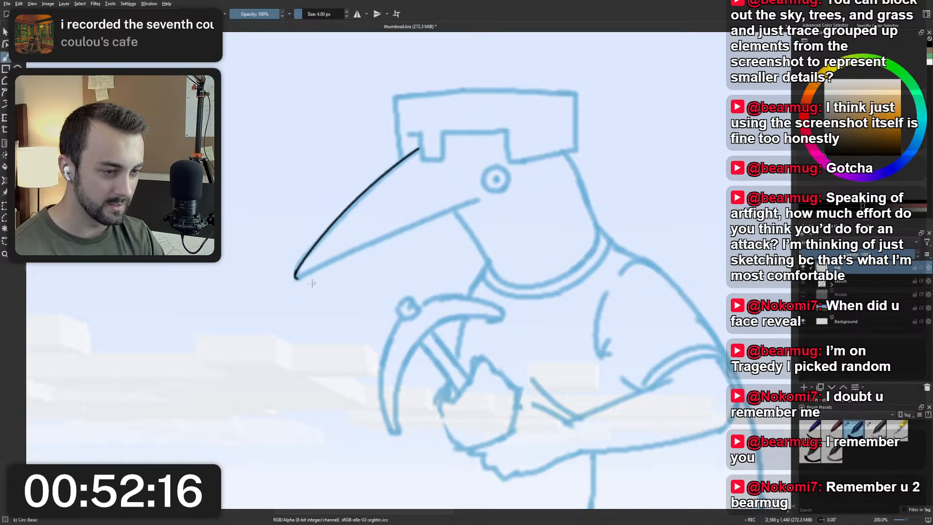
drag(296, 277, 444, 206)
key(ctrl+z)
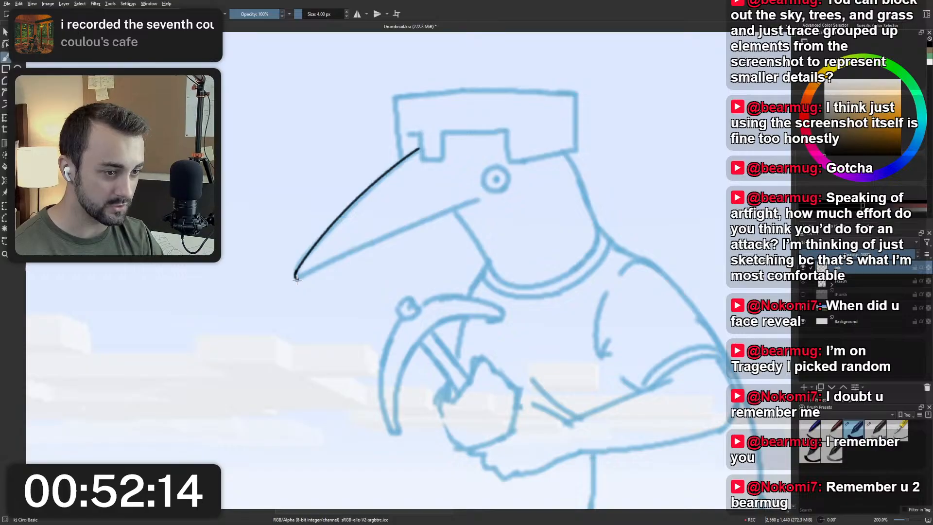
drag(295, 277, 448, 209)
key(ctrl+z)
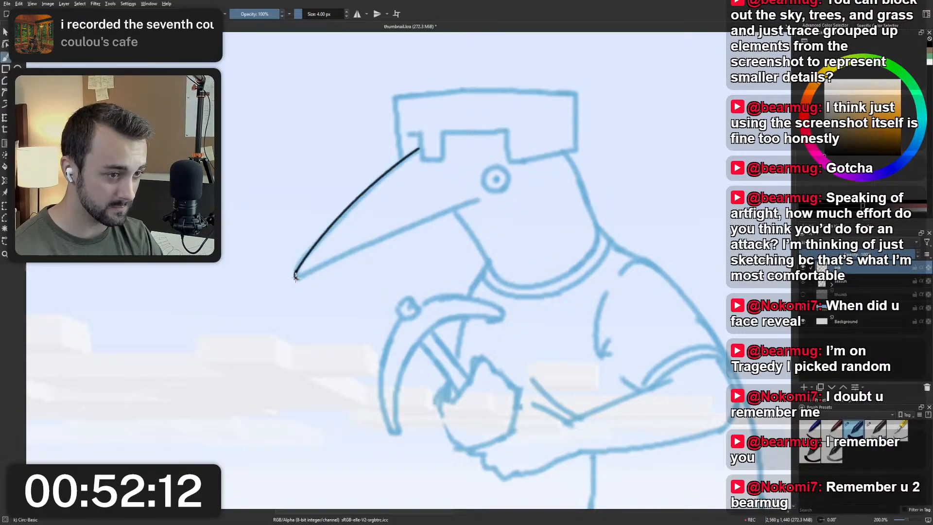
drag(295, 278, 464, 198)
key(ctrl+z)
drag(296, 277, 453, 192)
key(ctrl+z)
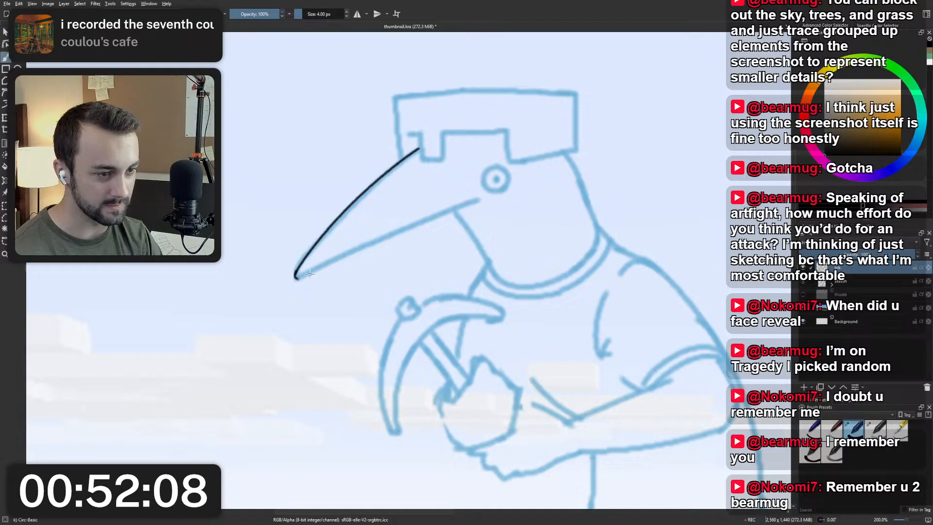
Ink the lower edge of the beak in black from its tip to just short of the eye.
drag(296, 278, 464, 198)
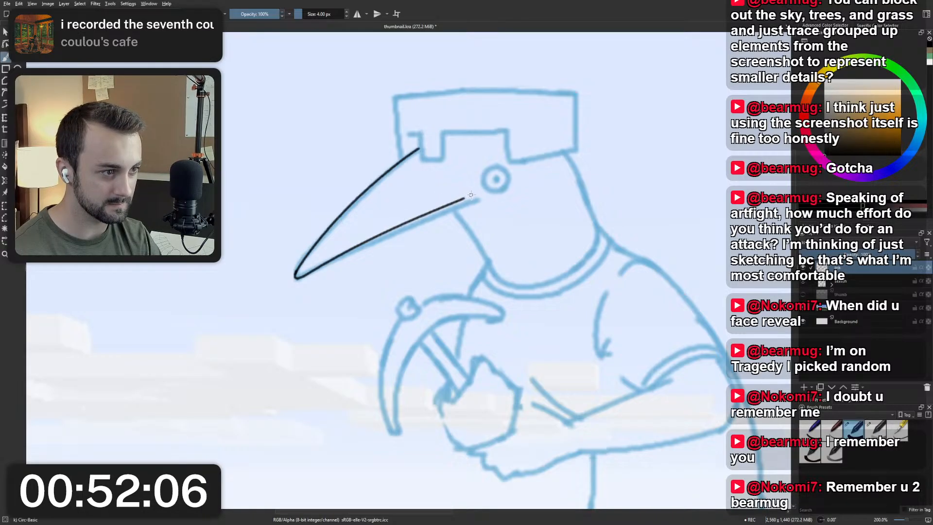
drag(474, 195, 412, 220)
key(ctrl+z)
key(ctrl+z)
key(ctrl+z)
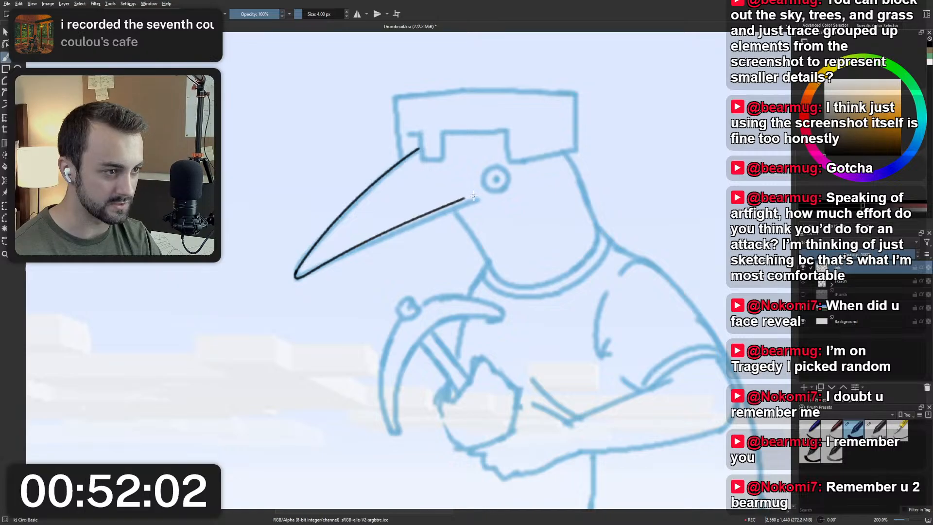
drag(475, 195, 397, 228)
key(ctrl+z)
key(ctrl+z)
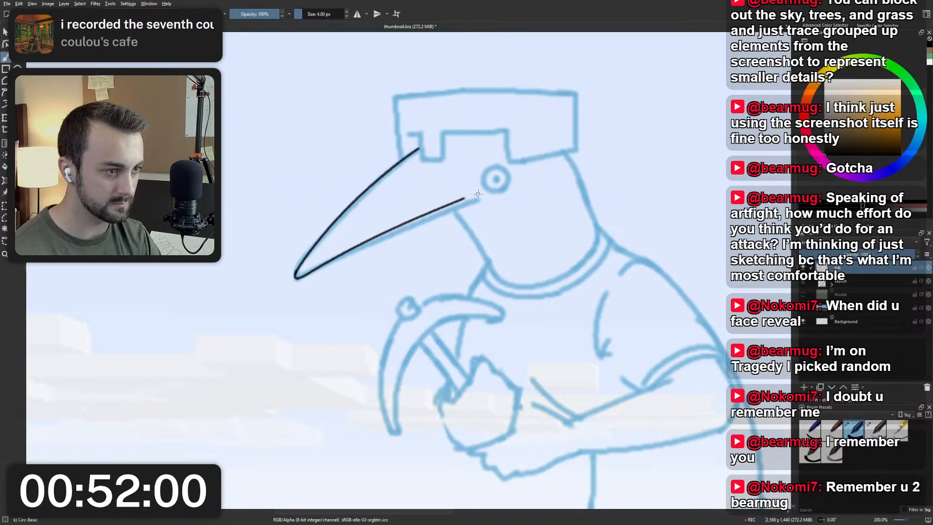
drag(475, 194, 390, 232)
key(ctrl+z)
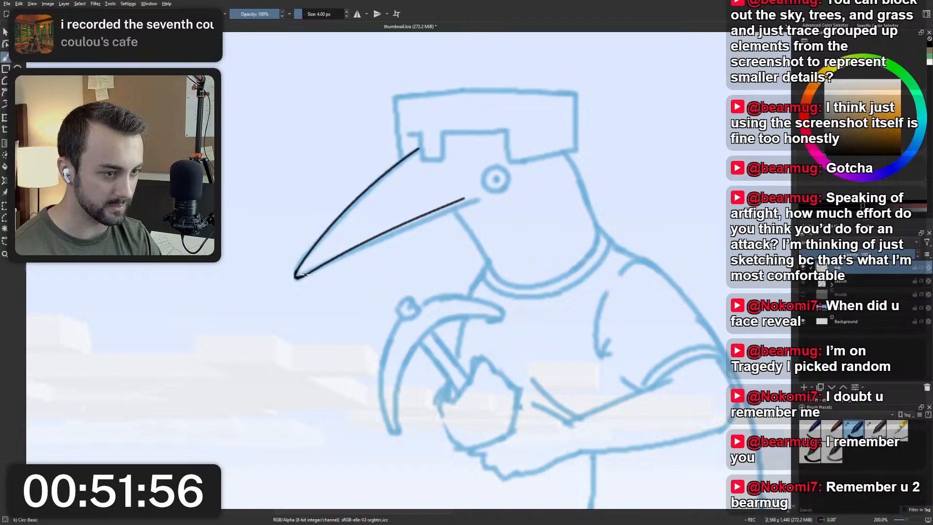
drag(302, 276, 467, 195)
key(ctrl+z)
drag(302, 276, 478, 191)
key(ctrl+z)
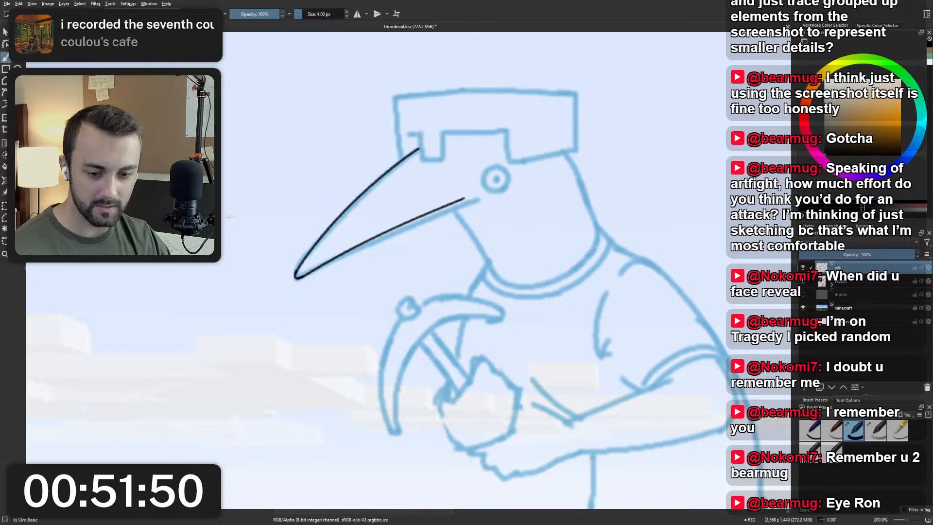
Examine the inked beak up close and the bird's whole figure against the landscape.
mouse_move(469, 181)
mouse_down()
mouse_move(419, 210)
mouse_move(413, 229)
mouse_move(426, 236)
mouse_up()
scroll(440, 234, up, 1)
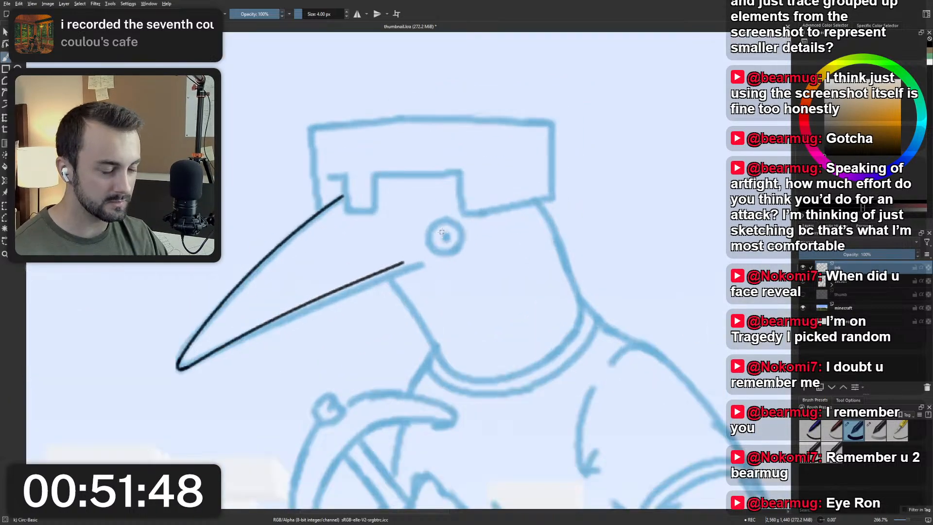
scroll(442, 232, down, 4)
scroll(450, 286, up, 2)
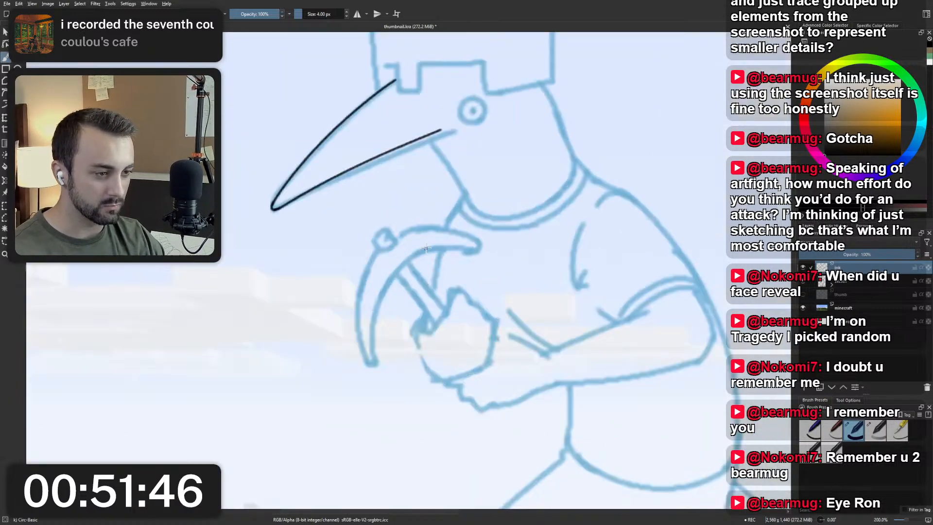
scroll(460, 236, up, 1)
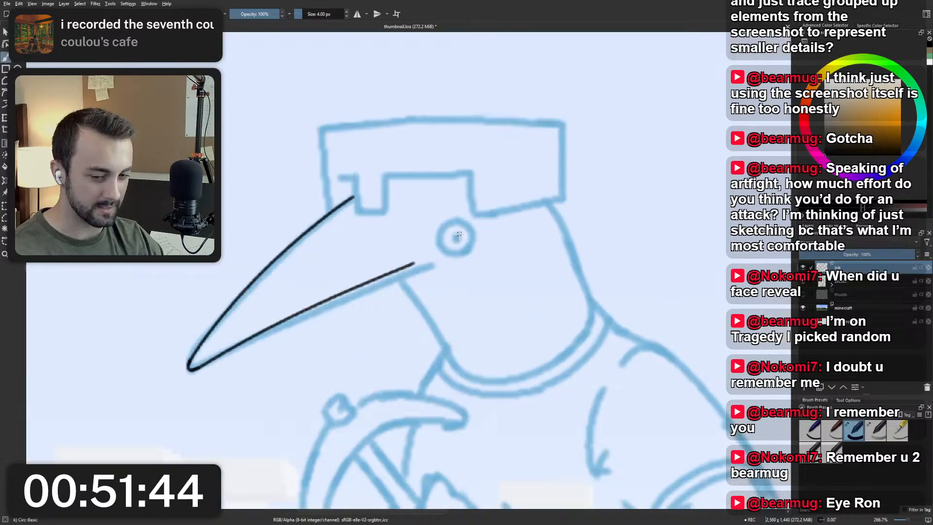
scroll(458, 248, down, 2)
drag(459, 237, 456, 145)
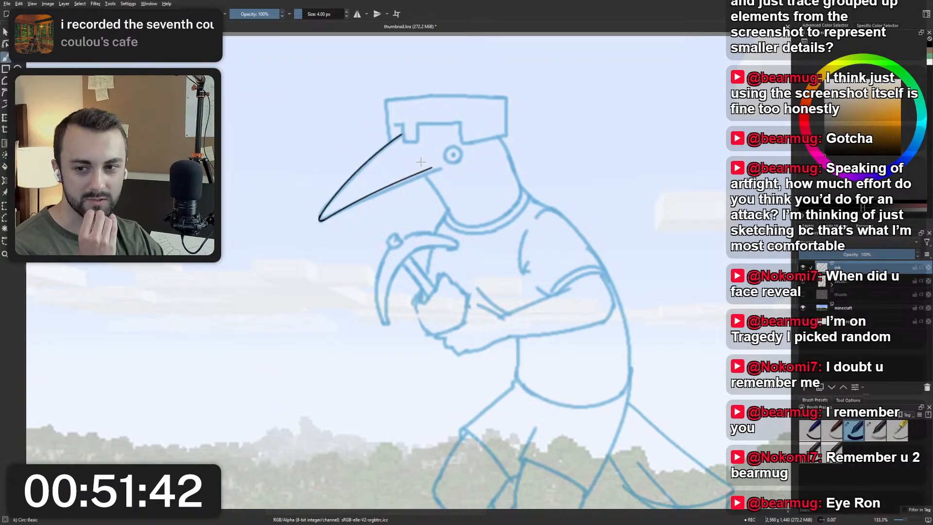
scroll(424, 163, down, 1)
drag(469, 260, 469, 163)
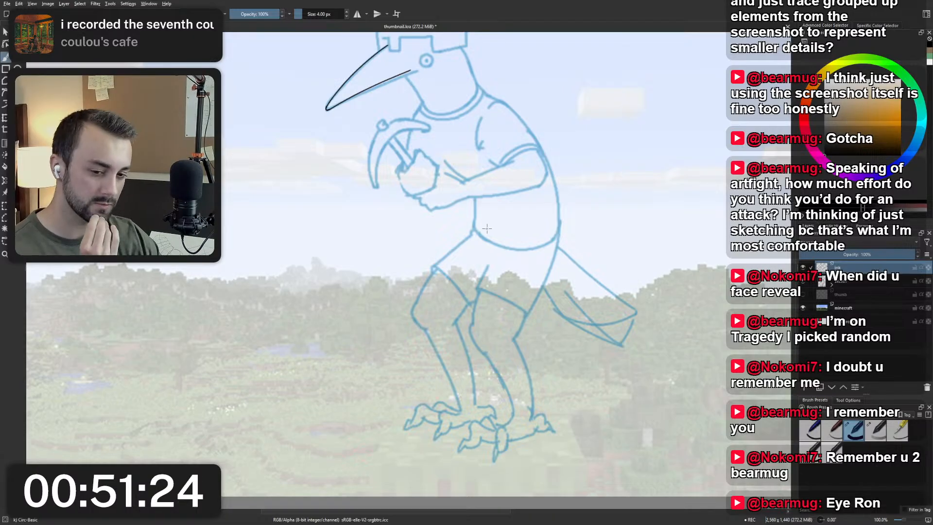
drag(506, 210, 471, 206)
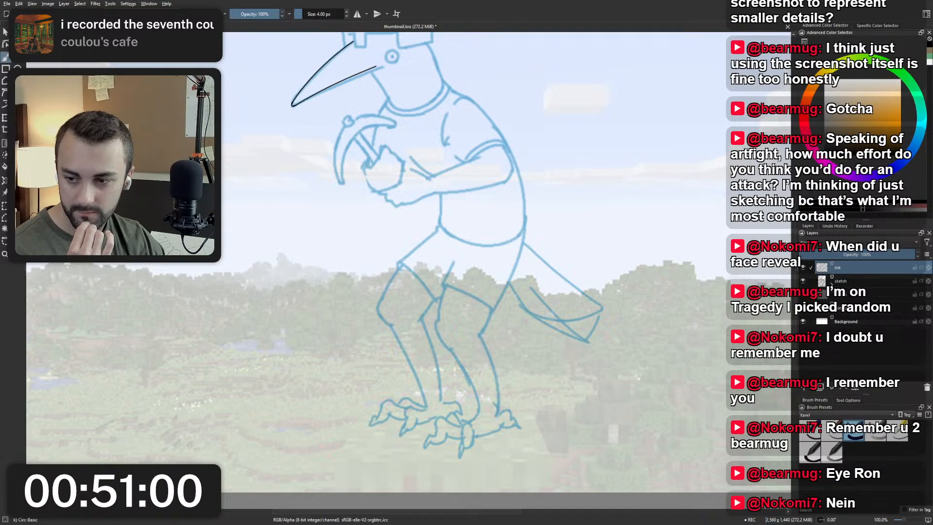
Switch to the Paletton page in the browser, enlarge its window and place it over the canvas with the color wheel in view.
key(alt+Tab)
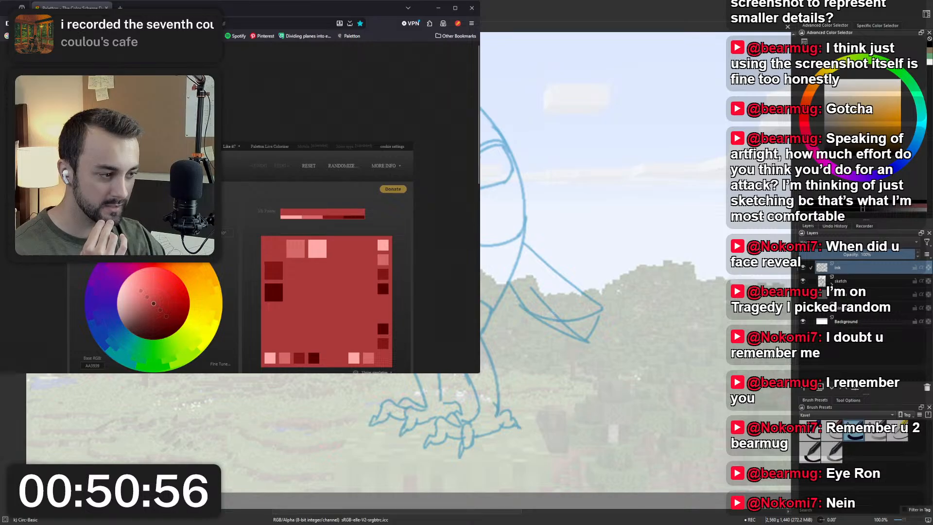
drag(480, 373, 693, 428)
scroll(552, 294, down, 1)
scroll(552, 295, down, 1)
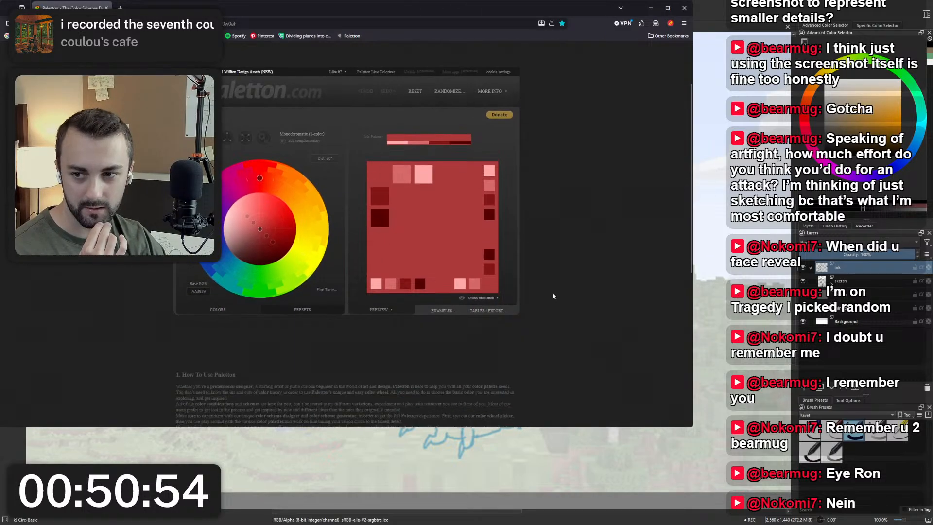
drag(389, 8, 489, 45)
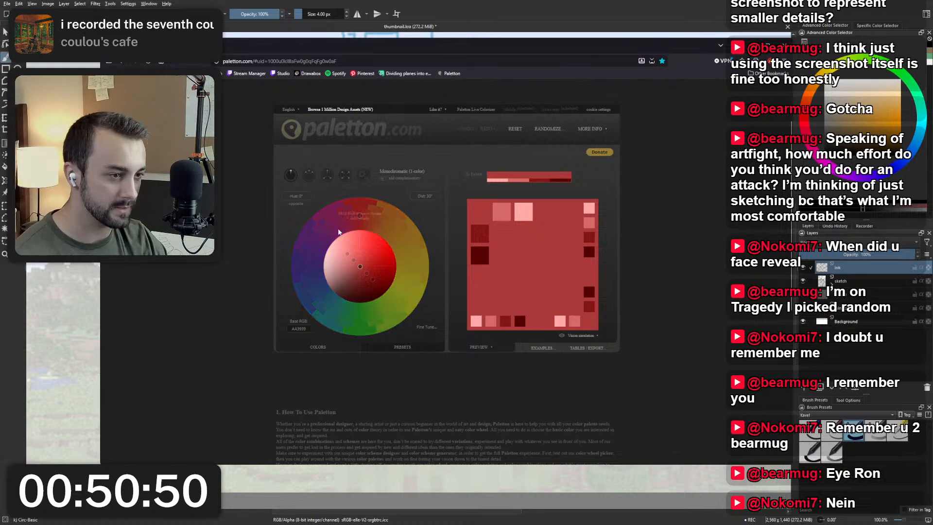
Set the base hue to purple, choose the Triad (3-colors) scheme and shift its secondary hues to green and orange.
drag(360, 215, 315, 243)
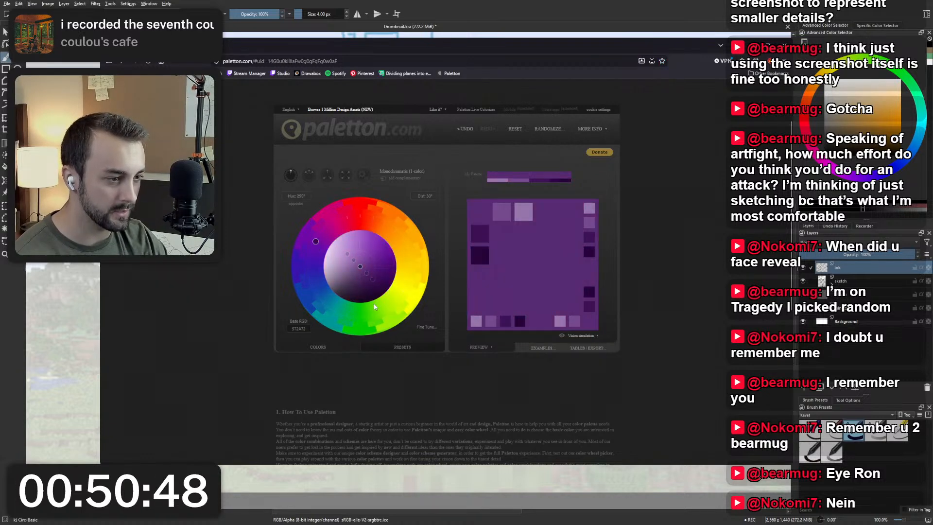
click(327, 175)
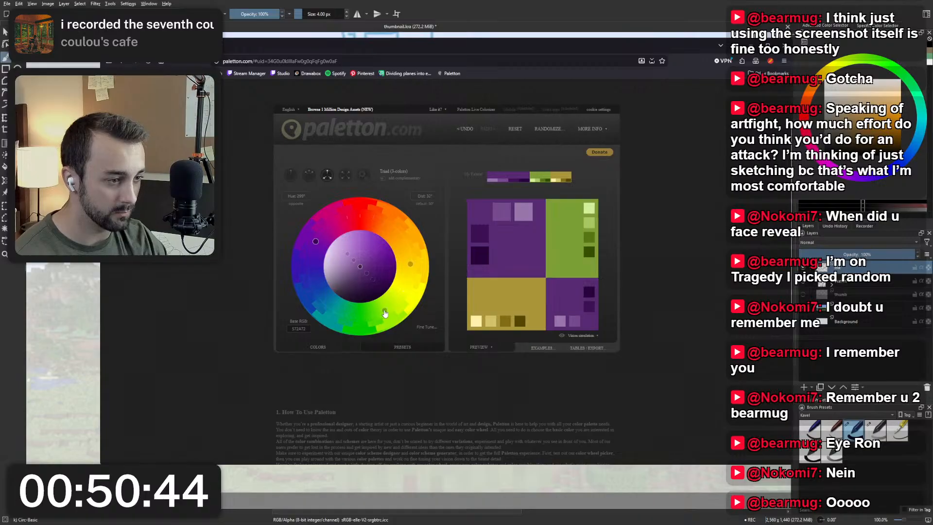
drag(383, 314, 364, 323)
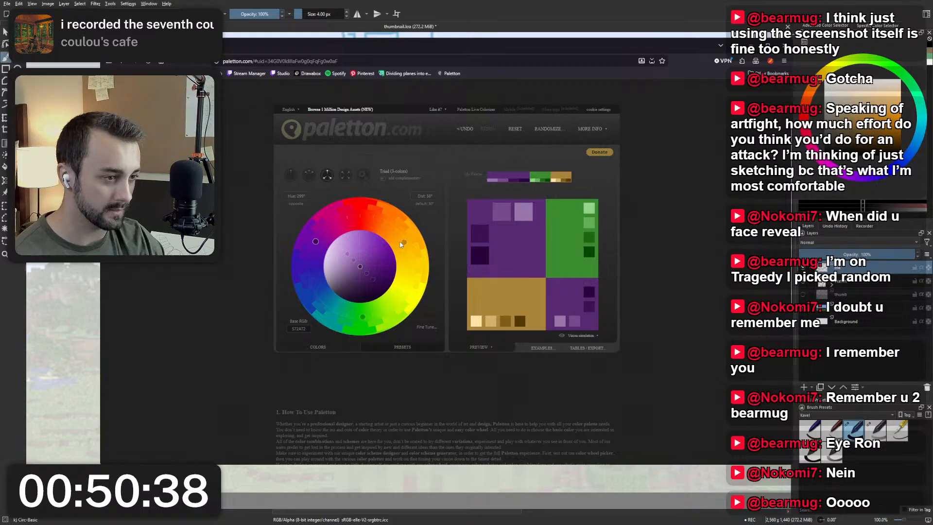
Shift the base hue to blue-violet, open the presets and compare the Adjacent colors (3-colors) scheme with Triad (3-colors).
mouse_move(316, 241)
mouse_down()
mouse_move(307, 264)
mouse_move(311, 256)
mouse_up()
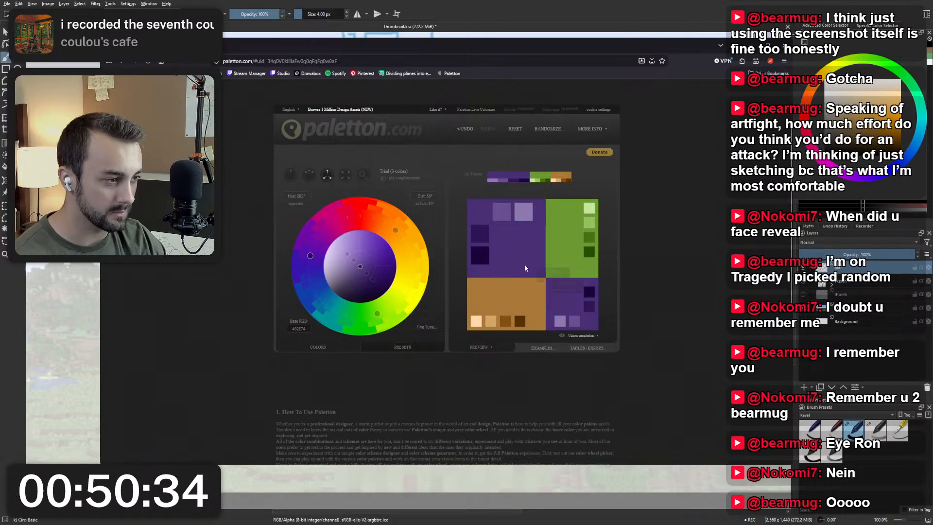
click(389, 348)
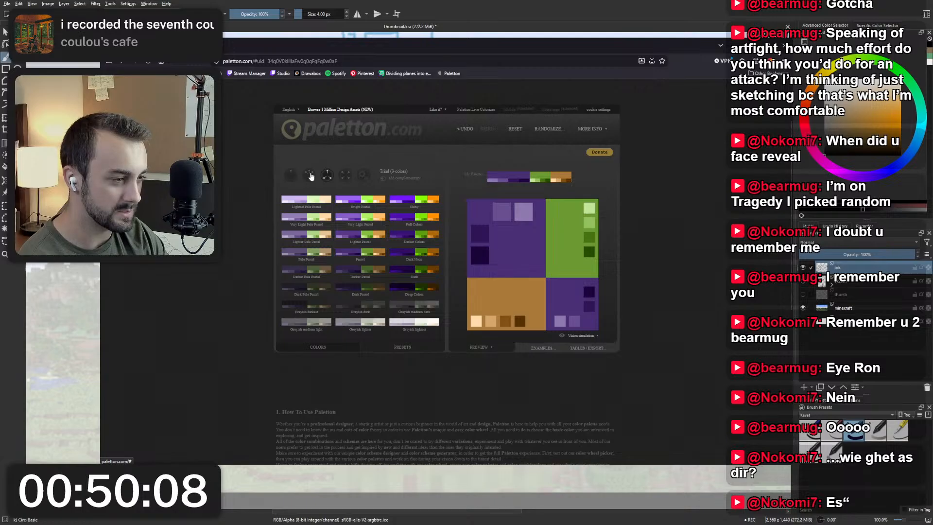
click(293, 175)
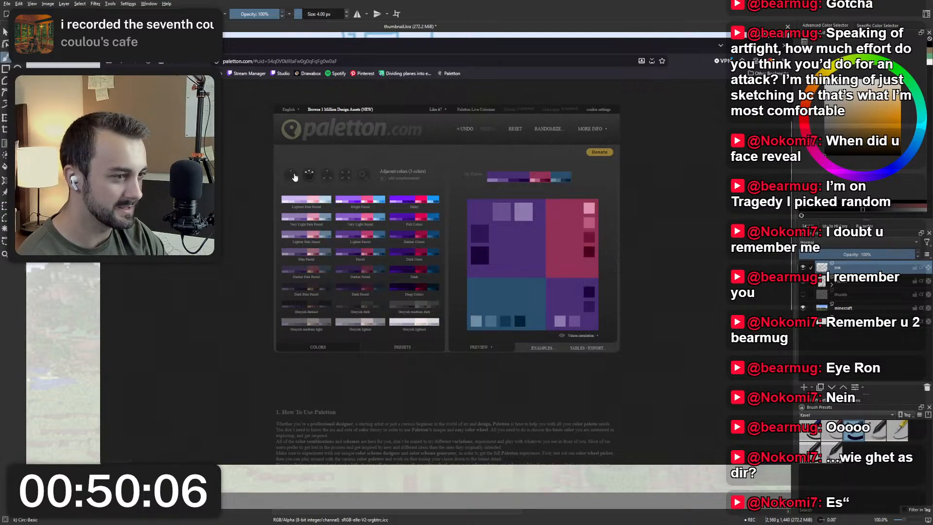
click(328, 176)
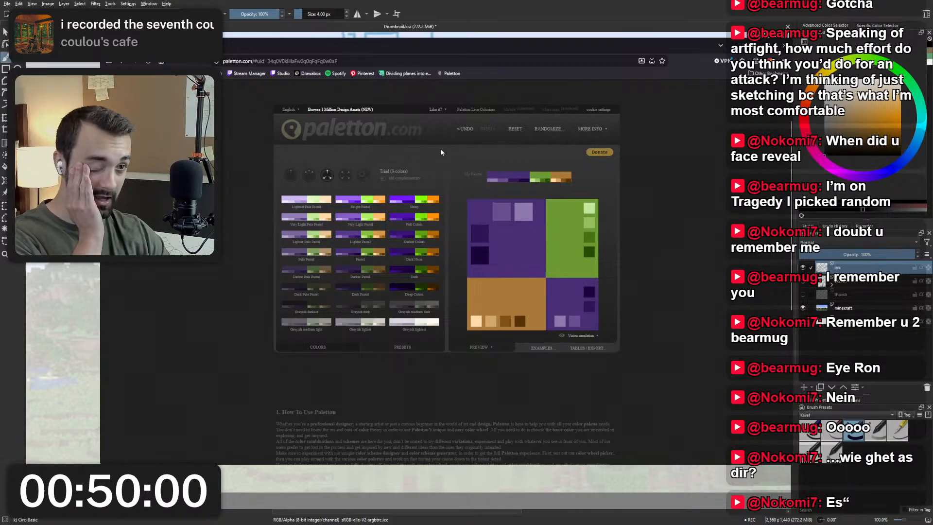
drag(338, 61, 257, 61)
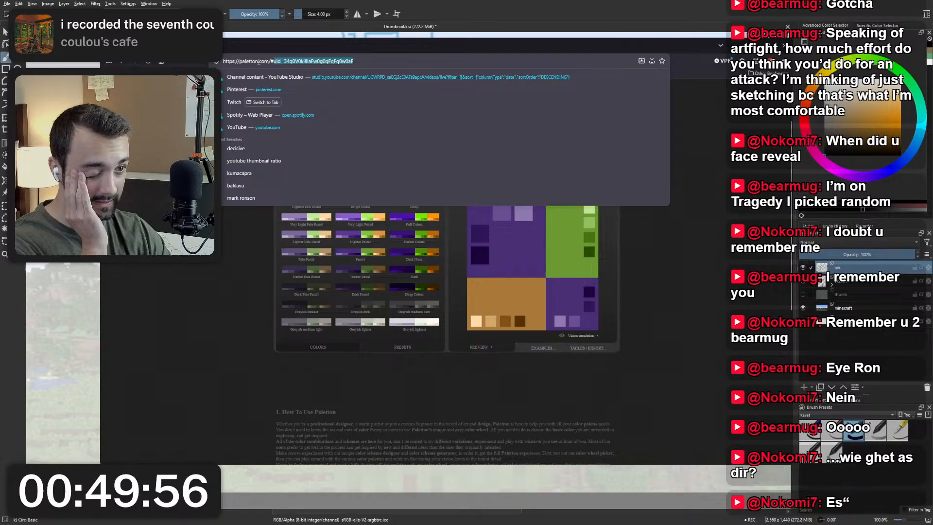
key(Escape)
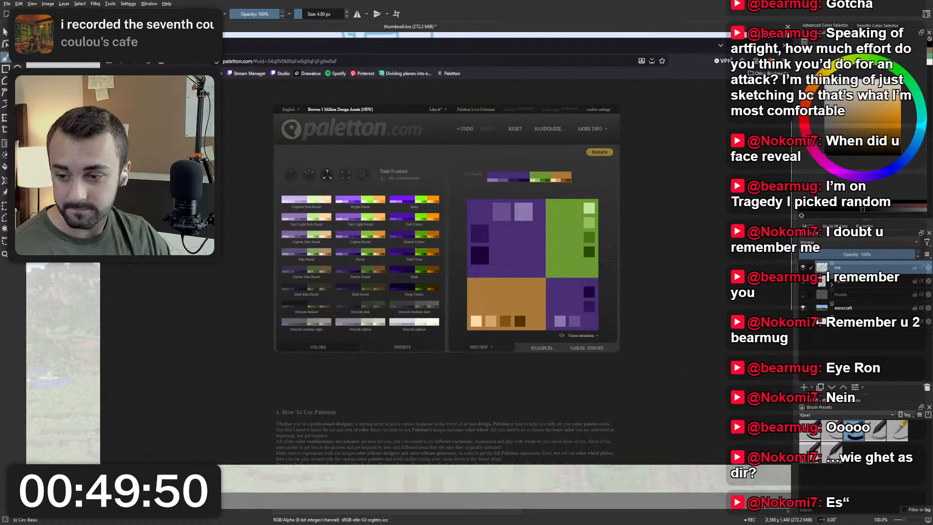
Switch back to the Krita canvas and ink the helmet's U-shaped tab over the base of the beak in black.
key(alt+Tab)
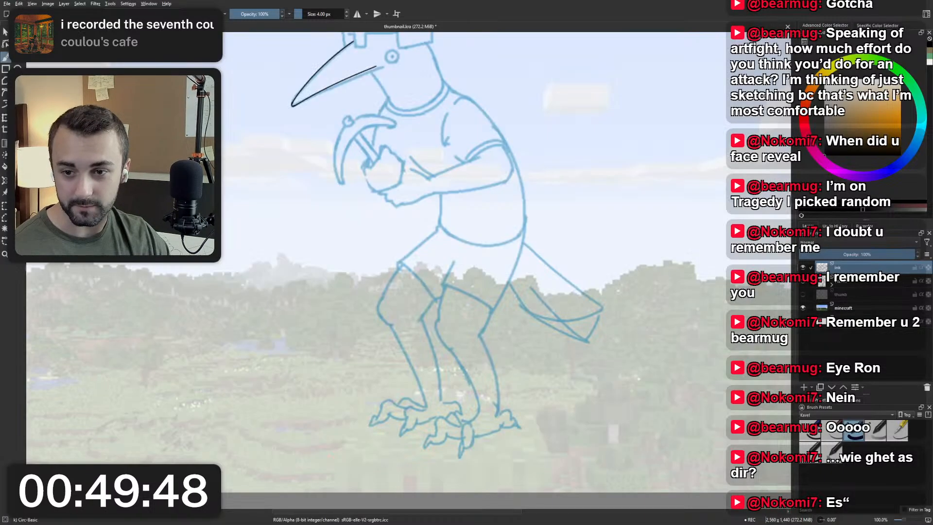
mouse_move(471, 237)
mouse_down()
mouse_move(464, 296)
mouse_move(475, 359)
mouse_up()
scroll(383, 203, up, 3)
drag(383, 204, 492, 300)
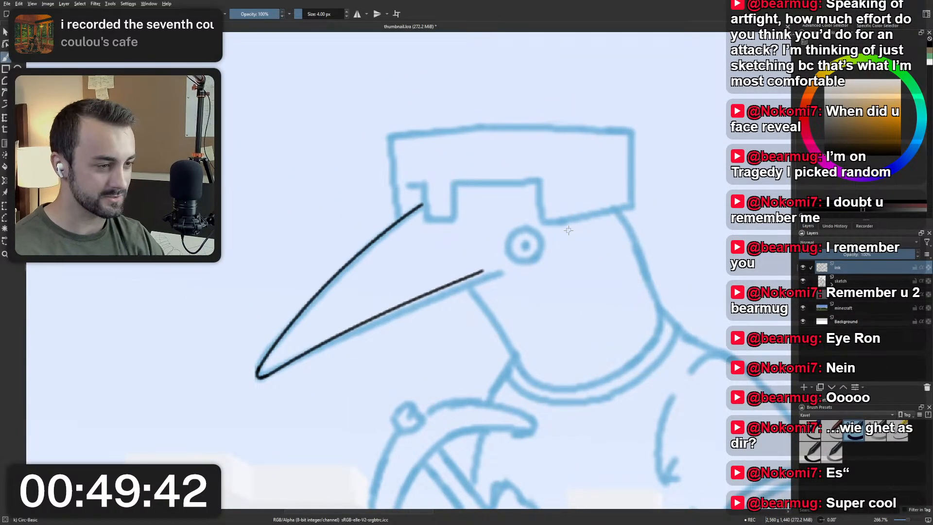
mouse_move(423, 184)
mouse_down()
mouse_move(428, 220)
mouse_move(457, 219)
mouse_move(426, 220)
mouse_move(462, 217)
mouse_move(427, 219)
mouse_move(459, 218)
mouse_move(455, 189)
mouse_move(458, 221)
mouse_up()
key(ctrl+z)
key(ctrl+z)
key(ctrl+z)
key(ctrl+z)
key(ctrl+z)
key(ctrl+z)
key(ctrl+z)
drag(457, 189, 457, 221)
key(ctrl+z)
key(ctrl+z)
key(ctrl+z)
key(ctrl+z)
key(ctrl+z)
Try to ink the upper edge of the helmet's face opening from the tab toward the corner above the eye.
key(ctrl+z)
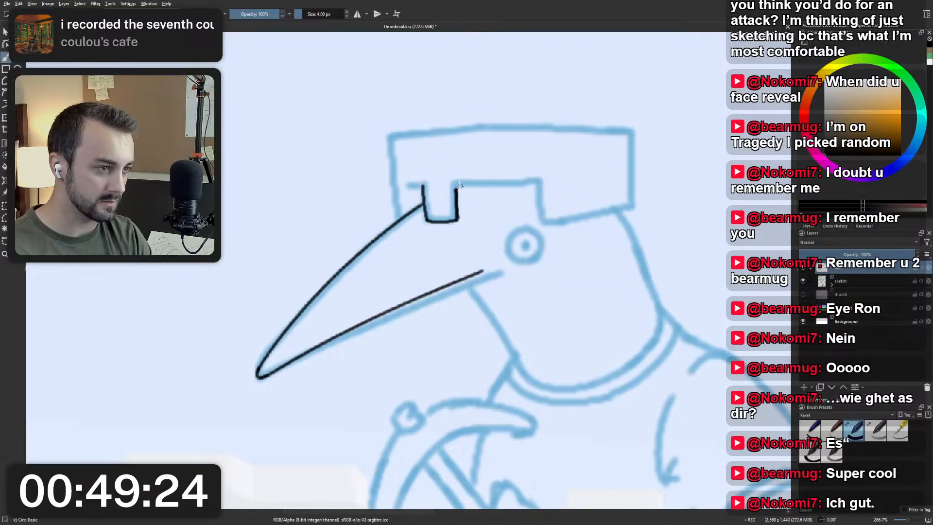
drag(456, 187, 539, 184)
key(ctrl+z)
drag(455, 187, 523, 183)
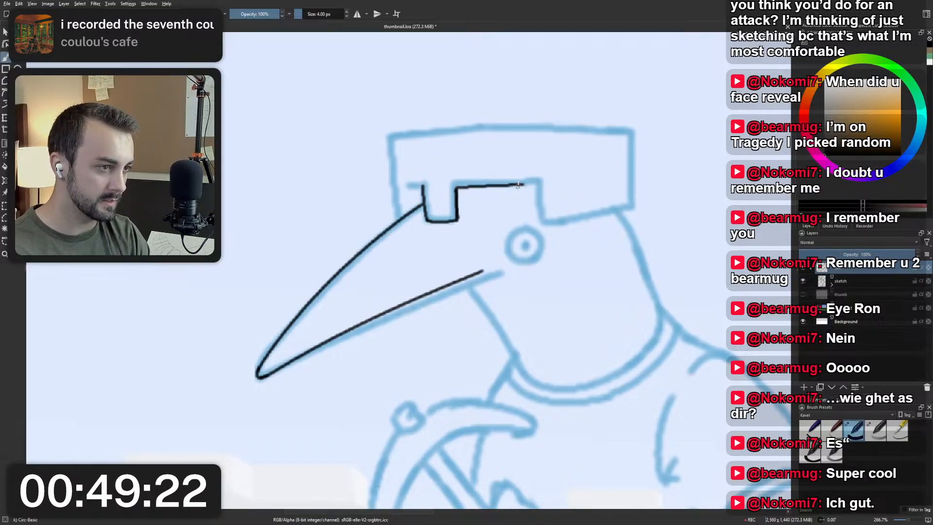
key(ctrl+z)
drag(456, 187, 530, 183)
key(ctrl+z)
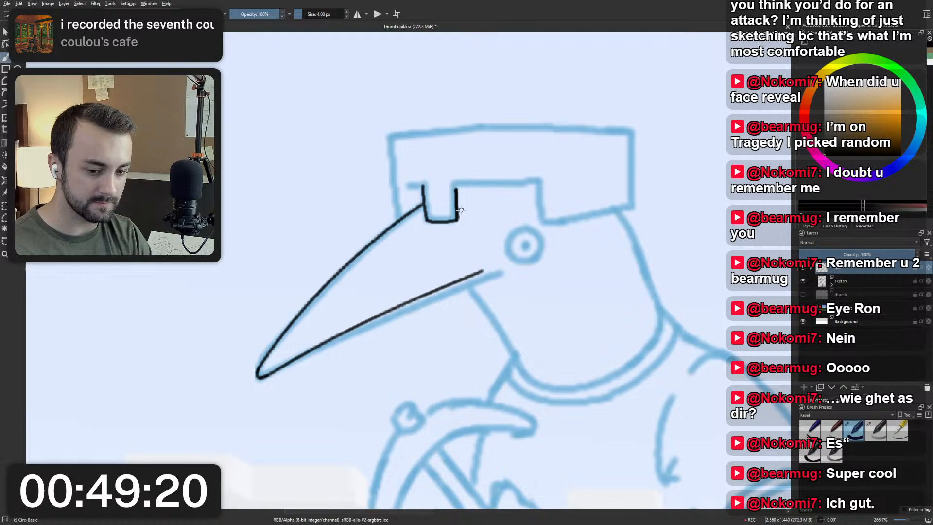
mouse_move(407, 245)
mouse_down()
mouse_move(396, 260)
mouse_move(400, 231)
mouse_move(377, 265)
mouse_move(399, 152)
mouse_move(449, 129)
mouse_up()
key(ctrl+z)
drag(395, 176, 450, 127)
key(ctrl+z)
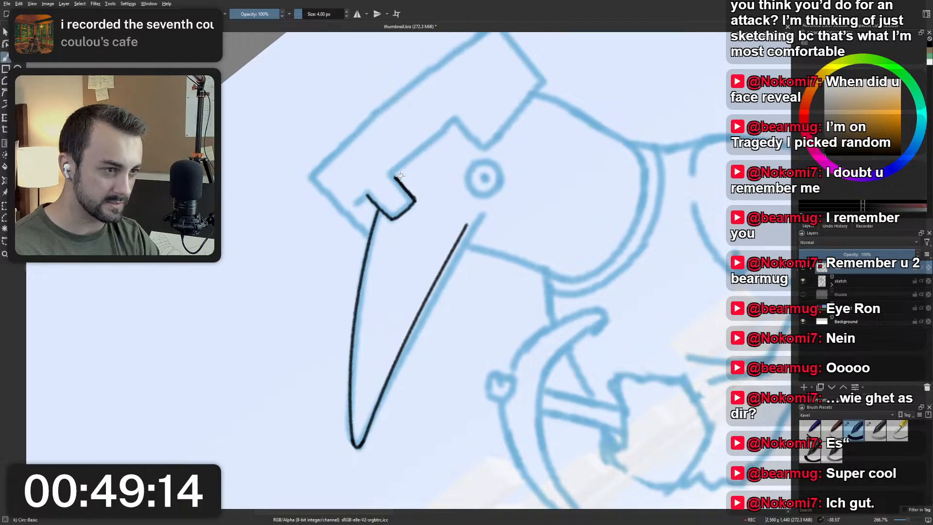
drag(395, 176, 447, 133)
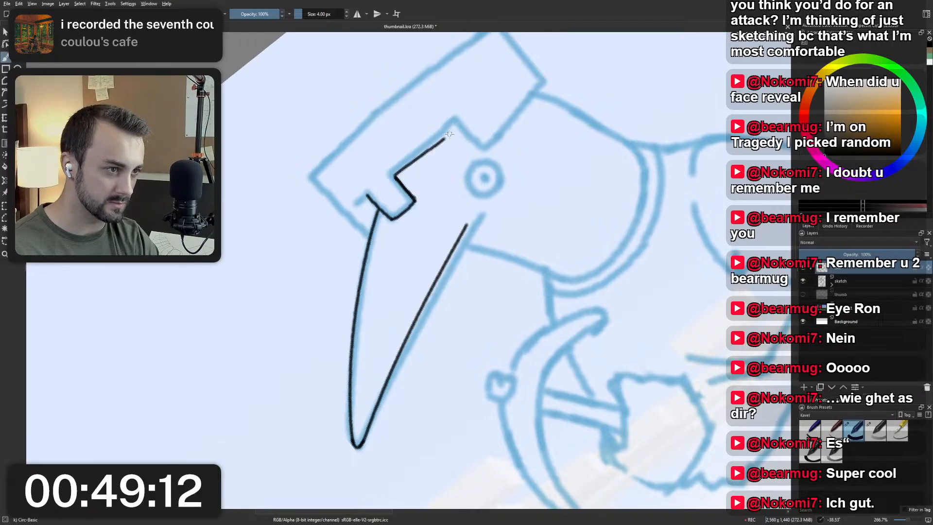
drag(452, 130, 448, 137)
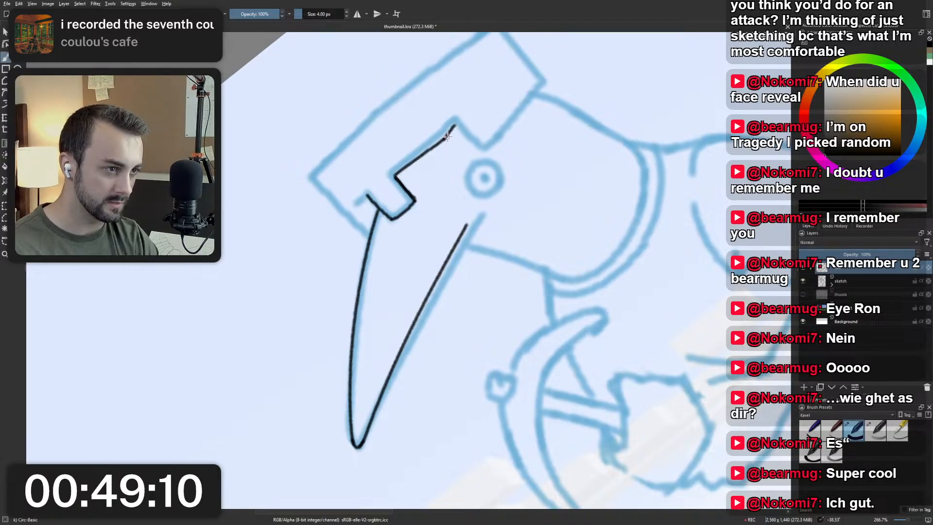
key(6)
key(6)
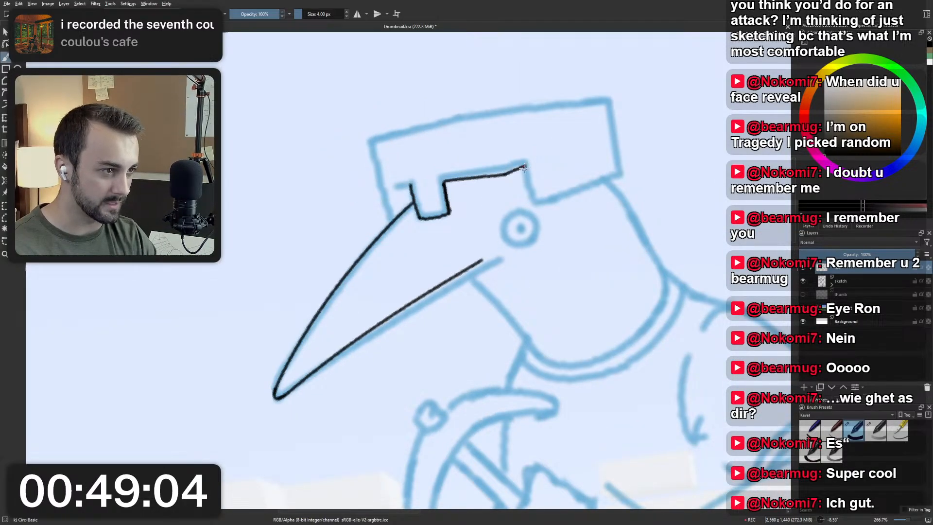
drag(506, 174, 520, 169)
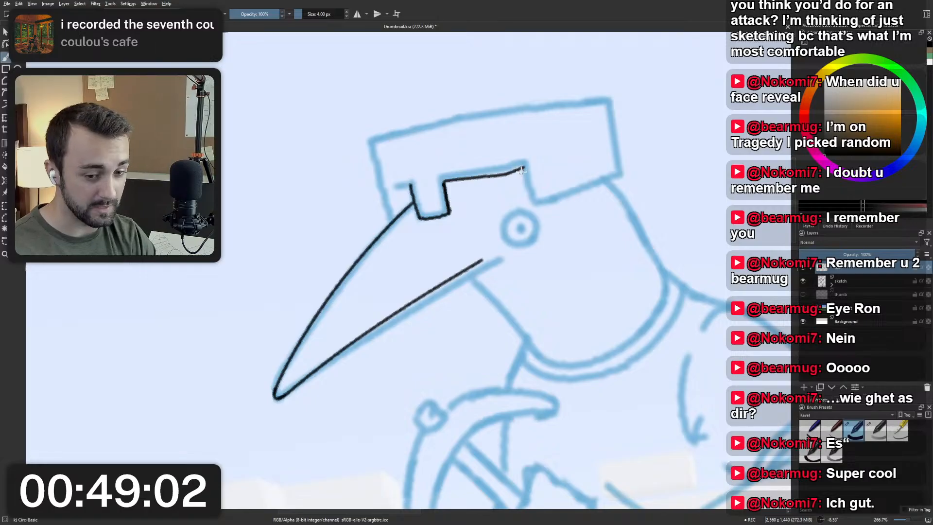
key(ctrl+z)
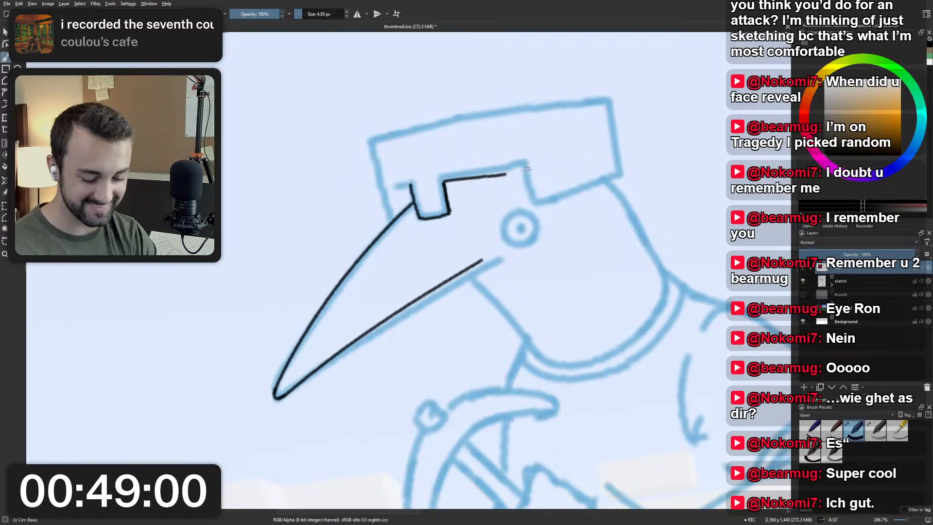
key(ctrl+z)
key(5)
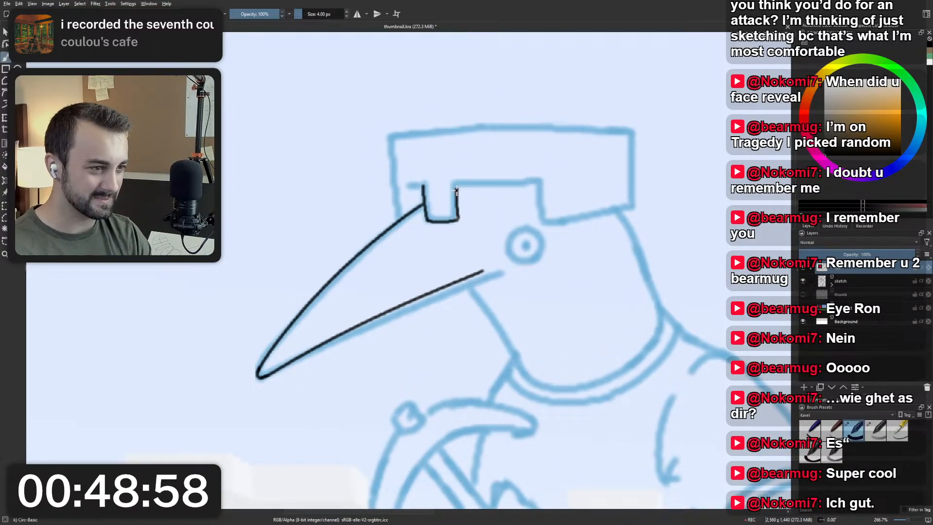
Undo the tab's bottom and eye-side edges and ink them again with cleaner, straighter strokes.
key(ctrl+z)
key(ctrl+z)
drag(457, 220, 458, 185)
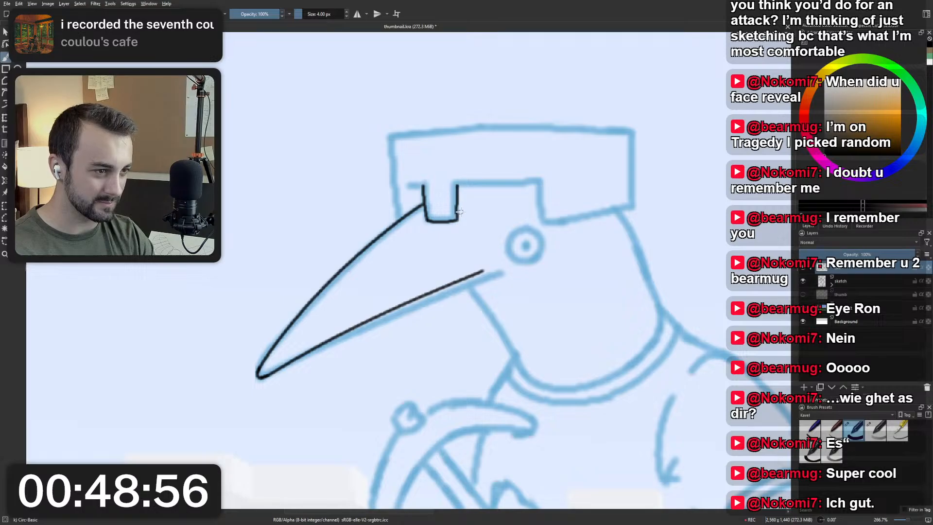
key(ctrl+z)
mouse_move(462, 229)
mouse_down()
mouse_move(423, 282)
mouse_move(499, 276)
mouse_move(477, 288)
mouse_move(508, 272)
mouse_up()
key(5)
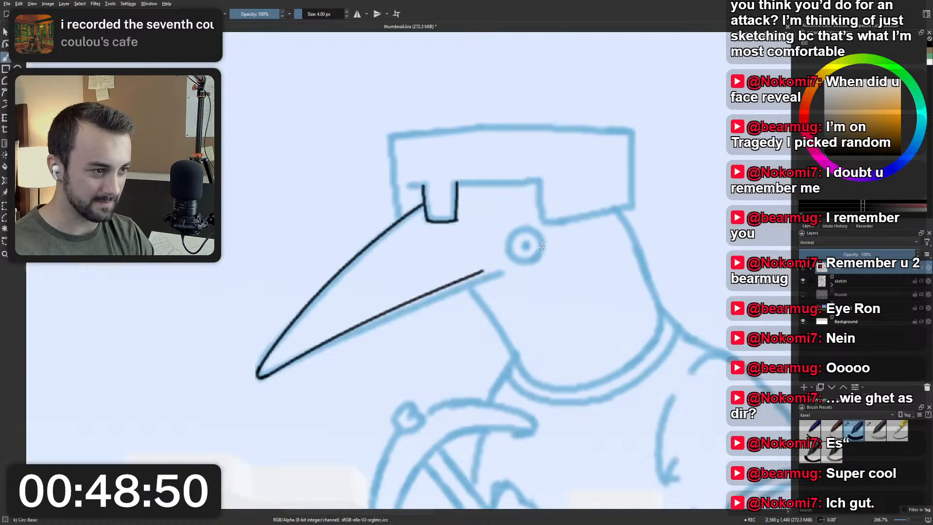
key(ctrl+z)
mouse_move(461, 252)
mouse_down()
mouse_move(438, 262)
mouse_move(437, 273)
mouse_up()
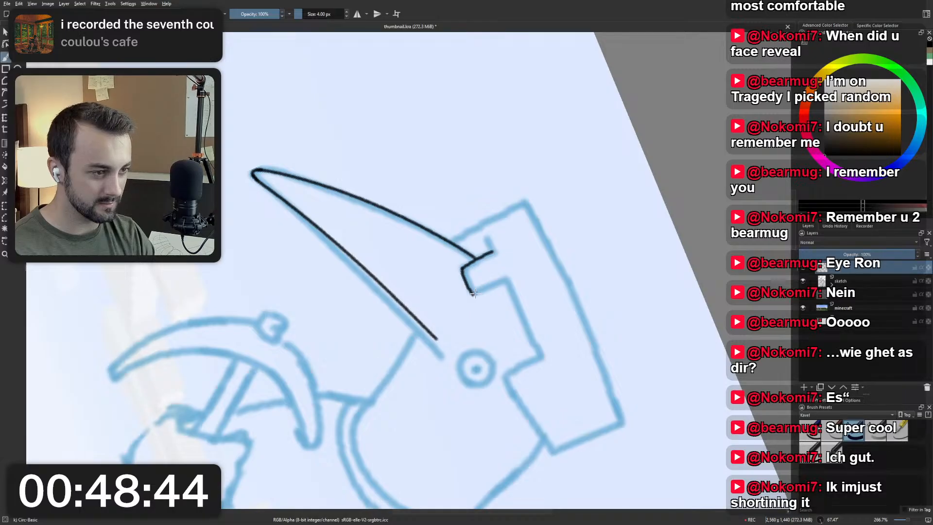
drag(471, 295, 504, 282)
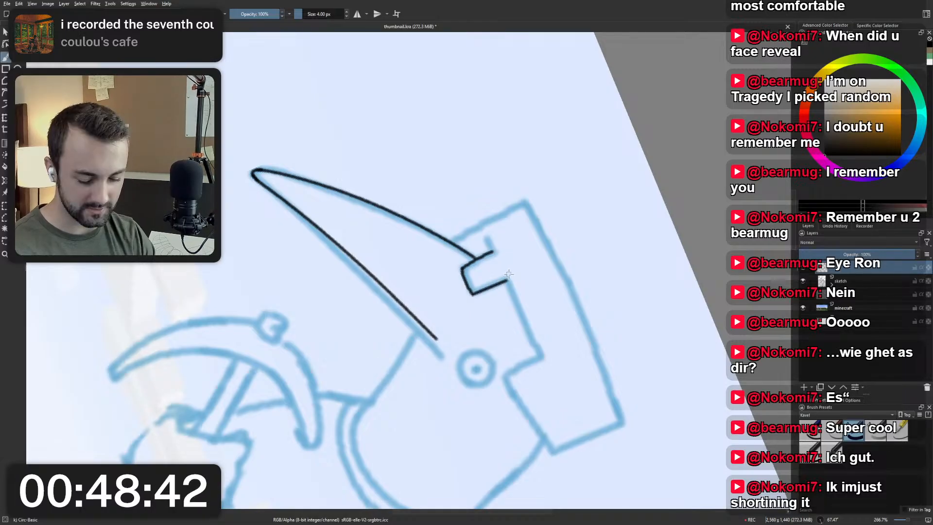
key(5)
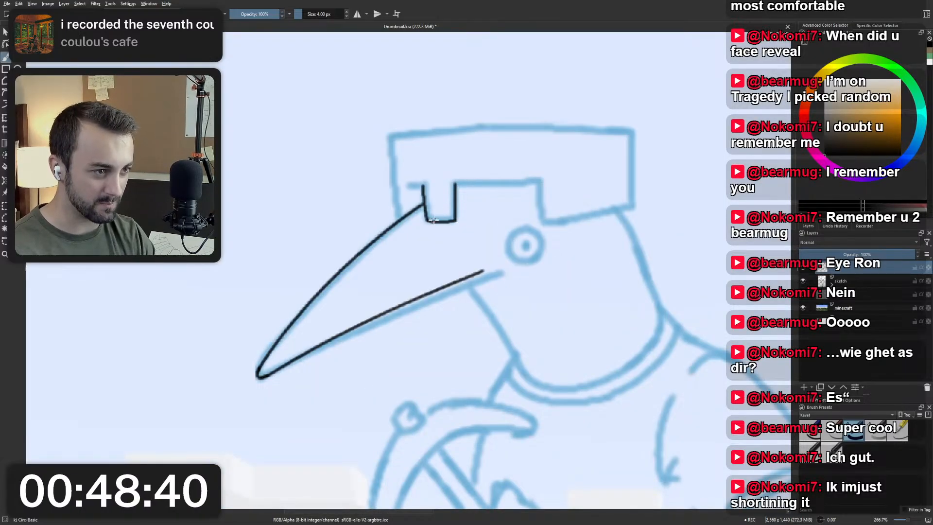
Ink the upper edge of the helmet's face opening and the short vertical edge down from its corner above the eye.
mouse_move(484, 220)
mouse_down()
mouse_move(408, 252)
mouse_move(416, 242)
mouse_move(388, 219)
mouse_move(368, 233)
mouse_move(465, 131)
mouse_up()
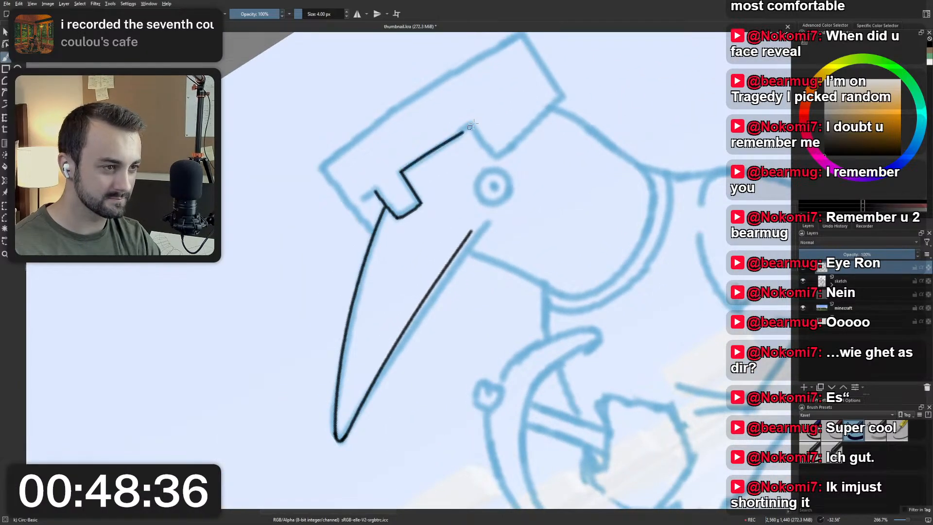
key(5)
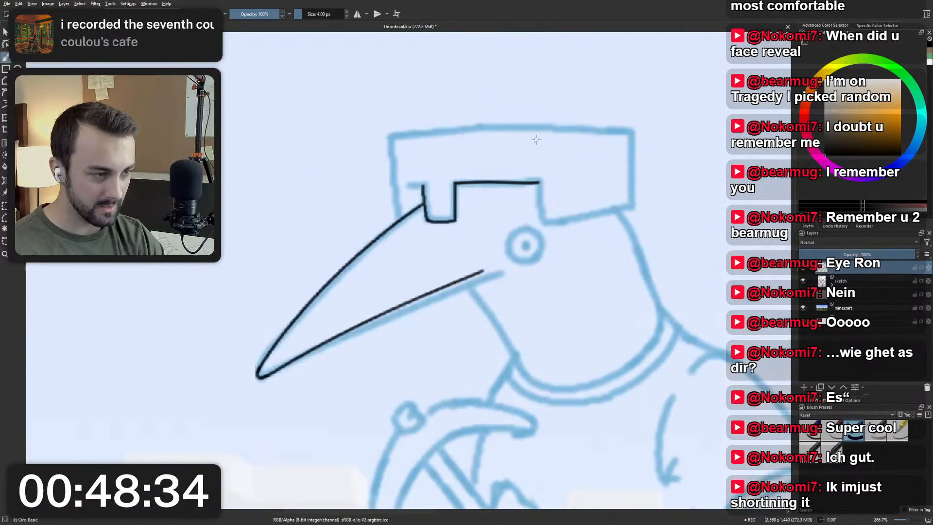
drag(538, 183, 541, 223)
key(ctrl+z)
key(ctrl+z)
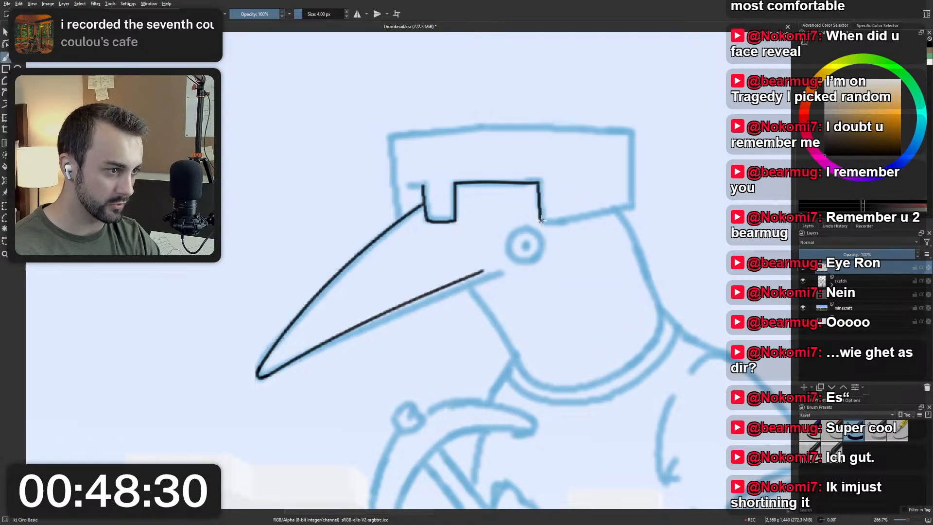
key(ctrl+z)
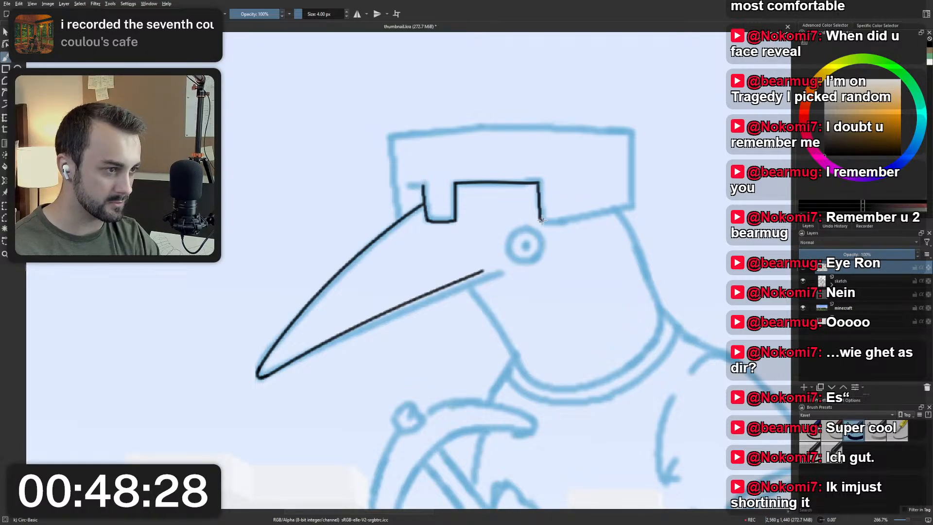
Ink the helmet's lower edge from the corner above the eye to the back of the helmet.
drag(541, 220, 629, 207)
key(ctrl+z)
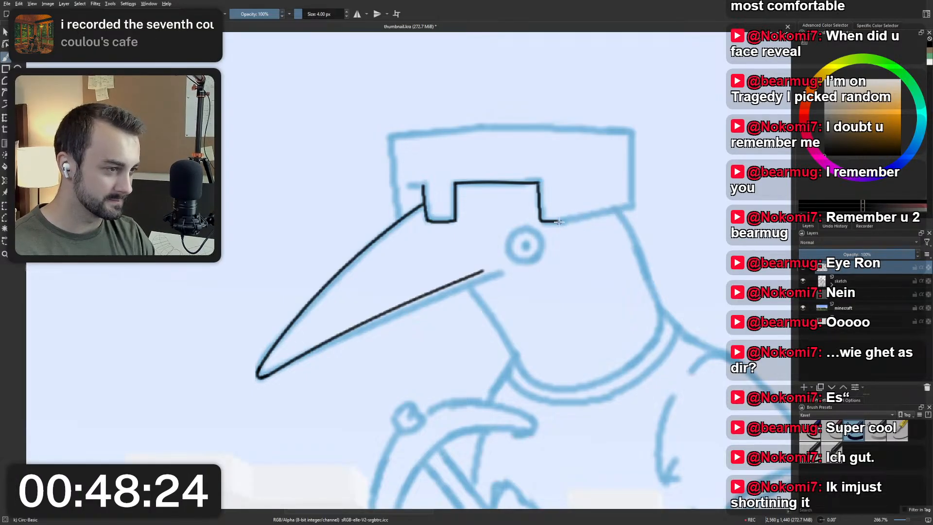
drag(558, 222, 631, 208)
key(ctrl+z)
drag(558, 222, 631, 207)
key(ctrl+z)
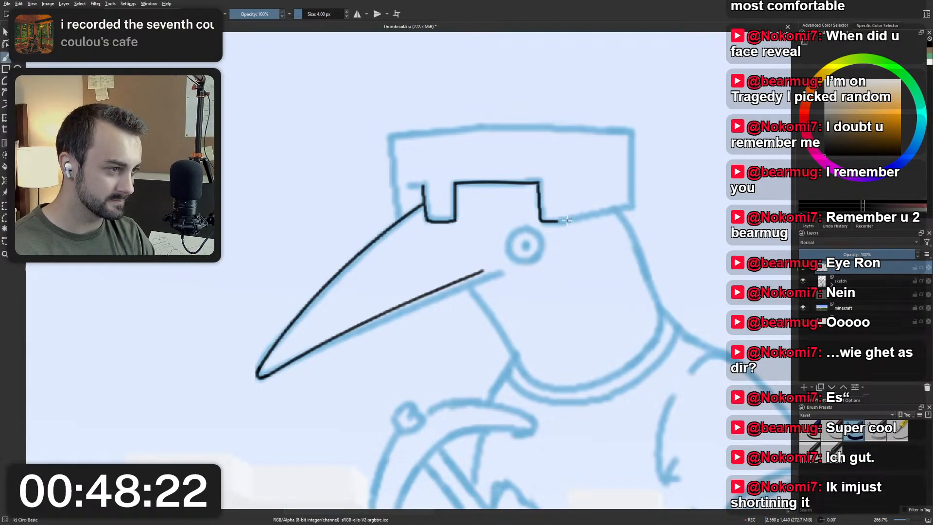
drag(560, 222, 630, 207)
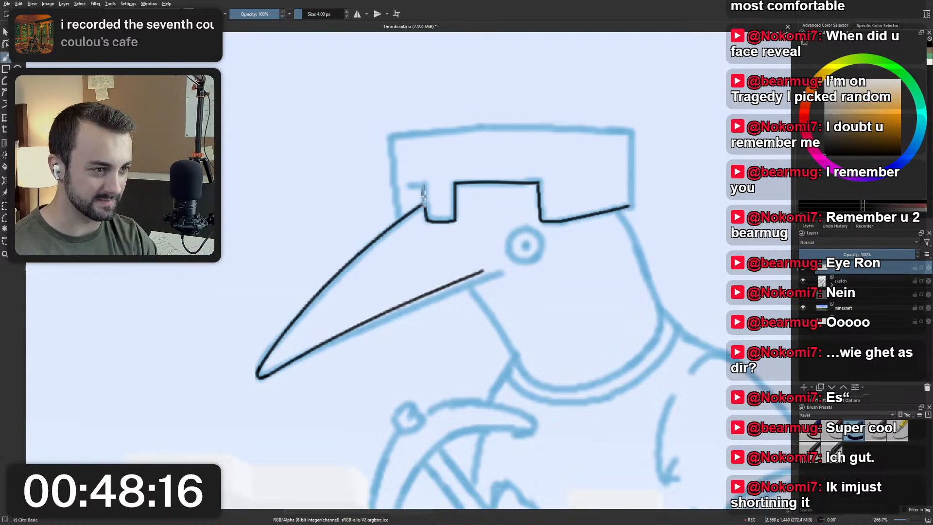
Replace the tab's beak-side edge using Eraser Small and the 4 px ink brush, and ink the short horizontal line at its top.
right_click(433, 185)
click(433, 136)
drag(425, 183, 430, 209)
right_click(431, 216)
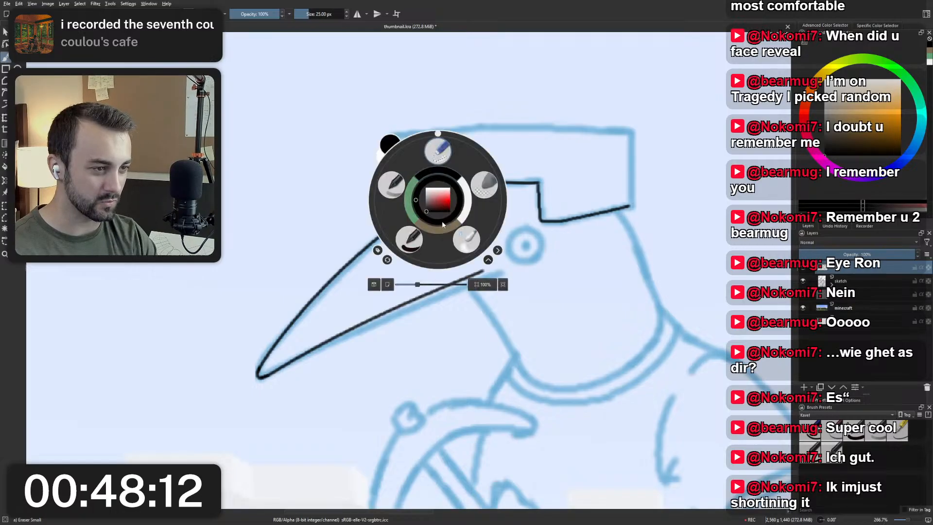
click(408, 239)
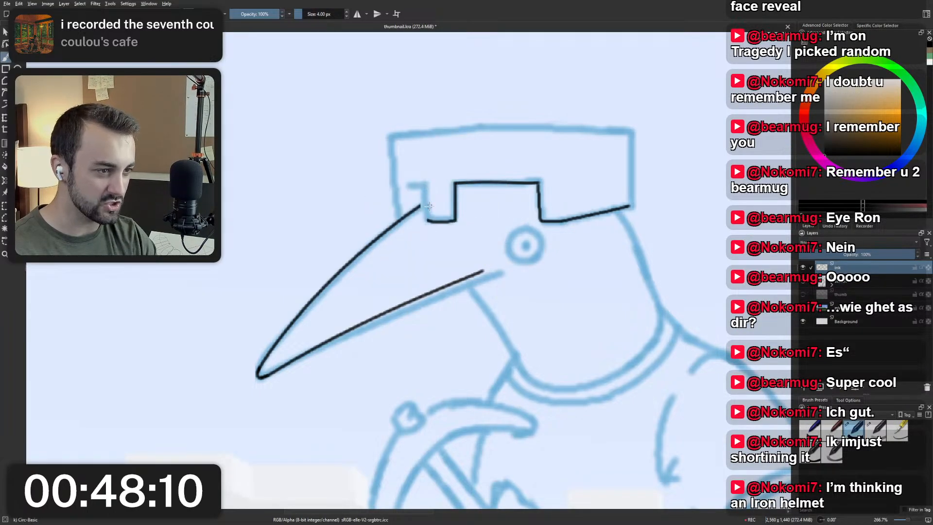
drag(426, 185, 428, 221)
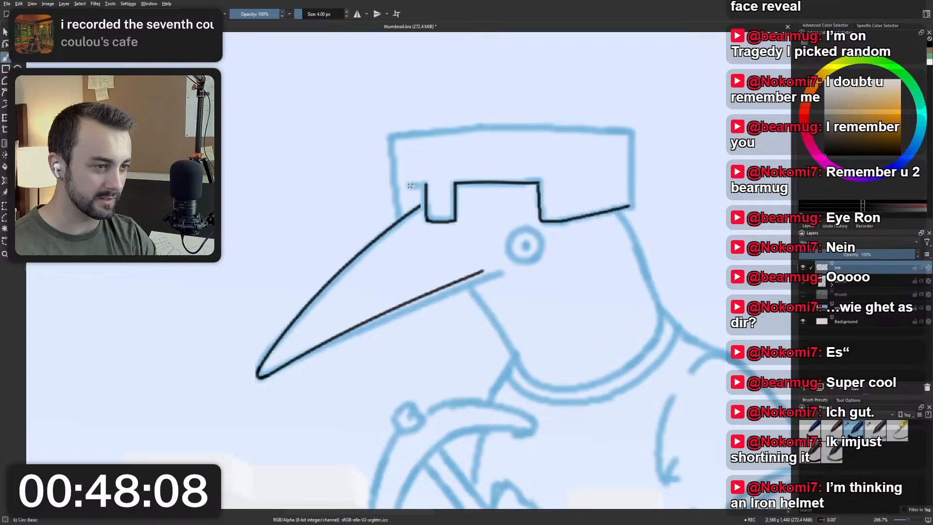
key(ctrl+z)
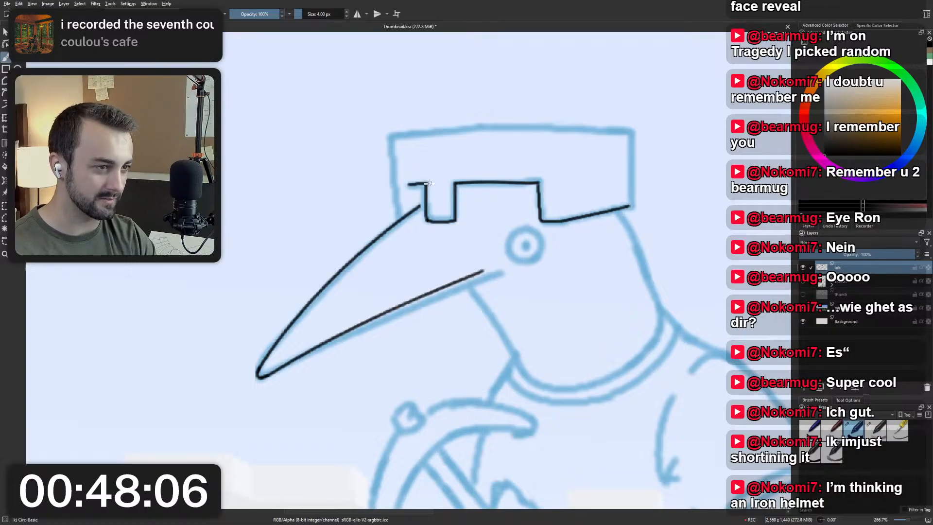
drag(408, 184, 426, 184)
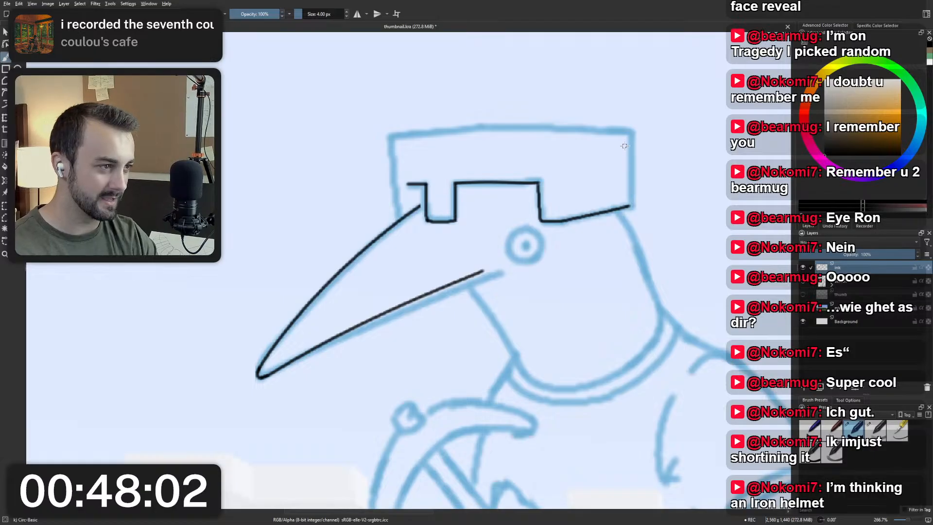
Ink the helmet's vertical back edge between its upper and lower corners, undoing and redrawing the stroke until it is straight.
drag(628, 141, 631, 208)
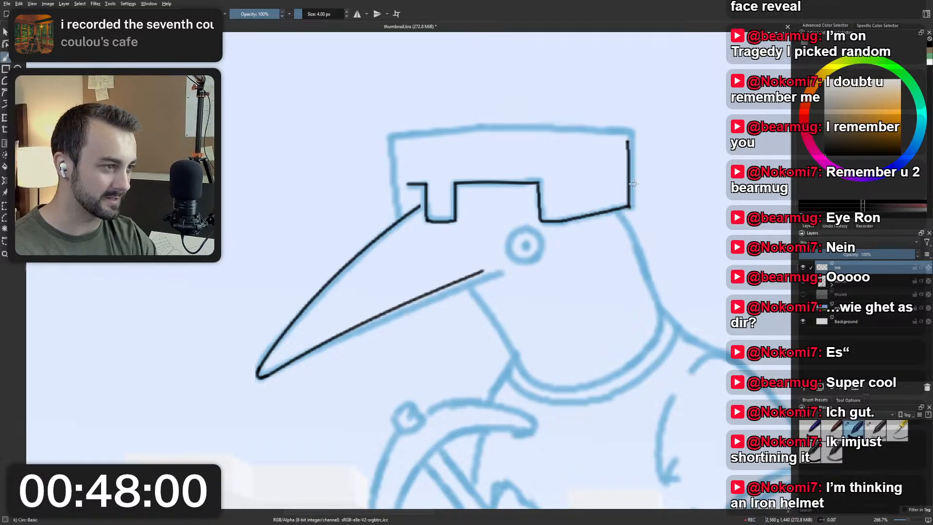
key(ctrl+z)
drag(630, 144, 631, 203)
key(ctrl+z)
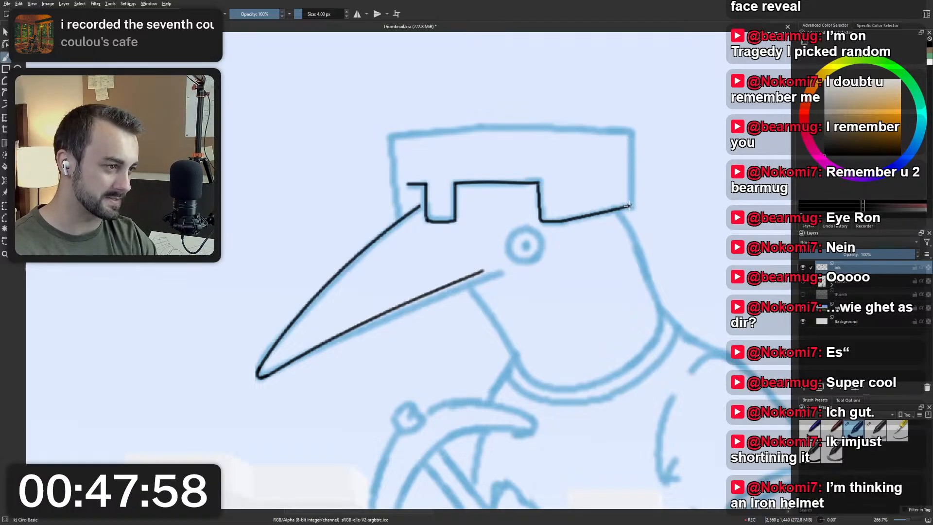
drag(624, 142, 630, 207)
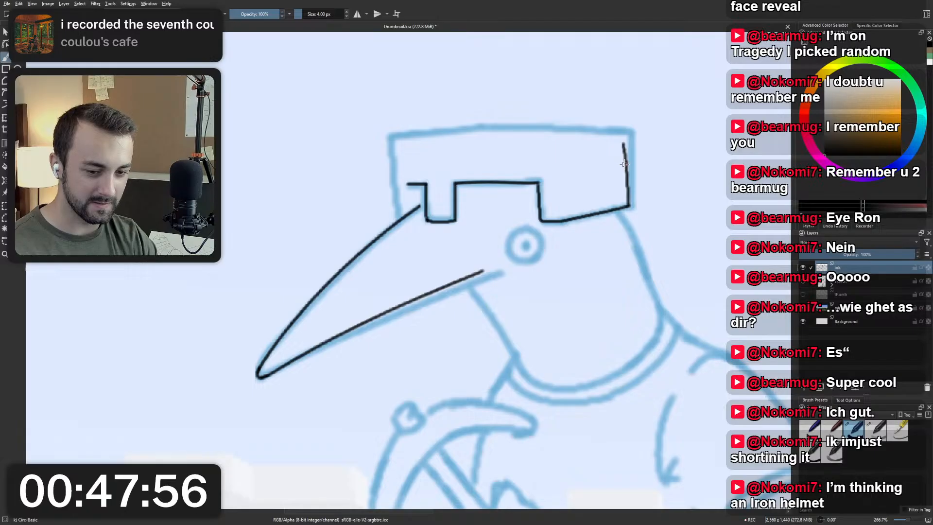
key(ctrl+z)
drag(631, 187, 631, 150)
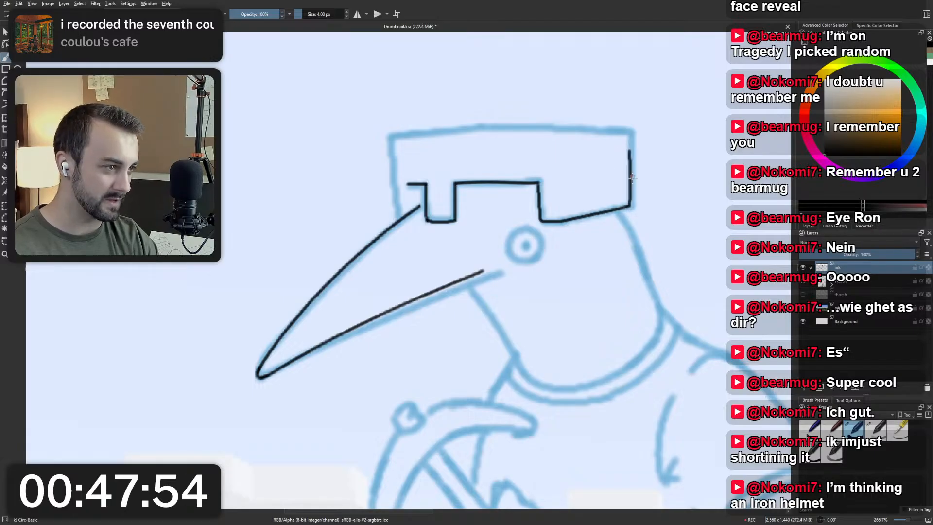
key(ctrl+z)
drag(629, 207, 630, 141)
key(ctrl+z)
mouse_move(629, 208)
mouse_down()
mouse_move(626, 139)
mouse_move(630, 208)
mouse_up()
key(ctrl+z)
key(ctrl+z)
drag(628, 138, 631, 205)
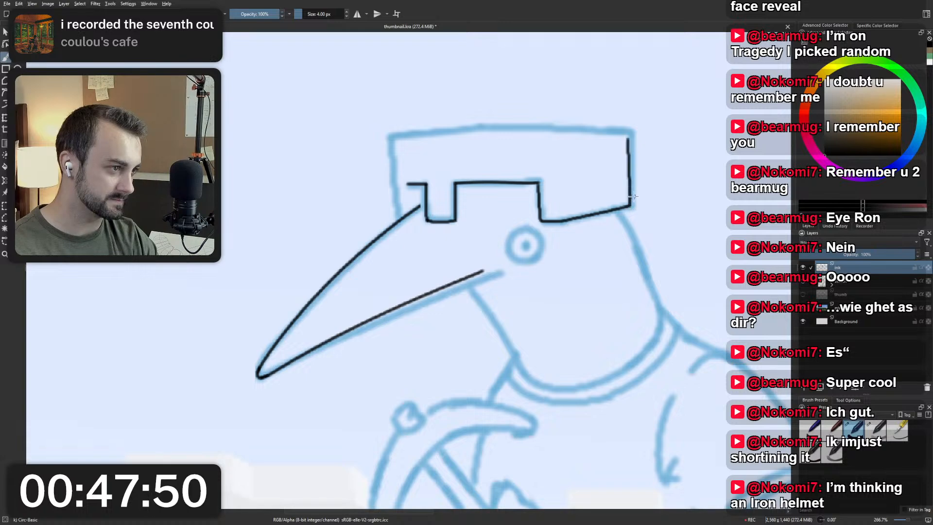
Ink the helmet's front edge from its upper corner down to the beak, rotating the canvas and redrawing the stroke until it is clean.
drag(391, 155, 396, 212)
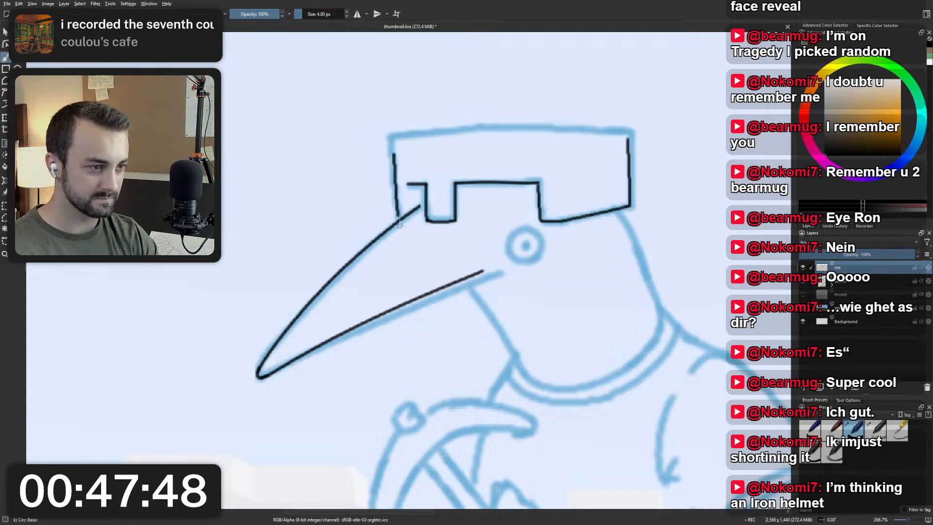
key(ctrl+z)
drag(390, 155, 397, 210)
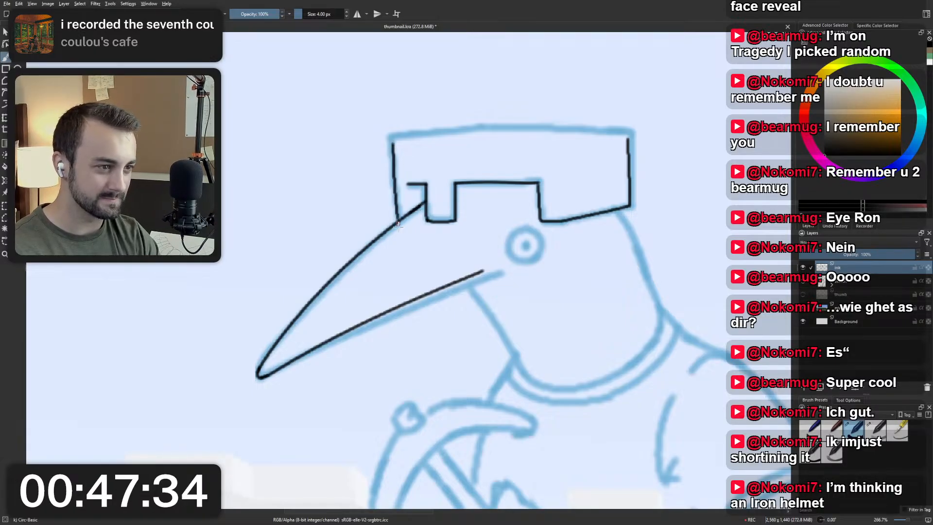
drag(393, 147, 399, 218)
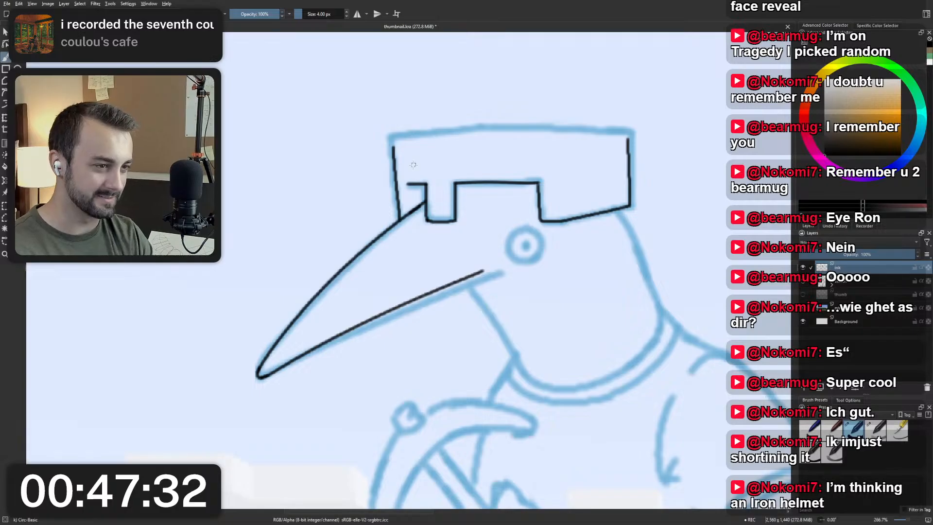
key(ctrl+z)
mouse_move(392, 142)
mouse_down()
mouse_move(381, 224)
mouse_move(394, 222)
mouse_move(396, 276)
mouse_move(417, 224)
mouse_move(432, 244)
mouse_move(488, 178)
mouse_up()
key(ctrl+z)
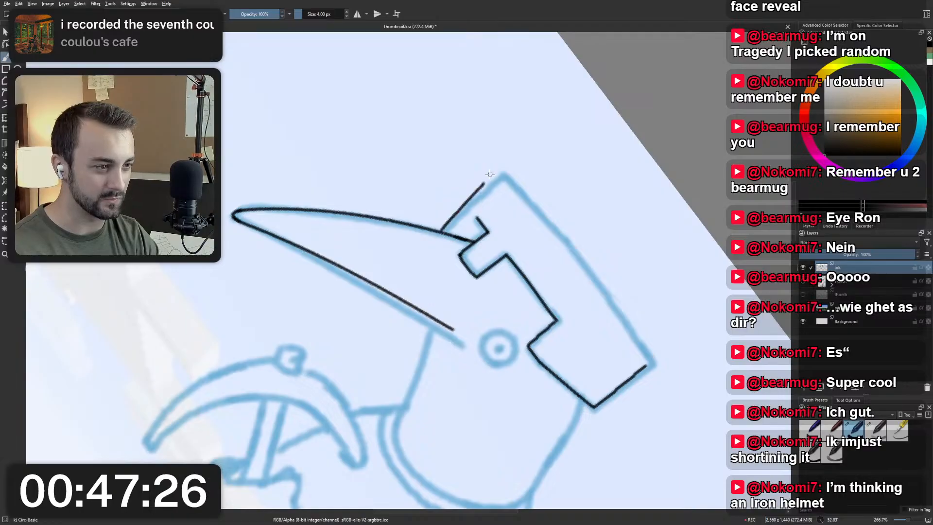
key(ctrl+z)
drag(443, 231, 446, 226)
key(ctrl+z)
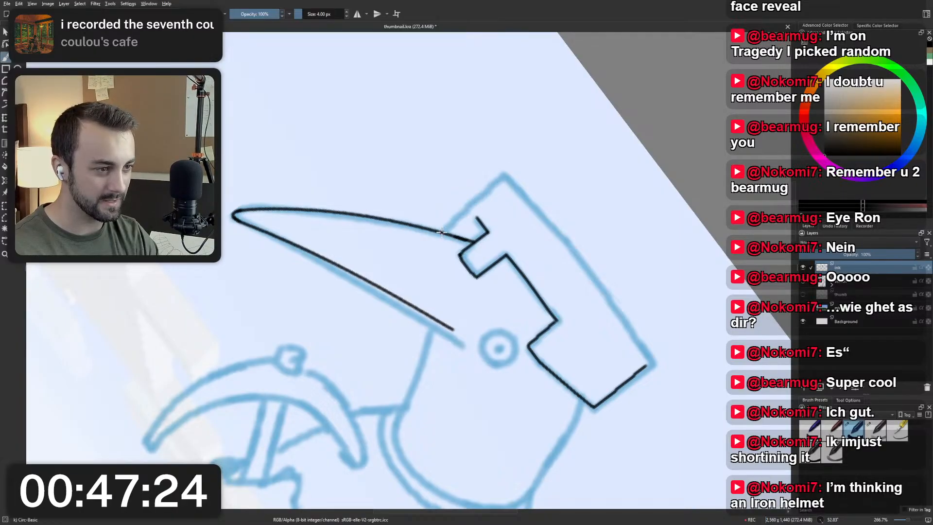
drag(440, 232, 499, 181)
key(ctrl+z)
drag(440, 230, 500, 179)
key(5)
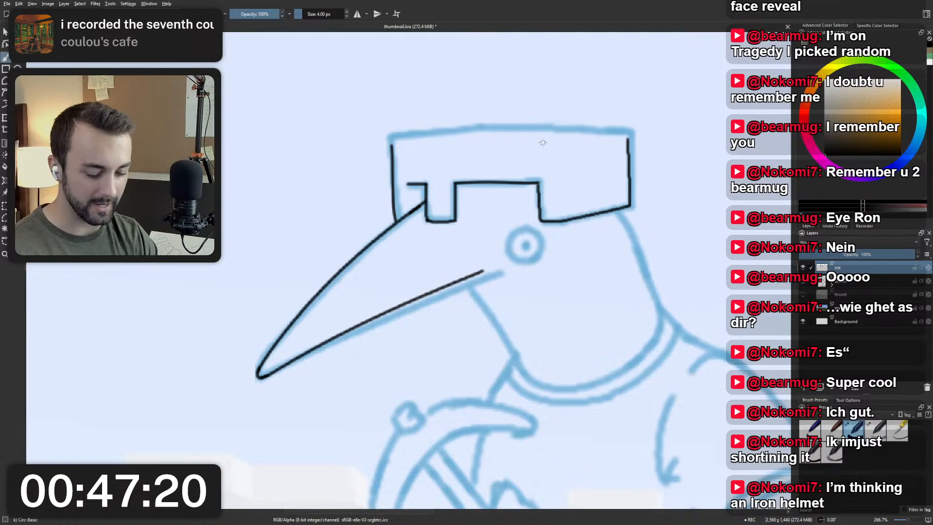
drag(319, 179, 366, 258)
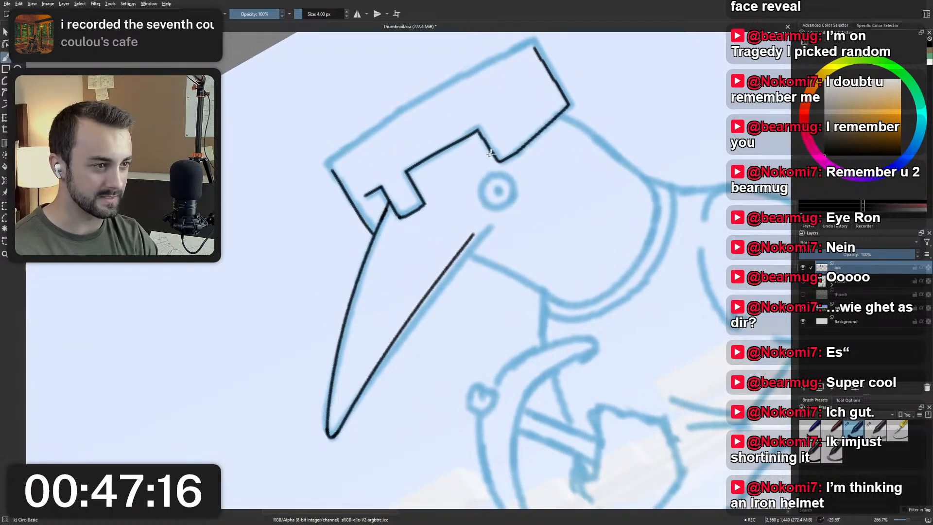
key(ctrl+z)
drag(332, 170, 372, 230)
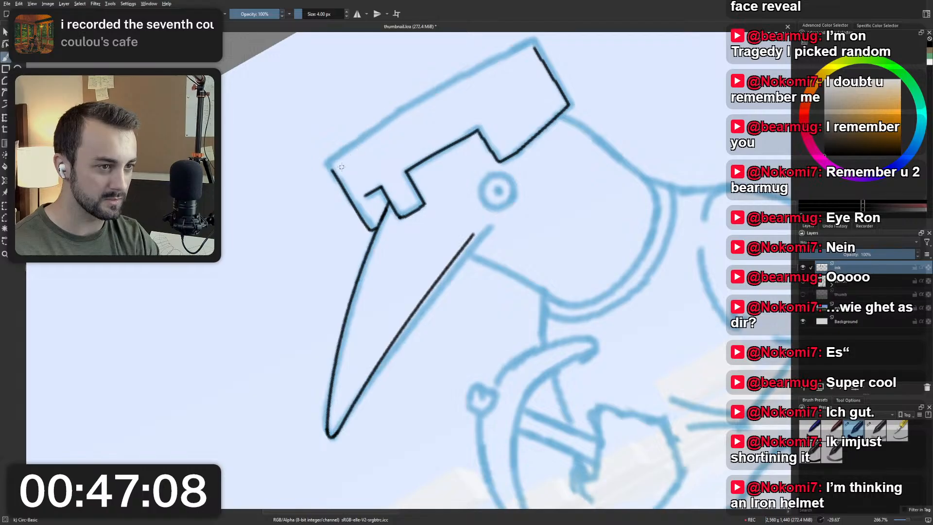
Ink the helmet's slightly arched top edge in two strokes running inward from the front and back corners.
mouse_move(332, 168)
mouse_down()
mouse_move(425, 88)
mouse_move(382, 127)
mouse_move(420, 97)
mouse_move(534, 45)
mouse_move(401, 117)
mouse_up()
key(ctrl+z)
key(ctrl+z)
drag(534, 47, 410, 110)
key(ctrl+z)
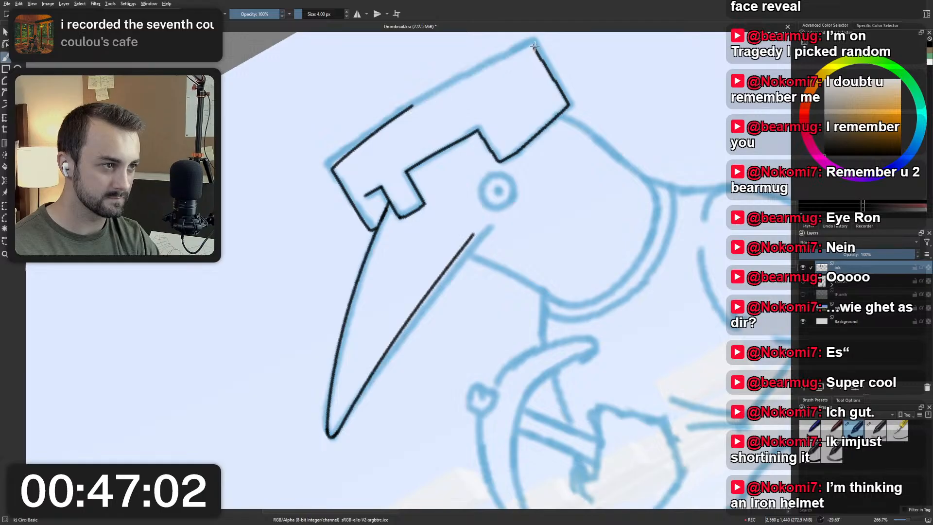
drag(533, 47, 405, 109)
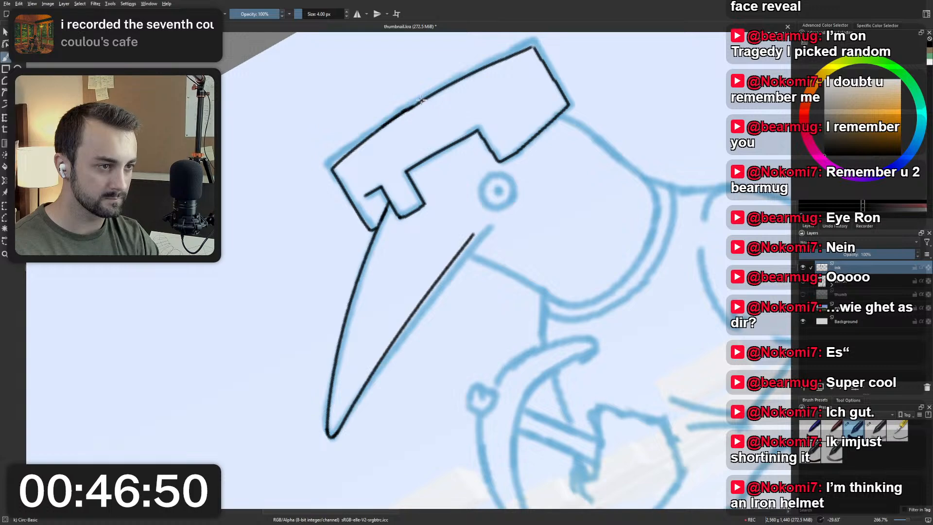
Ink the eye's outer circle below the helmet and place a solid pupil dot inside it.
scroll(417, 108, down, 4)
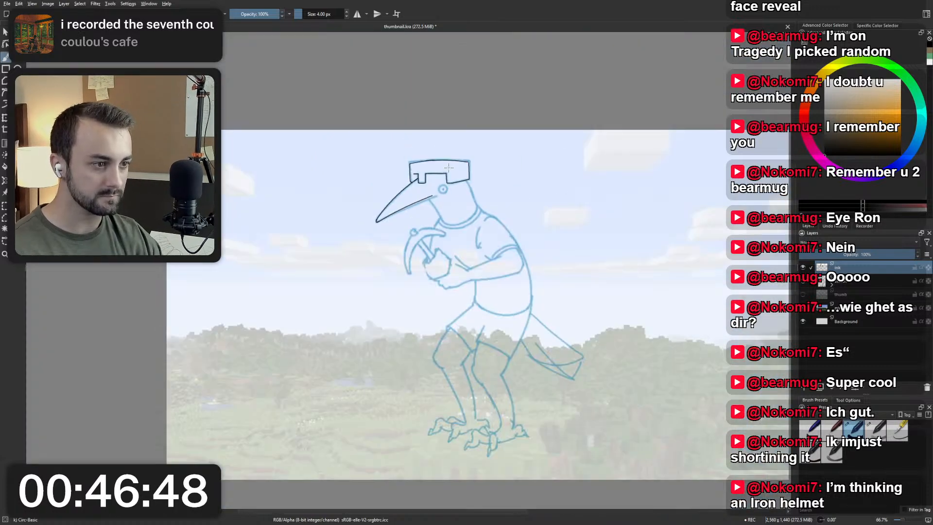
scroll(431, 145, up, 4)
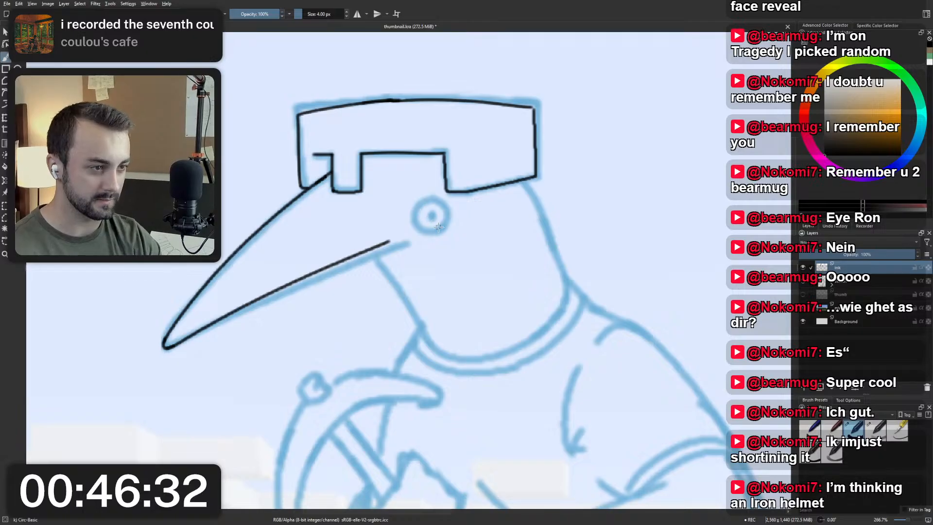
mouse_move(446, 226)
mouse_down()
mouse_move(418, 205)
mouse_move(445, 207)
mouse_move(429, 231)
mouse_move(418, 219)
mouse_move(455, 218)
mouse_move(427, 235)
mouse_move(448, 232)
mouse_move(408, 208)
mouse_move(432, 235)
mouse_move(418, 205)
mouse_move(446, 201)
mouse_move(442, 233)
mouse_move(420, 233)
mouse_move(423, 204)
mouse_move(437, 202)
mouse_move(447, 232)
mouse_up()
key(ctrl+z)
key(ctrl+z)
key(ctrl+z)
key(ctrl+z)
key(ctrl+z)
key(ctrl+z)
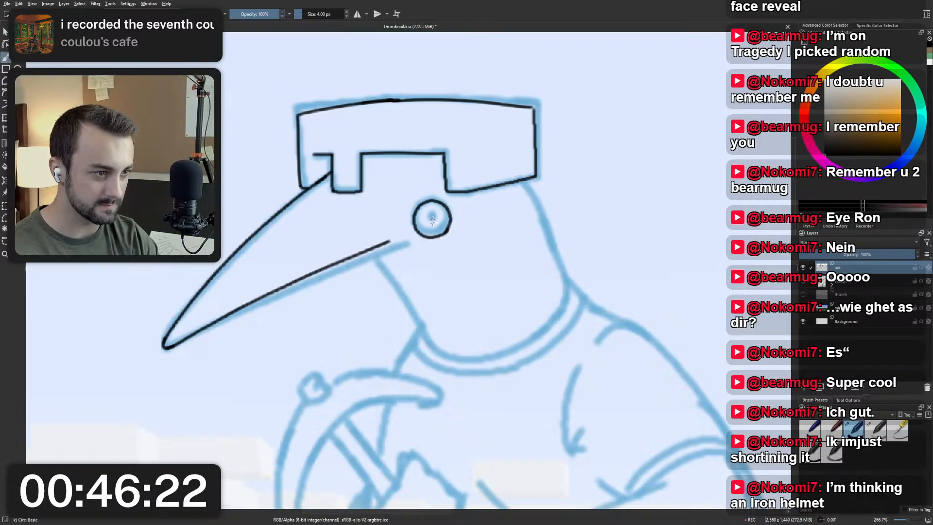
key(ctrl+z)
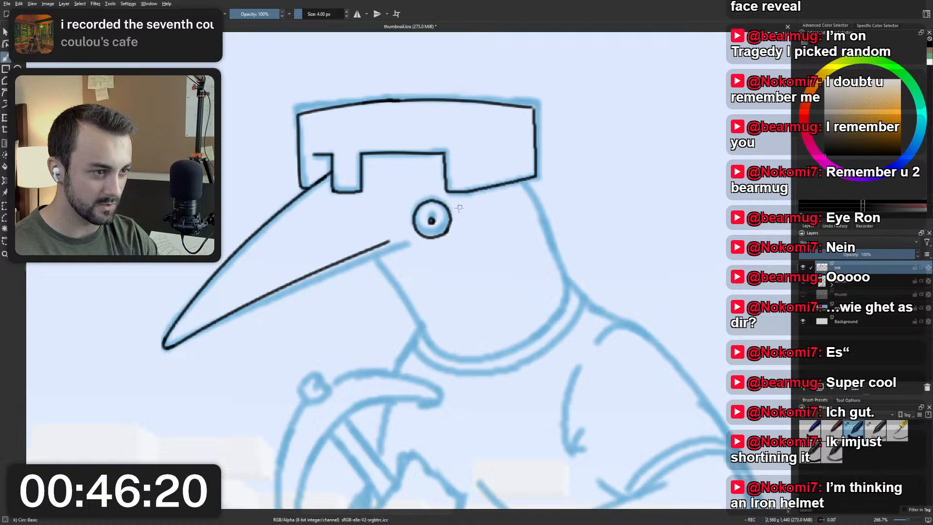
click(432, 220)
Ink the throat line from the beak to the collar and the curved back of the neck from the helmet to the collar.
scroll(461, 181, down, 5)
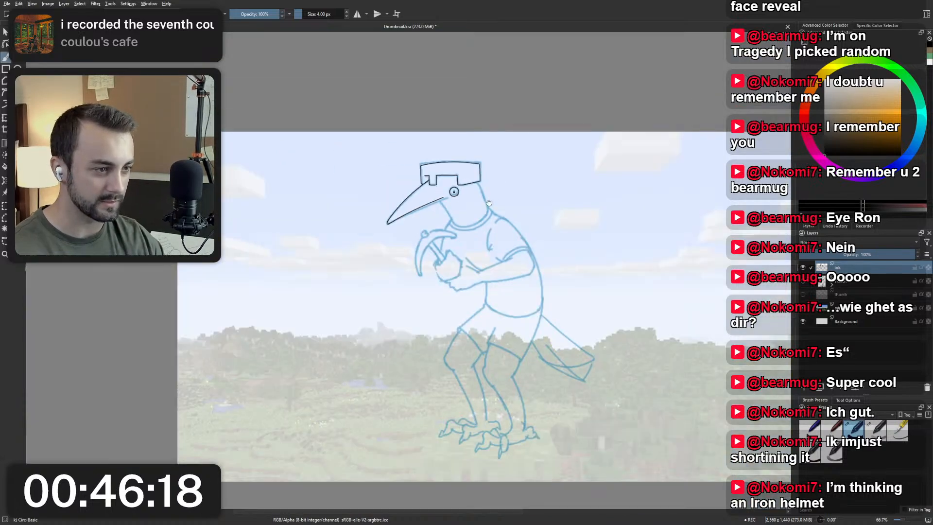
scroll(420, 203, up, 4)
scroll(457, 180, up, 1)
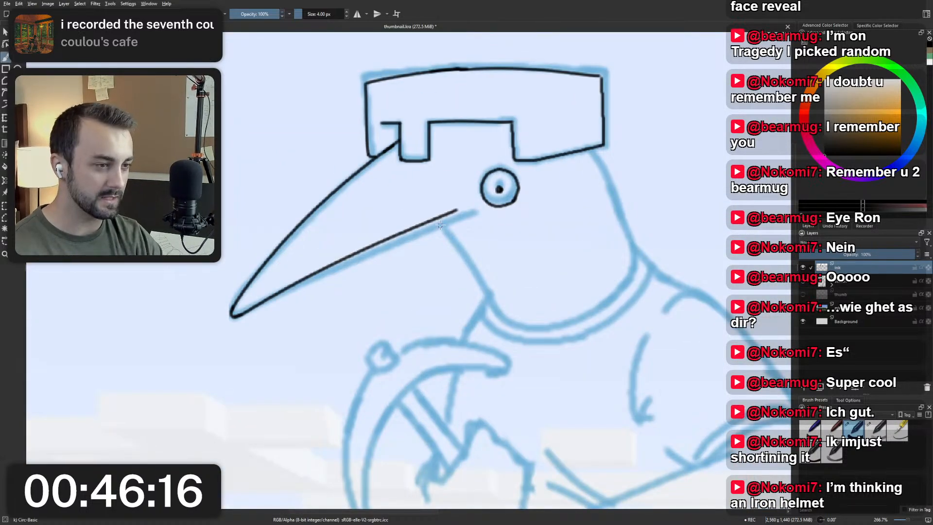
drag(441, 218, 496, 306)
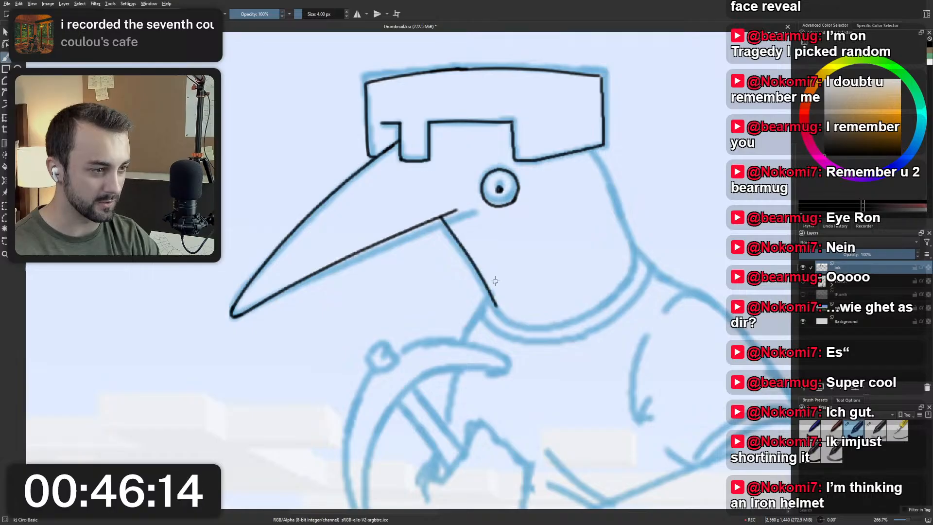
drag(587, 149, 635, 255)
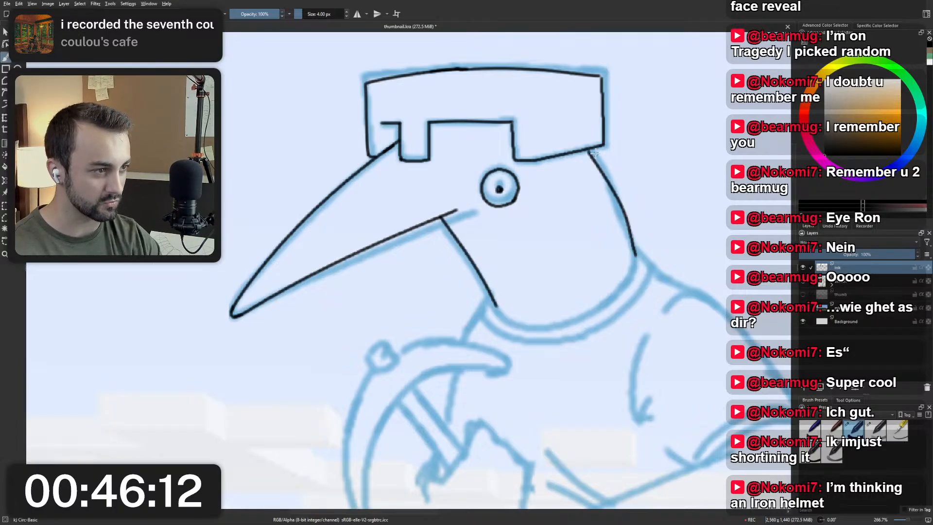
key(ctrl+z)
drag(587, 147, 634, 254)
key(ctrl+z)
drag(590, 150, 637, 253)
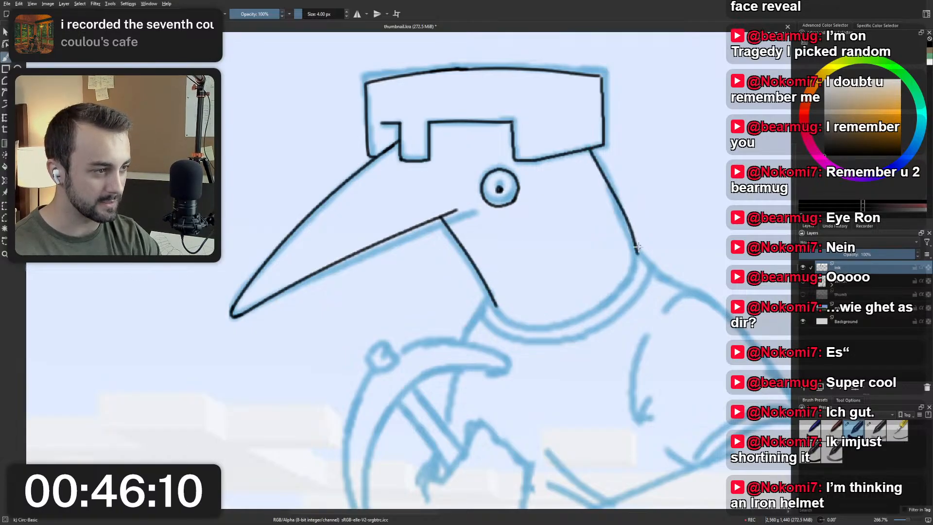
key(ctrl+z)
drag(593, 150, 637, 254)
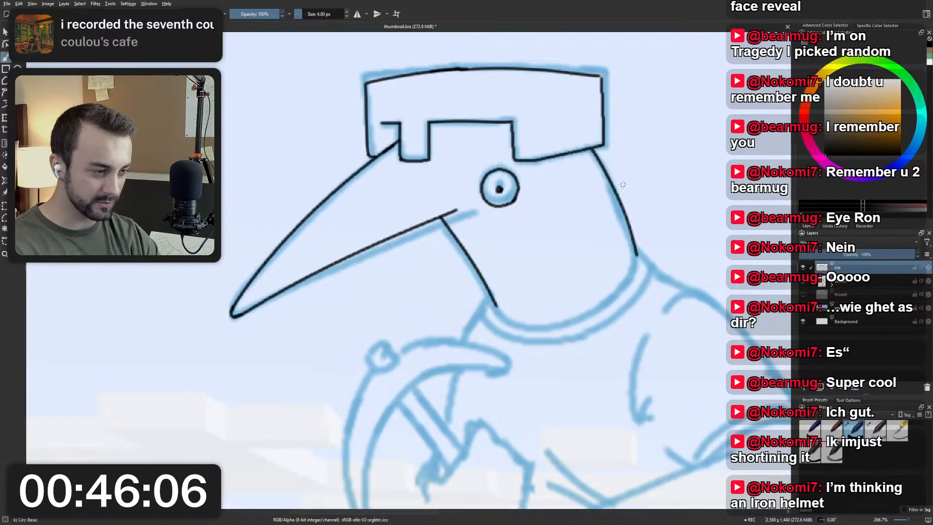
Try to ink the curved neckline along the collar between the throat line and the back of the neck.
drag(497, 306, 585, 316)
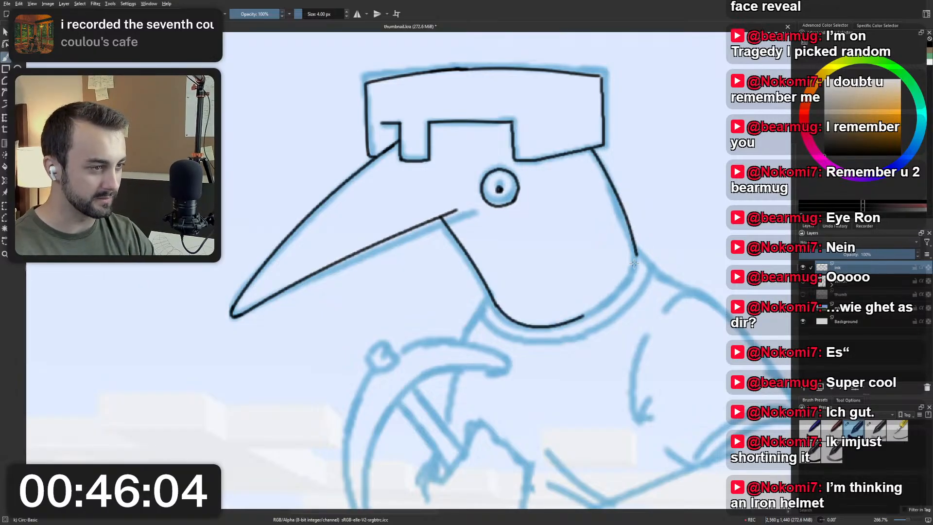
drag(636, 251, 583, 321)
key(ctrl+z)
drag(637, 252, 582, 315)
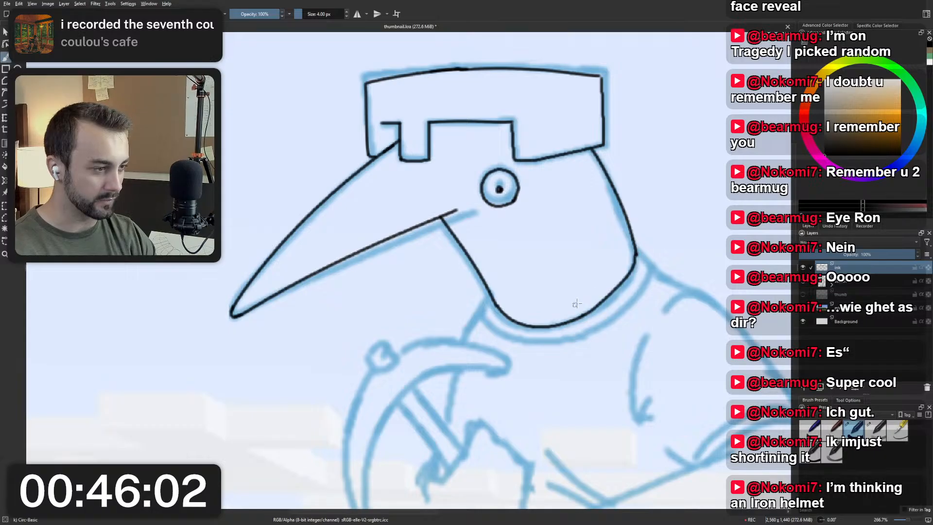
key(ctrl+z)
key(ctrl+z)
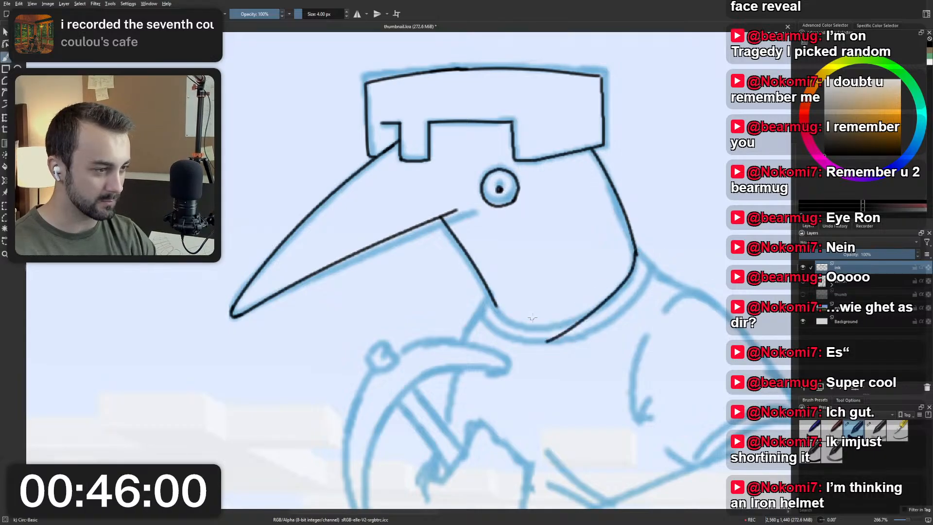
drag(639, 250, 568, 321)
key(ctrl+z)
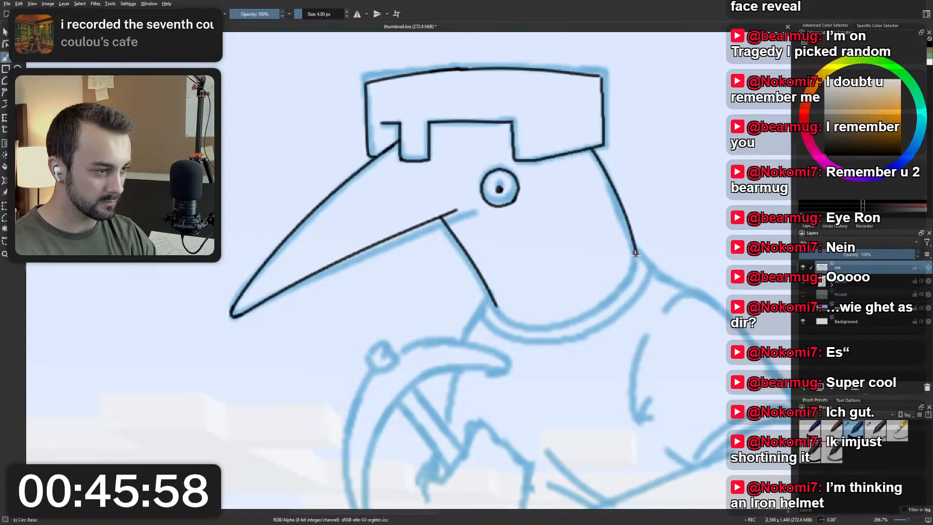
drag(636, 251, 571, 321)
key(ctrl+z)
drag(637, 251, 559, 311)
key(ctrl+z)
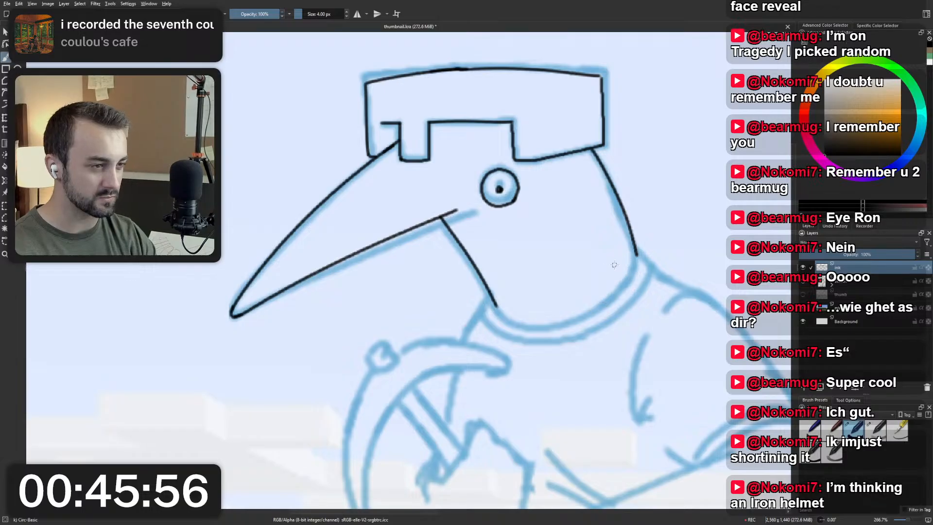
Try to ink the front part of the neckline along the collar, starting at the throat line, with the canvas rotated.
mouse_move(511, 255)
mouse_down()
mouse_move(502, 290)
mouse_move(462, 175)
mouse_move(417, 272)
mouse_move(366, 295)
mouse_move(369, 303)
mouse_up()
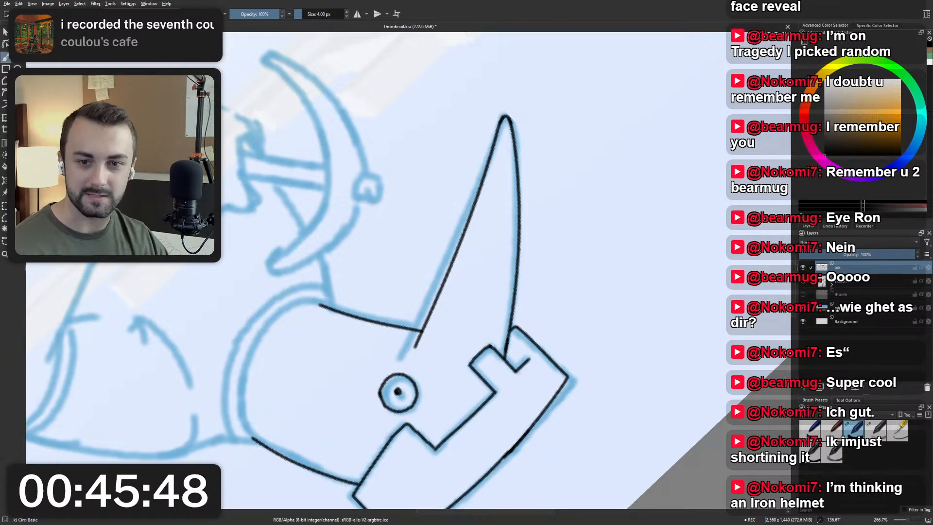
drag(272, 227, 312, 193)
scroll(316, 211, up, 1)
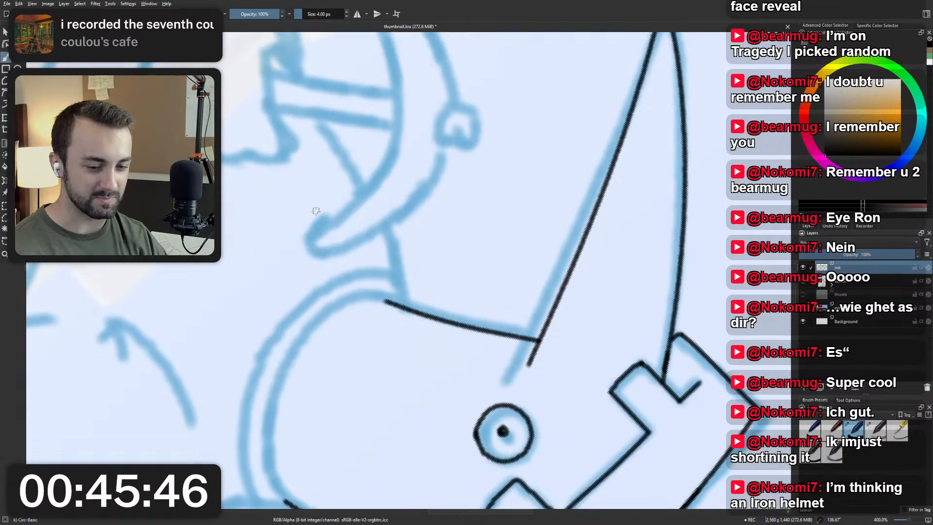
scroll(316, 211, down, 2)
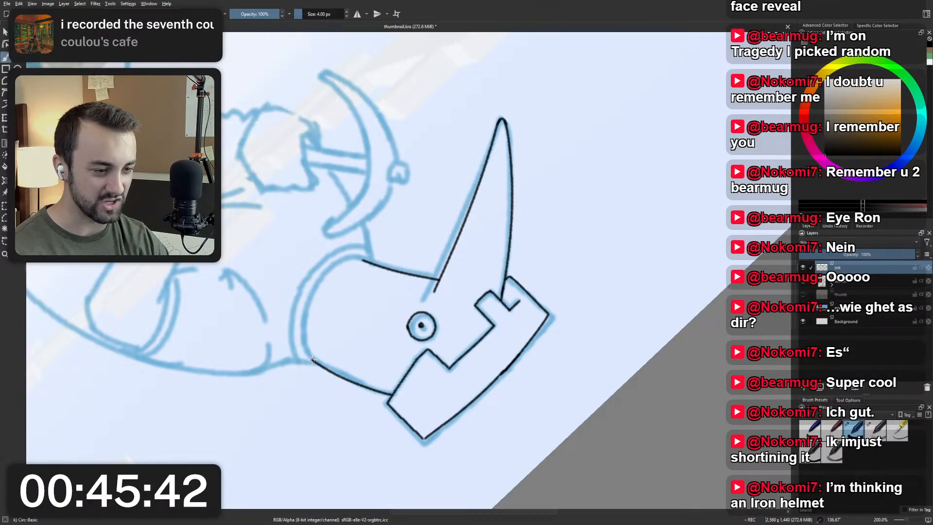
drag(313, 359, 332, 271)
key(ctrl+z)
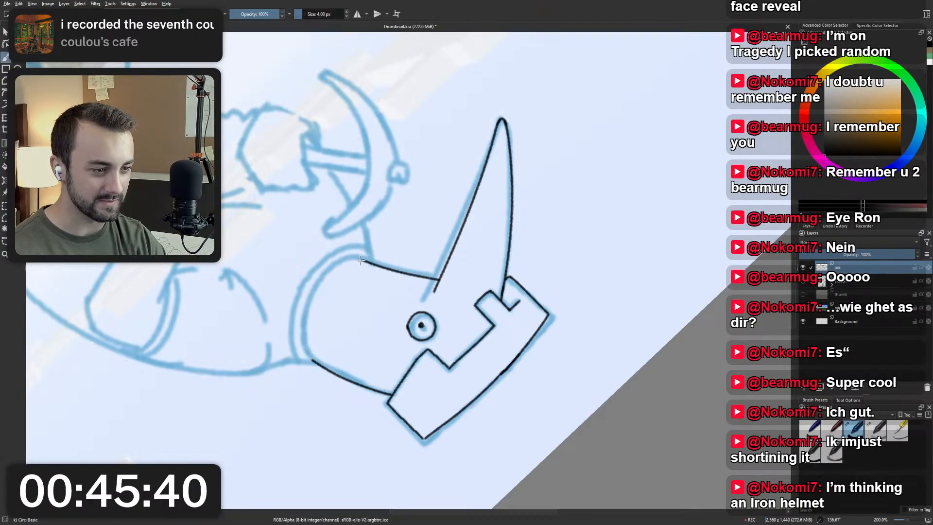
drag(360, 258, 305, 343)
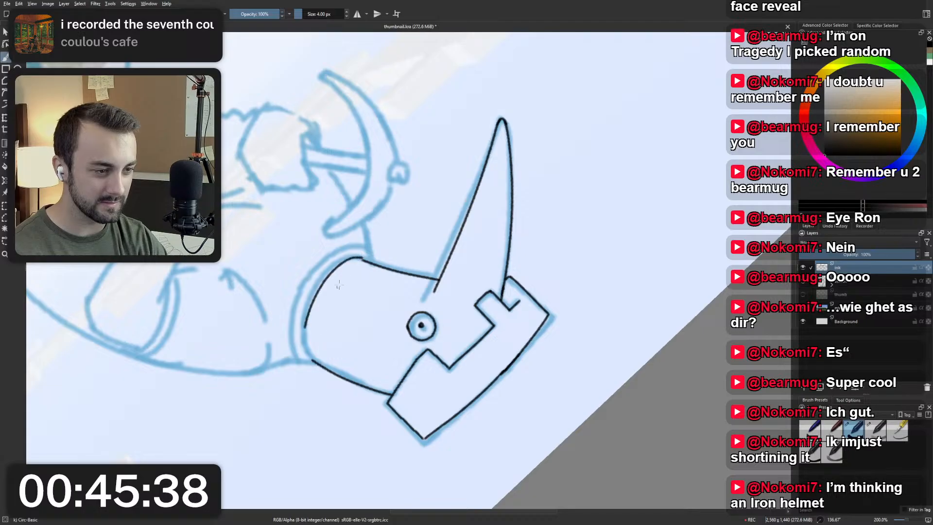
key(ctrl+z)
drag(364, 259, 305, 320)
key(ctrl+z)
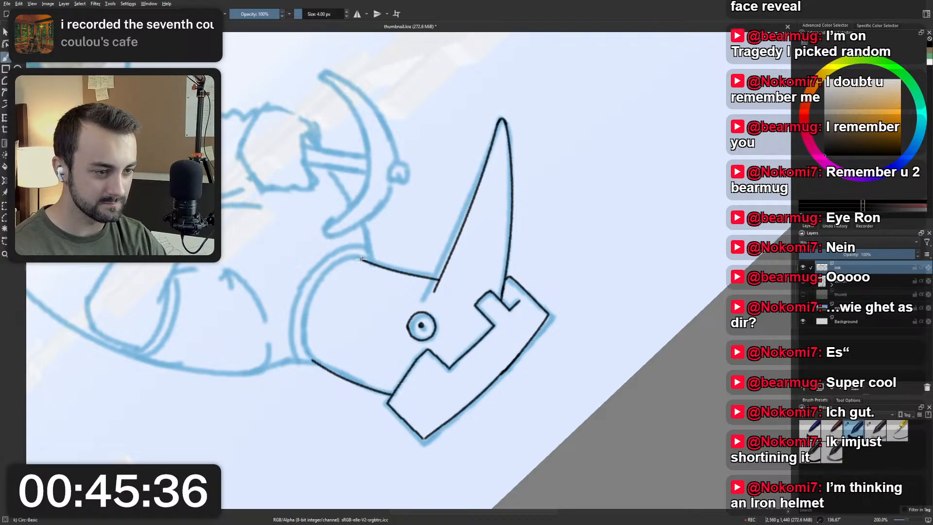
drag(362, 259, 305, 323)
key(ctrl+z)
mouse_move(363, 259)
mouse_down()
mouse_move(307, 322)
mouse_move(317, 368)
mouse_up()
key(ctrl+z)
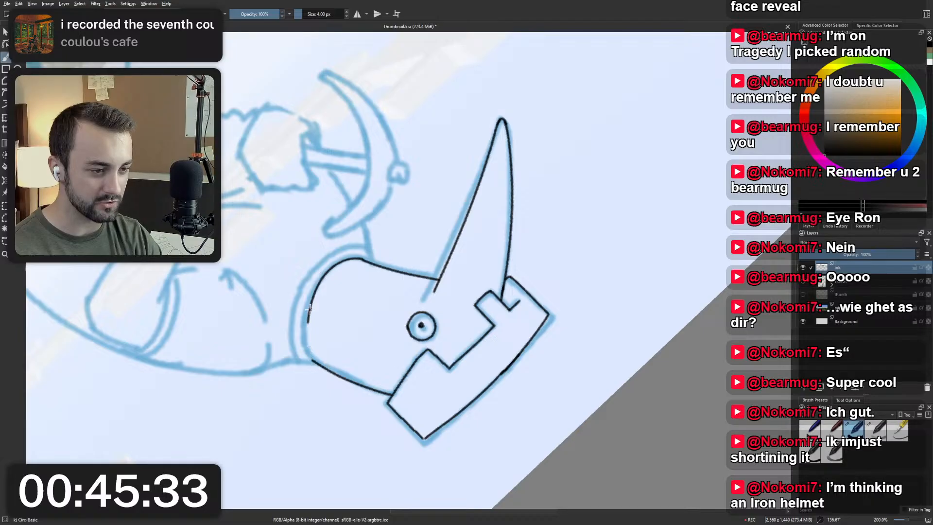
Try to close the neckline up to the back of the neck, remove its strokes and reset the canvas rotation.
drag(309, 314, 317, 367)
key(ctrl+z)
key(ctrl+z)
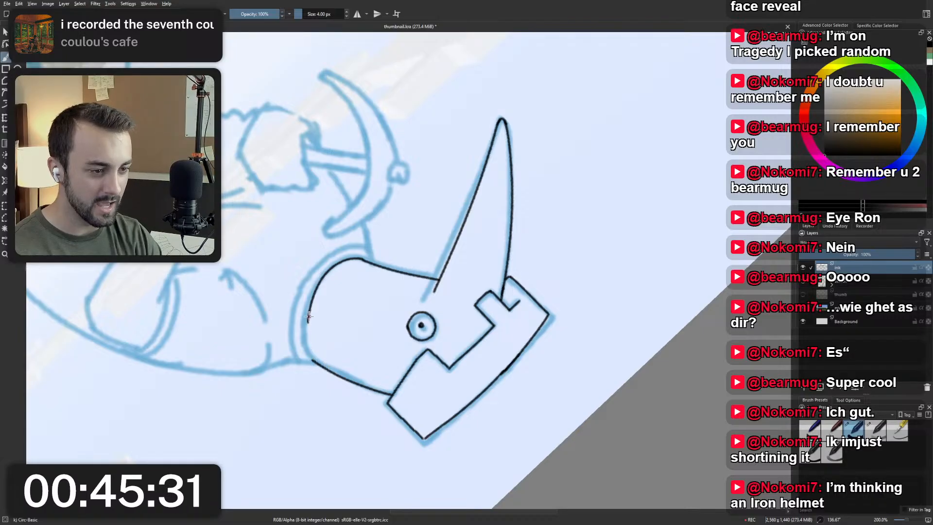
drag(308, 315, 323, 371)
key(ctrl+z)
drag(309, 317, 317, 366)
key(ctrl+z)
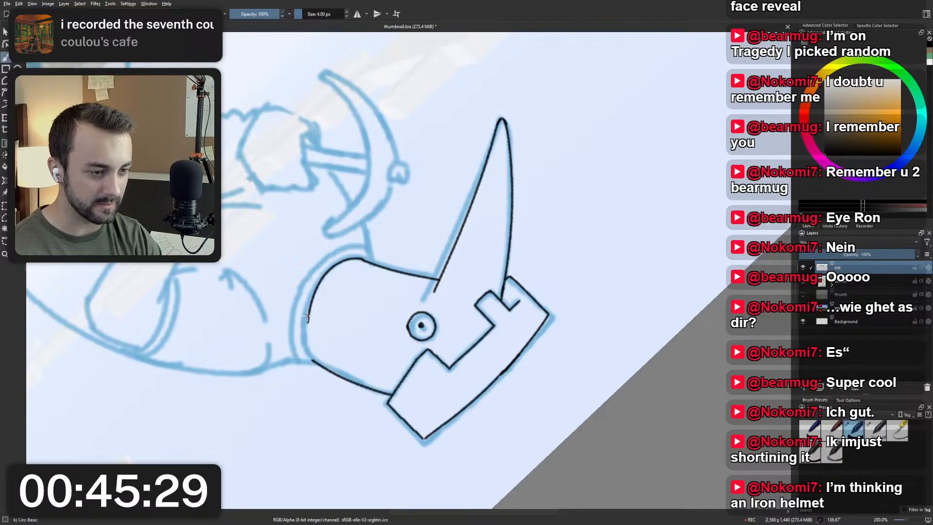
drag(308, 317, 319, 367)
key(ctrl+z)
key(ctrl+z)
drag(308, 330, 321, 368)
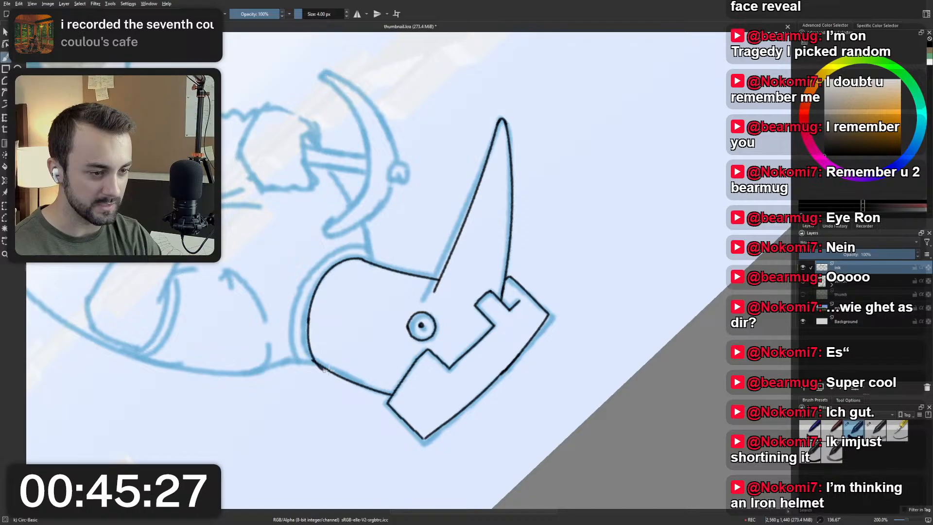
key(ctrl+z)
drag(308, 319, 315, 364)
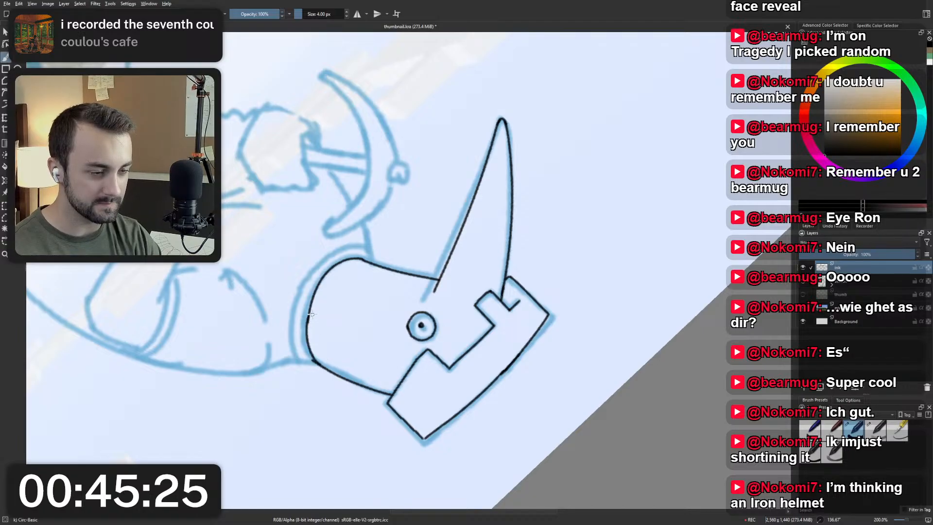
key(5)
key(ctrl+z)
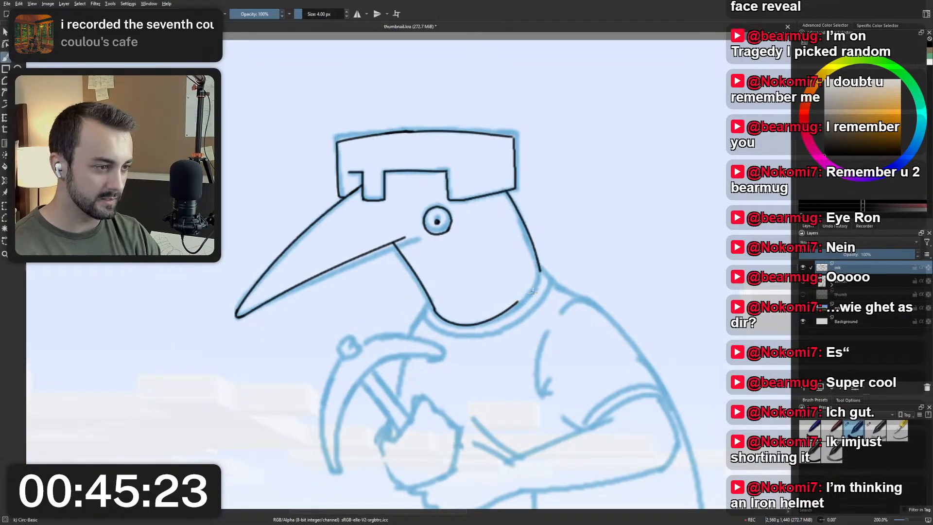
Ink the back section of the neckline, curving down and inward from the end of the back-of-neck line.
key(ctrl+z)
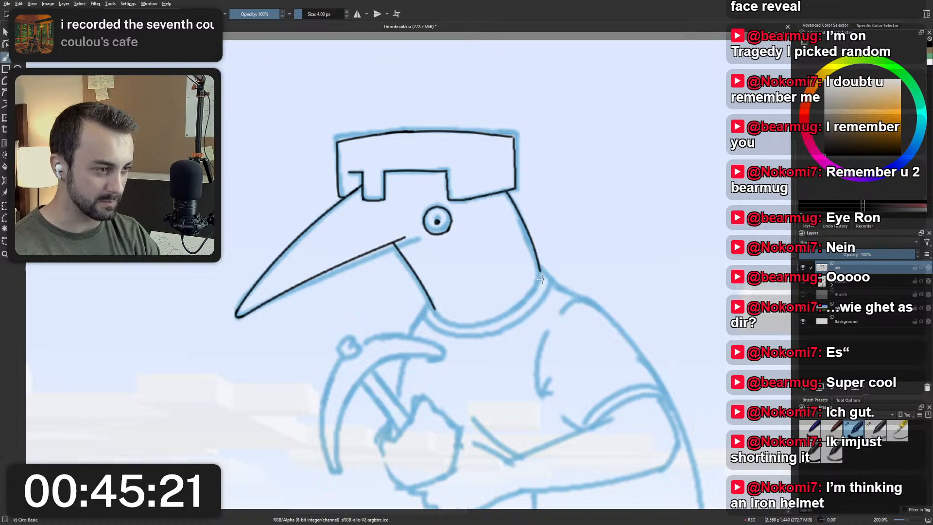
drag(540, 270, 505, 321)
key(ctrl+z)
drag(540, 269, 504, 314)
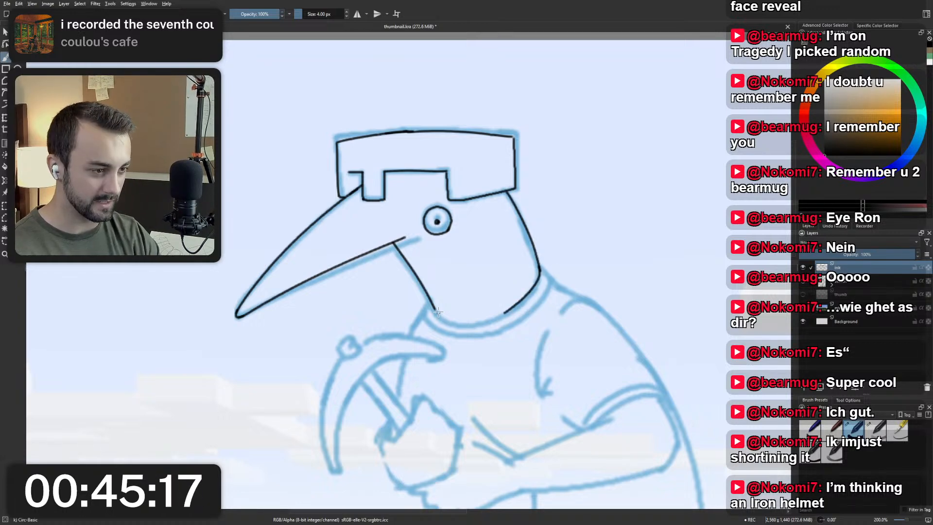
Ink the front section of the neckline, curving from the end of the throat line to the collar's lowest point.
mouse_move(435, 309)
mouse_down()
mouse_move(464, 326)
mouse_move(489, 320)
mouse_up()
key(ctrl+z)
mouse_move(433, 307)
mouse_down()
mouse_move(506, 313)
mouse_move(457, 318)
mouse_move(486, 322)
mouse_move(524, 297)
mouse_up()
key(ctrl+z)
key(ctrl+z)
Bridge the gap between the front and back sections of the neckline with a smooth curved stroke.
key(ctrl+z)
key(ctrl+z)
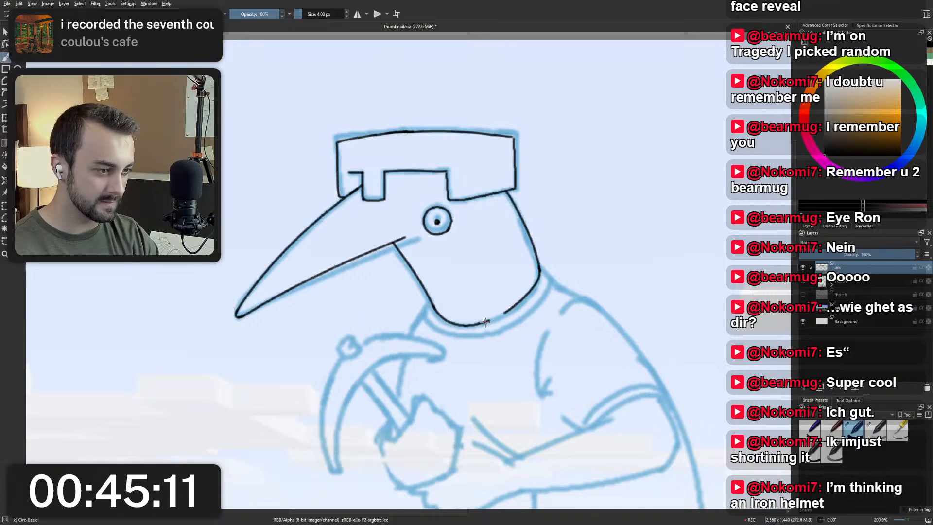
key(ctrl+z)
drag(486, 321, 522, 300)
key(ctrl+z)
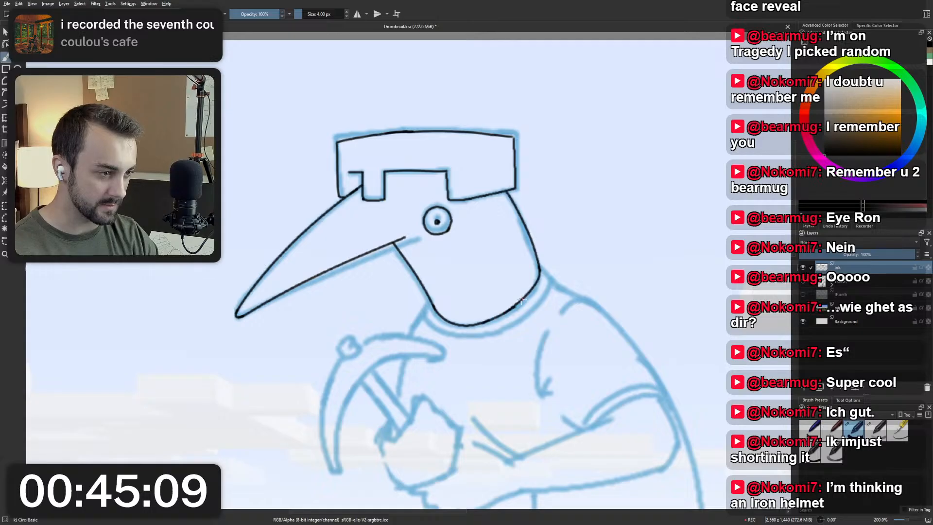
key(ctrl+z)
drag(483, 322, 518, 302)
key(ctrl+z)
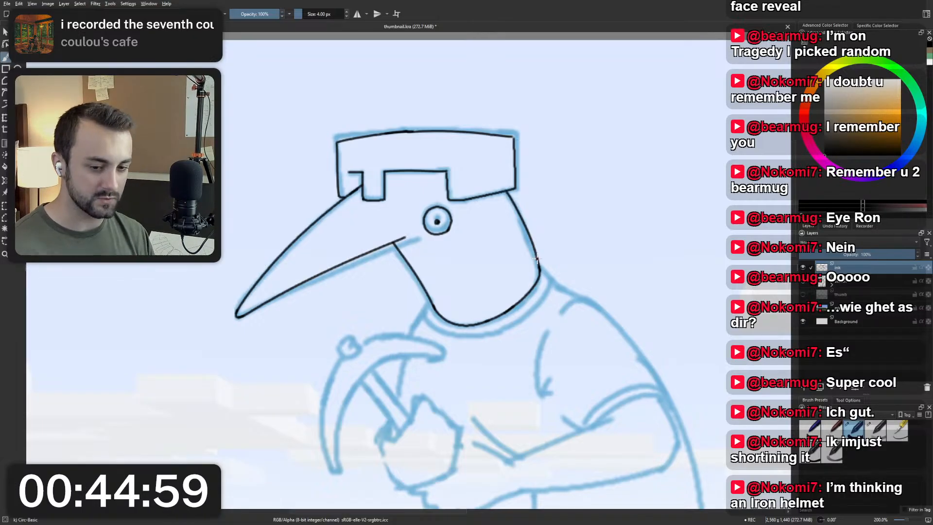
Try to ink the shirt collar's short front end at the throat and its curved lower edge beneath the neckline.
scroll(565, 238, down, 1)
drag(565, 239, 527, 250)
scroll(520, 213, up, 1)
scroll(528, 250, up, 1)
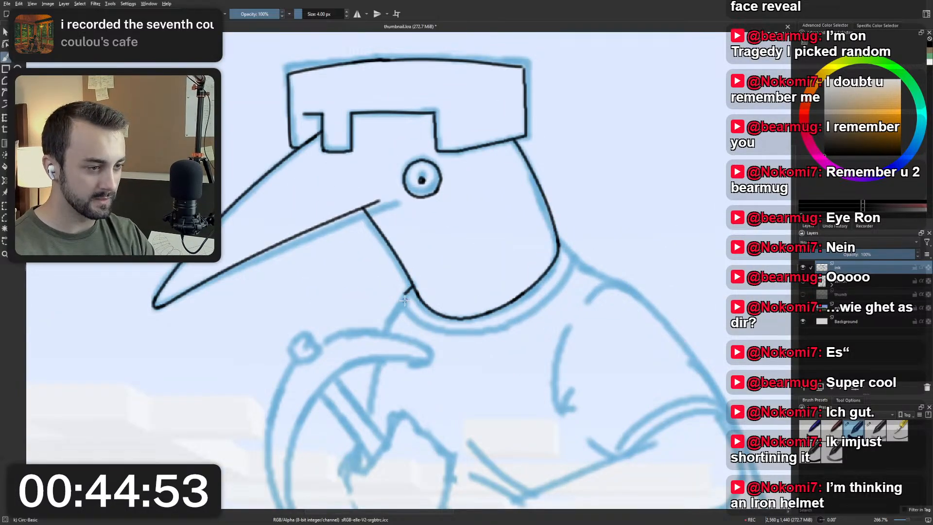
drag(406, 299, 522, 318)
key(ctrl+z)
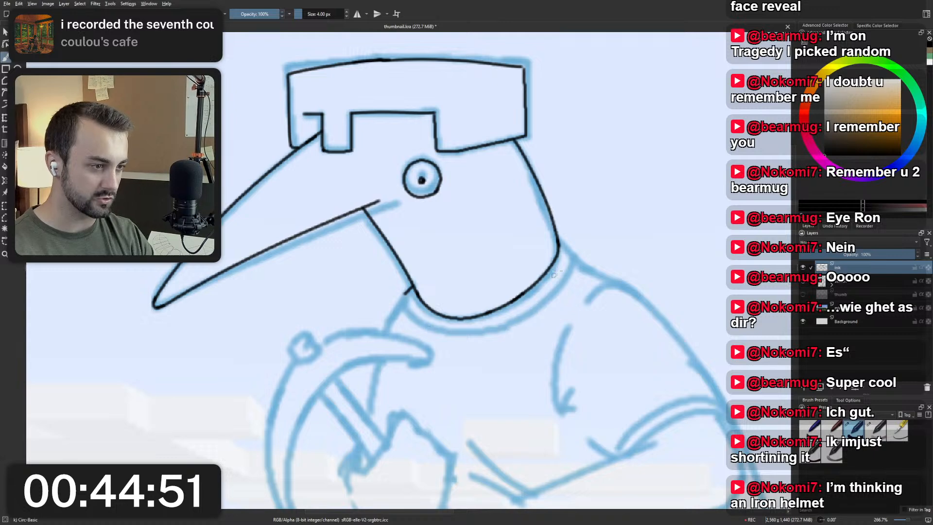
mouse_move(412, 289)
mouse_down()
mouse_move(397, 304)
mouse_move(403, 295)
mouse_up()
key(ctrl+z)
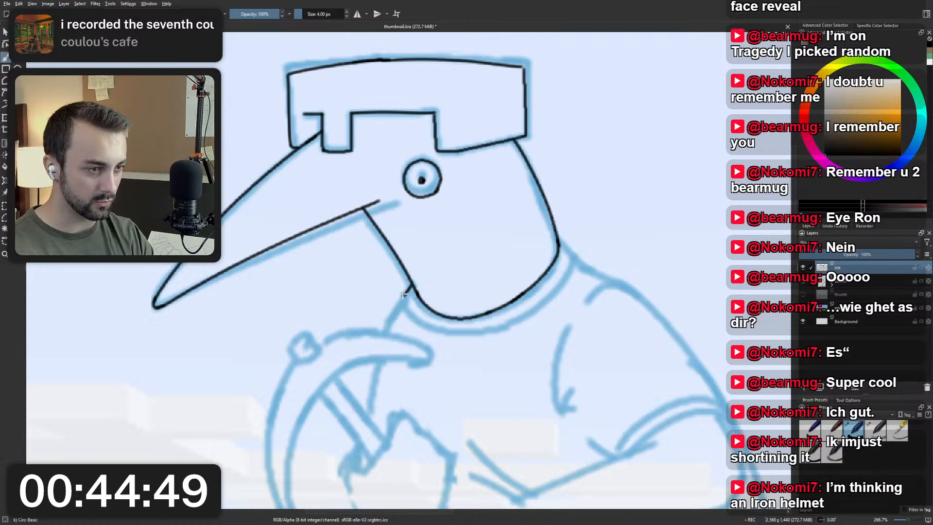
key(ctrl+z)
Try to ink a short line from the back of the neck out to the shoulder side of the collar.
scroll(457, 182, down, 5)
scroll(475, 180, up, 4)
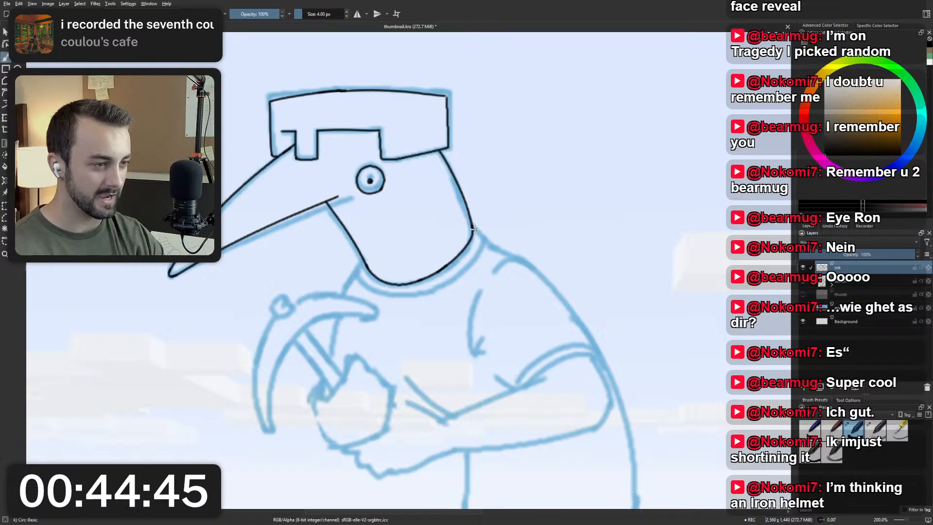
drag(474, 228, 487, 240)
key(ctrl+z)
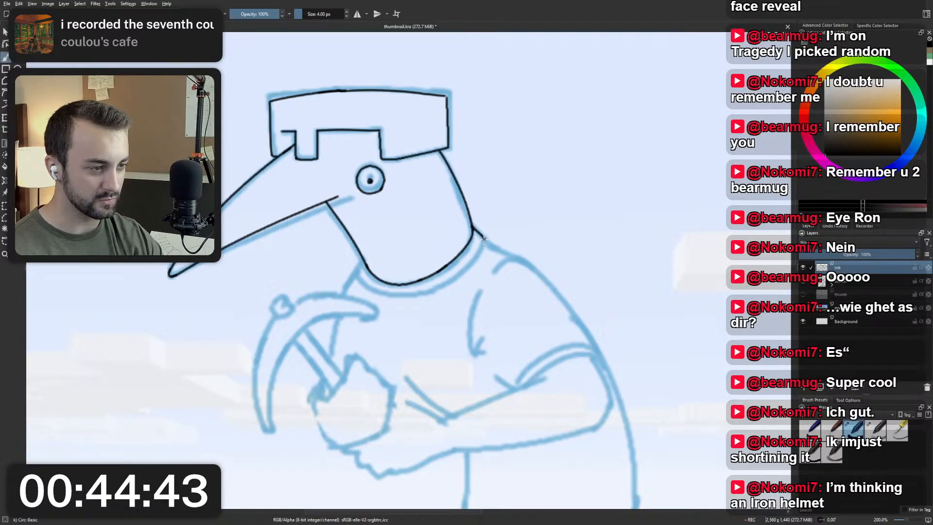
key(ctrl+z)
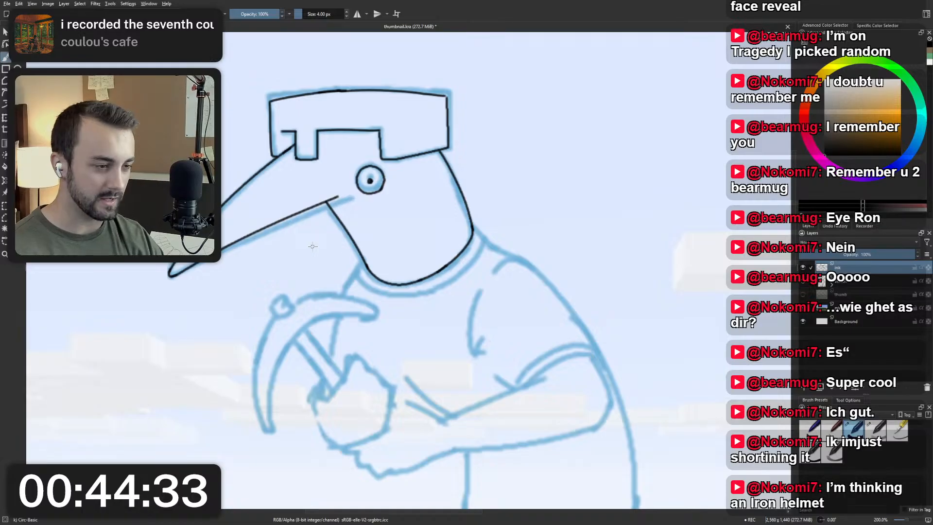
Try to ink small curved collar ends at both the throat and the back of the neck.
drag(365, 264, 354, 275)
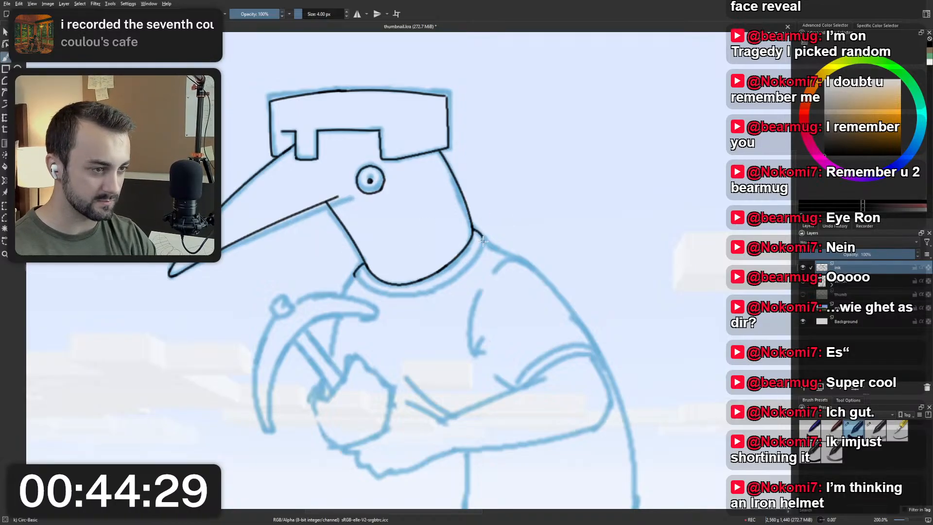
drag(475, 232, 482, 242)
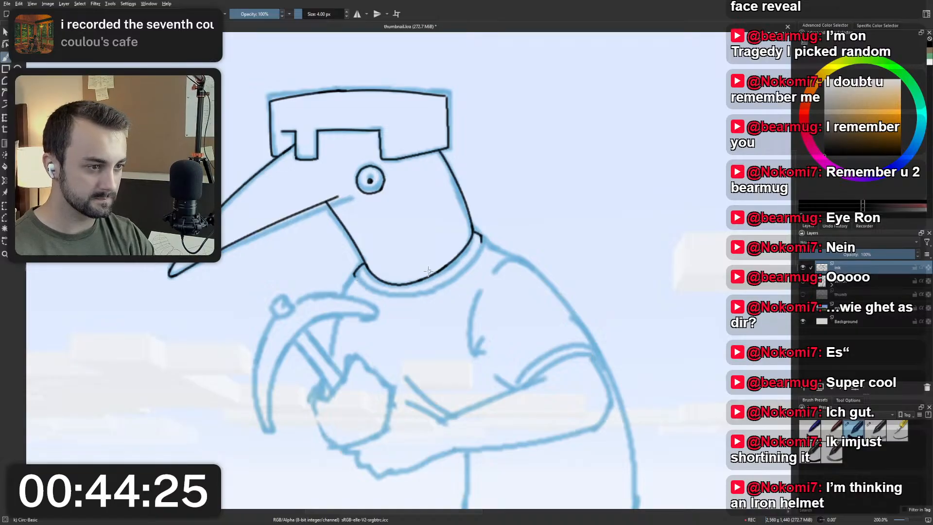
drag(364, 263, 344, 295)
key(ctrl+z)
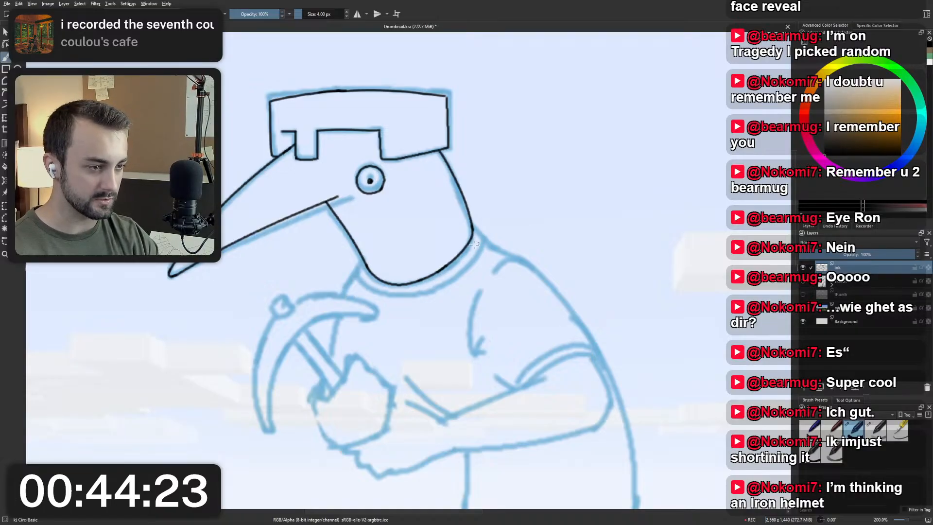
Ink a short diagonal line down from the base of the throat and hide the blue sketch to inspect the linework.
drag(364, 262, 347, 282)
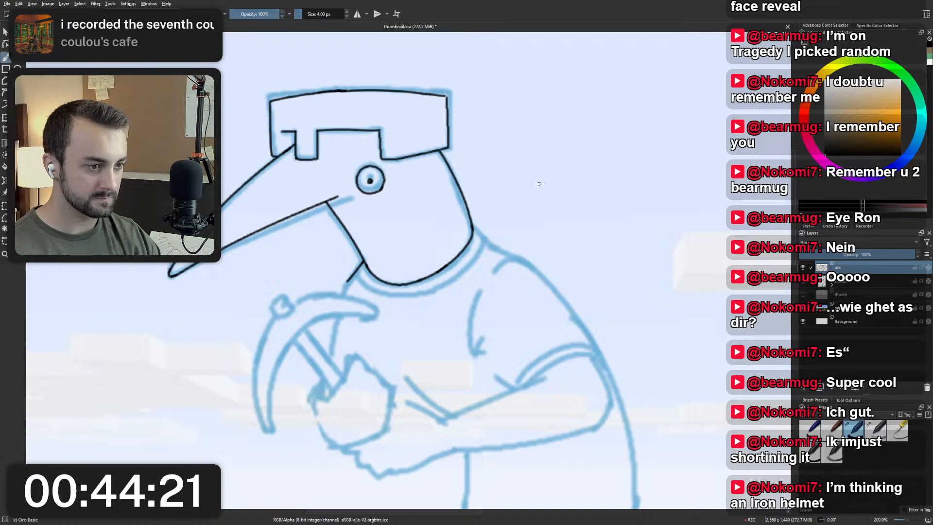
scroll(702, 251, down, 2)
click(803, 282)
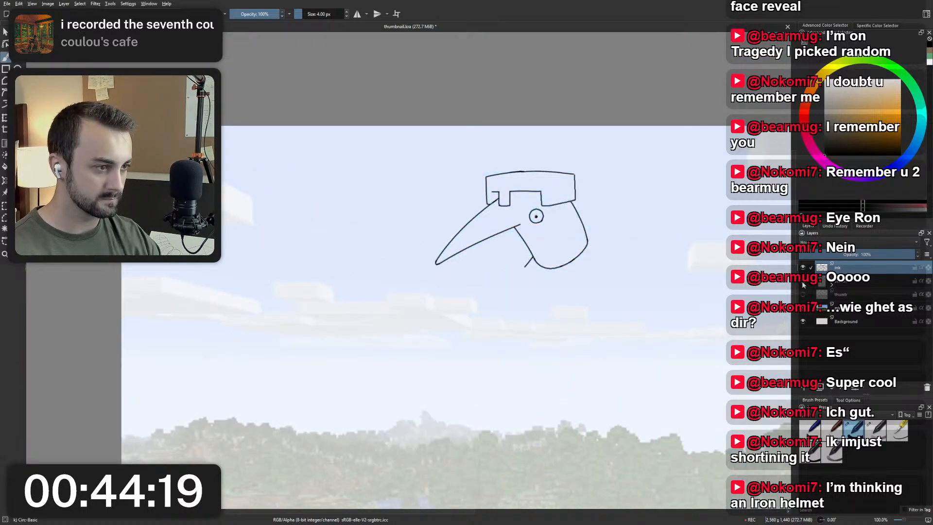
scroll(537, 222, up, 4)
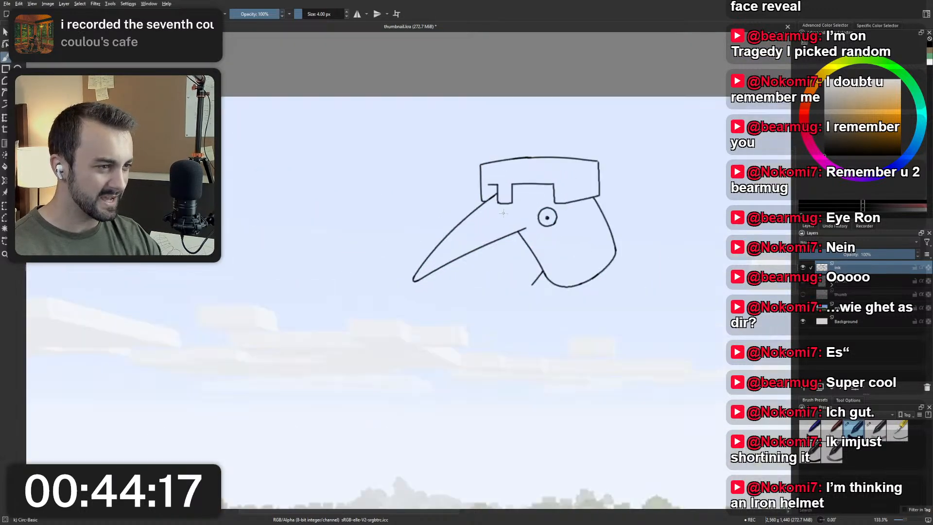
drag(537, 222, 422, 244)
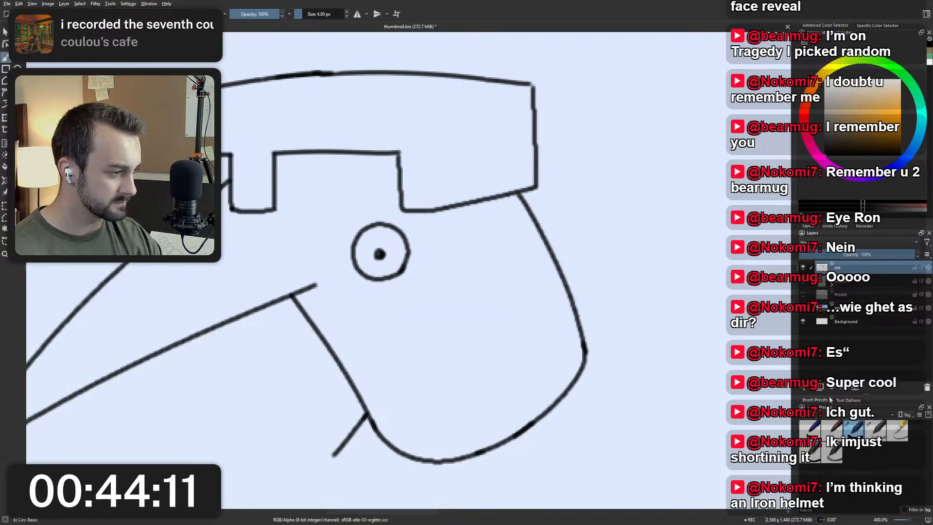
Search the brush presets for "fine" and choose the Ink-2 Fineliner brush.
scroll(834, 414, up, 2)
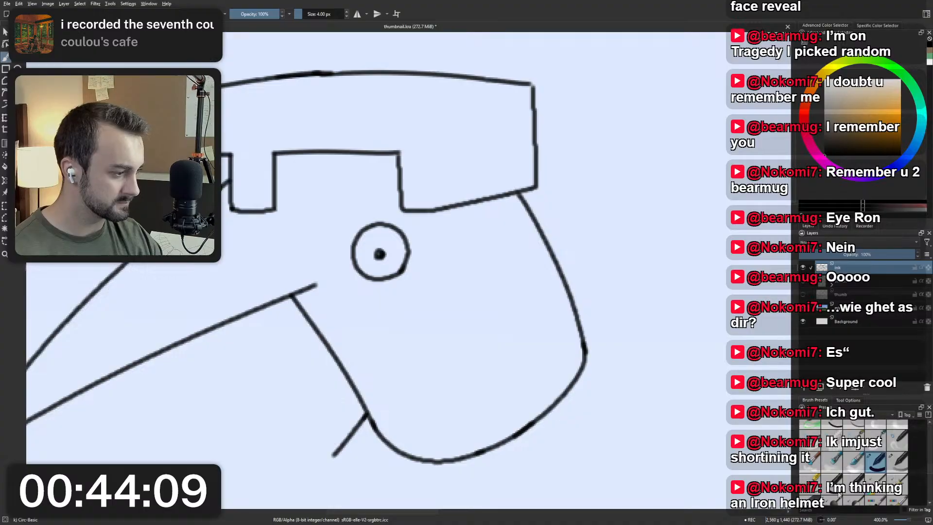
click(828, 510)
text(fine)
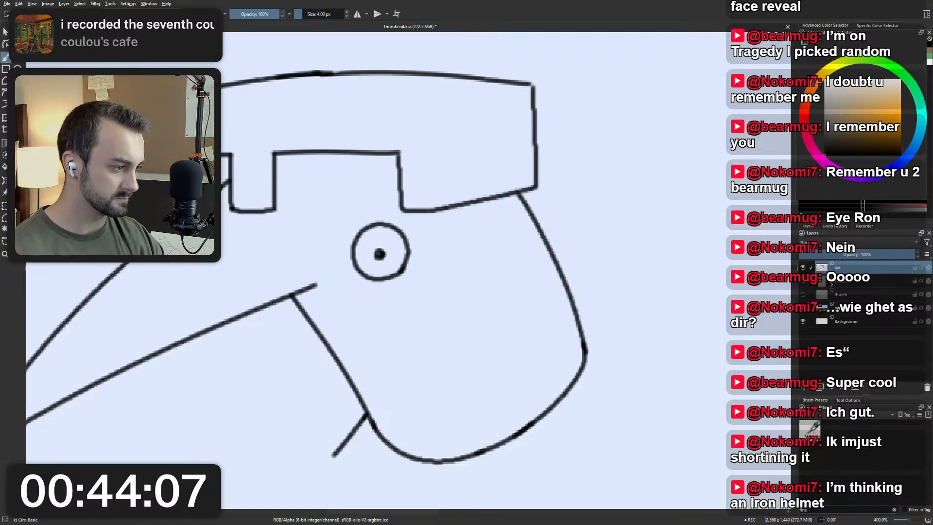
click(813, 433)
Try the fineliner by drawing a test circle beside the inked eye, and undo it.
scroll(366, 325, down, 2)
scroll(338, 301, up, 2)
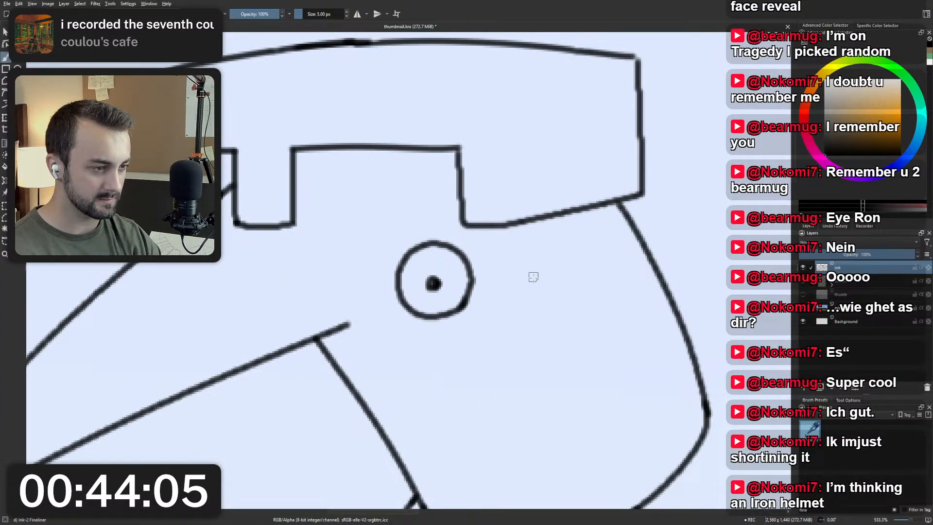
drag(541, 292, 497, 236)
key(ctrl+z)
mouse_move(541, 292)
mouse_down()
mouse_move(498, 235)
mouse_move(520, 305)
mouse_move(540, 305)
mouse_move(521, 240)
mouse_move(529, 309)
mouse_move(537, 238)
mouse_move(549, 305)
mouse_up()
key(ctrl+z)
key(ctrl+z)
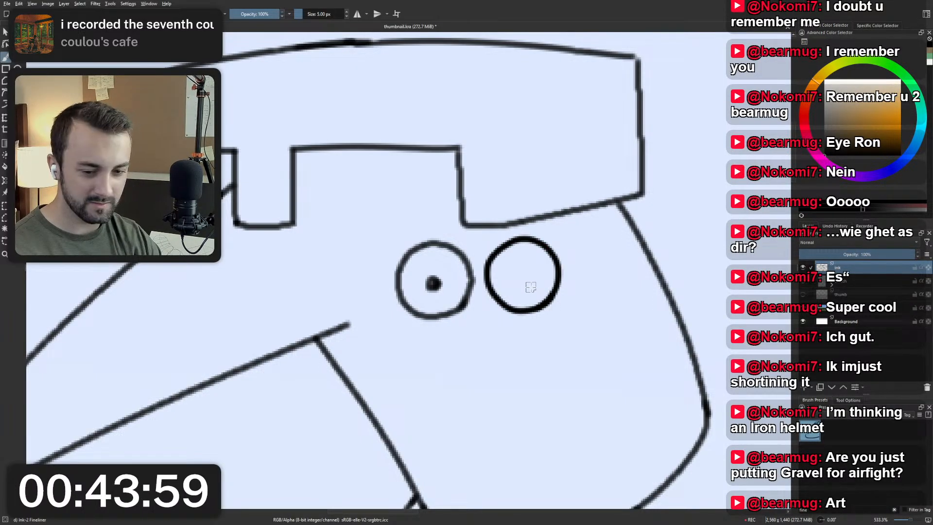
key(ctrl+z)
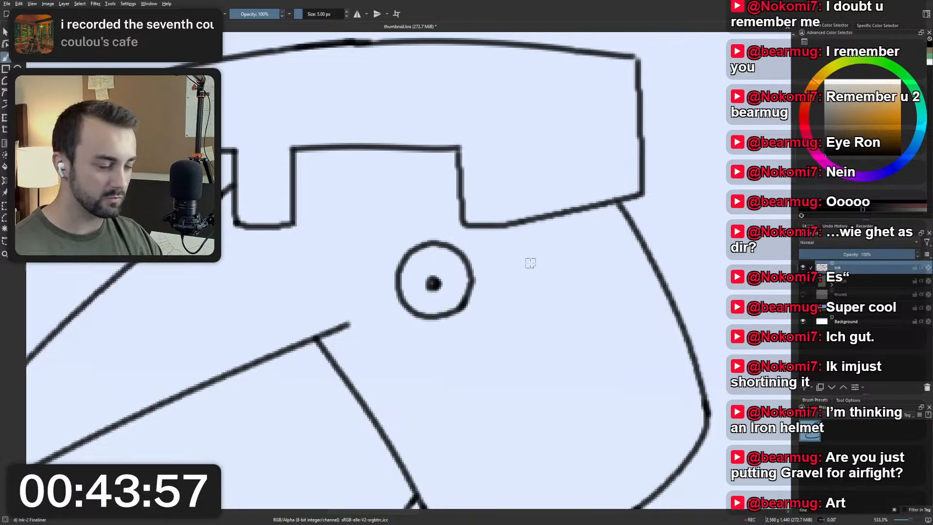
Choose the InkPen Maybe brush, try it with two curved test strokes beside the beak, and undo them.
scroll(560, 242, down, 5)
scroll(520, 231, up, 2)
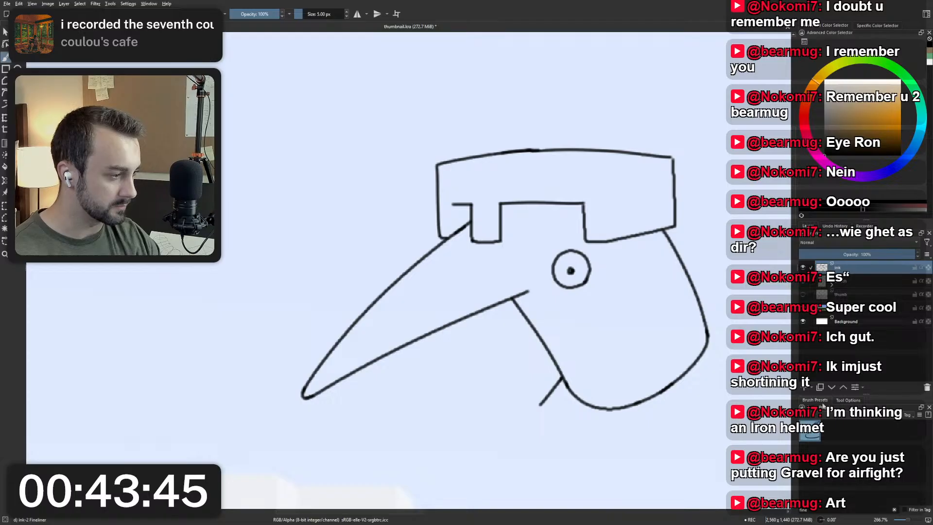
click(895, 510)
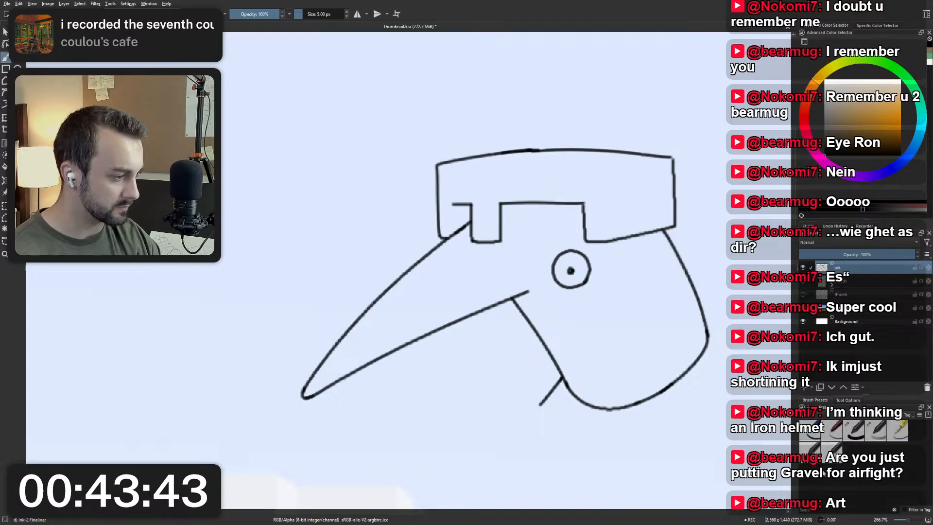
click(897, 438)
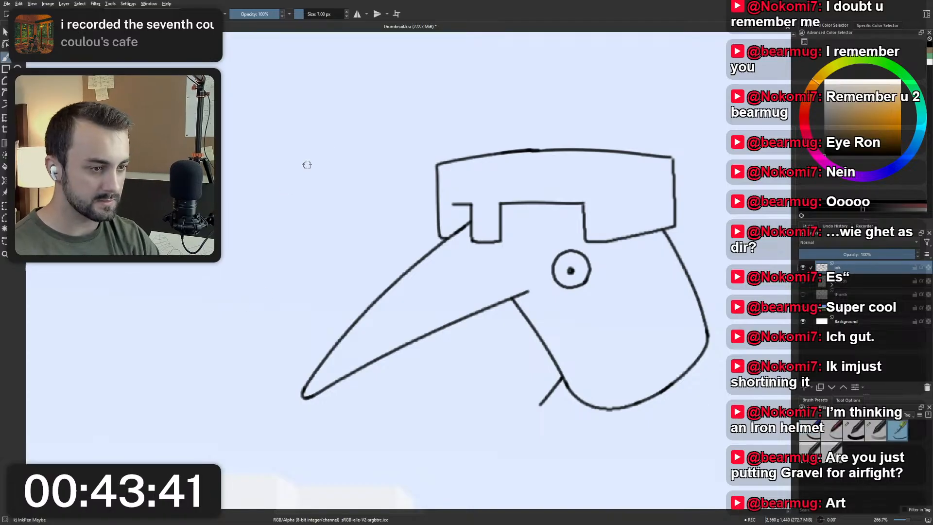
drag(327, 148, 258, 322)
key(ctrl+z)
mouse_move(316, 163)
mouse_down()
mouse_move(302, 336)
mouse_move(324, 333)
mouse_up()
key(ctrl+z)
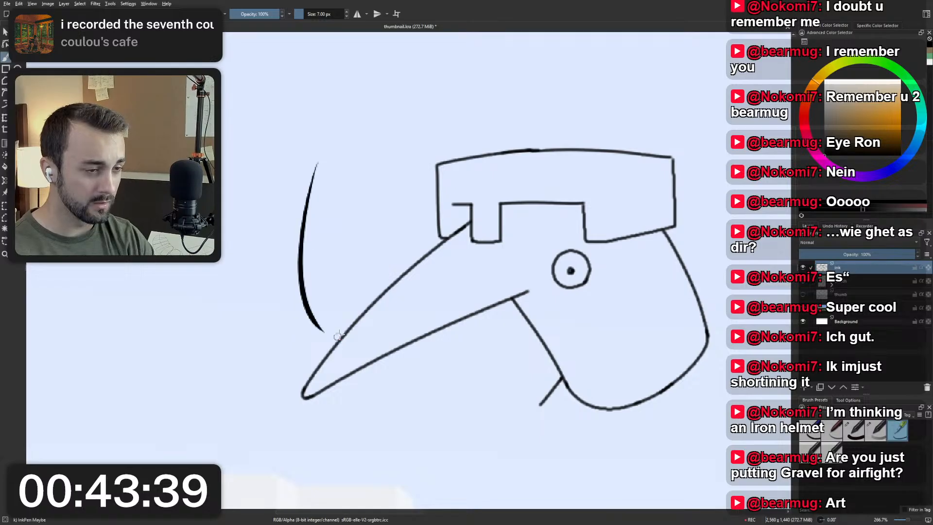
key(ctrl+z)
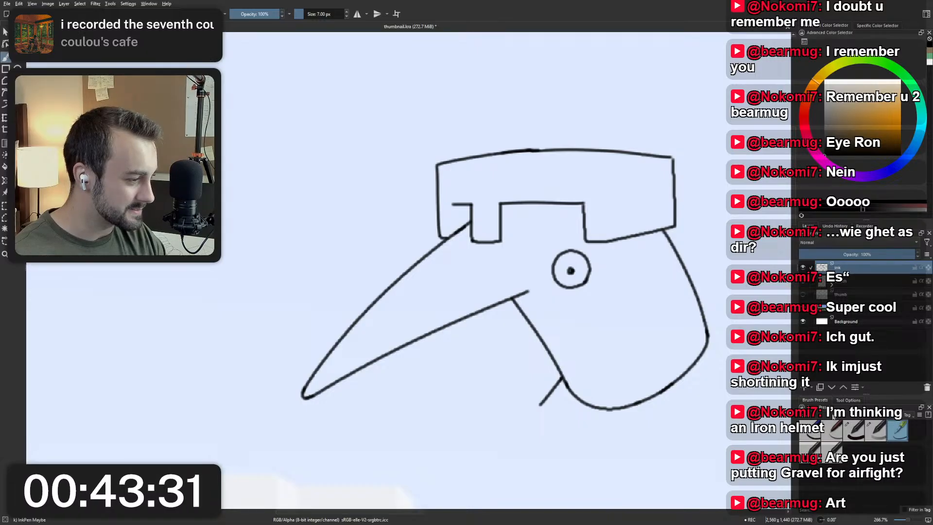
Choose the Ink-4 Pen Rough brush from the presets, try one long curved test stroke above the beak, and undo it.
scroll(855, 415, up, 3)
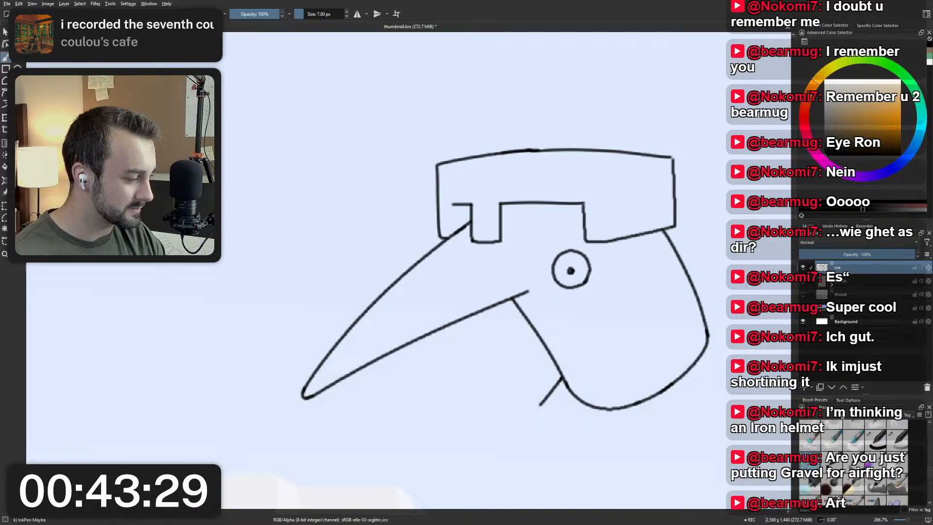
scroll(854, 459, down, 5)
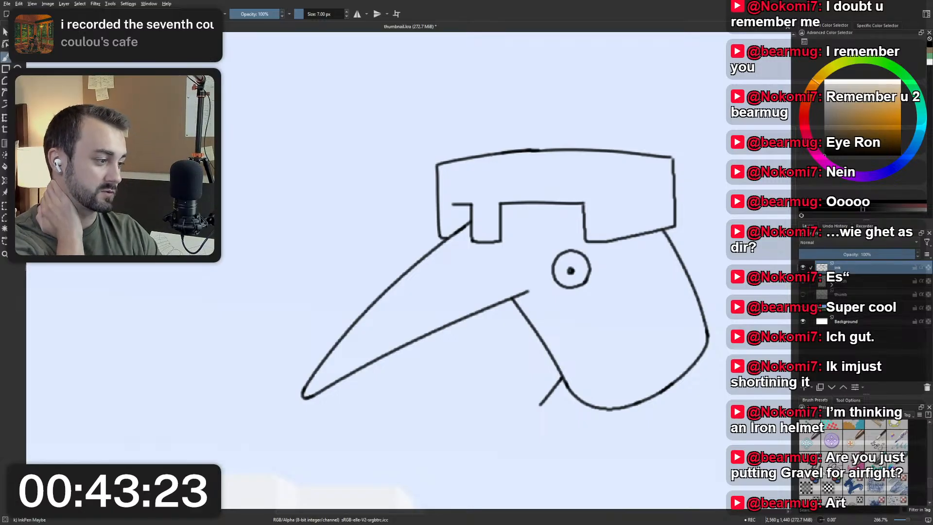
scroll(825, 473, up, 10)
click(831, 450)
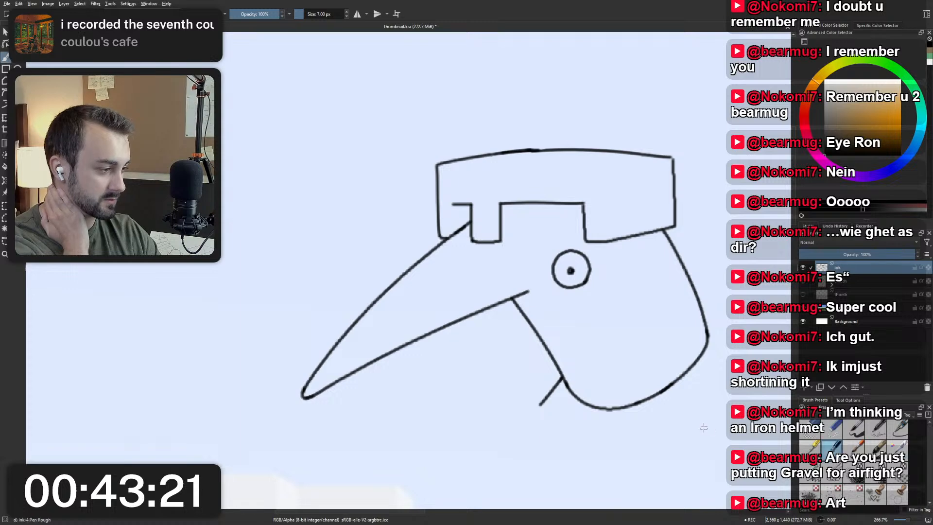
drag(186, 320, 391, 125)
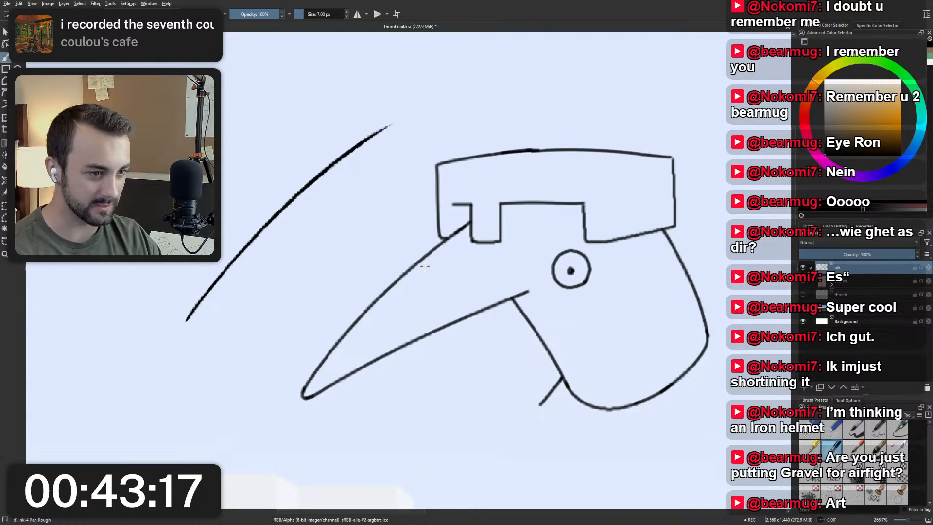
key(ctrl+z)
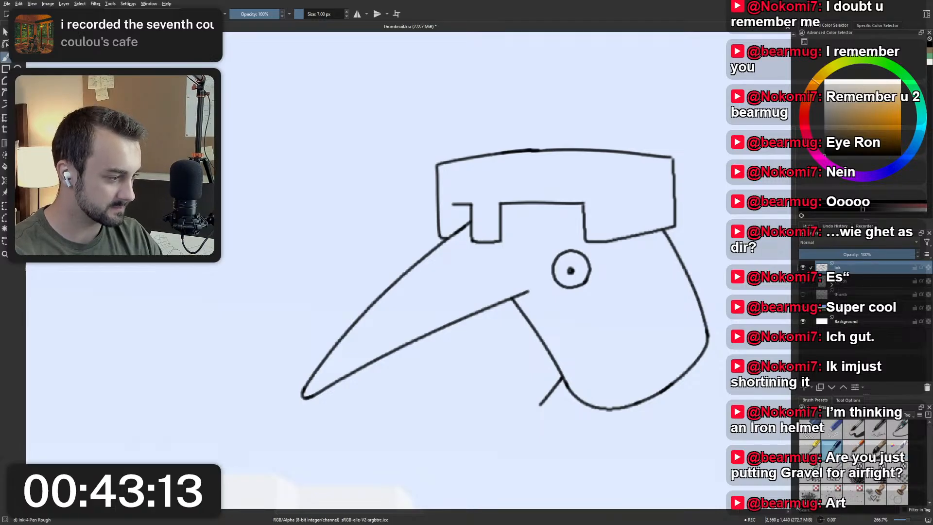
Delete the ink layer, show the blue sketch layer again, and add a new paint layer above it.
right_click(638, 343)
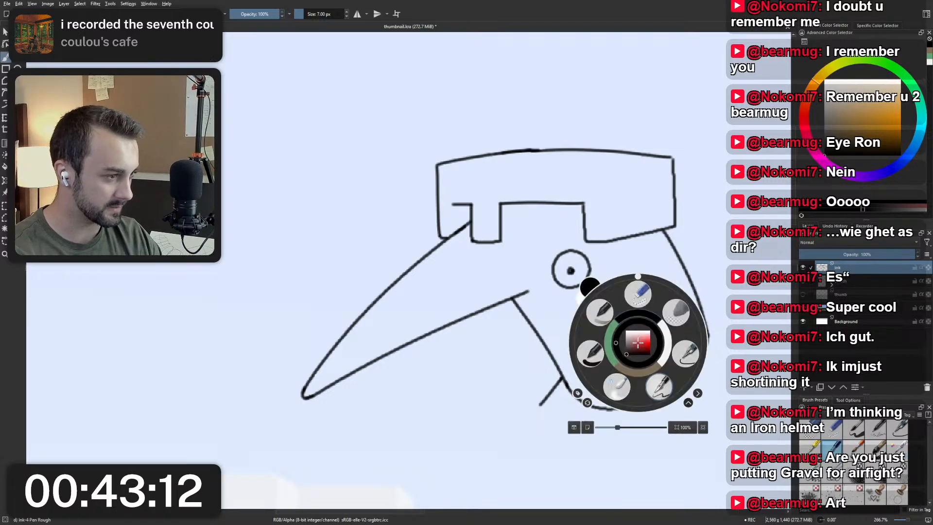
click(663, 391)
drag(695, 305, 644, 310)
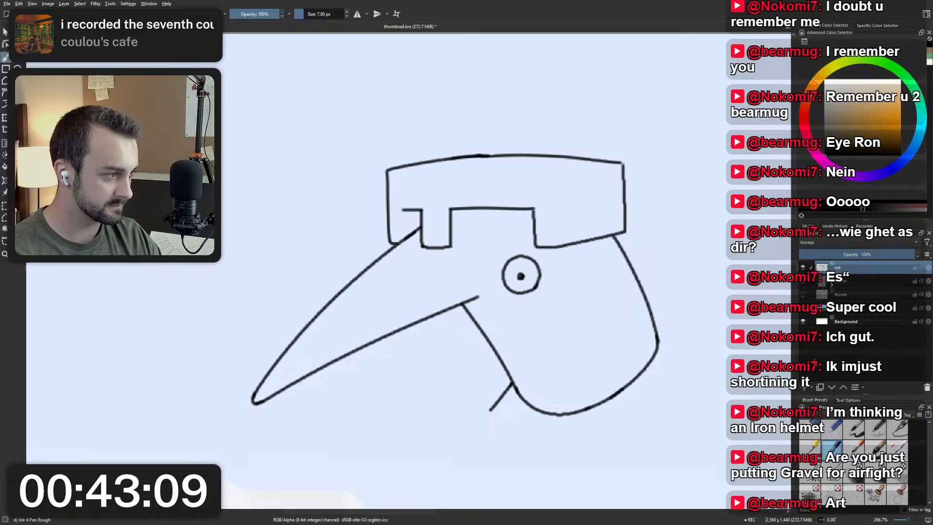
click(928, 388)
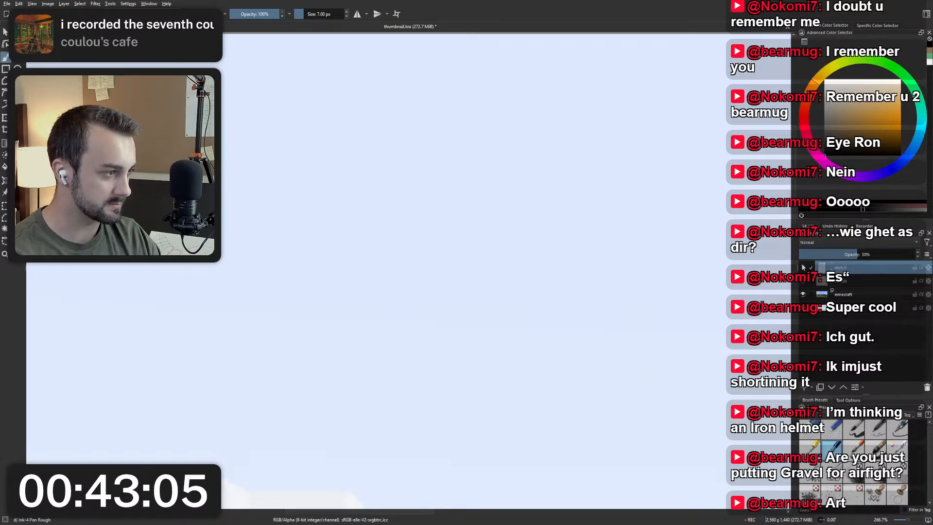
click(804, 268)
click(804, 388)
Try to ink the upper edge of the beak with the Ink-4 Pen Rough brush and undo each stroke.
mouse_move(424, 261)
mouse_down()
mouse_move(483, 274)
mouse_move(450, 265)
mouse_move(346, 401)
mouse_up()
key(ctrl+z)
mouse_move(477, 242)
mouse_down()
mouse_move(375, 322)
mouse_move(321, 405)
mouse_up()
key(ctrl+z)
drag(476, 242, 319, 408)
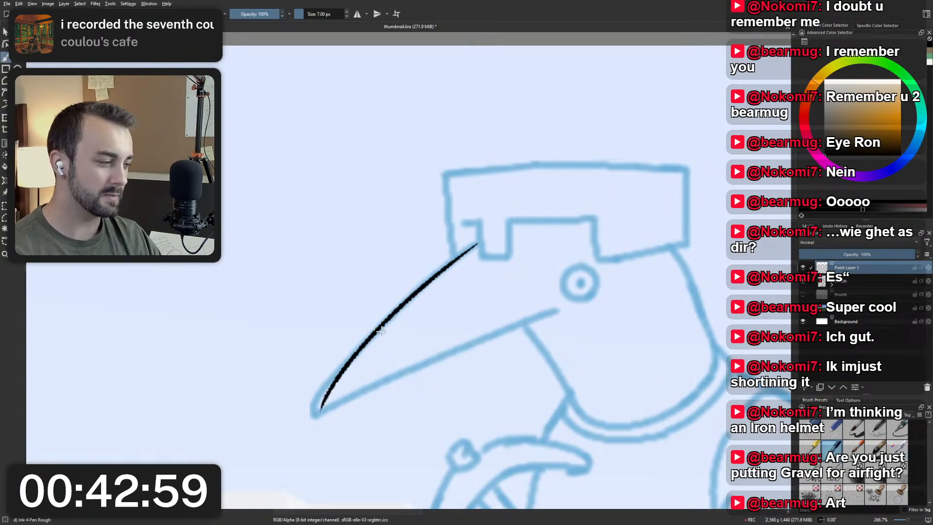
key(ctrl+z)
Switch to the Ink-7 Brush Rough brush, try a stroke along the beak, and undo it.
key(slash)
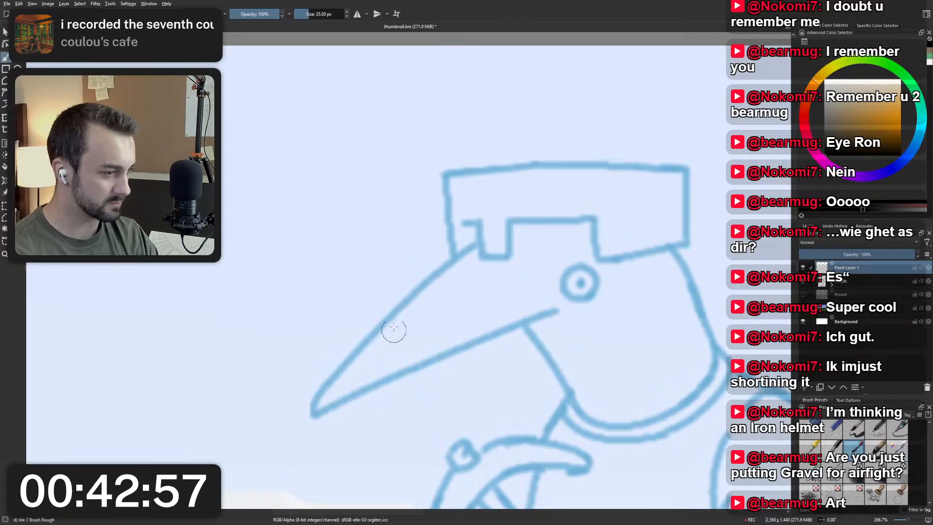
drag(459, 240, 349, 383)
key(ctrl+z)
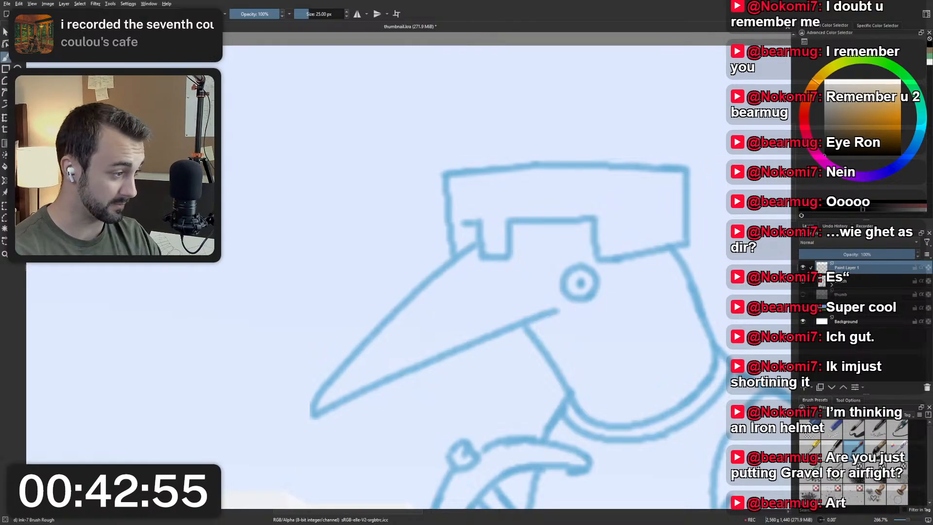
Choose the Ink-2 Fineliner brush for the linework.
click(900, 433)
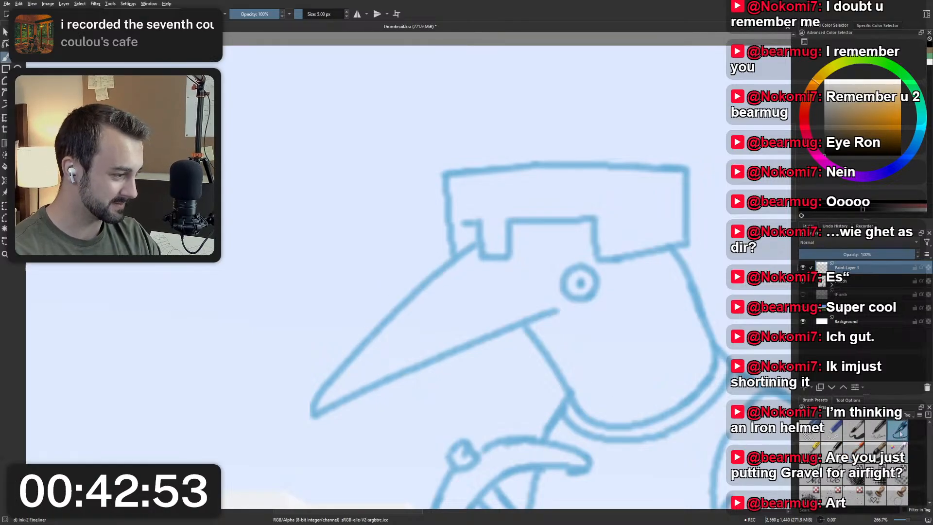
right_click(236, 287)
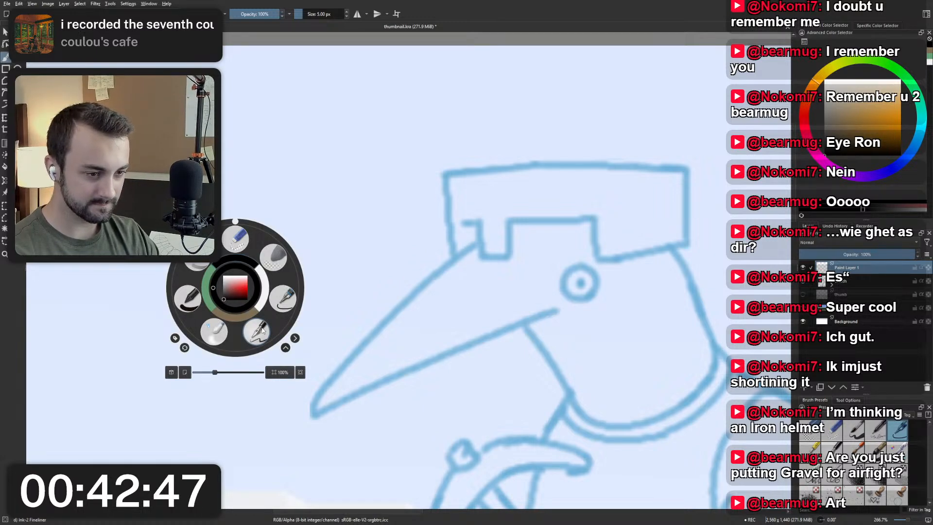
click(262, 331)
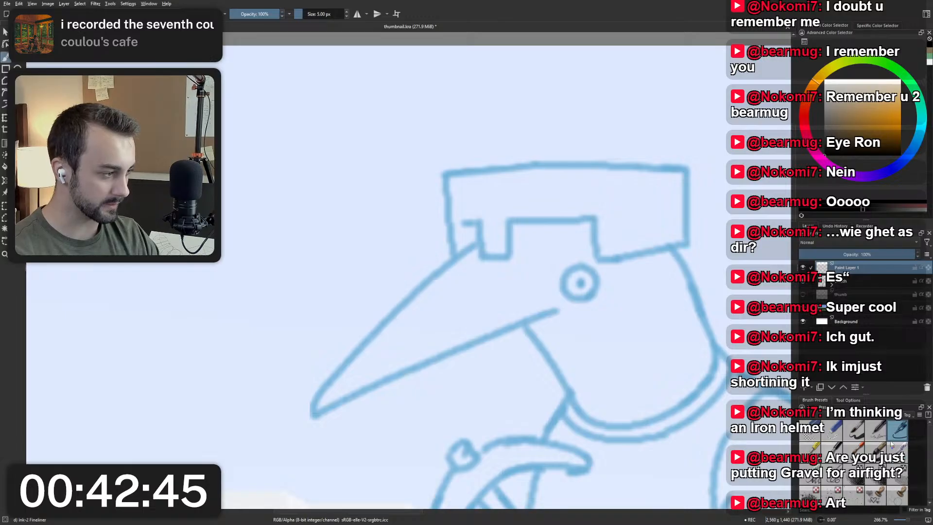
Try to ink the upper edge of the beak with the fineliner, undoing each stroke.
drag(477, 242, 376, 346)
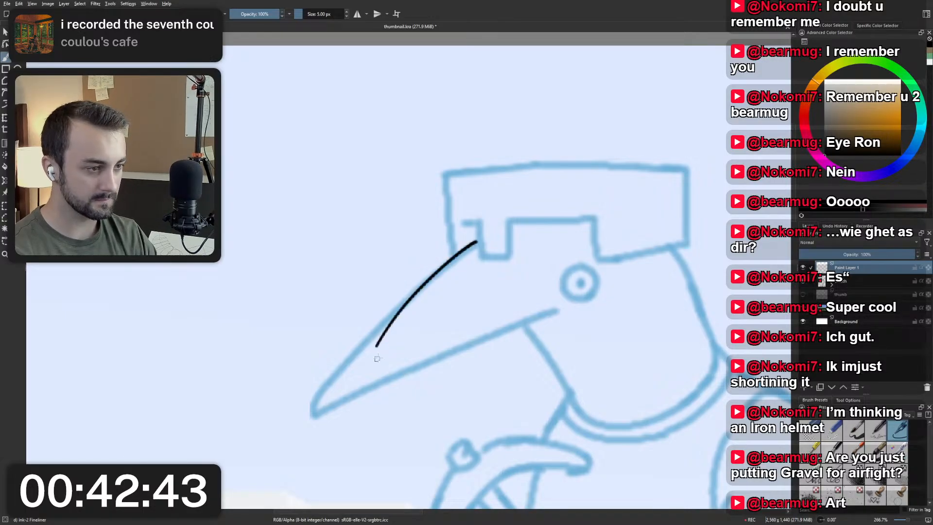
key(ctrl+z)
mouse_move(479, 244)
mouse_down()
mouse_move(382, 313)
mouse_move(335, 370)
mouse_up()
key(ctrl+z)
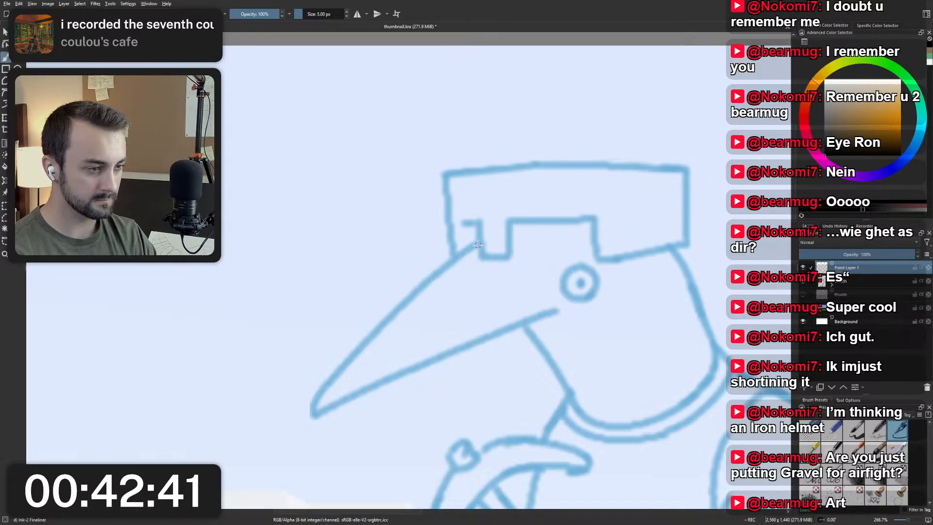
drag(478, 244, 323, 397)
key(ctrl+z)
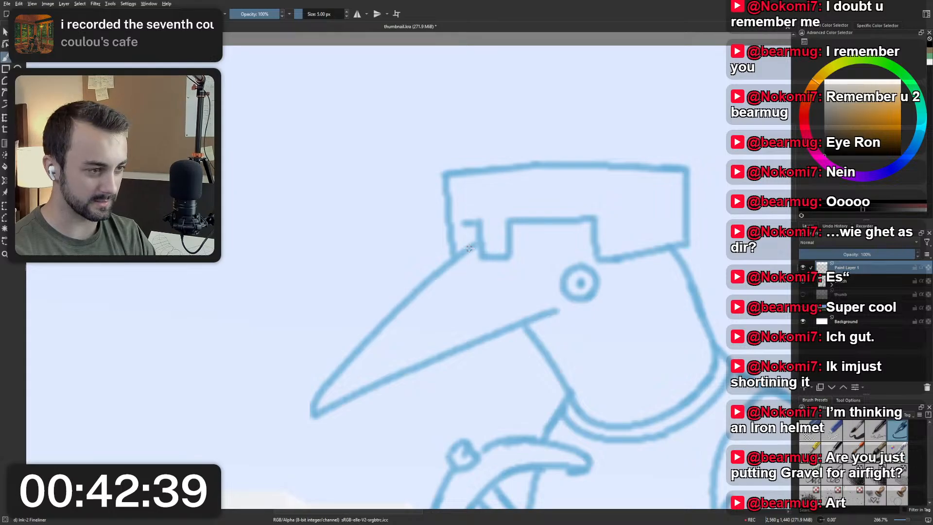
drag(469, 248, 316, 396)
key(ctrl+z)
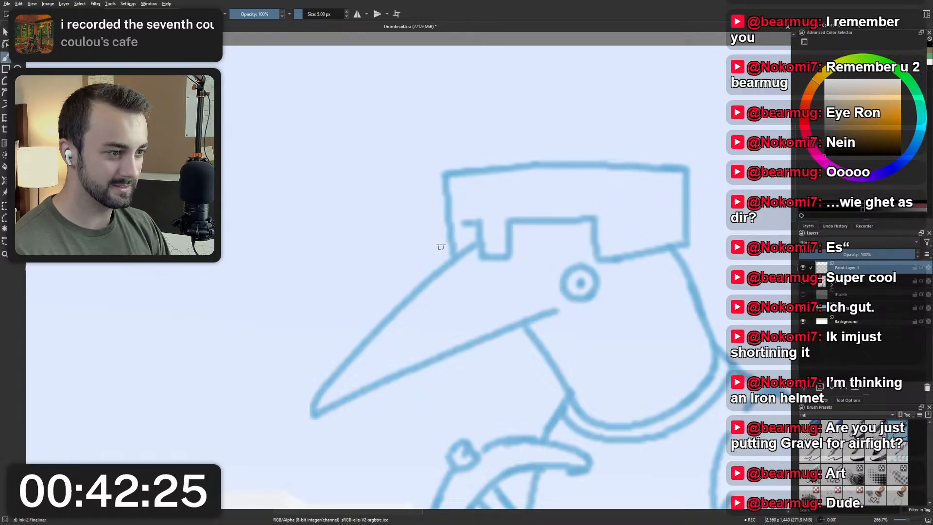
Try to ink the beak's upper edge from the helmet down to a rounded hook at the tip.
mouse_move(441, 246)
mouse_down()
mouse_move(450, 207)
mouse_move(307, 377)
mouse_up()
key(ctrl+z)
drag(488, 205, 347, 339)
key(ctrl+z)
mouse_move(486, 205)
mouse_down()
mouse_move(406, 267)
mouse_move(324, 360)
mouse_move(320, 375)
mouse_move(320, 364)
mouse_move(319, 373)
mouse_move(596, 259)
mouse_up()
key(ctrl+z)
key(ctrl+z)
key(ctrl+z)
Try to ink the lower edge of the beak from its tip towards the eye, then undo both beak lines.
key(ctrl+z)
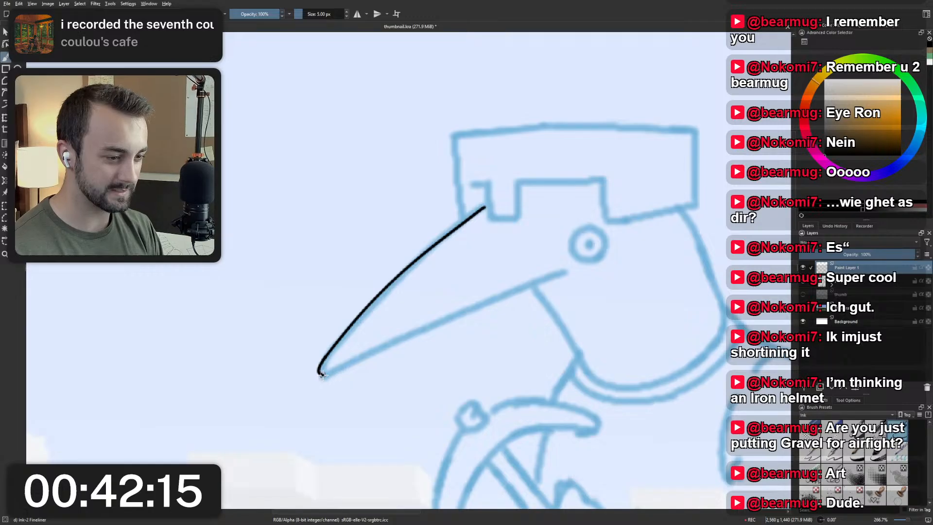
drag(321, 373, 549, 271)
key(ctrl+z)
drag(321, 373, 595, 262)
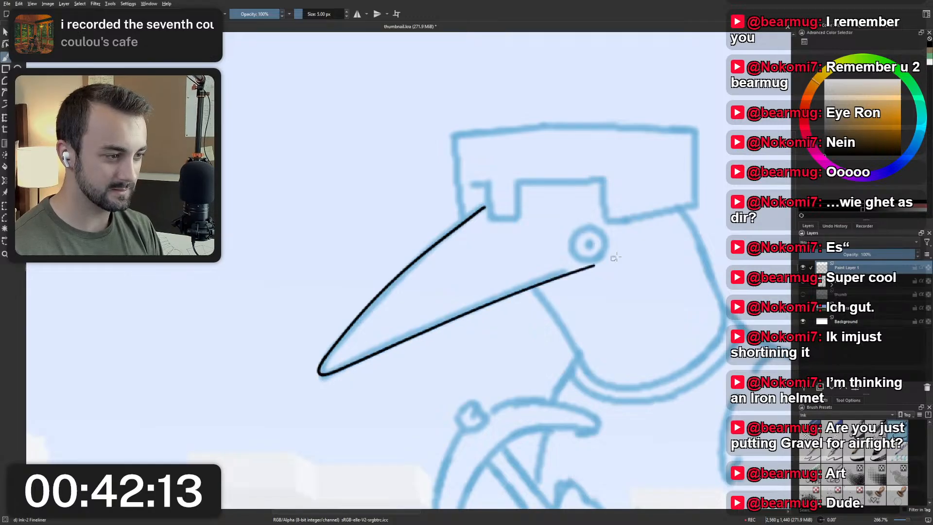
key(ctrl+z)
drag(322, 373, 568, 267)
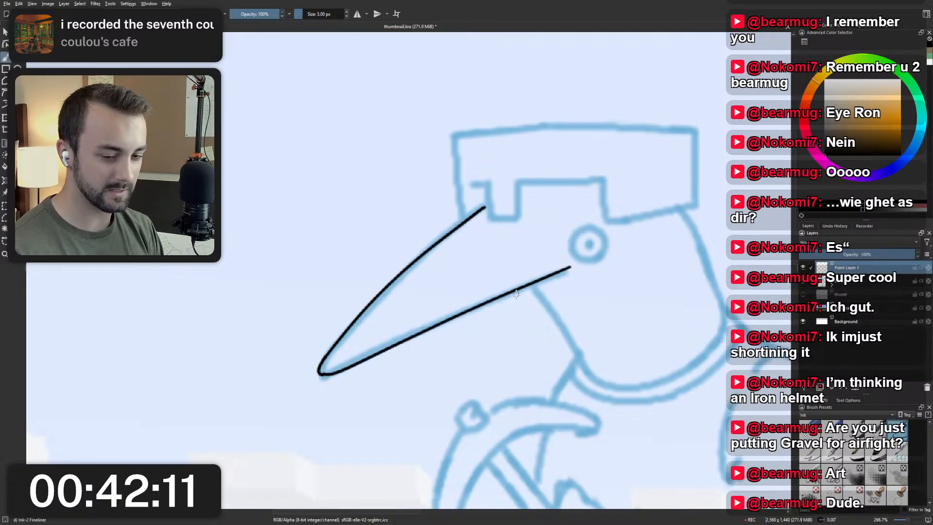
key(ctrl+z)
scroll(434, 246, down, 1)
key(ctrl+z)
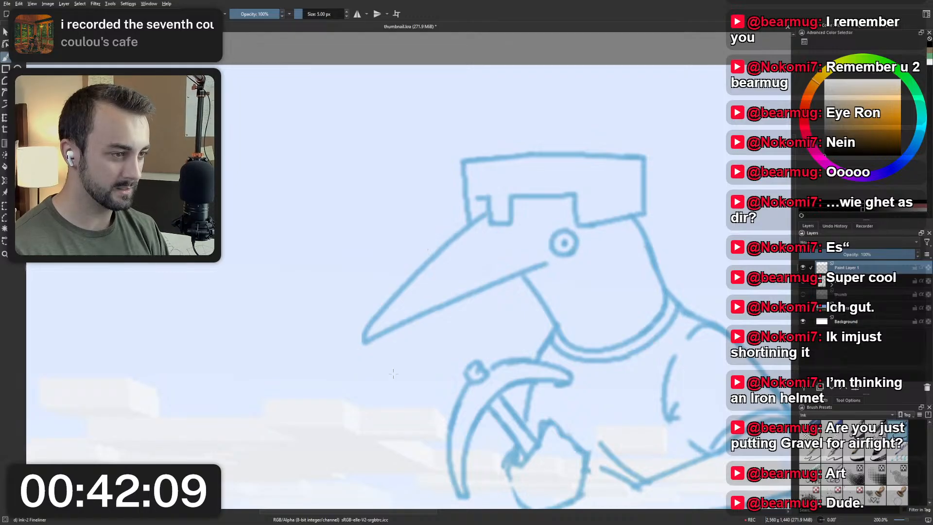
Retry the upper beak line from the helmet notch to the tip several times, undoing every attempt.
drag(485, 214, 333, 365)
key(ctrl+z)
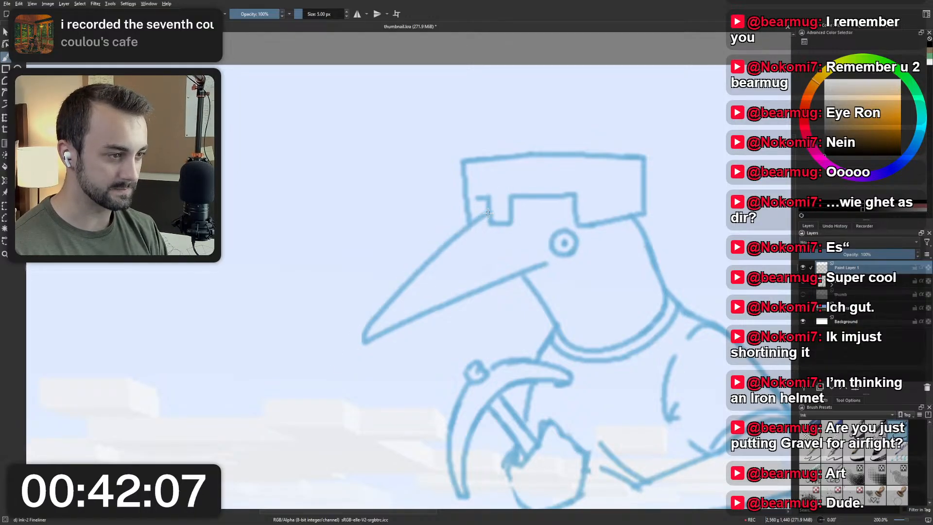
drag(486, 214, 378, 322)
key(ctrl+z)
drag(486, 215, 381, 312)
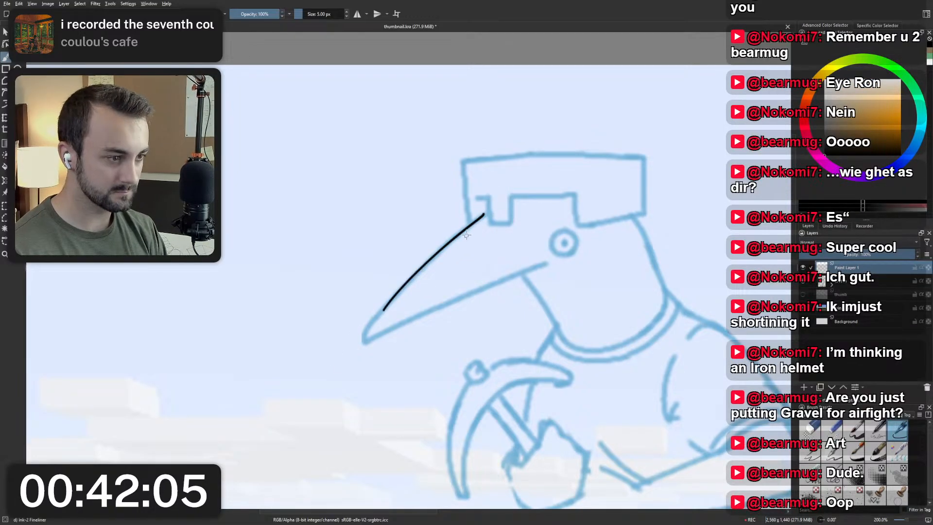
key(ctrl+z)
drag(486, 213, 367, 330)
key(ctrl+z)
drag(486, 214, 367, 330)
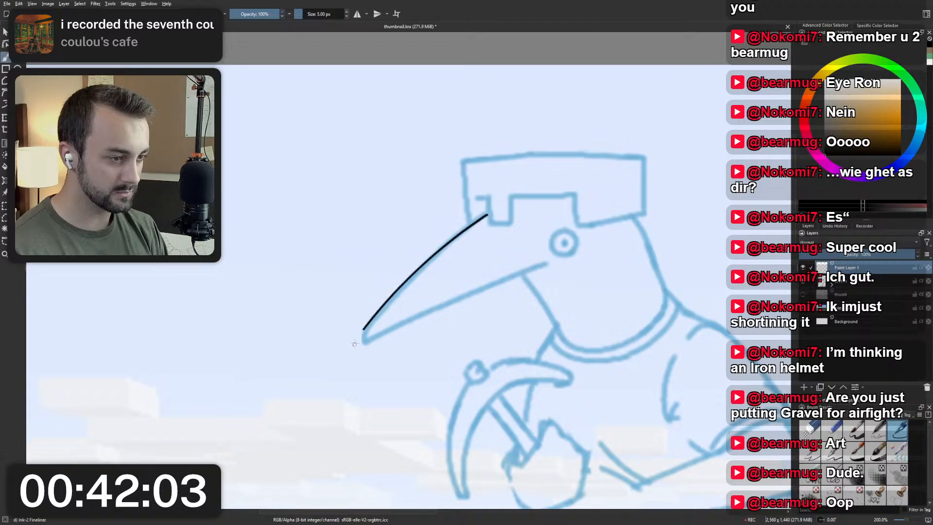
key(ctrl+z)
drag(484, 214, 360, 337)
key(ctrl+z)
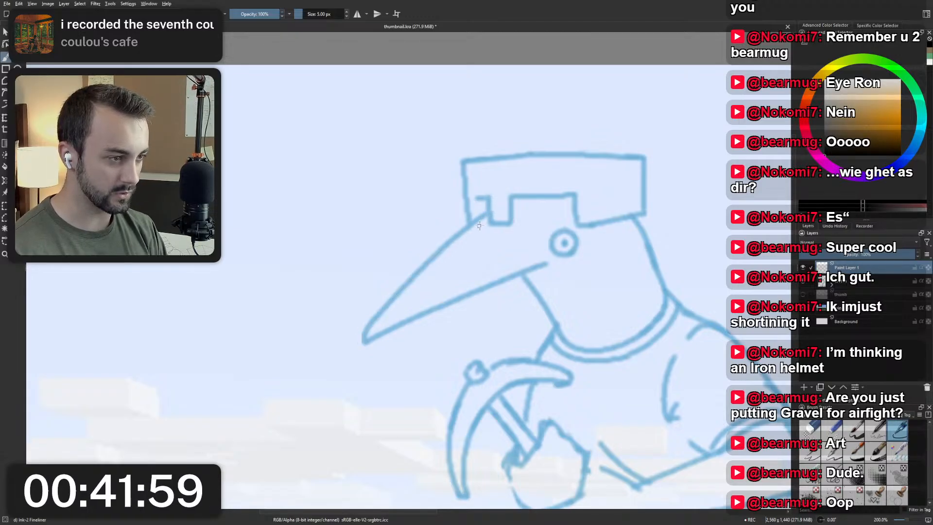
Ink the beak's upper edge as one smooth curve from the helmet notch to the beak tip.
mouse_move(385, 287)
mouse_down()
mouse_move(437, 325)
mouse_move(535, 221)
mouse_move(510, 195)
mouse_up()
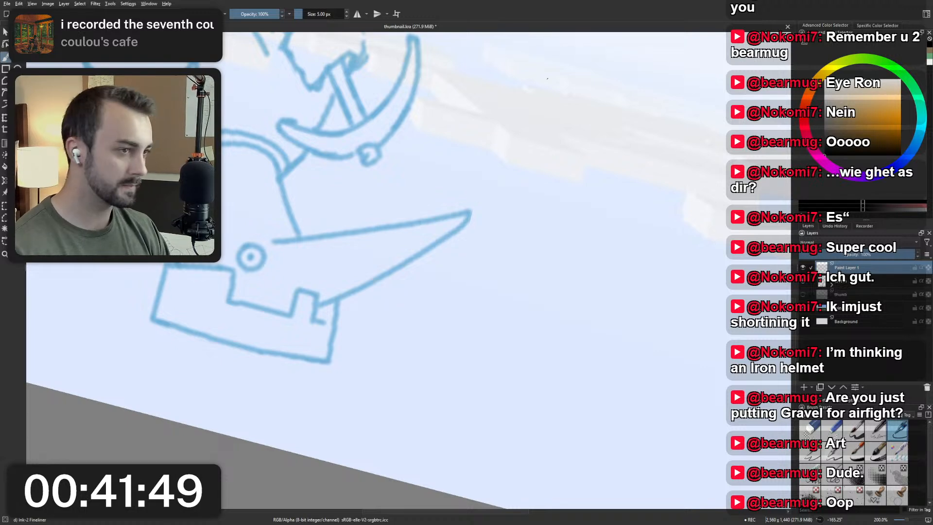
drag(451, 191, 496, 213)
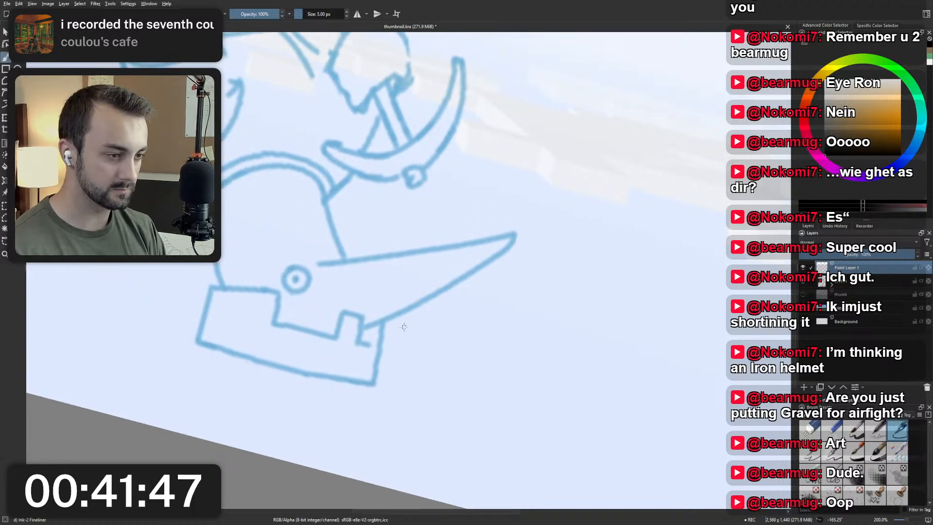
mouse_move(415, 324)
mouse_down()
mouse_move(425, 317)
mouse_move(402, 323)
mouse_move(509, 245)
mouse_up()
key(ctrl+z)
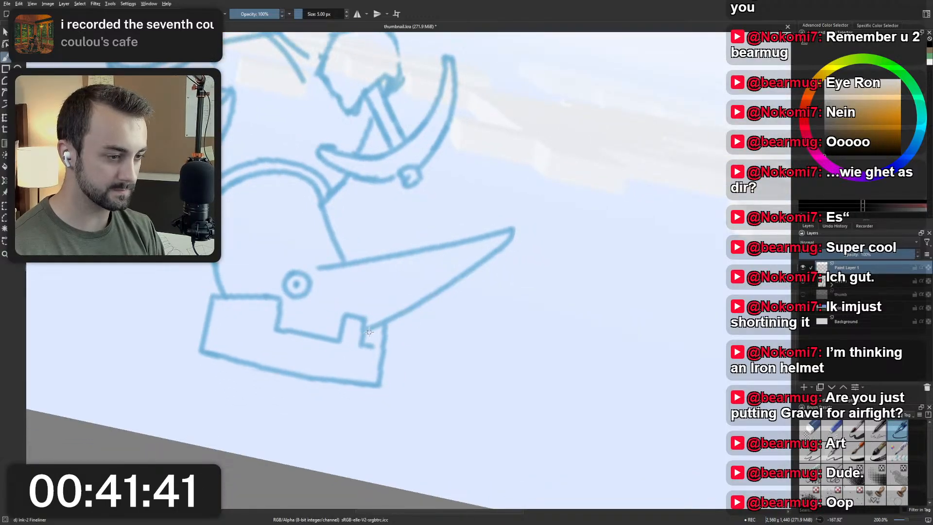
drag(368, 331, 516, 238)
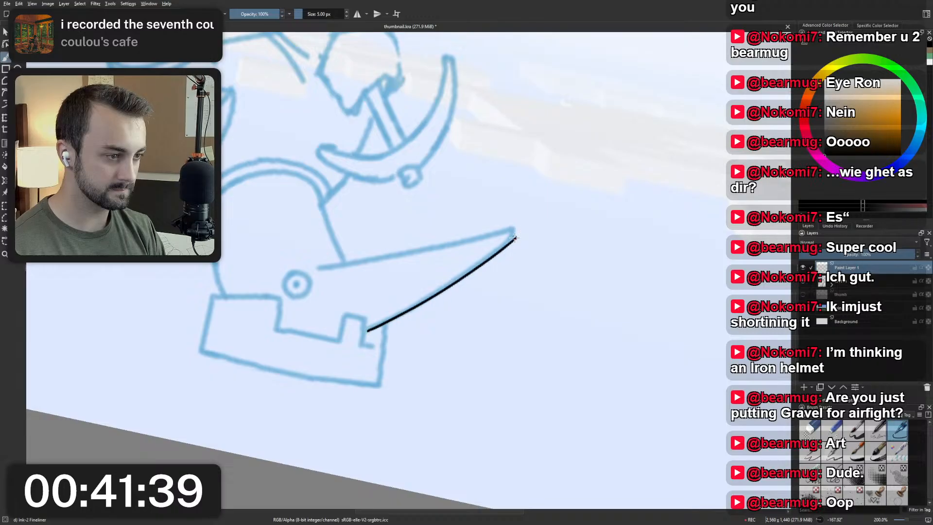
Ink a rounded beak tip and continue along the beak's lower edge as a straight line ending just before the eye.
key(5)
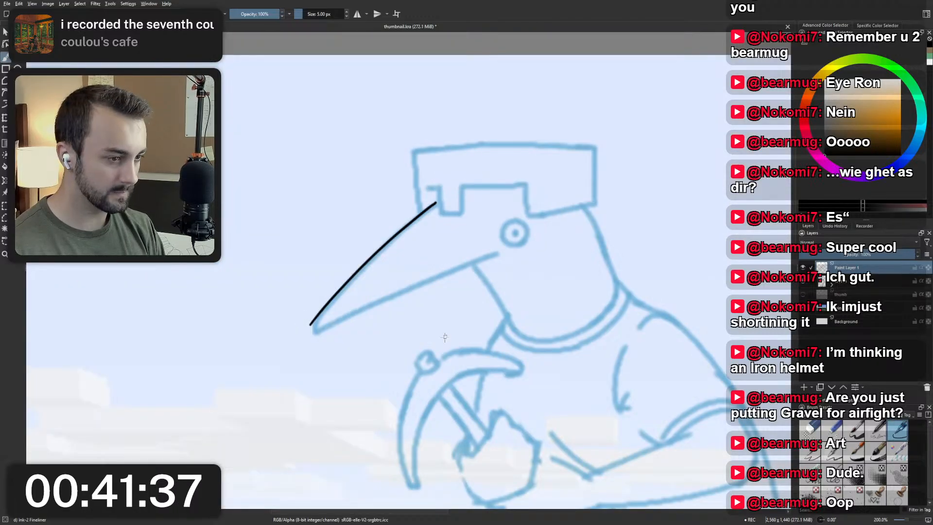
drag(311, 324, 315, 331)
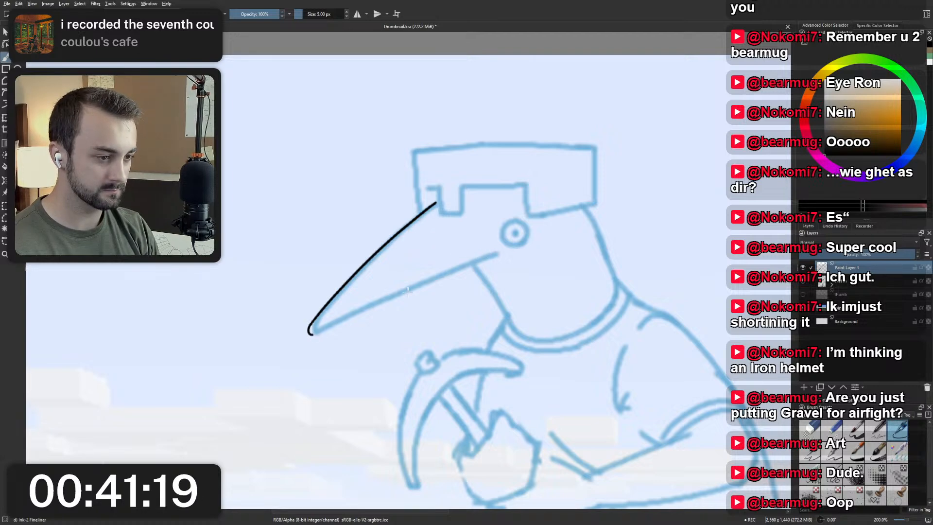
drag(312, 334, 493, 252)
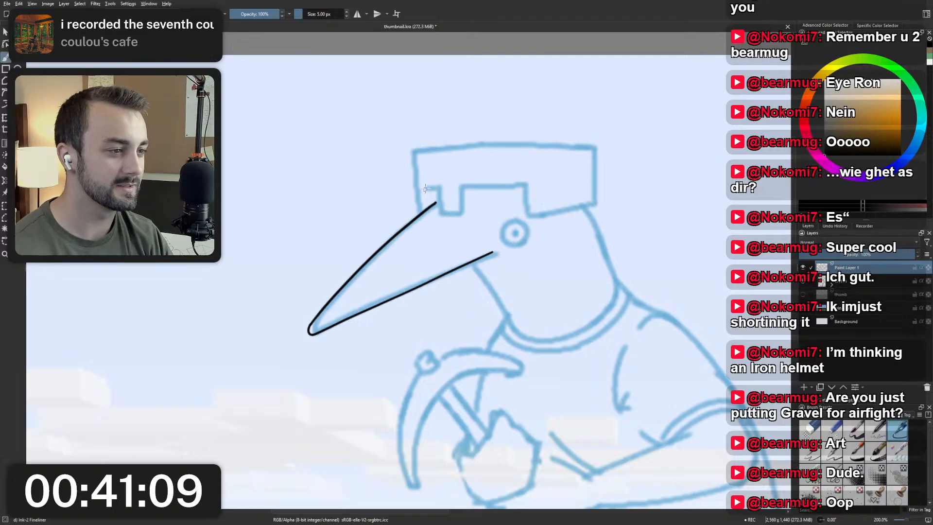
Ink the helmet's small nose guard above the beak as a squared U shape, redoing its front edge until it follows the sketch.
key(ctrl+z)
drag(436, 188, 439, 213)
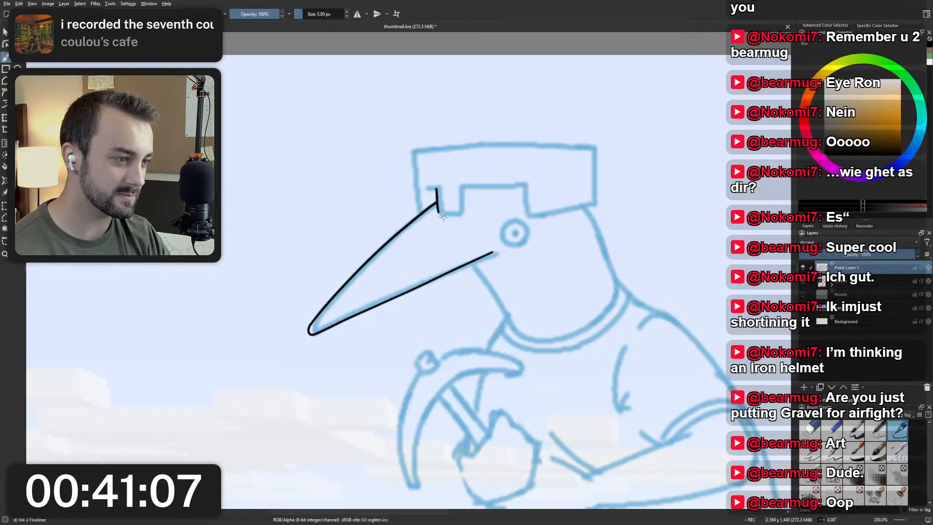
key(ctrl+z)
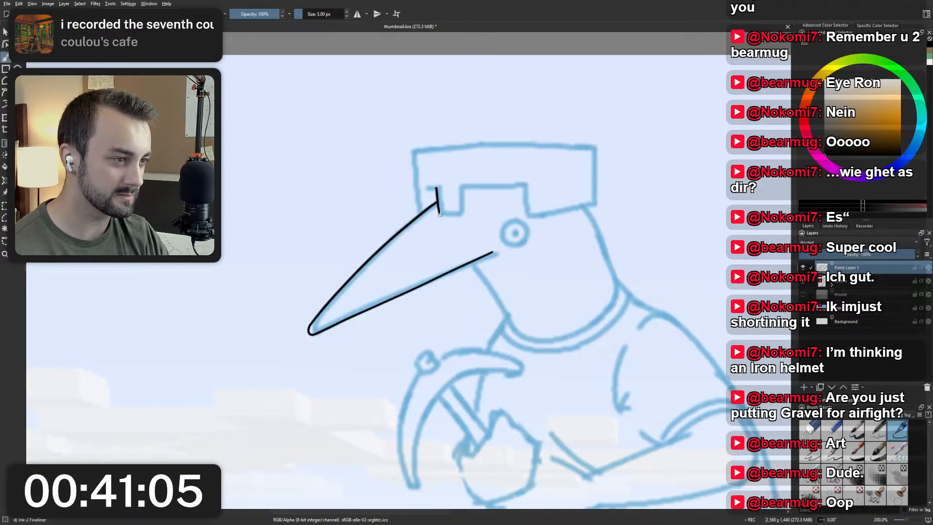
key(ctrl+z)
drag(438, 187, 440, 215)
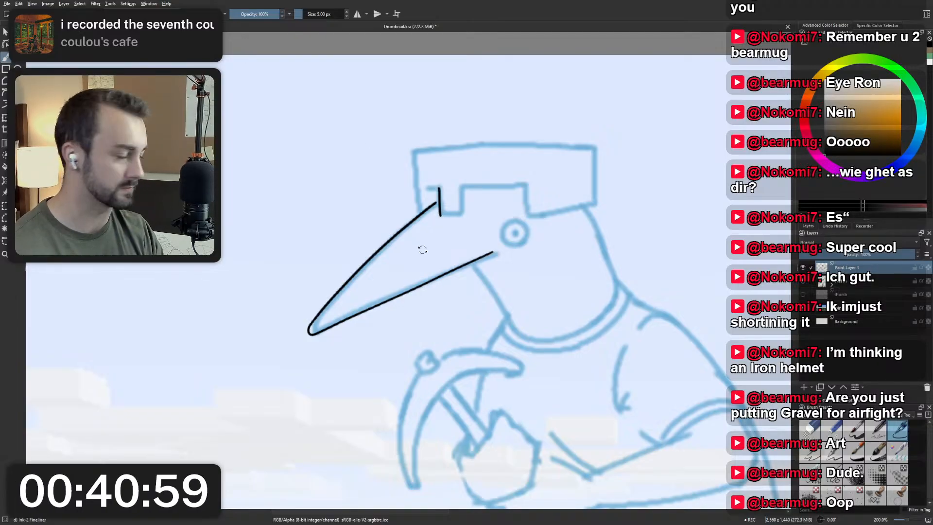
mouse_move(422, 250)
mouse_down()
mouse_move(398, 218)
mouse_move(421, 191)
mouse_up()
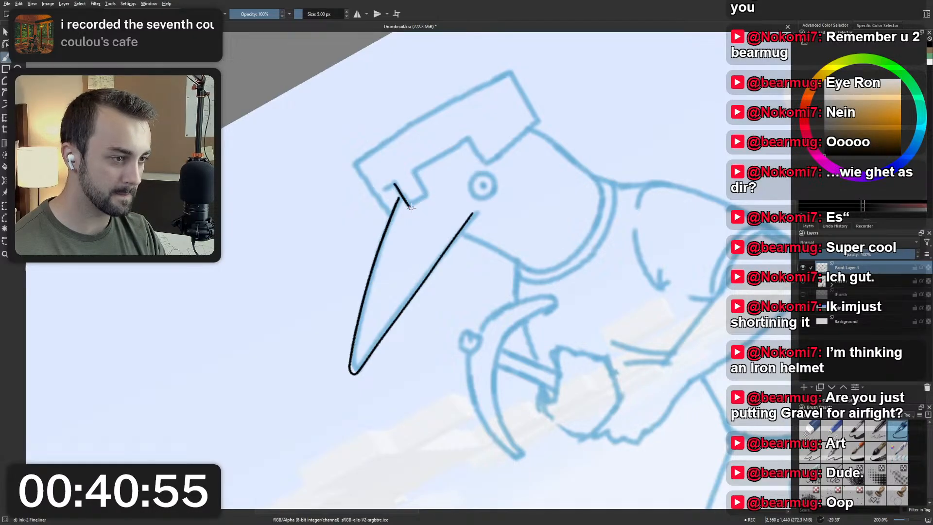
drag(411, 207, 426, 197)
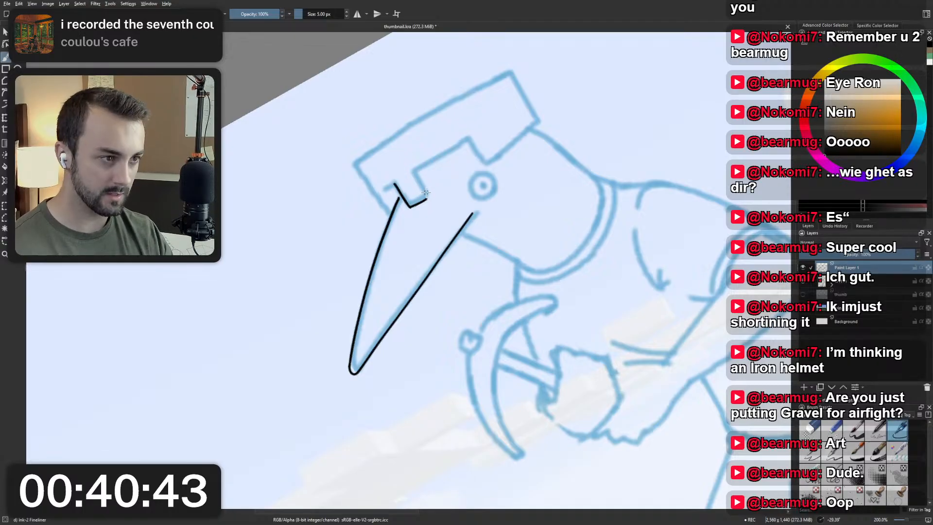
key(5)
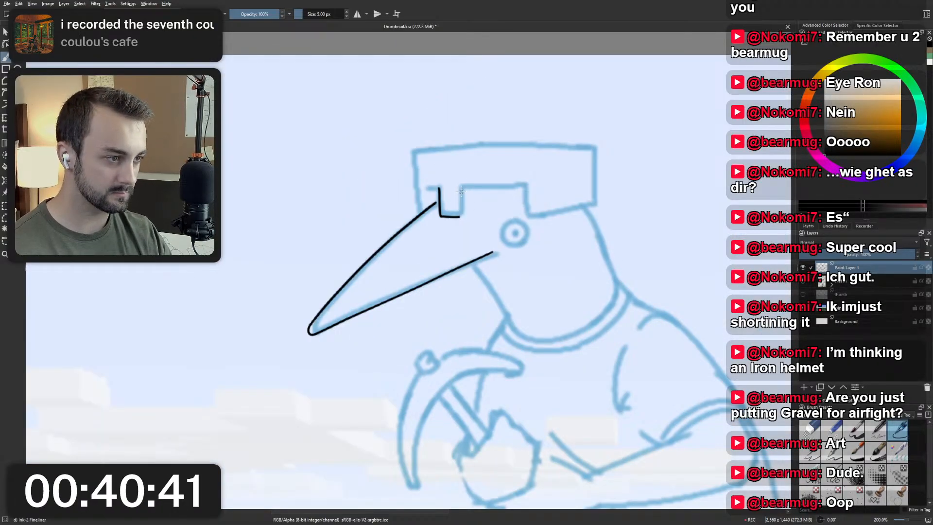
drag(459, 190, 460, 215)
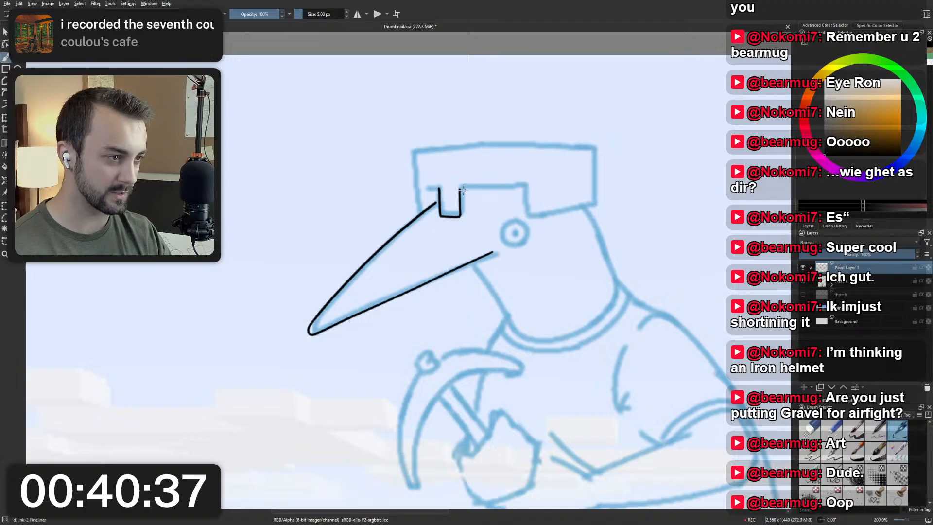
Ink the helmet's straight brow line from the nose guard to the corner above the eye, redoing the stroke until it fits.
drag(457, 182, 465, 142)
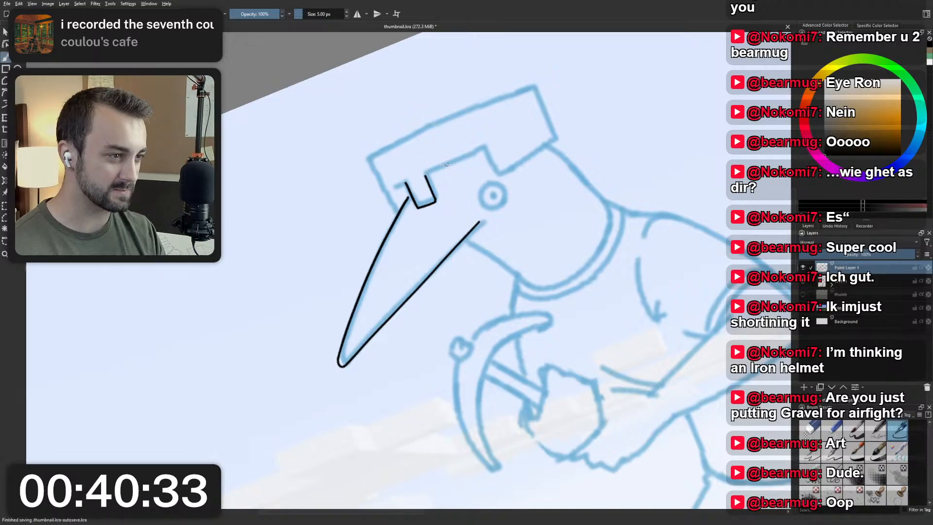
drag(431, 171, 498, 147)
key(ctrl+z)
drag(426, 175, 475, 156)
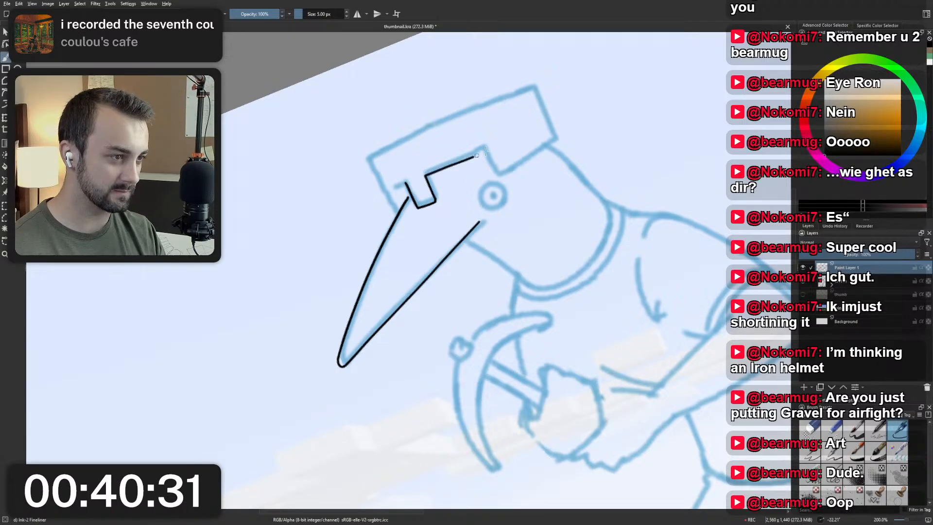
key(ctrl+z)
drag(426, 176, 481, 153)
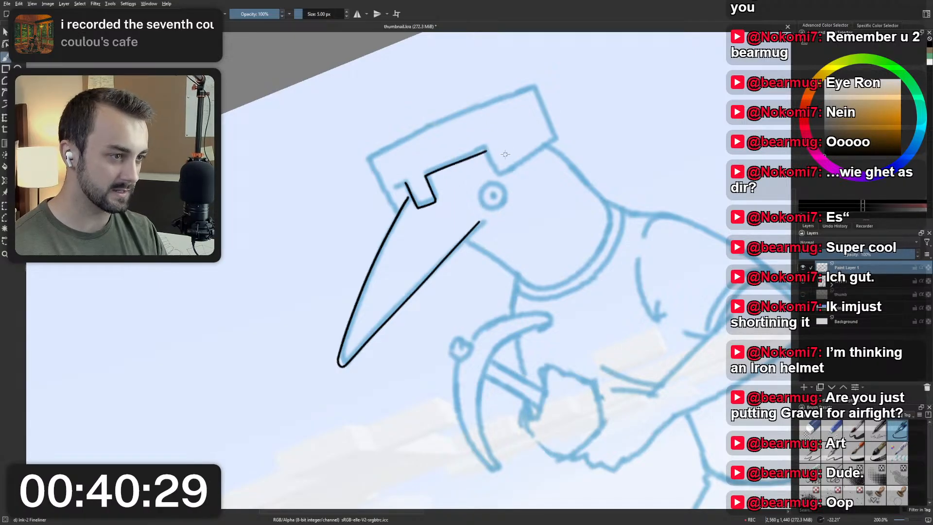
key(5)
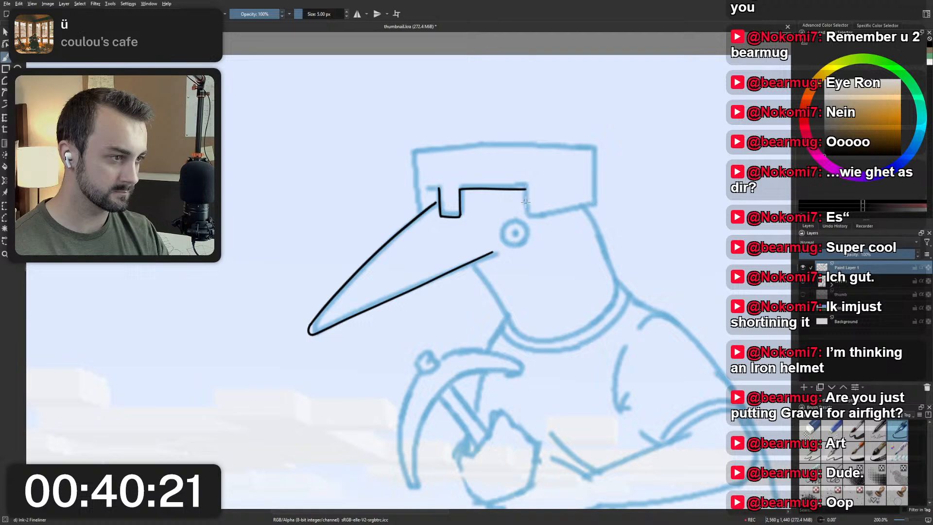
Ink the helmet opening's short drop behind the brow and its sloping lower edge back to the rear corner.
mouse_move(526, 188)
mouse_down()
mouse_move(527, 215)
mouse_move(538, 217)
mouse_up()
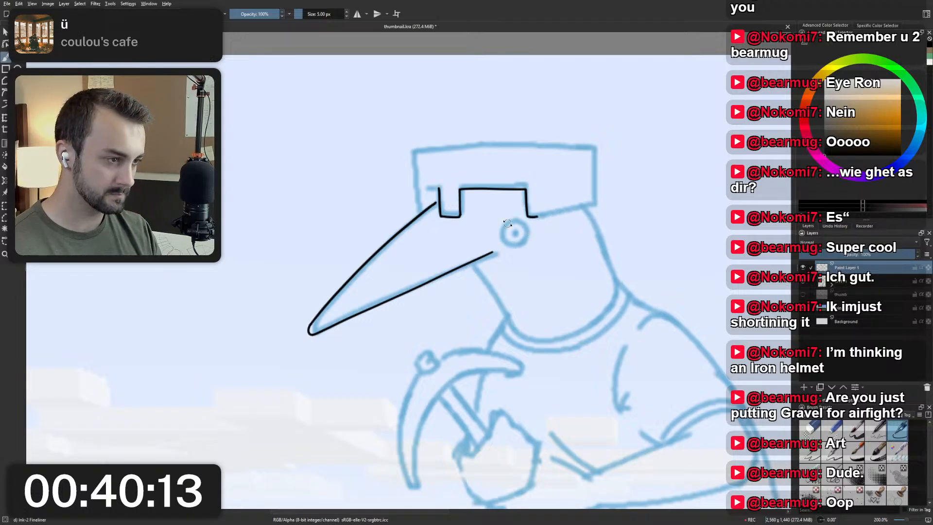
drag(507, 223, 570, 171)
key(ctrl+z)
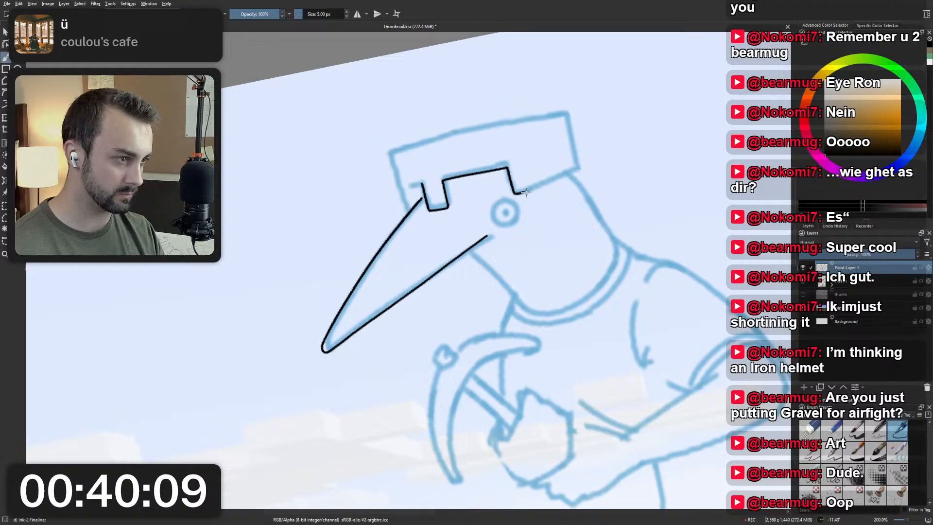
drag(522, 193, 575, 168)
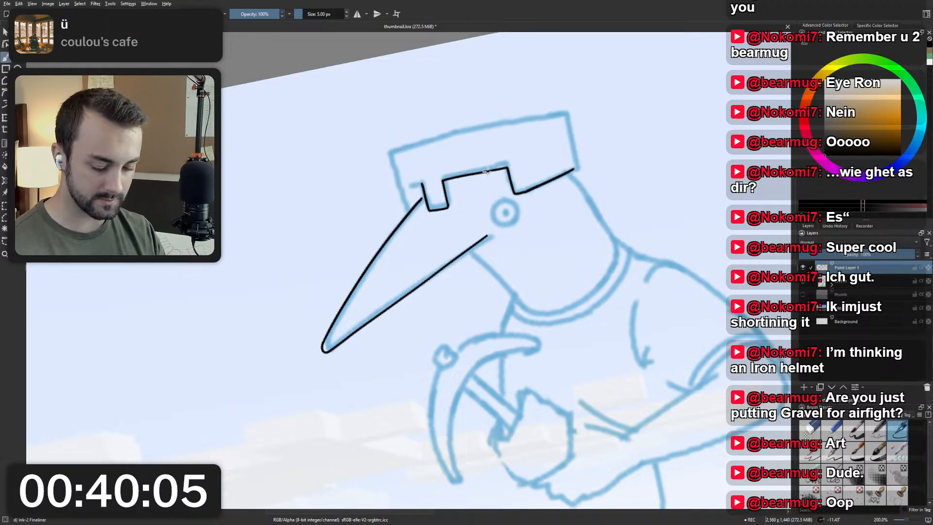
Ink the short edge from the top of the nose guard towards the helmet's front side.
mouse_move(392, 215)
mouse_down()
mouse_move(412, 242)
mouse_move(381, 211)
mouse_move(384, 190)
mouse_up()
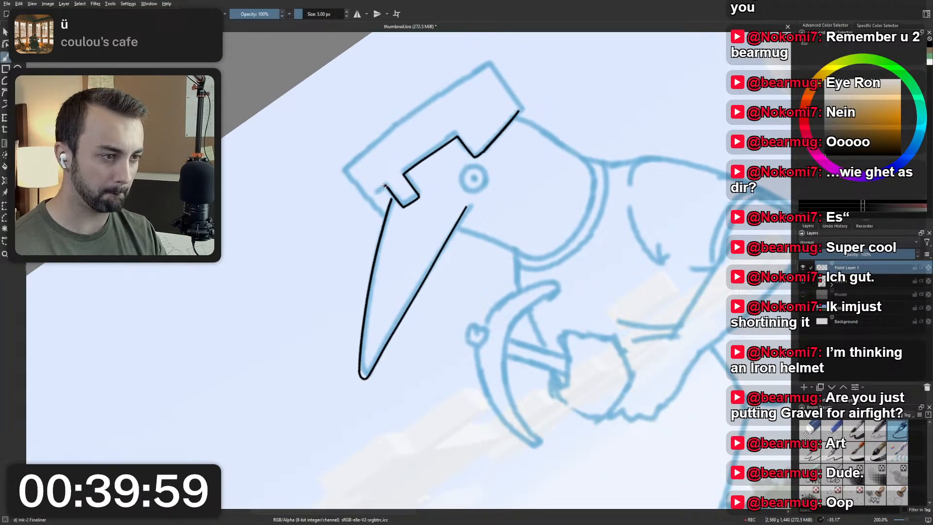
drag(374, 194, 383, 189)
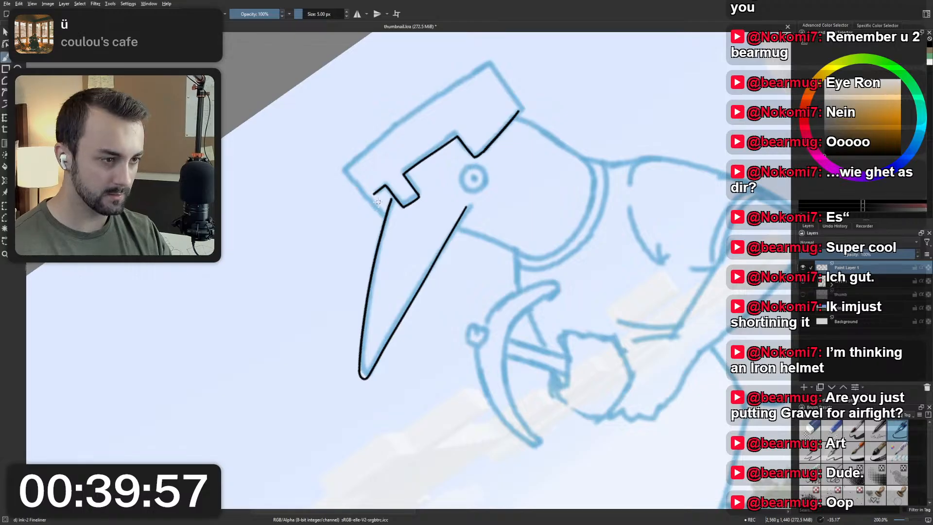
key(5)
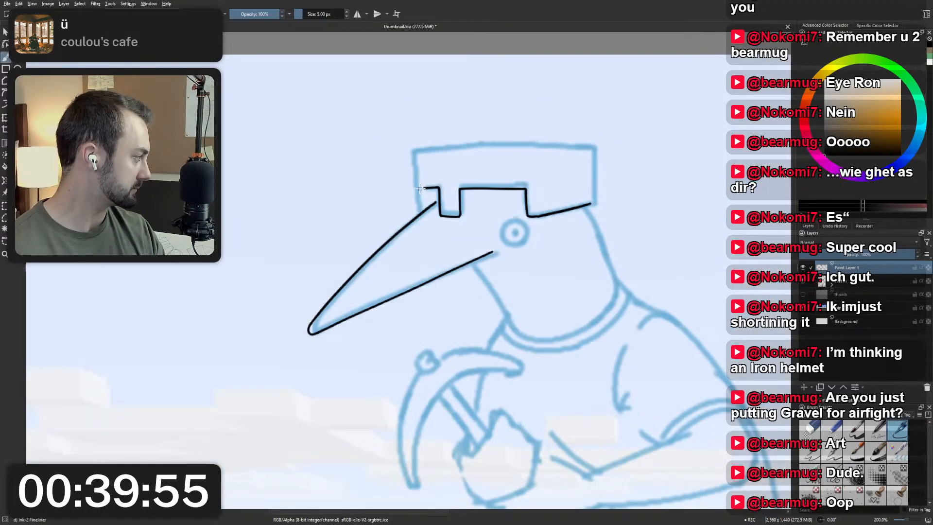
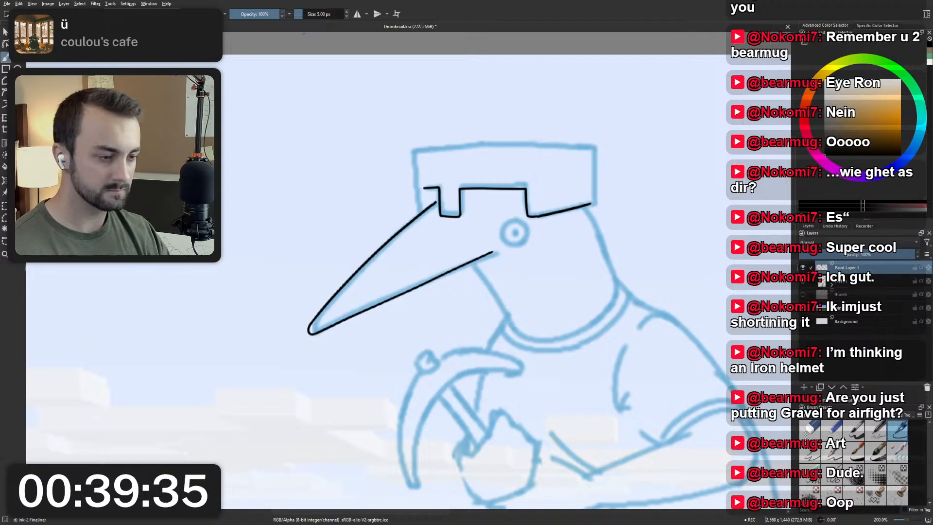
Erase the beak's inked lower edge from below the eye to the tip with the Eraser Small brush.
drag(378, 263, 363, 251)
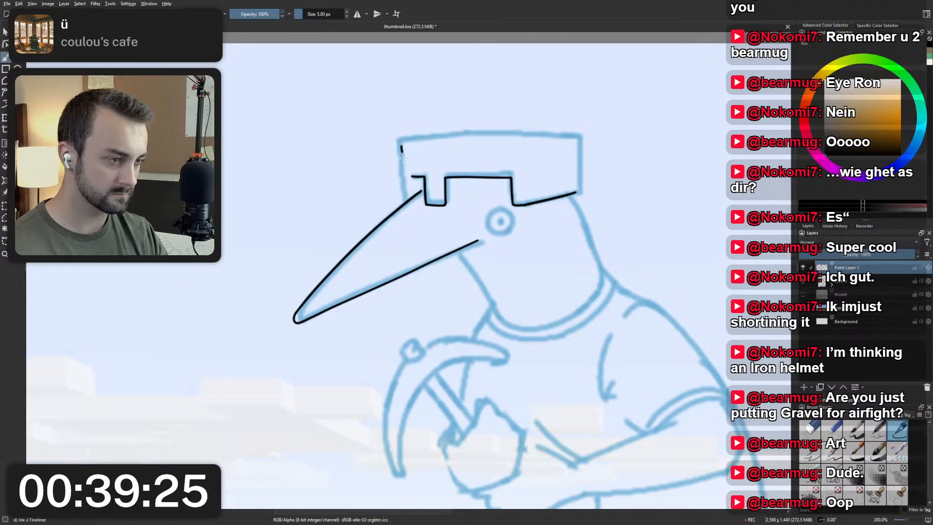
mouse_move(406, 171)
mouse_down()
mouse_move(381, 192)
mouse_move(464, 158)
mouse_move(484, 170)
mouse_move(361, 169)
mouse_up()
right_click(423, 184)
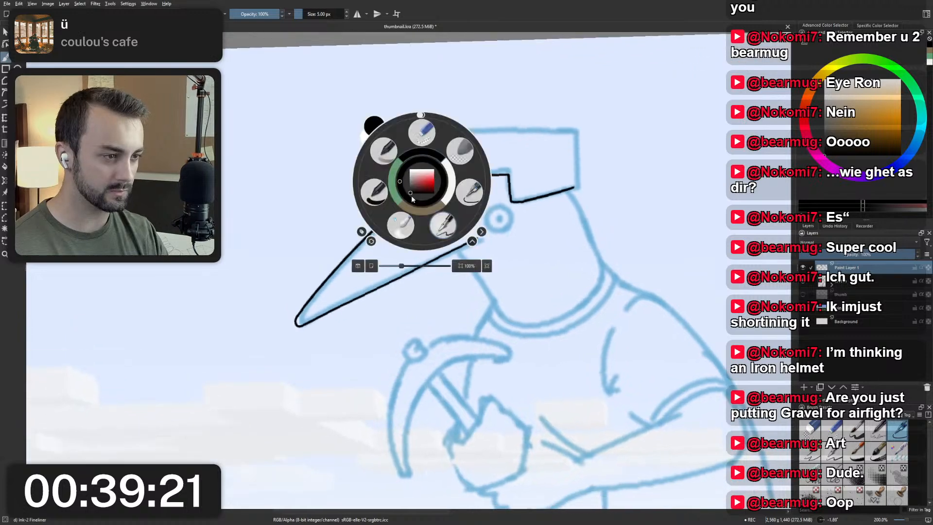
click(423, 131)
drag(477, 237, 304, 325)
Re-ink the beak's lower edge with the Ink-2 Fineliner from the tip towards the eye, slightly steeper, redoing the stroke until it fits.
right_click(310, 326)
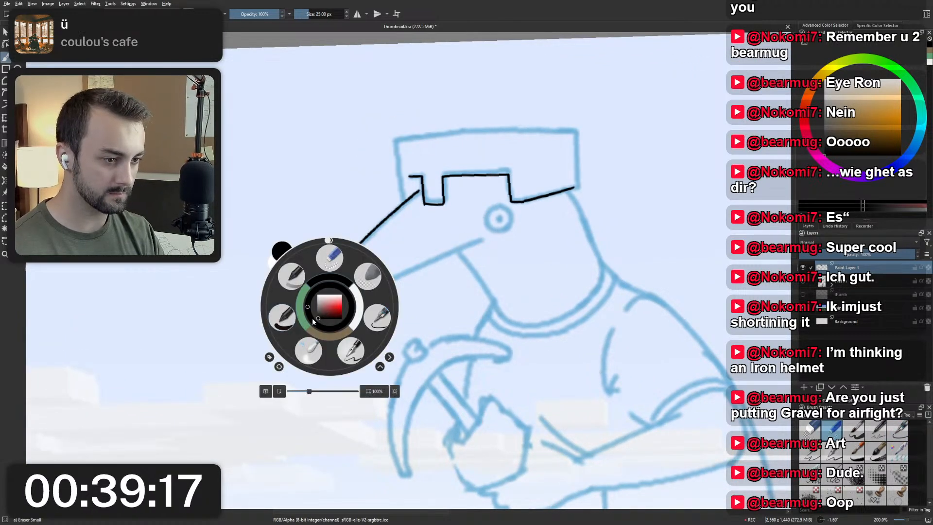
click(306, 336)
drag(298, 324, 486, 227)
key(ctrl+z)
drag(299, 324, 486, 229)
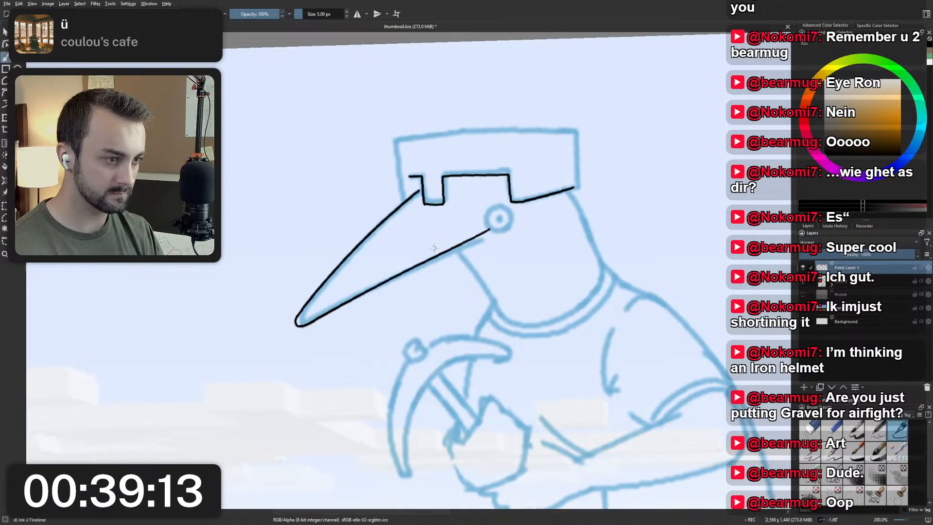
key(ctrl+z)
drag(300, 325, 468, 238)
key(ctrl+z)
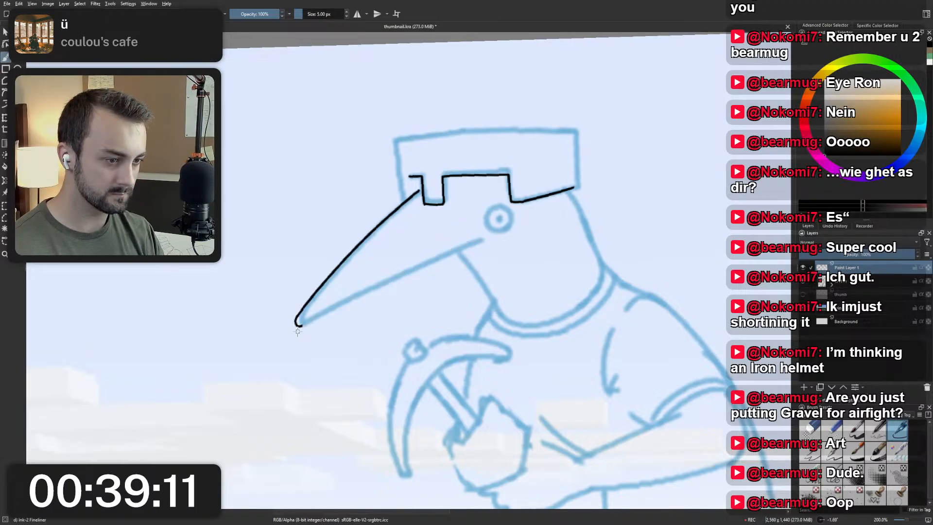
drag(299, 325, 465, 239)
key(ctrl+z)
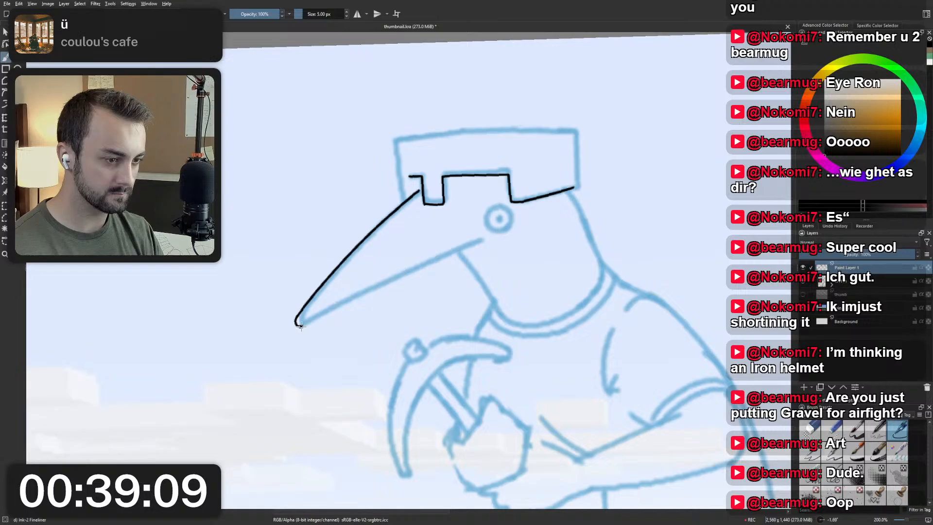
drag(299, 325, 473, 235)
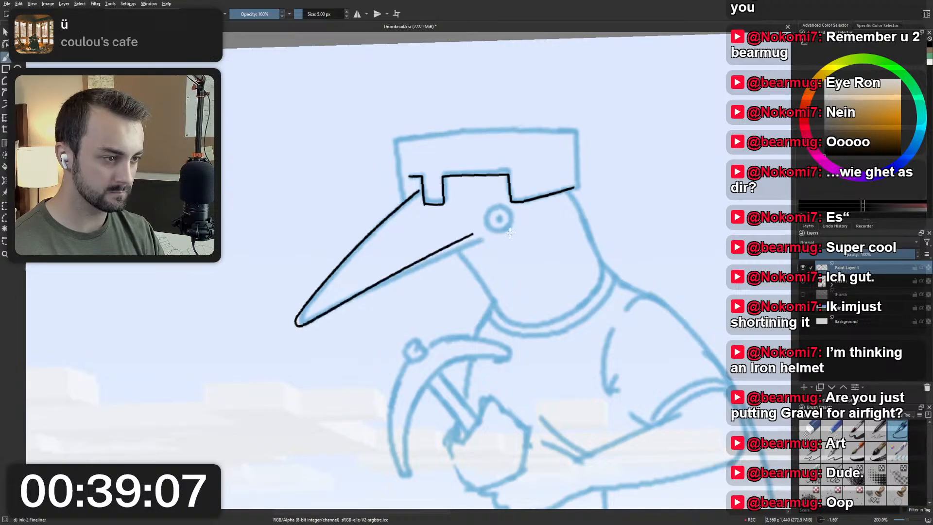
Try to ink the throat line from the beak's lower edge down to the collar.
key(5)
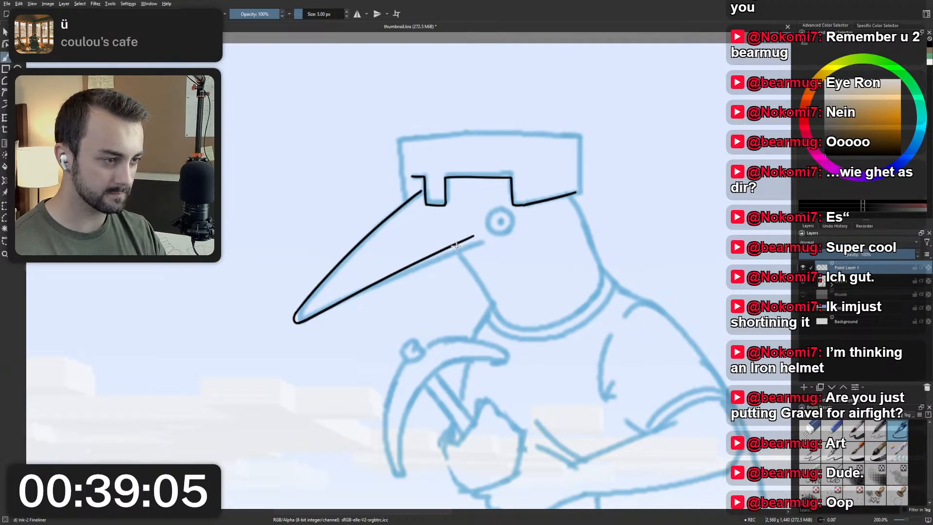
drag(456, 245, 495, 304)
key(ctrl+z)
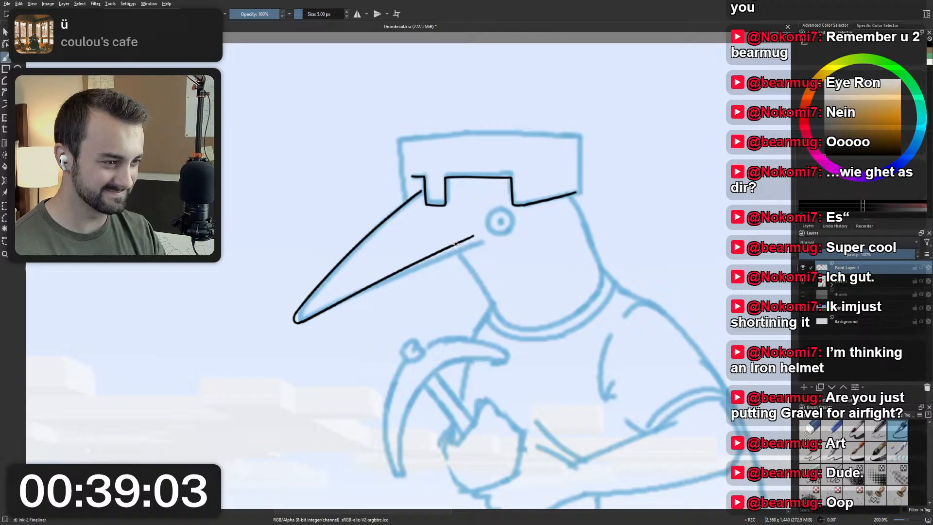
drag(456, 246, 499, 323)
key(ctrl+z)
mouse_move(456, 246)
mouse_down()
mouse_move(496, 286)
mouse_move(492, 261)
mouse_move(490, 305)
mouse_up()
key(ctrl+z)
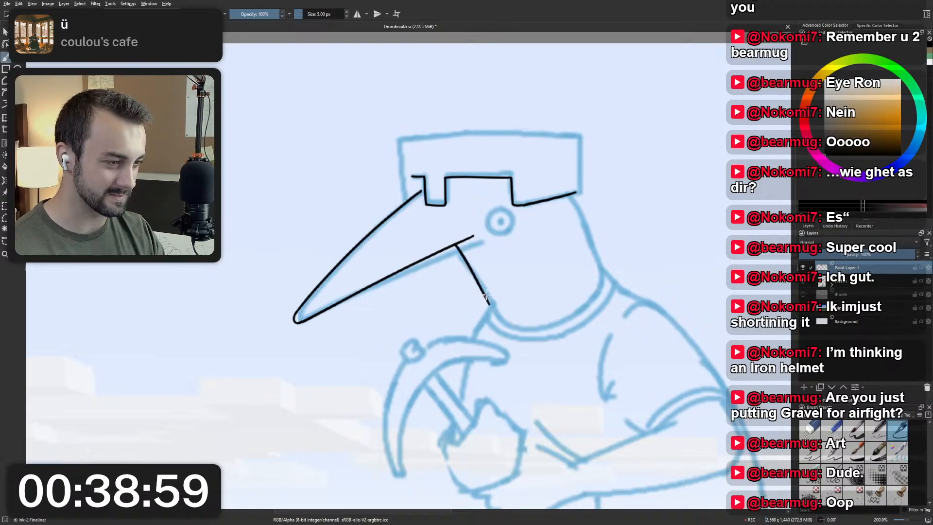
key(ctrl+z)
drag(455, 245, 493, 305)
key(ctrl+z)
drag(456, 245, 489, 309)
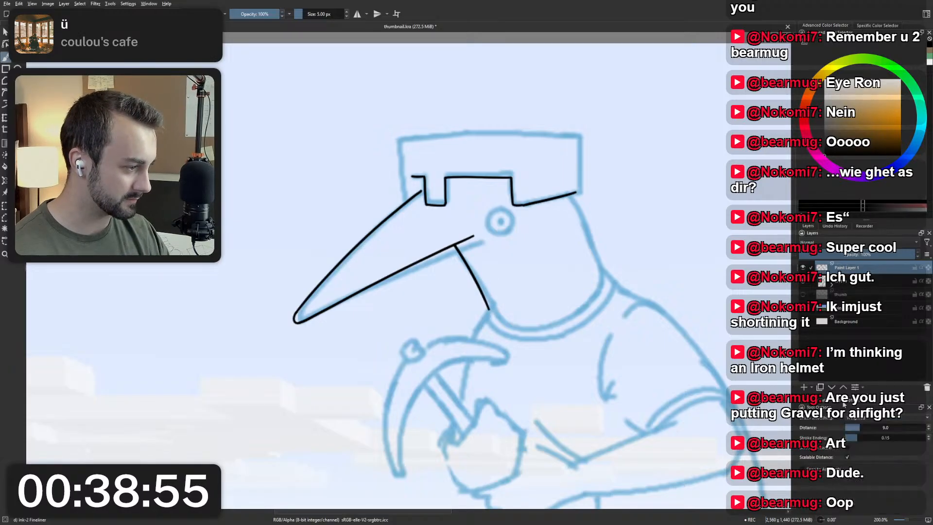
click(830, 404)
click(821, 406)
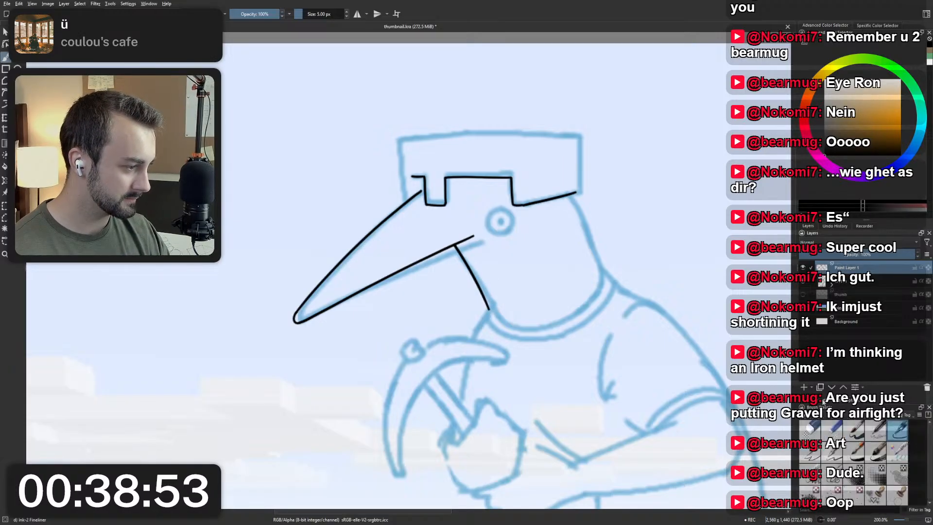
key(ctrl+z)
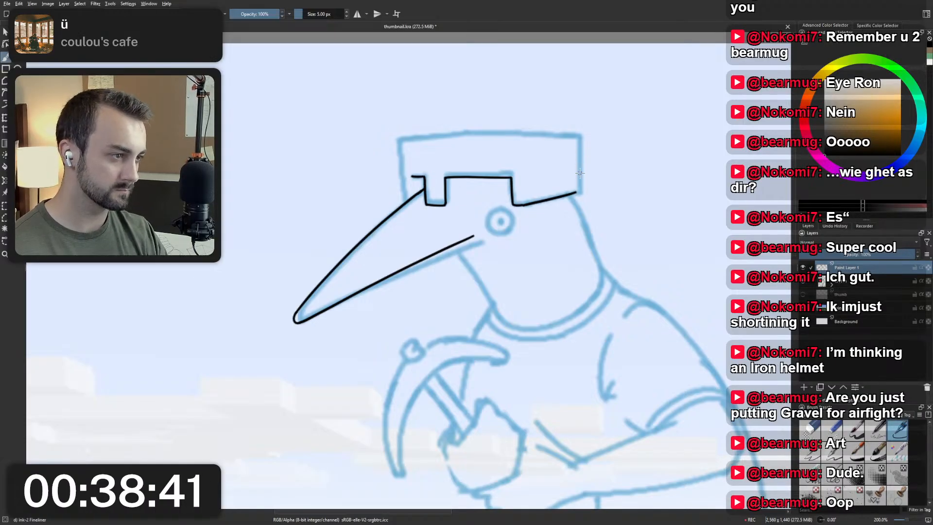
Ink the helmet's front side edge from the top of the beak up to the helmet's front top corner.
drag(452, 222, 375, 202)
mouse_move(454, 229)
mouse_down()
mouse_move(469, 238)
mouse_move(524, 215)
mouse_up()
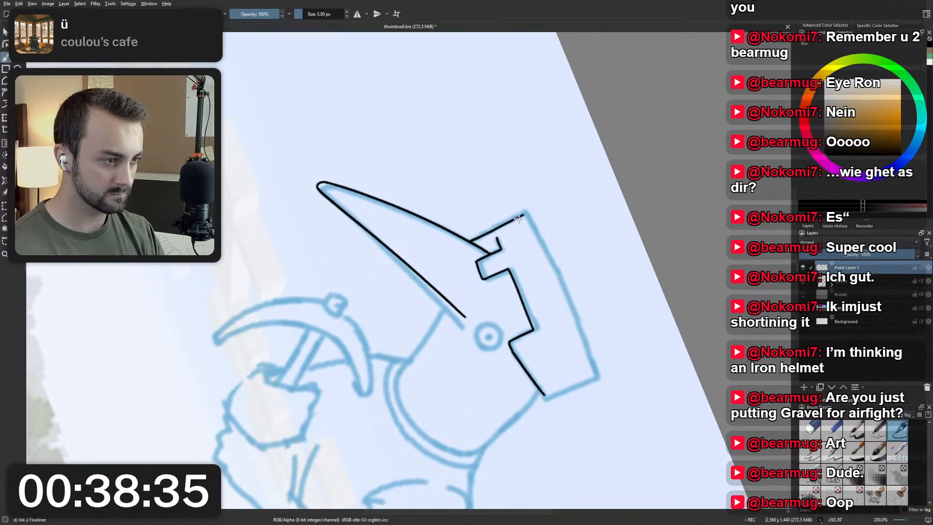
key(5)
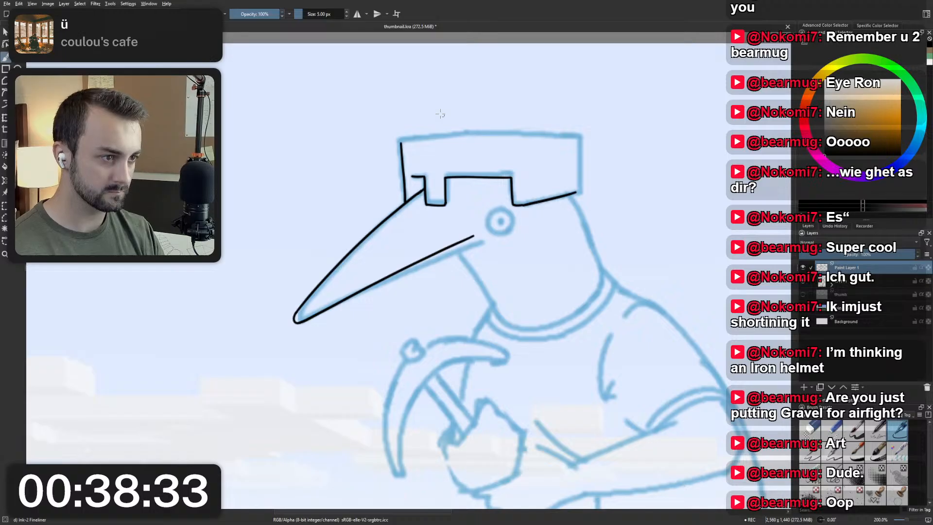
Ink the front part of the helmet's top edge from the front corner to its slight bend, redoing the stroke until it follows the sketch.
drag(402, 143, 468, 134)
key(ctrl+z)
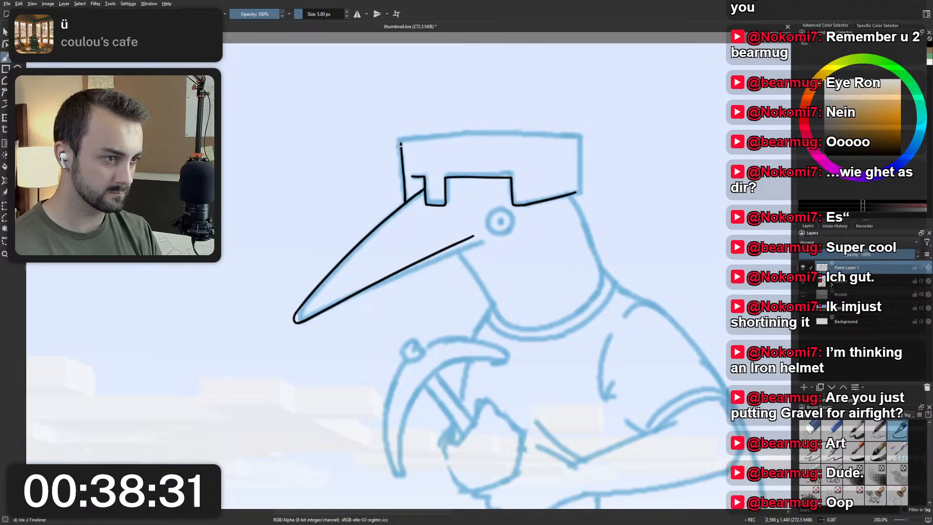
drag(402, 143, 475, 134)
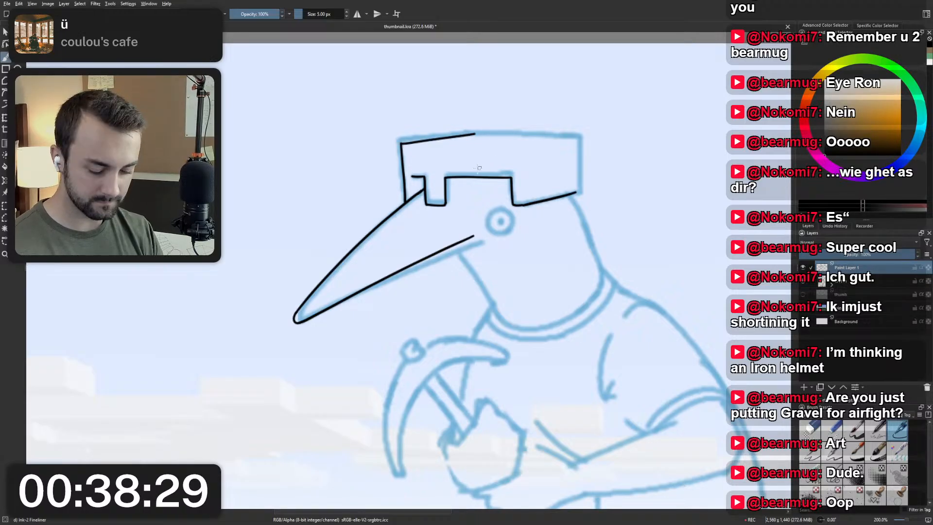
key(ctrl+z)
drag(402, 145, 475, 134)
key(ctrl+z)
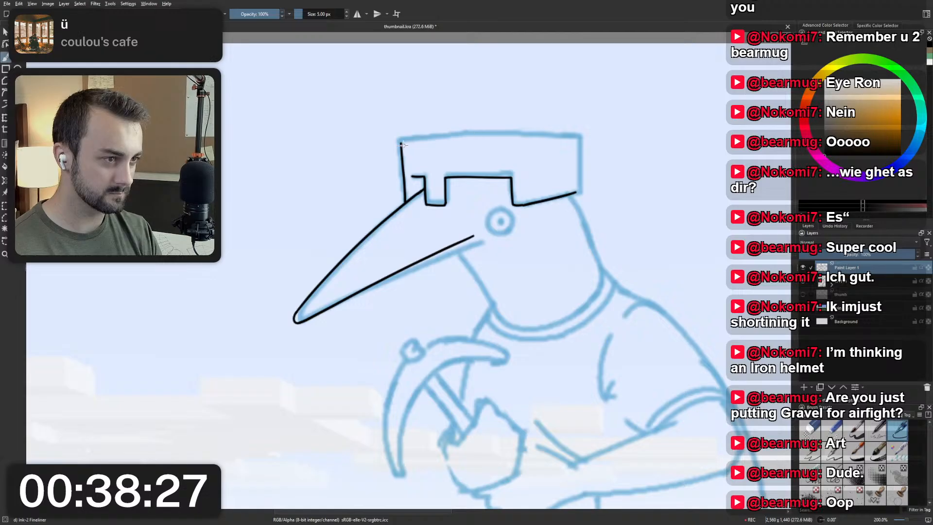
drag(402, 143, 473, 131)
key(ctrl+z)
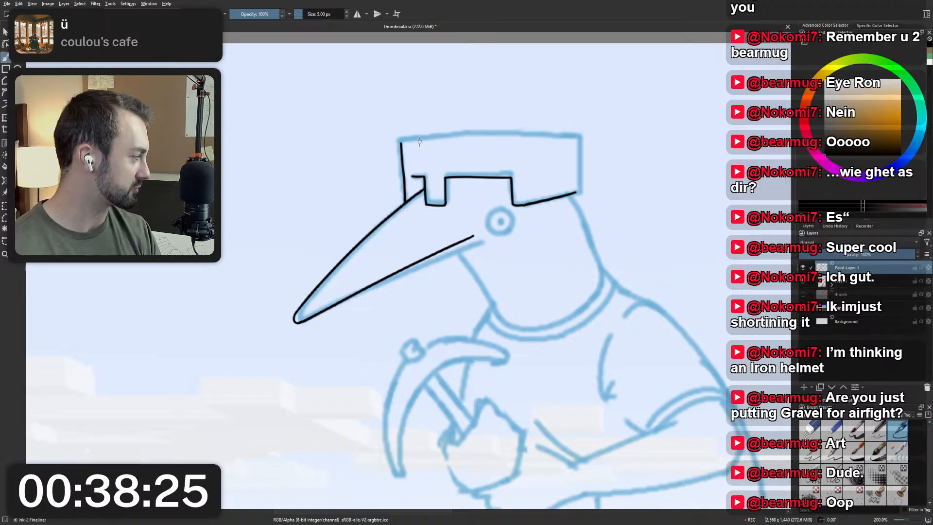
drag(402, 143, 465, 133)
key(ctrl+z)
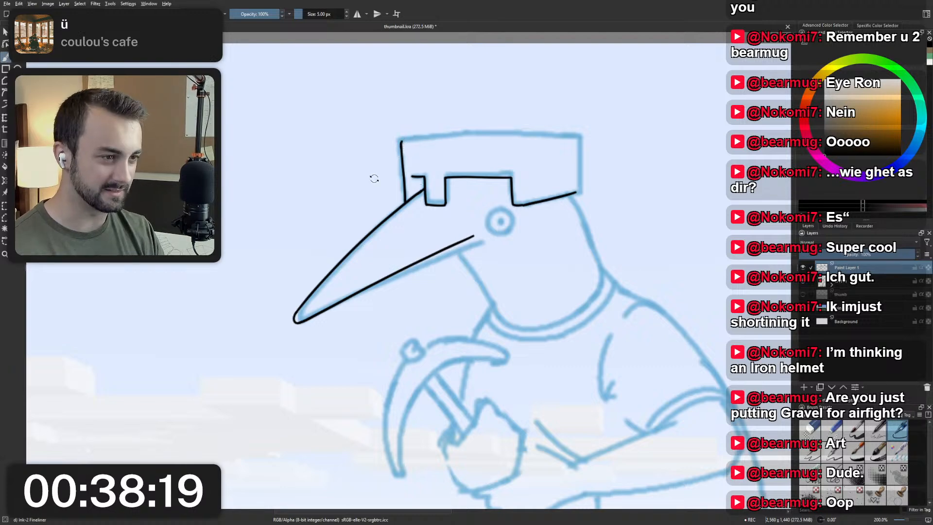
mouse_move(374, 179)
mouse_down()
mouse_move(379, 208)
mouse_move(340, 229)
mouse_move(339, 150)
mouse_up()
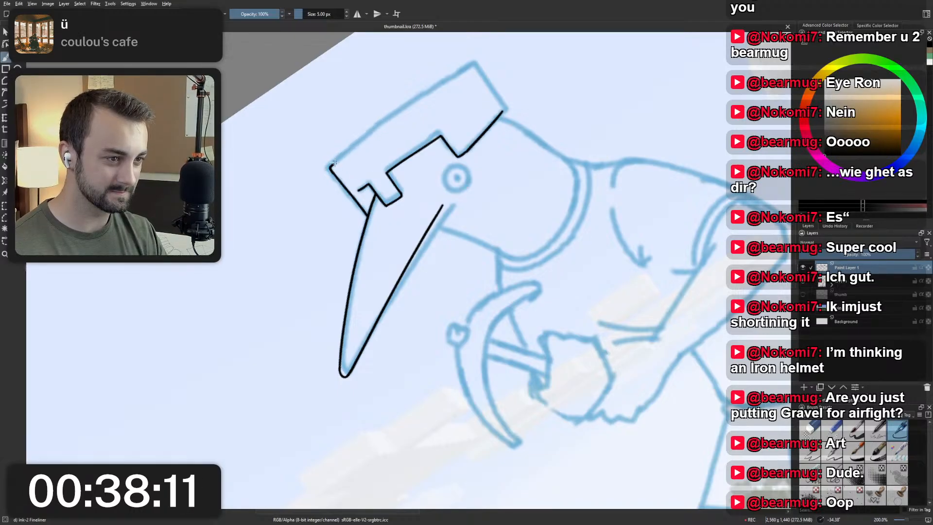
drag(330, 168, 378, 127)
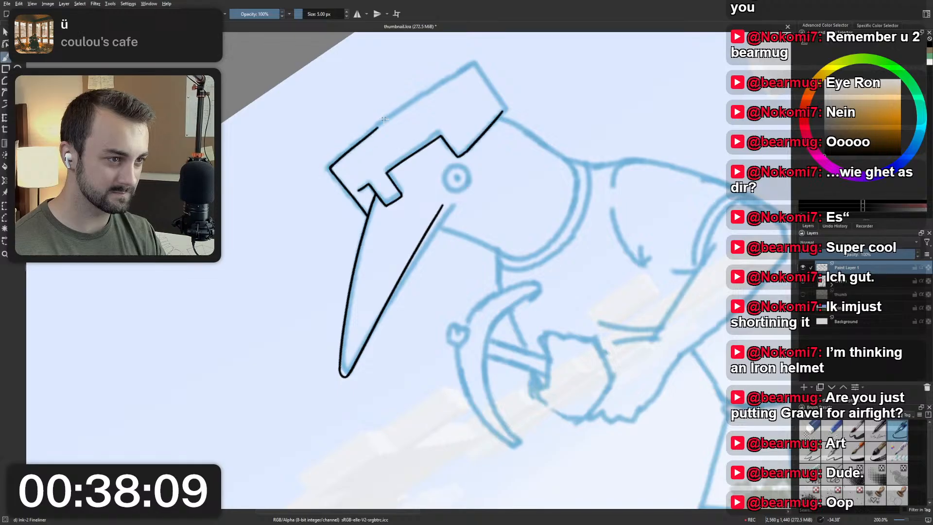
key(ctrl+z)
drag(331, 168, 379, 126)
key(ctrl+z)
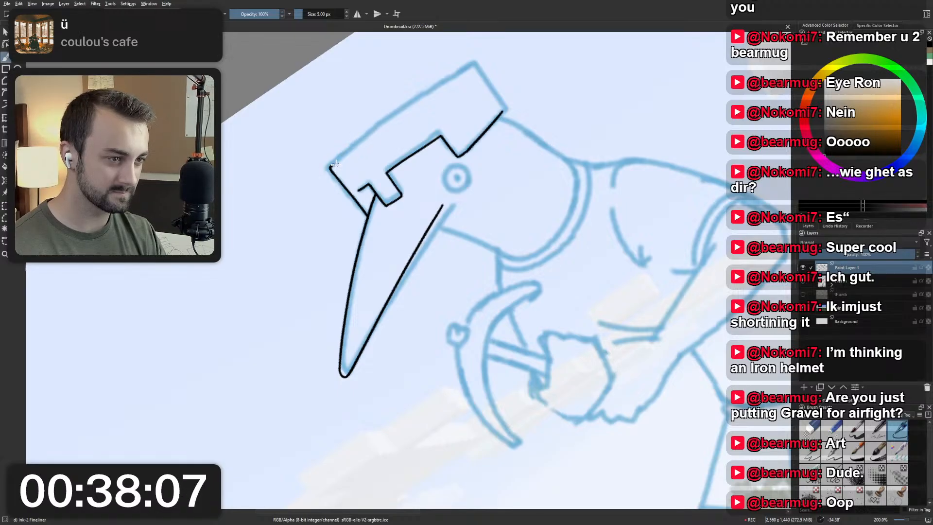
drag(331, 168, 378, 127)
key(ctrl+z)
drag(330, 169, 378, 127)
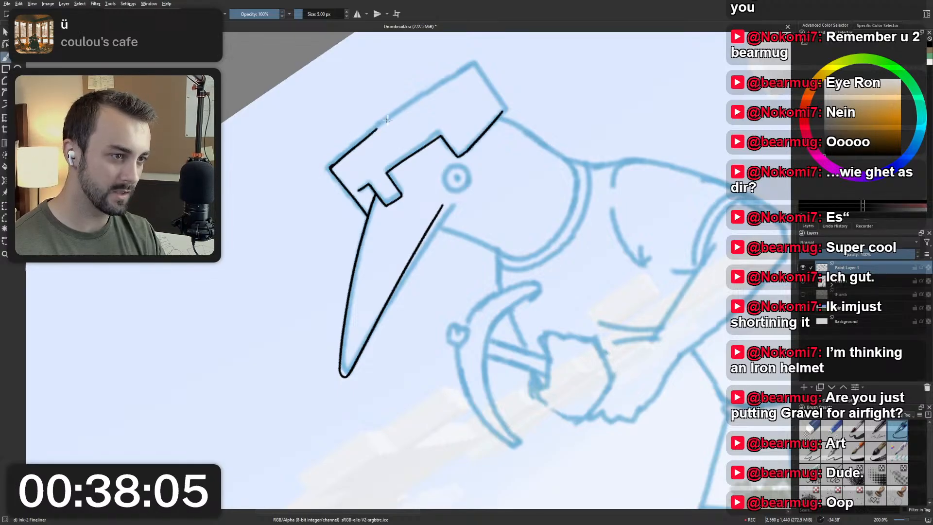
key(ctrl+z)
mouse_move(331, 168)
mouse_down()
mouse_move(384, 118)
mouse_move(357, 144)
mouse_move(474, 64)
mouse_up()
key(ctrl+z)
Ink the rest of the helmet's top edge from the bend back towards the rear corner.
key(ctrl+z)
drag(374, 128, 459, 75)
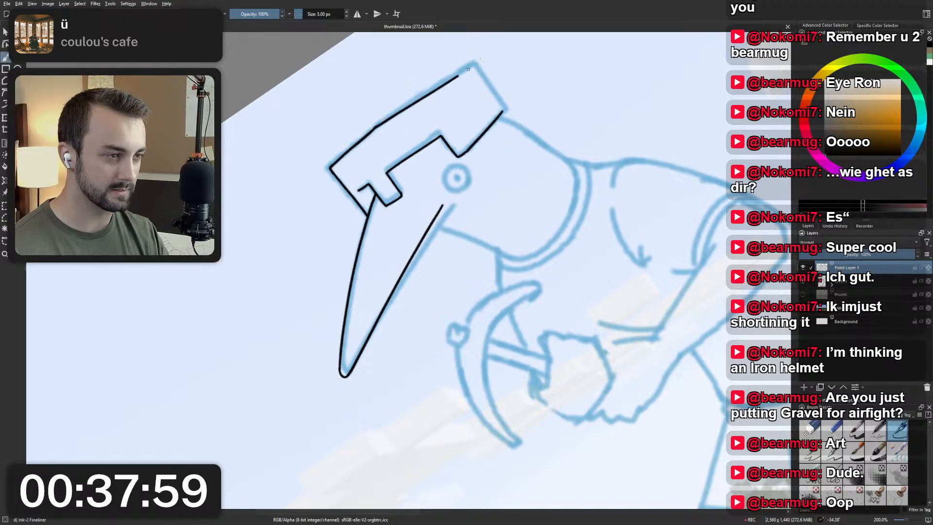
key(ctrl+z)
drag(376, 127, 449, 77)
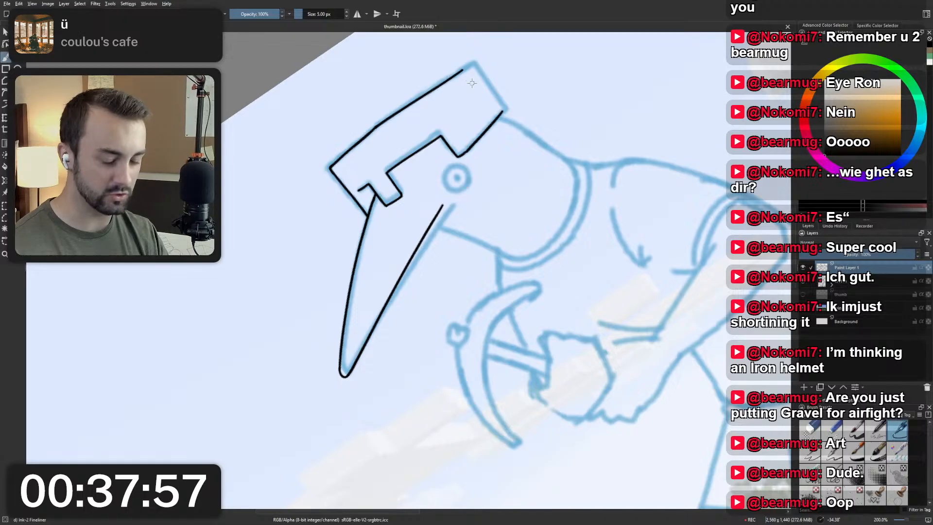
Ink the helmet's rear side edge from the lower rear corner to the top rear corner, redoing the stroke until it fits.
key(5)
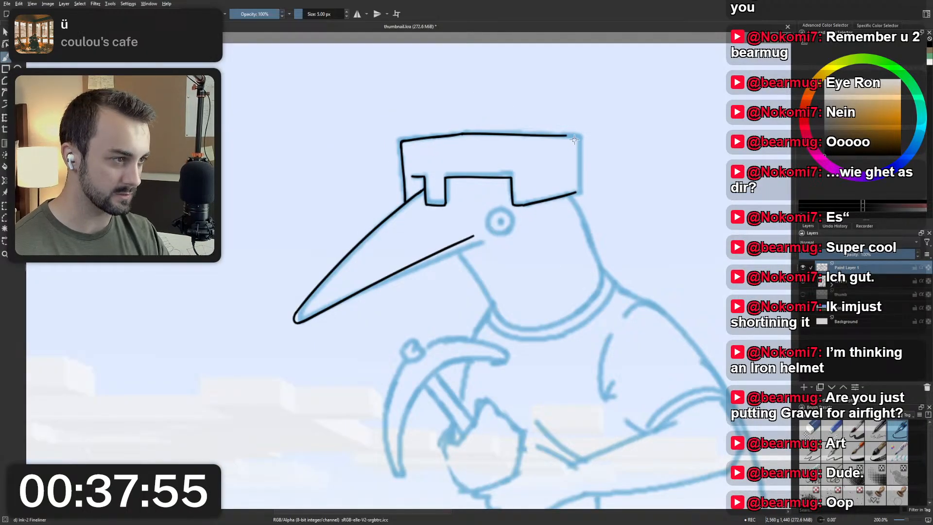
drag(579, 138, 577, 193)
key(ctrl+z)
key(ctrl+z)
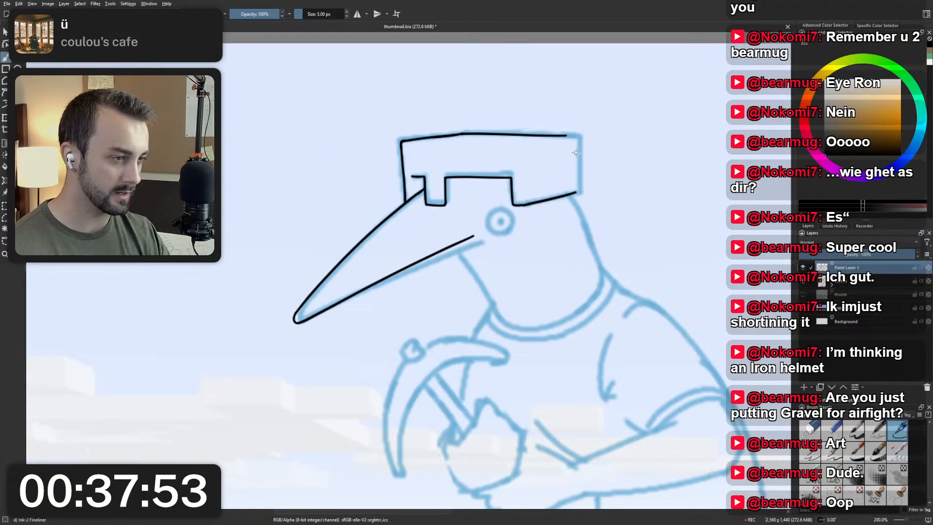
drag(518, 273, 471, 301)
drag(461, 360, 354, 301)
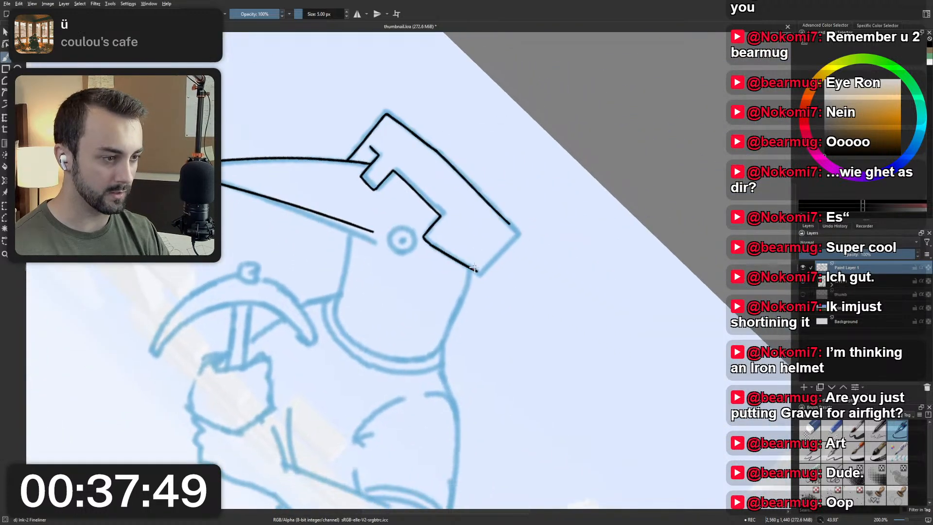
drag(471, 289, 521, 244)
key(ctrl+z)
drag(479, 279, 520, 244)
key(ctrl+z)
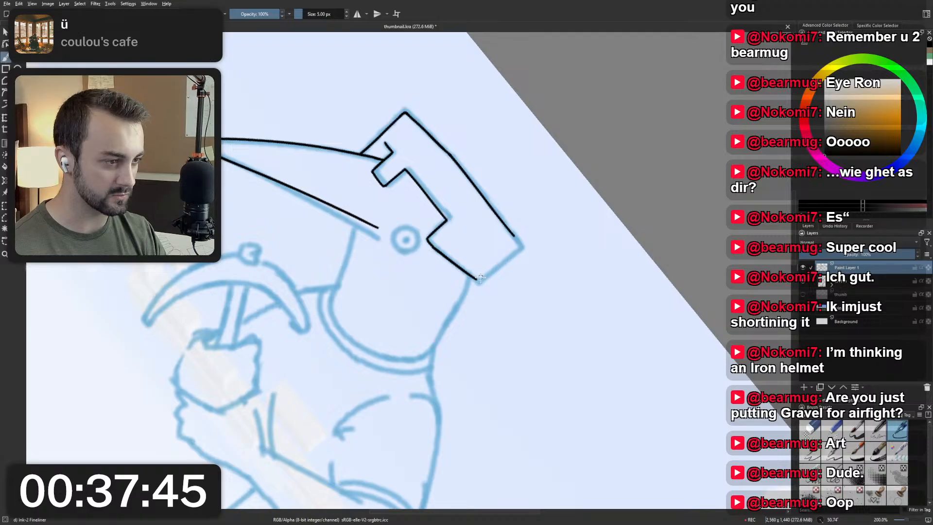
drag(480, 279, 515, 246)
key(ctrl+z)
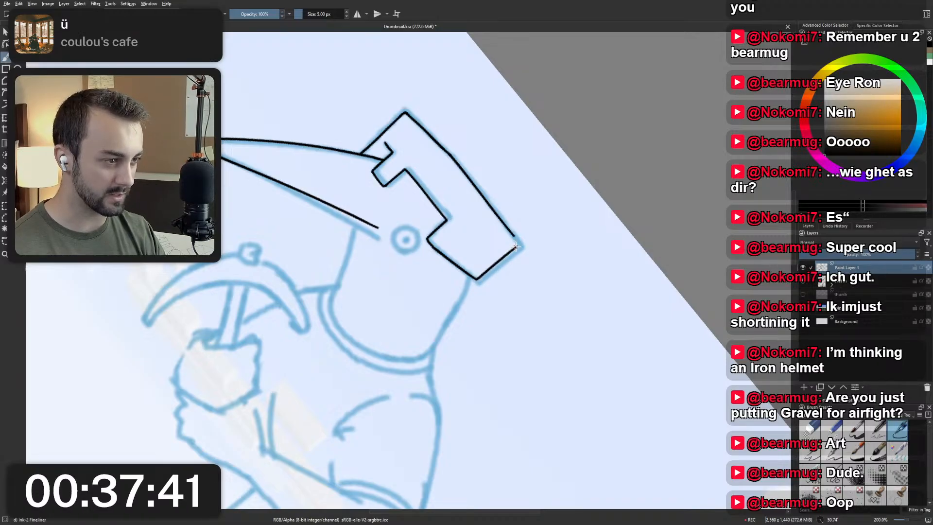
key(ctrl+z)
drag(478, 279, 517, 246)
key(ctrl+z)
drag(479, 280, 519, 246)
key(ctrl+z)
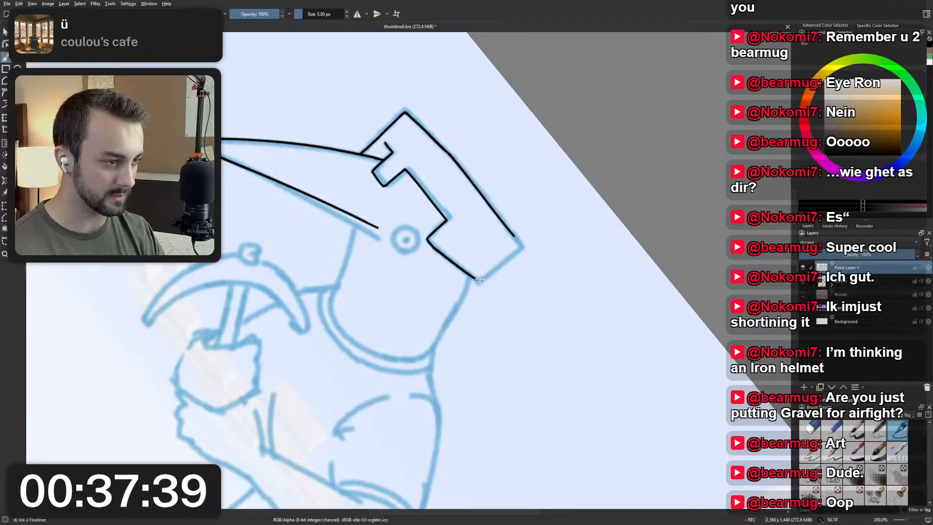
drag(479, 279, 511, 252)
key(ctrl+z)
drag(477, 280, 519, 246)
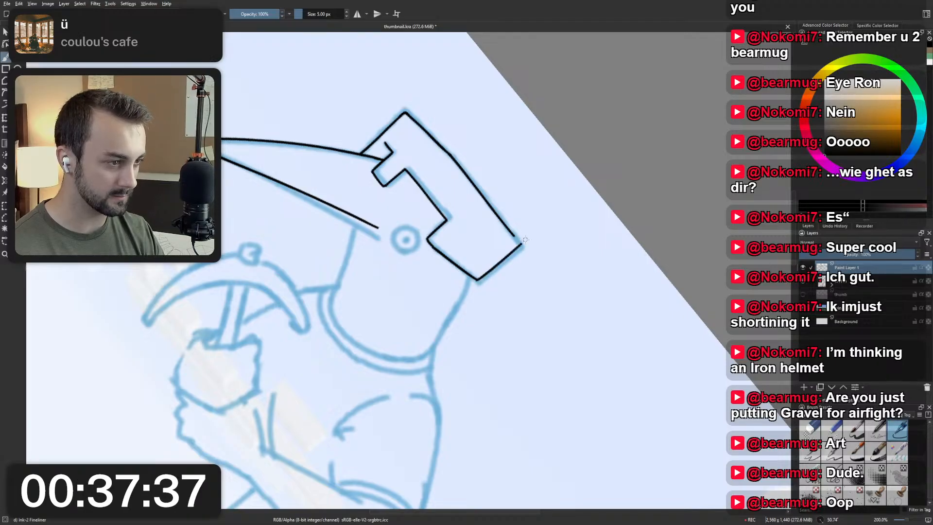
key(ctrl+z)
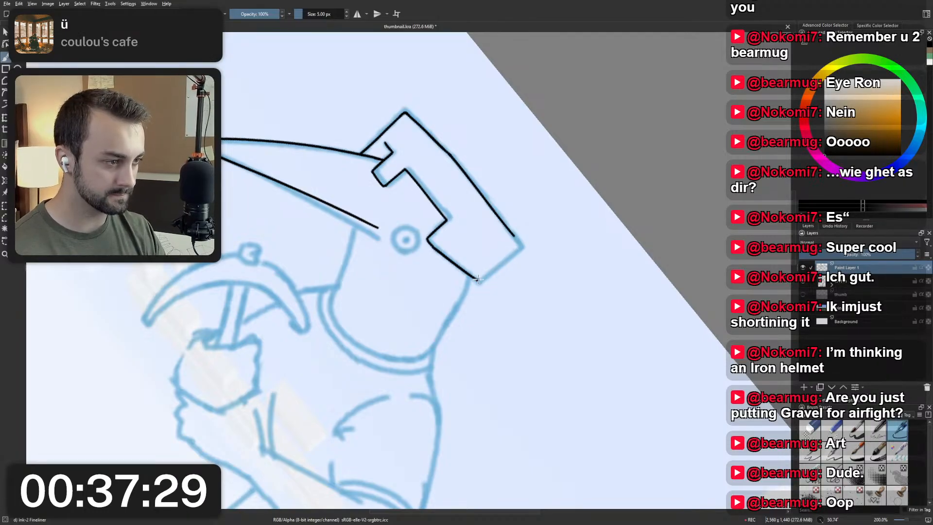
drag(478, 278, 520, 242)
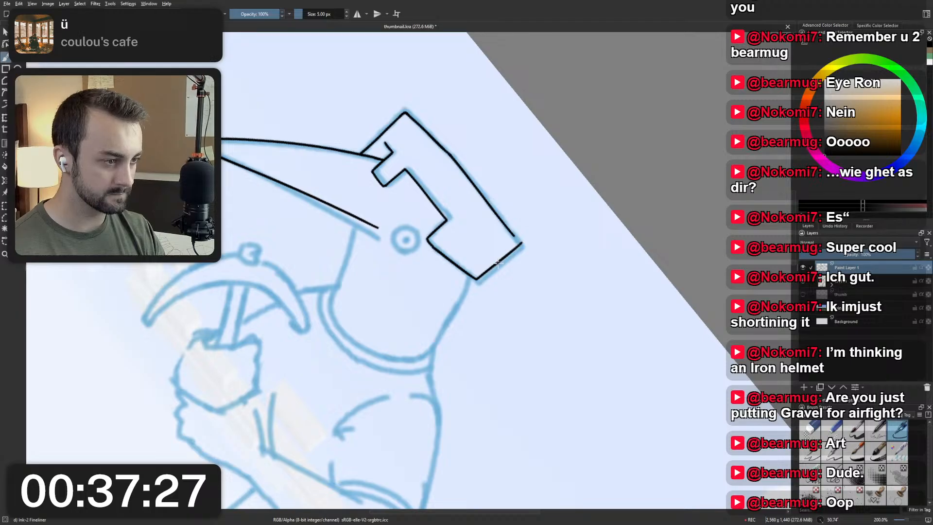
Try to ink the helmet's rear side edge from the lower rear corner up to the top rear corner.
key(ctrl+z)
drag(476, 279, 516, 246)
drag(479, 278, 520, 245)
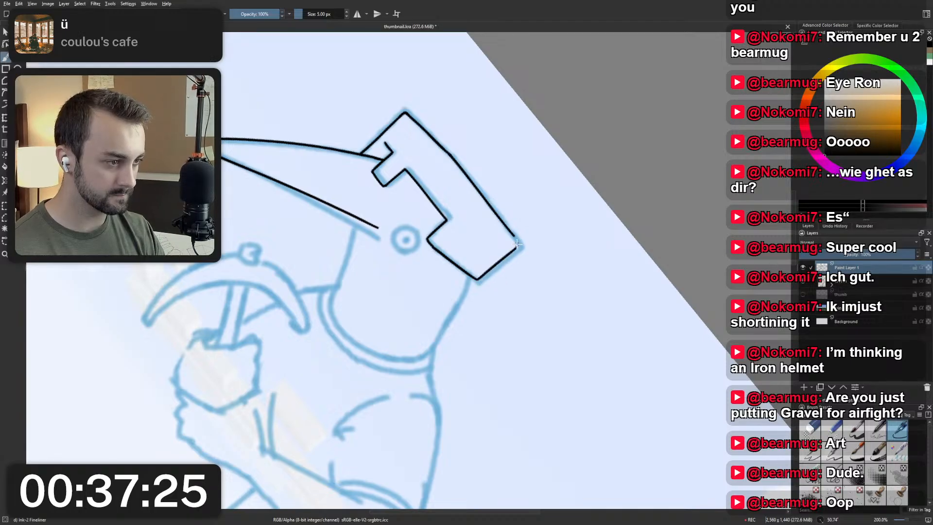
key(ctrl+z)
drag(516, 287, 513, 299)
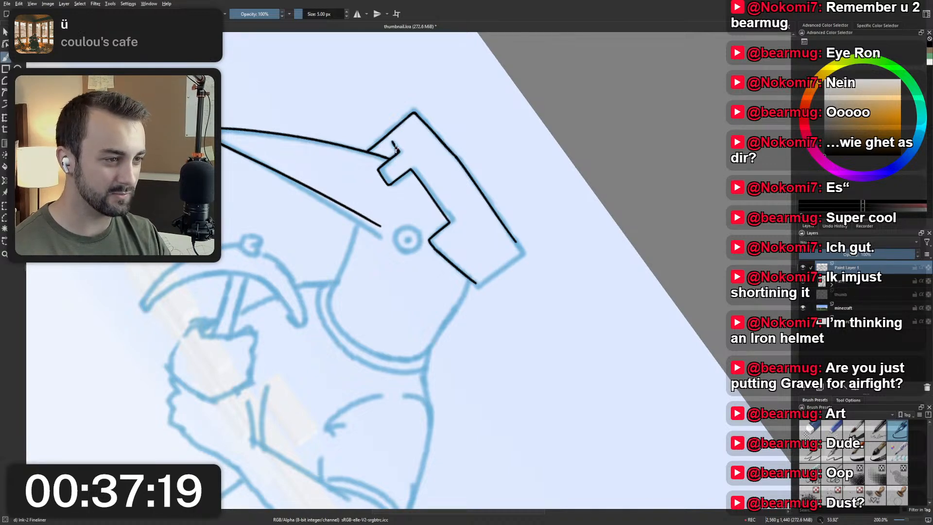
drag(396, 150, 414, 175)
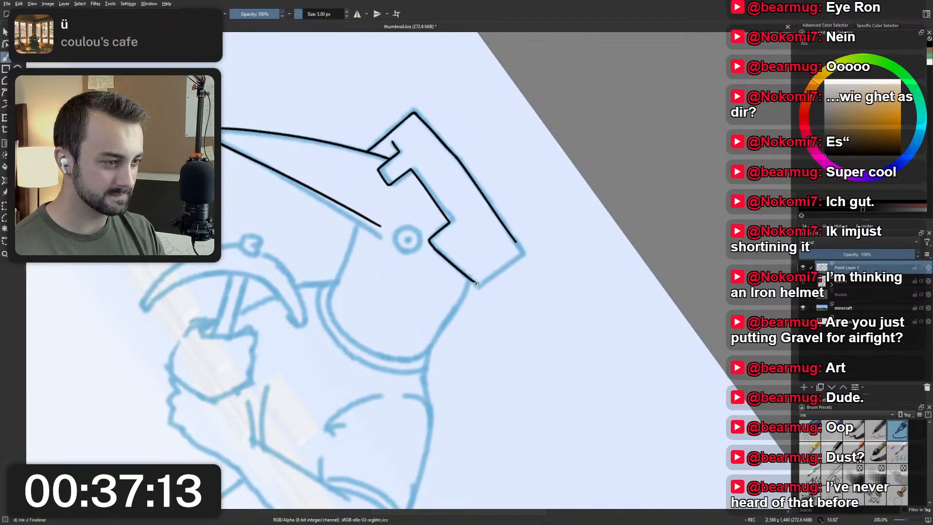
drag(476, 282, 519, 257)
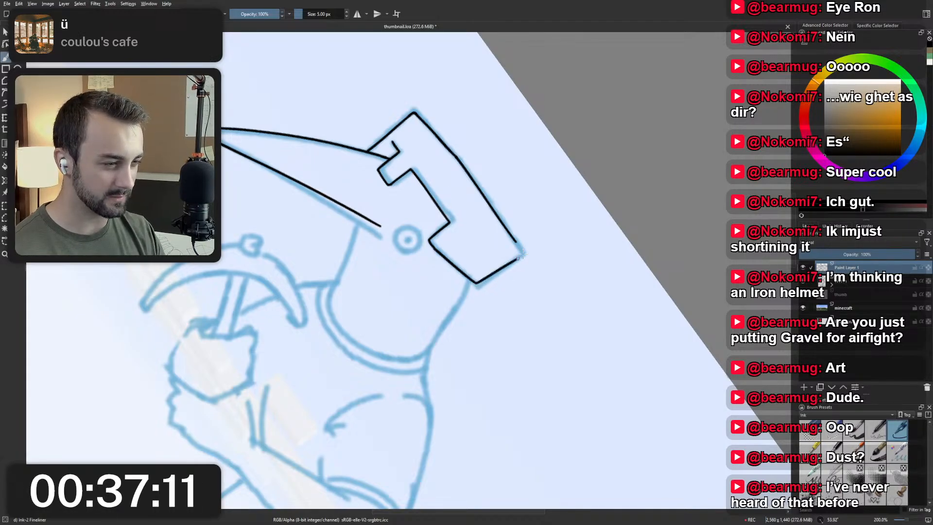
key(ctrl+z)
drag(476, 282, 517, 257)
key(ctrl+z)
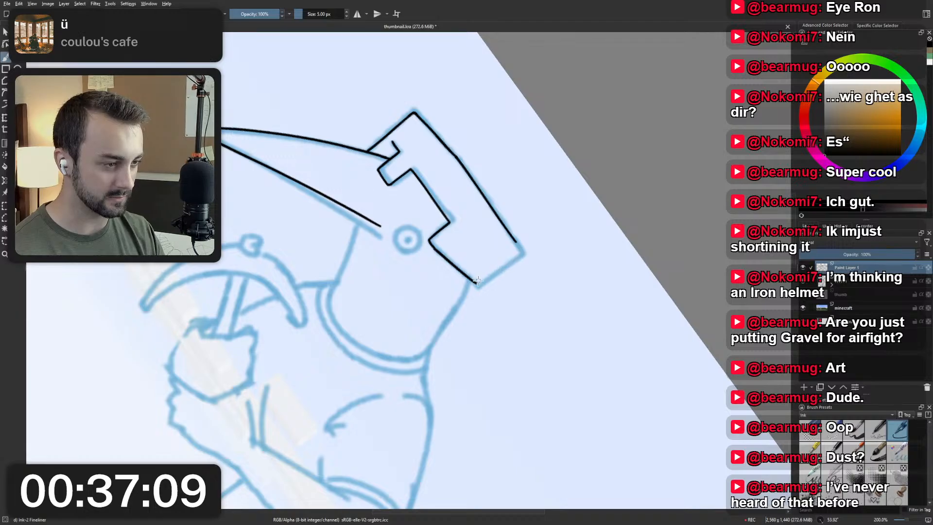
drag(475, 282, 516, 257)
key(ctrl+z)
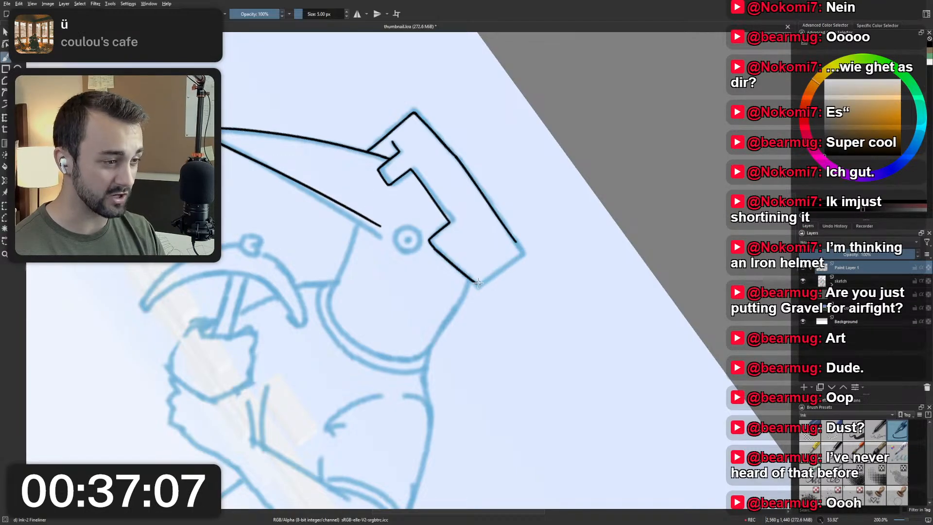
drag(476, 282, 520, 250)
key(ctrl+z)
drag(475, 283, 522, 251)
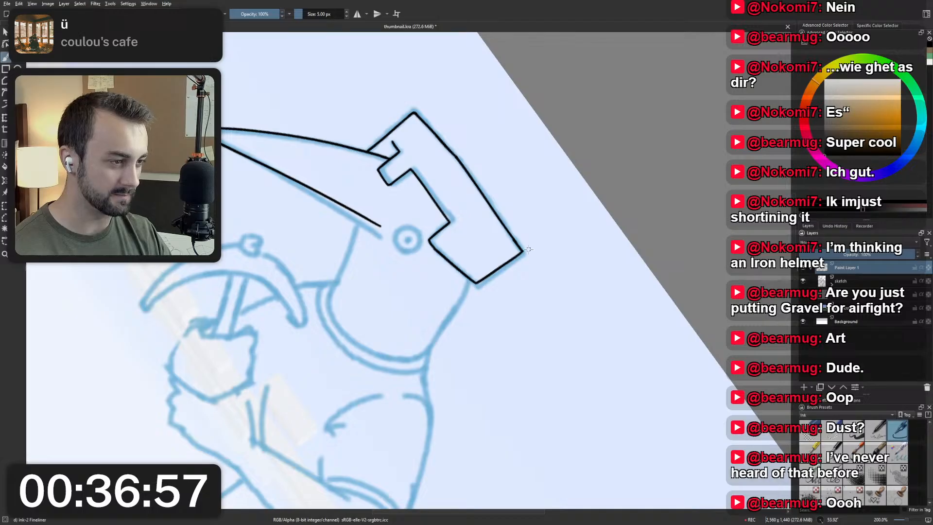
key(5)
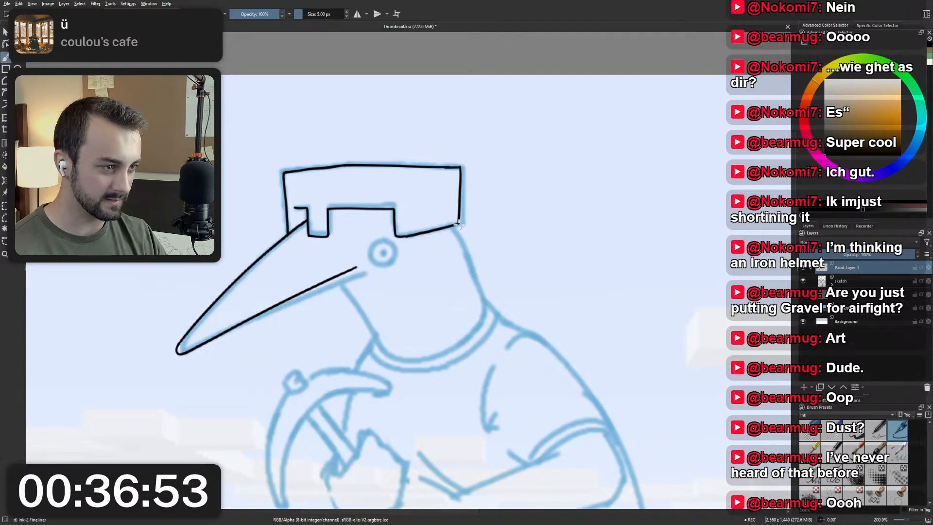
key(ctrl+z)
Ink the helmet's rear side edge as a single straight stroke joining the lower and top rear corners, closing the helmet outline.
mouse_move(460, 261)
mouse_down()
mouse_move(427, 286)
mouse_move(407, 278)
mouse_up()
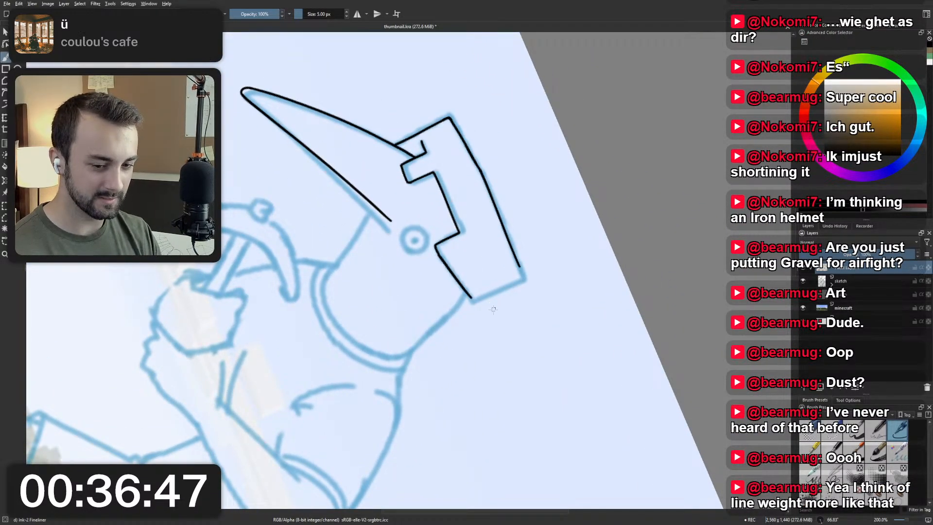
drag(472, 297, 525, 274)
key(ctrl+z)
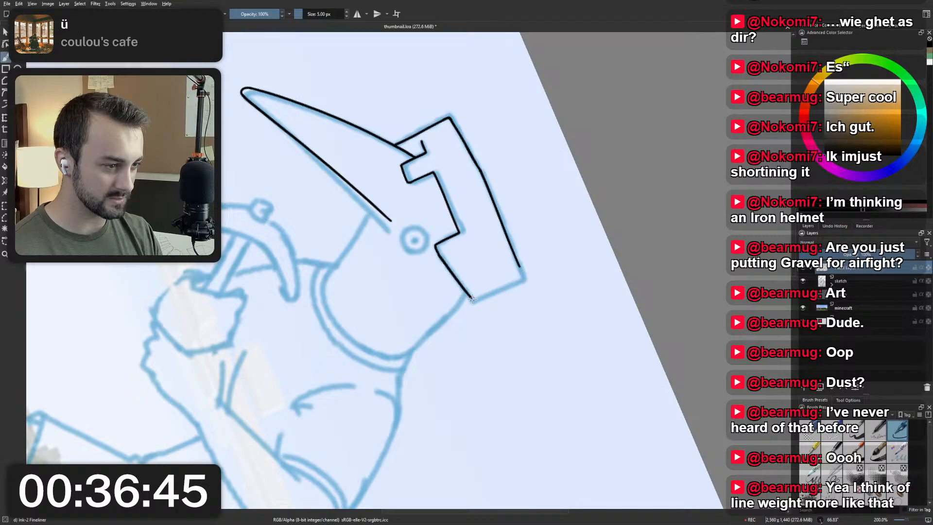
drag(472, 298, 523, 276)
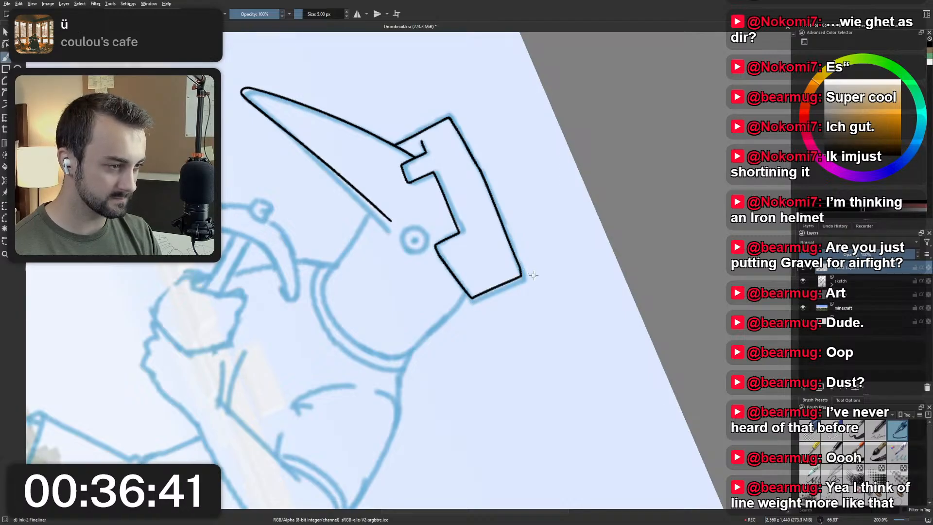
key(5)
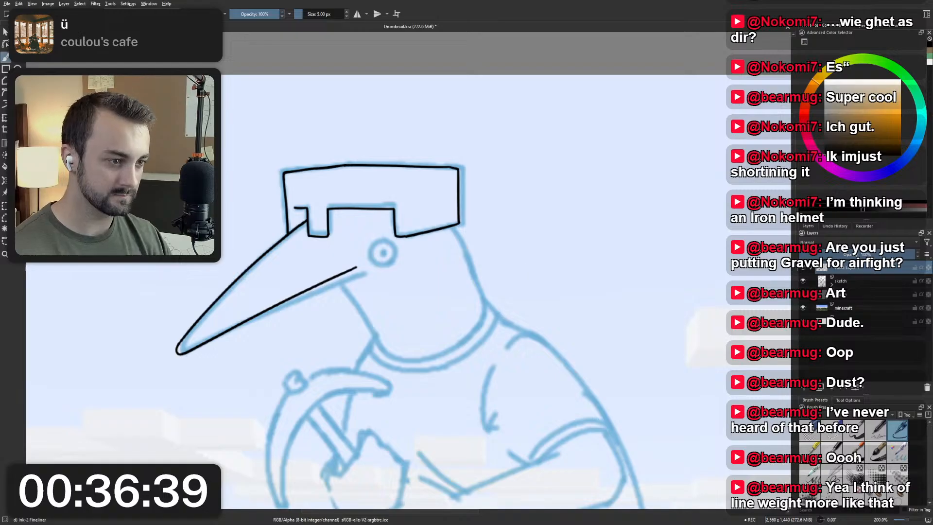
Try to ink the eye as a circle with a small dot for the pupil.
mouse_move(346, 264)
mouse_down()
mouse_move(368, 223)
mouse_move(418, 219)
mouse_move(399, 206)
mouse_move(417, 221)
mouse_move(395, 212)
mouse_move(415, 206)
mouse_move(411, 228)
mouse_move(392, 209)
mouse_move(411, 198)
mouse_move(418, 223)
mouse_up()
key(ctrl+z)
key(ctrl+z)
key(ctrl+z)
click(408, 215)
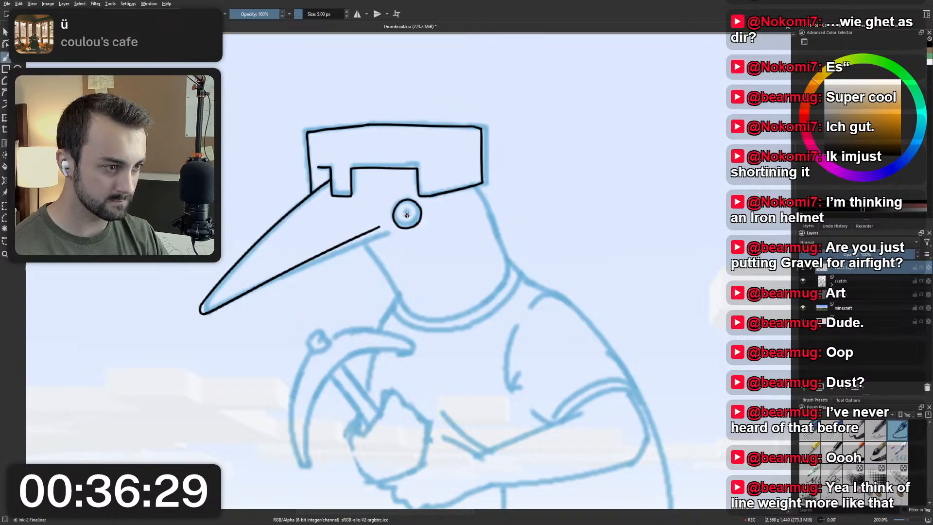
click(406, 217)
key(ctrl+z)
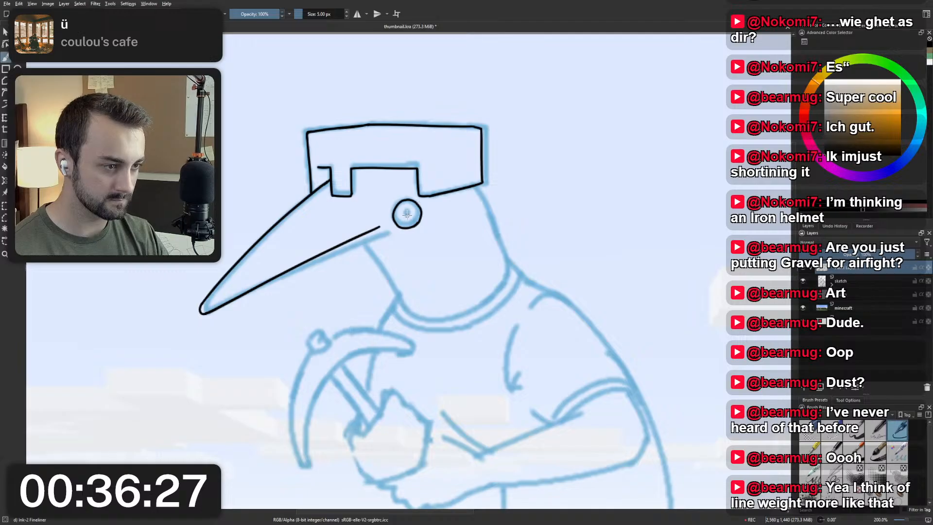
click(407, 214)
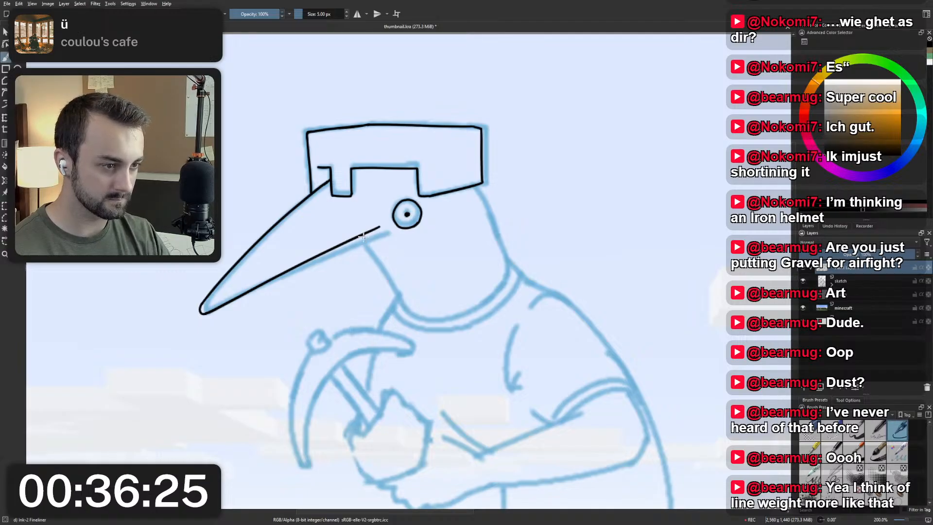
Try to ink the throat line from the beak to the collar and the back of the neck below the helmet.
drag(362, 236, 404, 301)
key(ctrl+z)
drag(363, 236, 404, 302)
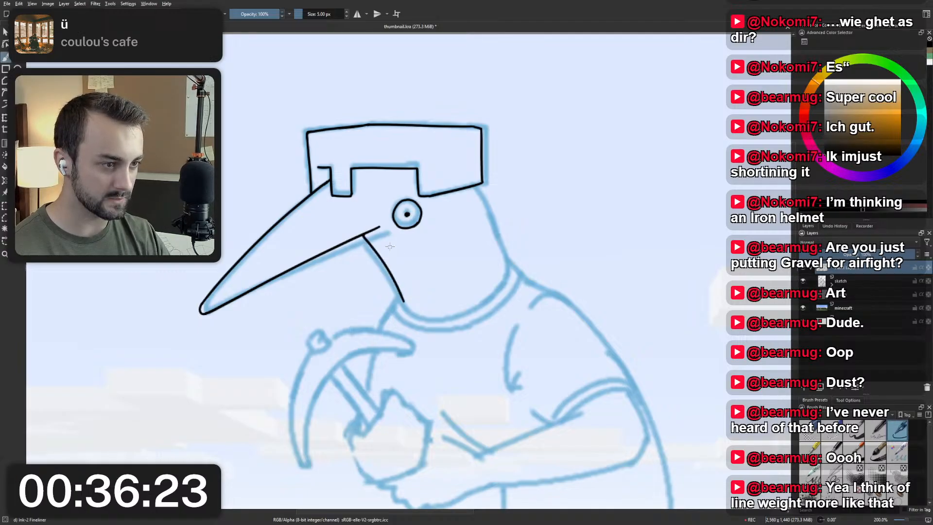
drag(474, 187, 506, 245)
key(ctrl+z)
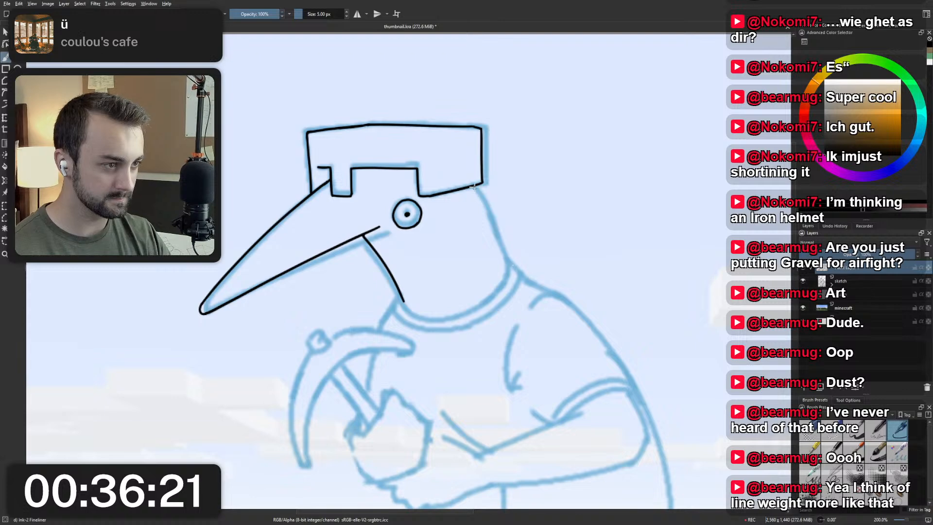
drag(474, 187, 509, 270)
key(ctrl+z)
Undo the inked pupil and eye outline.
key(ctrl+z)
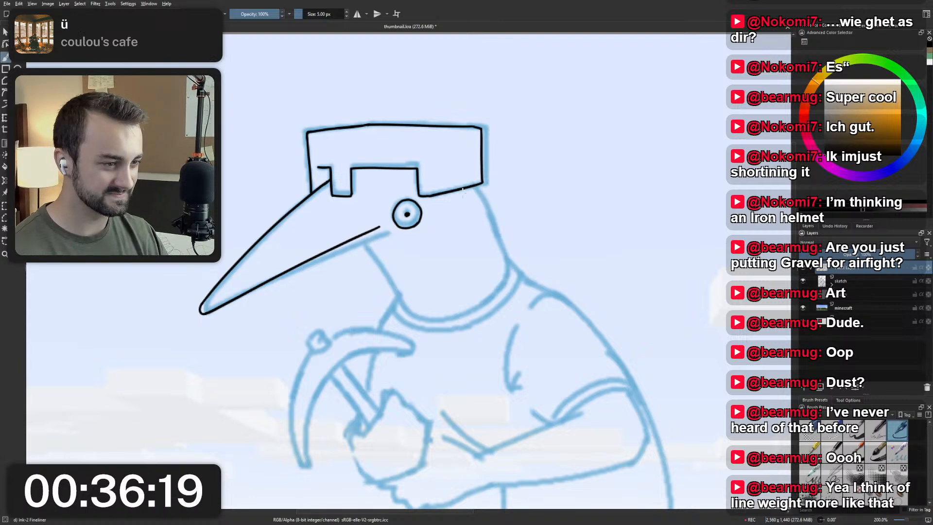
scroll(463, 193, down, 4)
scroll(452, 201, up, 4)
Try to re-ink the eye circle over the sketch and fill in a wider, oval pupil.
key(ctrl+z)
key(ctrl+z)
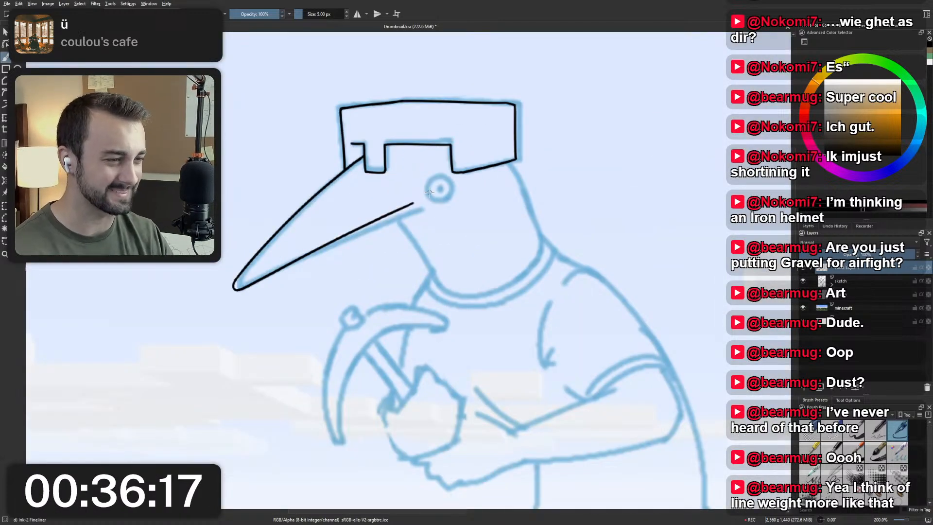
mouse_move(450, 193)
mouse_down()
mouse_move(428, 185)
mouse_move(443, 178)
mouse_move(428, 191)
mouse_move(438, 177)
mouse_move(452, 189)
mouse_move(444, 203)
mouse_move(427, 193)
mouse_move(433, 180)
mouse_move(446, 201)
mouse_move(427, 190)
mouse_move(451, 186)
mouse_up()
key(ctrl+z)
key(ctrl+z)
key(ctrl+z)
key(ctrl+z)
click(440, 190)
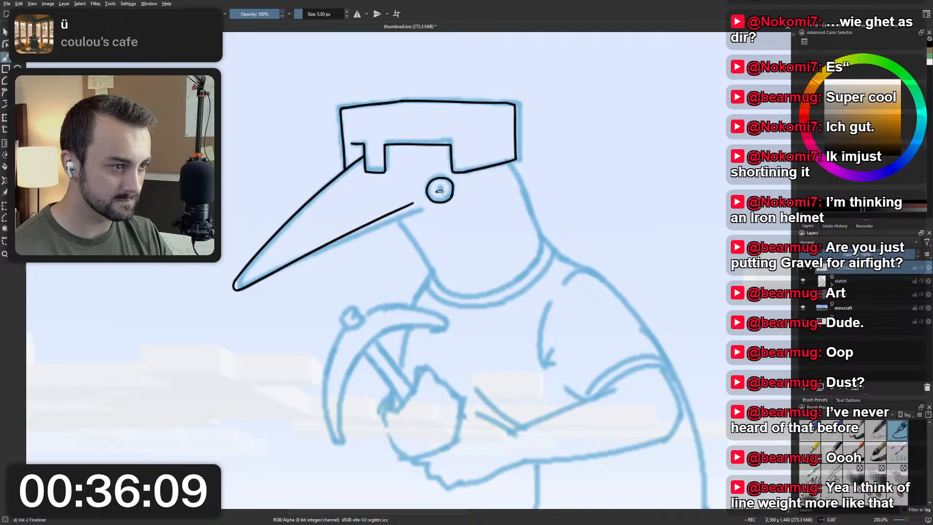
click(440, 191)
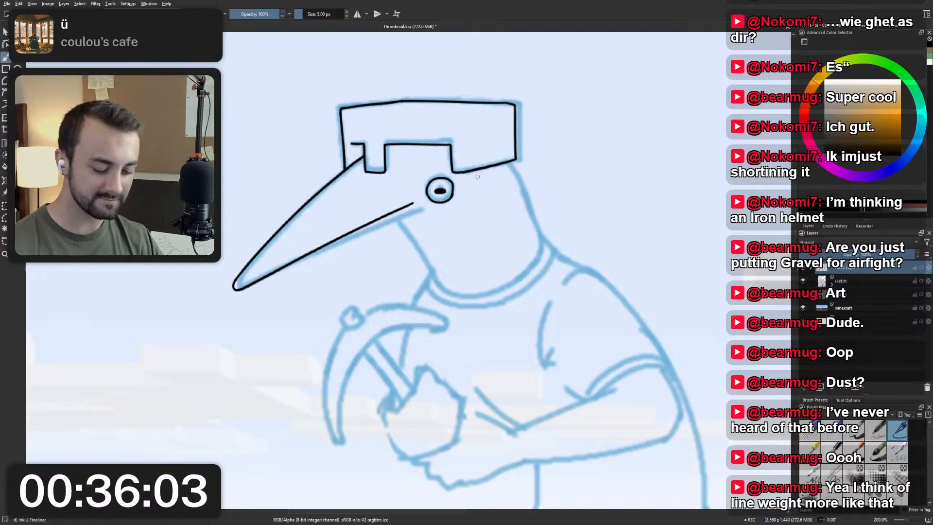
click(440, 190)
key(ctrl+z)
key(ctrl+z)
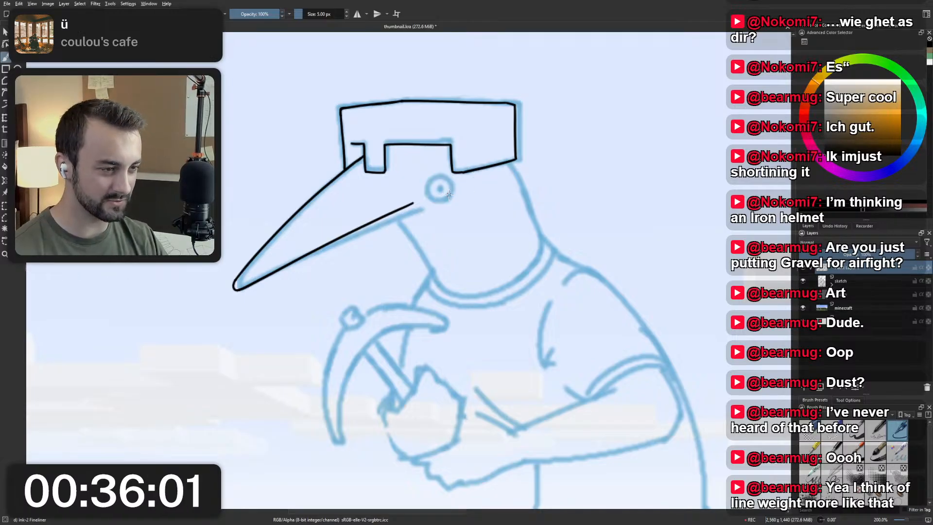
Ink the eye's outer circle behind the beak, redoing the stroke until it is evenly round.
drag(446, 179, 447, 191)
key(ctrl+z)
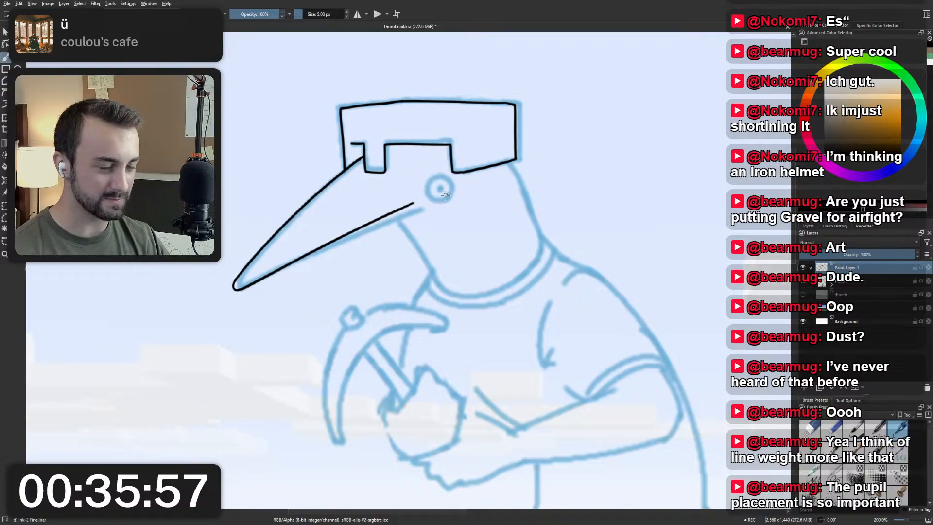
mouse_move(429, 180)
mouse_down()
mouse_move(453, 194)
mouse_move(431, 198)
mouse_move(447, 176)
mouse_move(454, 195)
mouse_move(450, 181)
mouse_move(429, 197)
mouse_move(455, 186)
mouse_up()
key(ctrl+z)
key(ctrl+z)
key(ctrl+z)
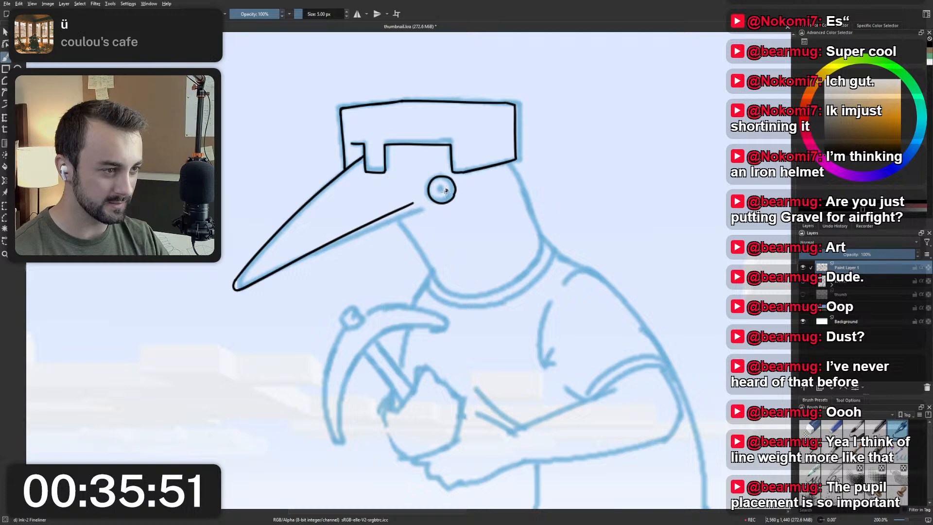
Ink the pupil as a small solid round dot in the middle of the eye circle.
click(444, 190)
click(442, 190)
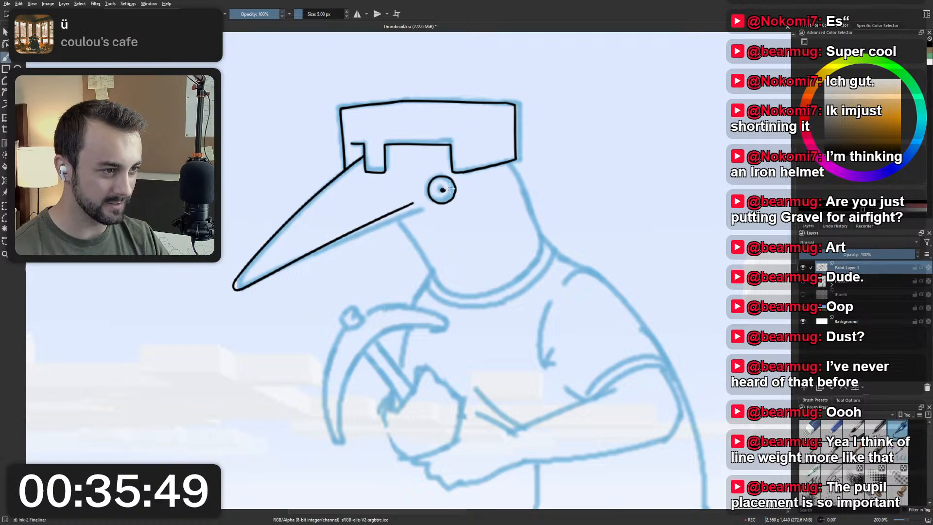
click(444, 191)
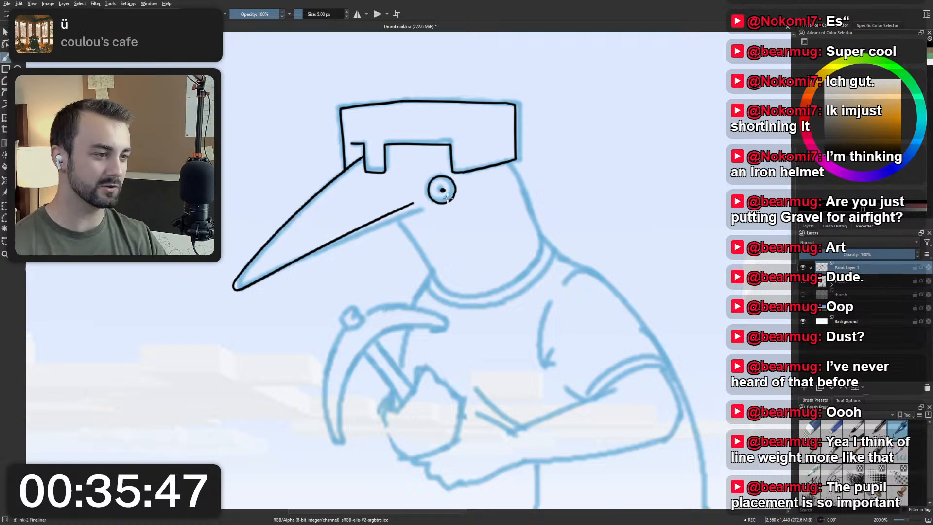
click(443, 190)
click(442, 190)
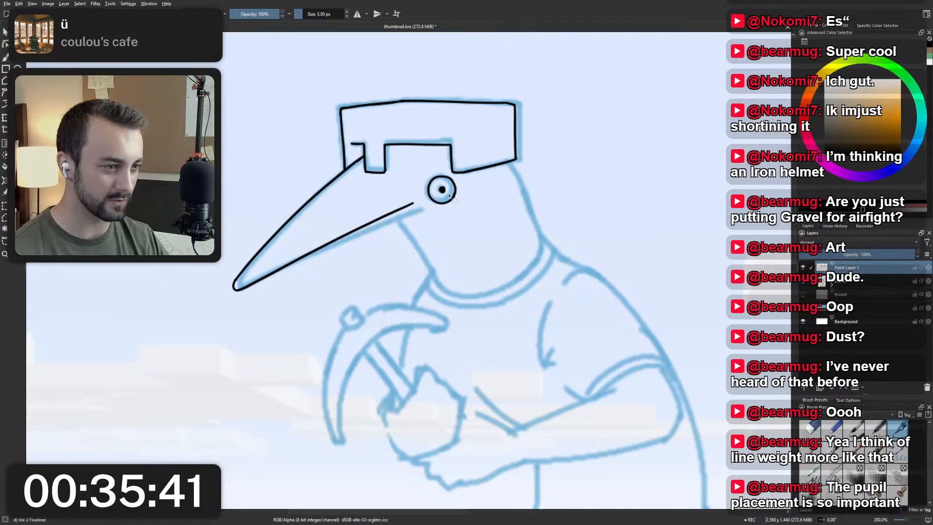
Select the pupil and transform it to shift it slightly towards the beak, centring it in the eye circle.
key(ctrl+t)
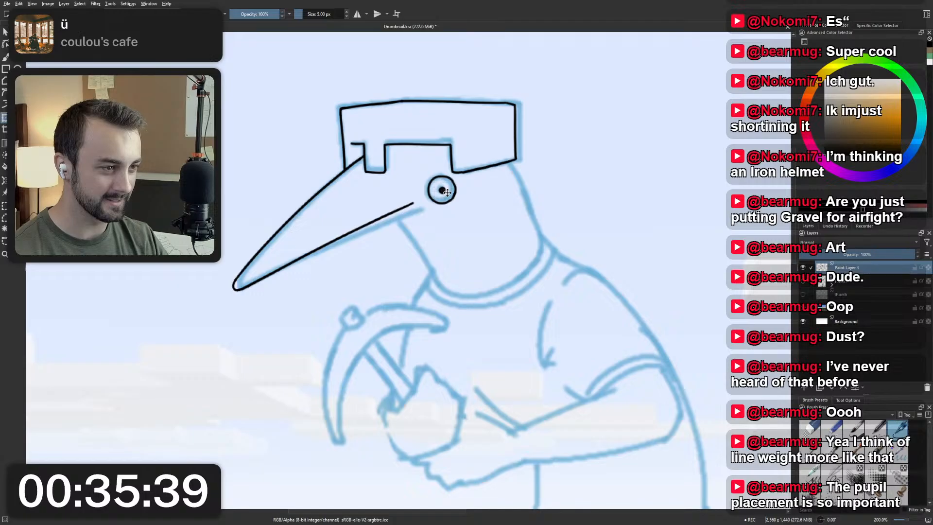
key(b)
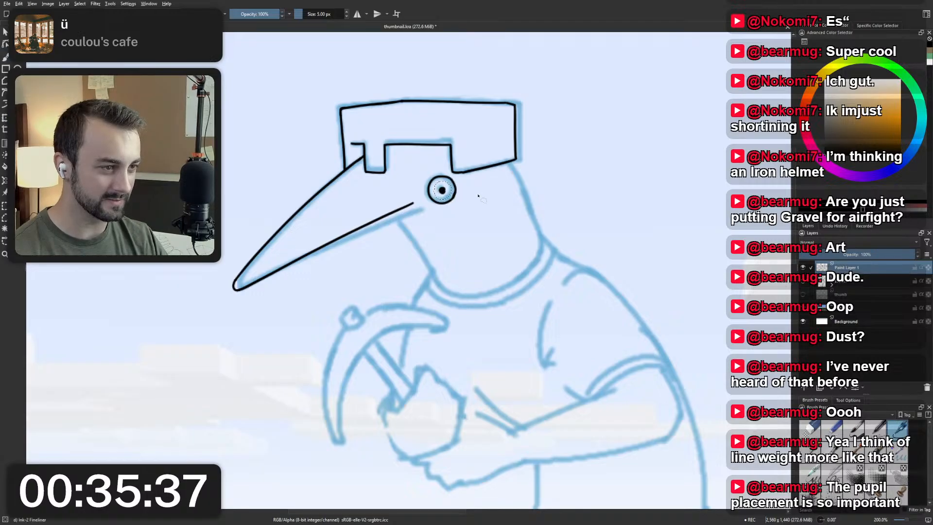
scroll(483, 187, down, 4)
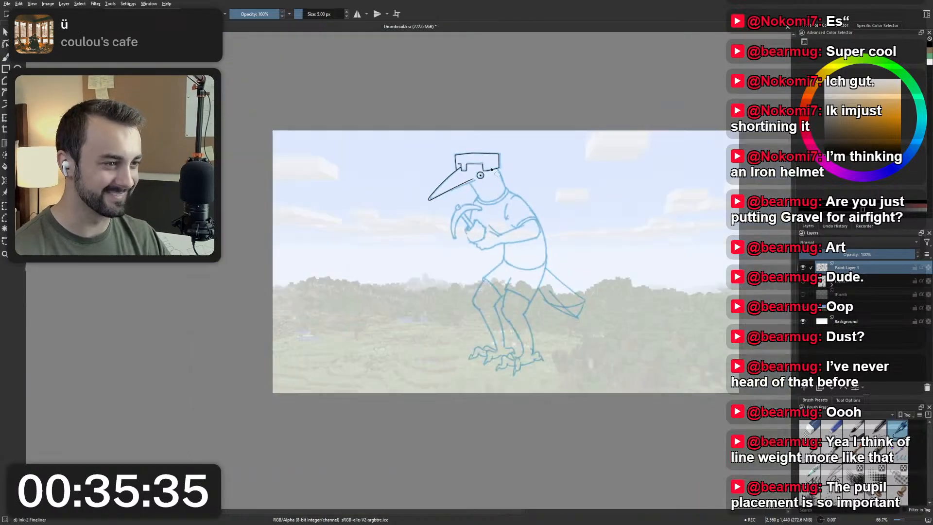
scroll(505, 183, up, 7)
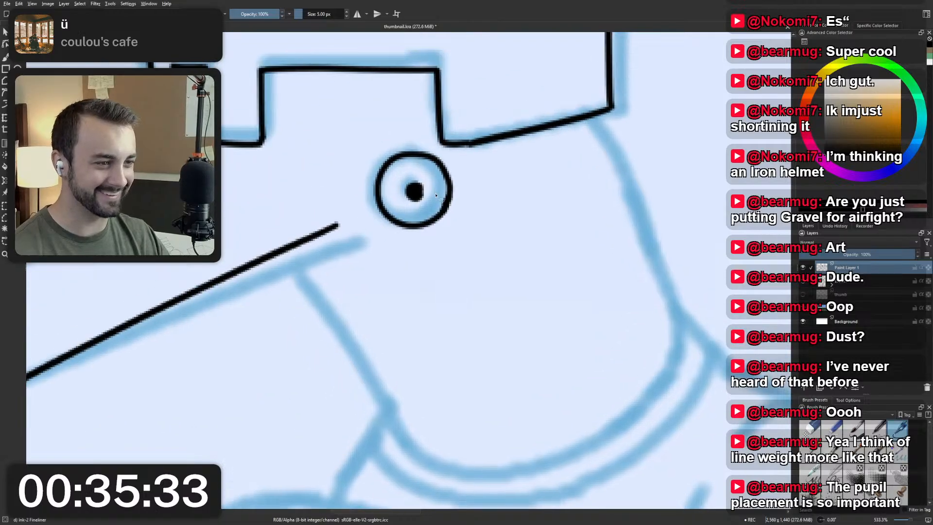
key(ctrl+t)
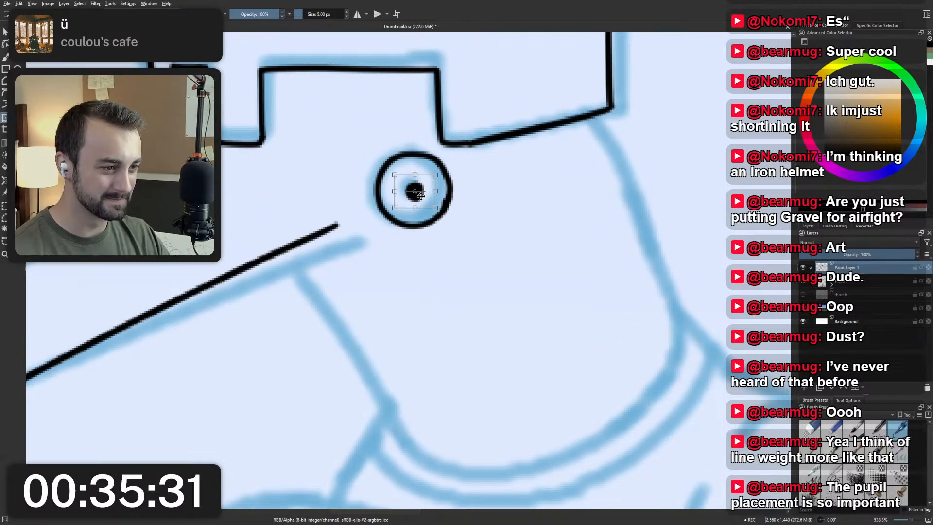
key(Return)
key(b)
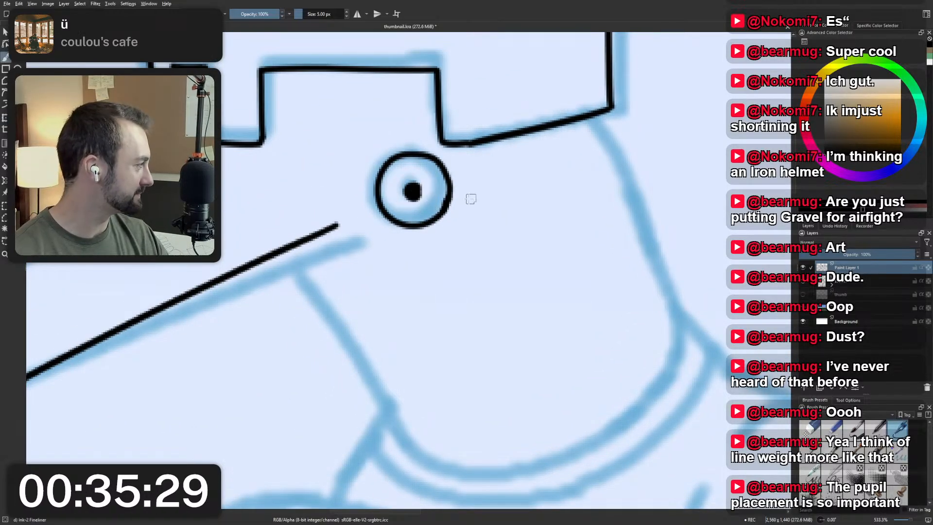
scroll(427, 184, down, 3)
drag(433, 184, 459, 180)
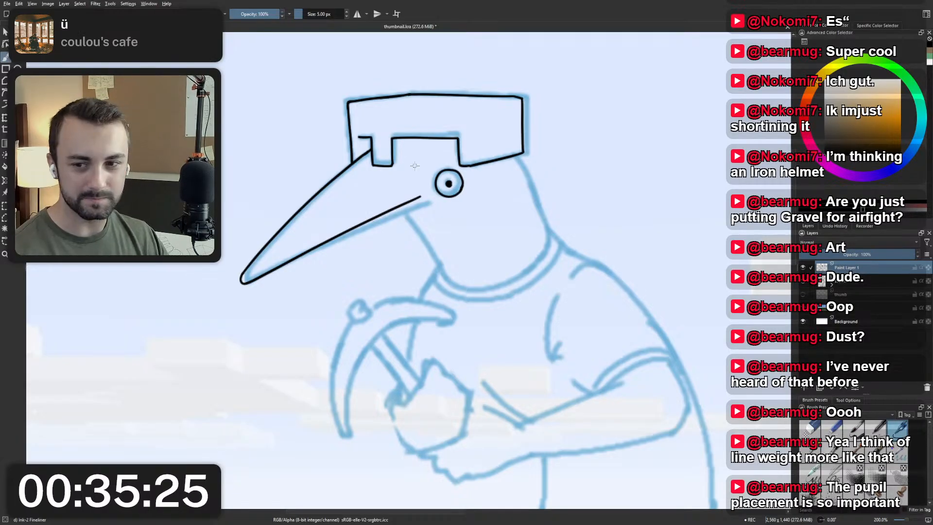
drag(609, 188, 541, 212)
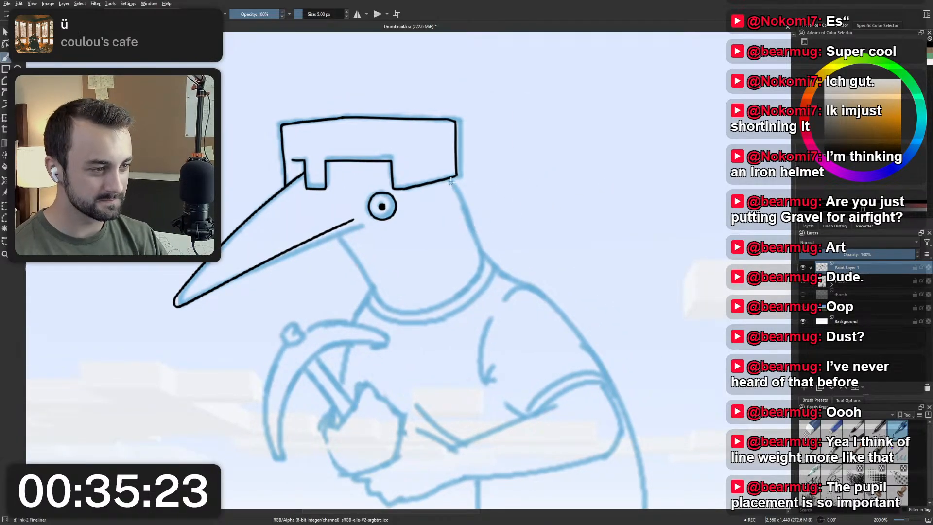
Ink the back of the neck down from the helmet's rear corner and the throat line down from under the beak.
drag(451, 180, 484, 263)
key(ctrl+z)
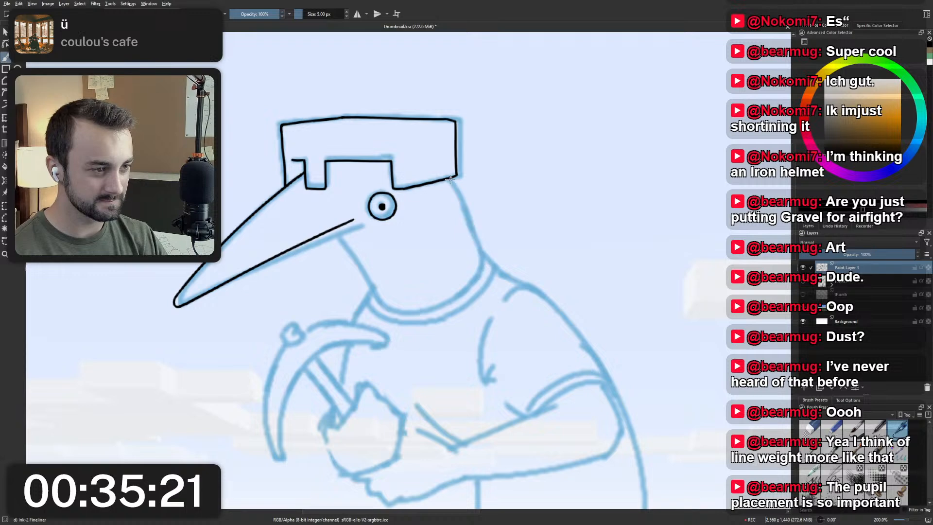
drag(451, 180, 484, 259)
drag(335, 228, 370, 299)
key(ctrl+z)
mouse_move(342, 240)
mouse_down()
mouse_move(369, 292)
mouse_move(418, 315)
mouse_up()
key(ctrl+z)
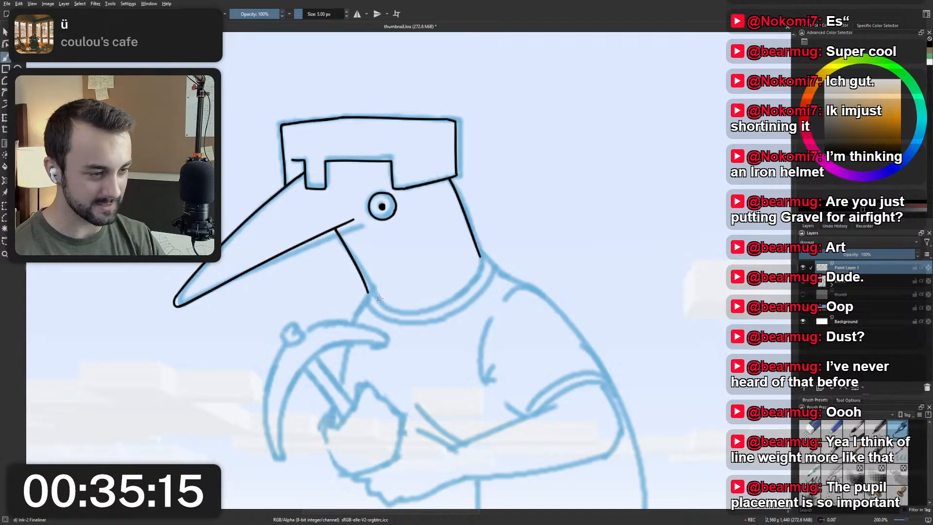
Try to ink the rounded base of the neck in two short curves, one from the throat and one from the nape.
drag(367, 292, 422, 311)
key(ctrl+z)
drag(368, 292, 420, 311)
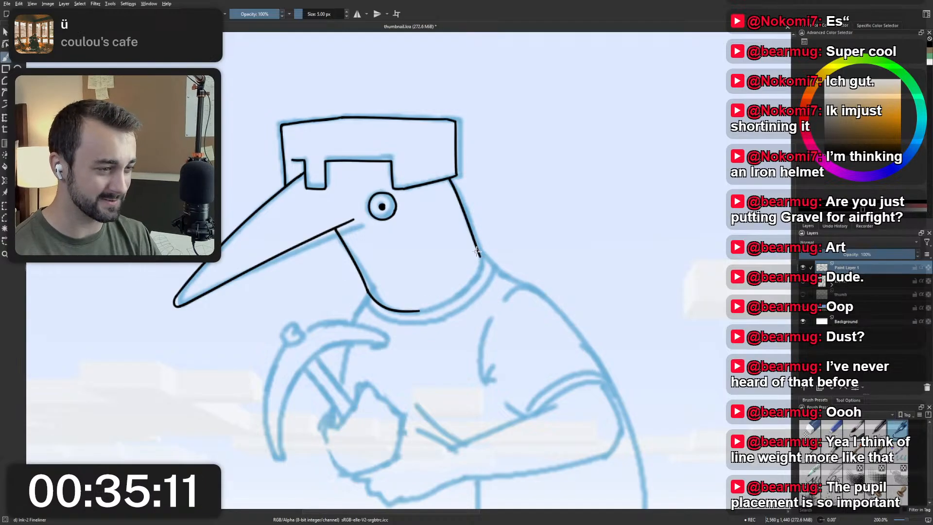
key(ctrl+z)
mouse_move(479, 252)
mouse_down()
mouse_move(447, 308)
mouse_move(464, 297)
mouse_up()
key(ctrl+z)
drag(480, 253, 457, 301)
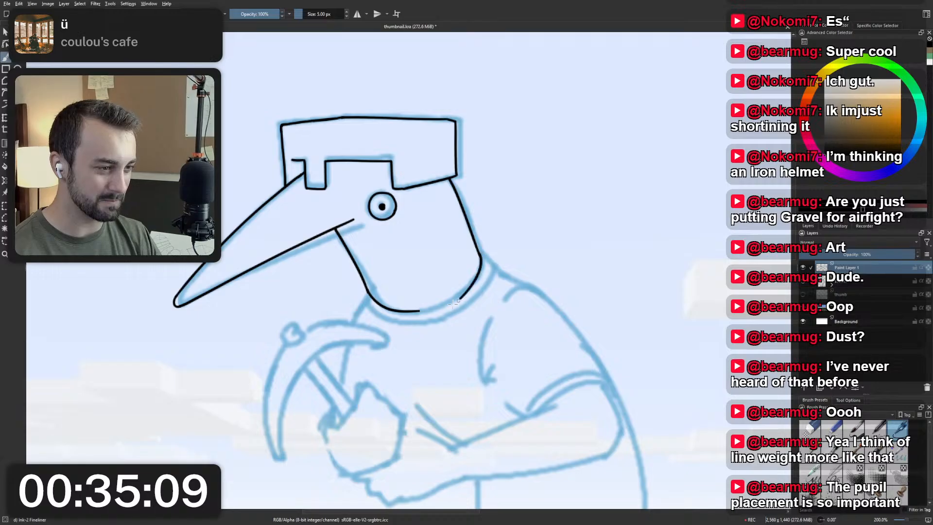
key(ctrl+z)
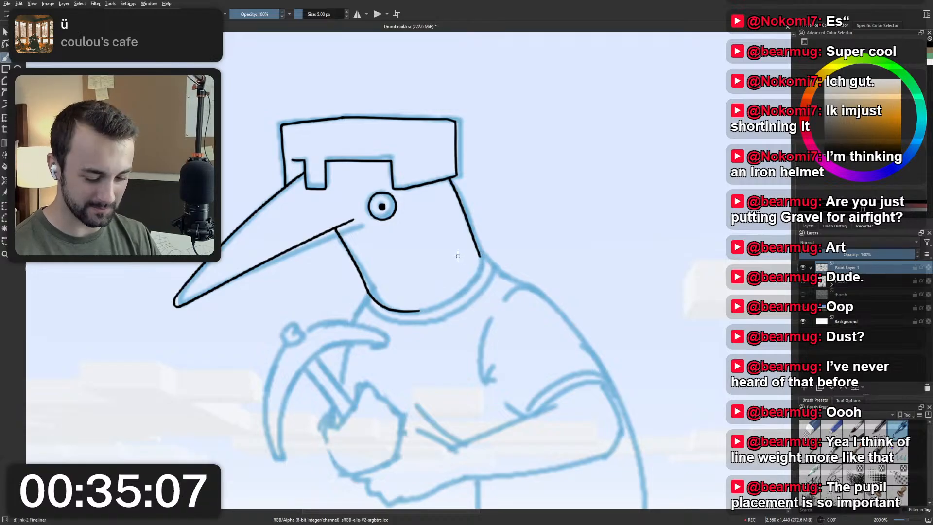
mouse_move(378, 247)
mouse_down()
mouse_move(423, 279)
mouse_move(467, 256)
mouse_move(411, 272)
mouse_up()
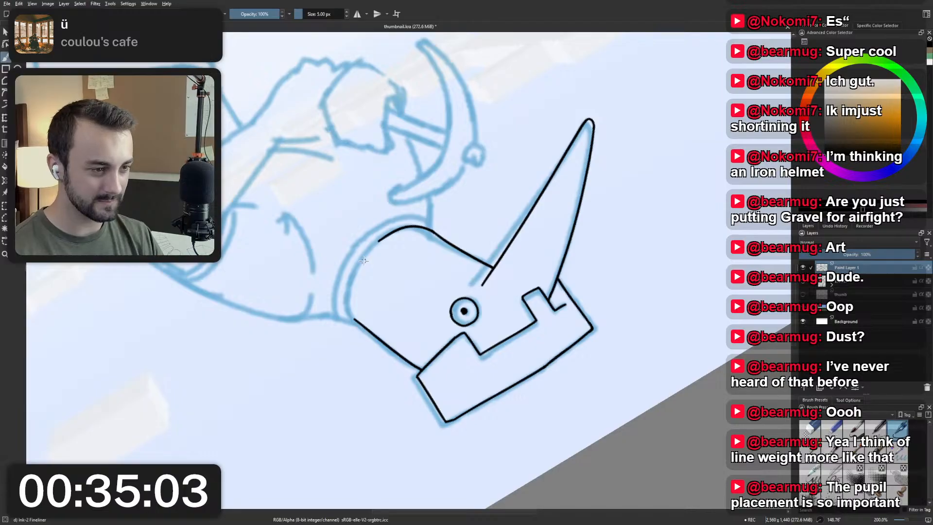
key(ctrl+z)
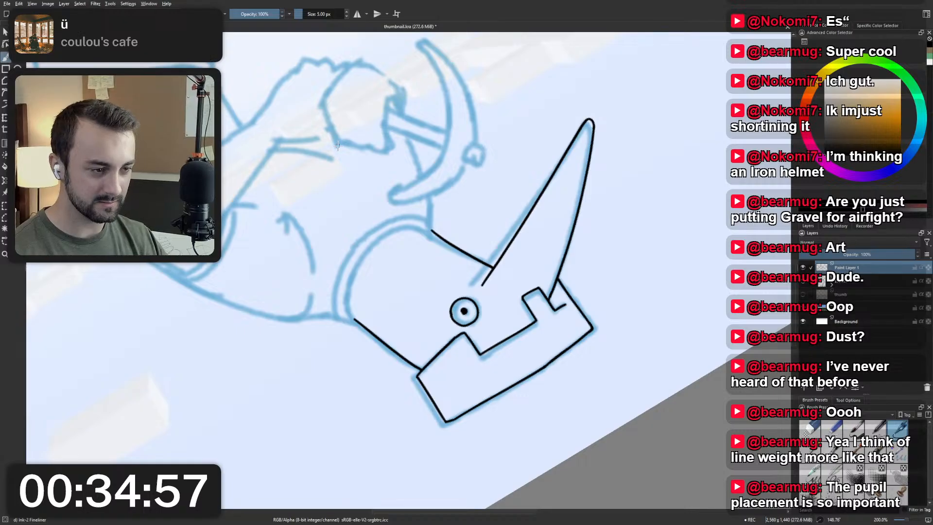
Ink the front part of the neck's rounded base as a curve continuing from the throat line, redoing the stroke once.
scroll(338, 144, up, 1)
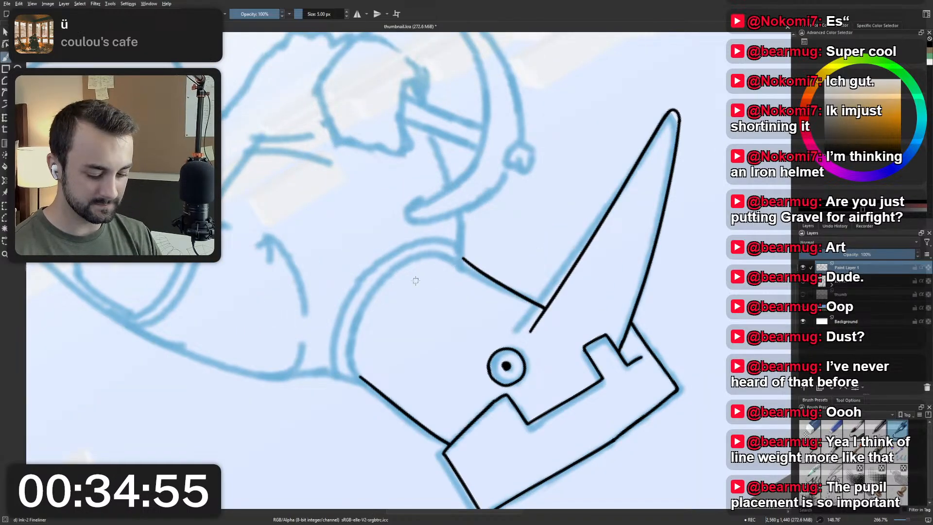
mouse_move(396, 285)
mouse_down()
mouse_move(382, 306)
mouse_move(422, 289)
mouse_up()
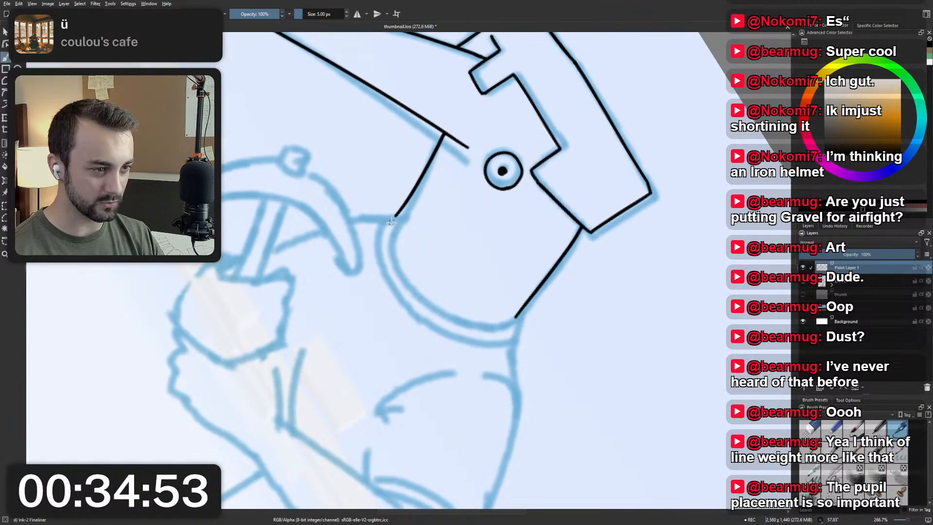
drag(395, 216, 441, 316)
key(ctrl+z)
drag(395, 215, 448, 317)
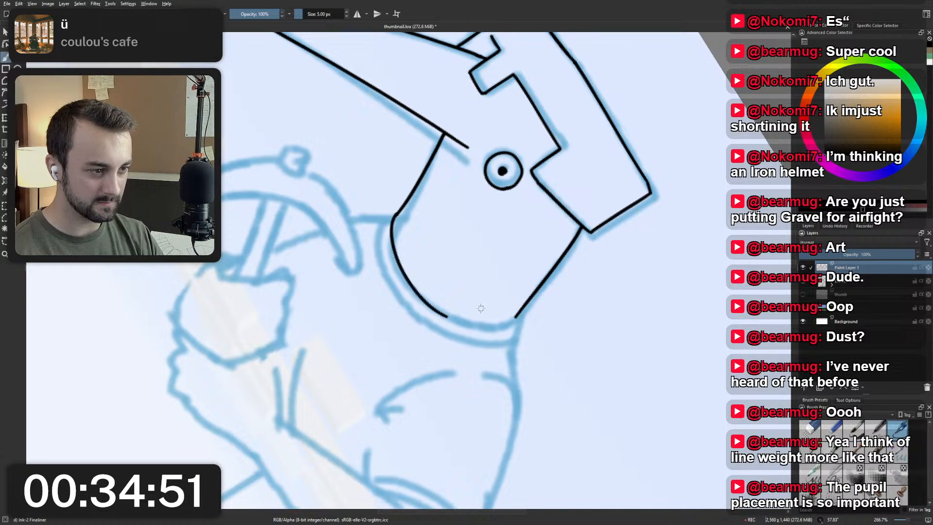
Close the neck's rounded base with a curve from the back of the neck to the front curve, redoing it once.
key(5)
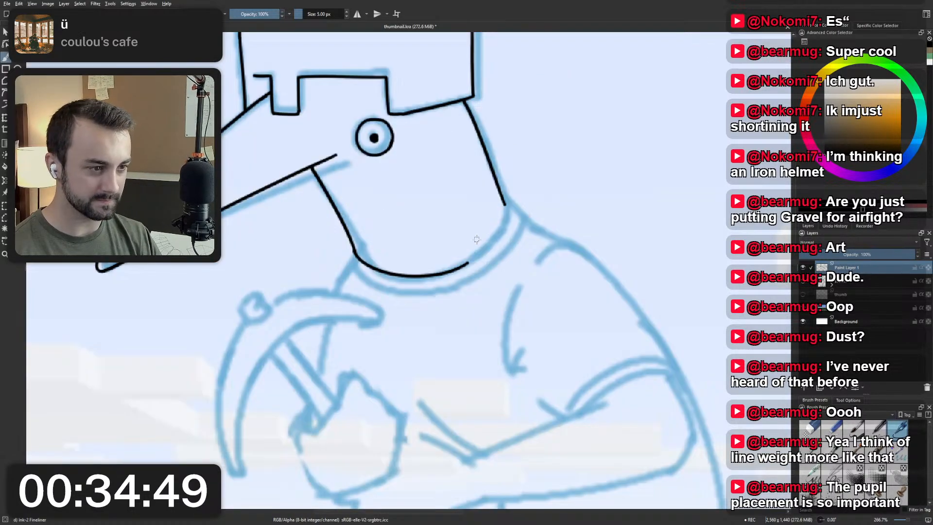
mouse_move(440, 239)
mouse_down()
mouse_move(374, 245)
mouse_move(419, 271)
mouse_move(402, 271)
mouse_move(356, 174)
mouse_up()
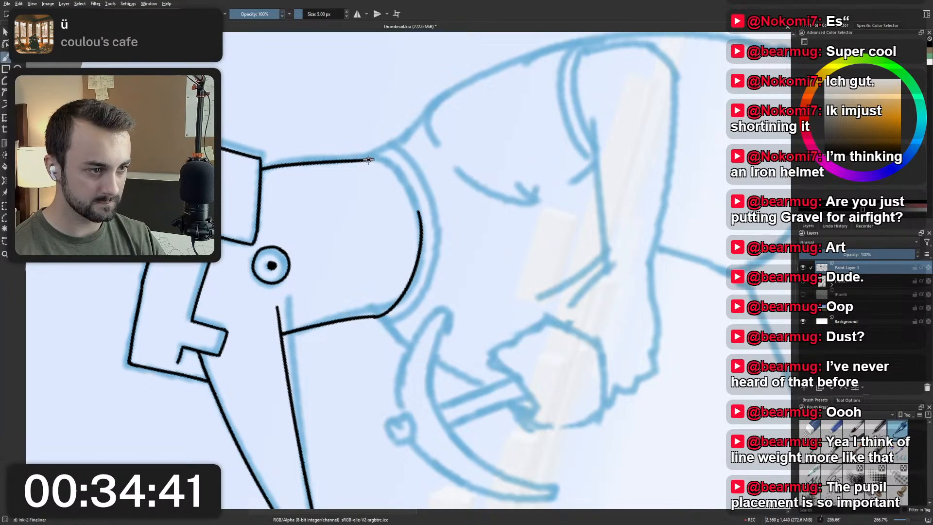
drag(371, 159, 420, 248)
key(ctrl+z)
drag(371, 159, 421, 237)
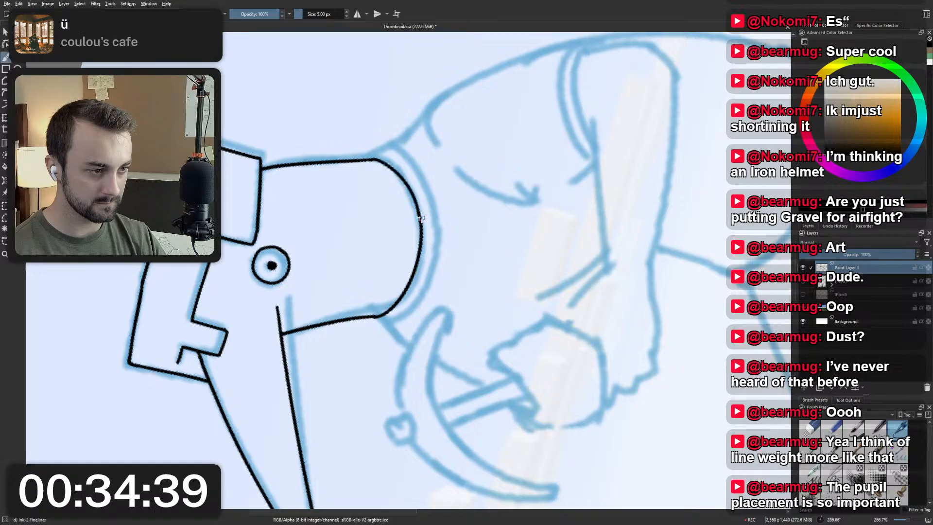
key(6)
key(6)
key(5)
Examine the inked head, helmet and neck against the rest of the bird's body sketch.
scroll(413, 193, down, 2)
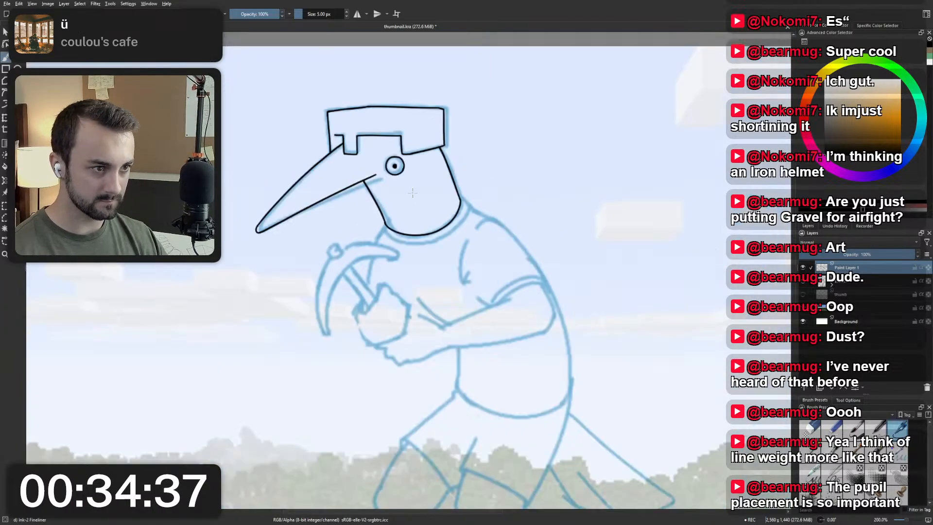
scroll(413, 193, down, 3)
drag(414, 193, 401, 165)
scroll(401, 167, up, 4)
scroll(408, 205, down, 2)
mouse_move(456, 357)
mouse_down()
mouse_move(444, 241)
mouse_move(445, 261)
mouse_up()
drag(443, 199, 434, 276)
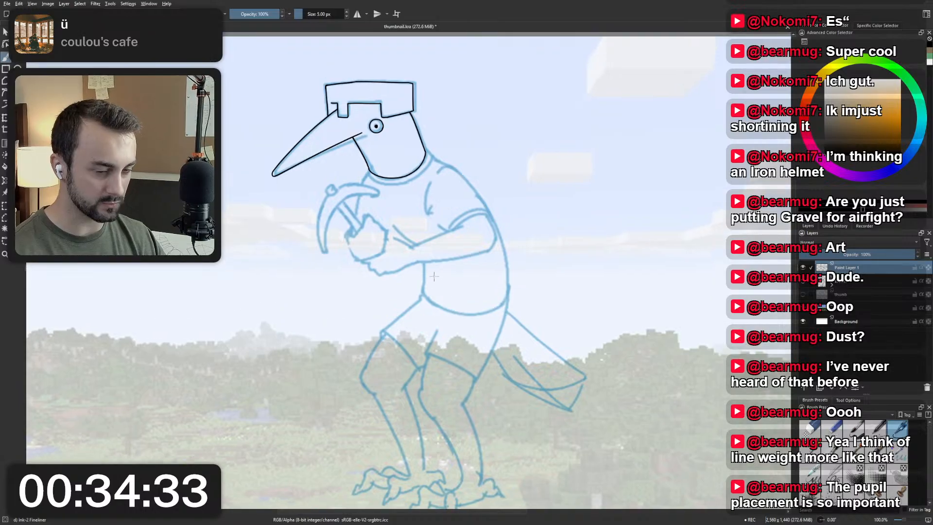
scroll(381, 197, up, 2)
drag(381, 197, 392, 283)
scroll(393, 282, down, 1)
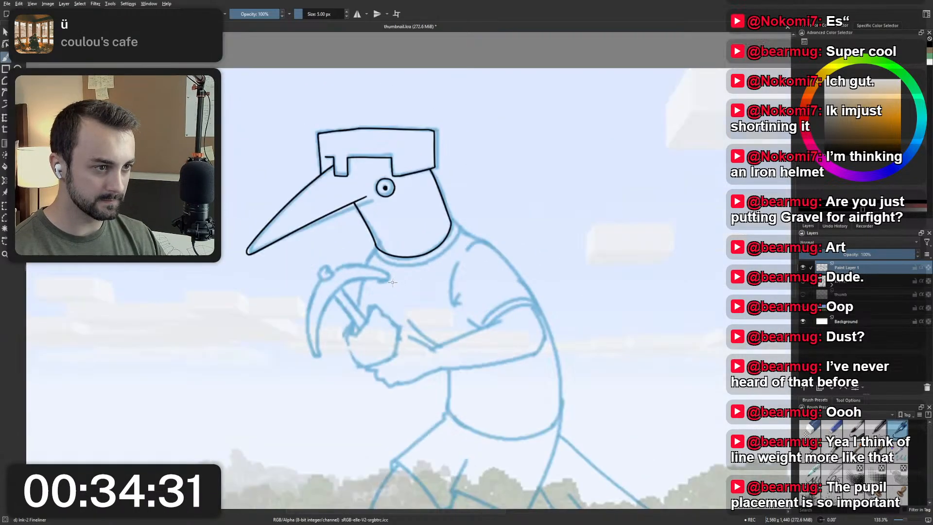
scroll(393, 282, down, 3)
scroll(377, 247, up, 2)
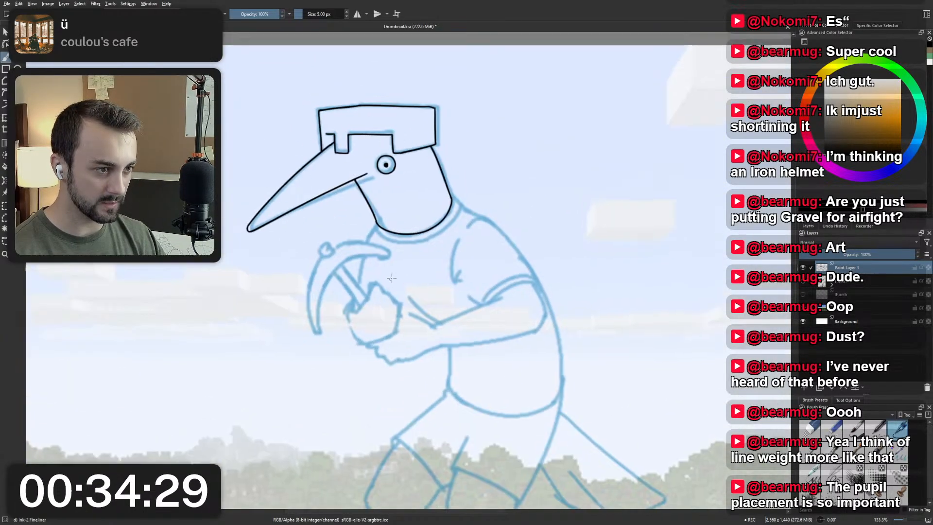
scroll(360, 265, down, 2)
Ink the short collar ends at the front and back of the neck base, redoing the front one.
scroll(391, 247, up, 2)
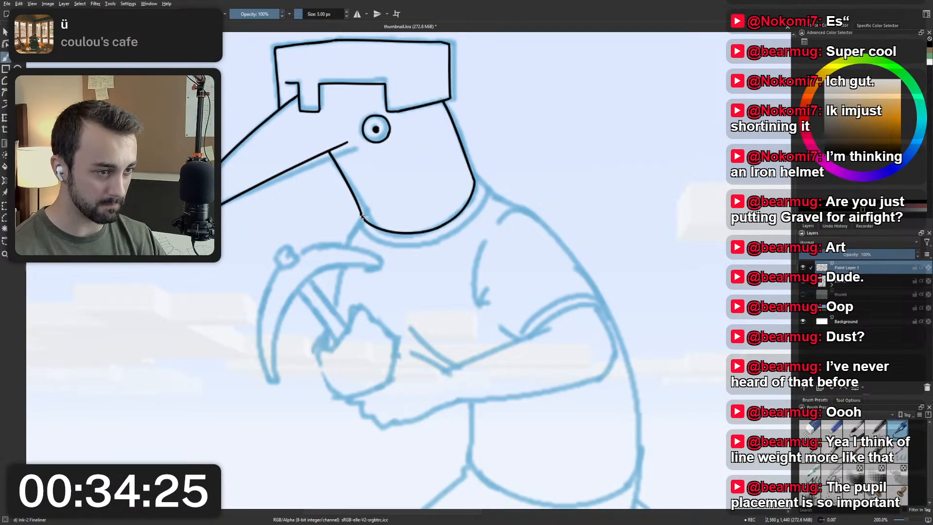
drag(360, 217, 366, 233)
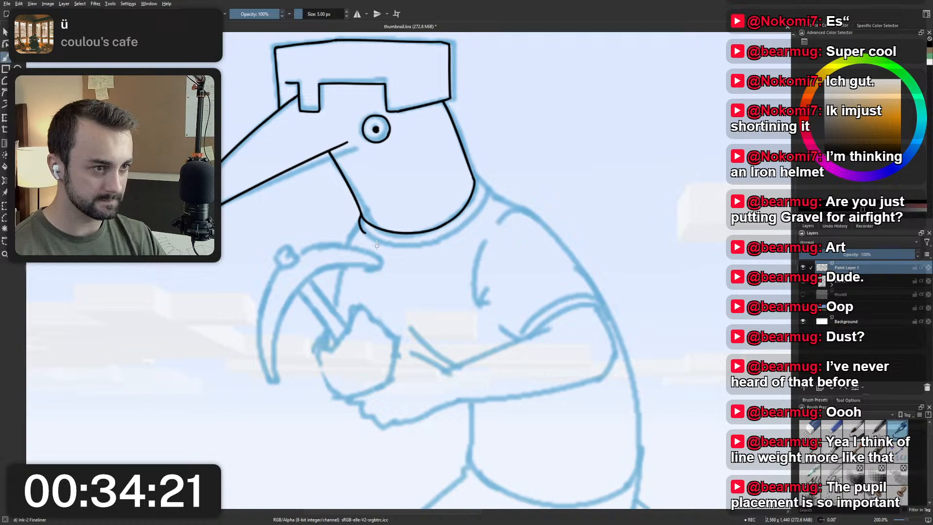
key(ctrl+z)
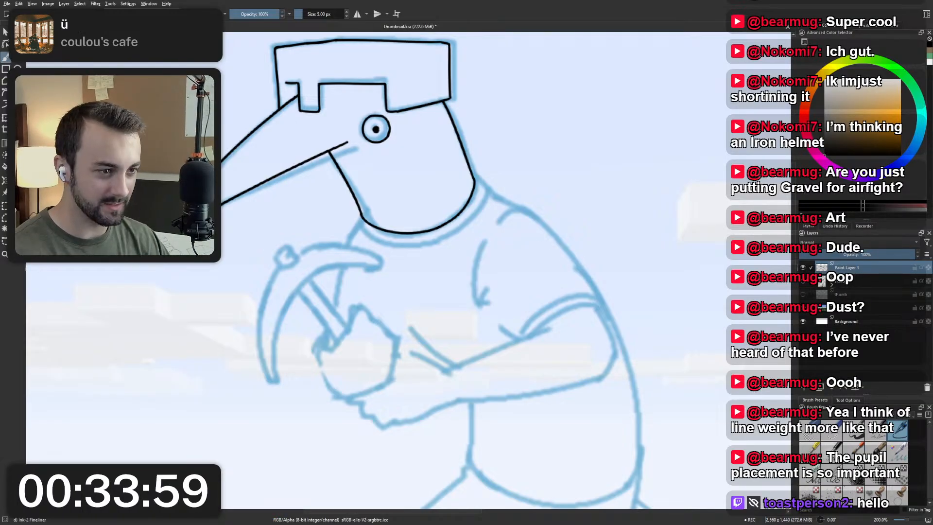
drag(412, 225, 428, 239)
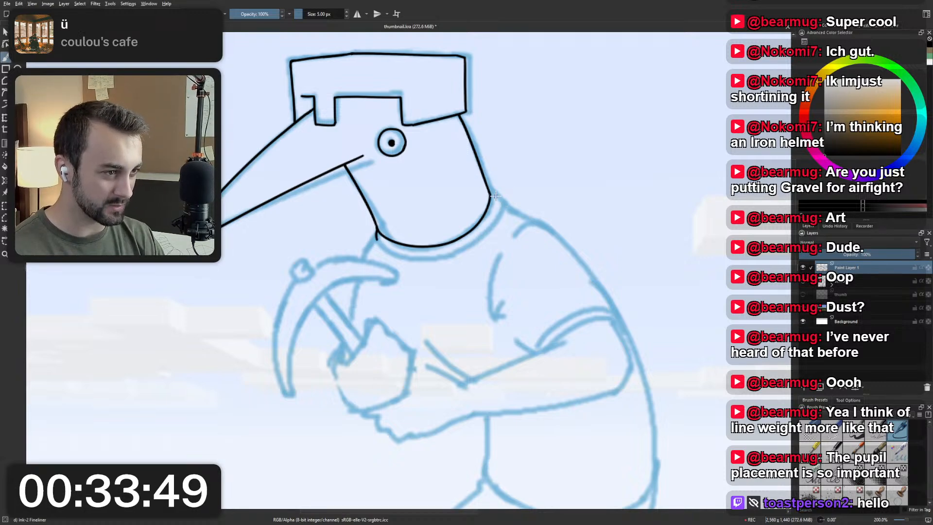
drag(491, 195, 498, 200)
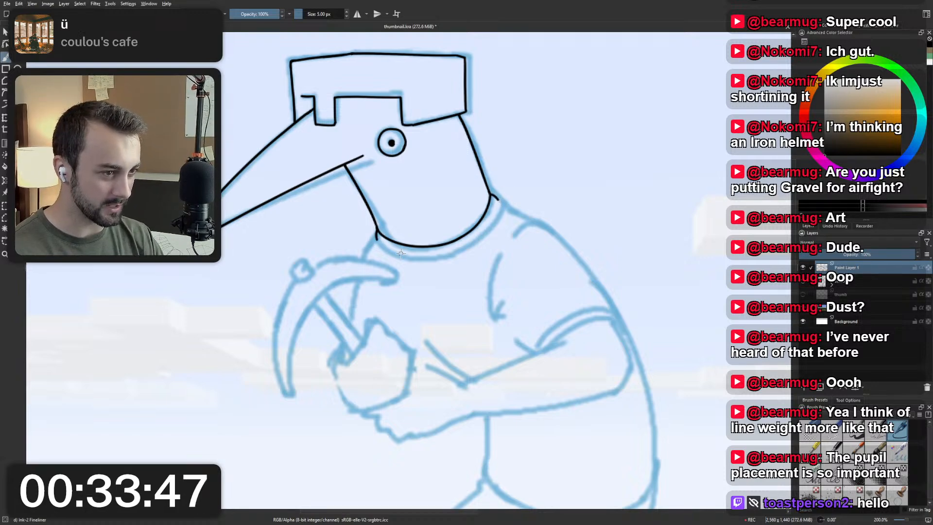
Try to ink the front part of the shirt collar's outer curve just below the neck base.
drag(377, 238, 436, 257)
key(ctrl+z)
drag(377, 237, 433, 257)
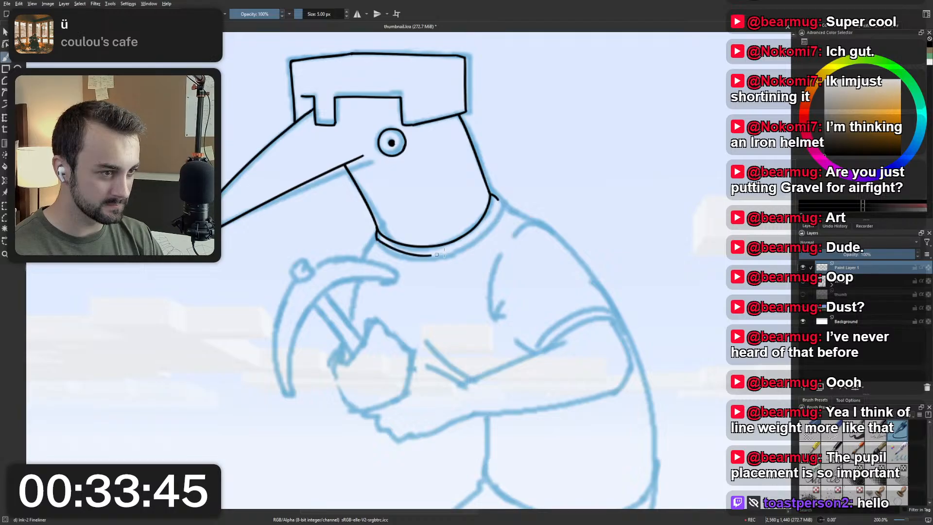
key(ctrl+z)
drag(377, 236, 430, 255)
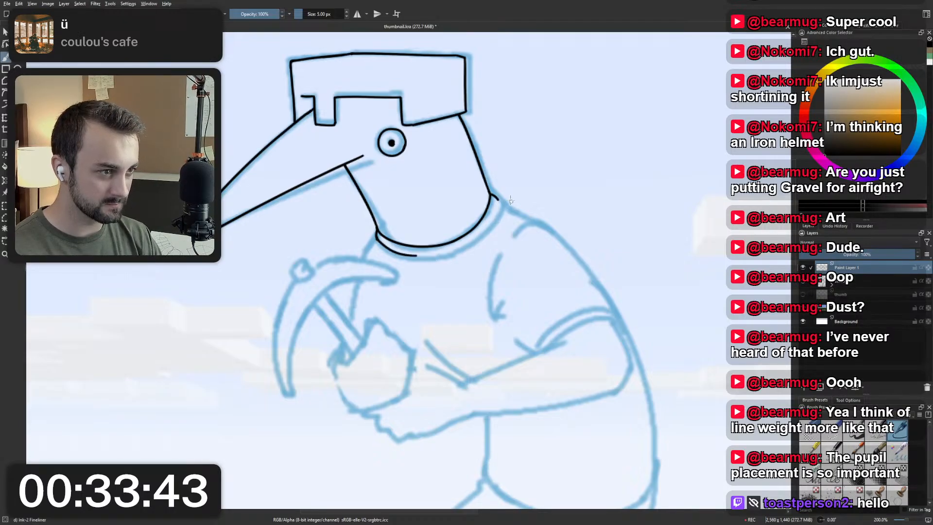
mouse_move(432, 203)
mouse_down()
mouse_move(316, 293)
mouse_move(408, 334)
mouse_move(419, 326)
mouse_move(412, 258)
mouse_up()
scroll(402, 307, up, 1)
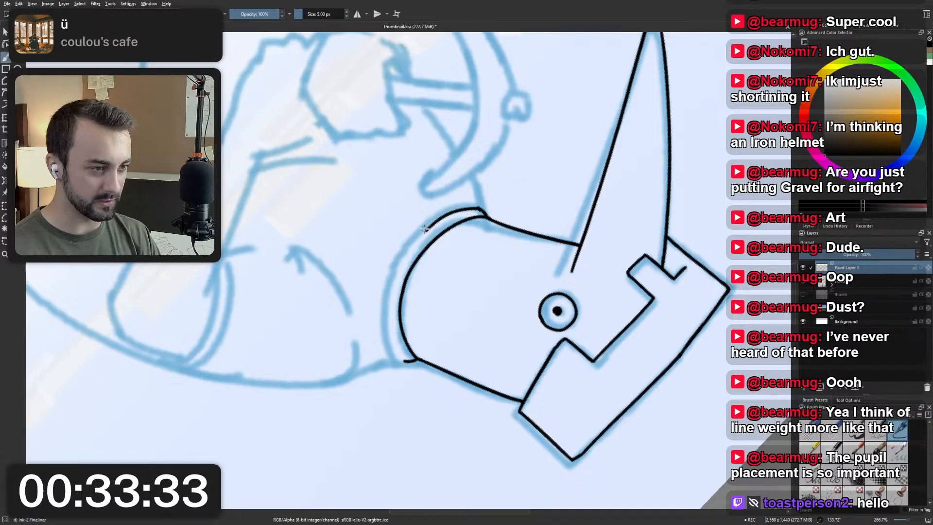
key(ctrl+z)
Ink the front half of the collar's outer curve from the throat end, redoing the stroke until it runs parallel to the neck base.
mouse_move(402, 248)
mouse_down()
mouse_move(411, 257)
mouse_move(389, 258)
mouse_up()
drag(427, 179, 395, 251)
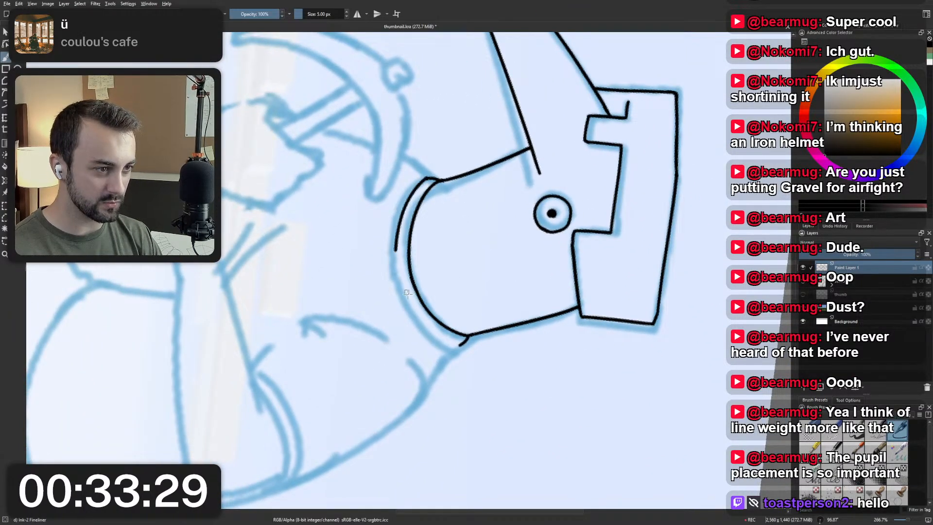
key(ctrl+z)
mouse_move(428, 178)
mouse_down()
mouse_move(413, 194)
mouse_move(396, 266)
mouse_up()
key(ctrl+z)
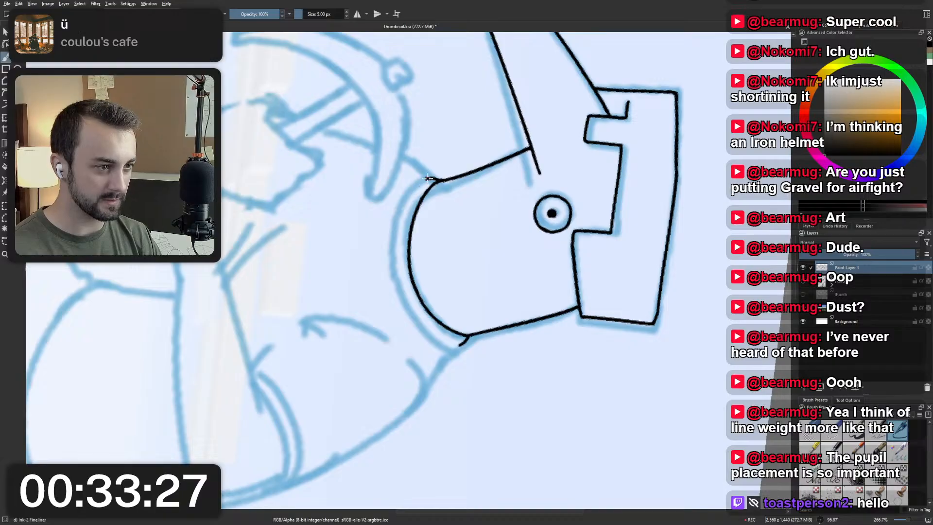
drag(427, 177, 396, 271)
key(ctrl+z)
drag(428, 178, 400, 256)
key(ctrl+z)
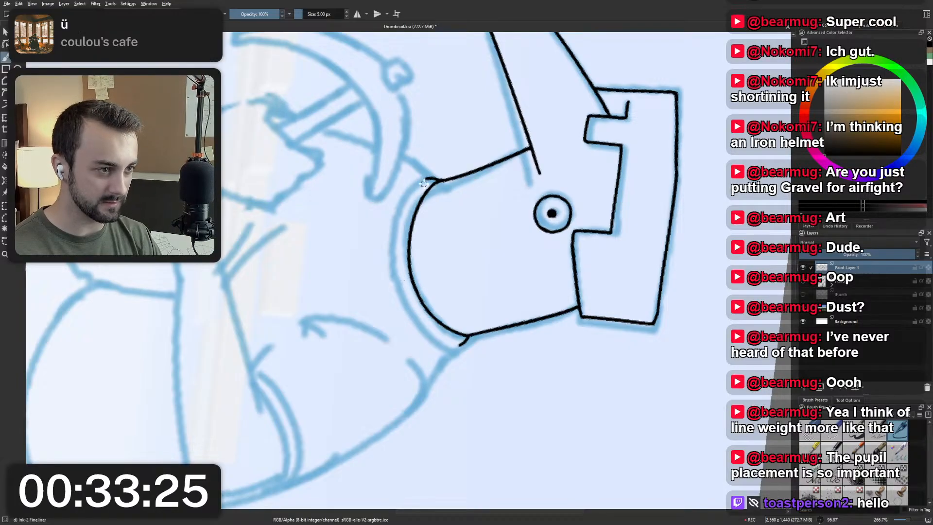
drag(427, 178, 396, 260)
key(ctrl+z)
mouse_move(428, 177)
mouse_down()
mouse_move(398, 242)
mouse_move(400, 281)
mouse_up()
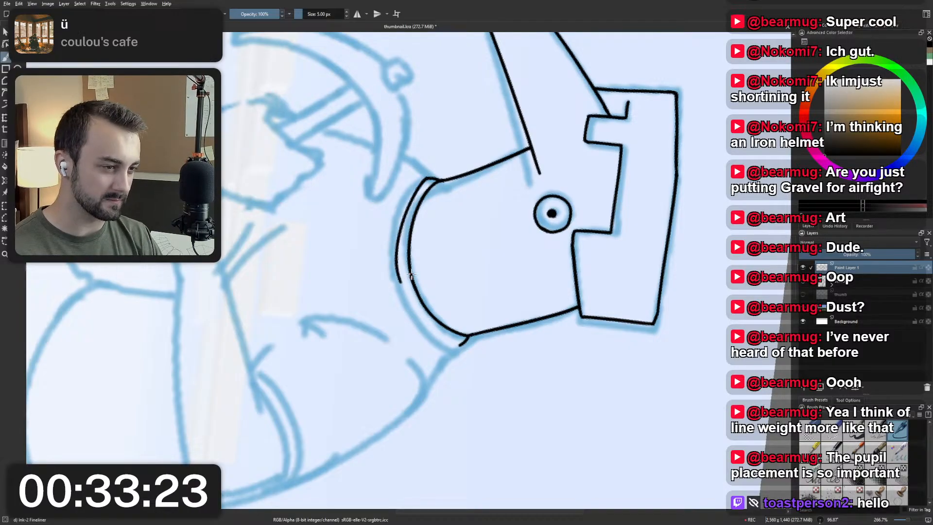
key(ctrl+z)
drag(428, 178, 398, 271)
key(ctrl+z)
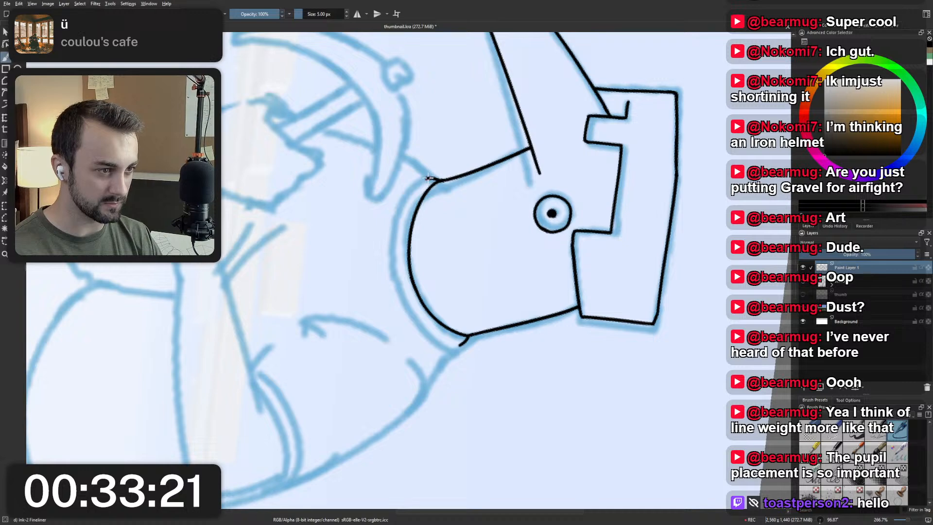
drag(428, 178, 396, 271)
key(ctrl+z)
drag(428, 178, 396, 267)
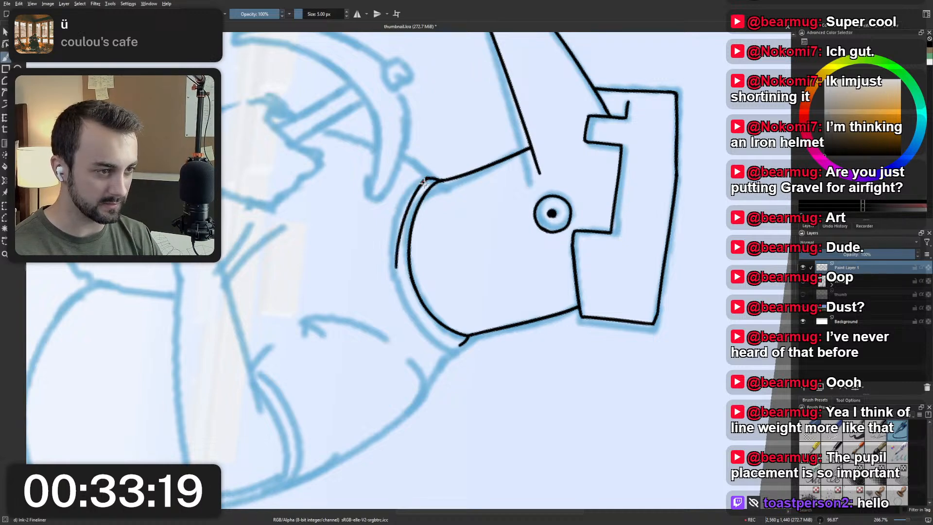
key(ctrl+z)
mouse_move(428, 178)
mouse_down()
mouse_move(401, 275)
mouse_move(431, 331)
mouse_up()
key(ctrl+z)
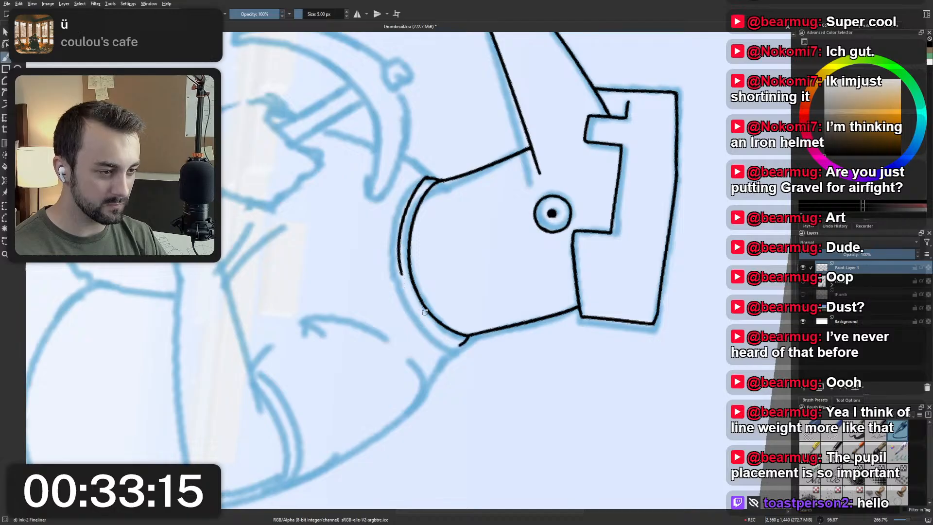
Extend the collar's outer curve around to the collar end at the nape, redoing the stroke until it joins smoothly.
drag(398, 249, 431, 328)
key(ctrl+z)
drag(398, 246, 431, 330)
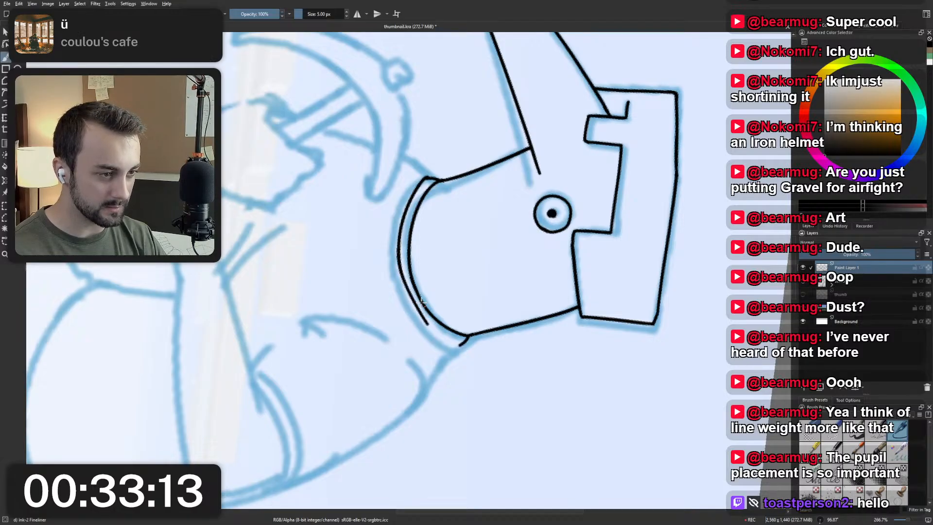
key(ctrl+z)
drag(399, 246, 431, 329)
key(ctrl+z)
drag(398, 247, 447, 341)
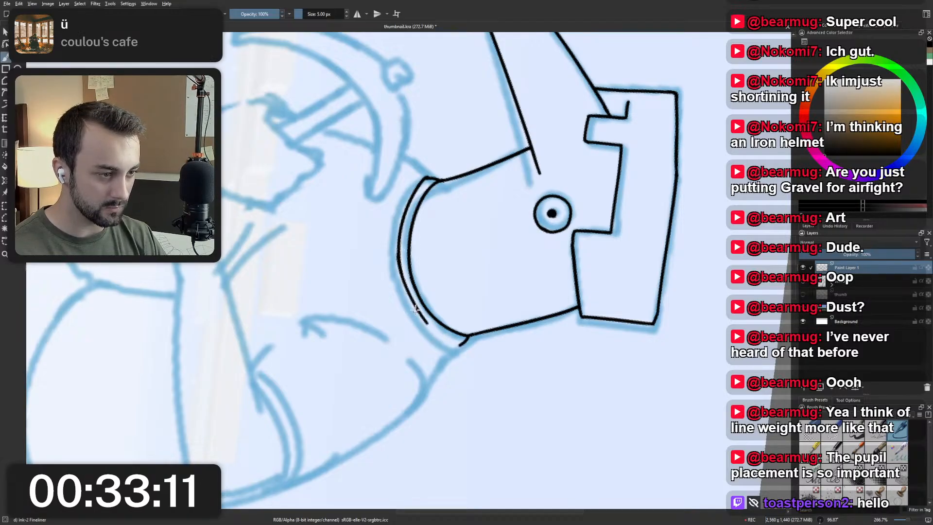
key(ctrl+z)
drag(399, 251, 440, 341)
key(ctrl+z)
mouse_move(398, 252)
mouse_down()
mouse_move(430, 328)
mouse_move(471, 337)
mouse_move(434, 332)
mouse_move(465, 342)
mouse_up()
key(ctrl+z)
key(ctrl+z)
key(ctrl+z)
key(ctrl+z)
key(ctrl+z)
key(ctrl+z)
key(ctrl+z)
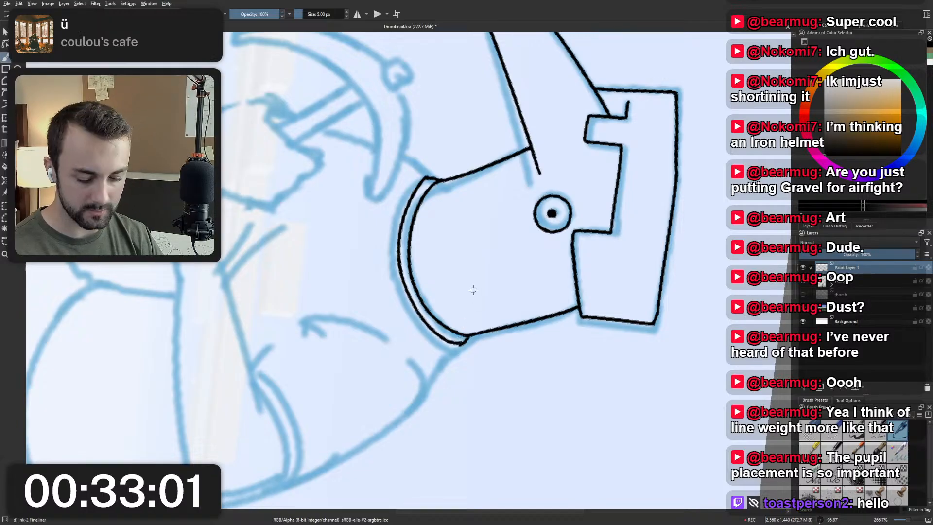
Ink the collar's short curved end at the nape, redoing the stroke until it joins the outer curve.
key(5)
key(ctrl+z)
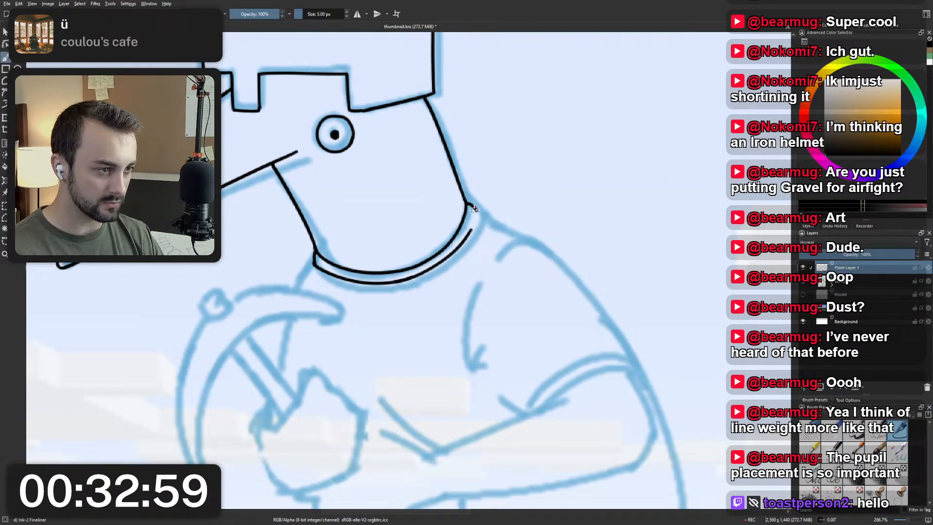
drag(470, 205, 467, 240)
key(ctrl+z)
key(ctrl+z)
key(ctrl+z)
key(ctrl+z)
drag(471, 204, 470, 236)
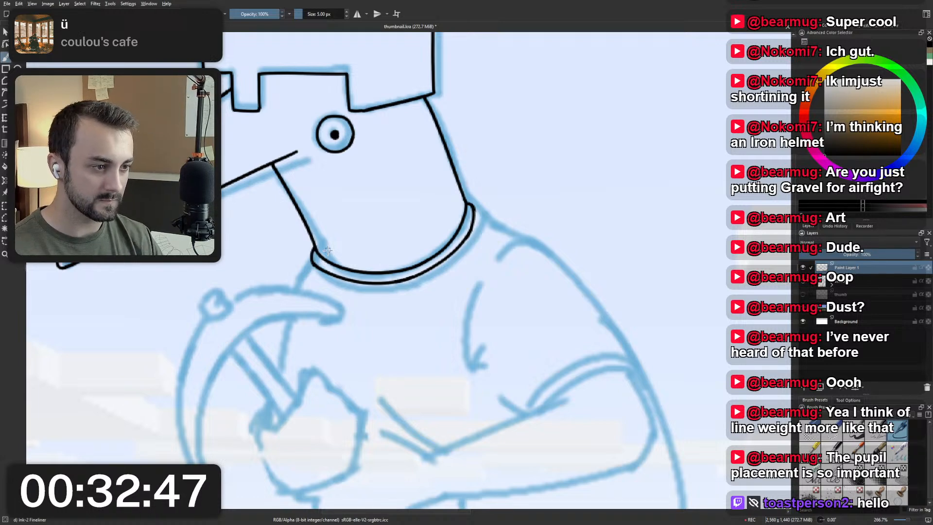
Review the collar at full-figure scale and undo its strokes back to the bare neck lines.
scroll(319, 216, down, 3)
drag(327, 214, 382, 234)
scroll(382, 234, up, 2)
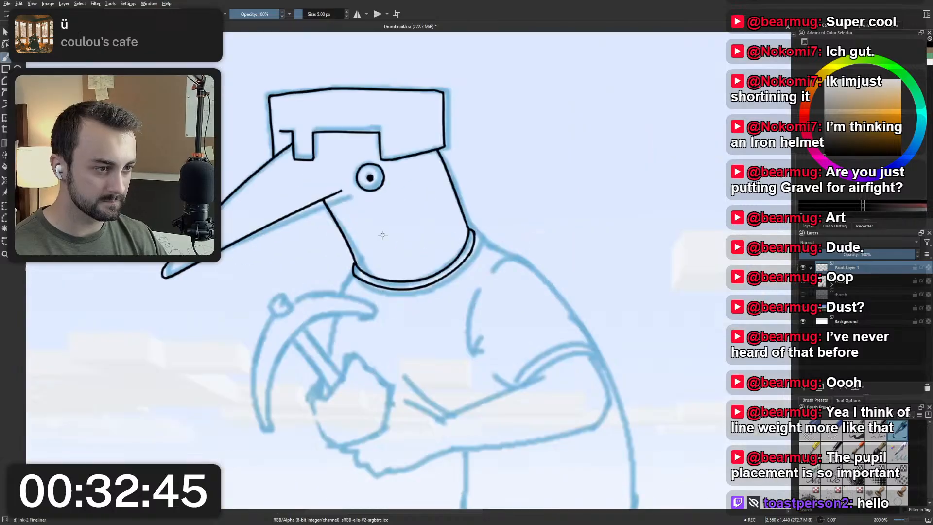
scroll(398, 264, down, 1)
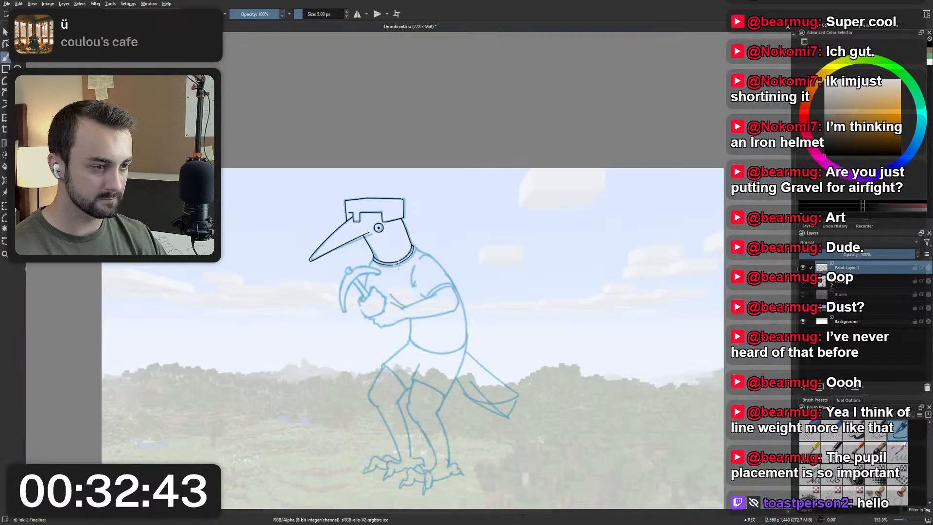
scroll(398, 264, down, 2)
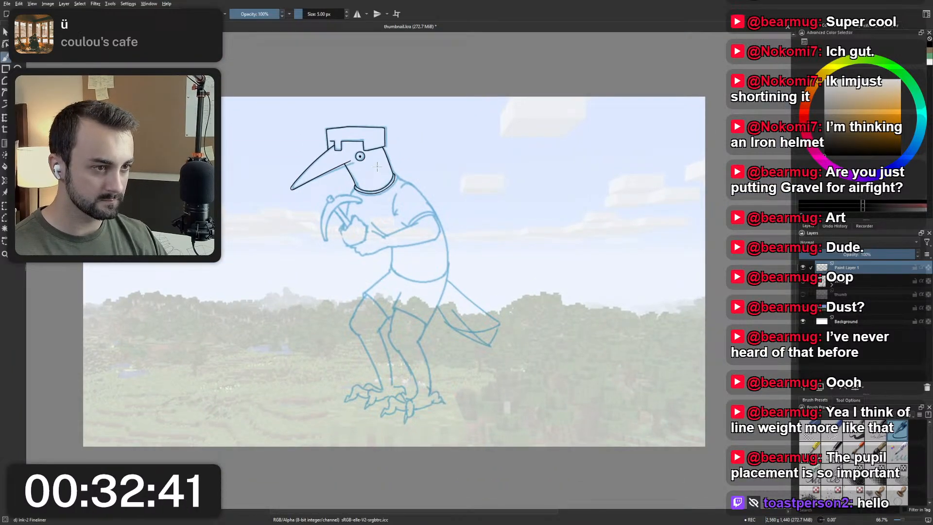
scroll(377, 164, up, 4)
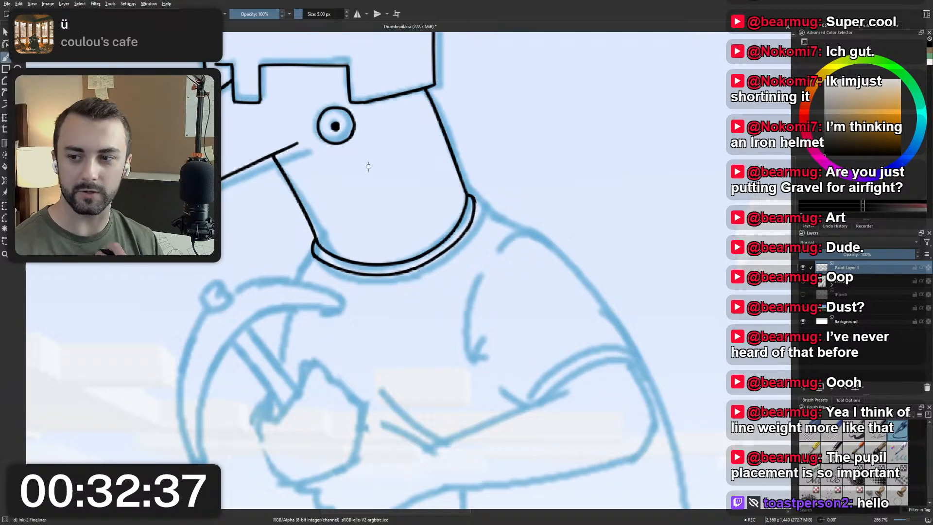
key(ctrl+z)
key(ctrl+z)
key(ctrl+z)
key(ctrl+z)
key(ctrl+z)
key(ctrl+z)
key(ctrl+z)
key(ctrl+z)
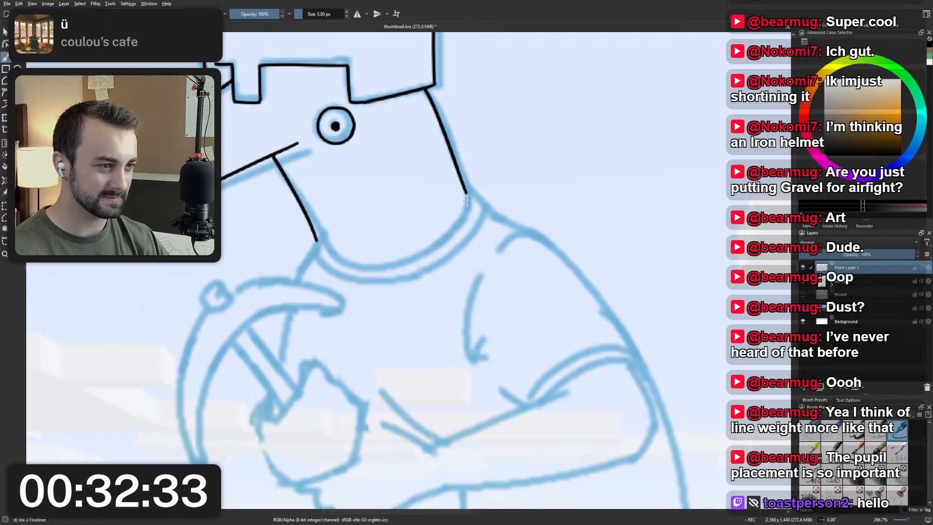
Ink a short flare from the back of the neck onto the shoulder, redoing it until it bends smoothly.
drag(465, 193, 499, 218)
key(ctrl+z)
key(ctrl+z)
drag(466, 193, 522, 238)
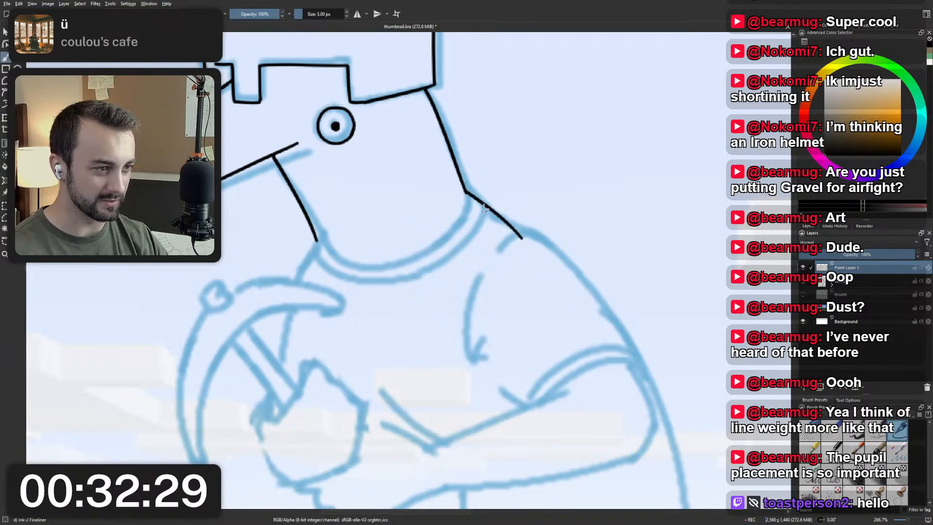
key(ctrl+z)
key(ctrl+z)
drag(466, 193, 495, 220)
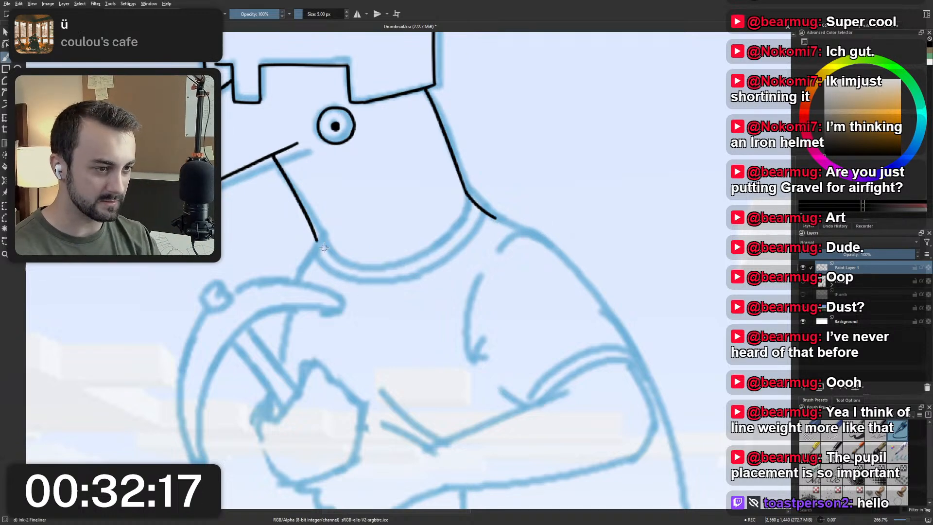
Extend the throat line slightly down to the collar and undo the trial strokes of the front collar curve.
mouse_move(317, 240)
mouse_down()
mouse_move(329, 263)
mouse_move(320, 260)
mouse_move(393, 279)
mouse_up()
key(ctrl+z)
key(ctrl+z)
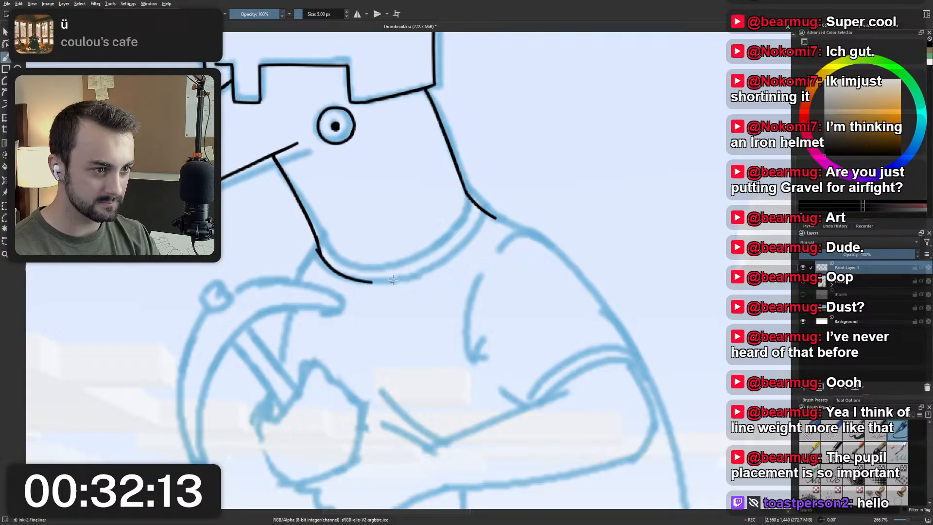
key(ctrl+z)
Try to ink the back part of a lower collar curve from the shoulder flare towards the chest.
mouse_move(495, 219)
mouse_down()
mouse_move(431, 282)
mouse_move(404, 291)
mouse_up()
key(ctrl+z)
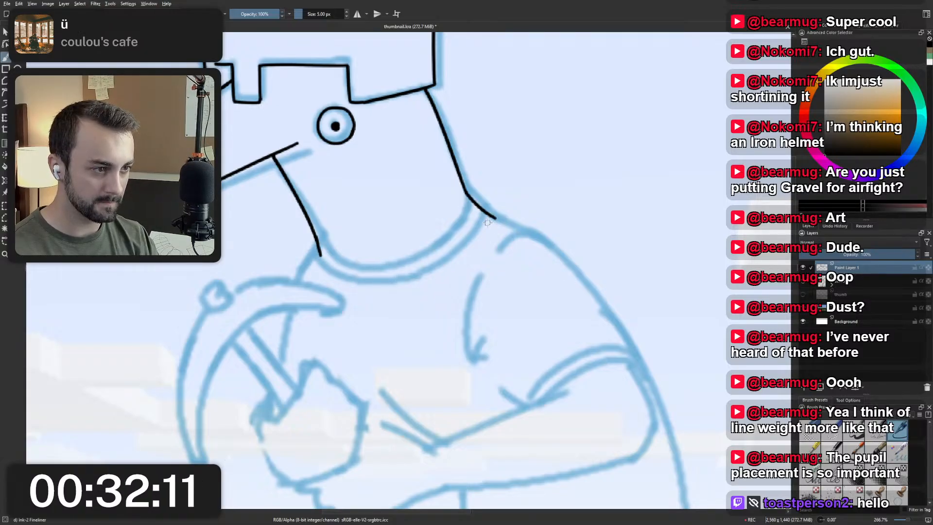
mouse_move(495, 219)
mouse_down()
mouse_move(405, 291)
mouse_move(331, 281)
mouse_move(379, 294)
mouse_up()
key(ctrl+z)
Try to join the throat to the back collar stroke with a front curve, and undo the whole lower collar.
key(ctrl+z)
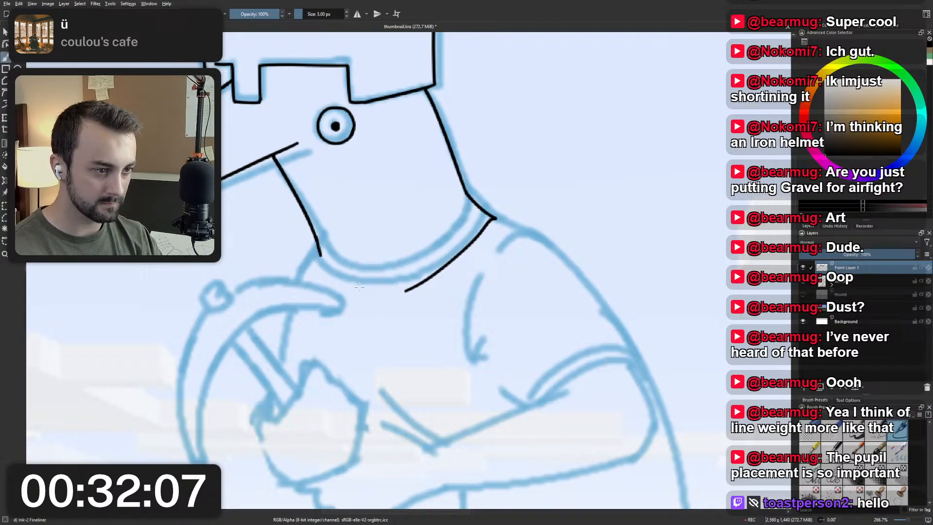
mouse_move(320, 255)
mouse_down()
mouse_move(414, 287)
mouse_move(388, 296)
mouse_move(371, 292)
mouse_move(421, 285)
mouse_move(376, 294)
mouse_move(416, 288)
mouse_up()
key(ctrl+z)
key(ctrl+z)
key(ctrl+z)
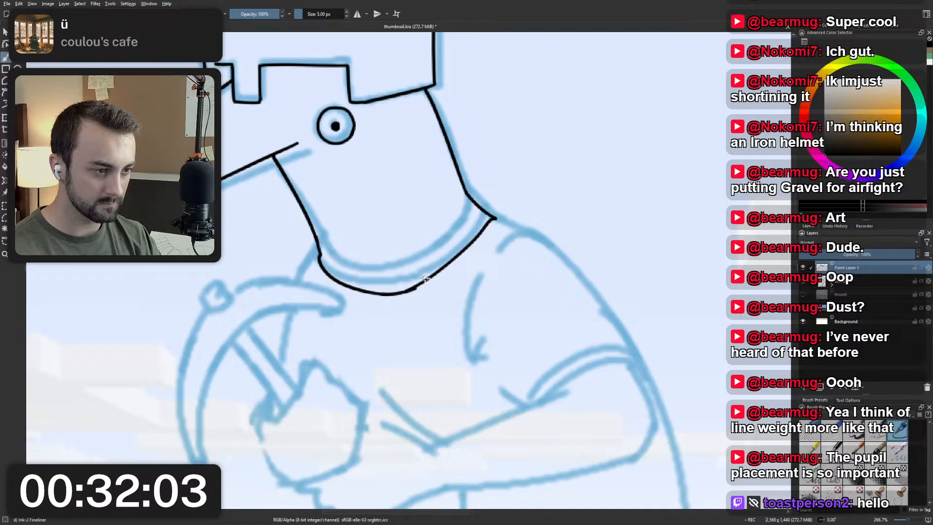
scroll(485, 213, down, 4)
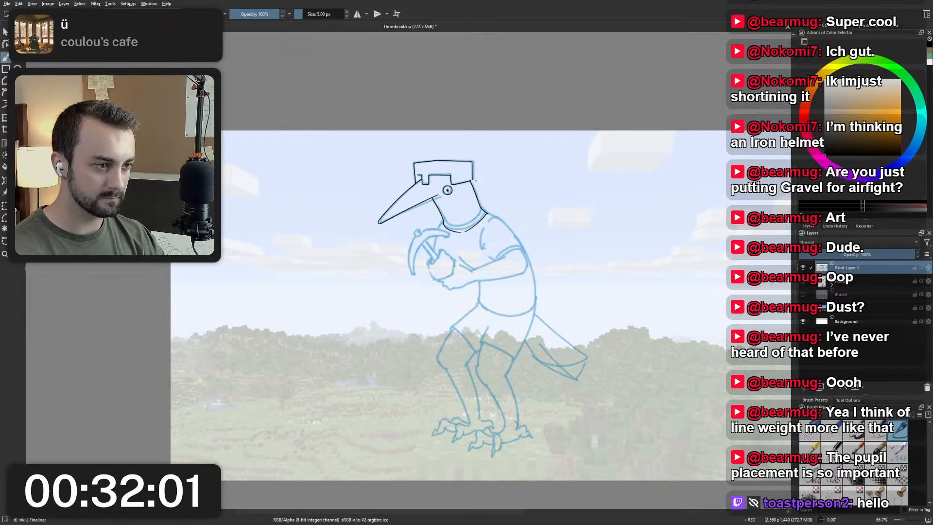
key(ctrl+z)
Ink the collar as one rounded curve from the base of the throat up to the shoulder flare.
scroll(483, 193, up, 4)
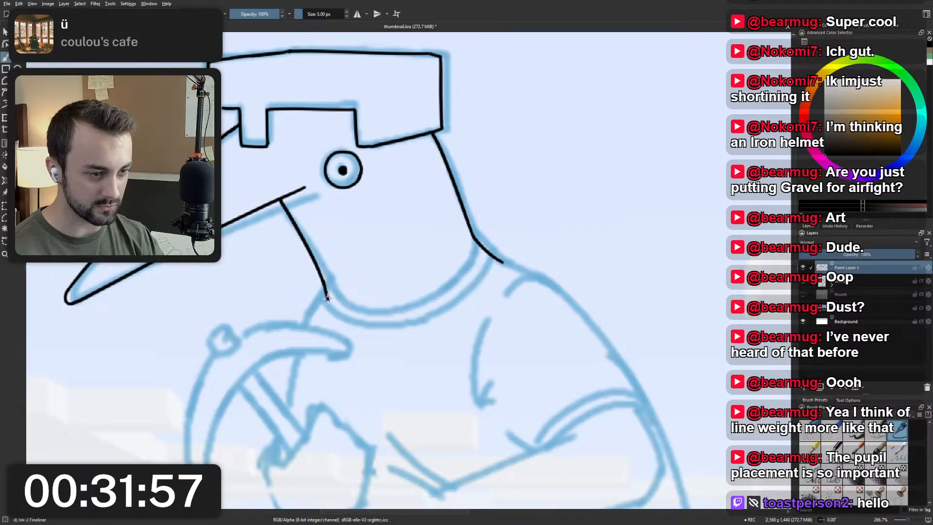
mouse_move(327, 298)
mouse_down()
mouse_move(373, 321)
mouse_move(490, 275)
mouse_move(497, 259)
mouse_move(475, 292)
mouse_move(492, 252)
mouse_move(496, 259)
mouse_move(490, 252)
mouse_move(549, 288)
mouse_up()
key(ctrl+z)
key(ctrl+z)
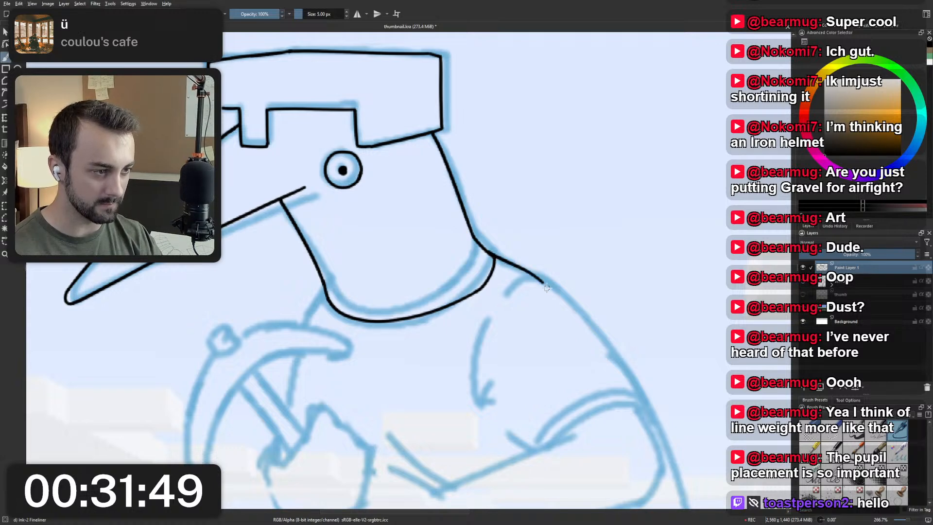
Ink the shoulder top outward from the collar and the short curved fold beneath it, redoing both strokes.
key(ctrl+z)
mouse_move(495, 255)
mouse_down()
mouse_move(569, 302)
mouse_move(515, 281)
mouse_move(506, 295)
mouse_move(563, 288)
mouse_up()
key(ctrl+z)
key(ctrl+z)
key(ctrl+z)
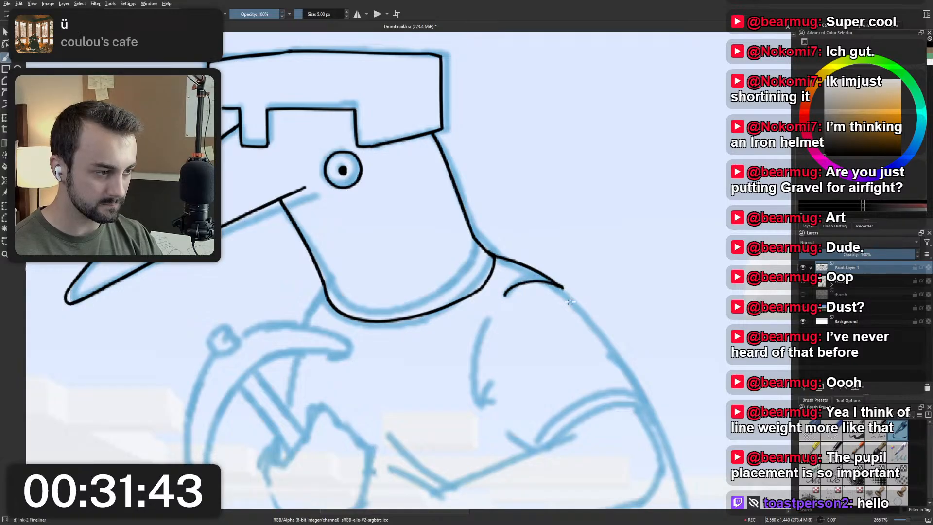
key(ctrl+z)
mouse_move(507, 295)
mouse_down()
mouse_move(537, 277)
mouse_move(562, 288)
mouse_up()
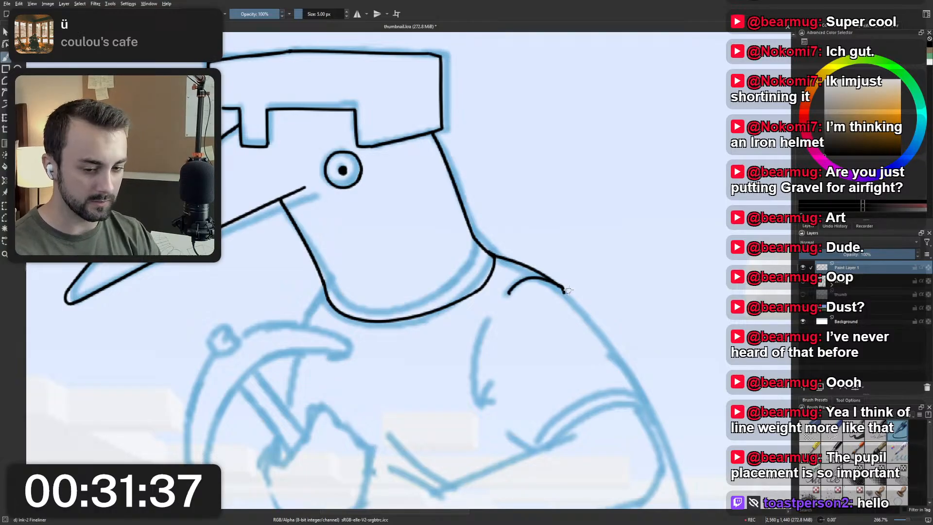
Try to ink the outer shoulder line from the end of the shoulder fold down towards the sleeve.
drag(576, 311, 624, 375)
key(ctrl+z)
drag(564, 293, 637, 418)
key(ctrl+z)
Rotate the canvas and ink the outer shoulder line from the fold to the sleeve hem, redoing it until it follows the sketch.
scroll(608, 306, down, 3)
scroll(597, 312, up, 2)
drag(597, 311, 426, 234)
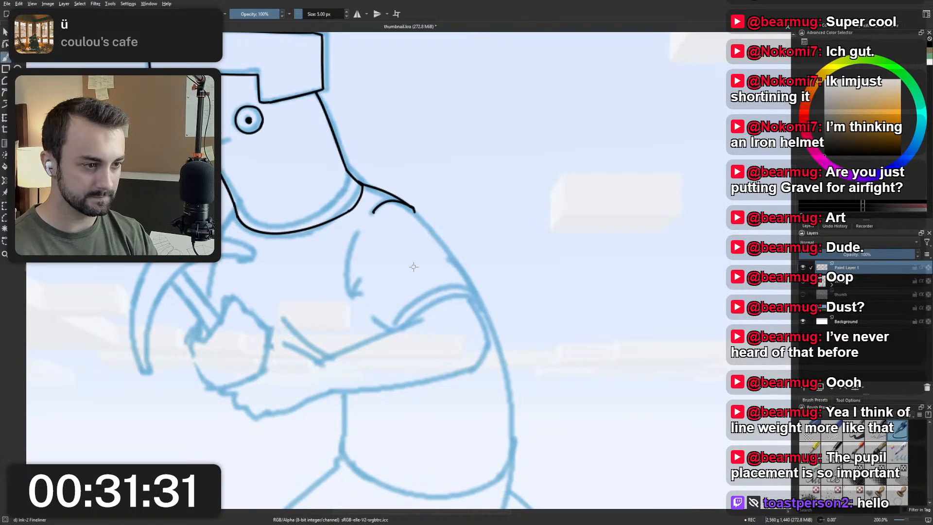
mouse_move(367, 291)
mouse_down()
mouse_move(364, 331)
mouse_move(454, 308)
mouse_move(442, 313)
mouse_up()
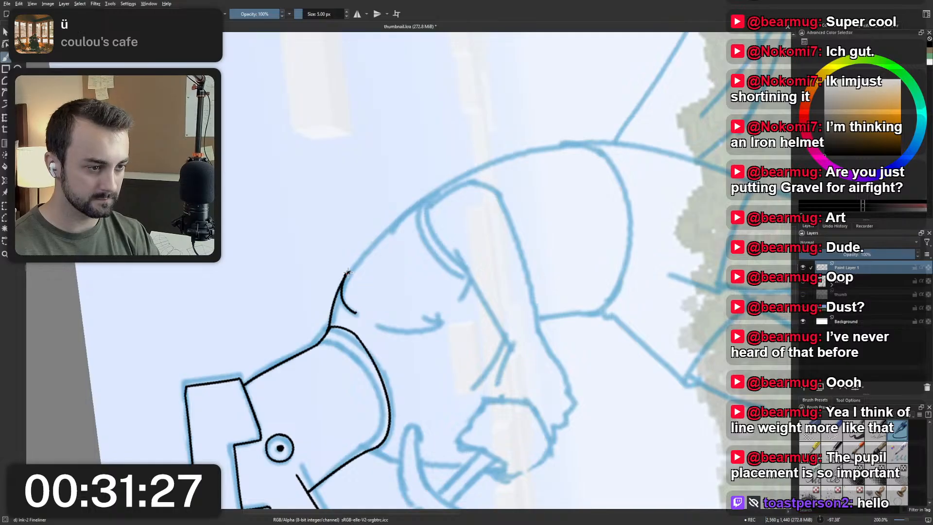
drag(348, 272, 419, 203)
key(ctrl+z)
drag(348, 272, 422, 201)
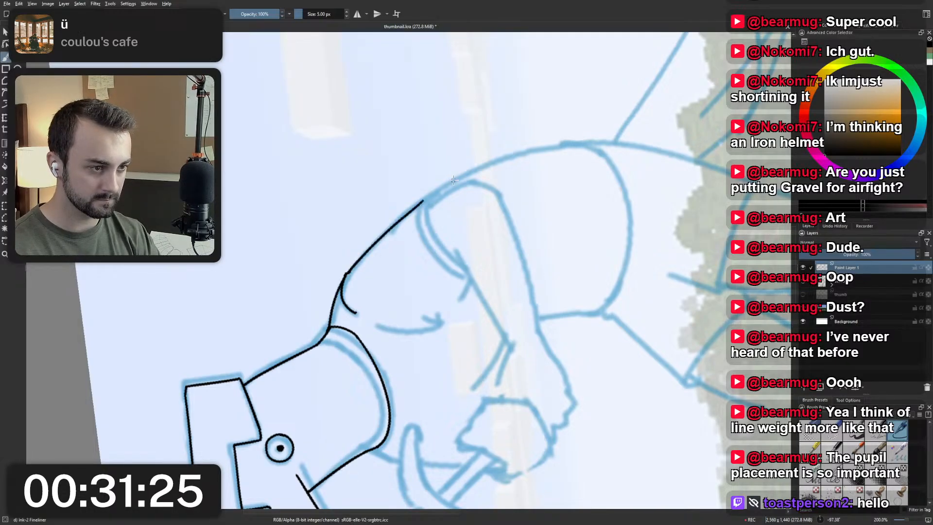
key(ctrl+z)
drag(348, 272, 422, 201)
key(ctrl+z)
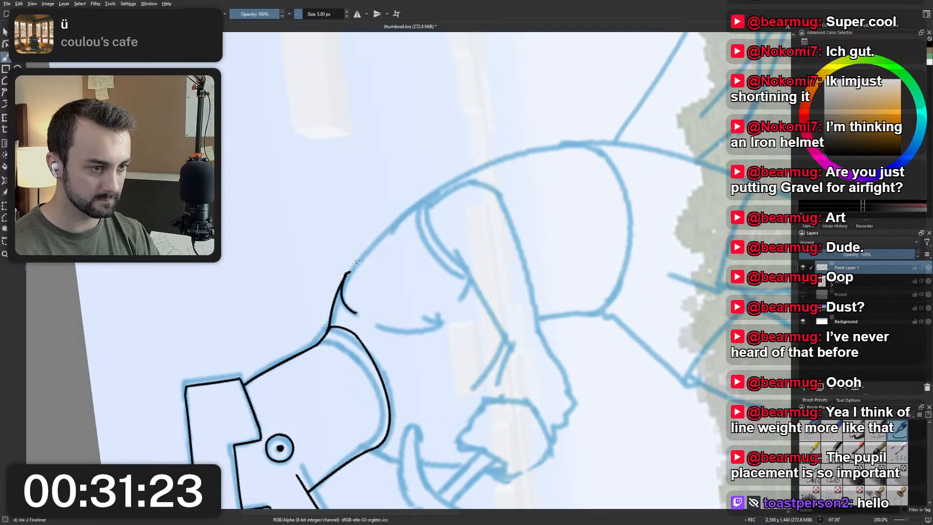
drag(348, 272, 425, 199)
key(ctrl+z)
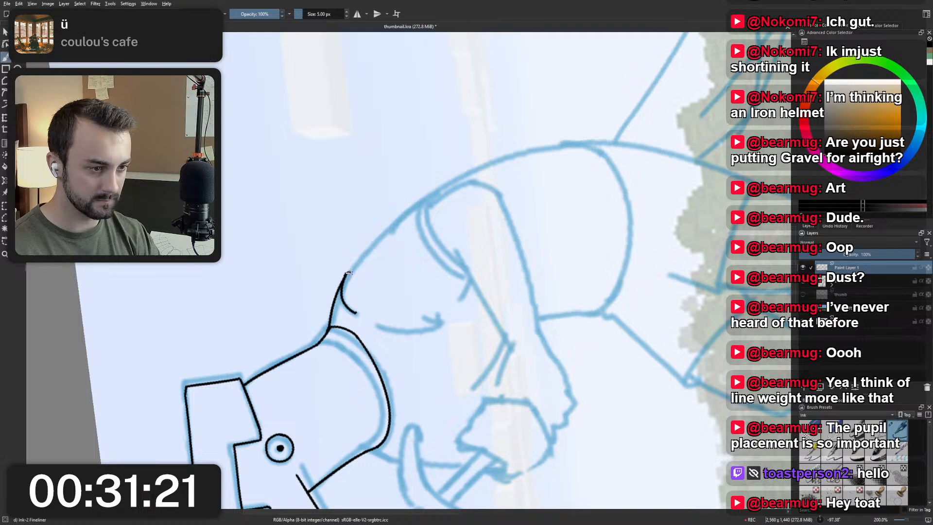
drag(348, 273, 434, 195)
key(ctrl+z)
drag(348, 272, 458, 176)
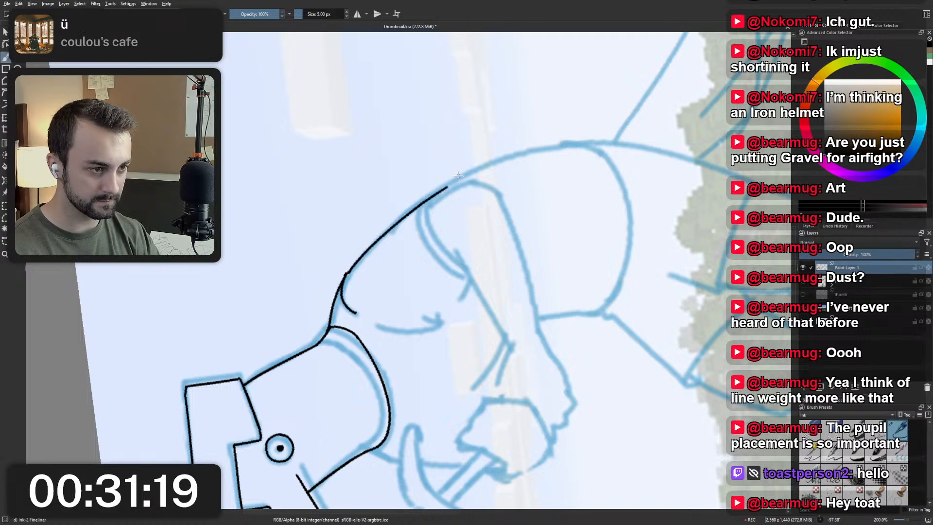
key(ctrl+z)
drag(348, 272, 436, 193)
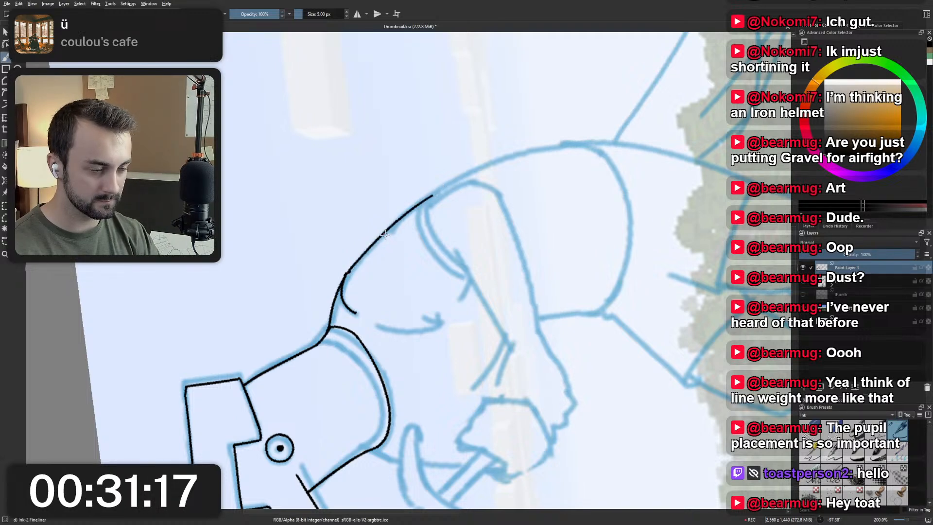
key(ctrl+z)
drag(348, 272, 434, 196)
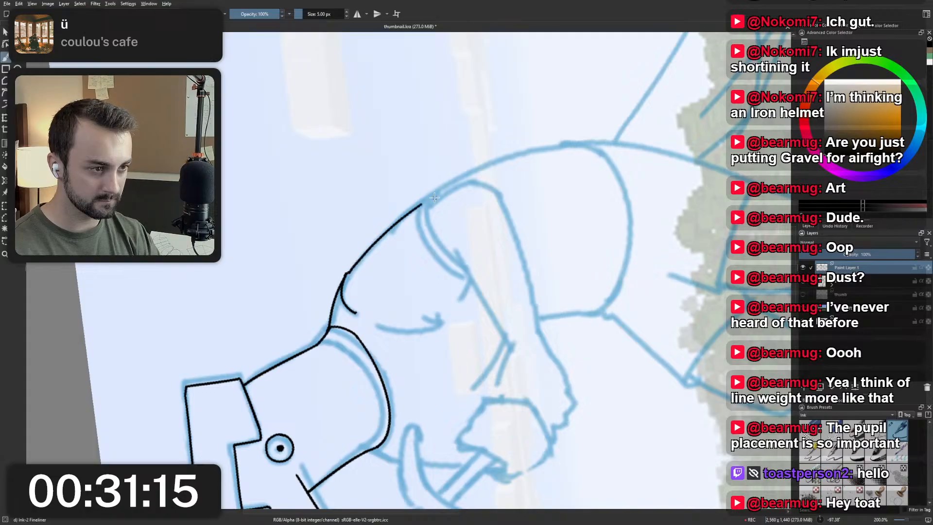
Reset the canvas rotation and add a short downward stroke for the sleeve hem's outer corner.
key(5)
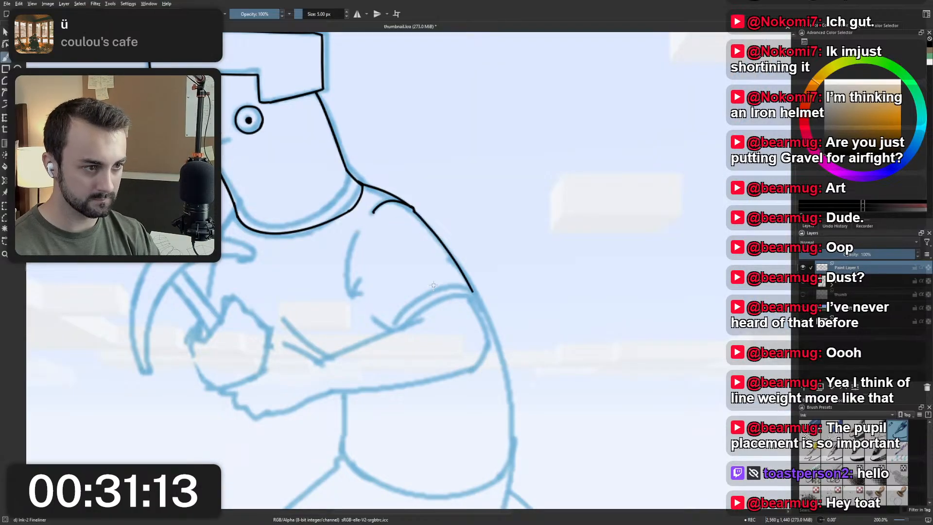
scroll(433, 285, up, 1)
mouse_move(433, 285)
mouse_down()
mouse_move(428, 237)
mouse_move(485, 266)
mouse_up()
key(ctrl+z)
key(ctrl+z)
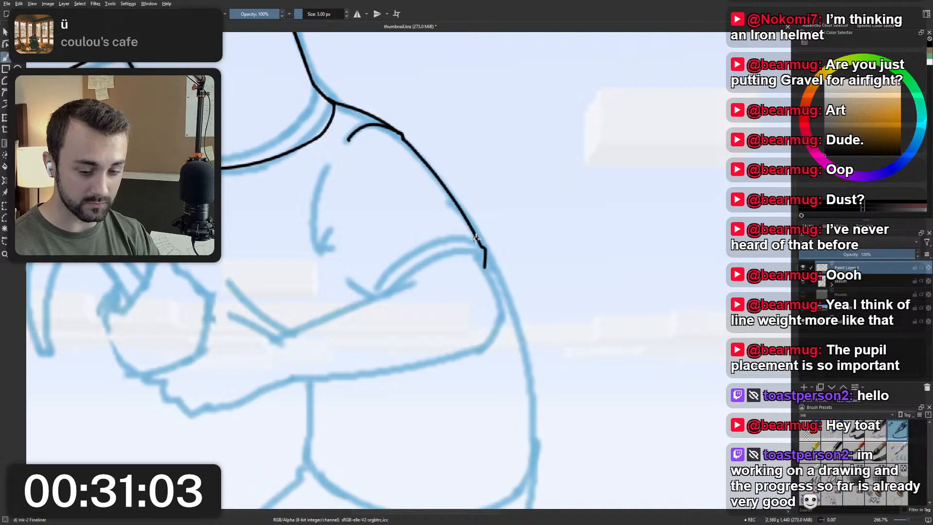
Rotate the canvas and ink the sleeve's curved hem from its outer corner to the inner arm, redoing the curve.
mouse_move(408, 249)
mouse_down()
mouse_move(439, 270)
mouse_move(387, 260)
mouse_move(394, 276)
mouse_up()
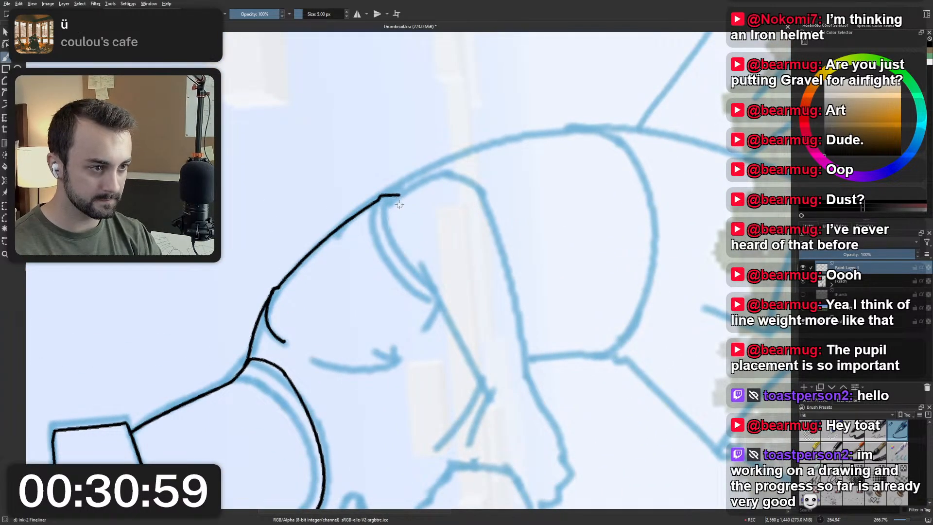
mouse_move(399, 195)
mouse_down()
mouse_move(377, 218)
mouse_move(385, 211)
mouse_move(421, 281)
mouse_up()
key(ctrl+z)
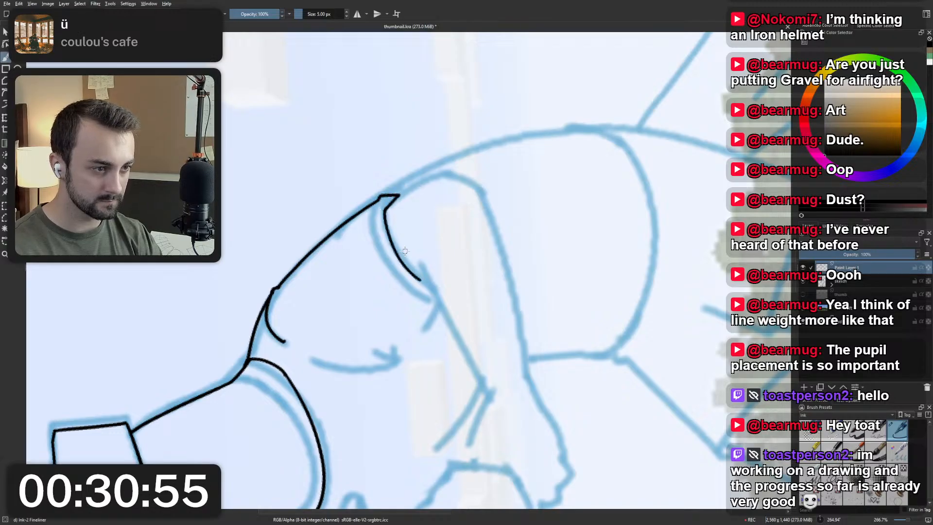
key(ctrl+z)
key(ctrl+z)
mouse_move(399, 195)
mouse_down()
mouse_move(384, 225)
mouse_move(425, 278)
mouse_up()
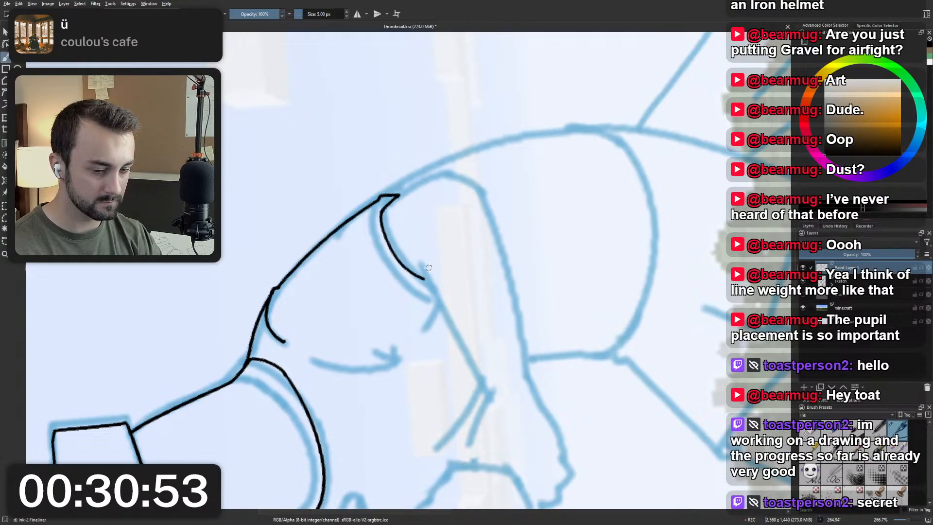
key(ctrl+z)
drag(382, 208, 426, 285)
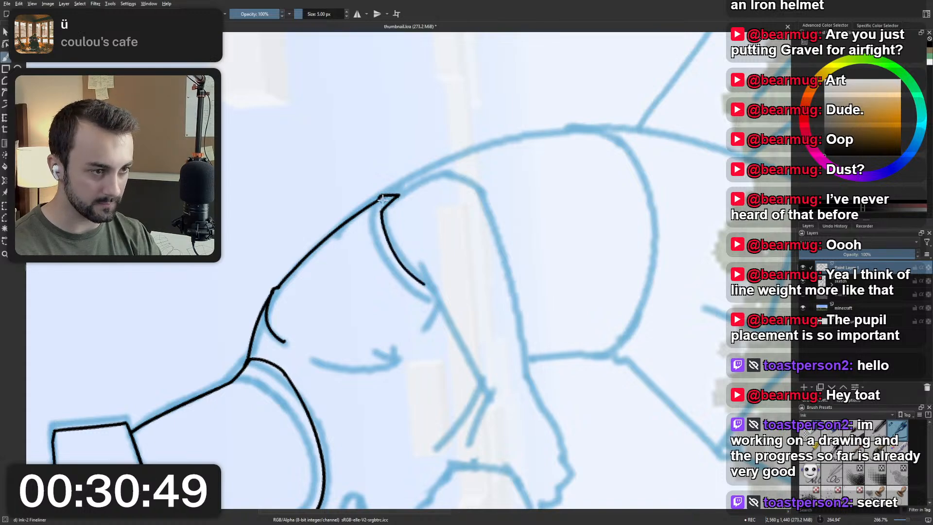
Reset the canvas rotation and ink the back of the arm from the hem corner to just above the elbow, redoing the stroke.
key(5)
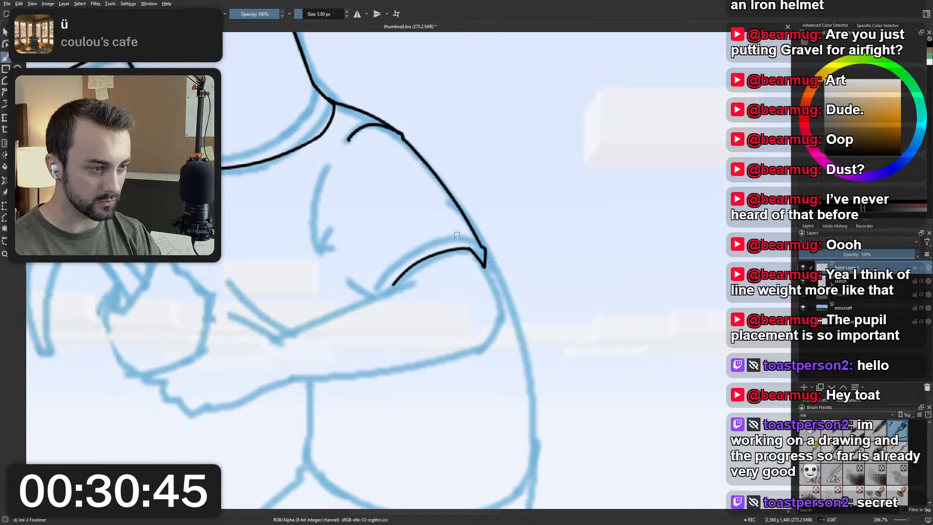
drag(485, 265, 504, 305)
key(ctrl+z)
drag(485, 265, 505, 316)
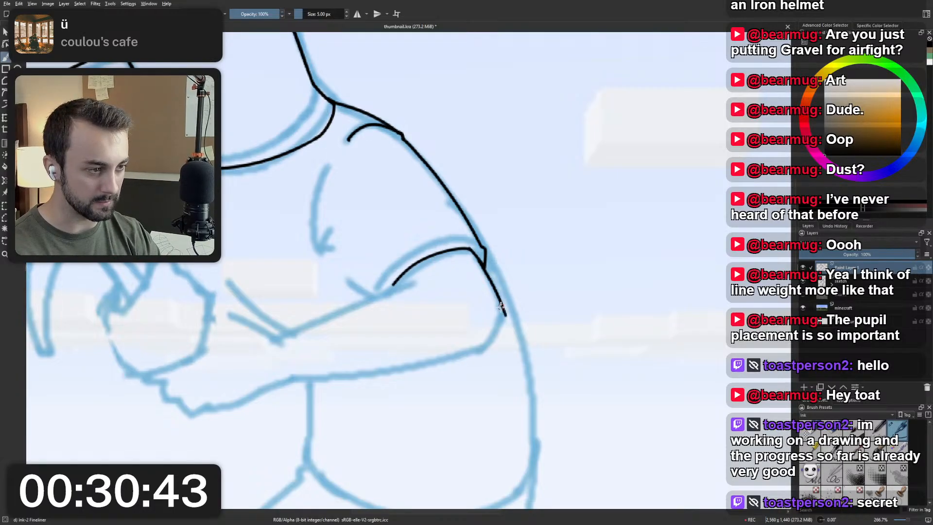
key(ctrl+z)
mouse_move(486, 265)
mouse_down()
mouse_move(507, 328)
mouse_move(497, 300)
mouse_move(503, 324)
mouse_move(500, 313)
mouse_move(478, 358)
mouse_up()
key(ctrl+z)
Ink the rounded elbow from the back of the arm to the start of the forearm's underside, redoing the curve.
key(ctrl+z)
key(ctrl+z)
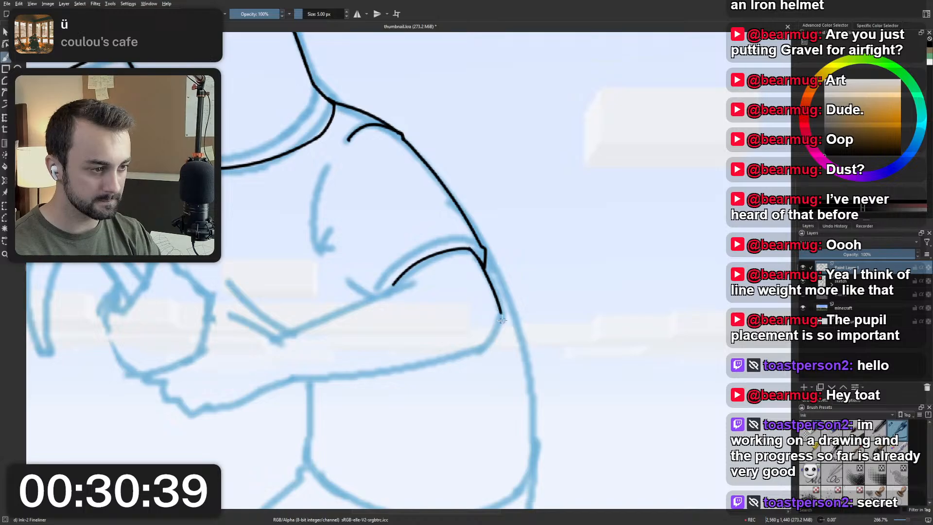
drag(501, 314, 484, 350)
key(ctrl+z)
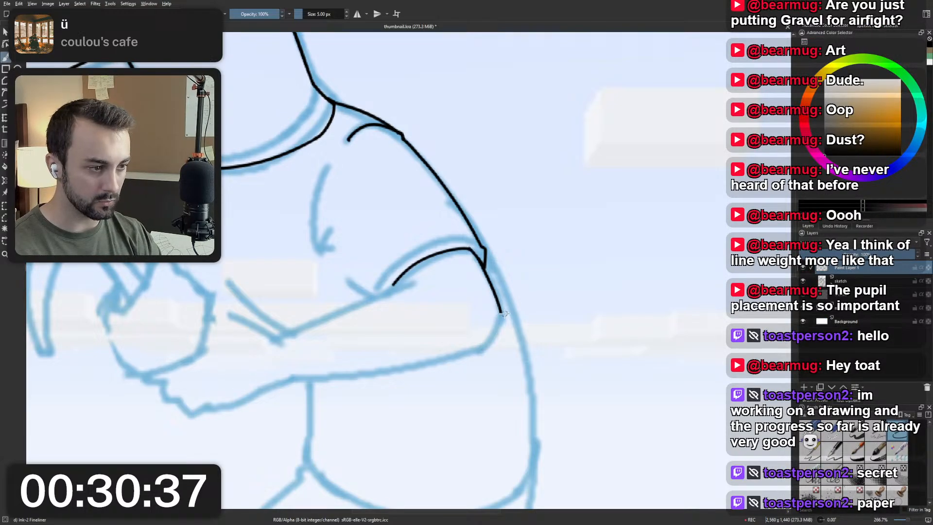
drag(502, 315, 481, 350)
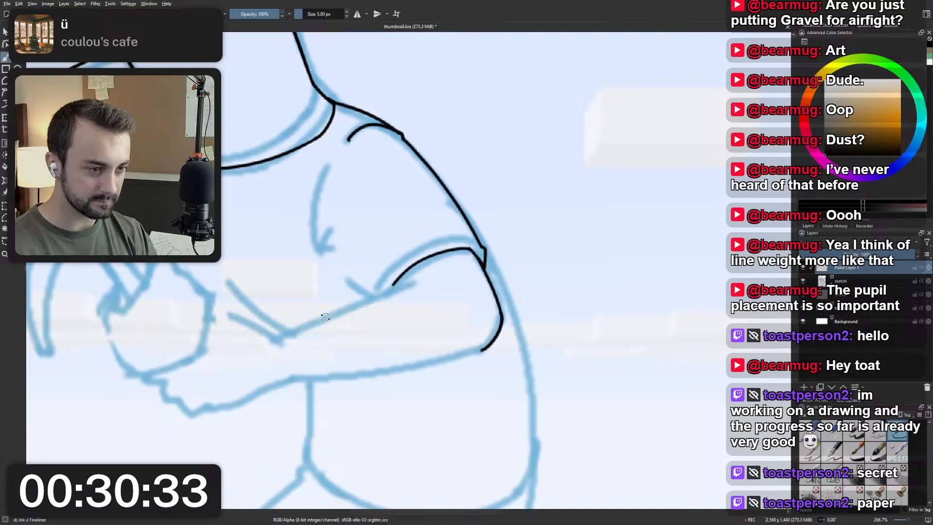
Rotate the canvas and ink the forearm's upper edge from the sleeve hem to the wrist, redoing the stroke until it follows the sketch.
drag(325, 317, 386, 279)
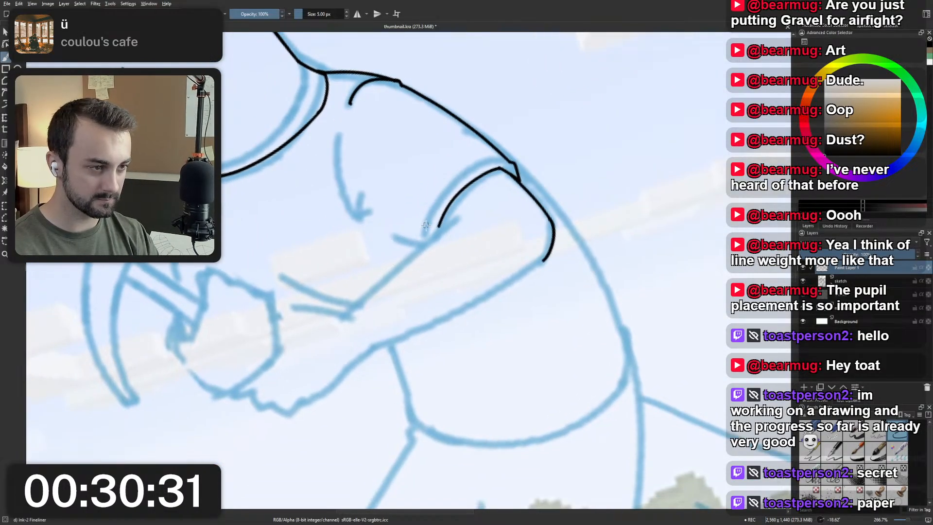
drag(440, 225, 352, 320)
key(ctrl+z)
drag(439, 226, 356, 308)
key(ctrl+z)
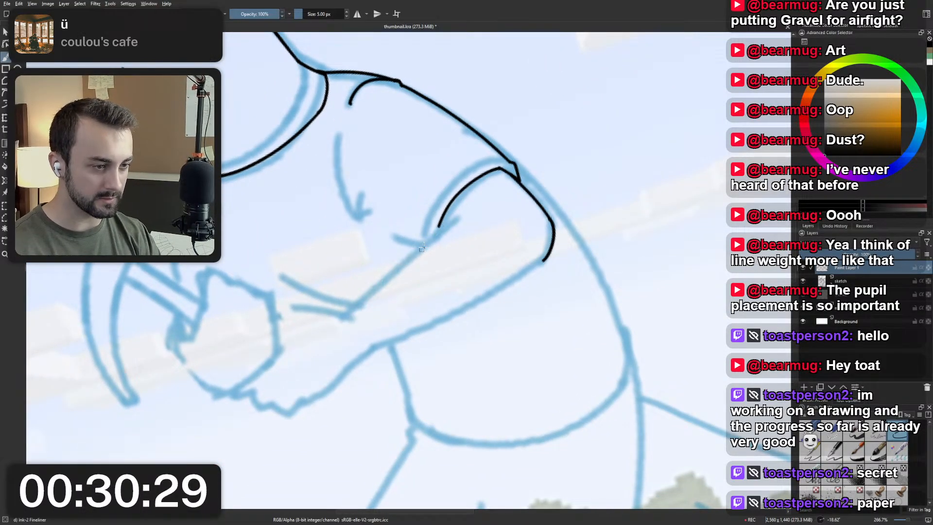
drag(444, 223, 335, 332)
key(ctrl+z)
drag(444, 222, 351, 307)
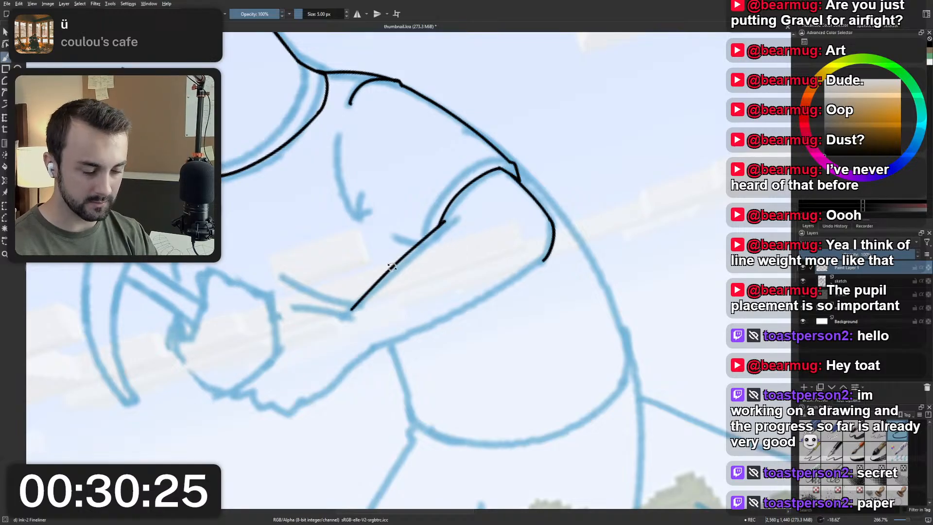
Rotate the canvas and ink the forearm's underside from the elbow toward the wrist, redoing the stroke, and reset the canvas rotation.
mouse_move(379, 277)
mouse_down()
mouse_move(350, 302)
mouse_move(460, 267)
mouse_move(465, 236)
mouse_up()
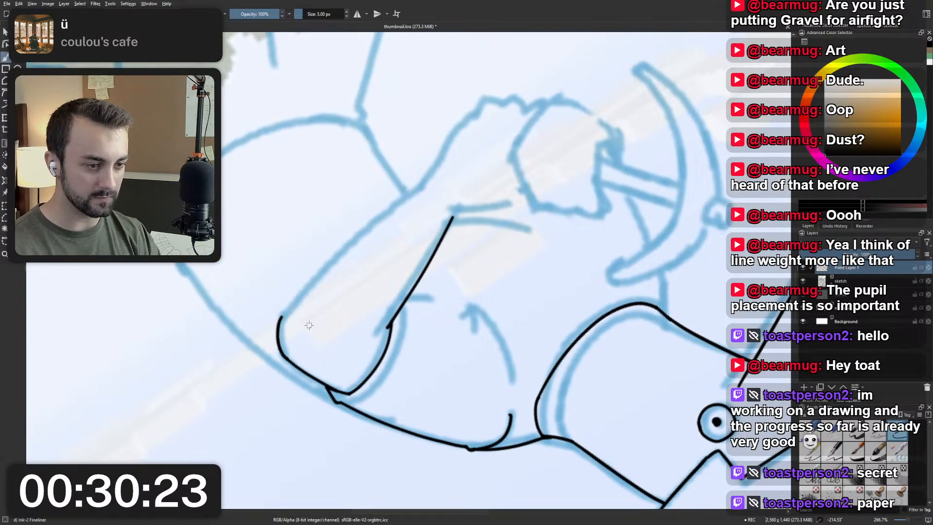
drag(281, 318, 432, 173)
key(ctrl+z)
key(ctrl+z)
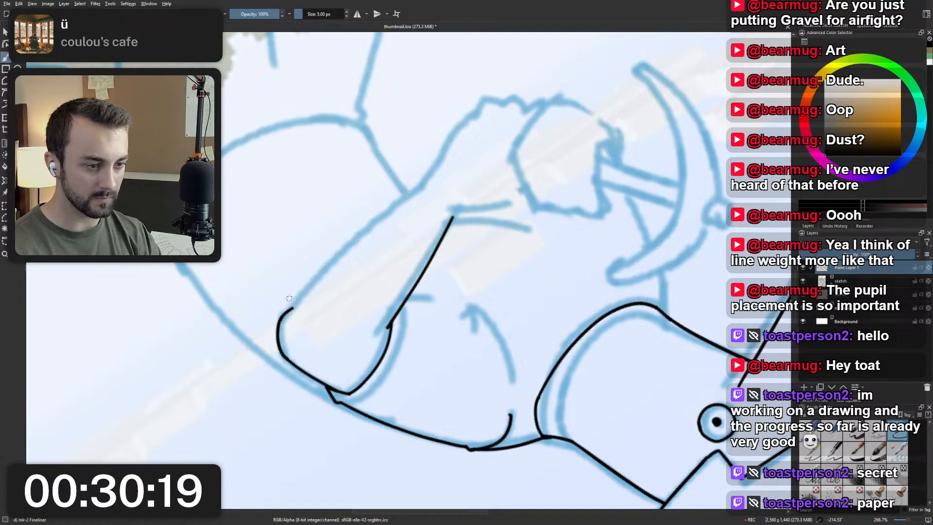
drag(286, 312, 410, 197)
key(ctrl+z)
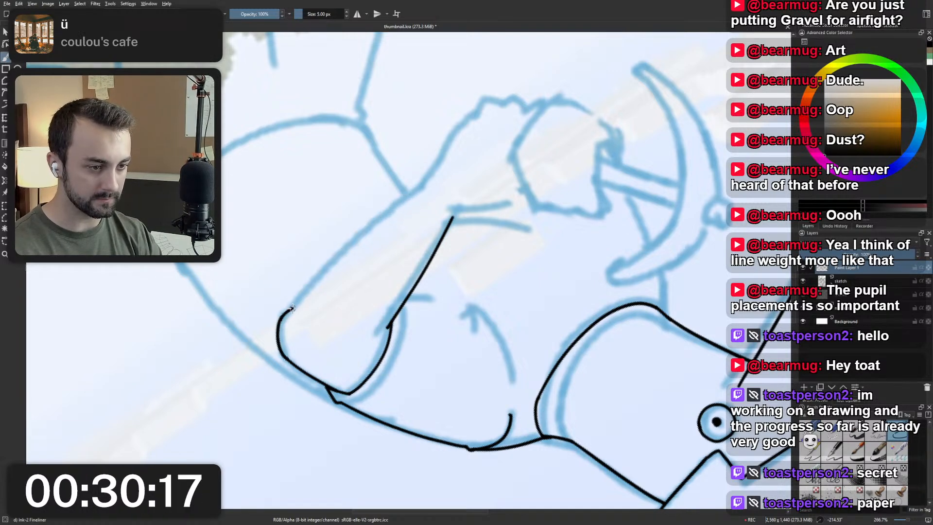
drag(291, 308, 417, 189)
key(5)
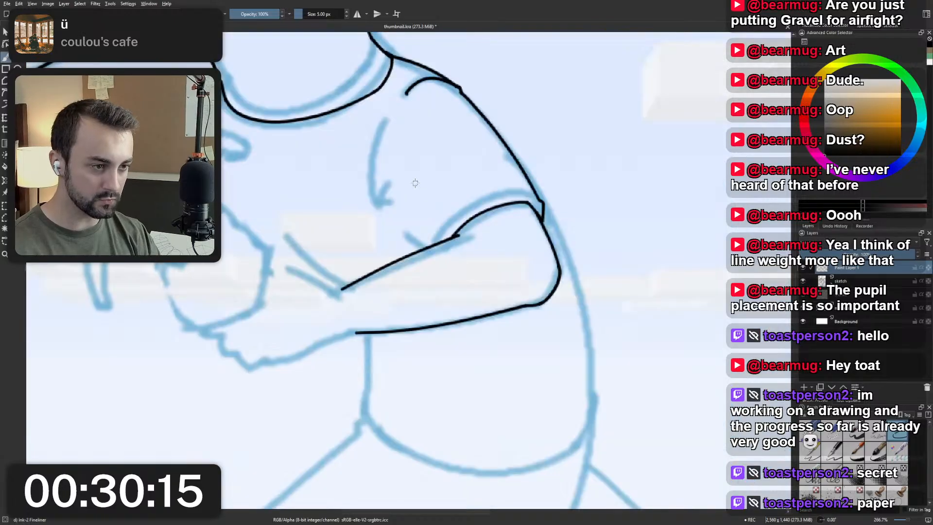
Ink the shirt folds above the forearm: a short slanted line, a curved crease rising from it and a small tick beside it.
scroll(414, 183, down, 1)
scroll(413, 181, up, 3)
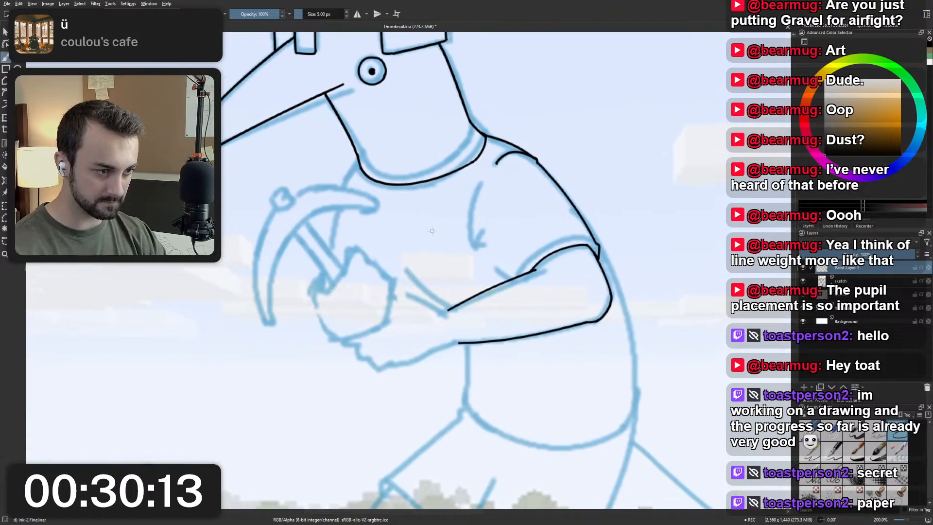
scroll(449, 261, down, 2)
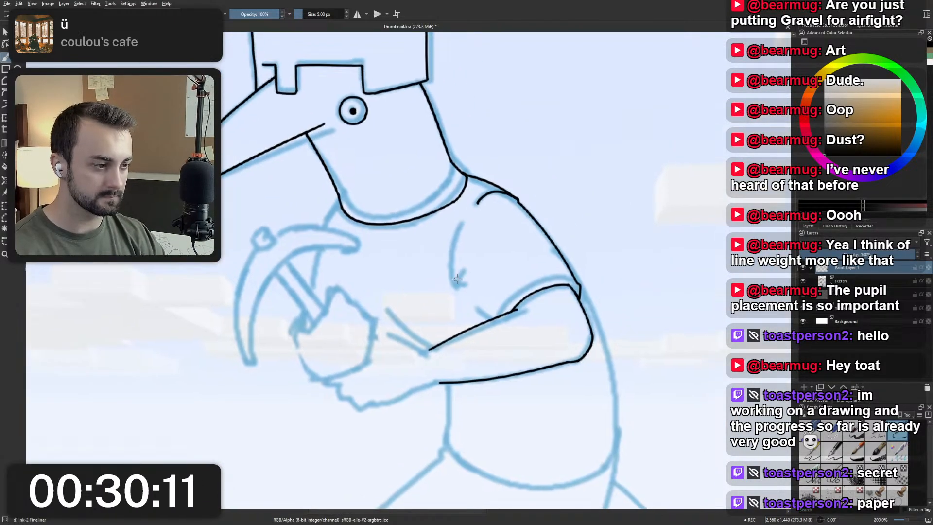
mouse_move(503, 333)
mouse_down()
mouse_move(472, 289)
mouse_move(440, 276)
mouse_move(485, 327)
mouse_move(464, 304)
mouse_move(502, 333)
mouse_up()
key(ctrl+z)
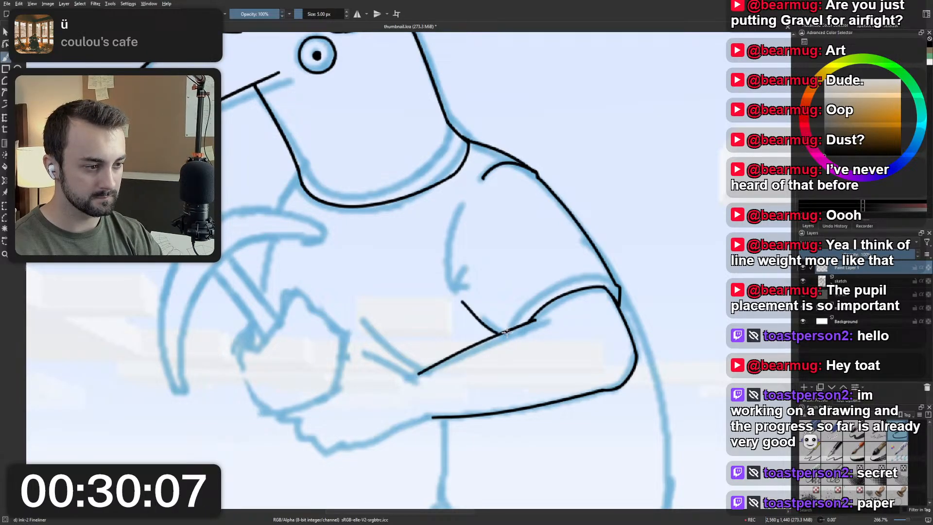
key(ctrl+z)
drag(470, 303, 498, 334)
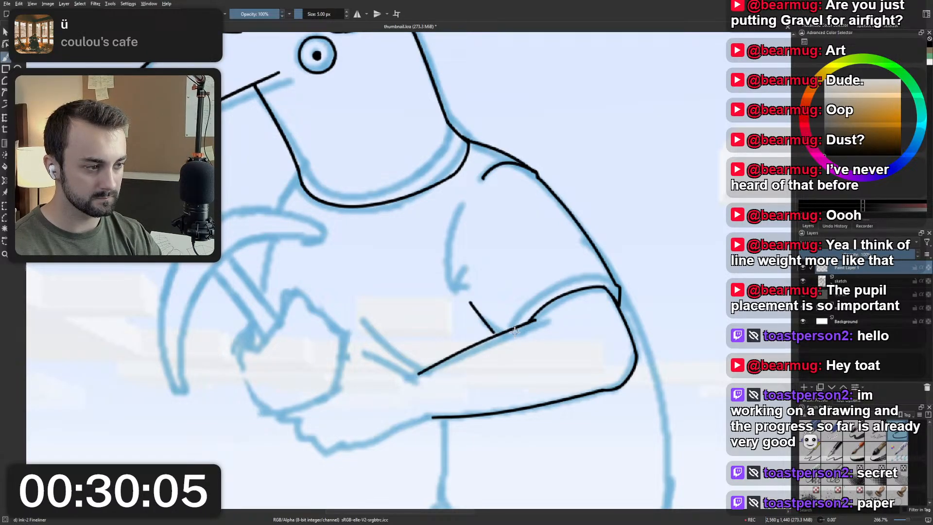
drag(467, 298, 455, 255)
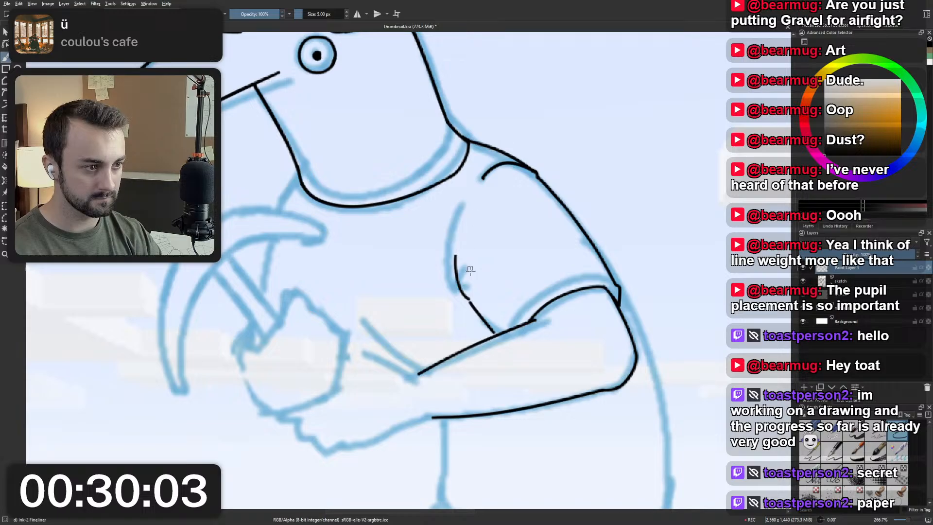
drag(468, 299, 465, 279)
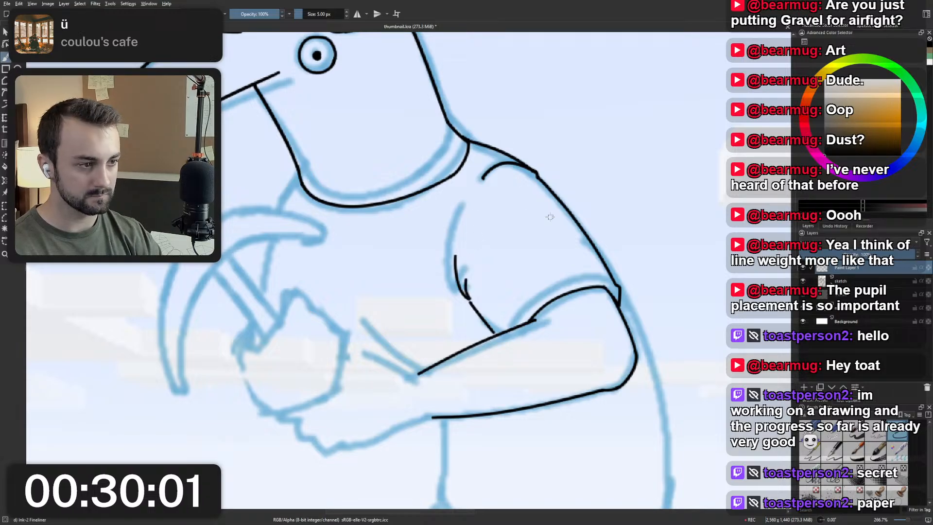
Ink the short front shirt line from the collar's front corner down to the pickaxe head.
drag(298, 173, 278, 208)
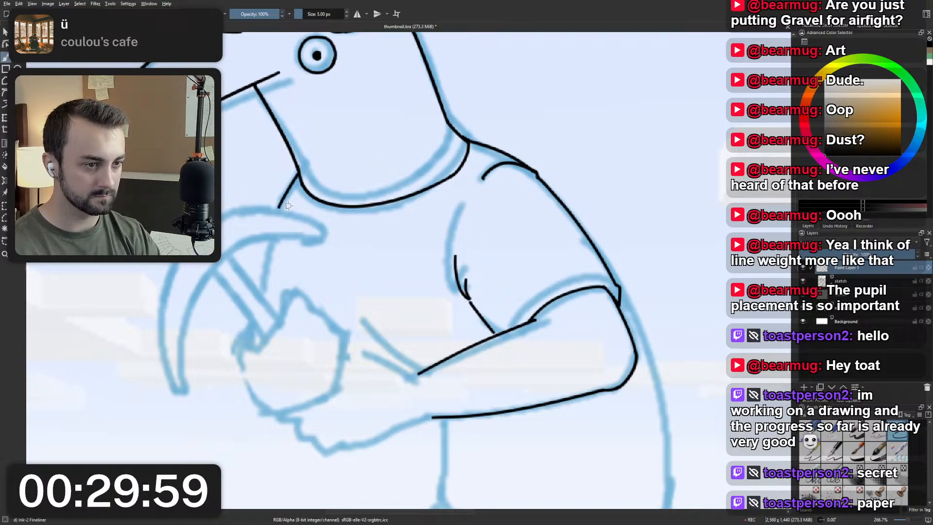
scroll(305, 222, down, 1)
mouse_move(316, 259)
mouse_down()
mouse_move(412, 306)
mouse_move(424, 227)
mouse_move(432, 242)
mouse_move(392, 329)
mouse_move(424, 319)
mouse_up()
scroll(384, 284, down, 3)
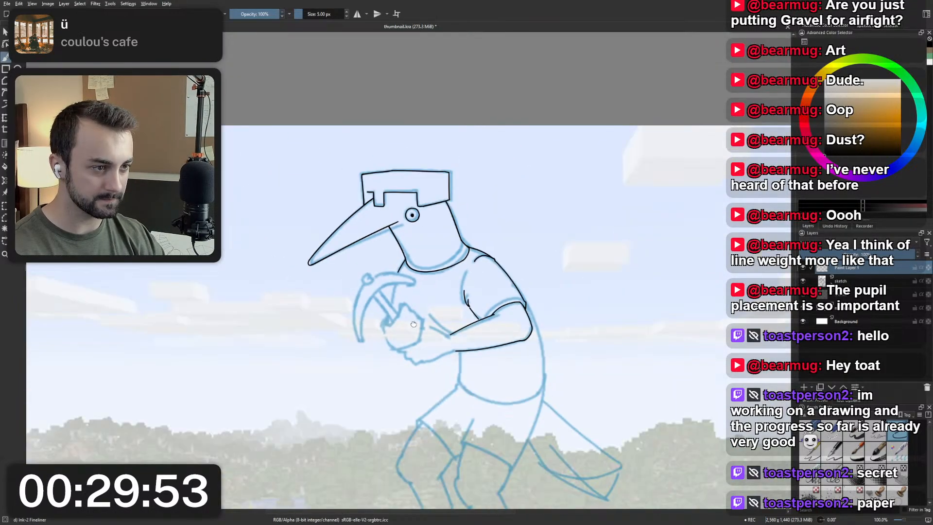
Ink the lower hand's fingers, knuckle mark and wrist, redoing strokes until the outline joins the forearm's underside, and leave the canvas unrotated.
scroll(411, 271, up, 5)
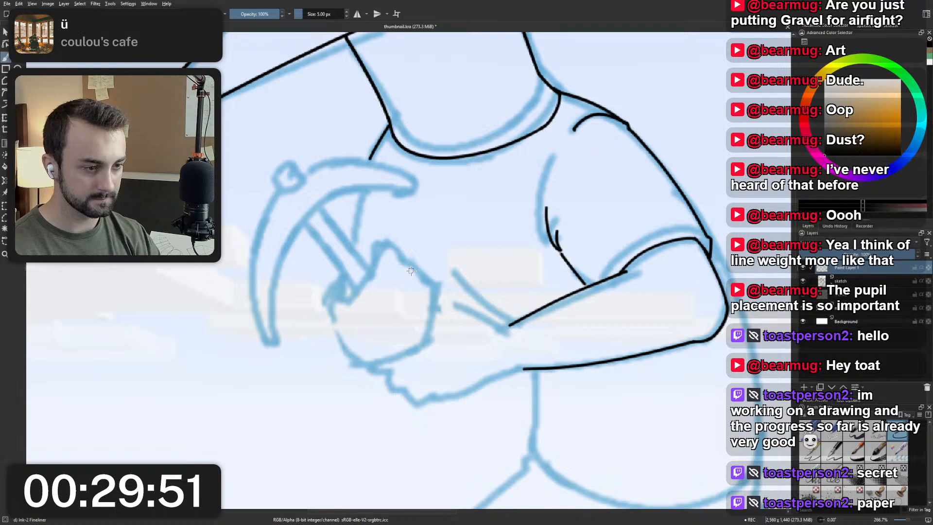
mouse_move(374, 369)
mouse_down()
mouse_move(394, 374)
mouse_move(393, 389)
mouse_move(437, 396)
mouse_move(425, 403)
mouse_move(530, 367)
mouse_up()
key(ctrl+z)
key(ctrl+z)
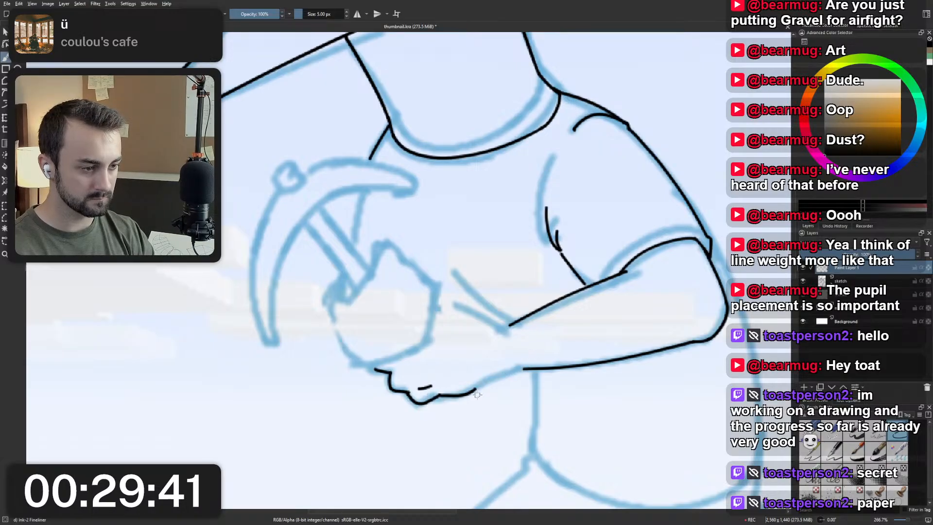
drag(471, 392, 534, 368)
key(ctrl+z)
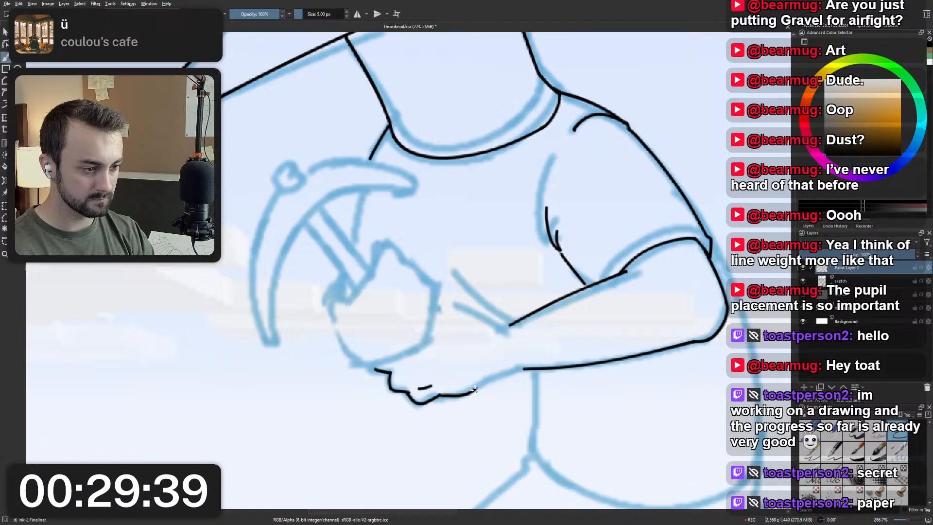
drag(471, 392, 532, 370)
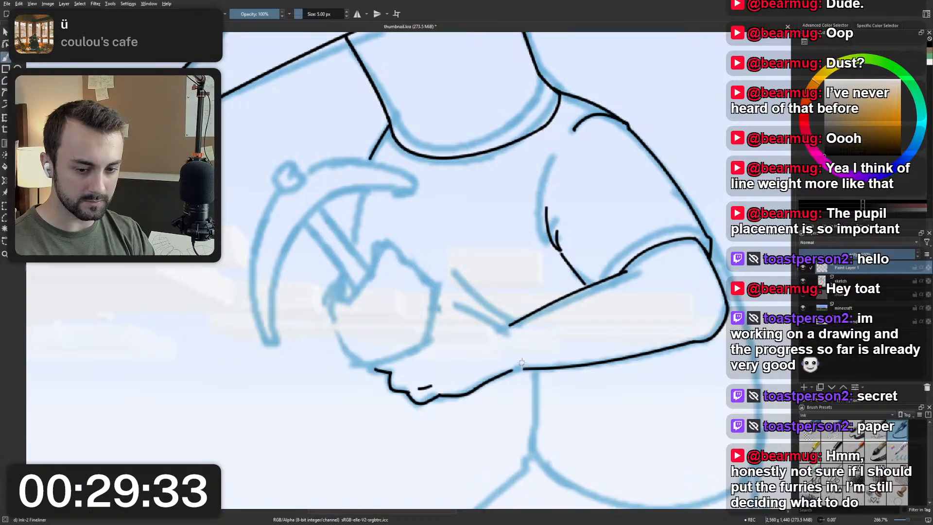
drag(486, 359, 533, 300)
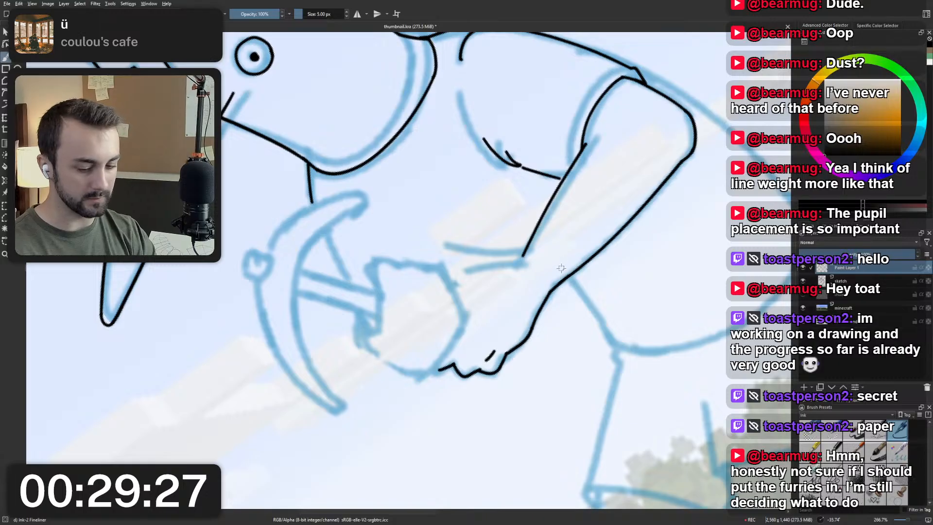
key(5)
Ink the wrist's upper line from beside the fist to the forearm's upper edge, redoing the stroke until the lines join.
drag(446, 302, 501, 329)
key(ctrl+z)
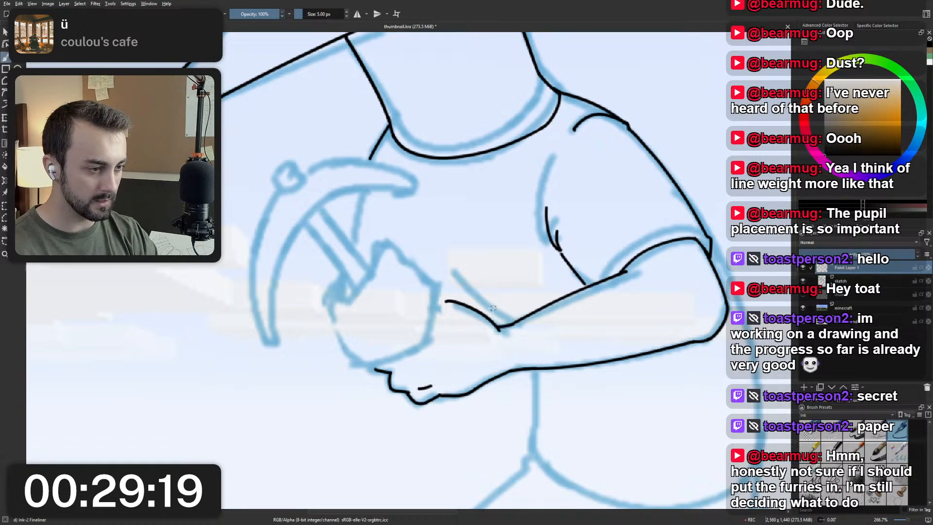
key(ctrl+z)
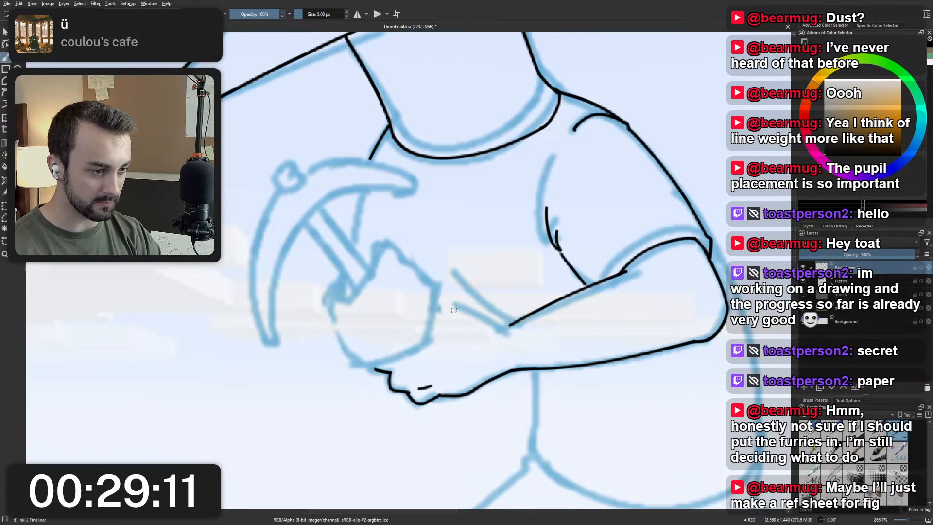
drag(447, 305, 514, 330)
key(ctrl+z)
key(ctrl+z)
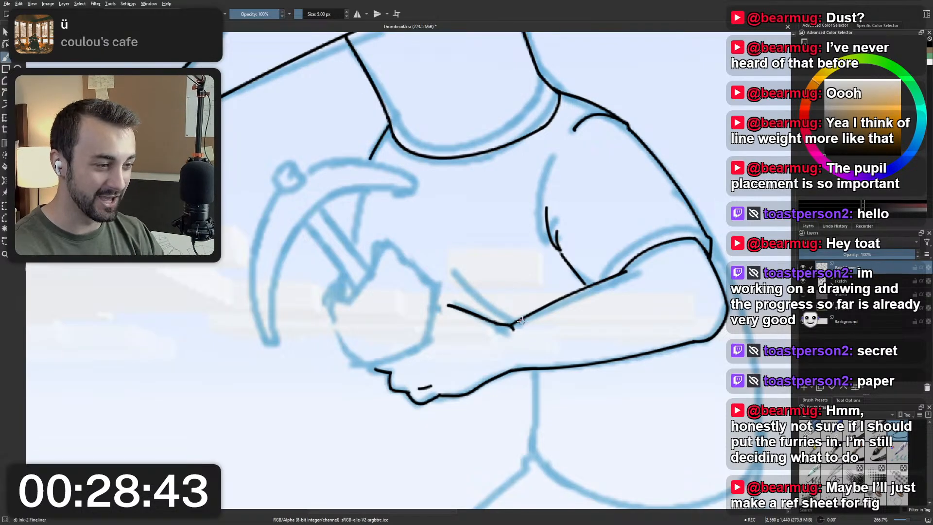
scroll(523, 305, up, 2)
scroll(522, 138, down, 2)
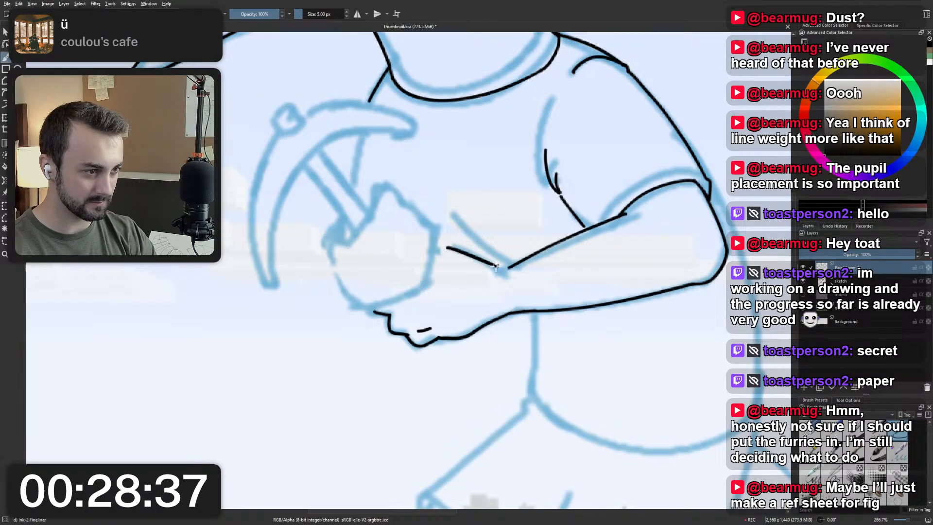
drag(495, 264, 512, 271)
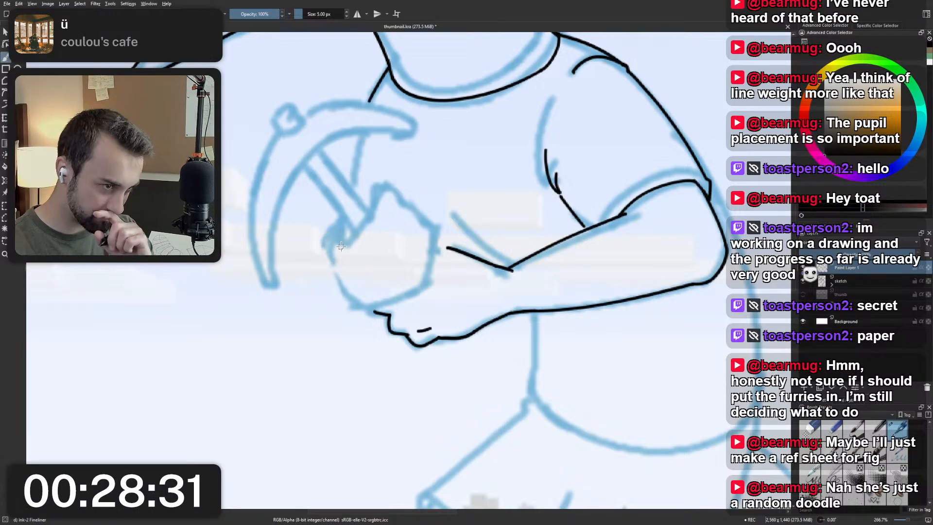
Ink the pickaxe-holding fist from its underside up the wrist side and over the bumpy top to the handle, redoing strokes.
scroll(346, 241, down, 4)
drag(351, 239, 380, 300)
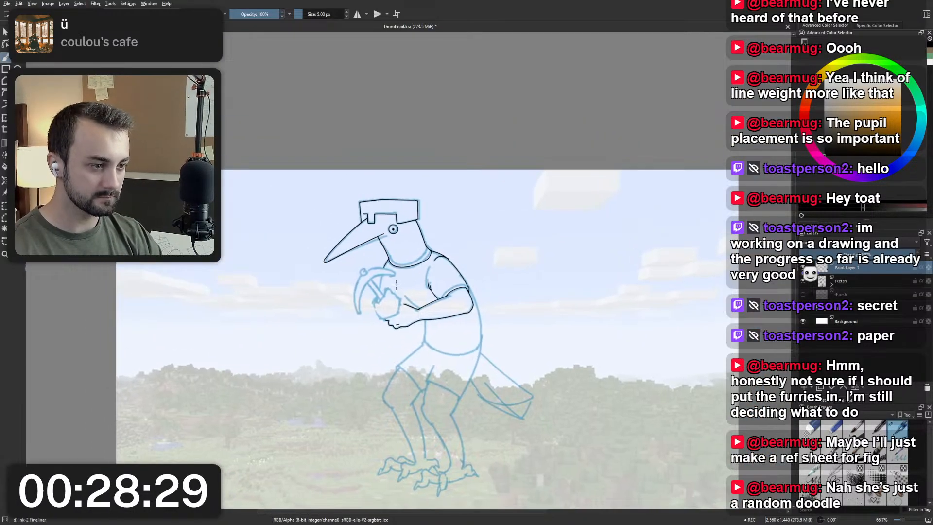
scroll(381, 299, up, 1)
scroll(380, 299, up, 3)
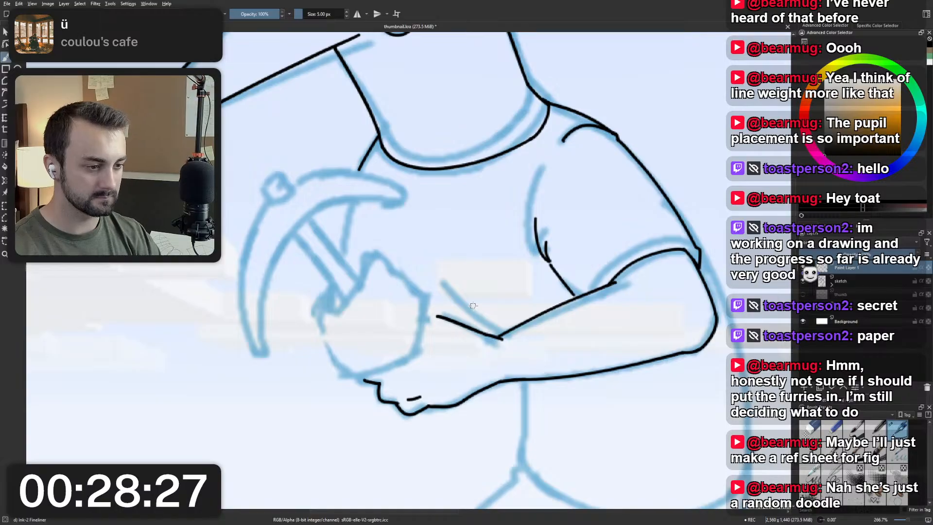
mouse_move(351, 379)
mouse_down()
mouse_move(396, 372)
mouse_move(422, 347)
mouse_move(419, 355)
mouse_move(427, 298)
mouse_up()
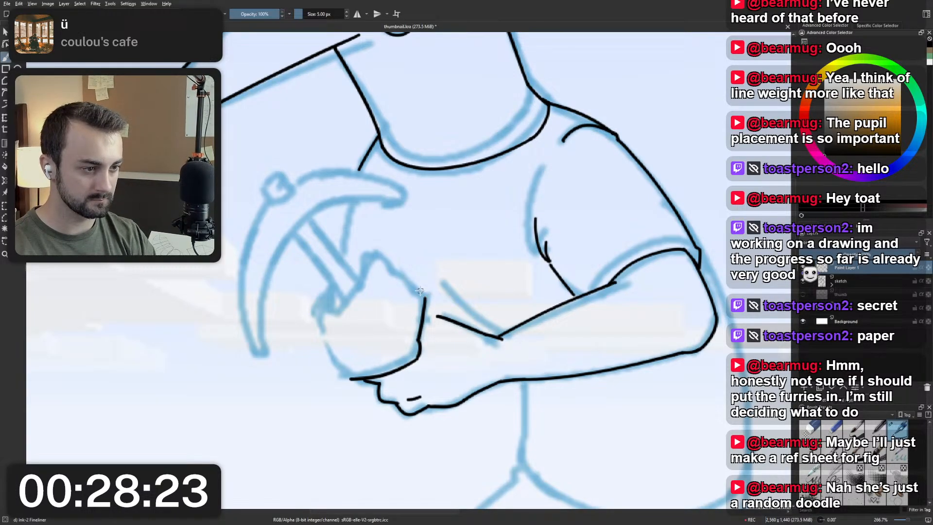
key(ctrl+z)
drag(419, 347, 423, 314)
key(ctrl+z)
key(ctrl+z)
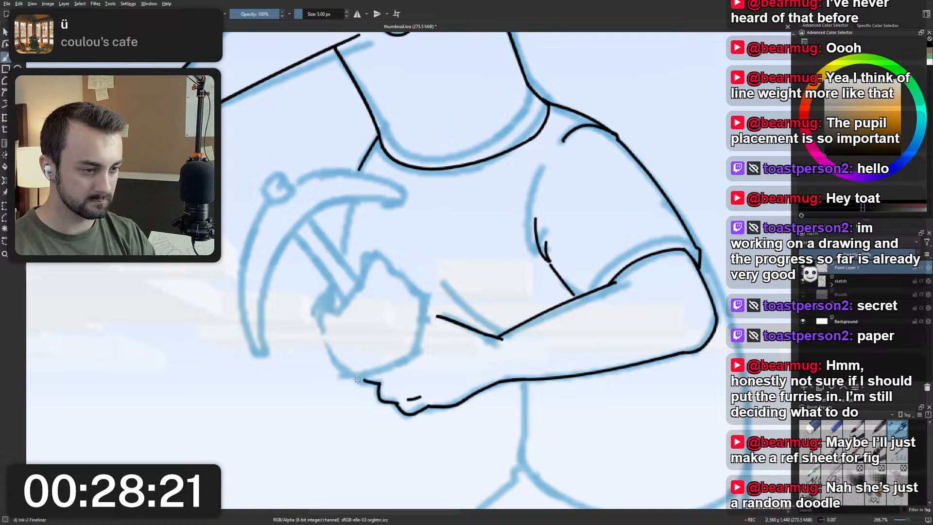
mouse_move(347, 377)
mouse_down()
mouse_move(419, 358)
mouse_move(428, 300)
mouse_move(400, 272)
mouse_up()
key(ctrl+z)
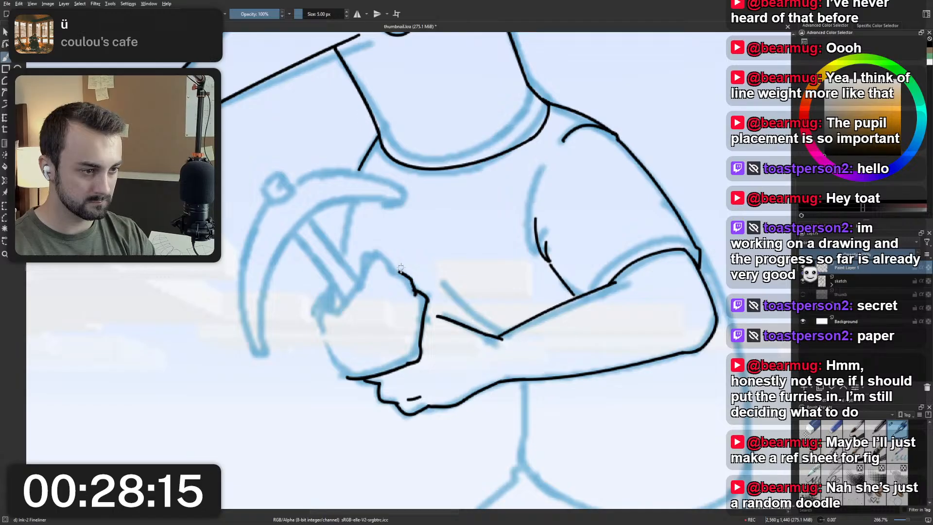
key(ctrl+z)
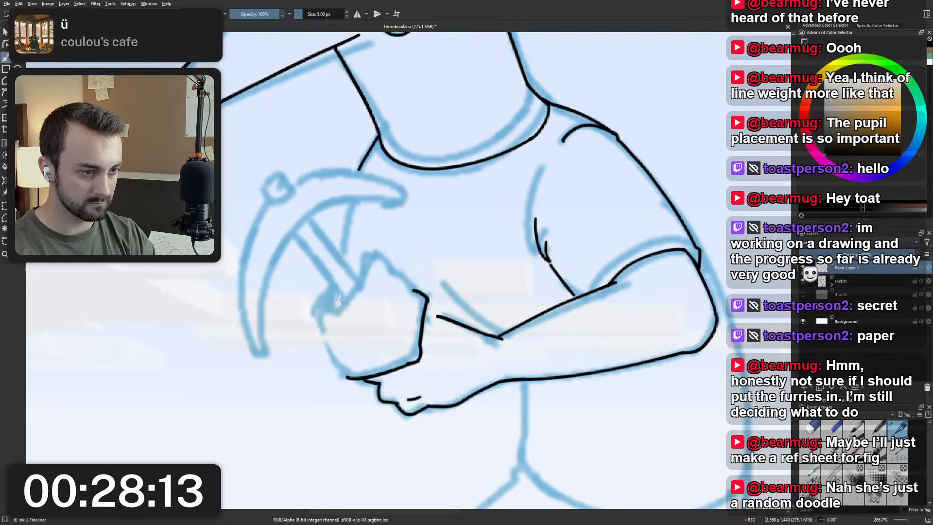
mouse_move(339, 300)
mouse_down()
mouse_move(356, 291)
mouse_move(366, 269)
mouse_move(353, 266)
mouse_move(364, 253)
mouse_move(415, 291)
mouse_up()
key(ctrl+z)
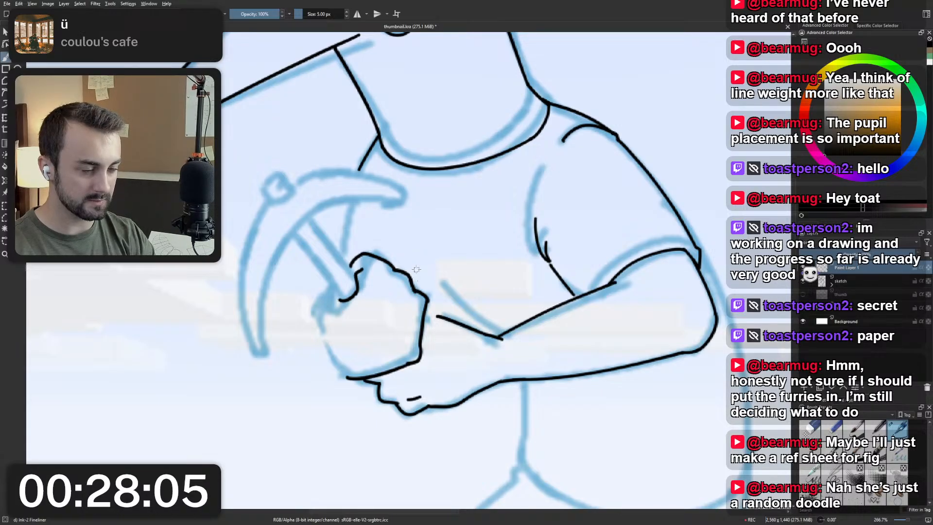
Try inking the fist's front outline from its underside up to the pickaxe handle, redoing the stroke.
drag(344, 376, 315, 314)
key(ctrl+z)
drag(347, 377, 316, 311)
key(ctrl+z)
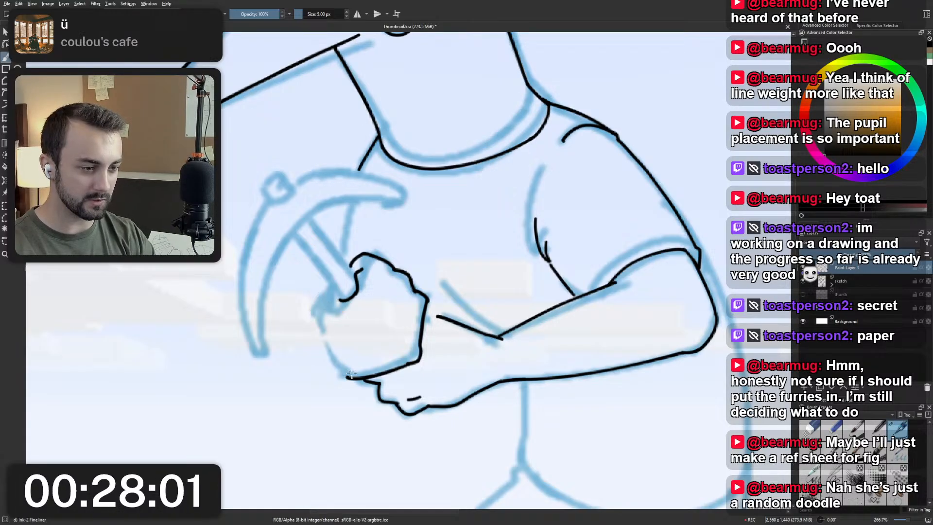
drag(344, 375, 317, 316)
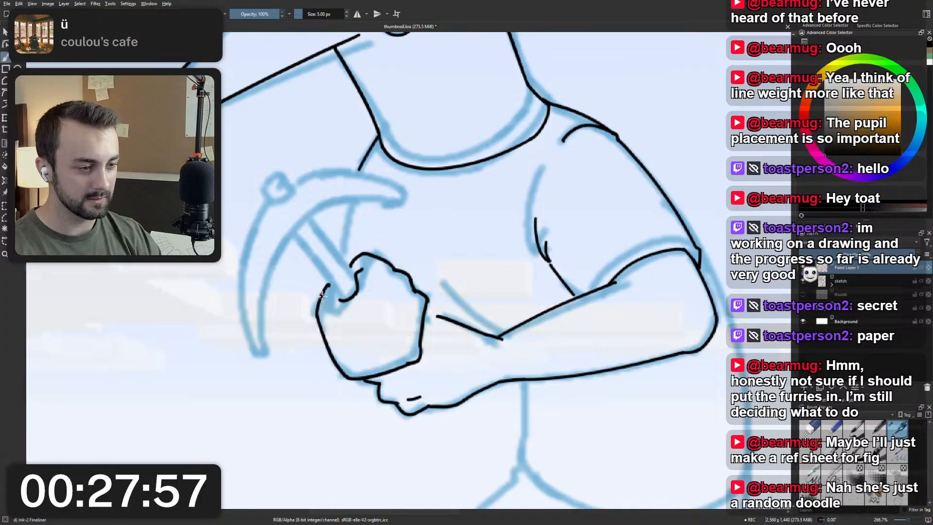
scroll(321, 294, down, 5)
scroll(323, 290, up, 5)
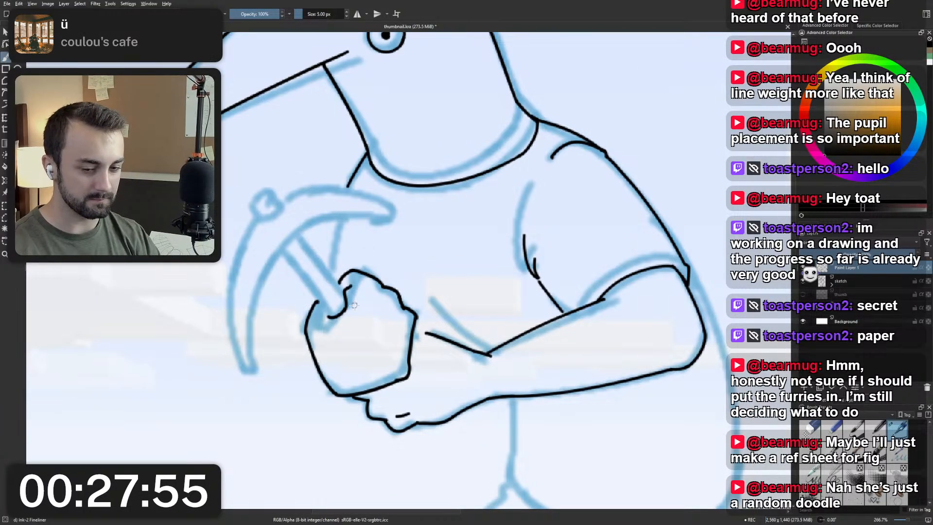
Try short crease lines inside the fist beside its lower wrist corner and undo them.
drag(359, 350, 410, 372)
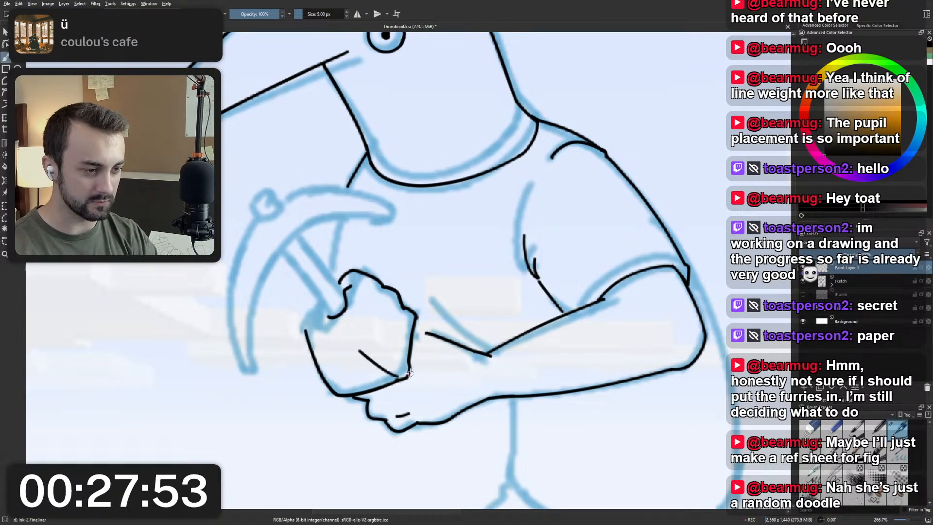
key(ctrl+z)
mouse_move(362, 355)
mouse_down()
mouse_move(410, 378)
mouse_move(378, 371)
mouse_move(407, 378)
mouse_up()
key(ctrl+z)
key(ctrl+z)
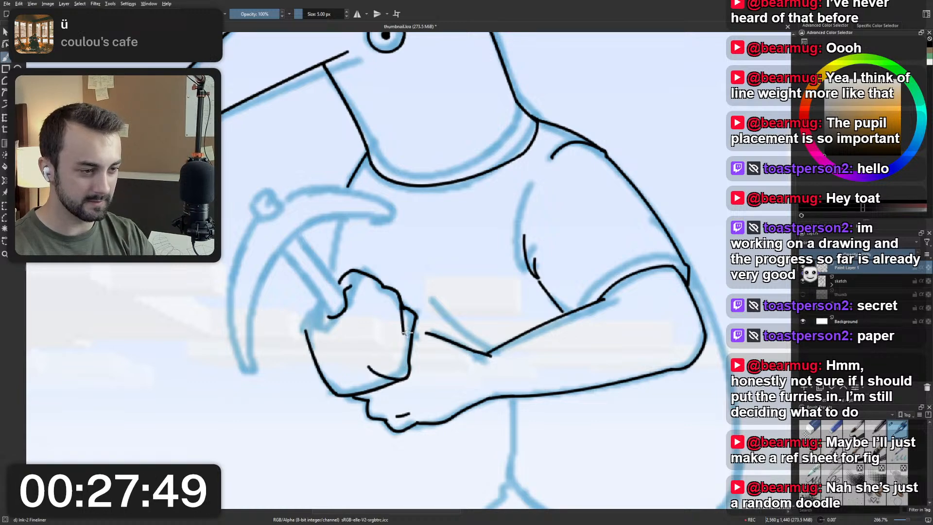
key(ctrl+z)
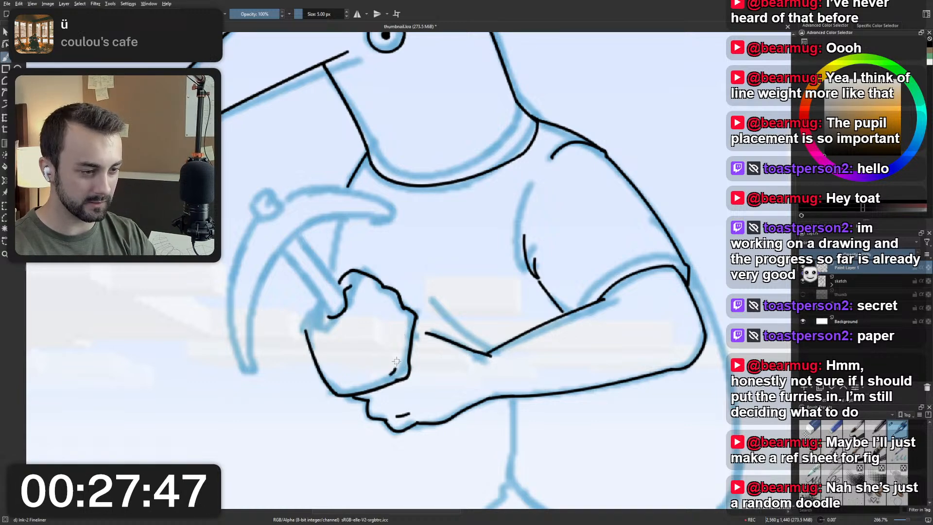
mouse_move(381, 367)
mouse_down()
mouse_move(399, 327)
mouse_move(402, 354)
mouse_up()
key(ctrl+z)
key(ctrl+z)
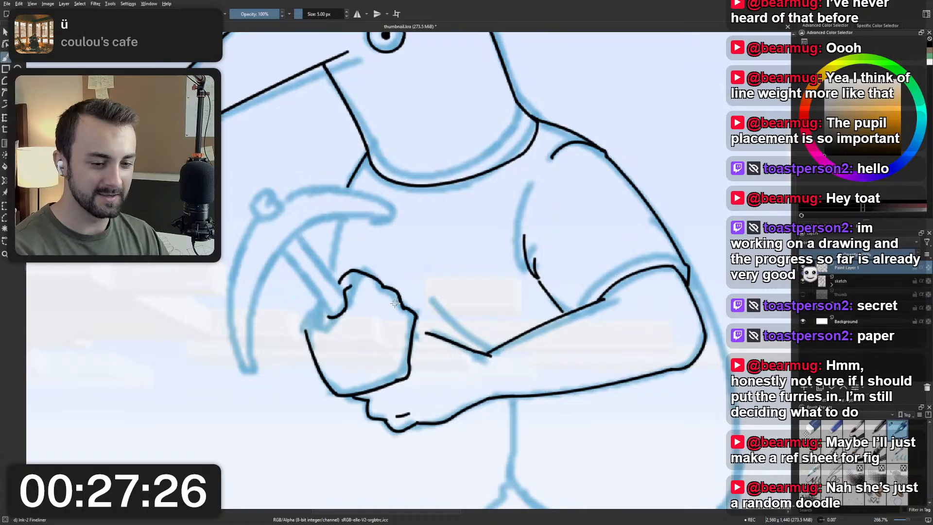
Undo the fist's front, bumpy top and wrist-side strokes back to its underside line.
key(ctrl+z)
key(ctrl+z)
key(ctrl+z)
key(ctrl+z)
key(ctrl+z)
key(ctrl+z)
key(ctrl+z)
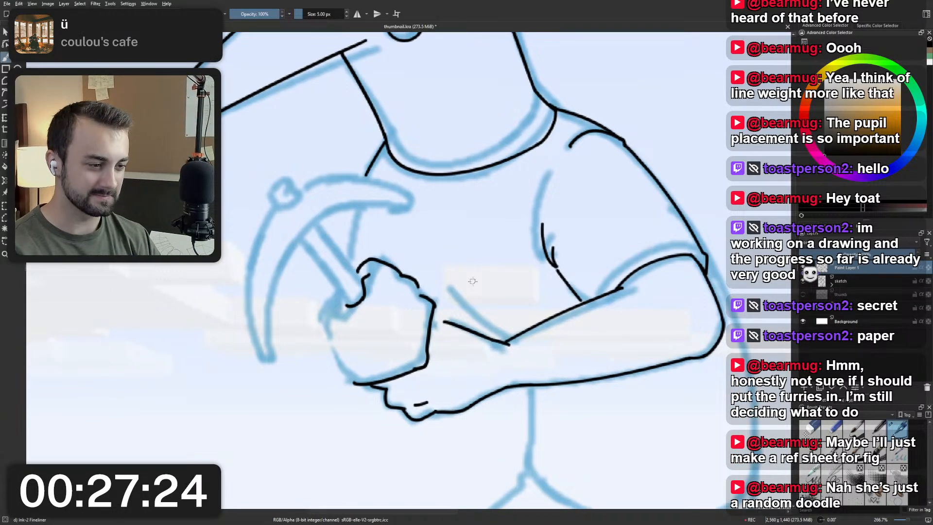
key(ctrl+z)
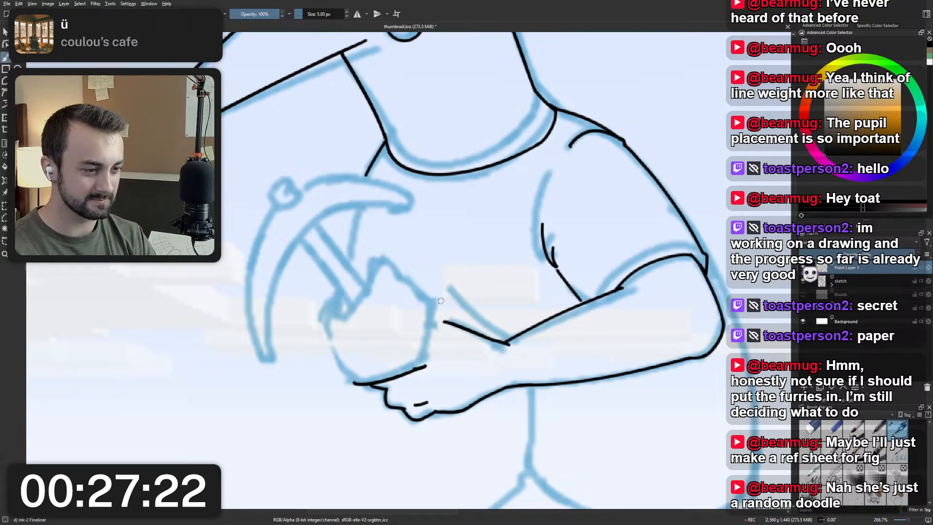
Re-ink the fist's wrist side from the underside up to a rounded upper corner, undoing stray strokes.
mouse_move(427, 362)
mouse_down()
mouse_move(428, 314)
mouse_move(414, 298)
mouse_move(456, 325)
mouse_move(444, 355)
mouse_move(431, 344)
mouse_up()
key(ctrl+z)
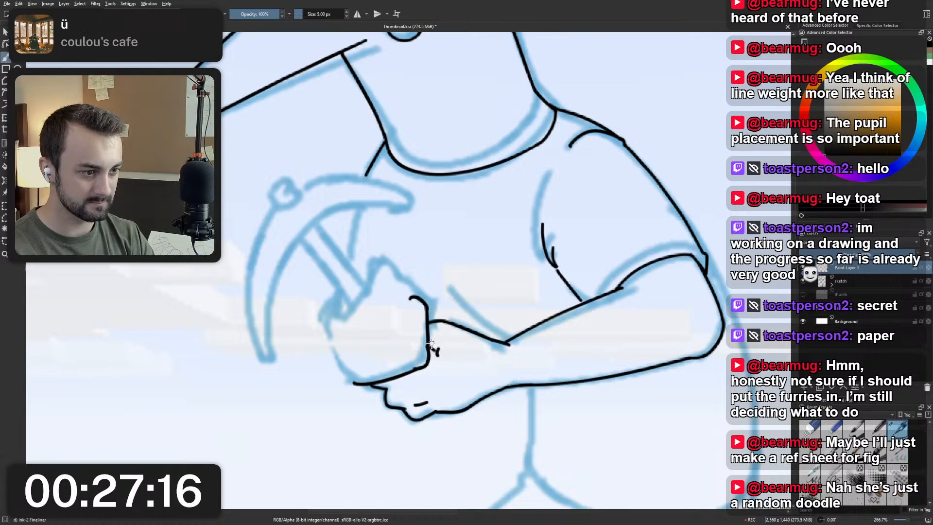
key(ctrl+z)
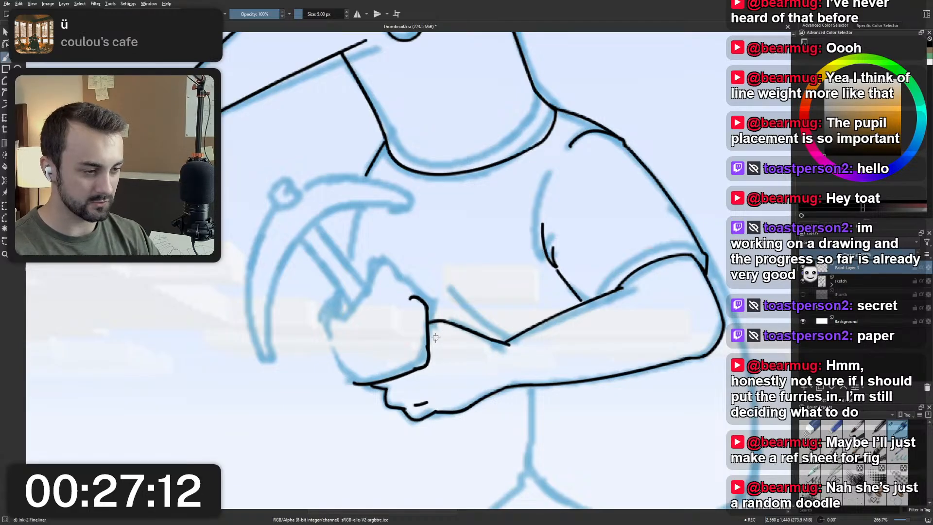
Select the inked fist lines with a freehand selection and shift them slightly down toward the wrist.
scroll(440, 345, down, 5)
scroll(422, 331, up, 5)
scroll(422, 331, up, 2)
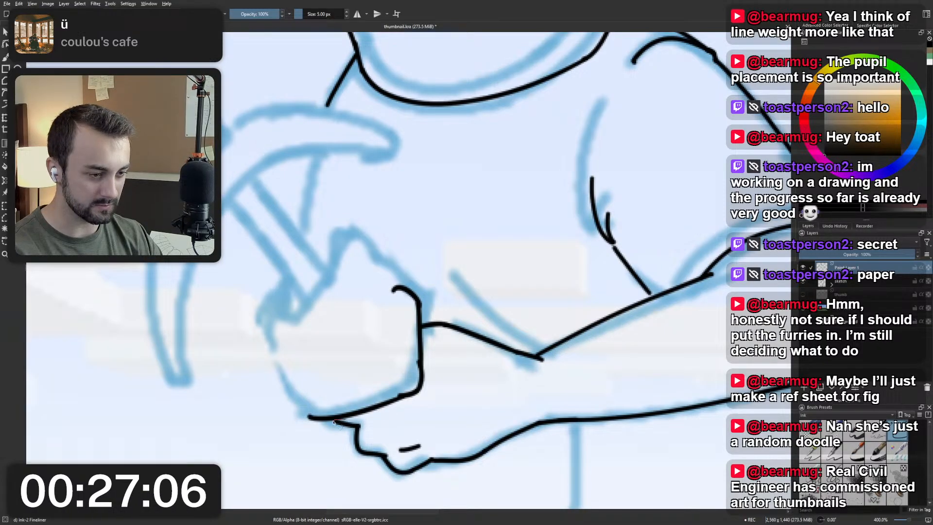
mouse_move(338, 422)
mouse_down()
mouse_move(311, 423)
mouse_move(334, 291)
mouse_move(410, 261)
mouse_move(425, 290)
mouse_move(432, 398)
mouse_move(357, 423)
mouse_up()
scroll(457, 307, up, 3)
scroll(368, 301, down, 4)
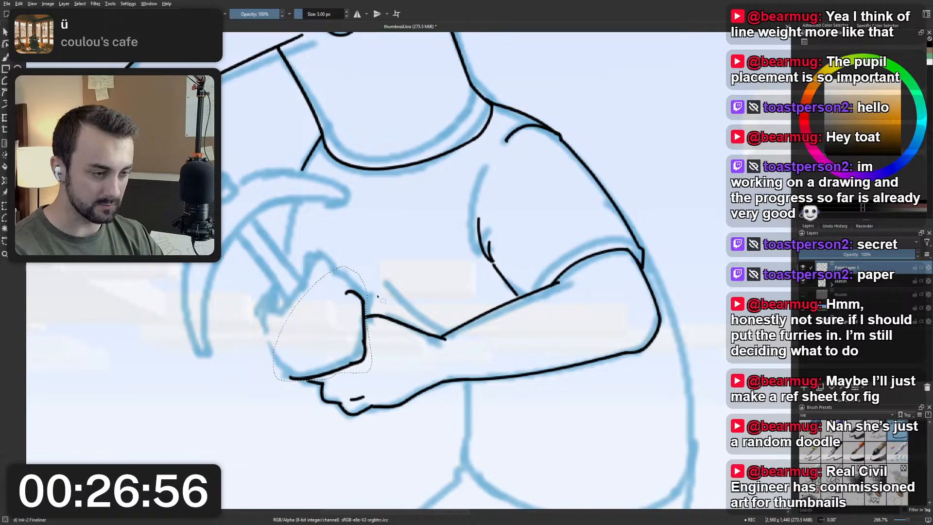
key(ctrl+t)
drag(350, 332, 363, 342)
key(b)
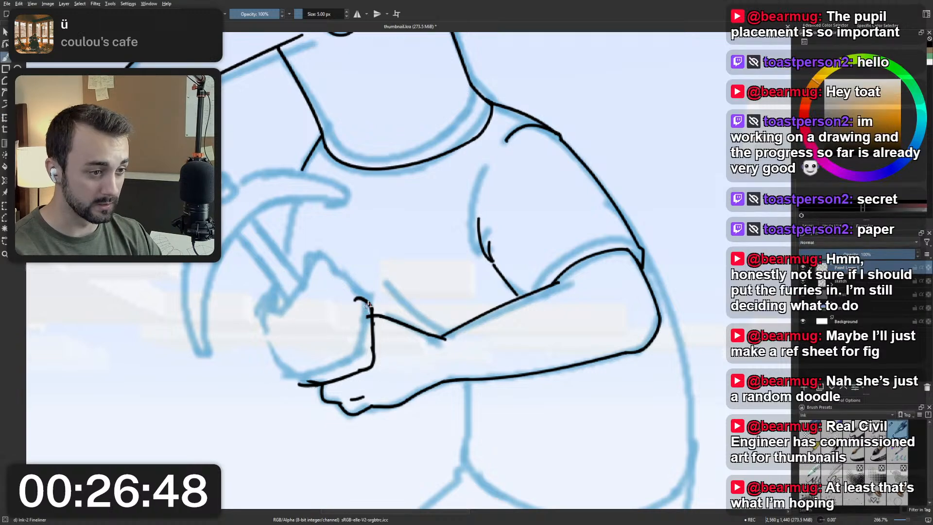
Clean up the joins where the wrist line and lower hand meet the moved fist.
right_click(368, 306)
click(461, 274)
scroll(355, 329, up, 1)
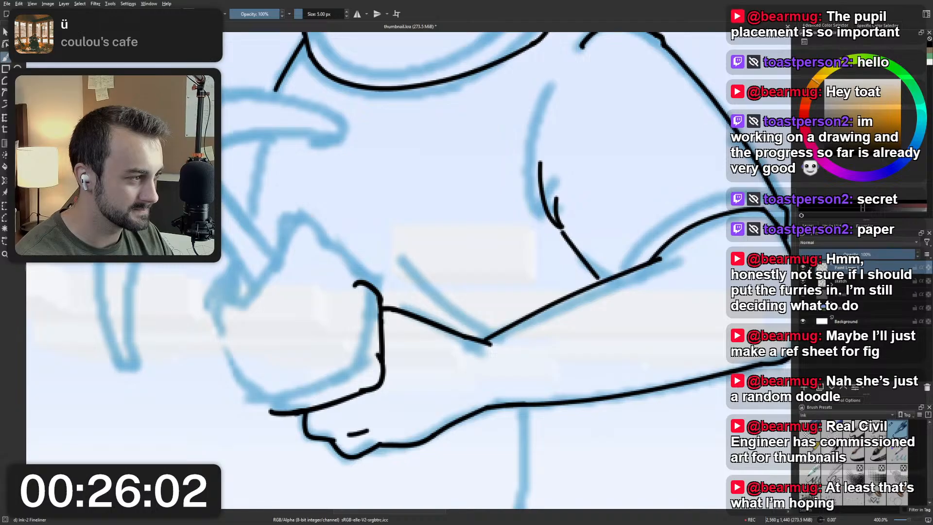
drag(360, 378, 354, 355)
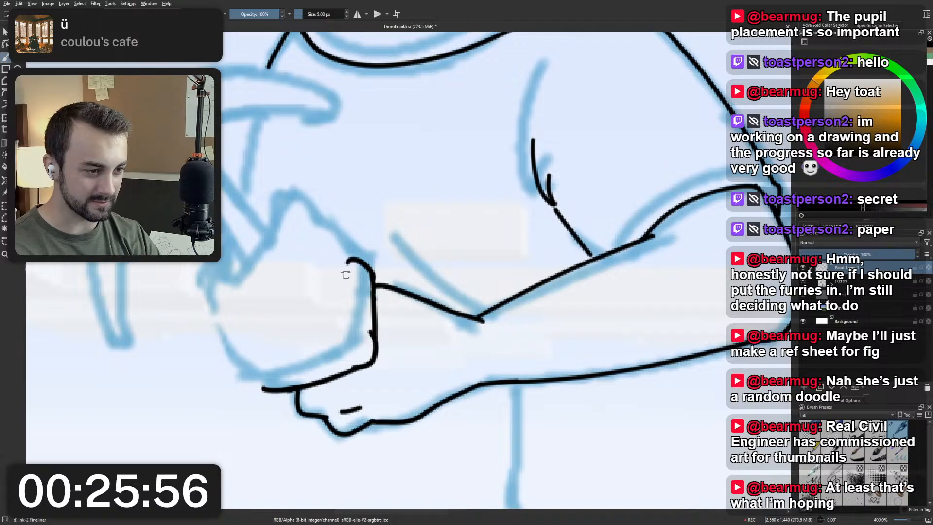
Try inking the knuckle bumps along the fist's top toward the pickaxe handle, redoing and undoing strokes.
mouse_move(349, 261)
mouse_down()
mouse_move(328, 248)
mouse_move(315, 230)
mouse_up()
key(ctrl+z)
scroll(342, 216, down, 4)
scroll(343, 216, up, 5)
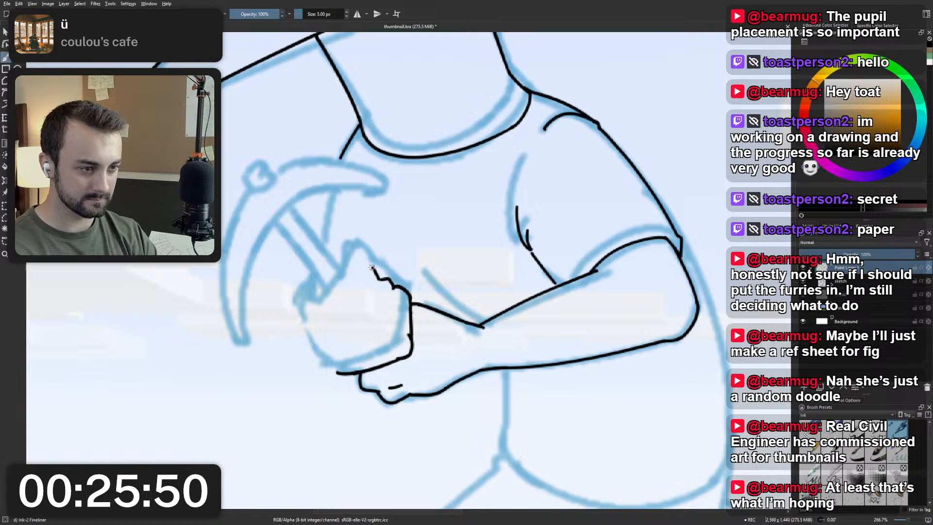
drag(373, 267, 351, 263)
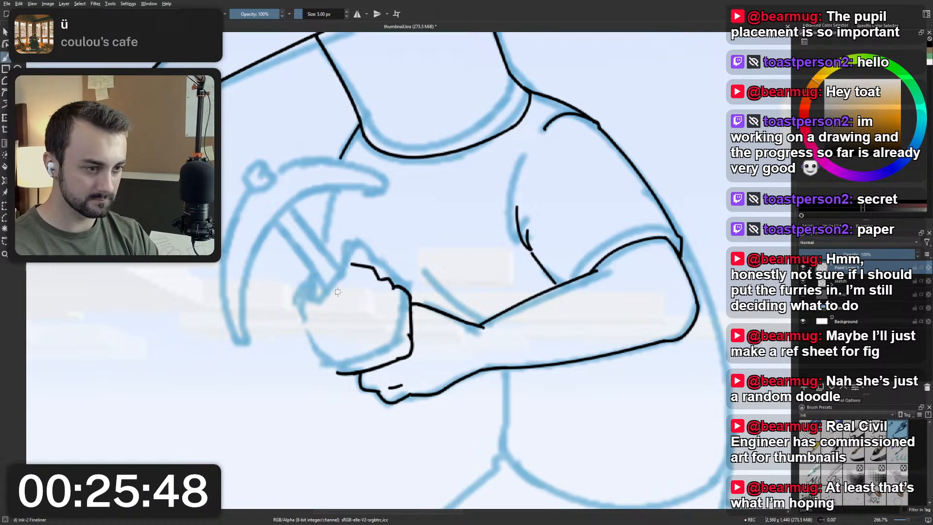
mouse_move(335, 293)
mouse_down()
mouse_move(351, 283)
mouse_move(349, 267)
mouse_move(341, 293)
mouse_move(346, 273)
mouse_move(333, 295)
mouse_up()
key(ctrl+z)
key(ctrl+z)
key(ctrl+z)
key(ctrl+z)
key(ctrl+z)
key(ctrl+z)
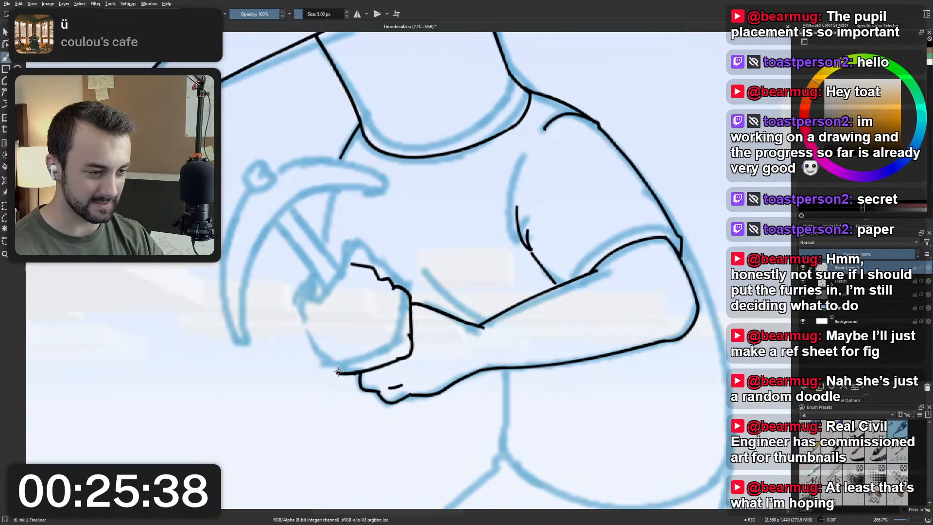
Try inking the fist's front curve up from its underside, and undo it together with the knuckle bumps.
drag(339, 372, 307, 316)
key(ctrl+z)
drag(339, 372, 306, 304)
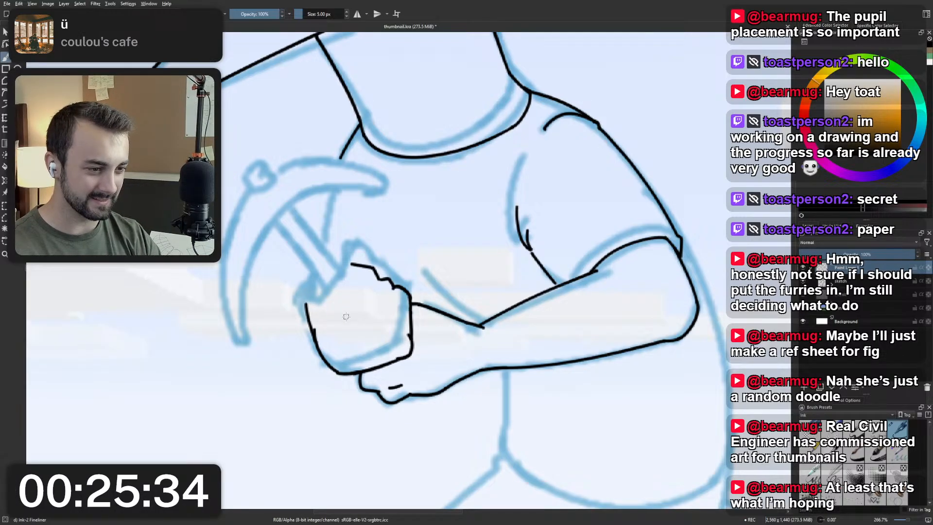
key(ctrl+z)
key(ctrl+z)
key(ctrl+z)
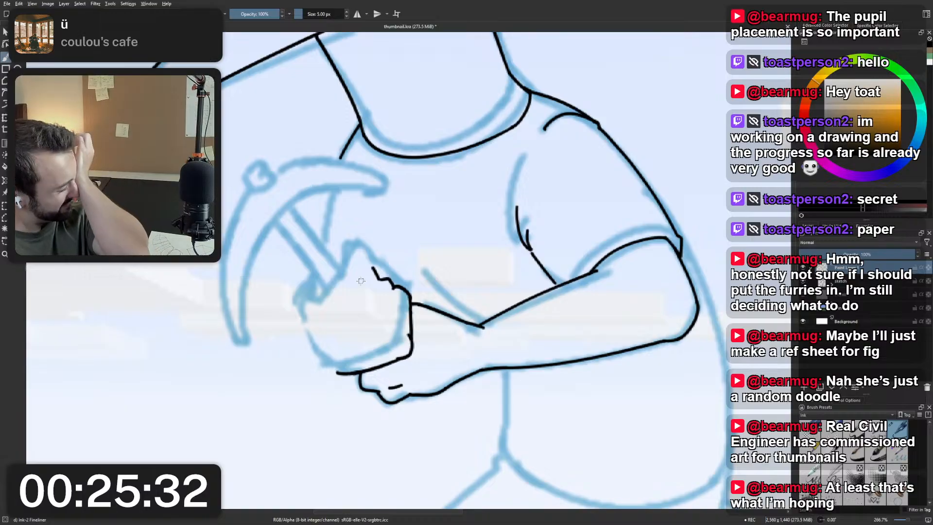
key(ctrl+z)
key(ctrl+z)
scroll(361, 281, down, 1)
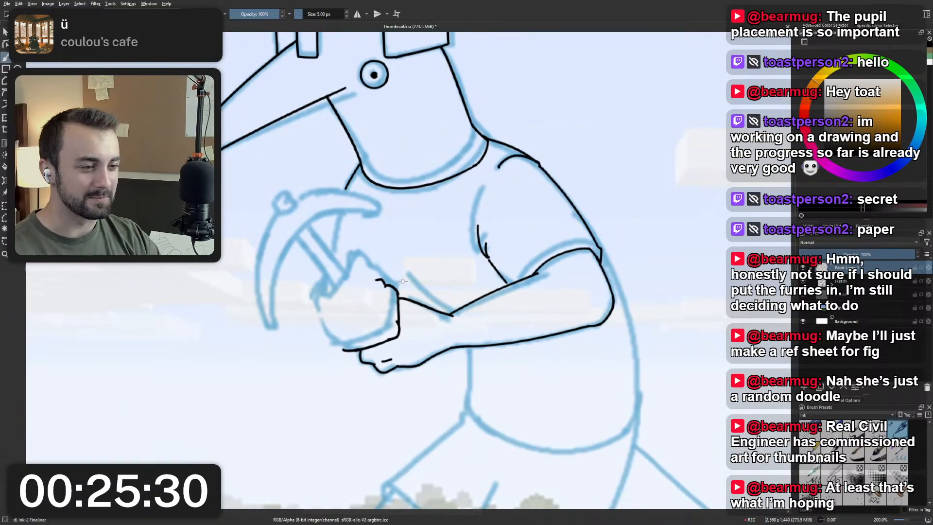
scroll(399, 288, up, 2)
scroll(399, 289, down, 3)
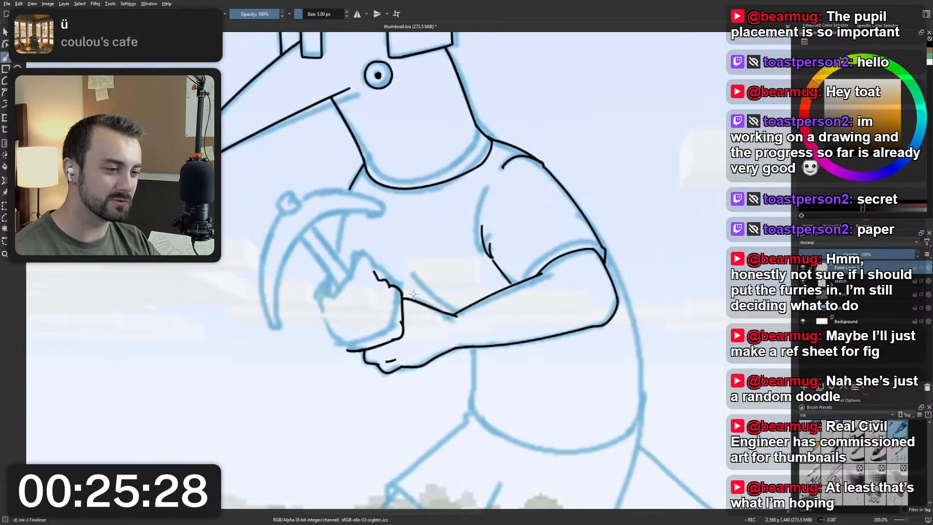
right_click(414, 326)
click(414, 278)
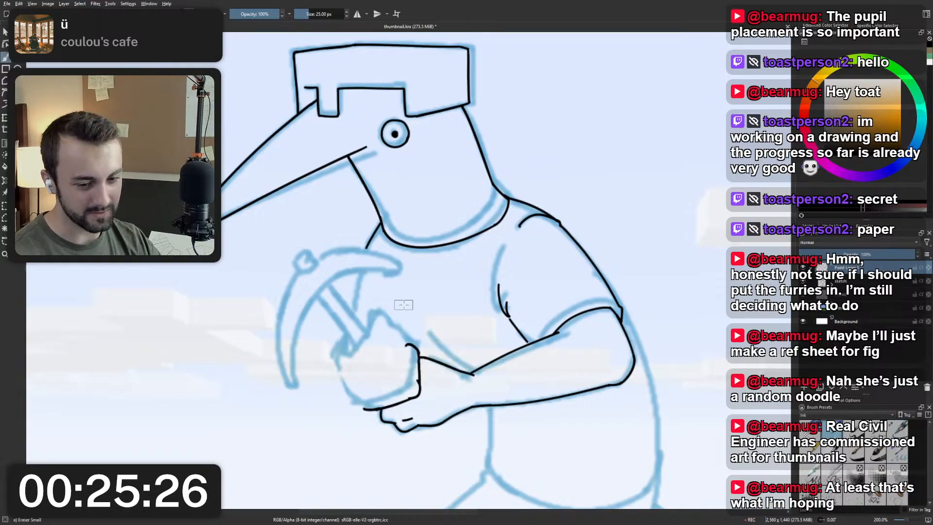
right_click(404, 314)
click(426, 359)
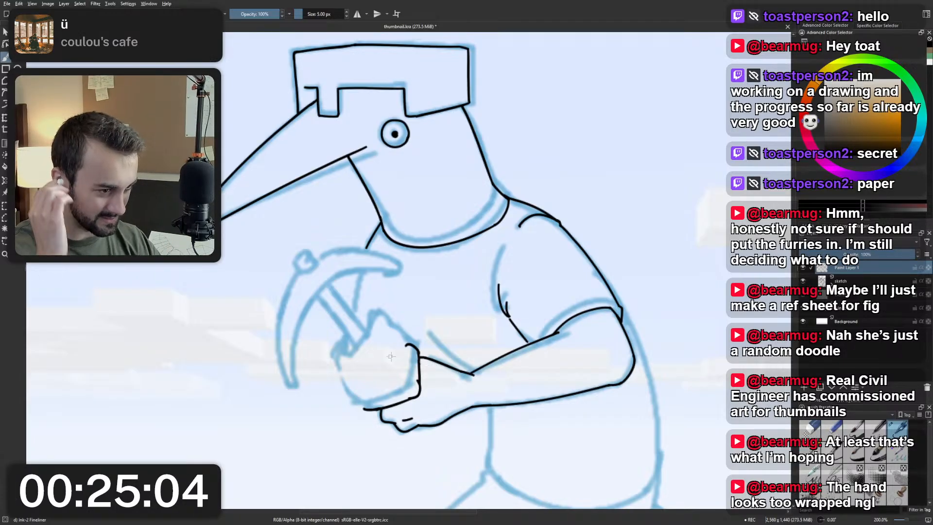
Erase the fist's wrist-side and underside lines with the 25 px Eraser Small brush.
right_click(395, 338)
click(395, 289)
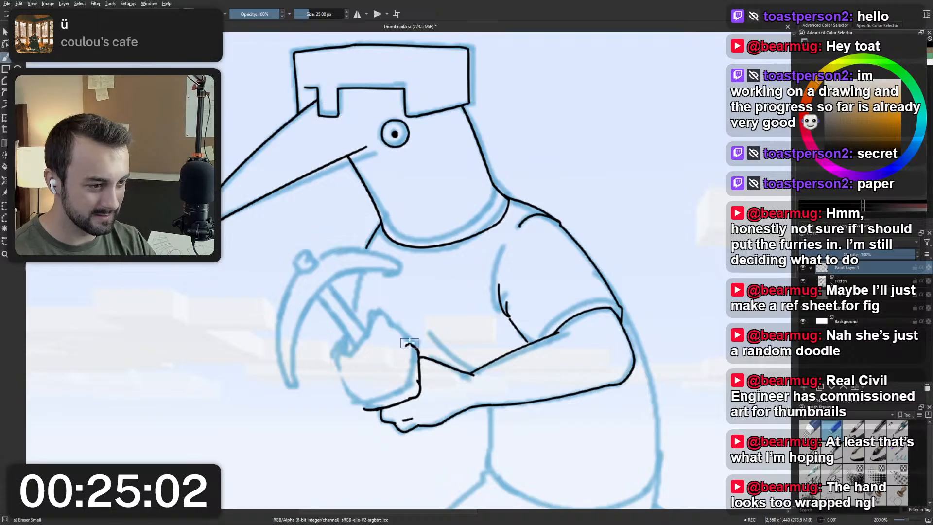
mouse_move(417, 361)
mouse_down()
mouse_move(414, 399)
mouse_move(368, 409)
mouse_up()
Try a slanted Ink-2 Fineliner curve from the pickaxe handle down to the hand as the fist's edge, and undo it.
right_click(381, 375)
click(342, 341)
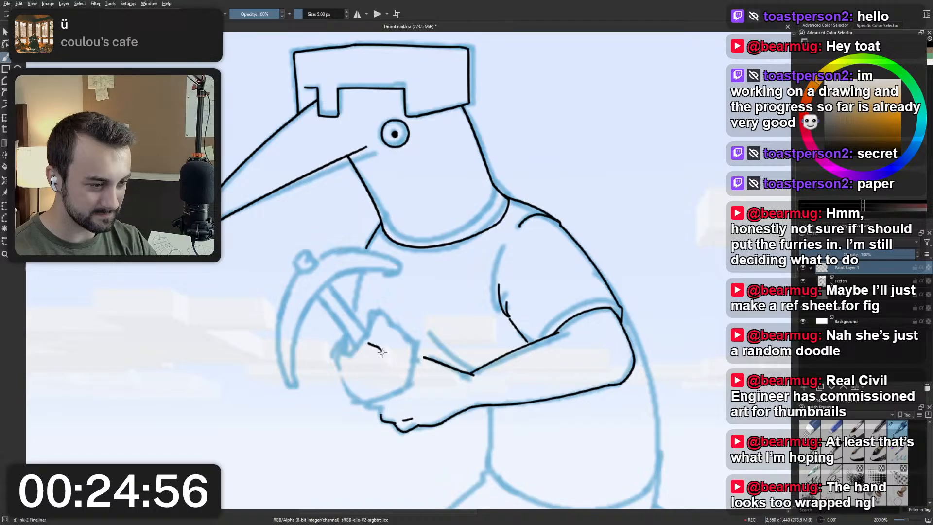
drag(369, 341, 403, 393)
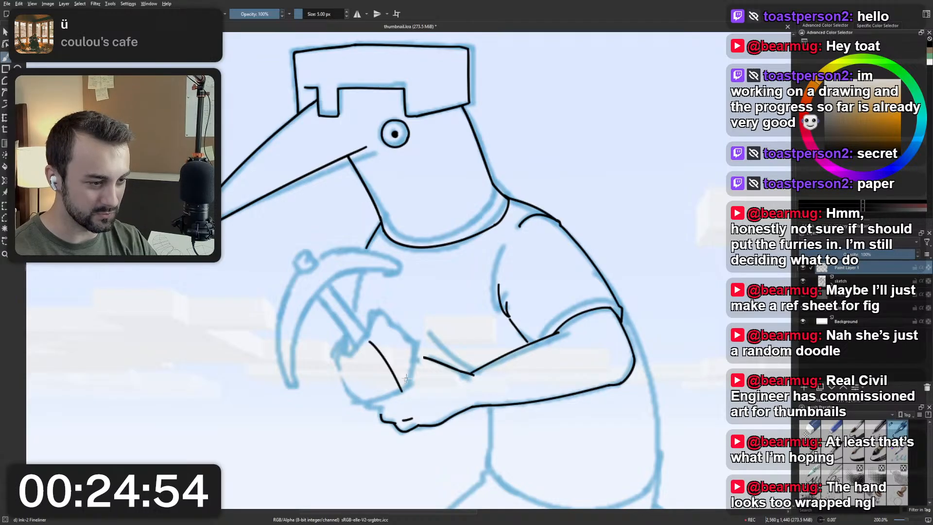
key(ctrl+z)
Add a new paint layer and ink a narrower fist outline with a small notch at the pickaxe handle, redoing strokes.
key(Insert)
mouse_move(366, 340)
mouse_down()
mouse_move(401, 387)
mouse_move(363, 404)
mouse_move(336, 339)
mouse_move(357, 350)
mouse_move(372, 338)
mouse_move(357, 343)
mouse_move(370, 342)
mouse_move(357, 343)
mouse_move(349, 336)
mouse_up()
key(ctrl+z)
key(ctrl+z)
key(ctrl+z)
key(ctrl+z)
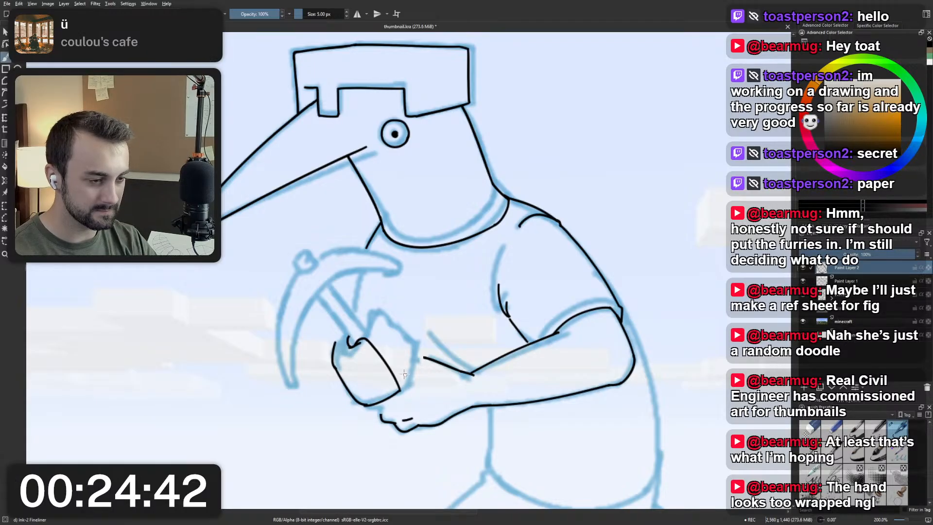
key(ctrl+z)
key(ctrl+z)
key(ctrl+shift+z)
key(ctrl+shift+z)
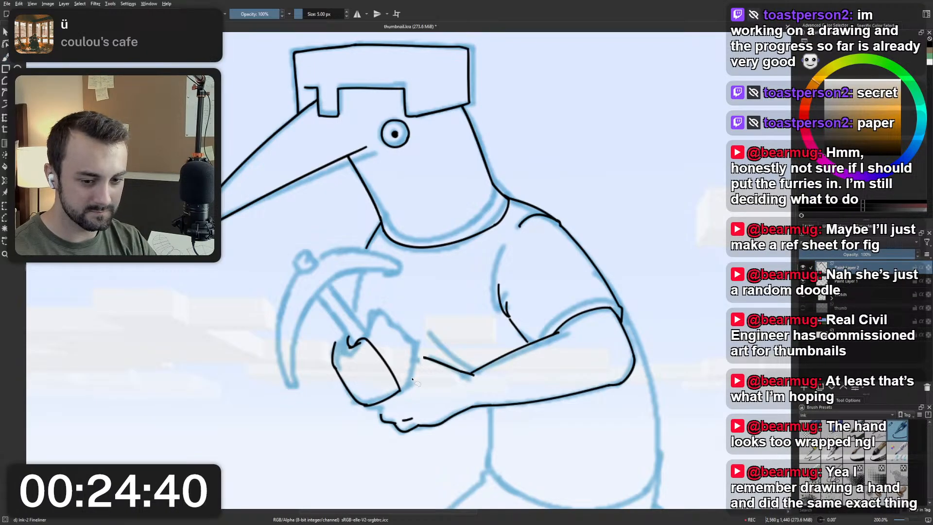
Transform the new fist, rotating it slightly counter-clockwise and moving it toward the wrist and lower hand.
key(ctrl+t)
mouse_move(415, 344)
mouse_down()
mouse_move(410, 337)
mouse_move(395, 362)
mouse_move(402, 359)
mouse_up()
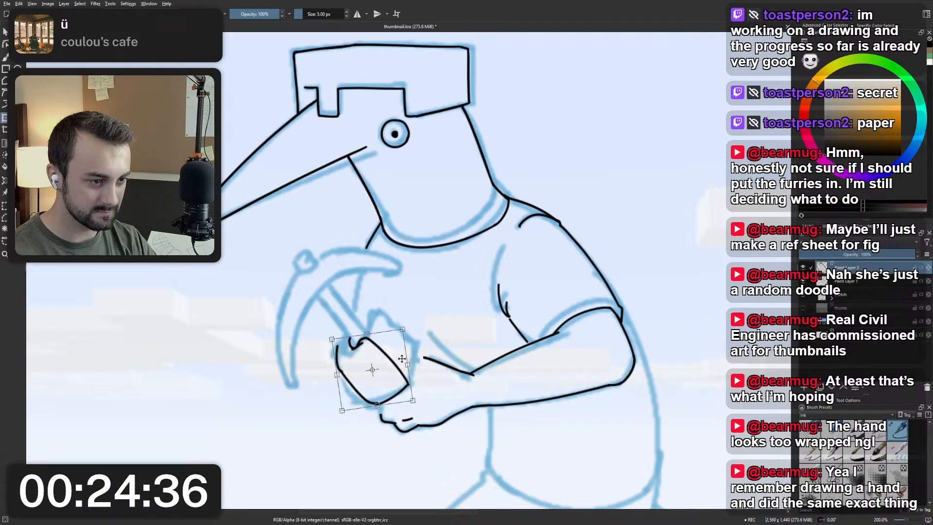
key(b)
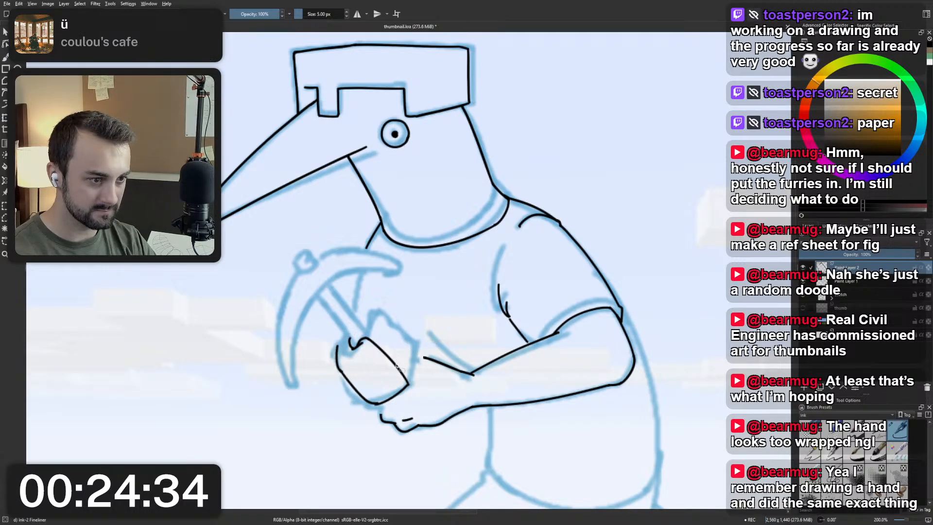
key(ctrl+t)
key(b)
key(ctrl+t)
key(b)
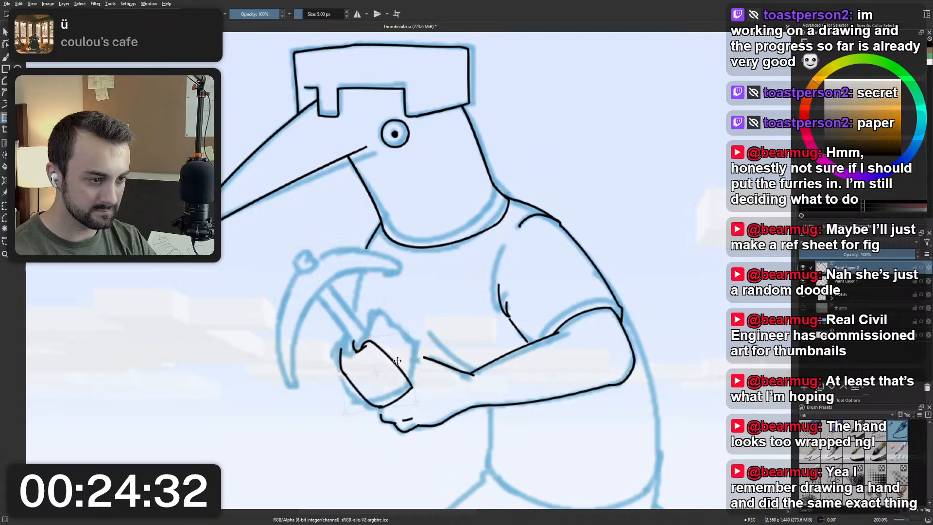
Extend the wrist's upper line to the new fist and connect the lower hand's outline, redoing strokes.
drag(409, 361, 428, 359)
key(ctrl+z)
key(ctrl+z)
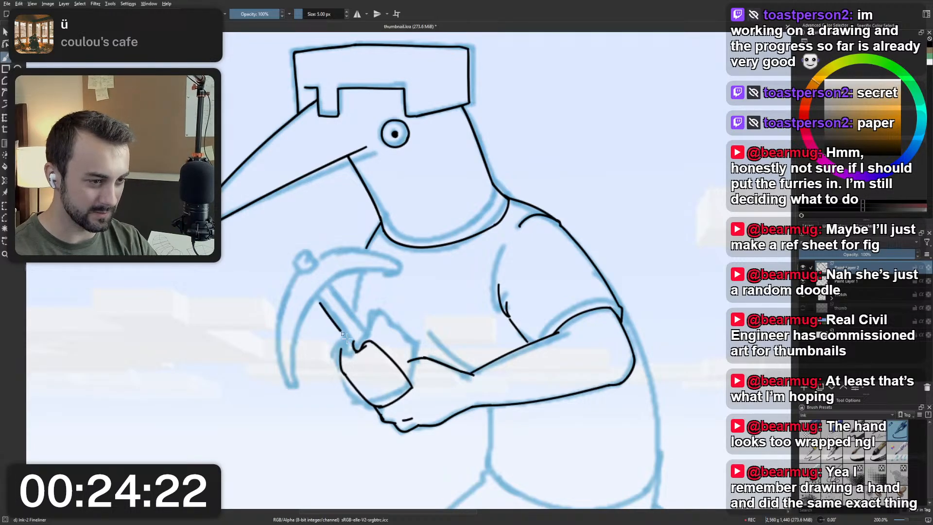
Ink the thumb's curved outline above the fist and extend the fist's outer edge up to the pickaxe handle, undoing the trial handle lines.
drag(320, 301, 365, 349)
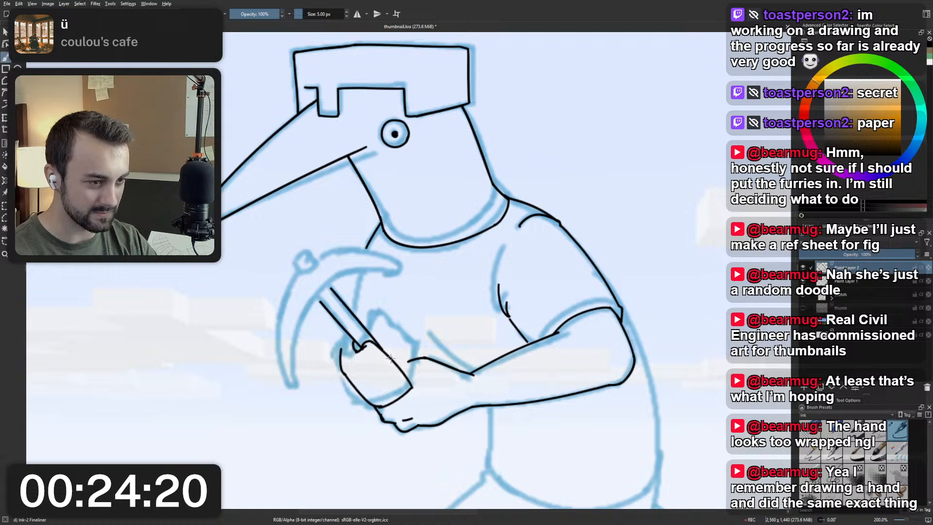
key(ctrl+z)
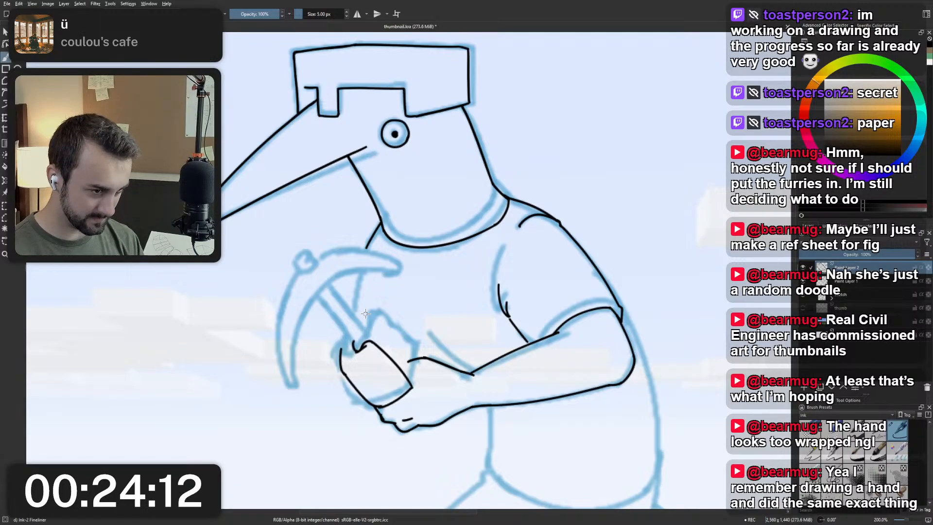
drag(371, 329, 392, 344)
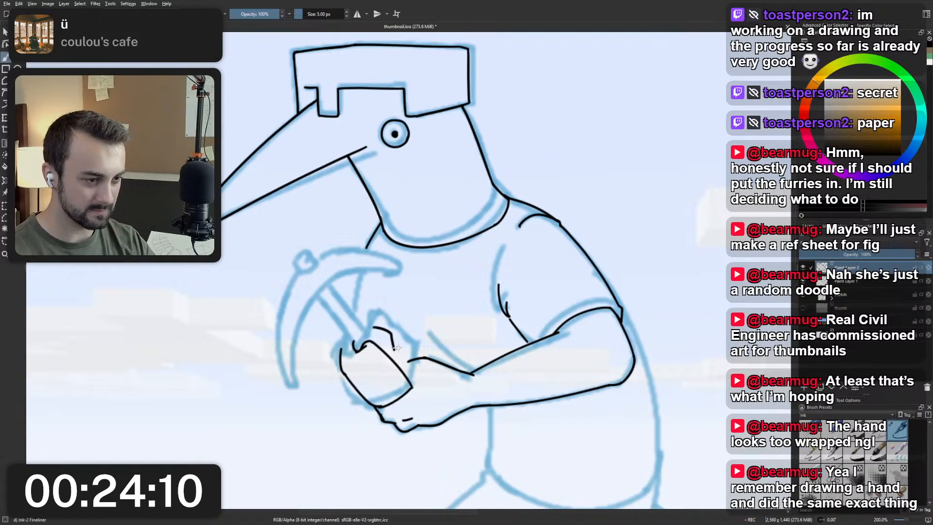
drag(342, 372, 343, 338)
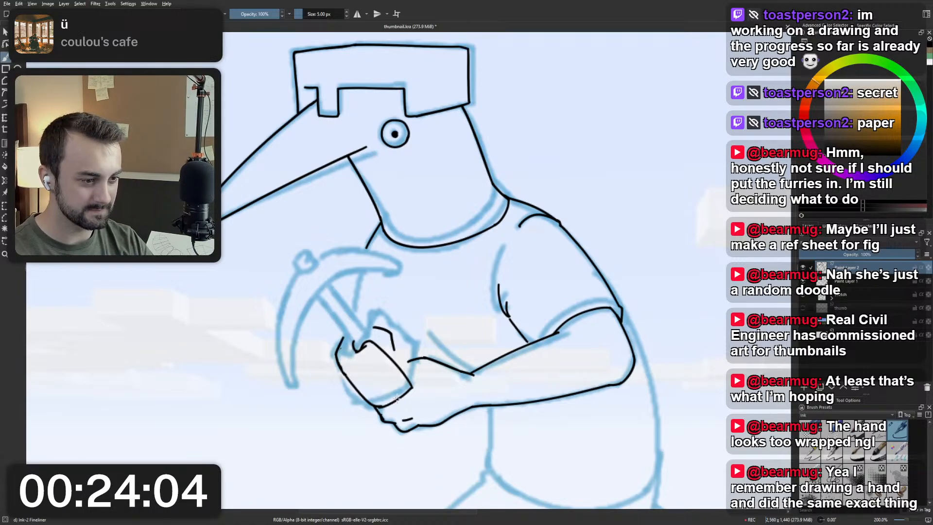
drag(402, 394, 408, 377)
key(ctrl+z)
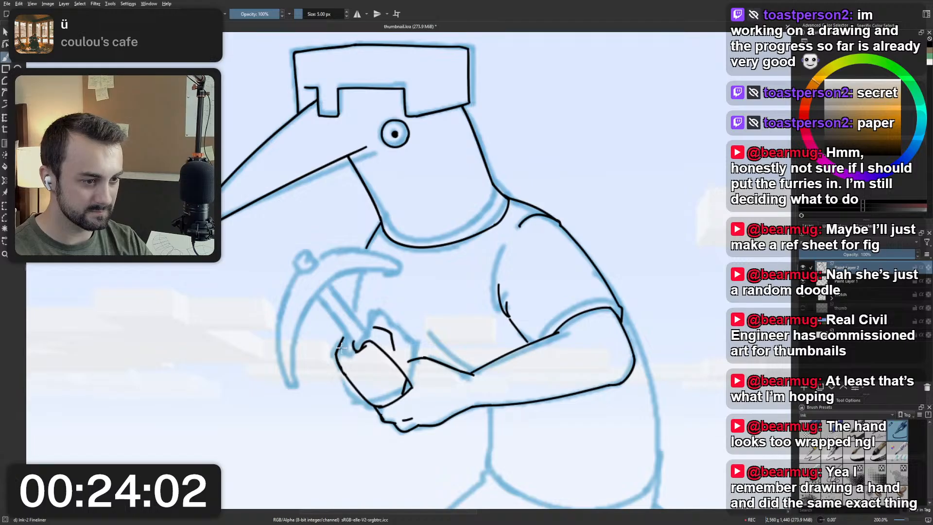
drag(336, 352, 345, 333)
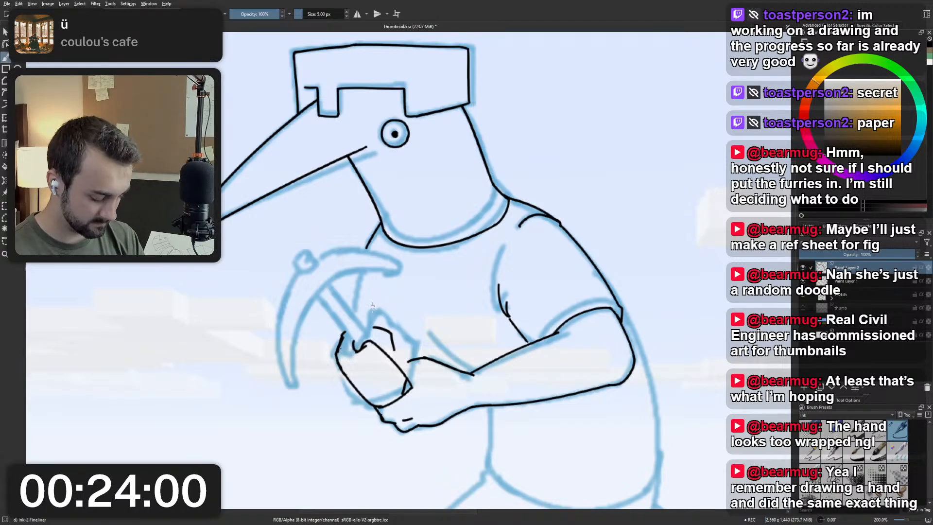
Refine the fist's lower corner beside the wrist and the lower hand's outline with short strokes, undoing unwanted ones.
drag(372, 389, 384, 417)
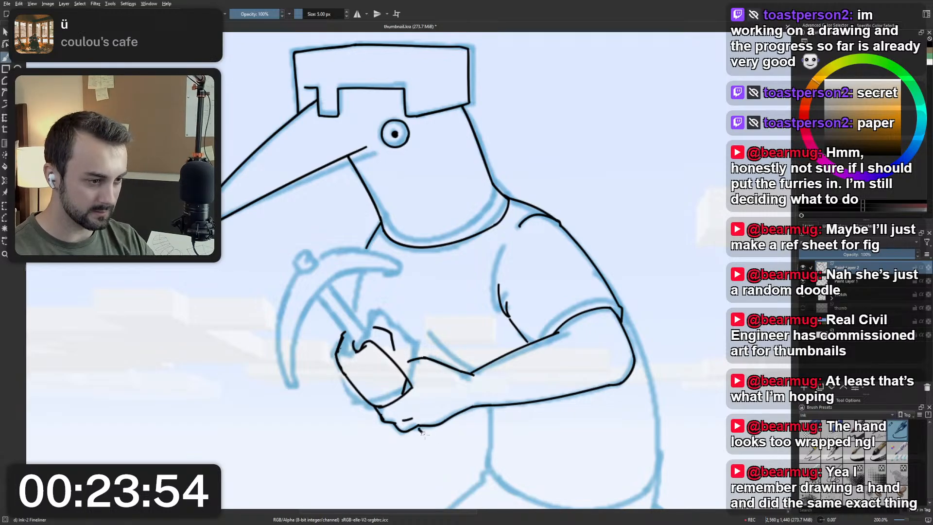
mouse_move(419, 429)
mouse_down()
mouse_move(463, 437)
mouse_move(455, 439)
mouse_move(477, 413)
mouse_up()
scroll(469, 321, down, 6)
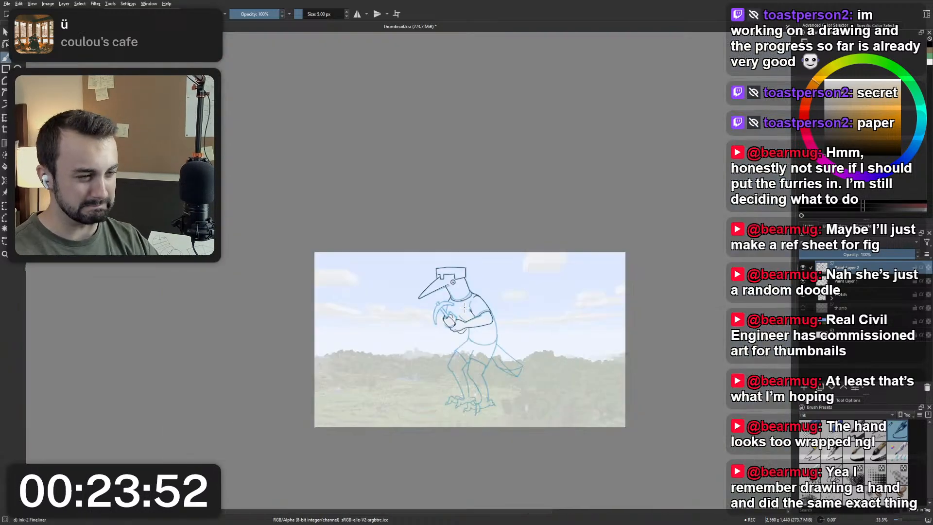
scroll(470, 321, up, 6)
key(ctrl+z)
key(ctrl+z)
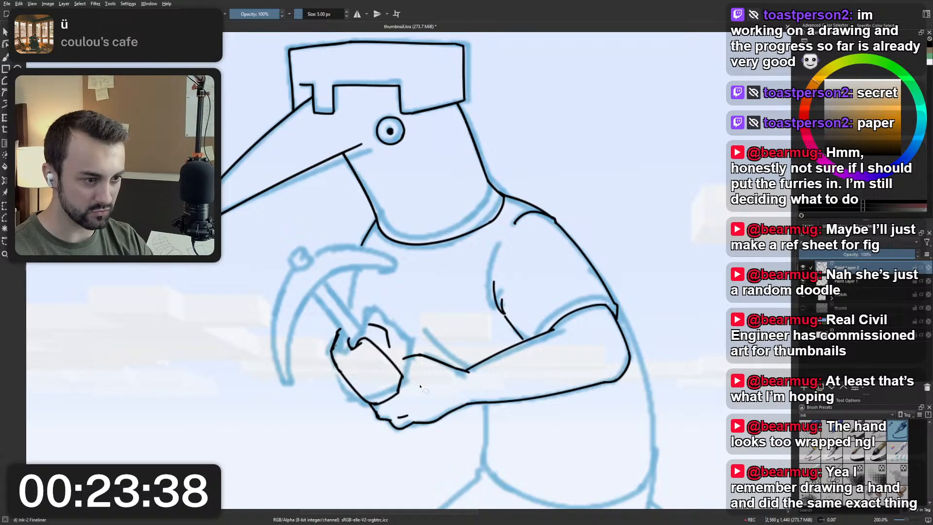
mouse_move(401, 403)
mouse_down()
mouse_move(362, 404)
mouse_move(329, 368)
mouse_move(337, 298)
mouse_move(405, 378)
mouse_up()
Transform the fist layer to move it slightly toward the forearm, and redo the short line joining it to the lower hand.
key(ctrl+t)
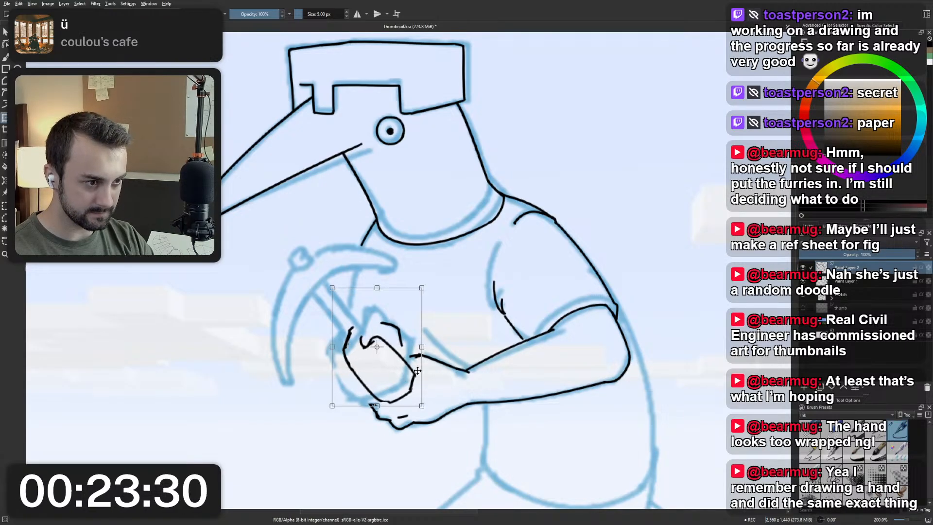
key(Return)
key(b)
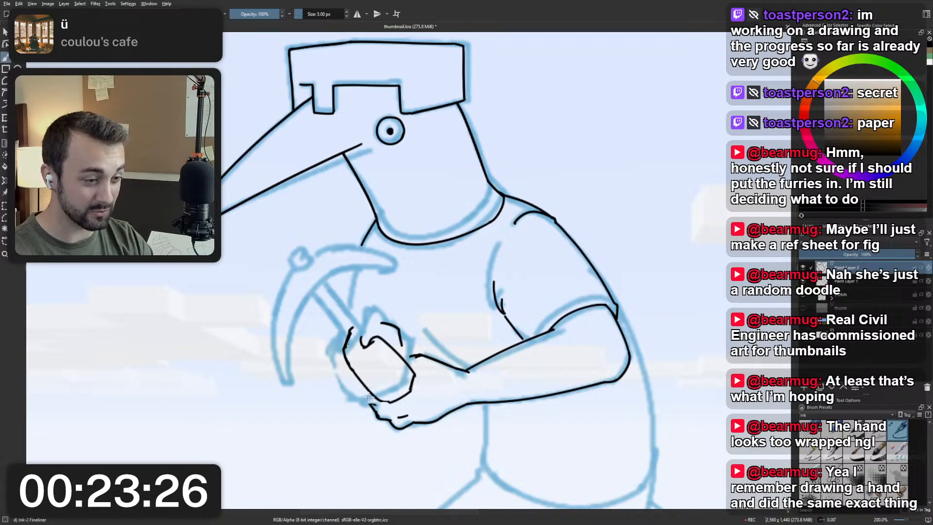
scroll(398, 358, down, 3)
scroll(392, 366, up, 3)
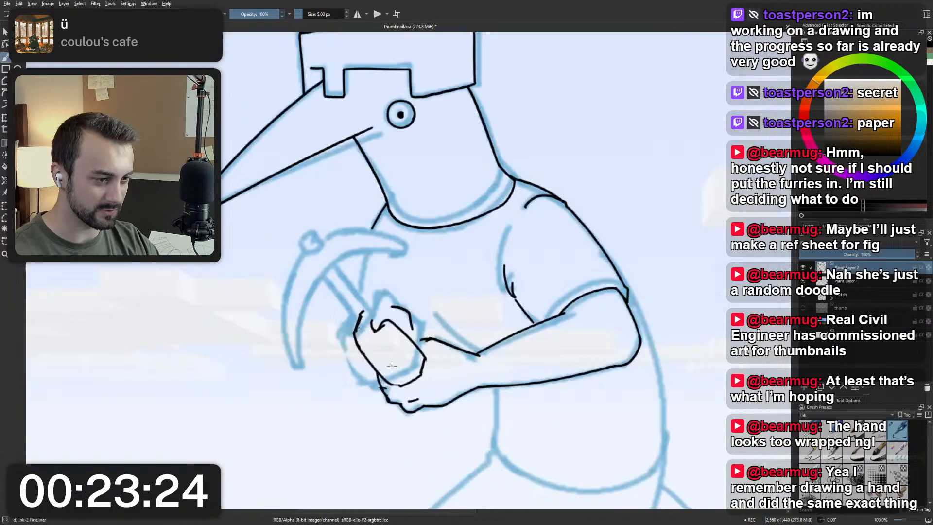
key(ctrl+z)
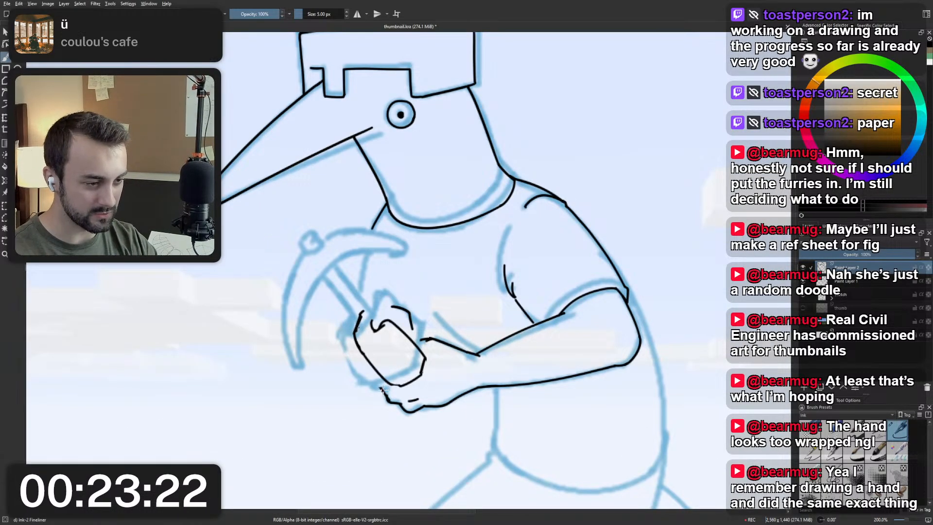
drag(386, 398, 377, 378)
scroll(398, 342, down, 3)
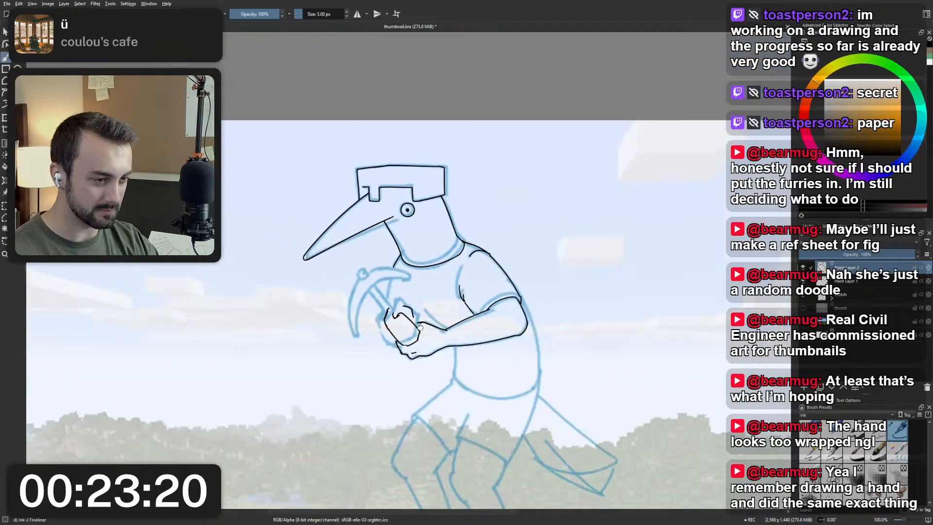
scroll(403, 330, up, 3)
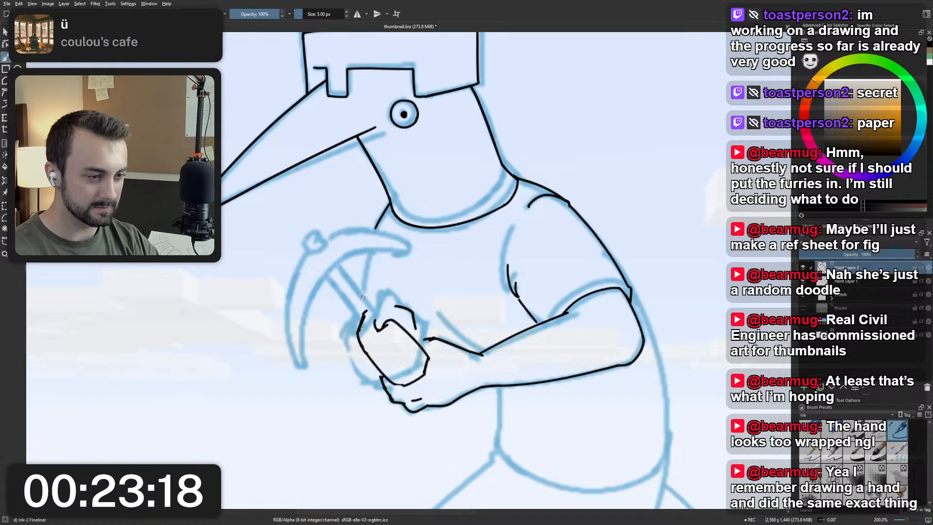
Ink the two parallel edges of the pickaxe handle from the pickaxe head down into the fist, redoing the second edge.
drag(336, 277, 372, 313)
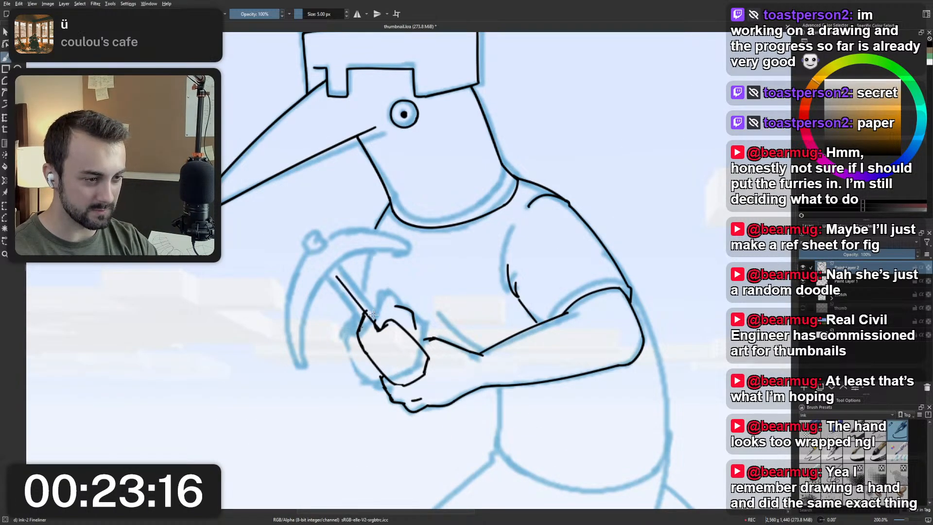
drag(347, 267, 399, 329)
key(ctrl+z)
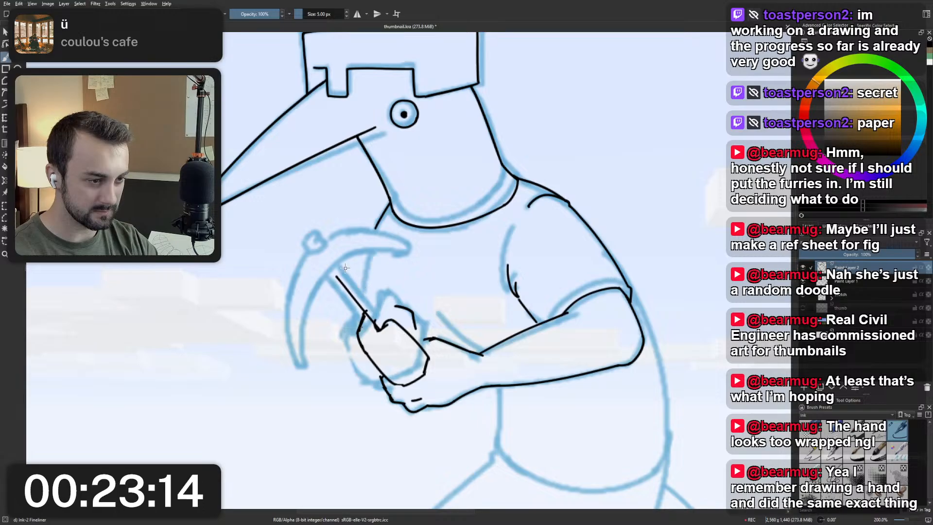
drag(346, 267, 395, 322)
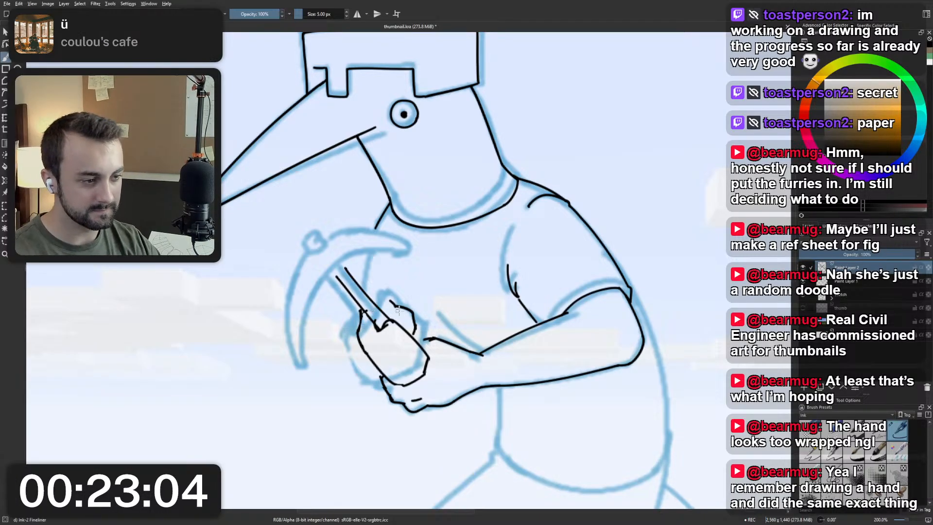
Examine the inked fist and handle against the whole bird figure.
key(m)
key(m)
key(v)
key(ctrl+minus)
key(ctrl+minus)
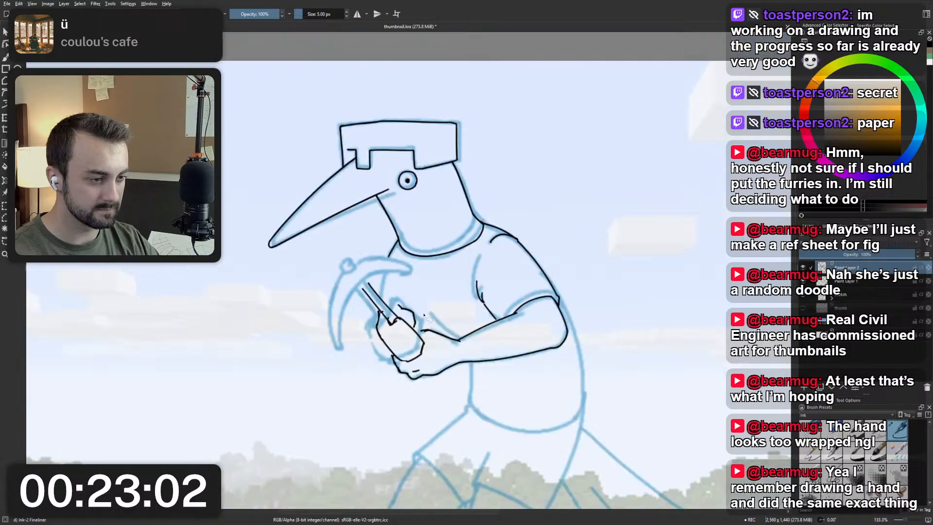
key(ctrl+plus)
key(ctrl+plus)
key(b)
scroll(428, 315, down, 3)
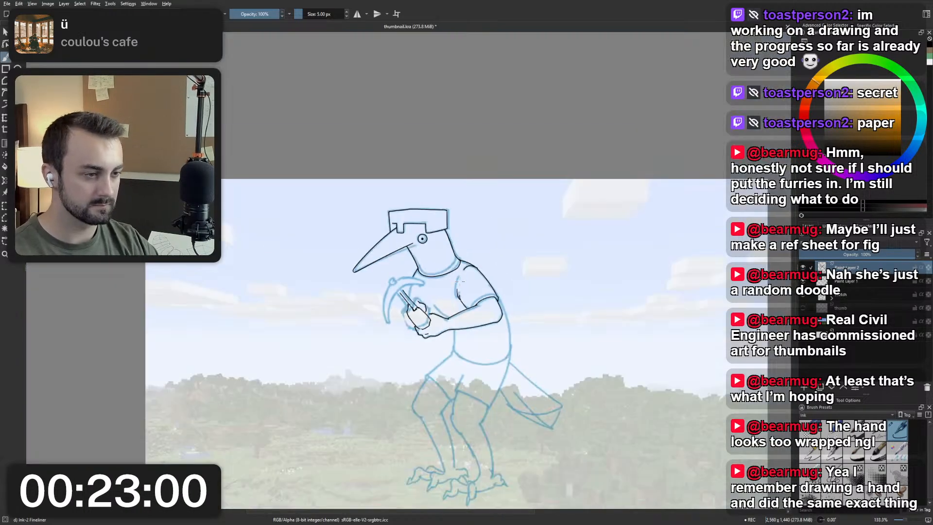
drag(470, 329, 467, 294)
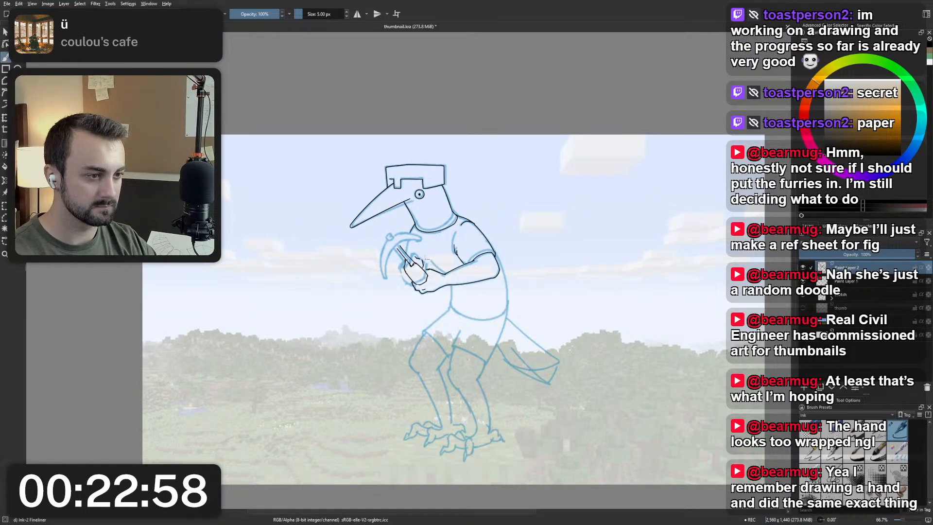
scroll(425, 259, up, 3)
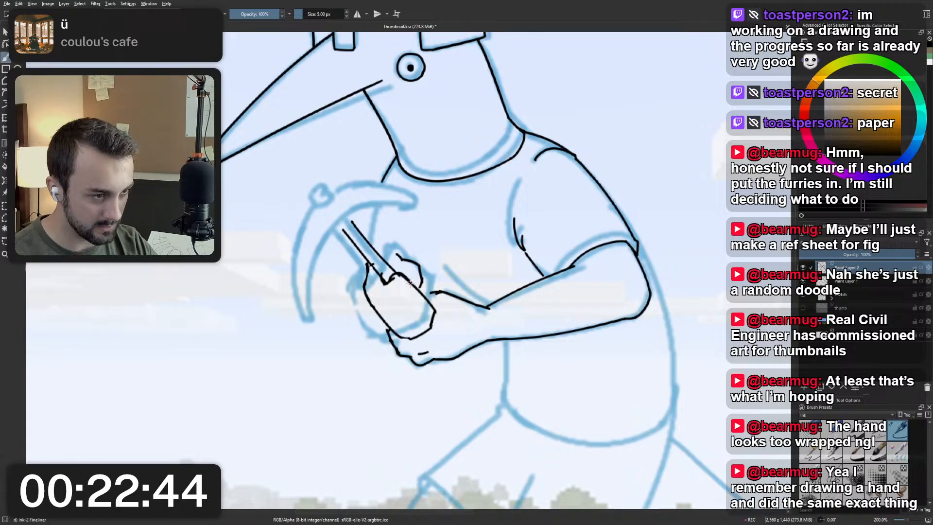
Ink curved finger lines across the fist, thicken its lower wrist-side edge and widen its outer edge up to the handle, redoing strokes.
mouse_move(394, 274)
mouse_down()
mouse_move(424, 294)
mouse_move(394, 282)
mouse_move(407, 279)
mouse_move(402, 298)
mouse_move(377, 298)
mouse_move(407, 301)
mouse_move(397, 306)
mouse_move(408, 286)
mouse_move(408, 313)
mouse_move(421, 325)
mouse_move(429, 302)
mouse_up()
key(ctrl+z)
key(ctrl+z)
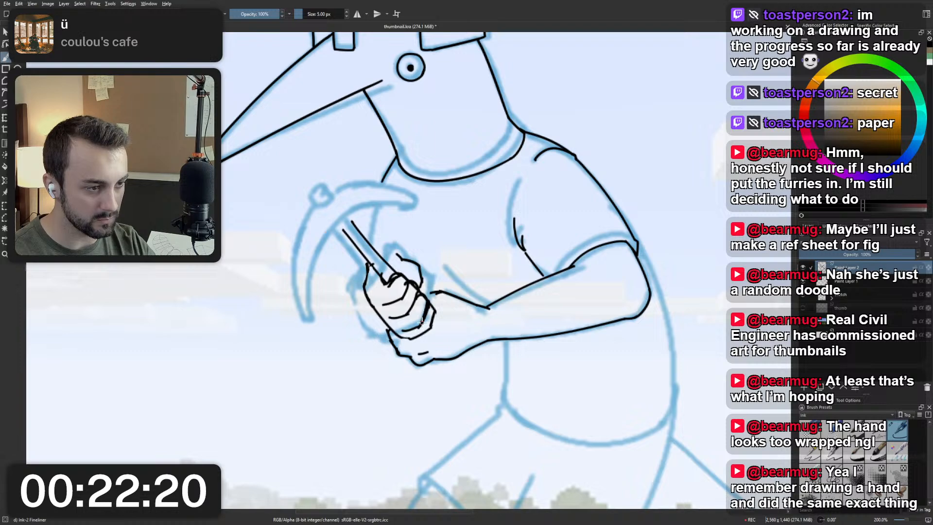
drag(419, 335, 431, 321)
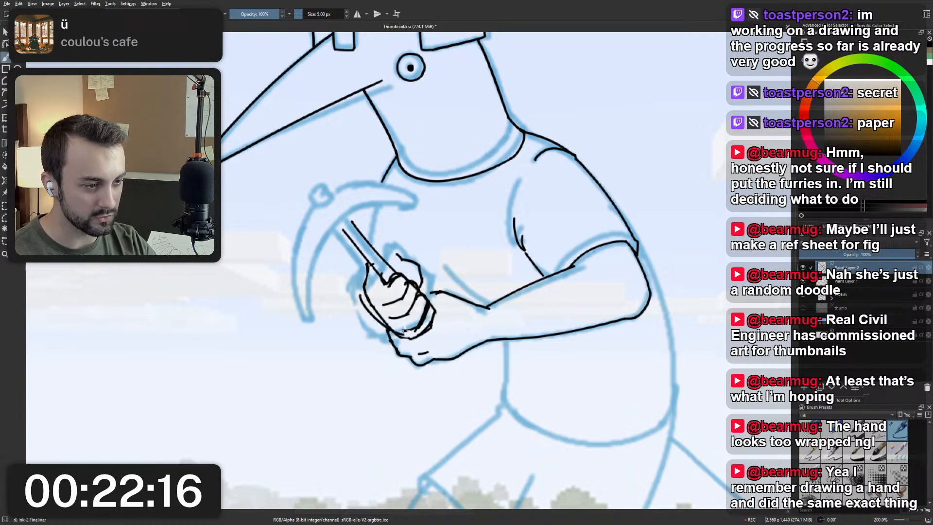
drag(361, 297, 368, 267)
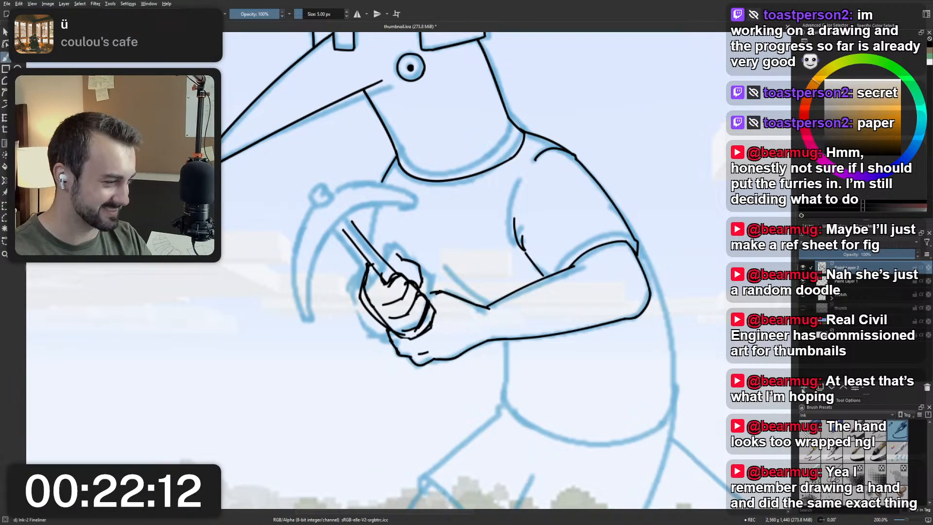
Lower the rough fist layer's opacity and ink the first short knuckle stroke on a new paint layer, redoing it.
click(857, 254)
key(Insert)
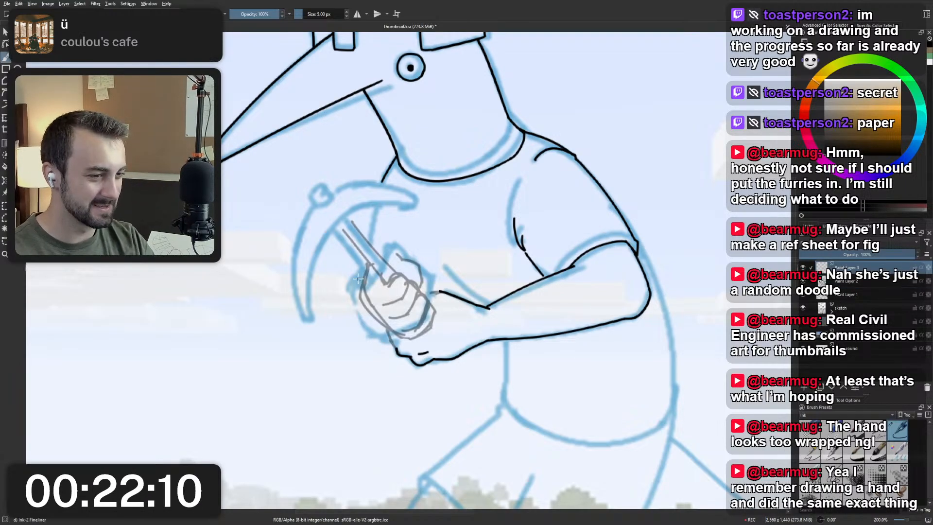
mouse_move(408, 283)
mouse_down()
mouse_move(404, 298)
mouse_move(407, 281)
mouse_up()
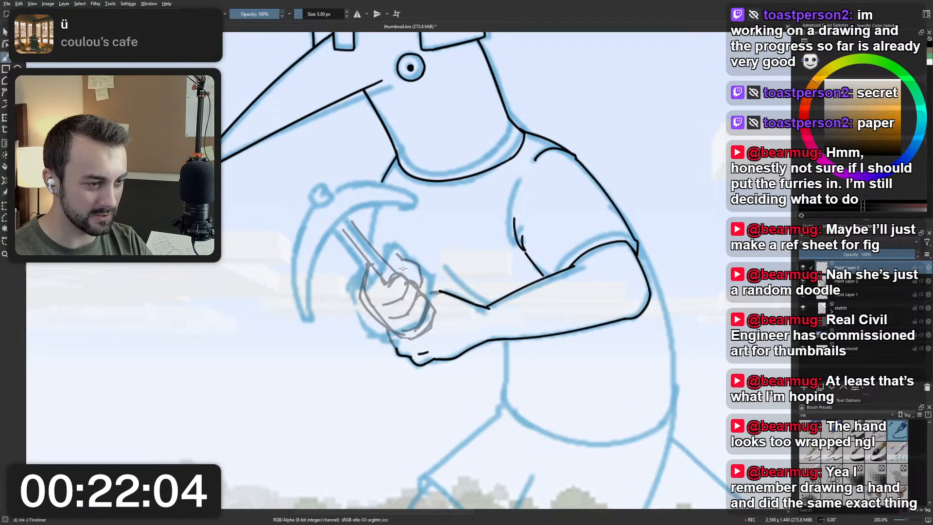
mouse_move(406, 270)
mouse_down()
mouse_move(399, 302)
mouse_move(408, 281)
mouse_up()
key(ctrl+z)
key(ctrl+z)
key(ctrl+z)
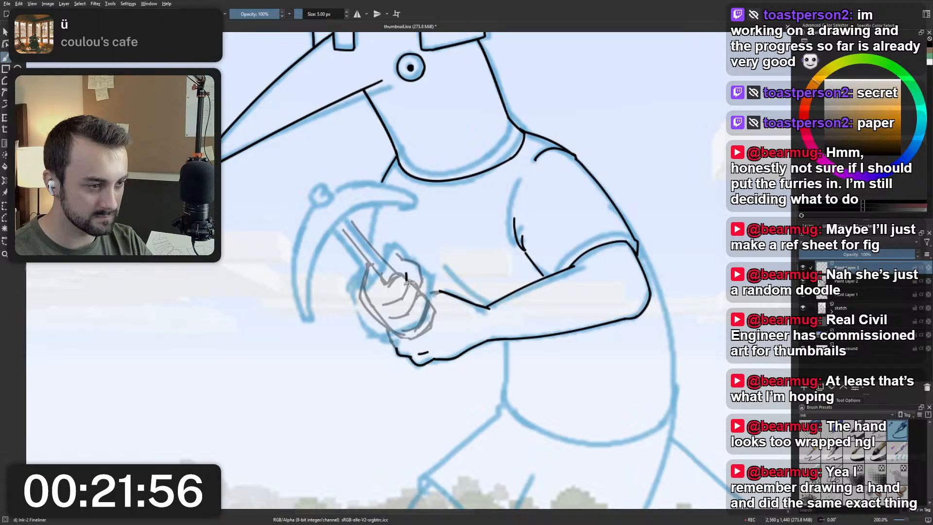
Ink the jagged knuckle line down the fist's wrist side and curve it around the fist's lower corner, redoing strokes.
drag(413, 283, 418, 289)
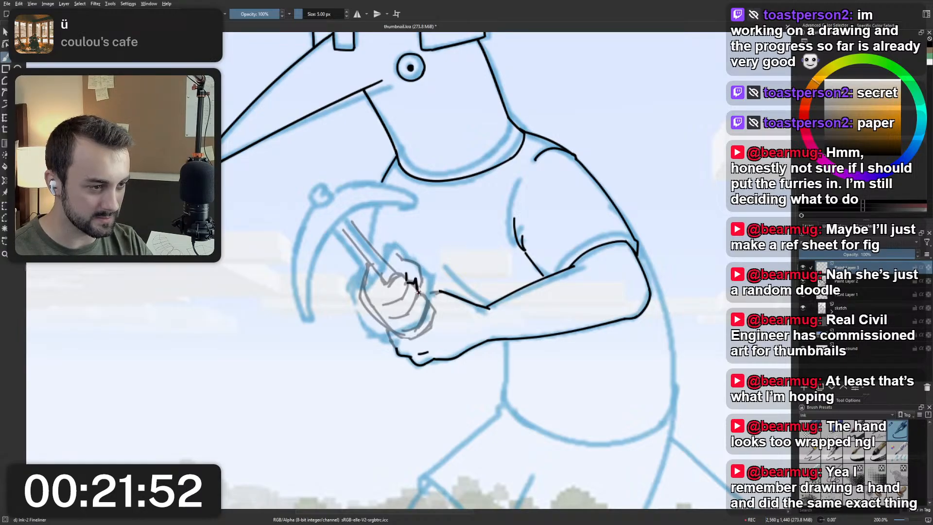
drag(417, 284, 428, 307)
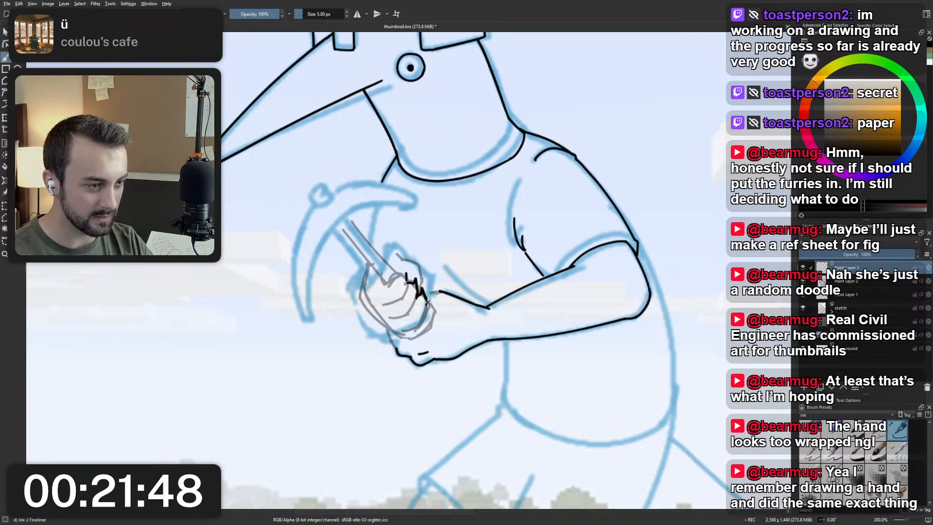
mouse_move(428, 293)
mouse_down()
mouse_move(430, 329)
mouse_move(419, 336)
mouse_move(386, 333)
mouse_move(420, 332)
mouse_move(390, 331)
mouse_move(414, 315)
mouse_move(406, 332)
mouse_move(385, 328)
mouse_move(423, 333)
mouse_move(388, 331)
mouse_up()
key(ctrl+z)
key(ctrl+z)
key(ctrl+z)
key(ctrl+z)
key(ctrl+z)
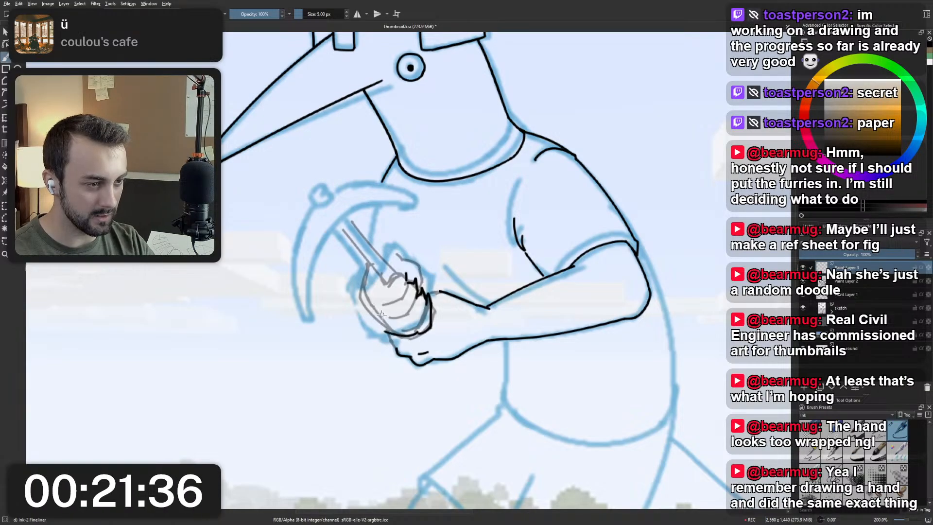
key(ctrl+z)
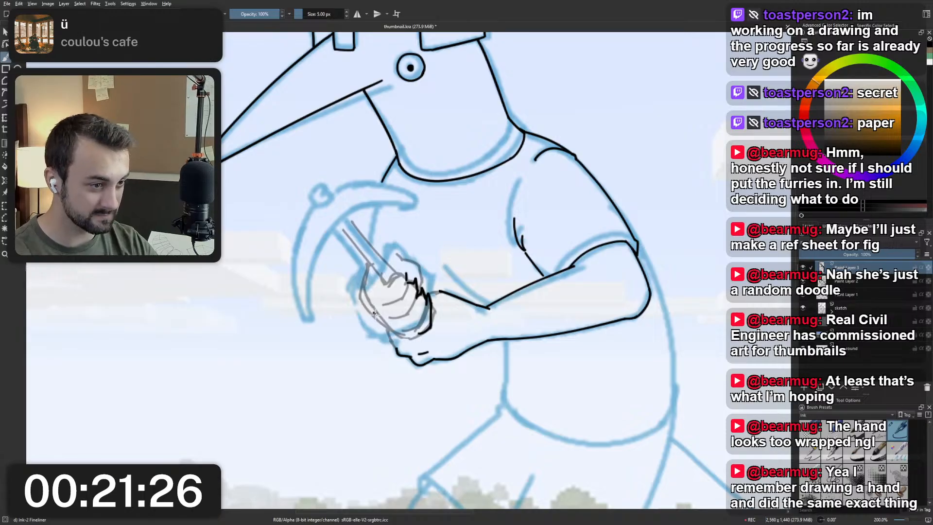
Try an Ink-2 Fineliner stroke up the fist's outer edge from the lower finger, and undo it.
mouse_move(379, 319)
mouse_down()
mouse_move(361, 288)
mouse_move(362, 308)
mouse_move(358, 296)
mouse_up()
key(ctrl+z)
key(ctrl+z)
key(ctrl+z)
key(ctrl+z)
key(ctrl+z)
key(ctrl+z)
Ink the fist's outer edge from the bottom finger up past the lower knuckles with the Ink-2 Fineliner, redoing strokes.
key(ctrl+z)
key(ctrl+z)
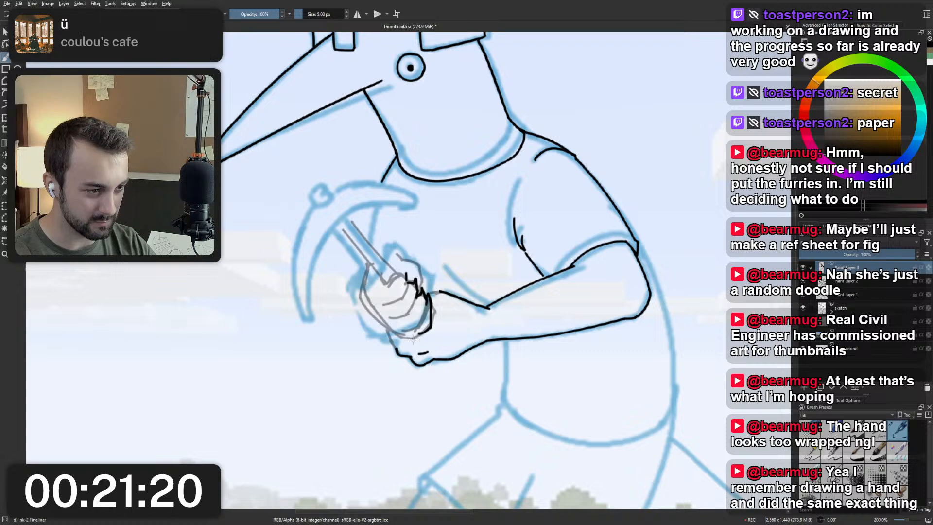
mouse_move(415, 334)
mouse_down()
mouse_move(393, 329)
mouse_move(423, 337)
mouse_move(431, 329)
mouse_move(391, 336)
mouse_move(362, 307)
mouse_move(360, 269)
mouse_up()
key(ctrl+z)
key(ctrl+z)
key(ctrl+z)
key(ctrl+z)
key(ctrl+z)
key(ctrl+z)
key(ctrl+z)
key(ctrl+z)
key(ctrl+z)
key(ctrl+z)
key(ctrl+z)
key(ctrl+z)
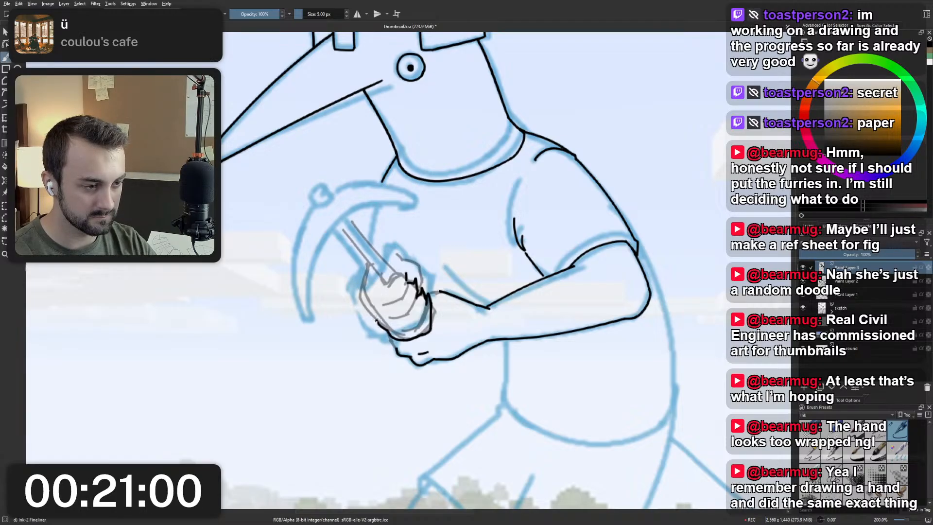
drag(368, 305, 393, 332)
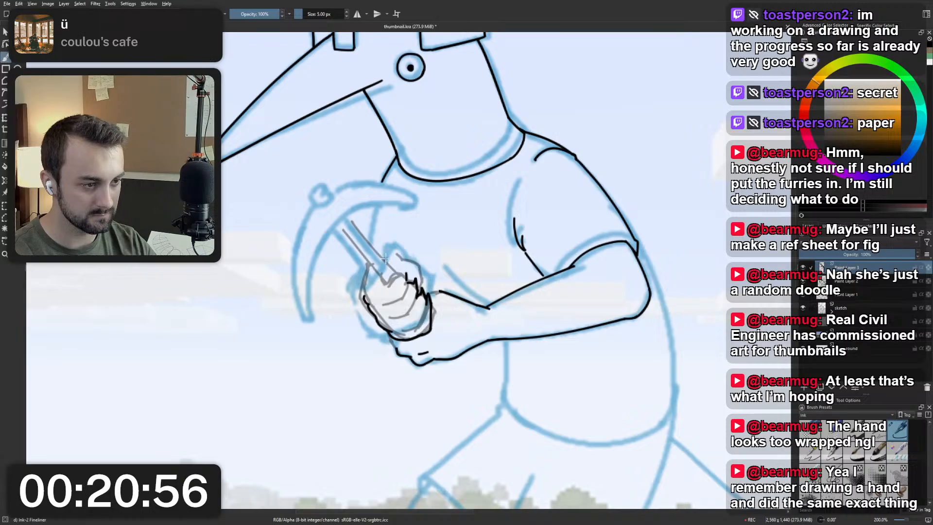
Lower the rough fist layer's opacity to 10% and return to the ink layer above it.
click(826, 281)
drag(825, 253, 815, 265)
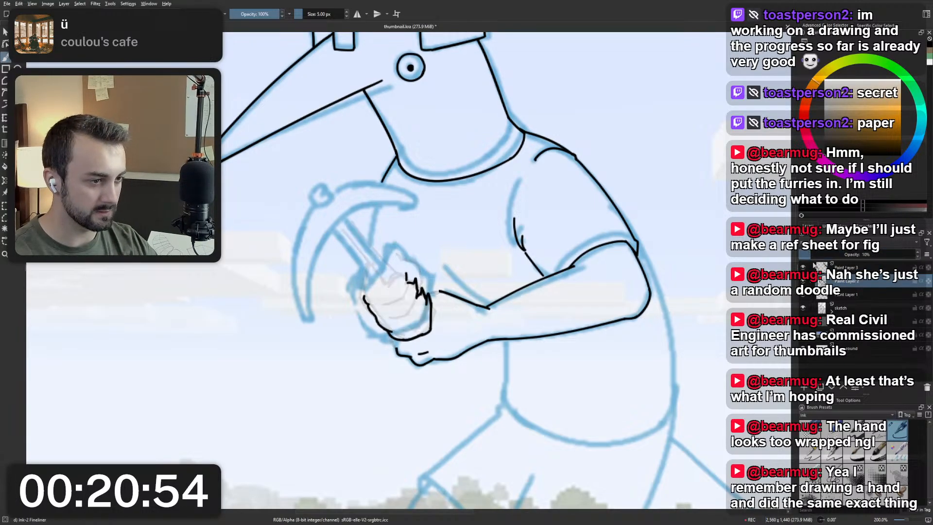
scroll(469, 270, down, 2)
scroll(473, 273, up, 2)
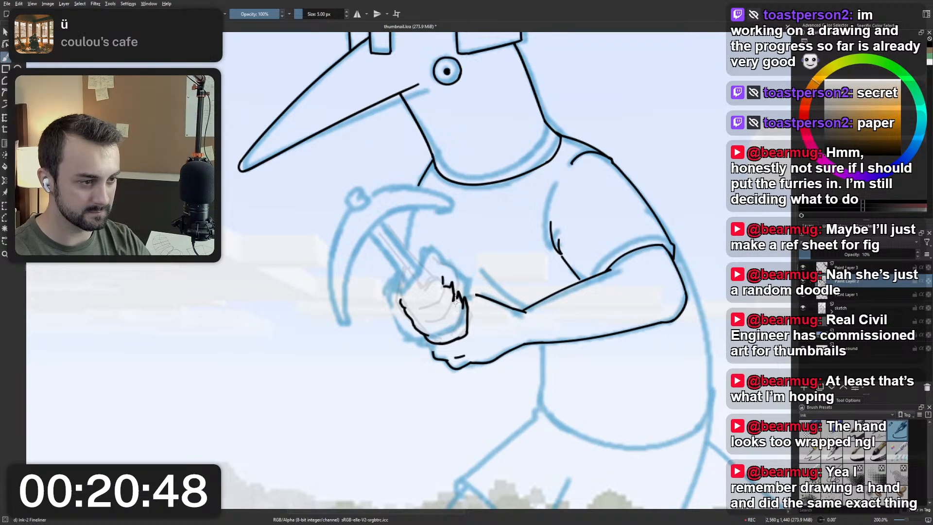
key(Page_Up)
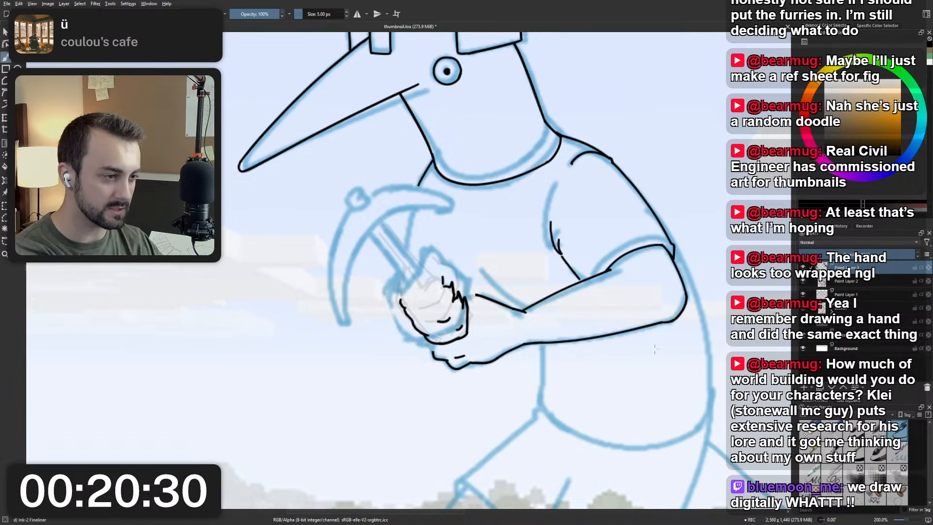
Ink the upper finger's crease and jagged top edge and extend the fist's outer edge up to the handle, redoing strokes.
drag(535, 233, 524, 382)
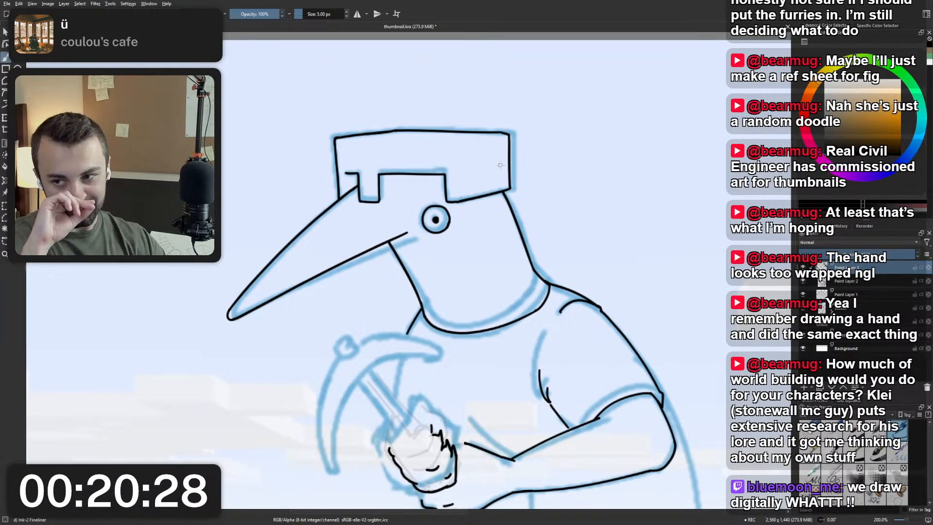
drag(503, 257, 553, 229)
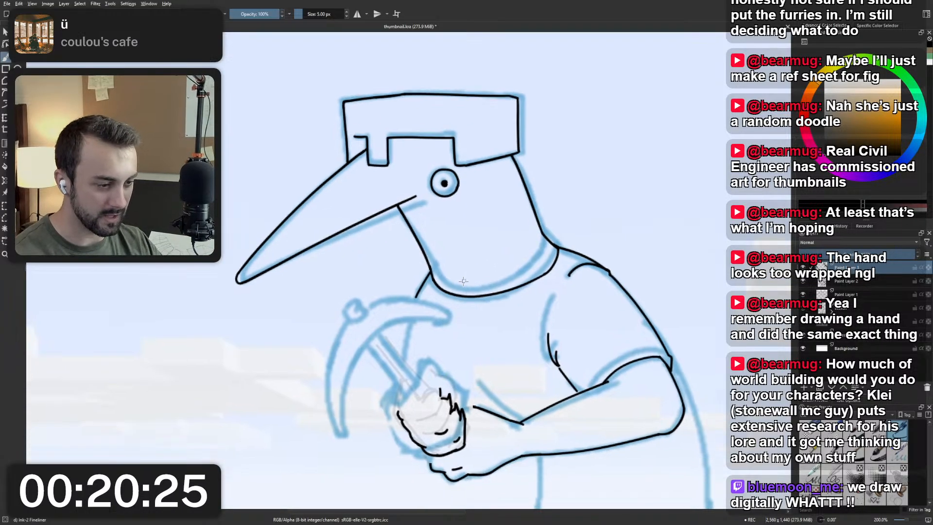
drag(416, 400, 414, 374)
scroll(423, 399, up, 1)
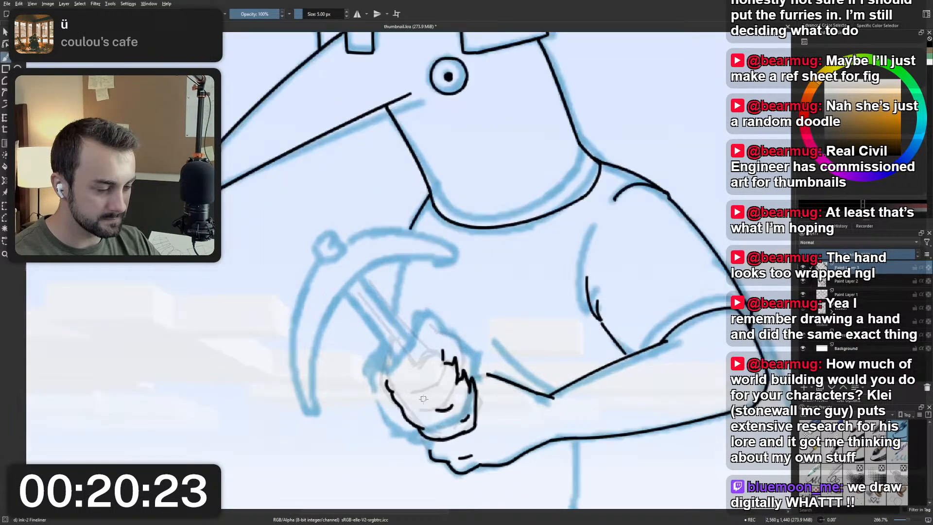
scroll(424, 399, down, 1)
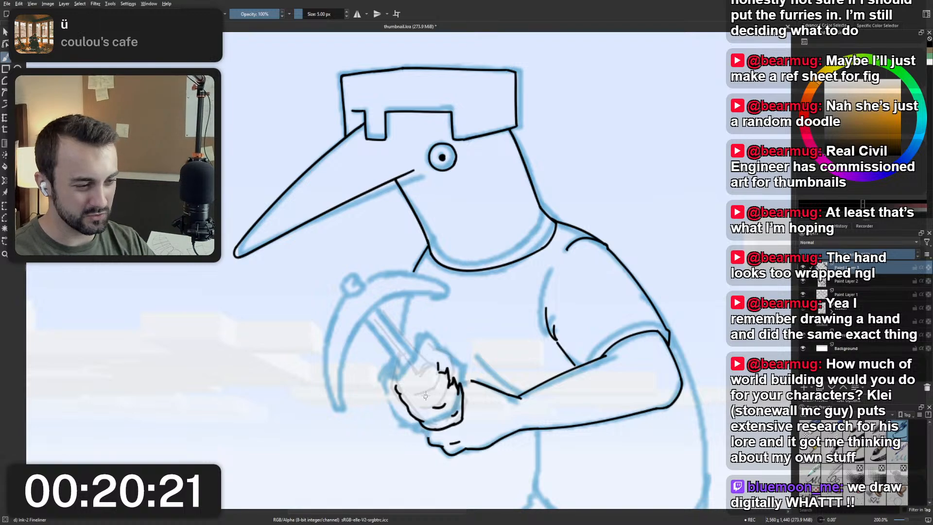
drag(420, 392, 436, 385)
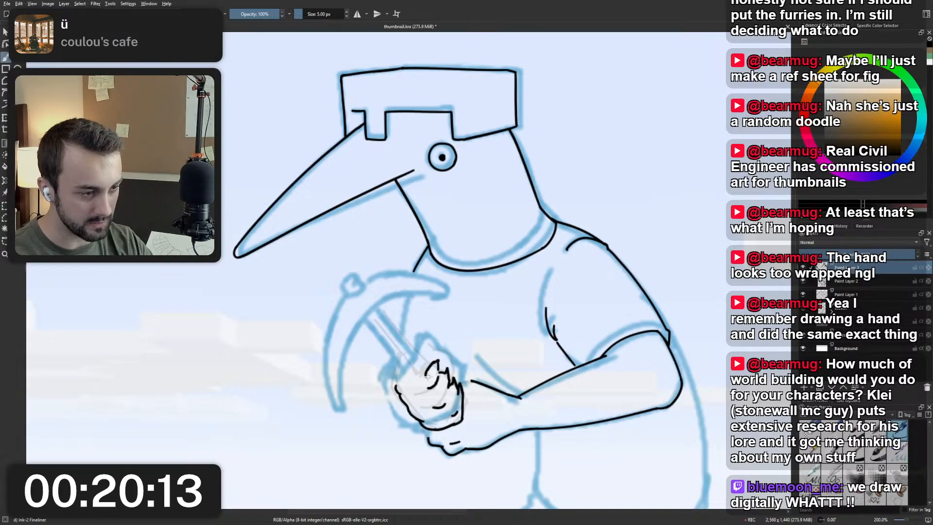
key(ctrl+z)
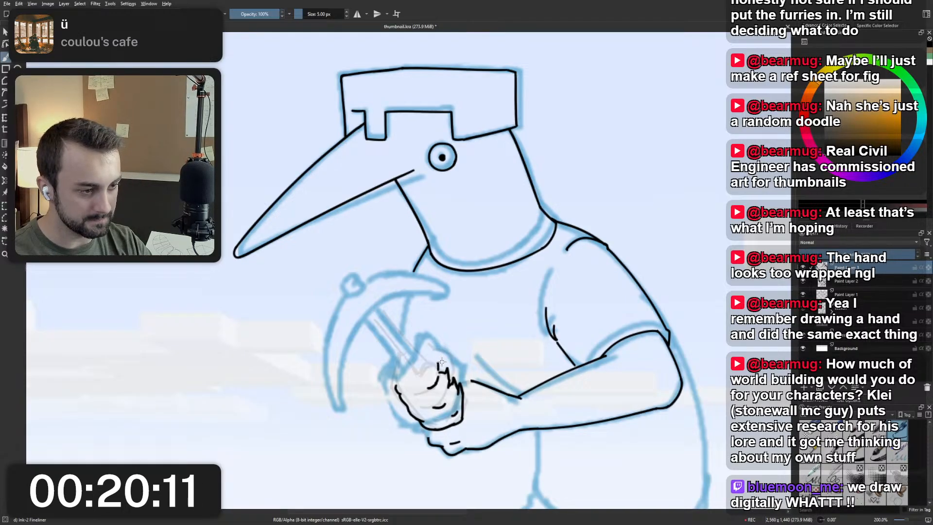
key(ctrl+z)
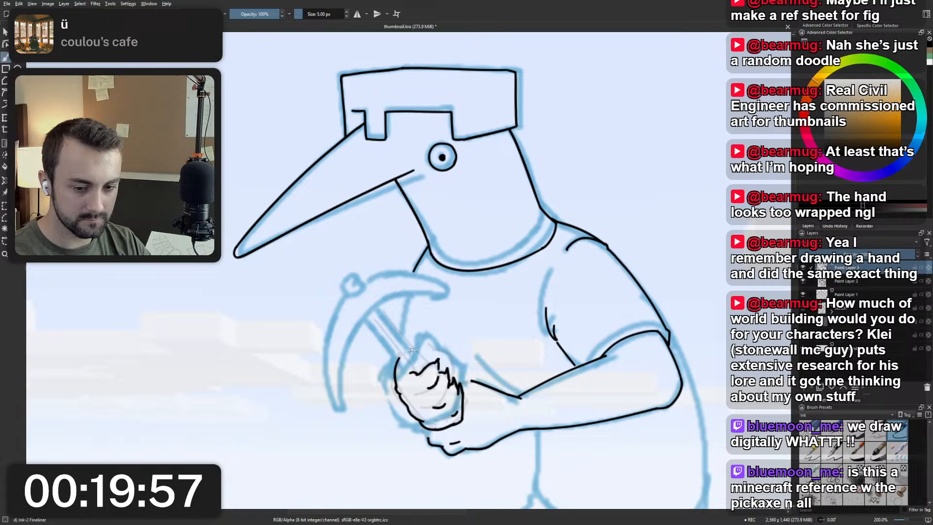
Ink another short curved crease between the fingers in the middle of the fist.
scroll(416, 311, down, 3)
scroll(413, 301, up, 4)
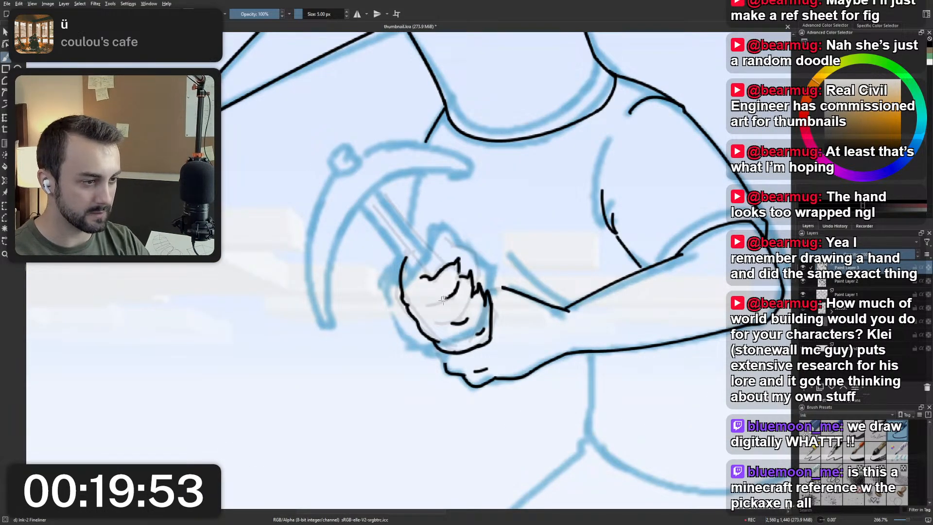
mouse_move(458, 282)
mouse_down()
mouse_move(453, 328)
mouse_move(472, 319)
mouse_move(484, 332)
mouse_move(448, 319)
mouse_move(477, 333)
mouse_move(474, 325)
mouse_move(471, 339)
mouse_move(484, 327)
mouse_move(468, 339)
mouse_move(484, 318)
mouse_move(465, 315)
mouse_up()
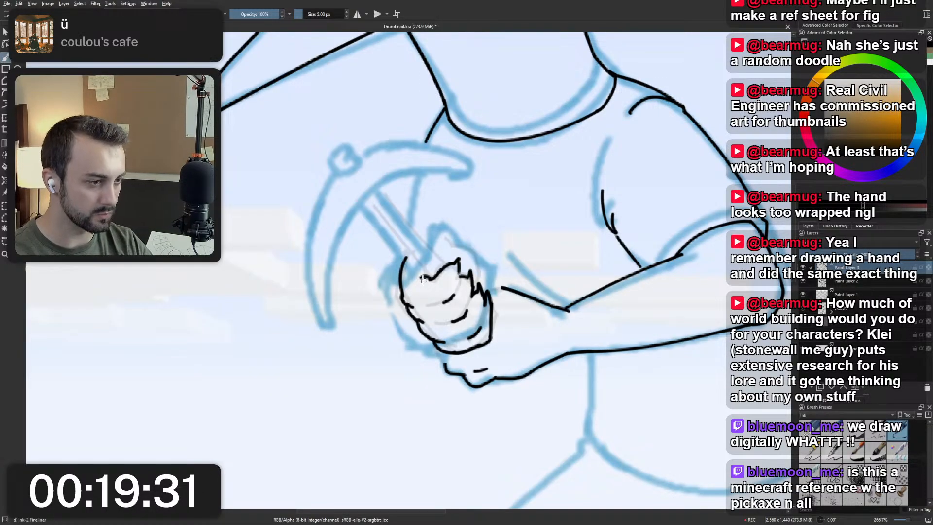
Ink the curved thumb-side contour from above the fist down to the jagged knuckles, redoing the stroke until it fits.
scroll(420, 304, down, 1)
scroll(456, 302, up, 1)
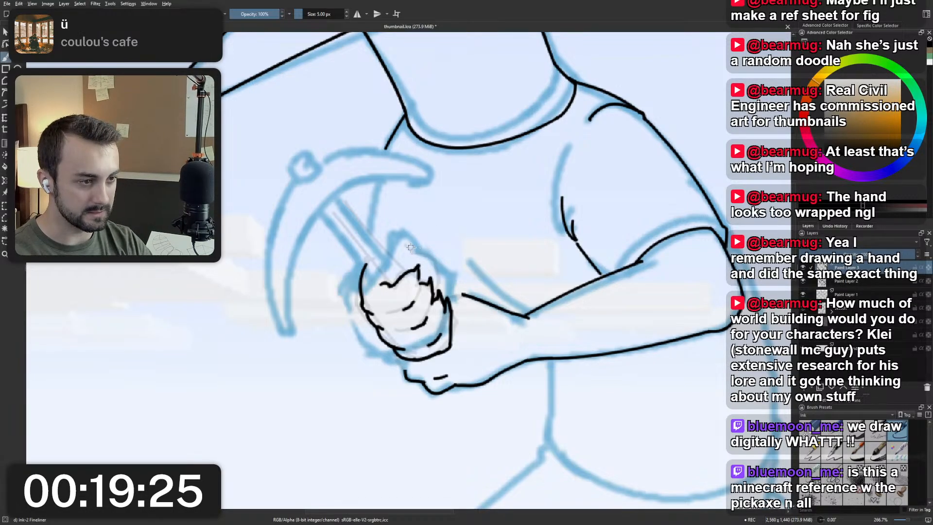
mouse_move(409, 247)
mouse_down()
mouse_move(439, 267)
mouse_move(441, 291)
mouse_up()
key(ctrl+z)
drag(411, 248, 442, 288)
key(ctrl+z)
drag(417, 252, 447, 284)
key(ctrl+z)
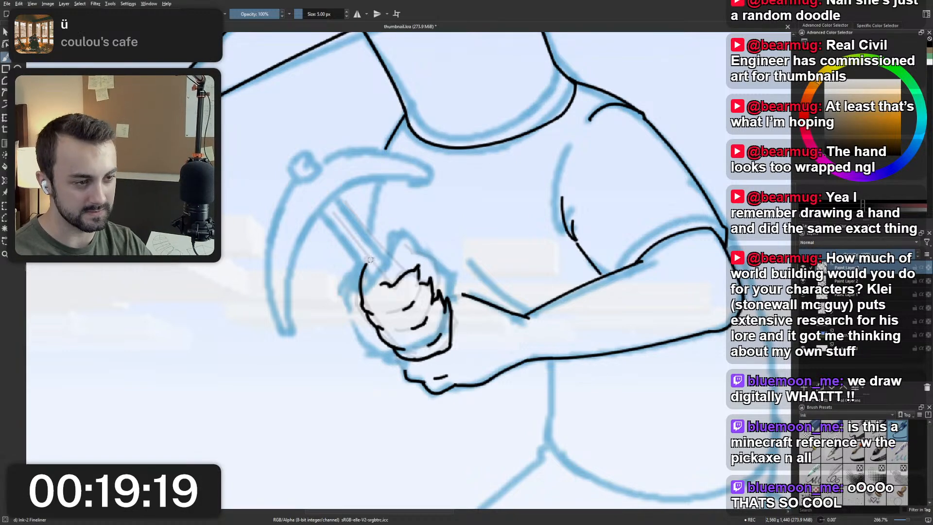
mouse_move(397, 247)
mouse_down()
mouse_move(442, 265)
mouse_move(447, 287)
mouse_up()
key(ctrl+z)
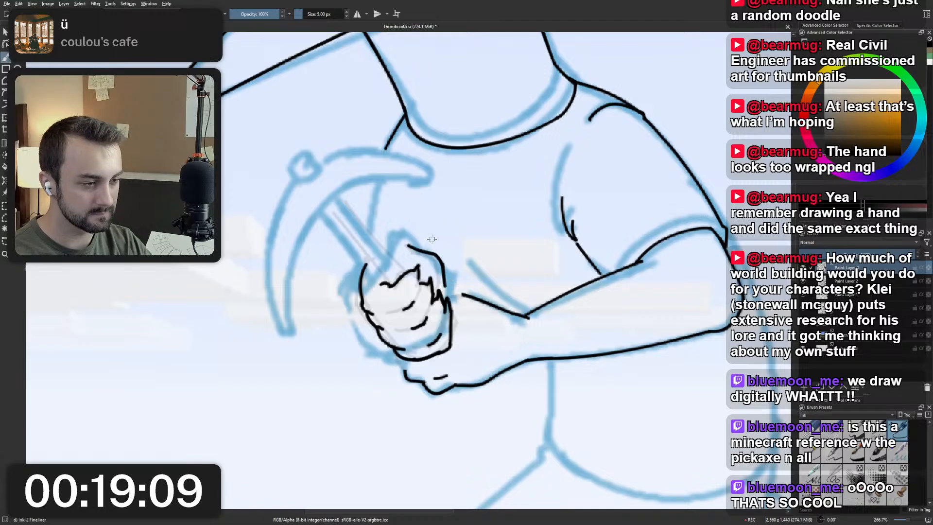
Check the inked fist against the whole figure and delete the rough fist layer.
scroll(432, 239, down, 3)
drag(432, 239, 440, 321)
scroll(430, 331, up, 2)
scroll(430, 330, down, 1)
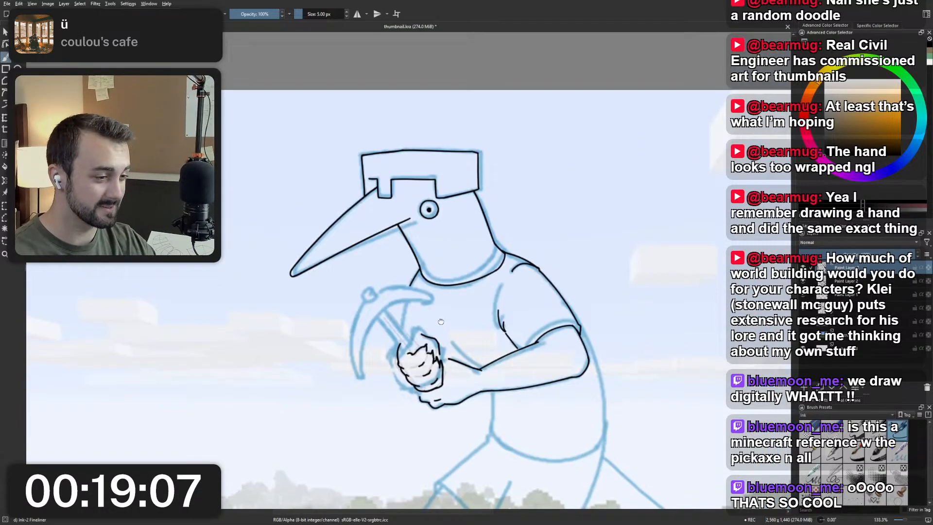
scroll(441, 322, up, 2)
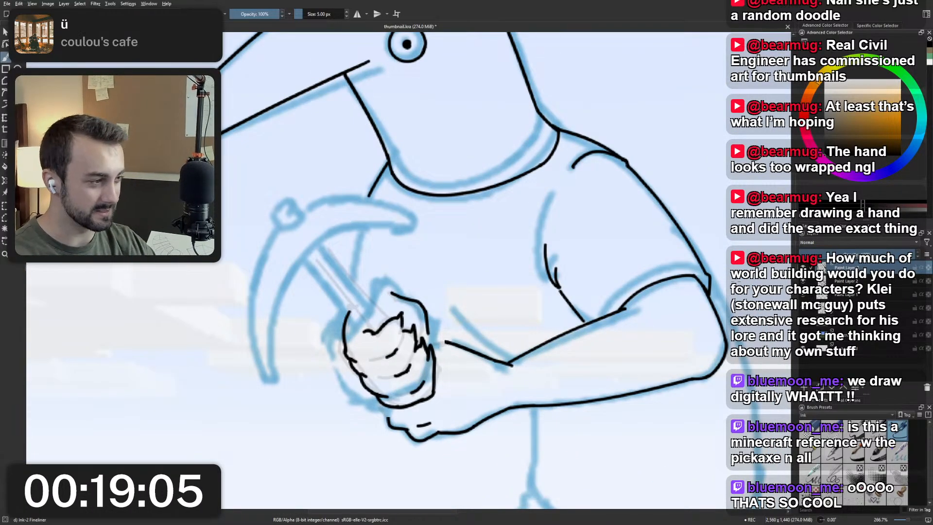
scroll(597, 276, down, 4)
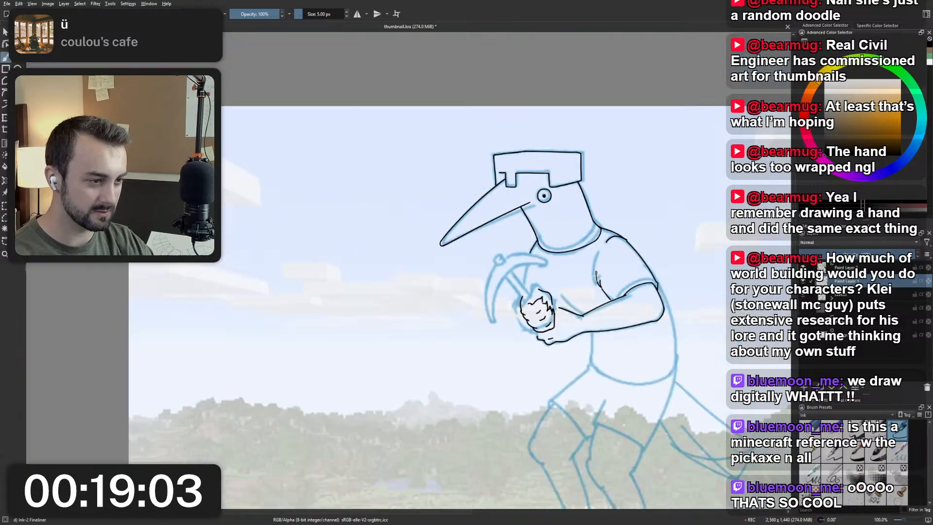
scroll(596, 276, up, 3)
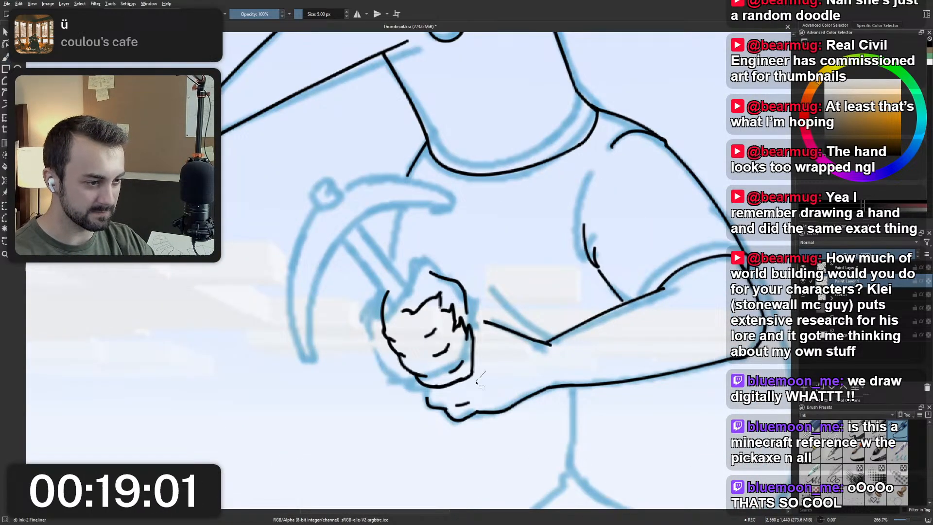
Draw a freehand selection around the inked fist, undo the transform on the wrong layer, and switch to the fist's ink layer.
mouse_move(479, 379)
mouse_down()
mouse_move(433, 391)
mouse_move(400, 376)
mouse_move(376, 250)
mouse_move(485, 295)
mouse_up()
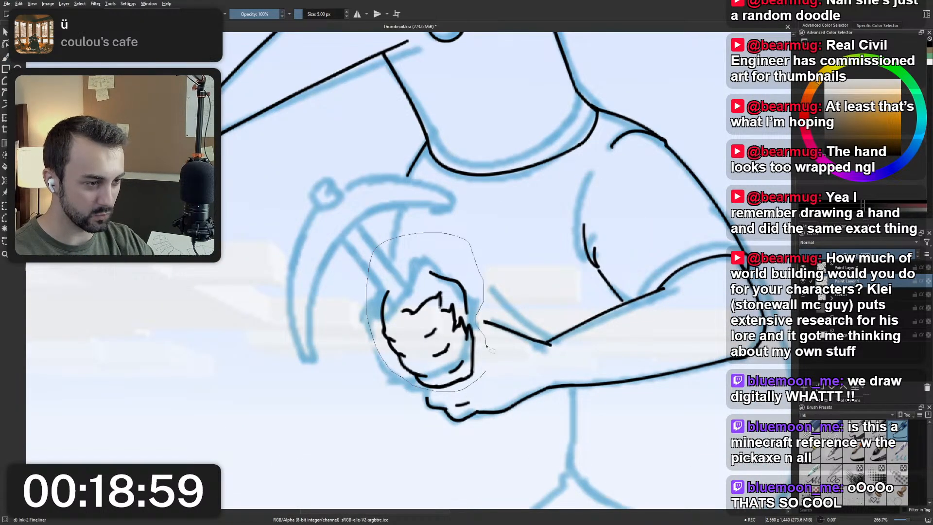
drag(490, 349, 486, 362)
key(ctrl+t)
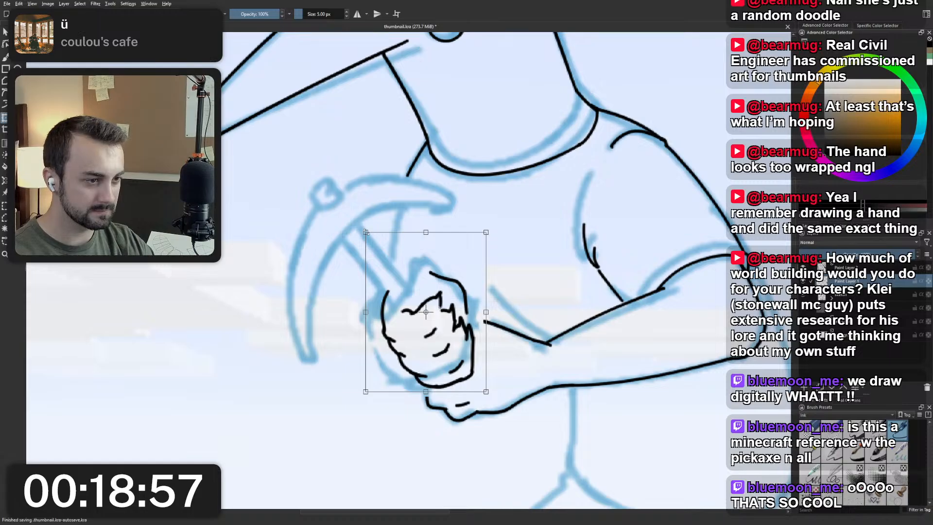
drag(366, 232, 369, 235)
key(ctrl+z)
key(Page_Up)
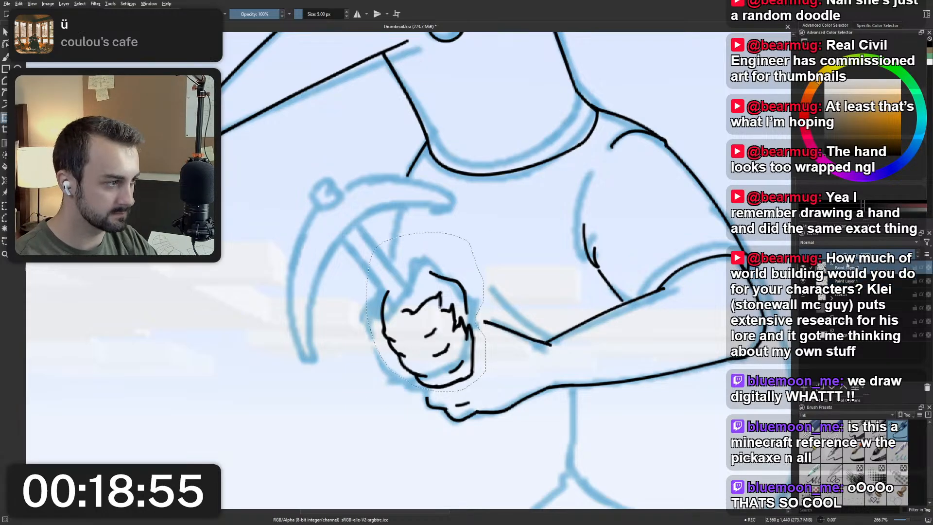
Transform the selected fist, scaling it down slightly and shifting it away from the body, and compare it with the full figure.
click(379, 263)
drag(374, 251, 387, 274)
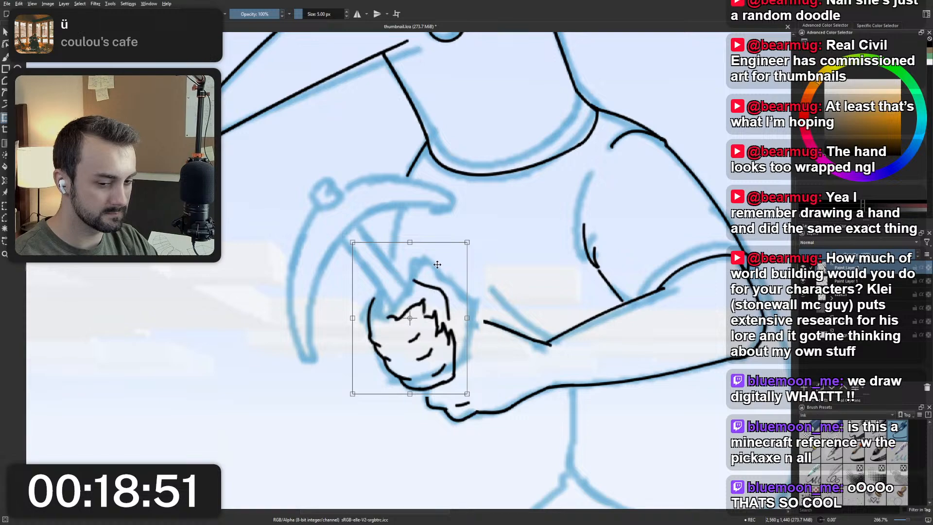
scroll(437, 264, down, 4)
scroll(452, 253, up, 3)
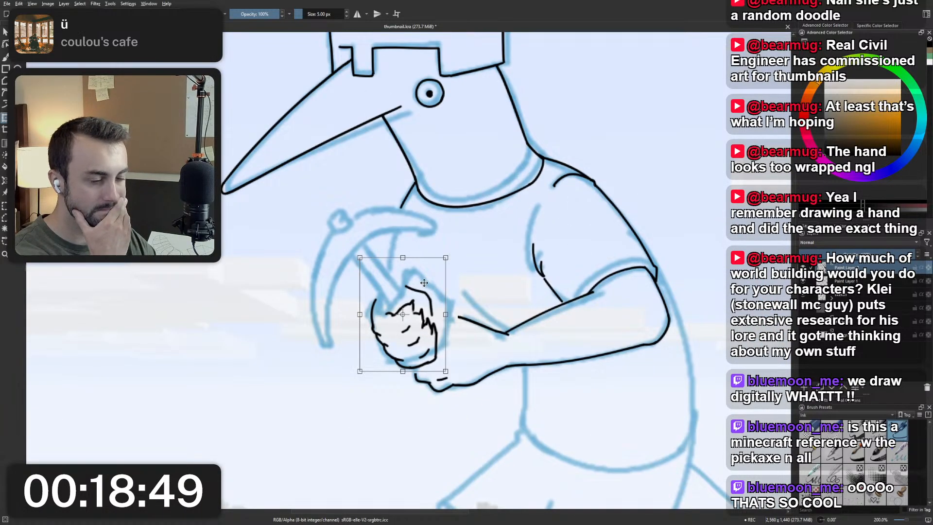
scroll(424, 282, down, 4)
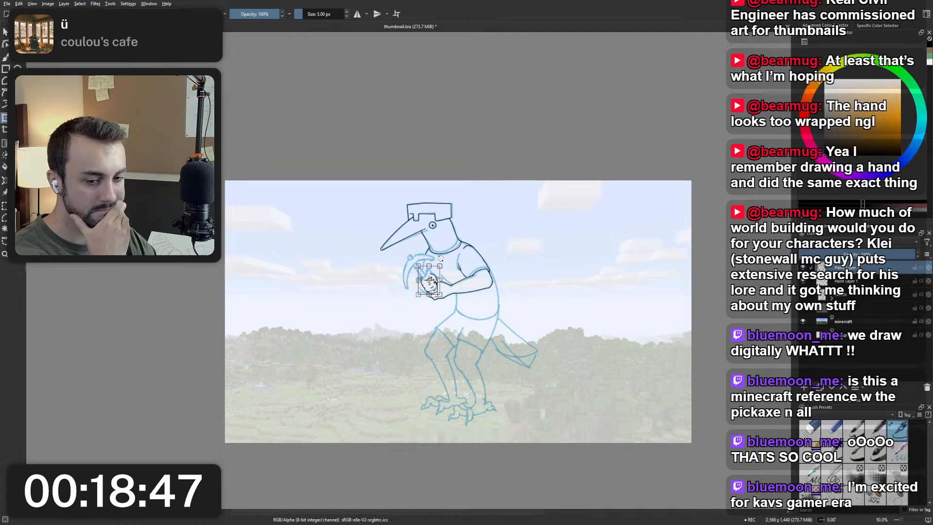
scroll(429, 281, up, 3)
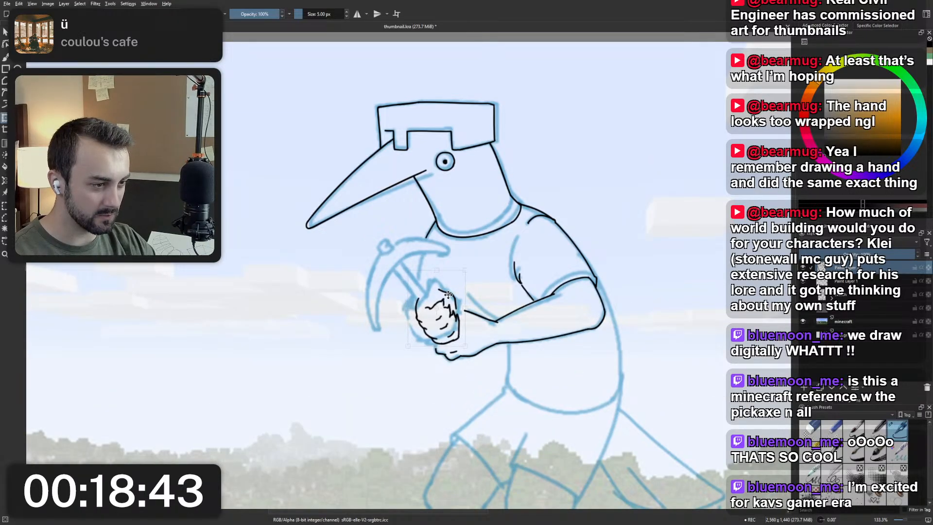
Rotate the fist slightly clockwise, mirror the canvas view to check its placement, and apply the transform.
drag(480, 272, 479, 282)
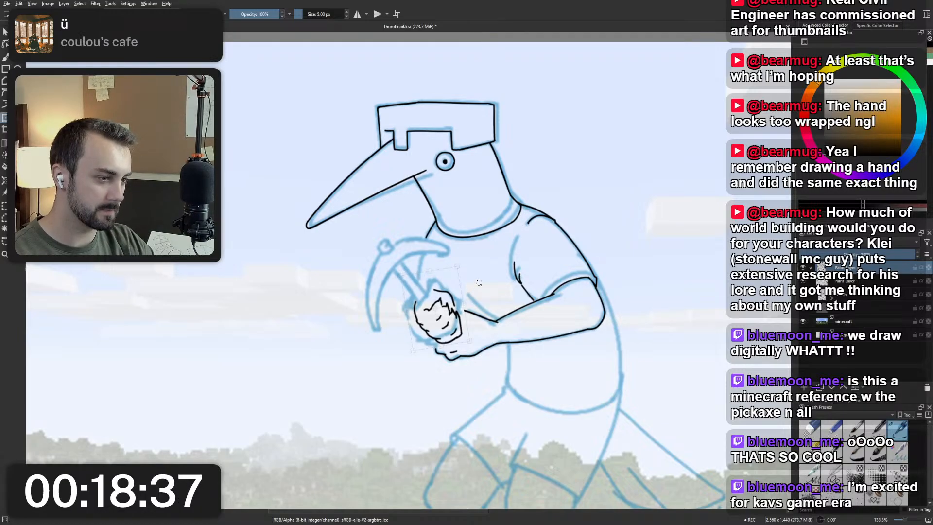
key(m)
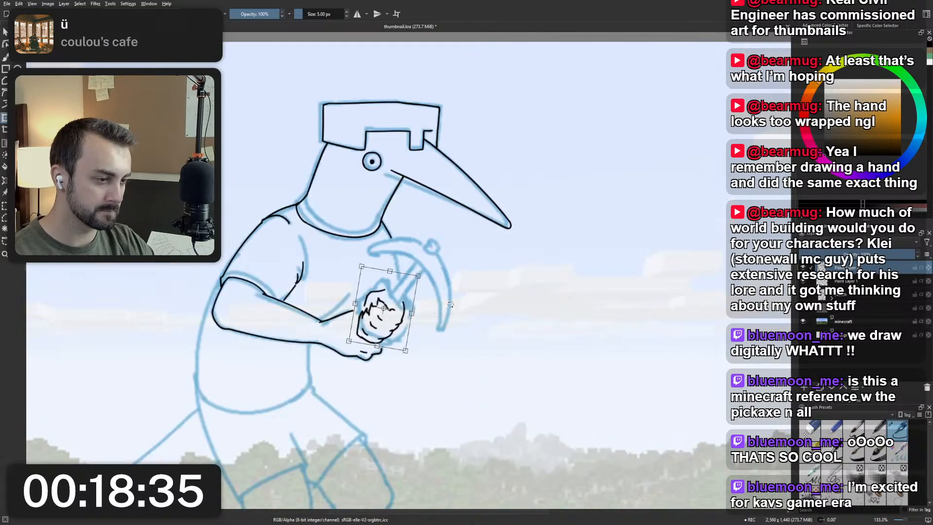
drag(411, 314, 453, 309)
key(Return)
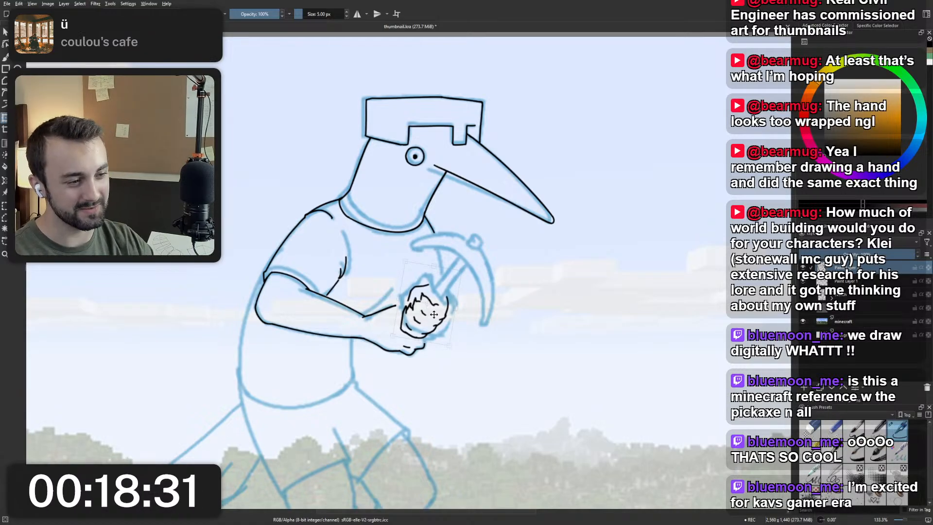
key(ctrl+t)
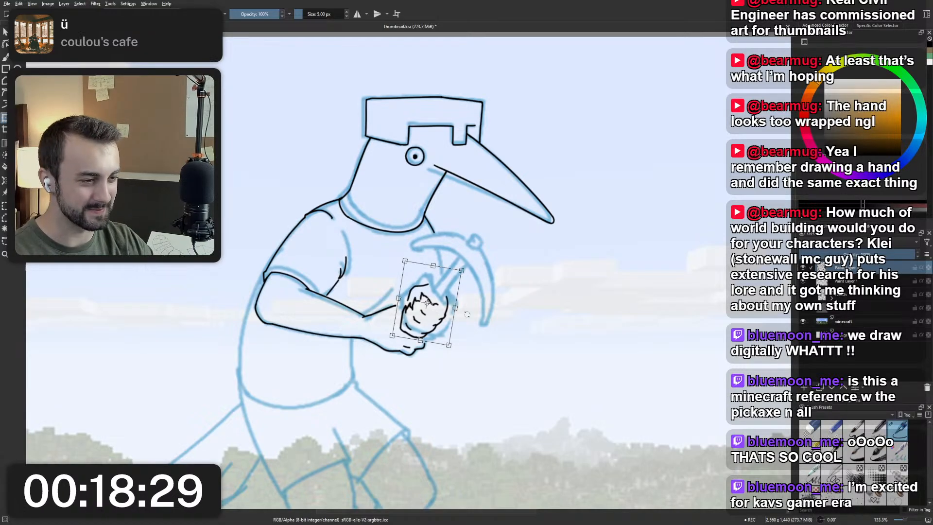
key(Return)
Merge Paint Layer 3 down into Paint Layer 1 and erase the rounded end of the lower hand with the small eraser.
key(b)
scroll(465, 288, down, 3)
scroll(436, 290, up, 5)
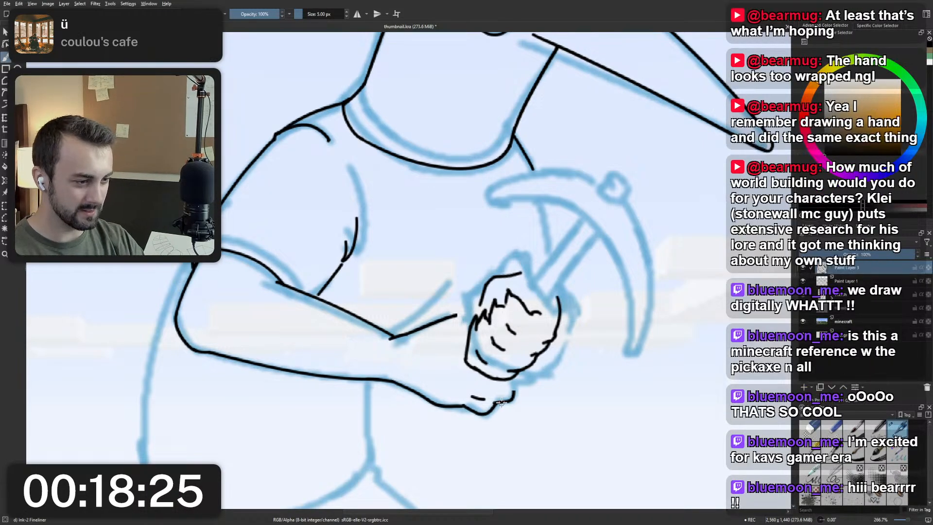
right_click(507, 394)
click(525, 346)
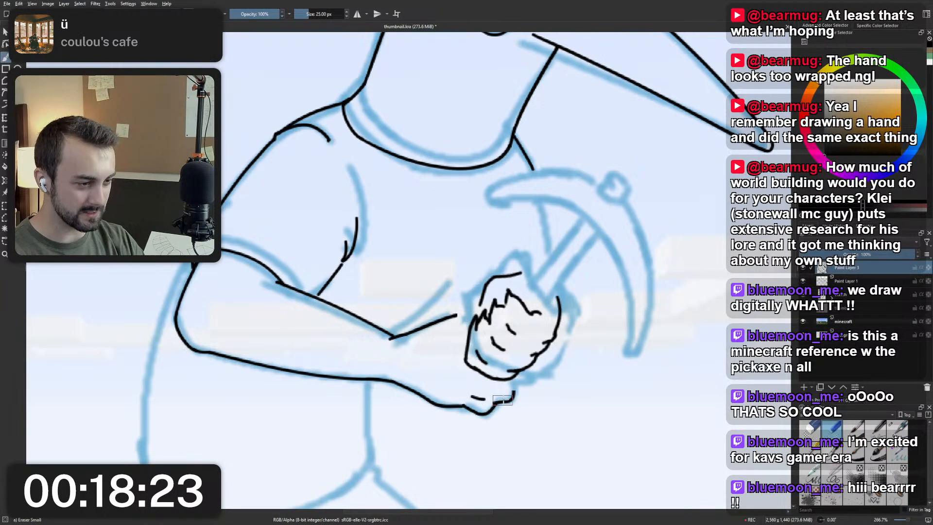
key(Page_Down)
click(855, 268)
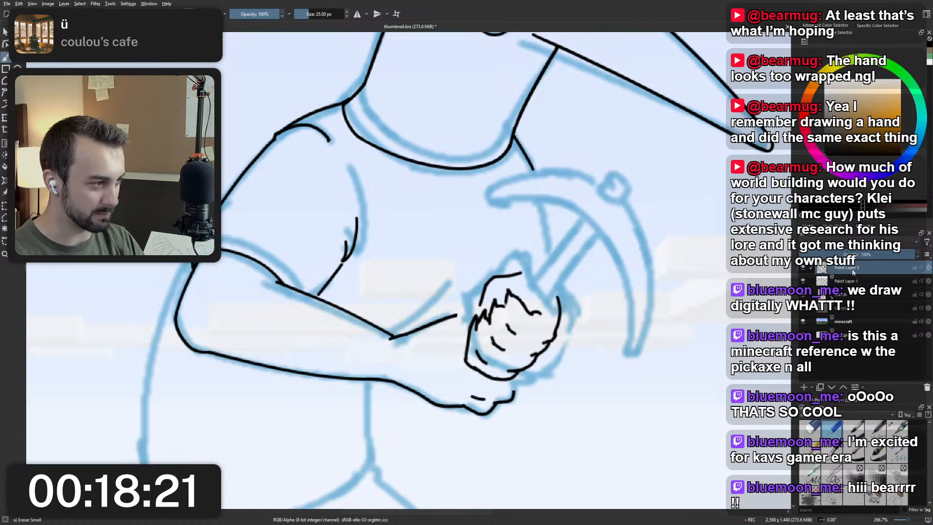
key(ctrl+e)
drag(494, 422, 511, 391)
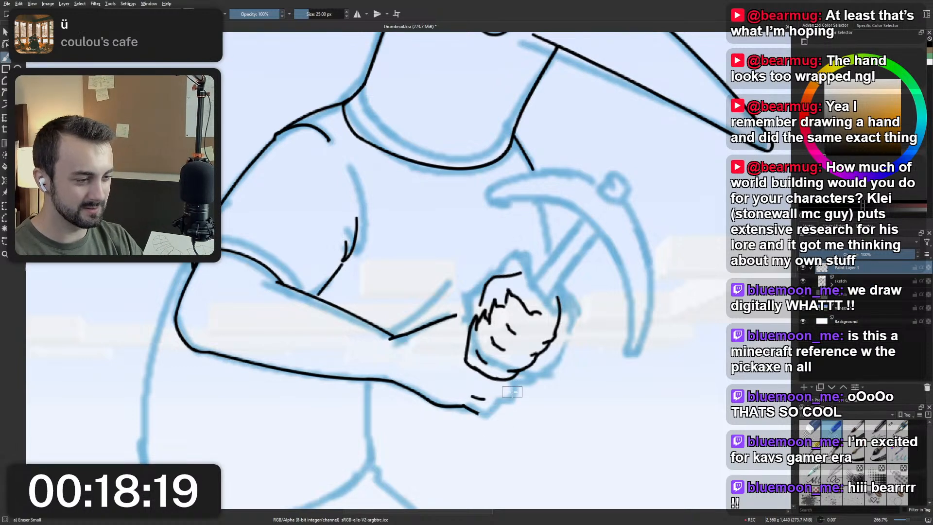
Ink the lower hand's end up to the fist with the Ink-2 Fineliner, and try extending the upper wrist line to the fist.
right_click(513, 399)
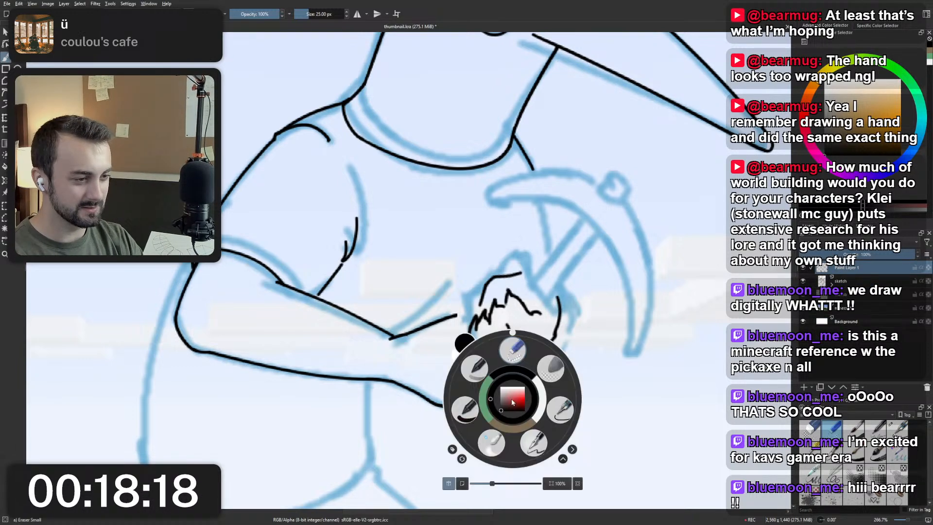
click(560, 409)
mouse_move(477, 412)
mouse_down()
mouse_move(508, 401)
mouse_move(516, 378)
mouse_up()
key(ctrl+z)
key(ctrl+z)
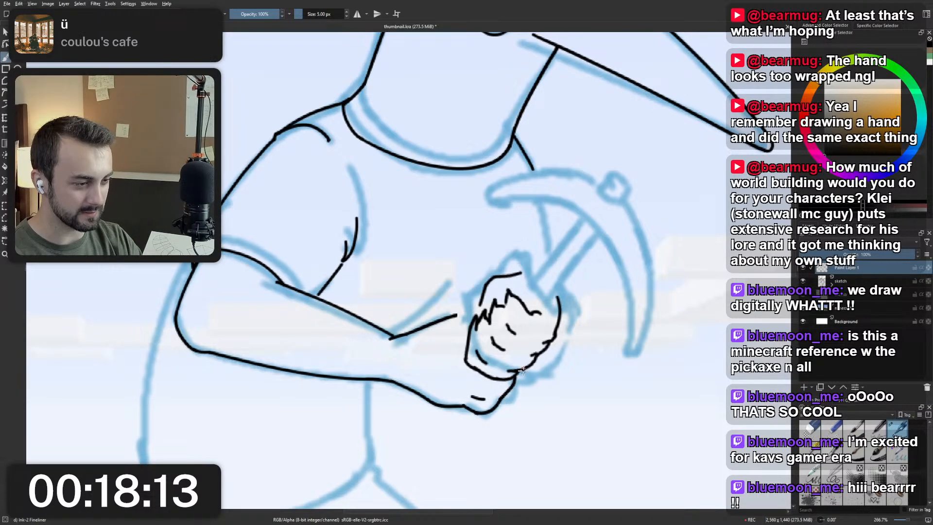
drag(454, 316, 477, 319)
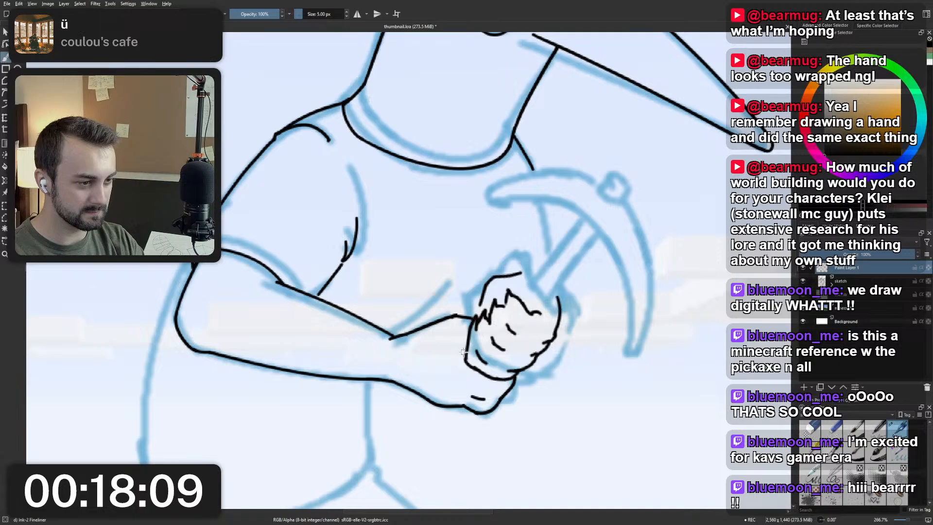
key(ctrl+z)
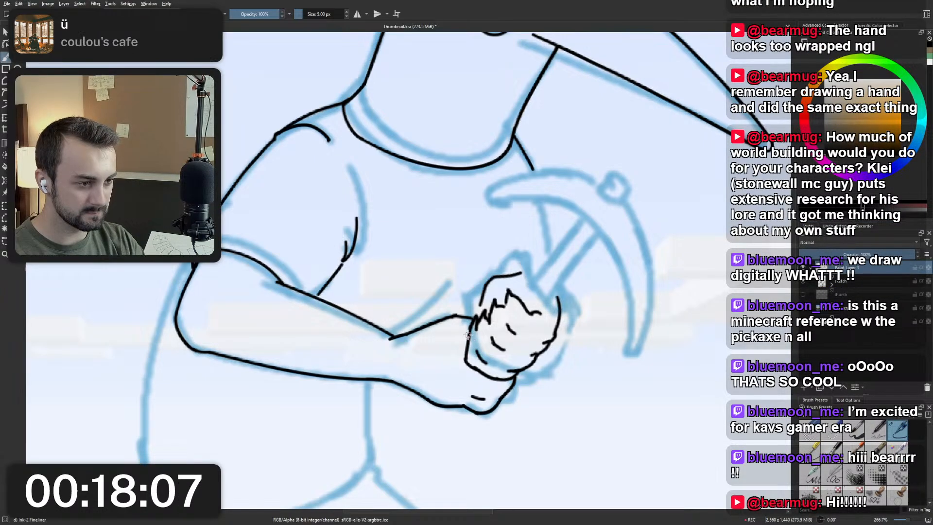
Select the fist and lower hand with a freehand outline and move them slightly closer to the forearm.
scroll(467, 334, down, 5)
scroll(475, 314, up, 5)
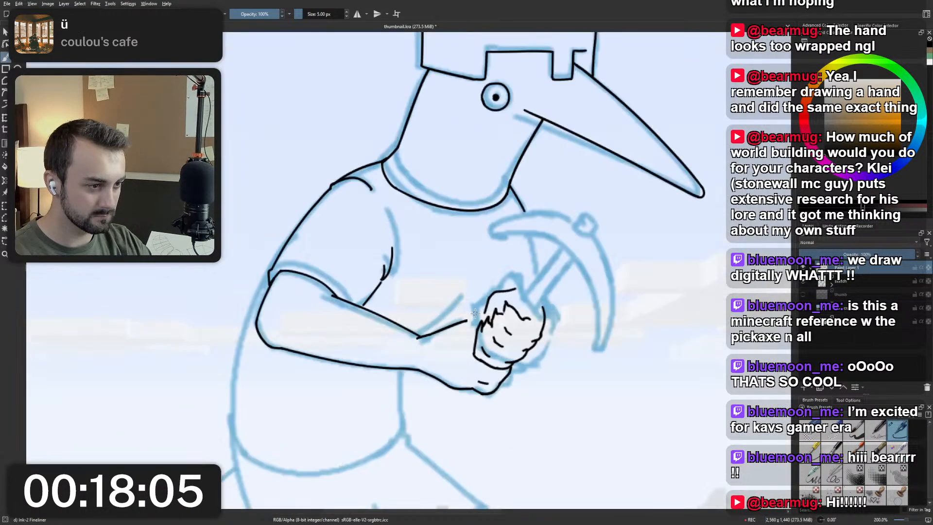
drag(474, 314, 464, 364)
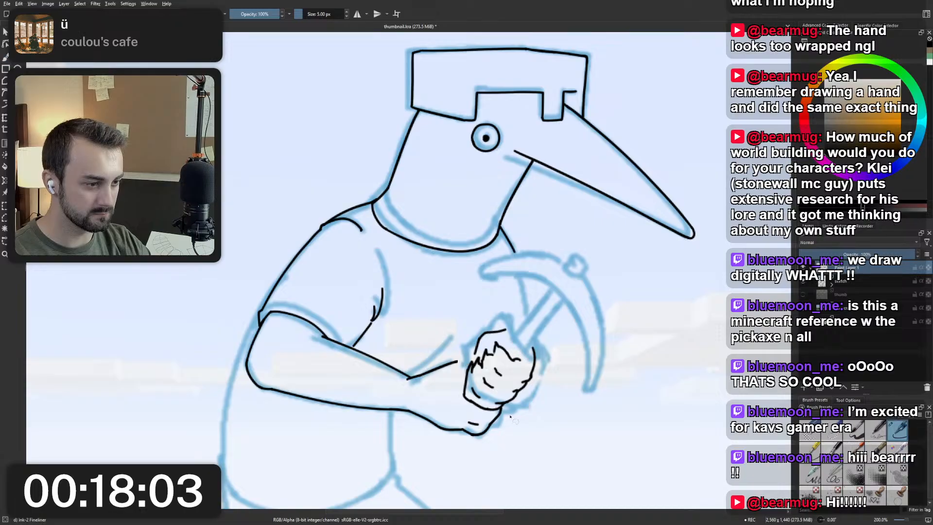
drag(514, 456, 424, 440)
mouse_move(441, 397)
mouse_down()
mouse_move(495, 310)
mouse_move(540, 411)
mouse_move(469, 459)
mouse_move(409, 433)
mouse_move(410, 410)
mouse_up()
mouse_move(461, 371)
mouse_down()
mouse_move(558, 334)
mouse_move(511, 434)
mouse_up()
key(ctrl+shift+a)
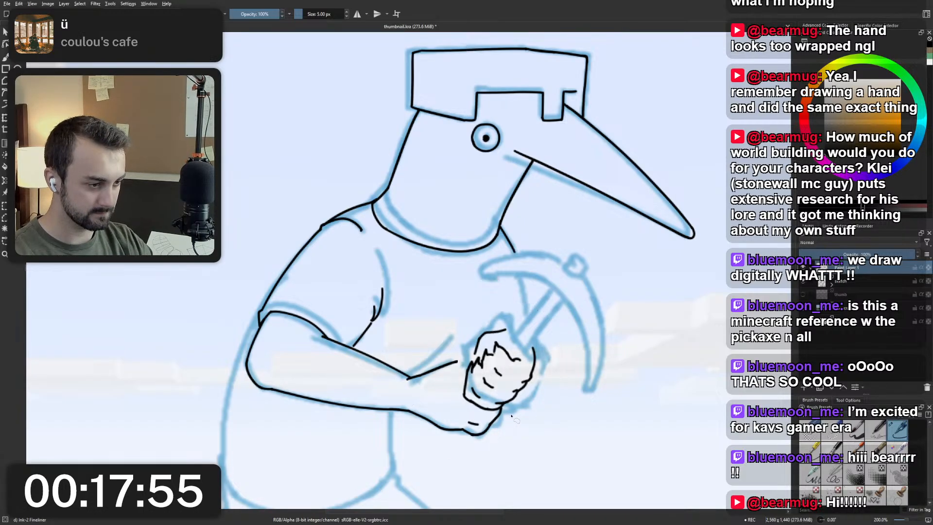
key(ctrl+z)
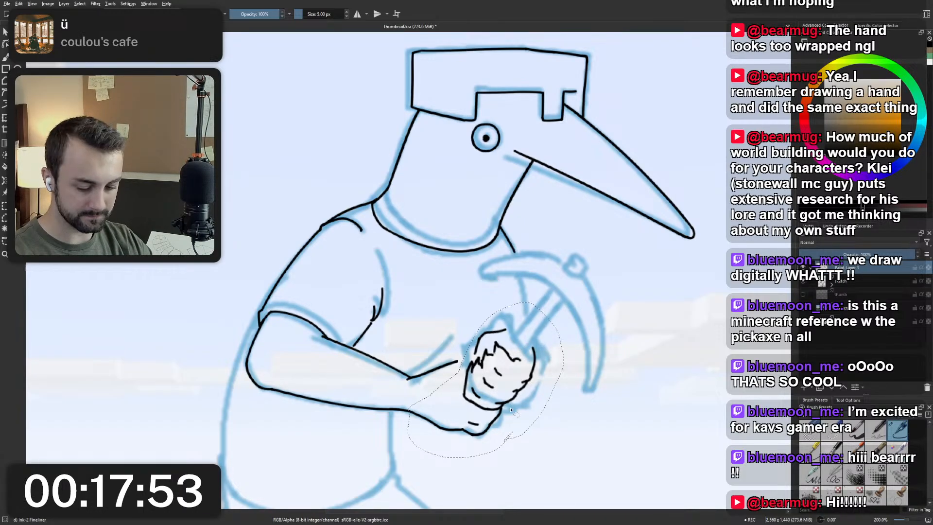
key(ctrl+t)
drag(511, 411, 502, 404)
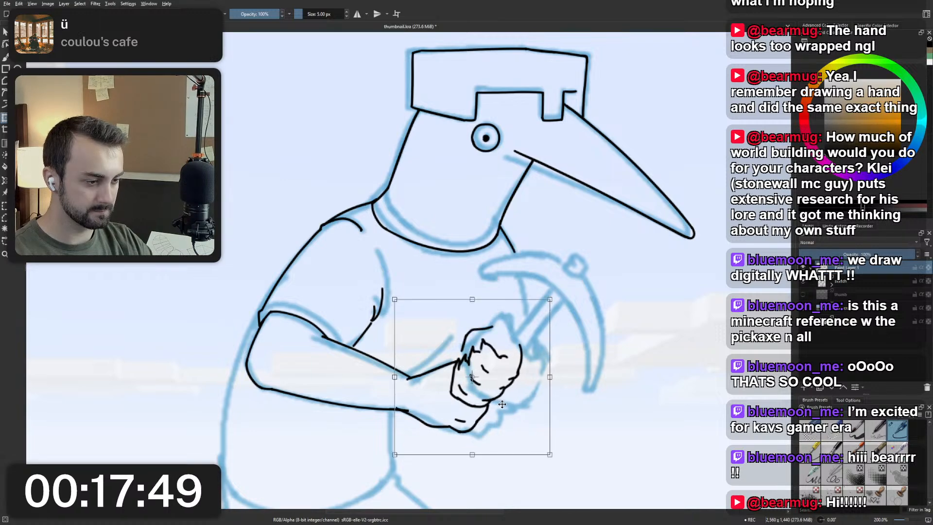
key(b)
Clean up the joint between the forearm's lower line and the moved hand so the two ink lines connect.
scroll(451, 396, up, 3)
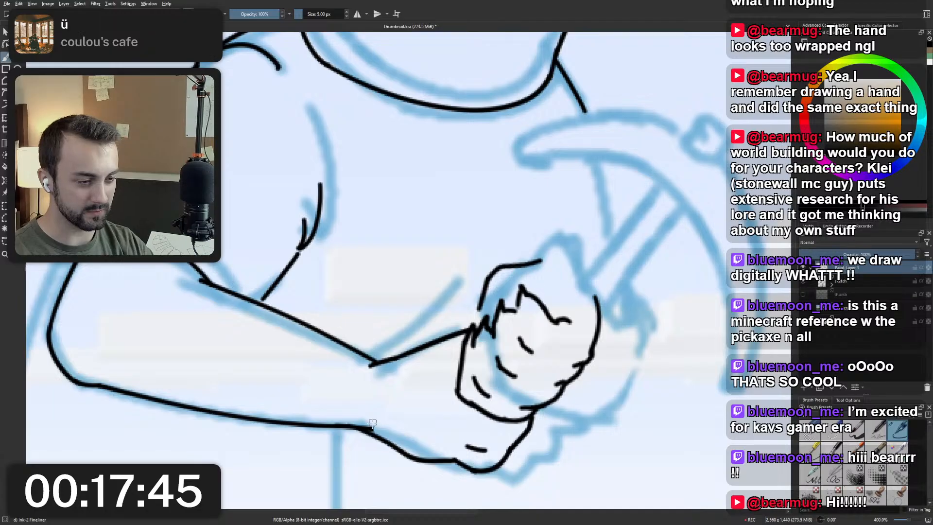
mouse_move(373, 424)
mouse_down()
mouse_move(349, 423)
mouse_move(378, 437)
mouse_move(346, 420)
mouse_move(375, 428)
mouse_move(348, 422)
mouse_move(384, 441)
mouse_move(369, 424)
mouse_move(368, 433)
mouse_move(349, 424)
mouse_move(387, 444)
mouse_up()
key(e)
key(ctrl+z)
key(ctrl+z)
drag(345, 419, 381, 439)
key(ctrl+z)
key(ctrl+z)
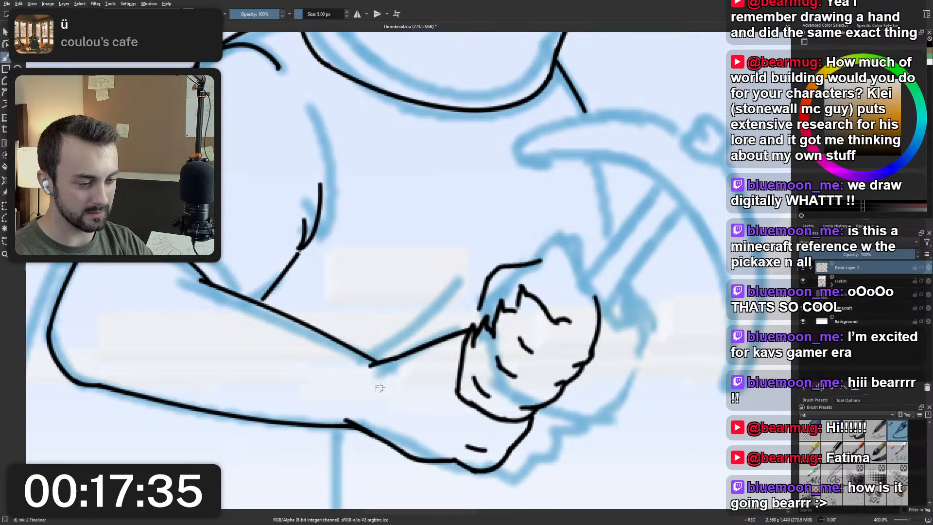
Remove the short crease inside the lower hand and try out replacement creases near the hand's outer edge.
drag(485, 449, 468, 447)
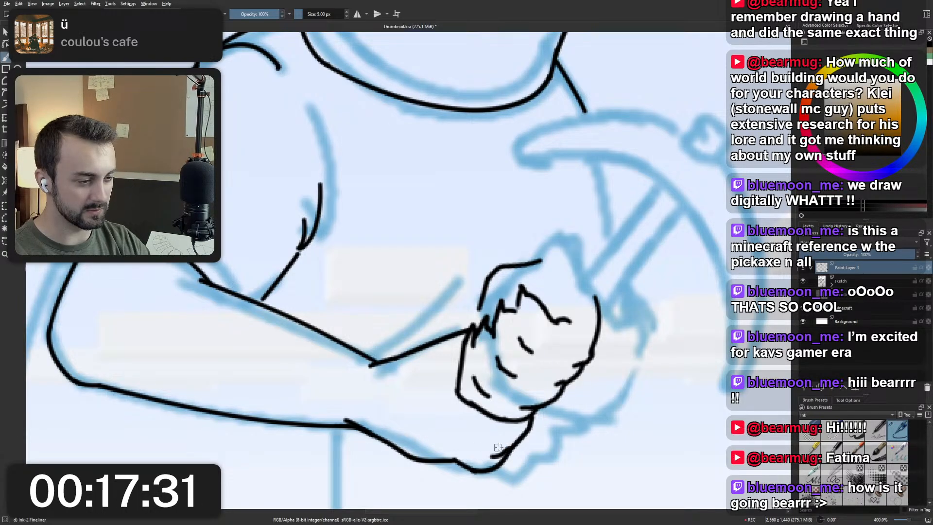
key(minus)
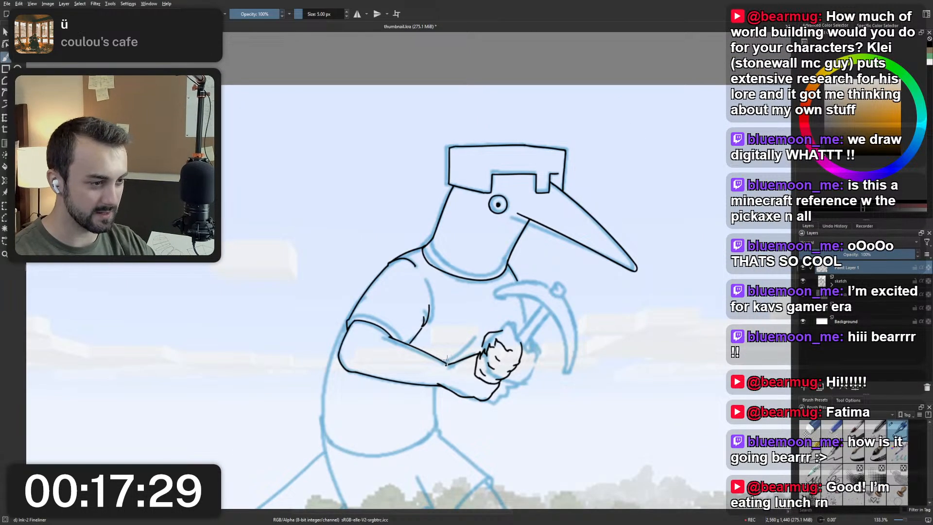
scroll(447, 360, up, 3)
drag(482, 381, 408, 383)
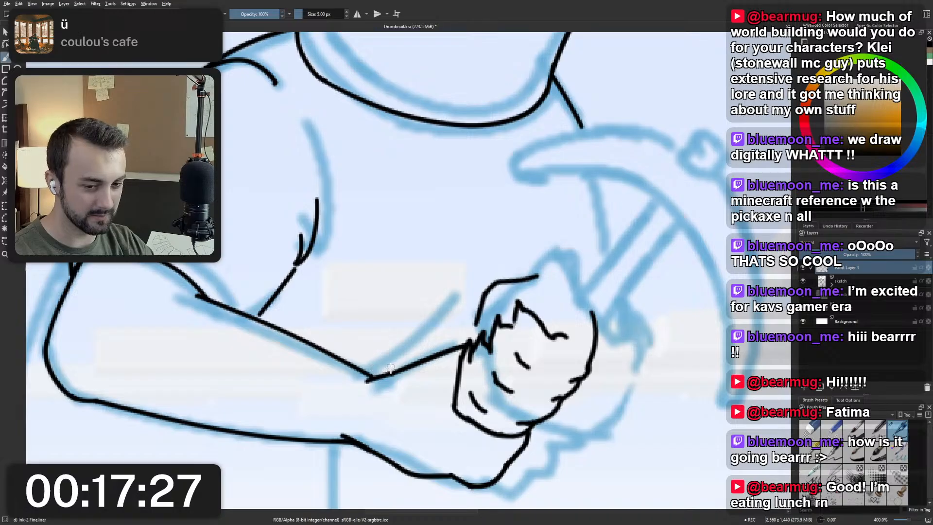
scroll(390, 368, down, 1)
drag(480, 372, 446, 382)
scroll(462, 382, up, 2)
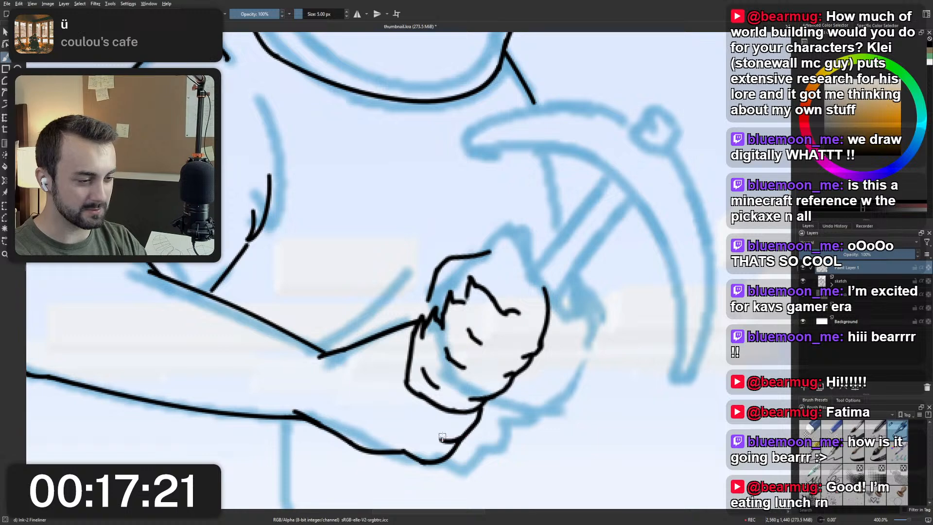
drag(442, 436, 464, 434)
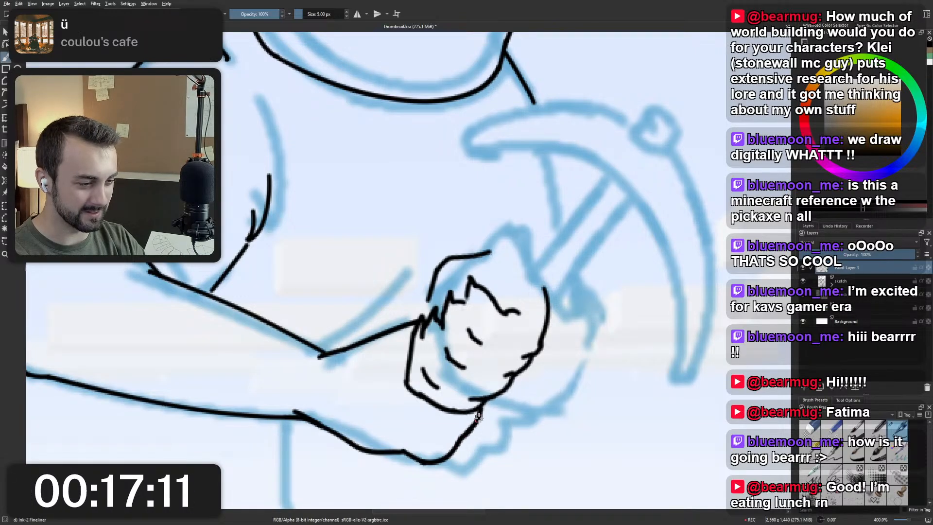
Erase the lower hand's outer edge just below the fist and try redrawing the curve up to the fist.
scroll(473, 428, down, 1)
scroll(472, 356, up, 3)
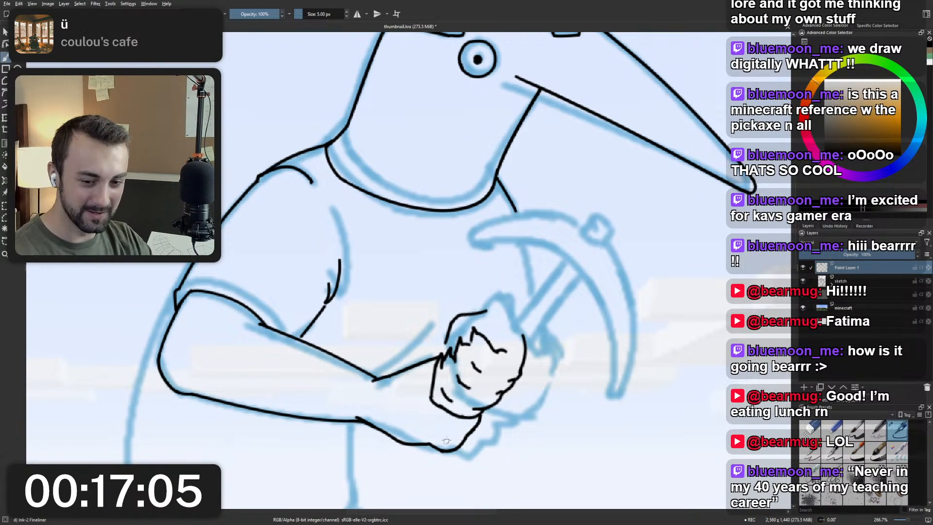
scroll(446, 440, up, 2)
right_click(431, 410)
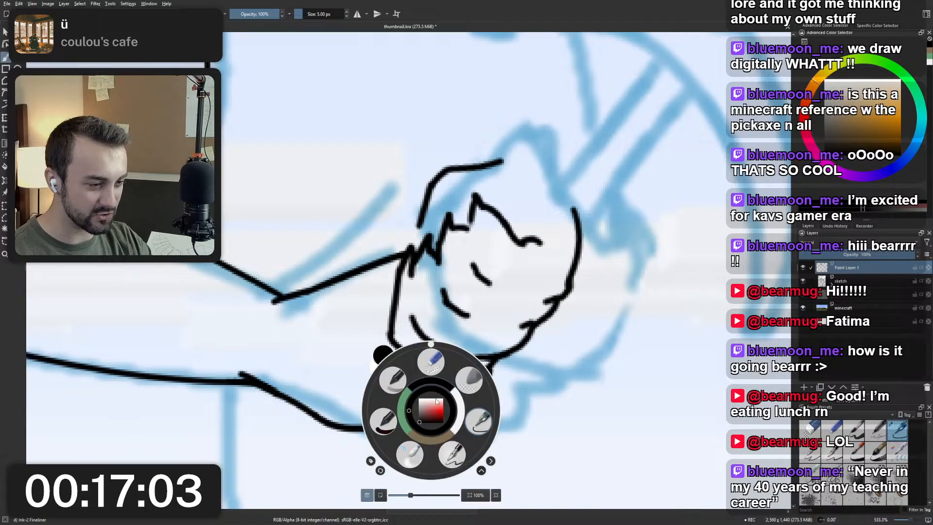
right_click(436, 402)
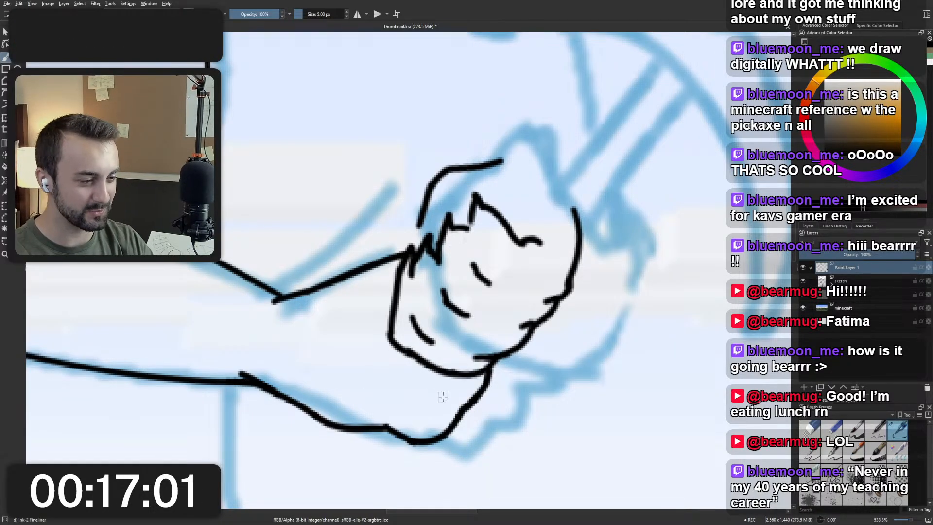
mouse_move(443, 398)
mouse_down()
mouse_move(476, 405)
mouse_move(493, 375)
mouse_up()
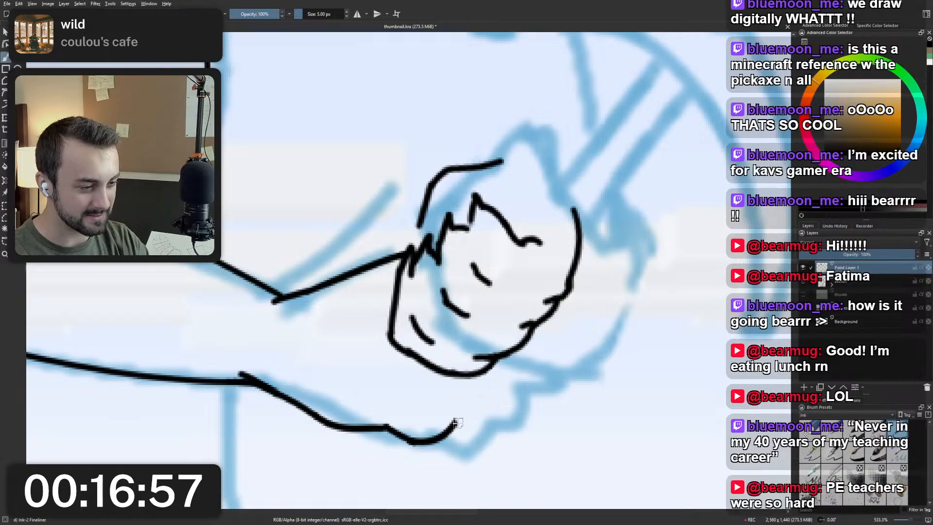
mouse_move(443, 421)
mouse_down()
mouse_move(477, 408)
mouse_move(494, 371)
mouse_up()
key(ctrl+z)
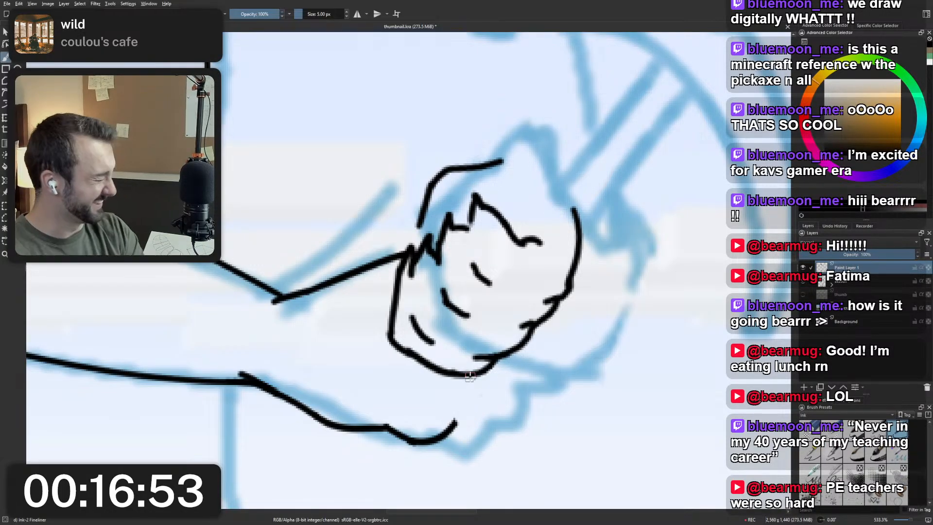
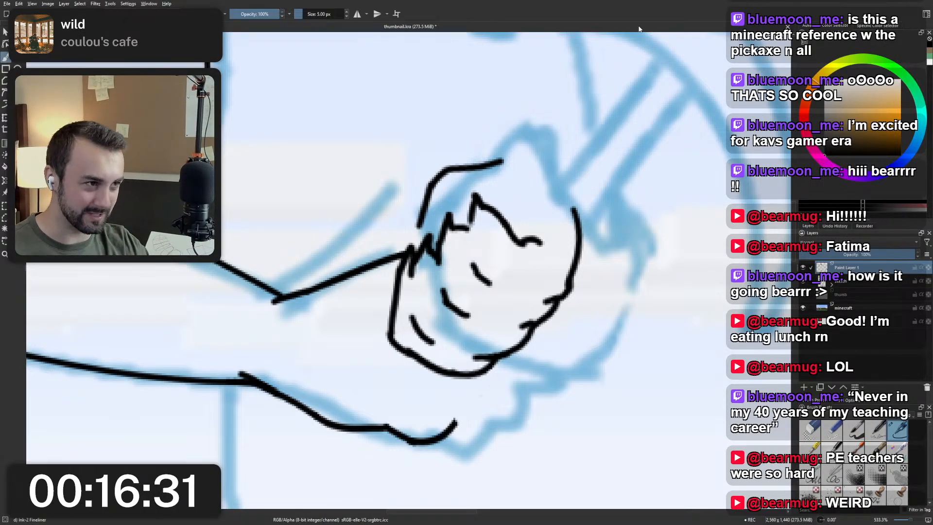
drag(530, 302, 496, 349)
scroll(495, 350, down, 1)
drag(532, 391, 571, 303)
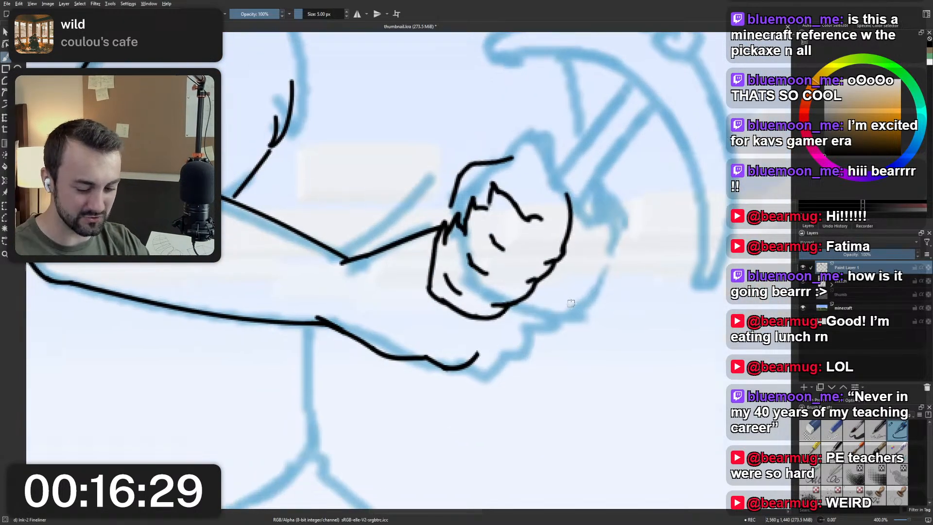
drag(507, 311, 477, 354)
key(ctrl+z)
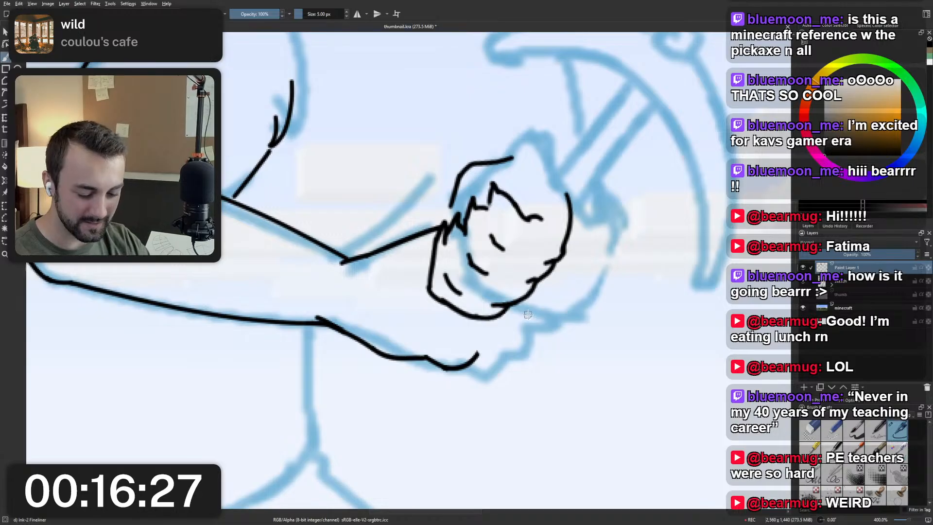
Mirror the canvas view and try out different curves for the lower hand's outer edge rising towards the fist.
key(m)
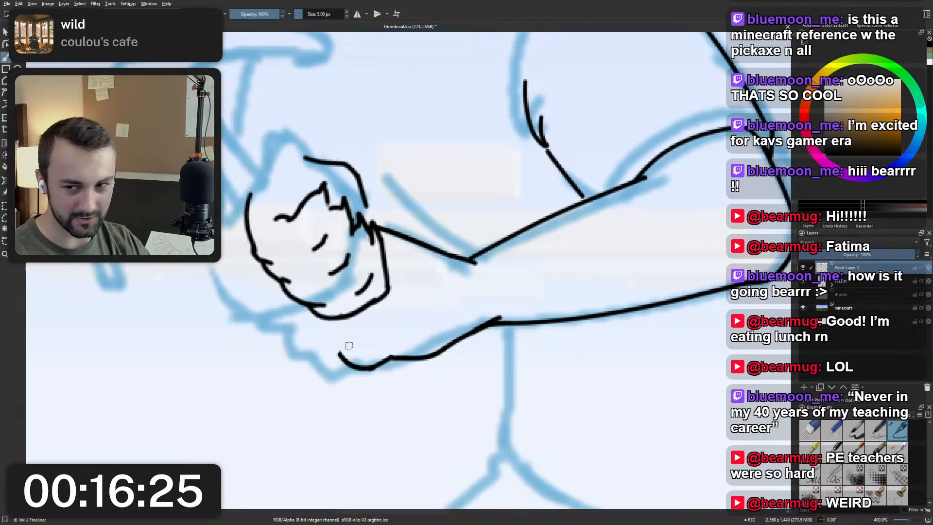
mouse_move(342, 351)
mouse_down()
mouse_move(321, 339)
mouse_move(344, 341)
mouse_move(359, 368)
mouse_up()
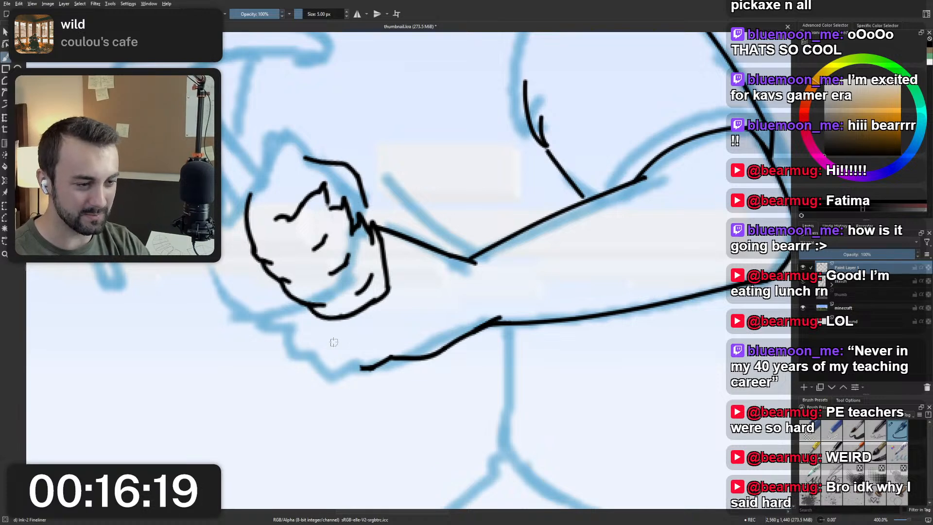
drag(331, 339, 371, 369)
key(ctrl+z)
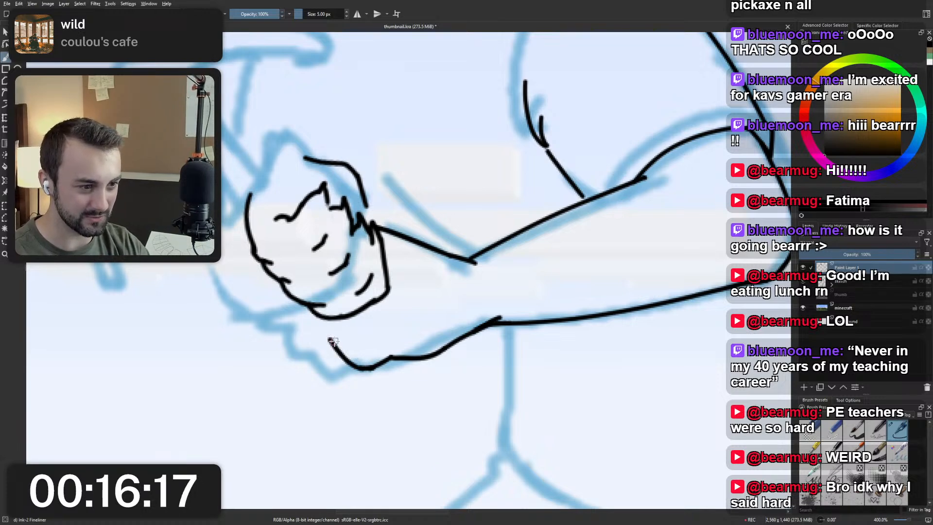
key(ctrl+z)
mouse_move(370, 369)
mouse_down()
mouse_move(342, 351)
mouse_move(366, 364)
mouse_move(331, 345)
mouse_move(319, 329)
mouse_up()
key(ctrl+z)
key(ctrl+z)
key(ctrl+z)
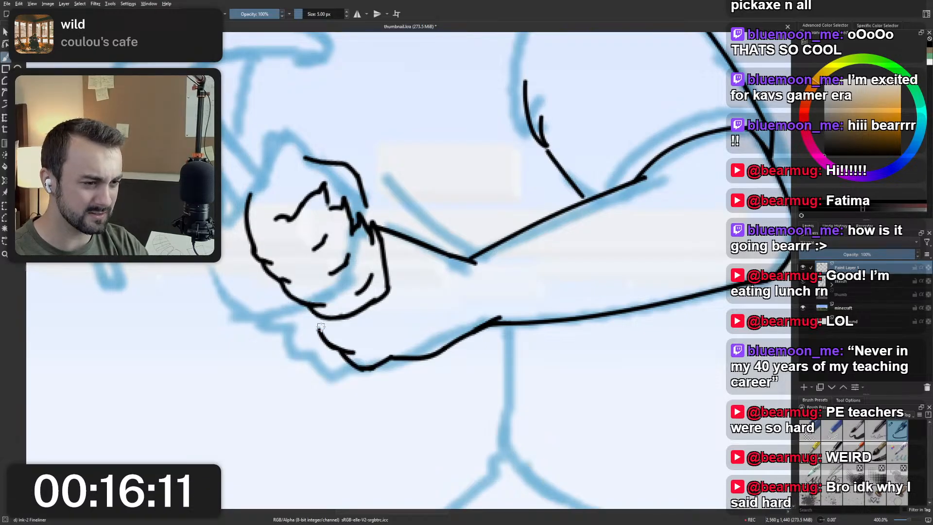
key(ctrl+z)
key(ctrl+z)
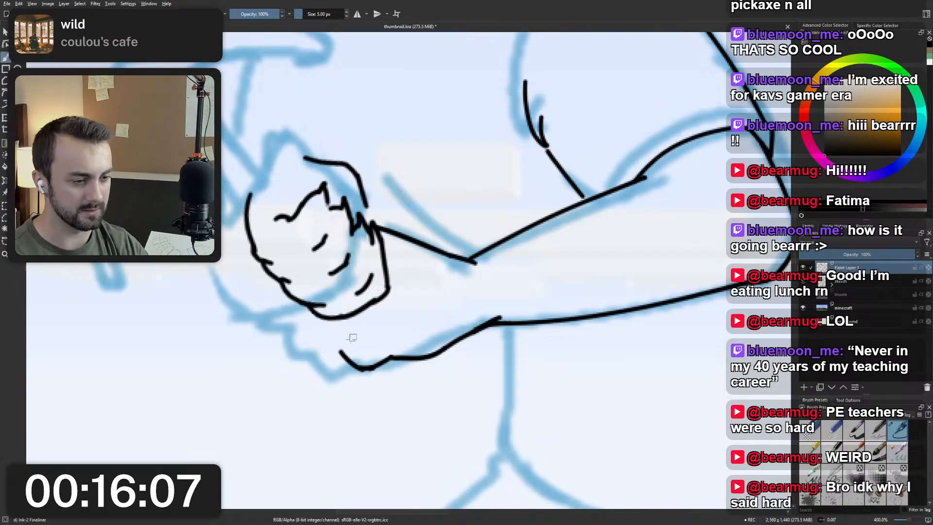
Redraw the end of the lower hand's outer edge and continue the line up to the underside of the fist.
key(ctrl+z)
mouse_move(365, 369)
mouse_down()
mouse_move(339, 346)
mouse_move(363, 368)
mouse_move(373, 364)
mouse_up()
key(ctrl+z)
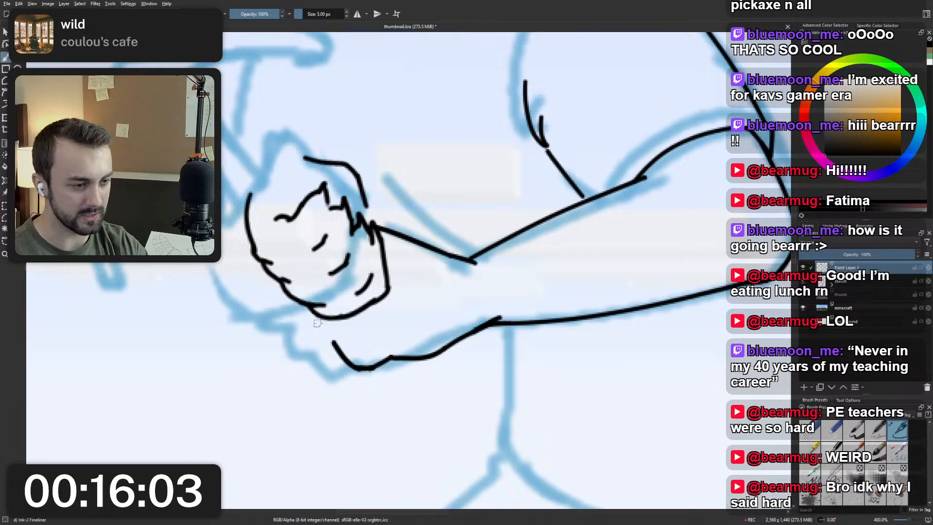
drag(336, 342, 323, 332)
mouse_move(322, 332)
mouse_down()
mouse_move(320, 305)
mouse_move(321, 331)
mouse_up()
key(ctrl+z)
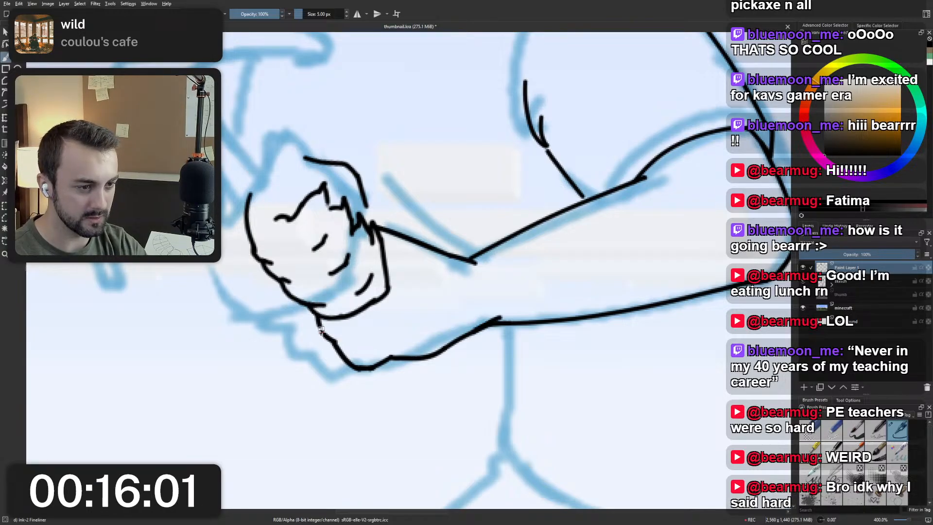
scroll(322, 330, down, 5)
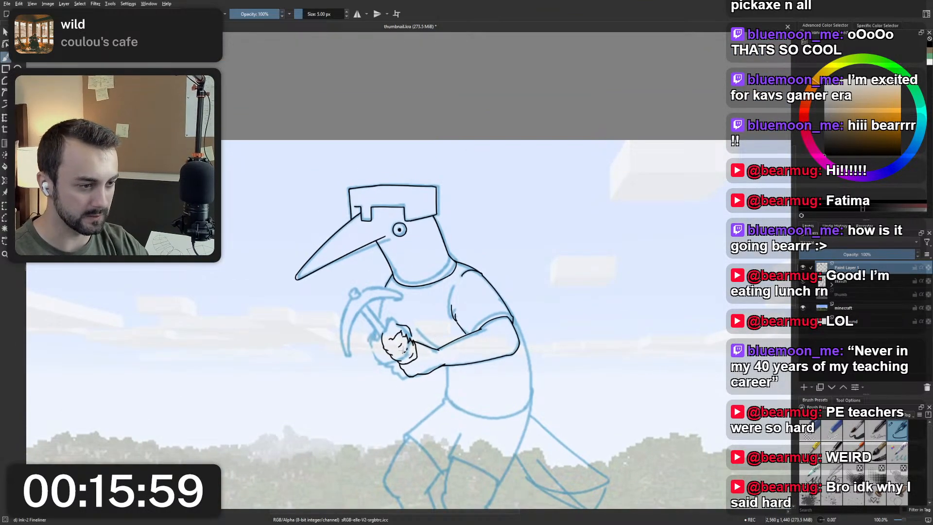
Extend the fist's outer edge line slightly upward towards the pickaxe handle.
scroll(403, 352, up, 5)
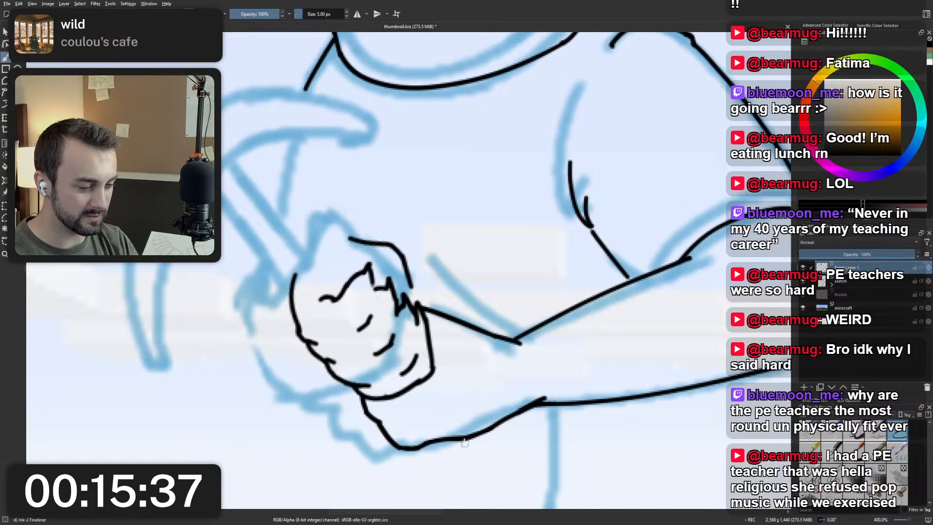
scroll(519, 366, down, 3)
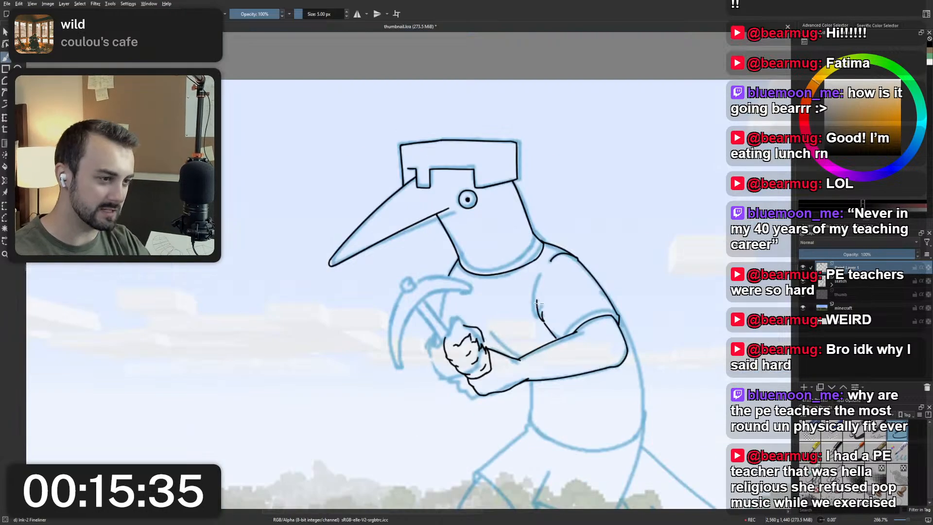
drag(543, 305, 529, 351)
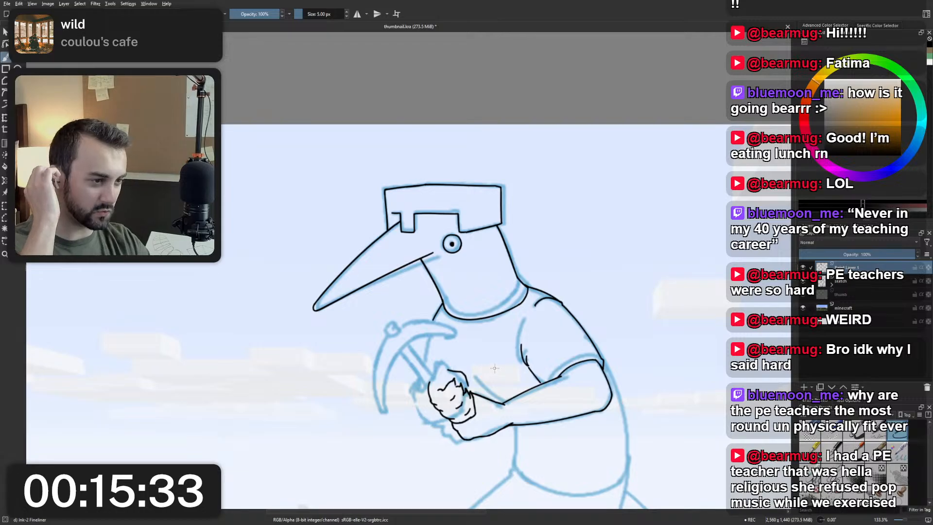
scroll(433, 362, up, 4)
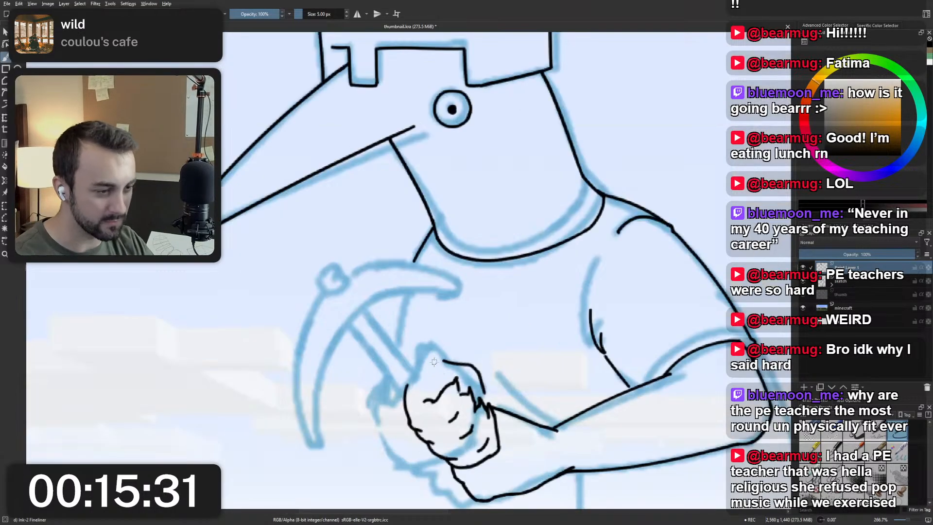
scroll(451, 416, down, 2)
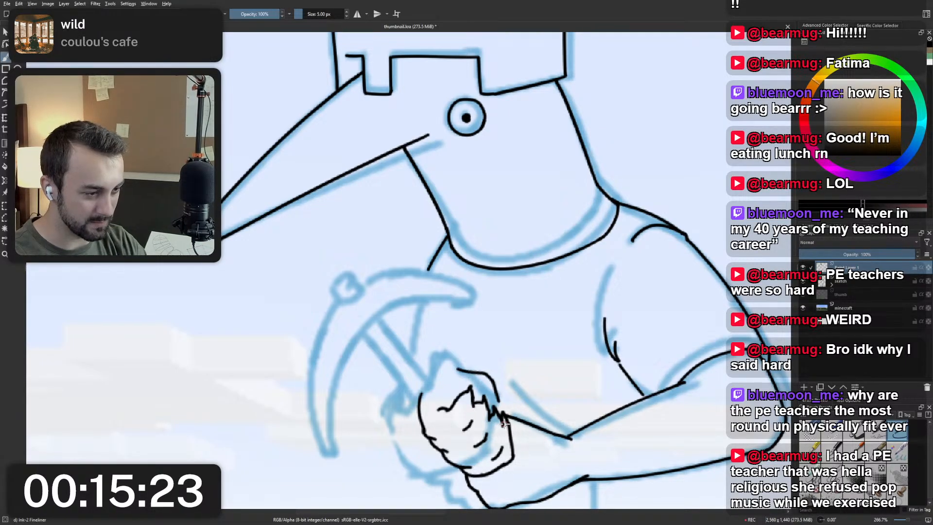
scroll(505, 374, down, 1)
scroll(505, 374, up, 1)
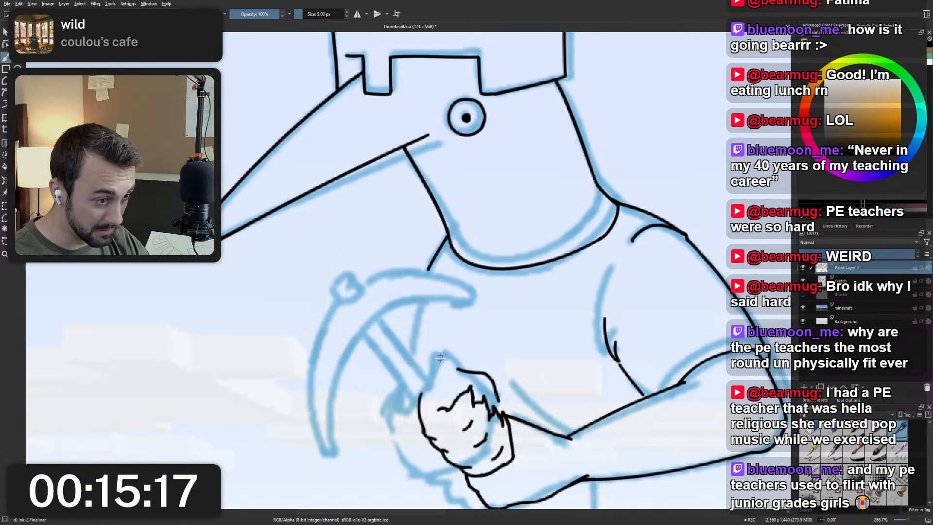
drag(415, 390, 422, 409)
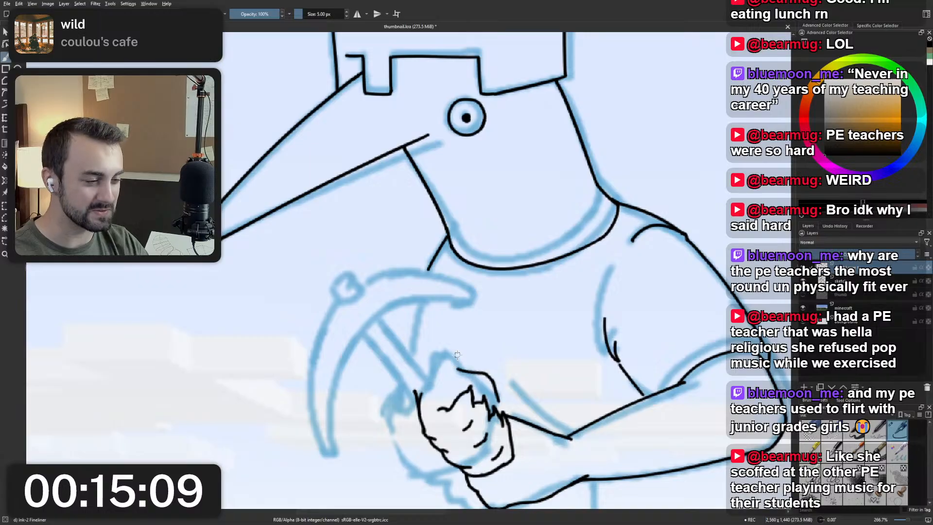
Examine the inked fist and lower hand up close and against the whole bird figure and pickaxe sketch.
scroll(474, 317, down, 2)
scroll(457, 344, up, 2)
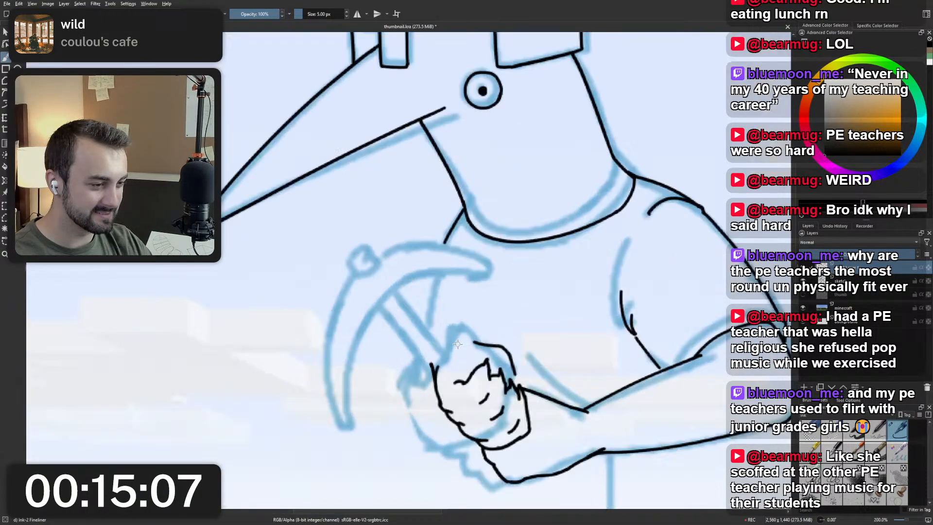
scroll(460, 343, up, 1)
scroll(472, 342, down, 1)
scroll(510, 346, up, 3)
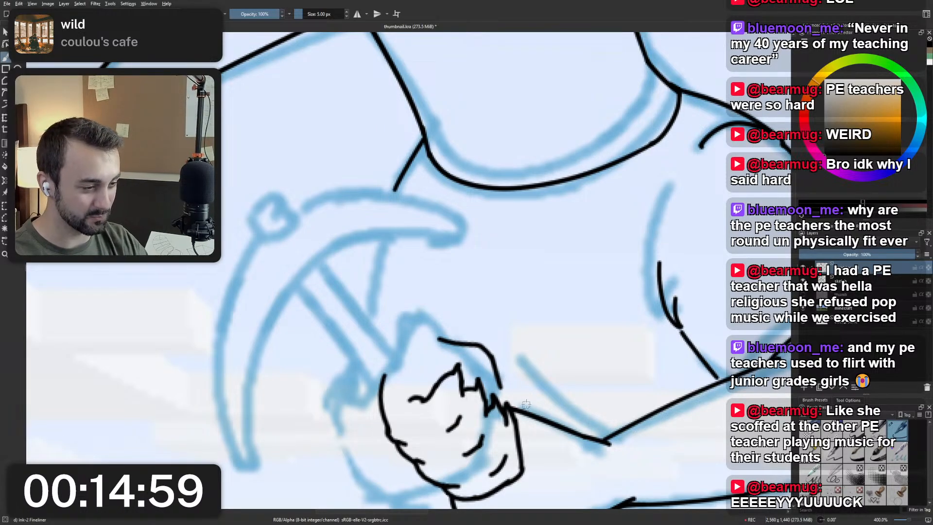
scroll(526, 403, down, 4)
scroll(464, 400, up, 3)
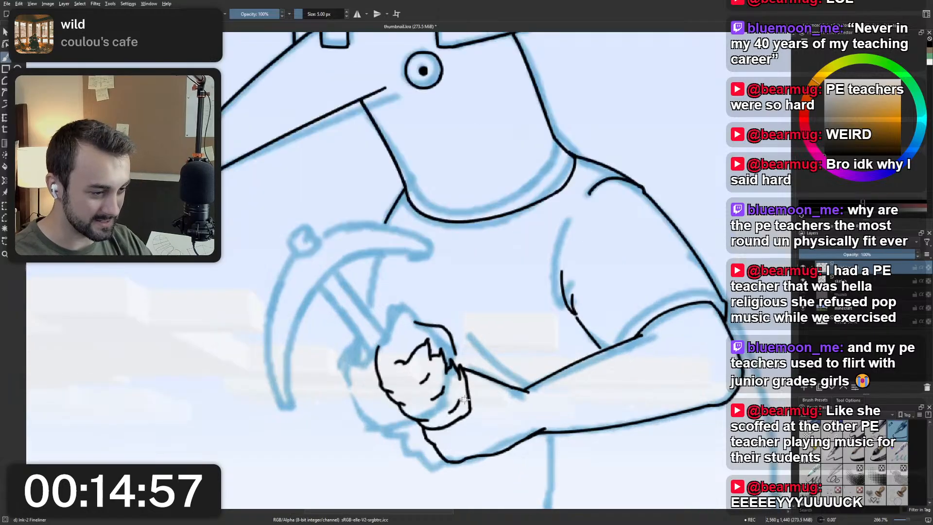
scroll(462, 401, up, 2)
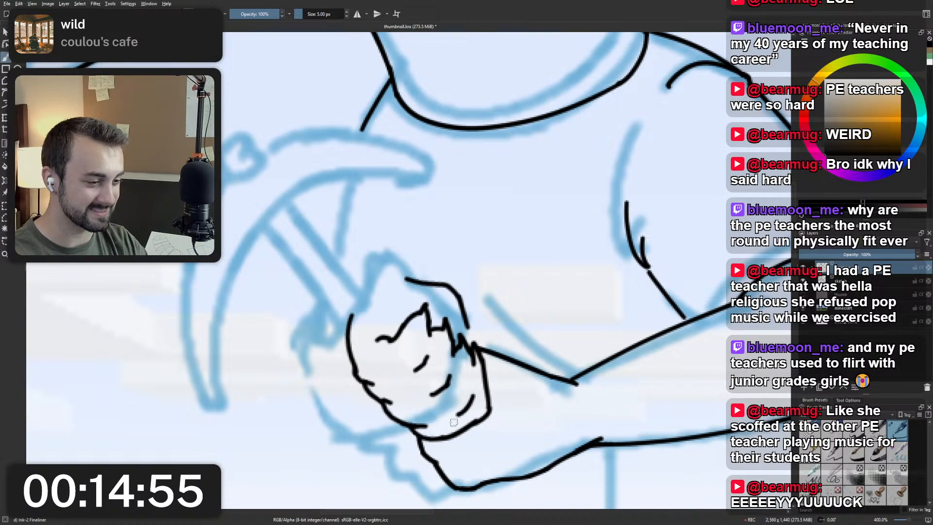
scroll(469, 266, down, 6)
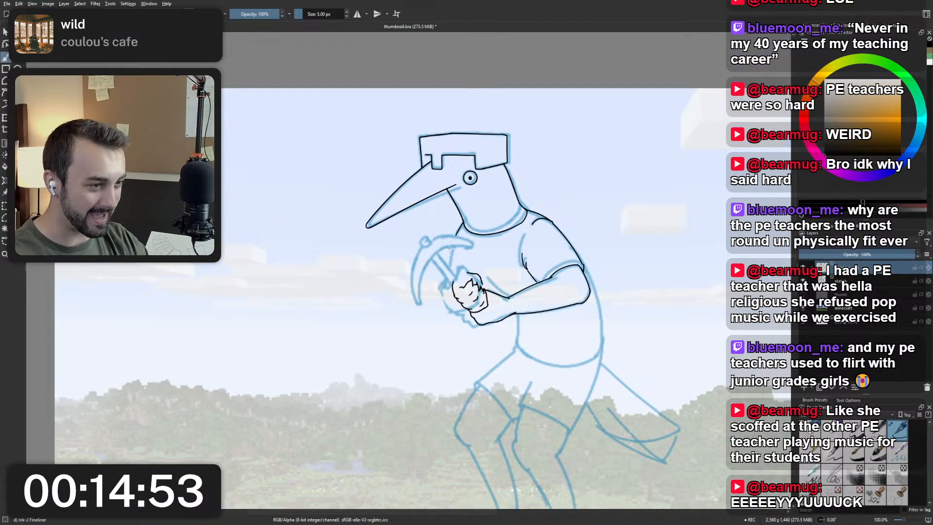
scroll(450, 249, up, 3)
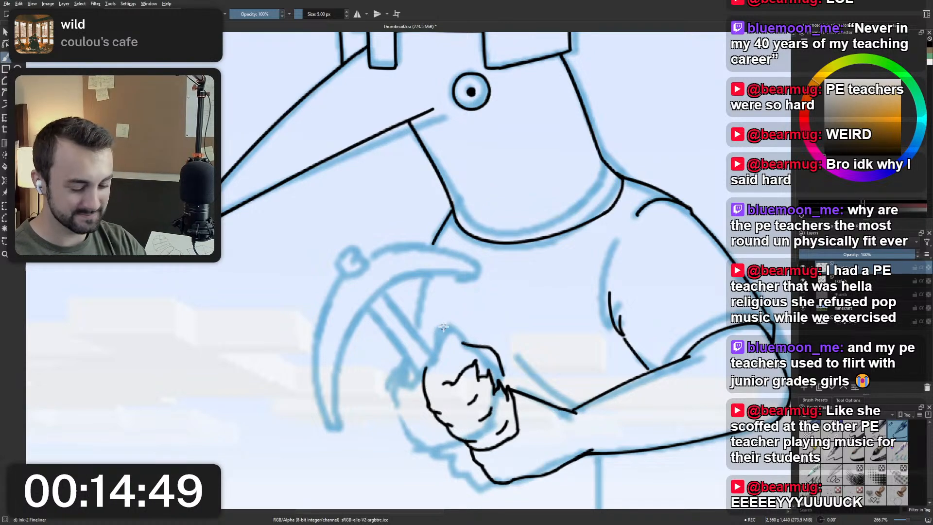
Rotate the canvas view and ink the first straight edge of the pickaxe handle from the fist to the pickaxe head.
mouse_move(396, 315)
mouse_down()
mouse_move(496, 331)
mouse_move(427, 183)
mouse_move(335, 243)
mouse_up()
drag(295, 298, 393, 229)
key(ctrl+z)
drag(295, 298, 390, 223)
key(ctrl+z)
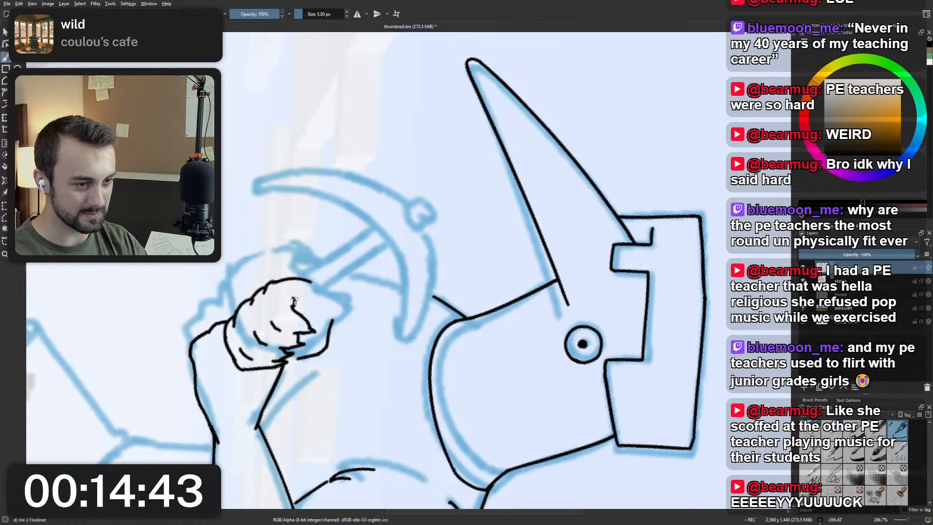
drag(294, 300, 396, 226)
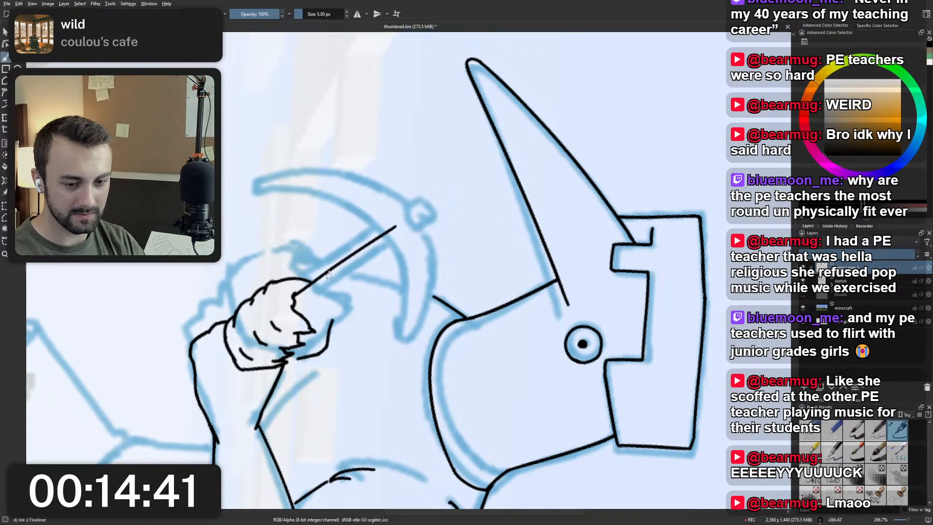
Try inking the handle's second edge as a straight line parallel to the first, from the fist past the pickaxe head.
drag(300, 314, 406, 240)
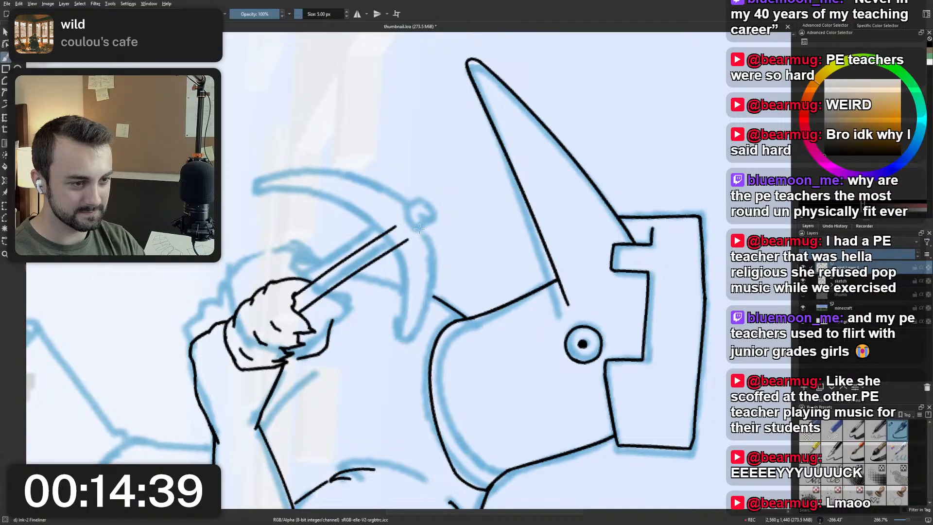
key(ctrl+z)
drag(298, 312, 406, 238)
key(ctrl+z)
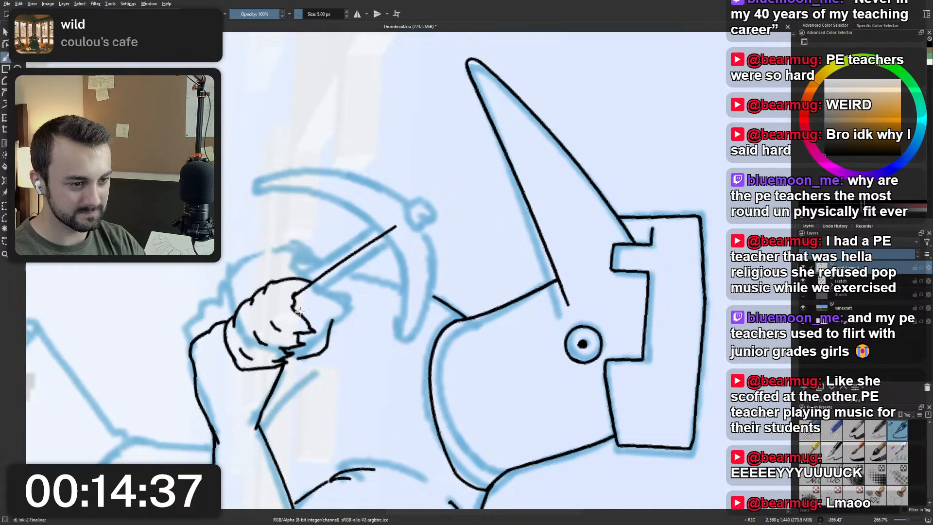
drag(297, 314, 408, 231)
key(ctrl+z)
drag(296, 315, 414, 233)
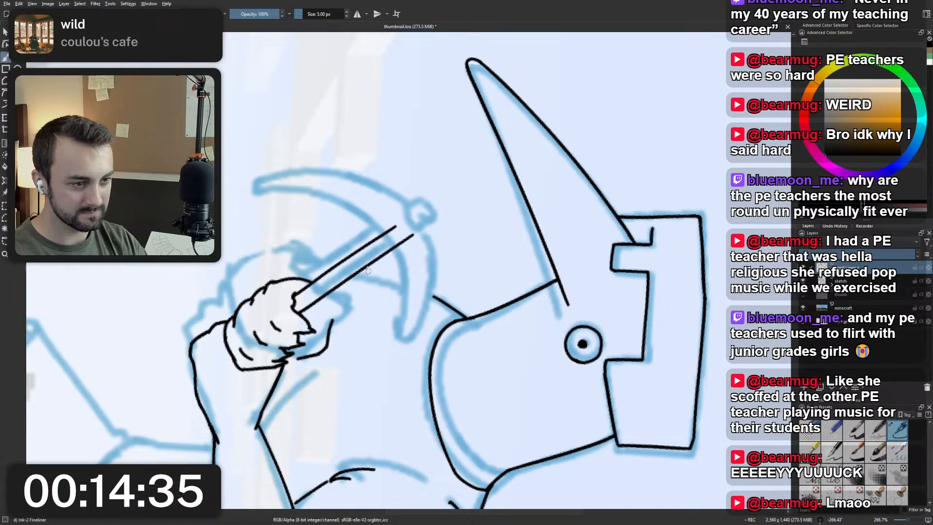
key(ctrl+z)
drag(297, 313, 427, 230)
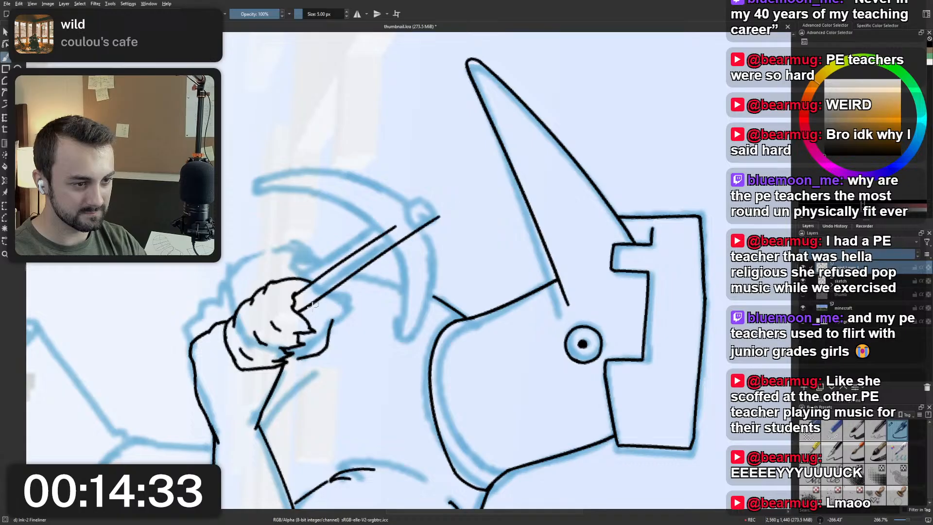
key(ctrl+z)
drag(297, 312, 428, 231)
key(ctrl+z)
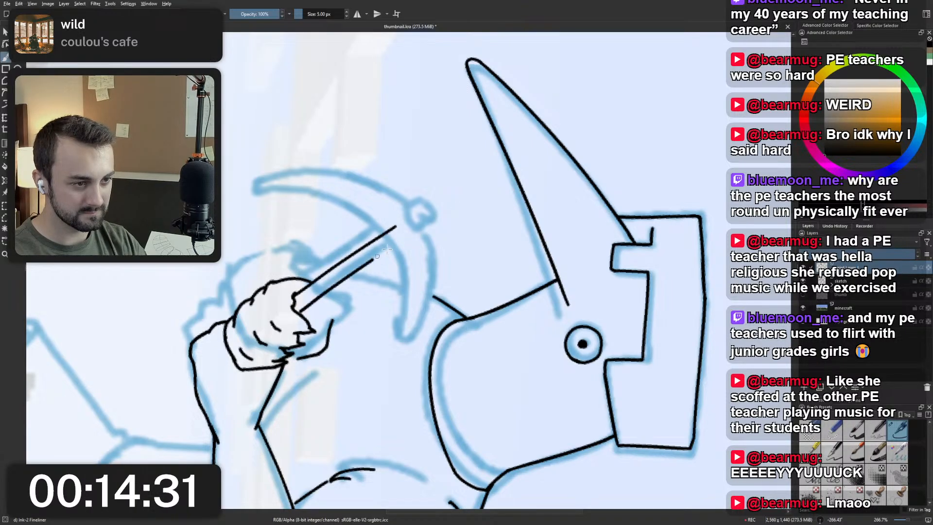
drag(297, 314, 443, 220)
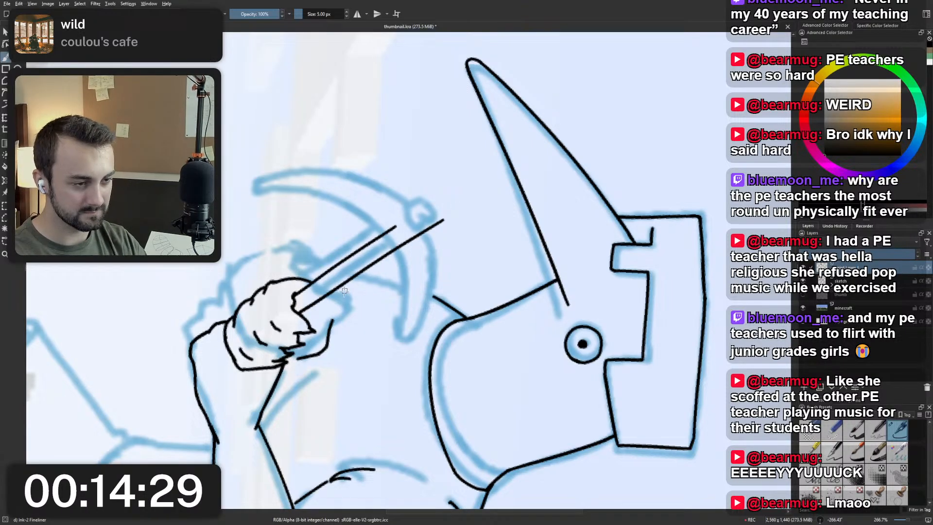
Undo both handle edges, ink the first edge as a longer straight line past the pickaxe head, and reset the canvas rotation.
key(ctrl+z)
key(ctrl+z)
drag(297, 294, 444, 193)
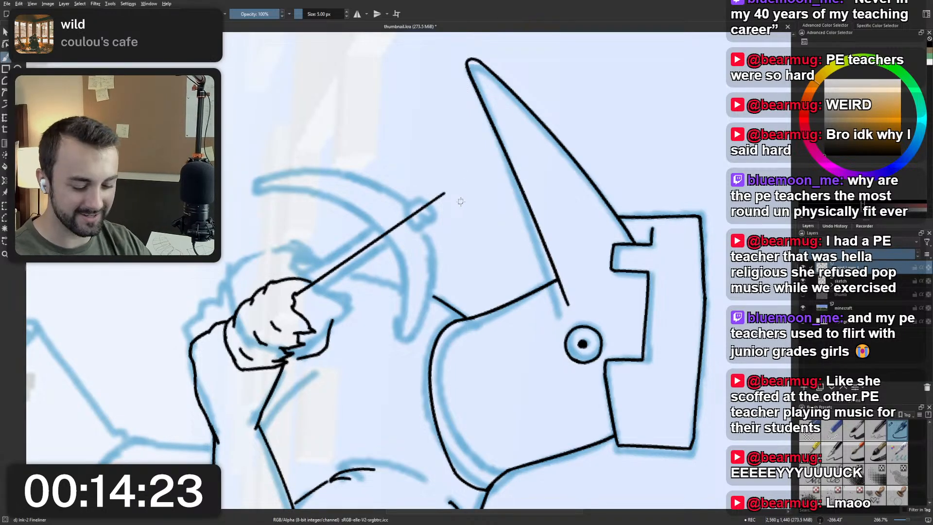
key(5)
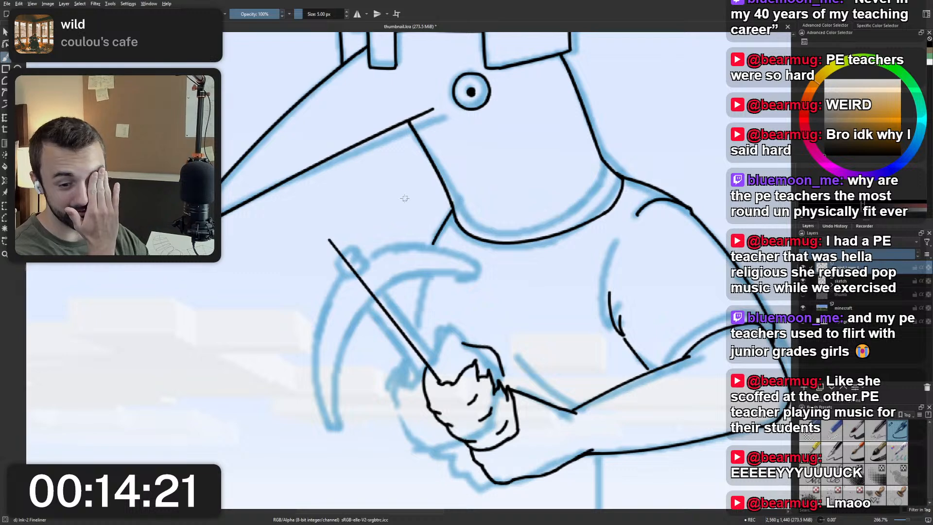
drag(331, 148, 346, 209)
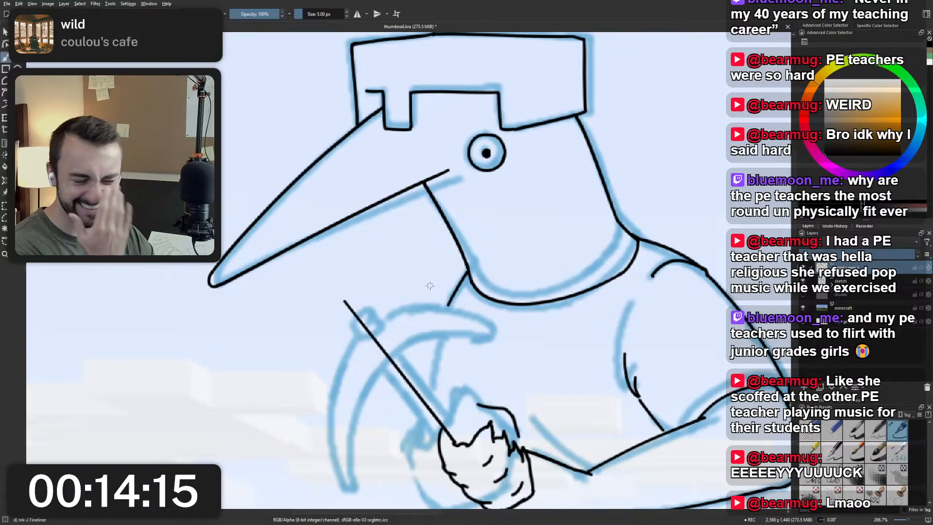
scroll(445, 304, down, 2)
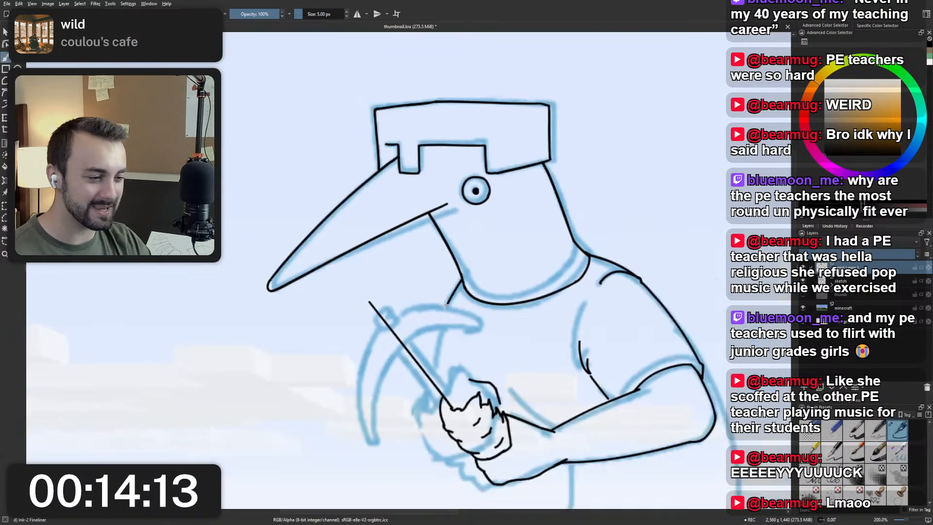
Rotate the canvas view and try inking the pickaxe handle's second edge from the fist past the pickaxe head.
scroll(486, 395, up, 2)
scroll(401, 340, up, 2)
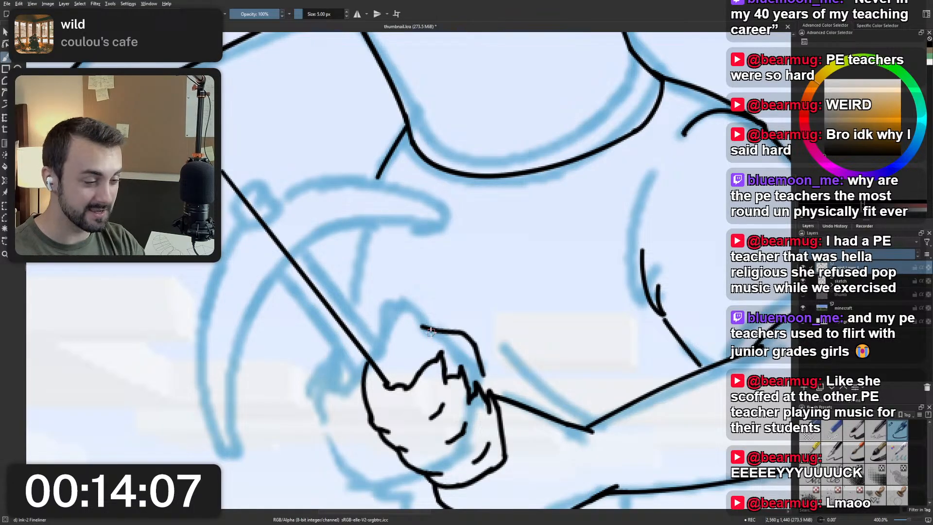
drag(378, 400, 363, 340)
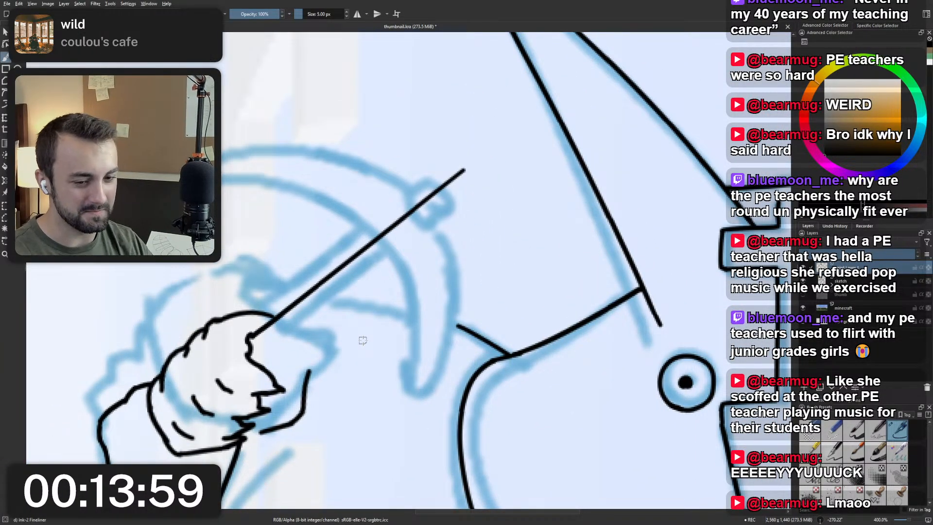
drag(267, 374, 489, 198)
key(ctrl+z)
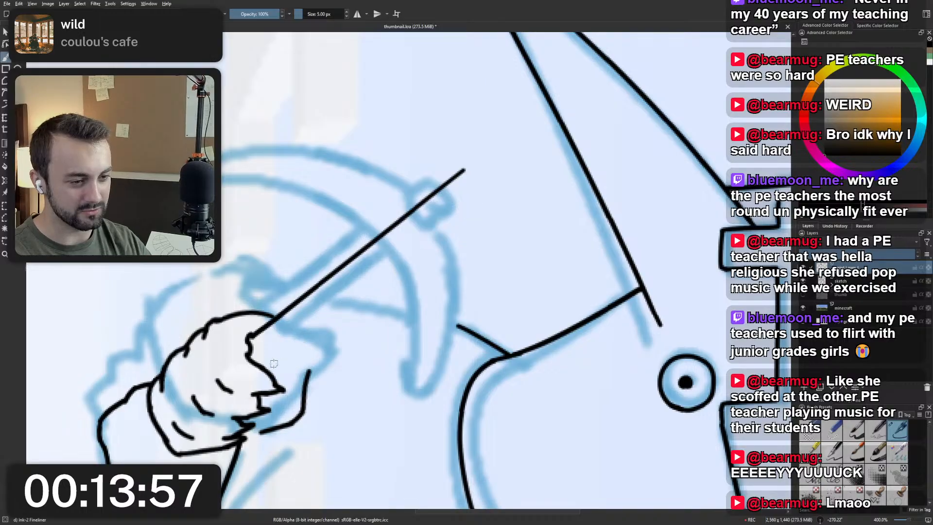
drag(265, 366, 495, 184)
key(ctrl+z)
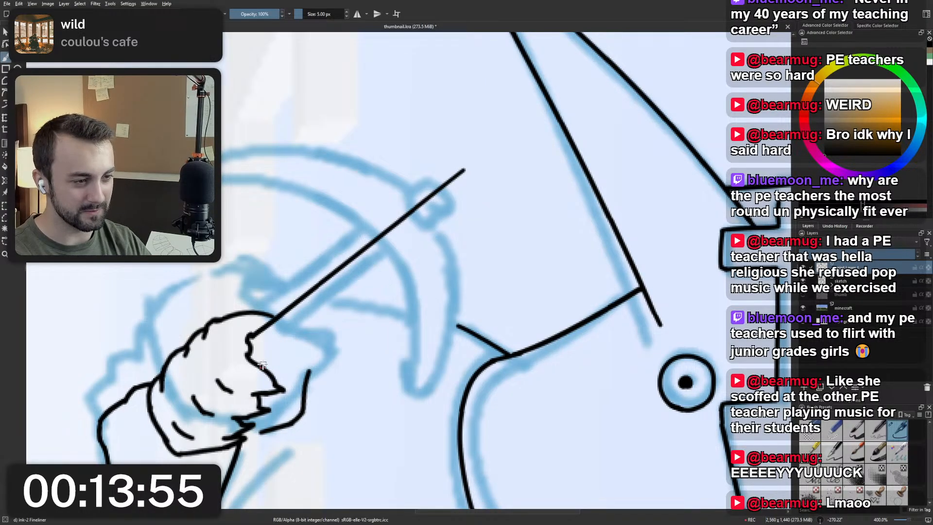
drag(262, 366, 496, 187)
key(ctrl+z)
drag(262, 367, 497, 186)
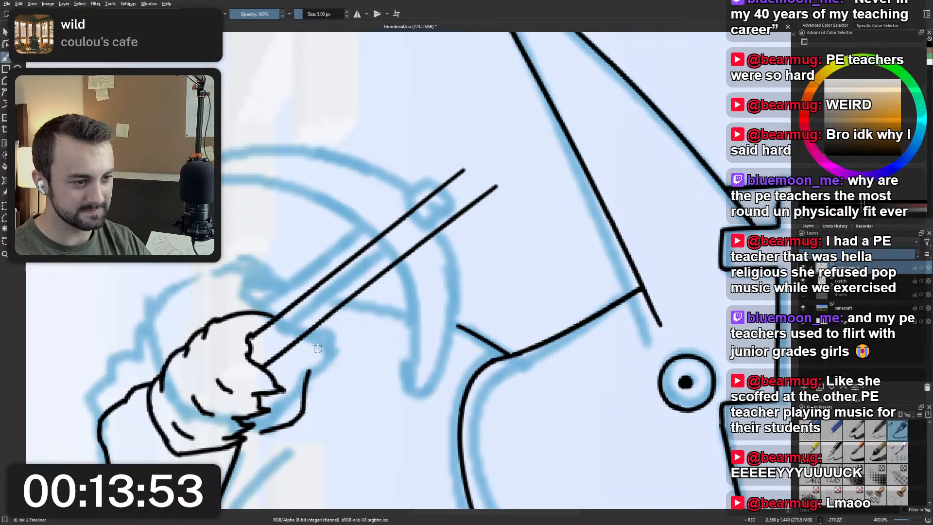
key(ctrl+z)
Ink the handle's second straight edge parallel to the first, from the fist past the pickaxe head, and reset the canvas rotation.
drag(264, 367, 466, 221)
key(ctrl+z)
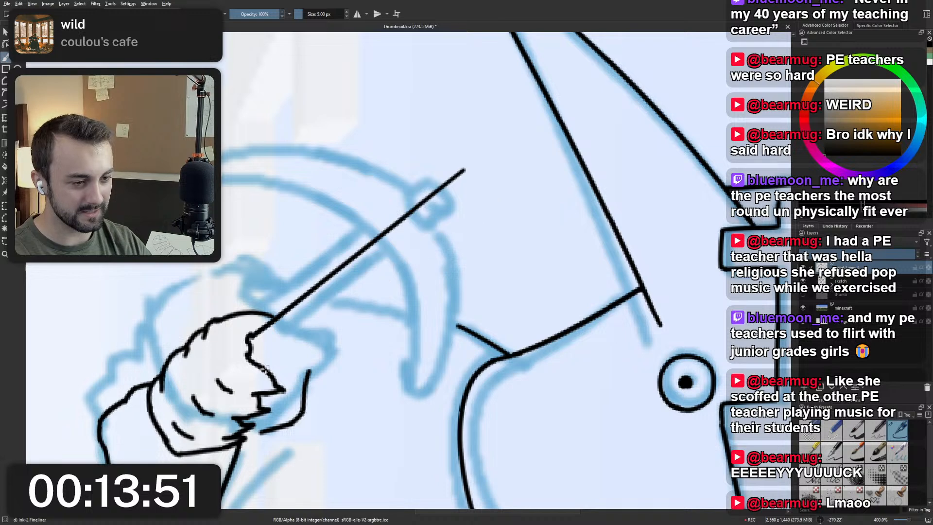
drag(264, 368, 498, 188)
key(ctrl+z)
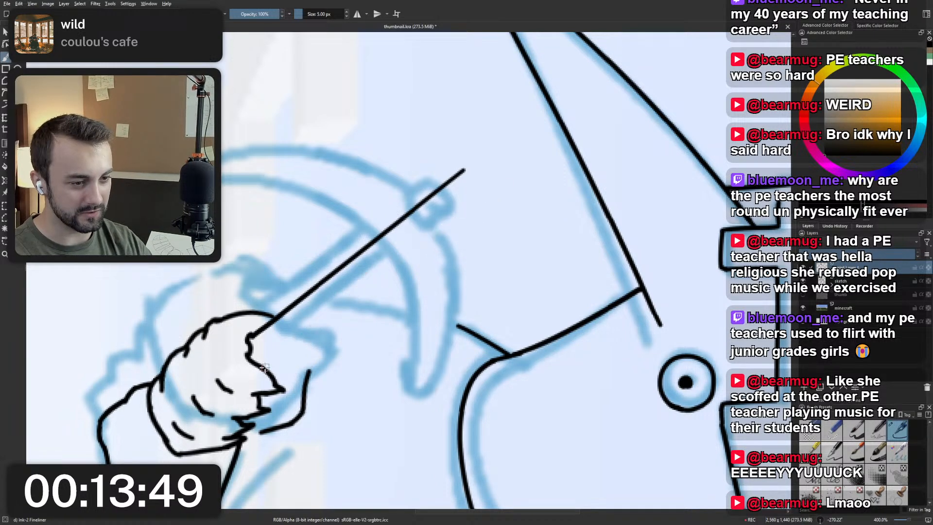
drag(265, 368, 494, 191)
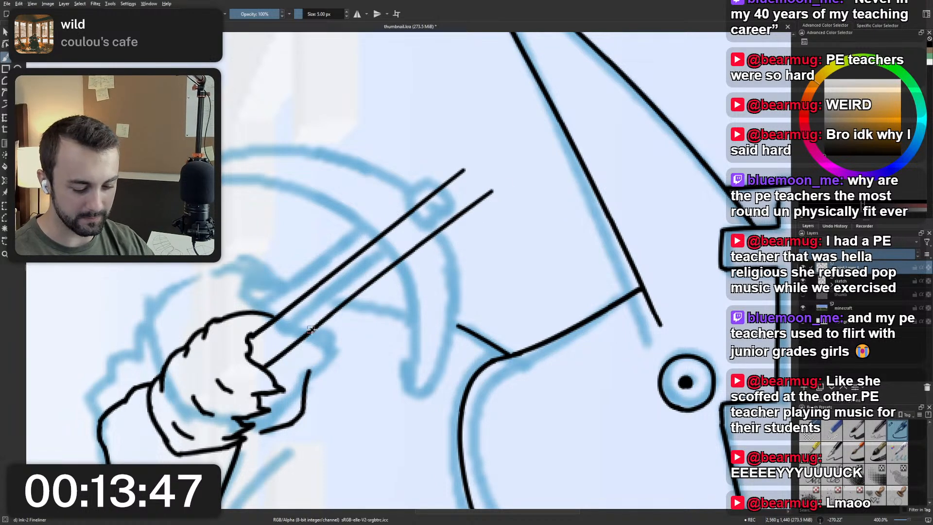
key(5)
scroll(373, 286, down, 3)
scroll(389, 243, up, 2)
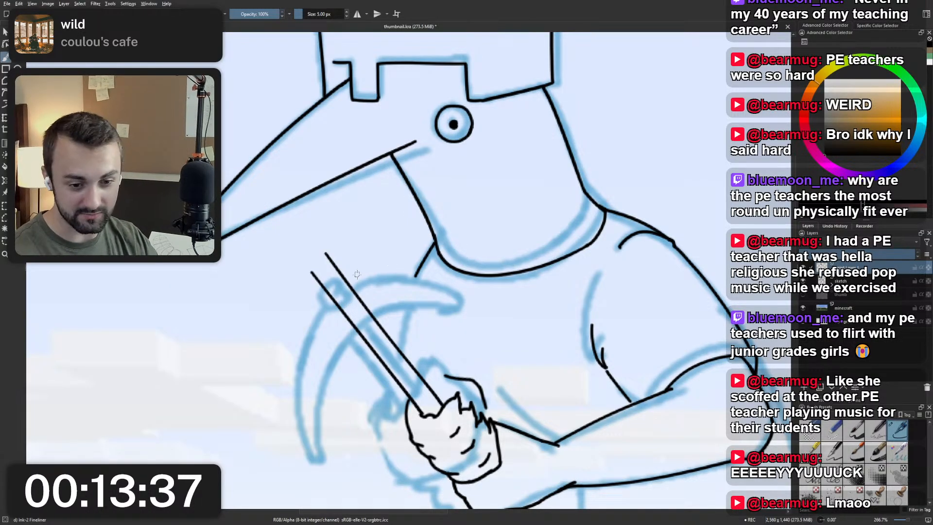
Try reworking the fist line between the two handle edges, and undo the changes.
drag(387, 320, 377, 246)
scroll(415, 346, up, 2)
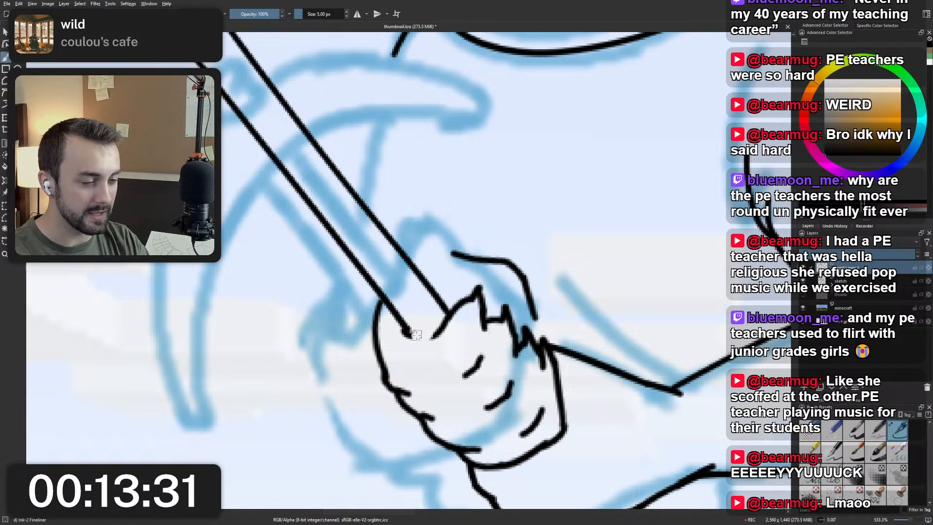
drag(405, 335, 443, 332)
key(ctrl+z)
key(ctrl+z)
scroll(445, 331, down, 5)
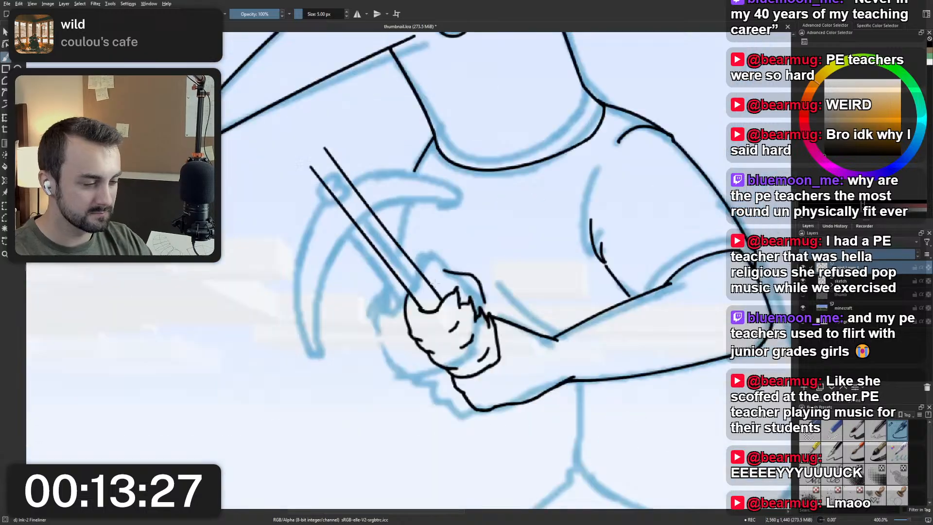
Add a new paint layer above the inked line art for the pickaxe head.
drag(439, 288, 439, 287)
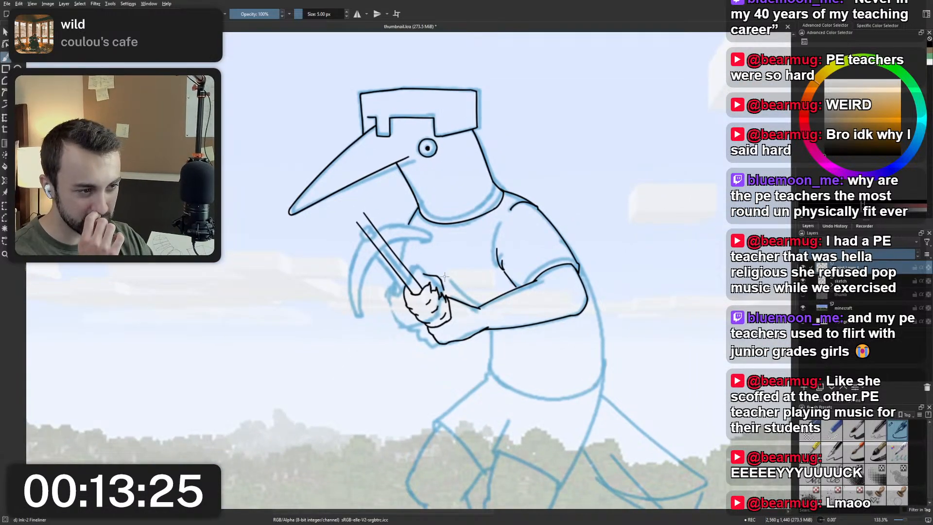
scroll(418, 263, up, 4)
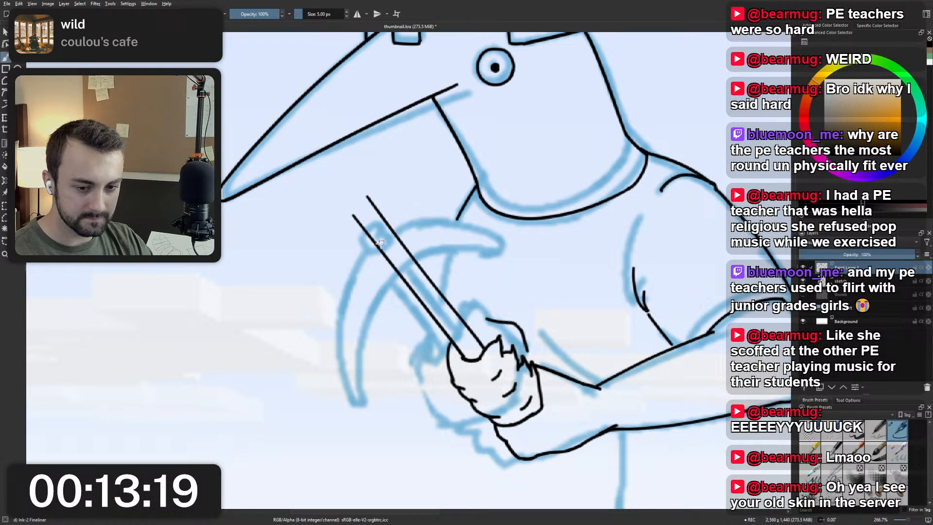
scroll(380, 243, up, 2)
scroll(364, 247, down, 1)
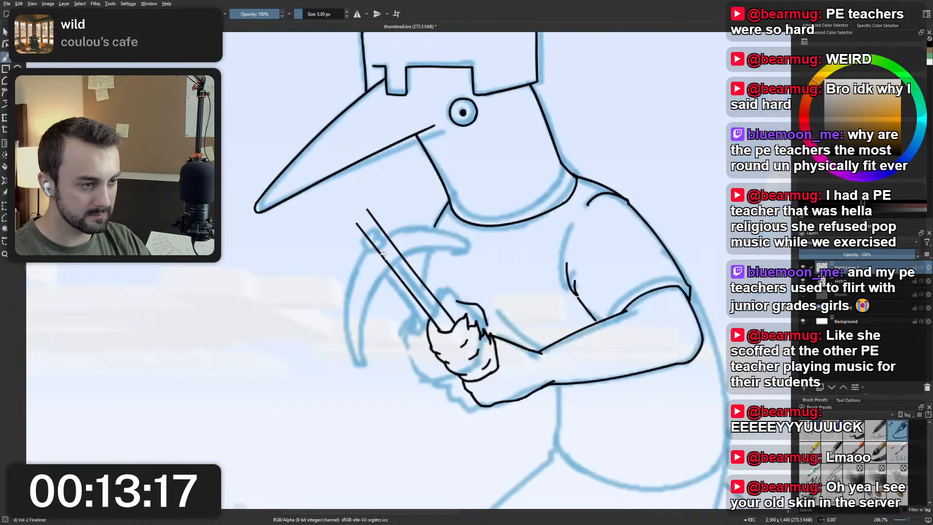
click(805, 388)
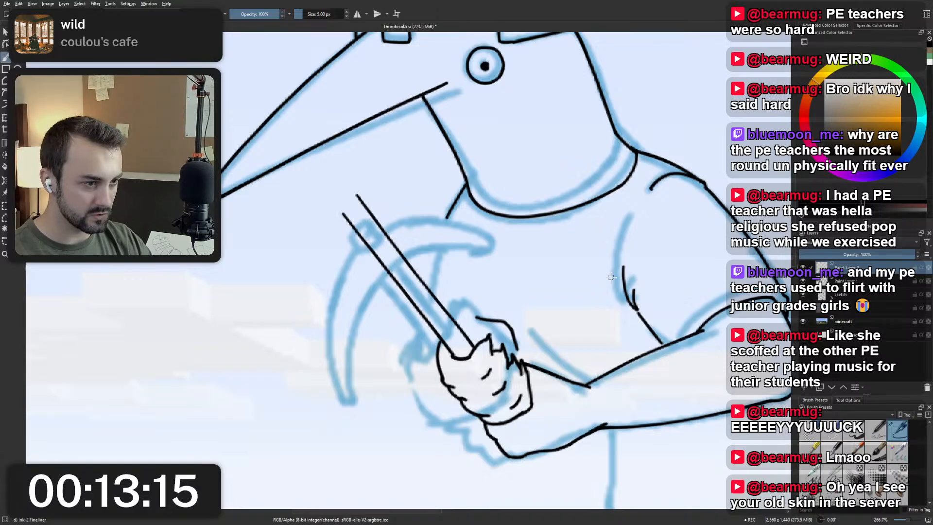
Try inking the pickaxe head's inner curve on the new layer as one sweep from the upper tip to the lower tip.
mouse_move(491, 253)
mouse_down()
mouse_move(362, 321)
mouse_move(344, 423)
mouse_up()
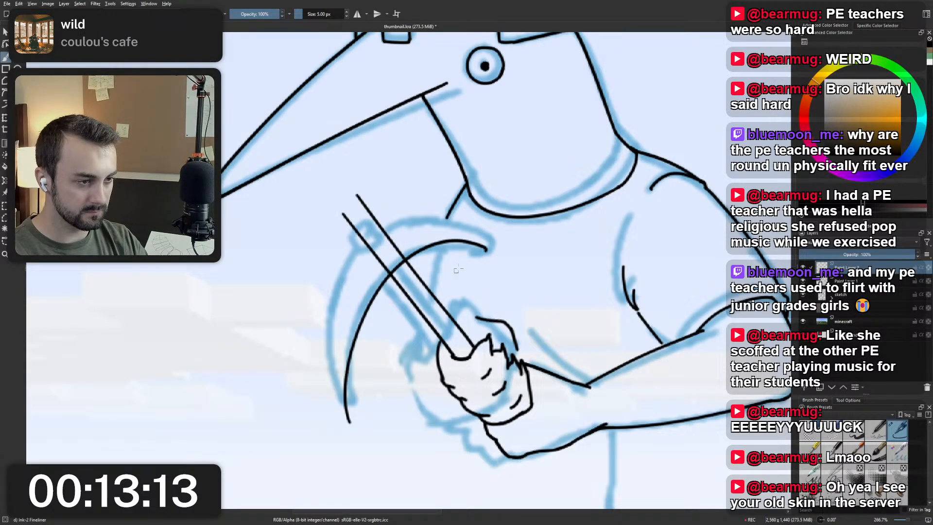
key(ctrl+z)
drag(494, 247, 345, 451)
key(ctrl+z)
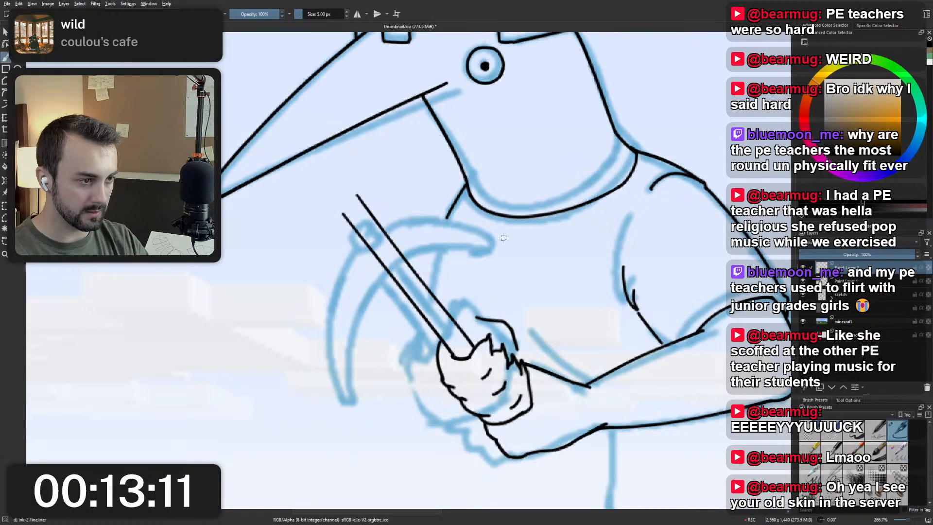
mouse_move(508, 235)
mouse_down()
mouse_move(341, 353)
mouse_move(349, 418)
mouse_up()
key(ctrl+z)
drag(491, 233, 346, 439)
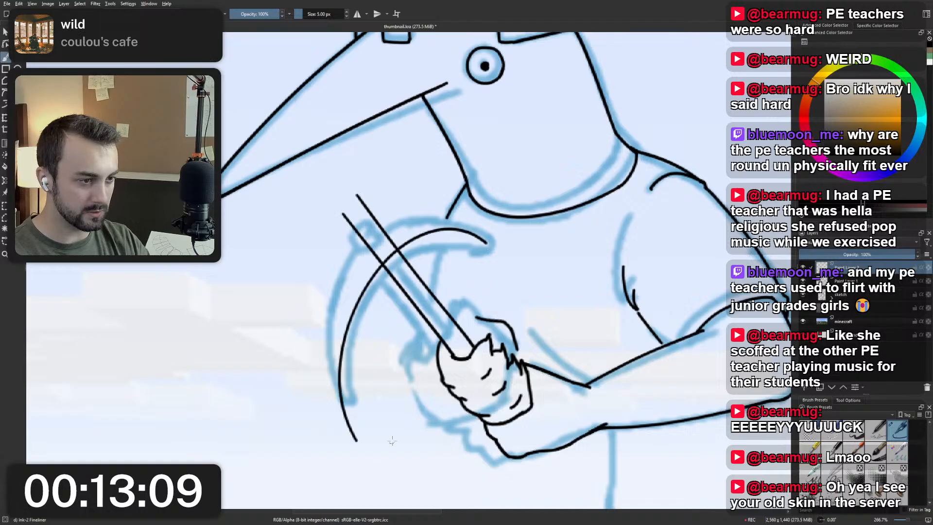
key(ctrl+z)
Try the pickaxe head's curve as separate upper and lower strokes, and as one wider arc across the handle.
drag(488, 235, 353, 304)
drag(345, 337, 364, 457)
key(ctrl+z)
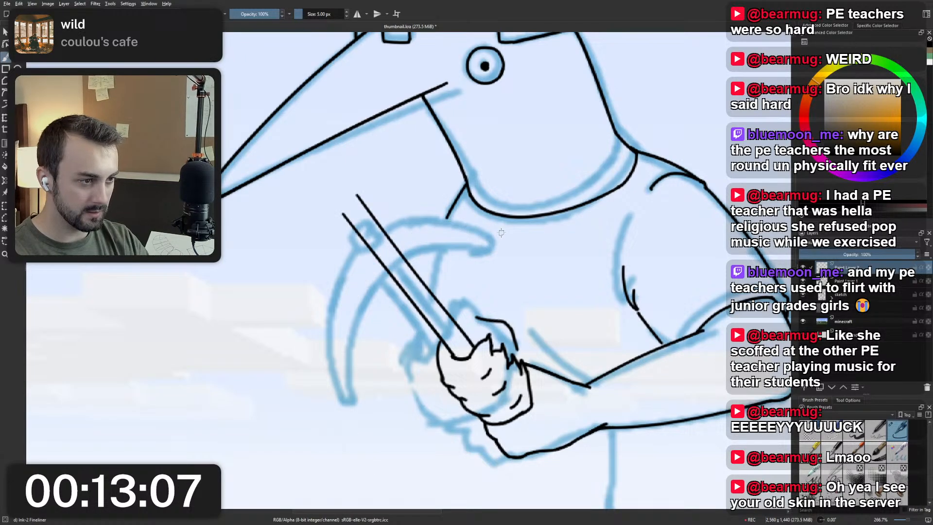
drag(501, 230, 349, 423)
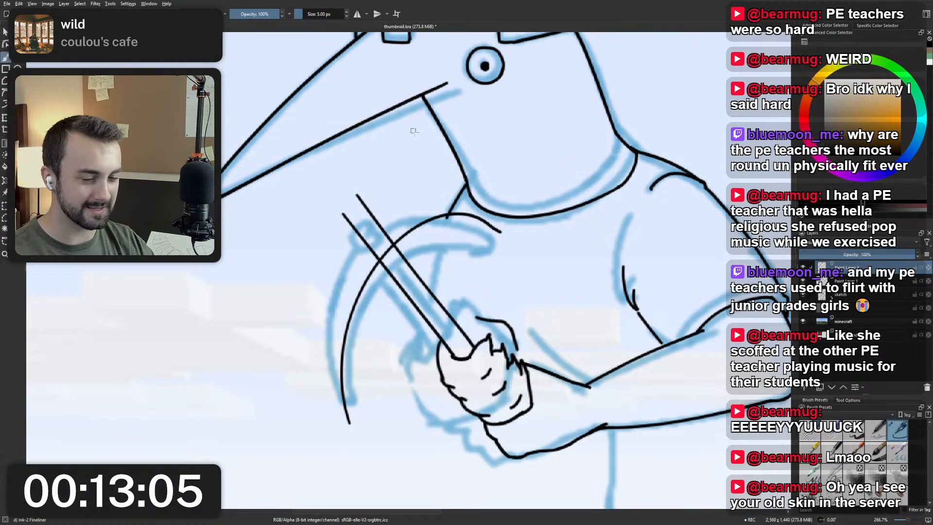
drag(414, 131, 431, 233)
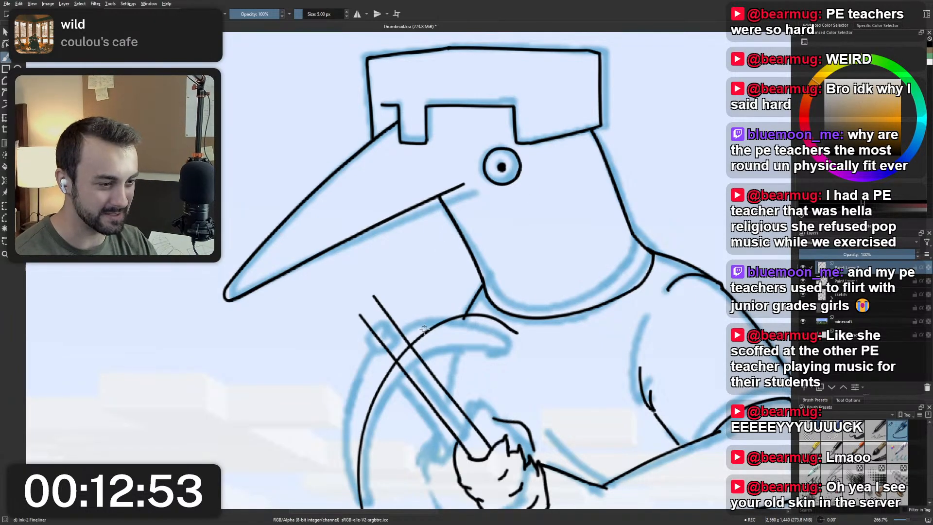
scroll(431, 234, down, 3)
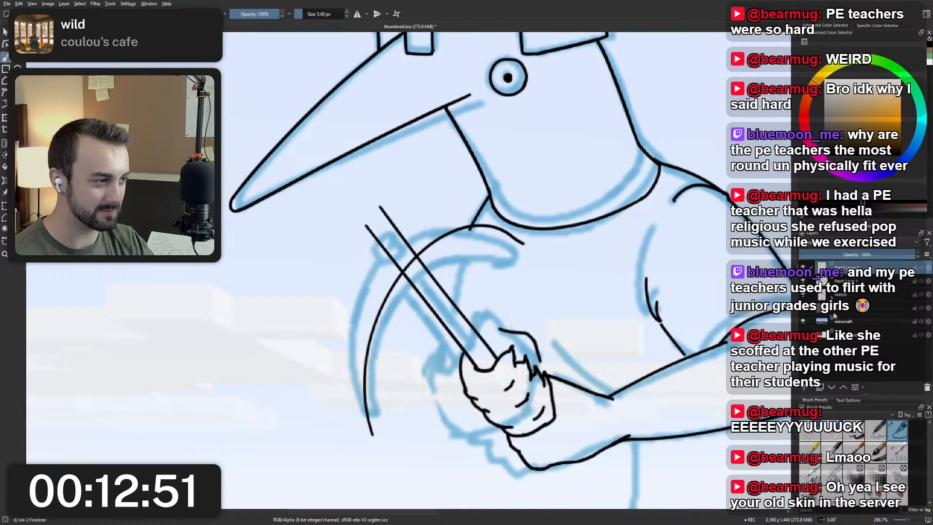
Try fading the inked line-art layer under the pickaxe layer, and undo both the opacity change and the pickaxe arc.
click(843, 295)
click(846, 281)
click(846, 254)
click(846, 268)
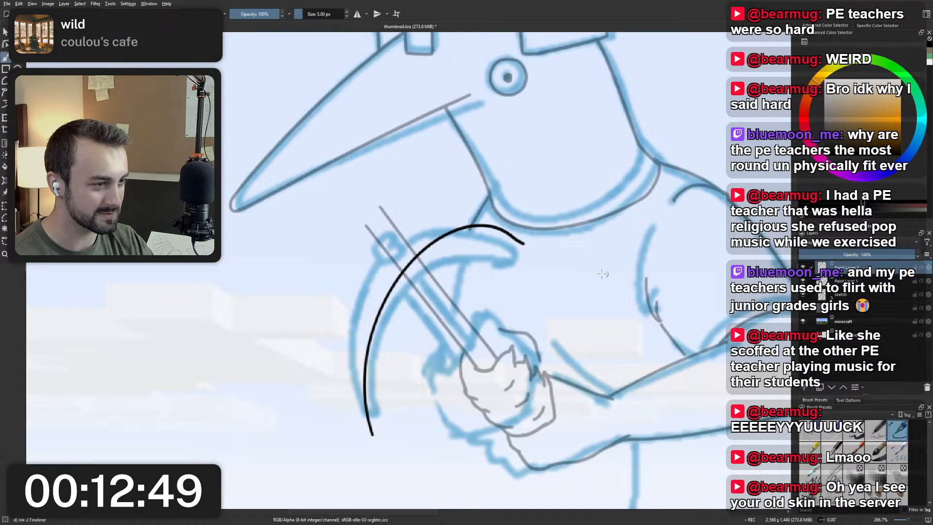
scroll(543, 263, up, 1)
key(ctrl+z)
key(ctrl+z)
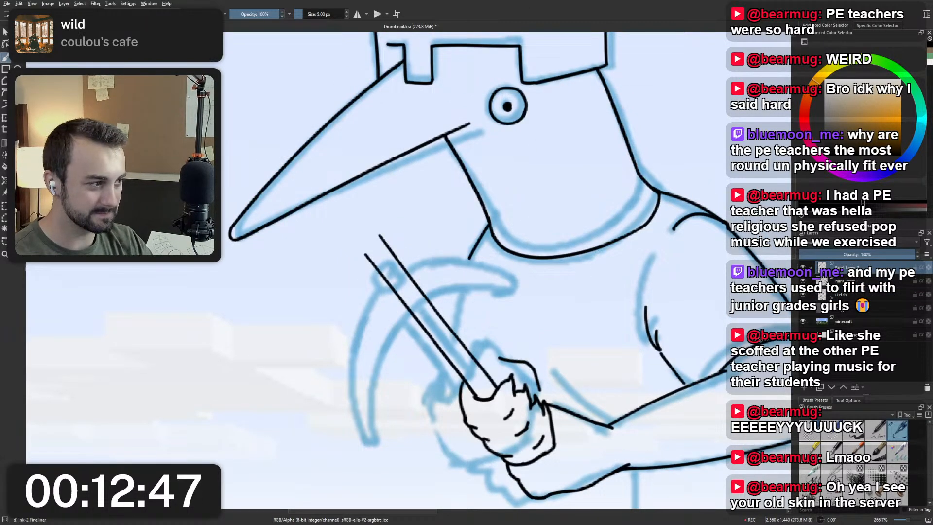
Lower the opacity of the inked bird line-art layer and reselect the new pickaxe layer above it.
click(847, 281)
click(856, 255)
click(847, 267)
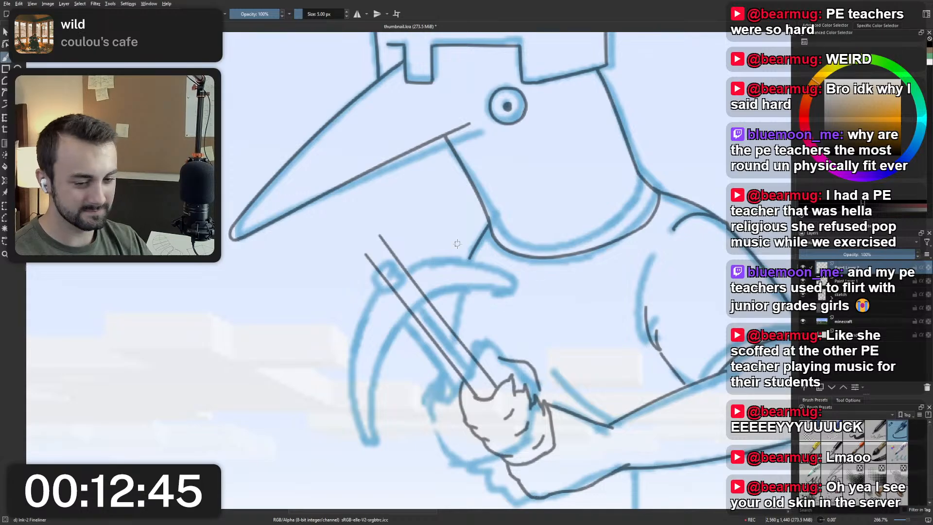
Ink the pickaxe head's inner curve as one smooth arc from the upper tip across the handle to the lower tip.
drag(522, 282, 359, 451)
key(ctrl+z)
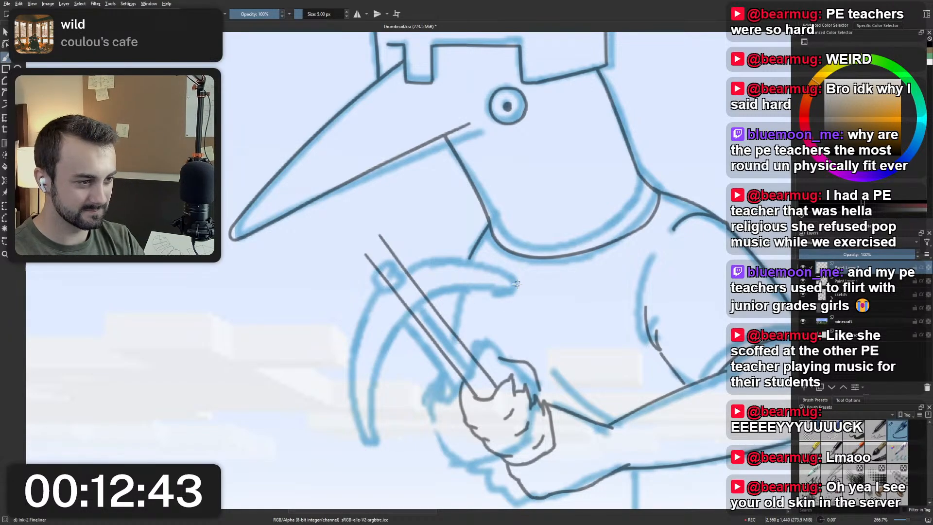
drag(518, 273, 375, 454)
key(ctrl+z)
mouse_move(523, 282)
mouse_down()
mouse_move(408, 309)
mouse_move(381, 455)
mouse_up()
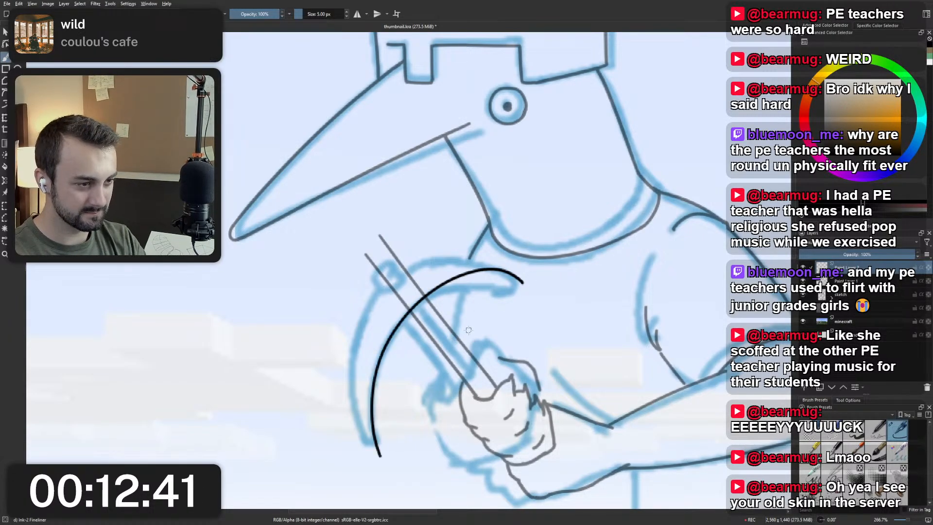
click(416, 227)
click(418, 237)
click(441, 234)
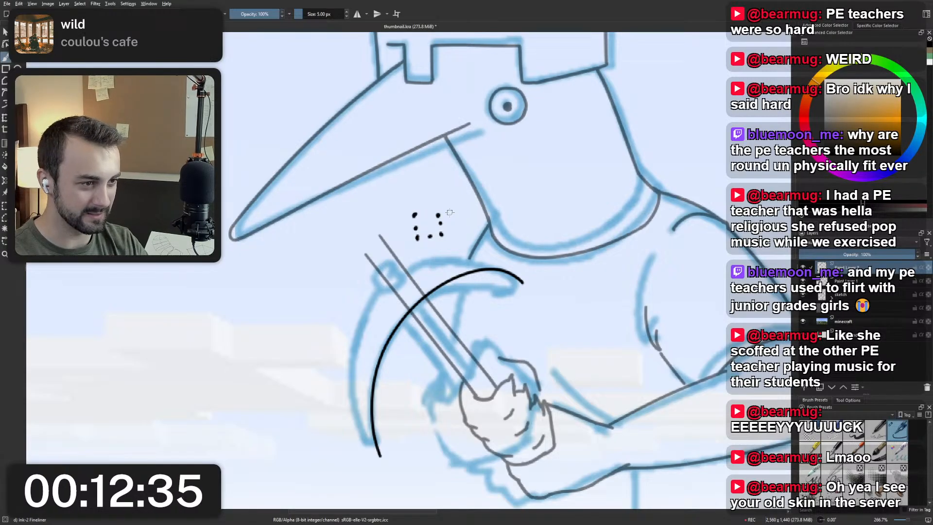
key(ctrl+z)
key(ctrl+z)
key(ctrl+z)
key(ctrl+z)
key(ctrl+z)
key(ctrl+z)
key(ctrl+z)
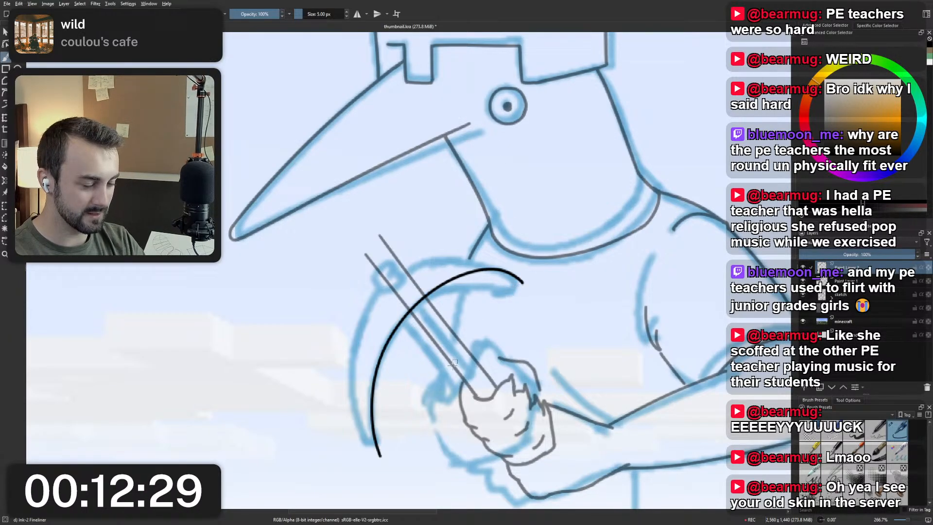
scroll(497, 242, down, 1)
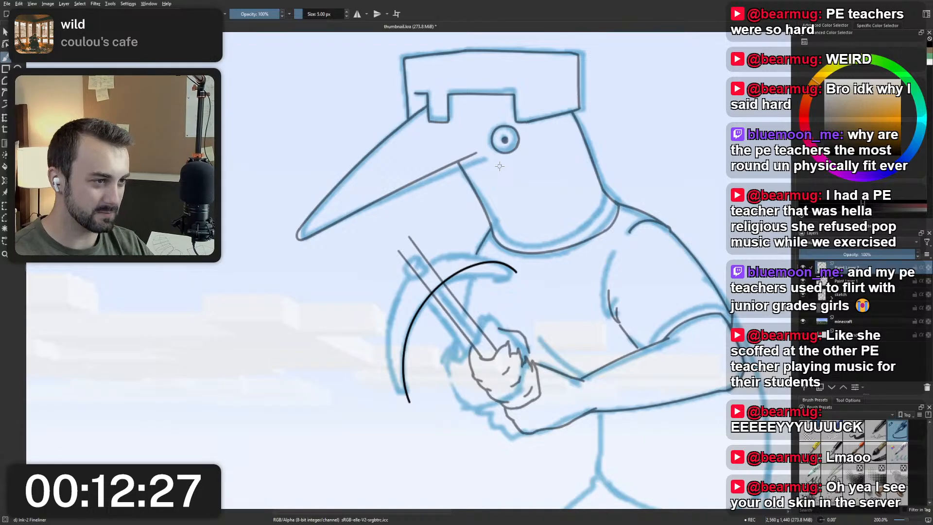
drag(488, 151, 496, 160)
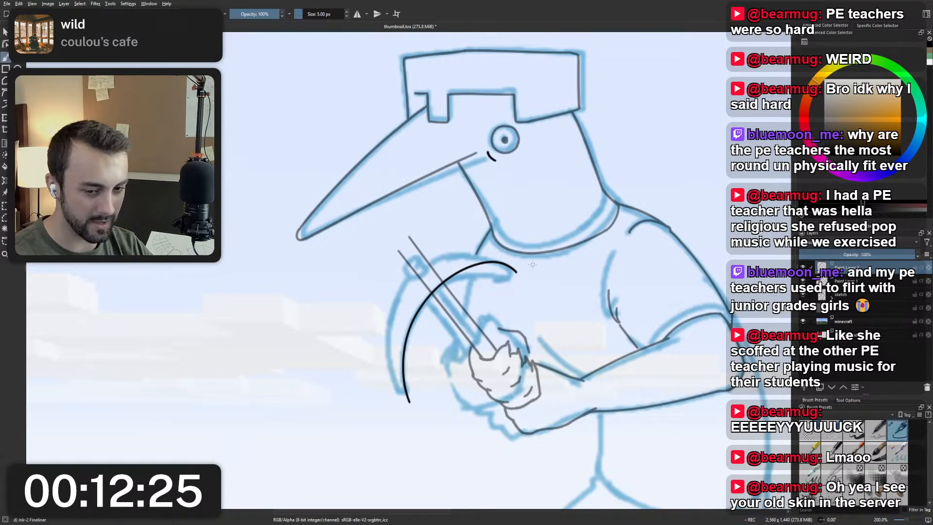
key(ctrl+z)
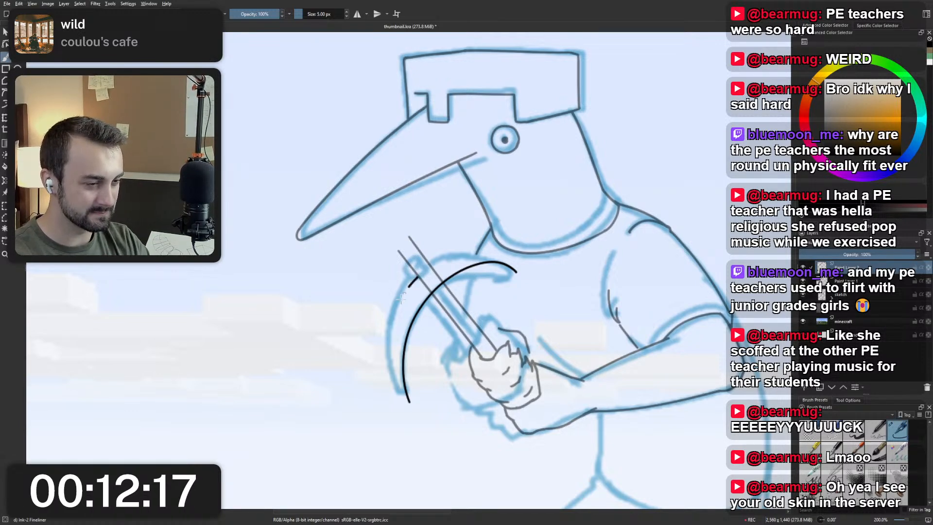
Try inking the lower half of the pickaxe head's outer curve as a stroke from the handle down to the lower tip.
drag(402, 298, 403, 405)
key(ctrl+z)
drag(418, 278, 412, 412)
key(ctrl+z)
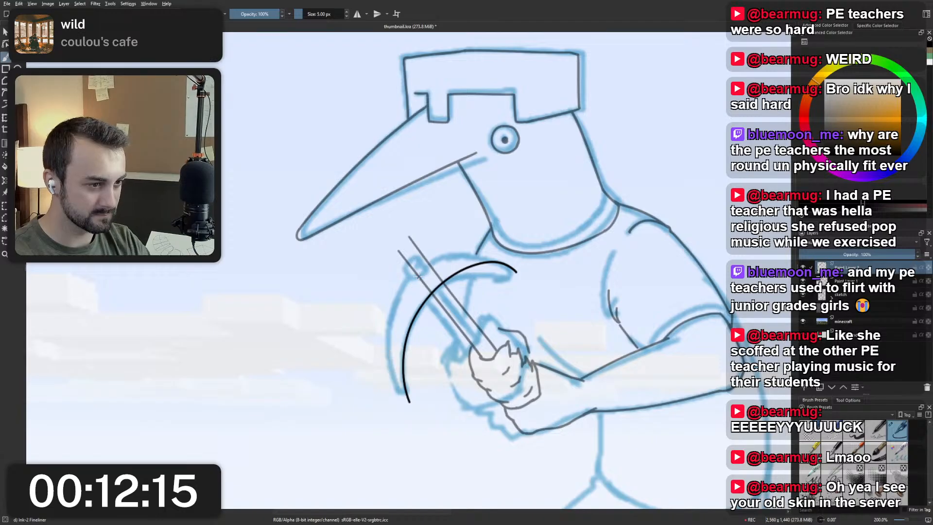
drag(417, 275, 410, 413)
key(ctrl+z)
drag(418, 276, 401, 401)
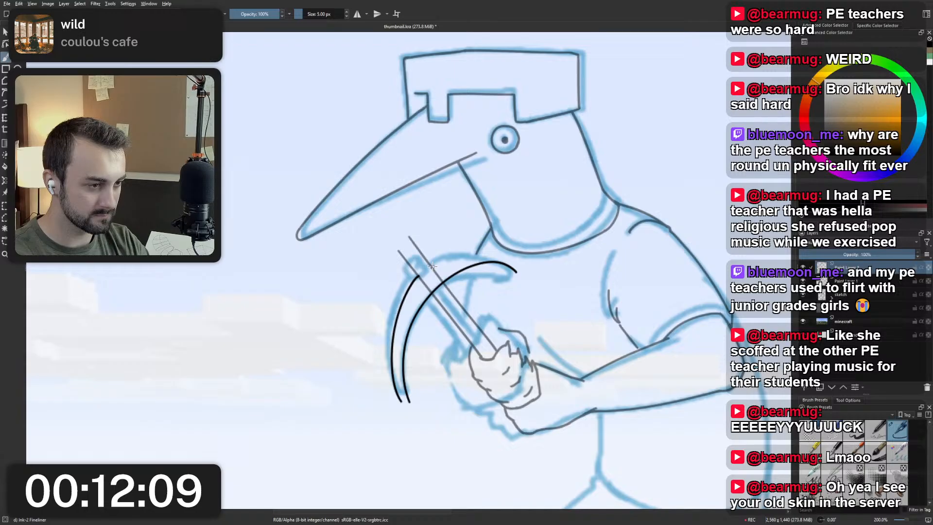
key(ctrl+z)
drag(415, 287, 403, 392)
key(ctrl+z)
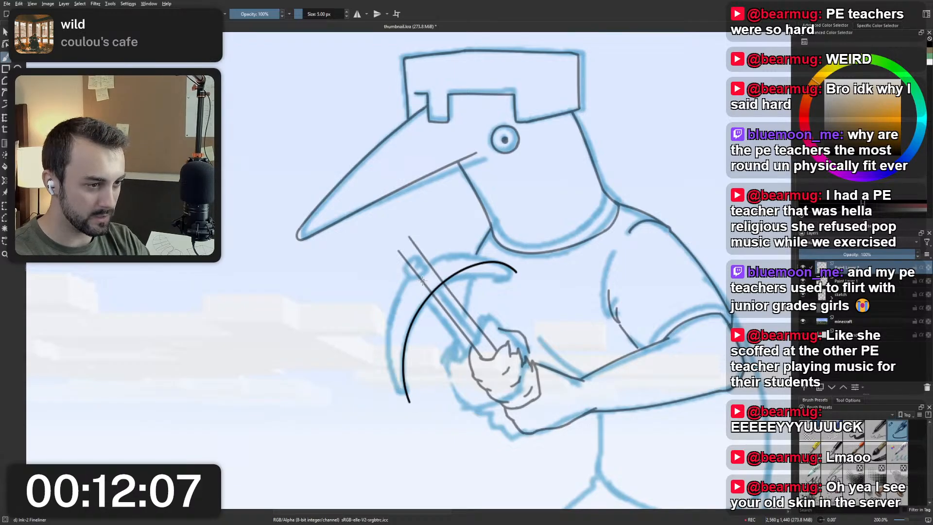
drag(422, 280, 404, 392)
key(ctrl+z)
drag(420, 282, 393, 397)
key(ctrl+z)
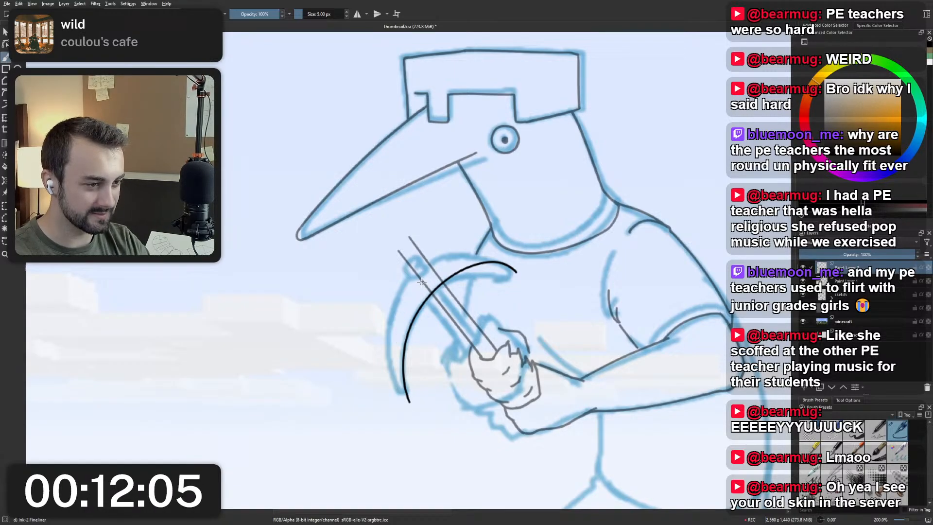
drag(422, 281, 394, 397)
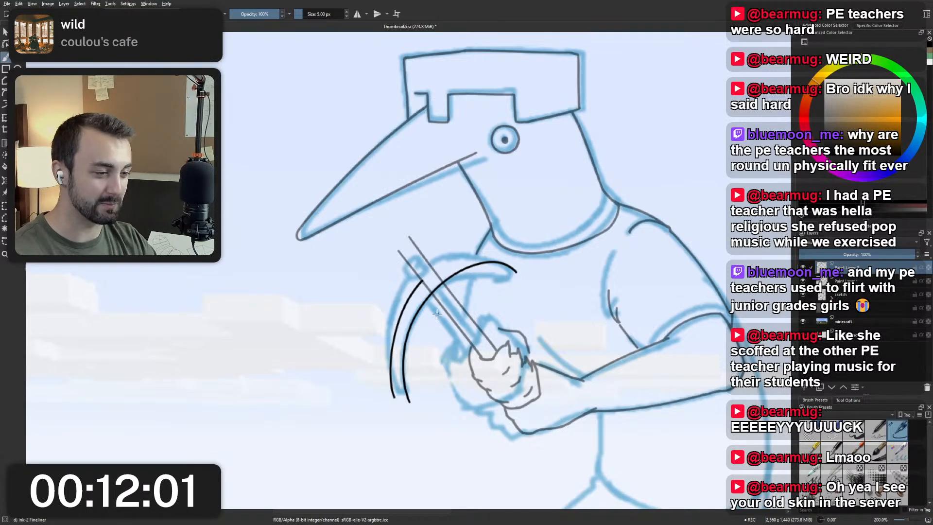
key(ctrl+z)
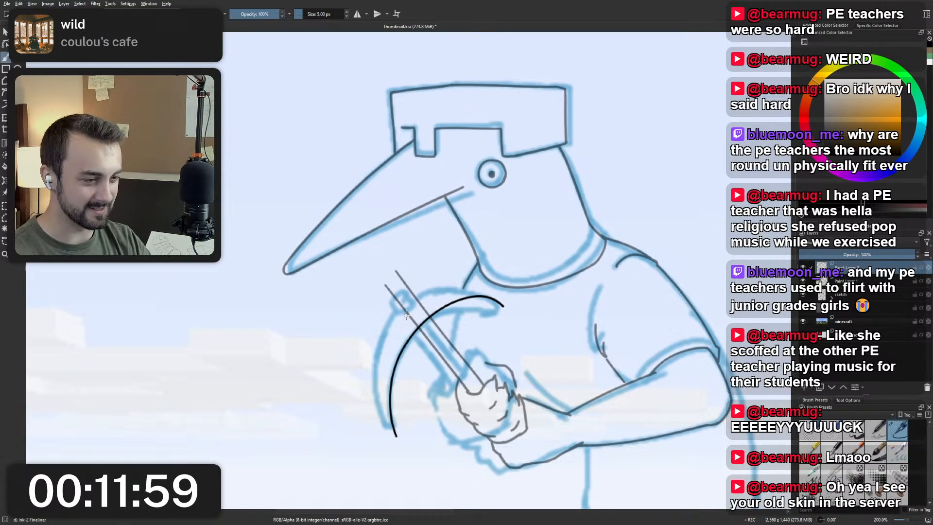
Retry the outer curve's lower half as one stroke parallel to the inner arc, and undo each attempt.
drag(409, 313, 381, 402)
key(ctrl+z)
drag(409, 314, 381, 440)
key(ctrl+z)
key(ctrl+z)
drag(410, 315, 381, 430)
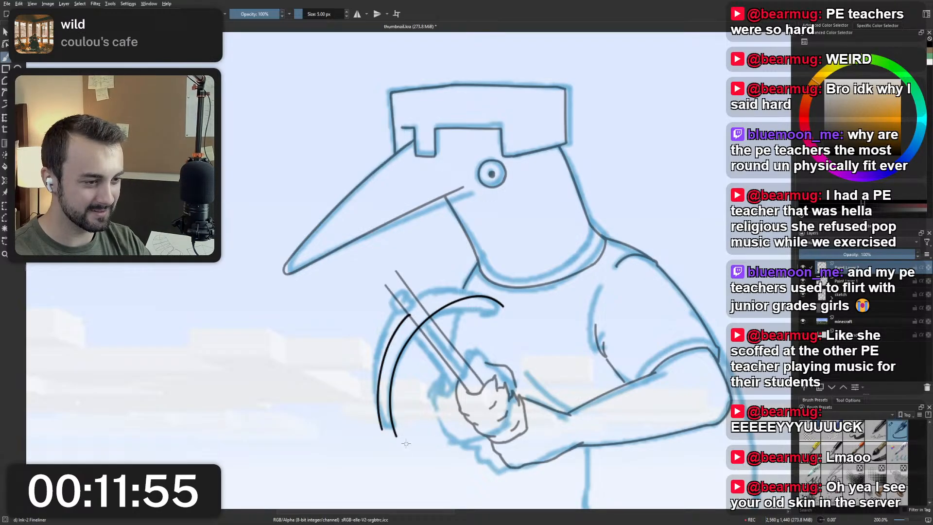
key(ctrl+z)
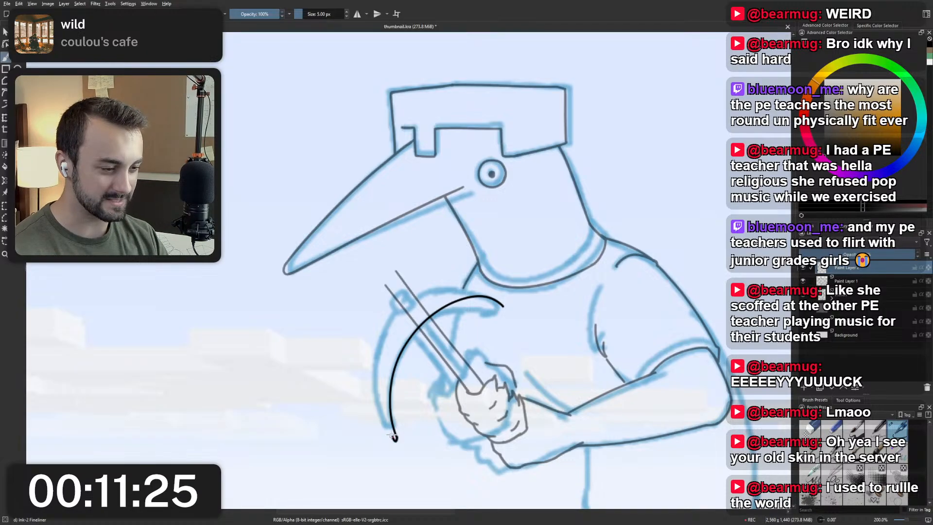
Try rounding off the pickaxe head's lower tip with a small hook at the end of the inner arc.
key(ctrl+z)
mouse_move(396, 435)
mouse_down()
mouse_move(406, 318)
mouse_move(382, 442)
mouse_up()
key(ctrl+z)
Try joining the handle's outer edge to the hooked lower tip with one curved outer stroke, undoing each attempt.
key(ctrl+z)
drag(403, 314, 386, 442)
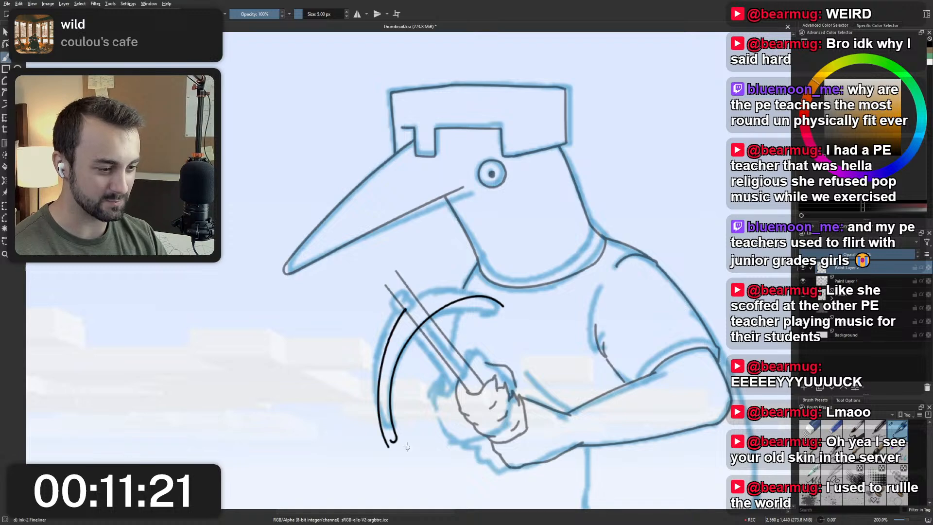
key(ctrl+z)
drag(403, 314, 392, 440)
key(ctrl+z)
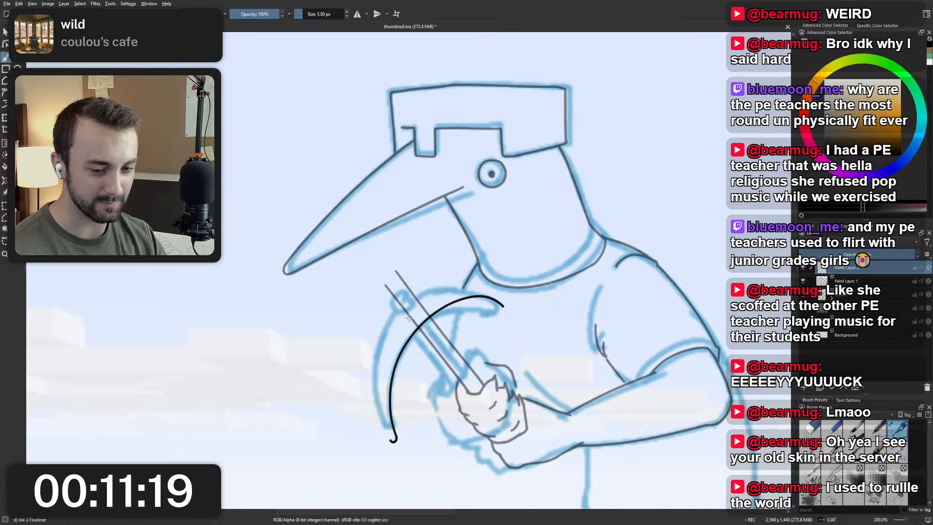
drag(403, 313, 391, 440)
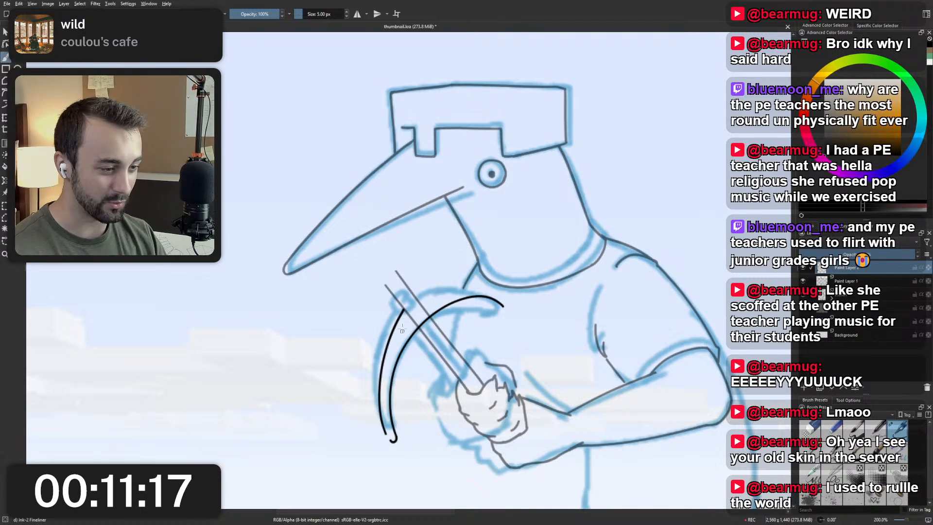
key(ctrl+z)
drag(404, 313, 393, 440)
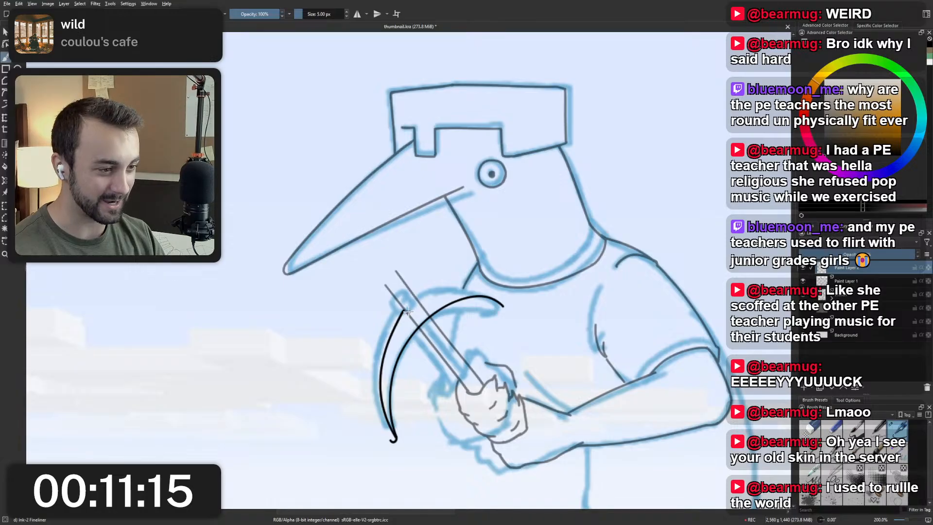
key(ctrl+z)
drag(404, 313, 392, 441)
key(ctrl+z)
drag(403, 313, 393, 440)
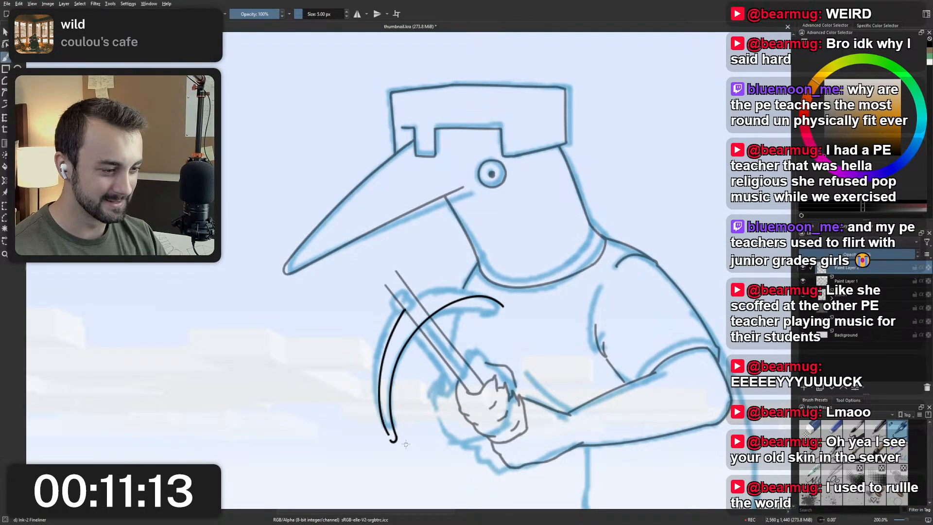
key(ctrl+z)
drag(404, 313, 393, 441)
key(ctrl+z)
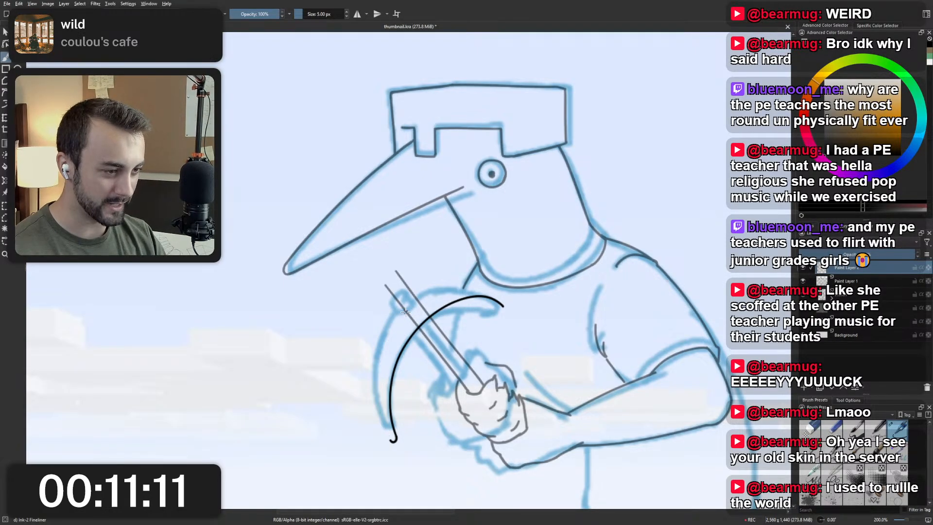
drag(405, 313, 393, 440)
key(ctrl+z)
mouse_move(404, 313)
mouse_down()
mouse_move(382, 360)
mouse_move(393, 440)
mouse_up()
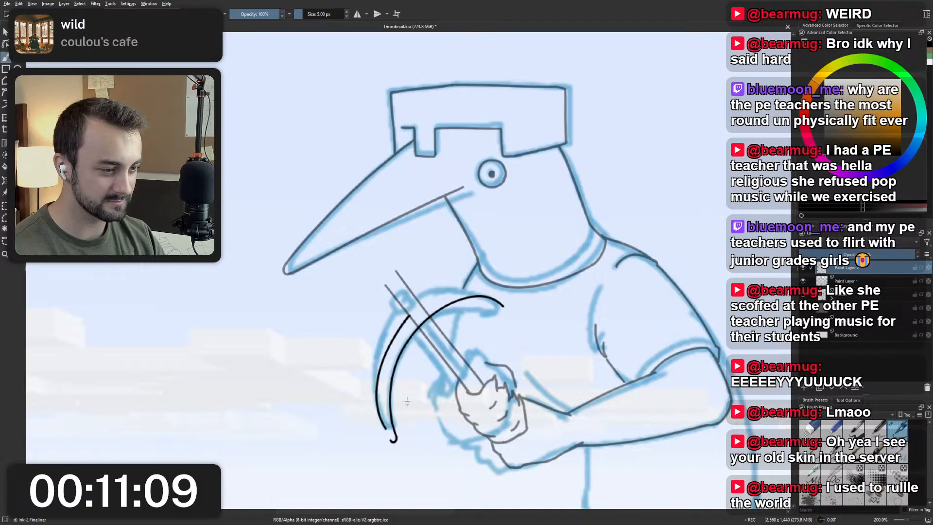
key(ctrl+z)
Try a second line beneath the inner arc toward the upper tip, and undo it together with the lower tip's hook.
scroll(419, 335, down, 1)
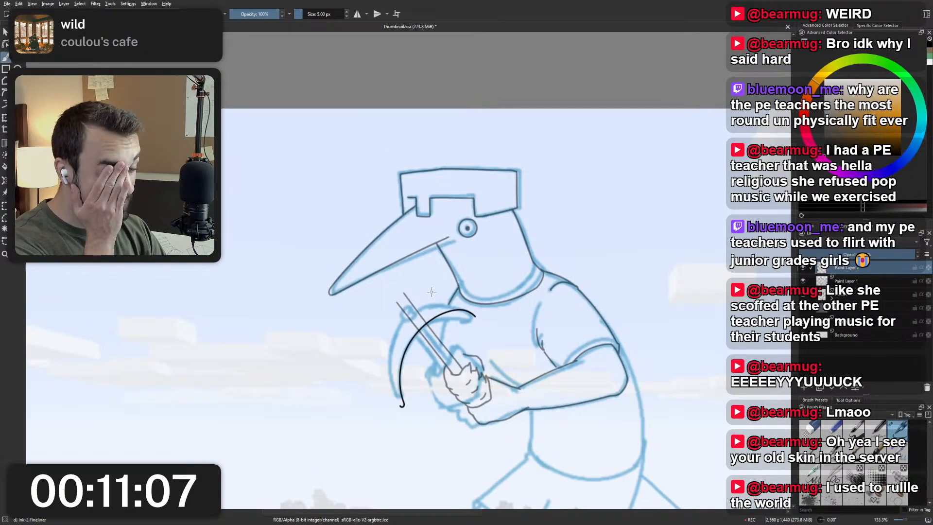
scroll(435, 302, up, 2)
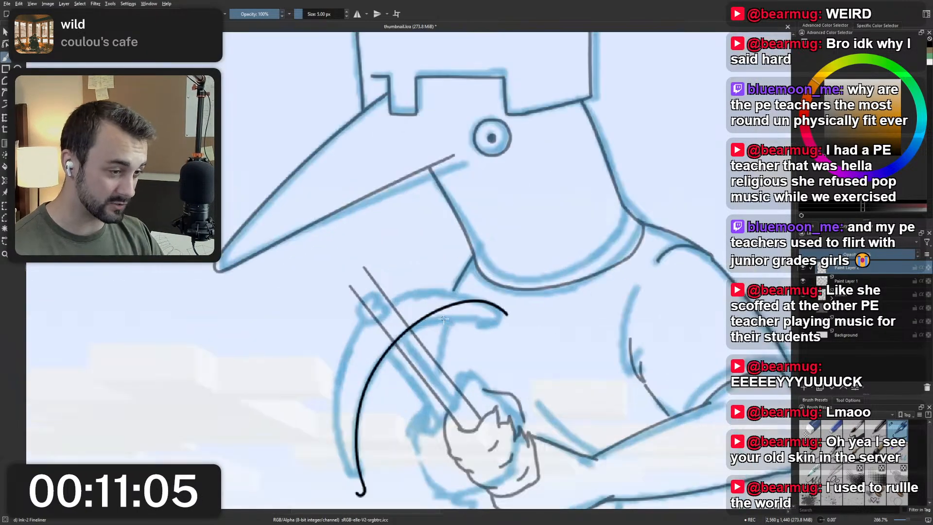
scroll(440, 313, down, 2)
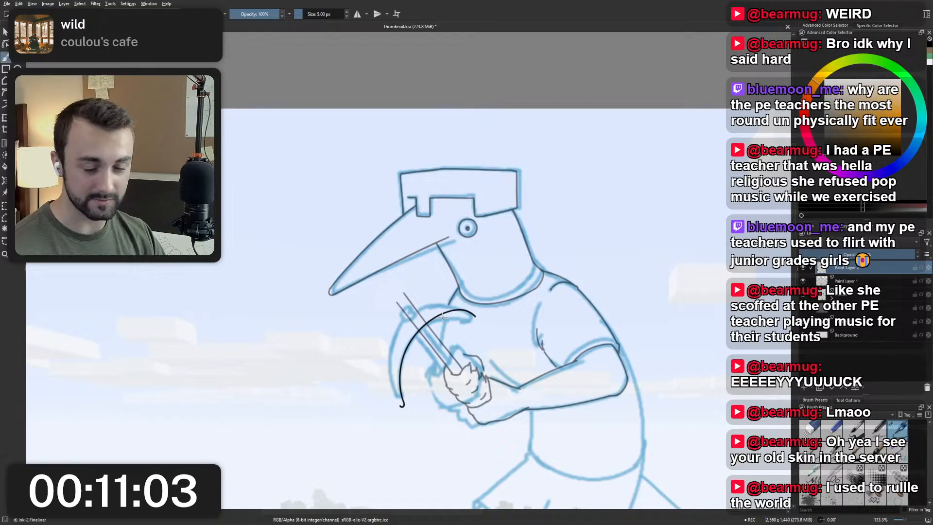
scroll(443, 317, up, 2)
scroll(443, 319, down, 1)
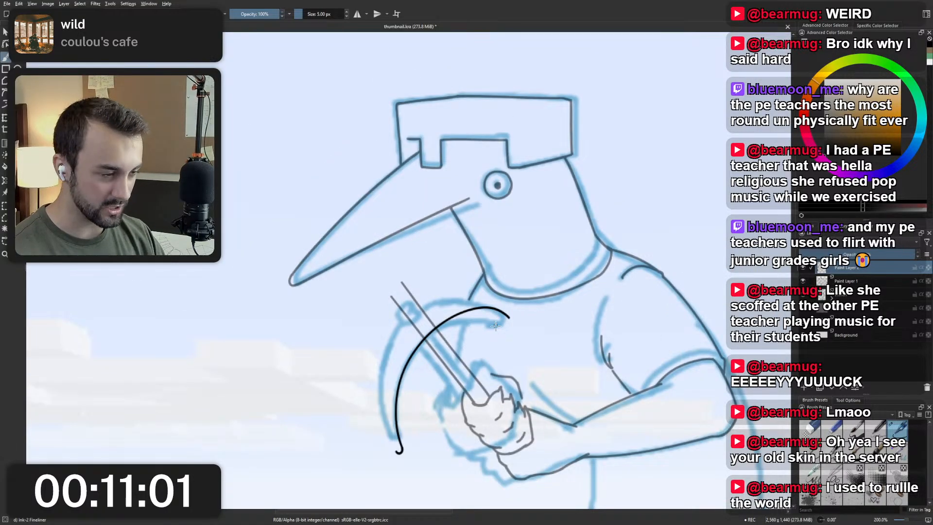
scroll(496, 326, up, 1)
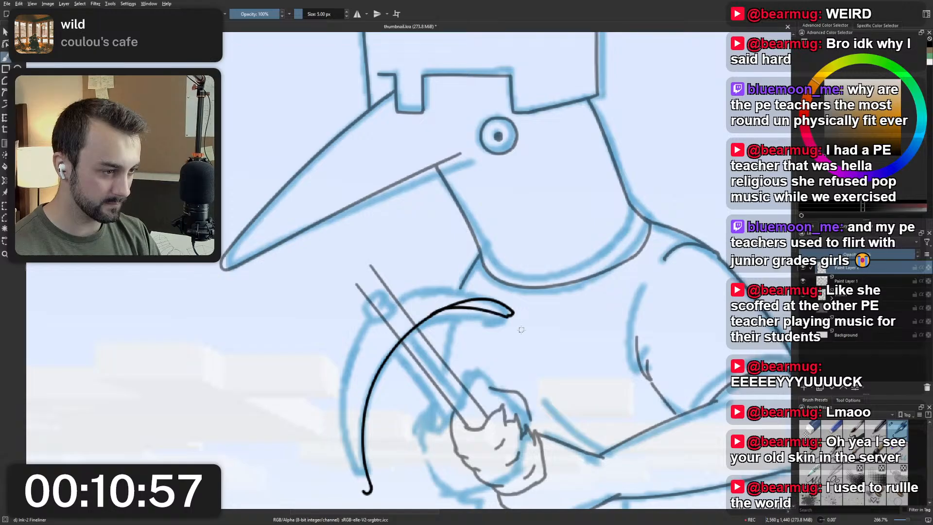
drag(438, 314, 515, 315)
key(ctrl+z)
key(ctrl+z)
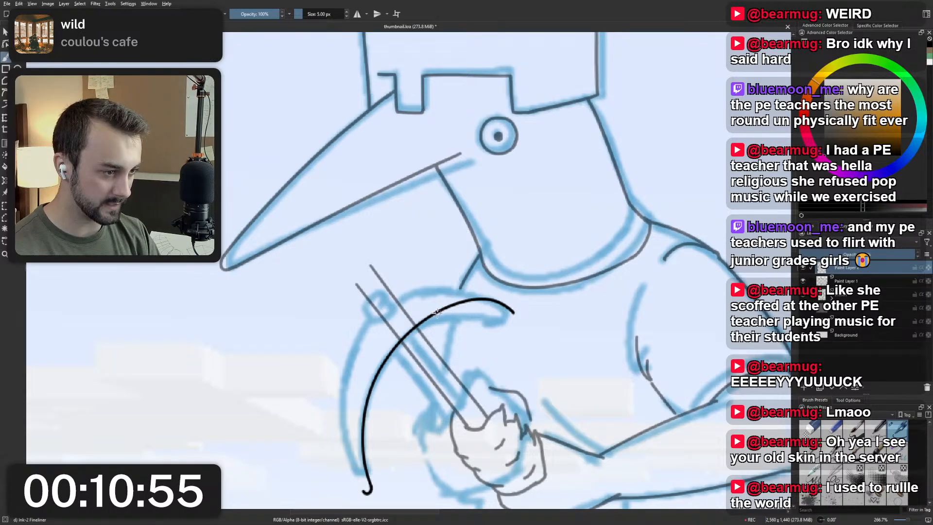
drag(435, 315, 505, 315)
key(ctrl+z)
drag(434, 315, 522, 324)
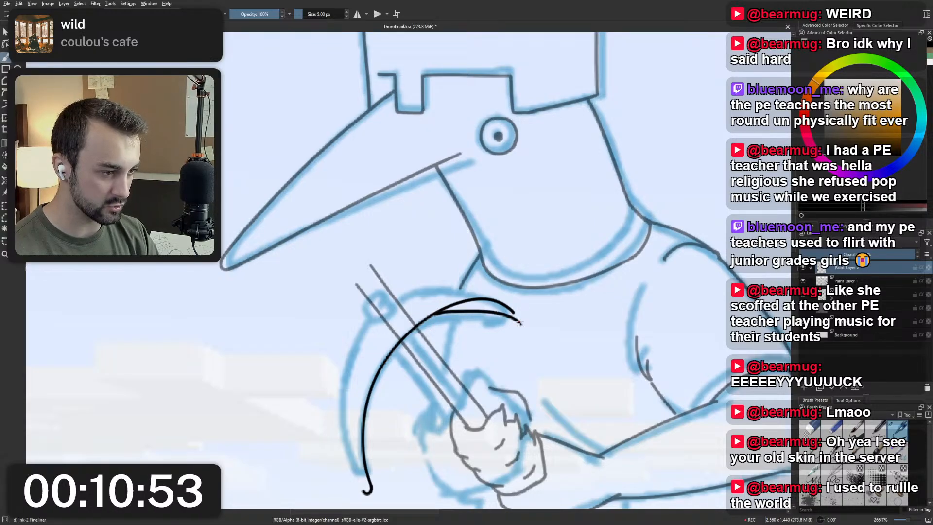
key(ctrl+z)
key(ctrl+z)
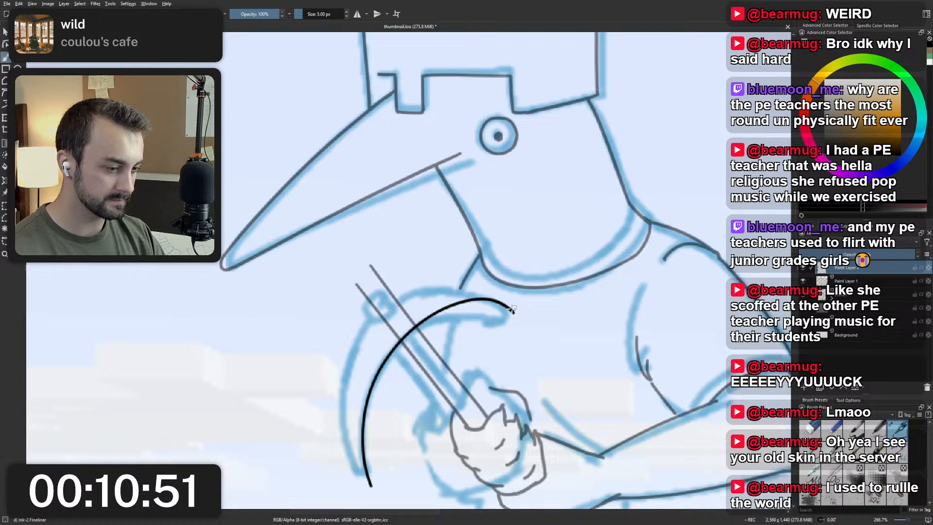
Ink the pickaxe head's outer curve as one smooth stroke from the lower tip up to the near edge of the handle.
scroll(466, 265, down, 3)
scroll(452, 269, up, 3)
drag(508, 266, 492, 186)
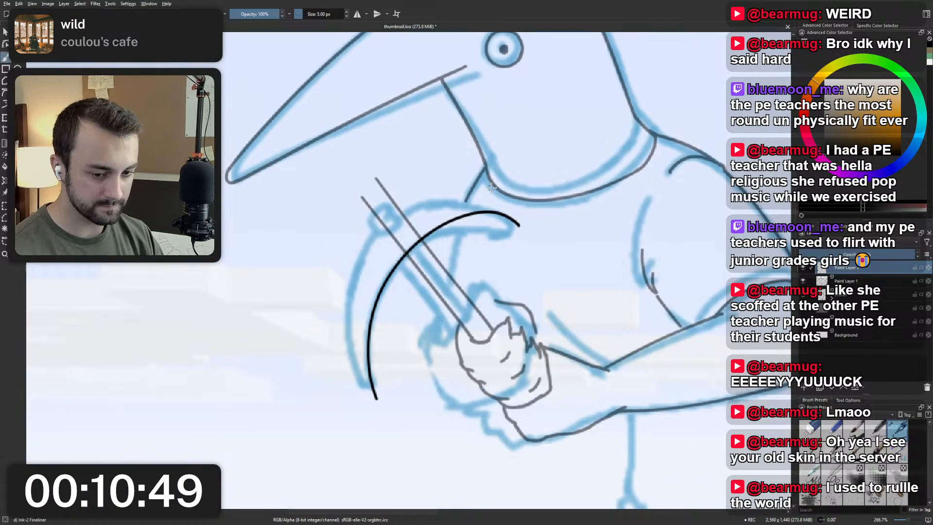
mouse_move(465, 364)
mouse_down()
mouse_move(396, 382)
mouse_move(383, 310)
mouse_move(394, 277)
mouse_up()
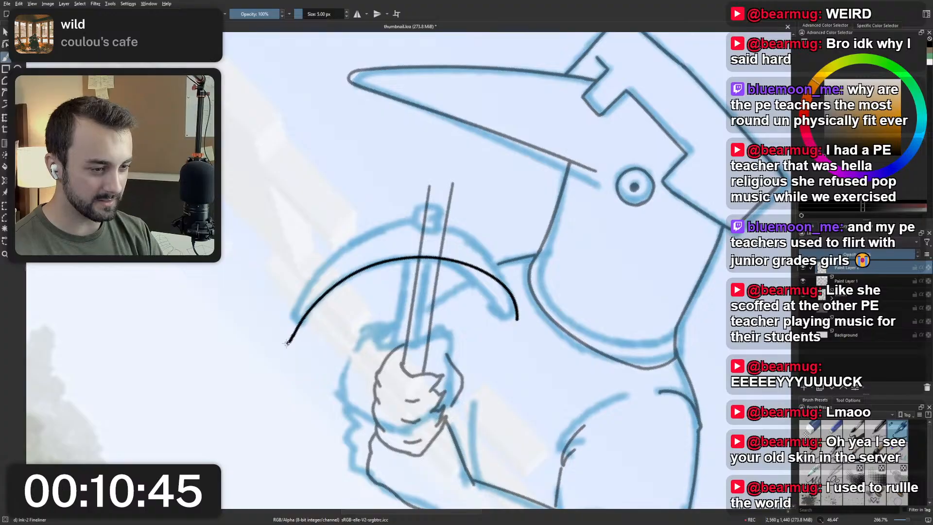
drag(287, 326, 389, 219)
key(ctrl+z)
mouse_move(287, 340)
mouse_down()
mouse_move(336, 260)
mouse_move(381, 237)
mouse_up()
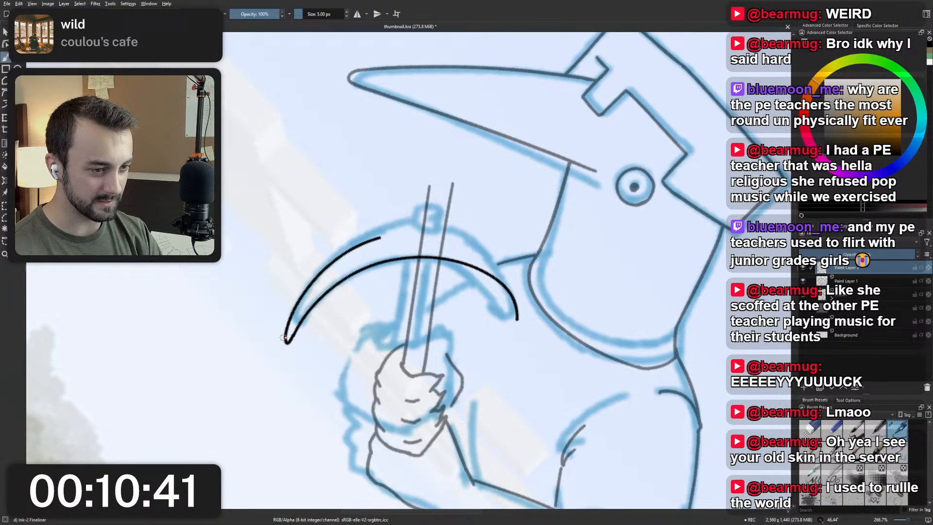
key(ctrl+z)
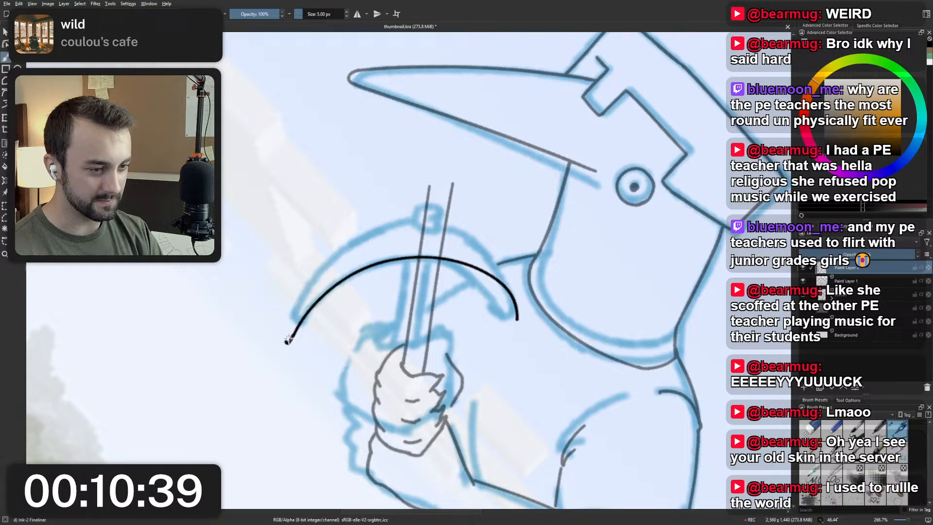
key(ctrl+shift+z)
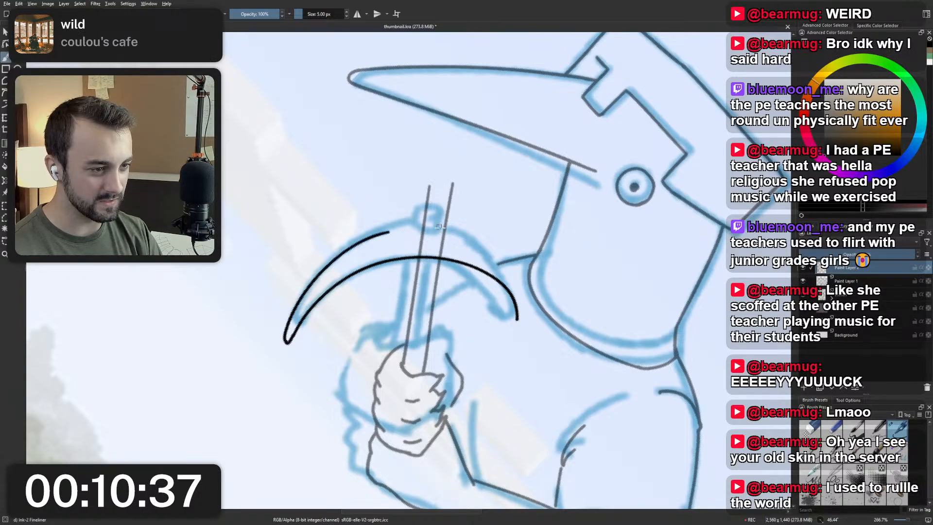
key(ctrl+z)
drag(286, 341, 408, 226)
key(ctrl+z)
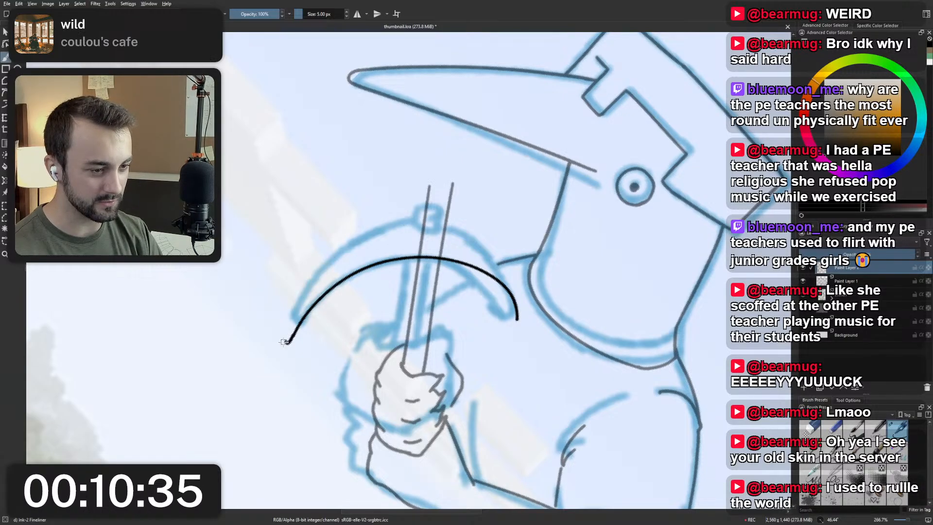
mouse_move(286, 343)
mouse_down()
mouse_move(304, 293)
mouse_move(404, 224)
mouse_up()
key(ctrl+z)
drag(286, 342, 433, 214)
key(ctrl+z)
drag(286, 342, 410, 226)
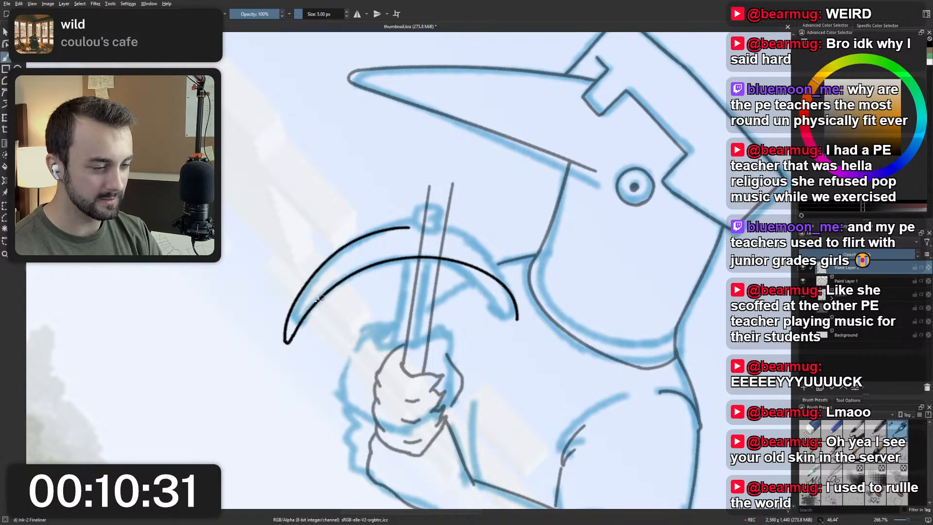
key(ctrl+z)
mouse_move(287, 343)
mouse_down()
mouse_move(297, 294)
mouse_move(426, 222)
mouse_move(499, 266)
mouse_up()
key(ctrl+z)
Try continuing the outer curve unbroken from its end at the handle to the pickaxe head's upper tip.
mouse_move(422, 221)
mouse_down()
mouse_move(444, 224)
mouse_move(510, 293)
mouse_up()
key(ctrl+z)
drag(425, 222, 512, 298)
key(ctrl+z)
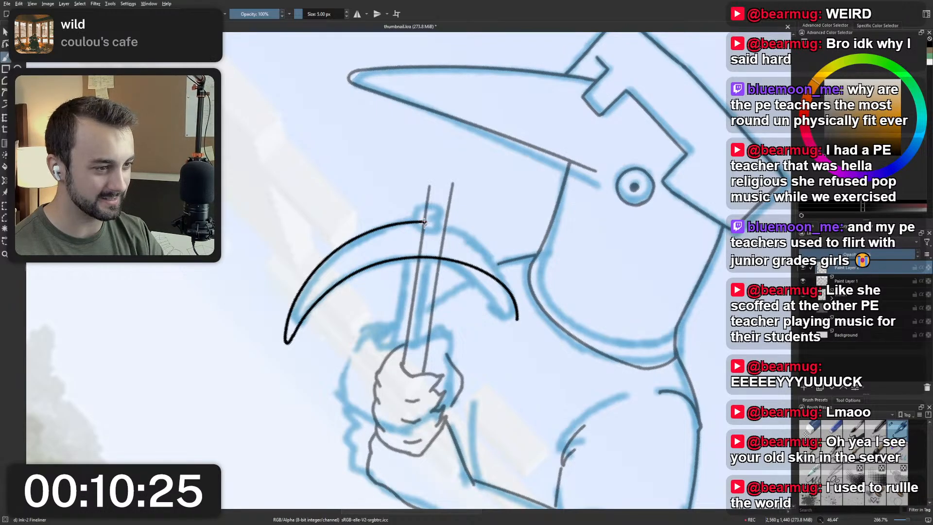
mouse_move(424, 222)
mouse_down()
mouse_move(497, 262)
mouse_move(510, 297)
mouse_up()
key(ctrl+z)
mouse_move(424, 222)
mouse_down()
mouse_move(480, 246)
mouse_move(517, 316)
mouse_up()
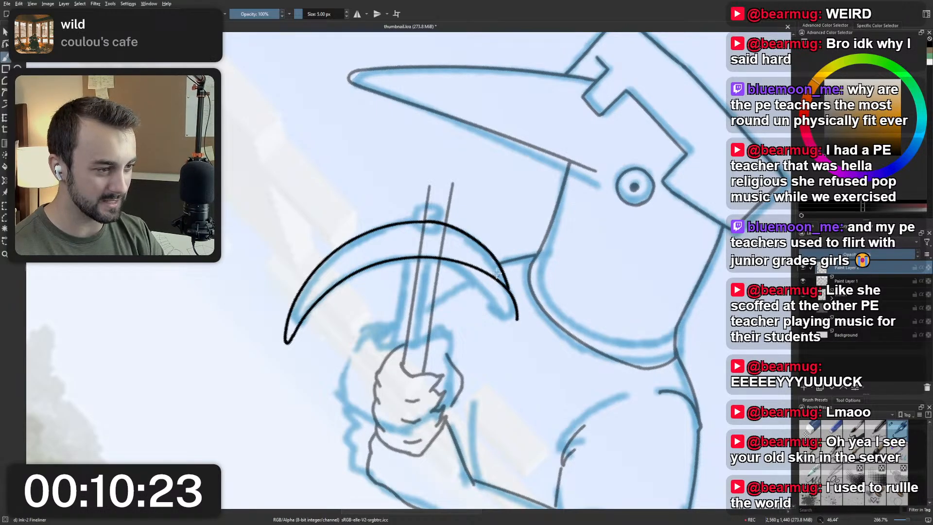
key(ctrl+z)
mouse_move(424, 222)
mouse_down()
mouse_move(458, 231)
mouse_move(517, 318)
mouse_up()
key(ctrl+z)
Try an outer curve starting between the two handle lines and ending at the pickaxe head's upper tip, undoing each attempt.
drag(434, 222, 513, 321)
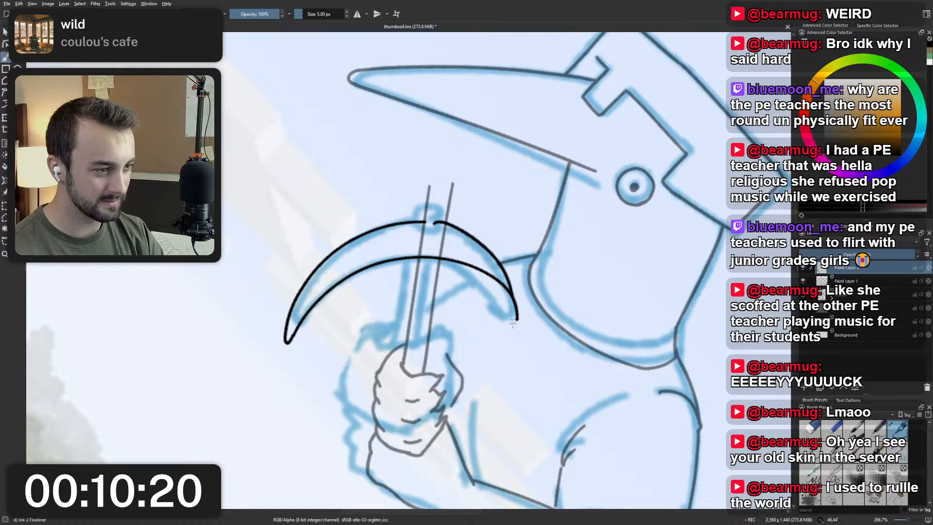
key(ctrl+z)
drag(434, 222, 517, 321)
key(ctrl+z)
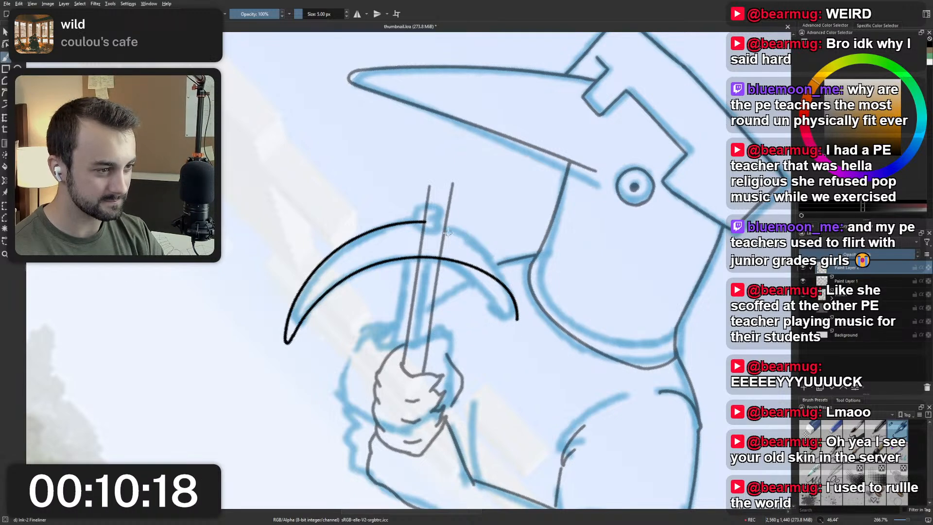
drag(435, 222, 517, 323)
key(ctrl+z)
Try restarting the outer curve at the handle's far edge and bending it down to the upper tip, undoing each attempt.
drag(444, 221, 521, 296)
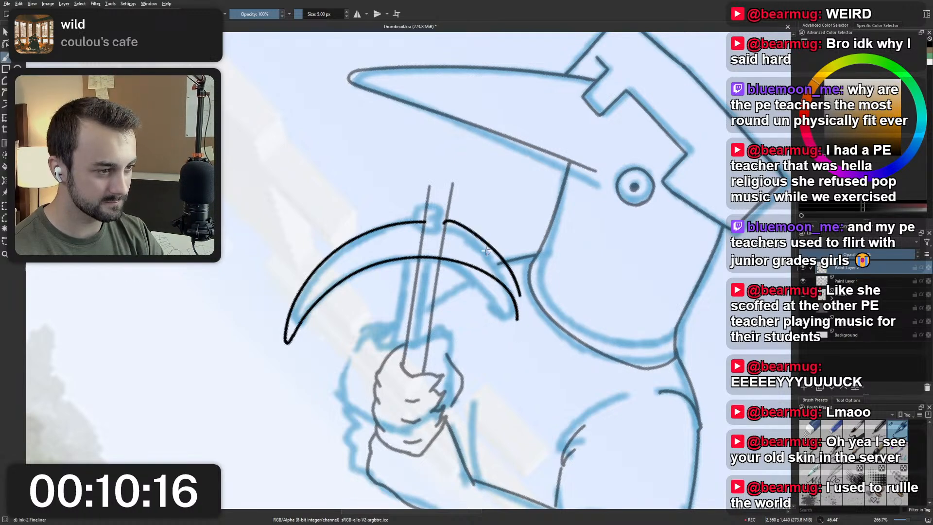
key(ctrl+z)
drag(442, 222, 519, 299)
key(ctrl+z)
drag(444, 223, 518, 301)
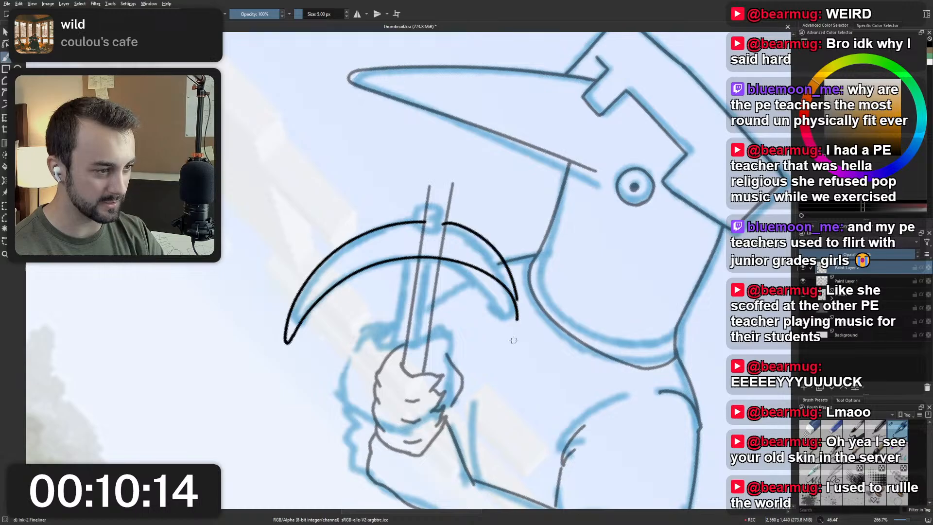
key(ctrl+z)
drag(444, 222, 522, 311)
key(ctrl+z)
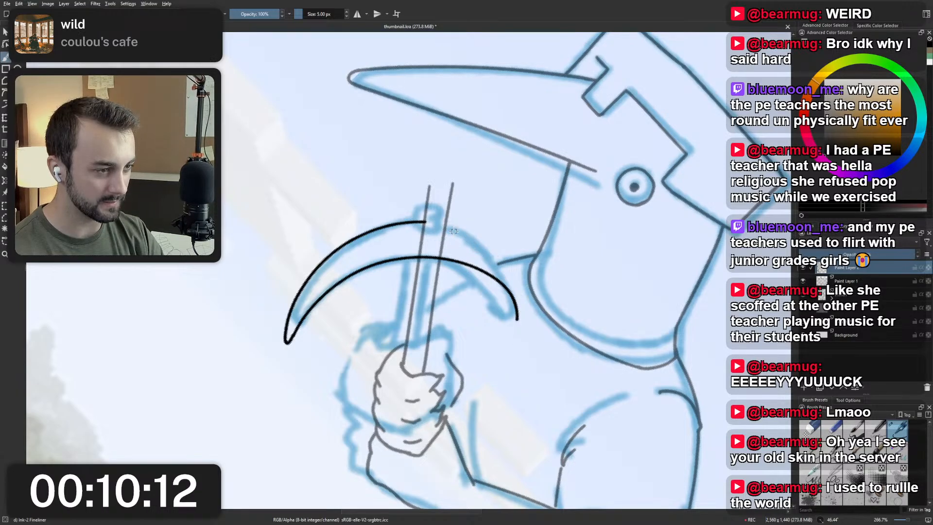
drag(445, 222, 523, 309)
key(ctrl+z)
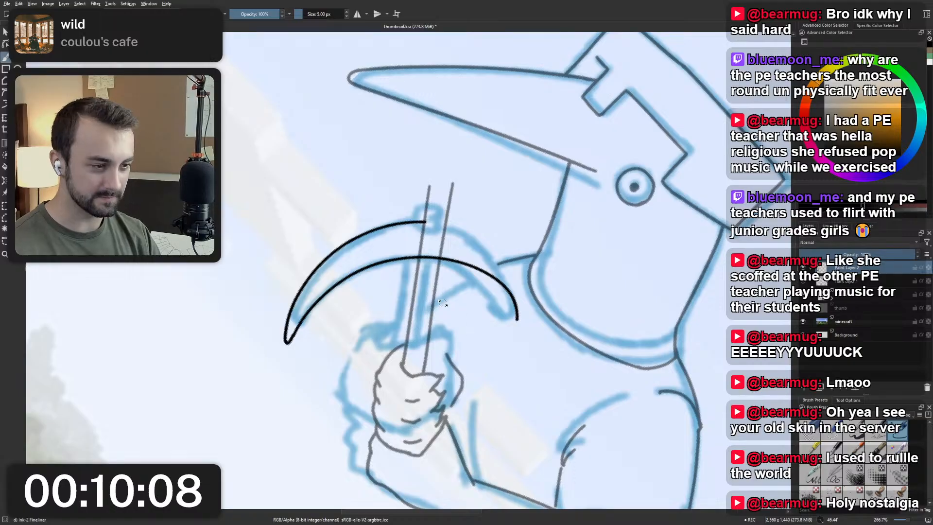
Try drawing the missing outer curve in reverse, from the upper tip back toward the handle, undoing each attempt.
mouse_move(334, 282)
mouse_down()
mouse_move(381, 320)
mouse_move(442, 292)
mouse_move(393, 291)
mouse_up()
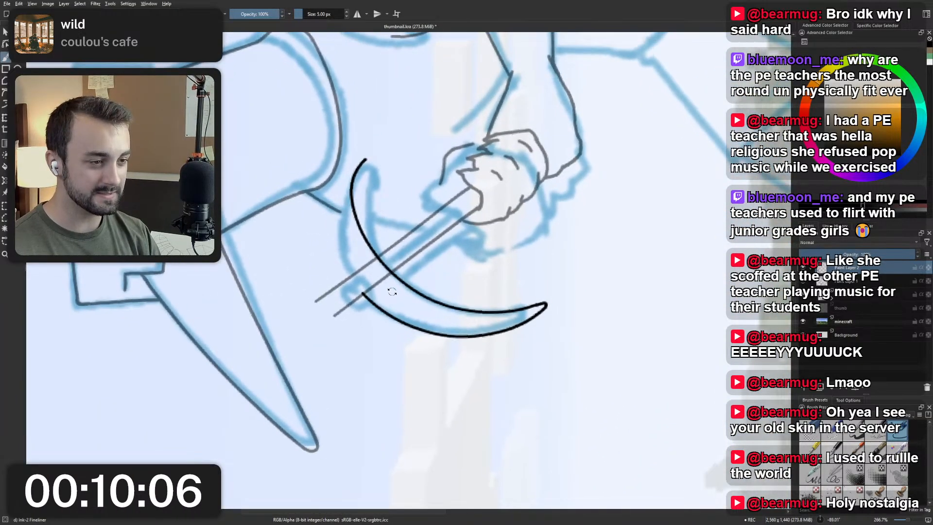
drag(353, 165, 346, 278)
key(ctrl+z)
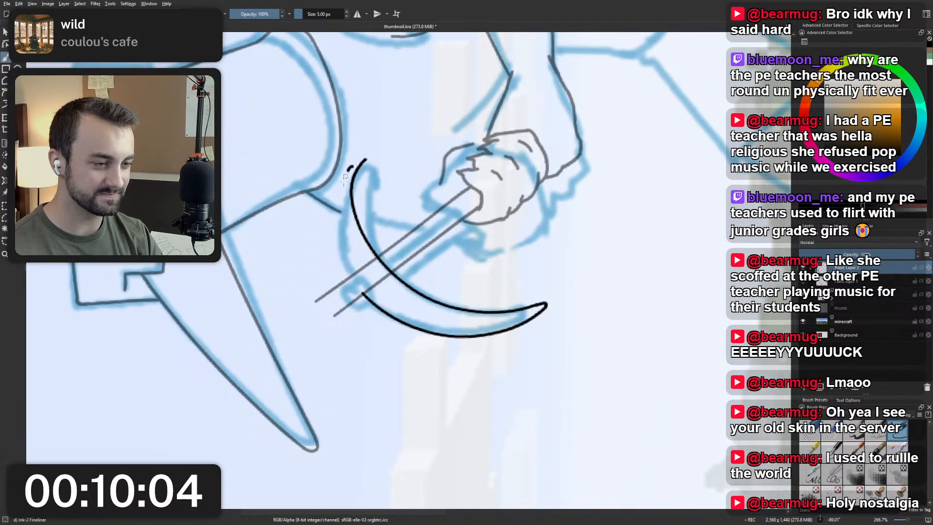
drag(353, 165, 346, 278)
key(ctrl+z)
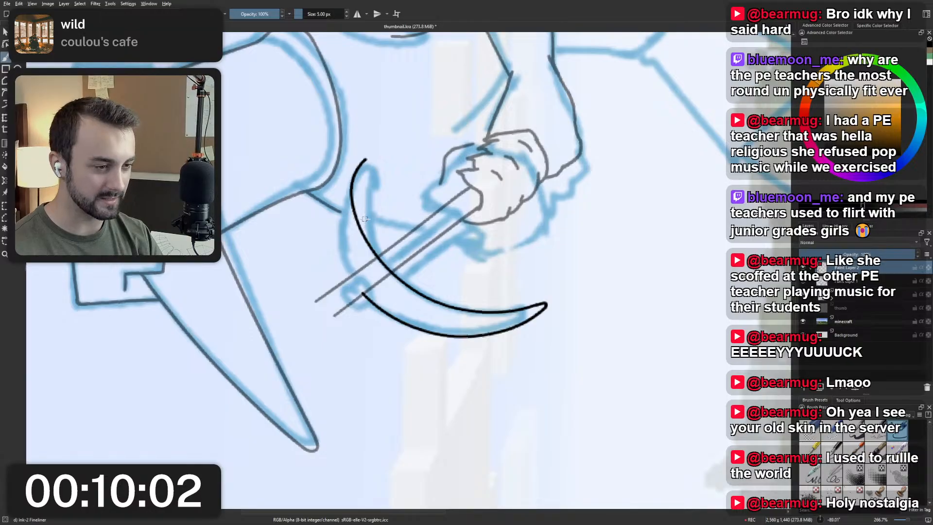
Retry the outer curve from the handle's far edge to the end of the inner arc, undoing every stroke.
key(5)
drag(428, 266, 423, 249)
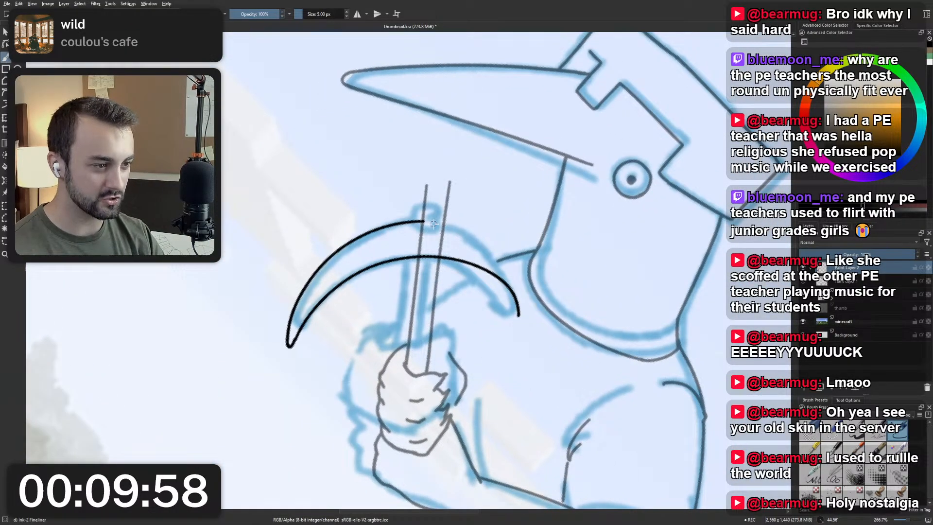
drag(450, 225, 518, 310)
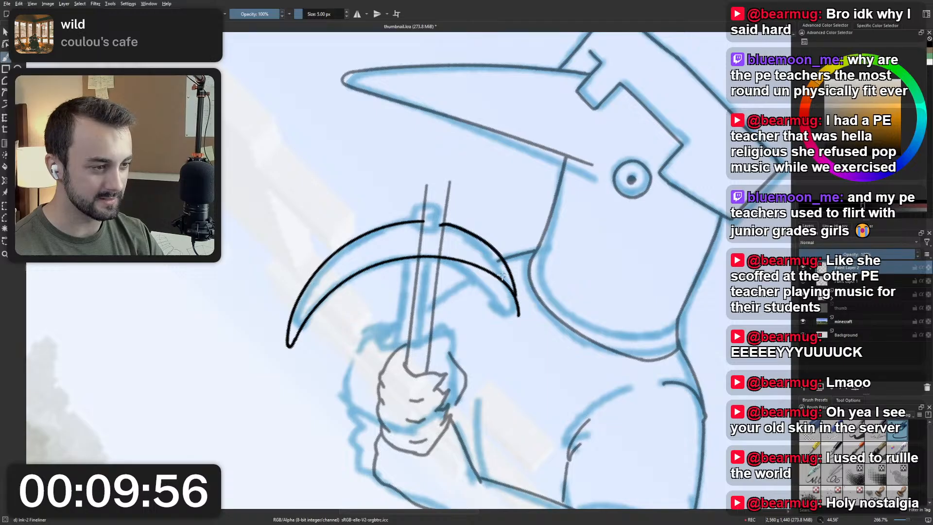
key(ctrl+z)
drag(439, 224, 520, 311)
key(ctrl+z)
mouse_move(440, 221)
mouse_down()
mouse_move(505, 266)
mouse_move(518, 312)
mouse_up()
key(ctrl+z)
drag(439, 220, 512, 317)
key(ctrl+z)
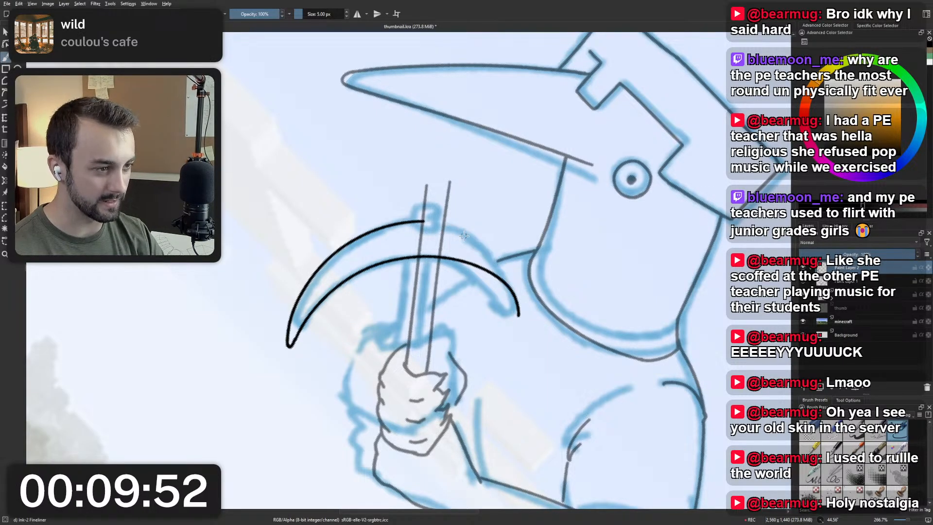
drag(452, 225, 517, 318)
key(ctrl+z)
Try redrawing the inner arc's upper end from beyond the handle to the tip, undoing each attempt.
key(ctrl+z)
mouse_move(450, 258)
mouse_down()
mouse_move(495, 281)
mouse_move(510, 313)
mouse_up()
key(ctrl+z)
drag(470, 263, 512, 318)
key(ctrl+z)
Ink a small hook just beyond the inner arc's upper end, and try steeper strokes joining the arc to it.
key(ctrl+z)
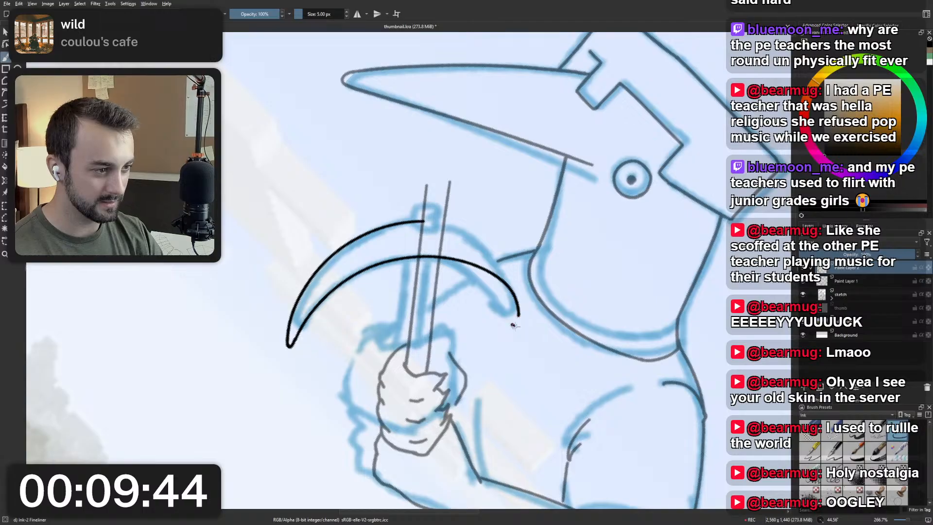
key(ctrl+z)
mouse_move(478, 269)
mouse_down()
mouse_move(518, 341)
mouse_move(496, 281)
mouse_move(516, 331)
mouse_up()
key(ctrl+z)
key(ctrl+z)
drag(478, 267, 522, 323)
key(ctrl+z)
key(ctrl+z)
drag(478, 267, 514, 318)
Ink a steeper upper end for the inner arc down to the small hook, and trim away the old line's end.
key(ctrl+z)
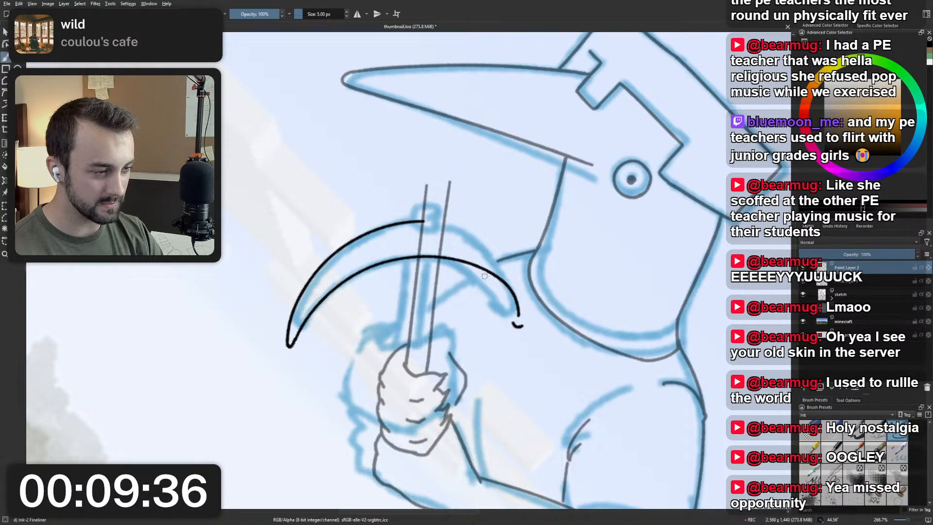
drag(478, 266, 514, 321)
key(ctrl+z)
drag(479, 268, 514, 322)
key(ctrl+z)
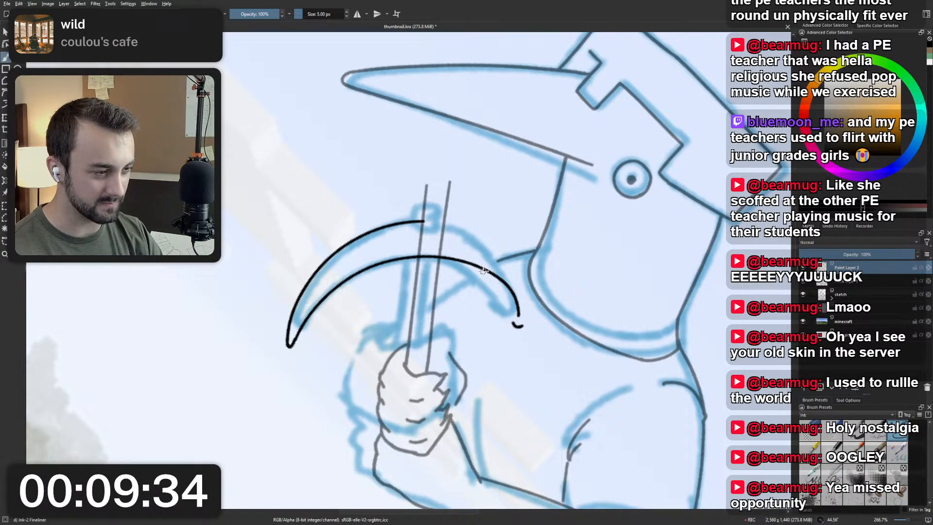
drag(478, 266, 515, 325)
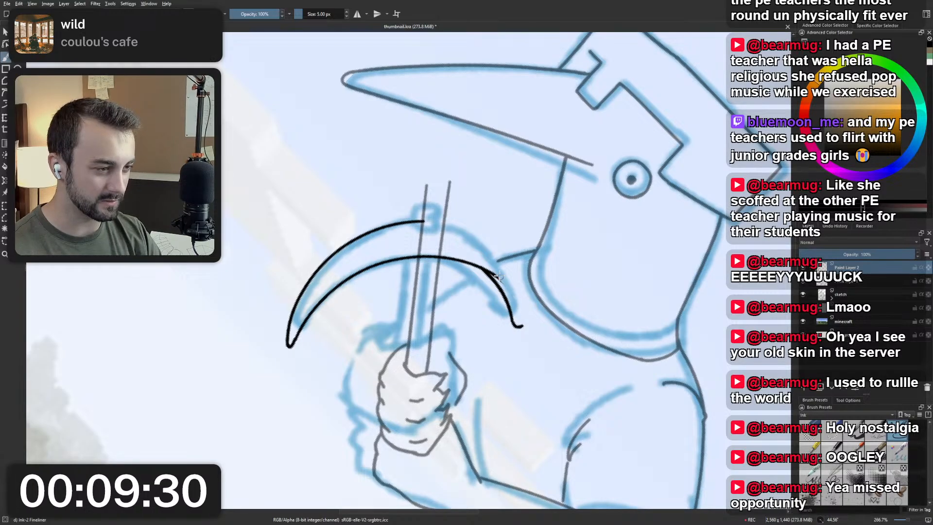
mouse_move(519, 315)
mouse_down()
mouse_move(489, 270)
mouse_move(519, 319)
mouse_up()
key(ctrl+z)
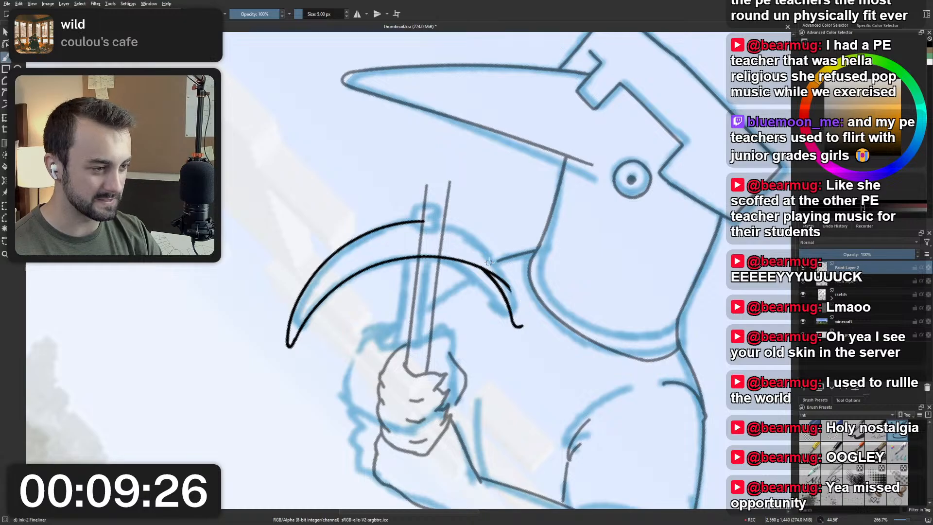
mouse_move(498, 275)
mouse_down()
mouse_move(510, 292)
mouse_move(505, 279)
mouse_up()
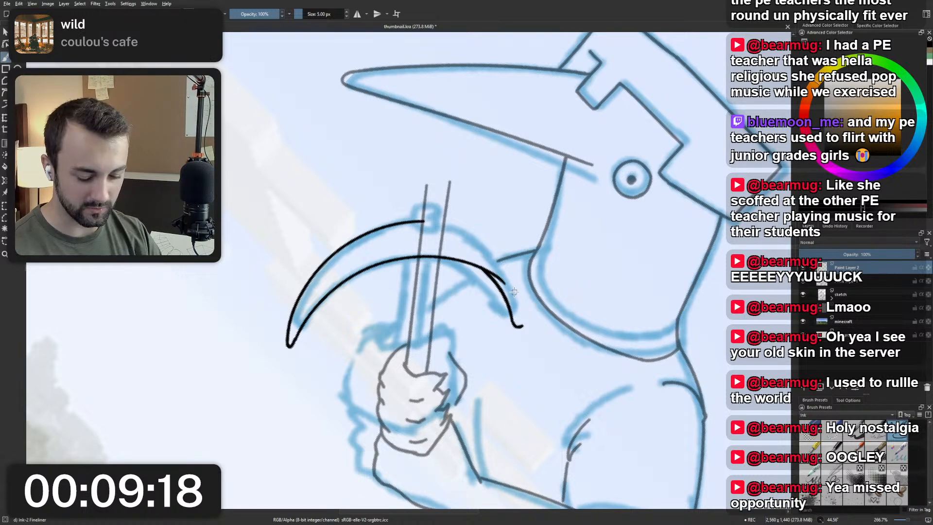
Try rounding off the pickaxe head's upper tip with a short stroke, and undo it.
mouse_move(427, 252)
mouse_down()
mouse_move(405, 291)
mouse_move(421, 289)
mouse_up()
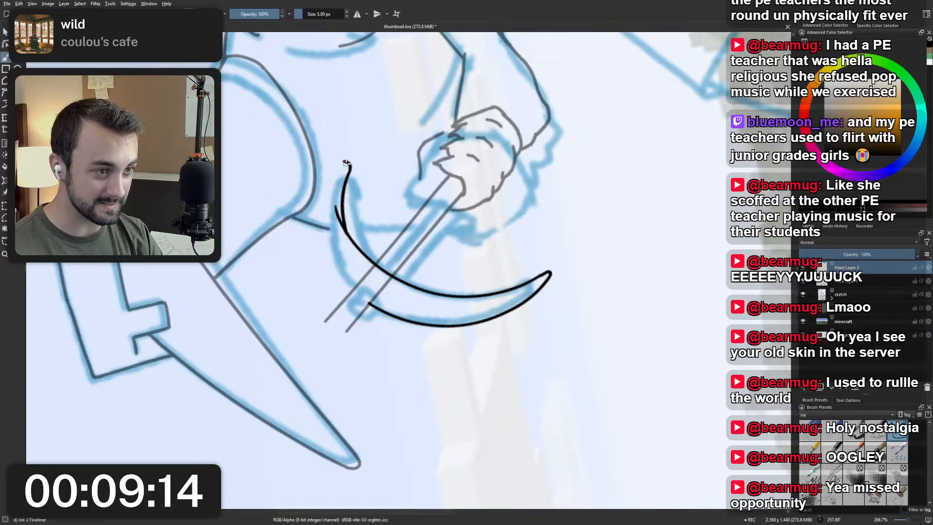
mouse_move(346, 162)
mouse_down()
mouse_move(329, 235)
mouse_move(346, 201)
mouse_up()
key(ctrl+z)
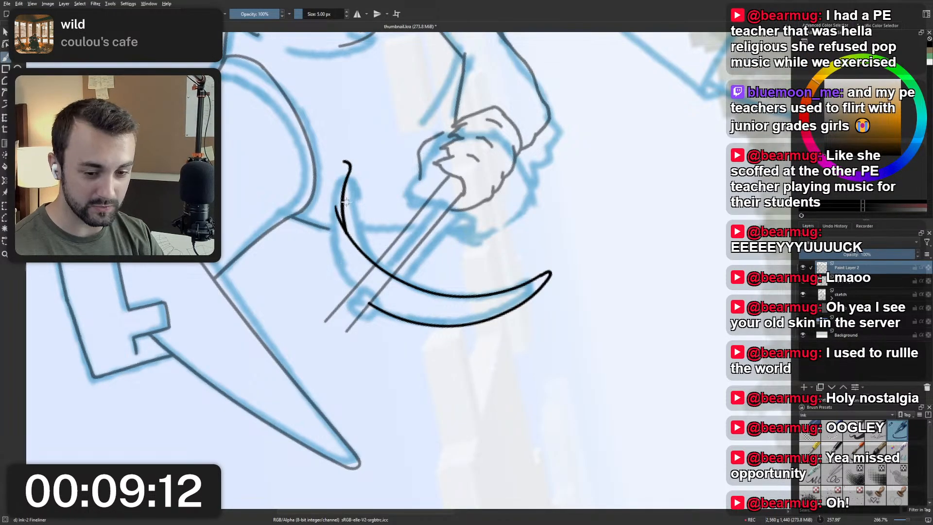
key(ctrl+z)
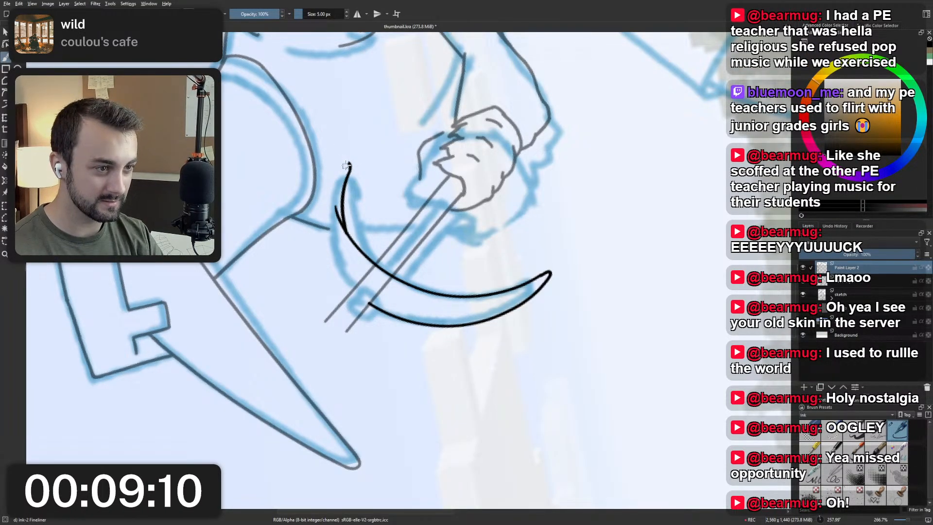
Try several outer curves from the rounded upper tip to the handle's far edge, undoing each one.
mouse_move(349, 170)
mouse_down()
mouse_move(343, 165)
mouse_move(342, 267)
mouse_up()
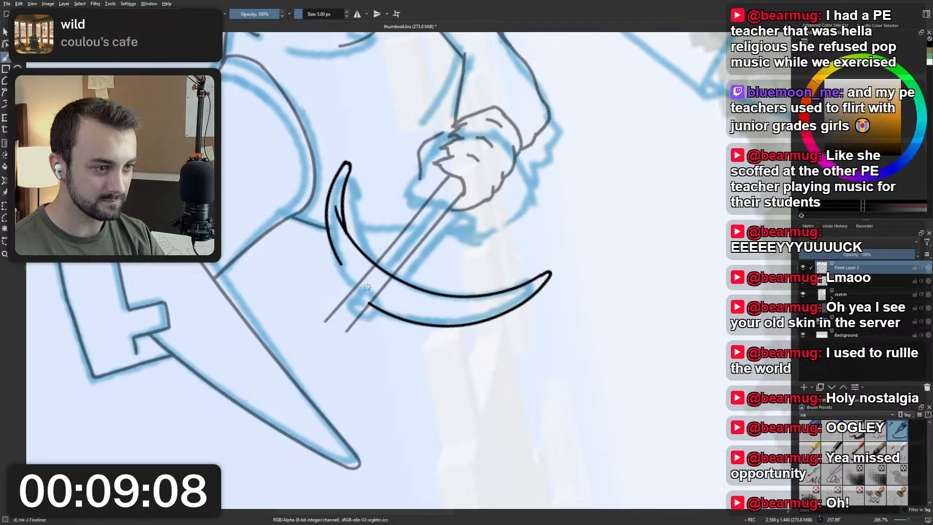
key(ctrl+z)
drag(343, 165, 345, 288)
key(ctrl+z)
drag(345, 163, 336, 282)
key(ctrl+z)
drag(346, 163, 344, 291)
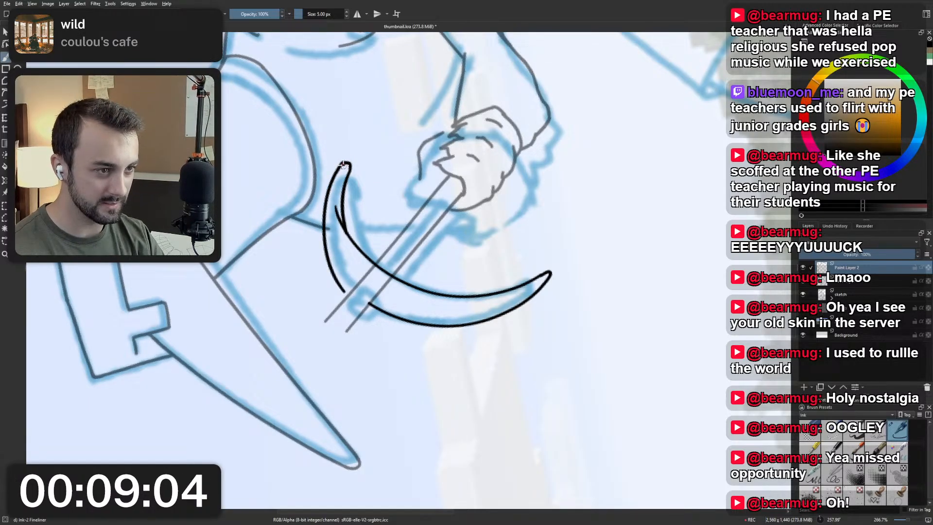
key(ctrl+z)
Ink the rest of the outer curve as one smooth stroke from the upper tip to the handle's far edge.
drag(346, 163, 349, 286)
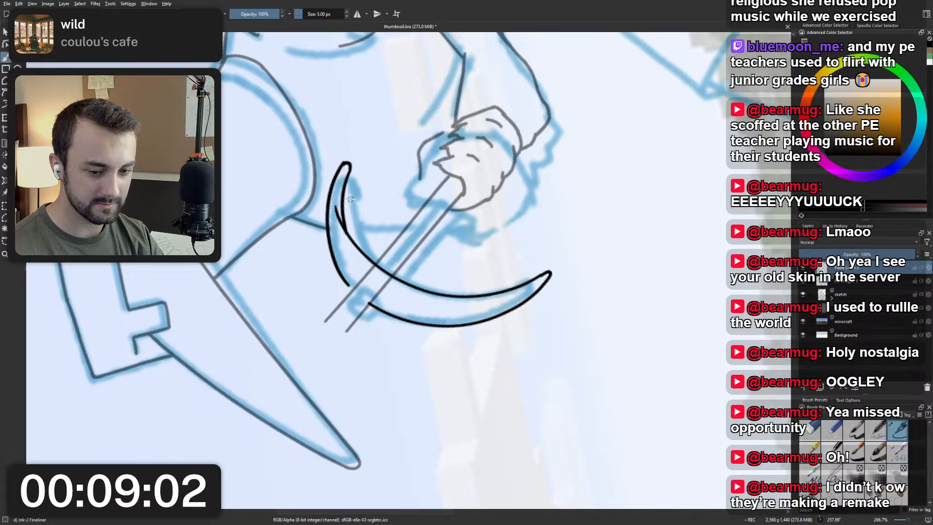
key(ctrl+z)
drag(346, 164, 340, 273)
key(ctrl+z)
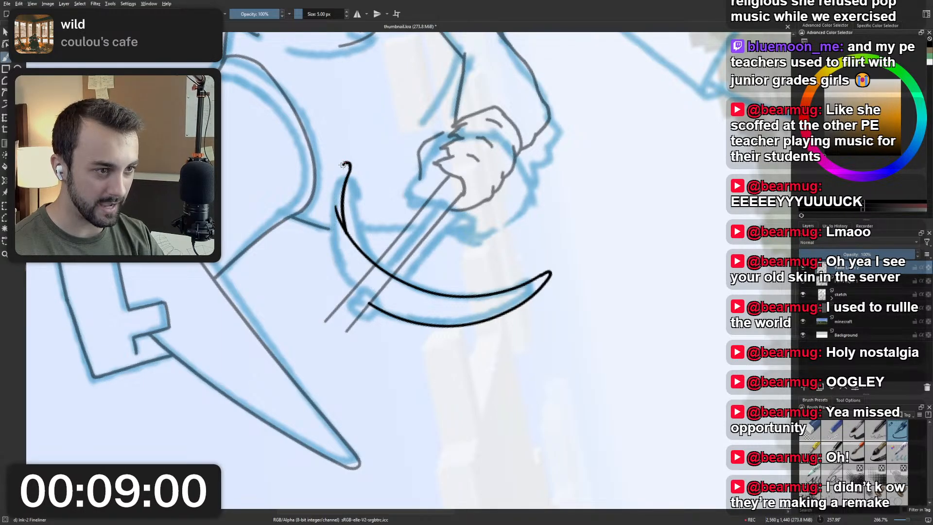
drag(347, 161, 340, 282)
key(ctrl+z)
mouse_move(346, 162)
mouse_down()
mouse_move(334, 251)
mouse_move(345, 281)
mouse_up()
key(ctrl+z)
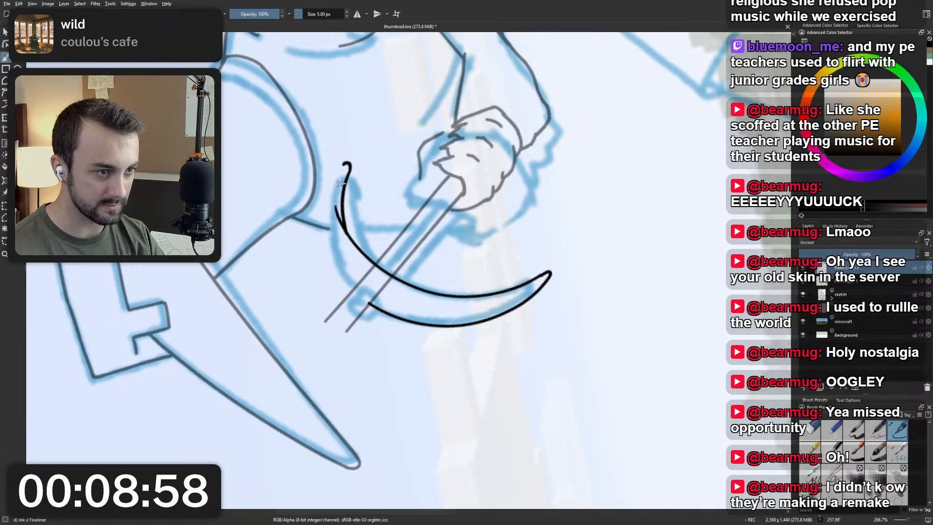
drag(346, 163, 350, 283)
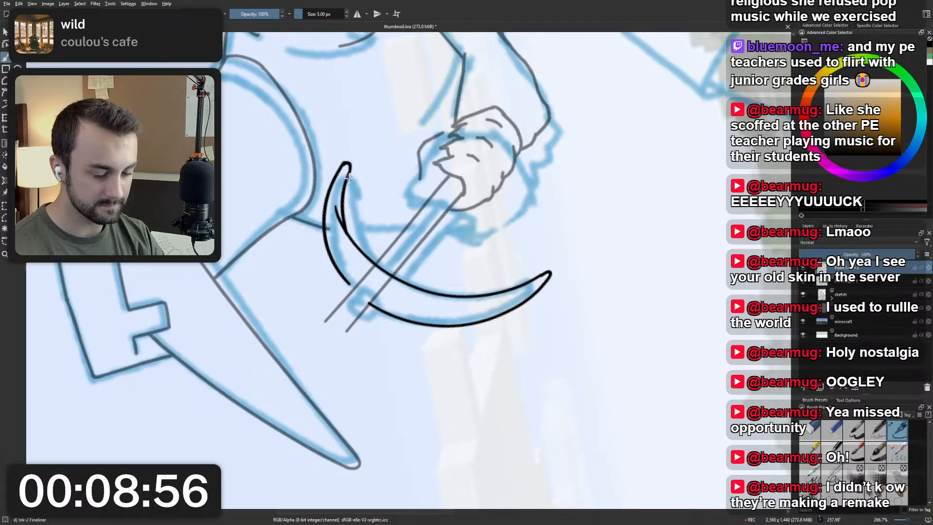
key(5)
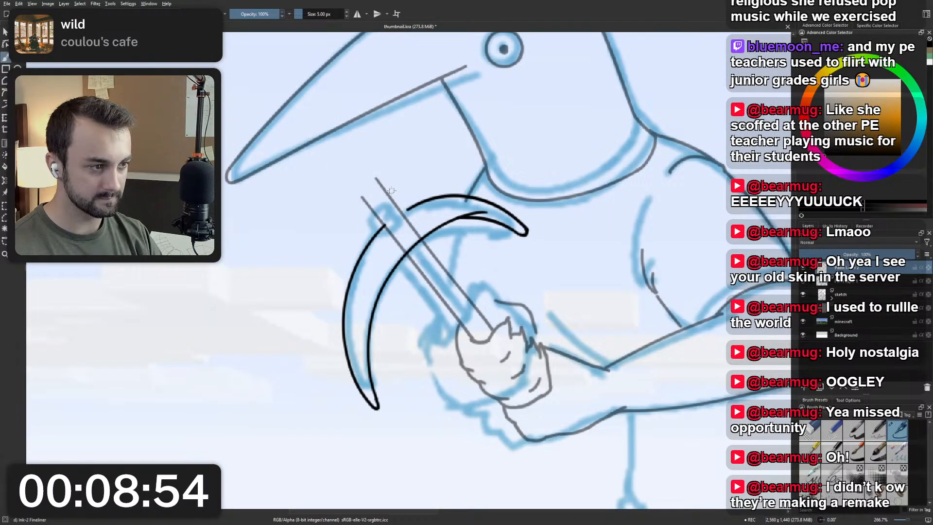
Redraw the upper tip slightly longer, and join it to the outer curve with a short stroke.
scroll(403, 155, down, 5)
scroll(418, 160, up, 6)
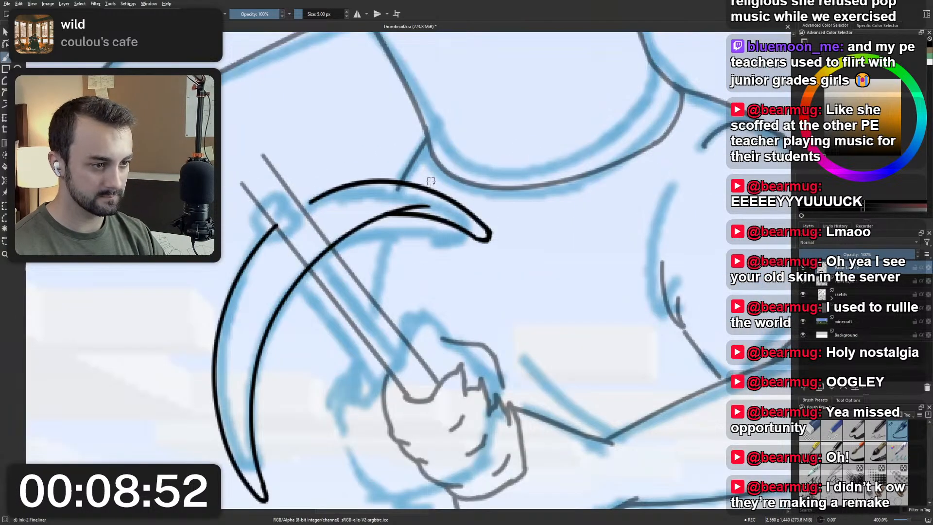
mouse_move(481, 237)
mouse_down()
mouse_move(492, 251)
mouse_move(479, 222)
mouse_move(492, 236)
mouse_move(474, 217)
mouse_up()
key(ctrl+z)
key(ctrl+z)
key(ctrl+z)
drag(495, 249, 476, 218)
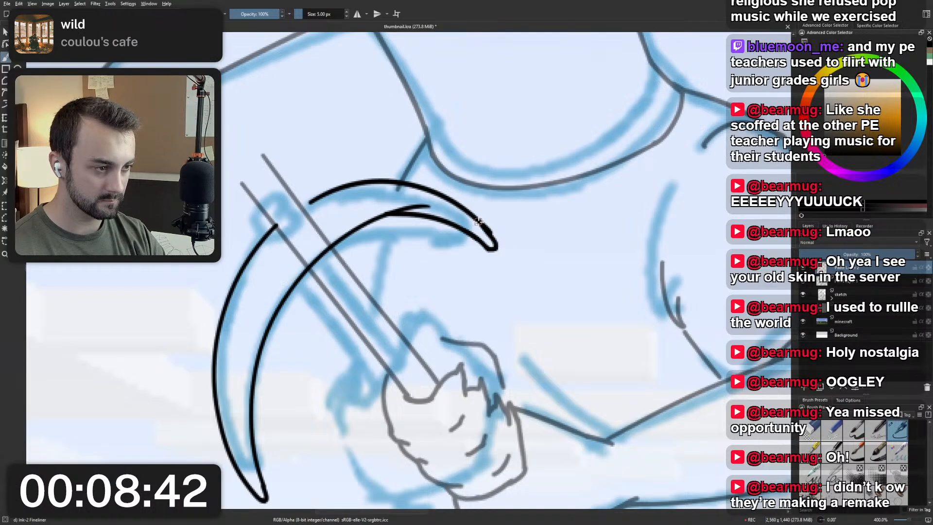
key(ctrl+z)
drag(493, 249, 470, 212)
Check the pickaxe head against the whole bird, and undo its outer curve beyond the handle and the reworked tip.
scroll(469, 191, down, 5)
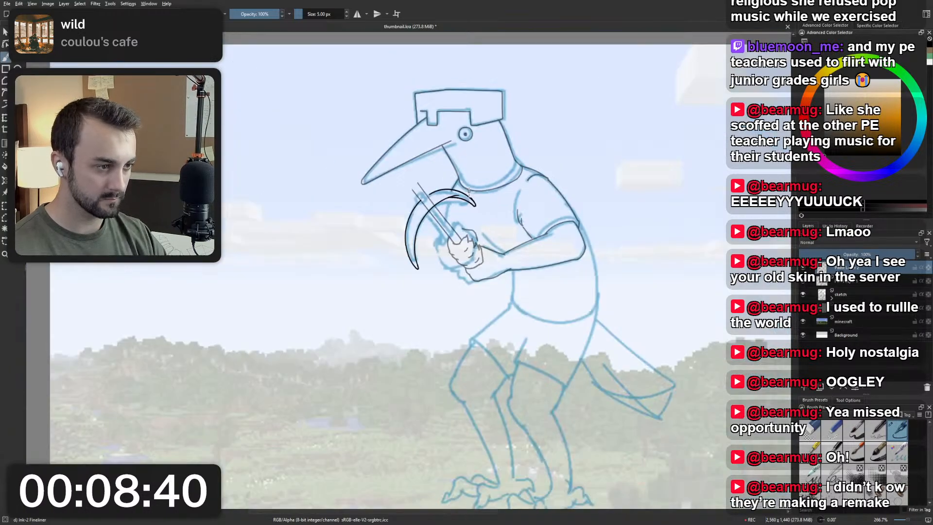
scroll(467, 180, up, 4)
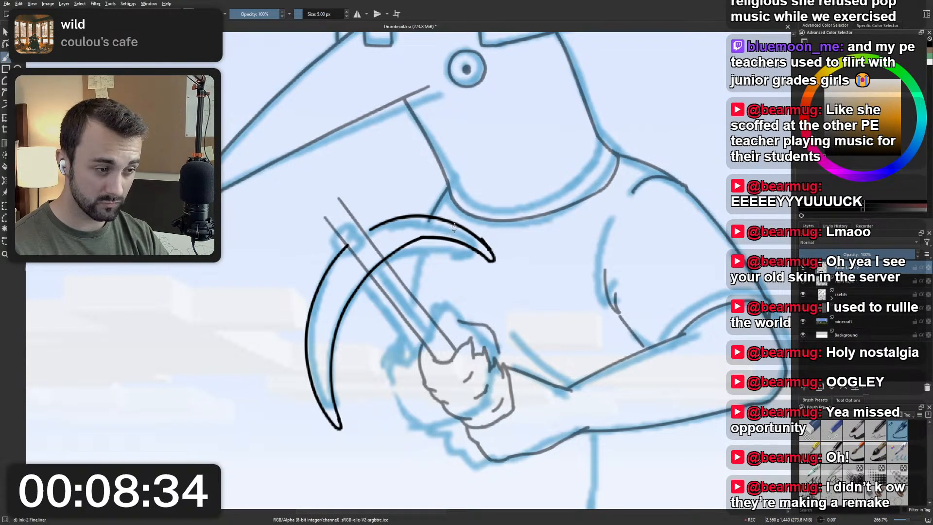
scroll(474, 208, down, 4)
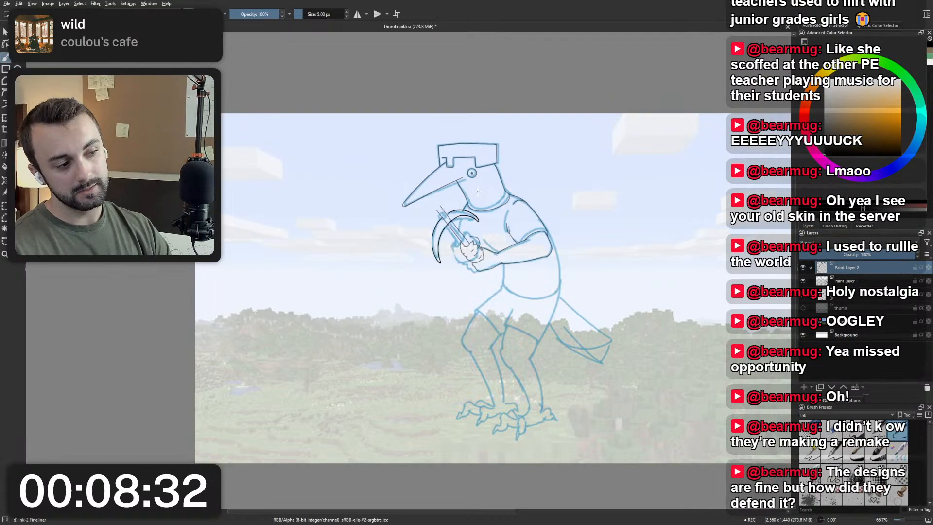
scroll(475, 199, up, 2)
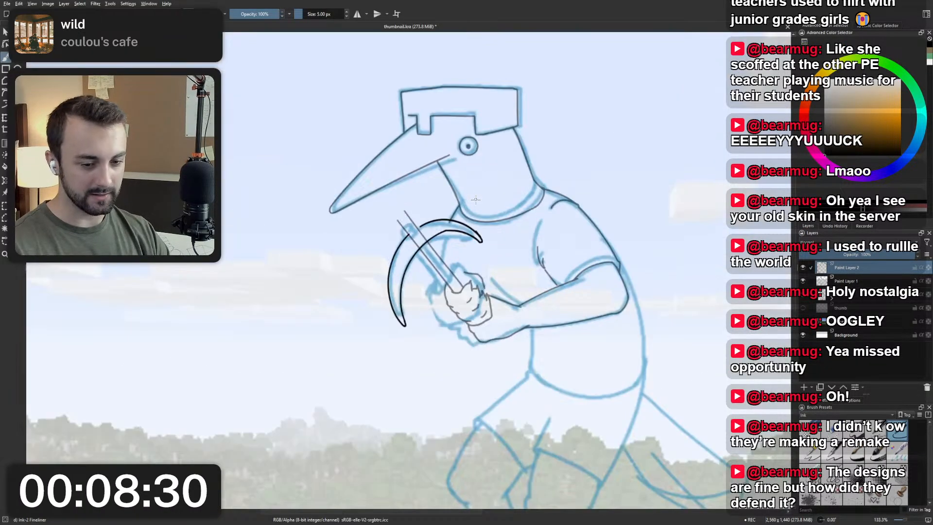
scroll(475, 206, up, 1)
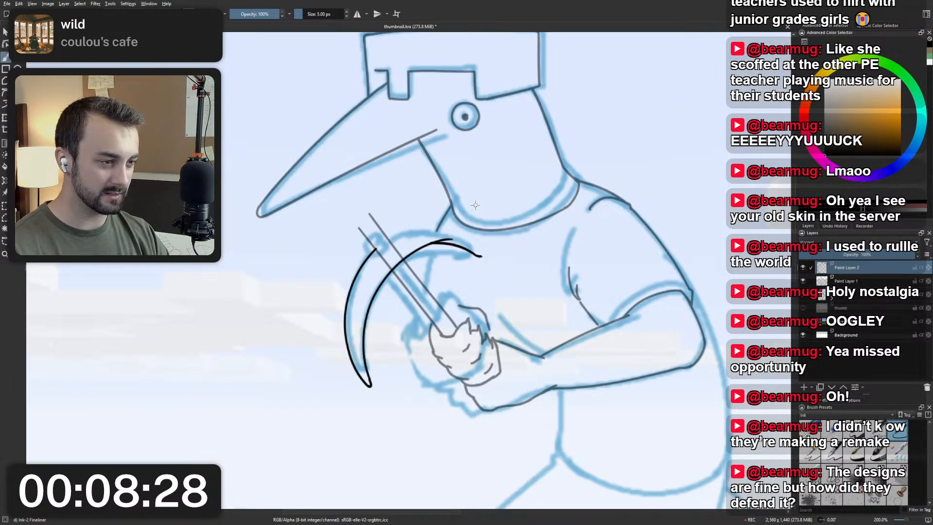
Undo the remaining strokes of the pickaxe head's reworked upper tip, back to the single inner curve.
key(ctrl+z)
key(ctrl+z)
key(ctrl+z)
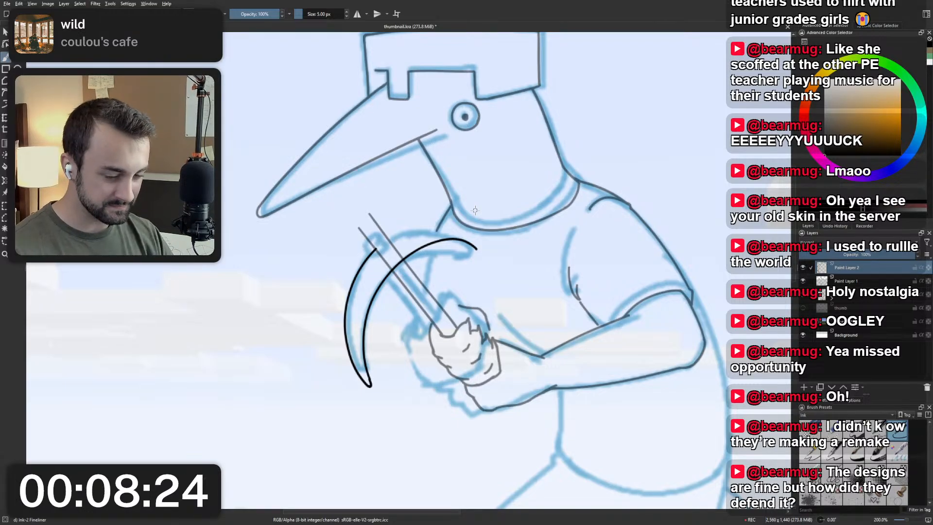
scroll(441, 232, up, 2)
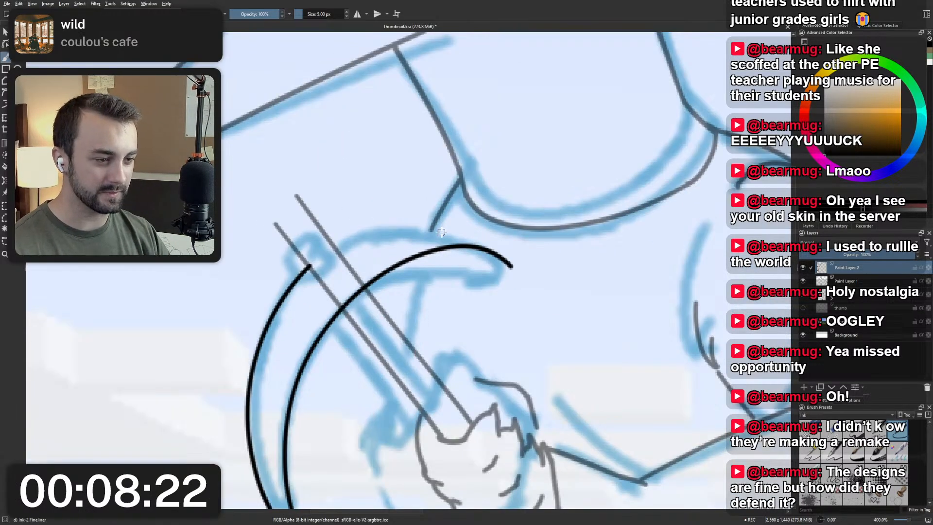
scroll(441, 232, down, 2)
scroll(441, 232, up, 2)
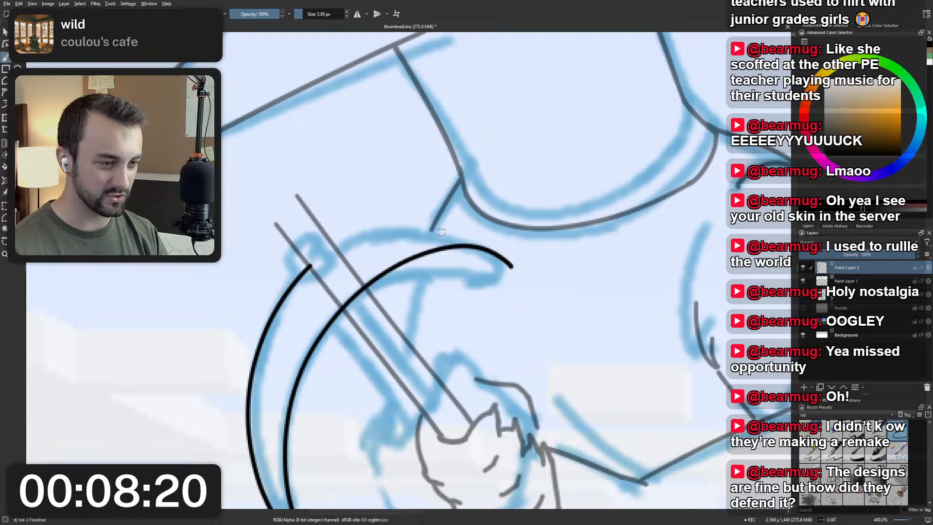
Try several outer curves from the handle to the pickaxe head's upper tip, undoing each one.
drag(311, 265, 495, 250)
key(ctrl+z)
mouse_move(307, 267)
mouse_down()
mouse_move(397, 221)
mouse_move(520, 245)
mouse_up()
key(ctrl+z)
drag(321, 262, 534, 247)
key(ctrl+z)
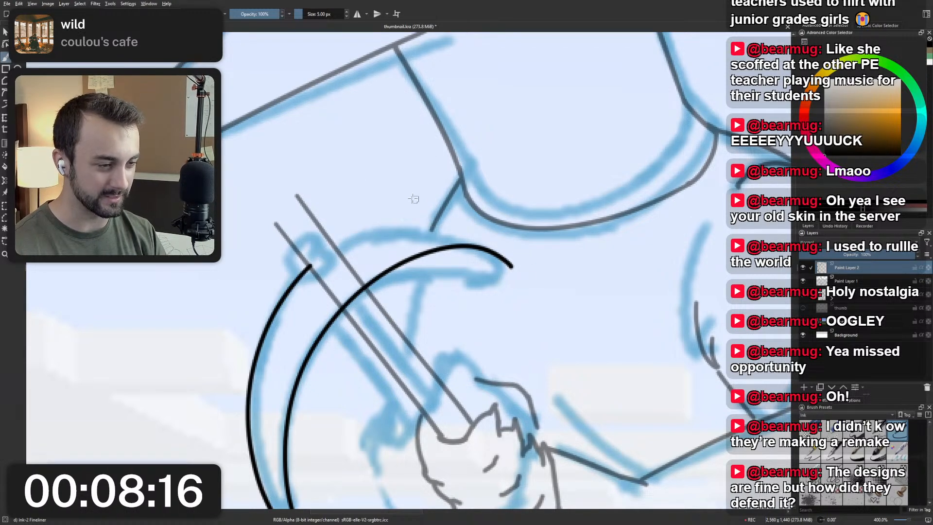
mouse_move(343, 256)
mouse_down()
mouse_move(505, 272)
mouse_move(525, 314)
mouse_up()
key(ctrl+z)
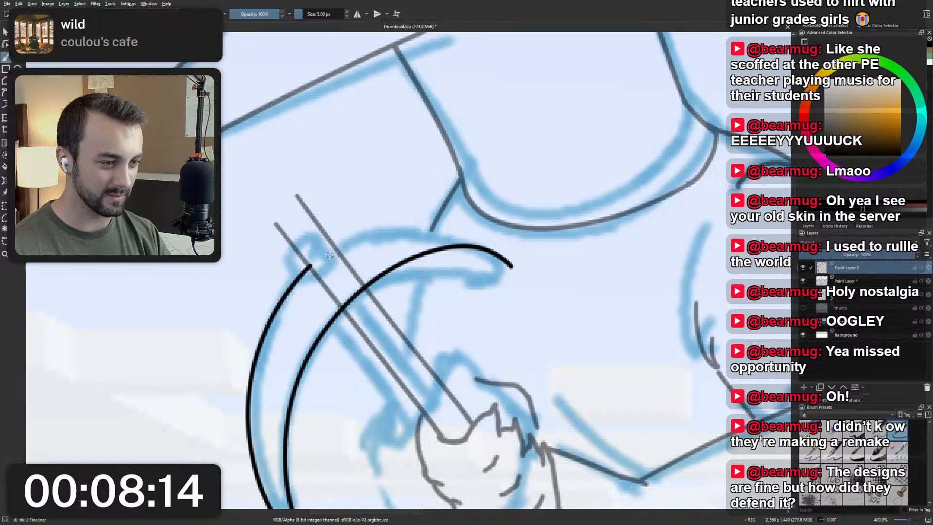
drag(336, 256, 532, 329)
key(ctrl+z)
scroll(518, 288, down, 2)
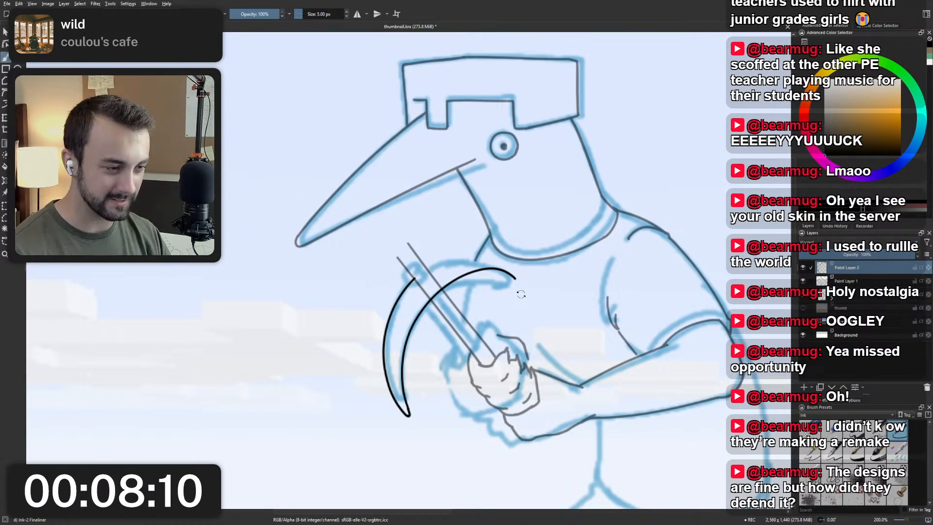
Check the pickaxe head with the canvas rotated, remove all its inked curves, and reset the canvas rotation.
drag(448, 361, 398, 309)
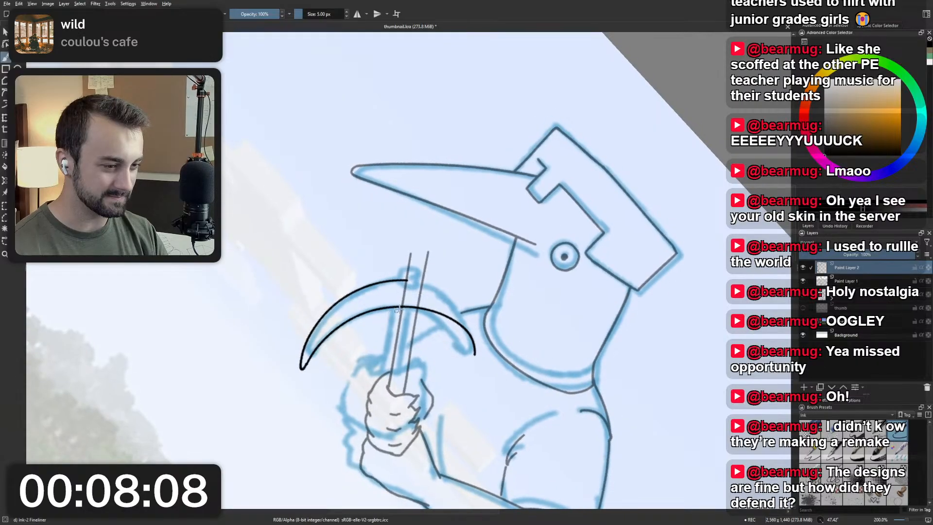
scroll(421, 299, up, 2)
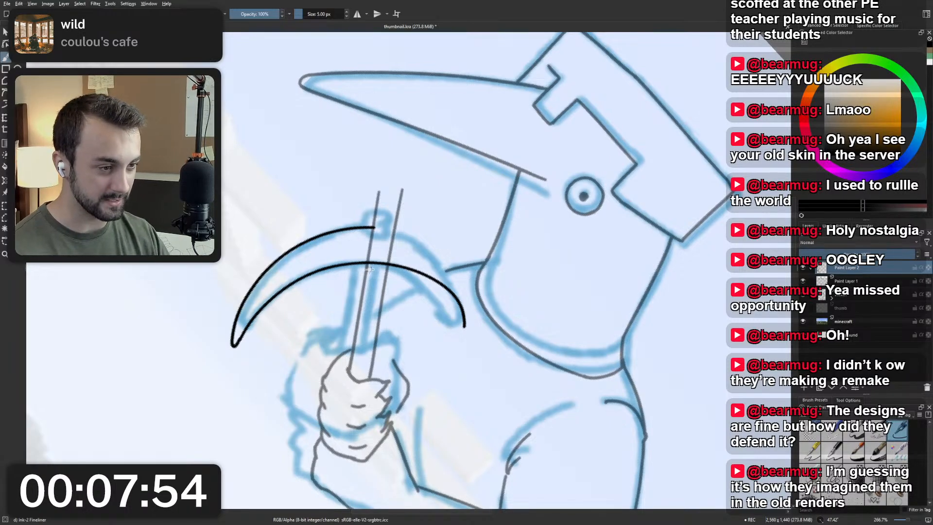
key(ctrl+z)
scroll(420, 266, down, 2)
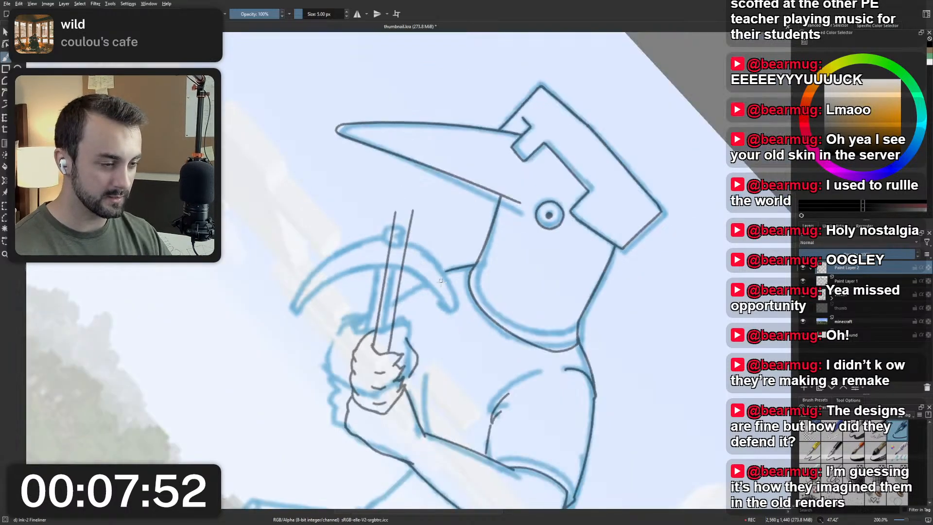
scroll(399, 282, up, 2)
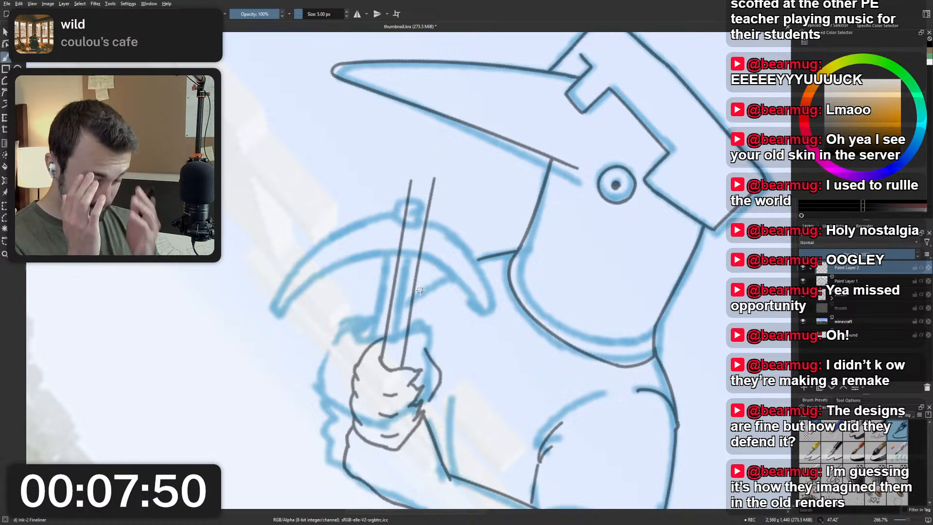
key(5)
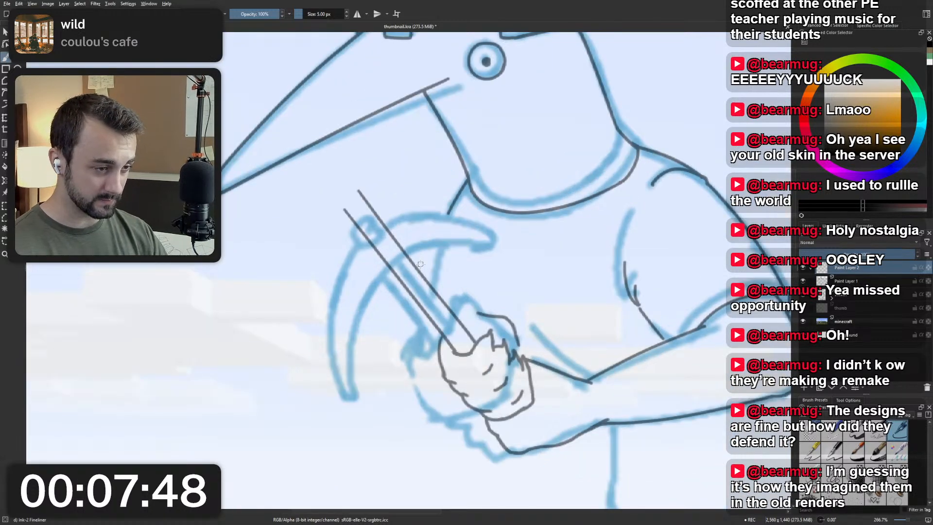
Draw a straight guide line between the sketched pickaxe head's two tips, with a short end stroke at the lower tip.
drag(500, 229, 351, 412)
key(ctrl+z)
key(ctrl+z)
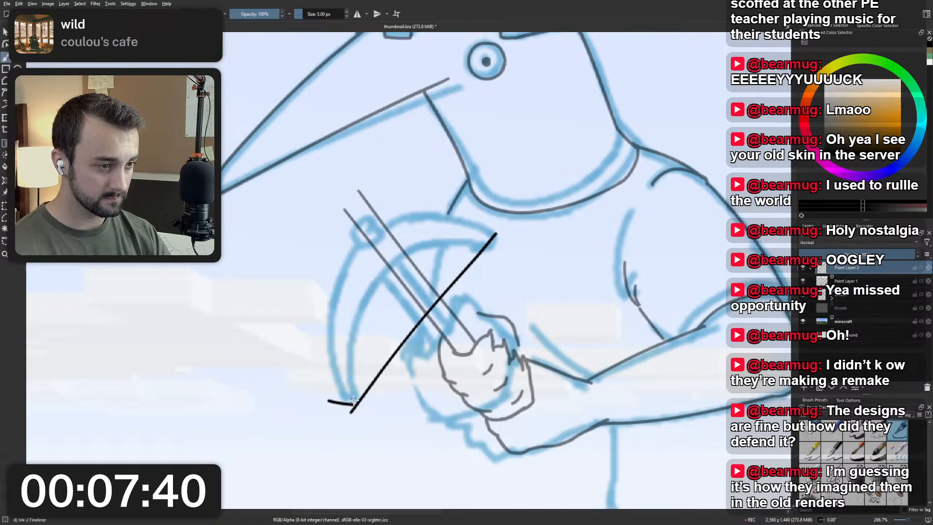
scroll(382, 344, down, 4)
scroll(382, 344, up, 5)
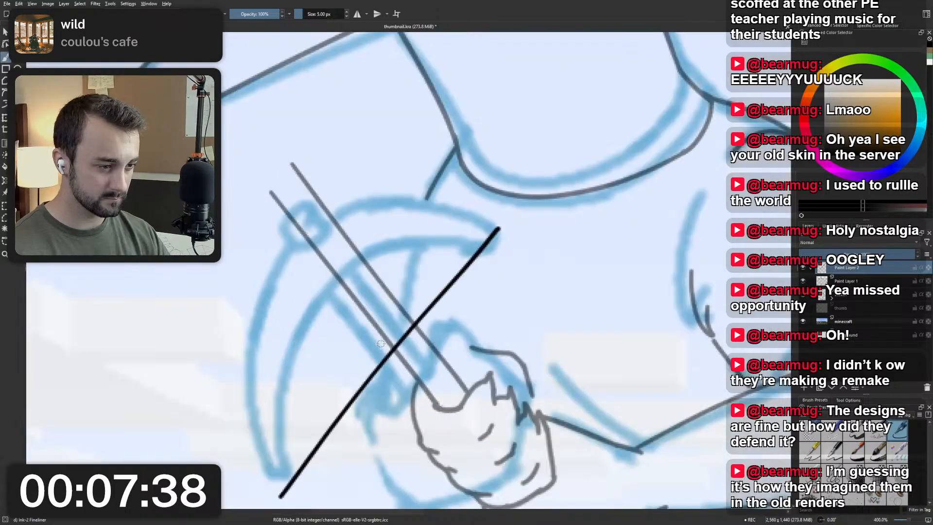
drag(473, 219, 504, 227)
key(ctrl+z)
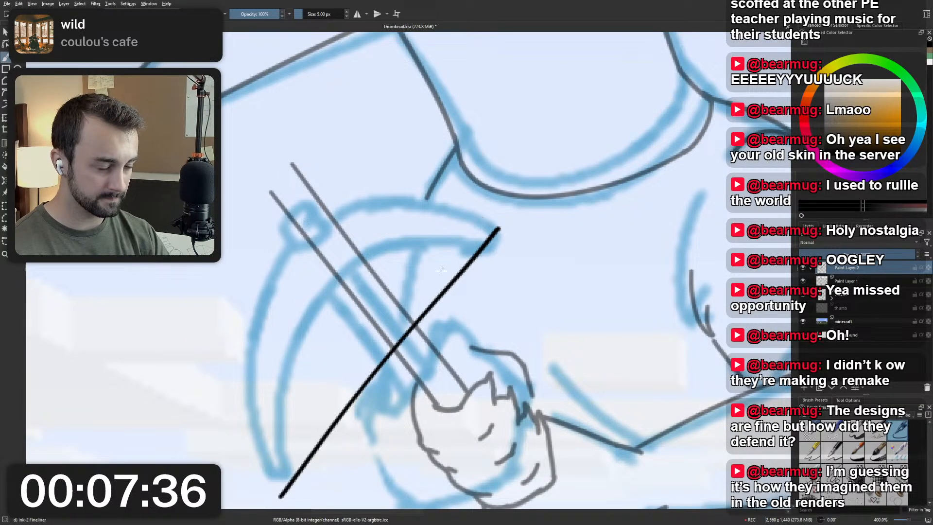
drag(257, 479, 287, 488)
key(ctrl+z)
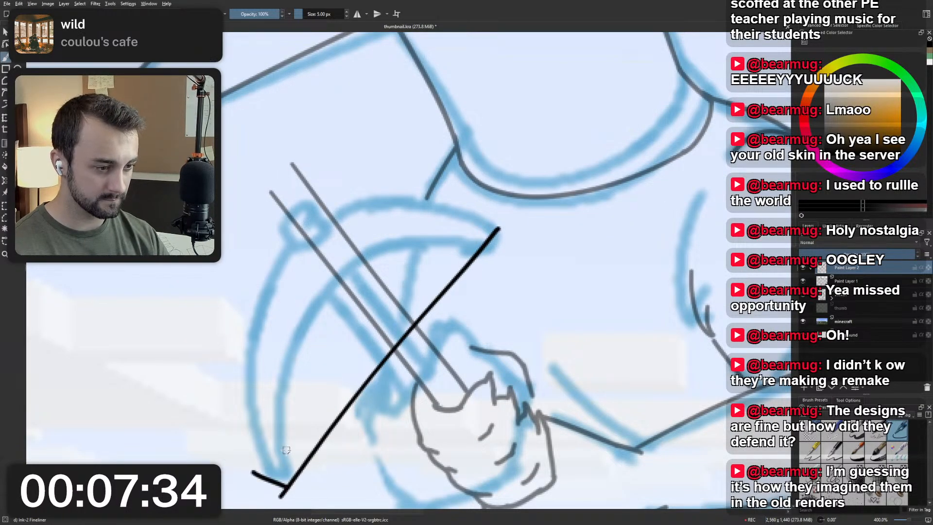
Move the guide strokes slightly up and toward the bird's body, and return to the brush.
scroll(285, 432, down, 3)
scroll(286, 429, down, 1)
drag(301, 429, 351, 437)
scroll(351, 437, up, 2)
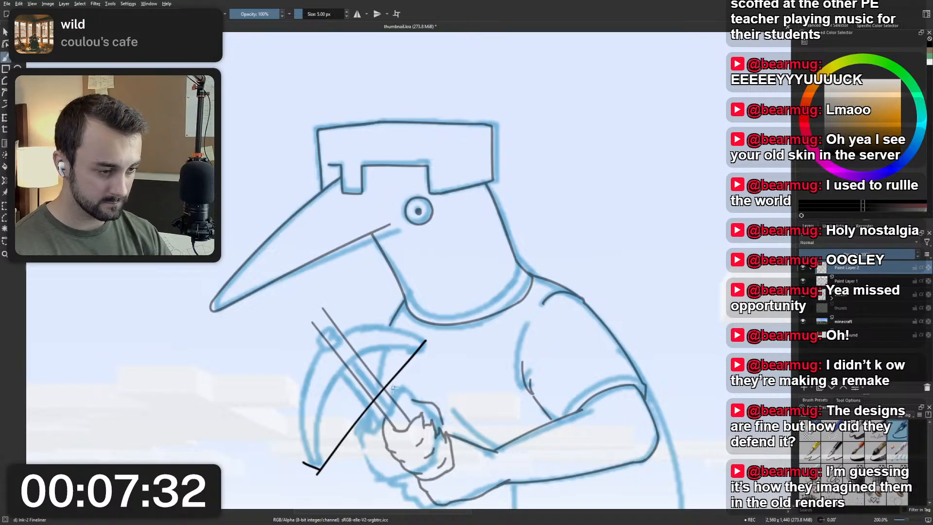
key(ctrl+t)
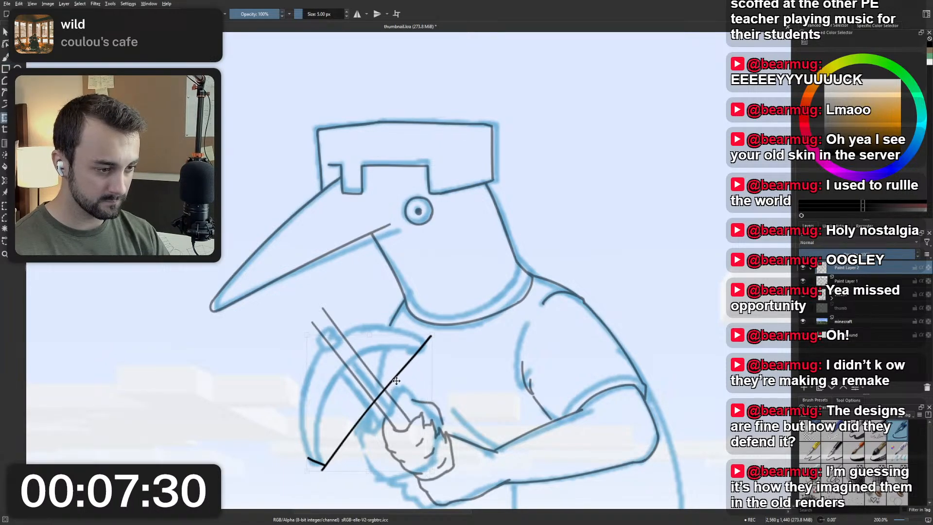
drag(391, 386, 397, 379)
key(b)
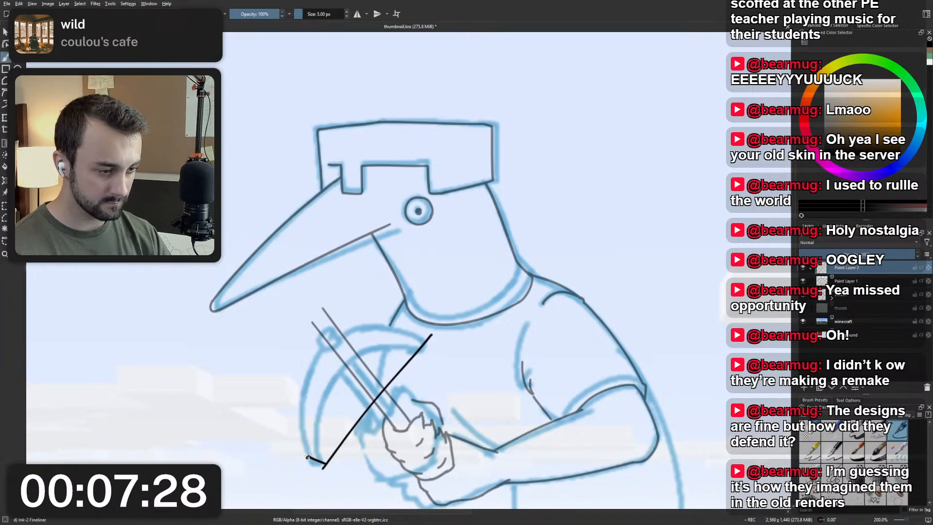
Draw a second guide line parallel to the first, starting at the lower end stroke, and add a short stroke at the upper end.
drag(308, 459, 420, 324)
key(ctrl+z)
mouse_move(309, 457)
mouse_down()
mouse_move(416, 321)
mouse_move(315, 452)
mouse_move(407, 334)
mouse_up()
key(ctrl+z)
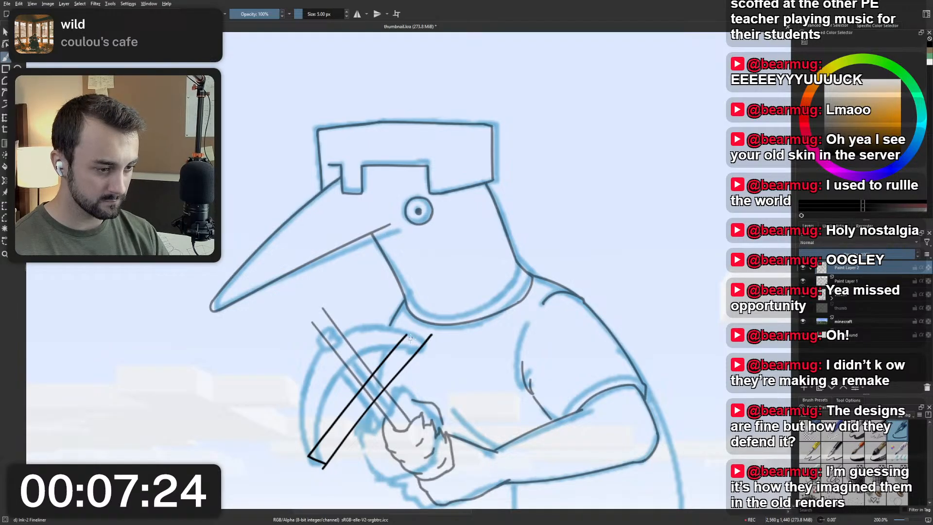
key(ctrl+z)
key(ctrl+shift+z)
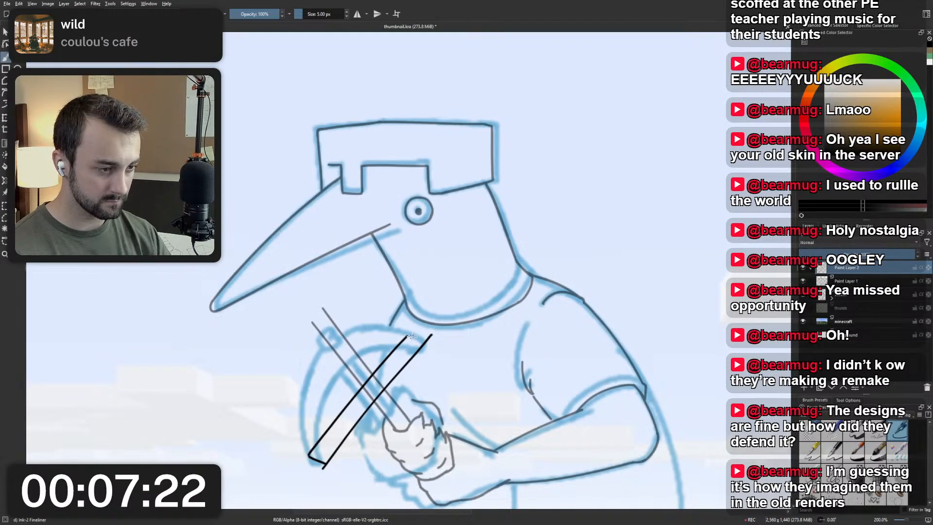
drag(412, 330, 434, 334)
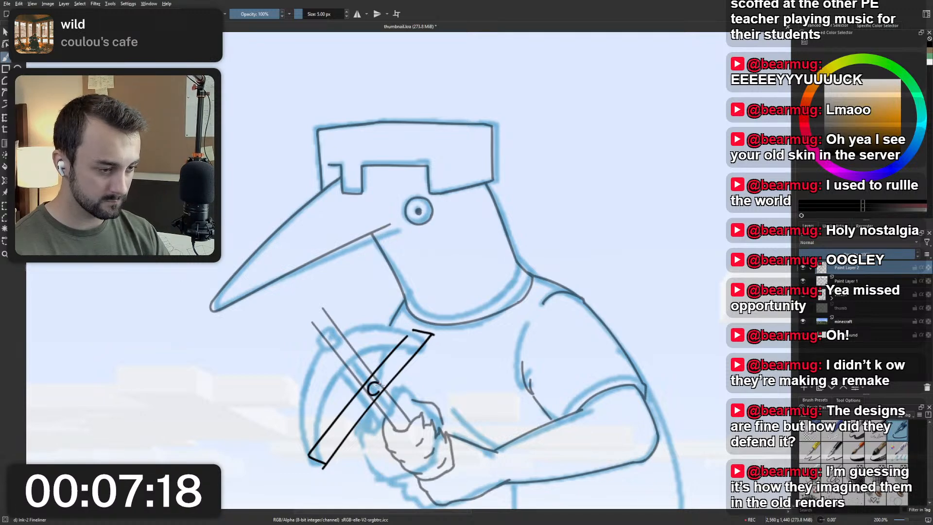
Mark the handle's crossing point between the two guide lines with a small circle, and try another circle at the handle's top, undoing it.
mouse_move(380, 383)
mouse_down()
mouse_move(368, 389)
mouse_move(380, 384)
mouse_up()
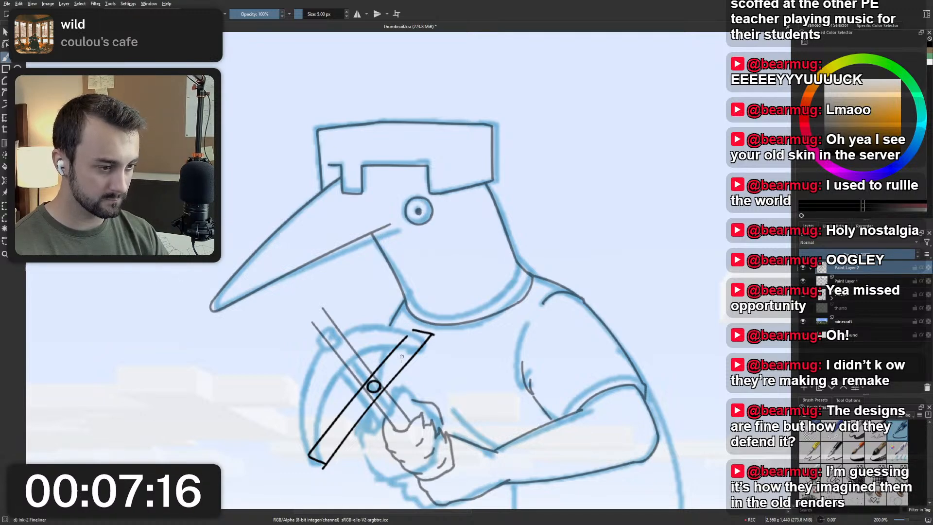
mouse_move(345, 341)
mouse_down()
mouse_move(335, 349)
mouse_move(344, 340)
mouse_up()
key(ctrl+z)
key(ctrl+z)
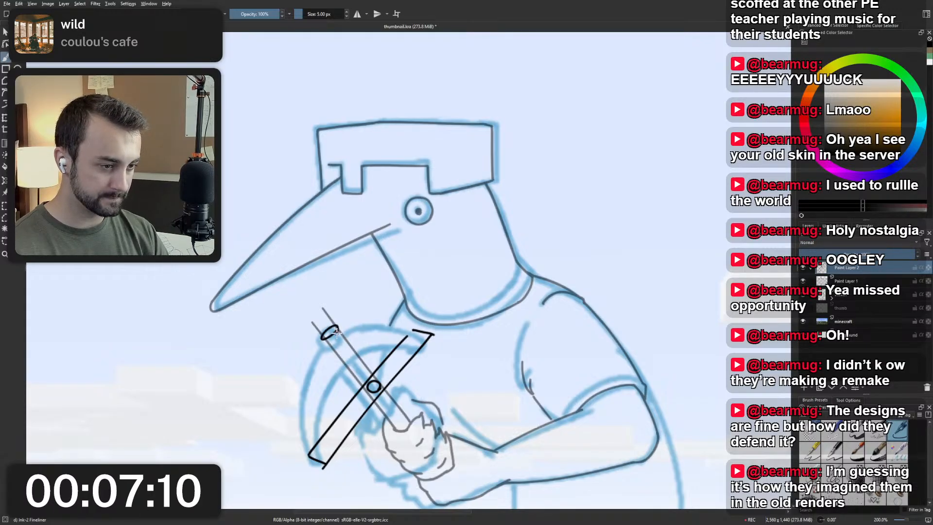
drag(336, 327, 336, 330)
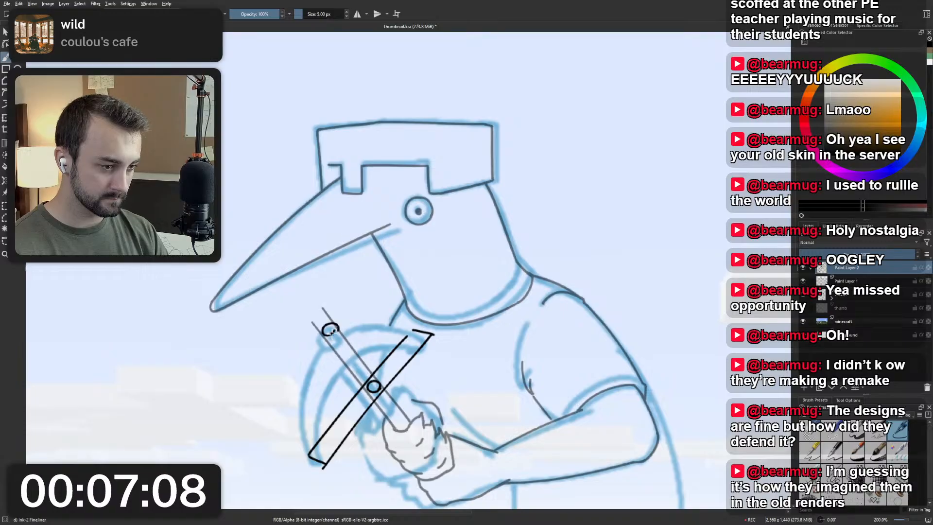
key(ctrl+z)
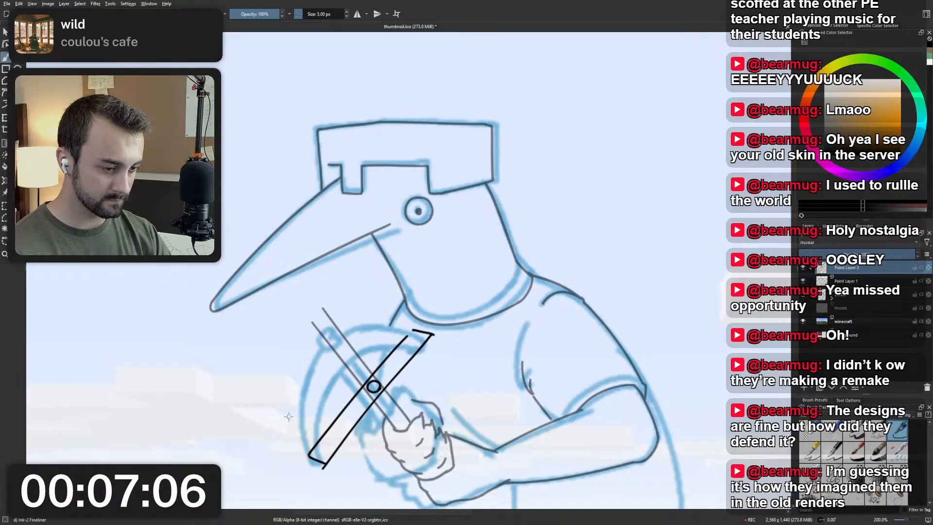
Draw a straight guide line roughly parallel to the handle, running from the guide strip's lower end up past the pickaxe head.
mouse_move(264, 382)
mouse_down()
mouse_move(339, 470)
mouse_move(331, 465)
mouse_up()
key(ctrl+z)
key(ctrl+z)
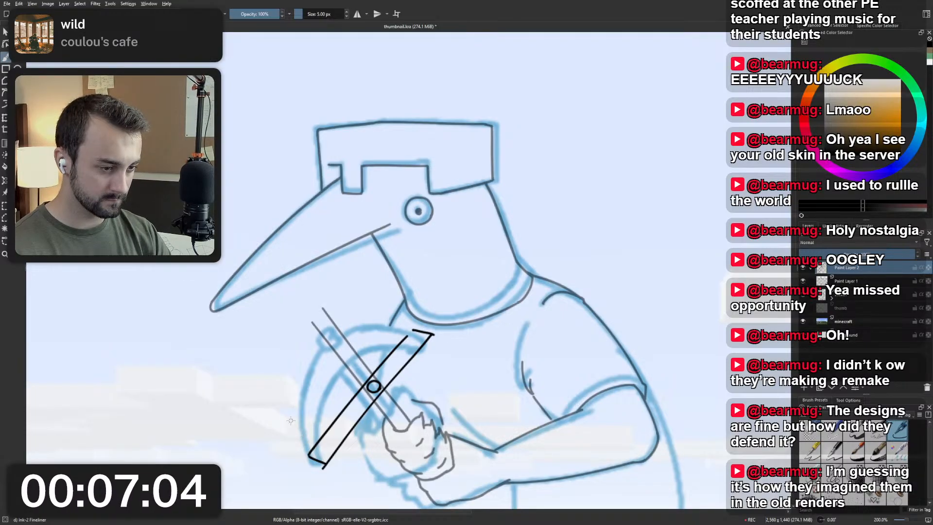
drag(259, 383, 327, 464)
key(ctrl+z)
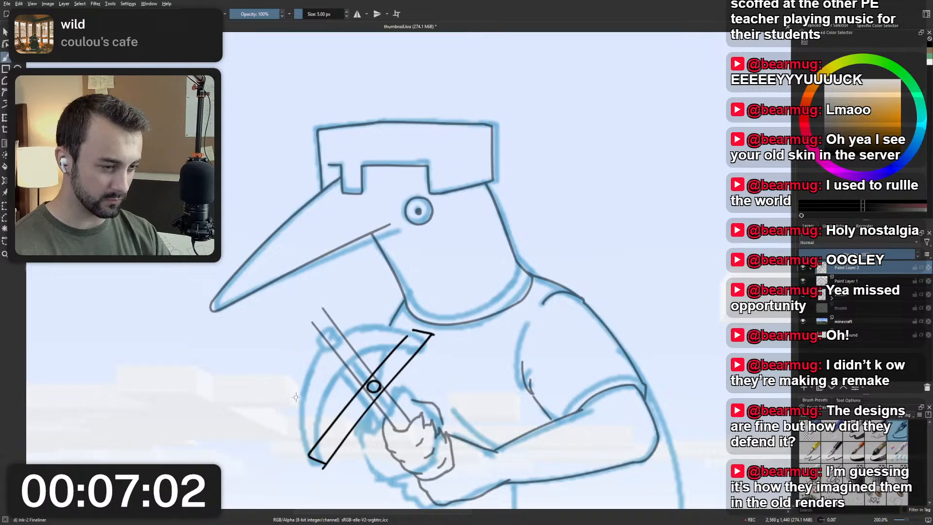
scroll(340, 178, down, 3)
scroll(348, 210, up, 3)
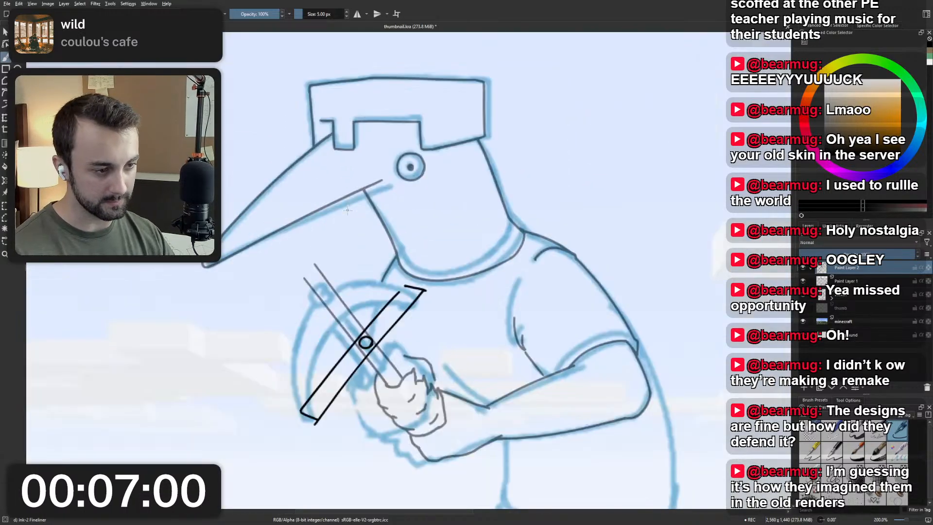
drag(250, 312, 326, 423)
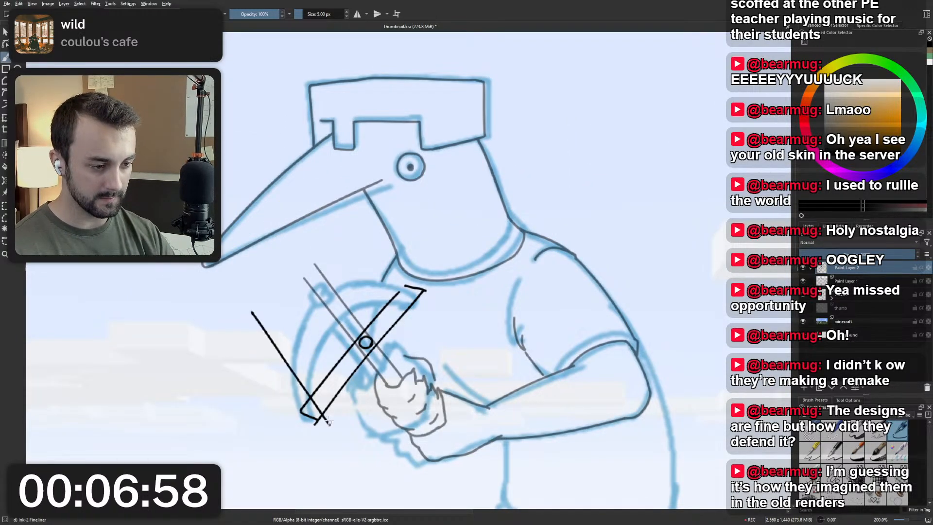
key(ctrl+z)
drag(246, 315, 317, 417)
key(ctrl+z)
drag(239, 316, 318, 428)
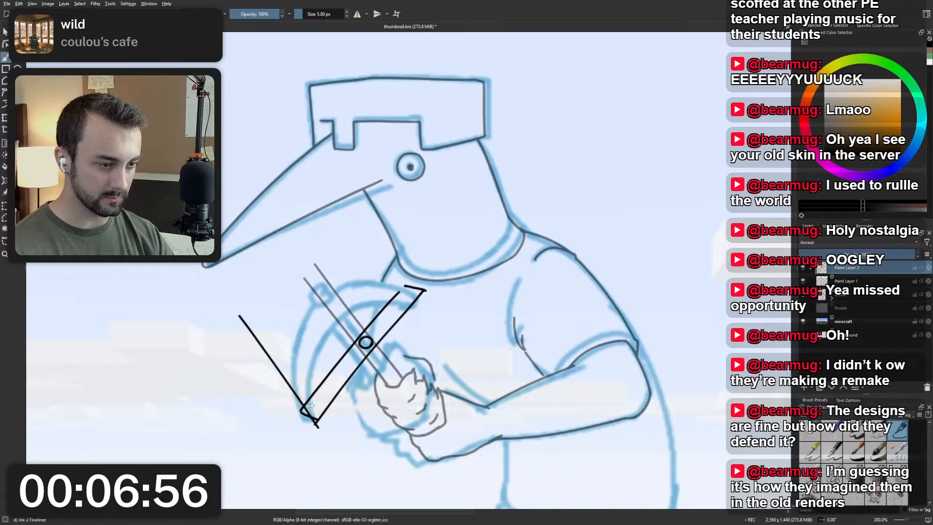
Draw a matching guide line from the guide strip's upper end up to the base of the beak.
drag(364, 204, 427, 291)
key(ctrl+z)
key(ctrl+z)
drag(368, 203, 419, 279)
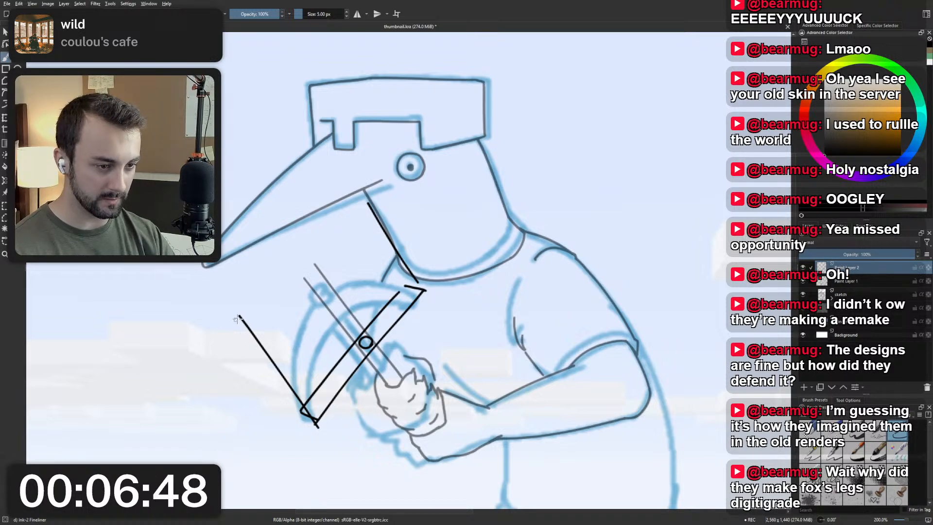
Add a short stroke at the far end of the lower-side guide line, and draw a parallel outer edge back to the strip.
mouse_move(223, 311)
mouse_down()
mouse_move(243, 318)
mouse_move(292, 394)
mouse_up()
key(ctrl+z)
drag(223, 312, 304, 419)
key(ctrl+z)
key(ctrl+z)
drag(222, 311, 298, 408)
key(ctrl+z)
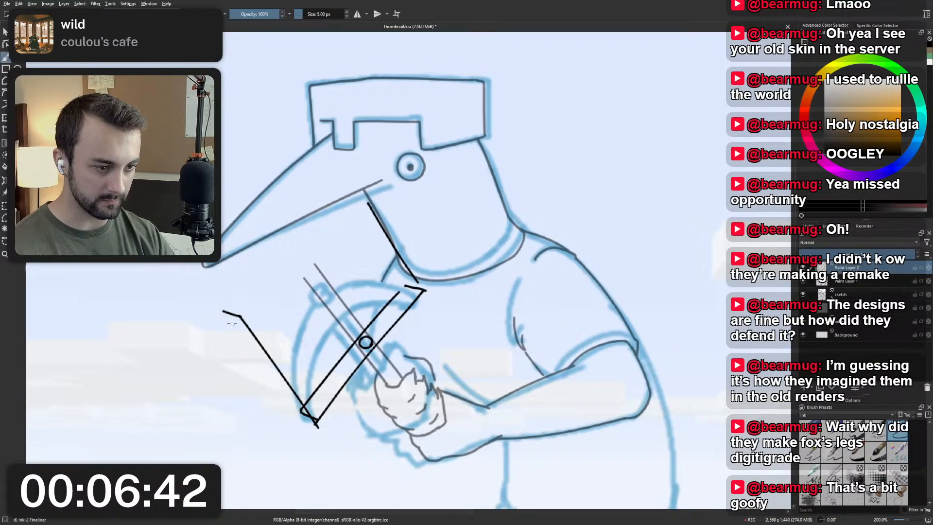
drag(220, 311, 294, 407)
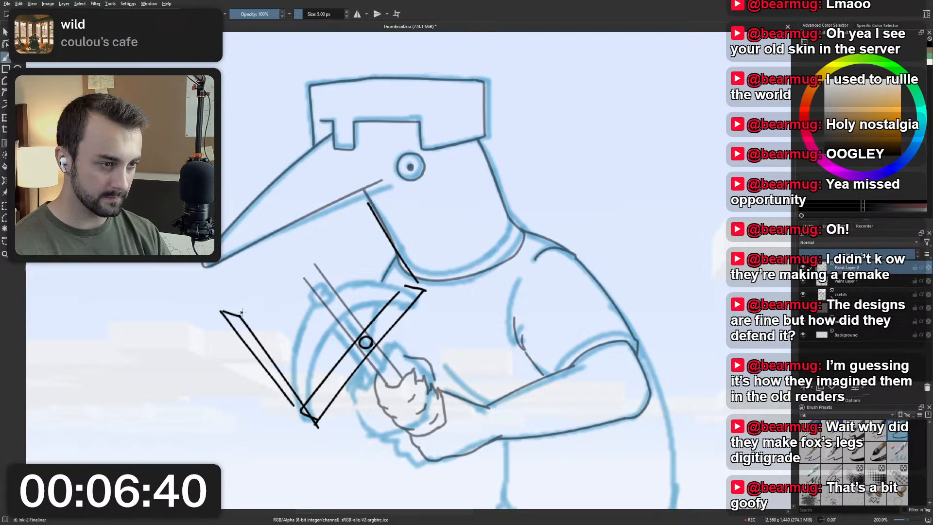
Connect the far ends of the two side guide lines with a straight line to close the guide box.
drag(239, 317, 362, 205)
key(ctrl+z)
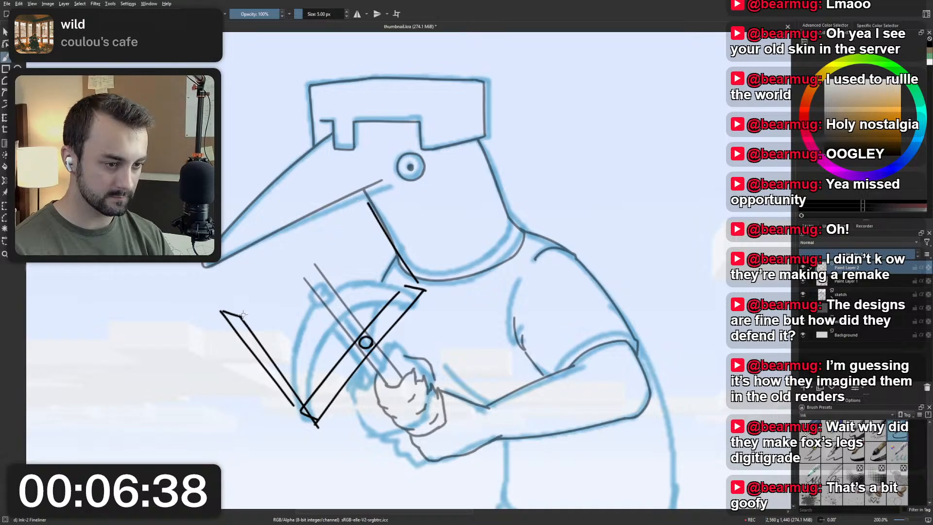
drag(241, 316, 368, 202)
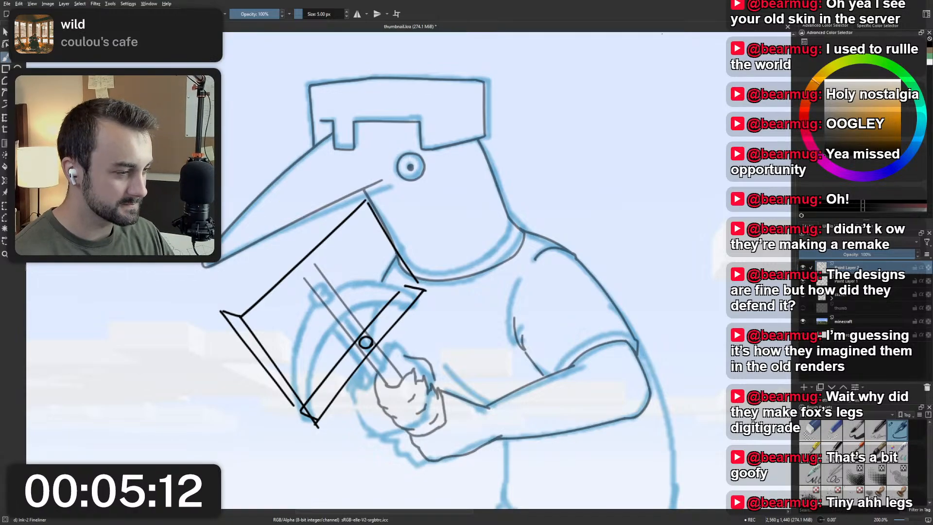
Draw a parallel outer edge along the guide box's far side and join it to the corner under the beak with a short stroke.
mouse_move(512, 221)
mouse_down()
mouse_move(485, 228)
mouse_move(550, 225)
mouse_up()
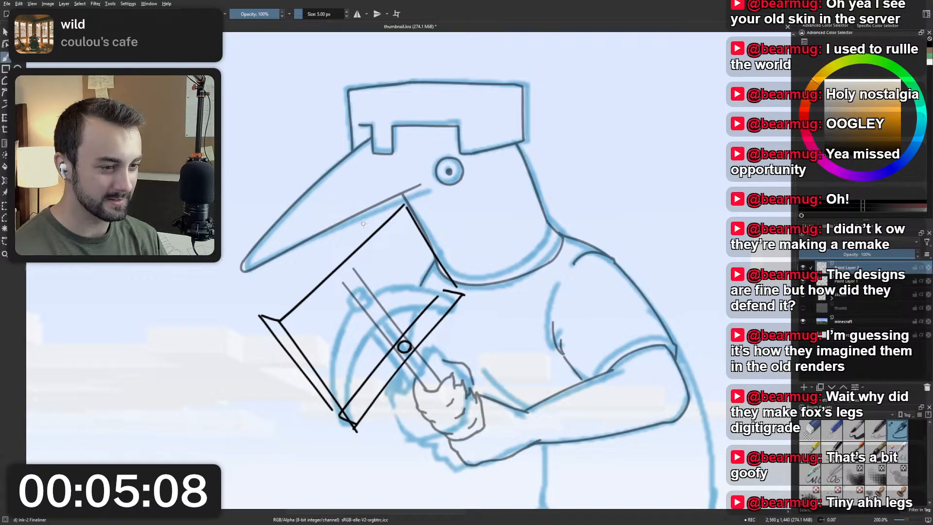
mouse_move(260, 314)
mouse_down()
mouse_move(380, 206)
mouse_move(283, 307)
mouse_move(270, 310)
mouse_move(390, 199)
mouse_up()
key(ctrl+z)
key(ctrl+z)
key(ctrl+z)
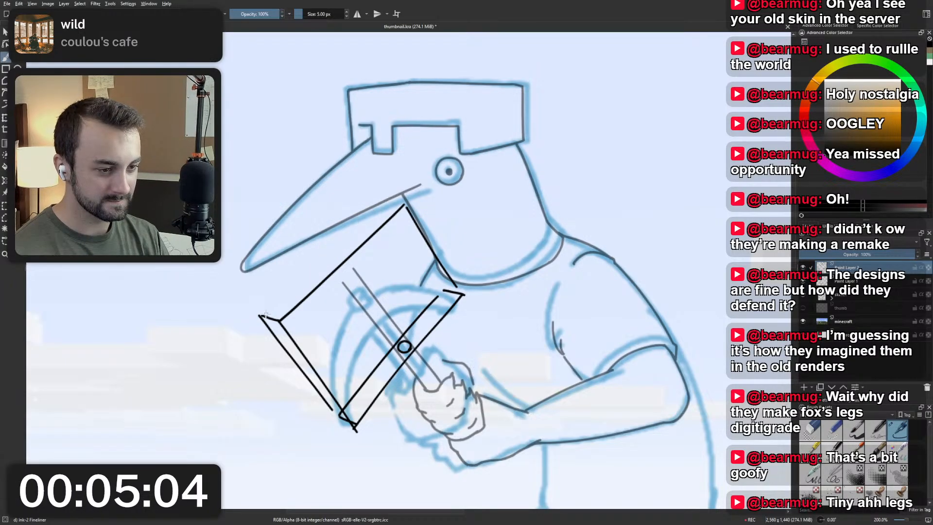
mouse_move(261, 315)
mouse_down()
mouse_move(390, 200)
mouse_move(451, 294)
mouse_up()
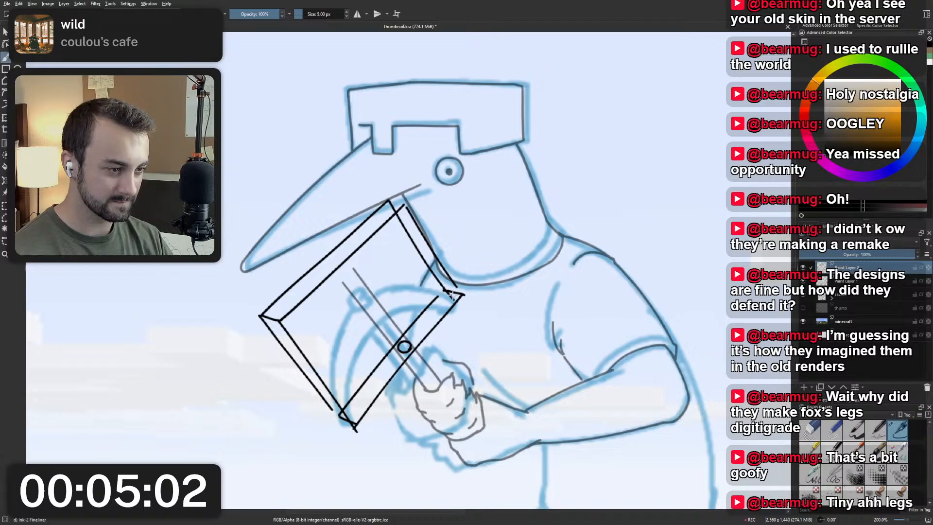
key(ctrl+z)
key(ctrl+z)
drag(391, 200, 409, 207)
Try to mark a small oval on the guide box's far edge, in line with the pickaxe handle.
key(ctrl+z)
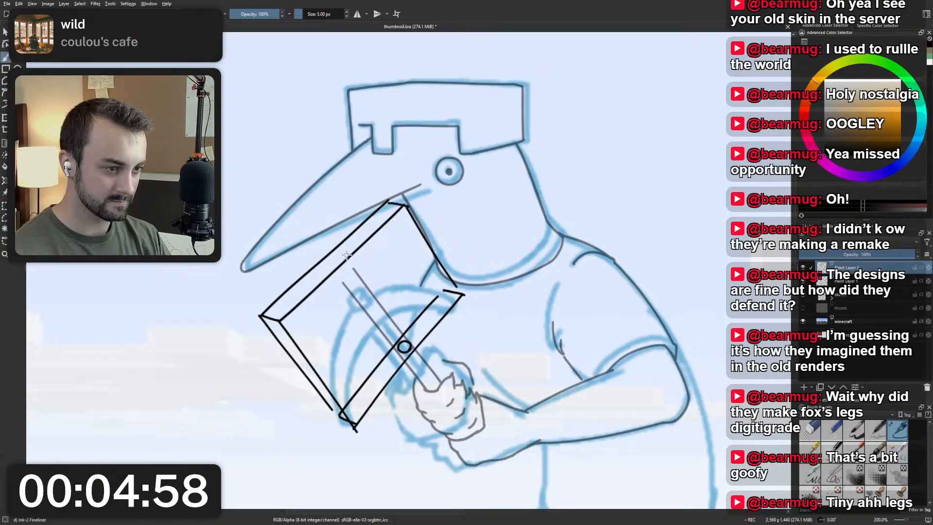
mouse_move(342, 261)
mouse_down()
mouse_move(335, 263)
mouse_move(346, 258)
mouse_up()
key(ctrl+z)
key(ctrl+z)
mouse_move(345, 261)
mouse_down()
mouse_move(326, 262)
mouse_move(346, 259)
mouse_move(341, 247)
mouse_move(358, 409)
mouse_up()
key(ctrl+z)
key(ctrl+z)
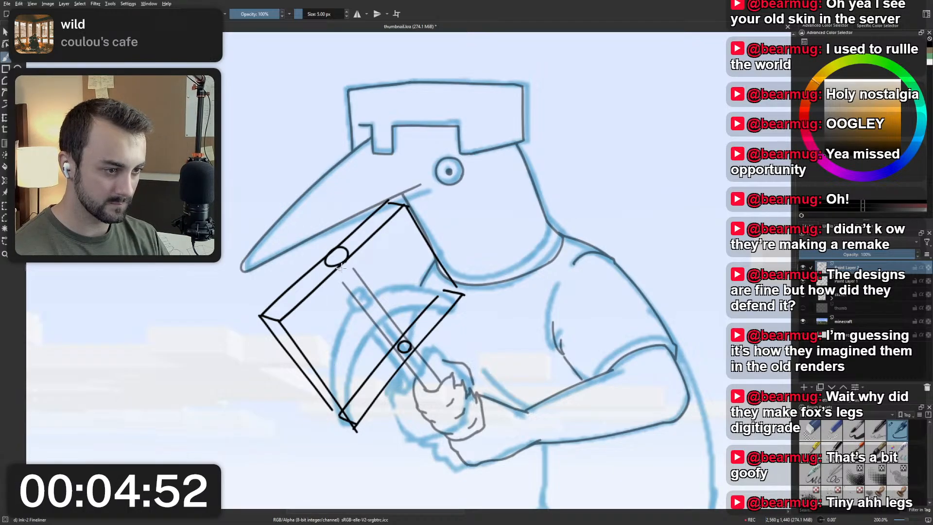
Draw a small oval across the far end of the pickaxe handle, inside the guide box.
key(ctrl+z)
mouse_move(366, 285)
mouse_down()
mouse_move(355, 272)
mouse_move(339, 291)
mouse_move(355, 414)
mouse_up()
key(ctrl+z)
key(ctrl+z)
key(ctrl+z)
mouse_move(372, 294)
mouse_down()
mouse_move(357, 303)
mouse_move(365, 285)
mouse_move(362, 435)
mouse_up()
key(ctrl+z)
Try to draw the pickaxe head's outer curve from the handle-end oval down to the guide box's lower corner.
key(ctrl+z)
drag(348, 292, 366, 439)
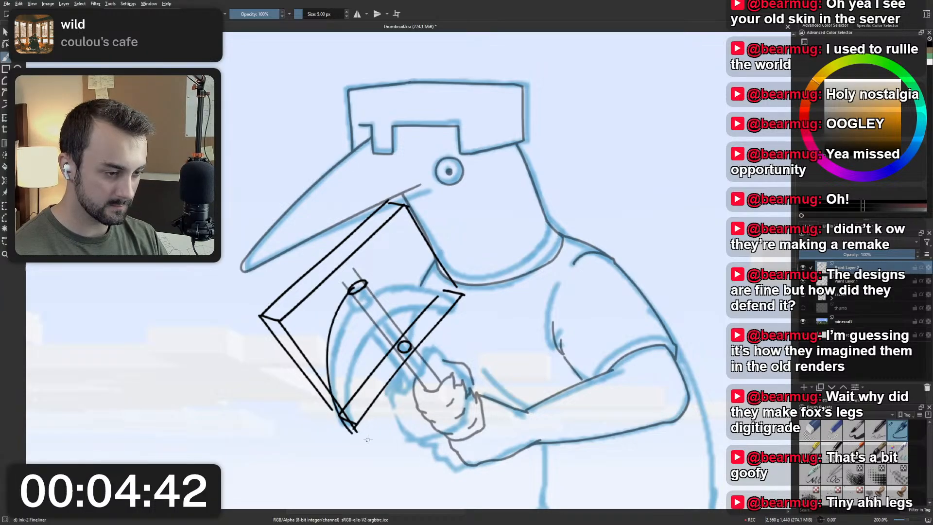
key(ctrl+z)
drag(351, 290, 364, 430)
key(ctrl+z)
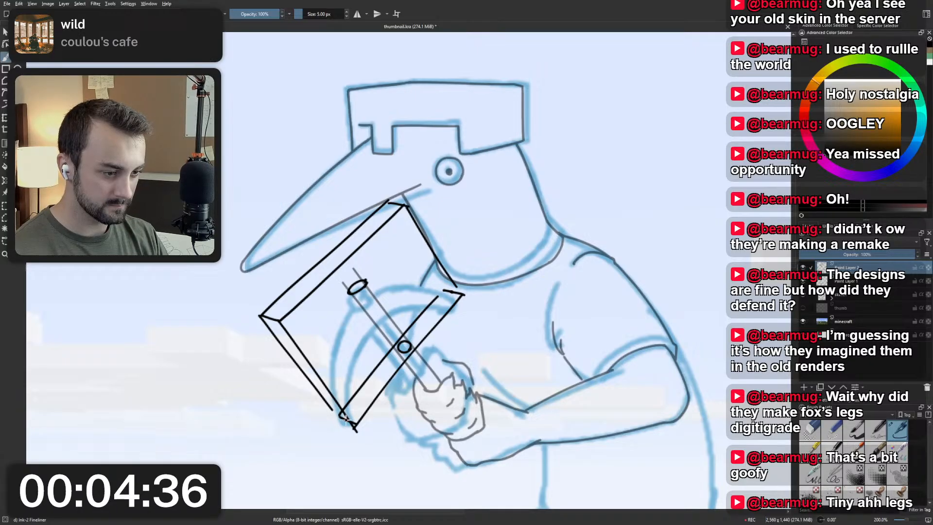
drag(343, 301, 346, 426)
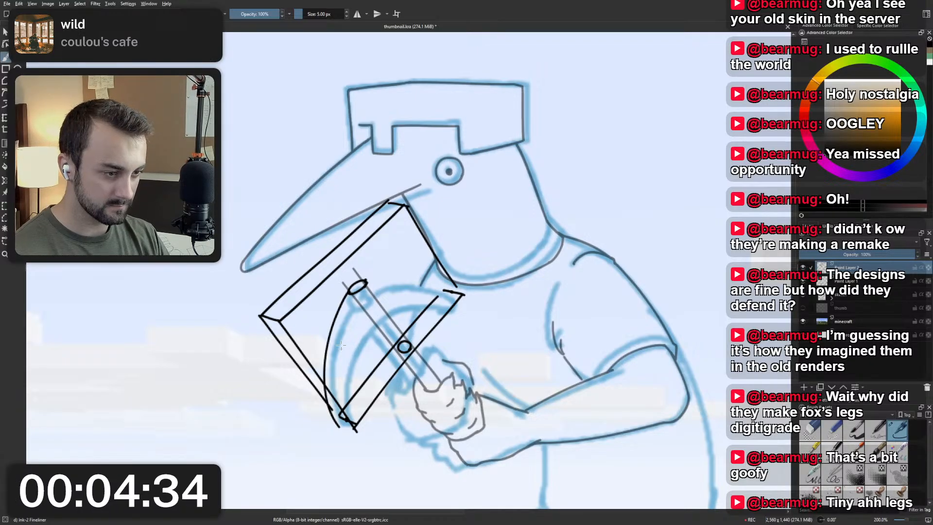
key(ctrl+z)
drag(348, 293, 351, 429)
key(ctrl+z)
mouse_move(350, 292)
mouse_down()
mouse_move(340, 308)
mouse_move(346, 419)
mouse_up()
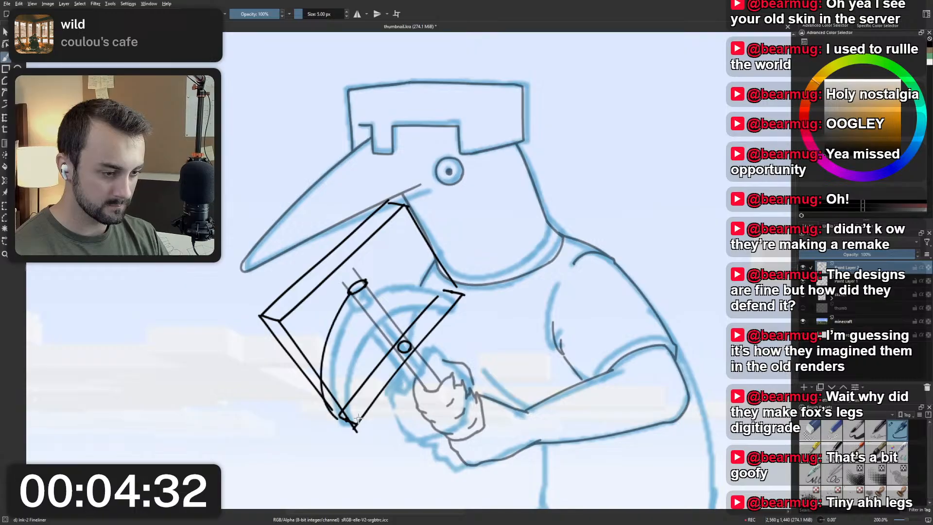
key(ctrl+z)
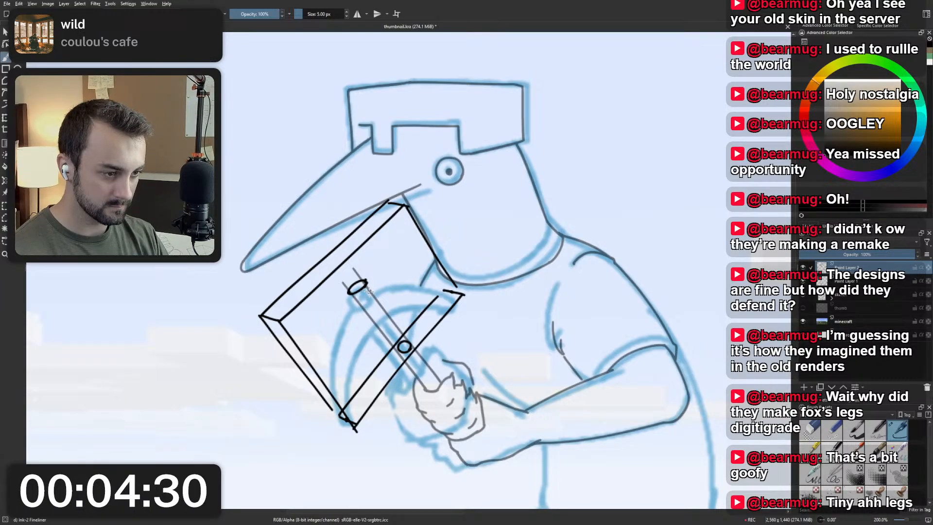
Draw a second small oval on the handle, just below the first one.
key(ctrl+z)
key(ctrl+z)
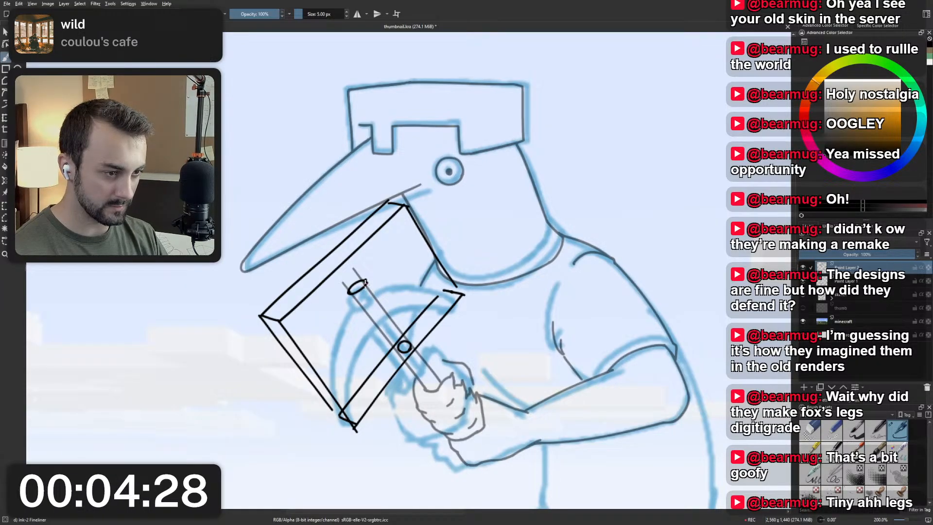
drag(365, 284, 371, 291)
key(ctrl+z)
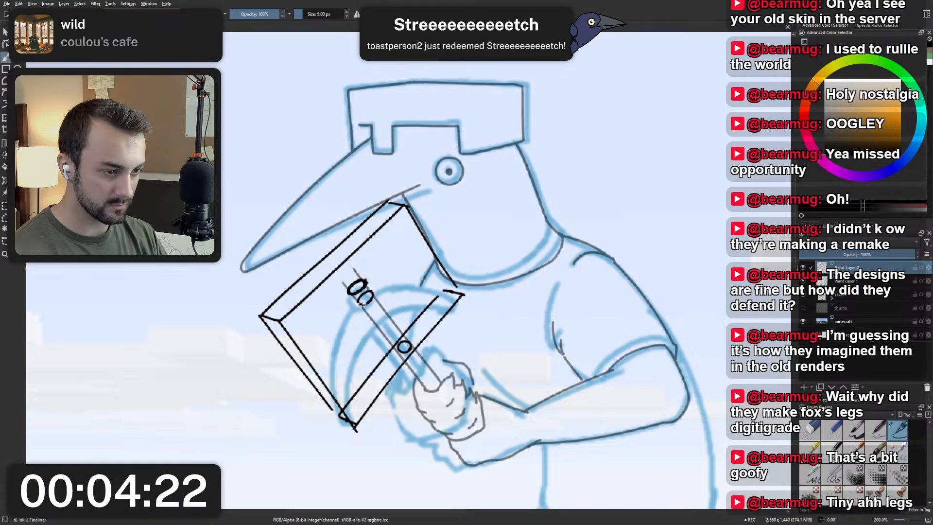
Try to draw the pickaxe head's lower outer curve from the second oval down to the guide box's lower corner.
drag(360, 303, 337, 399)
key(ctrl+z)
drag(359, 301, 348, 436)
key(ctrl+z)
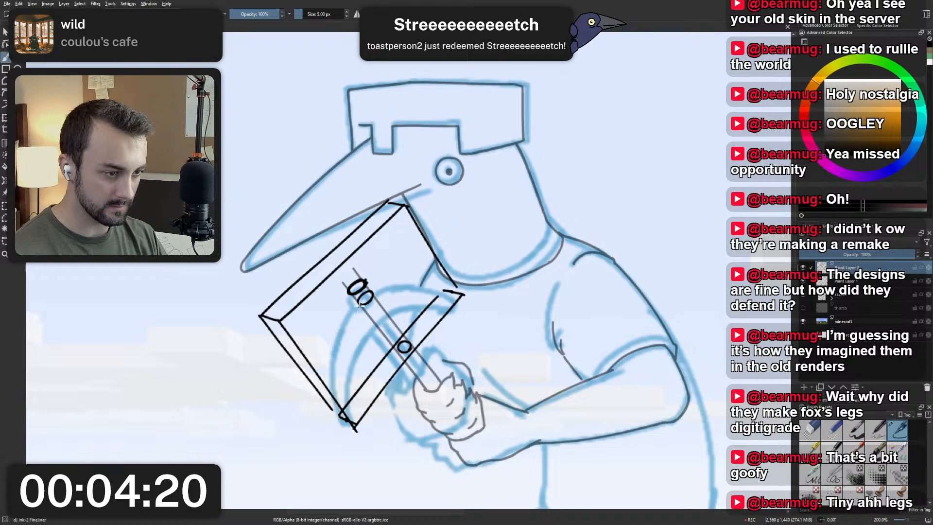
drag(359, 304, 351, 421)
key(ctrl+z)
drag(360, 304, 360, 429)
key(ctrl+z)
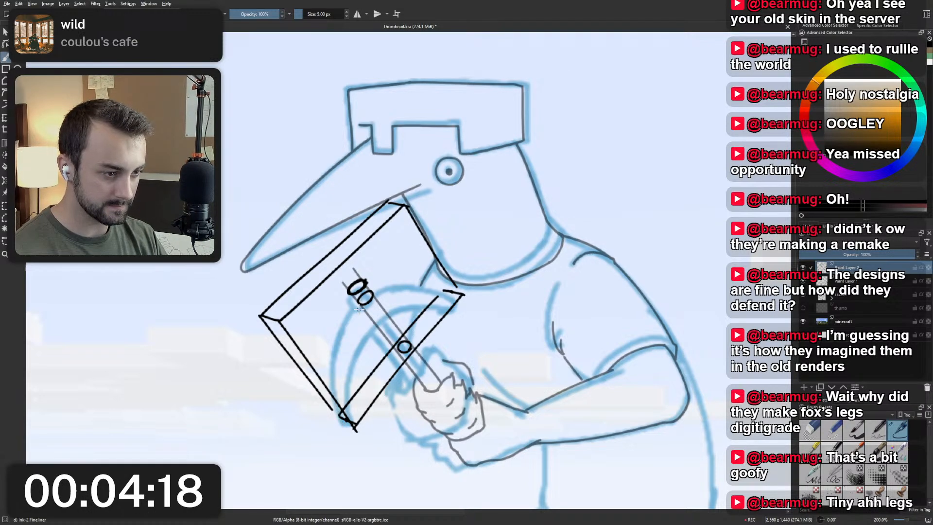
mouse_move(359, 303)
mouse_down()
mouse_move(336, 387)
mouse_move(340, 408)
mouse_up()
key(ctrl+z)
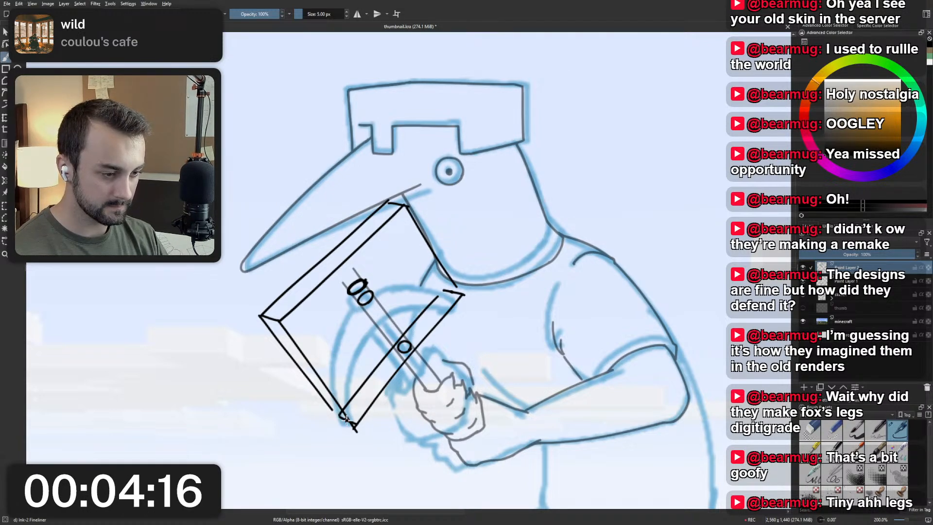
mouse_move(361, 306)
mouse_down()
mouse_move(343, 414)
mouse_move(351, 424)
mouse_up()
key(ctrl+z)
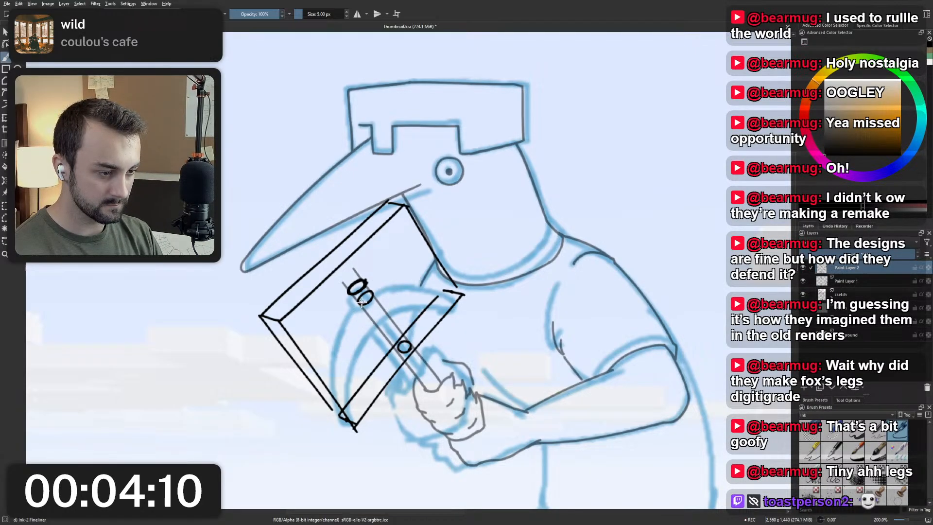
drag(361, 305, 341, 414)
key(ctrl+z)
drag(360, 306, 341, 413)
key(ctrl+z)
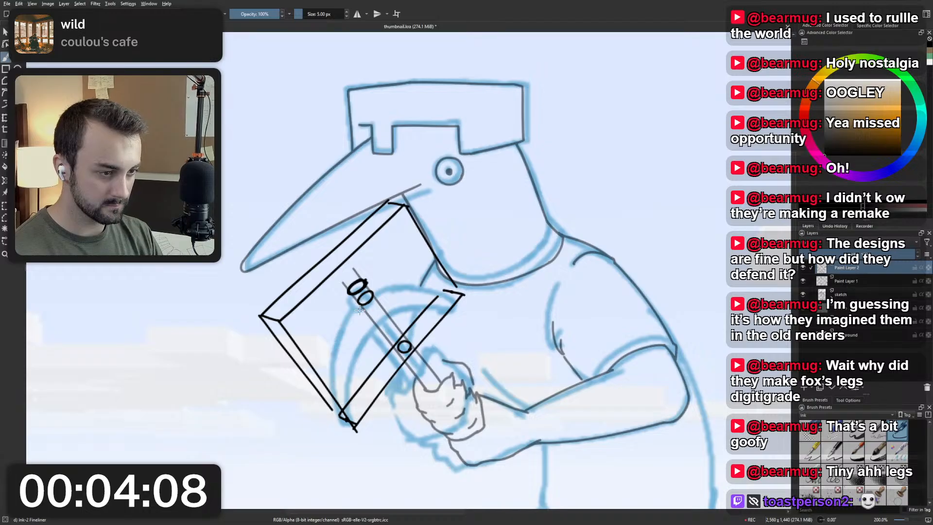
drag(360, 307, 333, 400)
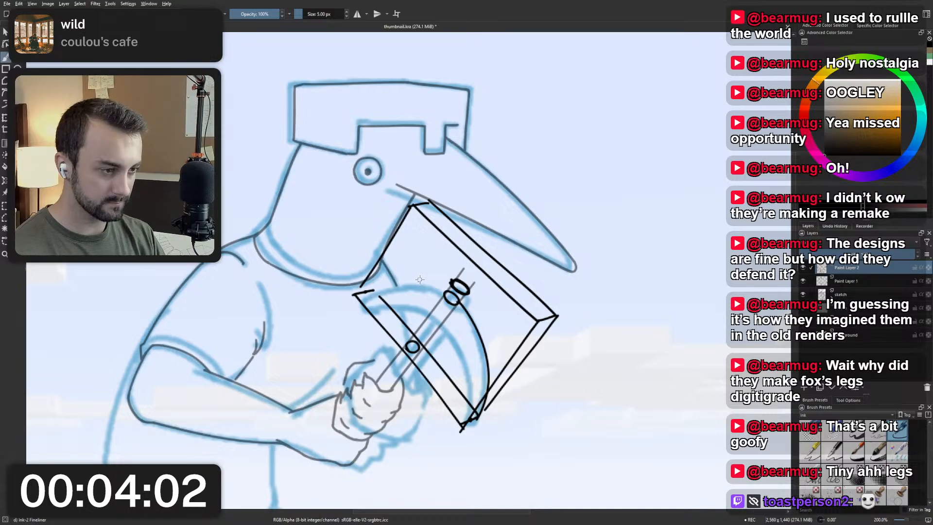
Try the pickaxe head's upper curve in mirrored and rotated views, and undo both it and the lower curve.
key(m)
mouse_move(400, 331)
mouse_down()
mouse_move(362, 322)
mouse_move(348, 273)
mouse_move(380, 223)
mouse_move(376, 301)
mouse_up()
key(ctrl+z)
mouse_move(401, 223)
mouse_down()
mouse_move(402, 267)
mouse_move(379, 303)
mouse_move(391, 289)
mouse_move(400, 221)
mouse_up()
key(ctrl+z)
key(ctrl+z)
mouse_move(376, 303)
mouse_down()
mouse_move(403, 219)
mouse_move(376, 304)
mouse_move(403, 230)
mouse_move(389, 255)
mouse_move(443, 253)
mouse_up()
key(ctrl+z)
key(ctrl+z)
key(ctrl+z)
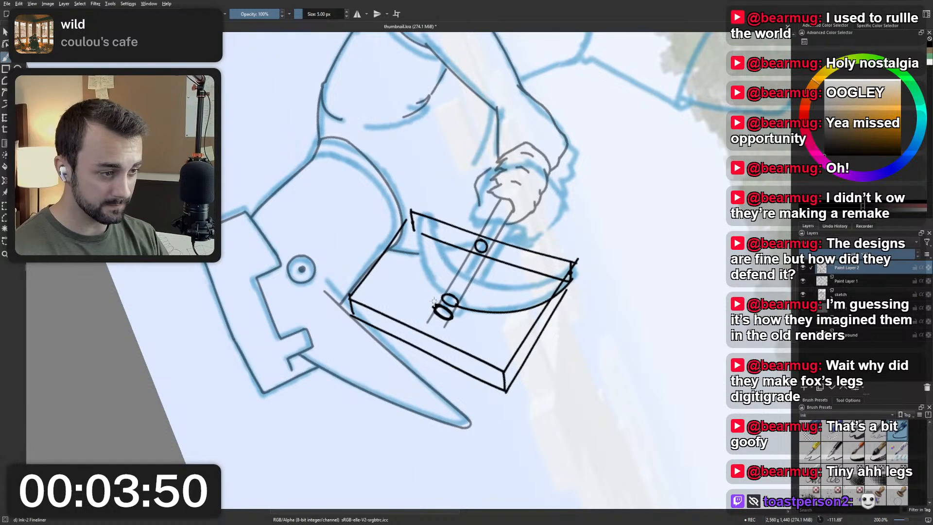
drag(412, 221, 422, 298)
key(ctrl+z)
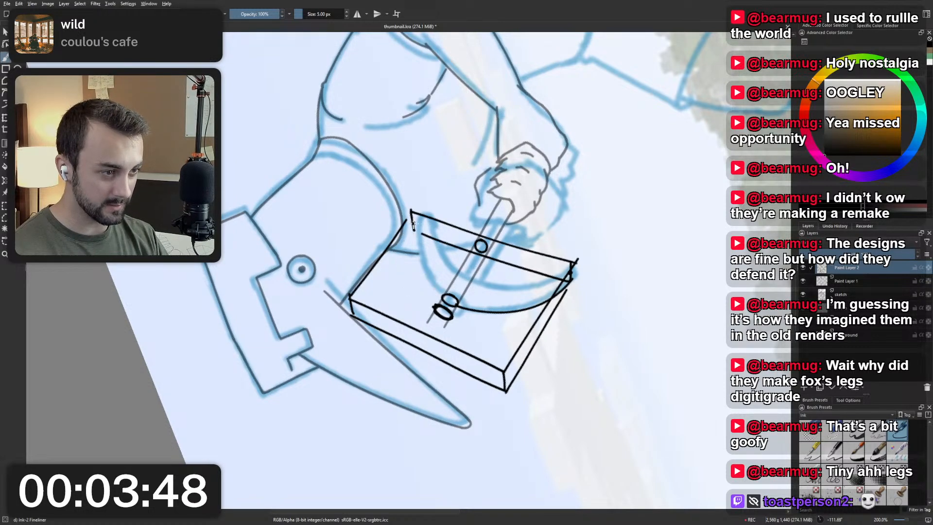
mouse_move(411, 223)
mouse_down()
mouse_move(424, 292)
mouse_move(443, 298)
mouse_up()
key(ctrl+bracketright)
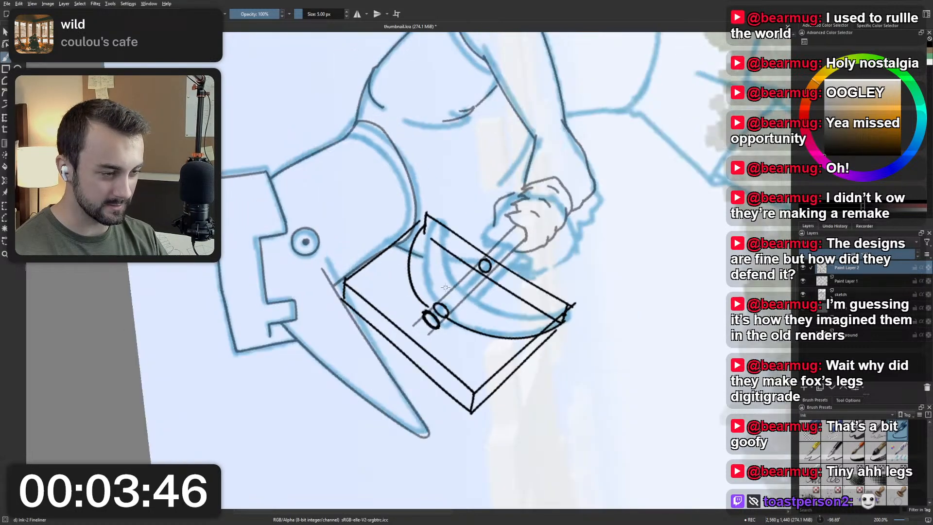
key(5)
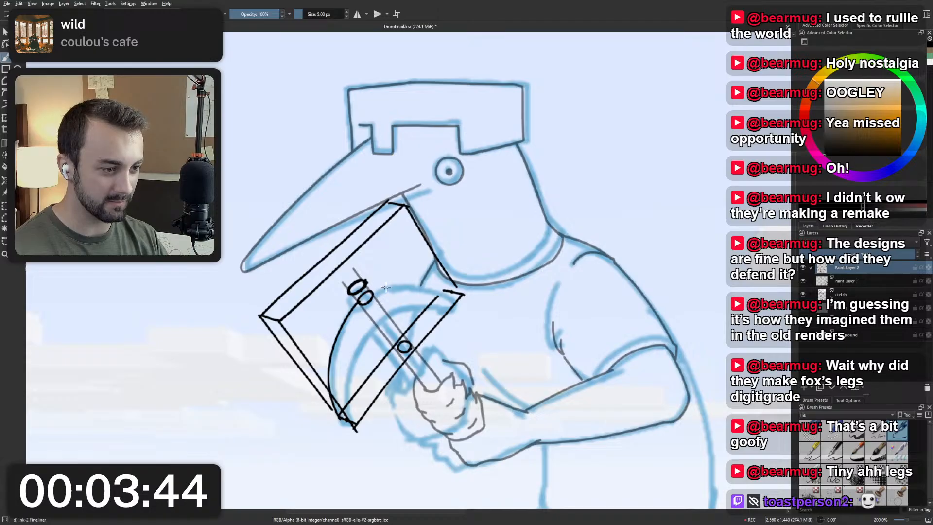
key(ctrl+z)
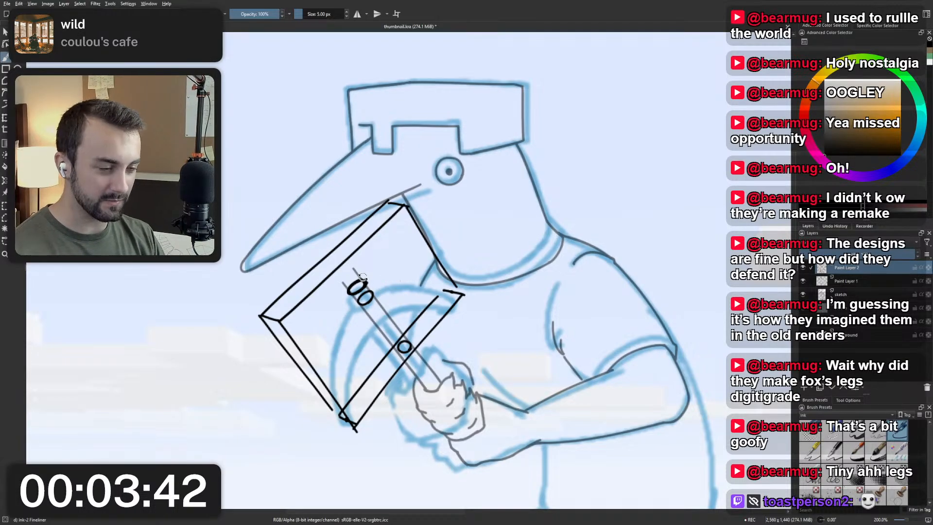
Draw the pickaxe head's upper outer curve from the guide box's corner near the neck, across the second oval and slightly beyond the handle.
mouse_move(363, 280)
mouse_down()
mouse_move(377, 306)
mouse_move(450, 273)
mouse_move(399, 300)
mouse_move(419, 251)
mouse_move(462, 360)
mouse_up()
key(ctrl+z)
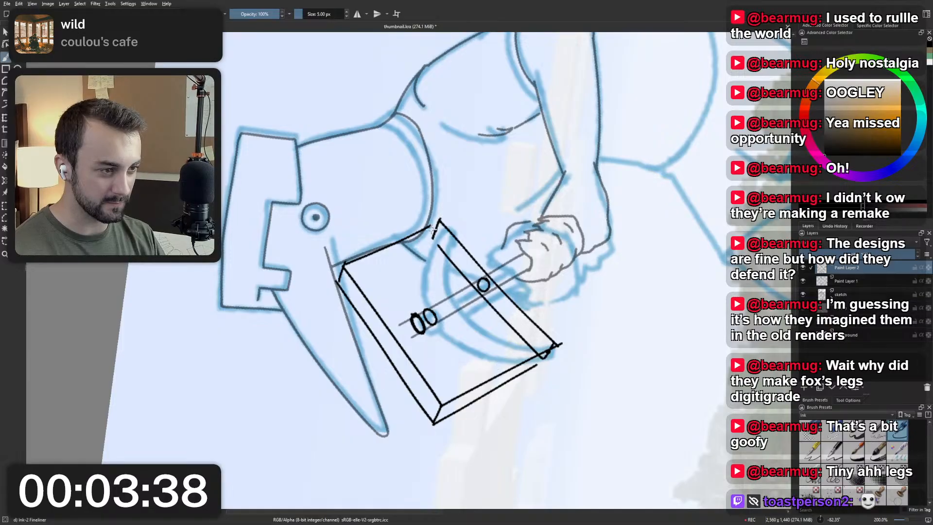
drag(432, 227, 454, 344)
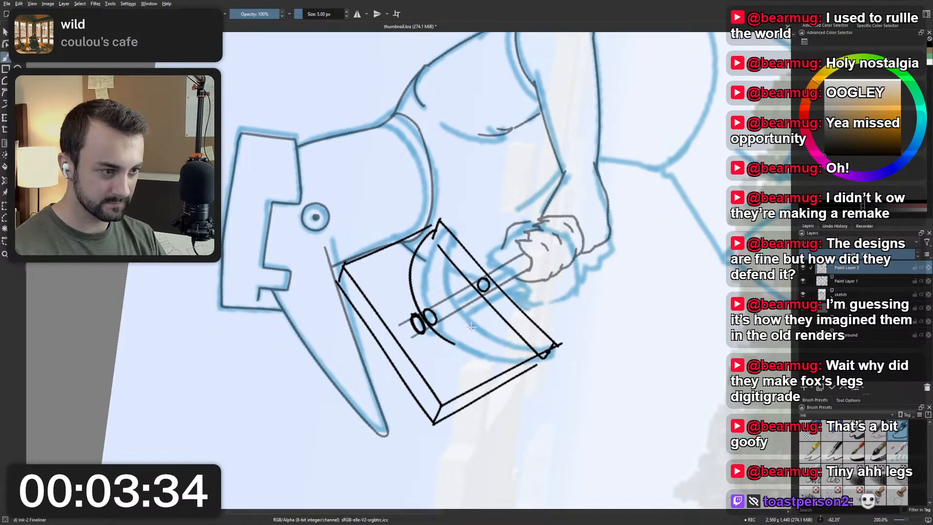
key(5)
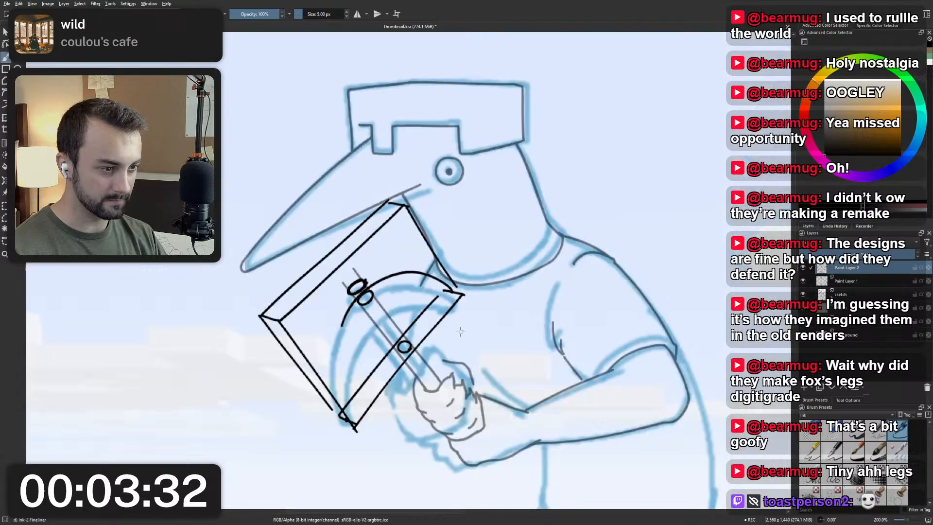
Continue the pickaxe head's outer curve from the second oval down to the guide box's lower corner.
drag(358, 297, 333, 407)
key(ctrl+z)
drag(357, 300, 343, 418)
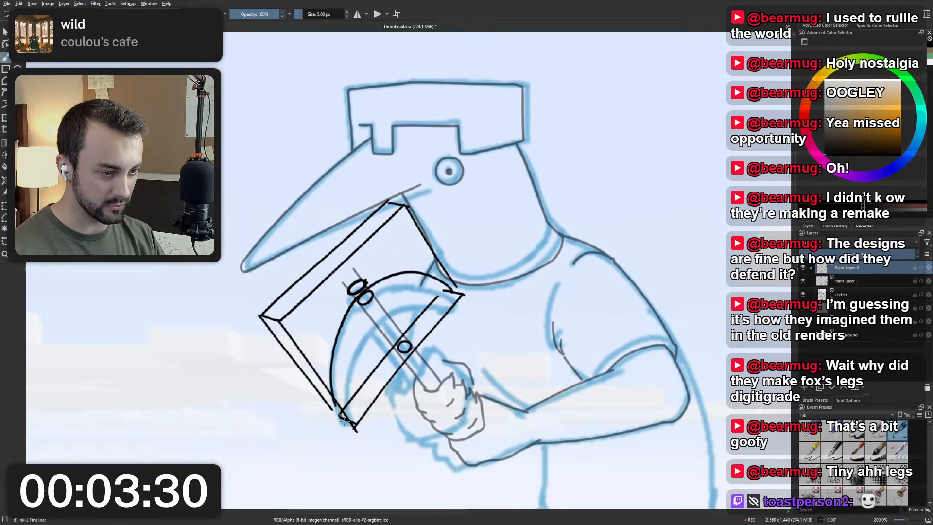
key(ctrl+z)
mouse_move(358, 297)
mouse_down()
mouse_move(344, 314)
mouse_move(344, 419)
mouse_up()
key(ctrl+z)
key(ctrl+z)
drag(360, 295, 344, 419)
key(ctrl+z)
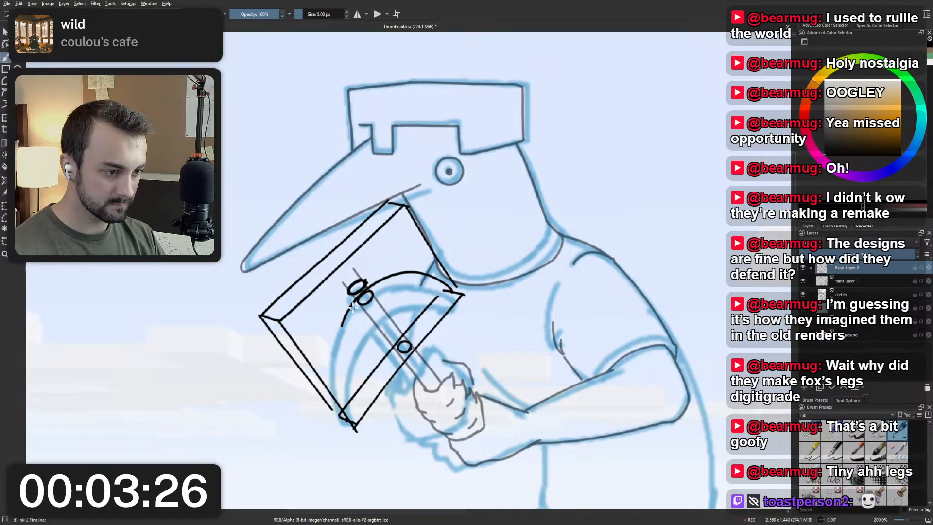
drag(361, 295, 343, 417)
key(ctrl+z)
mouse_move(361, 295)
mouse_down()
mouse_move(335, 344)
mouse_move(343, 418)
mouse_up()
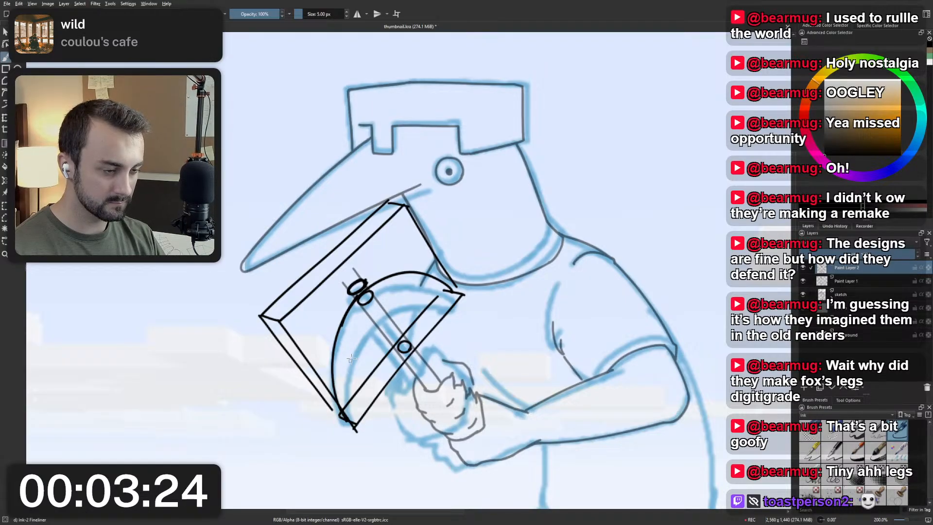
Draw the inner curve of the pickaxe head's lower half from the second oval to the lower corner, and mirror the canvas view.
scroll(372, 318, down, 2)
drag(373, 318, 370, 223)
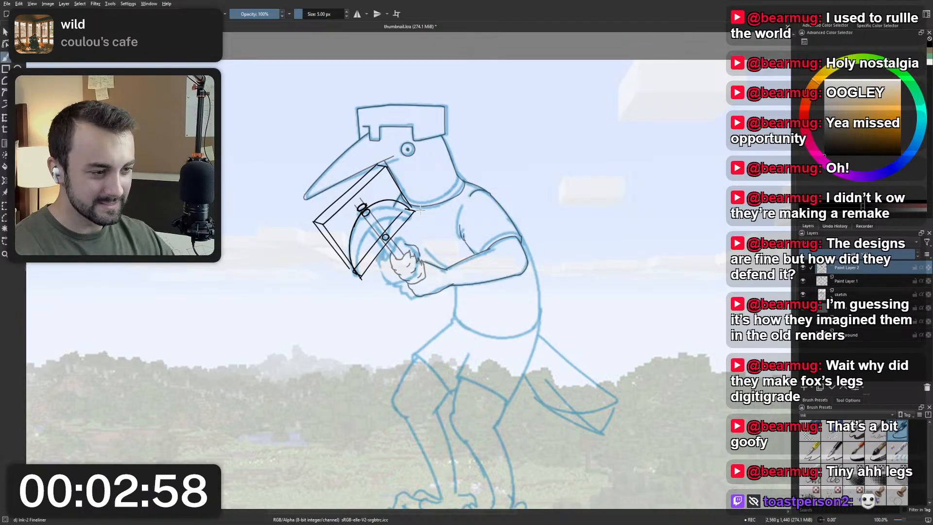
drag(365, 203, 382, 243)
scroll(382, 243, up, 2)
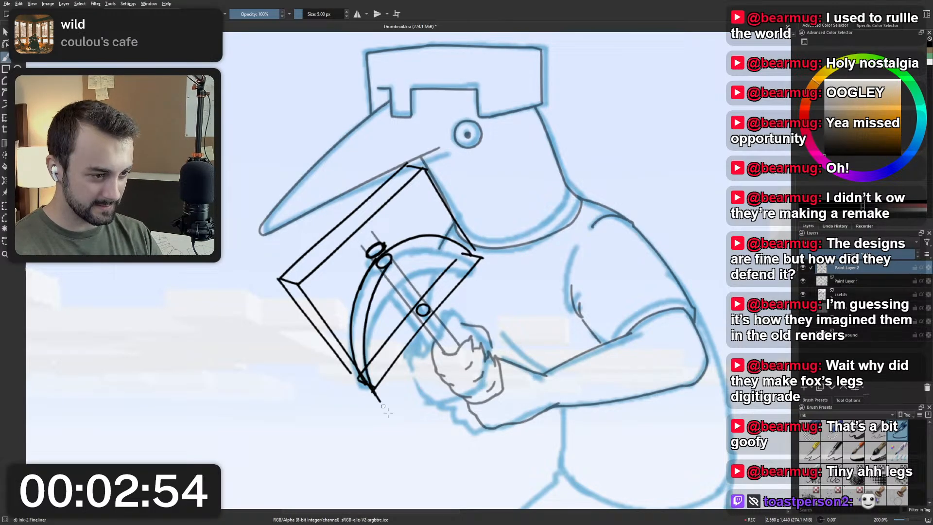
drag(388, 268, 380, 400)
key(ctrl+z)
drag(385, 272, 375, 384)
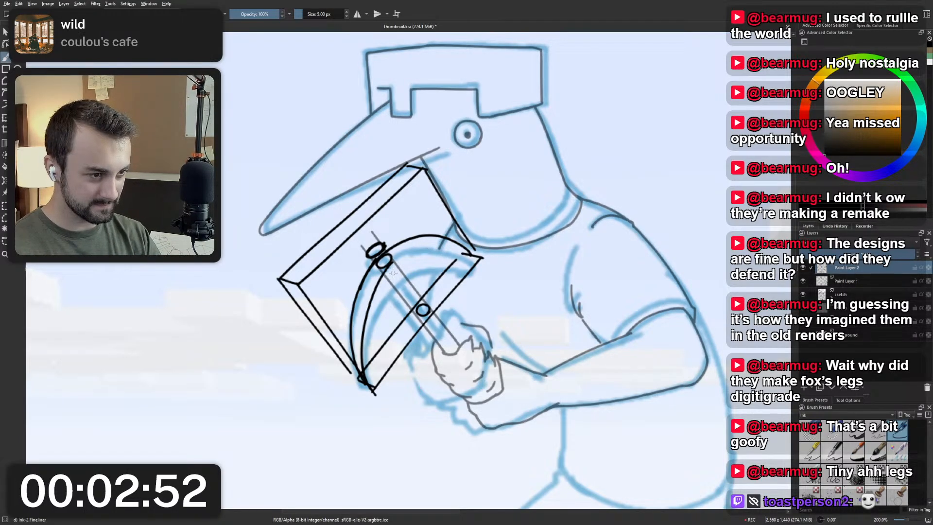
key(ctrl+z)
drag(393, 263, 377, 398)
key(ctrl+z)
drag(392, 265, 382, 396)
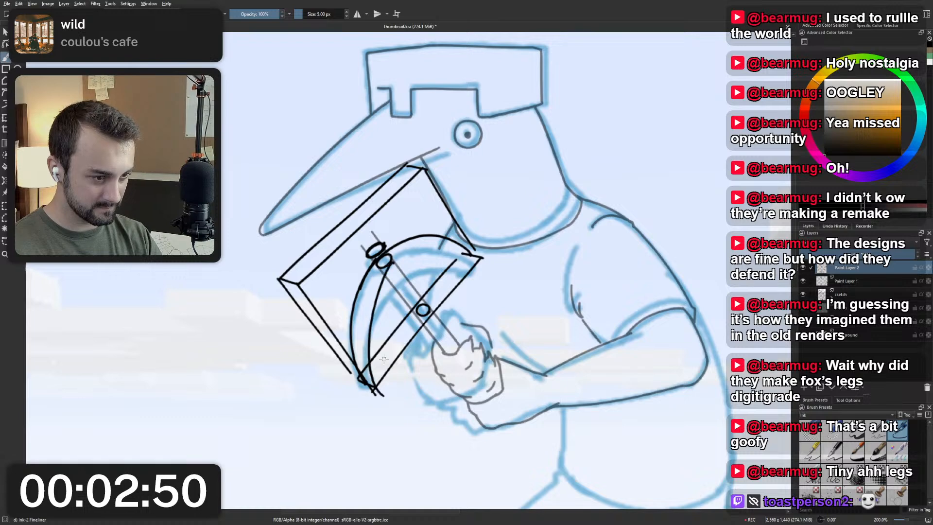
key(ctrl+z)
drag(391, 263, 379, 364)
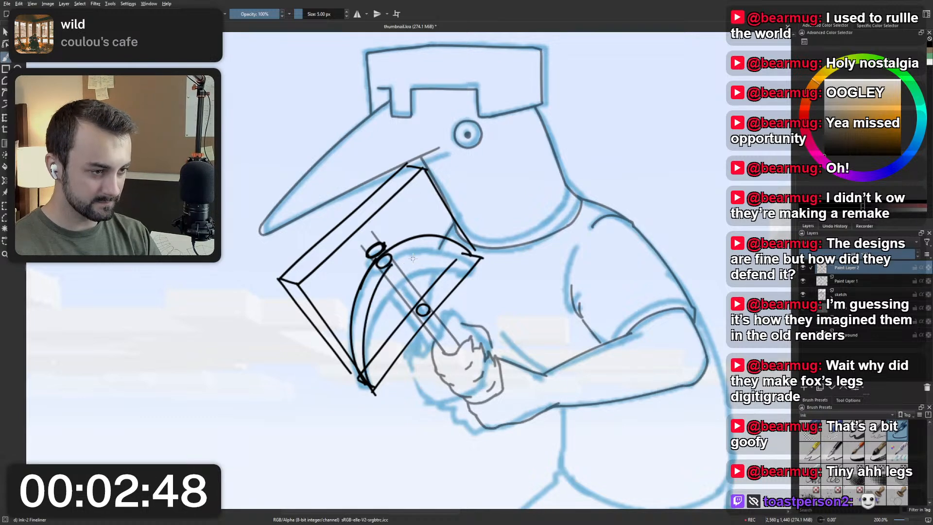
key(m)
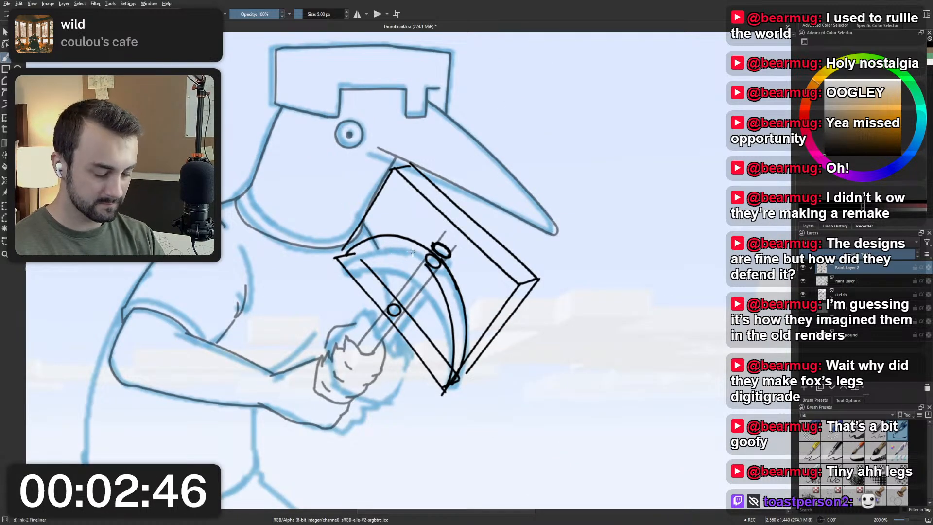
Draw the inner curve of the pickaxe head's upper half from the second oval to the guide box's corner near the neck.
drag(404, 230, 413, 289)
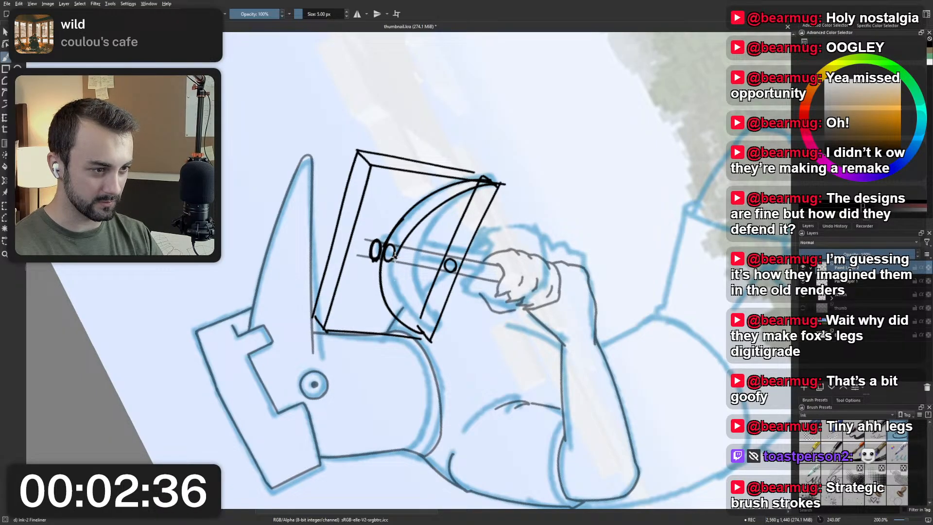
mouse_move(398, 253)
mouse_down()
mouse_move(415, 330)
mouse_move(435, 335)
mouse_move(399, 305)
mouse_move(425, 335)
mouse_up()
key(ctrl+z)
key(ctrl+z)
drag(397, 250, 426, 338)
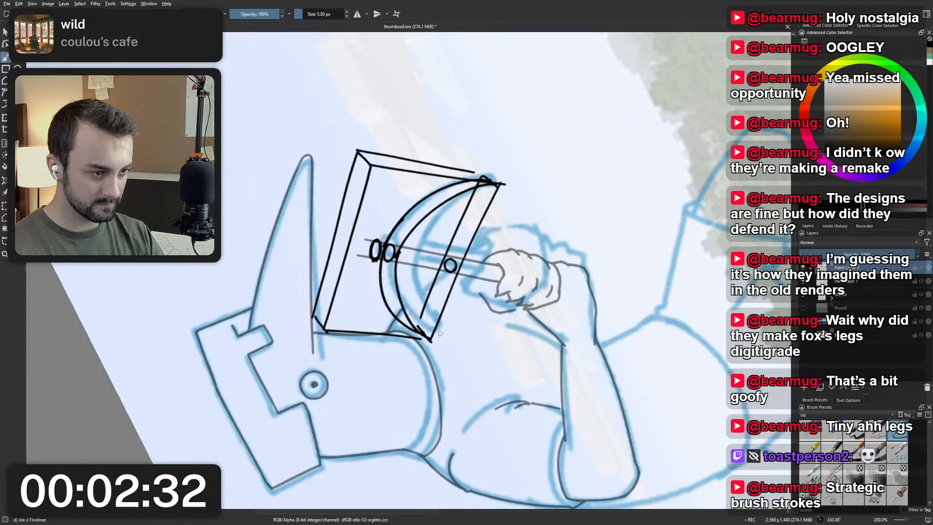
key(ctrl+z)
drag(396, 256, 429, 334)
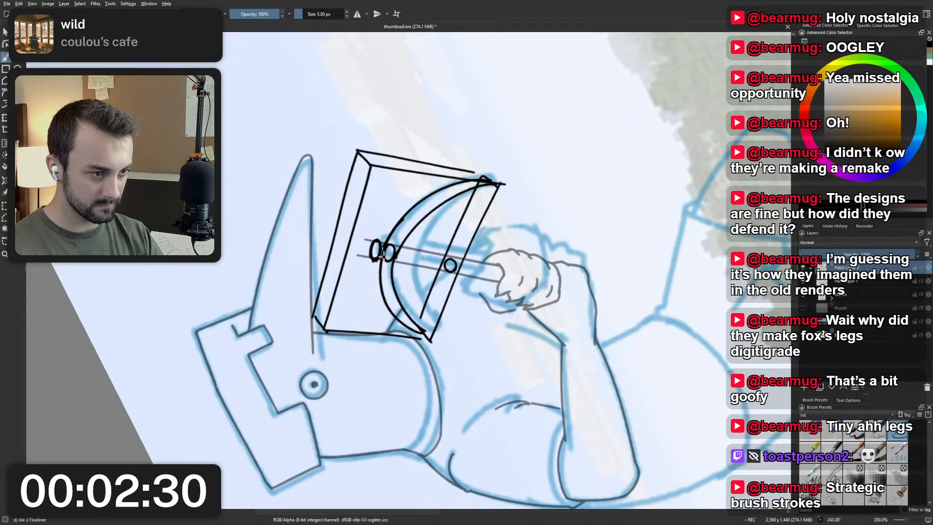
Redraw the outer curve of the pickaxe head's upper half from between the ovals to the guide box's corner, and reset the canvas rotation.
mouse_move(382, 251)
mouse_down()
mouse_move(381, 281)
mouse_move(423, 339)
mouse_up()
key(ctrl+z)
drag(382, 248, 425, 338)
key(ctrl+z)
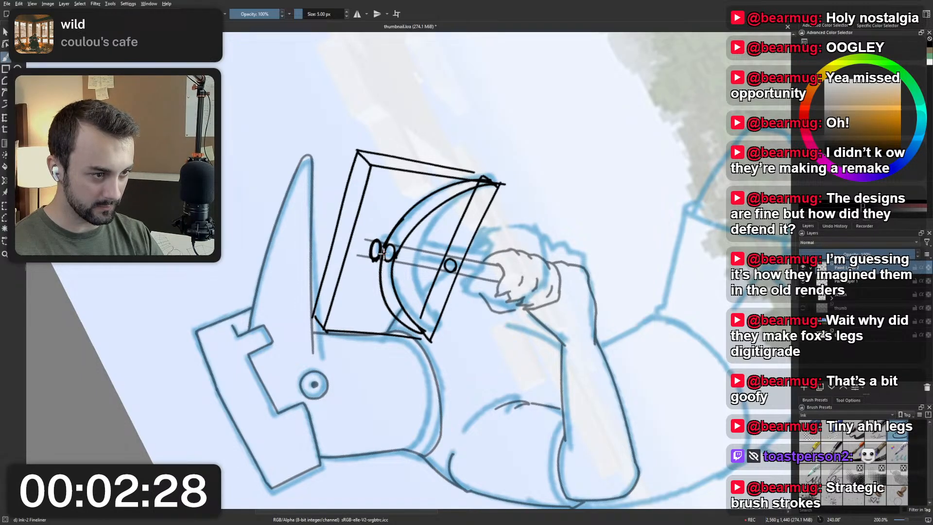
drag(382, 249, 422, 337)
key(5)
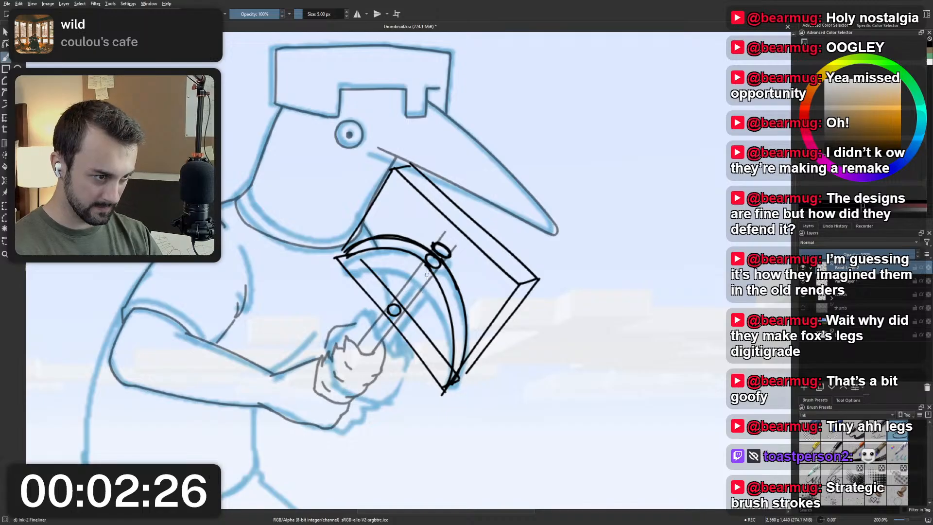
Lower the opacity of the layer with the pickaxe construction lines and add a new paint layer above it.
key(m)
scroll(430, 240, down, 3)
scroll(430, 240, up, 3)
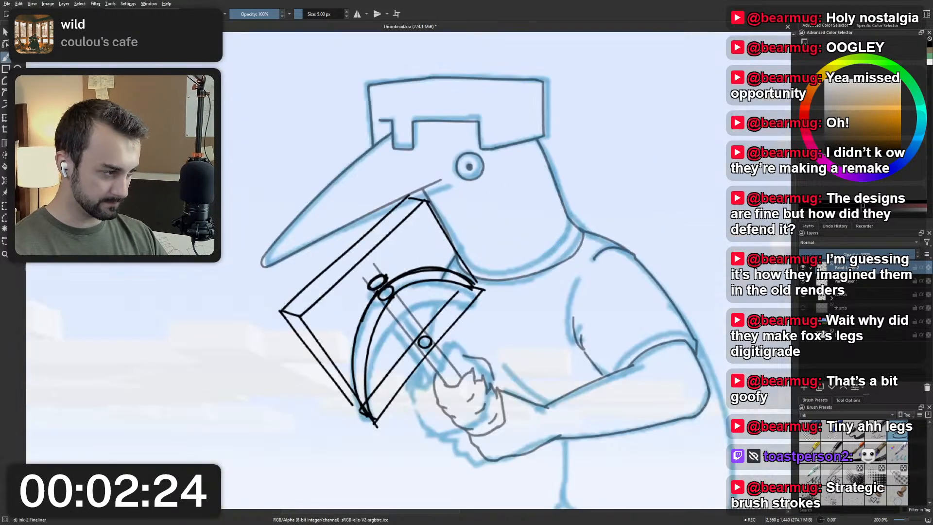
key(Insert)
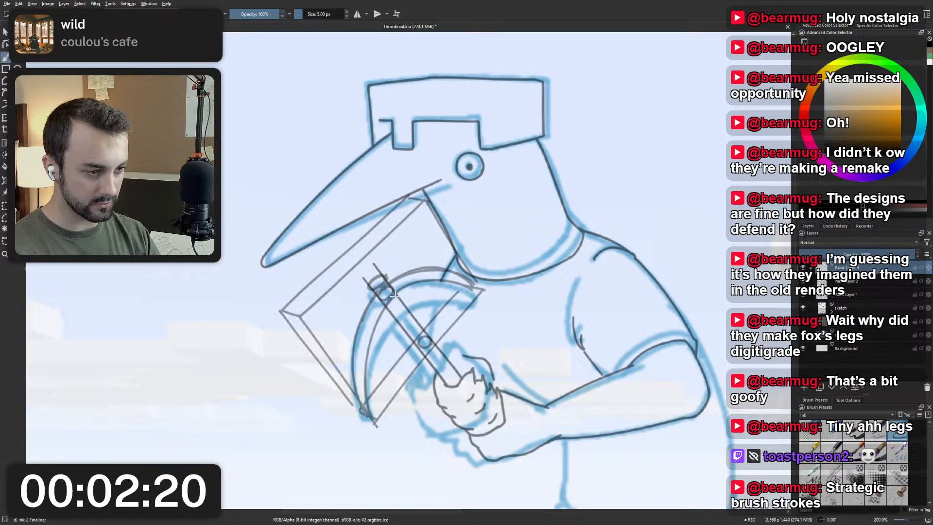
Try inking the inner curve of the pickaxe head's lower half on the new layer, undoing each stroke.
drag(396, 292, 387, 405)
key(ctrl+z)
drag(394, 293, 378, 416)
key(ctrl+z)
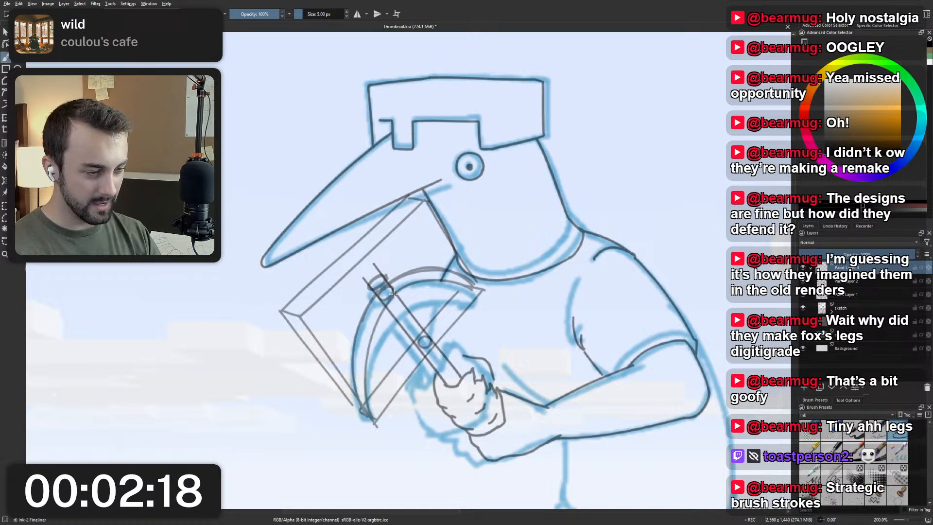
drag(394, 293, 377, 421)
key(ctrl+z)
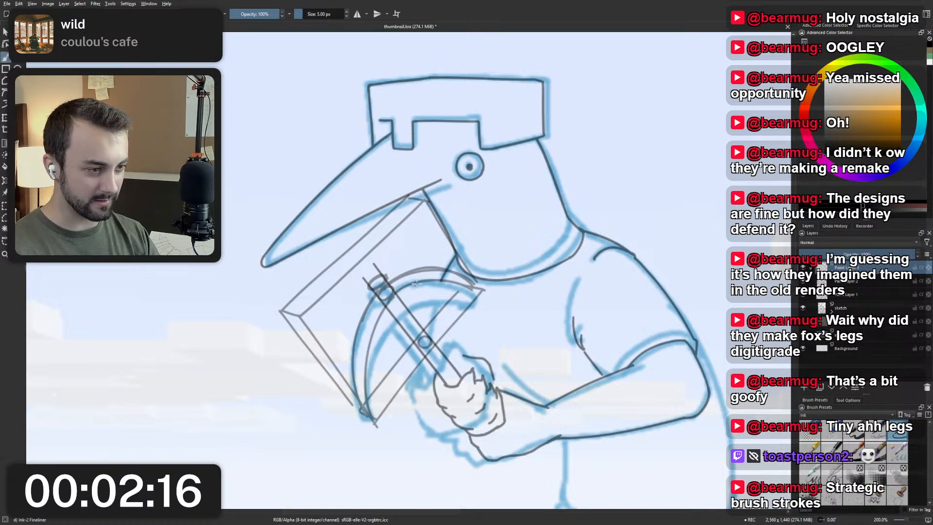
Try one continuous curve from the pickaxe head's upper half across the handle down to the lower corner, undoing each stroke.
mouse_move(420, 281)
mouse_down()
mouse_move(378, 323)
mouse_move(362, 365)
mouse_up()
key(ctrl+z)
drag(412, 283, 369, 412)
key(ctrl+z)
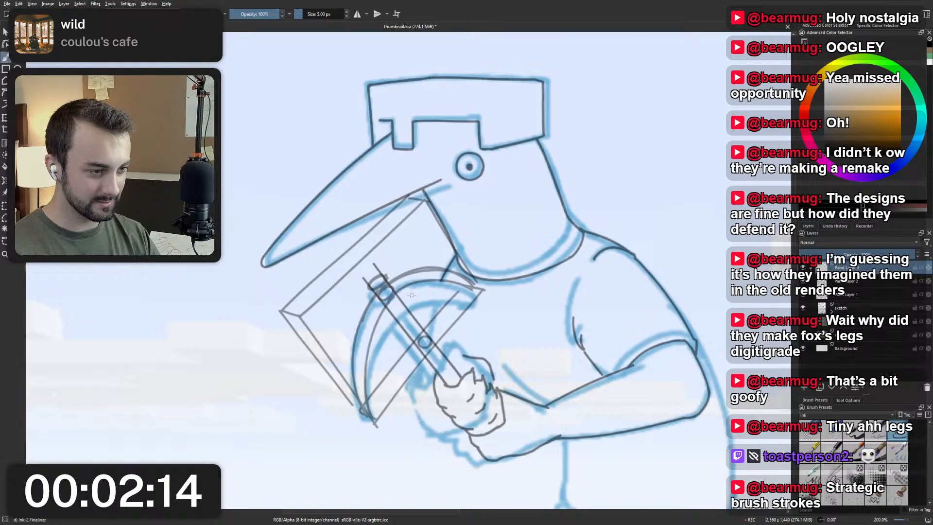
mouse_move(413, 285)
mouse_down()
mouse_move(385, 314)
mouse_move(388, 417)
mouse_up()
key(ctrl+z)
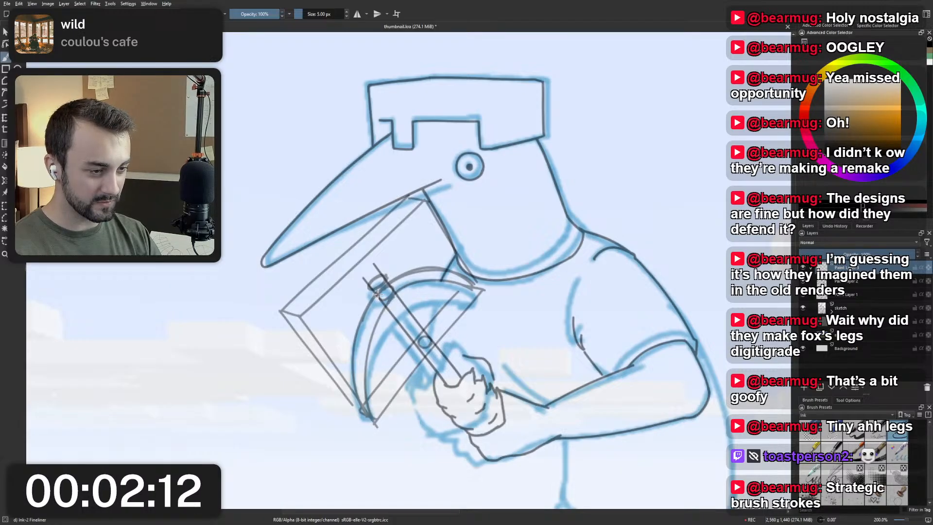
Ink the outer curve of the pickaxe head's lower half from the handle to the guide box's lower corner, undoing and repeating the stroke.
drag(378, 292, 366, 400)
key(ctrl+z)
drag(377, 296, 367, 421)
key(ctrl+z)
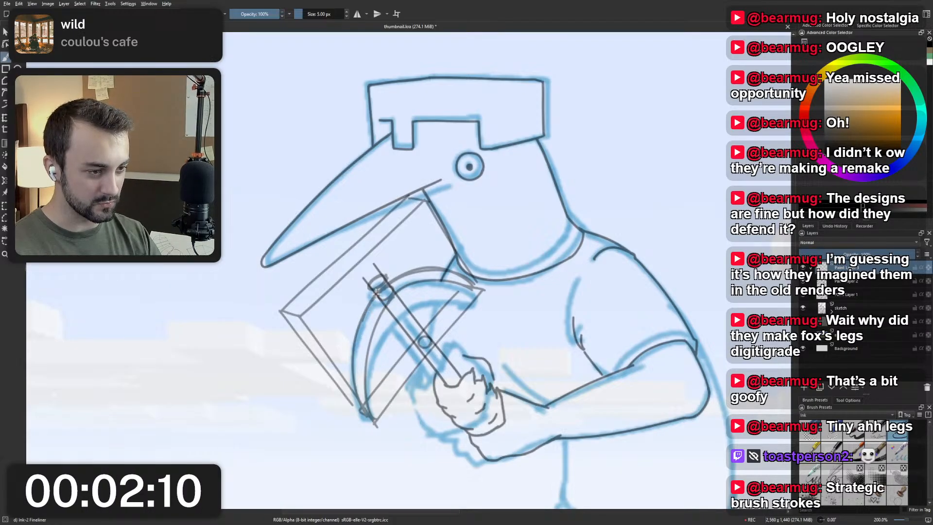
drag(373, 294, 362, 412)
key(ctrl+z)
drag(375, 295, 364, 420)
key(ctrl+z)
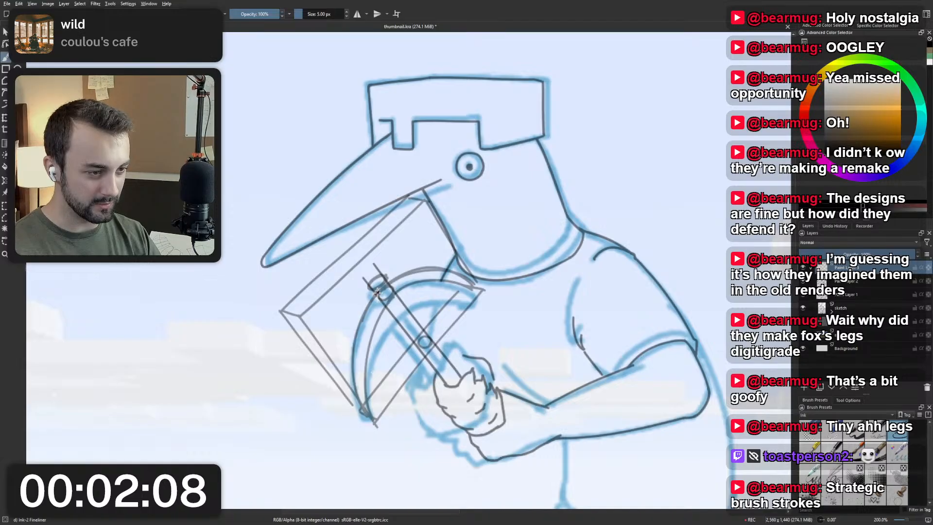
drag(377, 293, 367, 417)
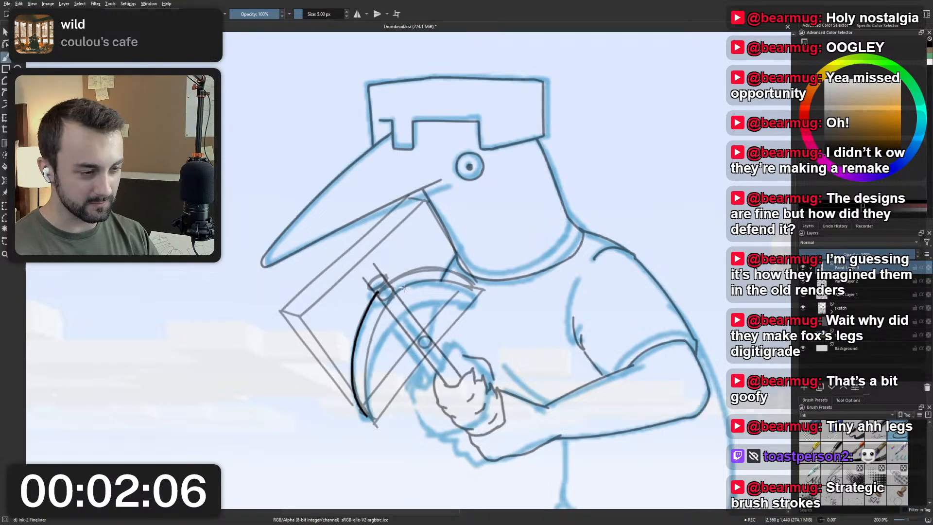
Try several inner curves beside the inked outer curve, from the handle to the lower corner, and undo them.
key(ctrl+z)
mouse_move(389, 295)
mouse_down()
mouse_move(373, 416)
mouse_move(365, 368)
mouse_move(373, 419)
mouse_up()
key(ctrl+z)
mouse_move(390, 296)
mouse_down()
mouse_move(372, 413)
mouse_move(380, 421)
mouse_up()
key(ctrl+z)
key(ctrl+z)
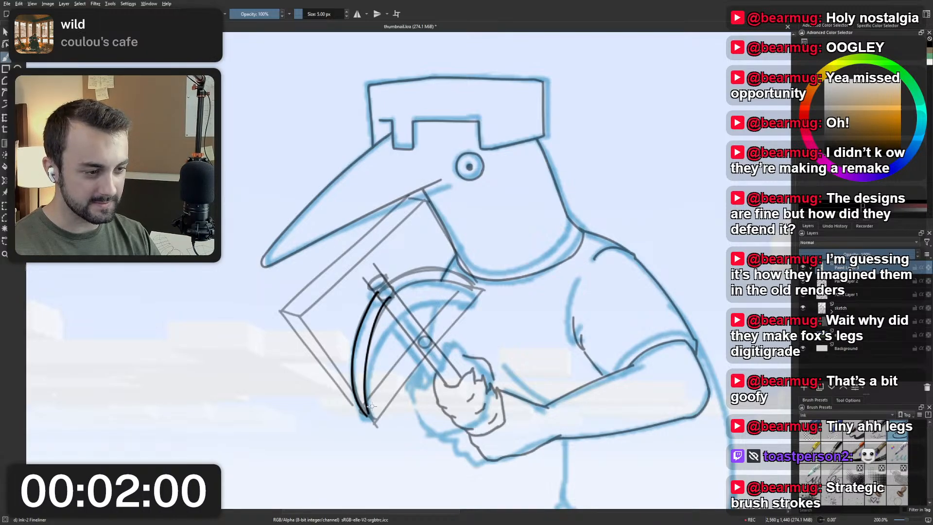
key(ctrl+z)
drag(395, 294, 375, 419)
key(ctrl+z)
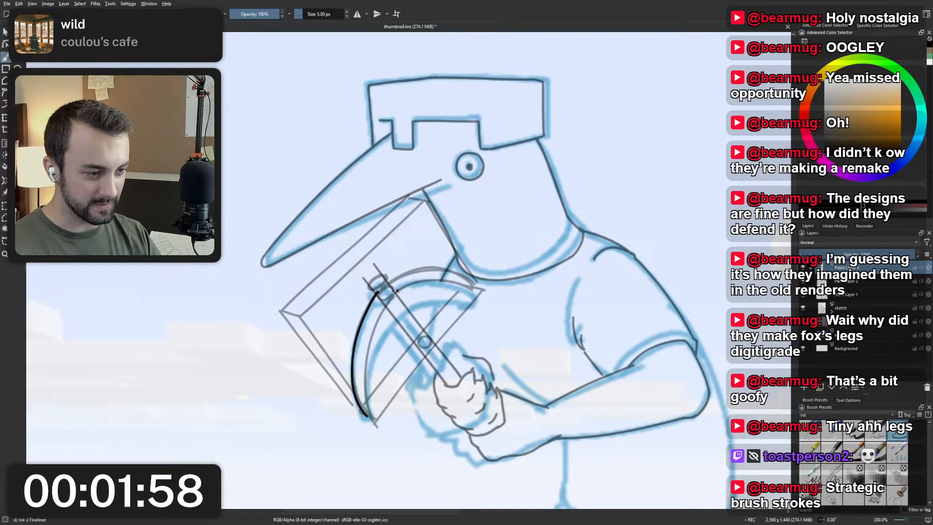
drag(396, 292, 377, 427)
key(ctrl+z)
mouse_move(397, 291)
mouse_down()
mouse_move(373, 336)
mouse_move(386, 411)
mouse_move(375, 329)
mouse_move(373, 420)
mouse_up()
key(ctrl+z)
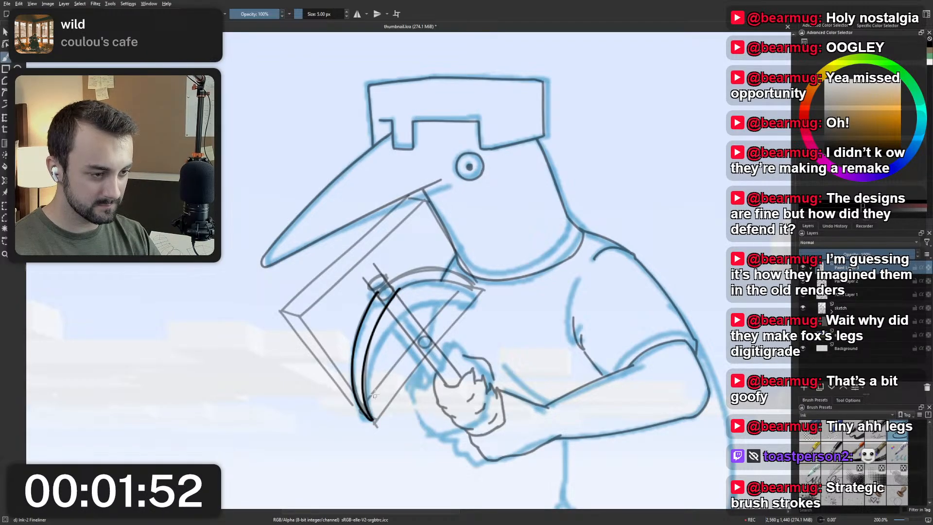
key(ctrl+z)
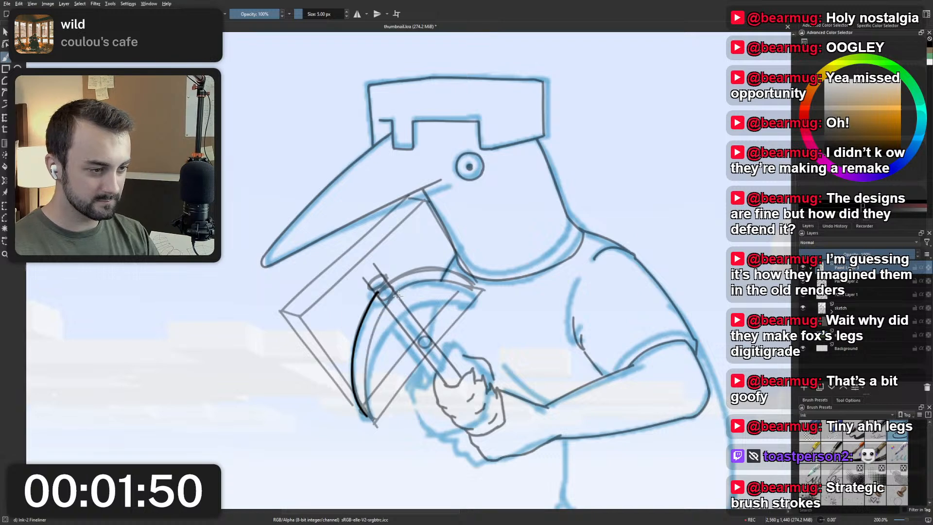
Undo the inked outer curve and redraw it from the oval on the handle down to the guide box's lower corner.
key(ctrl+z)
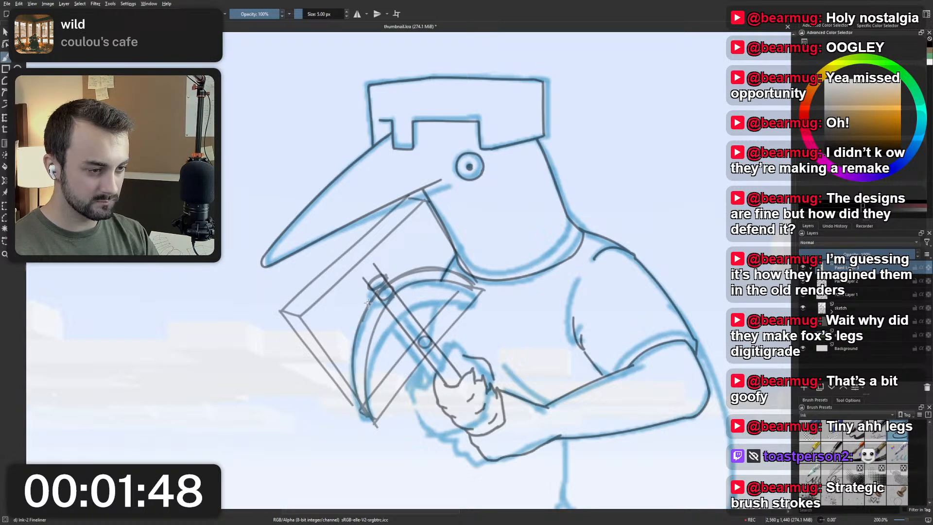
drag(375, 293, 358, 321)
key(ctrl+z)
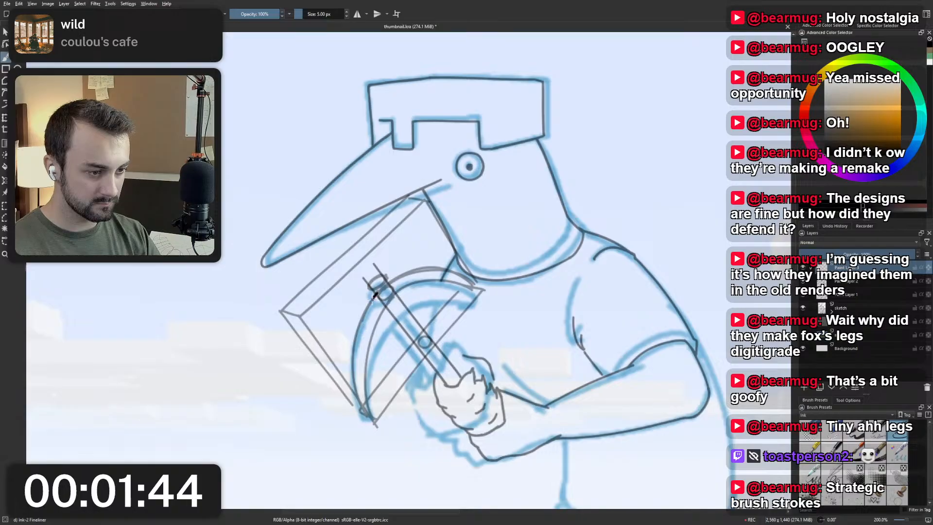
drag(383, 293, 365, 413)
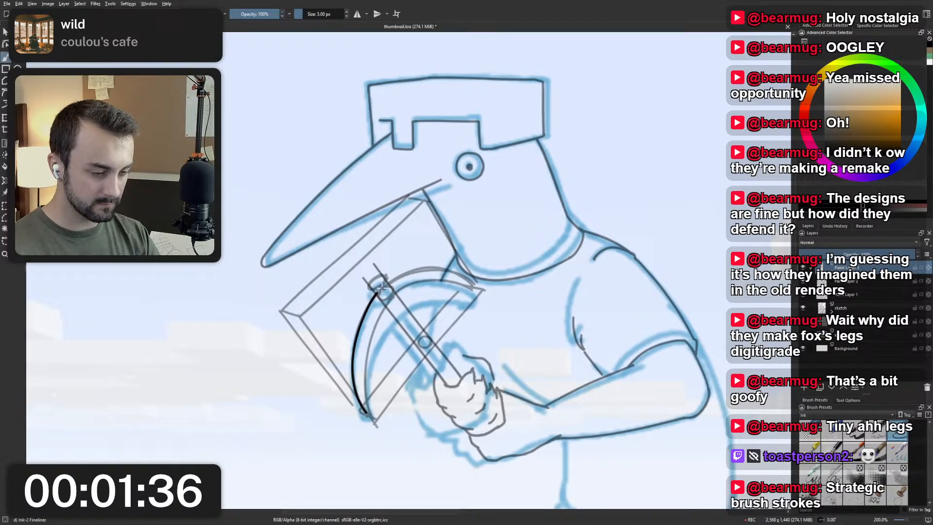
Try inking the rounded edge of the second oval around the handle in a rotated, enlarged view, undoing strokes.
drag(385, 292, 394, 302)
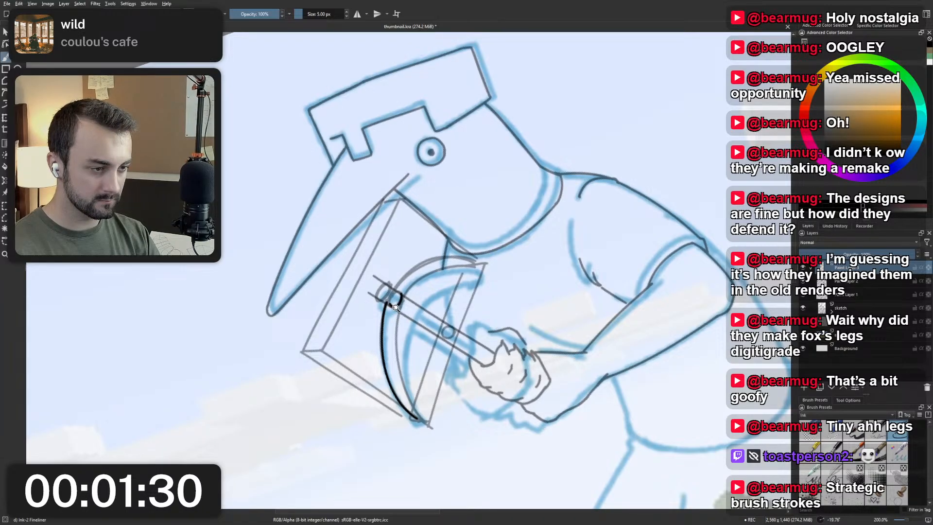
drag(397, 307, 398, 286)
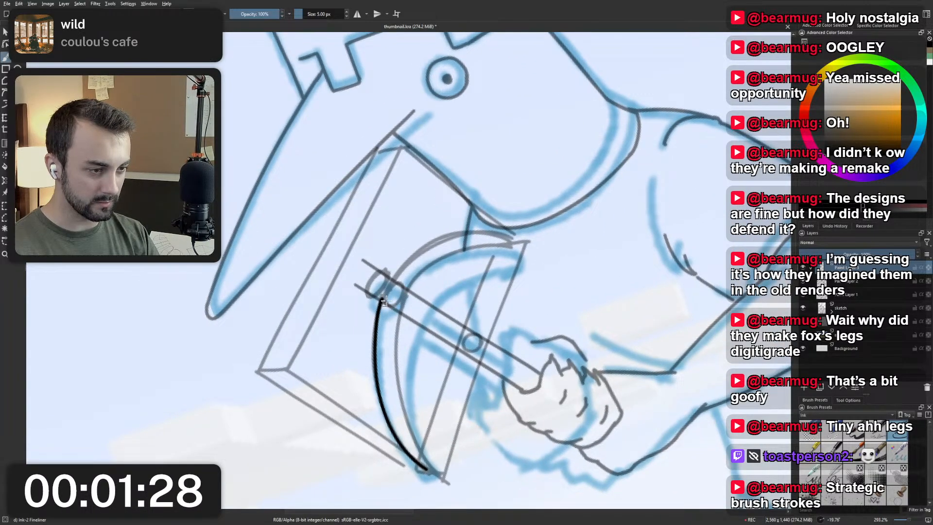
drag(400, 285, 399, 299)
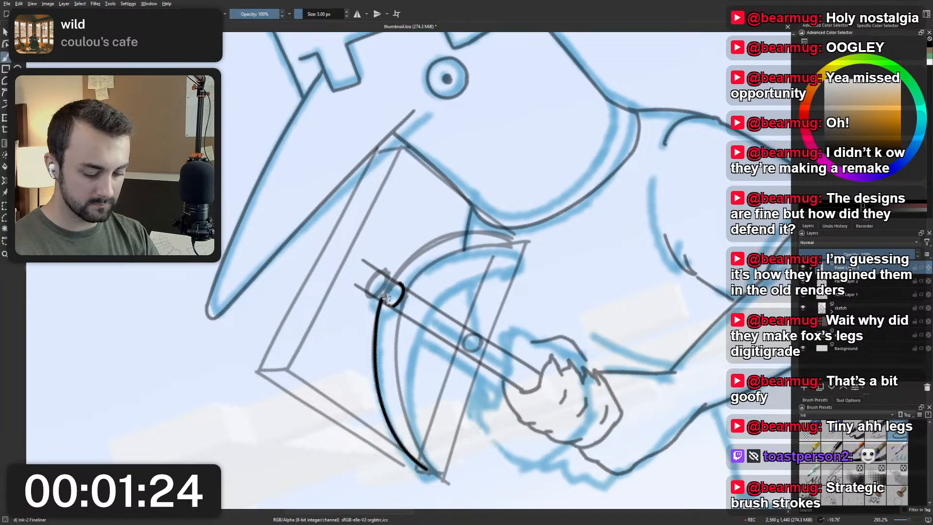
key(5)
mouse_move(379, 291)
mouse_down()
mouse_move(371, 281)
mouse_move(382, 291)
mouse_move(369, 282)
mouse_move(396, 277)
mouse_move(385, 290)
mouse_up()
key(ctrl+z)
key(ctrl+z)
key(ctrl+z)
key(ctrl+z)
Lower the opacity of the pickaxe construction layer further and reselect the top ink layer.
click(847, 281)
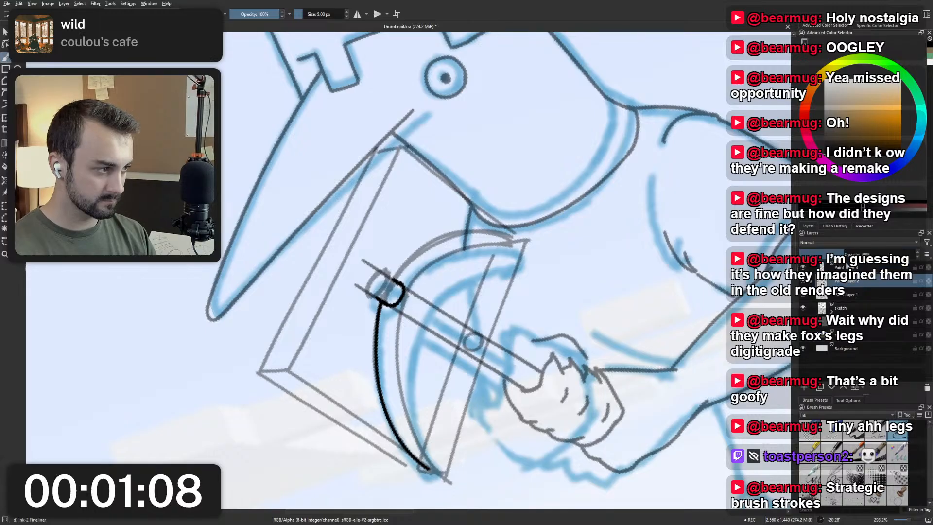
click(824, 254)
click(847, 267)
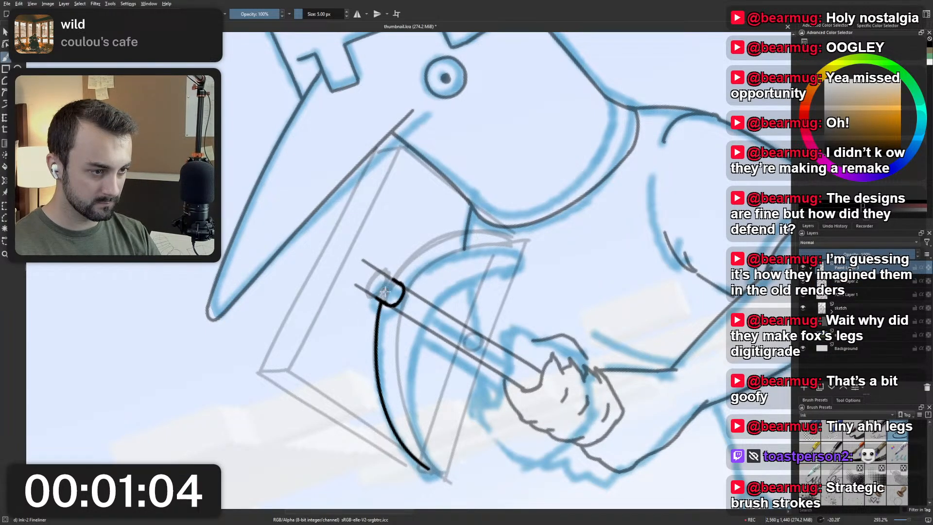
Try inking the full oval around the handle's end, reset the canvas rotation, and undo the oval strokes.
key(ctrl+z)
mouse_move(374, 297)
mouse_down()
mouse_move(387, 295)
mouse_move(390, 276)
mouse_up()
key(ctrl+z)
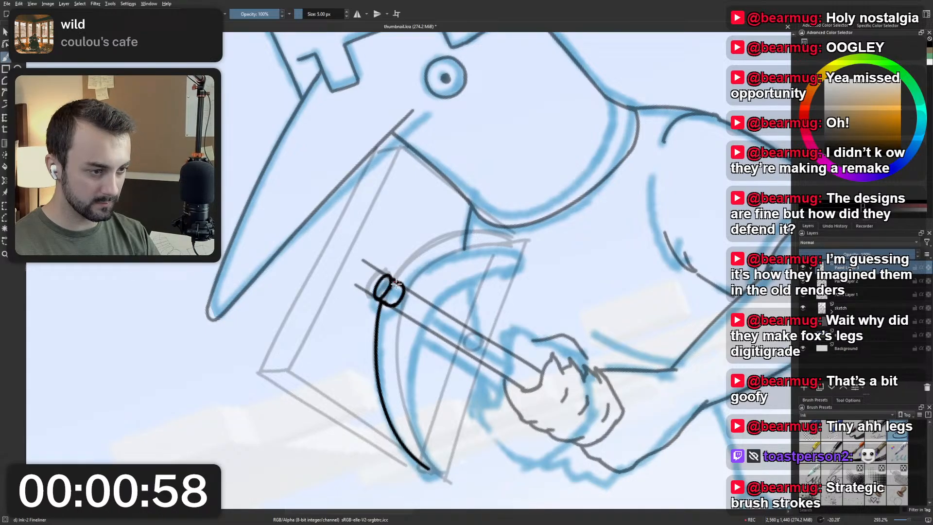
key(5)
scroll(400, 245, down, 4)
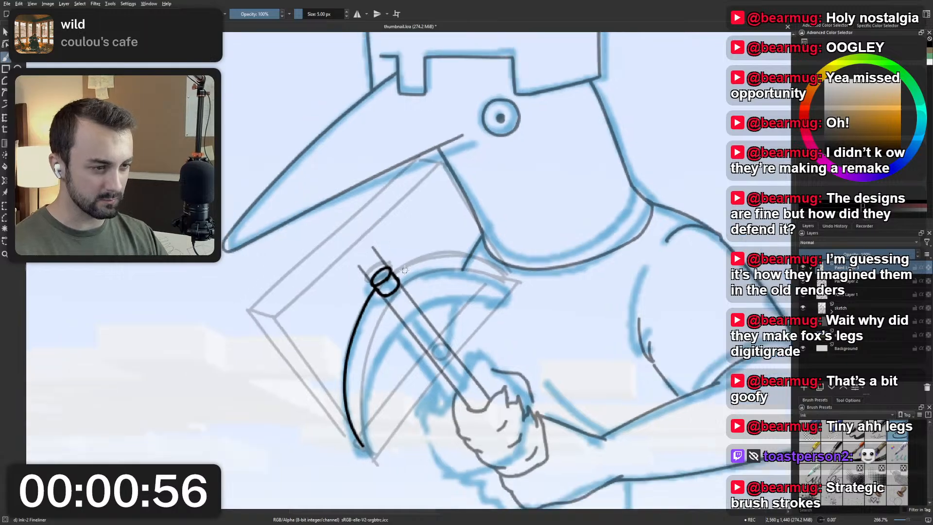
scroll(395, 250, up, 6)
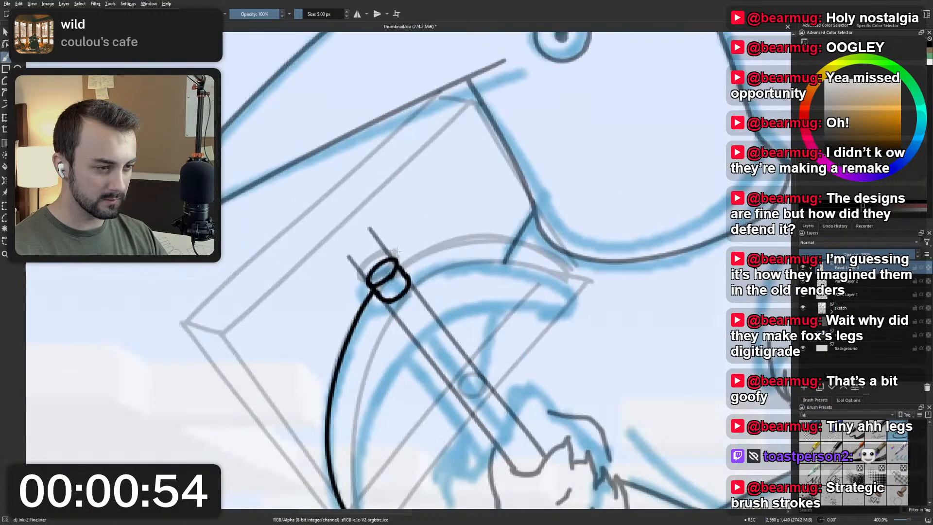
key(ctrl+z)
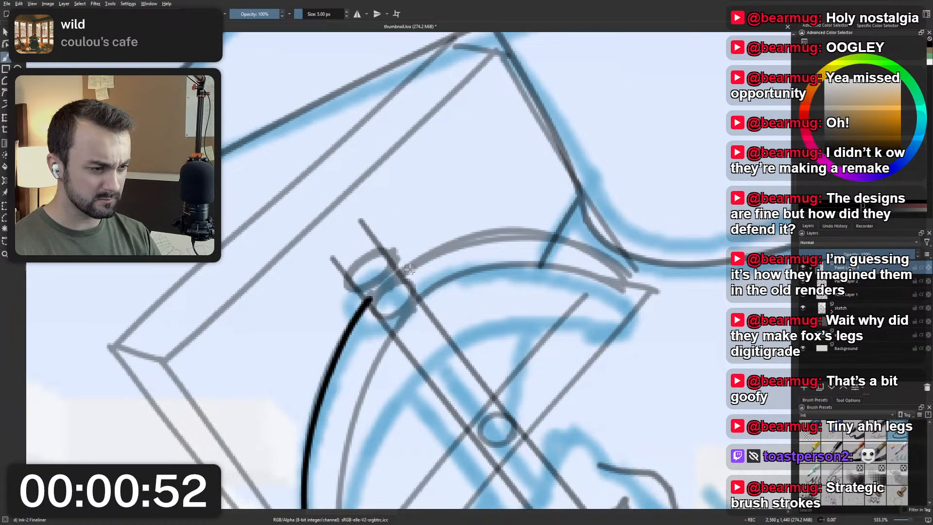
Ink the inner curve of the pickaxe head's lower half from the handle to slightly past the guide box's lower corner.
scroll(405, 262, down, 1)
scroll(403, 259, down, 5)
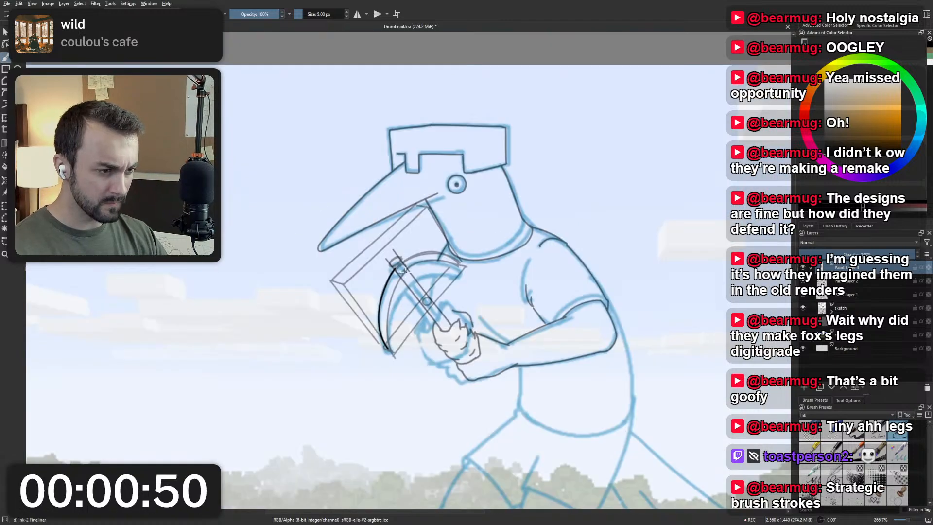
scroll(392, 225, up, 4)
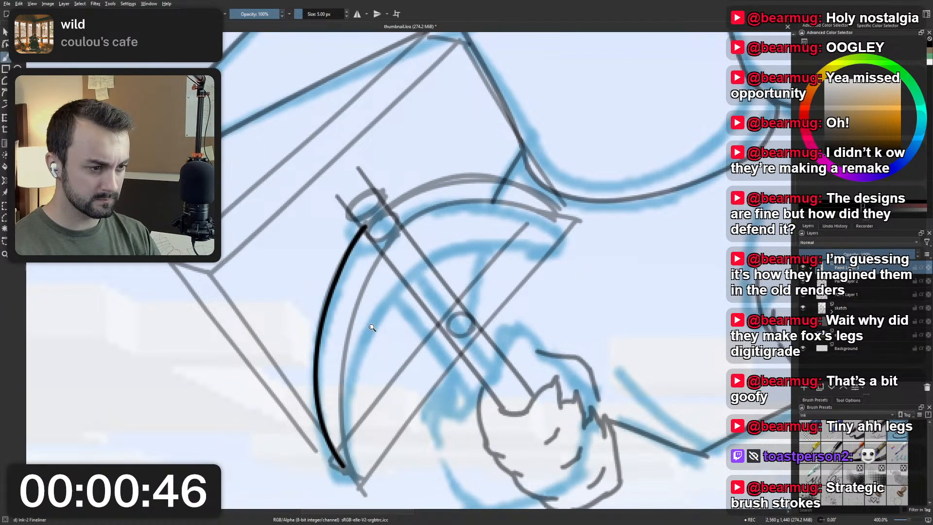
scroll(374, 326, down, 5)
drag(372, 328, 430, 290)
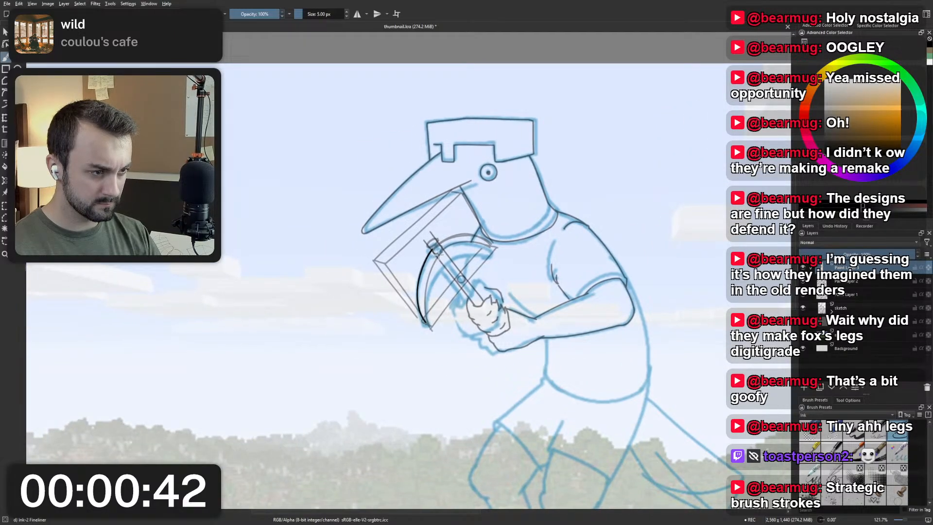
drag(442, 251, 425, 323)
key(ctrl+z)
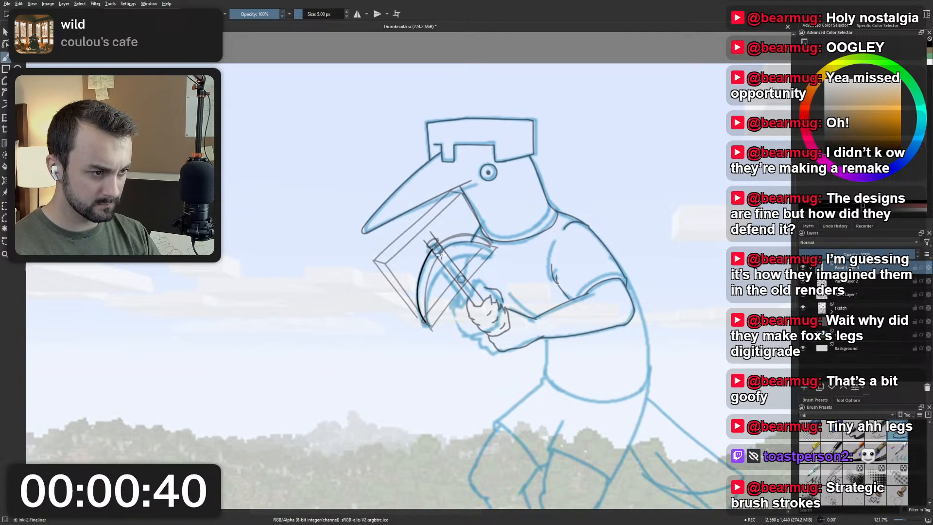
drag(441, 253, 428, 326)
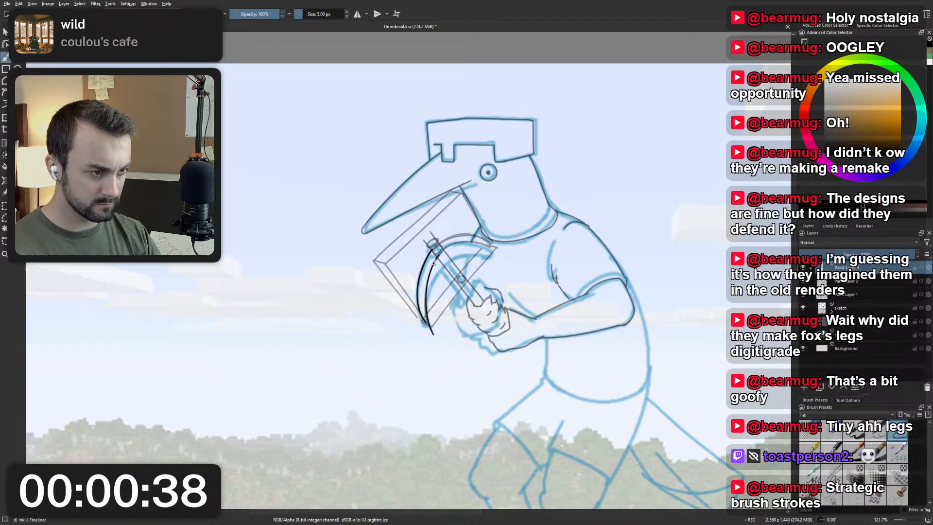
Undo the overshooting stroke and re-ink the inner curve of the pickaxe head's lower half, ending at the guide box's lower corner.
key(ctrl+z)
drag(441, 252, 426, 319)
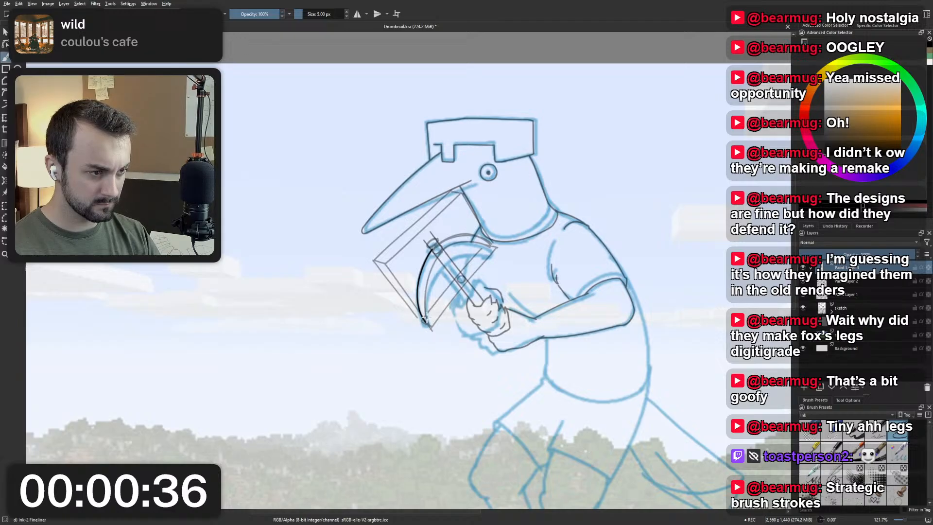
drag(435, 250, 428, 326)
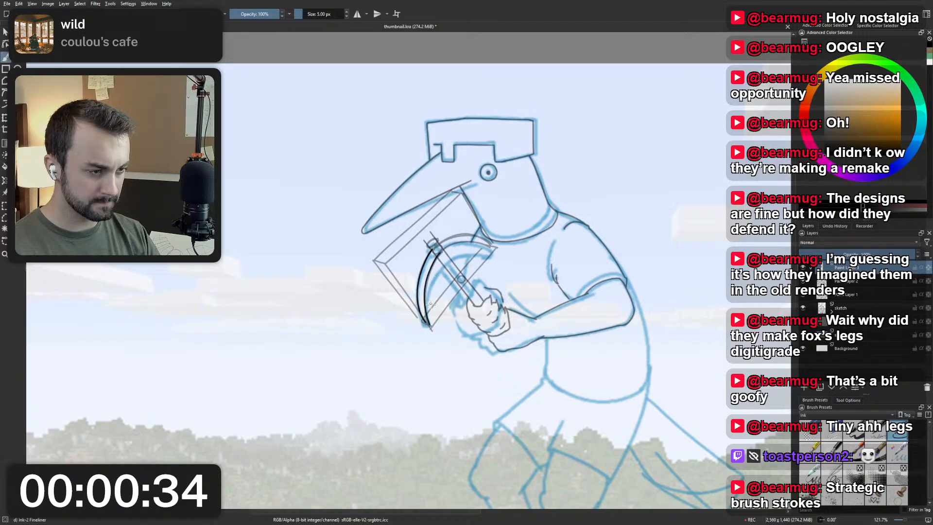
Ink the lower tip of the pickaxe head, extending its inner and outer curves to one point and undoing unwanted strokes.
scroll(425, 306, up, 3)
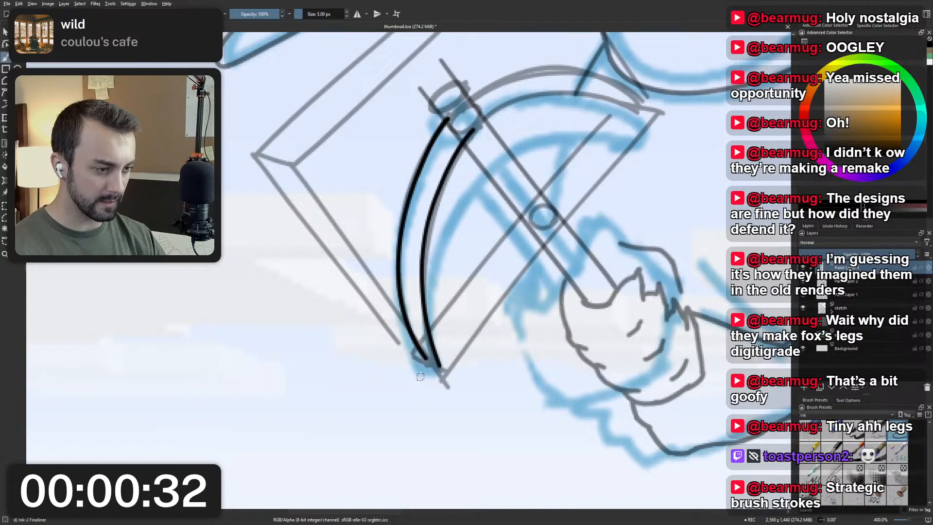
mouse_move(424, 355)
mouse_down()
mouse_move(443, 371)
mouse_move(444, 362)
mouse_move(426, 360)
mouse_move(442, 362)
mouse_move(427, 359)
mouse_move(441, 361)
mouse_move(438, 370)
mouse_move(442, 347)
mouse_move(430, 366)
mouse_move(423, 356)
mouse_move(436, 372)
mouse_move(442, 365)
mouse_move(439, 373)
mouse_move(439, 343)
mouse_move(436, 372)
mouse_up()
key(ctrl+z)
key(ctrl+z)
key(ctrl+z)
key(ctrl+z)
key(ctrl+z)
key(ctrl+z)
key(ctrl+z)
key(ctrl+z)
key(ctrl+z)
key(ctrl+z)
key(ctrl+z)
key(ctrl+z)
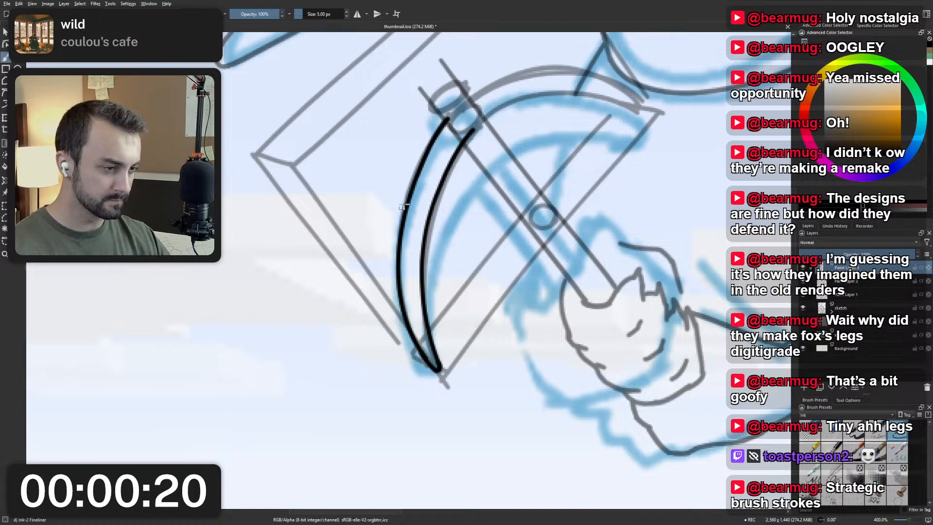
Try inking the inner curve of the pickaxe head's upper half in a rotated view, undoing each attempt.
key(ctrl+minus)
key(ctrl+minus)
drag(417, 233, 415, 347)
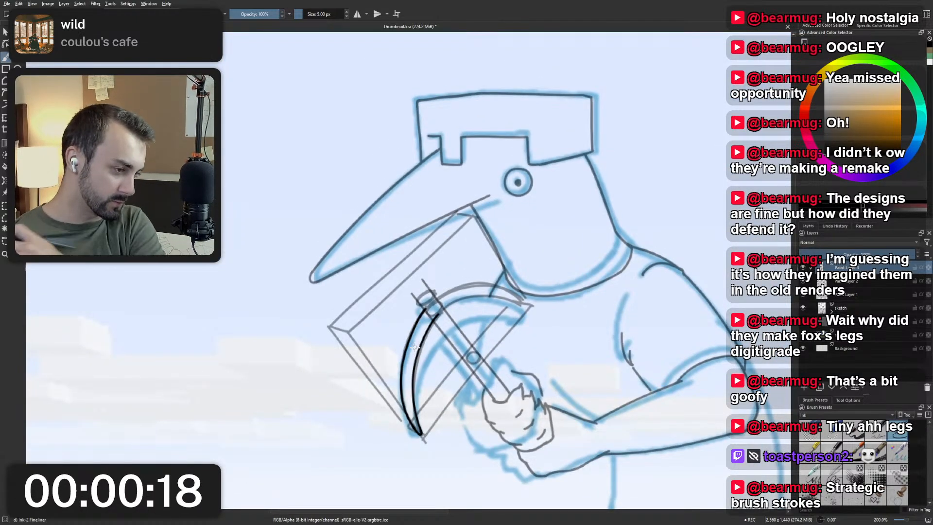
drag(484, 320, 411, 300)
scroll(376, 273, up, 3)
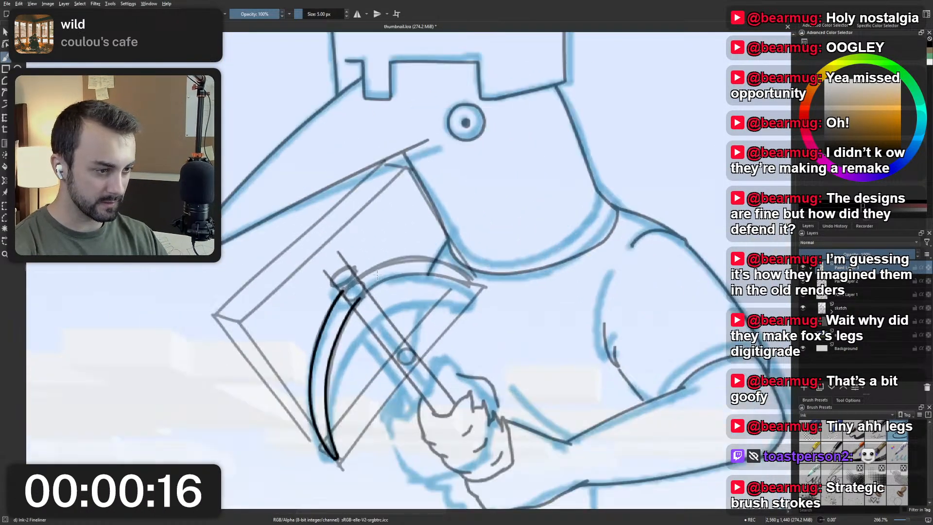
drag(413, 247, 370, 259)
scroll(432, 208, down, 1)
scroll(371, 262, up, 2)
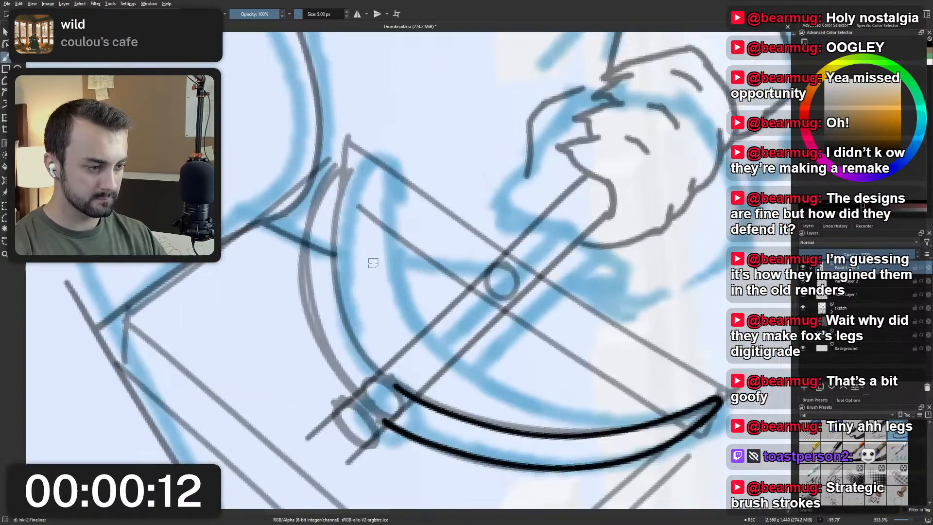
scroll(371, 263, down, 1)
scroll(370, 263, down, 1)
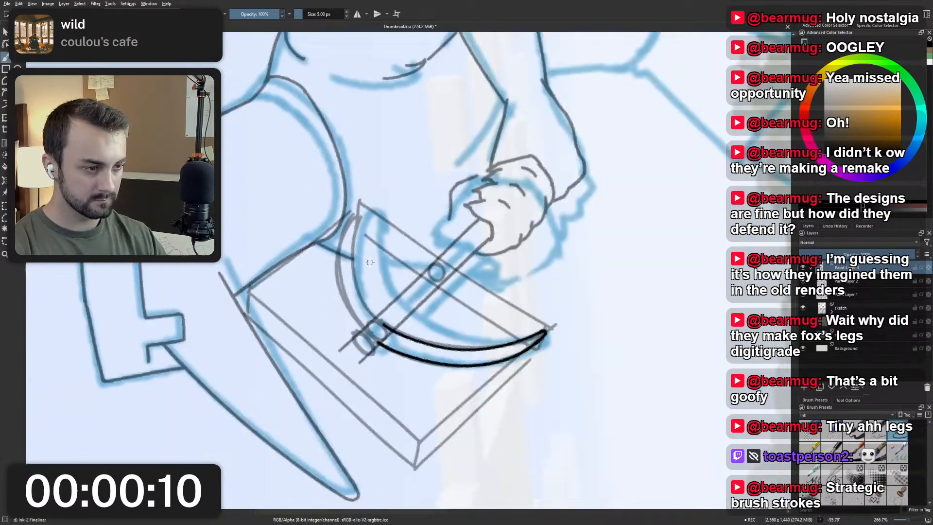
mouse_move(359, 222)
mouse_down()
mouse_move(350, 271)
mouse_move(391, 329)
mouse_up()
key(ctrl+z)
key(ctrl+z)
drag(356, 227, 391, 328)
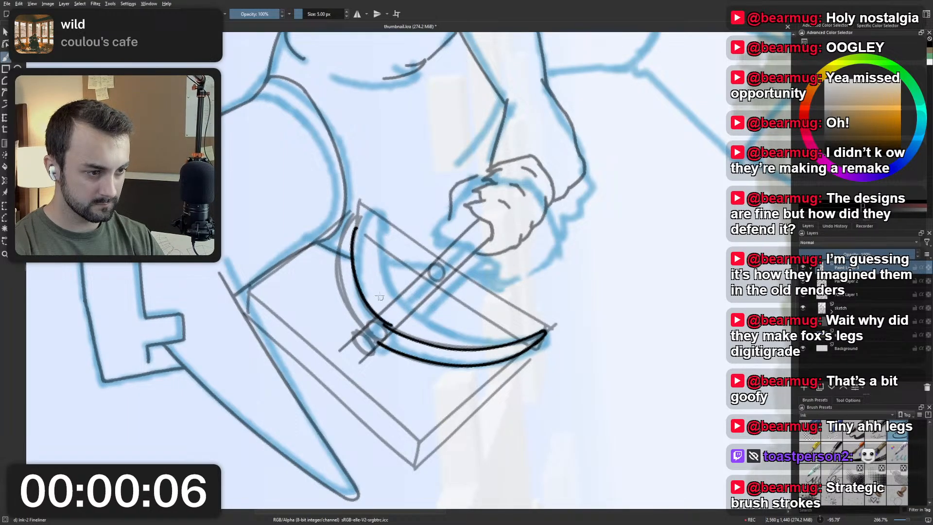
key(ctrl+z)
drag(357, 223, 391, 329)
key(ctrl+z)
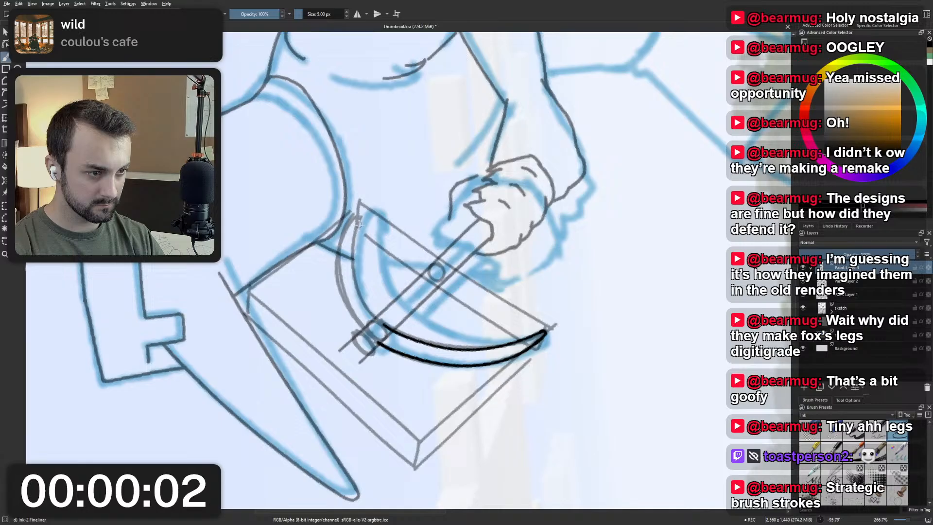
mouse_move(359, 224)
mouse_down()
mouse_move(353, 248)
mouse_move(391, 326)
mouse_up()
key(ctrl+z)
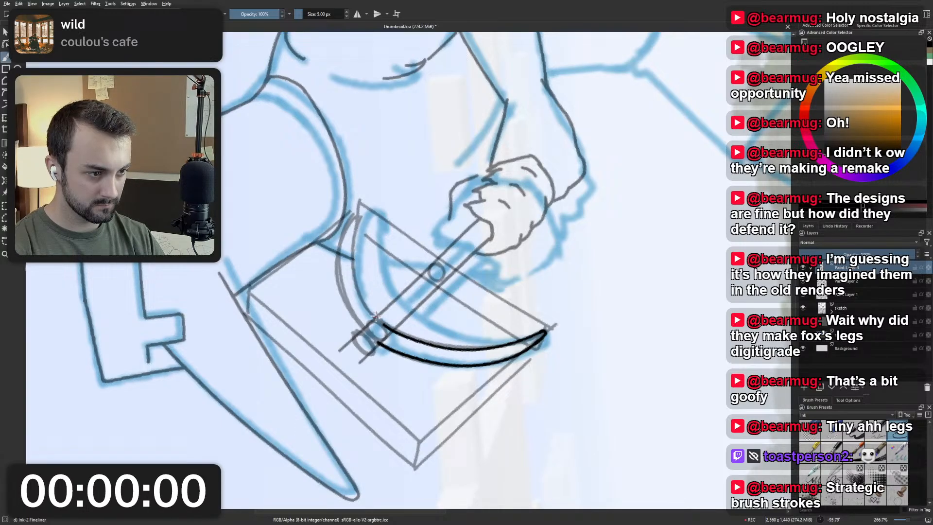
mouse_move(358, 222)
mouse_down()
mouse_move(367, 313)
mouse_move(399, 334)
mouse_up()
key(ctrl+z)
drag(355, 241, 403, 331)
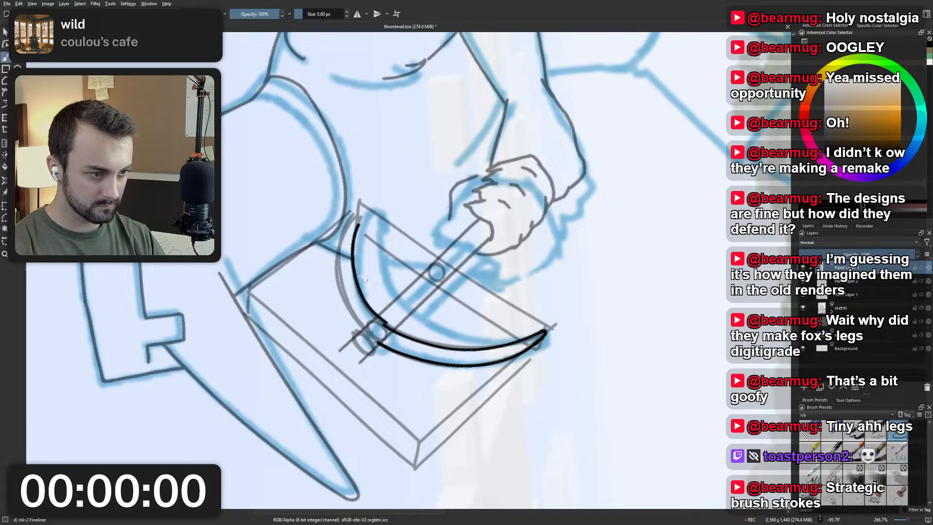
key(ctrl+z)
drag(354, 257, 392, 332)
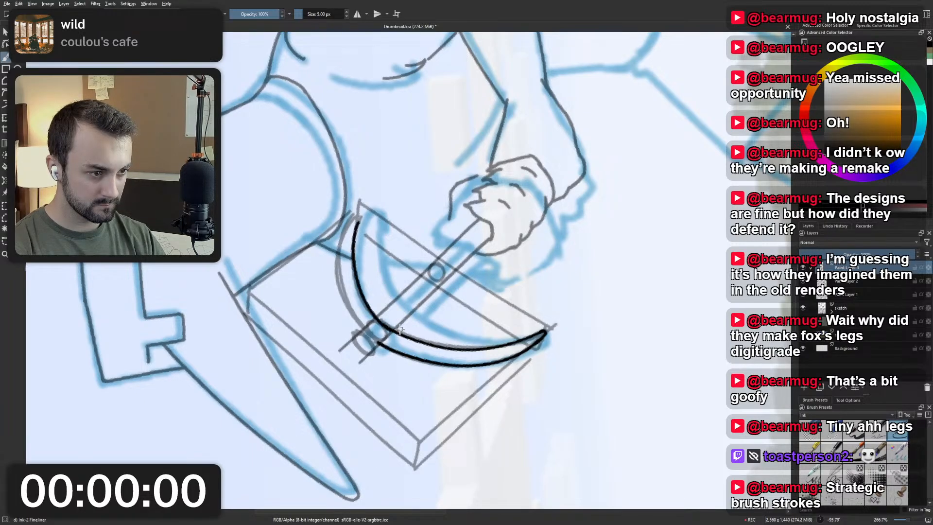
key(ctrl+z)
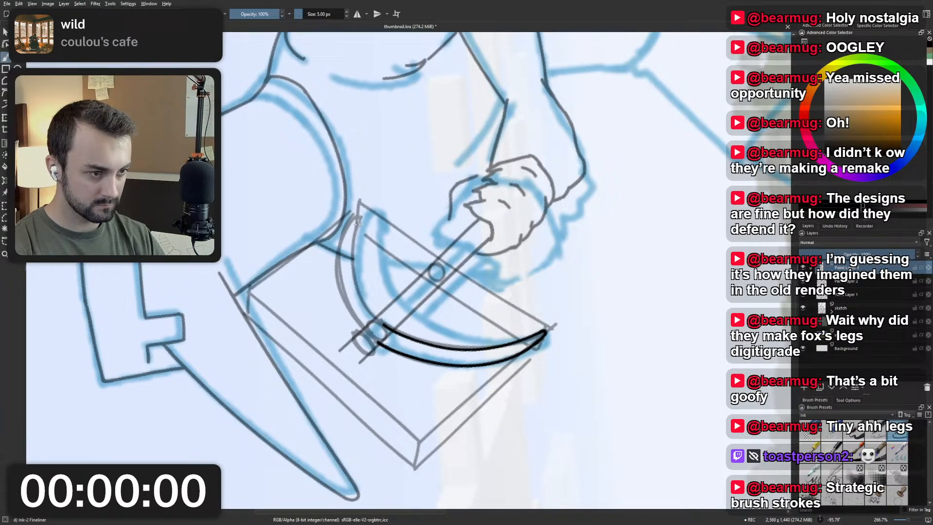
drag(354, 258, 400, 329)
key(ctrl+z)
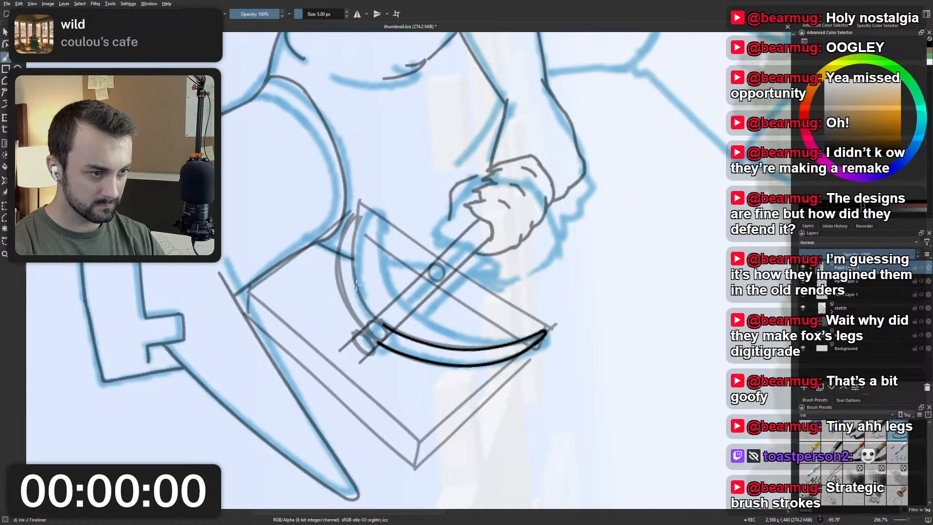
drag(354, 257, 395, 328)
key(ctrl+z)
drag(354, 258, 395, 327)
key(ctrl+z)
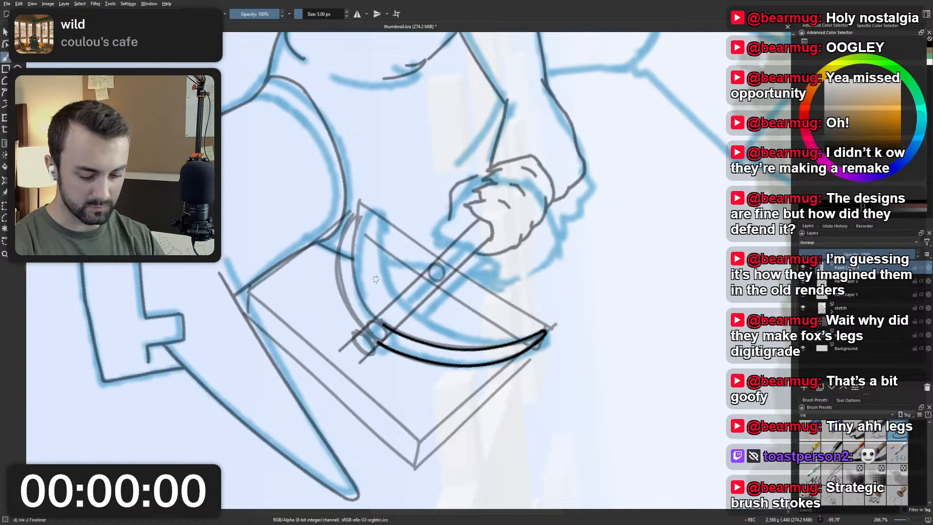
Ink the inner curve of the pickaxe head's upper half in a mirrored, rotated view, and restore the normal canvas orientation.
key(m)
mouse_move(405, 280)
mouse_down()
mouse_move(461, 258)
mouse_move(415, 213)
mouse_move(359, 231)
mouse_move(363, 225)
mouse_up()
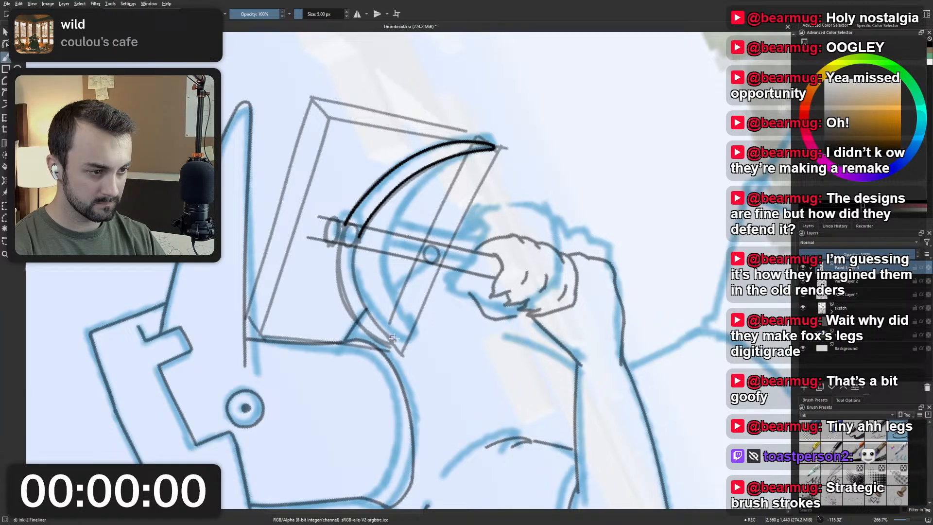
scroll(376, 311, down, 1)
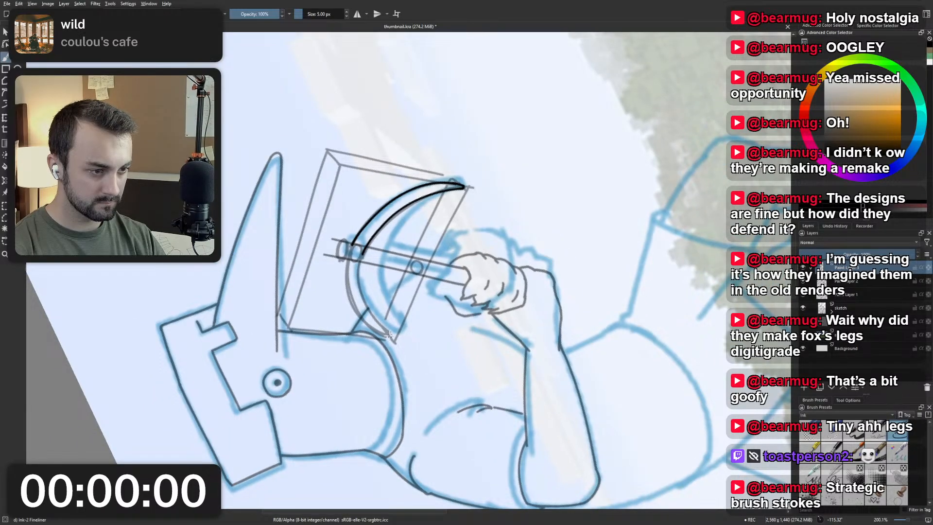
mouse_move(363, 250)
mouse_down()
mouse_move(361, 273)
mouse_move(393, 336)
mouse_up()
key(ctrl+z)
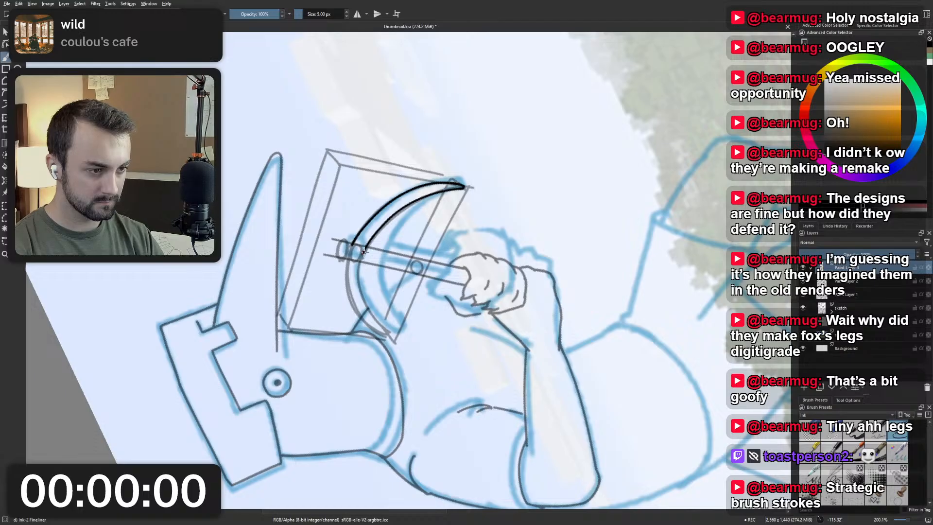
drag(363, 253, 389, 339)
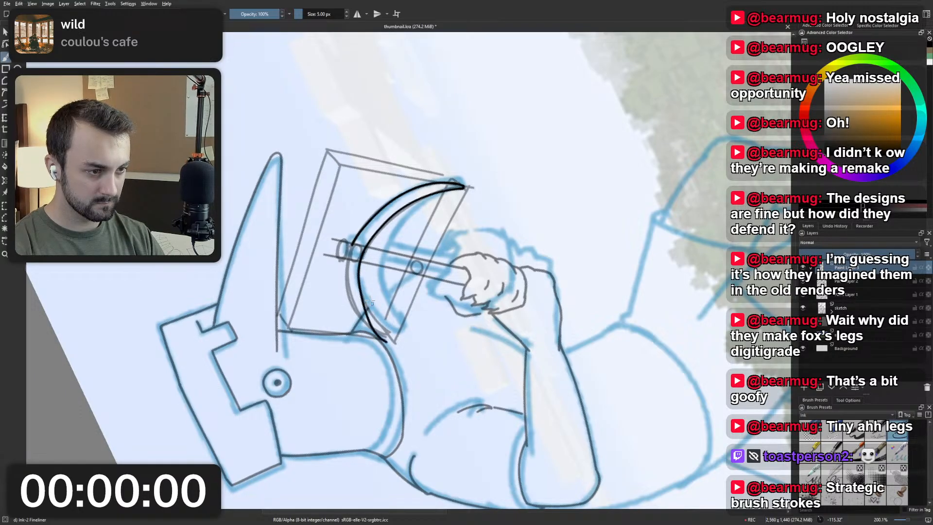
key(ctrl+z)
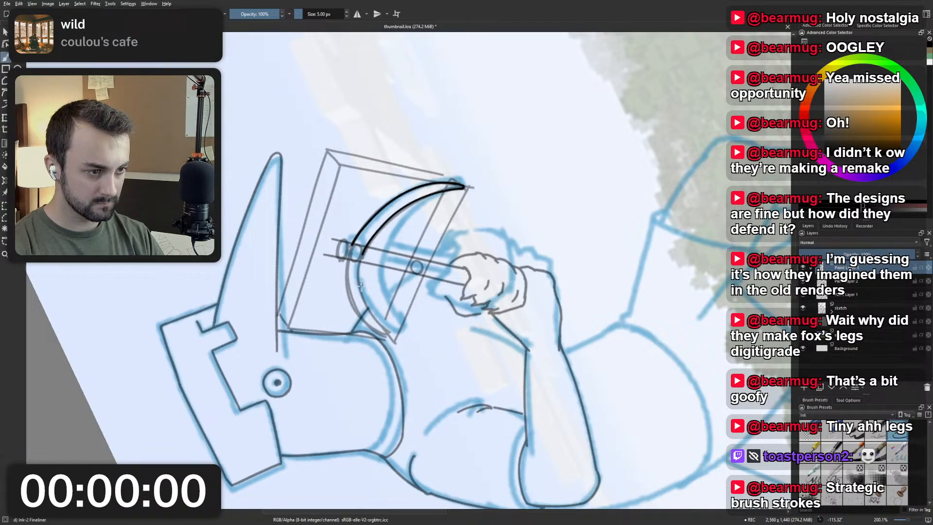
drag(361, 257, 389, 318)
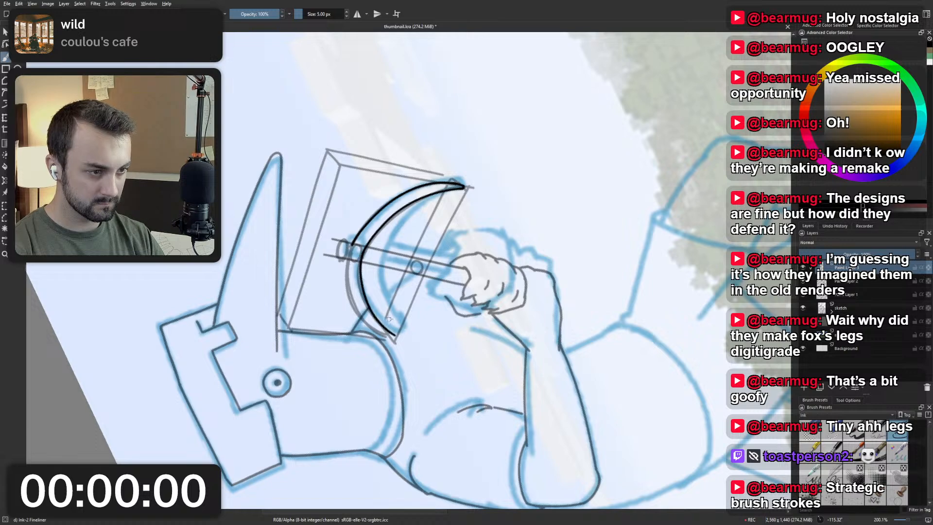
key(5)
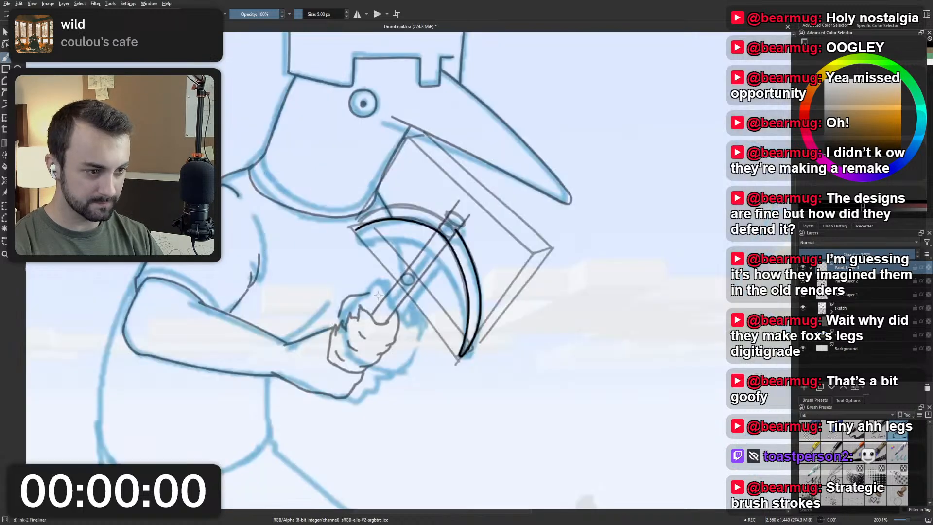
key(m)
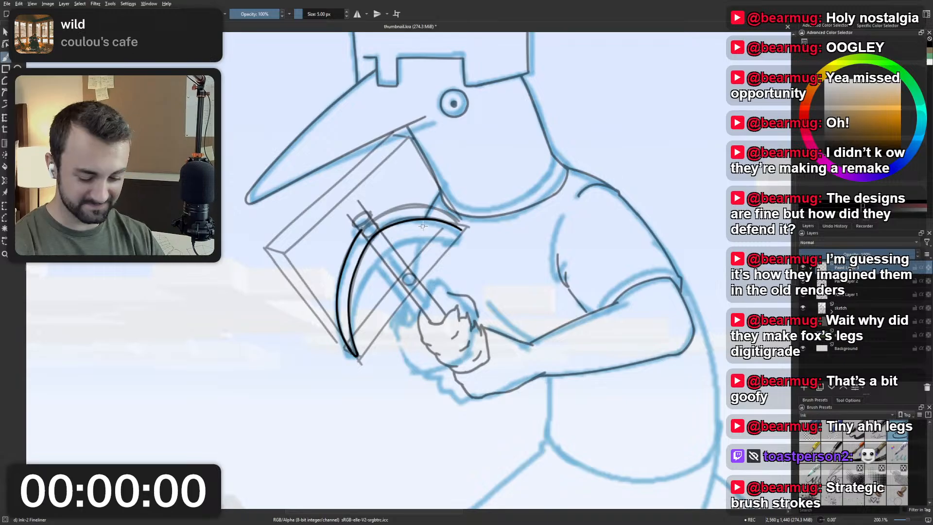
Select the outer end of the upper inner curve, transform it slightly upward toward the guide box's corner, and deselect it.
scroll(391, 231, up, 3)
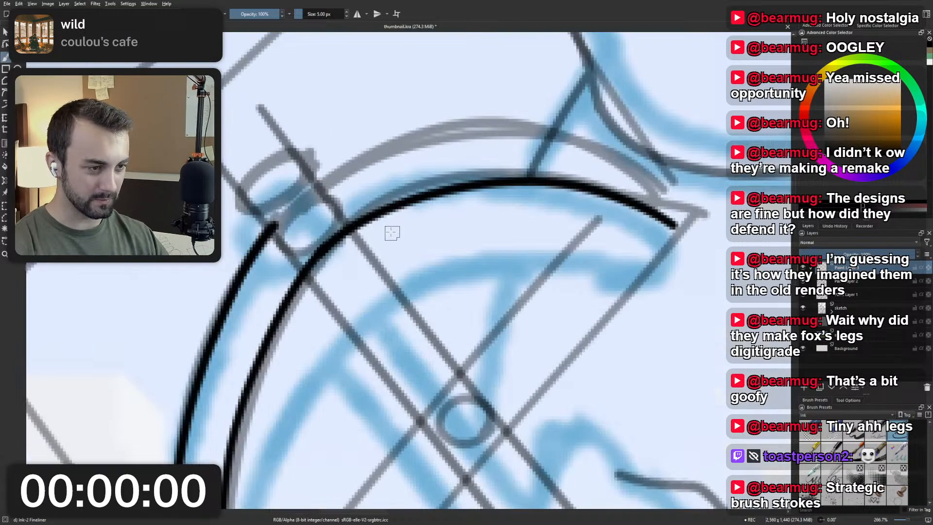
scroll(358, 258, down, 5)
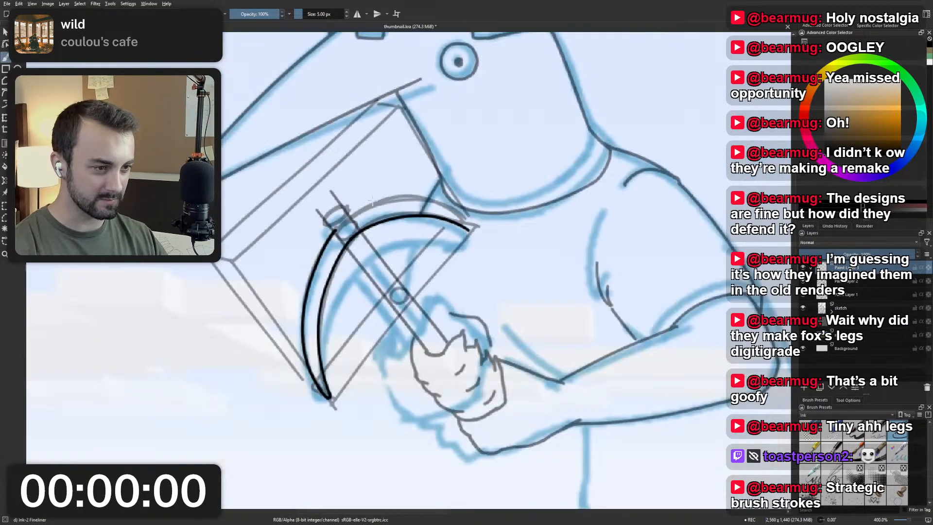
scroll(368, 201, up, 3)
scroll(368, 201, up, 2)
mouse_move(537, 252)
mouse_down()
mouse_move(341, 261)
mouse_move(524, 216)
mouse_move(555, 240)
mouse_move(501, 242)
mouse_up()
key(ctrl+t)
key(Return)
key(b)
key(ctrl+shift+a)
scroll(488, 210, down, 3)
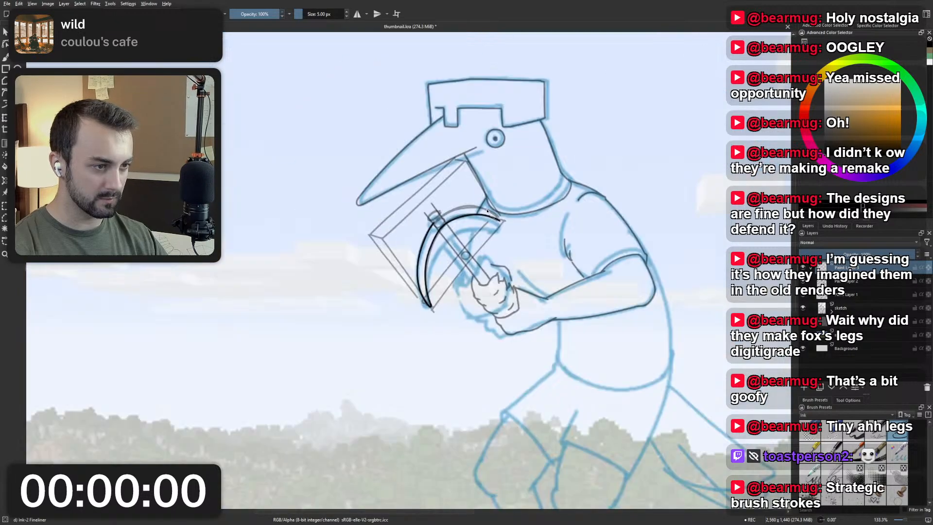
scroll(487, 211, up, 6)
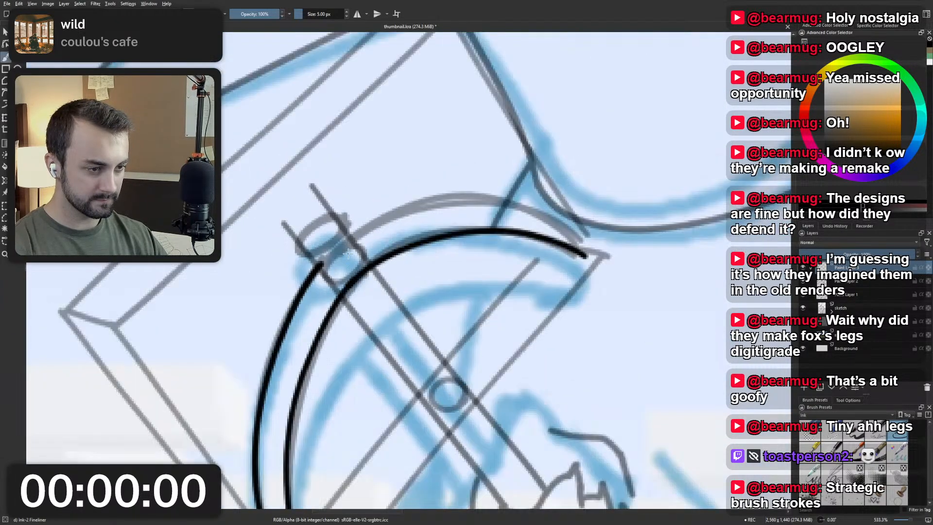
scroll(348, 254, down, 1)
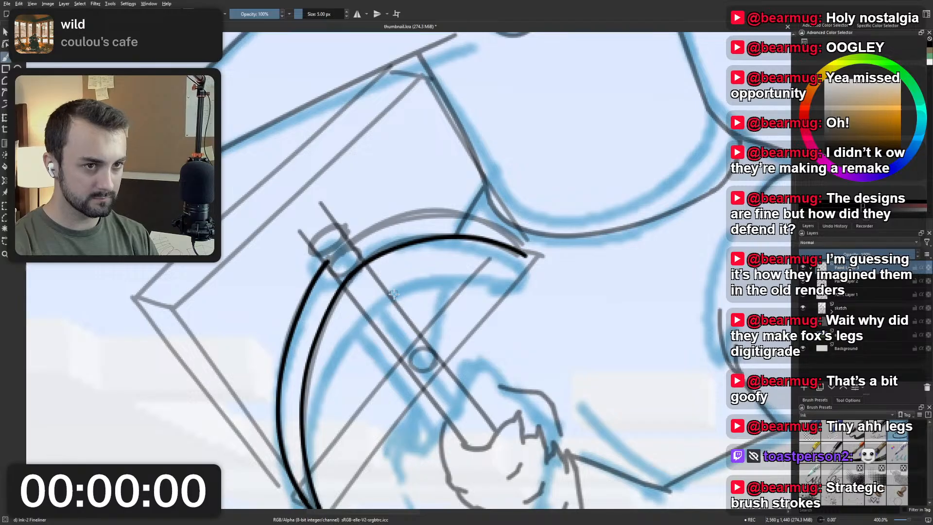
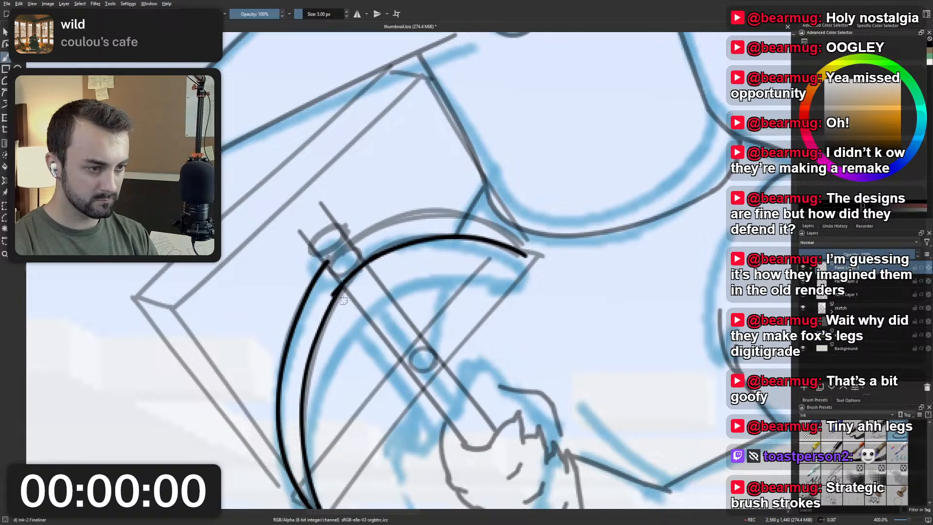
Ink a stroke joining the two parts of the pickaxe head's inner curve where it crosses the handle.
drag(374, 255, 348, 291)
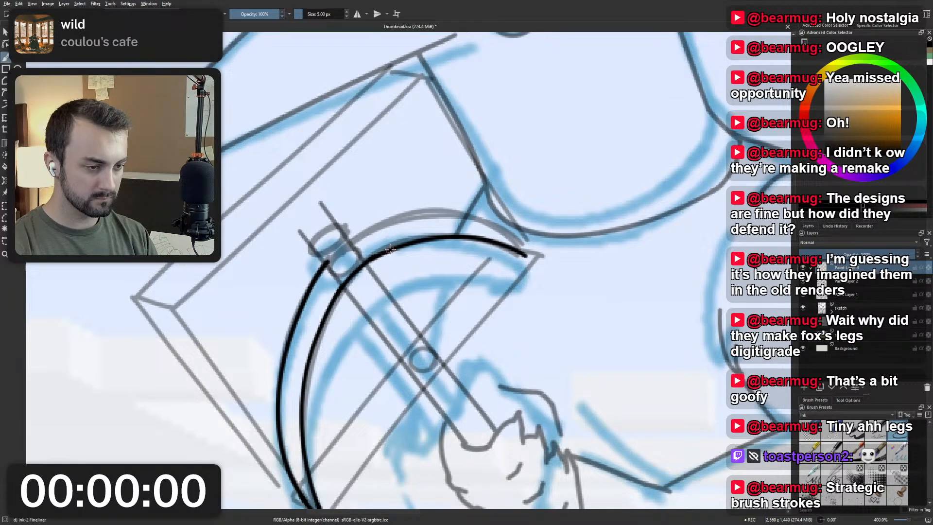
scroll(384, 245, down, 4)
scroll(384, 243, up, 4)
scroll(384, 242, down, 1)
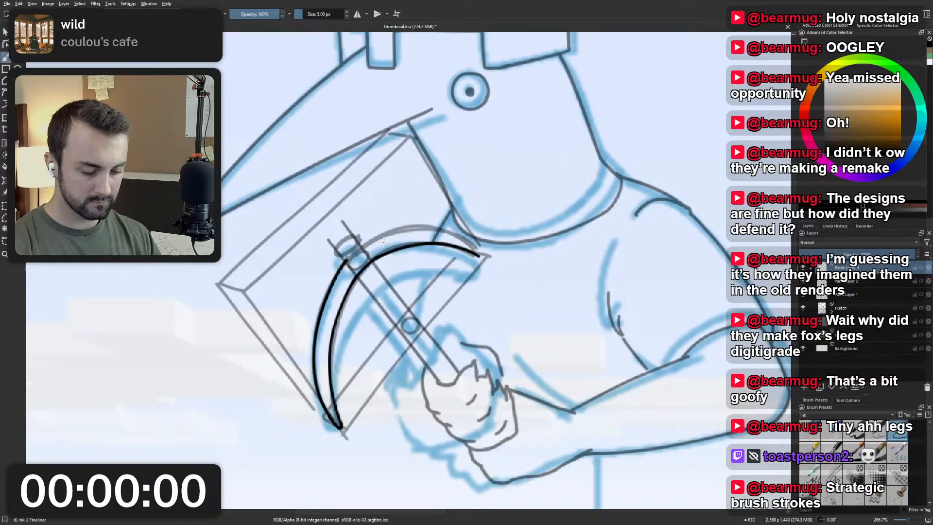
Mirror the canvas view and ink the pickaxe head's outer edge from the handle to the tip beside the bird's neck.
key(m)
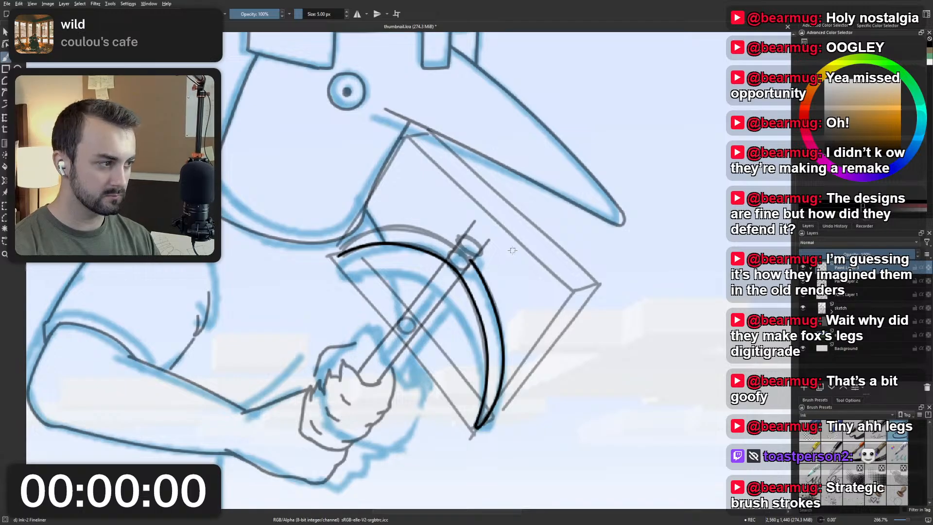
drag(345, 253, 407, 304)
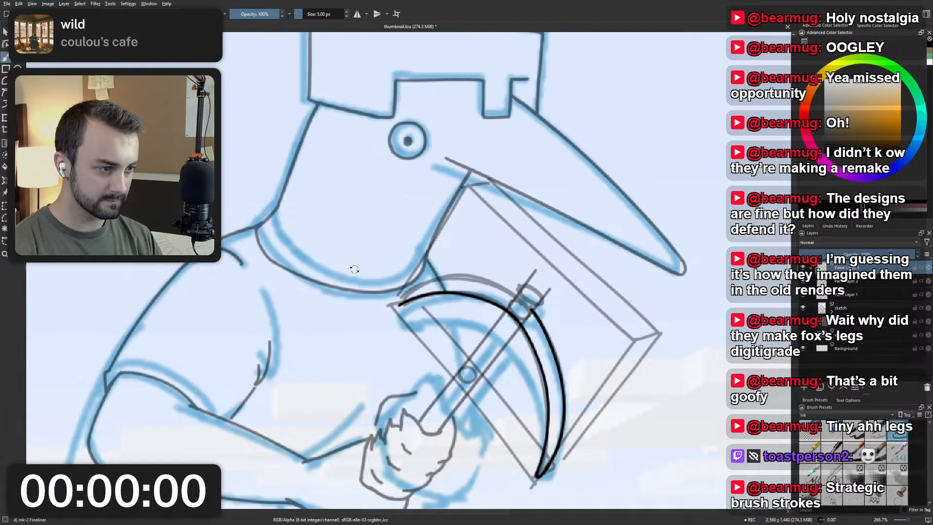
mouse_move(355, 268)
mouse_down()
mouse_move(427, 290)
mouse_move(407, 288)
mouse_move(406, 277)
mouse_up()
scroll(428, 242, up, 1)
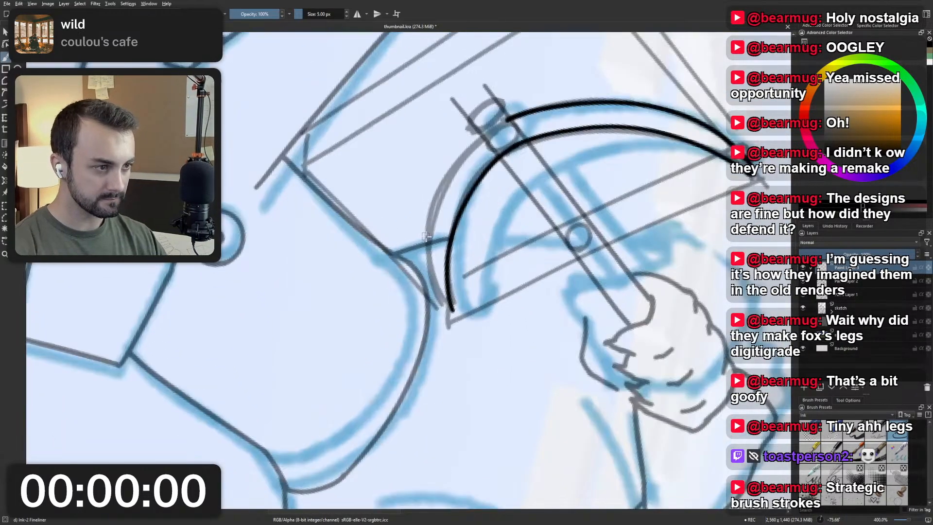
drag(436, 241, 436, 288)
scroll(437, 288, down, 1)
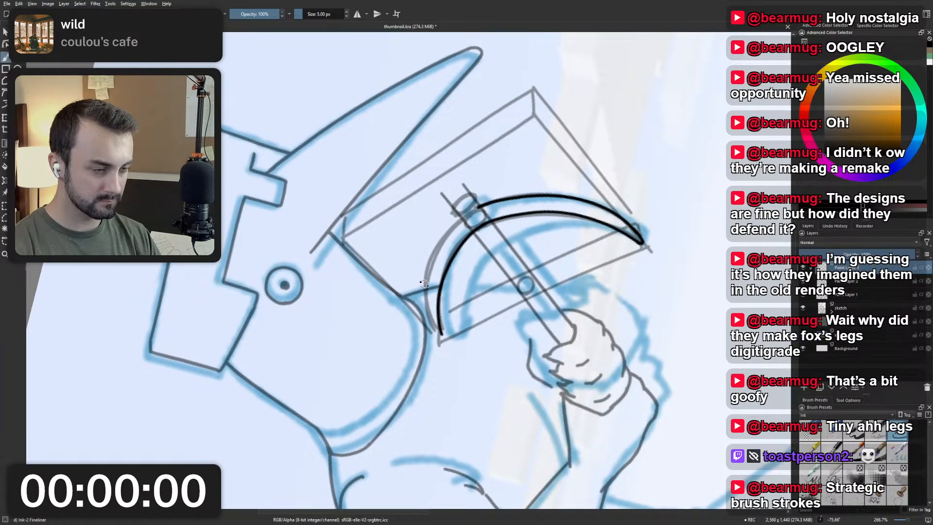
drag(425, 284, 443, 288)
scroll(425, 261, down, 1)
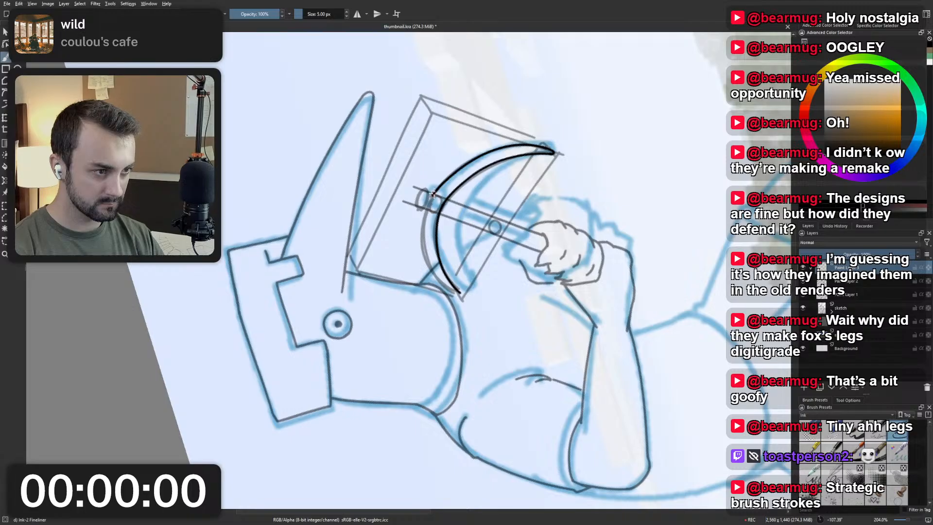
drag(434, 194, 444, 265)
key(ctrl+z)
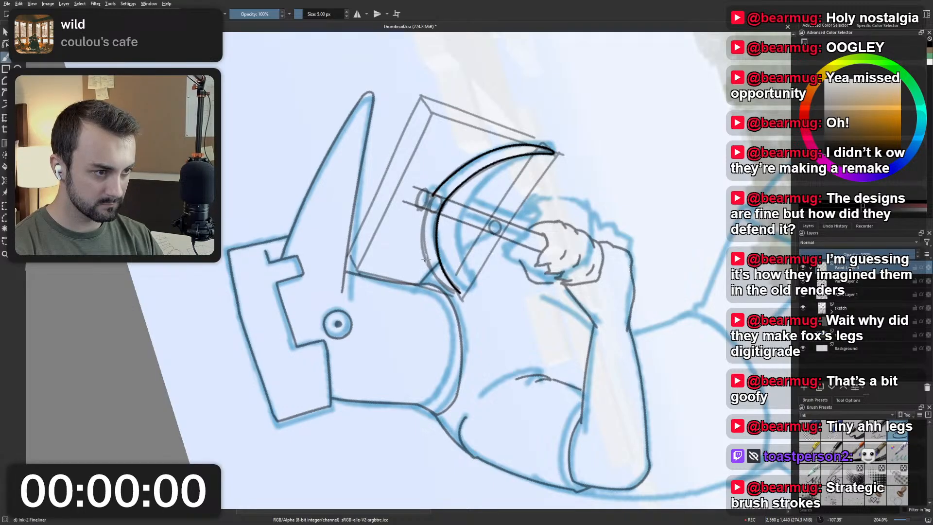
drag(434, 195, 456, 299)
key(ctrl+z)
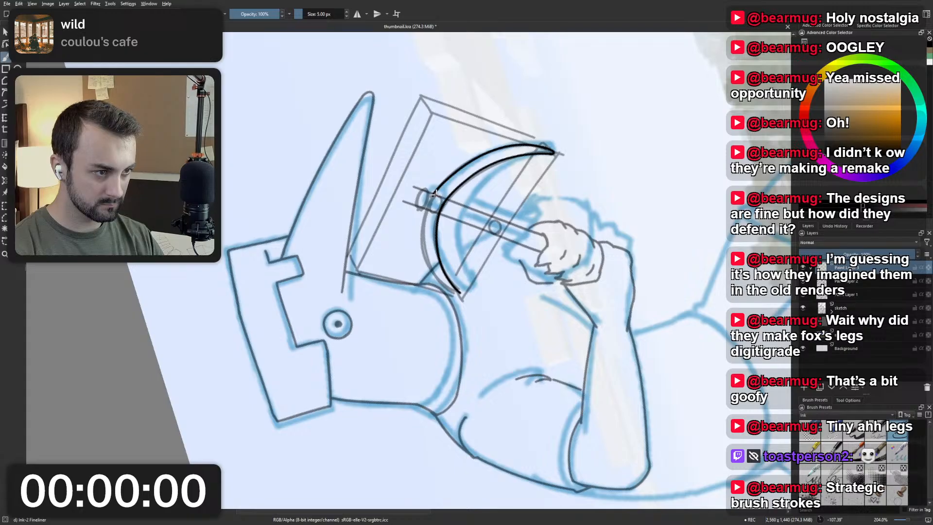
drag(449, 254, 450, 259)
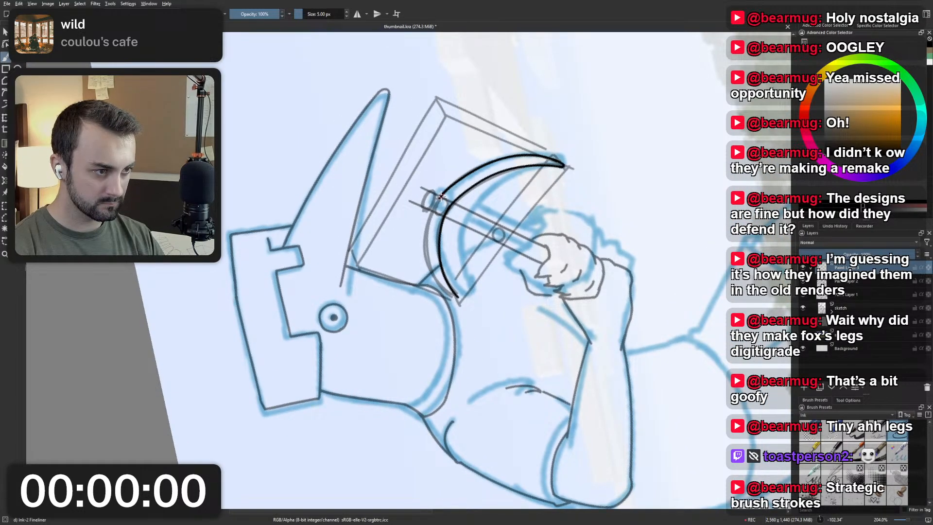
drag(441, 195, 456, 298)
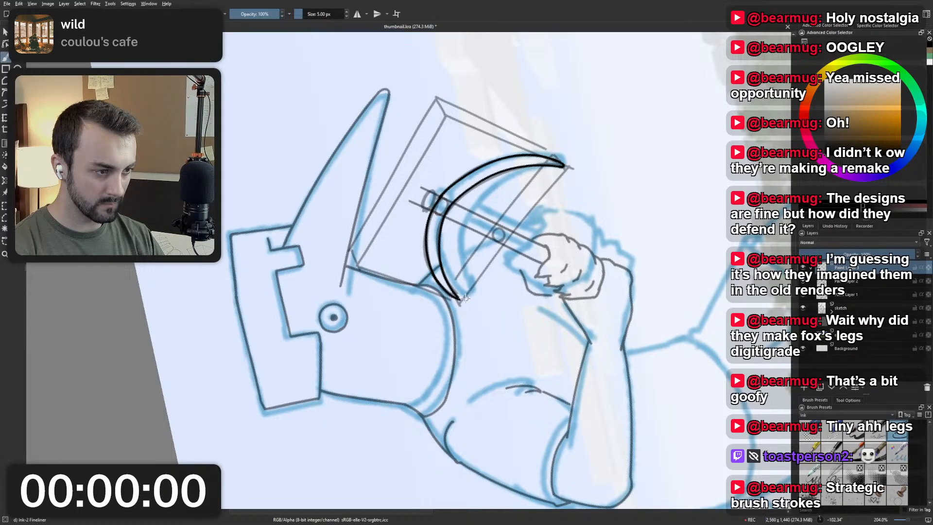
Reset the canvas rotation and try to touch up the pickaxe head's tip beside the bird's neck.
scroll(456, 204, down, 2)
scroll(456, 204, up, 2)
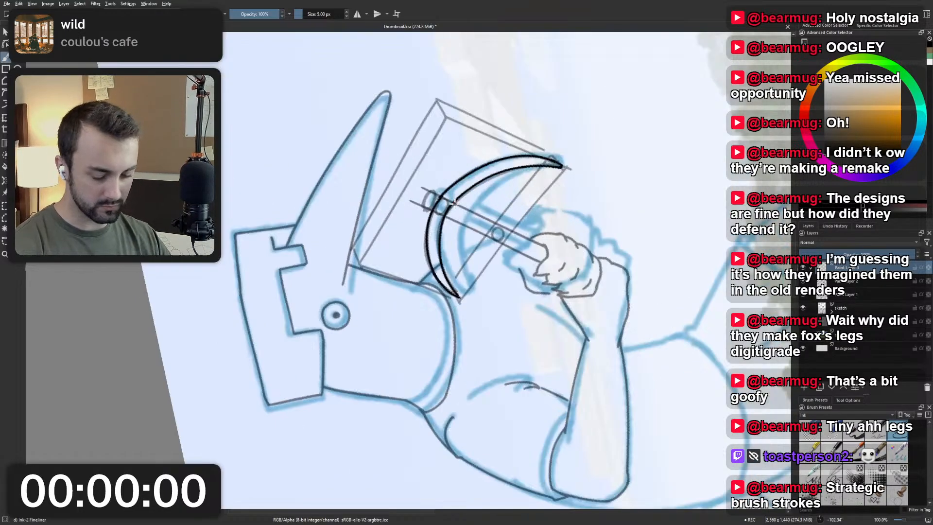
key(5)
scroll(471, 213, down, 2)
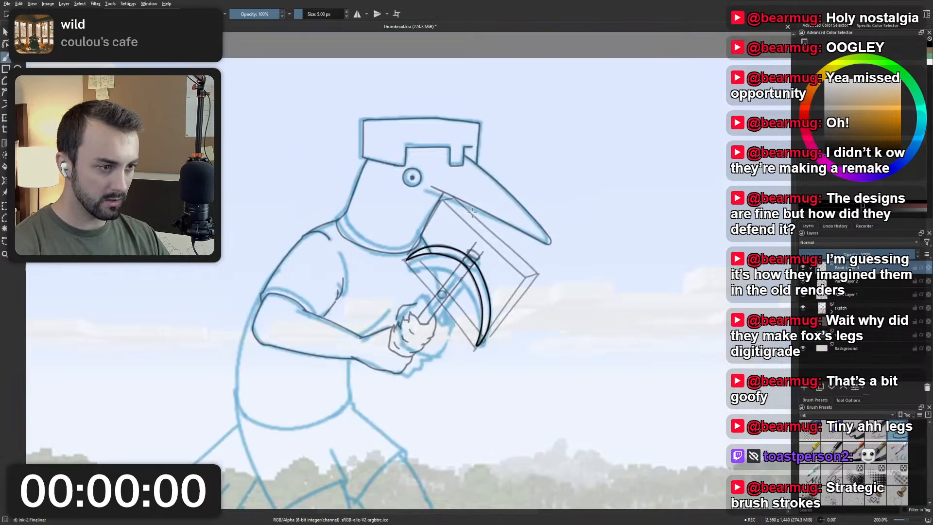
scroll(448, 251, up, 3)
scroll(444, 249, down, 1)
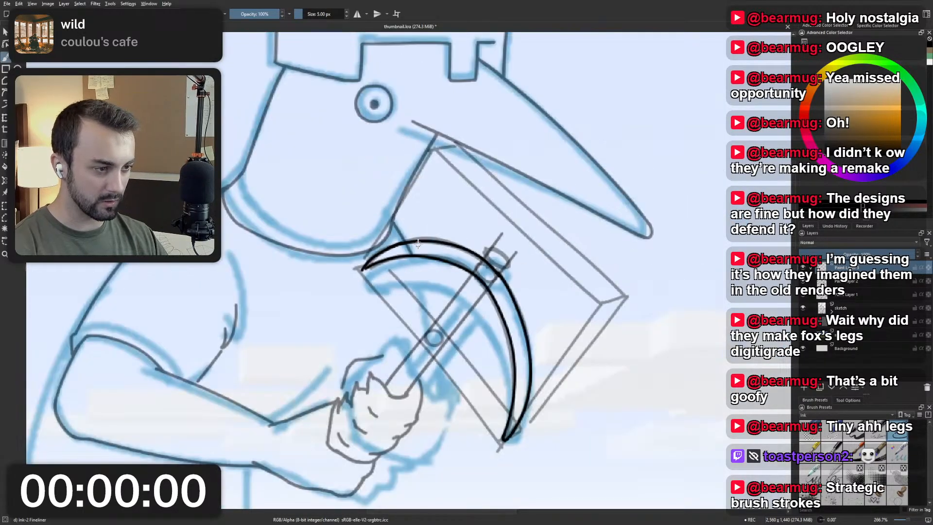
scroll(478, 248, up, 2)
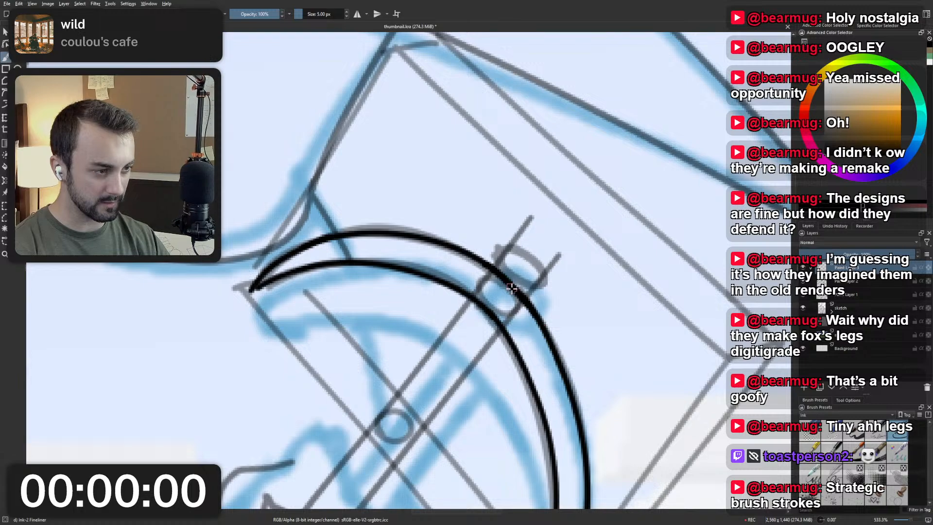
drag(252, 290, 282, 277)
key(ctrl+z)
key(ctrl+z)
scroll(354, 244, down, 4)
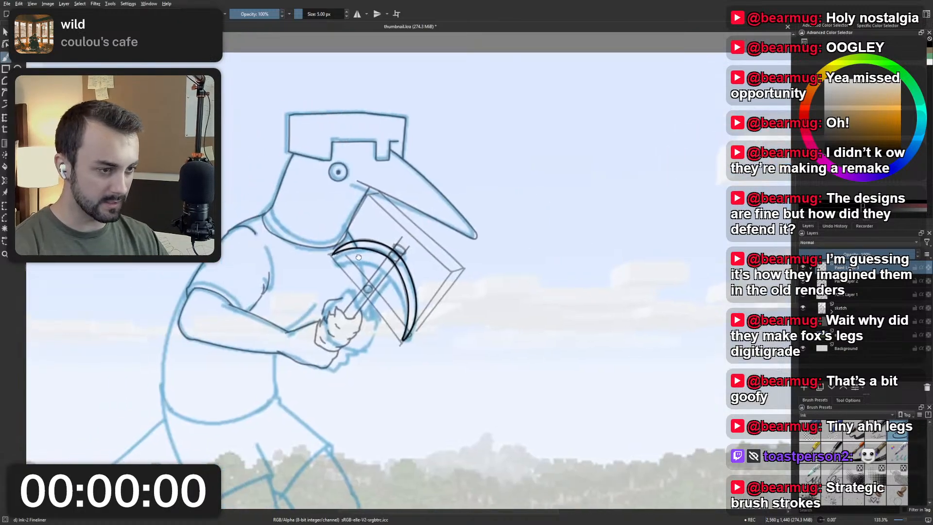
Hide the layer holding the boxed construction guides around the pickaxe.
scroll(396, 248, up, 4)
scroll(411, 250, down, 3)
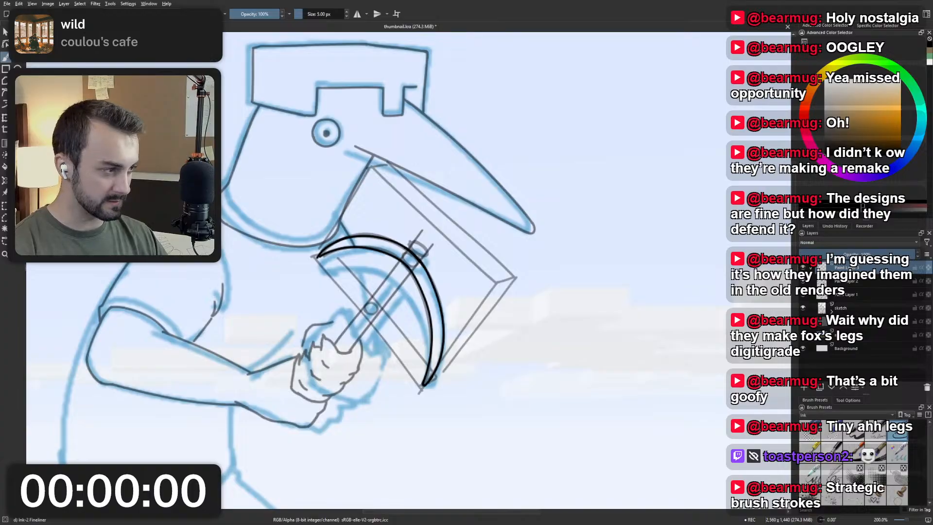
click(803, 282)
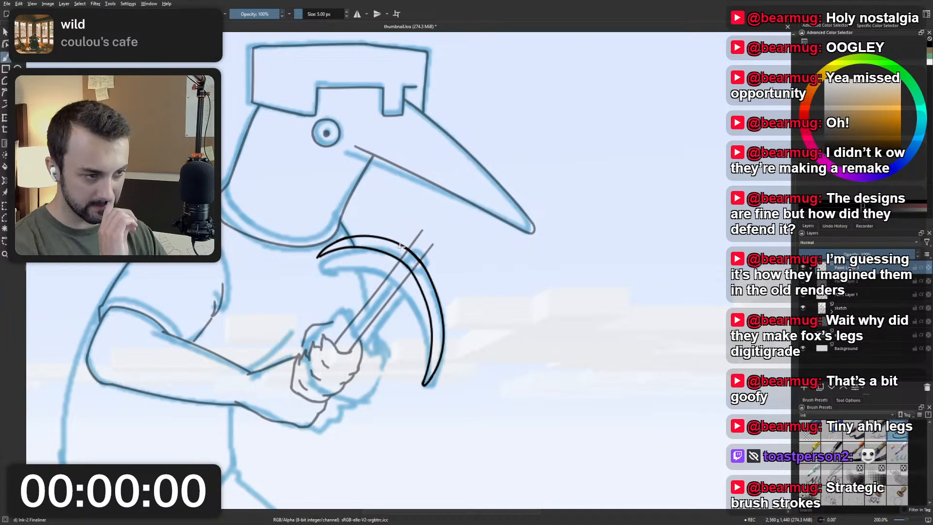
scroll(330, 245, down, 1)
scroll(416, 250, up, 3)
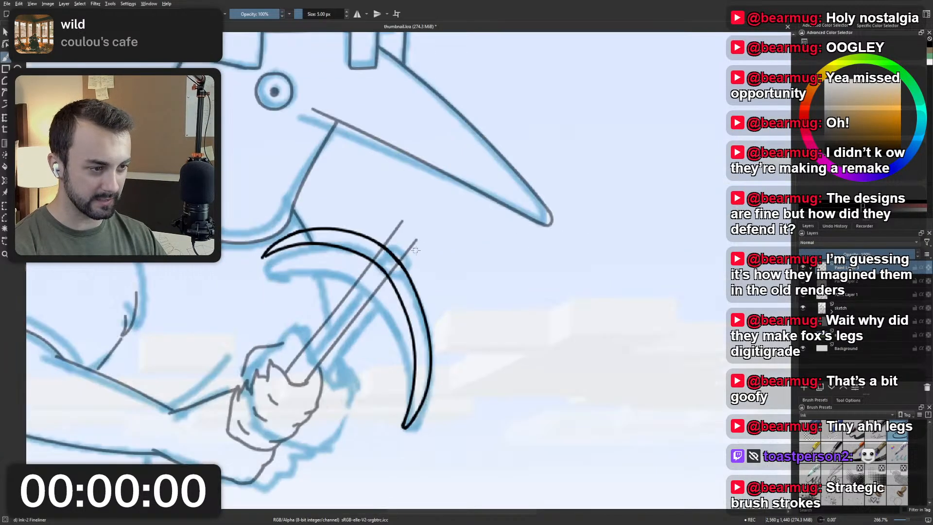
Try to re-ink the pickaxe head's outer edge from the handle towards the far tip with a fuller curve.
drag(401, 282, 438, 390)
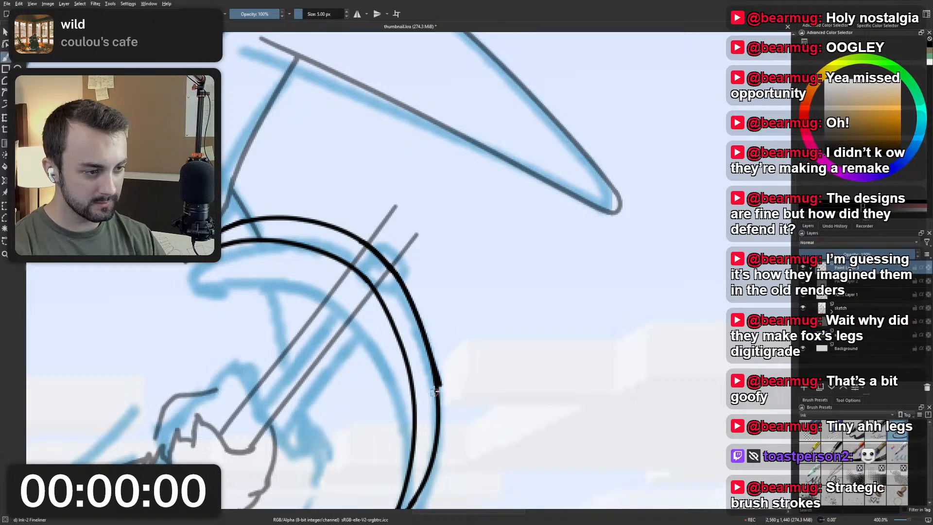
key(ctrl+z)
drag(395, 271, 435, 378)
key(ctrl+z)
drag(395, 264, 436, 387)
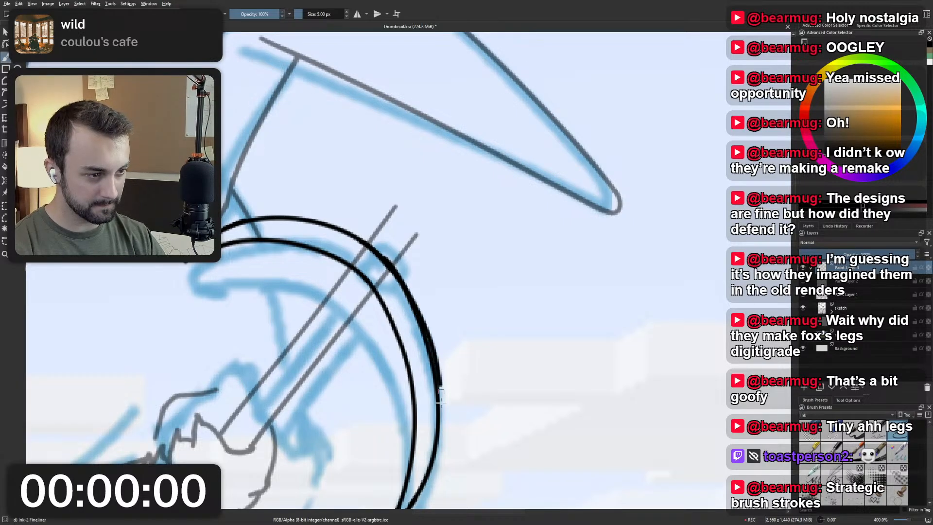
key(ctrl+z)
drag(387, 259, 435, 391)
key(ctrl+z)
drag(389, 262, 436, 395)
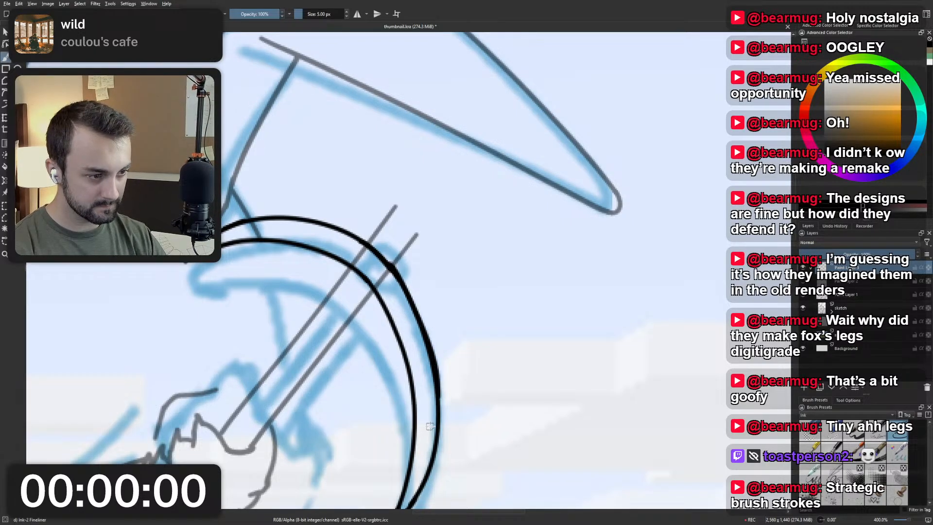
key(ctrl+z)
mouse_move(390, 269)
mouse_down()
mouse_move(435, 361)
mouse_move(437, 396)
mouse_up()
key(ctrl+z)
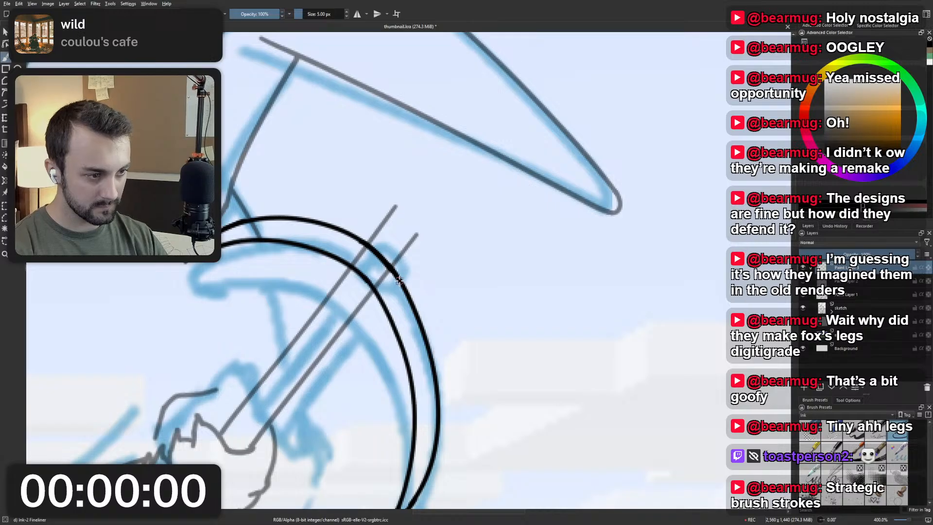
Erase the pickaxe head's outer edge between the handle and the far tip with the Eraser Small brush at 25 px.
scroll(384, 260, down, 3)
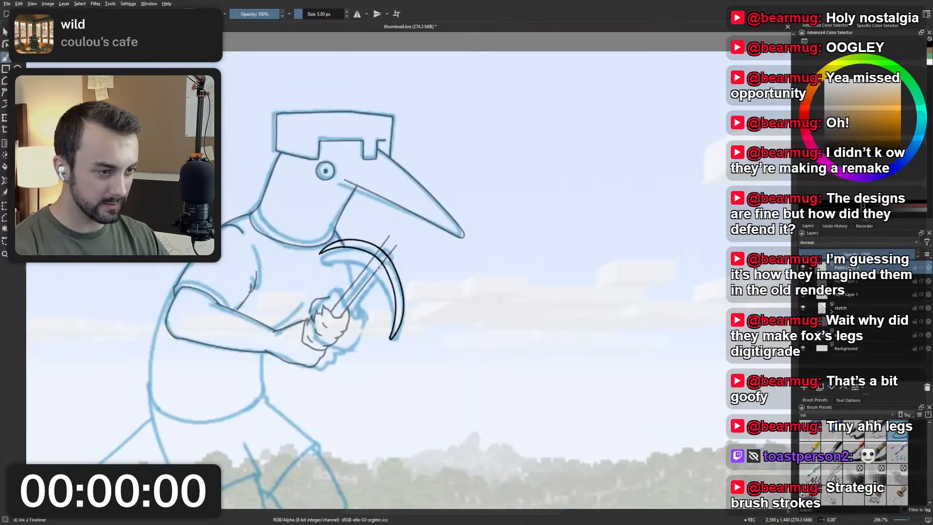
scroll(407, 275, up, 2)
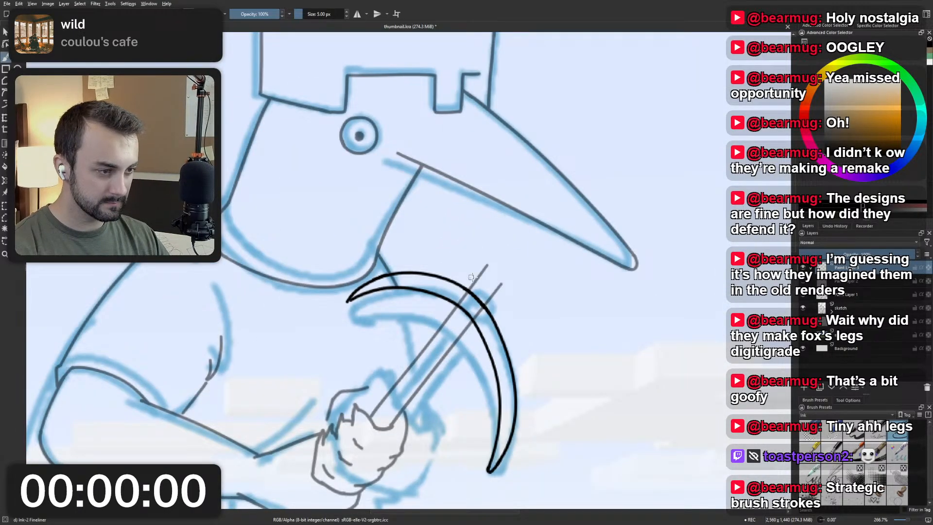
scroll(471, 277, up, 1)
drag(284, 295, 413, 291)
mouse_move(398, 264)
mouse_down()
mouse_move(409, 269)
mouse_move(397, 273)
mouse_up()
drag(324, 193, 386, 362)
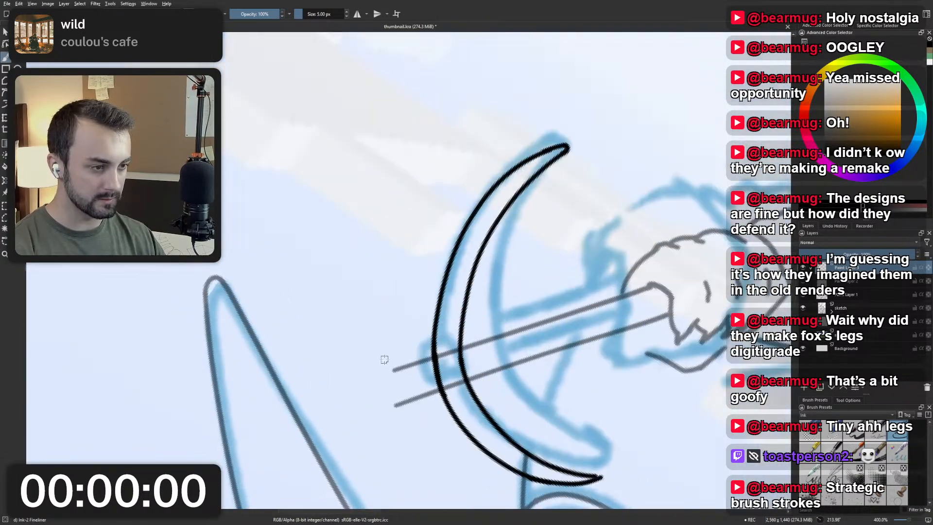
scroll(463, 239, down, 3)
scroll(460, 193, up, 1)
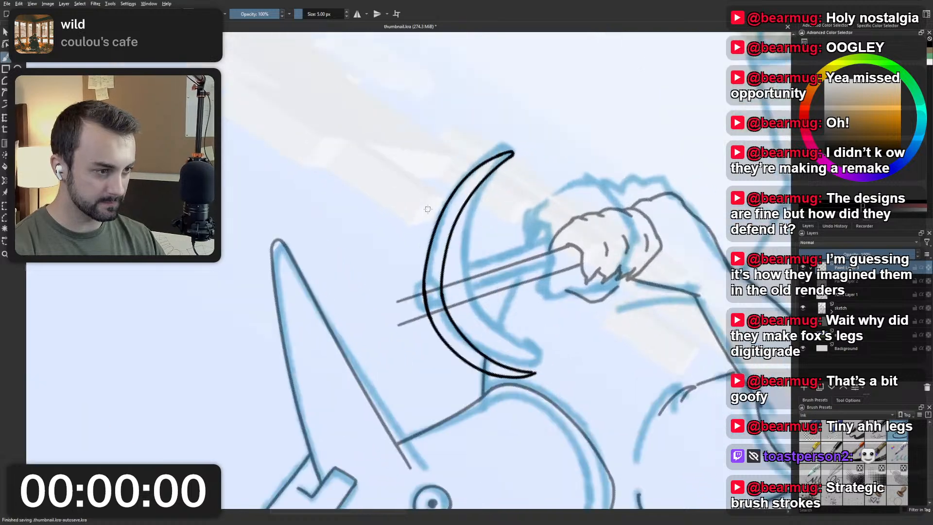
right_click(443, 225)
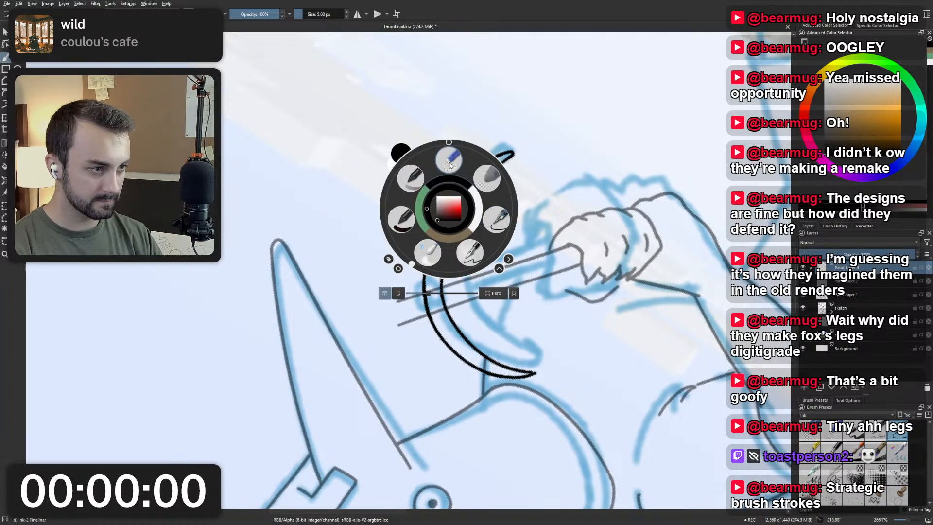
click(448, 161)
mouse_move(424, 285)
mouse_down()
mouse_move(432, 219)
mouse_move(458, 175)
mouse_move(485, 161)
mouse_up()
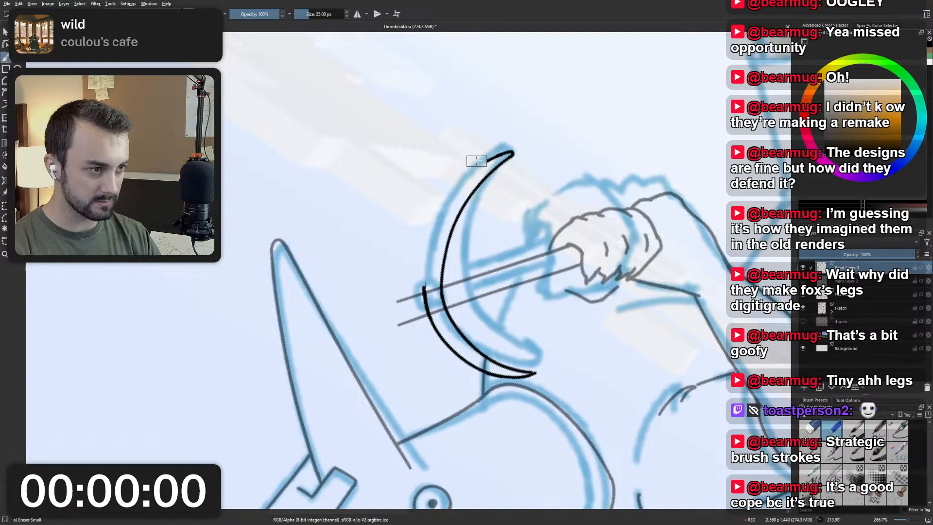
drag(425, 296, 430, 311)
Redraw the outer edge from the far tip back to the handle with the Ink-2 Fineliner brush at 5 px.
right_click(436, 249)
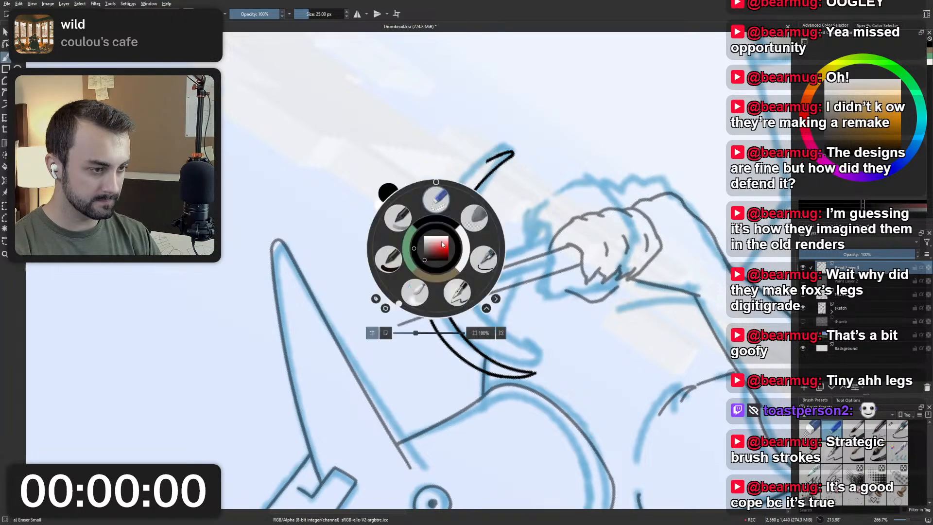
click(388, 260)
right_click(408, 250)
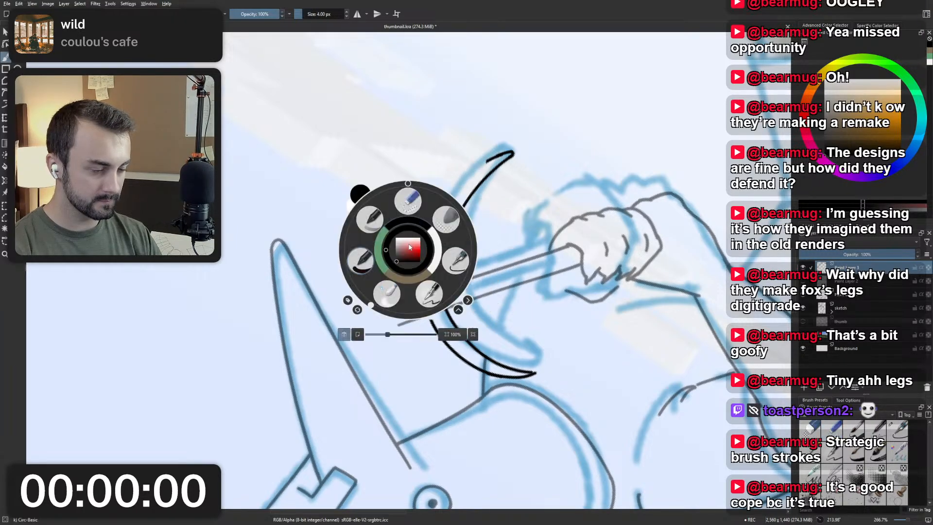
click(455, 261)
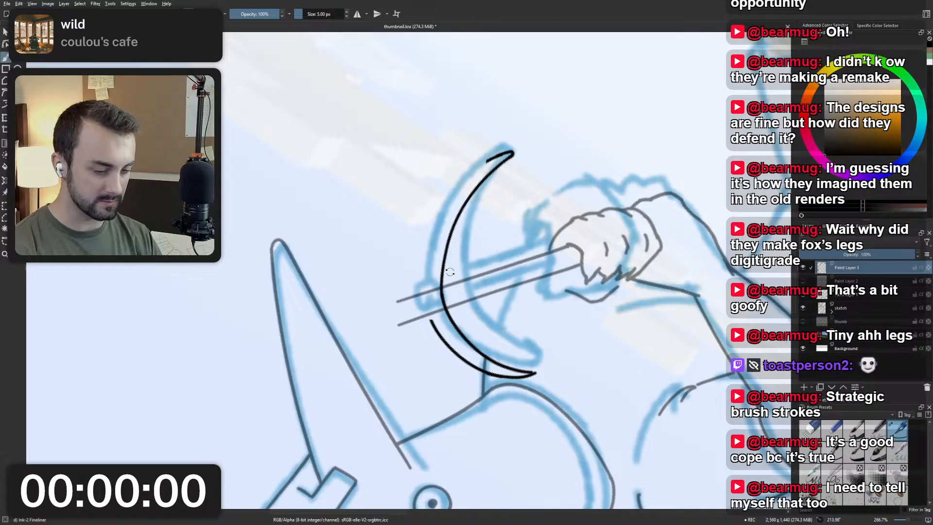
drag(441, 272, 425, 216)
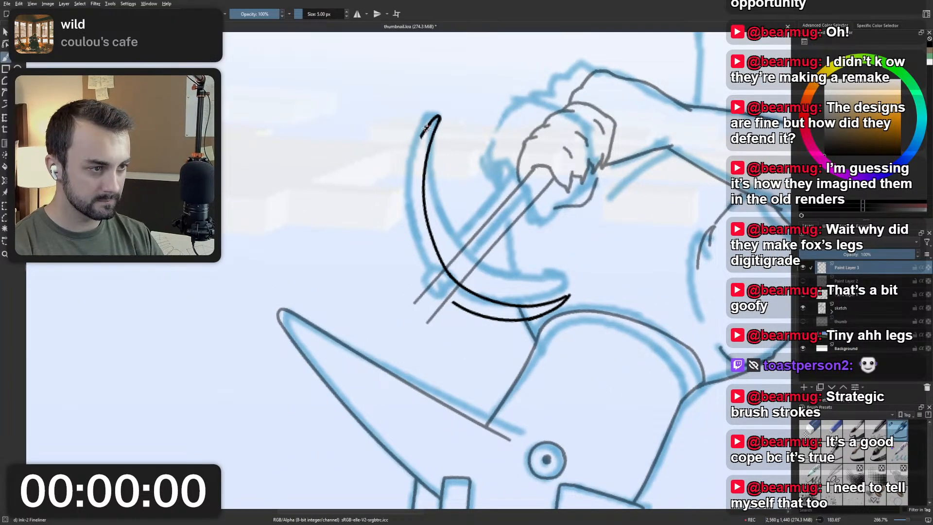
drag(426, 128, 421, 273)
key(ctrl+z)
drag(426, 126, 440, 297)
key(ctrl+z)
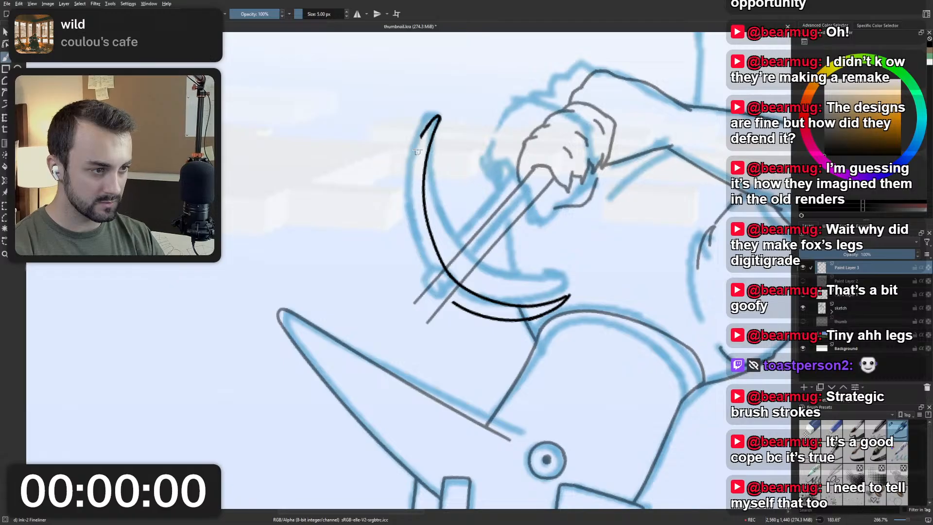
drag(423, 127, 434, 299)
key(ctrl+z)
mouse_move(424, 126)
mouse_down()
mouse_move(407, 194)
mouse_move(445, 293)
mouse_up()
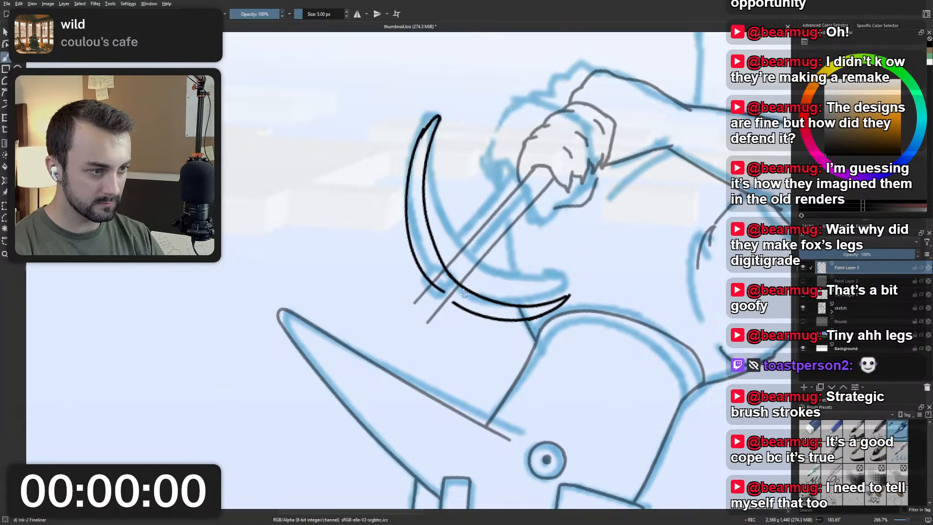
Re-ink the pickaxe head's outer edge from the tip farthest from the character towards the handle.
key(ctrl+z)
drag(426, 127, 421, 258)
key(ctrl+z)
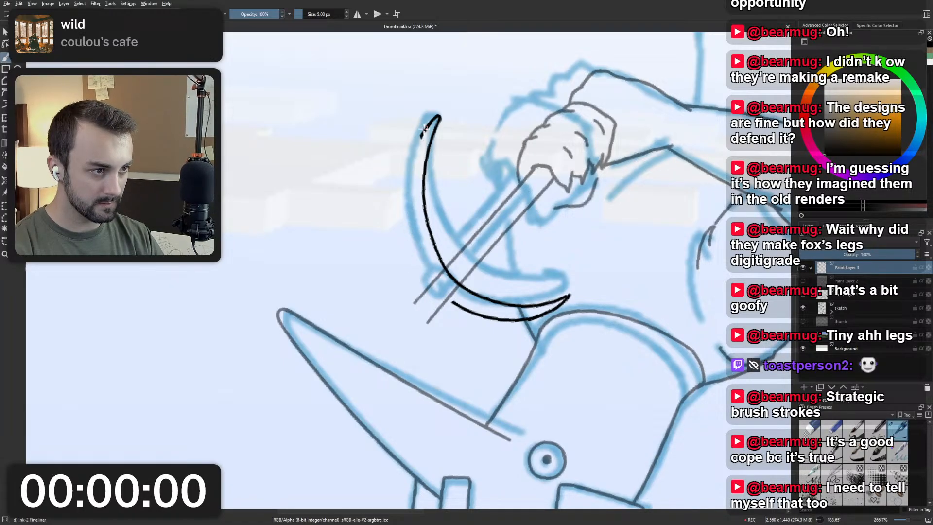
drag(424, 125, 432, 287)
key(ctrl+z)
mouse_move(438, 118)
mouse_down()
mouse_move(425, 270)
mouse_move(487, 321)
mouse_up()
key(ctrl+z)
Ink the outer edge across the handle so both halves of the pickaxe head join in one smooth curve.
key(ctrl+z)
mouse_move(416, 248)
mouse_down()
mouse_move(499, 321)
mouse_move(478, 319)
mouse_up()
key(ctrl+z)
drag(414, 246, 482, 320)
key(ctrl+z)
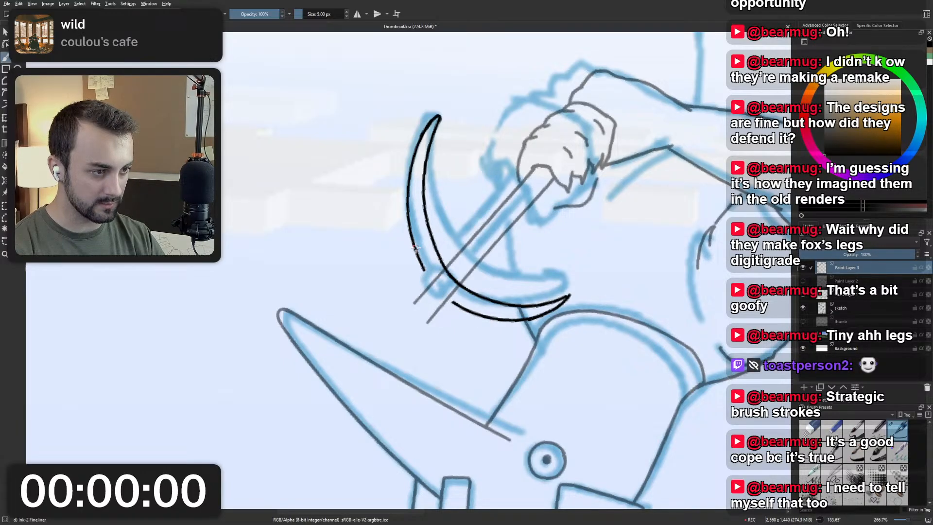
mouse_move(412, 245)
mouse_down()
mouse_move(466, 310)
mouse_move(491, 321)
mouse_up()
key(ctrl+z)
key(ctrl+z)
mouse_move(415, 246)
mouse_down()
mouse_move(497, 318)
mouse_move(453, 302)
mouse_move(485, 311)
mouse_move(453, 292)
mouse_move(495, 316)
mouse_move(466, 309)
mouse_up()
key(ctrl+z)
key(ctrl+z)
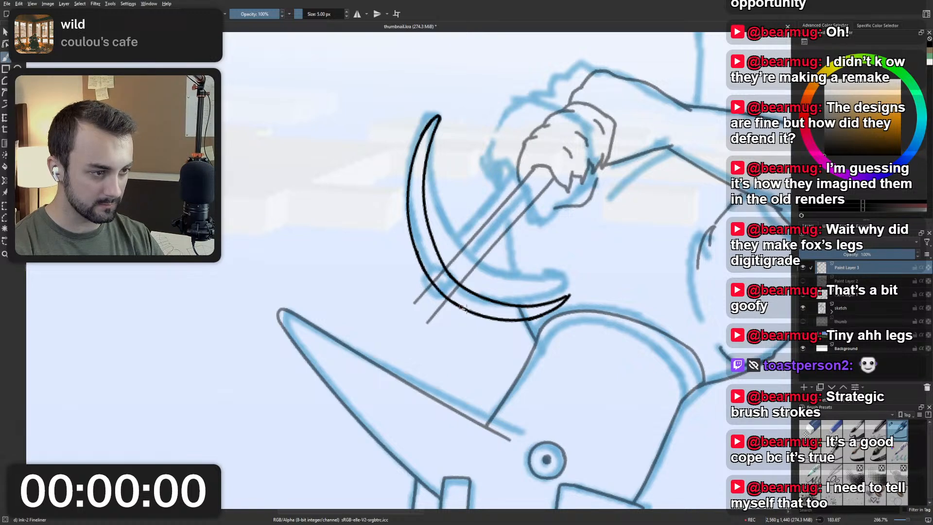
Reset the canvas rotation and re-ink the pointed tip of the pickaxe head beside the character's neck.
key(5)
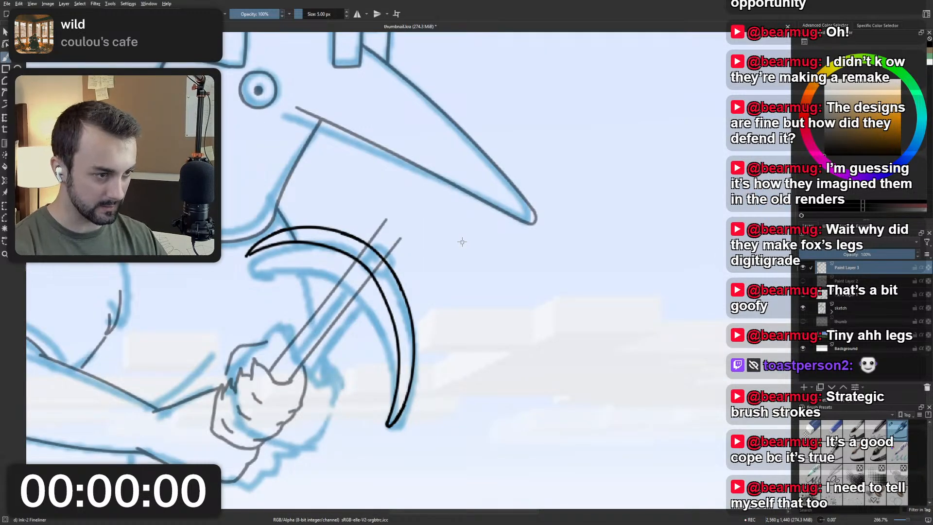
scroll(462, 241, down, 2)
scroll(444, 248, up, 3)
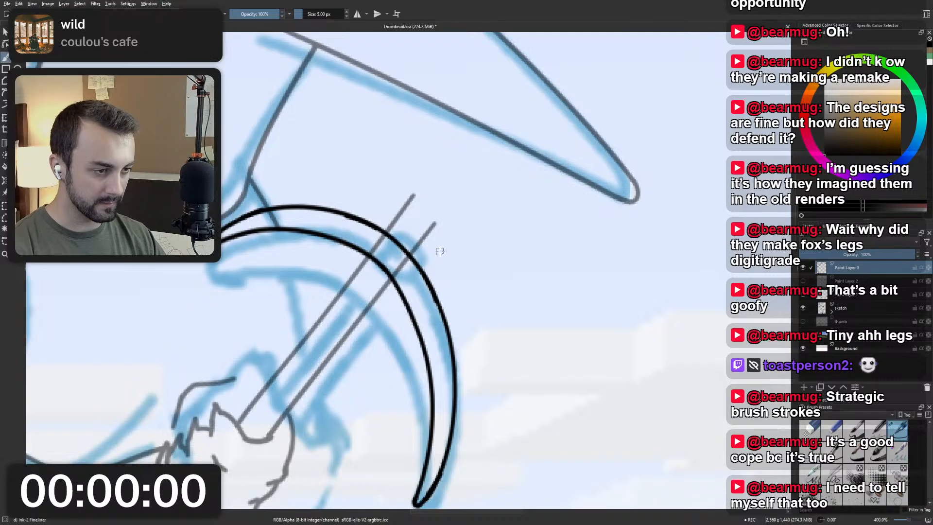
scroll(318, 298, up, 1)
mouse_move(218, 244)
mouse_down()
mouse_move(318, 297)
mouse_move(333, 289)
mouse_move(305, 303)
mouse_up()
scroll(316, 299, down, 1)
key(ctrl+z)
key(ctrl+z)
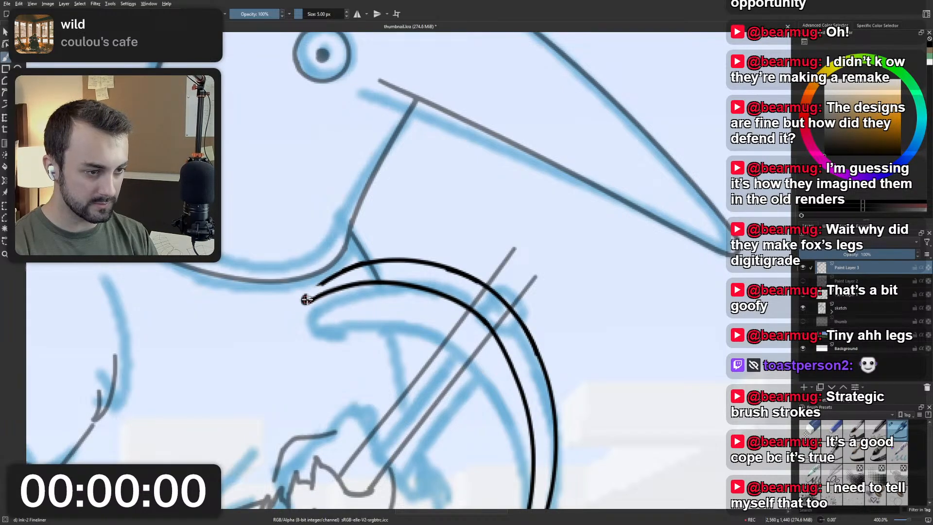
drag(306, 302, 350, 267)
key(ctrl+z)
drag(305, 302, 353, 266)
key(ctrl+z)
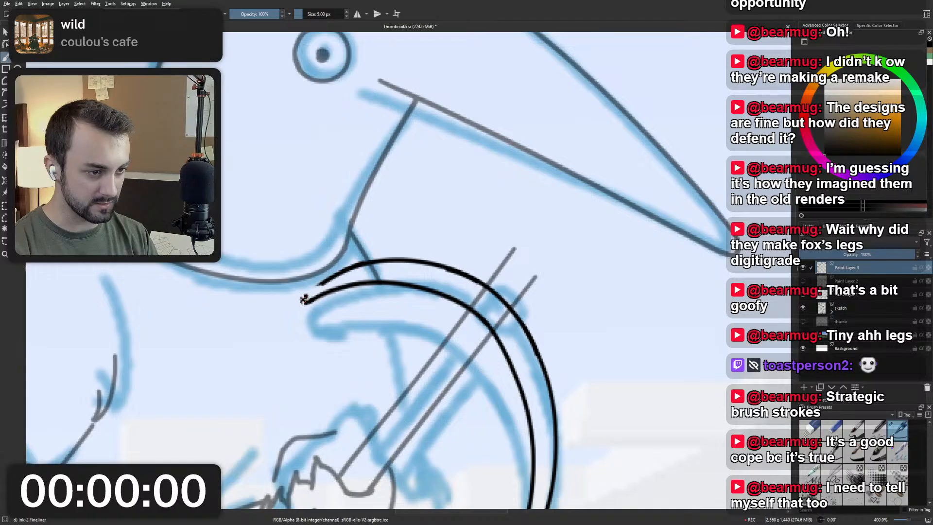
drag(305, 300, 354, 265)
key(ctrl+z)
drag(305, 301, 363, 263)
key(ctrl+z)
scroll(363, 254, down, 3)
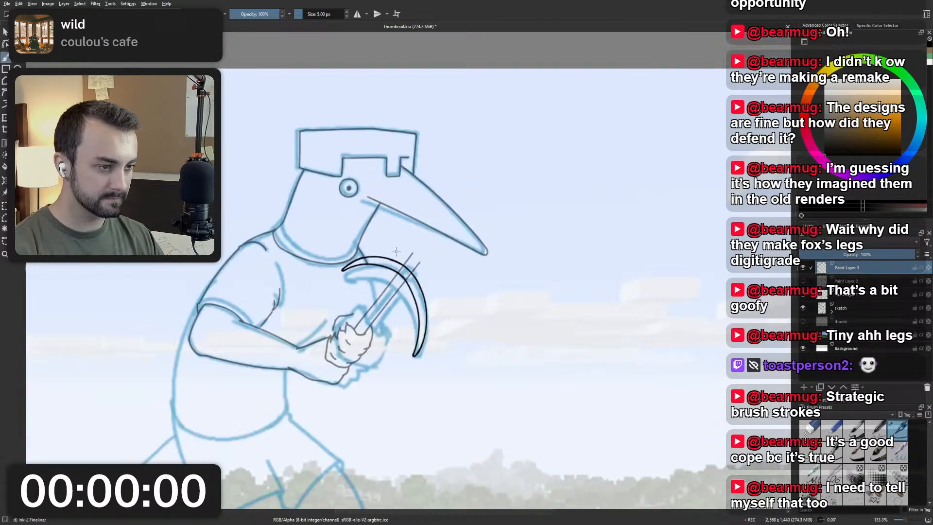
Erase the pickaxe head's outer edge where it crosses the handle with the Eraser Small brush at 25 px.
scroll(397, 251, up, 3)
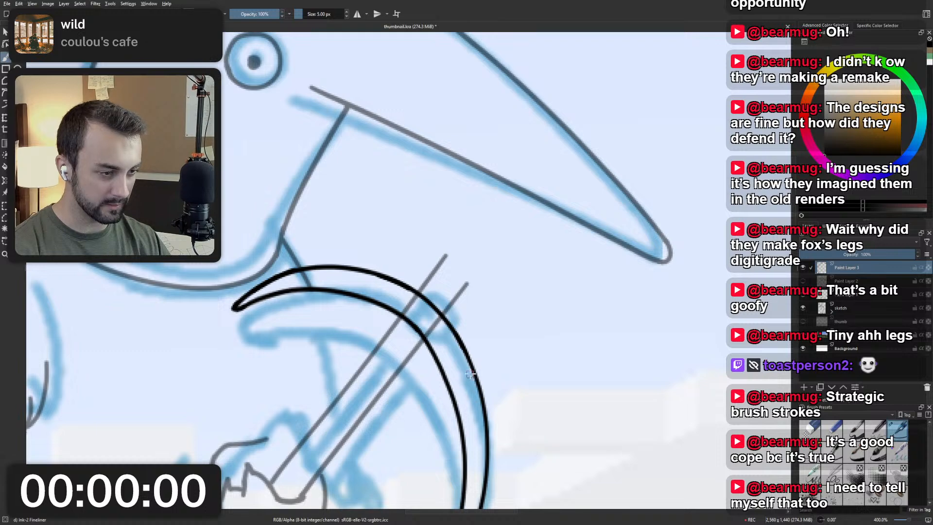
scroll(448, 294, down, 3)
scroll(443, 293, up, 4)
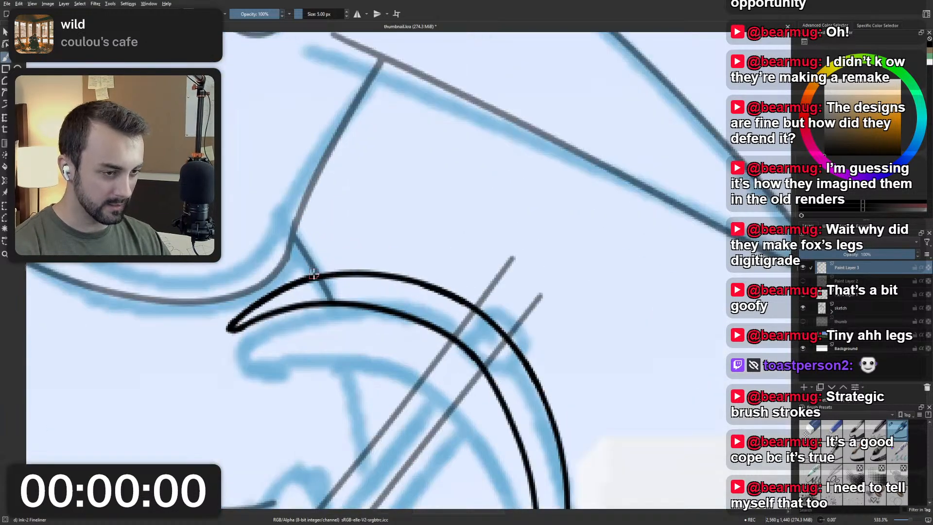
drag(343, 276, 384, 281)
scroll(384, 281, down, 1)
scroll(486, 302, up, 1)
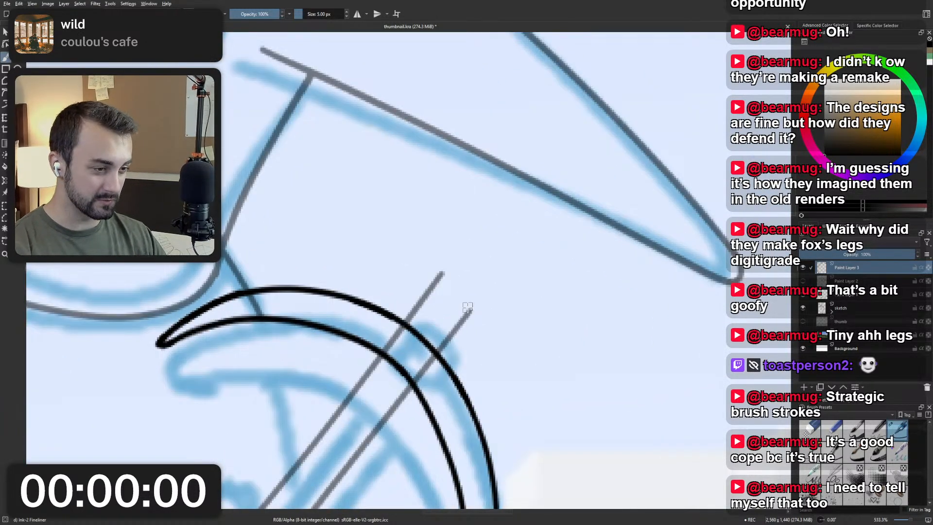
right_click(427, 300)
click(432, 263)
mouse_move(418, 315)
mouse_down()
mouse_move(407, 328)
mouse_move(416, 326)
mouse_move(431, 350)
mouse_up()
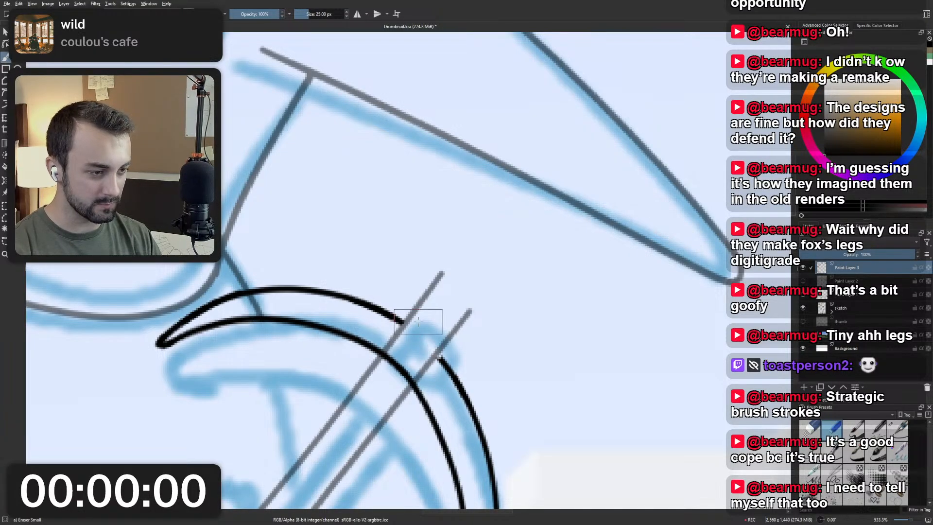
Ink the short sides and inner curve of the handle's knob in the gap with the Ink-2 Fineliner brush at 5 px.
right_click(422, 323)
click(470, 333)
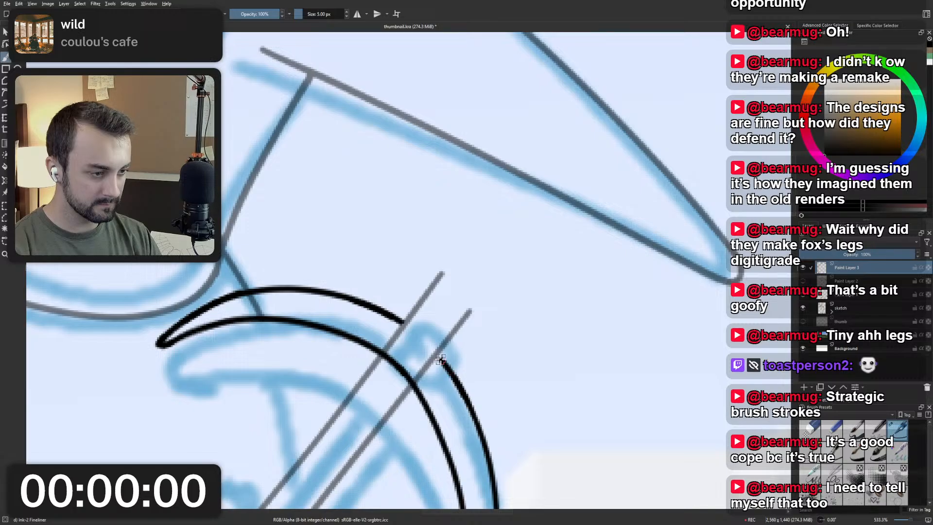
drag(436, 354, 445, 364)
key(ctrl+z)
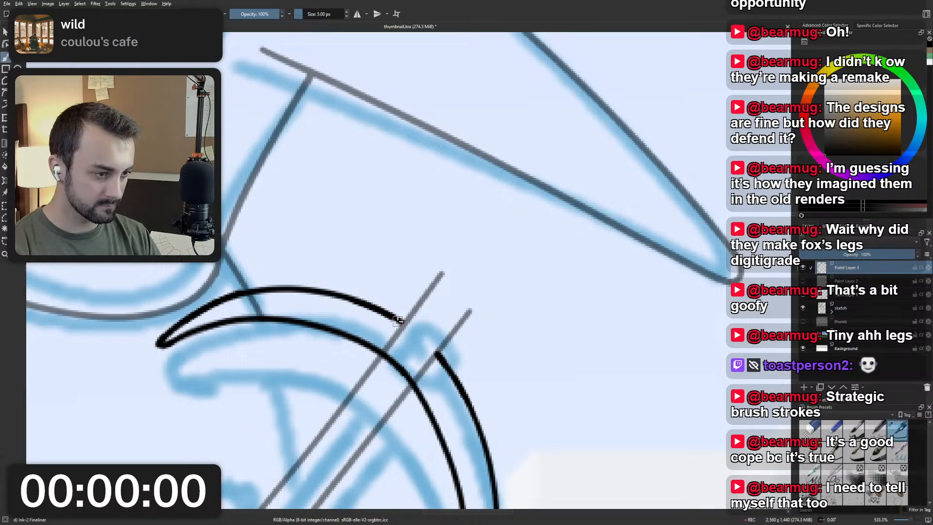
drag(398, 321, 408, 324)
mouse_move(432, 355)
mouse_down()
mouse_move(398, 329)
mouse_move(410, 316)
mouse_up()
key(ctrl+z)
key(ctrl+z)
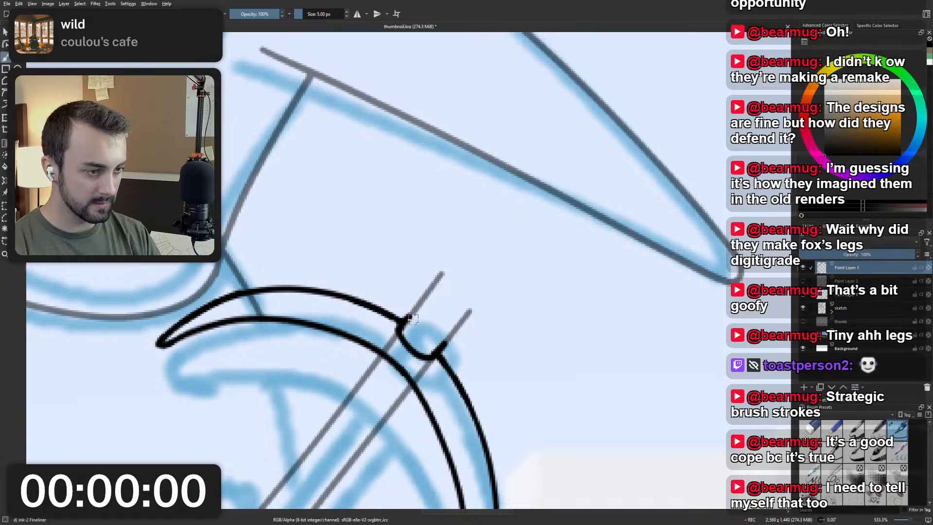
Ink the rounded outer end of the knob to close its outline above the pickaxe head.
mouse_move(443, 340)
mouse_down()
mouse_move(411, 308)
mouse_move(442, 338)
mouse_move(410, 313)
mouse_move(403, 325)
mouse_move(419, 316)
mouse_move(412, 314)
mouse_move(446, 344)
mouse_up()
key(ctrl+z)
key(ctrl+z)
key(ctrl+z)
key(ctrl+z)
mouse_move(412, 313)
mouse_down()
mouse_move(441, 325)
mouse_move(444, 339)
mouse_up()
key(ctrl+z)
key(ctrl+z)
key(ctrl+z)
key(ctrl+z)
drag(410, 314, 444, 339)
key(ctrl+z)
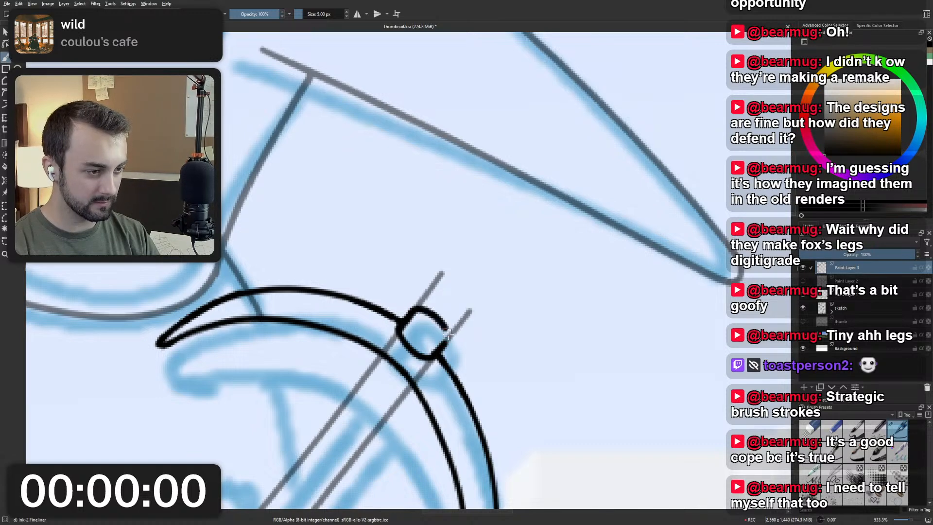
Delete the hidden construction guide layer below Paint Layer 3 and raise Paint Layer 1's opacity to 100%.
scroll(445, 310, down, 4)
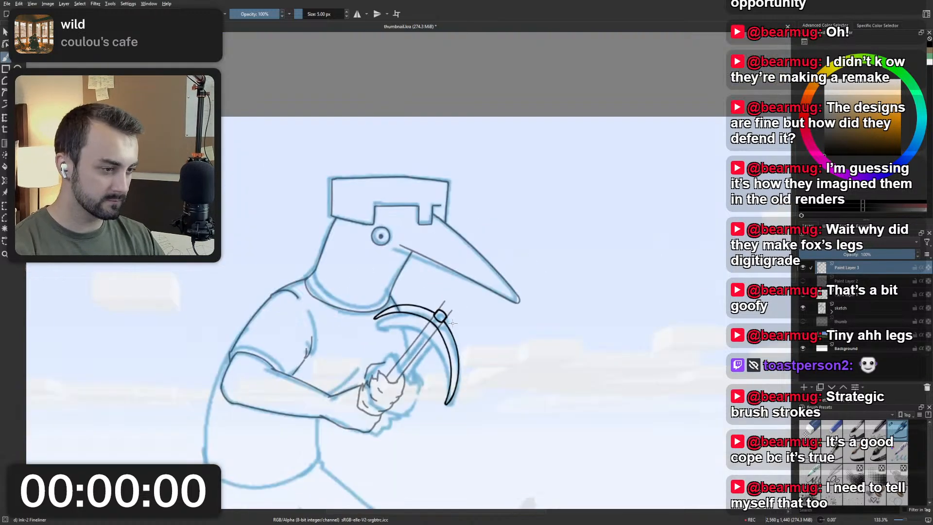
scroll(449, 315, up, 3)
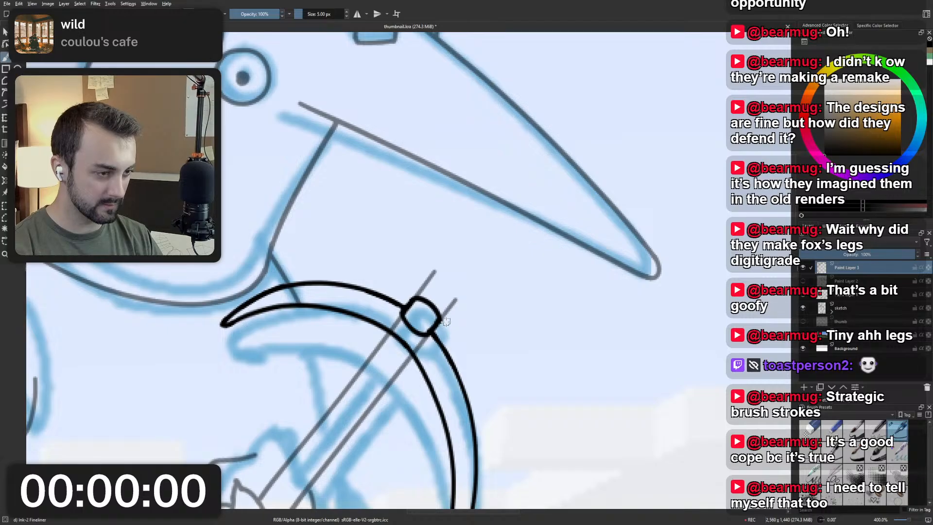
scroll(461, 284, down, 3)
scroll(447, 281, up, 3)
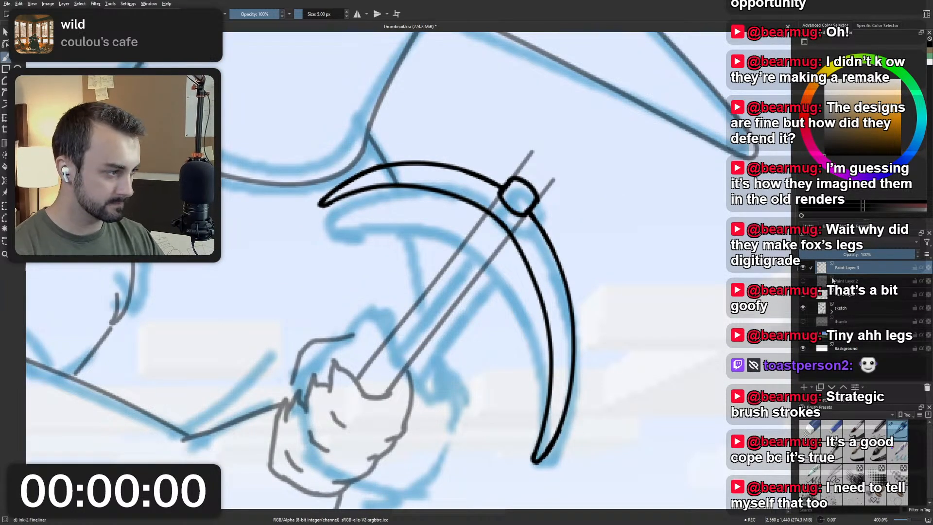
click(822, 282)
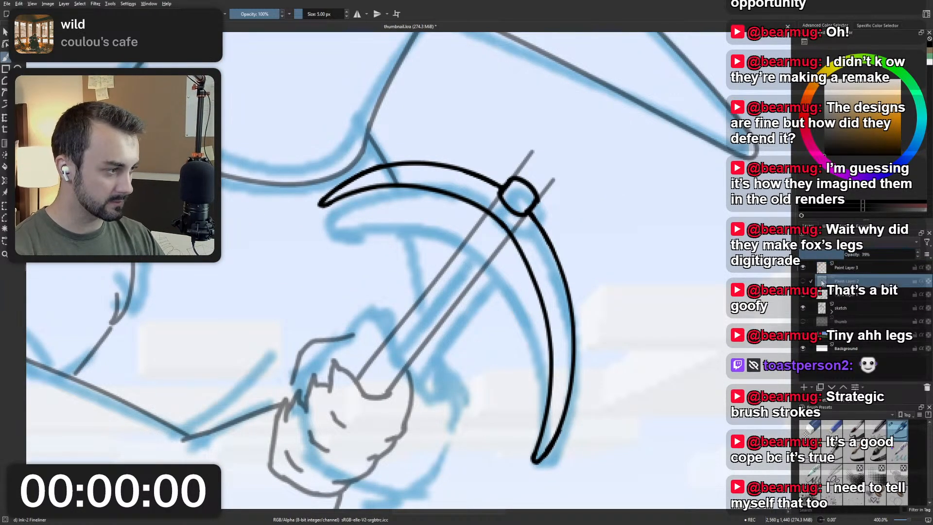
click(926, 387)
drag(858, 254, 916, 254)
Erase the handle and neck lines that overlap the pickaxe head on Paint Layer 1 with the Eraser Small brush at 25 px.
mouse_move(536, 215)
mouse_down()
mouse_move(497, 251)
mouse_move(466, 225)
mouse_move(495, 202)
mouse_move(525, 196)
mouse_move(478, 232)
mouse_up()
right_click(547, 222)
click(547, 177)
scroll(527, 214, down, 6)
scroll(478, 232, up, 2)
scroll(479, 232, up, 3)
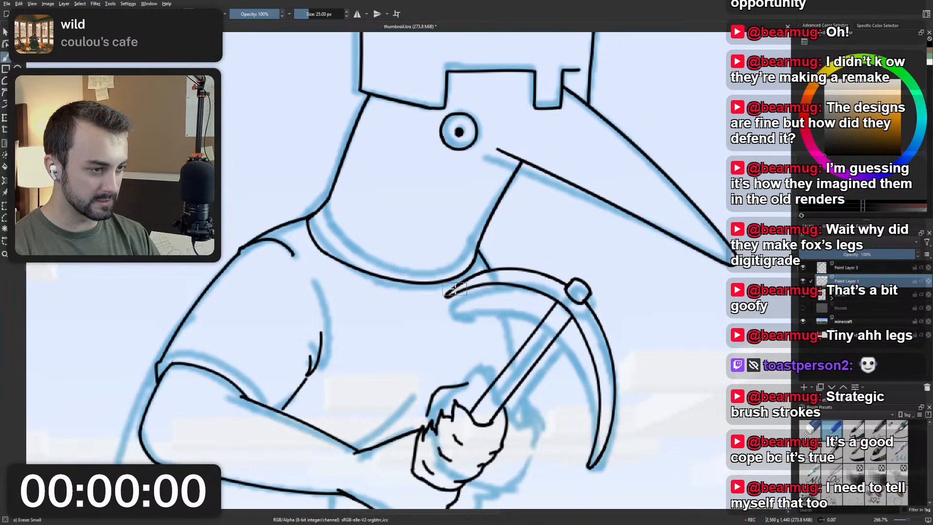
Switch back to the Ink-2 Fineliner brush at 5 px and lower the sketch layer's opacity to 21%.
right_click(535, 334)
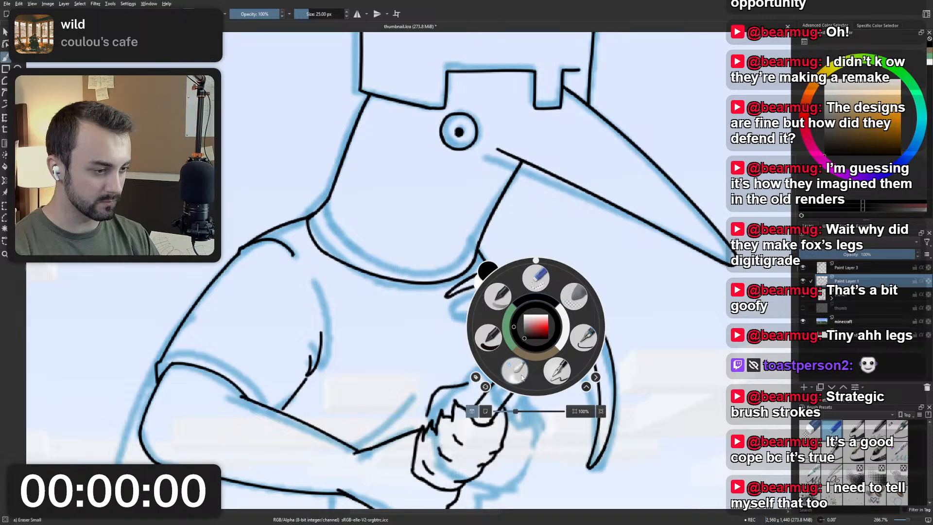
click(558, 372)
scroll(524, 294, down, 3)
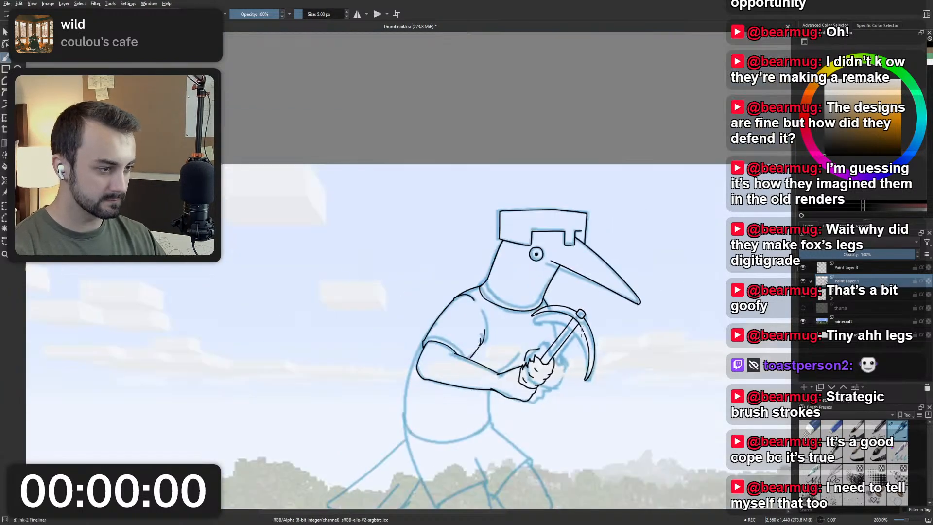
scroll(523, 293, up, 3)
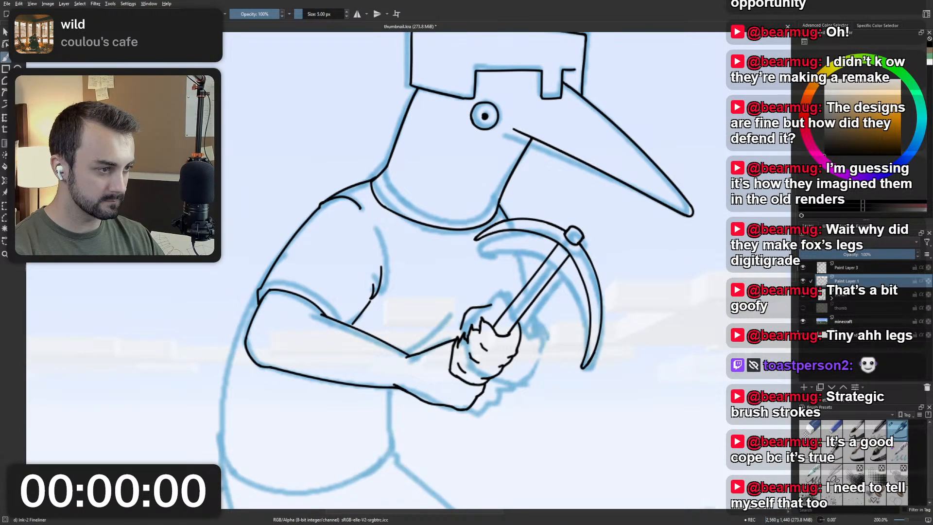
click(840, 308)
click(840, 295)
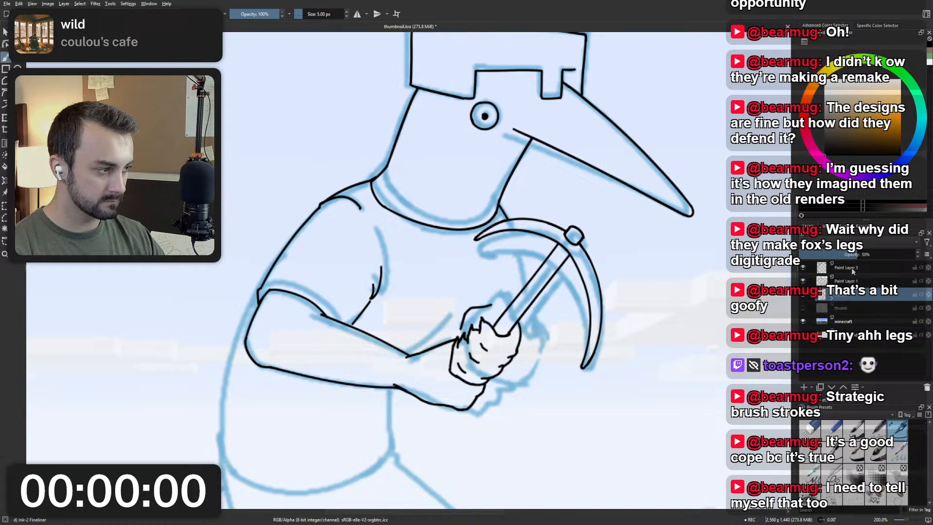
click(823, 254)
scroll(568, 261, down, 3)
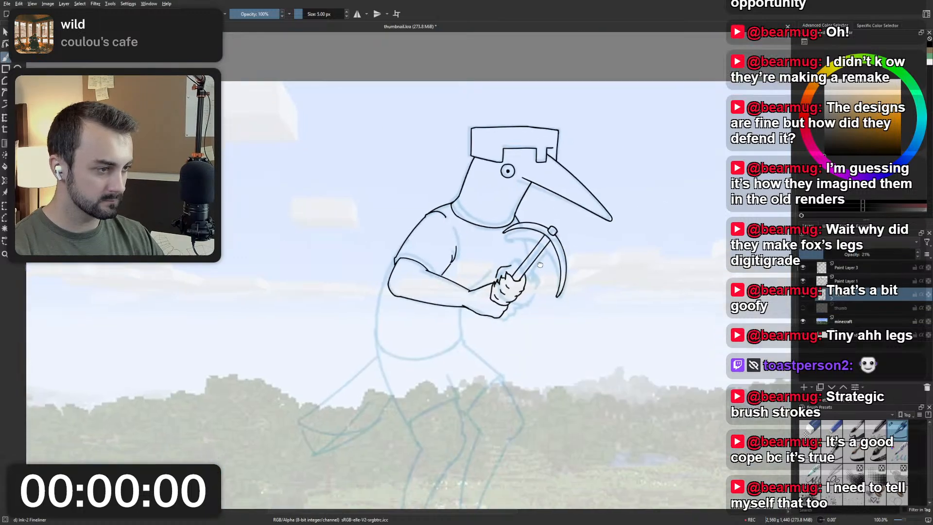
scroll(476, 263, up, 3)
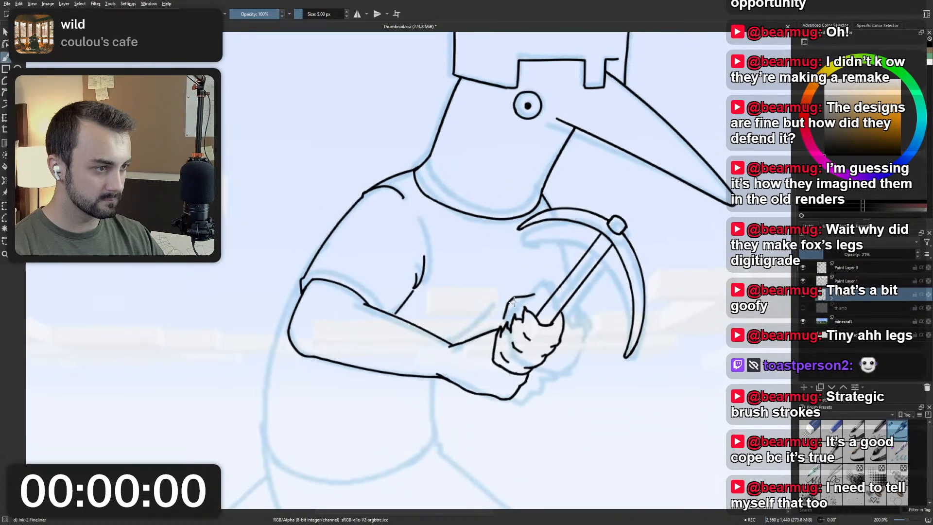
Mirror the canvas view and merge Paint Layer 3 down into Paint Layer 1.
drag(564, 253, 562, 277)
scroll(478, 232, down, 3)
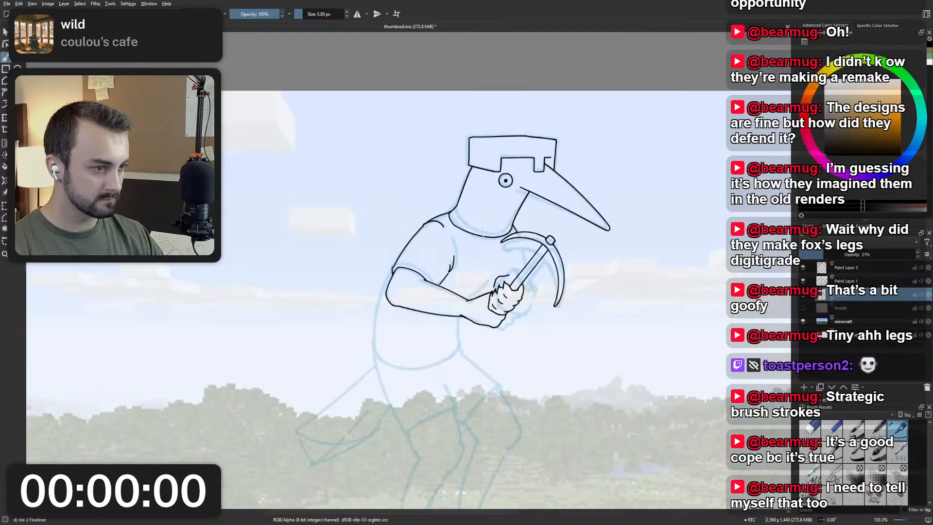
key(m)
drag(436, 236, 564, 238)
scroll(451, 292, up, 4)
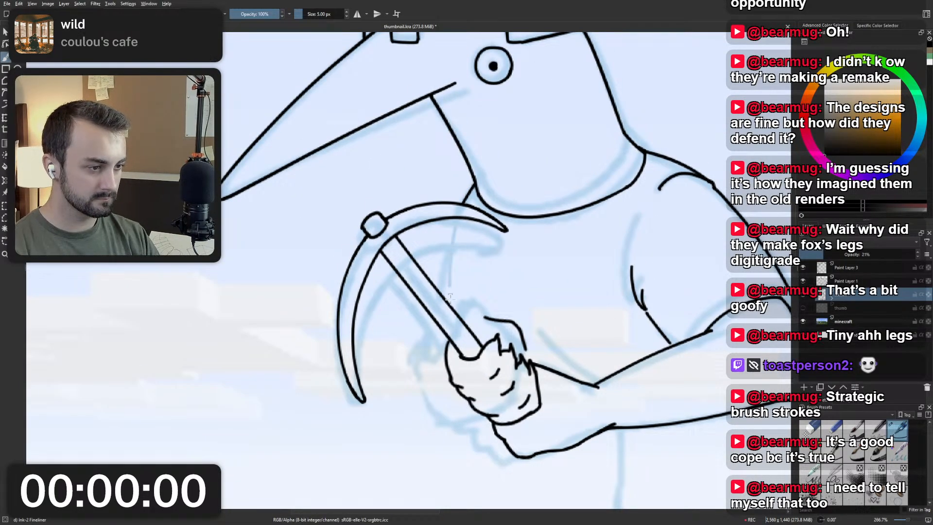
click(856, 268)
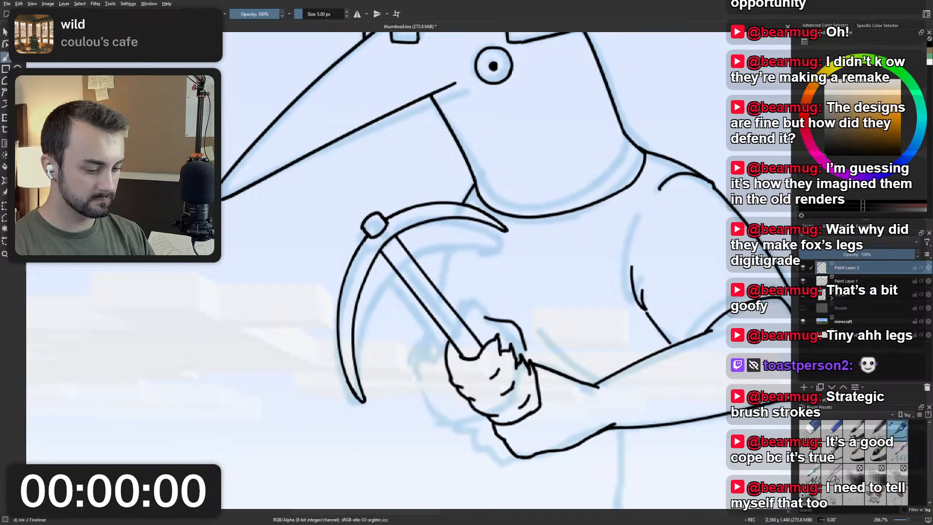
key(ctrl+e)
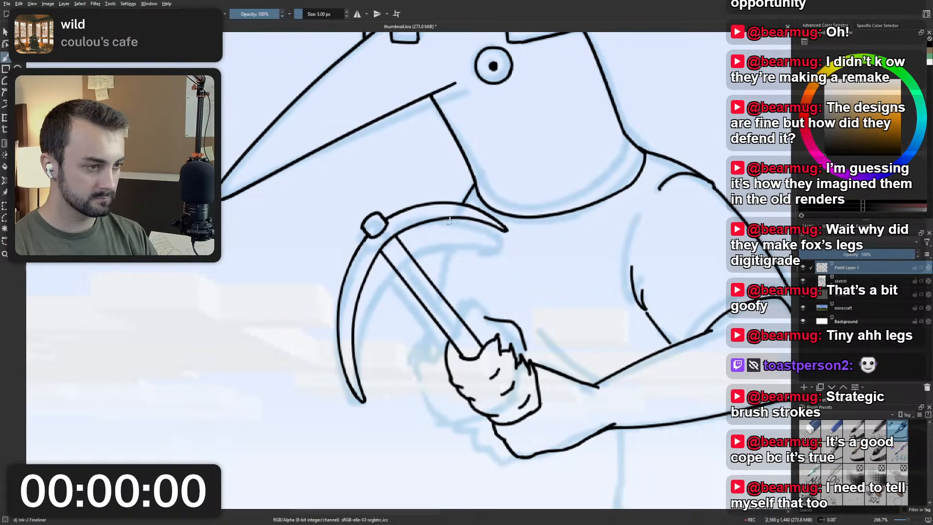
Ink the character's chest line from the pickaxe head's inner edge down to the handle.
drag(456, 217, 448, 304)
key(ctrl+z)
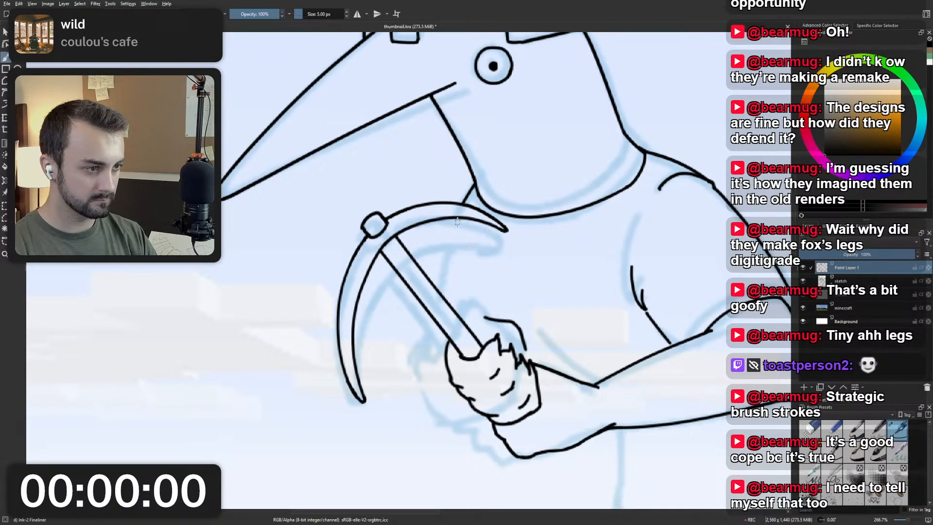
drag(457, 217, 443, 294)
scroll(462, 233, down, 3)
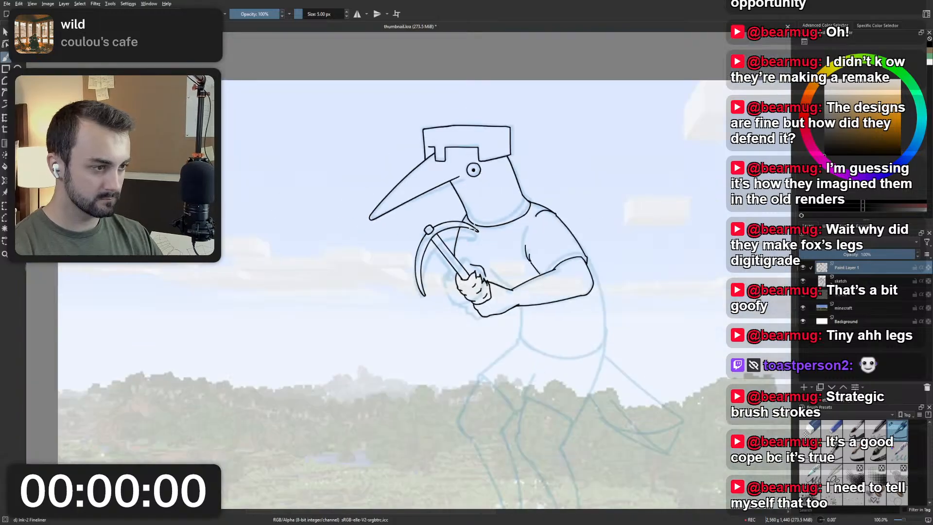
Ink a short curved line just above the gripping hand, beside the chest line.
scroll(475, 230, up, 2)
drag(467, 278, 487, 303)
key(ctrl+z)
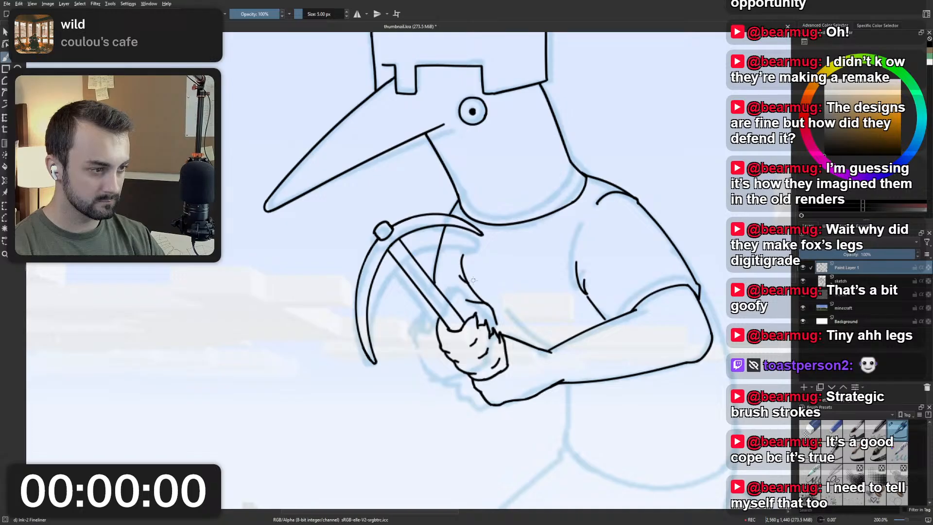
scroll(481, 258, down, 3)
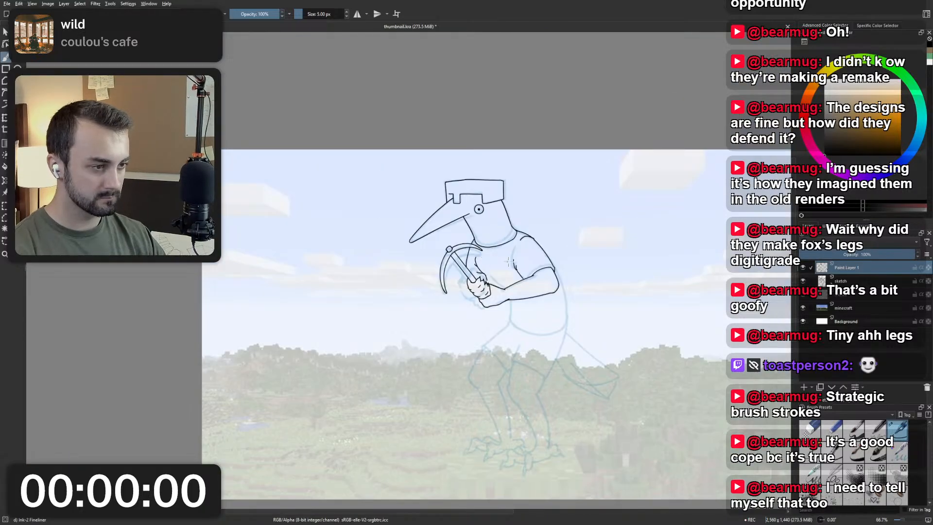
Ink a diagonal line from above the gripping hand down to the bend where the two forearm lines meet.
scroll(507, 260, up, 4)
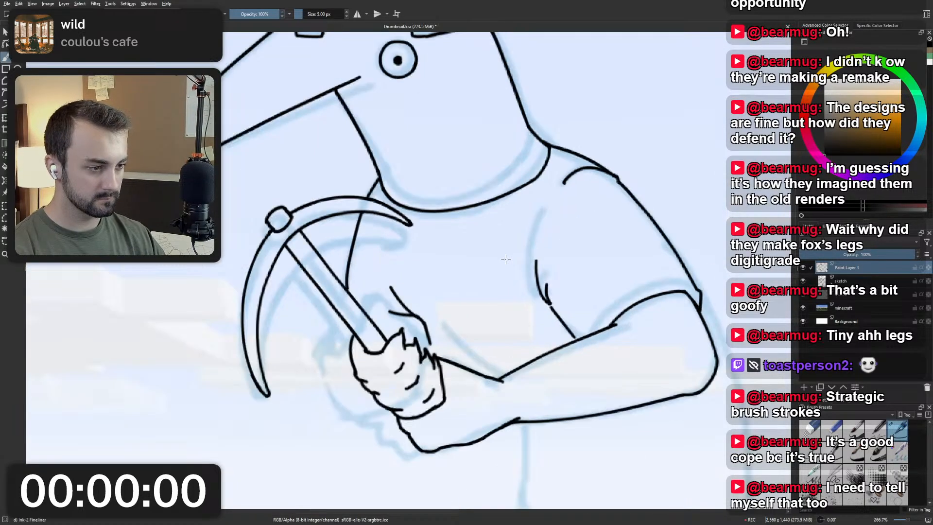
drag(394, 272, 470, 355)
key(ctrl+z)
drag(408, 290, 503, 373)
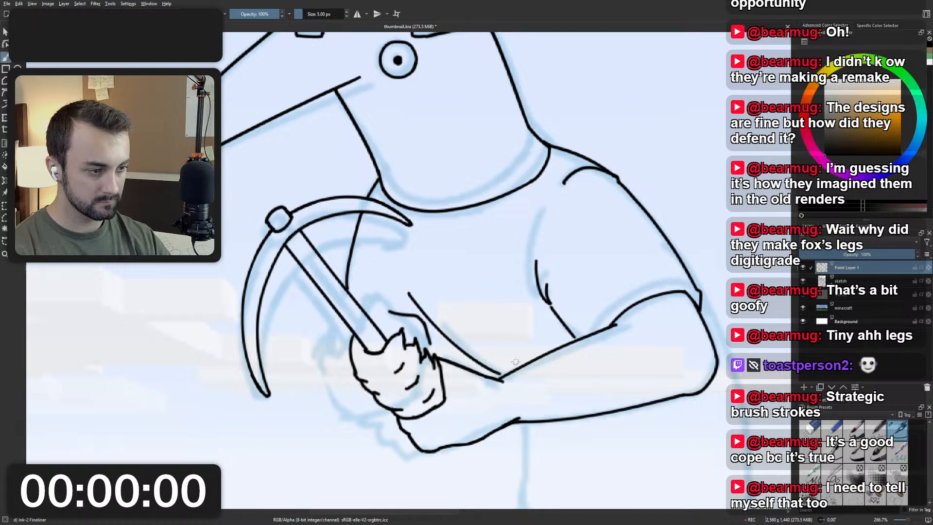
key(ctrl+z)
mouse_move(412, 291)
mouse_down()
mouse_move(441, 324)
mouse_move(506, 371)
mouse_up()
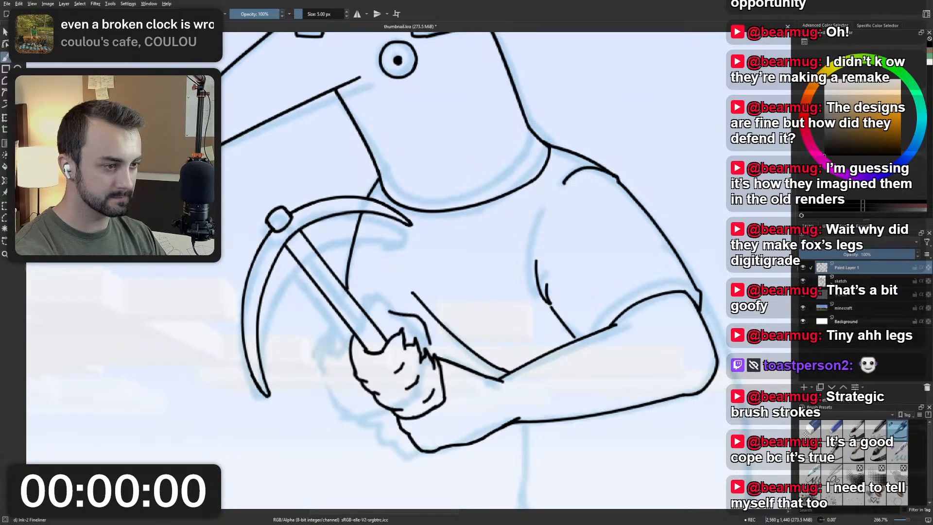
Ink the short stroke that joins the outline above the gripping hand to the pickaxe handle.
mouse_move(551, 241)
mouse_down()
mouse_move(527, 252)
mouse_move(445, 249)
mouse_up()
scroll(501, 241, down, 3)
scroll(452, 236, up, 2)
scroll(445, 248, down, 2)
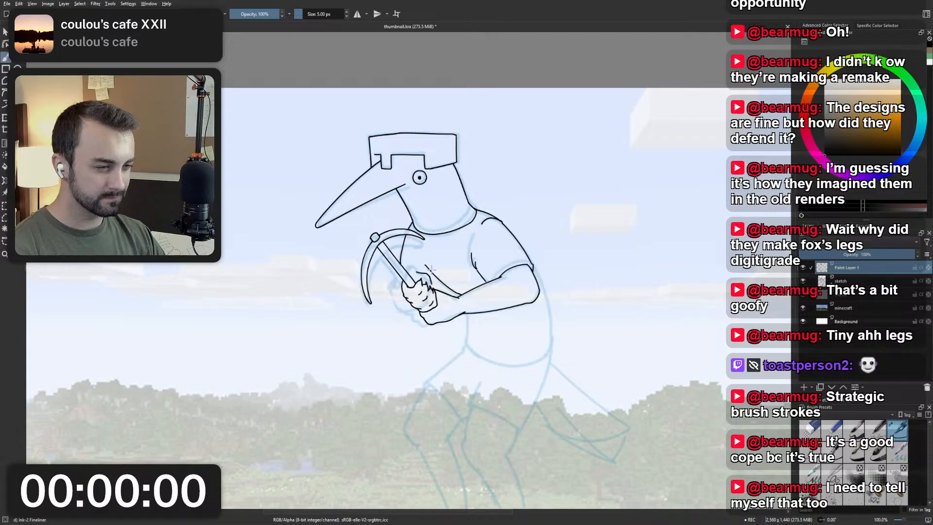
scroll(431, 270, up, 2)
drag(374, 281, 401, 278)
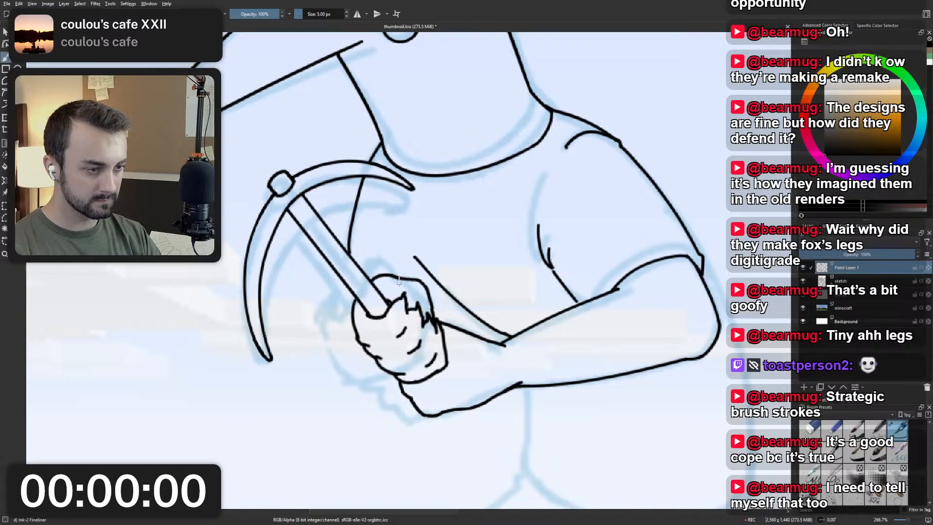
scroll(399, 277, down, 4)
scroll(459, 291, up, 4)
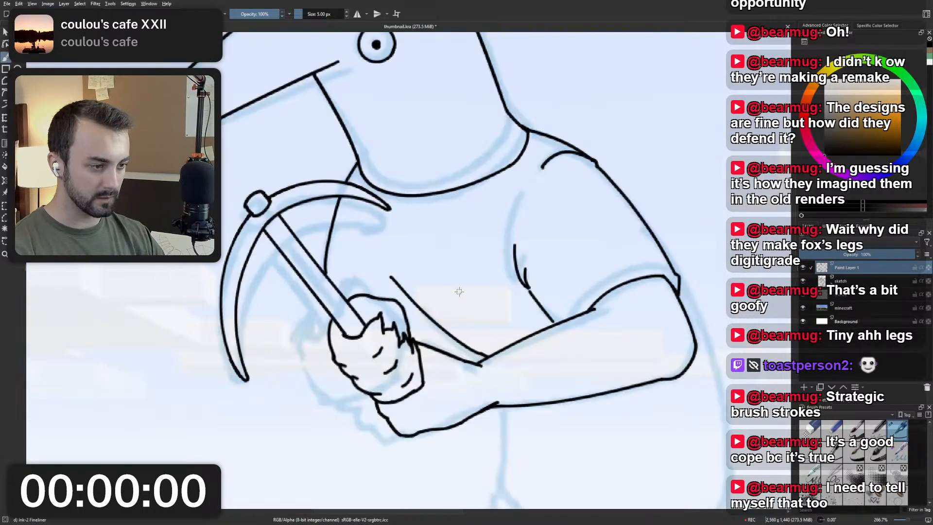
Erase the diagonal line between the chest and the forearm with the Eraser Small brush at 25 px.
right_click(460, 292)
click(459, 246)
drag(391, 276, 475, 350)
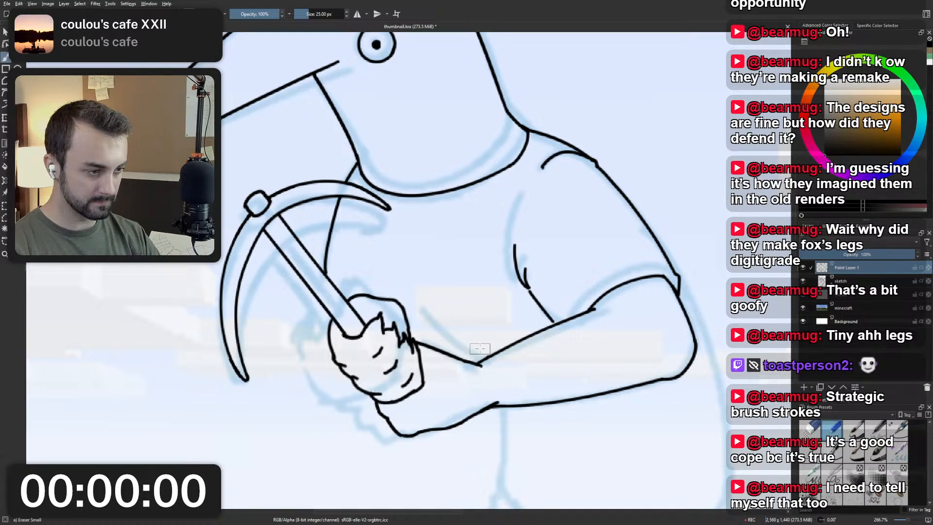
scroll(475, 339, down, 4)
mouse_move(442, 329)
mouse_down()
mouse_move(440, 288)
mouse_move(474, 328)
mouse_up()
scroll(383, 298, up, 3)
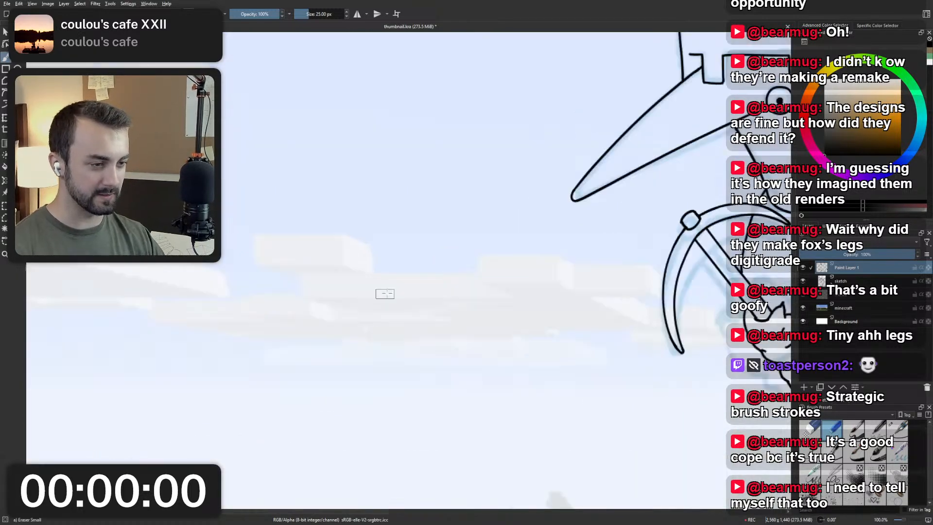
scroll(486, 250, up, 1)
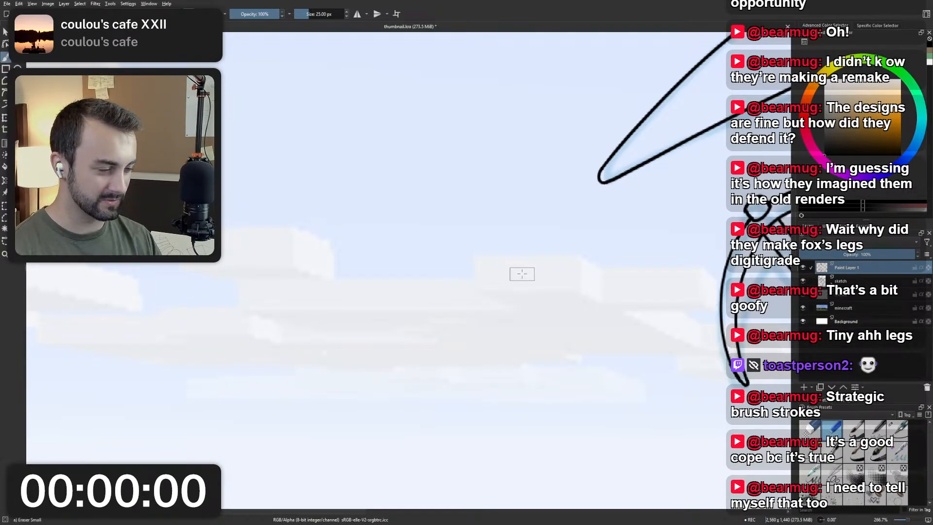
scroll(522, 274, down, 8)
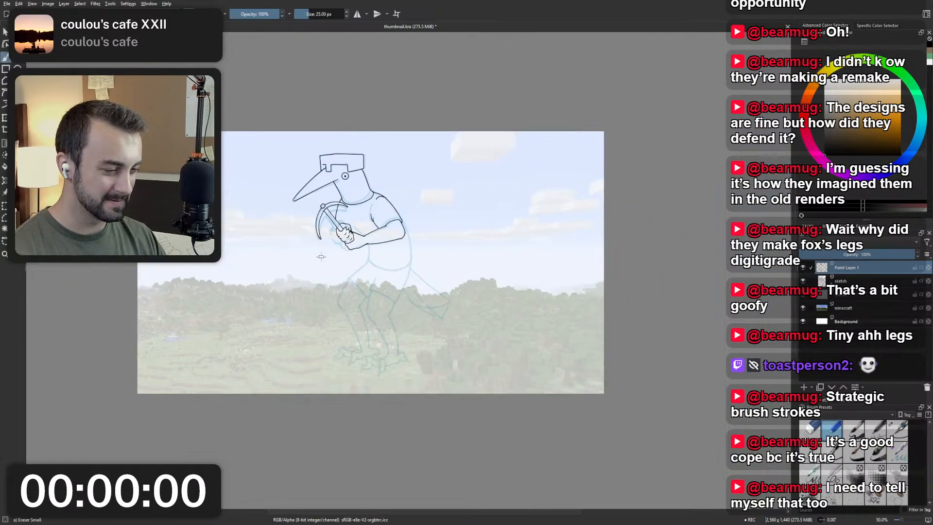
drag(311, 246, 352, 267)
scroll(415, 223, up, 2)
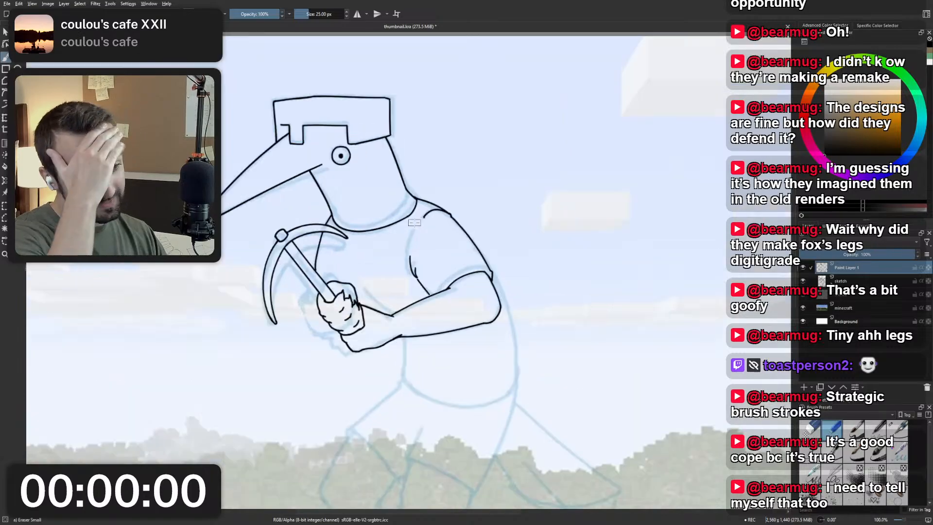
Switch back to the Ink-2 Fineliner brush and try the diagonal line between the gripping hand and forearm again.
right_click(375, 270)
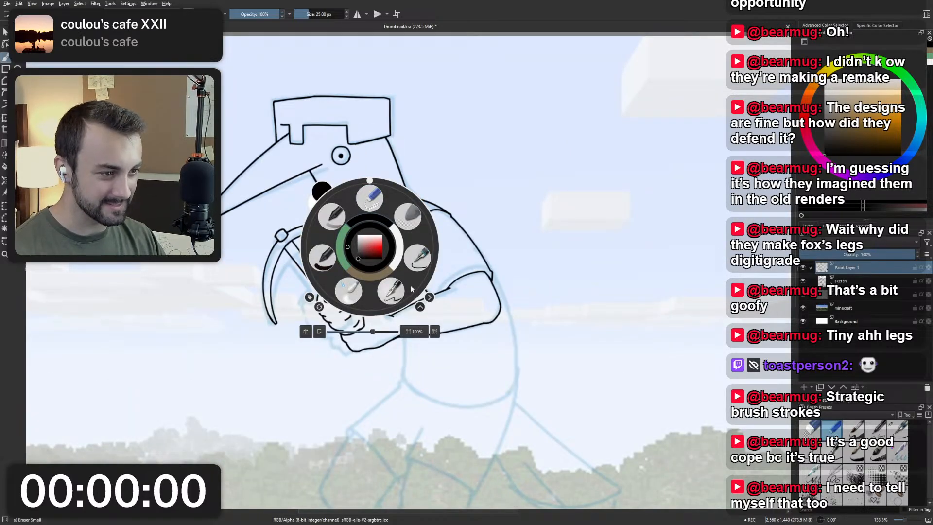
click(319, 258)
scroll(374, 275, up, 2)
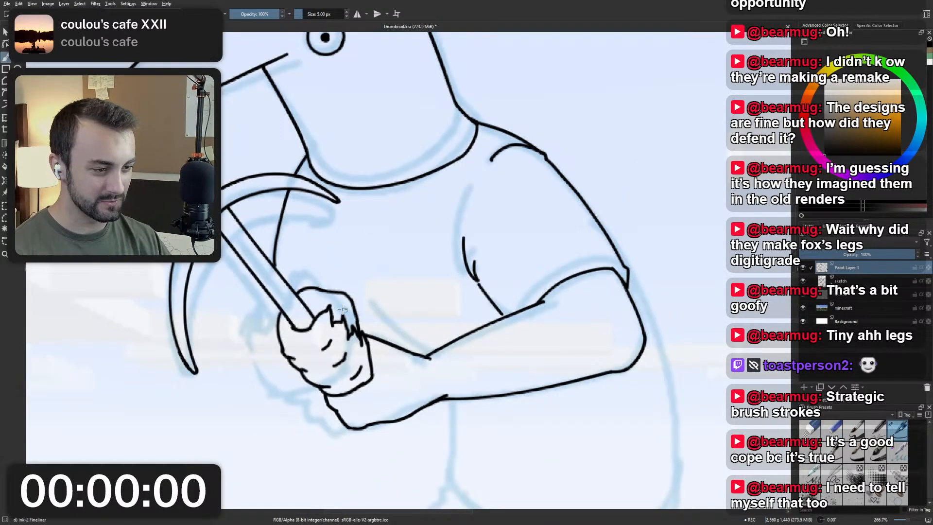
drag(349, 280, 439, 353)
key(ctrl+z)
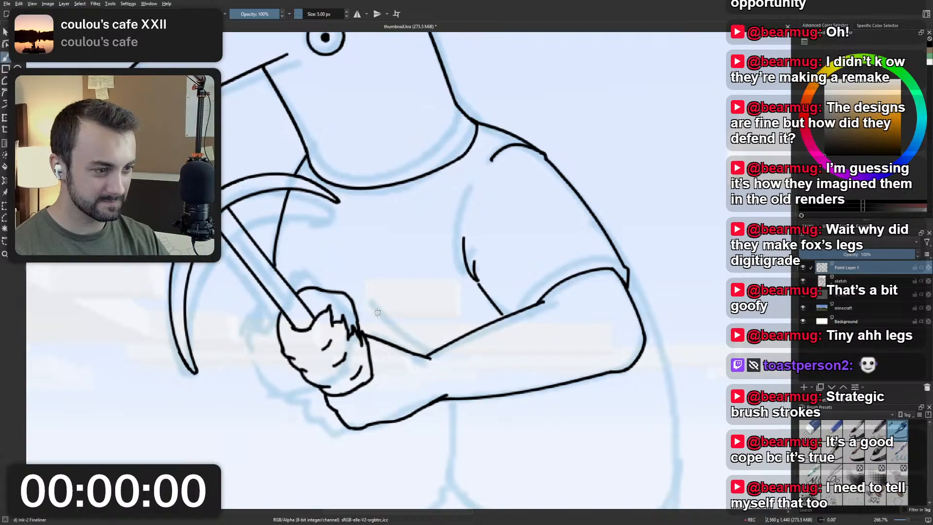
drag(344, 275, 426, 356)
key(ctrl+z)
key(ctrl+z)
Try inking the character's back line from the sleeve corner behind the elbow down to the hip.
scroll(460, 284, down, 2)
drag(573, 311, 503, 241)
scroll(486, 240, up, 1)
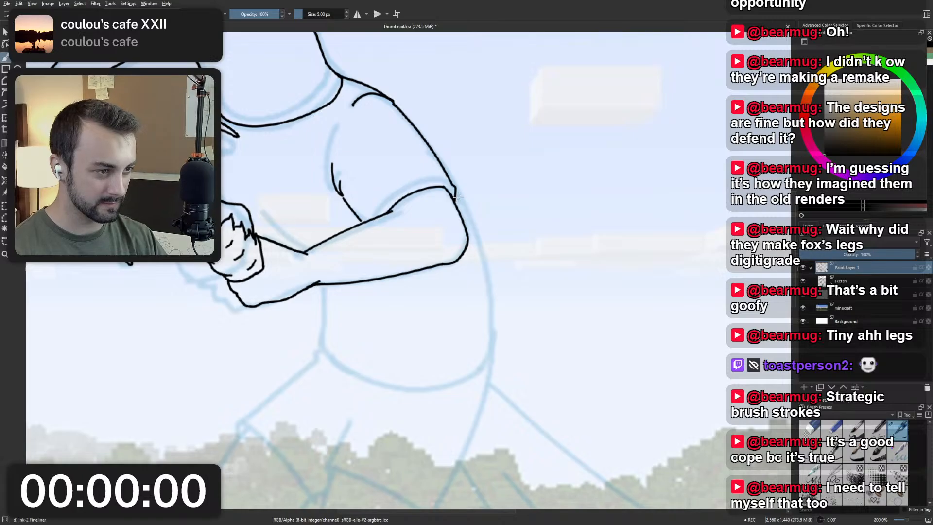
drag(455, 193, 497, 359)
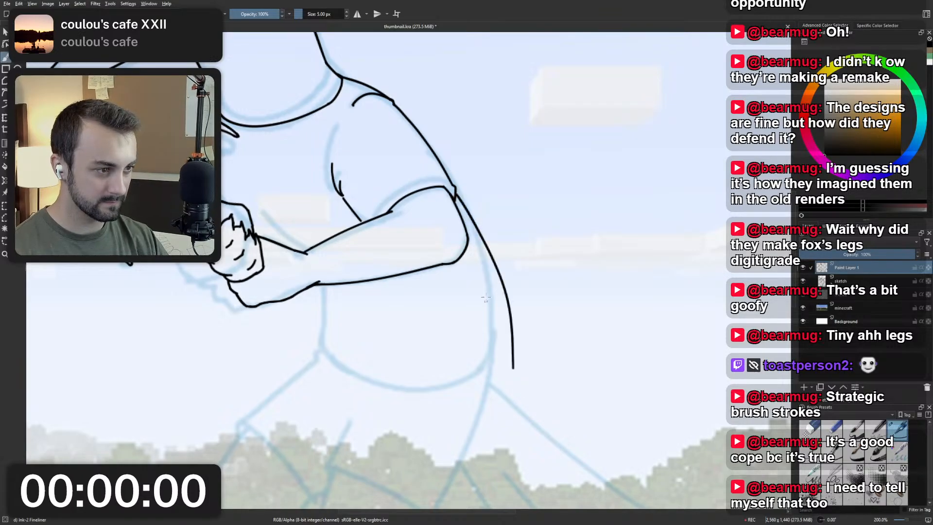
key(ctrl+z)
drag(454, 196, 497, 360)
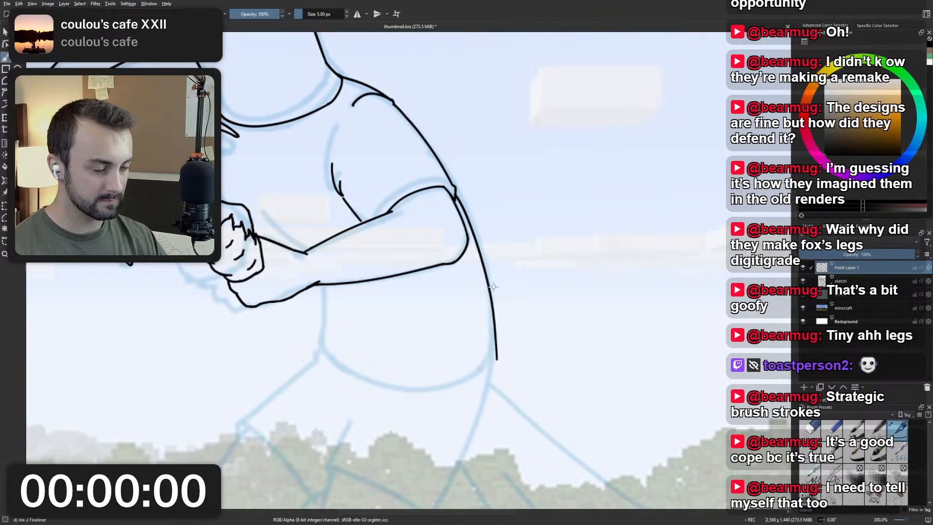
scroll(493, 286, down, 4)
drag(492, 287, 505, 332)
scroll(491, 324, up, 3)
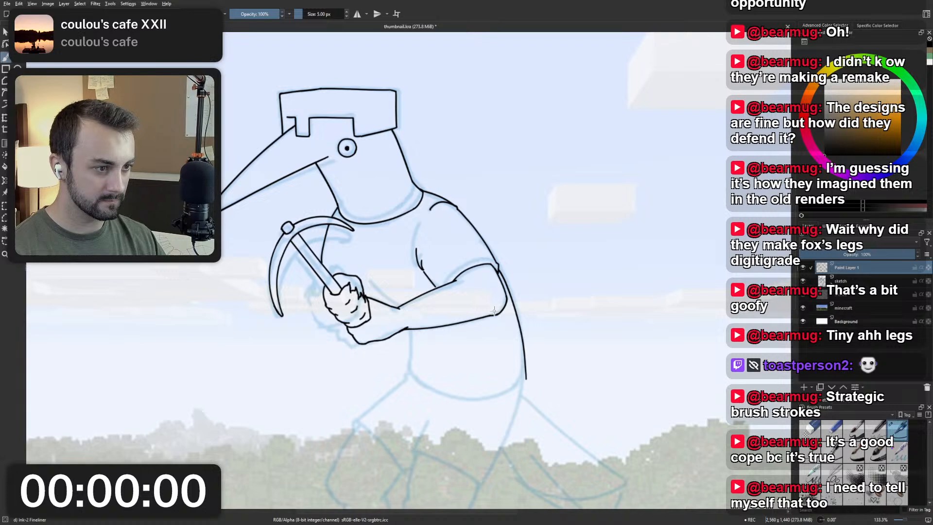
key(ctrl+z)
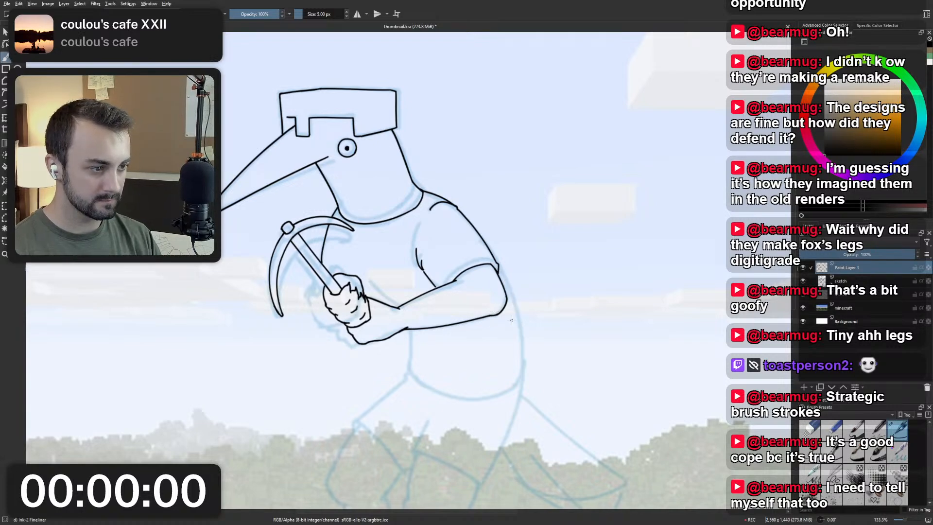
Try starting the back line at the elbow instead, running down to the hip.
drag(506, 307, 512, 382)
key(ctrl+z)
drag(505, 305, 515, 372)
key(ctrl+z)
Rotate the line art on Paint Layer 1 slightly counterclockwise with the Transform tool and return to the brush.
scroll(508, 334, down, 2)
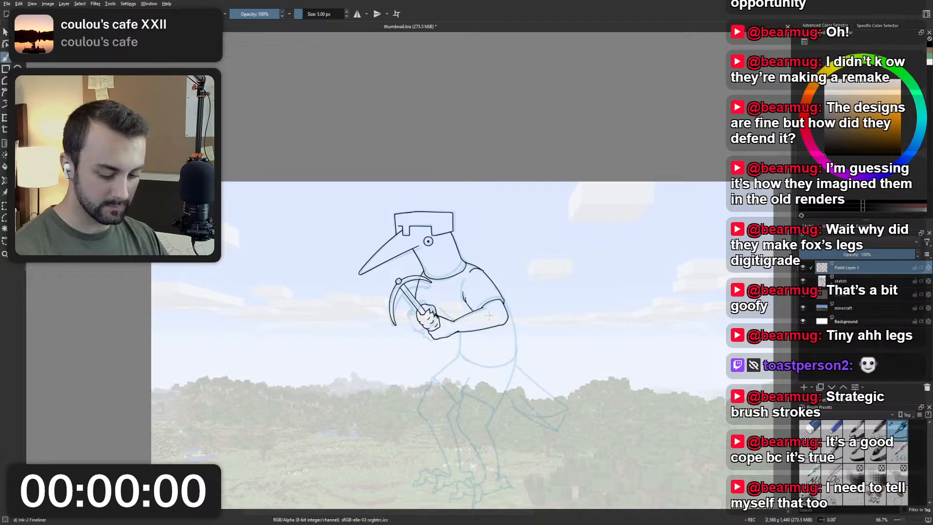
key(ctrl+t)
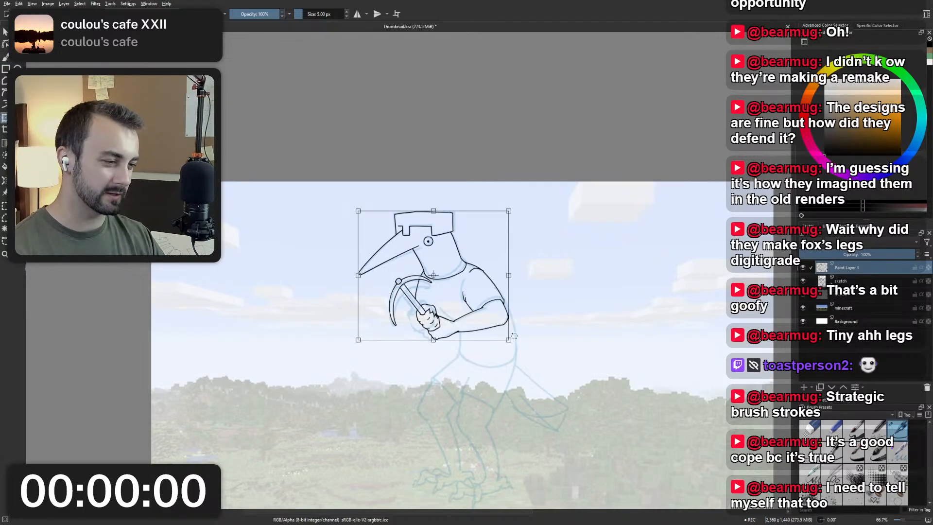
drag(514, 335, 518, 332)
key(b)
Try inking both sides of the lower torso, from the elbow down the back and from the forearm down the belly.
scroll(494, 298, up, 2)
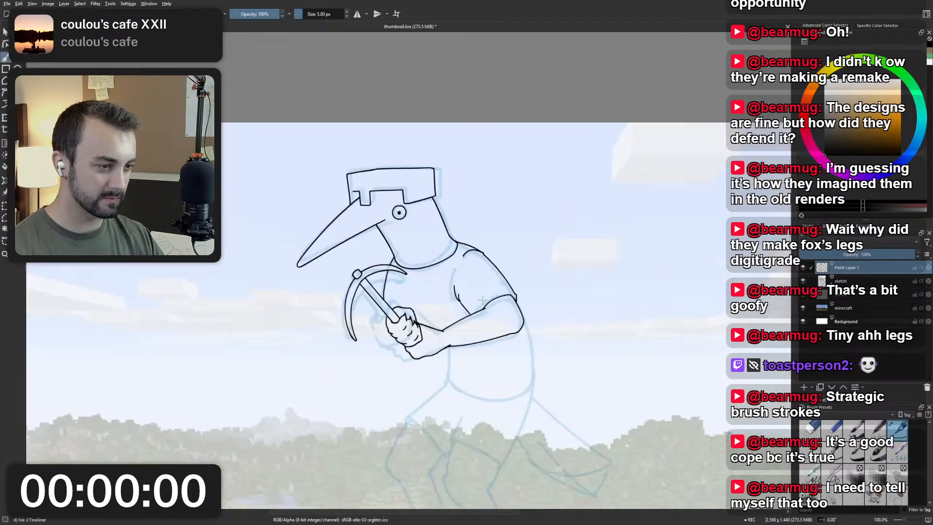
drag(534, 340, 549, 439)
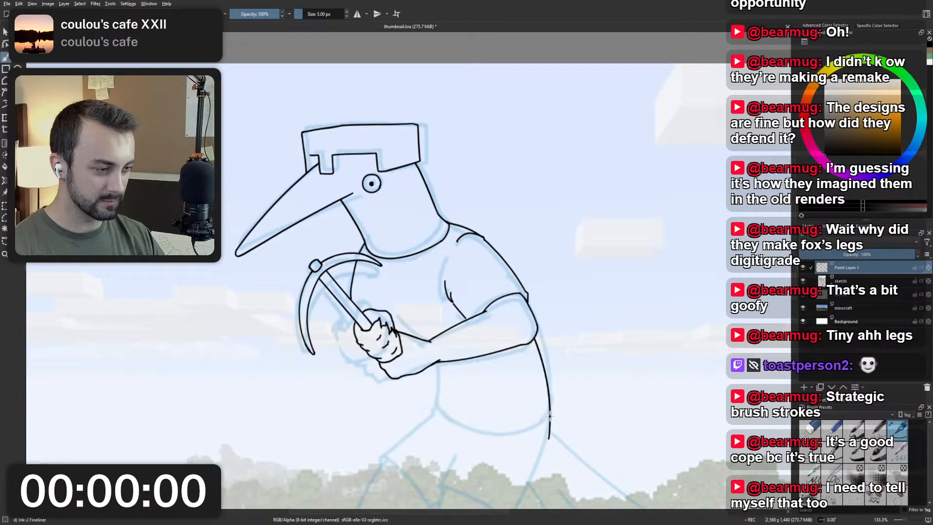
key(ctrl+z)
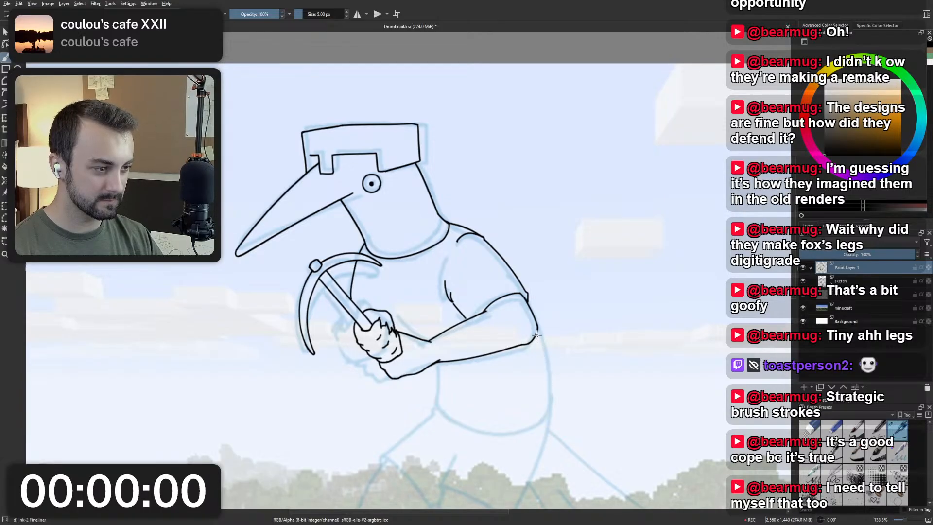
drag(536, 336, 543, 410)
drag(426, 368, 421, 405)
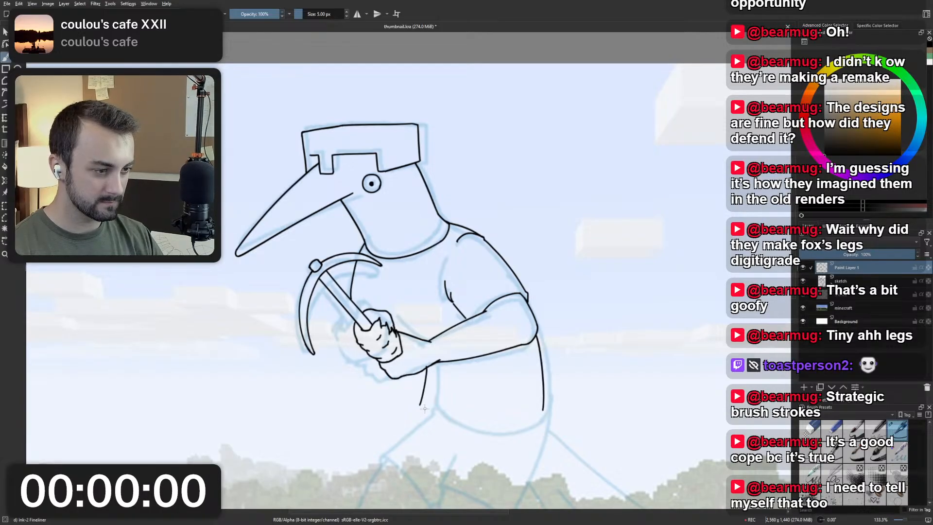
key(ctrl+z)
drag(431, 362, 432, 415)
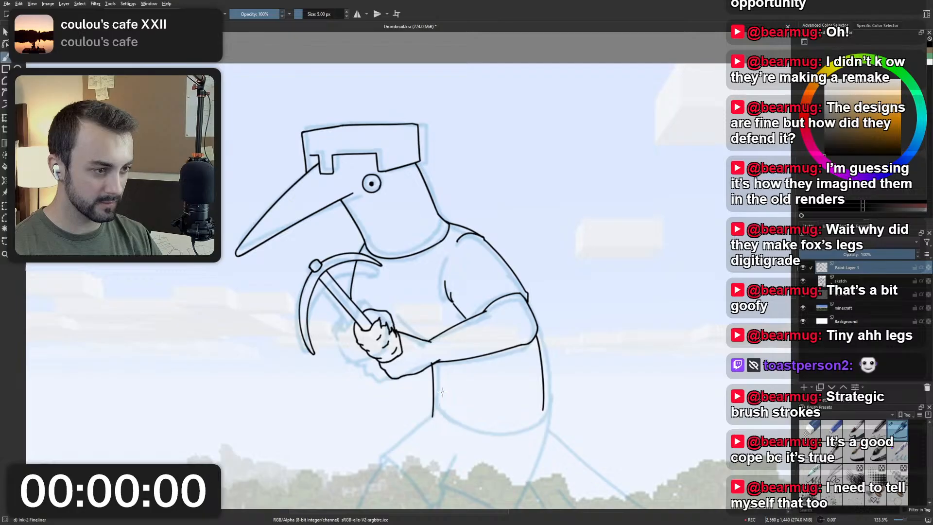
Undo both torso lines and compare the line art with and without its rotation.
key(ctrl+z)
key(ctrl+z)
key(ctrl+z)
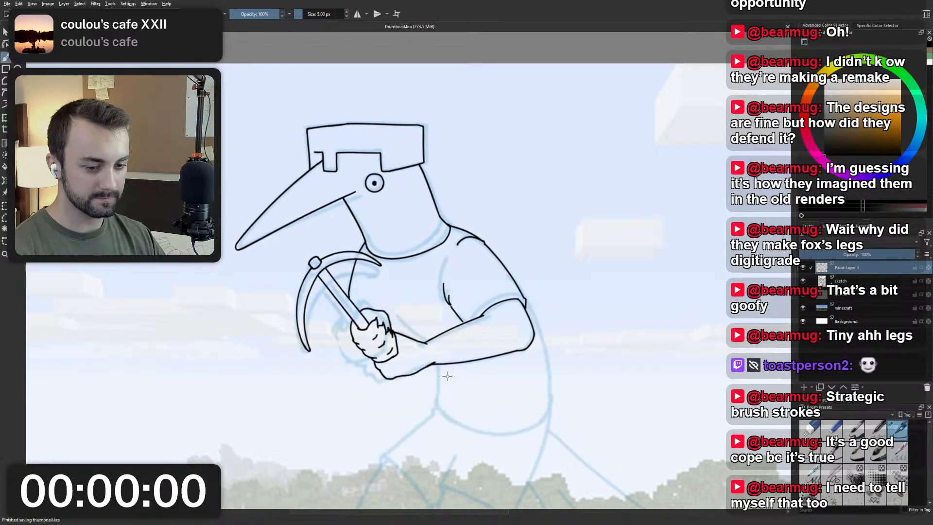
key(ctrl+z)
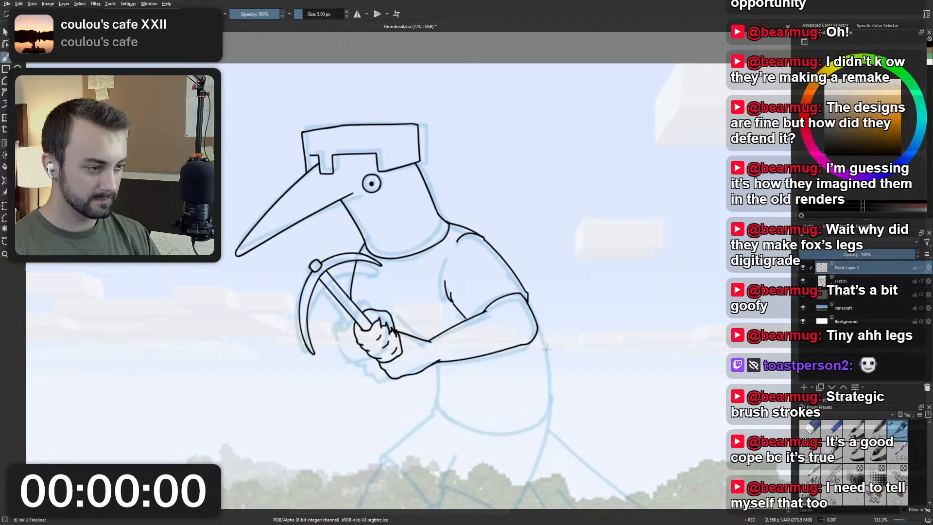
Try the lower back line below the elbow and the belly line below the forearm once more.
drag(535, 335, 546, 426)
key(ctrl+z)
drag(535, 336, 545, 412)
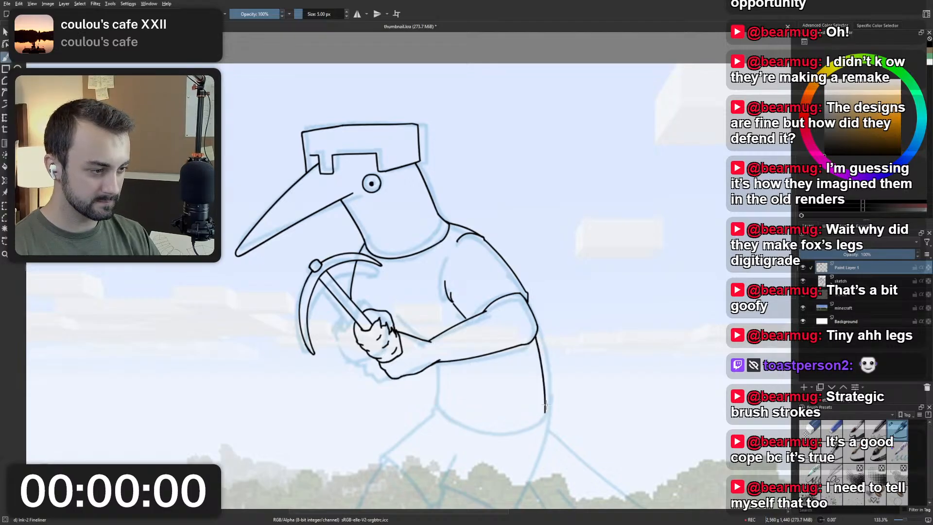
drag(435, 364, 430, 416)
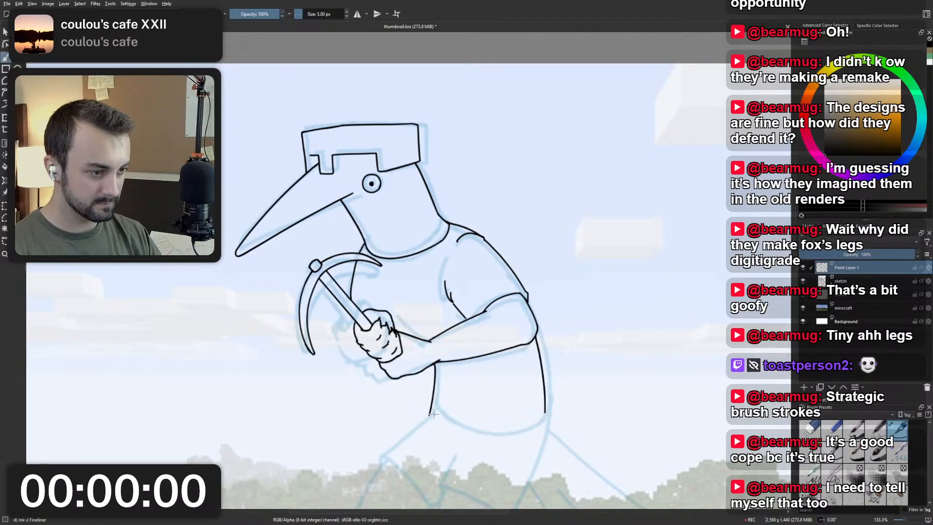
key(ctrl+z)
Ink the lower back line from the elbow down toward the hip, redoing the stroke until it fits.
key(ctrl+z)
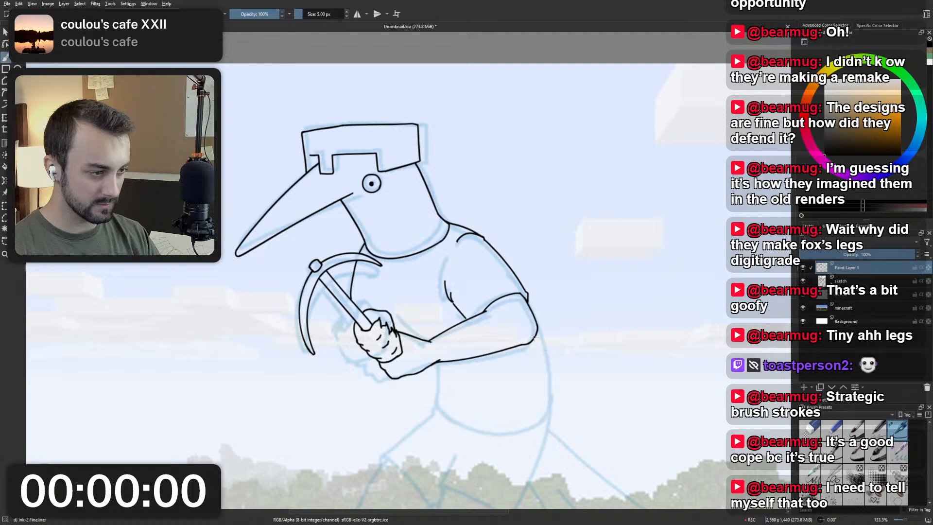
drag(534, 335, 539, 402)
key(ctrl+z)
drag(535, 336, 545, 421)
Try inking the belly and shirt hem as one curve from the forearm down and around toward the back line.
key(ctrl+z)
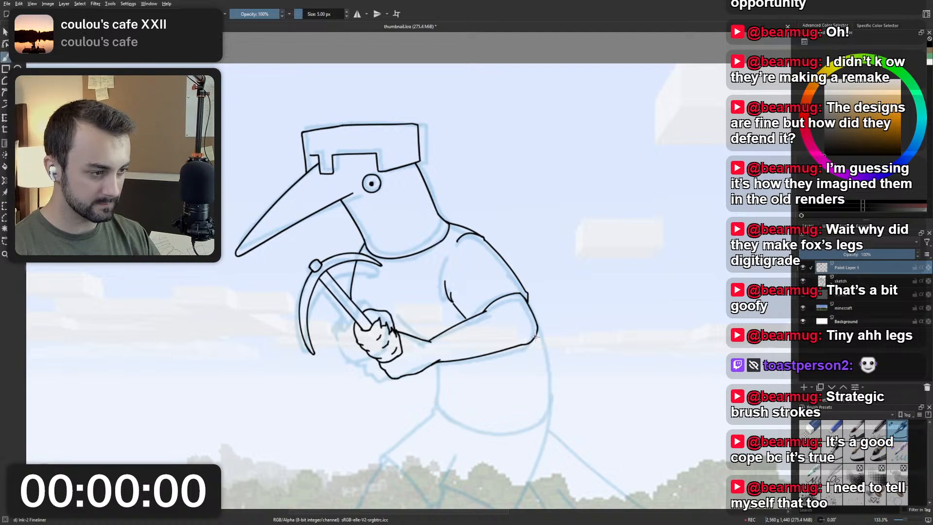
drag(535, 337, 545, 407)
mouse_move(431, 364)
mouse_down()
mouse_move(432, 397)
mouse_move(485, 425)
mouse_up()
key(ctrl+z)
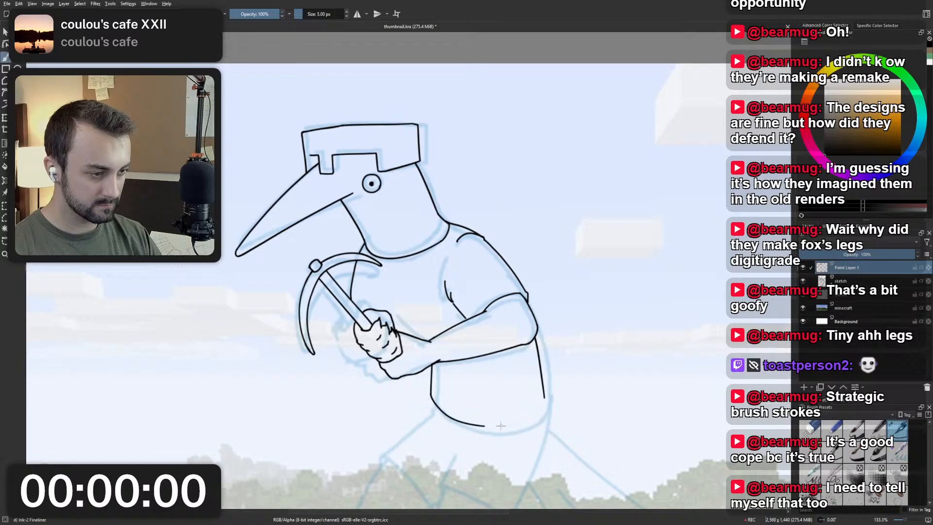
key(ctrl+z)
key(ctrl+z)
mouse_move(436, 362)
mouse_down()
mouse_move(441, 415)
mouse_move(518, 430)
mouse_up()
key(ctrl+z)
key(ctrl+z)
Ink a short belly line running down from the underside of the forearm, redoing the stroke until it fits.
drag(434, 363, 436, 417)
key(ctrl+z)
drag(434, 359, 435, 413)
key(ctrl+z)
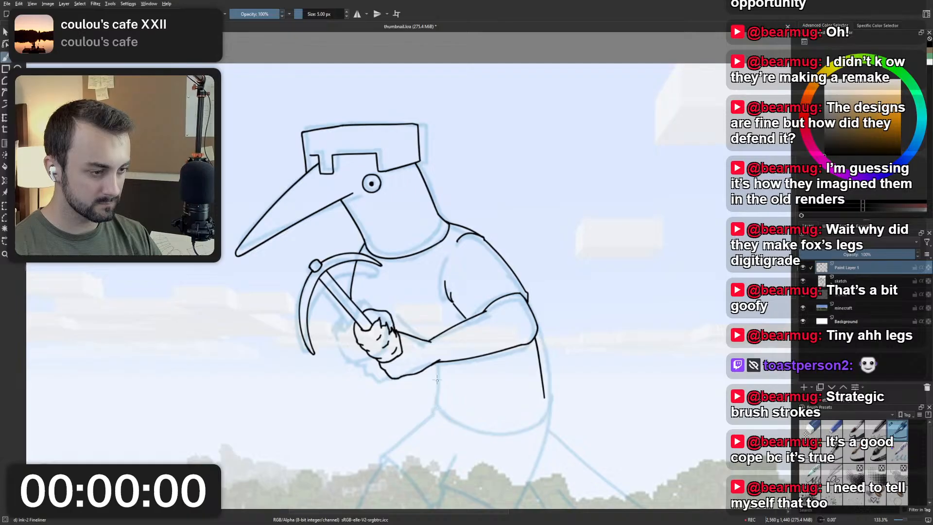
drag(438, 359, 440, 410)
key(ctrl+z)
drag(439, 363, 433, 399)
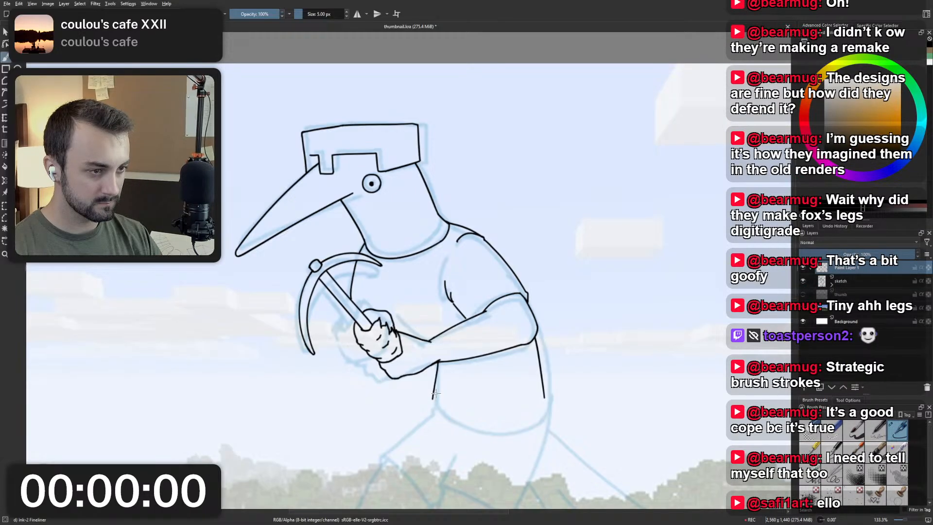
Try inking the belly line and shirt hem as one curve from the forearm around toward the back line, redoing the stroke.
key(ctrl+z)
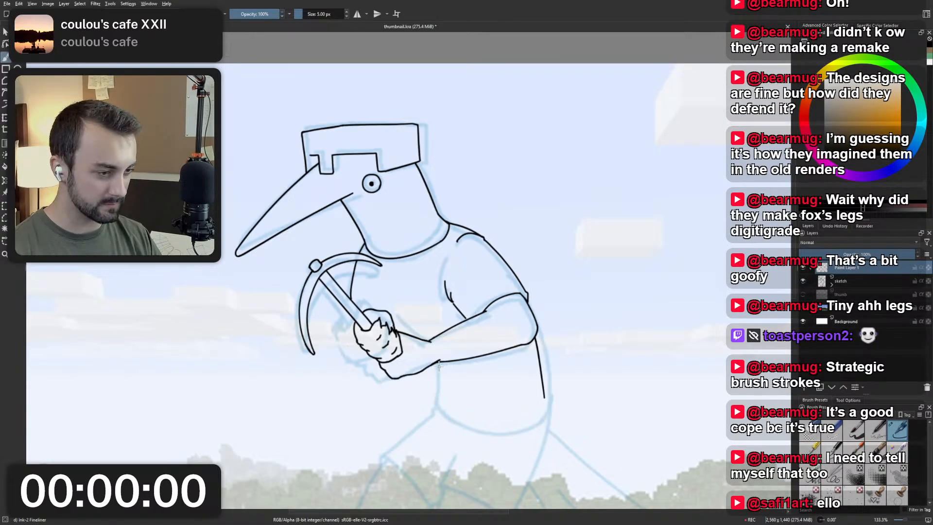
mouse_move(439, 363)
mouse_down()
mouse_move(433, 411)
mouse_move(437, 402)
mouse_move(523, 431)
mouse_up()
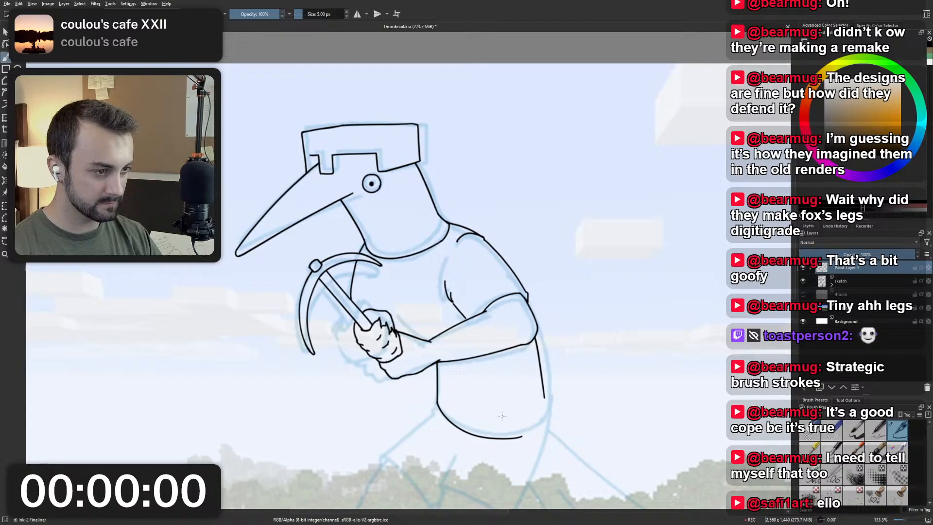
key(ctrl+z)
key(ctrl+z)
mouse_move(429, 367)
mouse_down()
mouse_move(438, 413)
mouse_move(525, 431)
mouse_move(544, 397)
mouse_up()
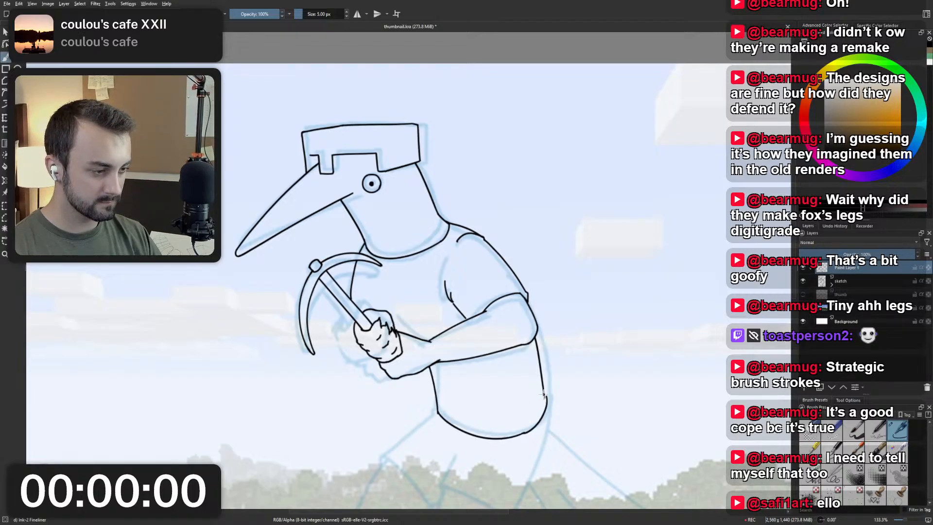
key(ctrl+z)
drag(524, 433, 542, 398)
key(ctrl+z)
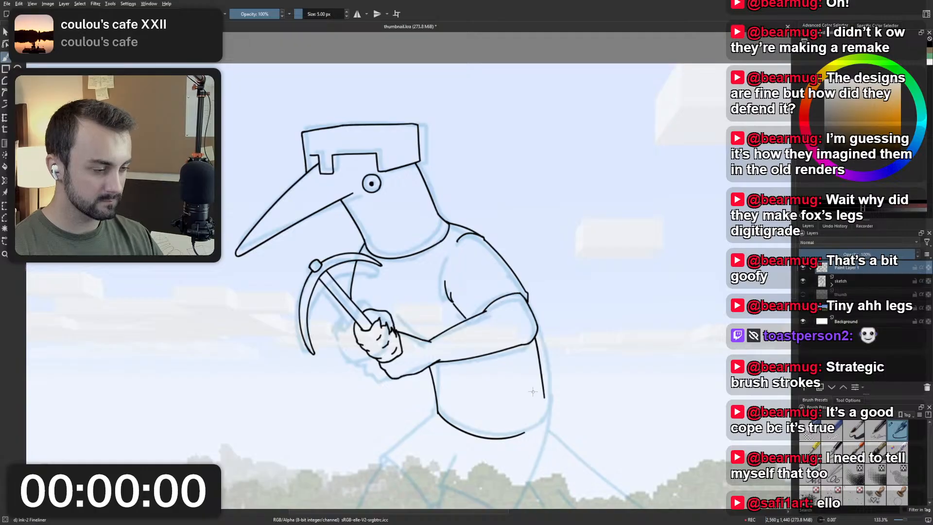
Lower the minecraft background layer to 18% opacity and the sketch layer to 17%, returning to Paint Layer 1 for inking.
scroll(489, 337, down, 4)
scroll(452, 277, up, 3)
drag(452, 277, 431, 236)
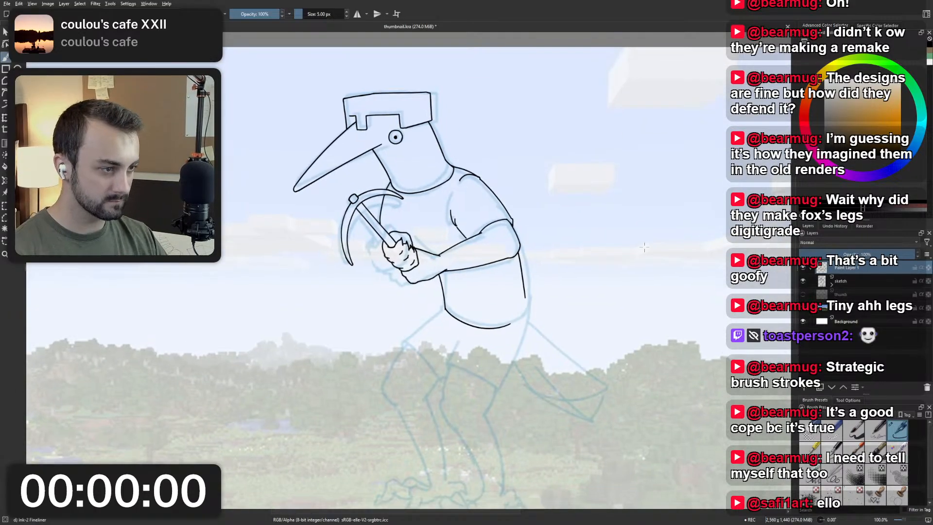
click(870, 309)
click(821, 254)
scroll(513, 232, down, 3)
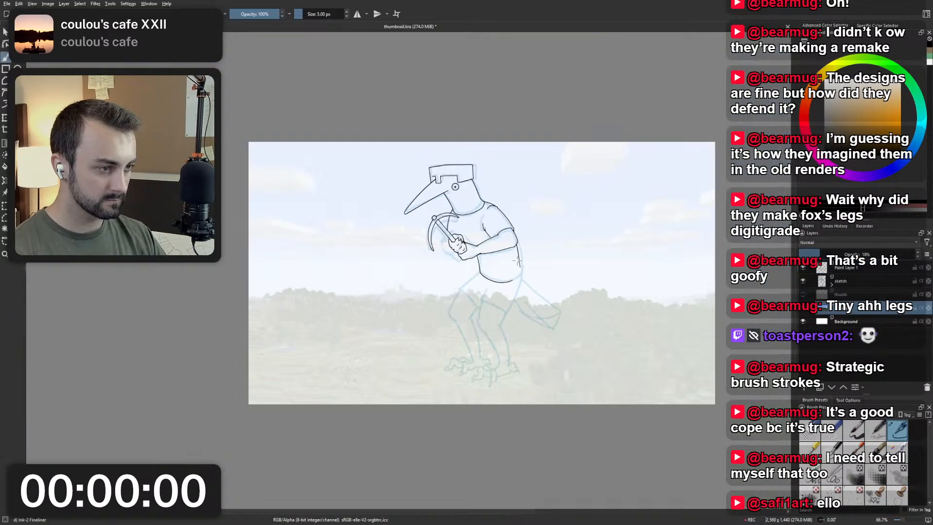
scroll(516, 238, up, 3)
drag(533, 264, 510, 249)
click(869, 282)
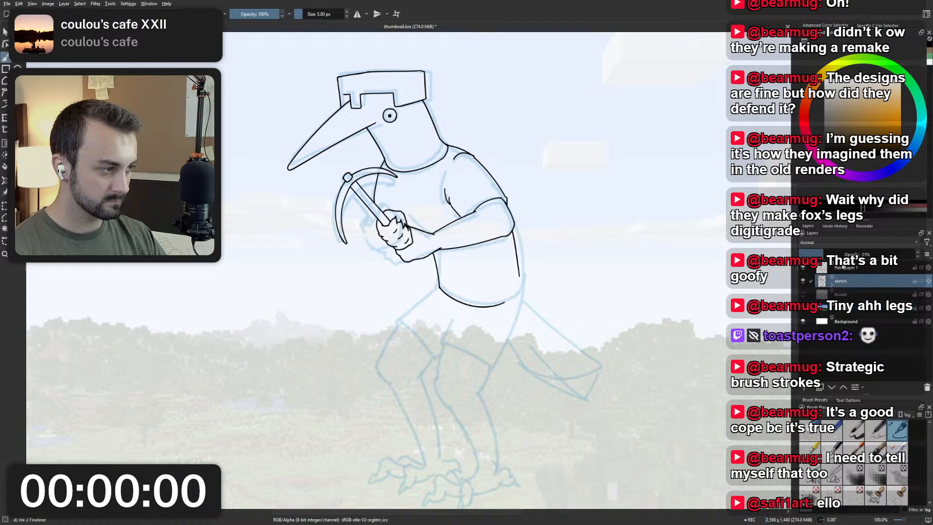
click(819, 255)
scroll(535, 290, up, 1)
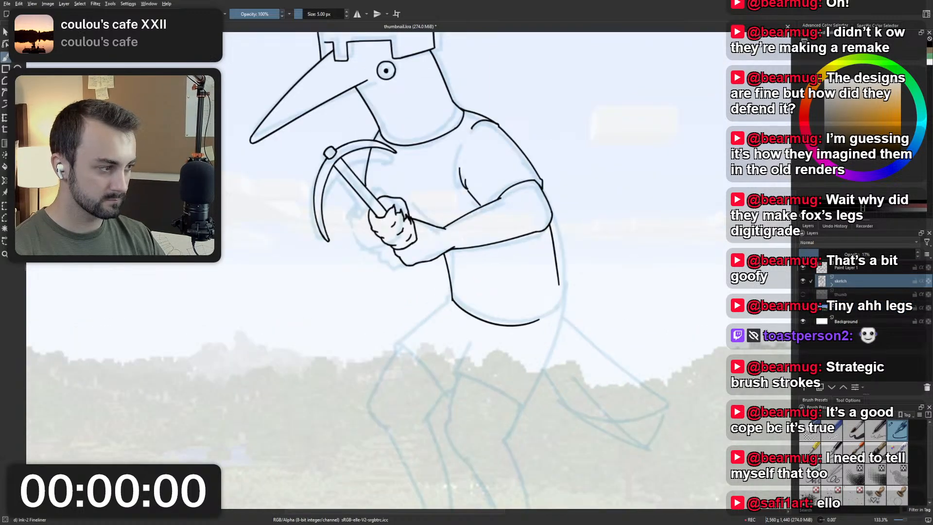
click(867, 269)
Mirror the canvas view to check the figure and undo the inked hem, belly and lower back lines.
drag(509, 303, 500, 331)
drag(510, 369, 512, 390)
drag(510, 335, 512, 348)
scroll(509, 336, down, 1)
key(m)
drag(409, 325, 466, 330)
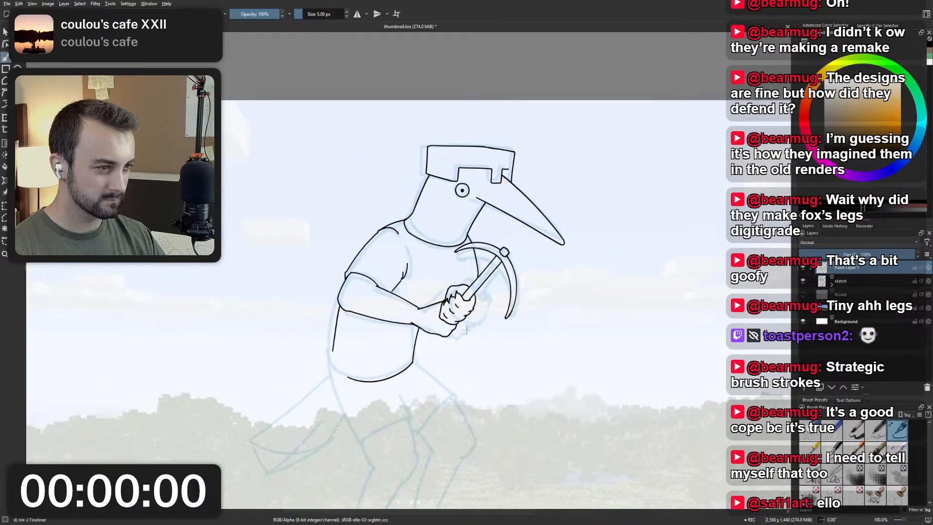
scroll(467, 330, up, 2)
right_click(442, 341)
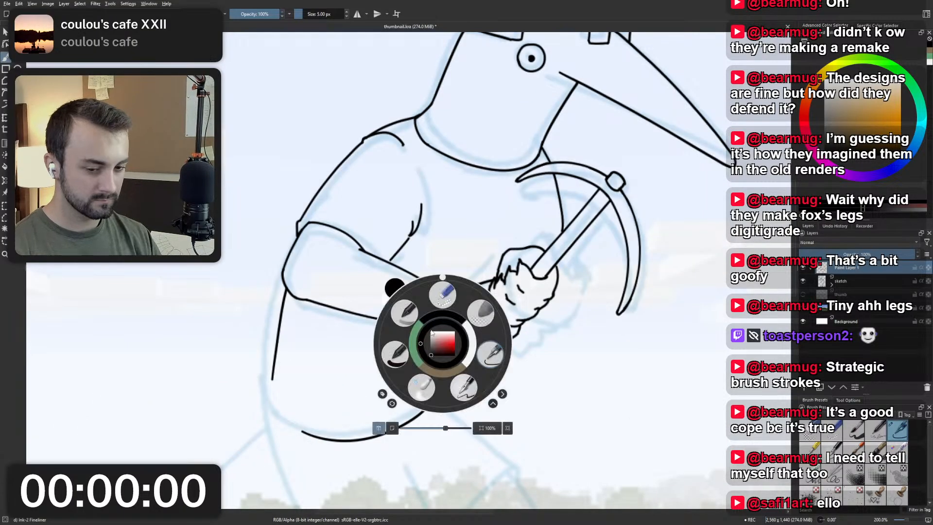
click(474, 315)
key(ctrl+z)
key(ctrl+z)
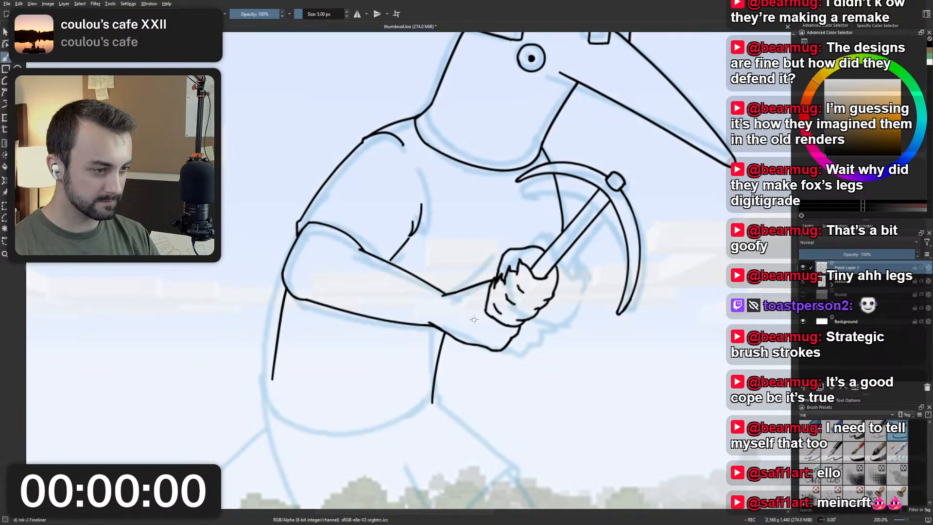
Reduce the minecraft layer's opacity and set the sketch layer's opacity to 17%, returning to Paint Layer 1.
click(851, 295)
click(852, 308)
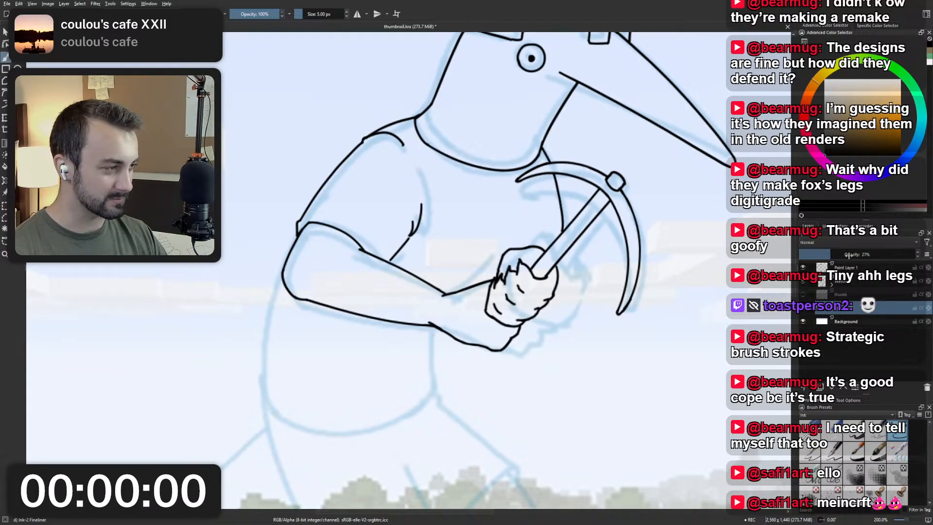
click(821, 255)
click(846, 283)
click(820, 255)
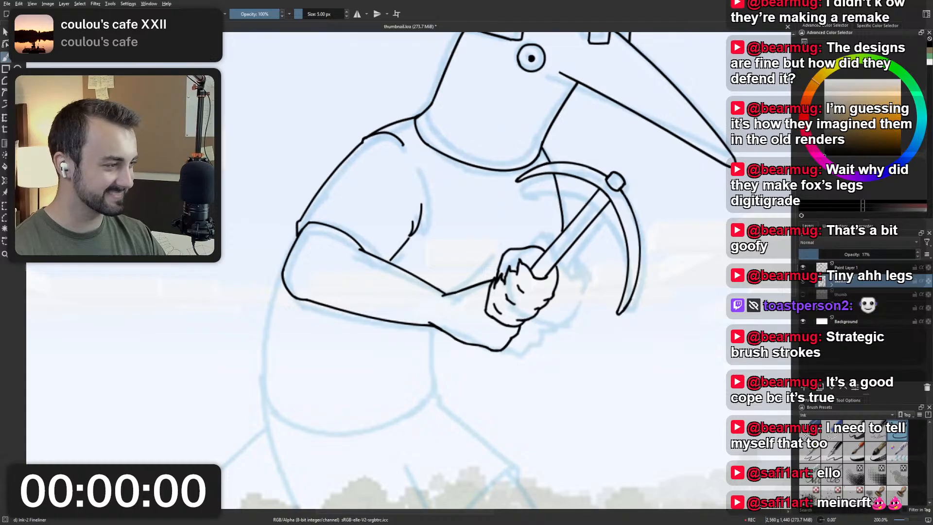
click(846, 268)
Ink a rounded shirt hem under the belly and the lower back line joining it to the elbow, redoing strokes until they fit.
scroll(462, 228, down, 2)
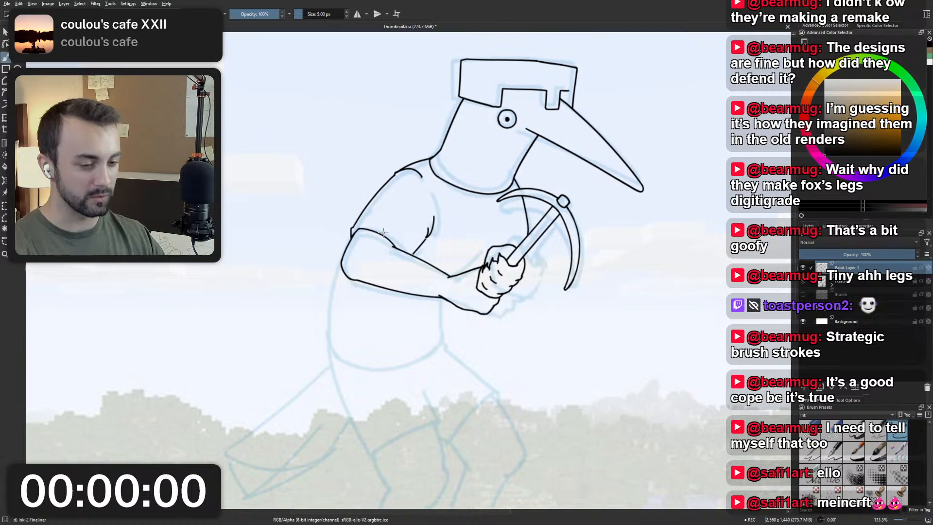
scroll(357, 253, up, 1)
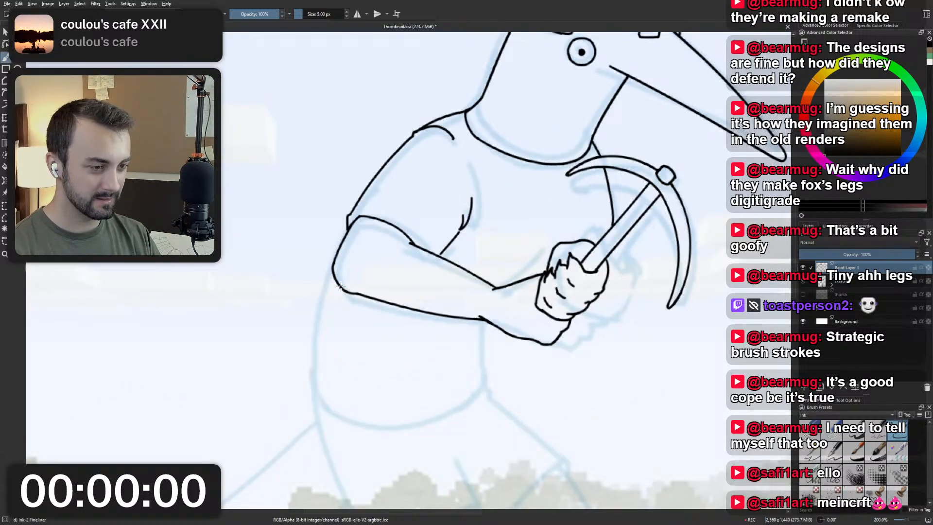
mouse_move(341, 286)
mouse_down()
mouse_move(319, 373)
mouse_move(324, 384)
mouse_move(443, 417)
mouse_move(328, 372)
mouse_up()
key(ctrl+z)
key(ctrl+z)
key(ctrl+z)
mouse_move(506, 384)
mouse_down()
mouse_move(404, 432)
mouse_move(328, 372)
mouse_up()
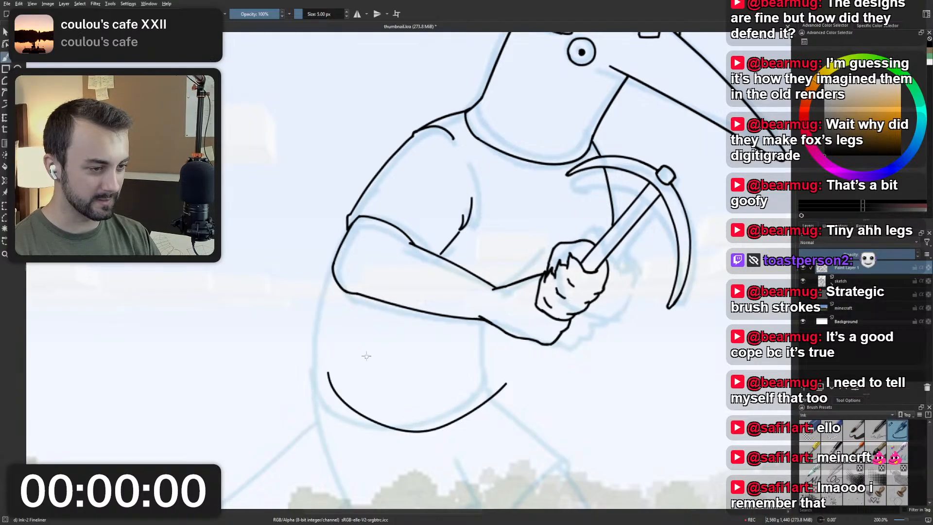
drag(345, 291, 330, 378)
key(ctrl+z)
drag(343, 290, 327, 368)
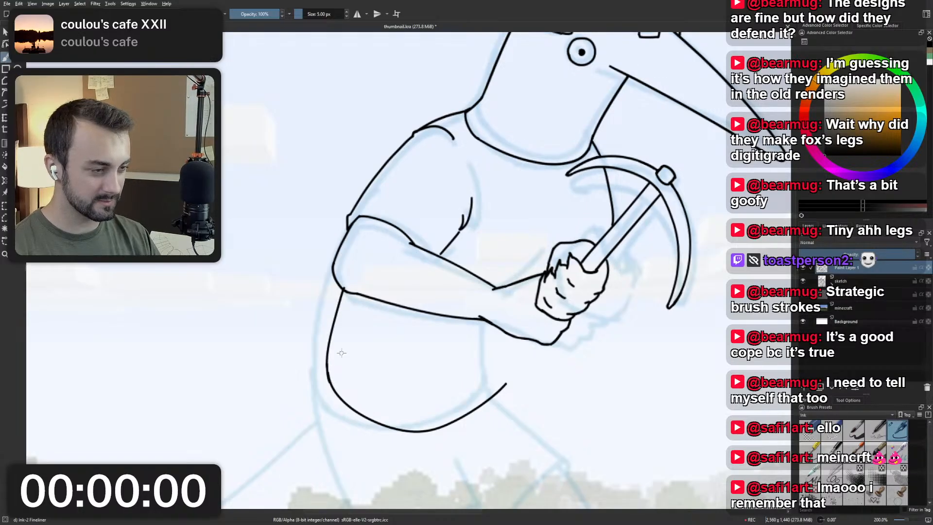
Ink the front belly line from the underside of the wrist down to the open end of the hem, redoing it until it fits.
scroll(438, 287, down, 4)
scroll(461, 297, up, 3)
scroll(471, 315, up, 2)
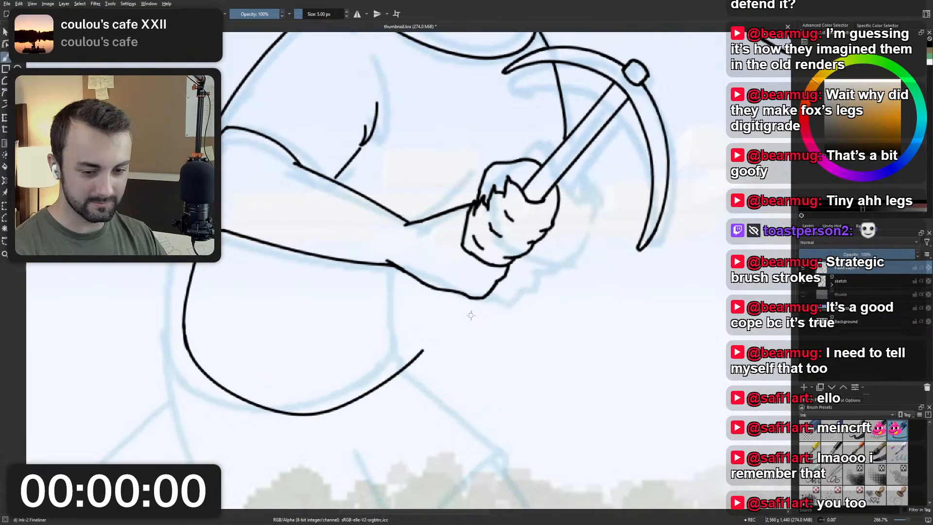
mouse_move(444, 291)
mouse_down()
mouse_move(424, 354)
mouse_move(443, 307)
mouse_move(422, 353)
mouse_up()
key(ctrl+z)
key(ctrl+z)
key(ctrl+z)
key(ctrl+z)
key(ctrl+z)
key(ctrl+z)
key(1)
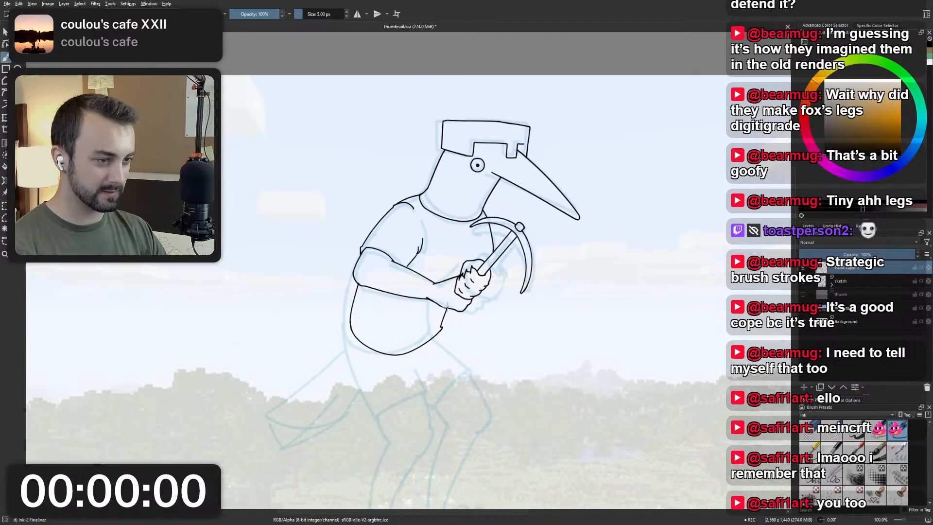
Add a short crease stroke at the back corner of the sleeve cuff above the elbow.
scroll(366, 288, up, 4)
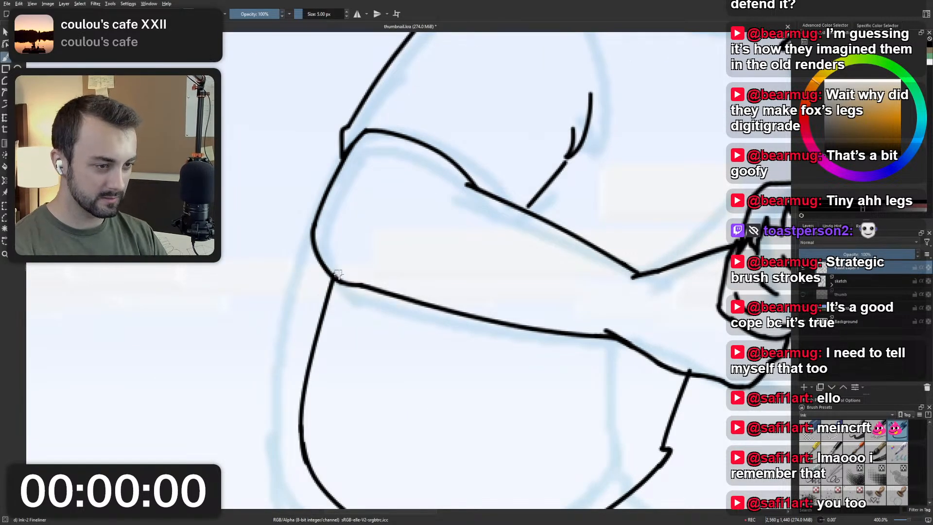
scroll(388, 219, down, 2)
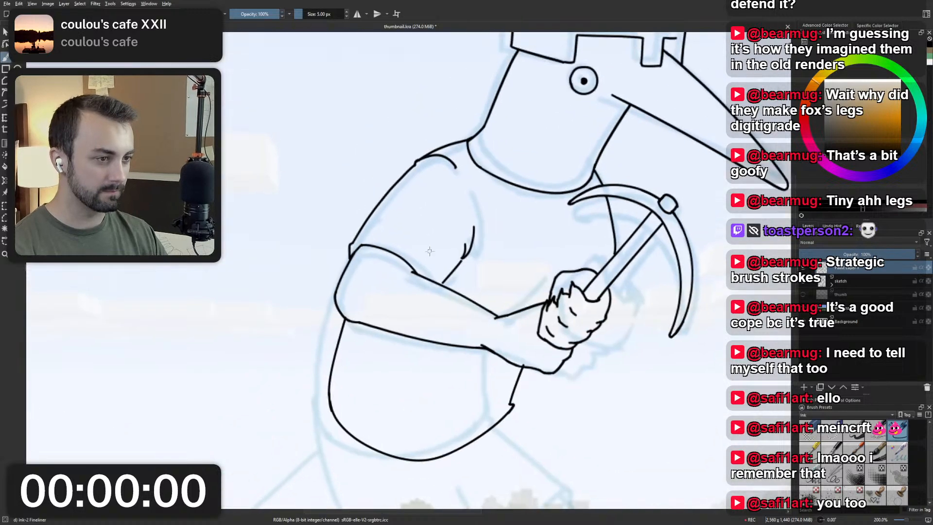
mouse_move(349, 246)
mouse_down()
mouse_move(377, 234)
mouse_move(365, 237)
mouse_up()
key(ctrl+z)
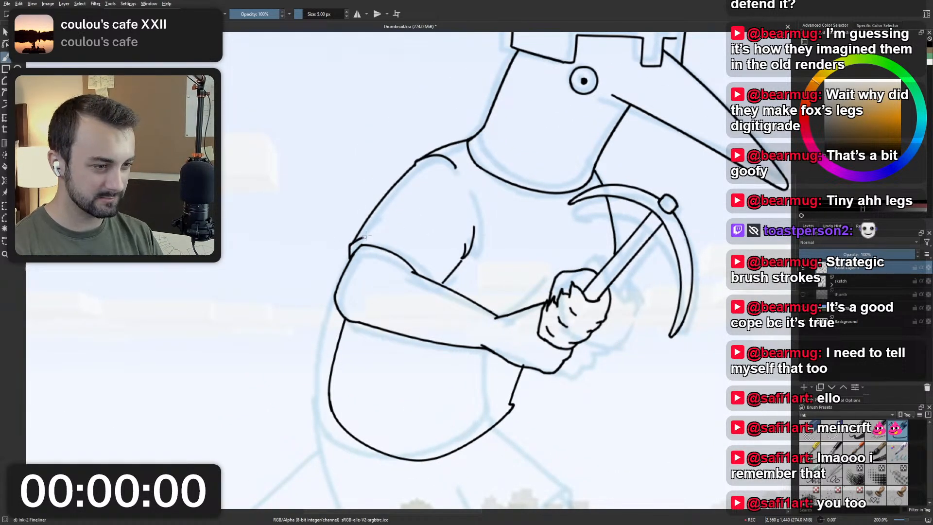
scroll(428, 214, down, 3)
scroll(447, 233, up, 5)
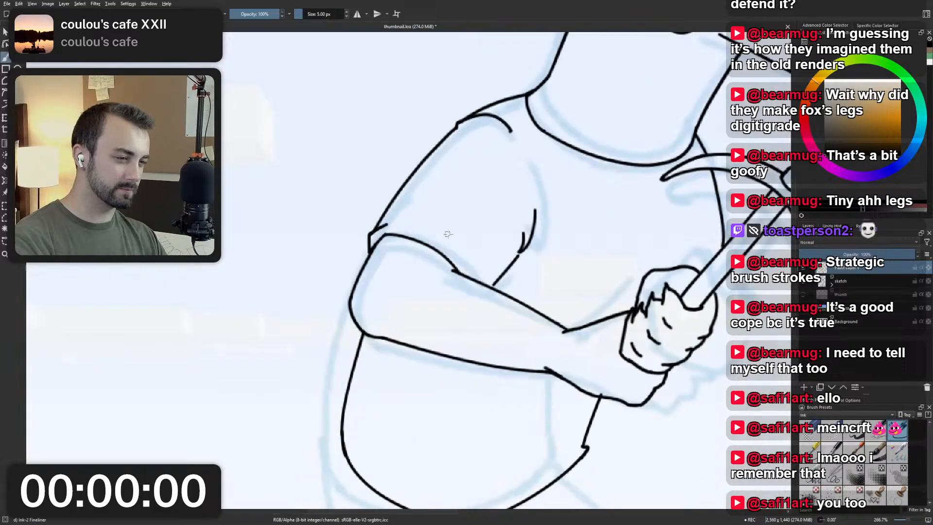
Ink a short fold line just above the forearm between the sleeve cuff and the armpit crease, redoing it until it fits.
drag(463, 257, 513, 317)
key(ctrl+z)
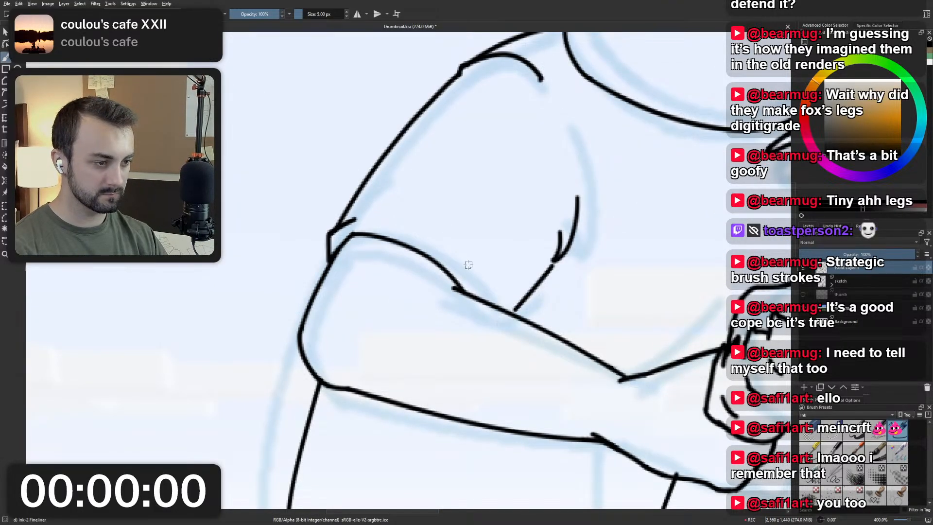
mouse_move(458, 259)
mouse_down()
mouse_move(511, 316)
mouse_move(503, 308)
mouse_up()
key(ctrl+z)
key(ctrl+z)
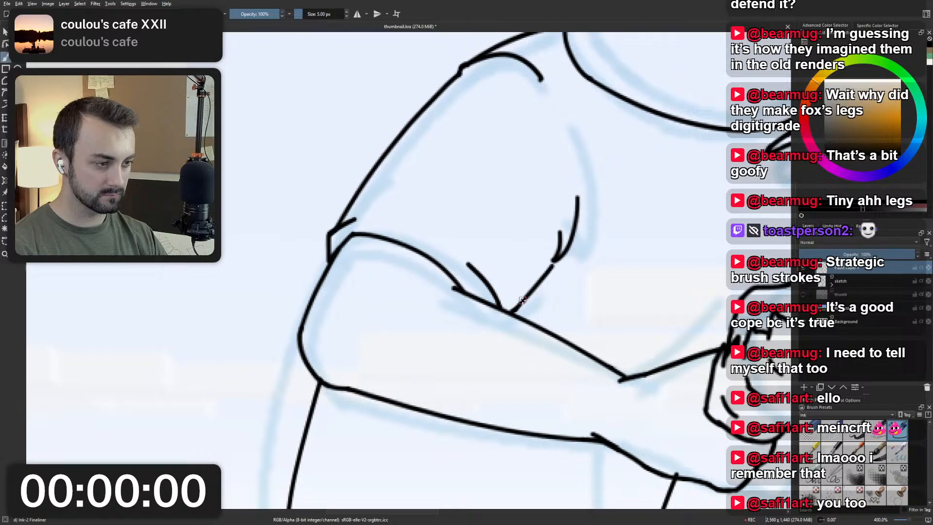
scroll(518, 275, down, 1)
scroll(518, 275, up, 3)
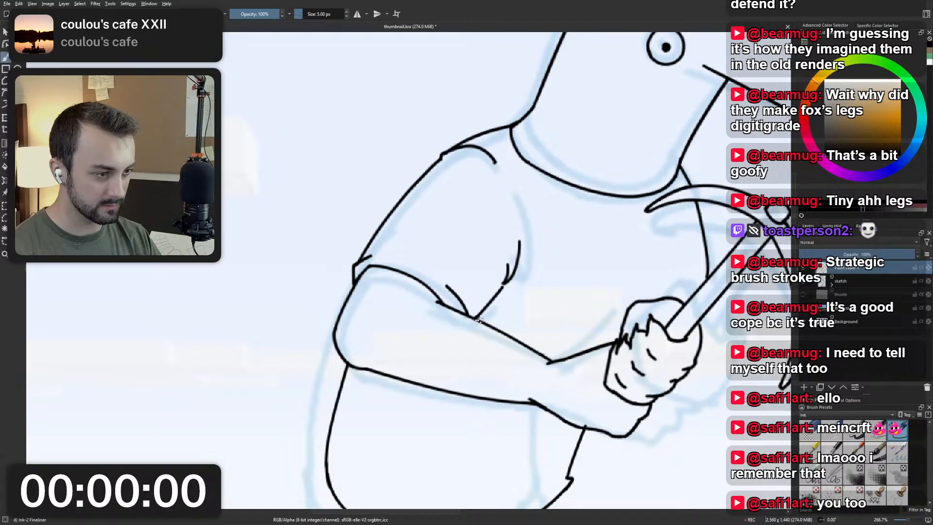
key(1)
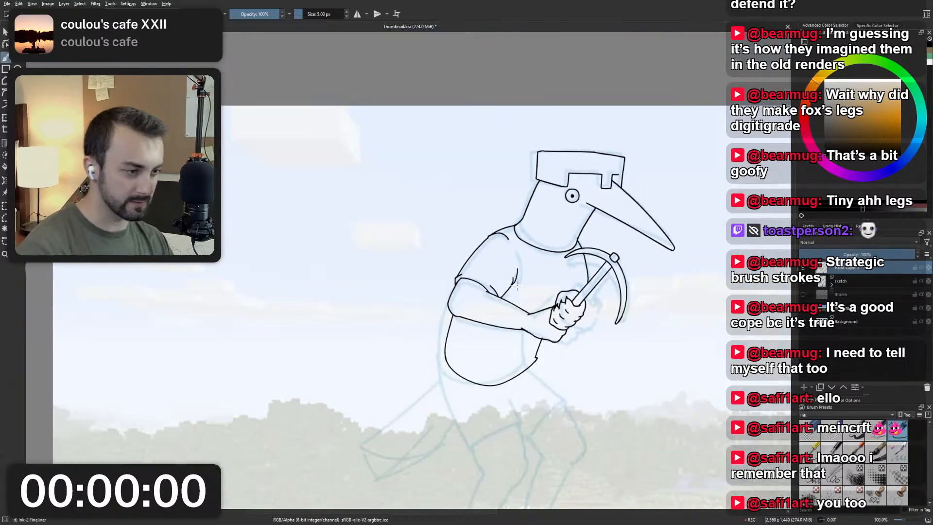
Try inking a second line inside the lower back line, running down from the forearm just below the elbow.
scroll(486, 336, up, 3)
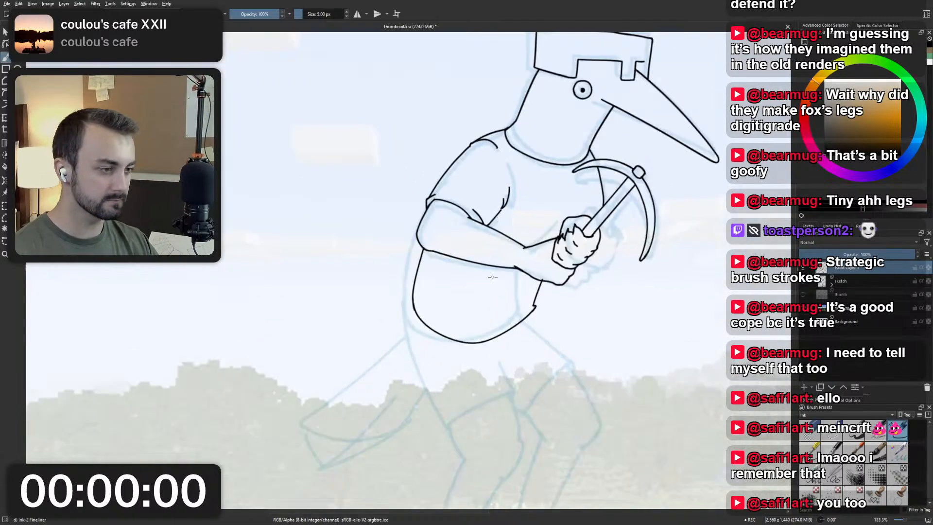
scroll(370, 339, down, 3)
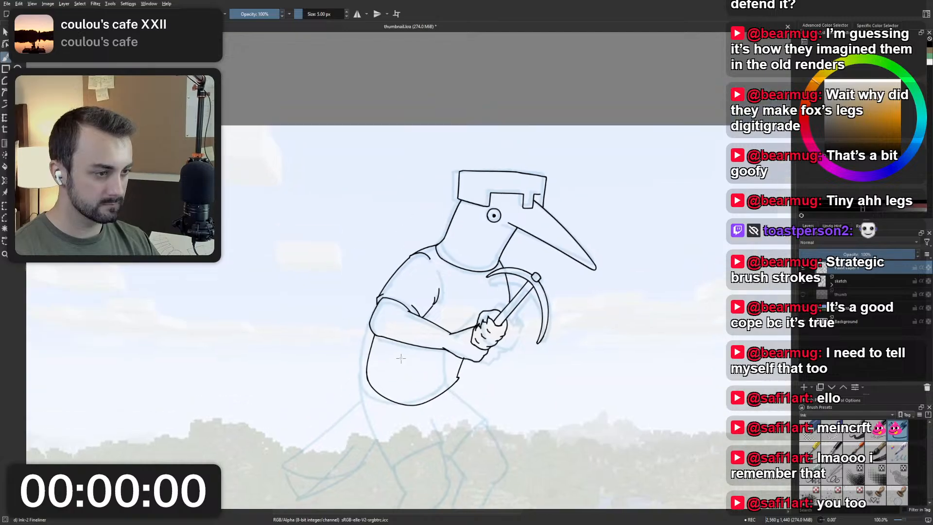
drag(424, 356, 437, 288)
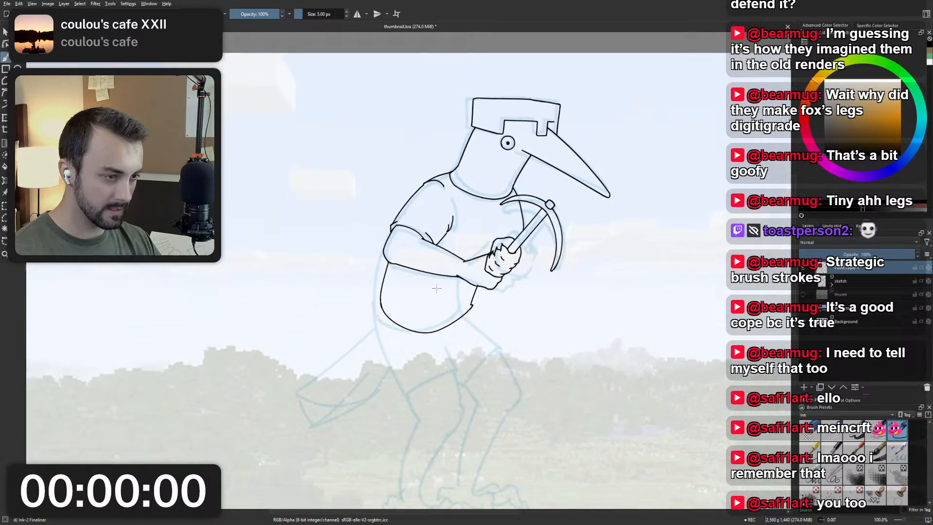
scroll(406, 286, up, 3)
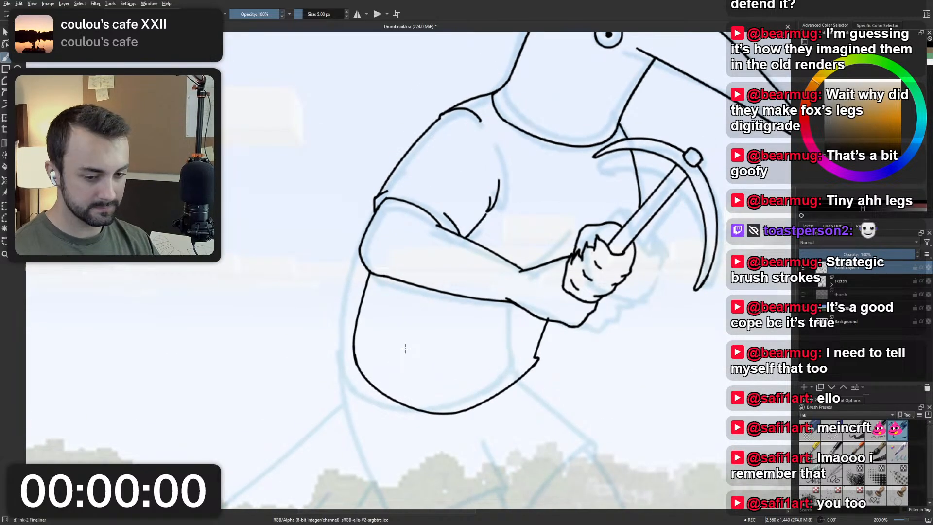
drag(378, 276, 363, 347)
key(ctrl+z)
key(ctrl+z)
drag(380, 277, 361, 344)
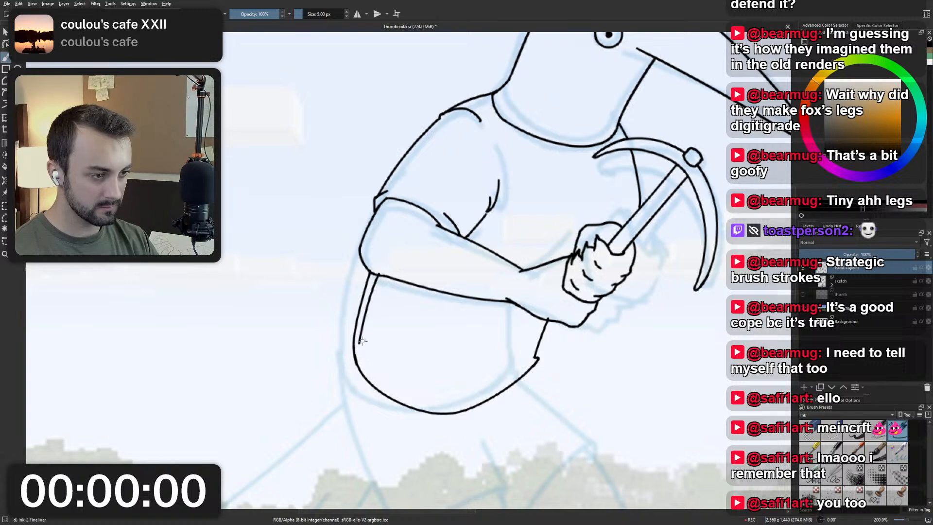
key(ctrl+z)
drag(379, 276, 361, 346)
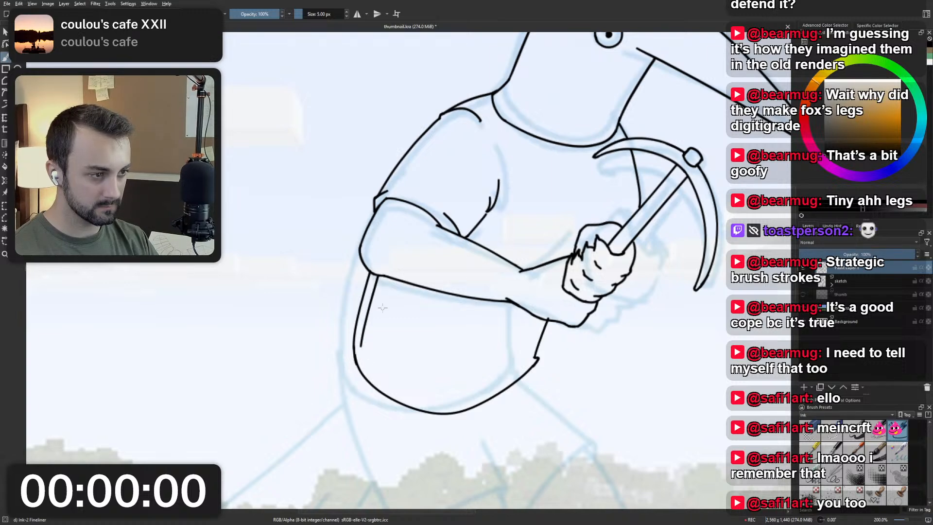
key(ctrl+z)
drag(386, 277, 366, 343)
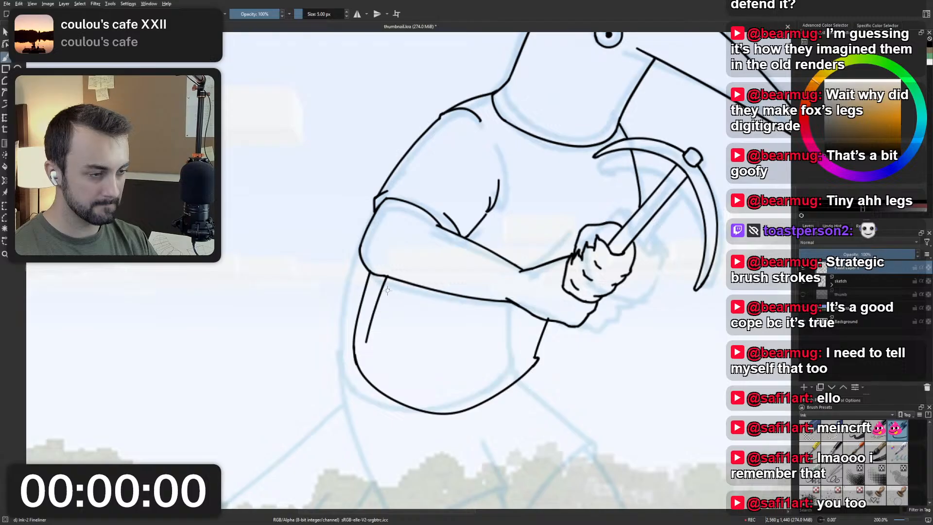
key(ctrl+z)
Return the canvas to its unmirrored view at 100% zoom.
key(m)
key(1)
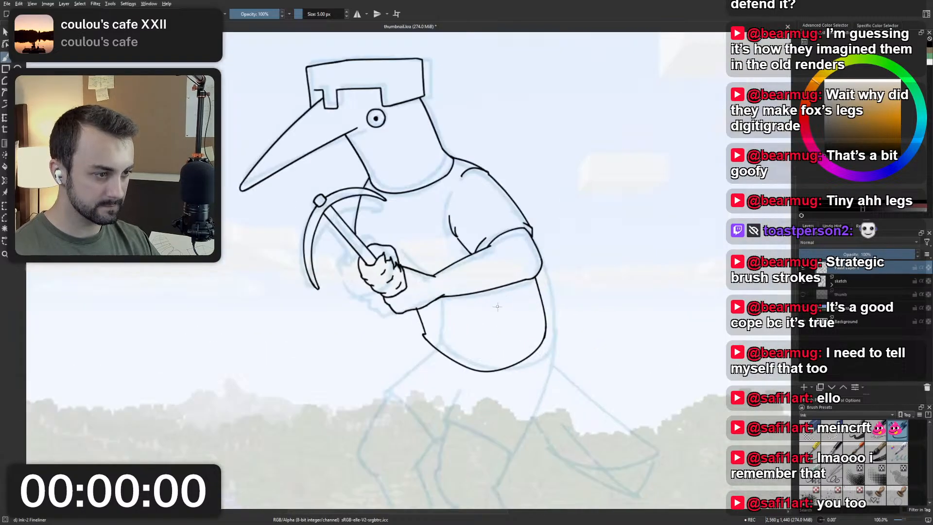
Try inking second lines along the shirt's lower back edge and just inside its curved hem.
key(2)
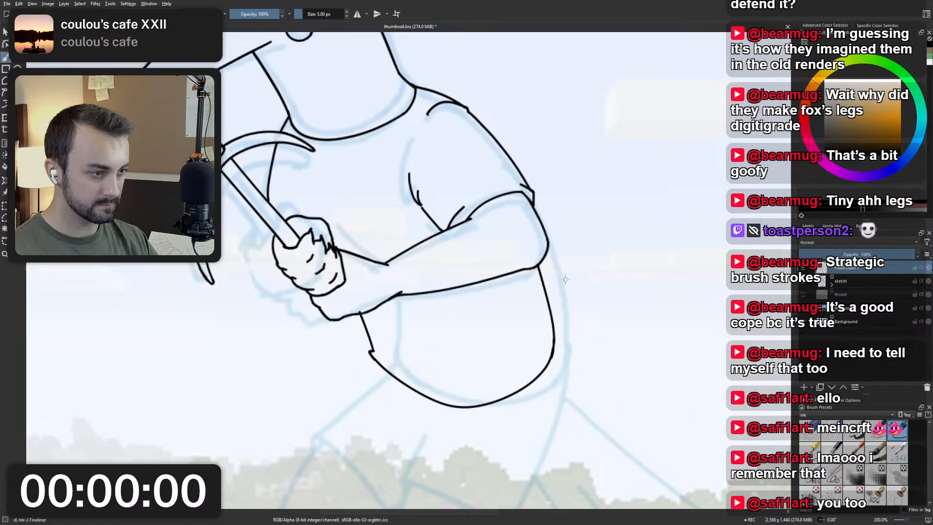
drag(530, 267, 555, 339)
key(ctrl+z)
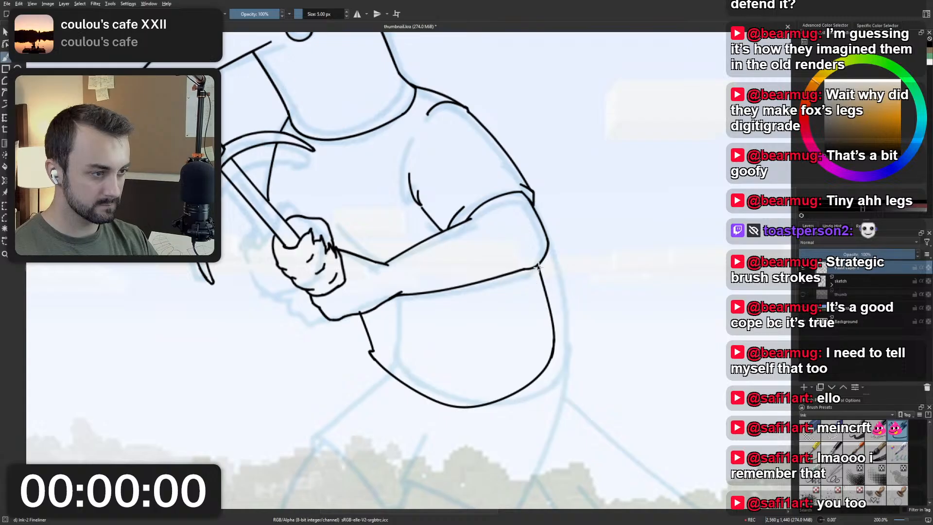
drag(537, 268, 552, 361)
key(ctrl+z)
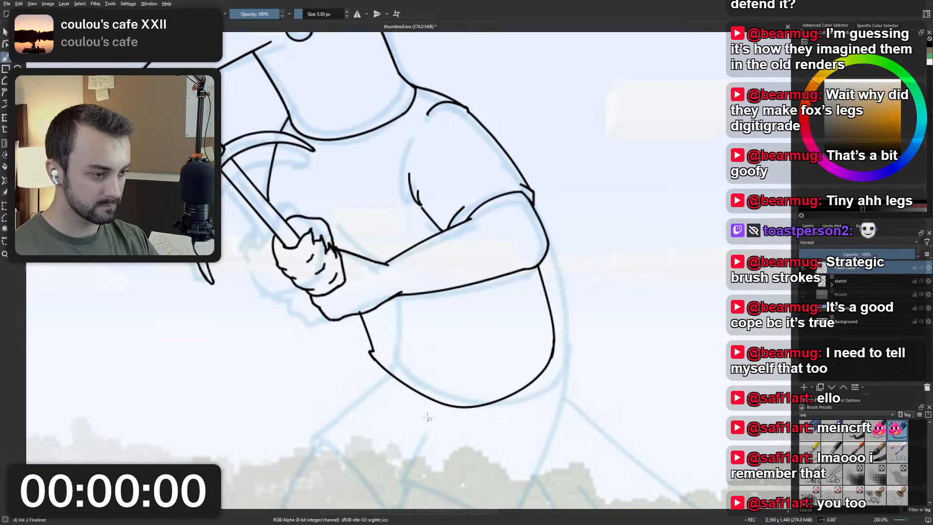
drag(424, 396, 547, 359)
key(ctrl+z)
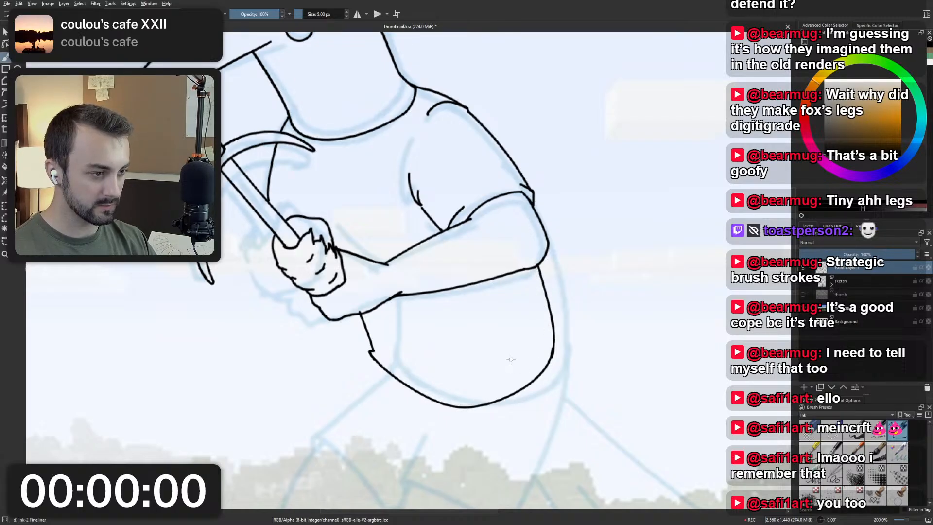
key(1)
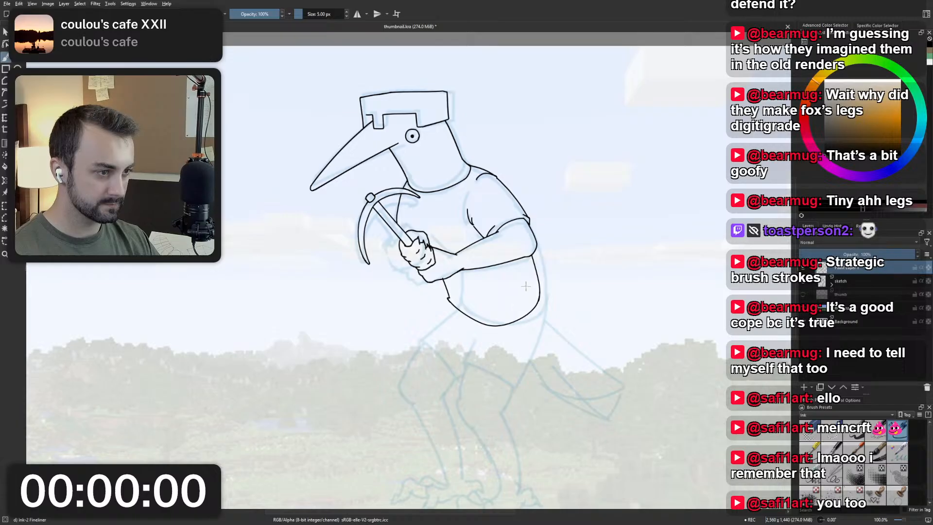
Ink the front edge of the far thigh as a diagonal line running down from the shirt's front hem corner, redoing it once.
scroll(464, 294, up, 3)
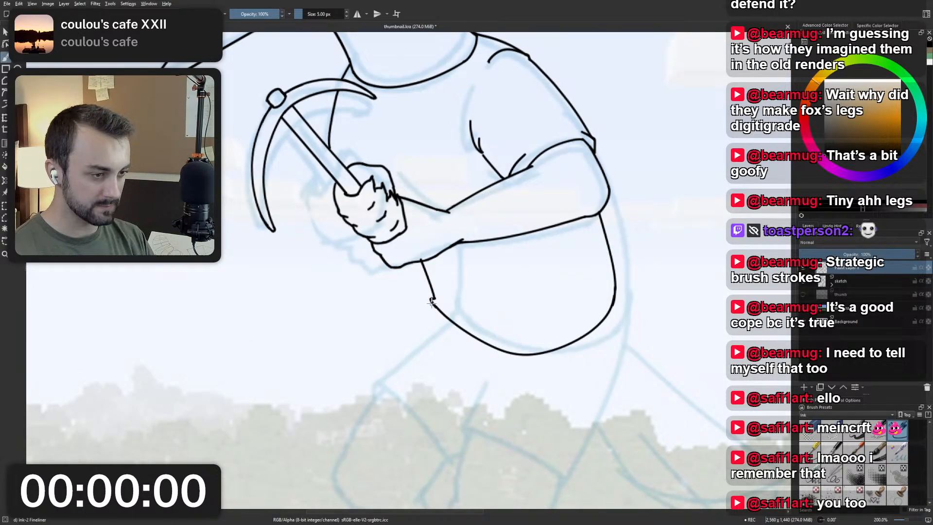
drag(431, 302, 376, 360)
key(ctrl+z)
drag(432, 305, 373, 367)
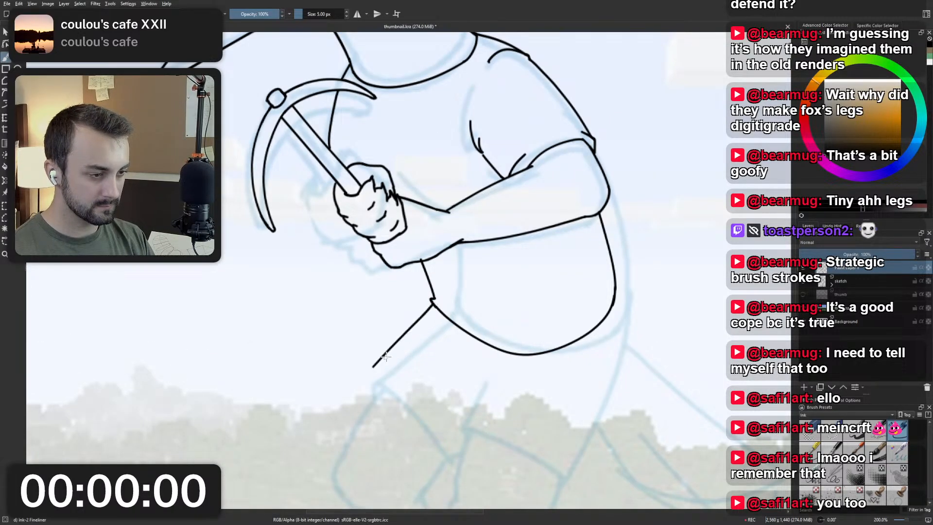
Try inking the back edge of the near leg as a short curve down from the shirt's back hem.
drag(613, 302, 596, 389)
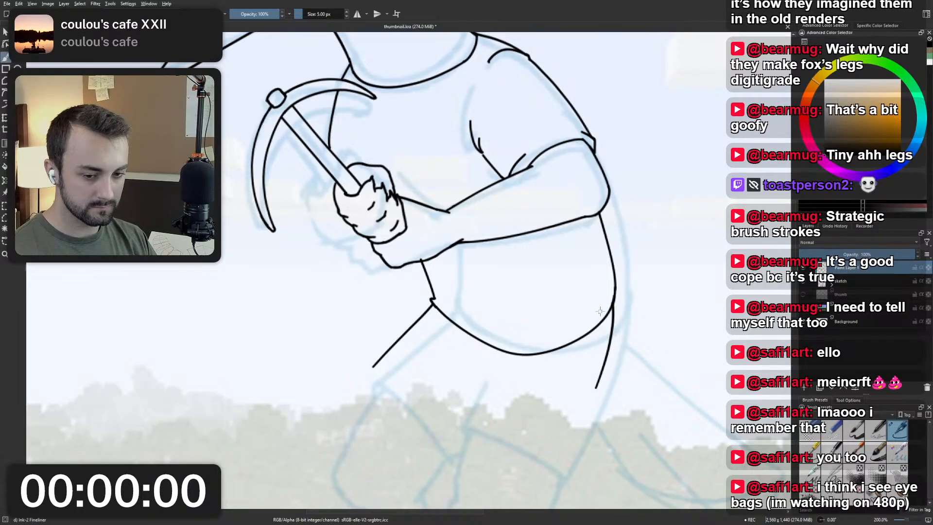
scroll(600, 311, down, 2)
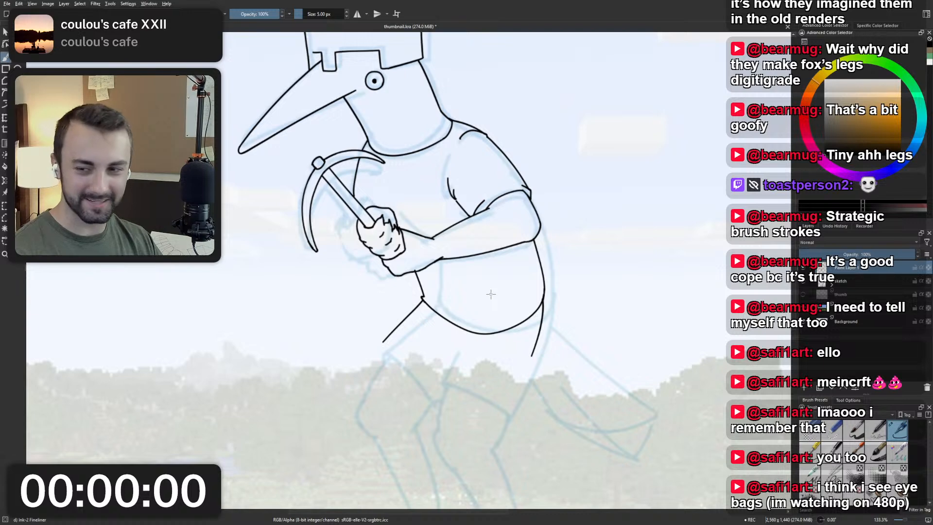
scroll(491, 294, up, 2)
key(ctrl+z)
drag(409, 360, 400, 306)
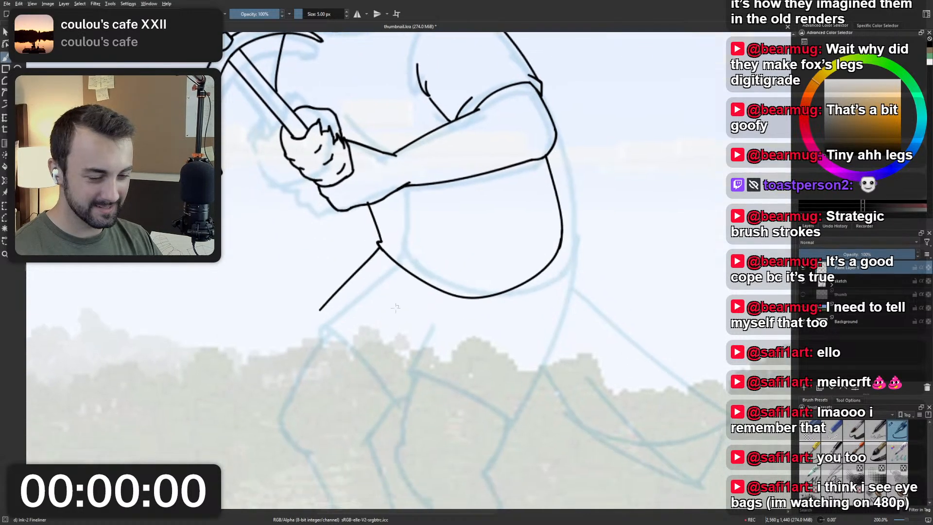
scroll(394, 335, down, 2)
scroll(341, 318, up, 2)
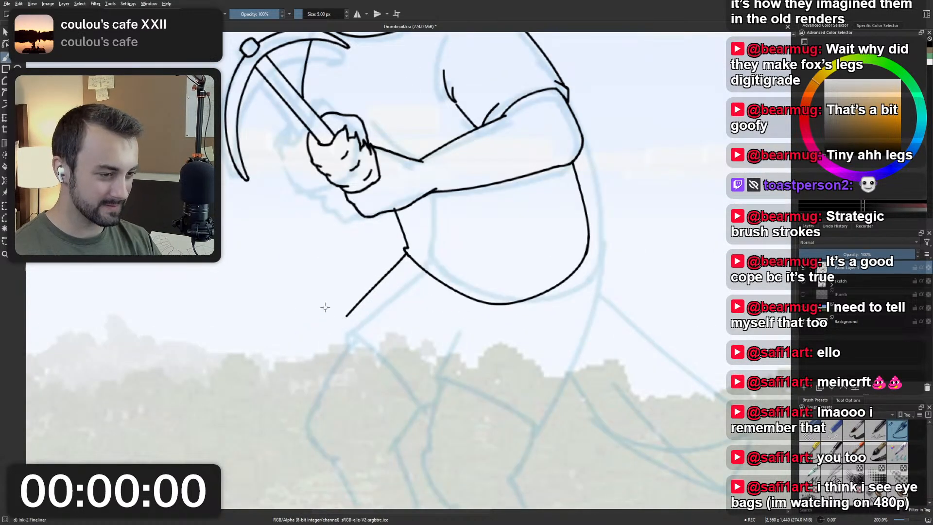
Try inking a rounded corner and a curved leg-opening line from the lower end of the far thigh's front edge.
drag(341, 315, 345, 321)
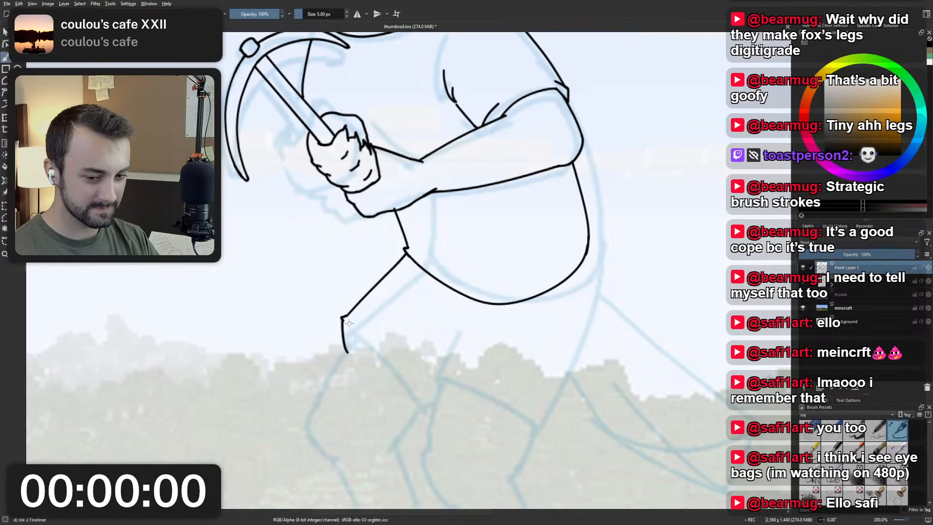
drag(343, 320, 420, 399)
key(ctrl+z)
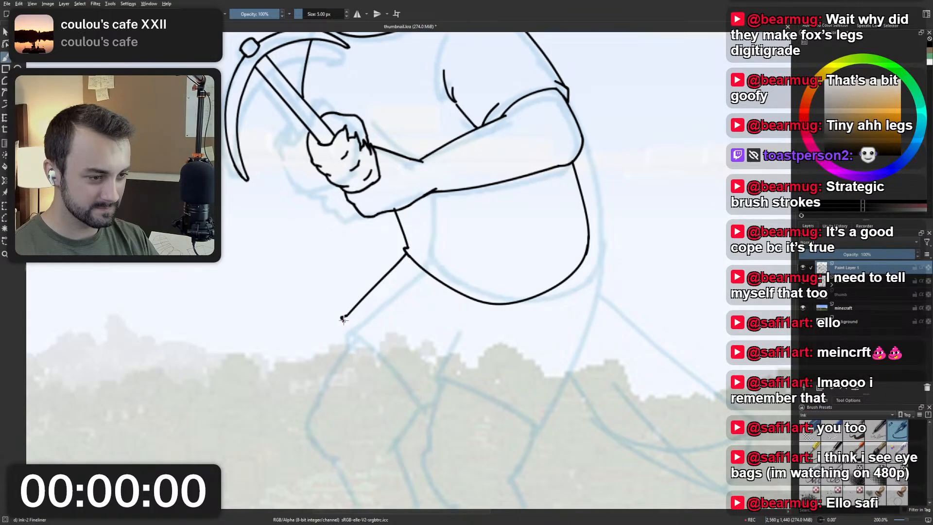
drag(343, 319, 419, 404)
key(ctrl+z)
drag(342, 319, 430, 404)
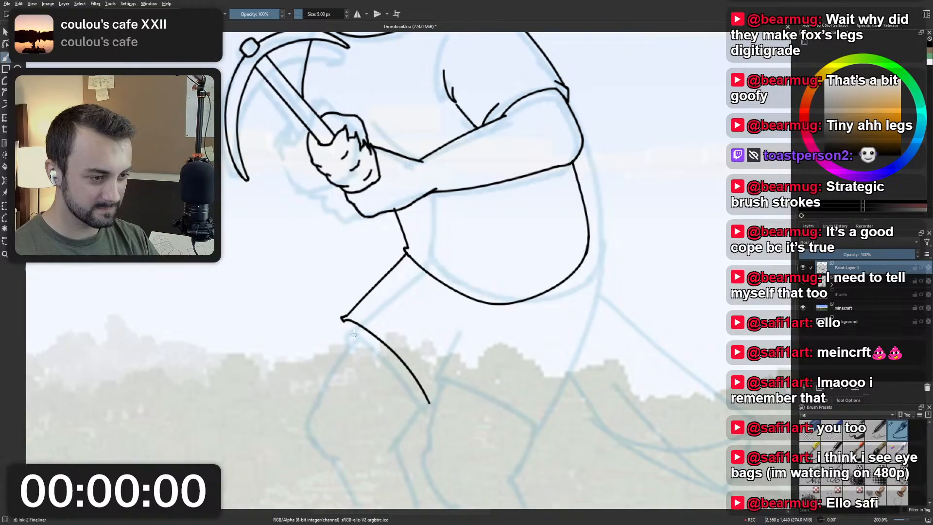
drag(343, 320, 349, 342)
scroll(381, 288, down, 2)
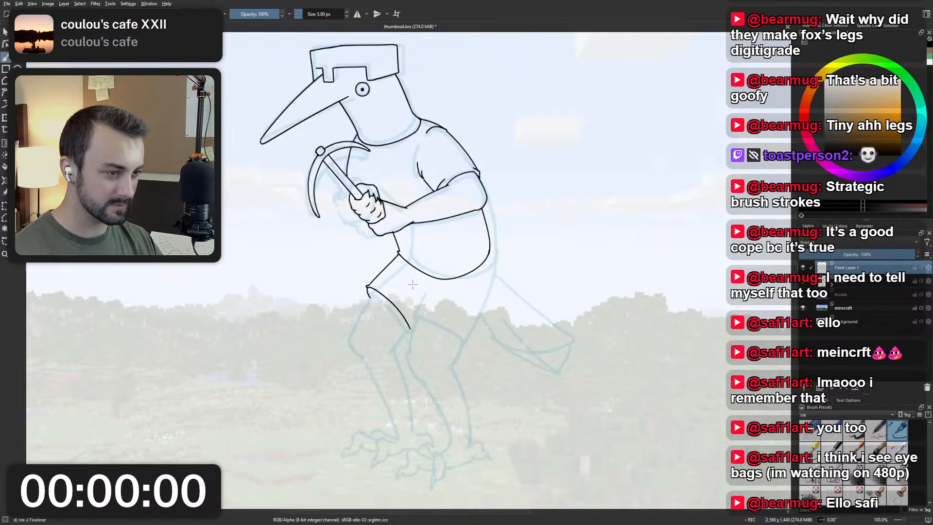
scroll(413, 287, up, 2)
key(ctrl+z)
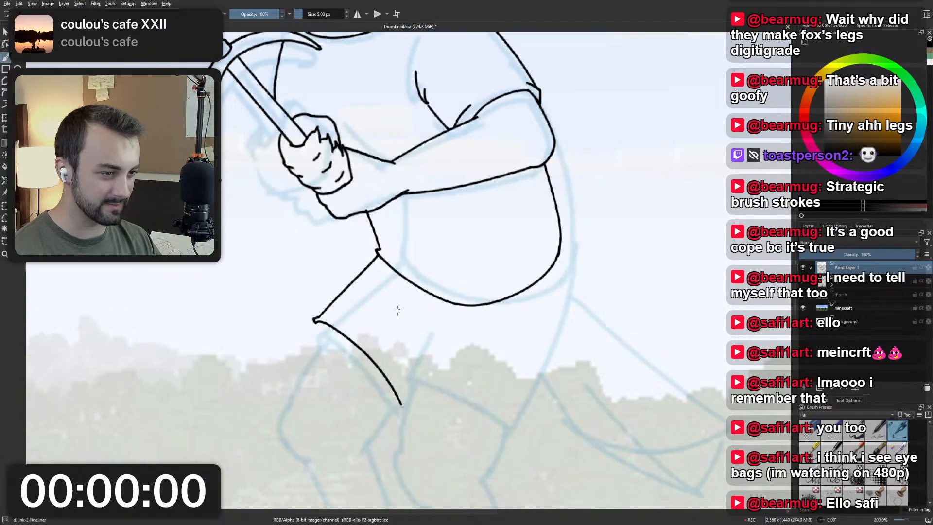
key(ctrl+z)
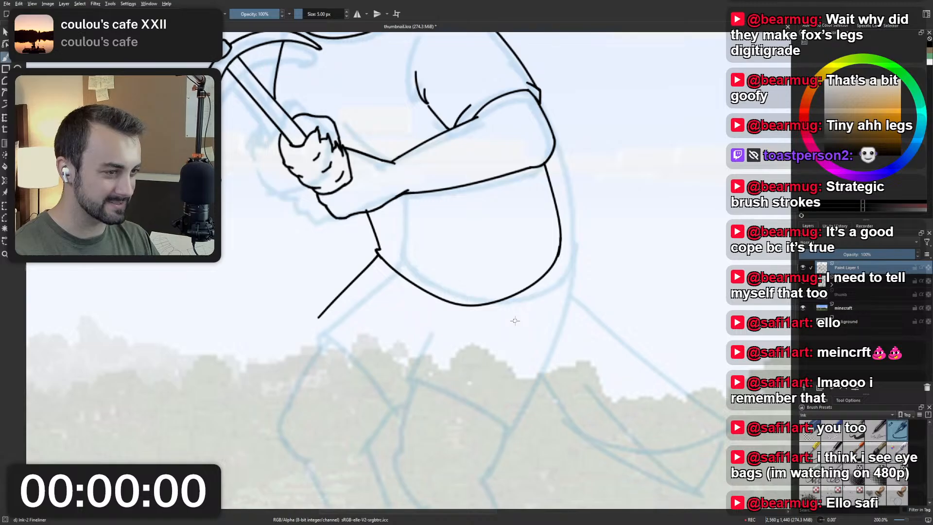
Ink the near leg's back edge down from the shirt's back hem, and the curved leg-opening line across the thigh above the knee.
drag(557, 256, 531, 378)
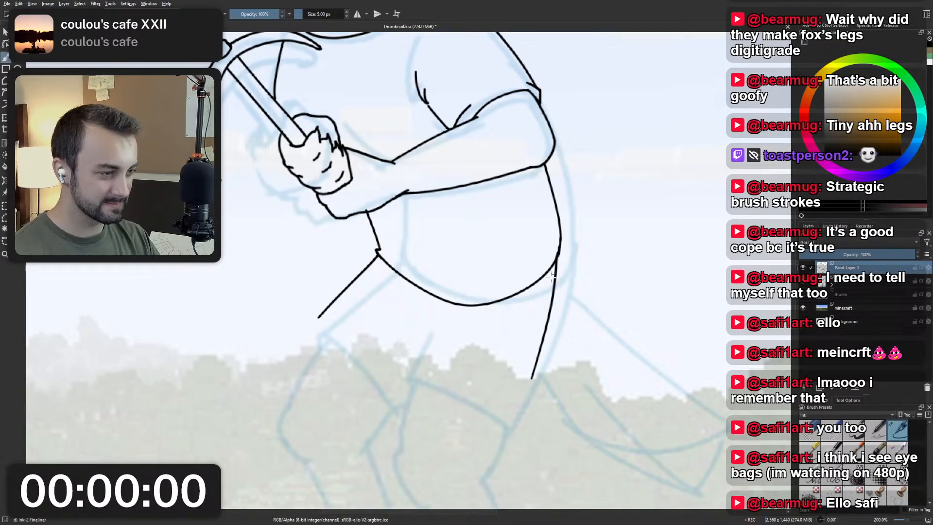
scroll(539, 316, down, 3)
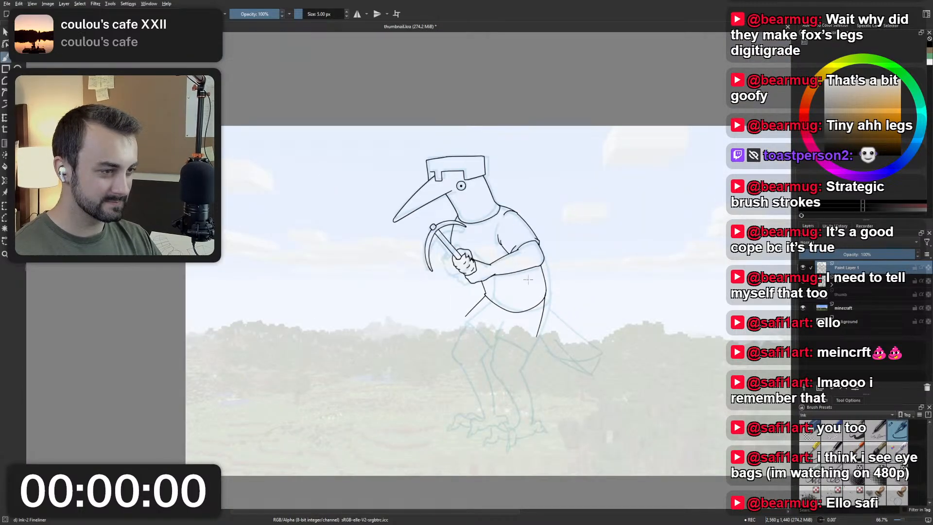
scroll(540, 305, up, 4)
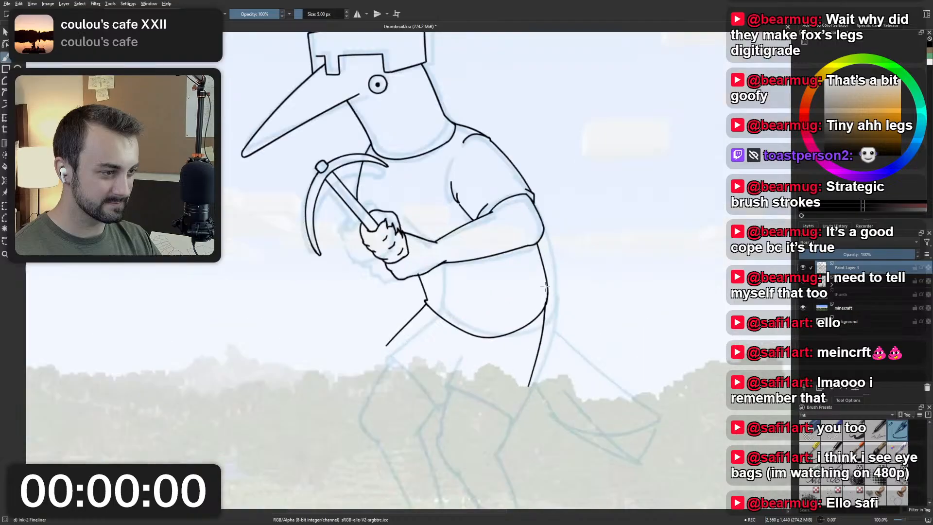
scroll(551, 351, down, 1)
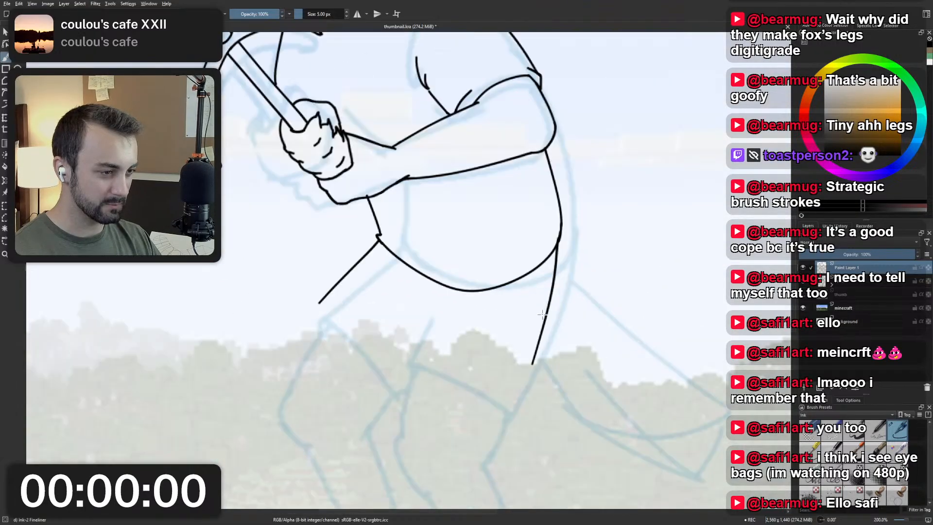
mouse_move(413, 361)
mouse_down()
mouse_move(502, 416)
mouse_move(537, 361)
mouse_up()
key(ctrl+z)
Try joining the lower end of the near leg's back edge to the leg-opening curve with a short corner stroke.
drag(501, 414, 534, 363)
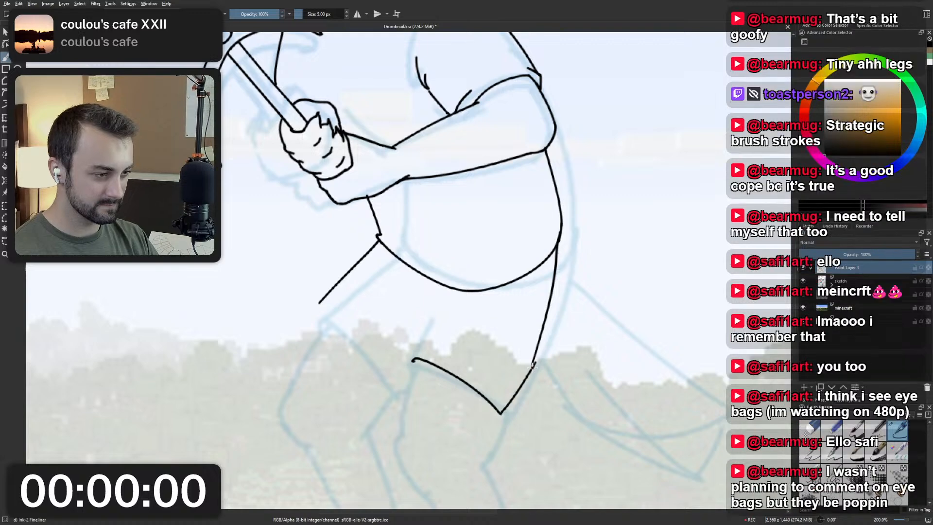
key(ctrl+z)
drag(501, 414, 530, 369)
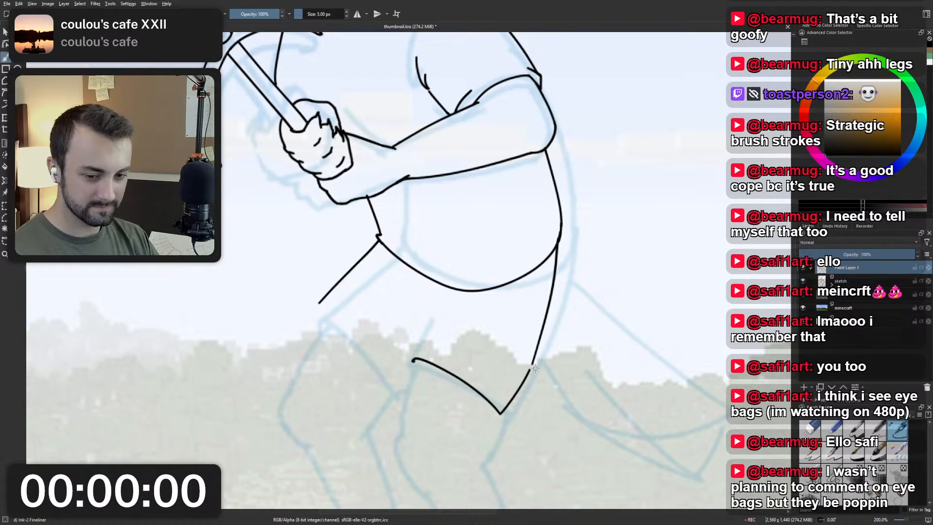
key(ctrl+z)
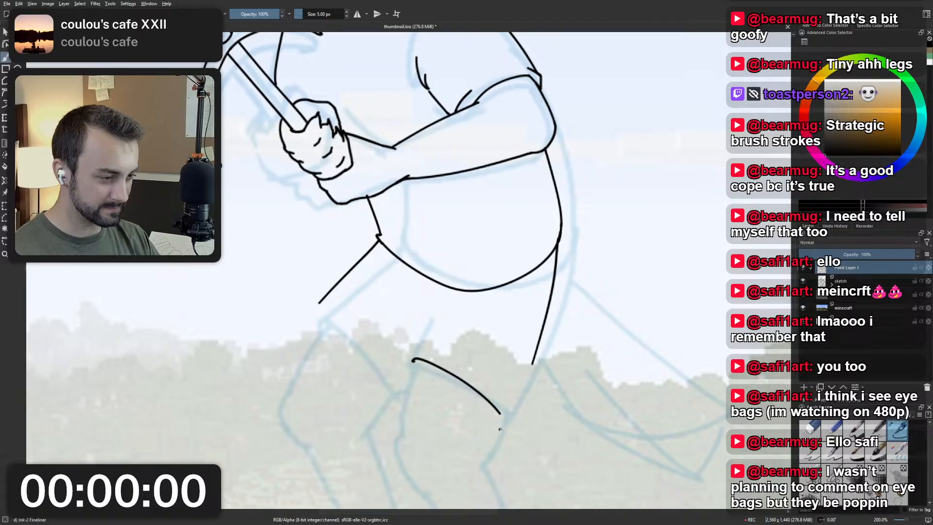
mouse_move(500, 428)
mouse_down()
mouse_move(532, 354)
mouse_move(502, 425)
mouse_up()
key(ctrl+z)
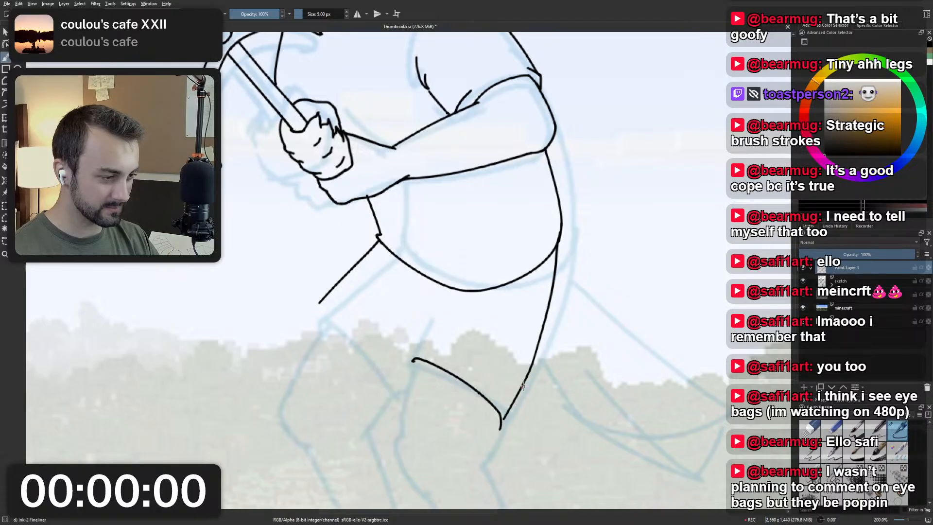
key(ctrl+z)
drag(533, 362, 505, 424)
key(ctrl+z)
drag(532, 363, 502, 421)
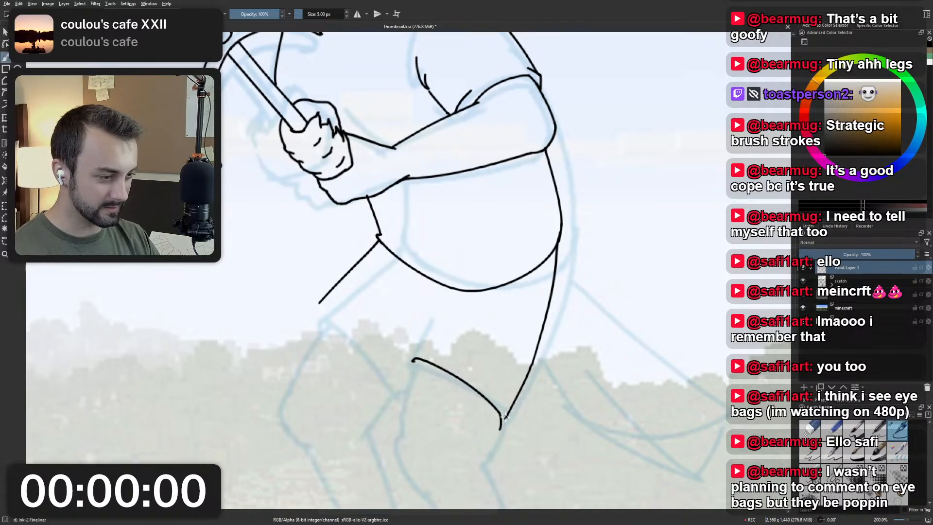
key(ctrl+z)
drag(532, 362, 506, 408)
key(ctrl+z)
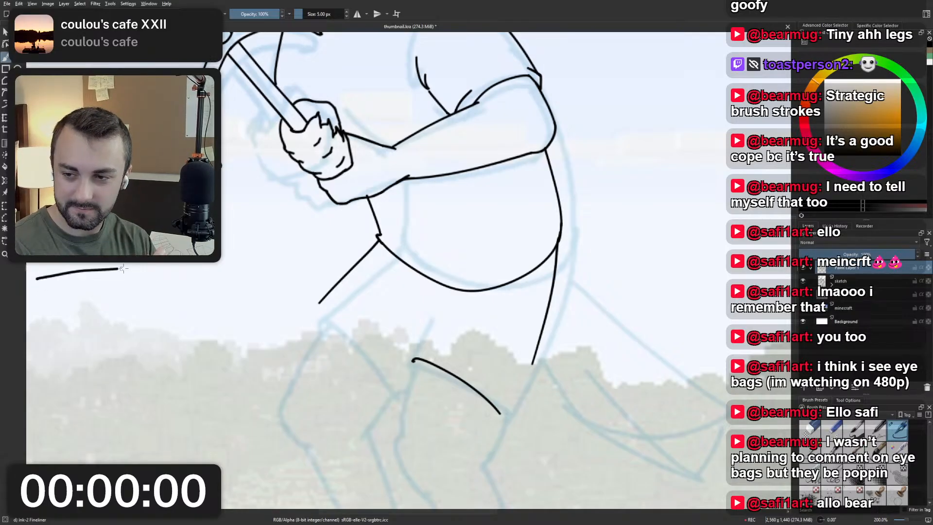
Sketch a mock counter box in front of the character, lettering "$3.67" and "12:01:21" inside and "0X DEATHS" and "0X RESTARTS" below.
mouse_move(178, 274)
mouse_down()
mouse_move(201, 292)
mouse_move(200, 318)
mouse_move(41, 319)
mouse_move(38, 288)
mouse_up()
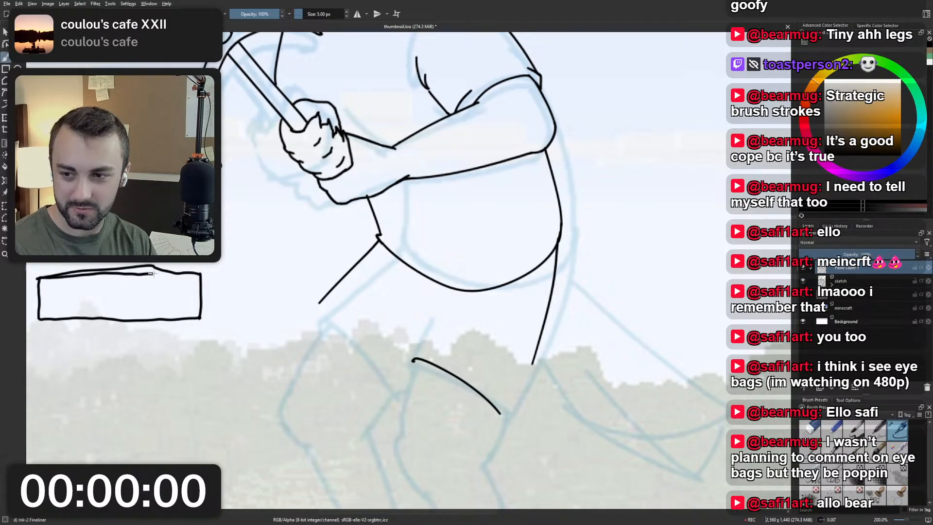
mouse_move(197, 275)
mouse_down()
mouse_move(198, 317)
mouse_move(95, 326)
mouse_move(41, 316)
mouse_up()
mouse_move(89, 286)
mouse_down()
mouse_move(131, 283)
mouse_move(141, 290)
mouse_move(90, 313)
mouse_up()
drag(93, 305, 159, 312)
click(108, 305)
click(108, 310)
click(137, 303)
click(137, 309)
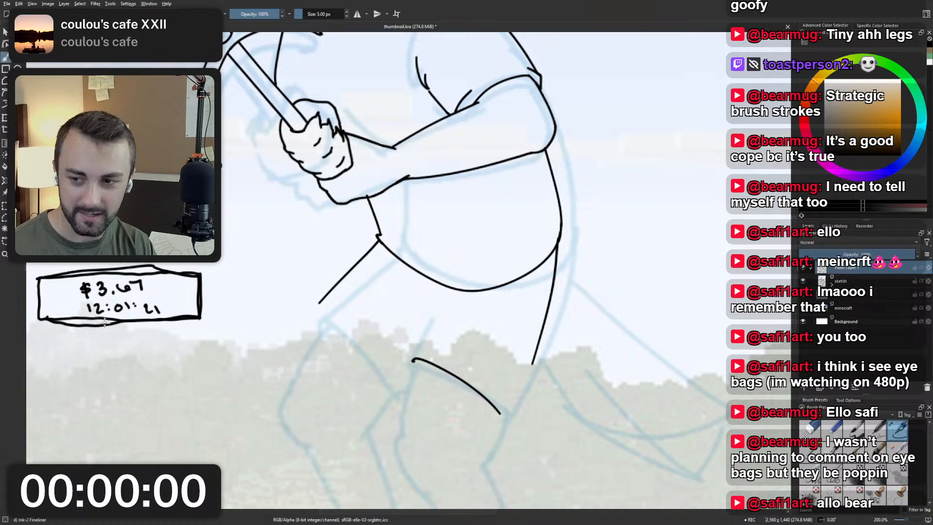
mouse_move(93, 324)
mouse_down()
mouse_move(90, 335)
mouse_move(110, 335)
mouse_move(101, 336)
mouse_move(167, 331)
mouse_up()
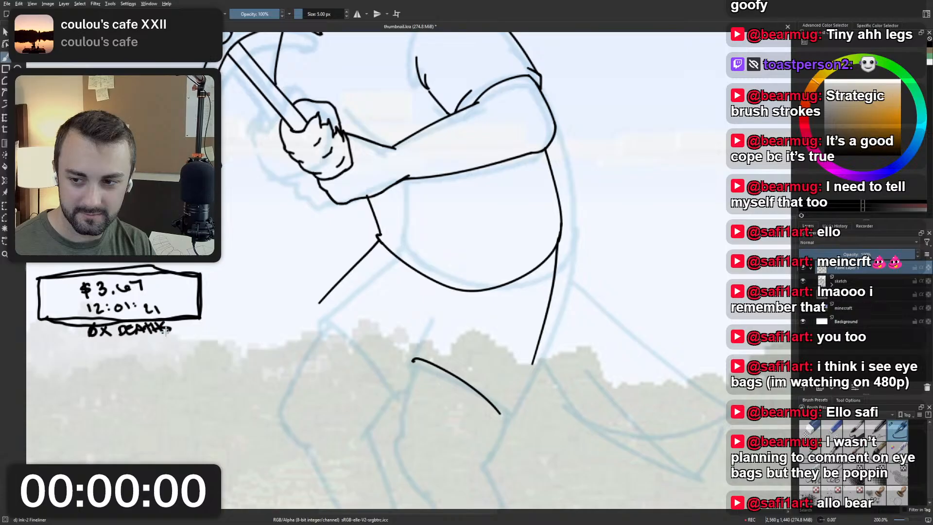
mouse_move(100, 345)
mouse_down()
mouse_move(176, 347)
mouse_move(181, 326)
mouse_up()
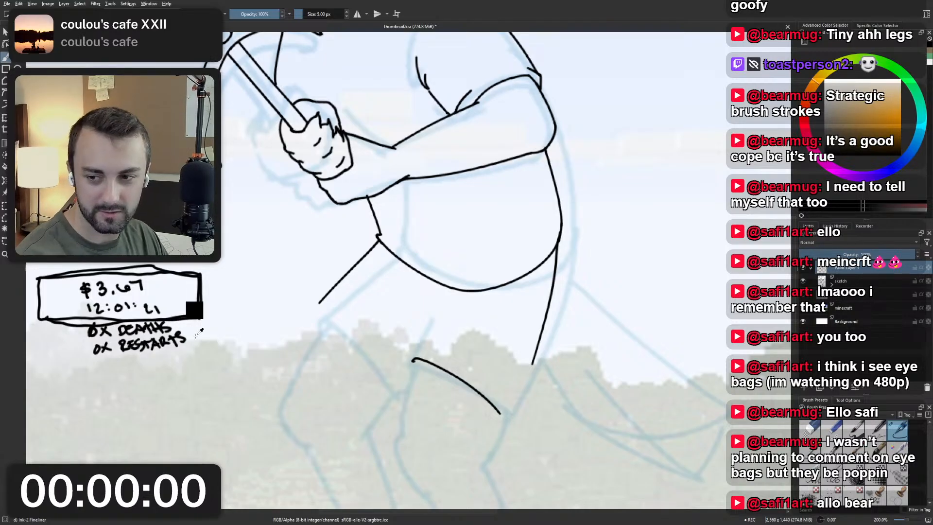
Lasso and delete the mock counter box with its lettering, clear the selection and return to the brush.
mouse_move(219, 349)
mouse_down()
mouse_move(119, 375)
mouse_move(50, 349)
mouse_move(32, 318)
mouse_move(248, 356)
mouse_move(211, 349)
mouse_up()
key(Delete)
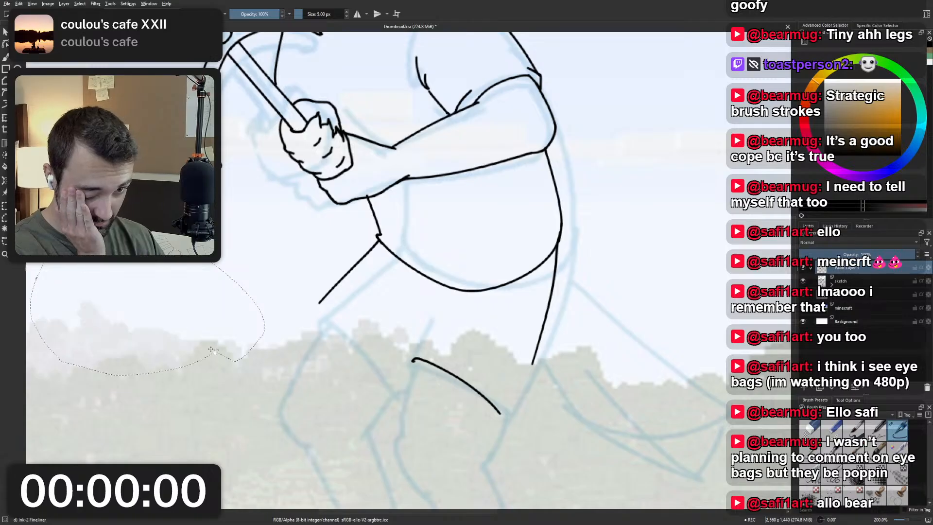
key(ctrl+shift+a)
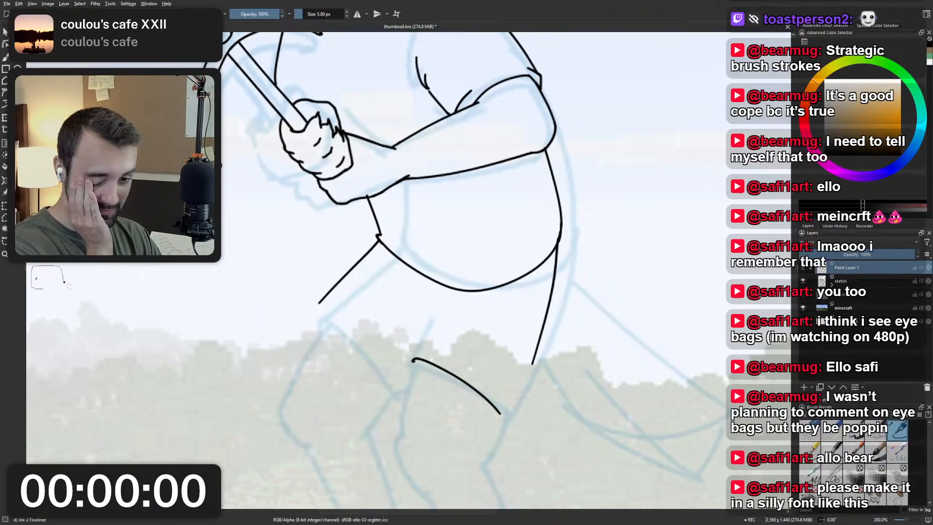
drag(64, 282, 63, 280)
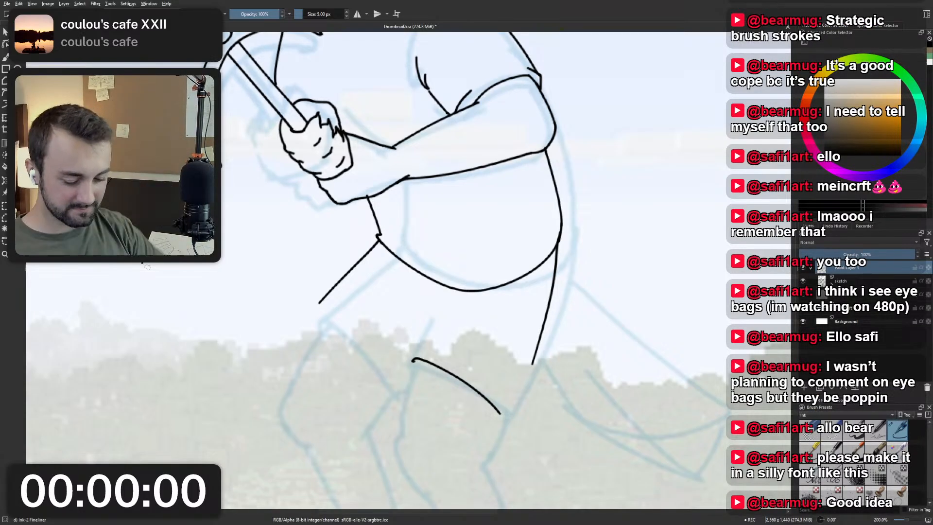
key(b)
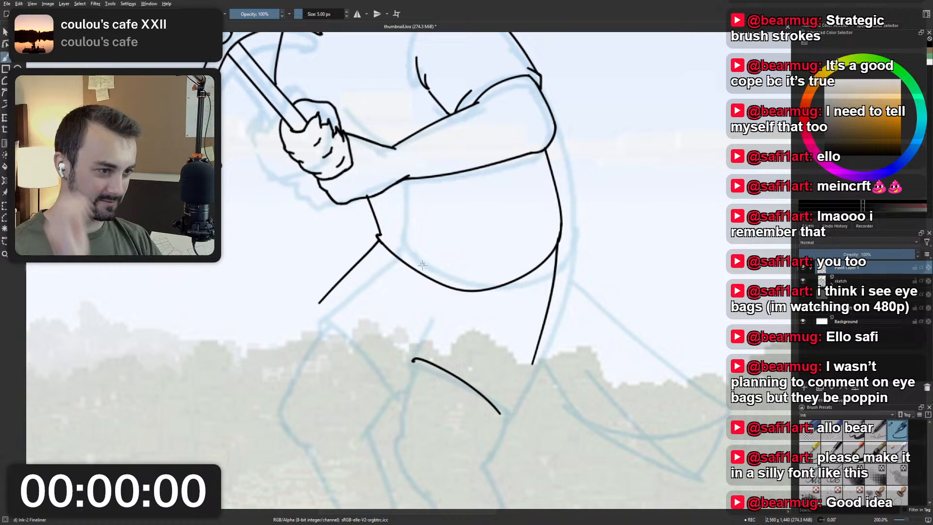
Try inking the far leg's curved opening from the lower end of its front edge across toward the near leg.
drag(419, 263, 404, 277)
mouse_move(303, 315)
mouse_down()
mouse_move(306, 332)
mouse_move(383, 400)
mouse_up()
key(ctrl+z)
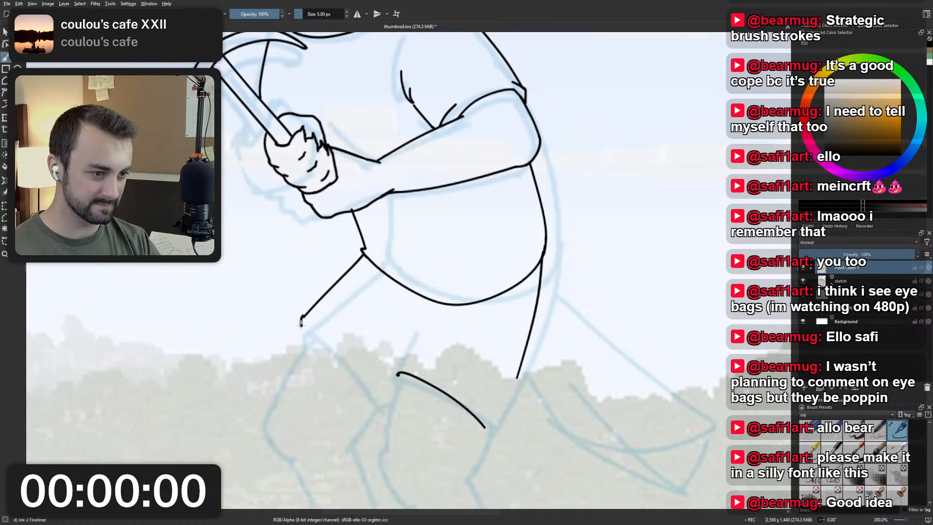
mouse_move(302, 325)
mouse_down()
mouse_move(360, 361)
mouse_move(387, 396)
mouse_up()
key(ctrl+z)
drag(302, 324, 389, 399)
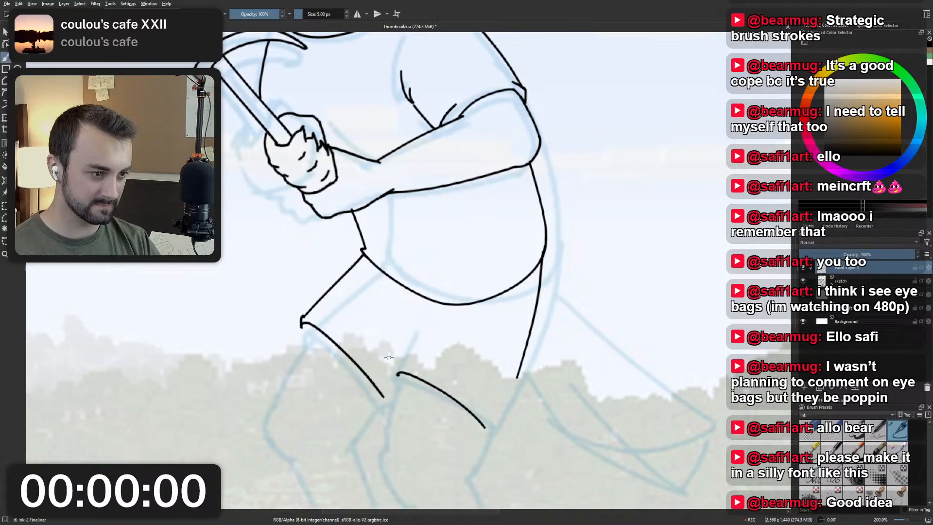
key(ctrl+z)
scroll(484, 351, down, 2)
scroll(481, 354, up, 3)
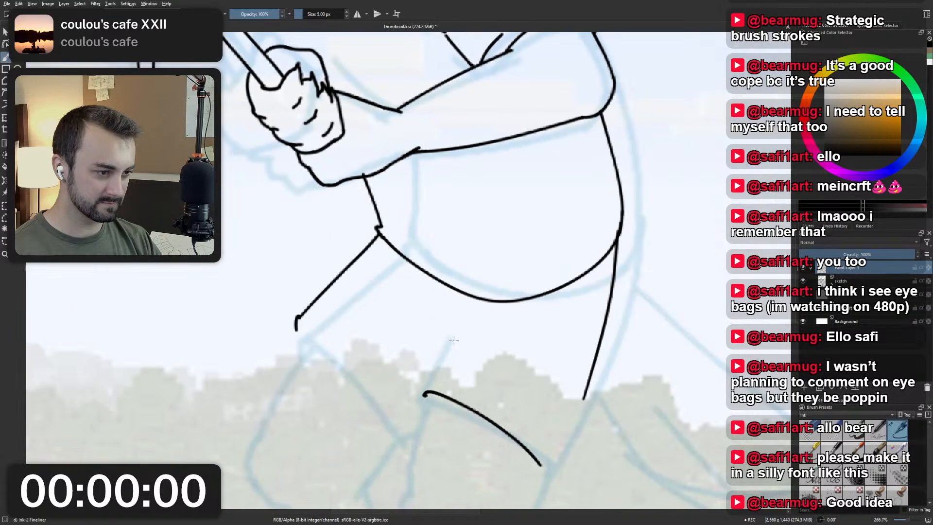
Ink the near leg's short front edge rising from the front end of its leg-opening curve toward the shirt hem.
drag(423, 391, 457, 317)
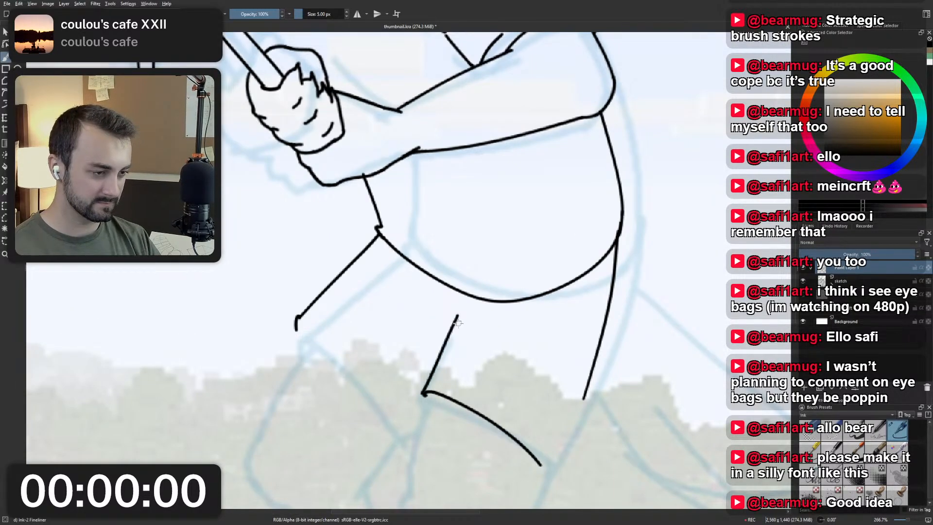
key(ctrl+z)
key(ctrl+z)
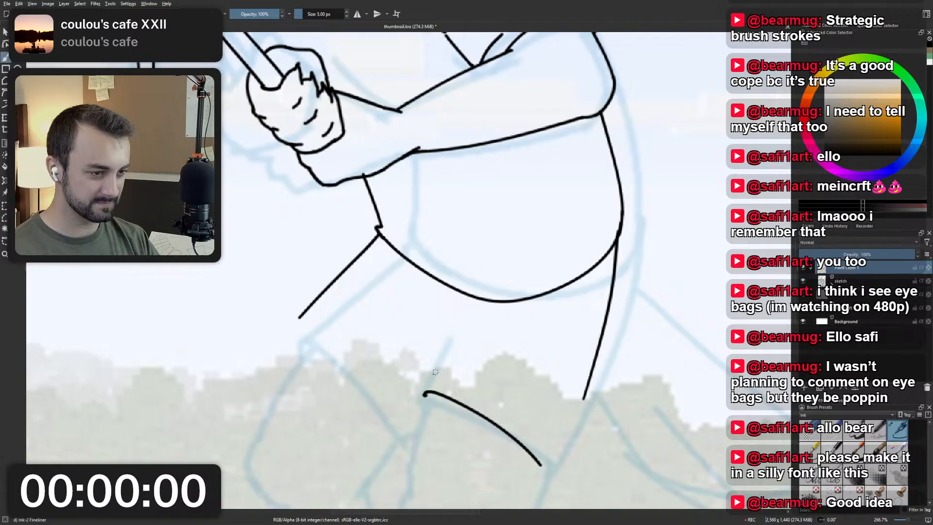
drag(424, 393, 457, 320)
key(ctrl+z)
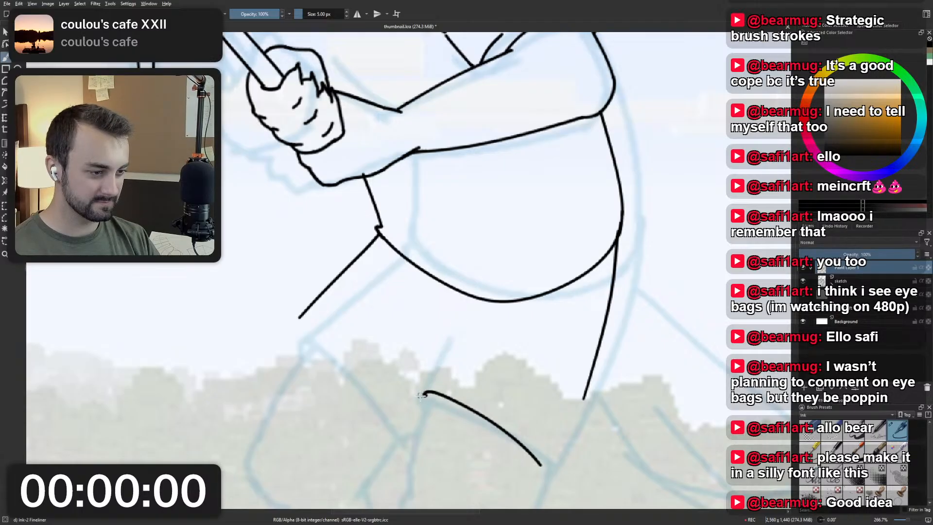
drag(423, 394, 458, 313)
Try several curved opening strokes for the far leg, starting at the lower tip of its front edge.
drag(299, 319, 394, 421)
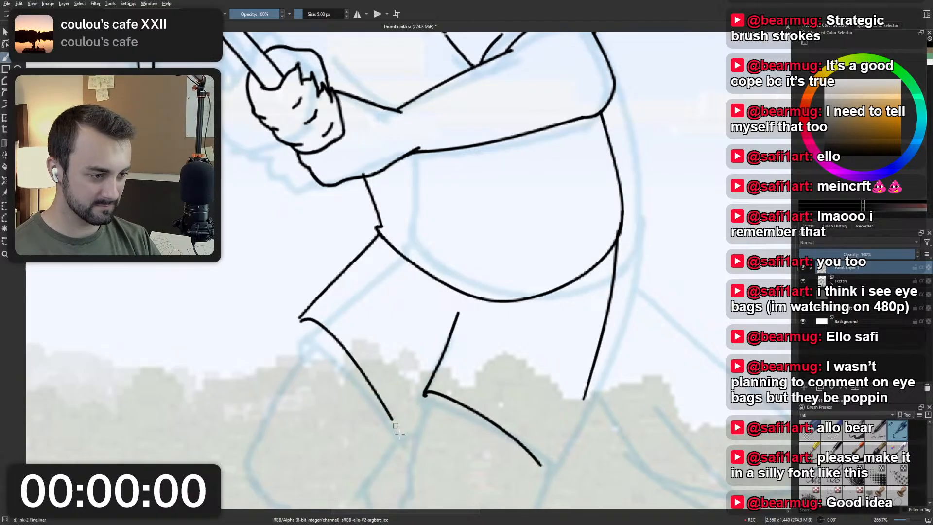
key(ctrl+z)
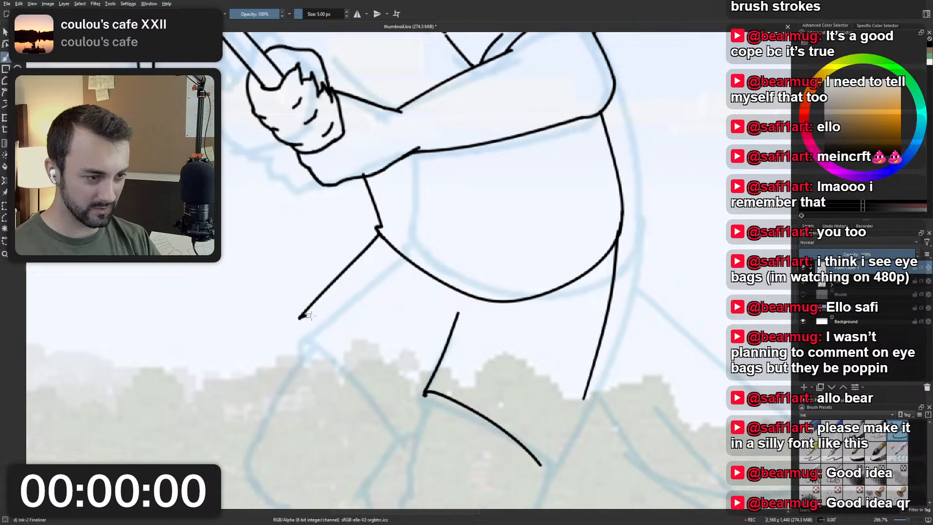
drag(298, 318, 398, 404)
key(ctrl+z)
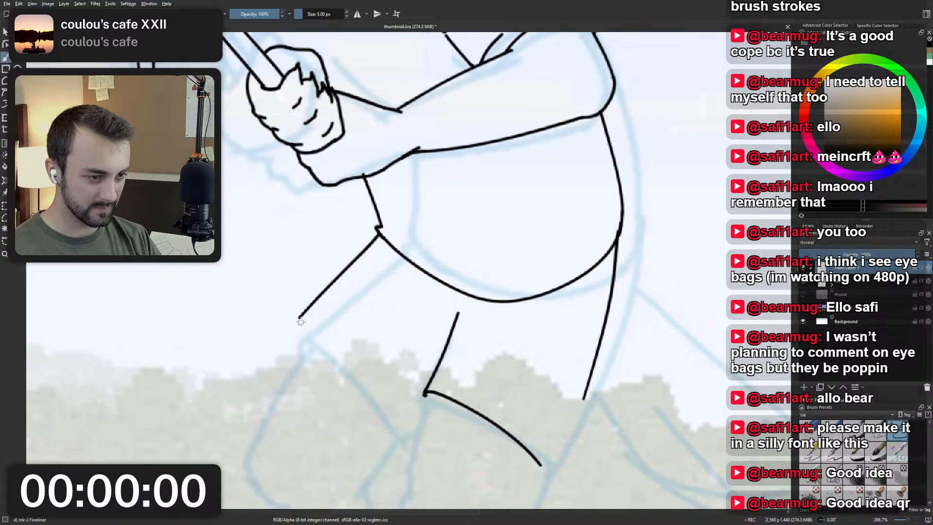
mouse_move(298, 318)
mouse_down()
mouse_move(344, 332)
mouse_move(406, 417)
mouse_up()
key(ctrl+z)
mouse_move(299, 318)
mouse_down()
mouse_move(382, 372)
mouse_move(406, 418)
mouse_up()
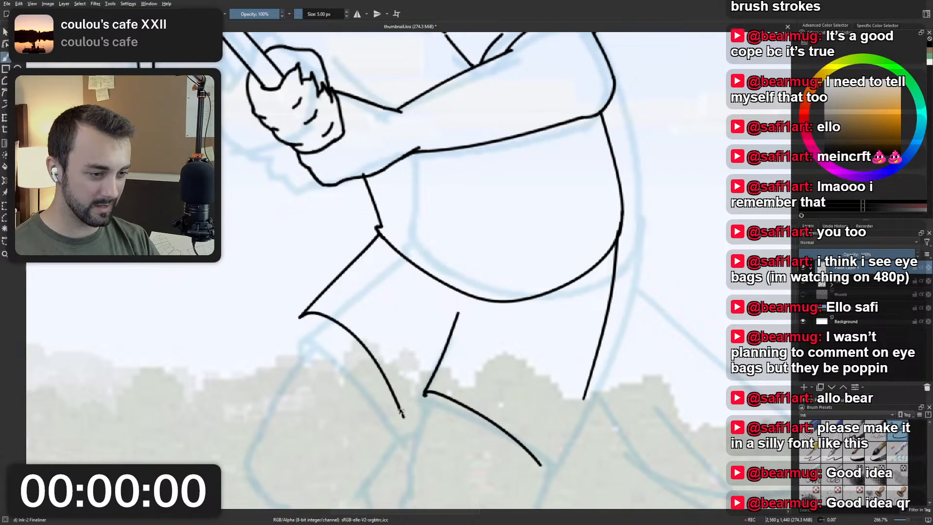
key(ctrl+z)
drag(298, 318, 404, 411)
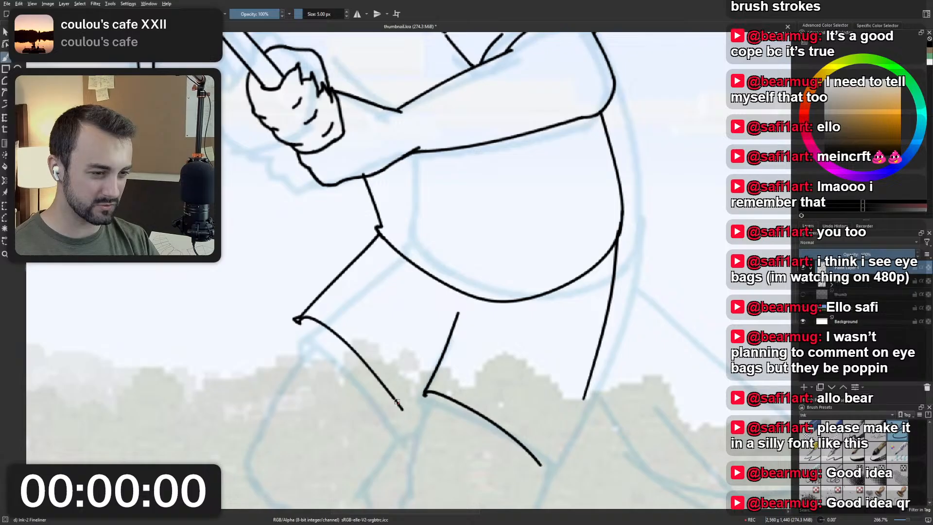
key(ctrl+z)
mouse_move(295, 320)
mouse_down()
mouse_move(329, 324)
mouse_move(391, 389)
mouse_up()
key(ctrl+z)
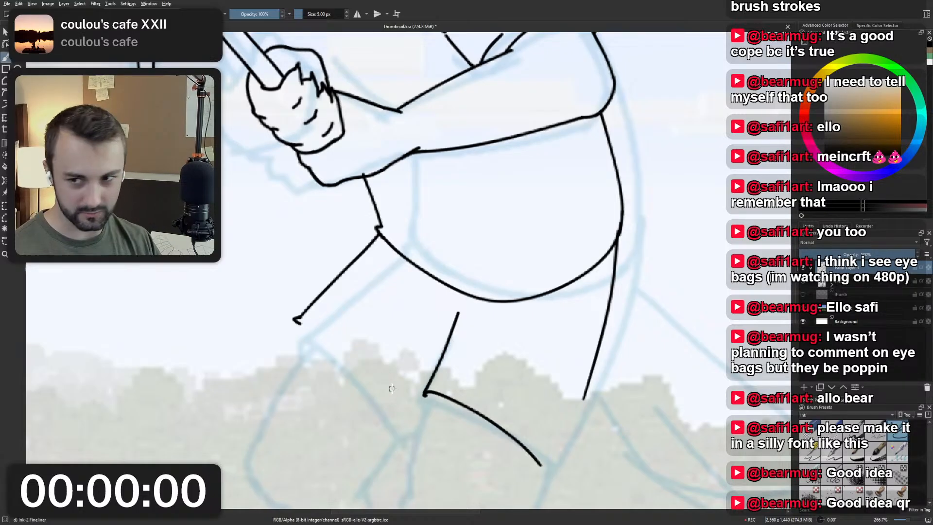
Retry the far leg's opening curve with different starting hooks and bends, undoing each attempt.
drag(299, 321, 383, 400)
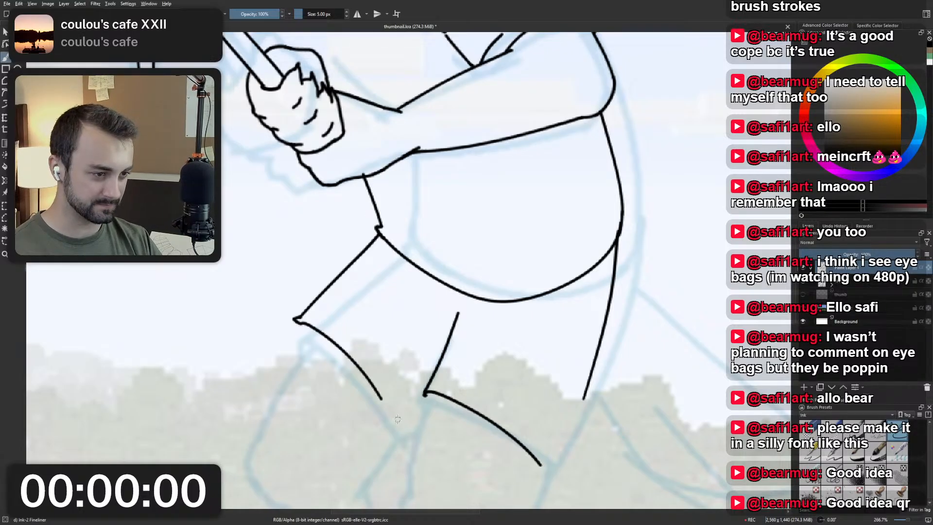
key(ctrl+z)
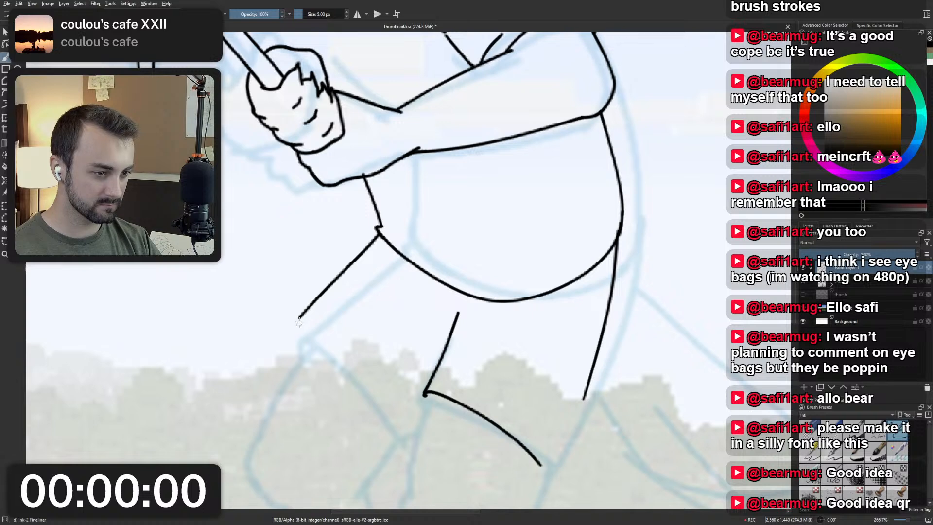
drag(295, 323, 398, 402)
key(ctrl+z)
key(ctrl+z)
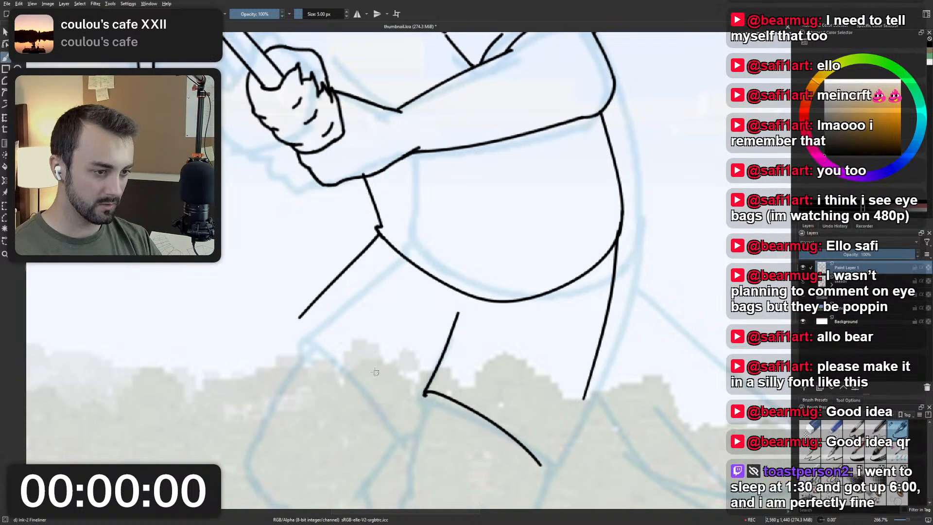
drag(299, 319, 391, 358)
key(ctrl+z)
drag(299, 317, 402, 405)
scroll(432, 323, down, 2)
key(ctrl+z)
scroll(464, 314, up, 2)
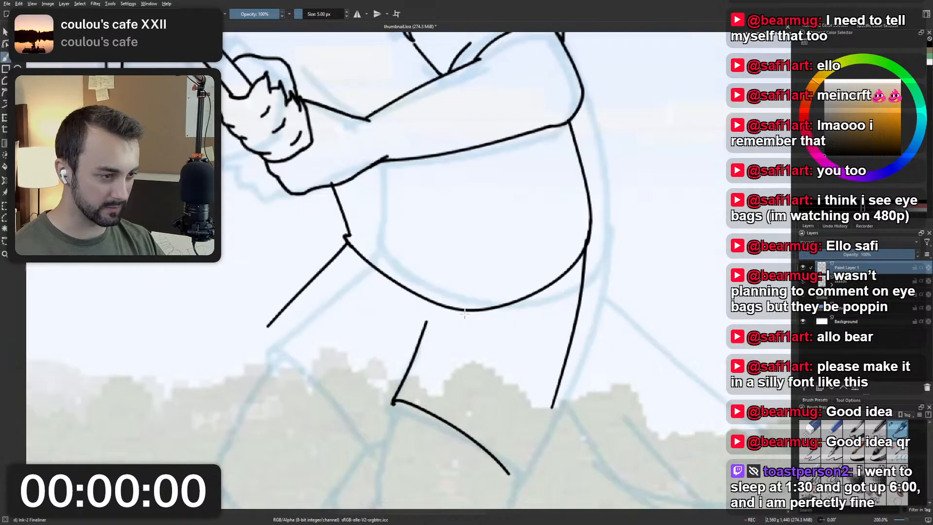
Erase the near leg's front edge and leg-opening curve with Eraser Small, and return to the Ink-2 Fineliner brush.
right_click(501, 340)
click(501, 293)
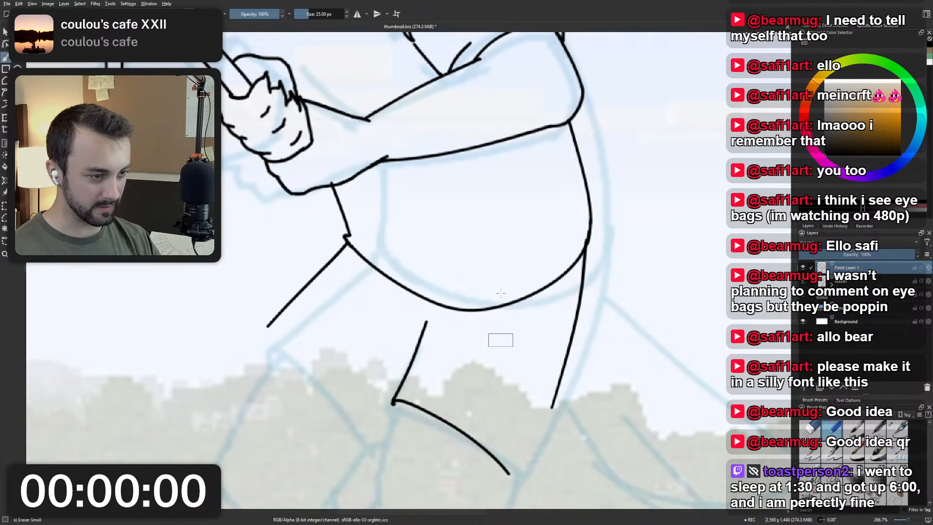
mouse_move(427, 322)
mouse_down()
mouse_move(398, 376)
mouse_move(438, 431)
mouse_move(496, 463)
mouse_up()
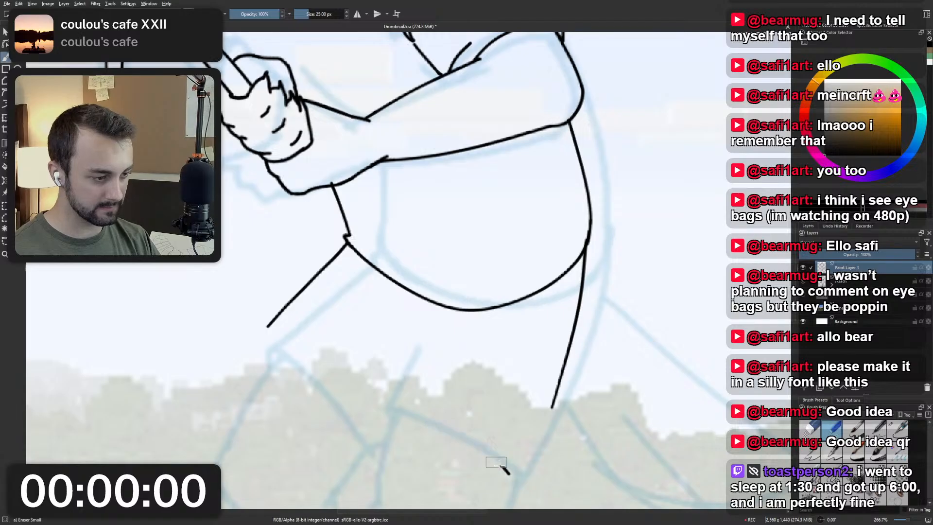
right_click(473, 349)
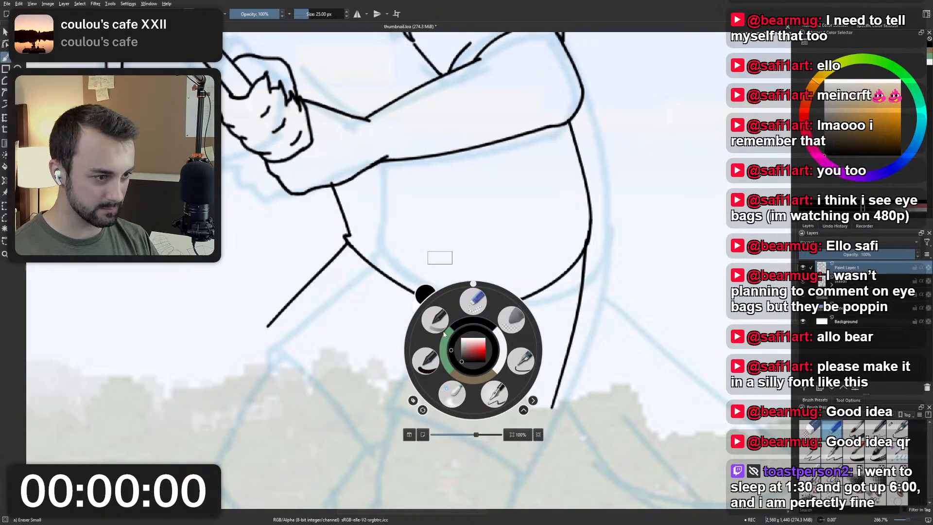
click(425, 362)
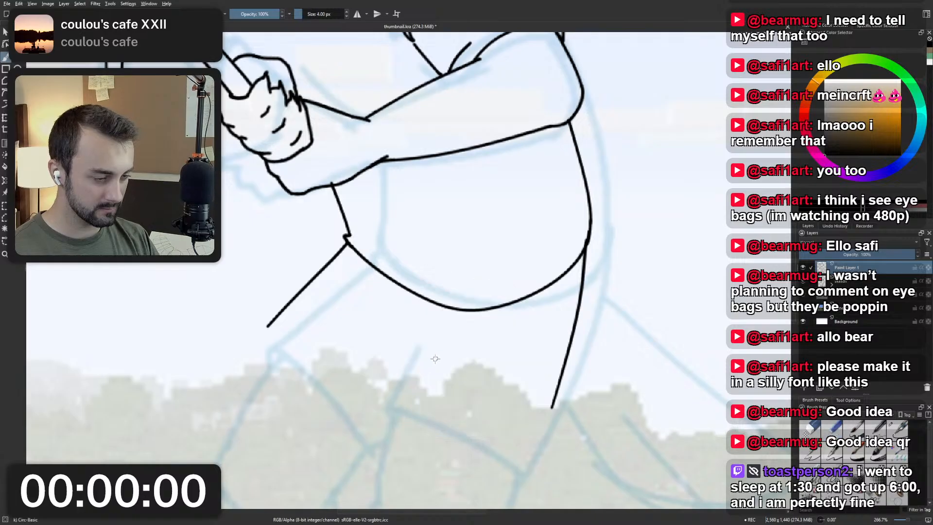
right_click(446, 362)
click(493, 372)
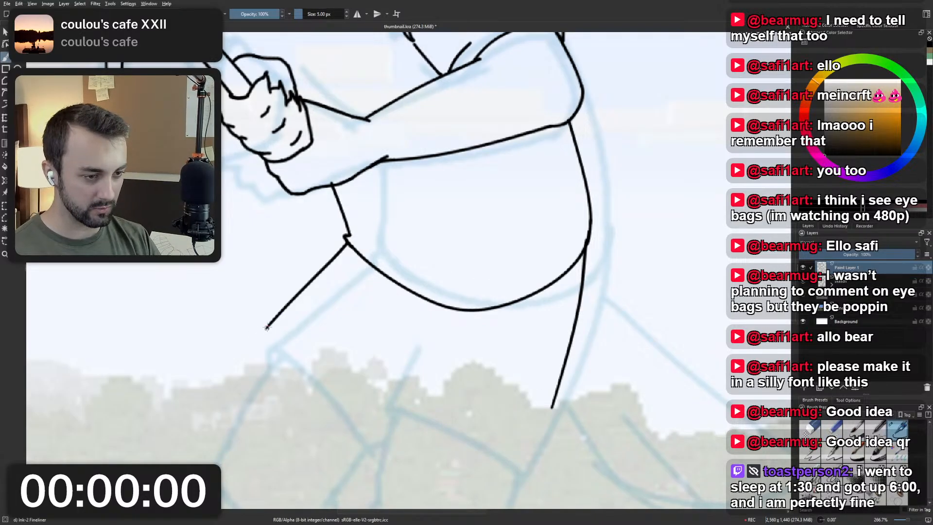
Try one opening stroke on the far leg and several flatter opening strokes across the near thigh.
drag(267, 327, 366, 432)
key(ctrl+z)
drag(388, 388, 554, 423)
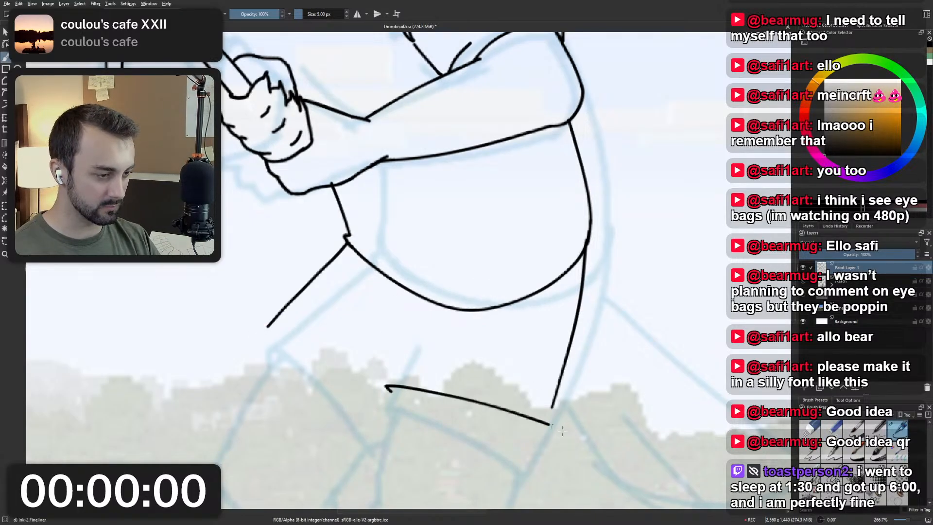
key(ctrl+z)
drag(400, 383, 513, 427)
key(ctrl+z)
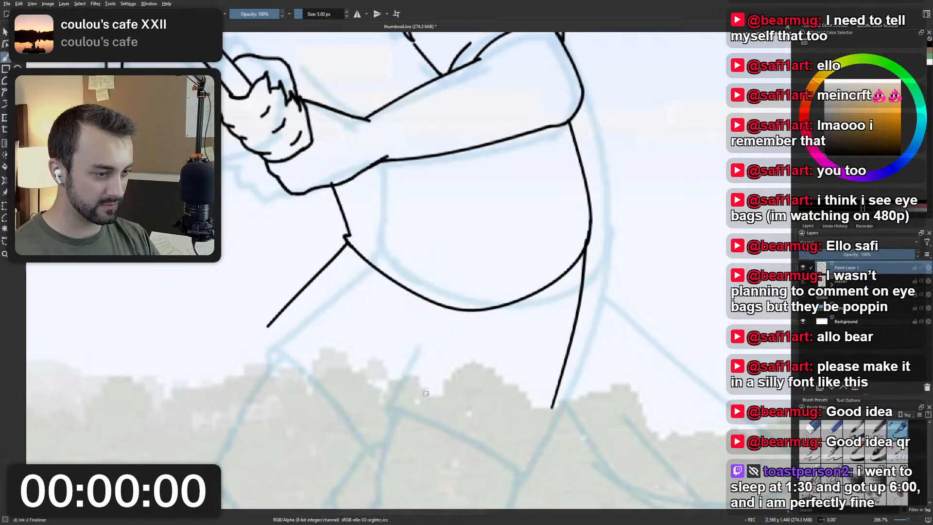
mouse_move(399, 387)
mouse_down()
mouse_move(404, 367)
mouse_move(523, 435)
mouse_up()
key(ctrl+z)
mouse_move(399, 386)
mouse_down()
mouse_move(481, 408)
mouse_move(524, 434)
mouse_up()
key(ctrl+z)
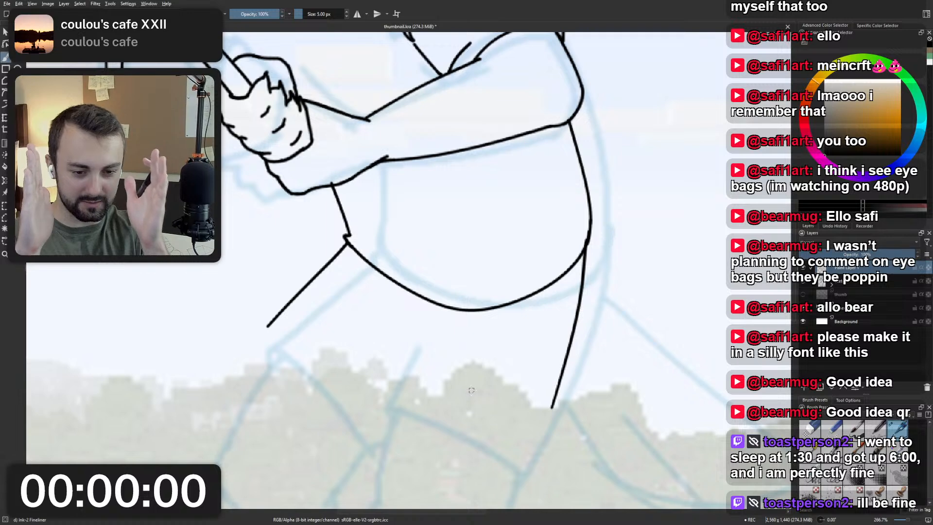
Ink the near leg's opening as a sloping curve across the thigh with a rounded hook at its front end.
drag(396, 384, 552, 455)
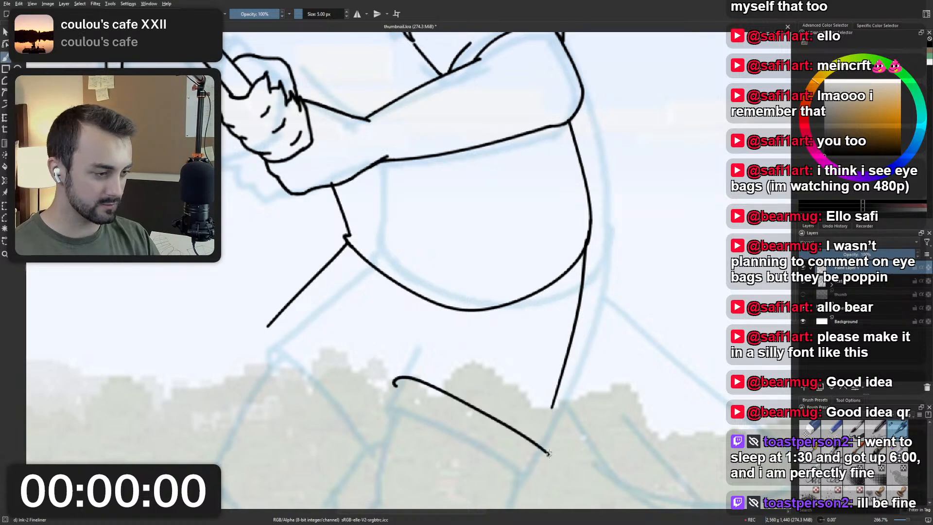
key(ctrl+z)
mouse_move(398, 384)
mouse_down()
mouse_move(511, 427)
mouse_move(547, 456)
mouse_move(409, 373)
mouse_move(533, 463)
mouse_up()
key(ctrl+z)
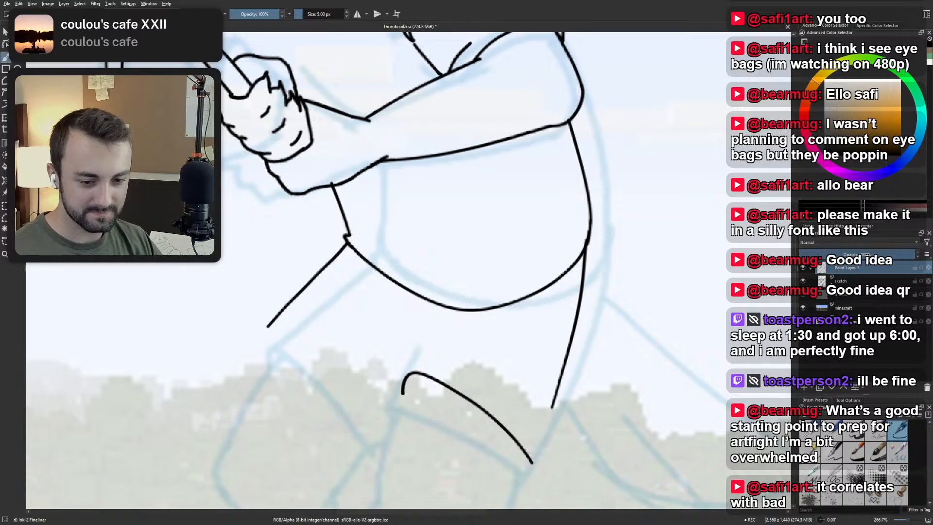
drag(421, 240, 411, 308)
drag(472, 332, 465, 315)
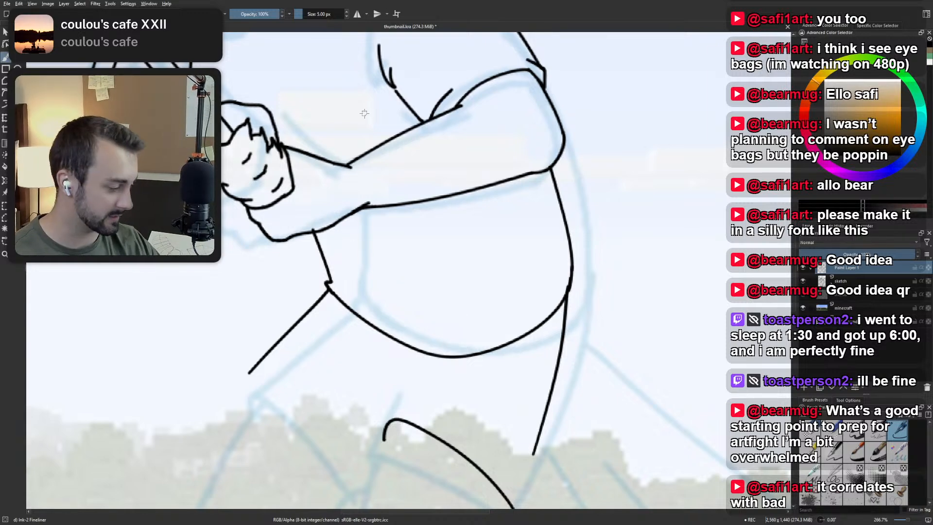
drag(332, 134, 413, 233)
scroll(411, 253, up, 2)
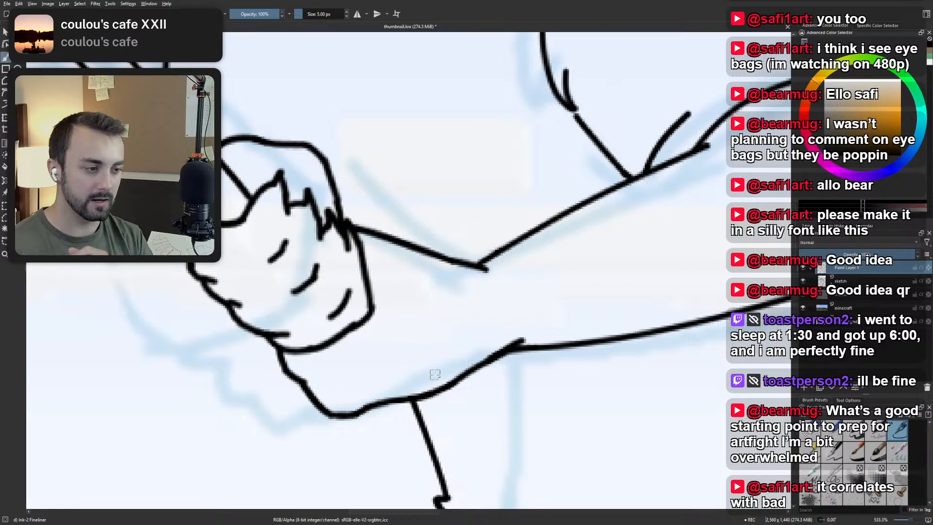
scroll(435, 375, down, 8)
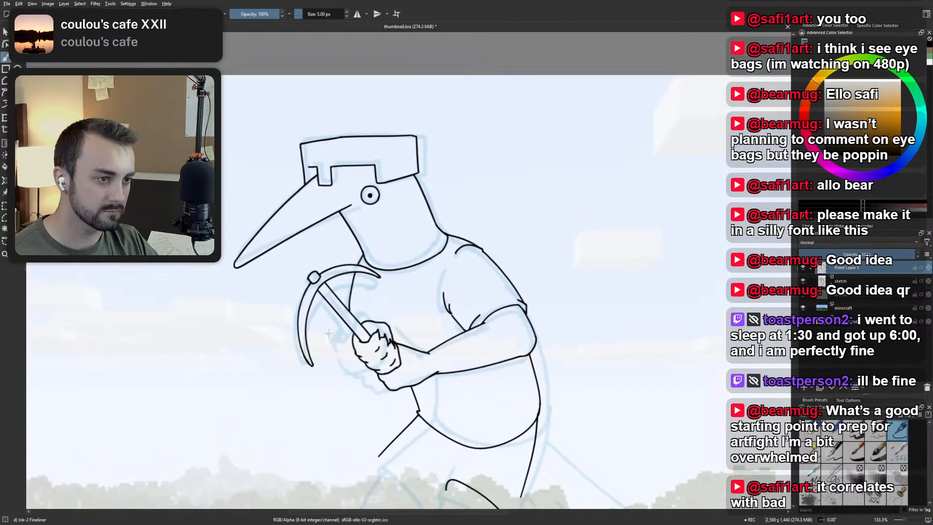
Ink a small rounded hook at the lower back end of the near leg's opening curve.
scroll(510, 408, up, 5)
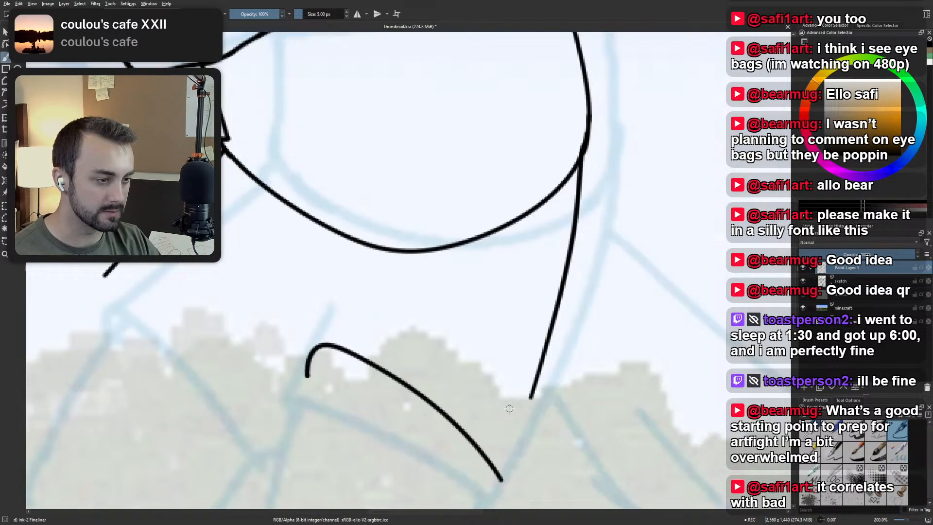
scroll(516, 445, down, 1)
mouse_move(509, 478)
mouse_down()
mouse_move(505, 394)
mouse_move(479, 343)
mouse_up()
scroll(505, 394, up, 1)
key(ctrl+z)
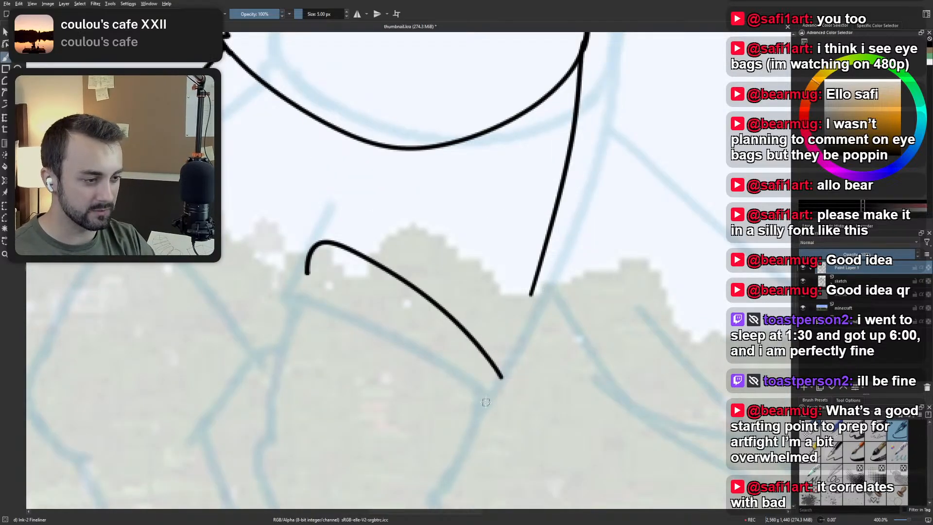
mouse_move(486, 404)
mouse_down()
mouse_move(483, 355)
mouse_move(497, 403)
mouse_move(479, 346)
mouse_up()
key(ctrl+z)
key(ctrl+z)
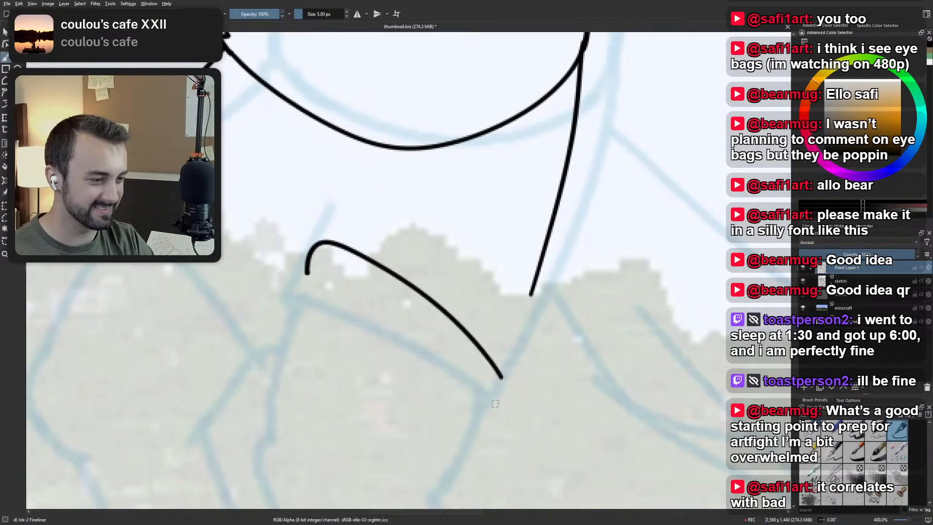
drag(484, 402, 479, 344)
Extend the near leg's back edge down to meet the hooked back corner of the leg opening.
drag(531, 295, 501, 424)
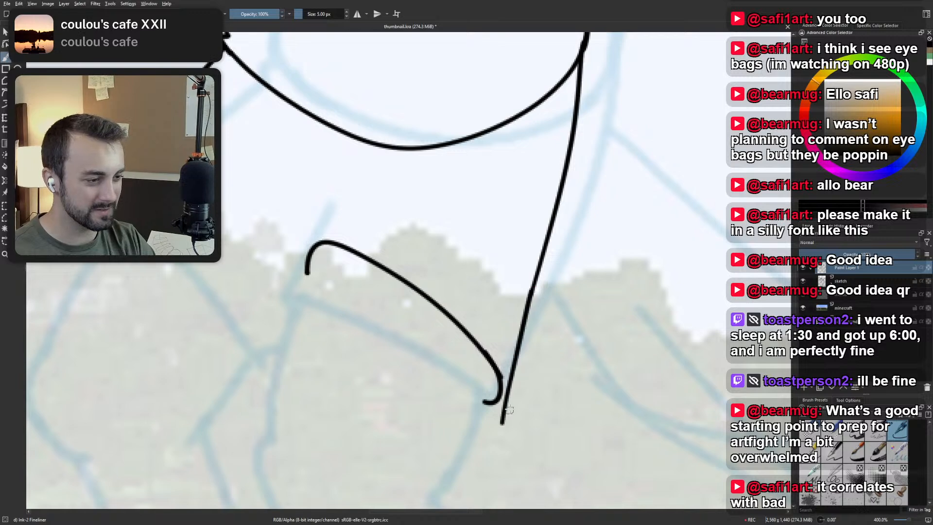
key(ctrl+z)
mouse_move(531, 295)
mouse_down()
mouse_move(496, 415)
mouse_move(529, 299)
mouse_move(504, 392)
mouse_up()
key(ctrl+z)
key(ctrl+z)
key(ctrl+z)
key(ctrl+z)
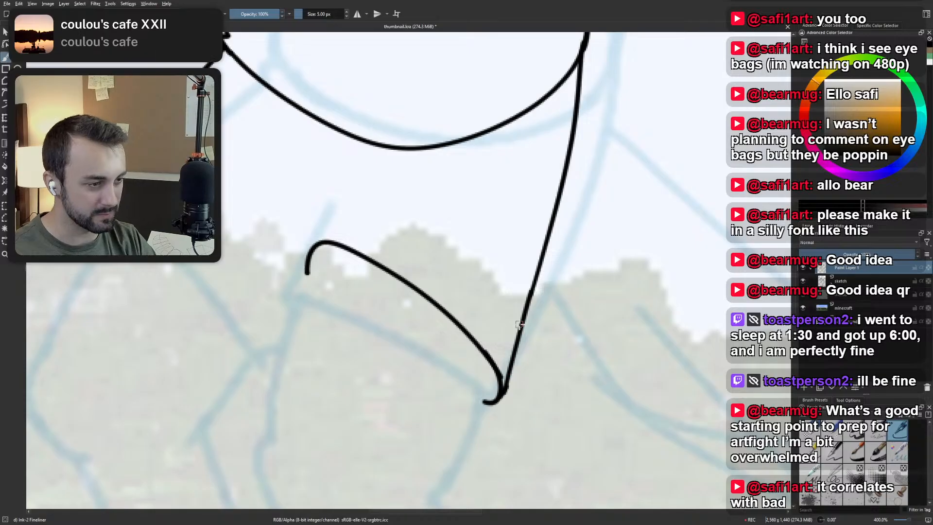
scroll(595, 249, down, 3)
drag(541, 220, 473, 272)
scroll(486, 275, up, 2)
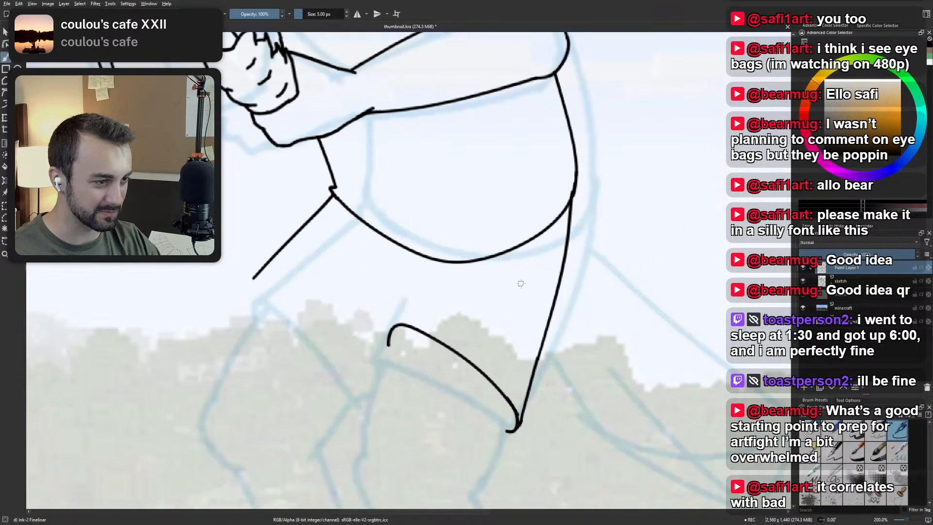
Undo the near leg's opening curve, its hooked back corner and the lower extension of its back edge.
key(ctrl+z)
key(ctrl+z)
key(ctrl+z)
key(ctrl+z)
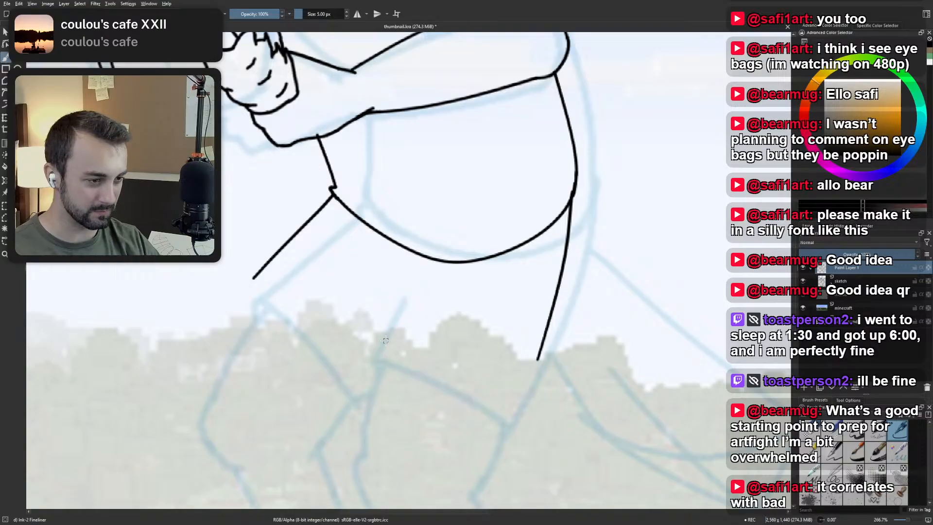
Try several curved opening strokes across the near thigh, sloping from a hooked front end down toward the leg's back edge.
mouse_move(384, 339)
mouse_down()
mouse_move(475, 377)
mouse_move(509, 408)
mouse_up()
key(ctrl+z)
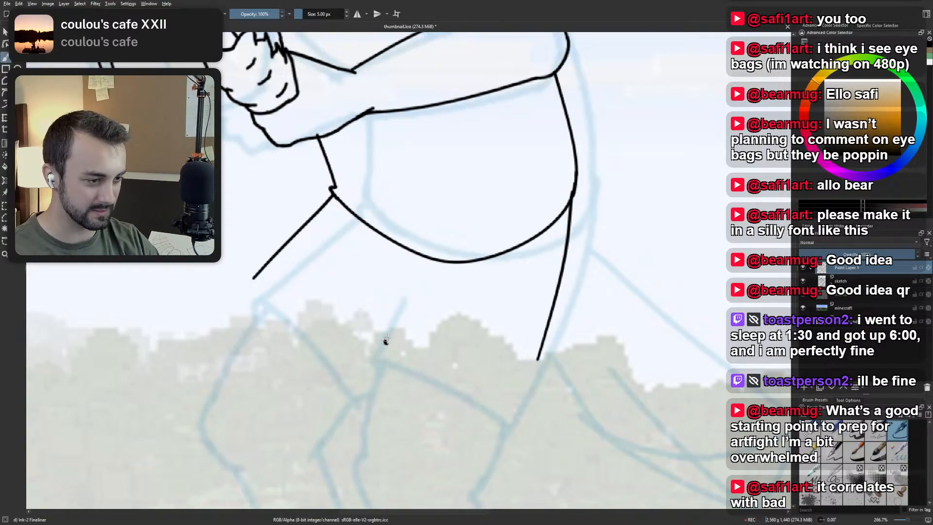
drag(386, 340, 520, 417)
key(ctrl+z)
drag(384, 339, 515, 417)
key(ctrl+z)
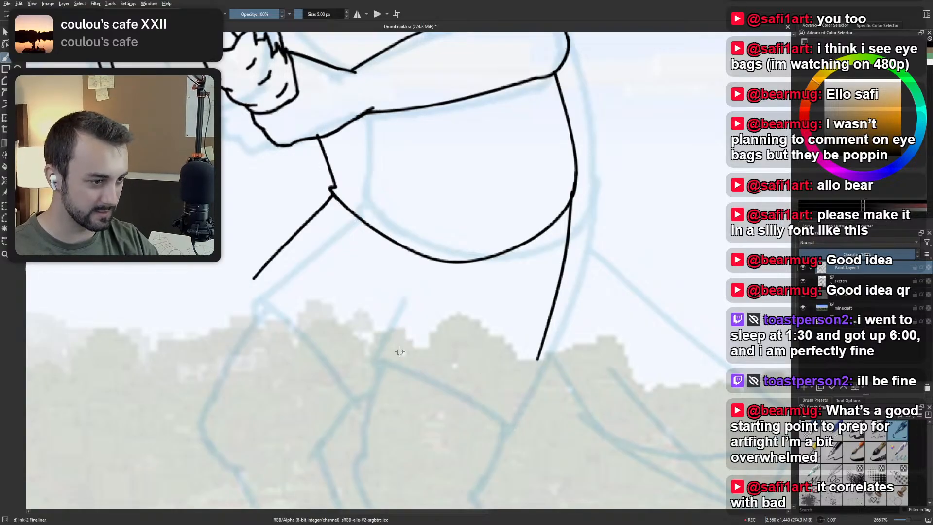
drag(384, 339, 509, 404)
key(ctrl+z)
mouse_move(385, 339)
mouse_down()
mouse_move(484, 378)
mouse_move(510, 415)
mouse_up()
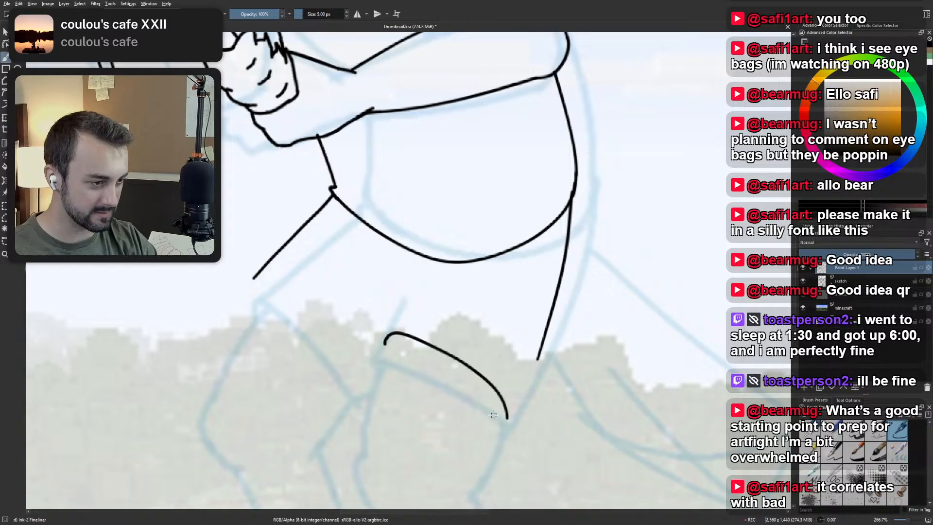
key(ctrl+z)
drag(384, 342, 519, 407)
key(ctrl+z)
Examine the inked figure as a whole and, up close, the junction of the shirt's back edge, hem and near leg.
scroll(516, 359, down, 2)
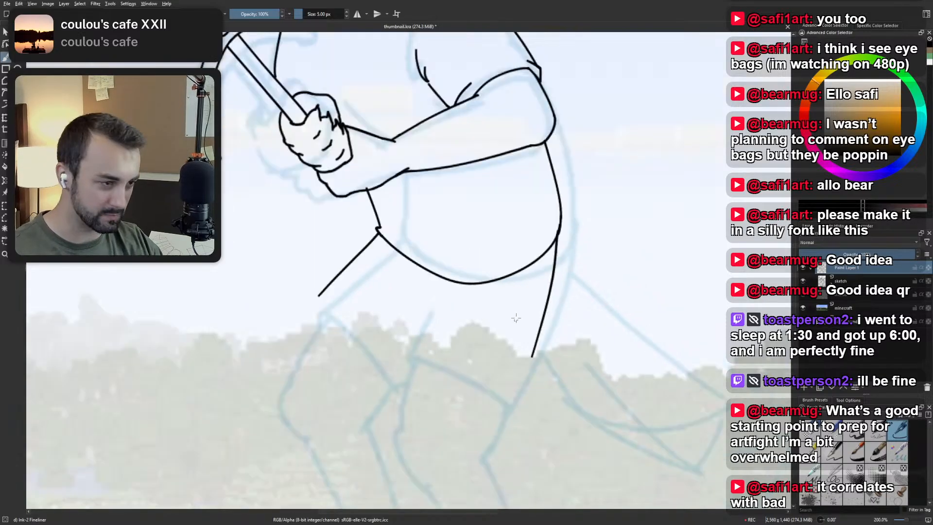
drag(522, 365, 490, 410)
scroll(445, 346, up, 2)
scroll(446, 346, down, 2)
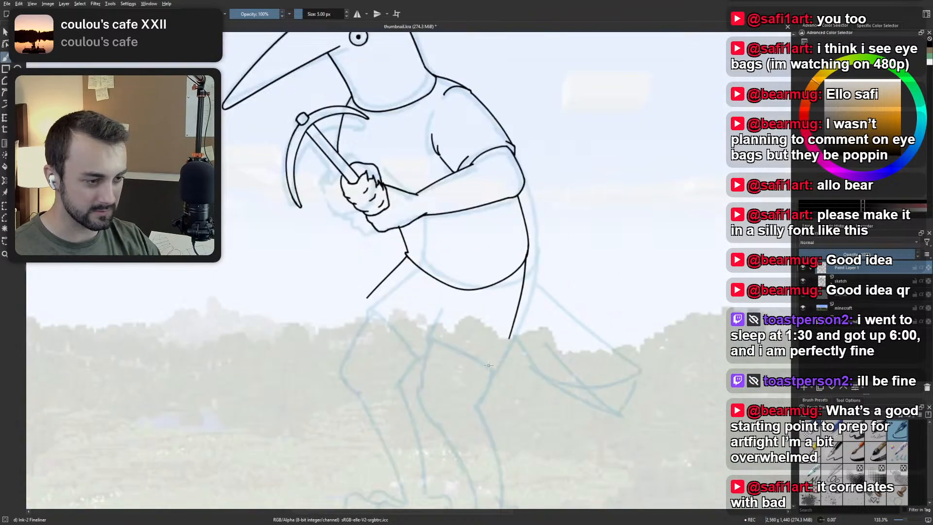
scroll(446, 346, up, 1)
scroll(445, 346, down, 1)
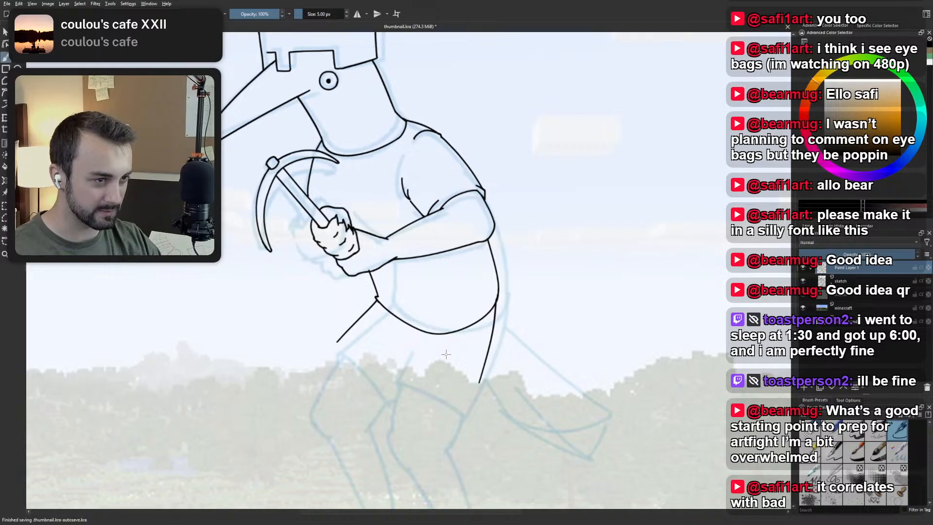
scroll(496, 321, up, 4)
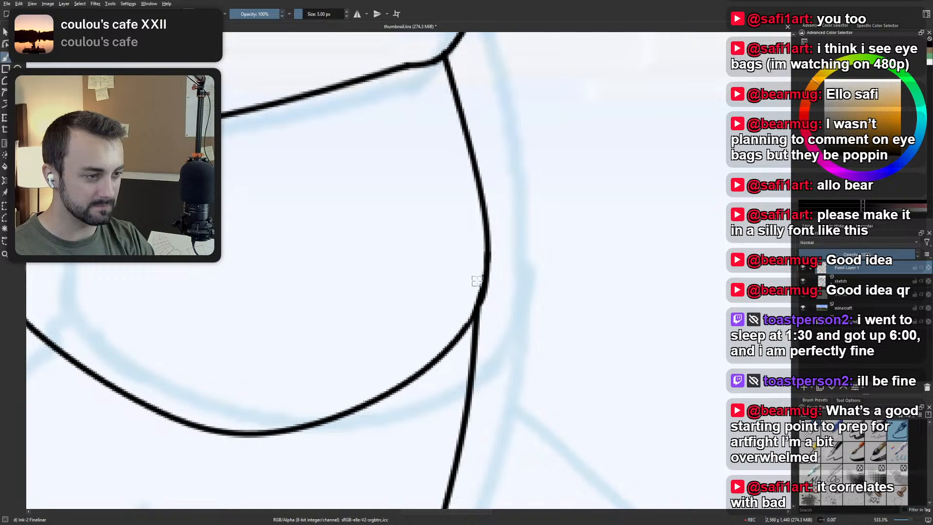
scroll(496, 264, down, 1)
scroll(489, 282, up, 3)
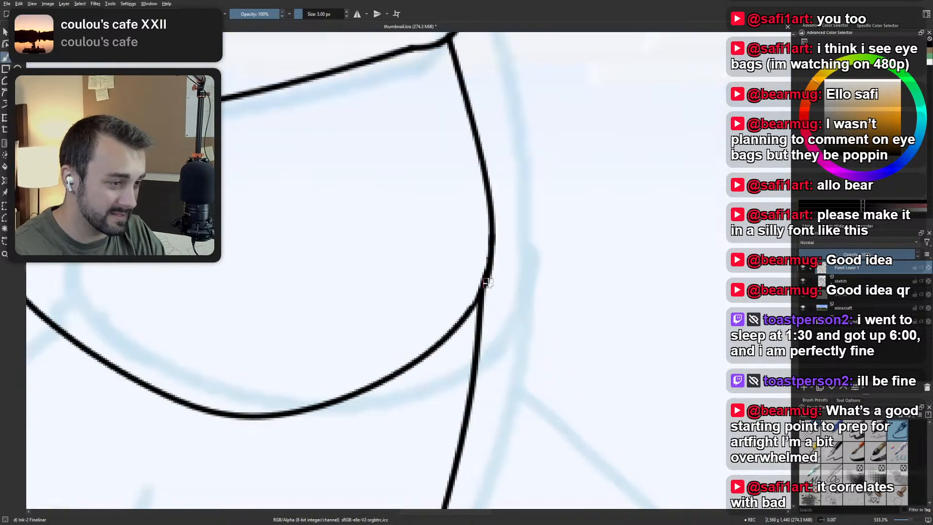
key(m)
key(m)
scroll(497, 274, down, 1)
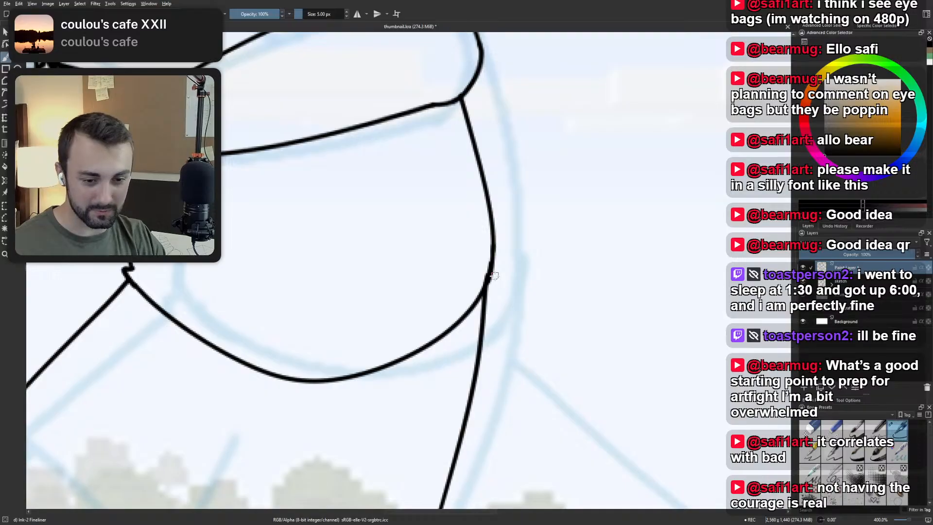
scroll(495, 275, down, 3)
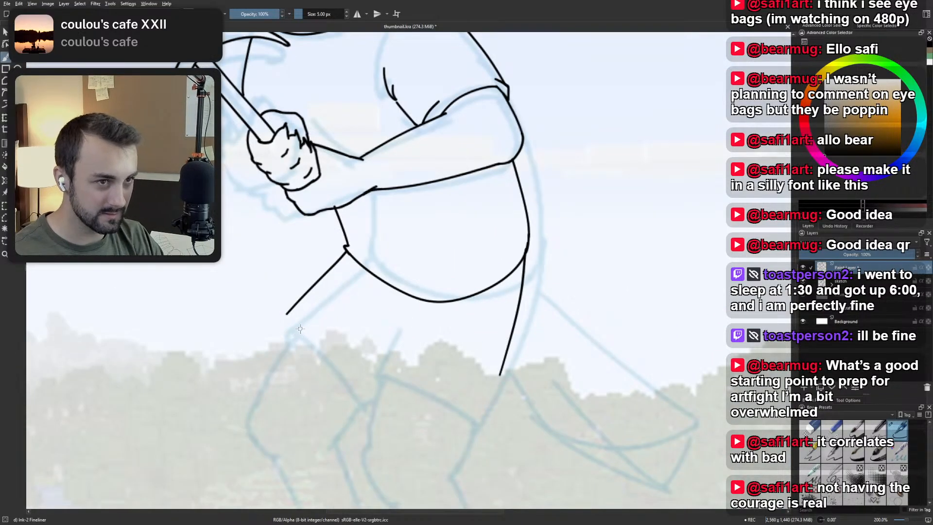
Try several opening strokes on the far leg, curving from the lower end of its front thigh line toward the near leg.
scroll(299, 331, up, 1)
scroll(299, 329, down, 1)
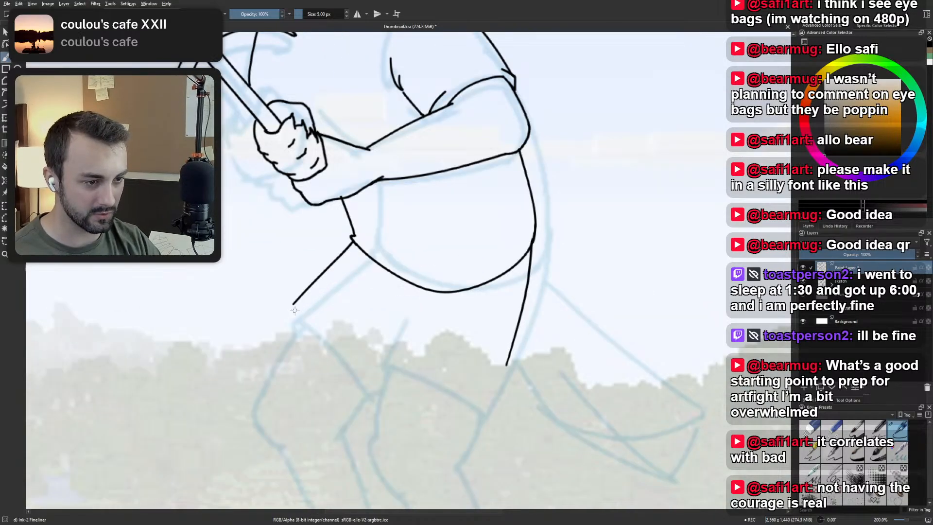
drag(293, 305, 383, 390)
key(ctrl+z)
drag(291, 306, 368, 391)
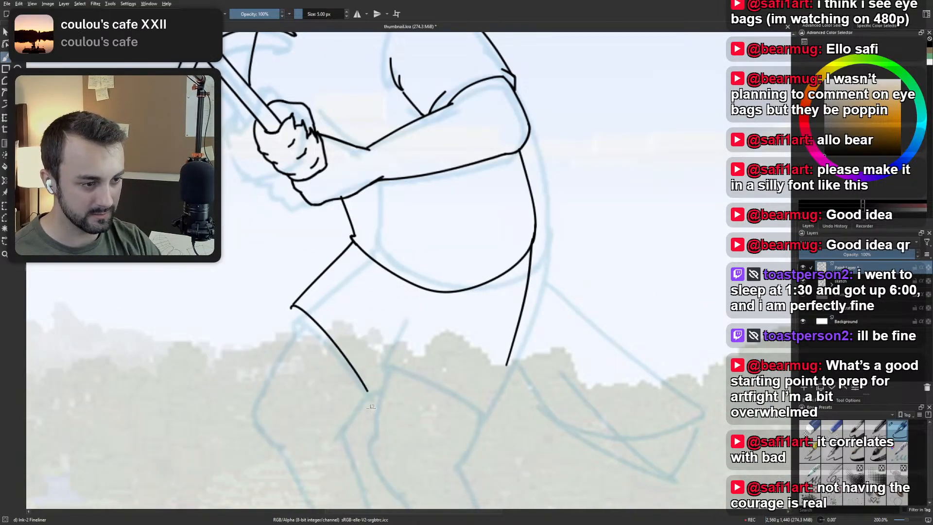
key(ctrl+z)
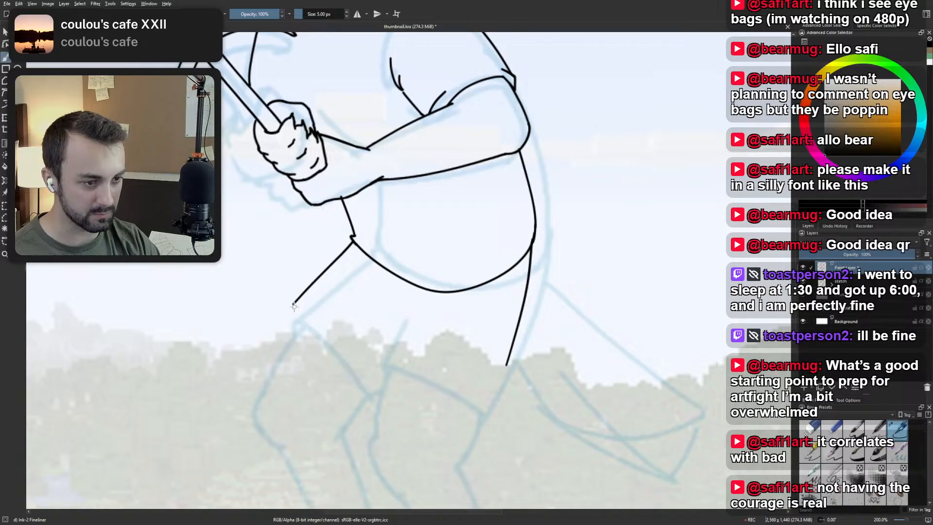
drag(292, 306, 382, 403)
key(ctrl+z)
drag(292, 306, 364, 385)
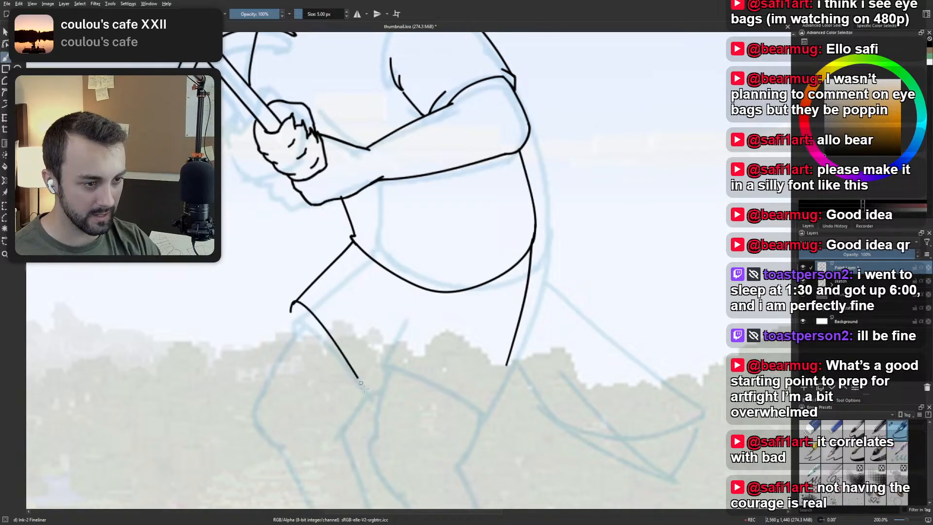
key(ctrl+z)
drag(292, 307, 376, 389)
key(ctrl+z)
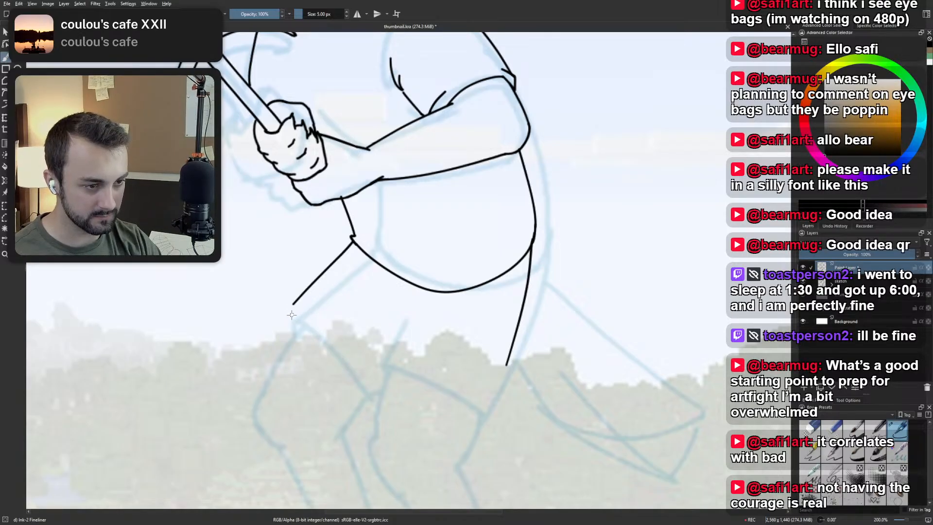
drag(291, 306, 362, 386)
key(ctrl+z)
mouse_move(292, 306)
mouse_down()
mouse_move(338, 345)
mouse_move(373, 399)
mouse_move(292, 303)
mouse_move(366, 389)
mouse_up()
key(ctrl+z)
key(ctrl+z)
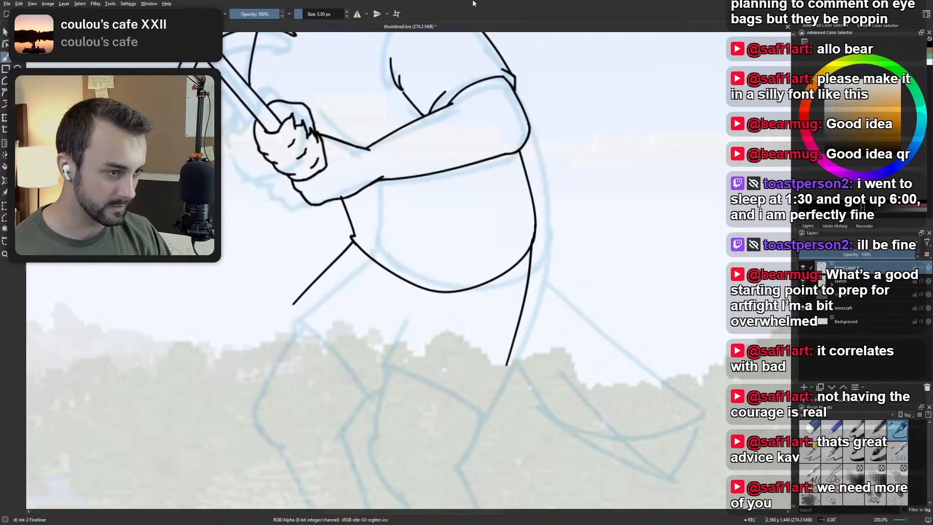
Try several shallow opening strokes across the near thigh, just above the sketched opening line.
drag(527, 328, 476, 338)
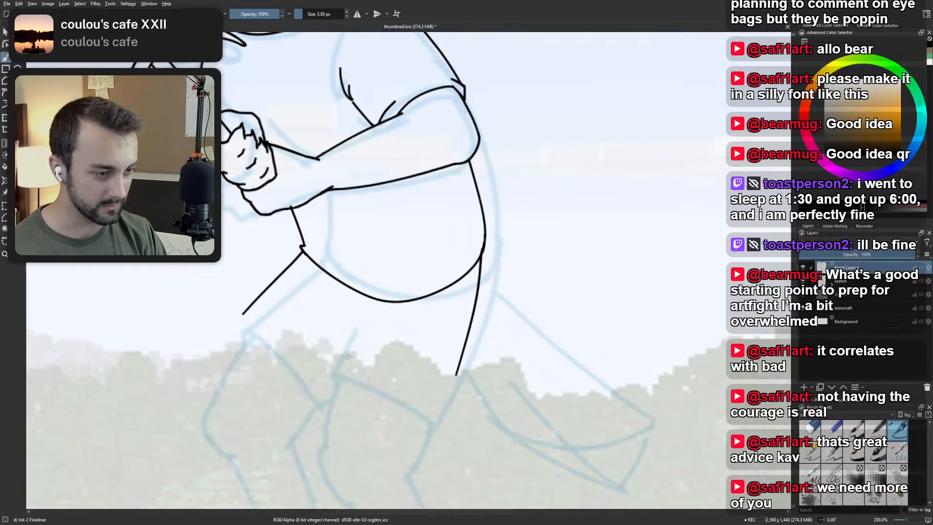
drag(344, 355, 439, 384)
key(ctrl+z)
drag(344, 353, 440, 385)
key(ctrl+z)
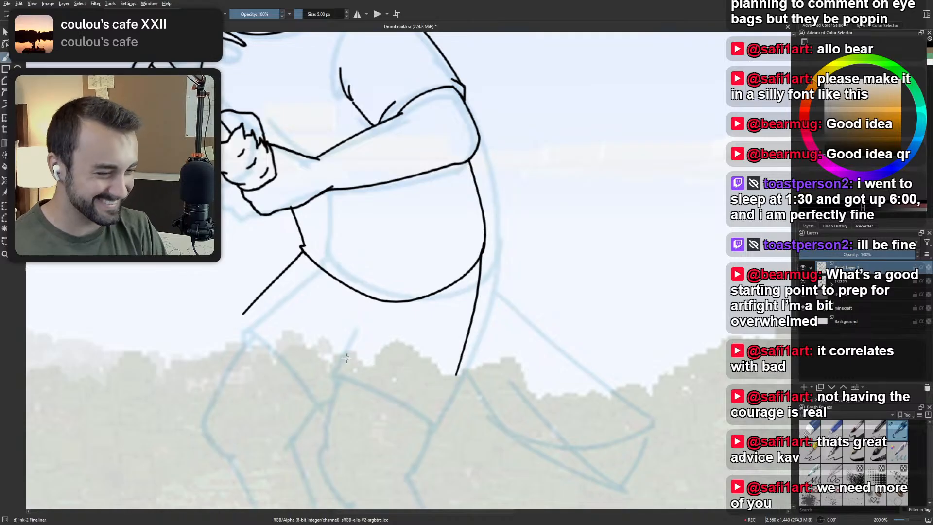
drag(342, 357, 434, 410)
key(ctrl+z)
drag(342, 362, 436, 412)
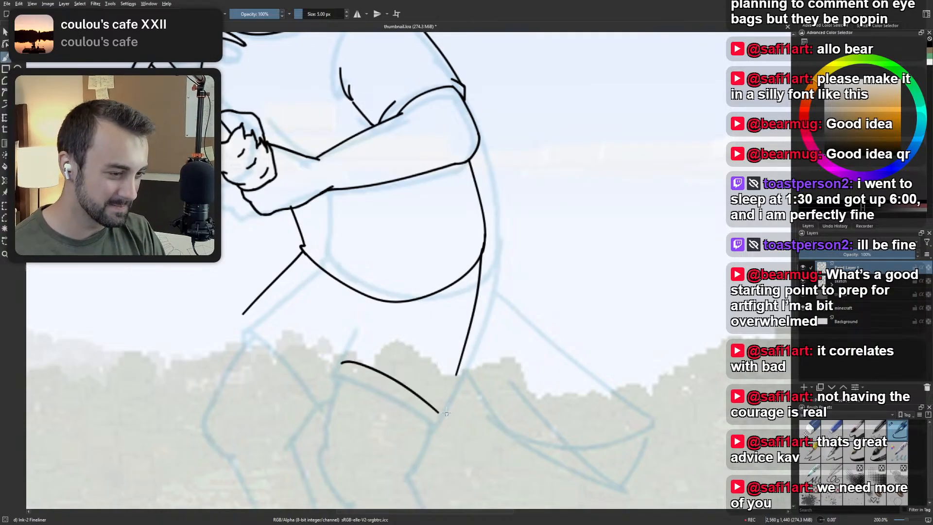
key(ctrl+z)
drag(341, 363, 434, 410)
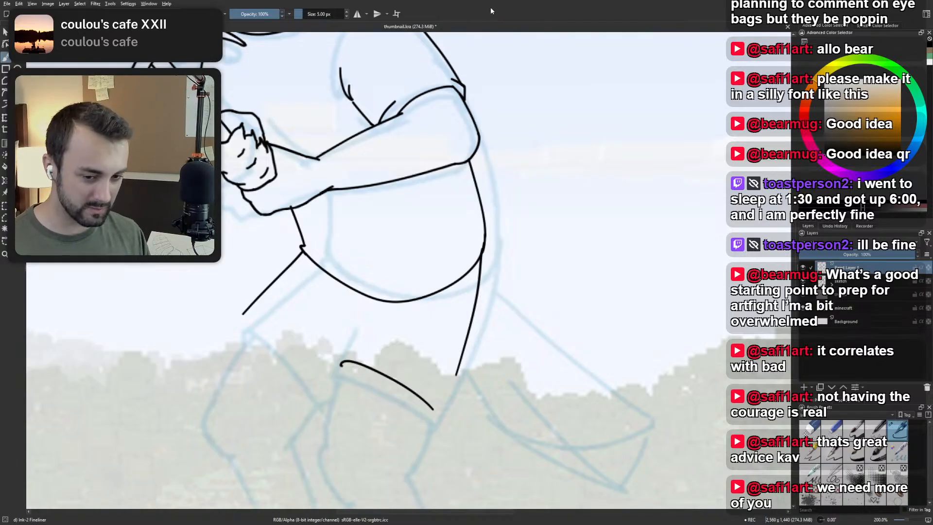
Try a longer opening stroke across the near thigh and a short separate stroke at its back end.
scroll(477, 213, down, 3)
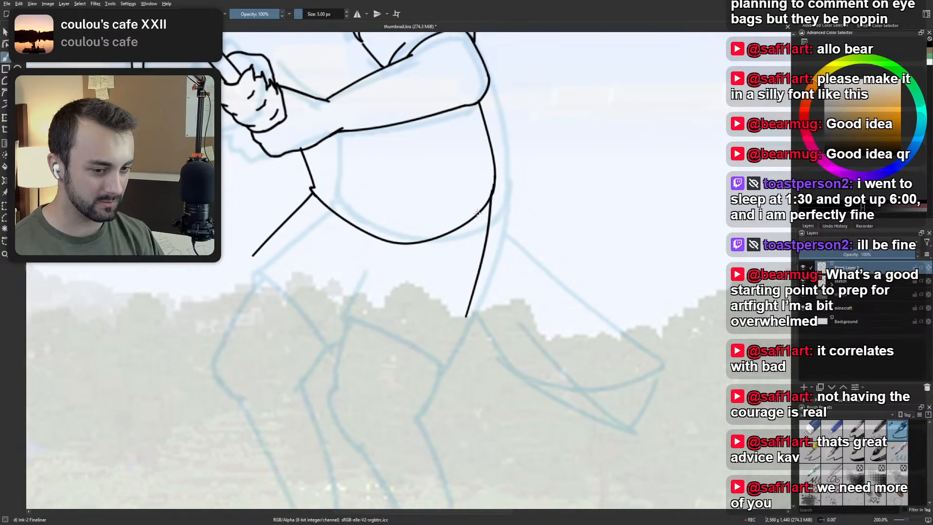
mouse_move(353, 307)
mouse_down()
mouse_move(428, 341)
mouse_move(452, 376)
mouse_up()
key(ctrl+z)
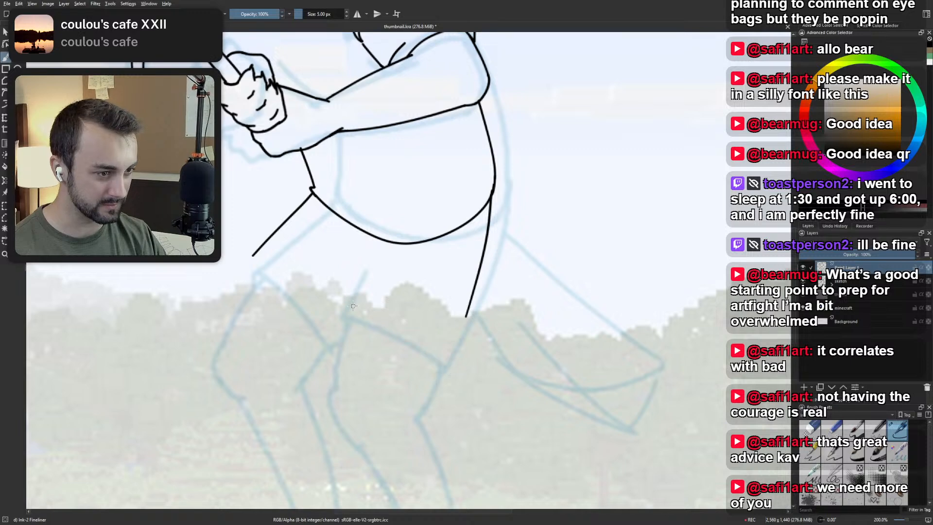
mouse_move(353, 306)
mouse_down()
mouse_move(454, 367)
mouse_move(423, 333)
mouse_up()
key(ctrl+z)
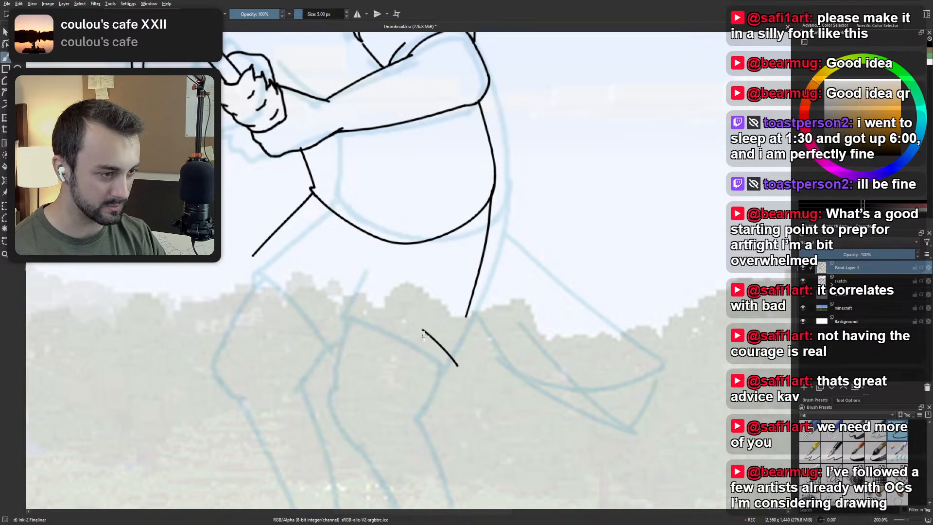
key(ctrl+z)
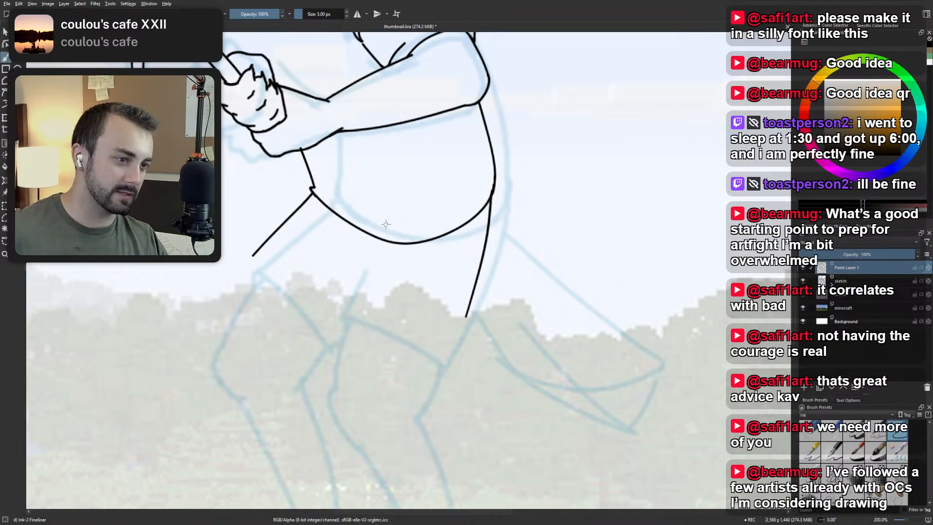
Try rounder near leg opening curves with a hooked front end, reaching down to the sketched back corner.
drag(348, 305, 437, 345)
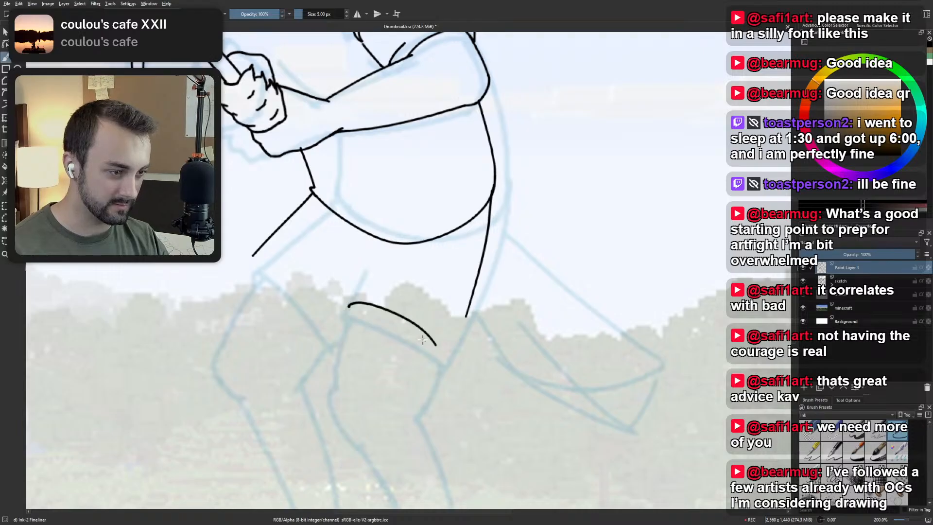
key(ctrl+z)
mouse_move(351, 307)
mouse_down()
mouse_move(416, 328)
mouse_move(437, 352)
mouse_up()
key(ctrl+z)
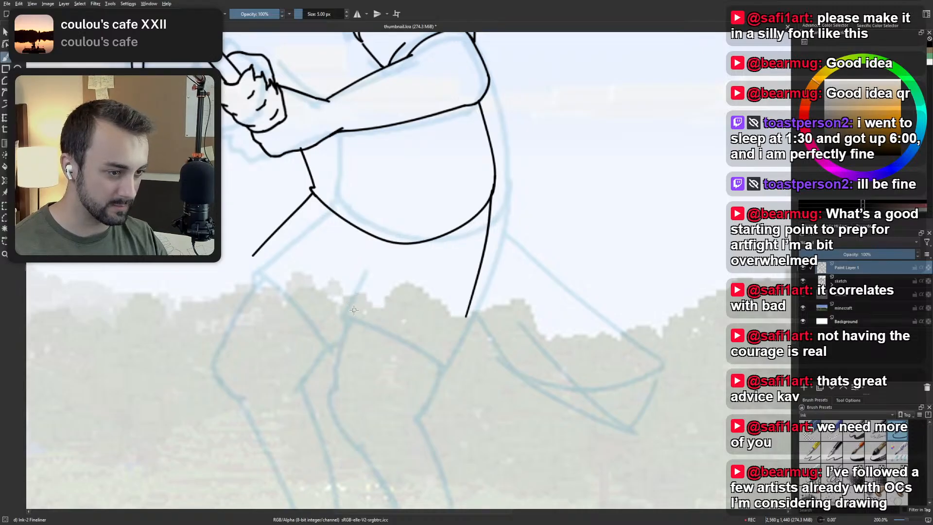
drag(351, 305, 447, 365)
Try extending the near leg's back edge to meet the opening curve, and undo both the extension and the curve.
drag(466, 315, 438, 358)
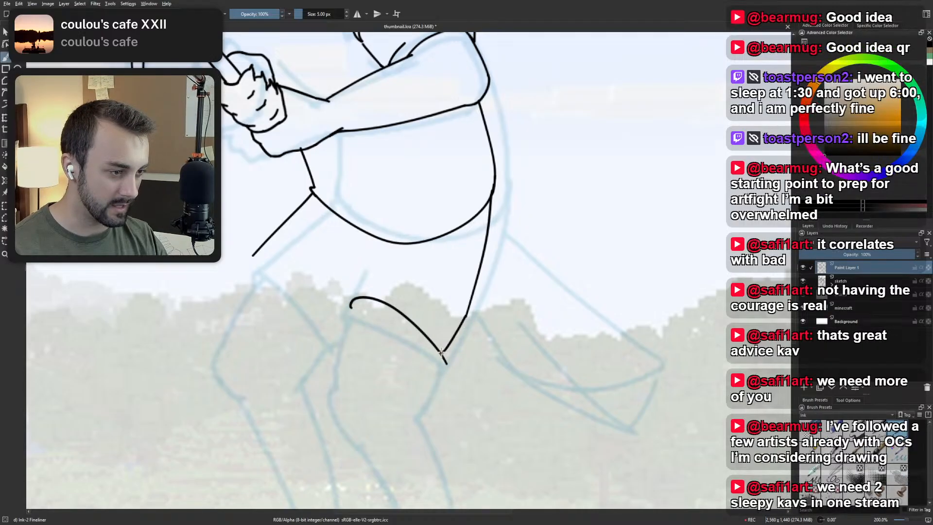
key(ctrl+z)
drag(467, 315, 445, 359)
key(ctrl+z)
drag(466, 315, 442, 359)
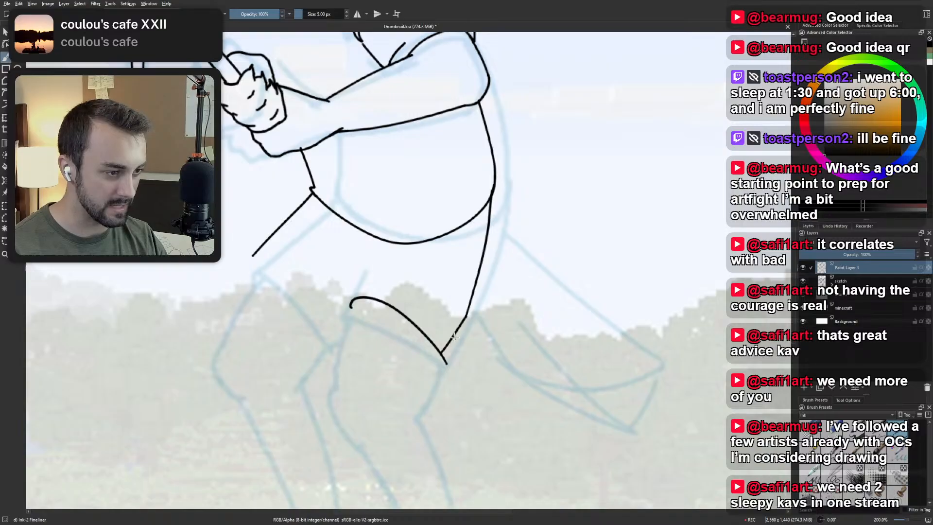
key(ctrl+z)
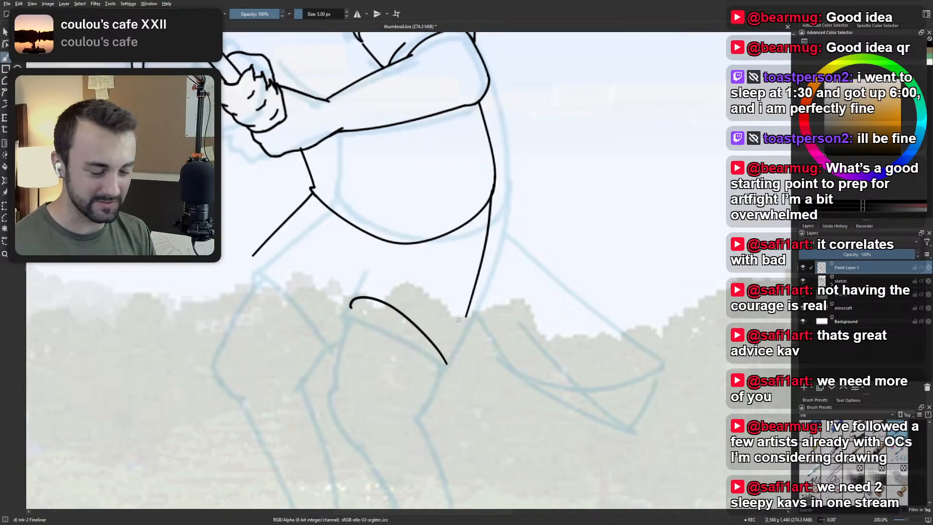
key(ctrl+z)
Try short curved extensions of the near leg's back edge, reaching down toward the sketched back corner of the leg opening.
drag(465, 315, 442, 359)
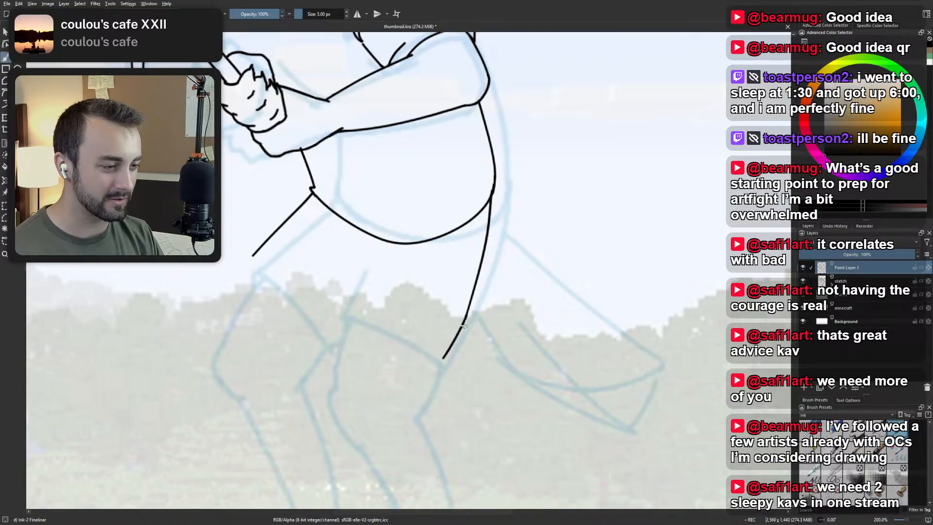
key(ctrl+z)
drag(465, 315, 437, 359)
key(ctrl+z)
drag(466, 315, 443, 356)
key(ctrl+z)
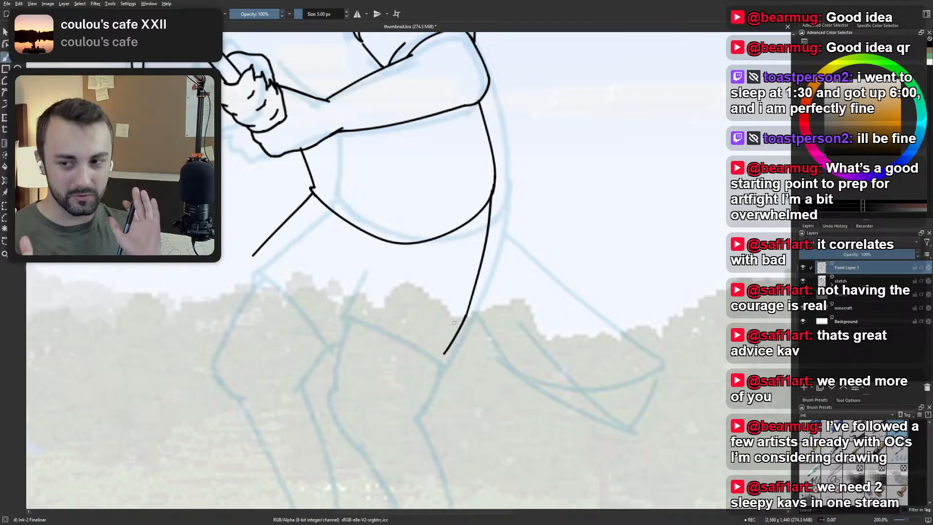
key(ctrl+z)
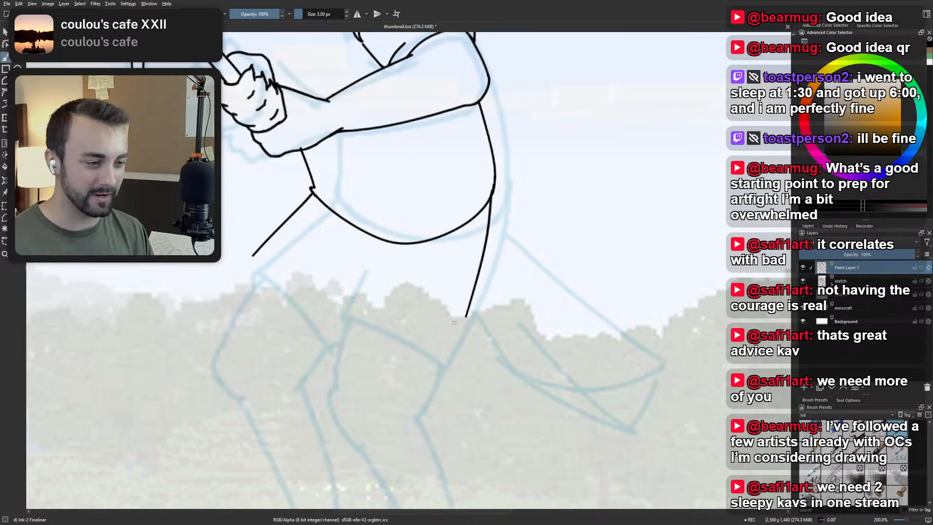
Try straighter extensions from the lower end of the near leg's back edge to the sketched corner, undoing each one.
drag(465, 313, 445, 368)
key(ctrl+z)
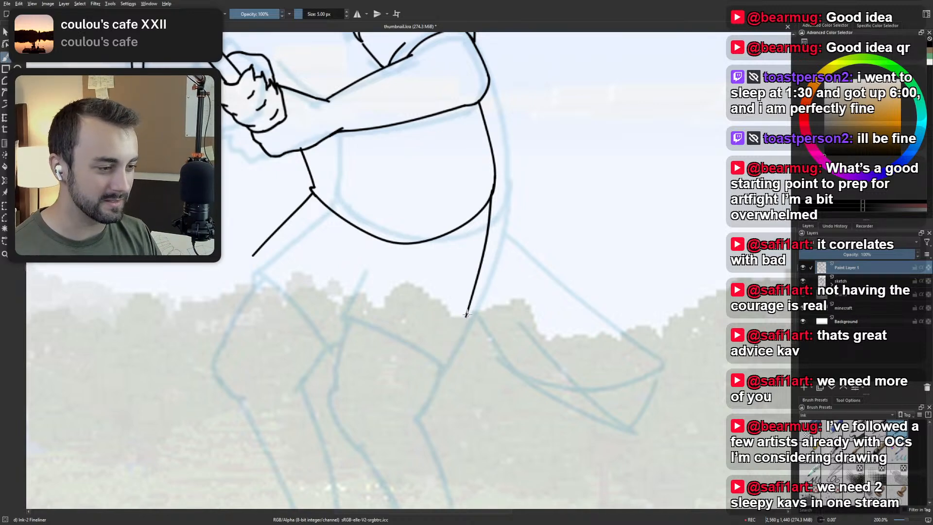
drag(465, 313, 443, 363)
key(ctrl+z)
drag(465, 314, 439, 364)
key(ctrl+z)
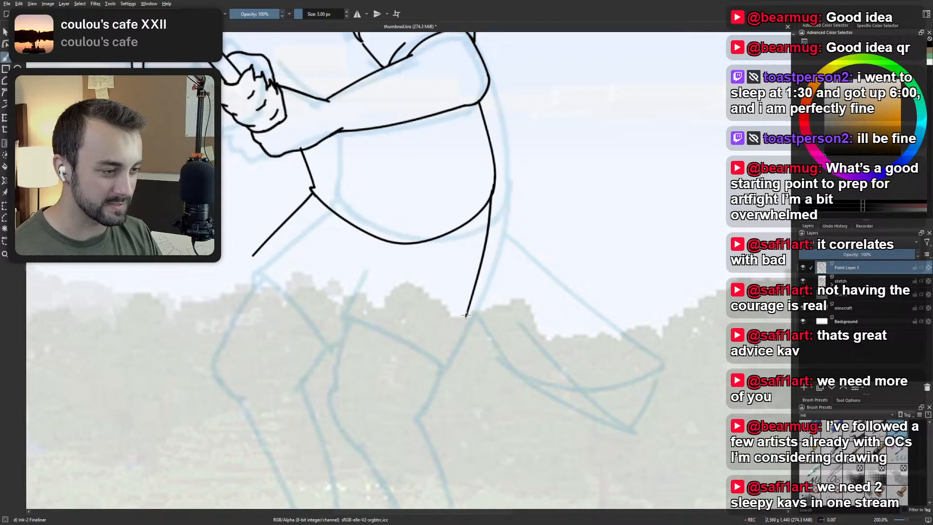
drag(466, 314, 445, 359)
key(ctrl+z)
key(ctrl+z)
drag(466, 315, 445, 361)
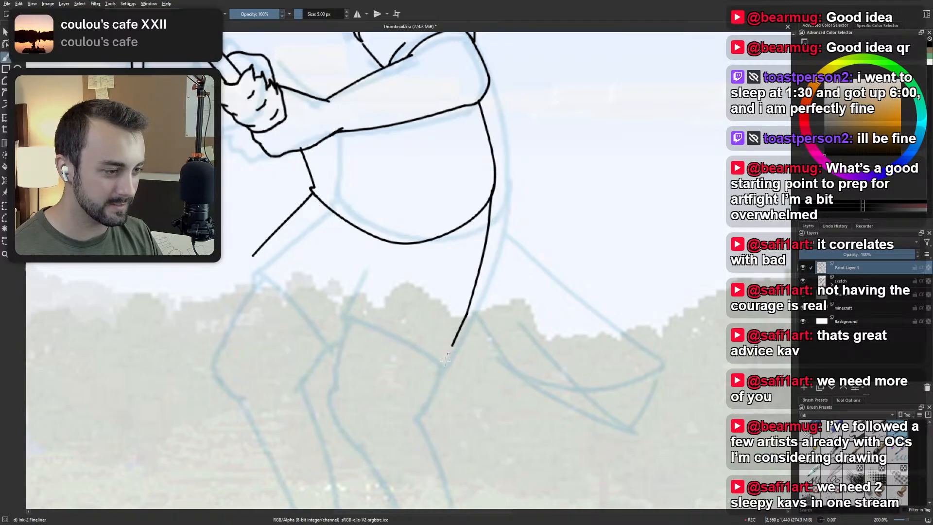
key(ctrl+z)
Ink the far leg's opening edge diagonally down from its thigh line's end, and try shallow opening strokes across the near thigh.
mouse_move(252, 256)
mouse_down()
mouse_move(312, 328)
mouse_move(369, 307)
mouse_move(450, 329)
mouse_up()
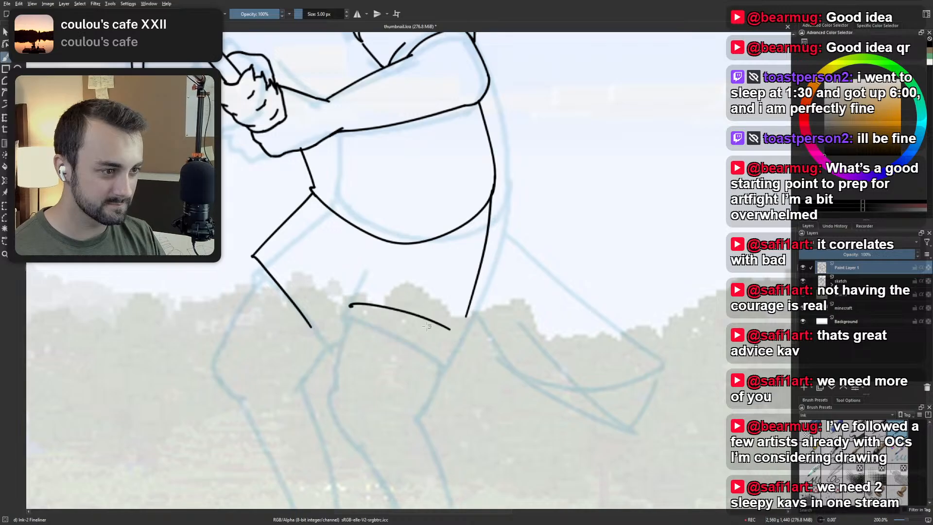
key(ctrl+z)
drag(347, 311, 453, 345)
key(ctrl+z)
drag(346, 312, 445, 348)
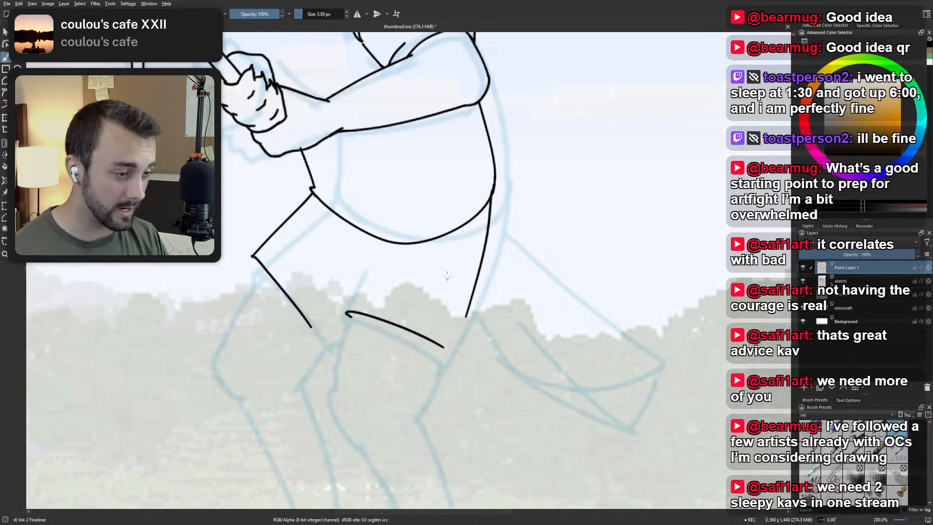
key(ctrl+z)
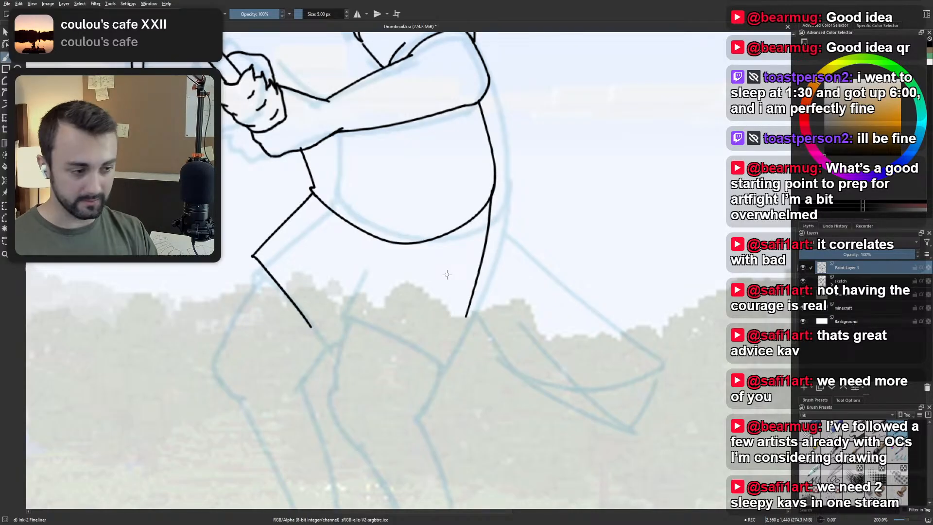
Try slightly steeper near leg opening strokes along the sketched opening line, undoing each one.
drag(345, 316, 455, 356)
key(ctrl+z)
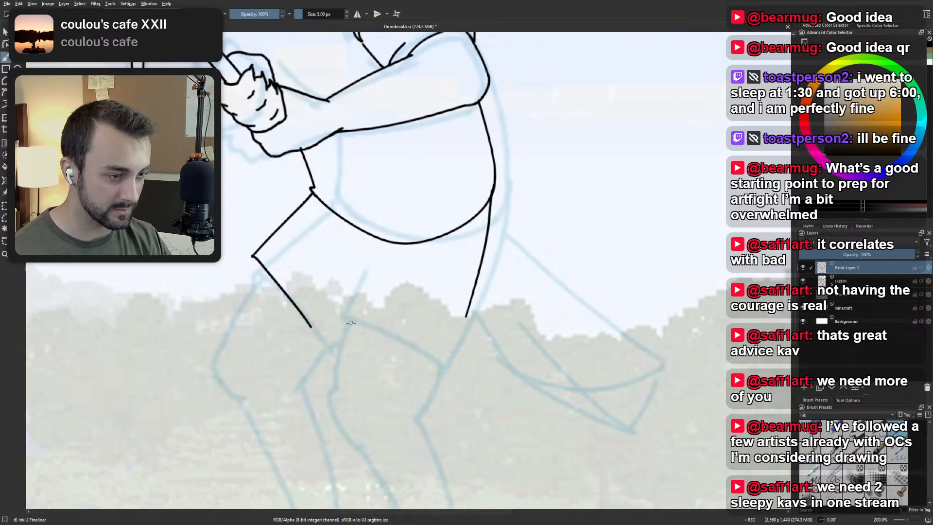
drag(346, 313, 437, 353)
key(ctrl+z)
drag(346, 313, 442, 357)
key(ctrl+z)
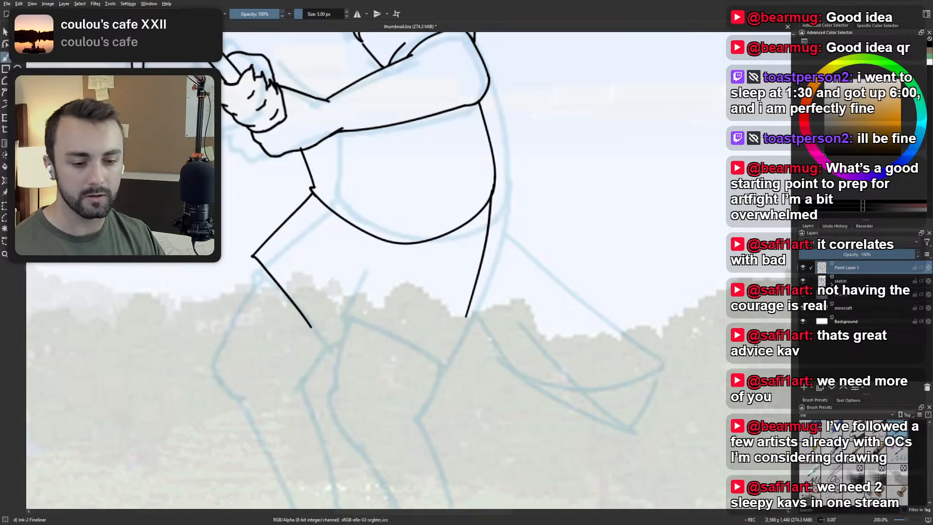
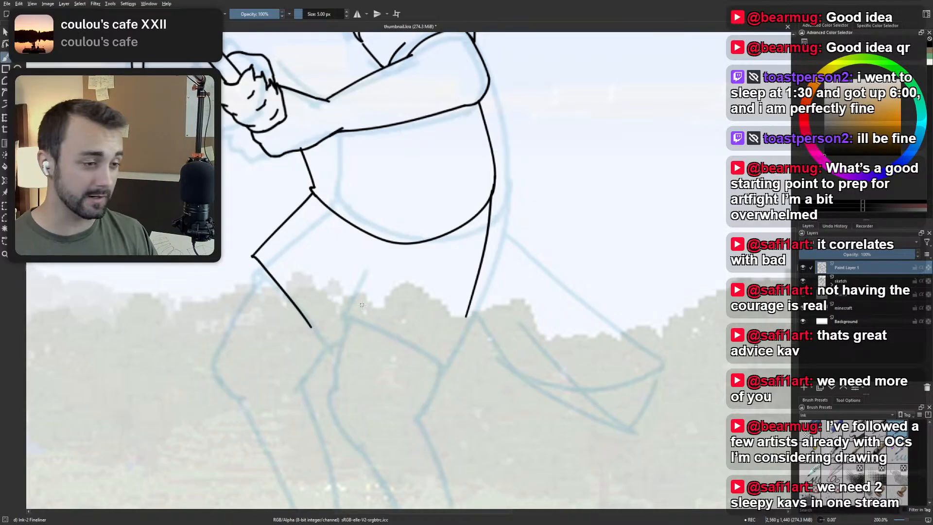
Ink the near leg's curved opening edge across the thigh and extend the leg's back edge down to meet its back corner.
mouse_move(362, 305)
mouse_down()
mouse_move(445, 351)
mouse_move(459, 316)
mouse_up()
key(ctrl+z)
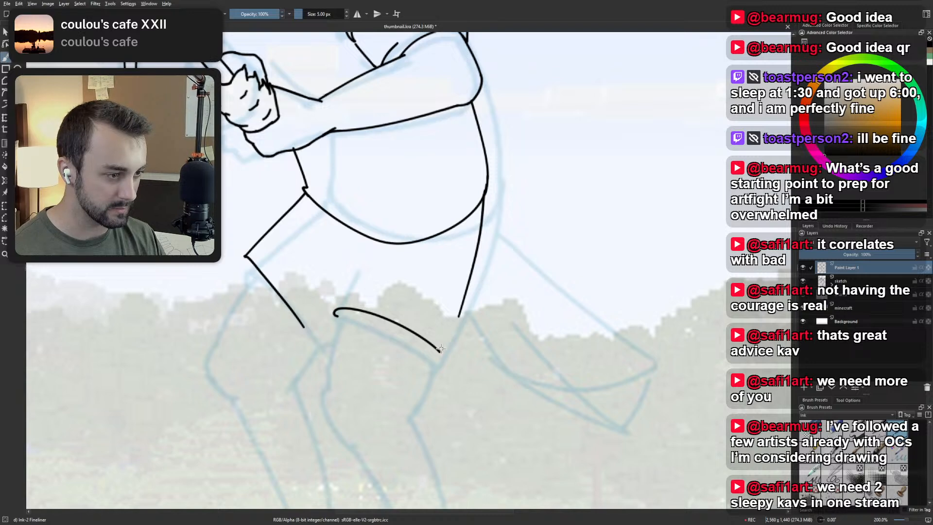
drag(441, 351, 459, 316)
key(ctrl+z)
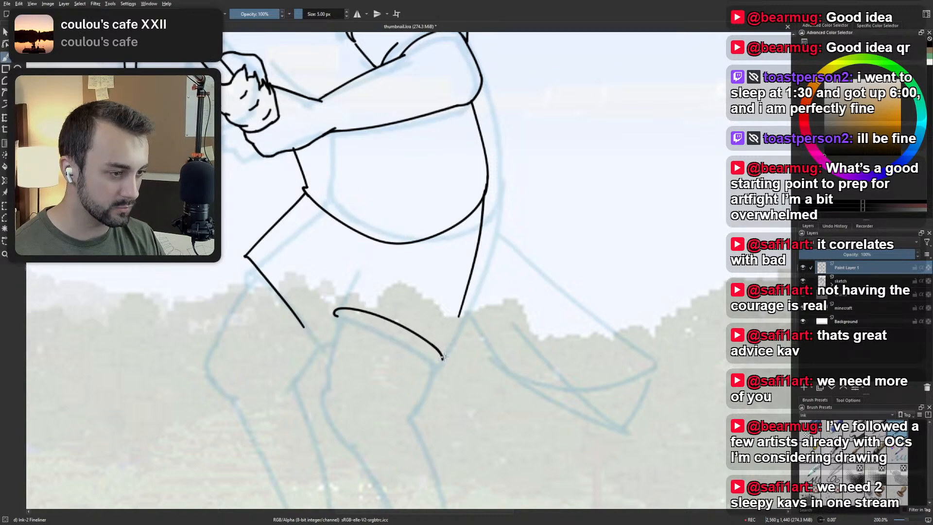
mouse_move(442, 359)
mouse_down()
mouse_move(461, 311)
mouse_move(442, 355)
mouse_up()
key(ctrl+z)
key(ctrl+z)
drag(459, 316, 442, 356)
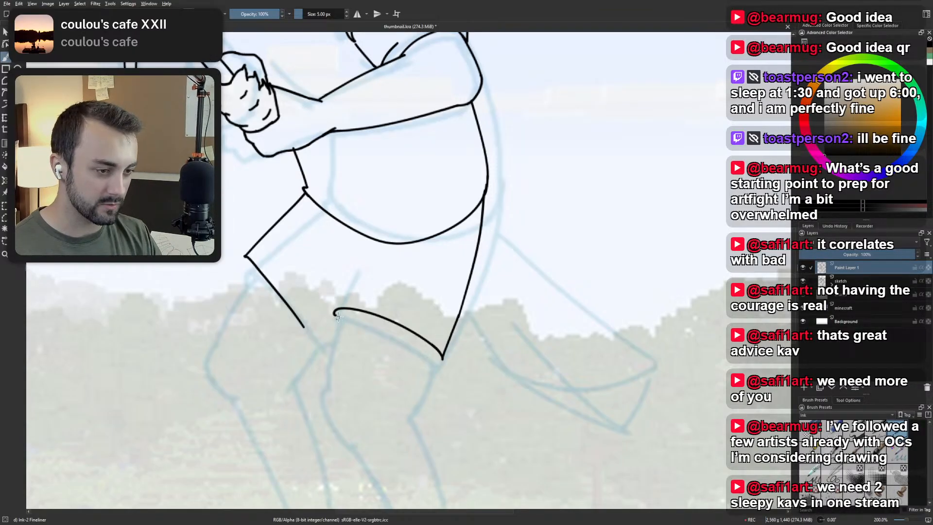
Ink the near leg's front edge as a short, slightly curved stroke down from the opening's front corner, retrying until it fits.
drag(336, 310, 325, 397)
key(ctrl+z)
mouse_move(335, 310)
mouse_down()
mouse_move(321, 402)
mouse_move(327, 355)
mouse_move(325, 394)
mouse_up()
key(ctrl+z)
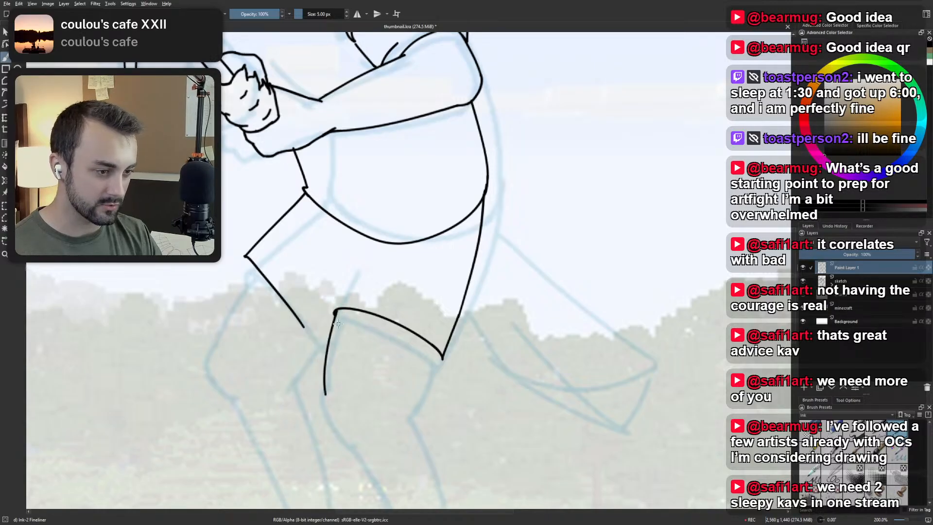
key(ctrl+z)
drag(336, 310, 324, 394)
key(ctrl+z)
drag(336, 310, 326, 375)
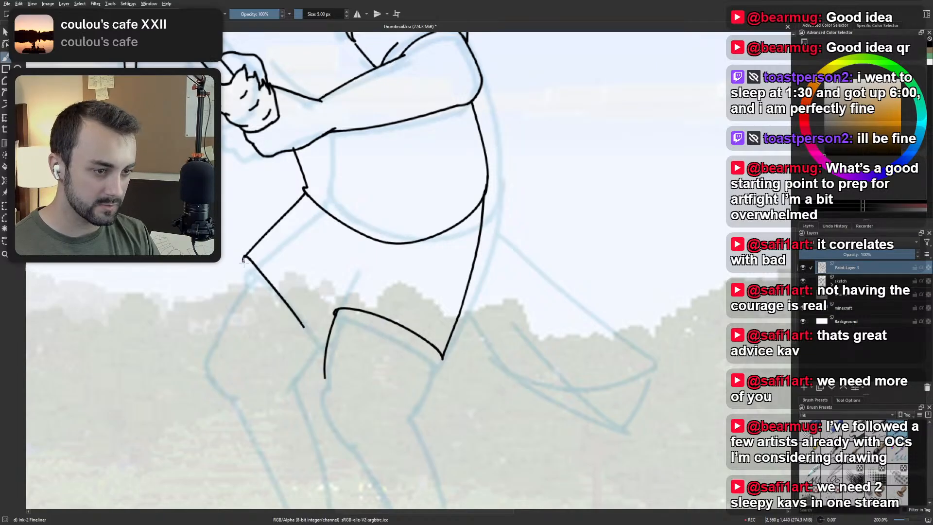
Ink the far leg's front edge curving outward and down from the opening's front corner, replacing the earlier attempts.
drag(245, 258, 214, 355)
key(ctrl+z)
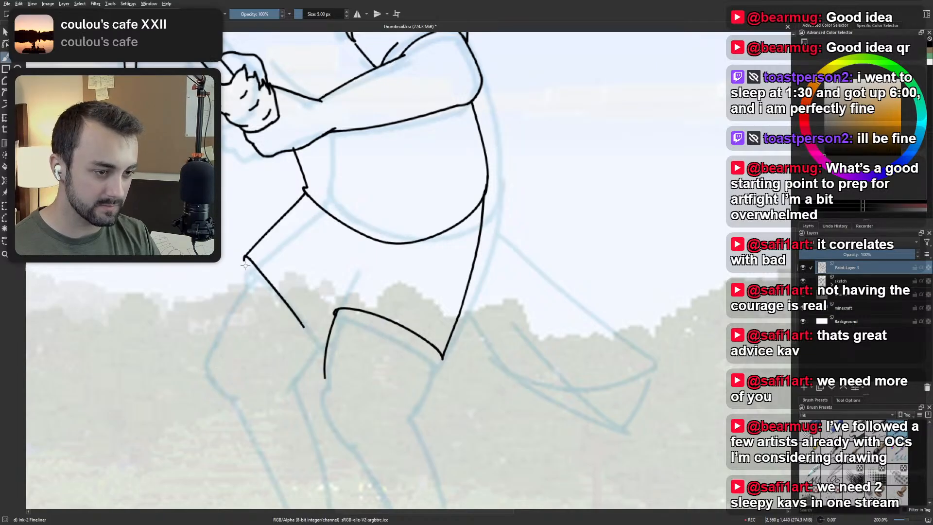
drag(245, 264, 214, 371)
key(ctrl+z)
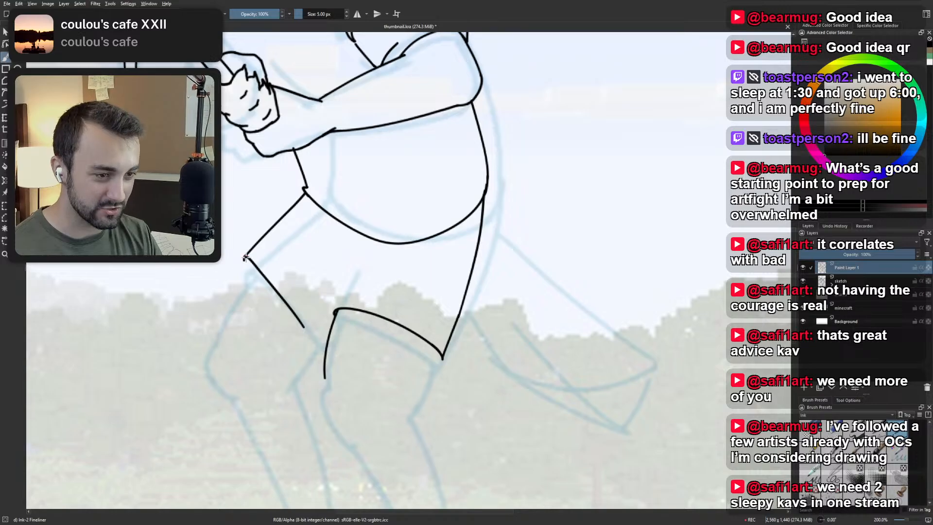
drag(246, 257, 220, 372)
scroll(275, 243, down, 4)
drag(275, 243, 361, 252)
scroll(361, 252, up, 4)
key(ctrl+z)
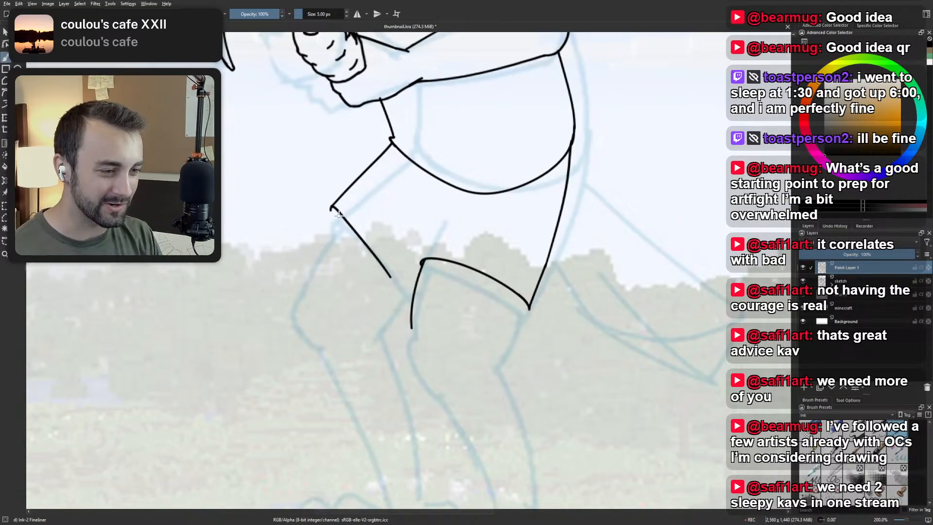
drag(332, 209, 272, 302)
key(ctrl+z)
drag(332, 209, 287, 301)
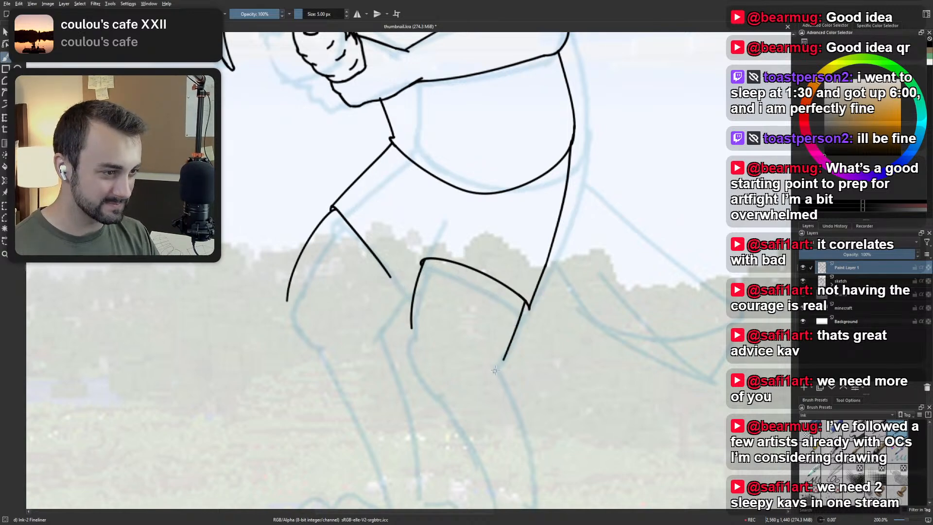
Examine the inked figure's overall proportions against the sketch, from the cap and pickaxe down to the legs.
scroll(501, 314, down, 2)
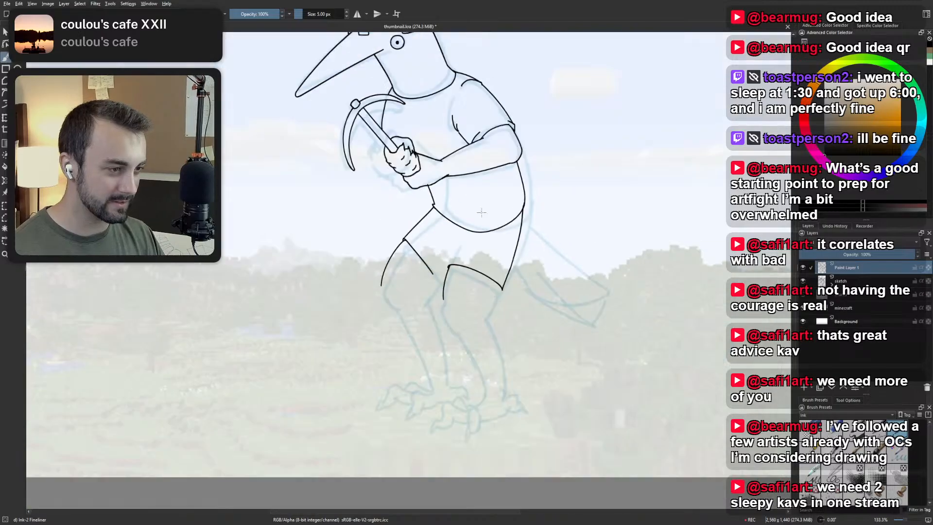
drag(489, 238, 478, 322)
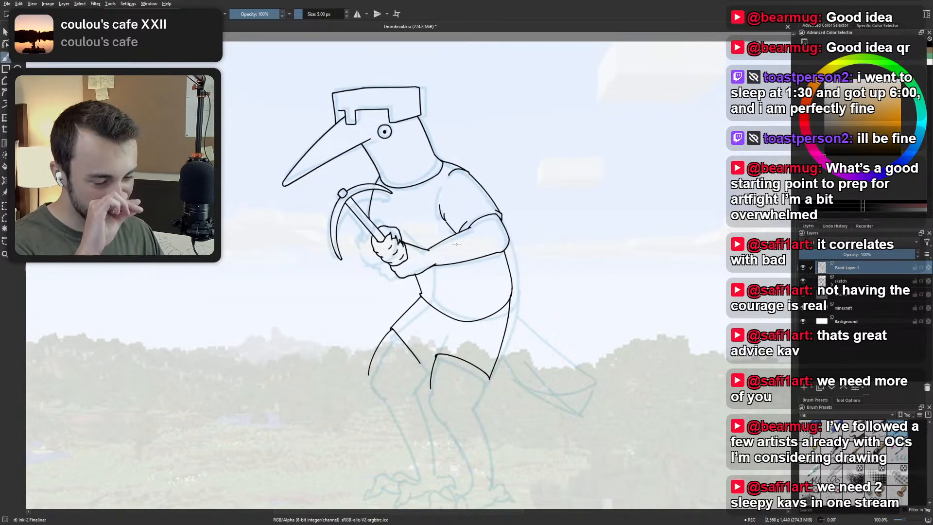
scroll(460, 244, up, 4)
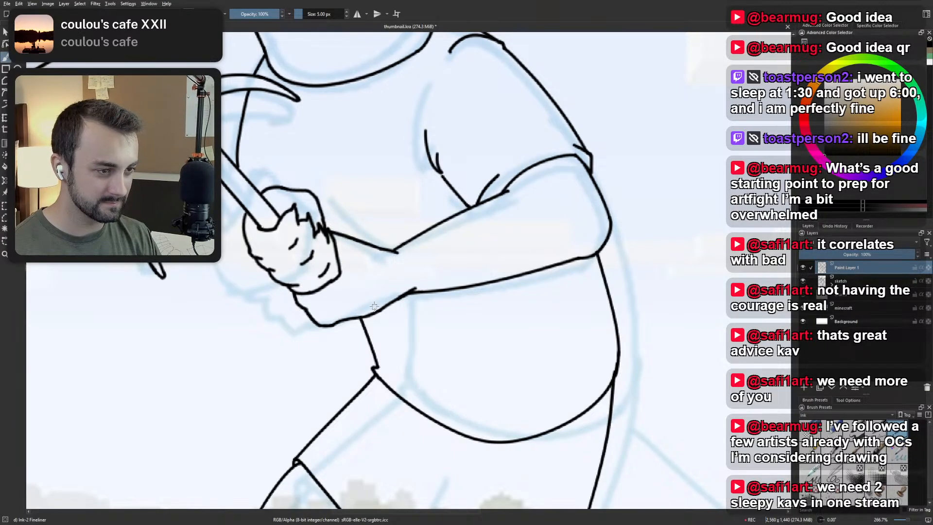
scroll(371, 246, down, 5)
scroll(344, 207, up, 4)
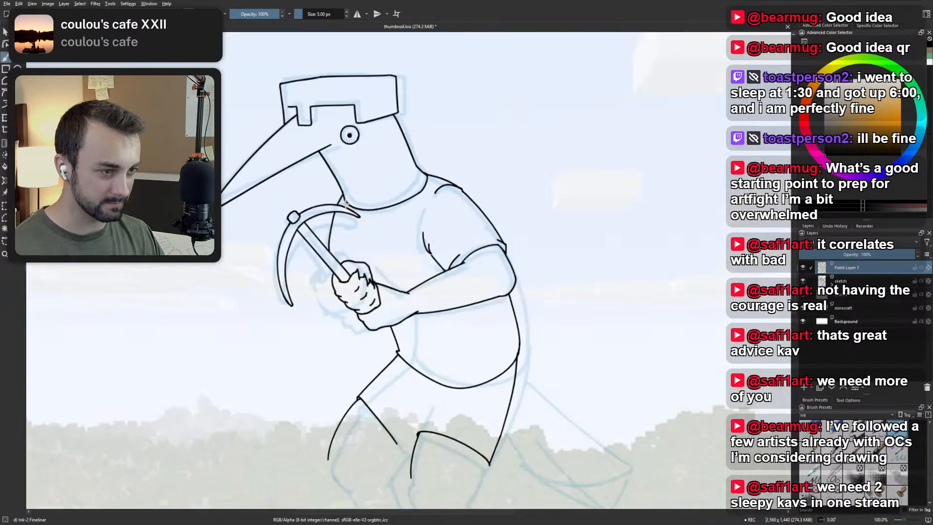
drag(362, 291, 354, 280)
key(ctrl+z)
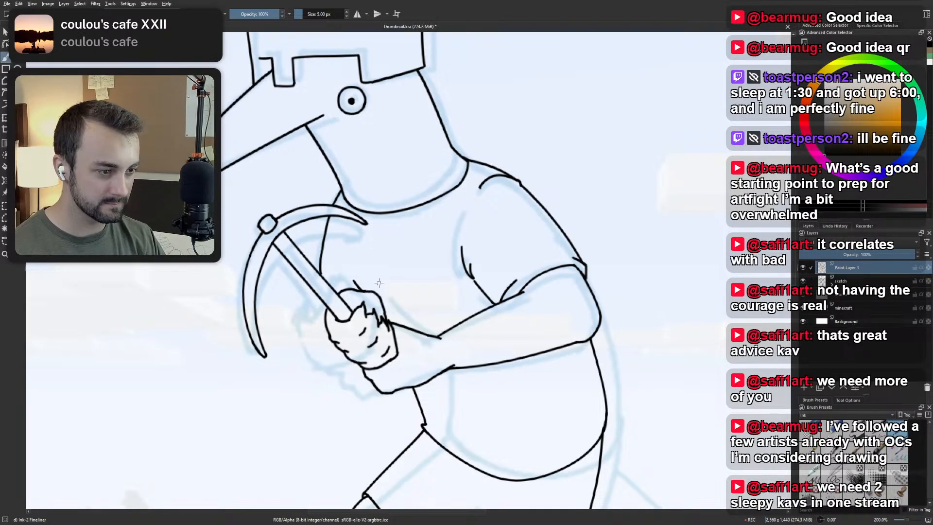
scroll(389, 247, down, 6)
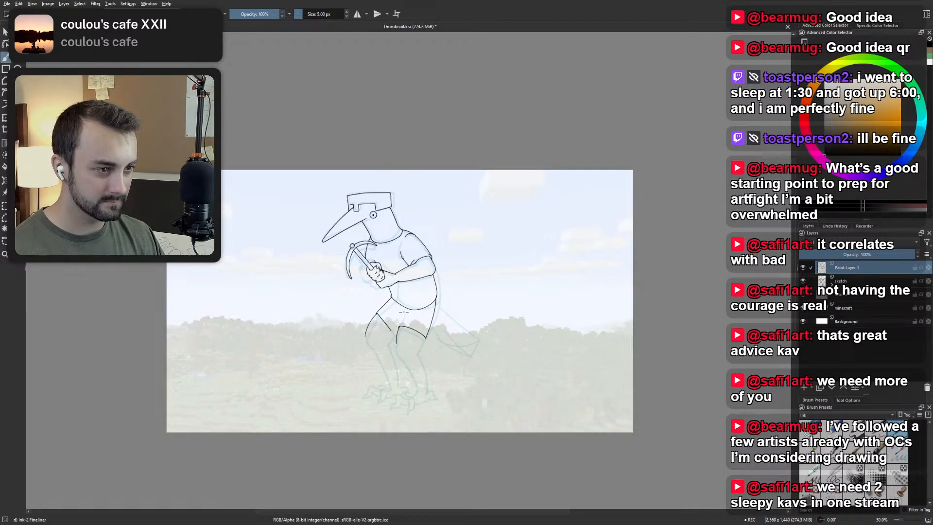
scroll(365, 318, up, 4)
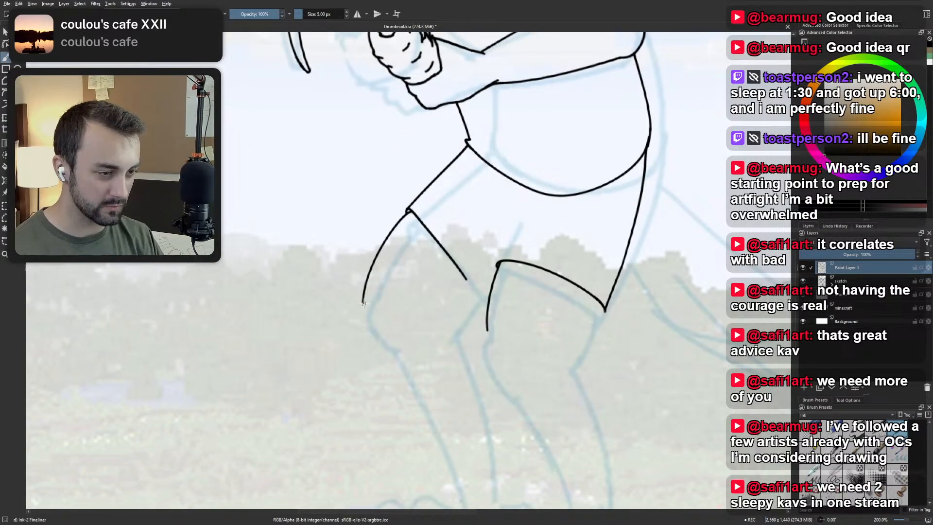
Round the far leg's front edge inward at the knee, and ink the near leg's back edge curving down from its opening.
drag(361, 305, 391, 351)
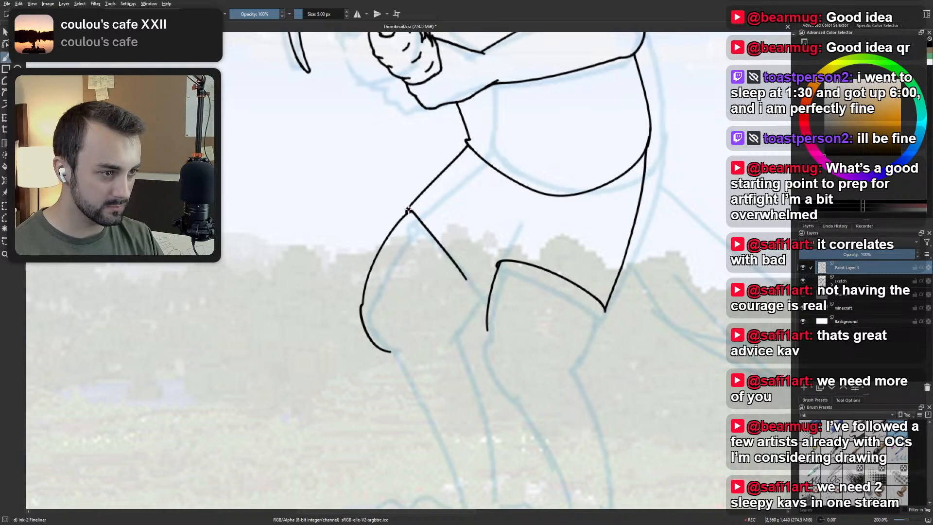
click(499, 264)
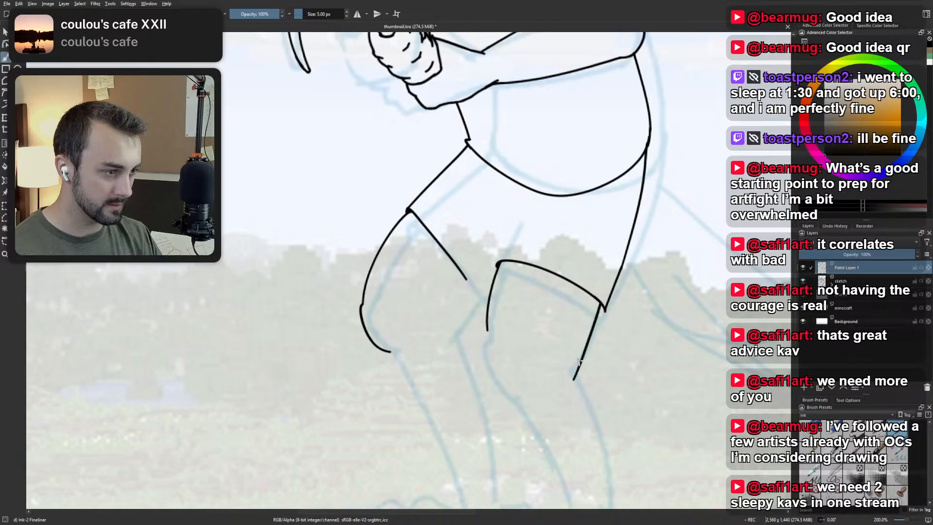
drag(604, 308, 578, 359)
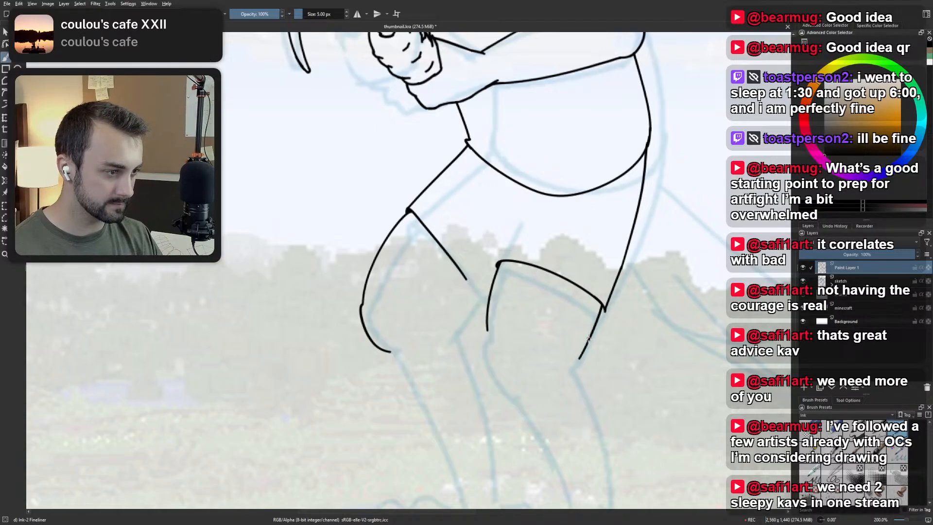
key(ctrl+z)
drag(603, 309, 566, 382)
key(ctrl+z)
drag(603, 308, 571, 371)
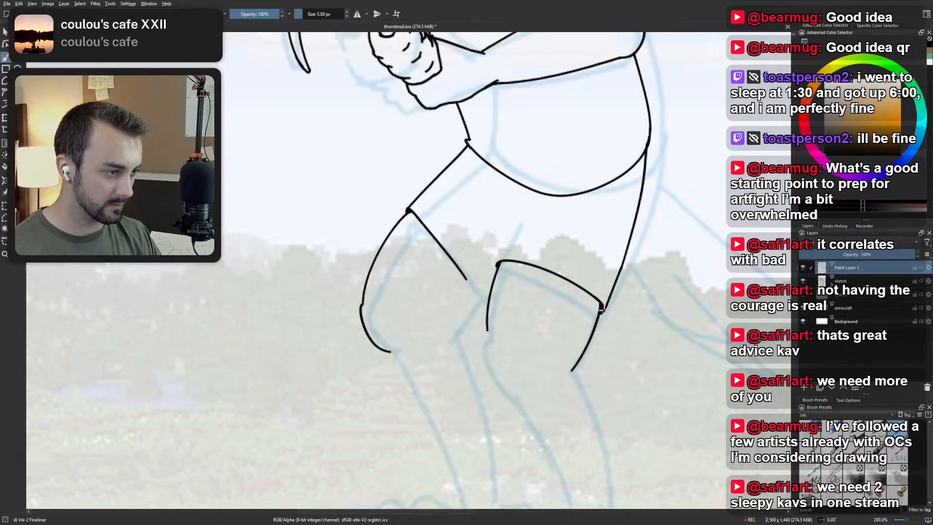
Thicken the line at the near leg's back corner, where the opening edge meets the back edge.
drag(602, 310, 602, 304)
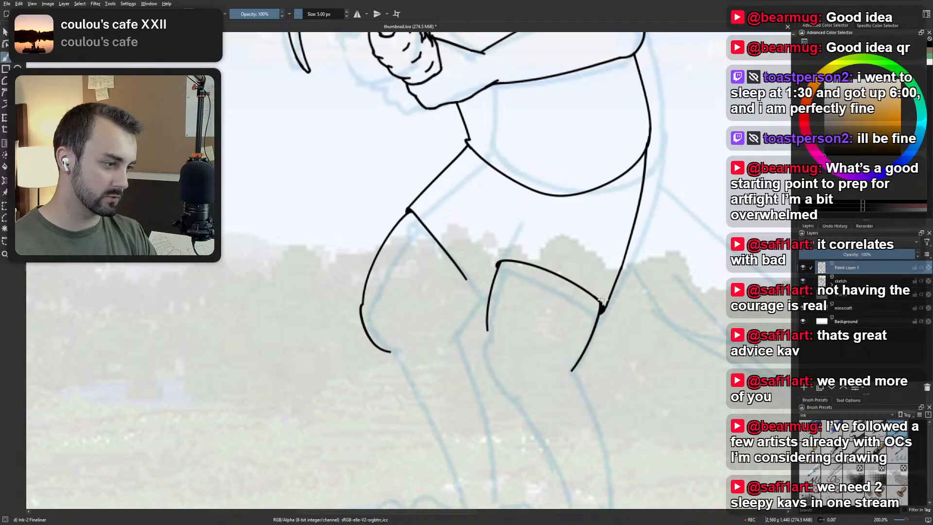
scroll(606, 284, up, 3)
drag(605, 283, 508, 242)
scroll(508, 243, down, 2)
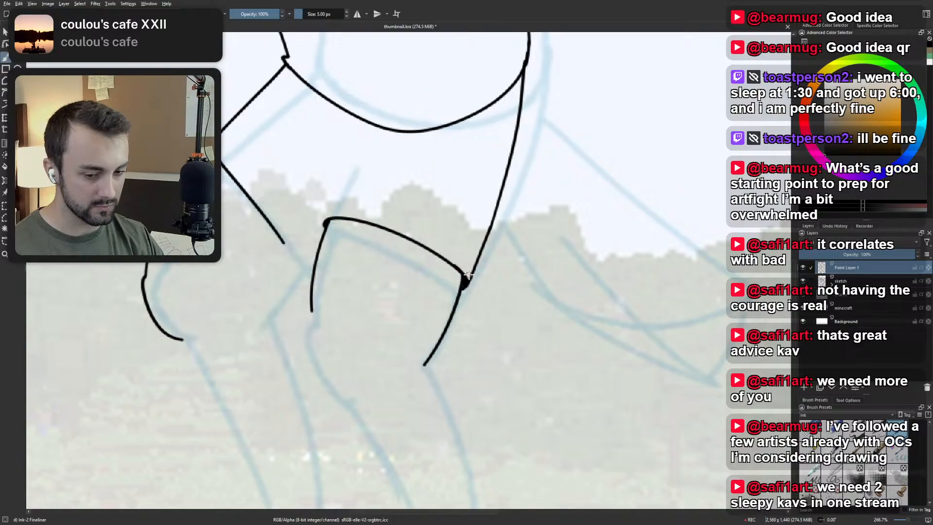
scroll(470, 259, down, 4)
scroll(442, 352, up, 2)
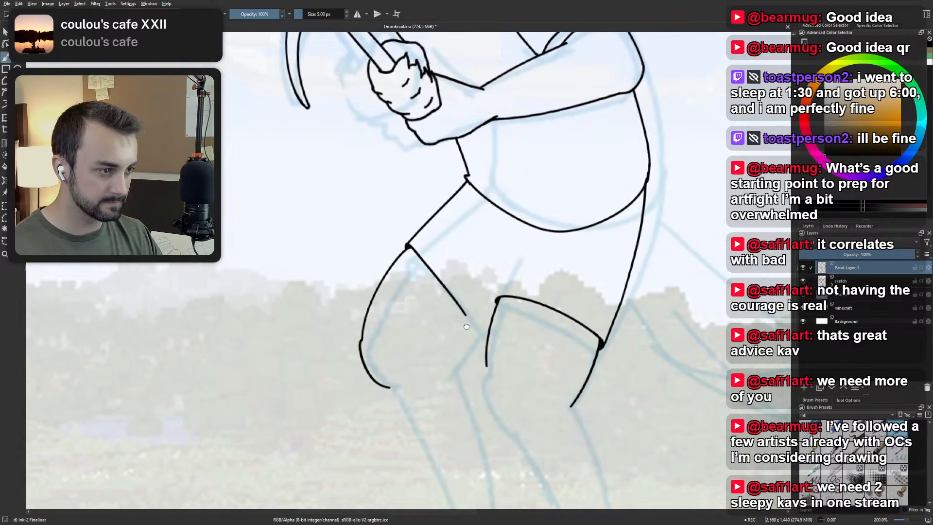
Extend the far leg's opening edge in a gentle curve down to the sketched back corner, retrying the stroke until it joins smoothly.
scroll(442, 351, up, 2)
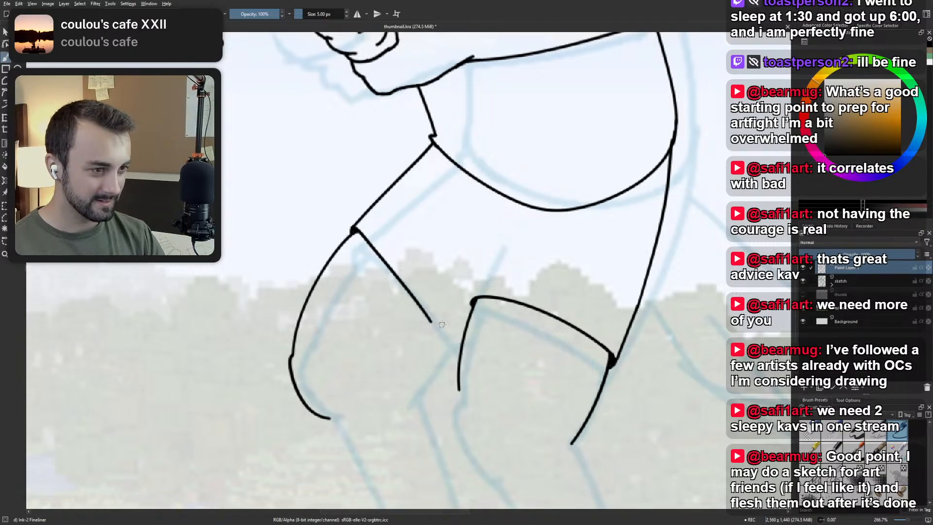
drag(430, 320, 448, 361)
key(ctrl+z)
mouse_move(428, 319)
mouse_down()
mouse_move(445, 351)
mouse_move(423, 309)
mouse_up()
key(ctrl+z)
key(ctrl+z)
drag(447, 358, 421, 306)
key(ctrl+z)
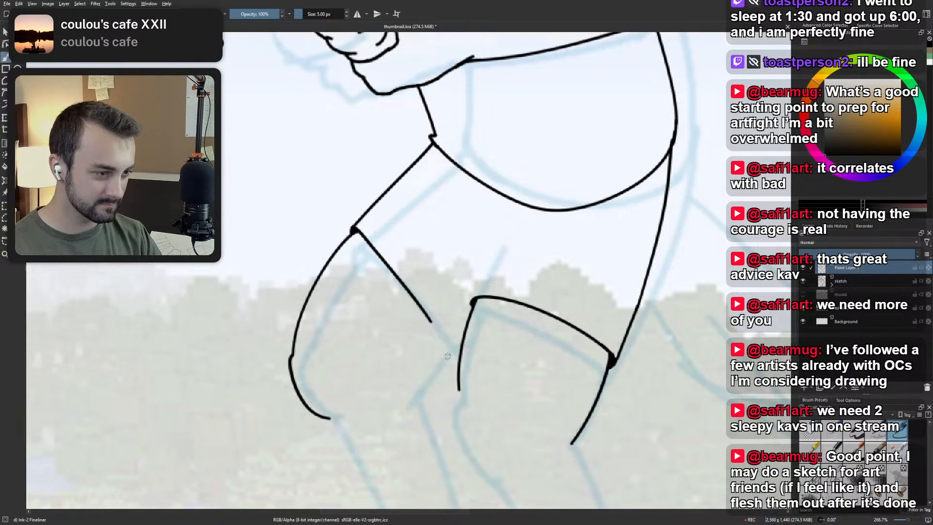
drag(447, 359, 417, 302)
key(ctrl+z)
drag(446, 359, 415, 298)
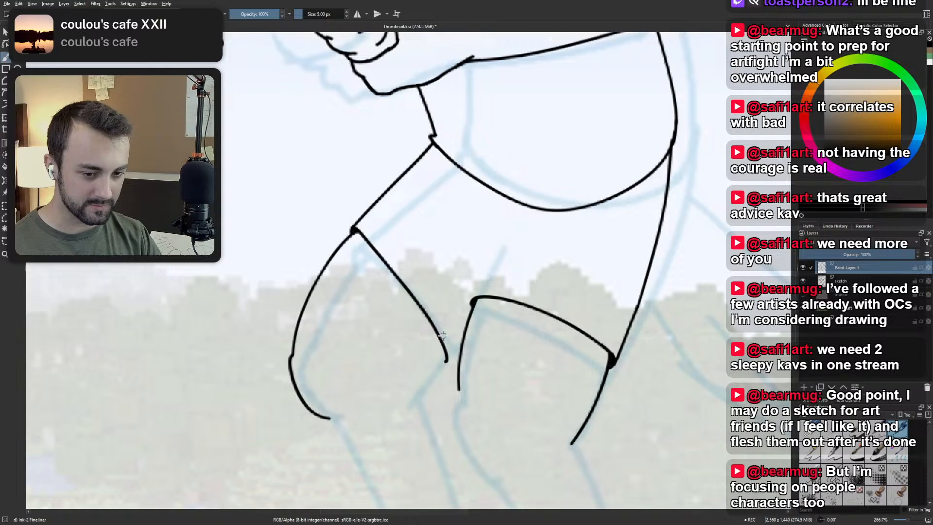
Ink the far leg's back edge from the opening's back corner down to a short inward curve at its lower end.
mouse_move(391, 410)
mouse_down()
mouse_move(427, 384)
mouse_move(418, 396)
mouse_move(443, 358)
mouse_up()
key(ctrl+z)
key(ctrl+z)
drag(418, 396, 442, 357)
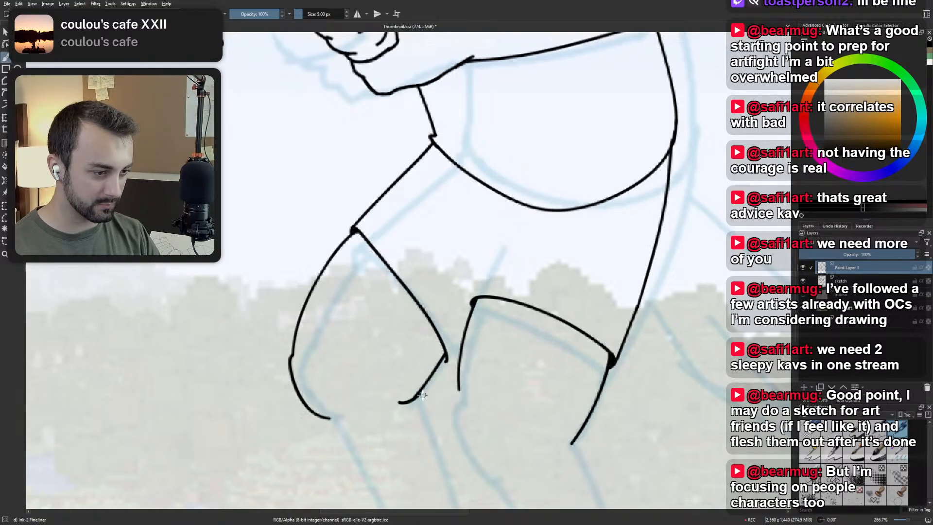
key(ctrl+z)
mouse_move(419, 396)
mouse_down()
mouse_move(442, 362)
mouse_move(416, 400)
mouse_up()
key(ctrl+z)
key(ctrl+z)
drag(444, 351, 415, 400)
key(ctrl+z)
key(ctrl+z)
drag(443, 356, 419, 392)
key(ctrl+z)
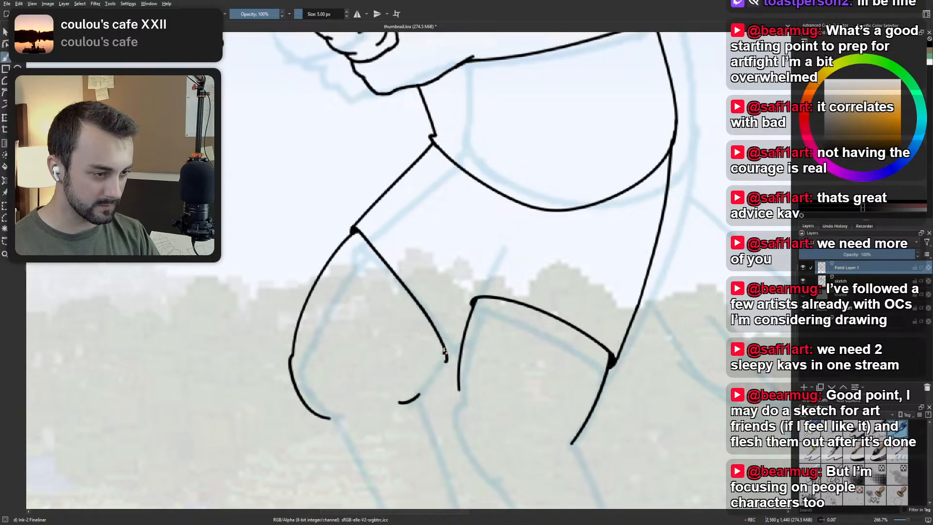
drag(444, 353, 415, 399)
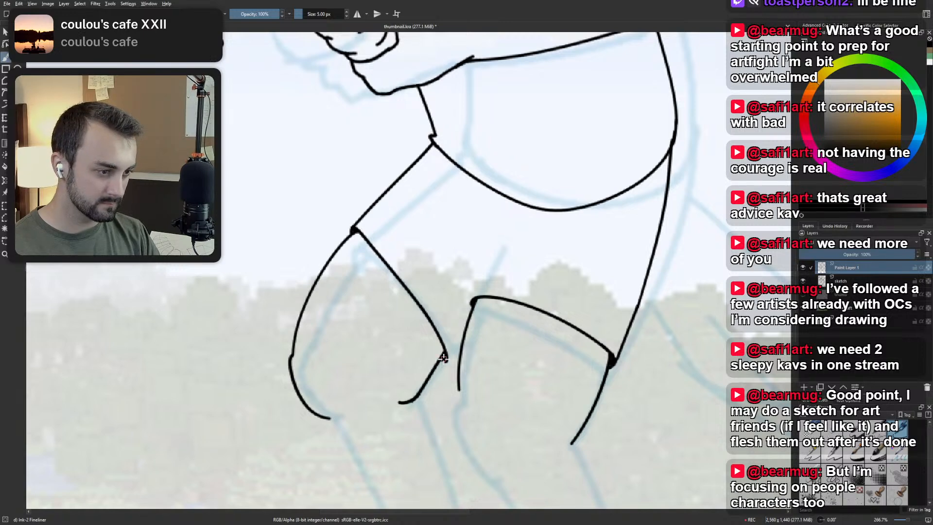
Extend the near leg's front edge downward, bulging slightly outward and curving back in at the knee.
scroll(490, 409, down, 4)
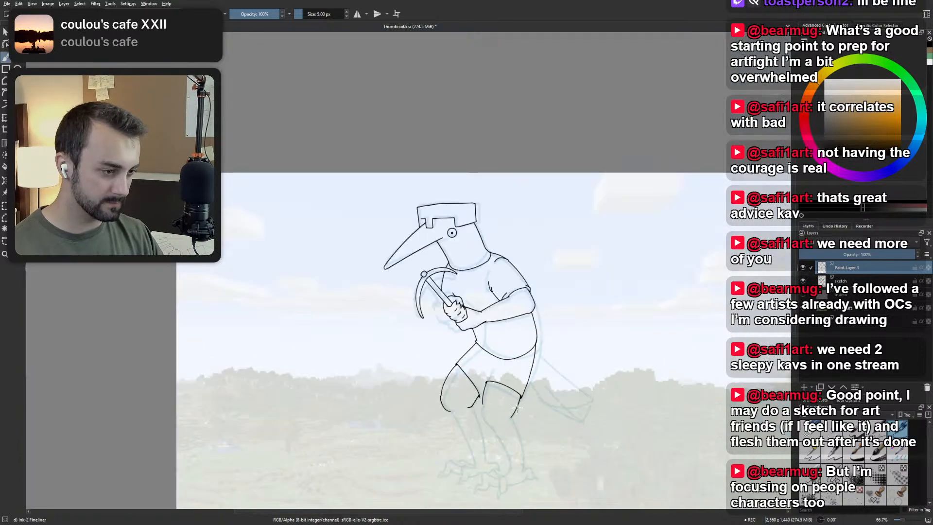
drag(490, 409, 413, 340)
scroll(421, 339, up, 2)
scroll(410, 339, down, 1)
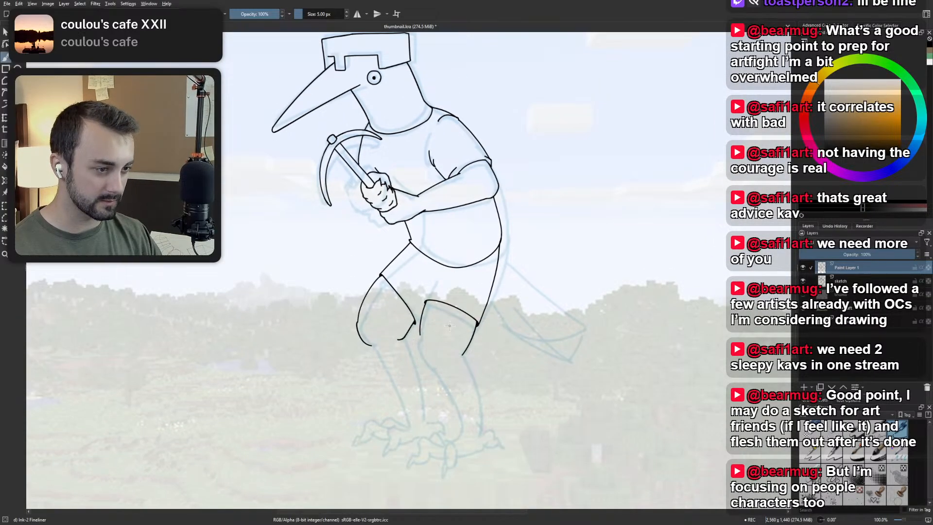
scroll(450, 326, up, 2)
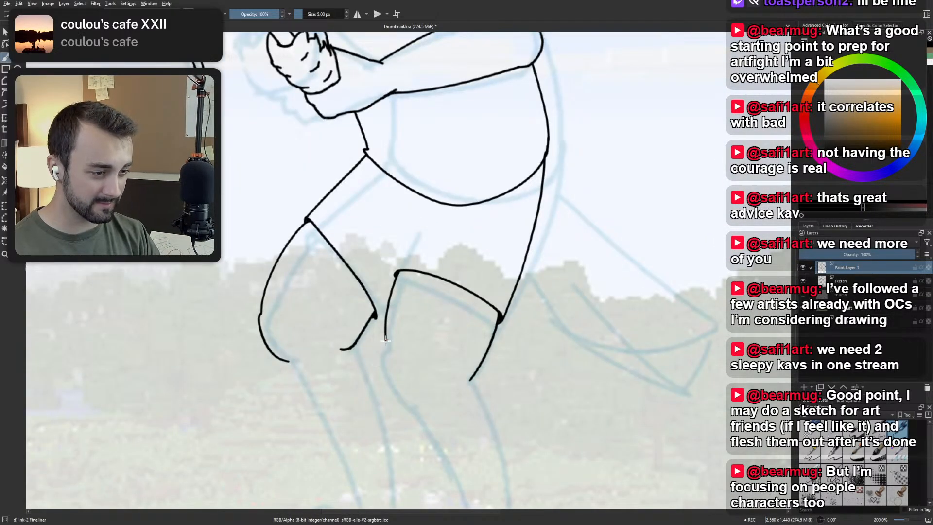
mouse_move(386, 341)
mouse_down()
mouse_move(391, 385)
mouse_move(403, 394)
mouse_up()
key(ctrl+z)
key(ctrl+z)
key(ctrl+z)
drag(388, 381, 403, 394)
key(ctrl+z)
key(ctrl+z)
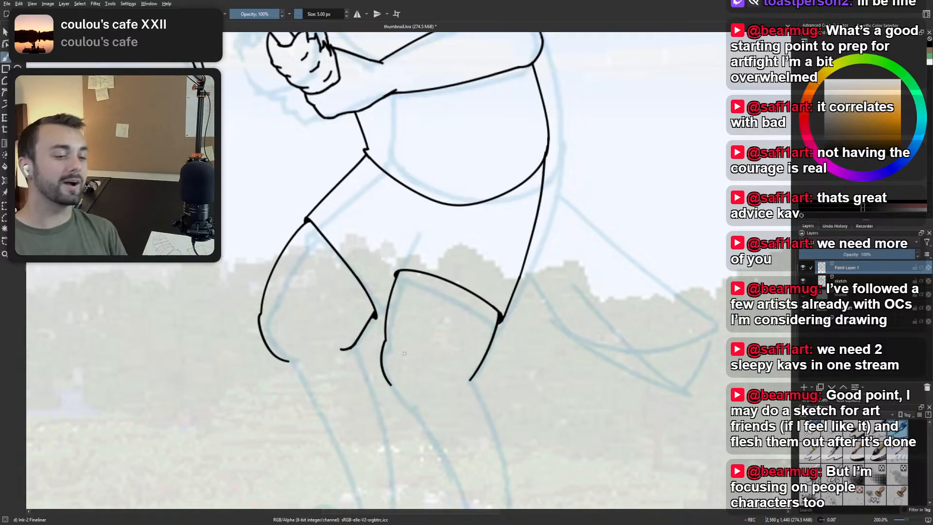
Finish the near leg's front edge with a short inward hook below the knee, retrying the small stroke.
drag(392, 382, 397, 390)
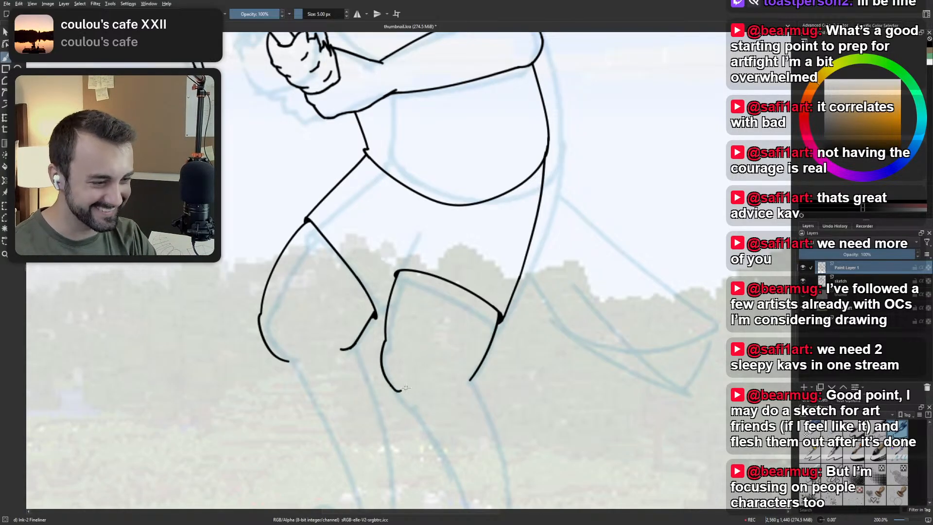
key(ctrl+z)
key(ctrl+z)
drag(388, 381, 398, 389)
key(ctrl+z)
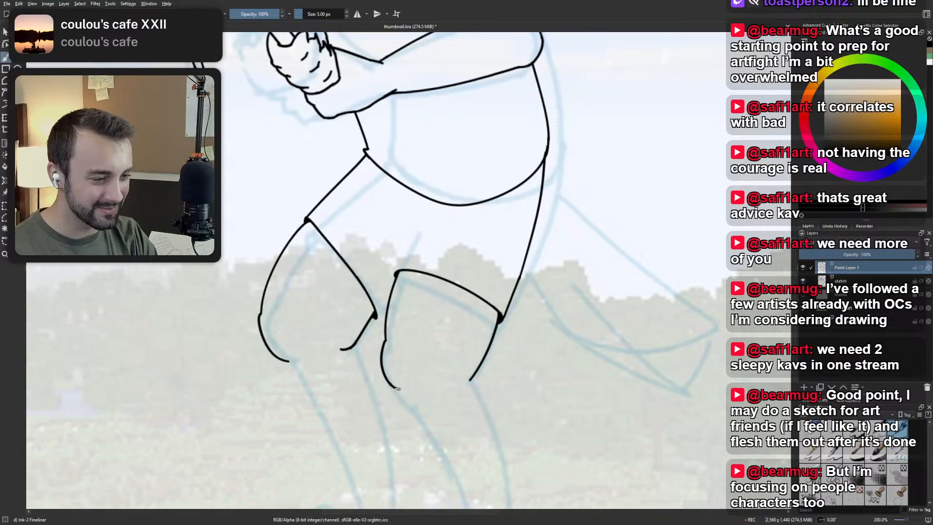
Move Paint Layer 1 and the sketch layer slightly up together on the canvas, and leave only the sketch layer active.
scroll(437, 263, down, 3)
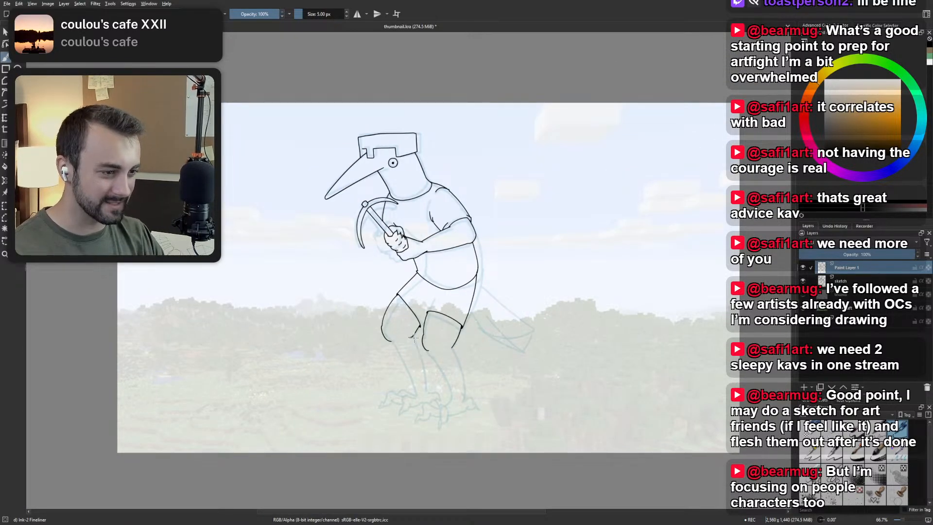
scroll(449, 304, up, 3)
scroll(444, 349, down, 3)
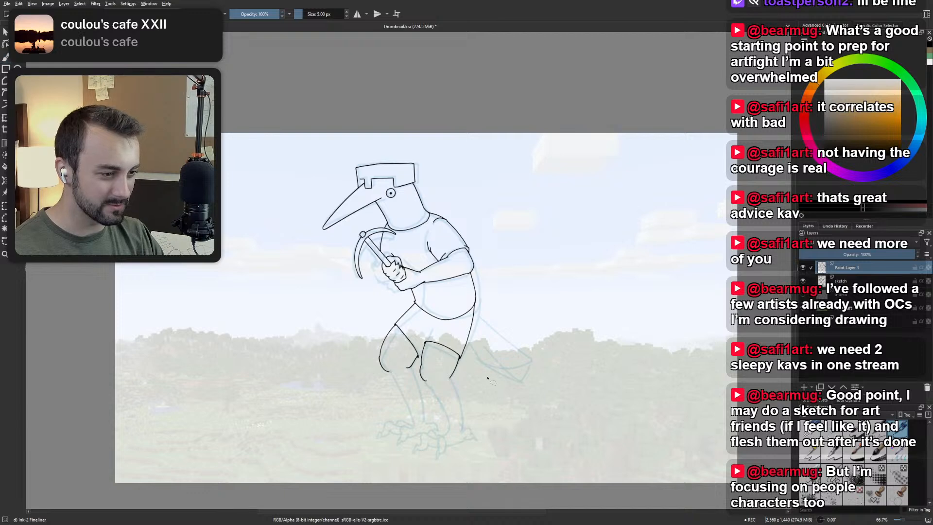
drag(582, 381, 560, 331)
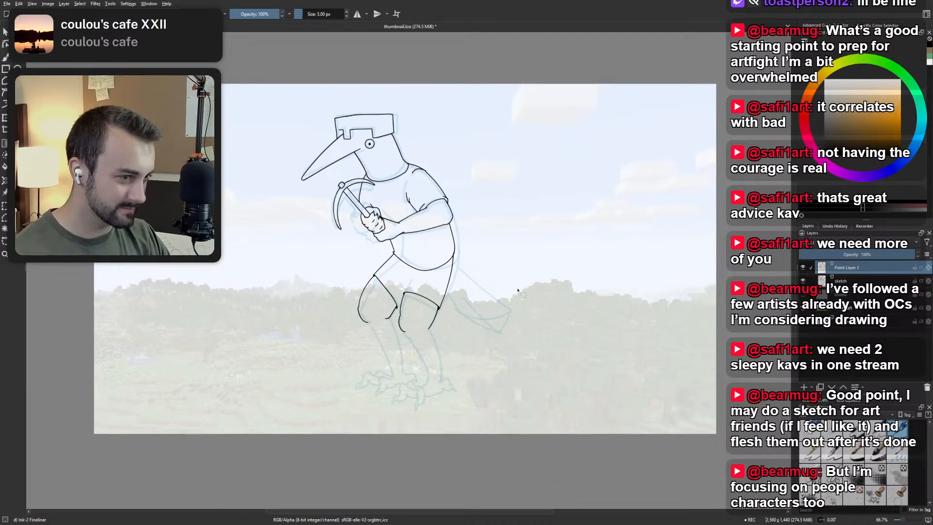
ctrl+click(819, 283)
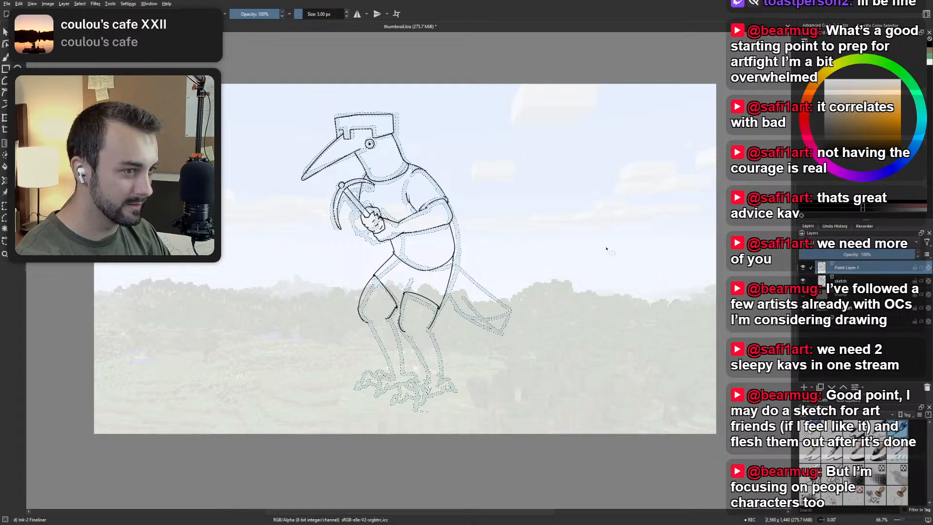
key(ctrl+shift+a)
ctrl+click(848, 281)
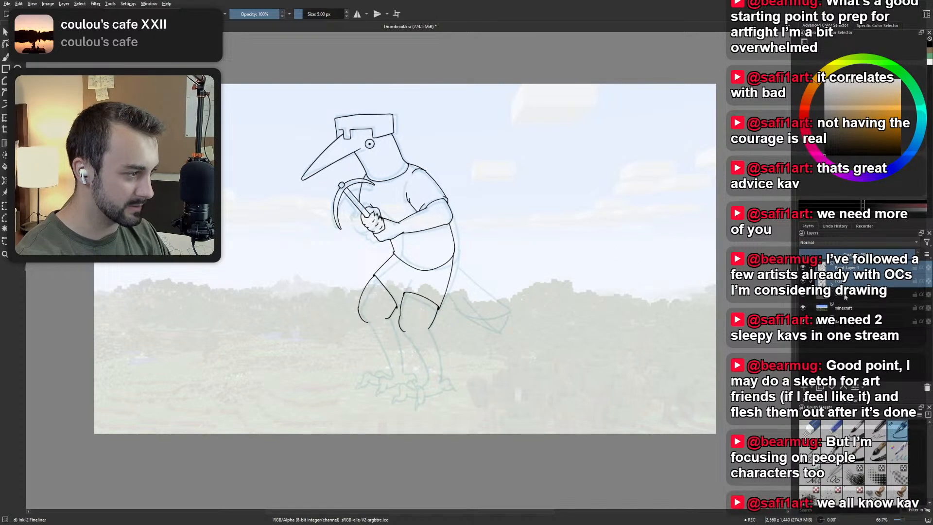
key(ctrl+t)
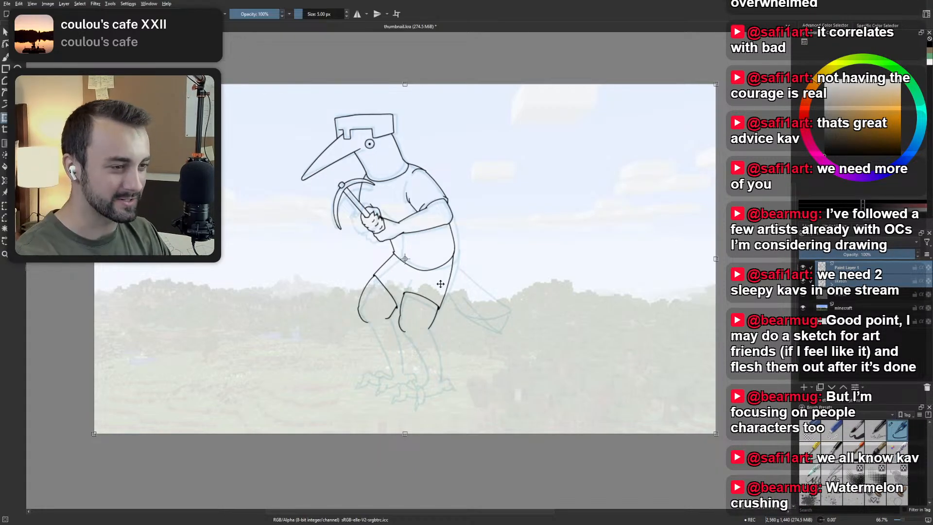
drag(442, 284, 439, 271)
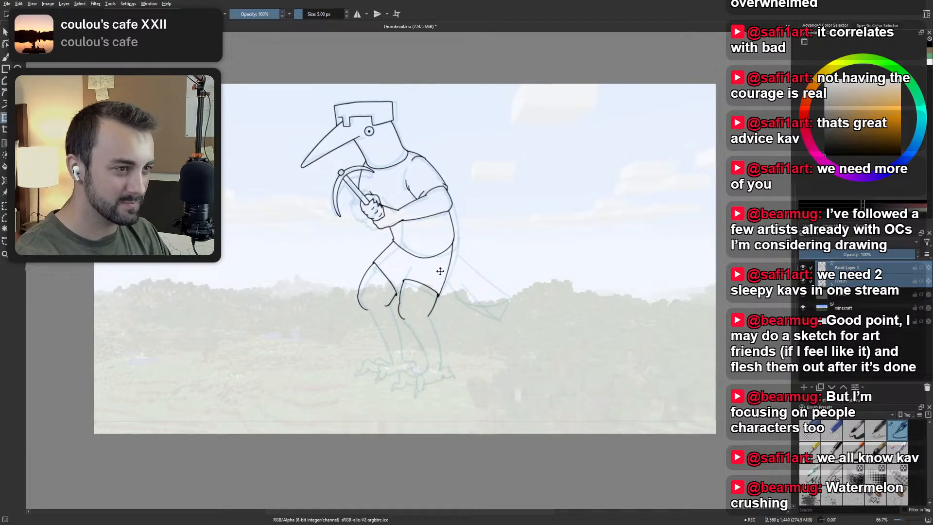
drag(440, 272, 440, 270)
key(b)
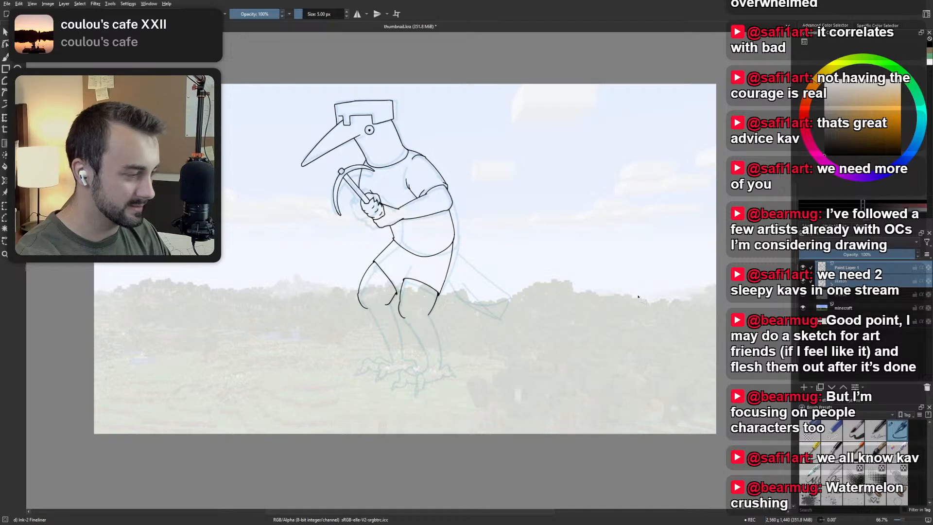
click(869, 282)
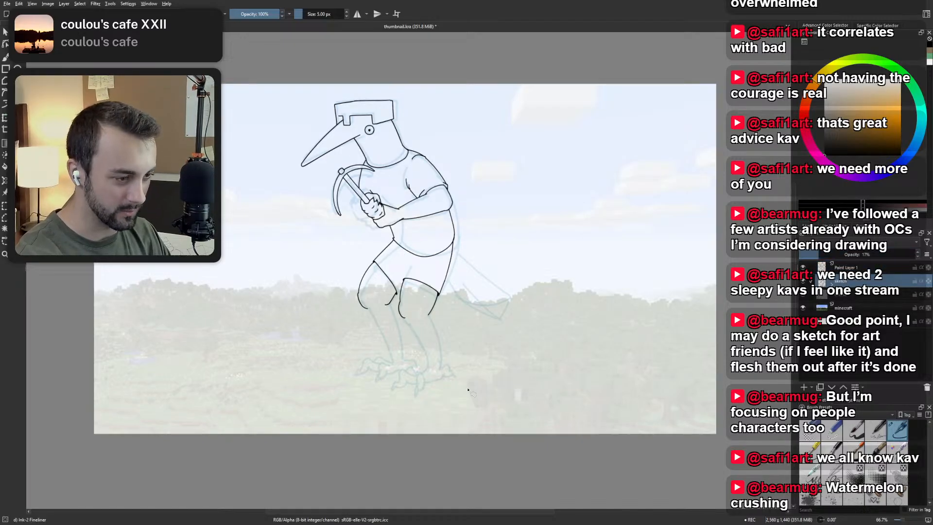
Try to lasso and shift the sketched lower legs and feet downward below the knees.
mouse_move(466, 392)
mouse_down()
mouse_move(400, 405)
mouse_move(329, 360)
mouse_move(352, 320)
mouse_move(388, 306)
mouse_move(401, 320)
mouse_move(437, 318)
mouse_move(468, 371)
mouse_move(441, 390)
mouse_up()
key(ctrl+t)
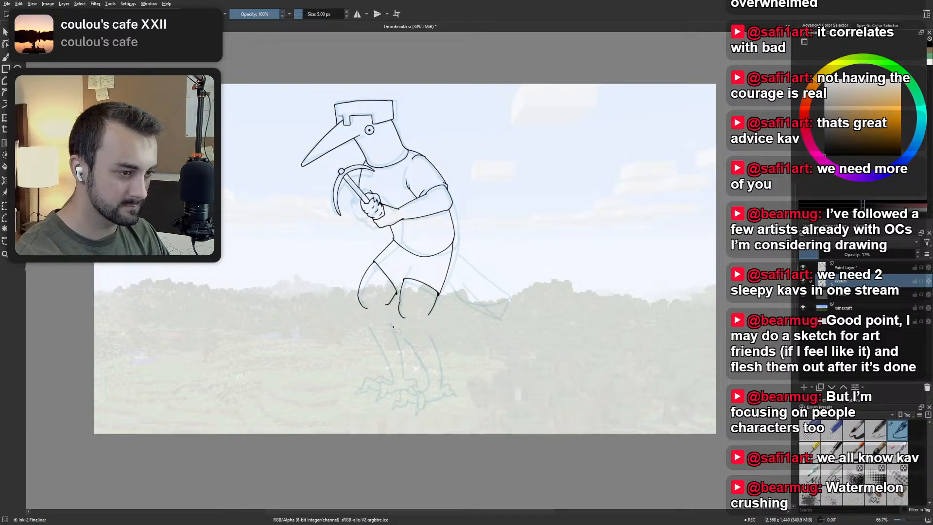
key(ctrl+z)
key(ctrl+z)
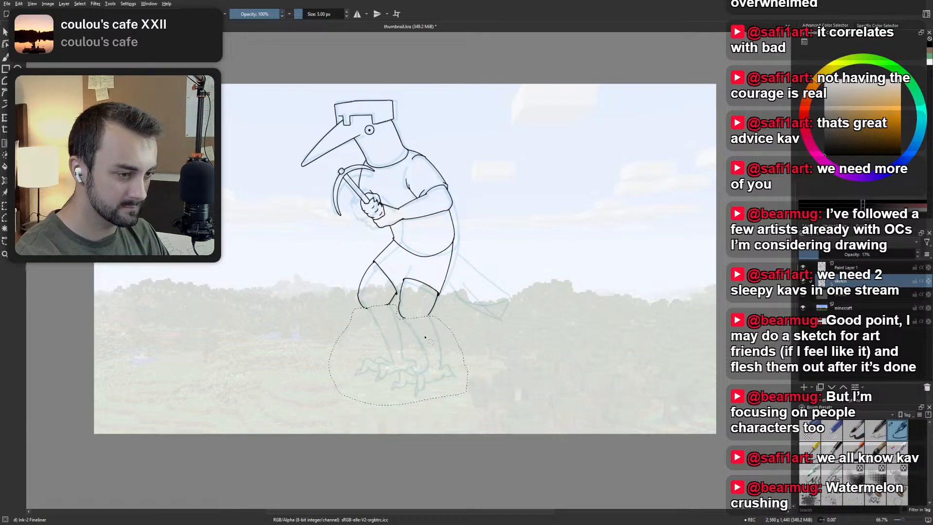
key(ctrl+t)
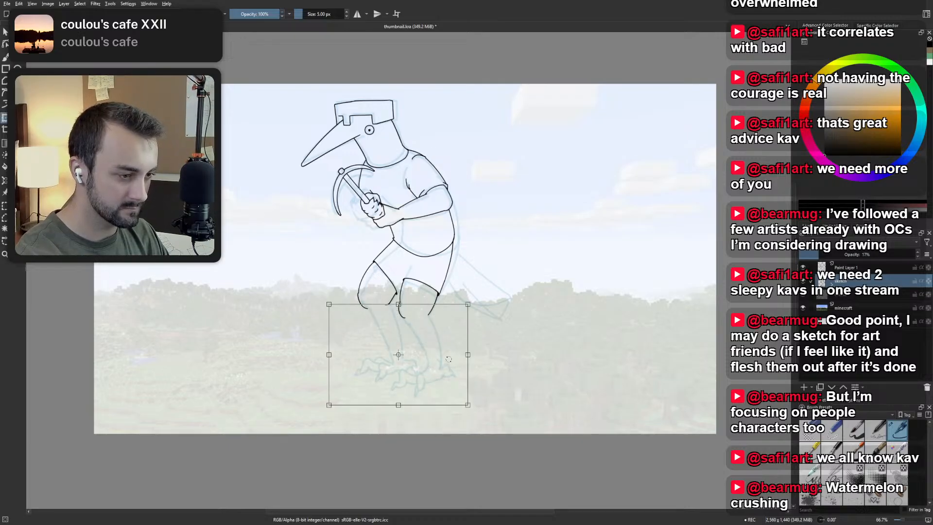
key(b)
key(ctrl+shift+a)
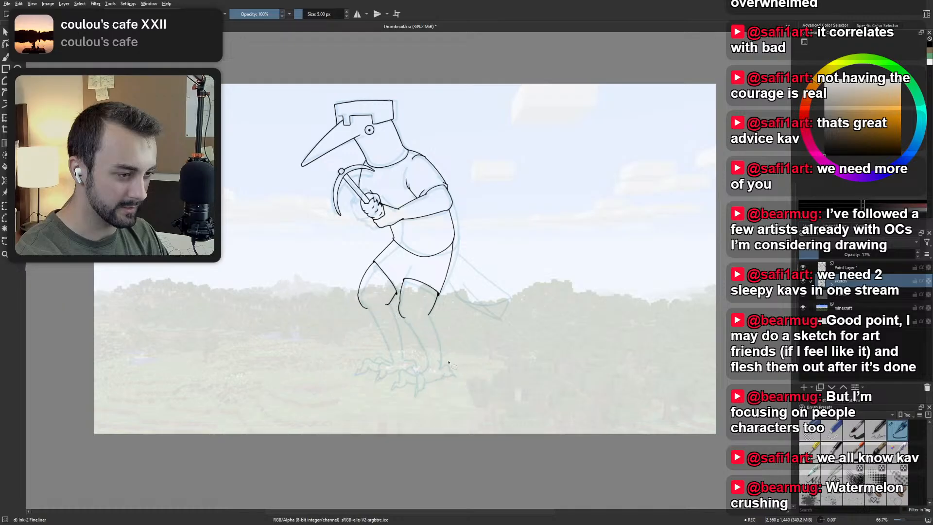
drag(447, 362, 386, 359)
key(ctrl+z)
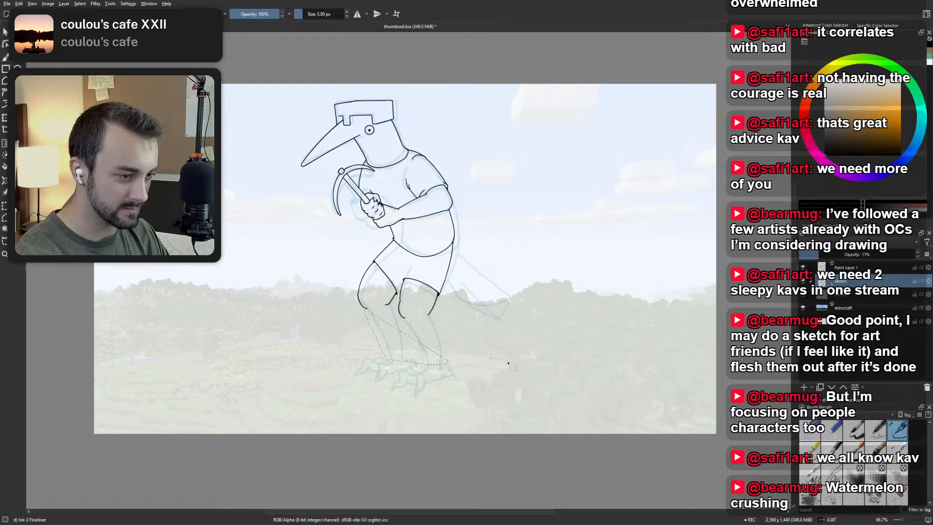
Lasso the sketched feet and move them aside to the empty area in front of the figure.
mouse_move(459, 383)
mouse_down()
mouse_move(422, 394)
mouse_move(354, 362)
mouse_move(414, 358)
mouse_move(440, 373)
mouse_move(462, 362)
mouse_move(452, 384)
mouse_move(232, 313)
mouse_up()
key(ctrl+t)
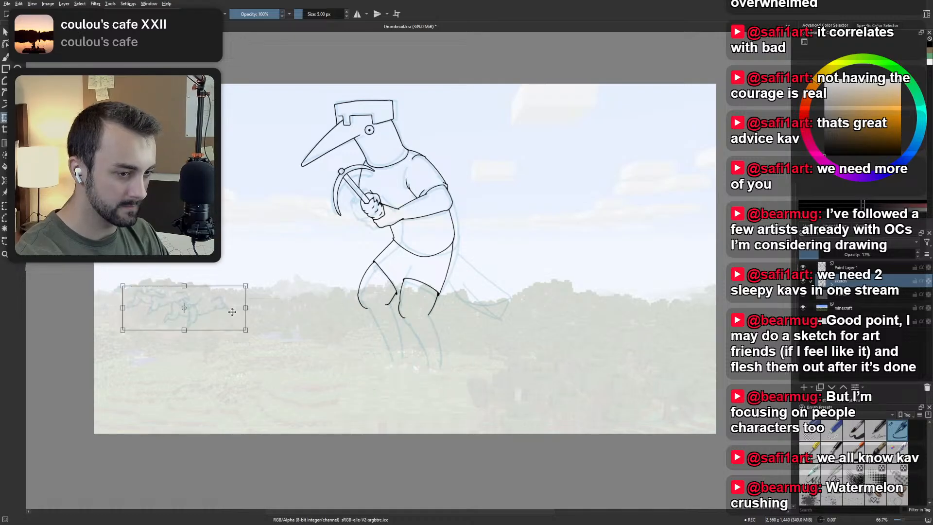
key(Return)
key(ctrl+shift+a)
Select the sketched lower legs and stretch them downward to lengthen the shins.
mouse_move(457, 374)
mouse_down()
mouse_move(362, 351)
mouse_move(368, 313)
mouse_move(411, 321)
mouse_move(459, 373)
mouse_up()
key(ctrl+t)
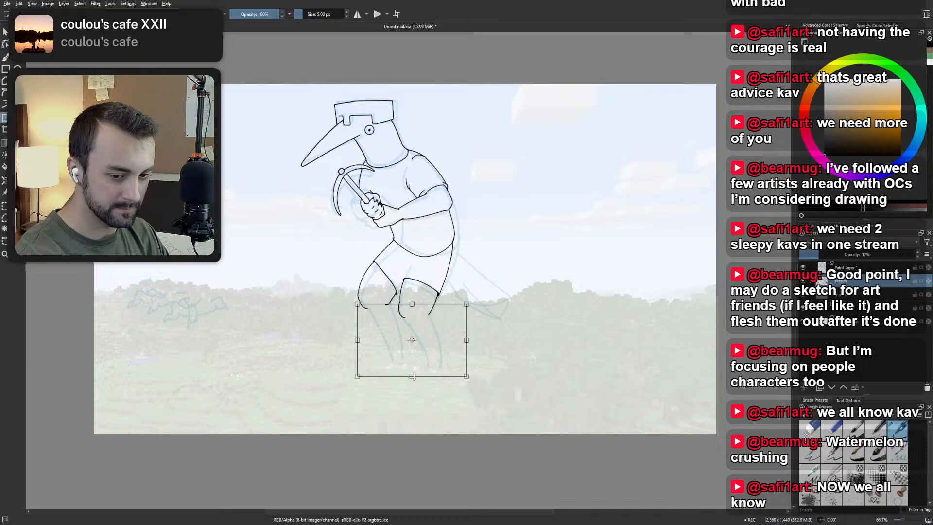
drag(412, 375, 410, 394)
key(ctrl+z)
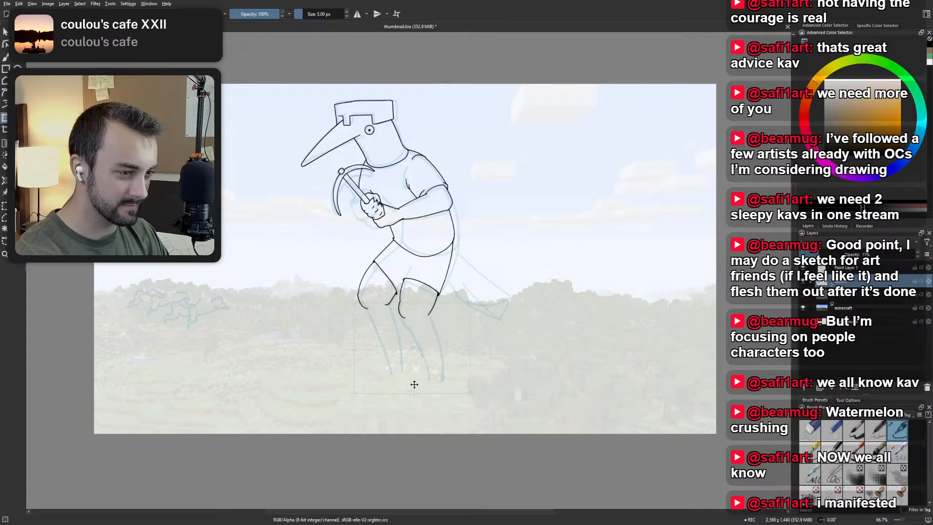
key(b)
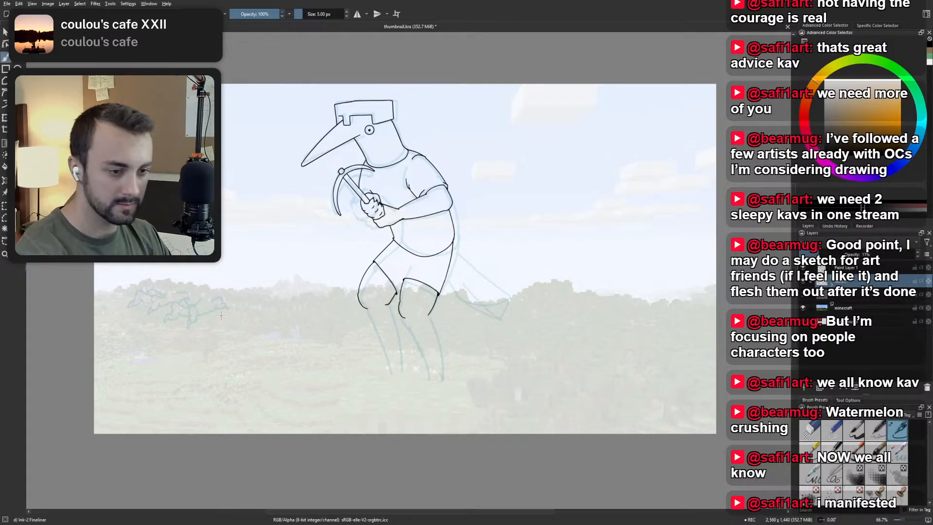
Move the sketched feet back to the ends of the lengthened shins and make the line art layer active again.
key(l)
mouse_move(222, 329)
mouse_down()
mouse_move(171, 338)
mouse_move(246, 316)
mouse_move(212, 334)
mouse_move(413, 403)
mouse_move(444, 391)
mouse_up()
key(ctrl+t)
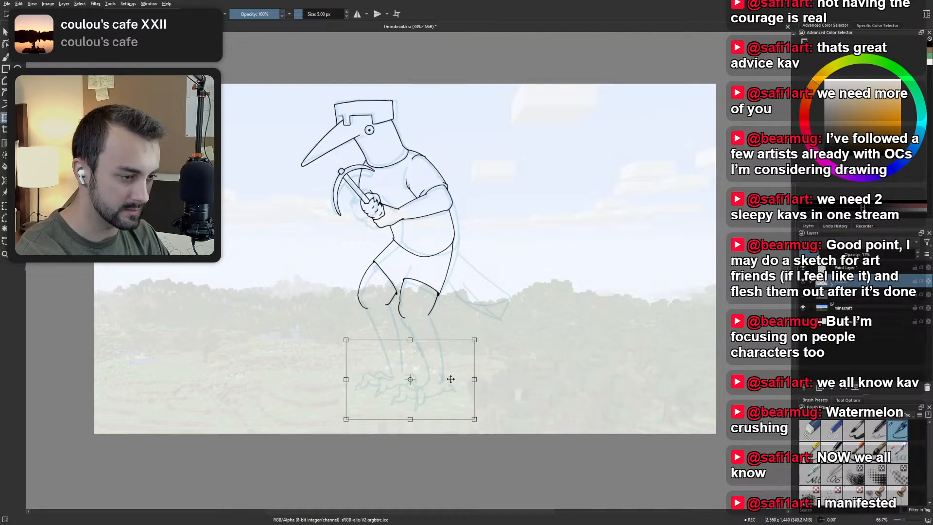
key(Return)
key(b)
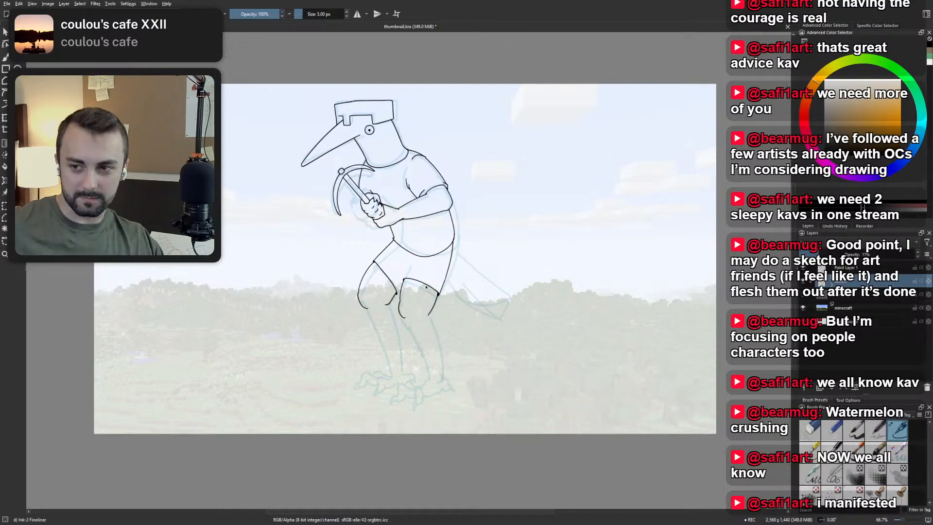
scroll(428, 348, up, 2)
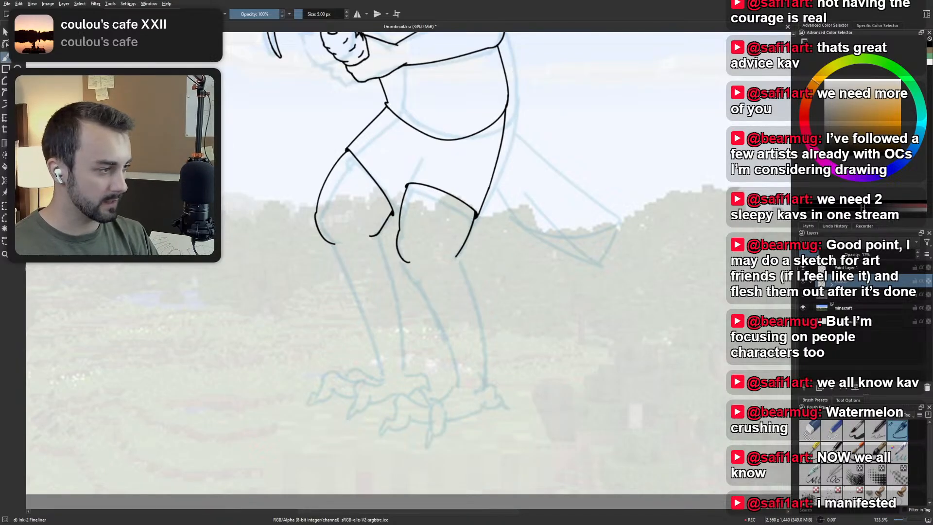
key(Page_Up)
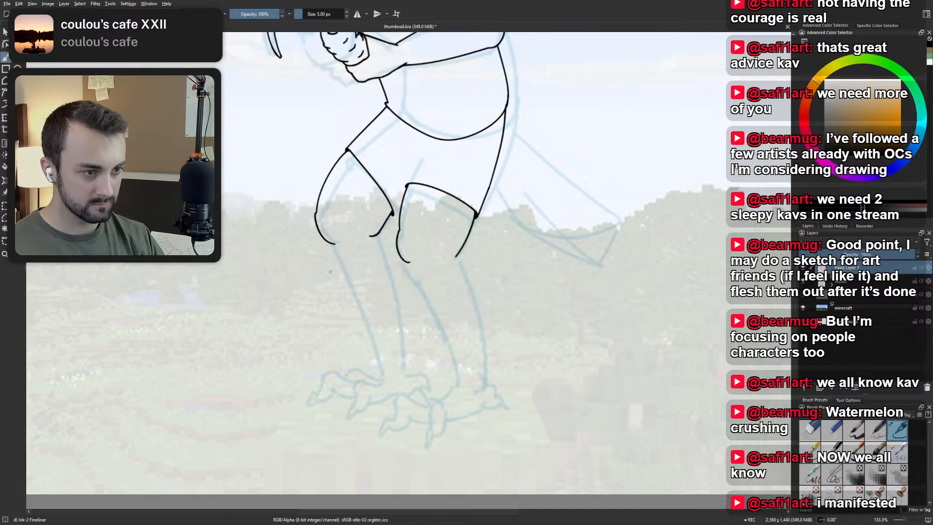
Try to ink the front outline of the leading leg's shin from the knee down to the ankle.
drag(335, 244, 381, 369)
key(ctrl+z)
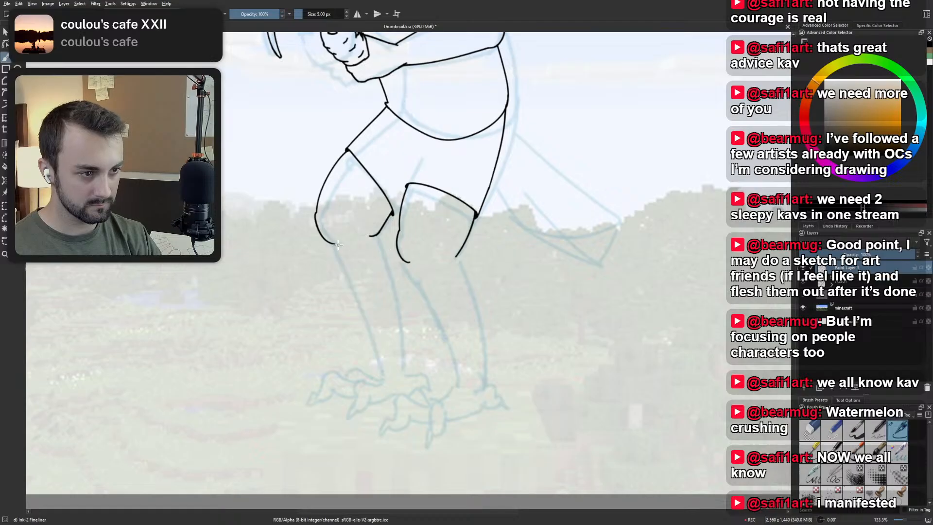
drag(338, 244, 373, 342)
key(ctrl+z)
drag(335, 244, 378, 363)
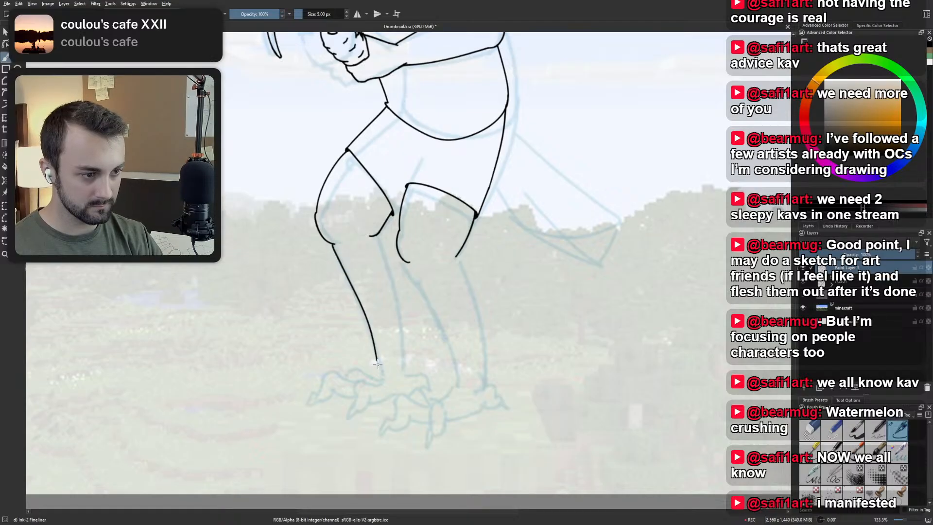
key(ctrl+z)
drag(336, 244, 377, 345)
key(ctrl+z)
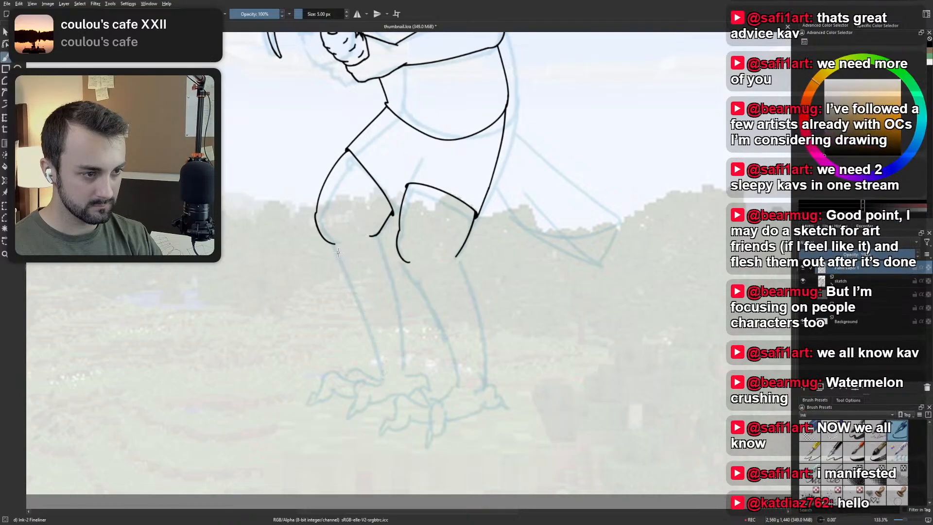
drag(335, 243, 376, 345)
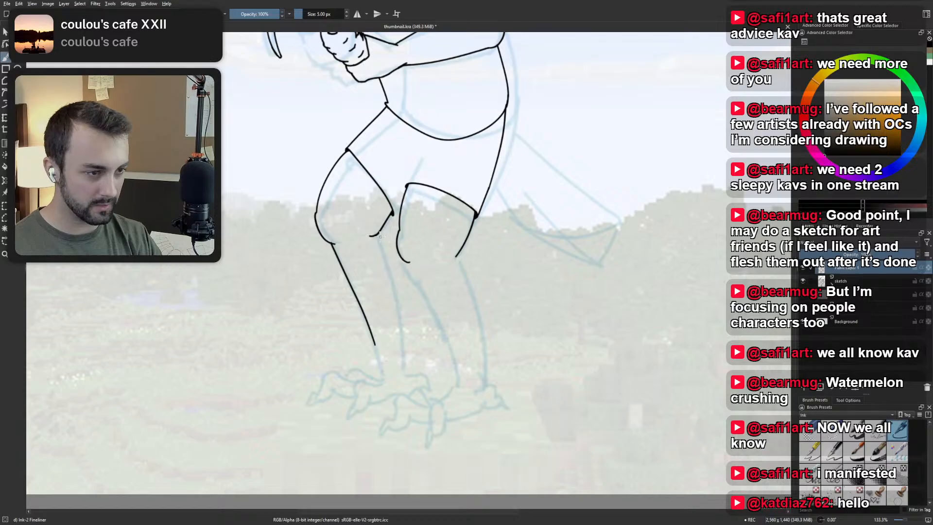
key(ctrl+z)
drag(334, 244, 388, 368)
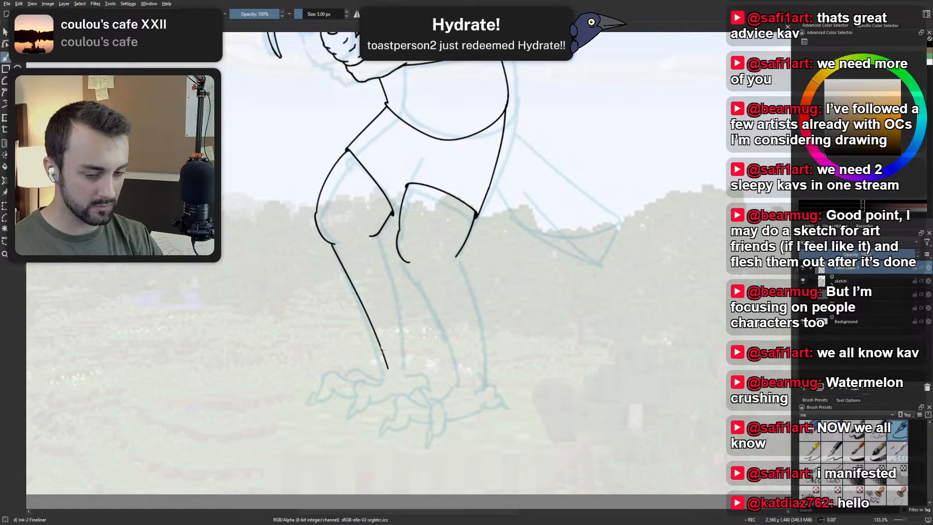
key(ctrl+z)
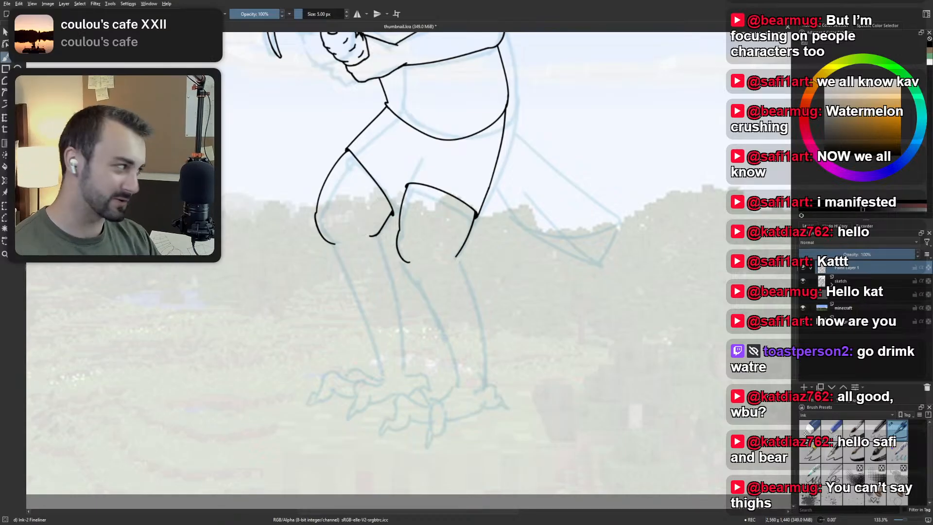
drag(444, 228, 449, 239)
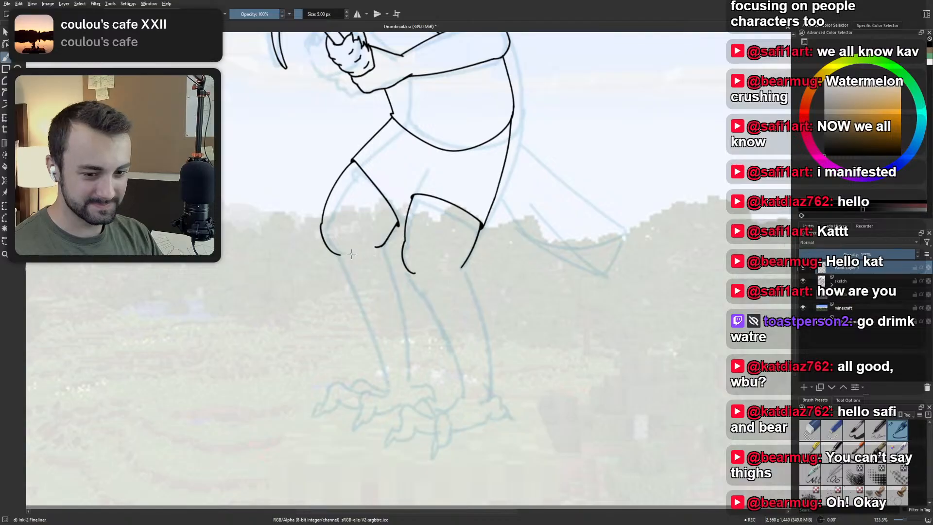
scroll(351, 254, up, 1)
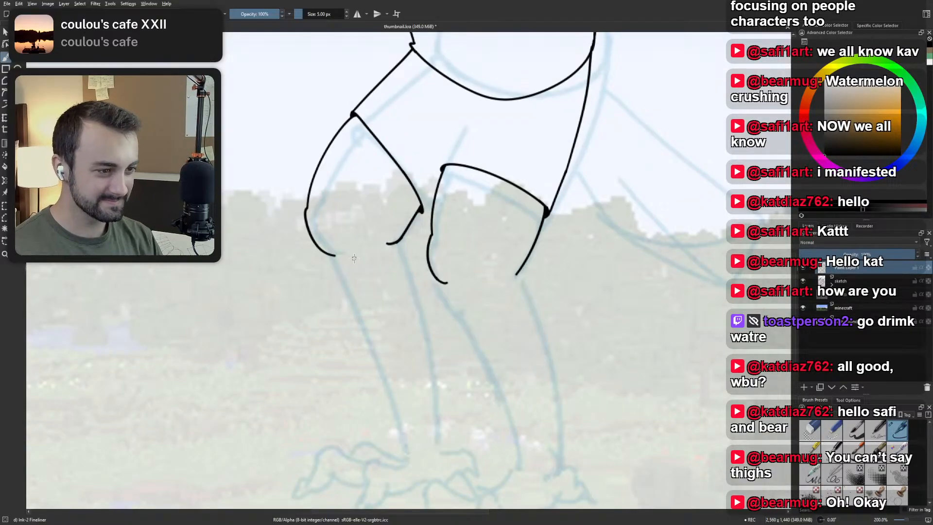
right_click(390, 312)
right_click(364, 285)
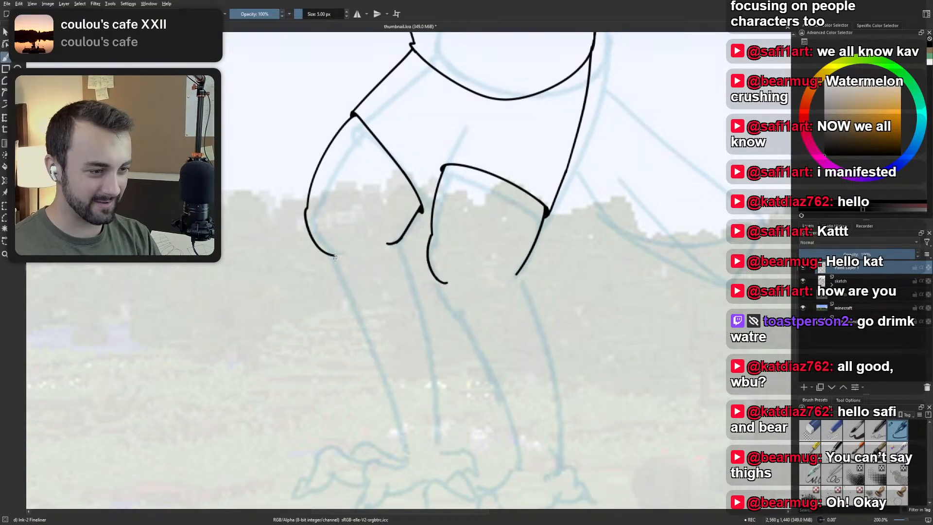
drag(335, 256, 389, 373)
key(ctrl+z)
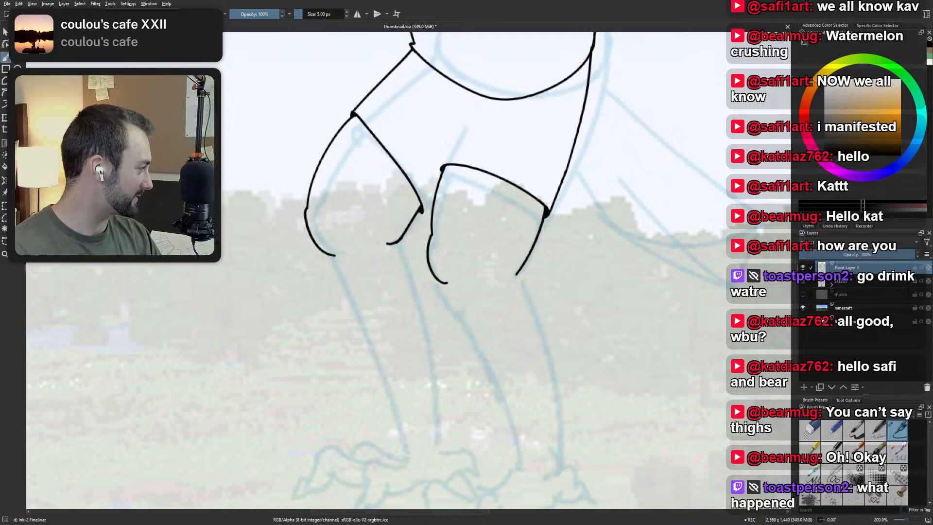
Ink the upper part of the leading shin's back outline, curving down from behind the knee.
scroll(654, 260, down, 2)
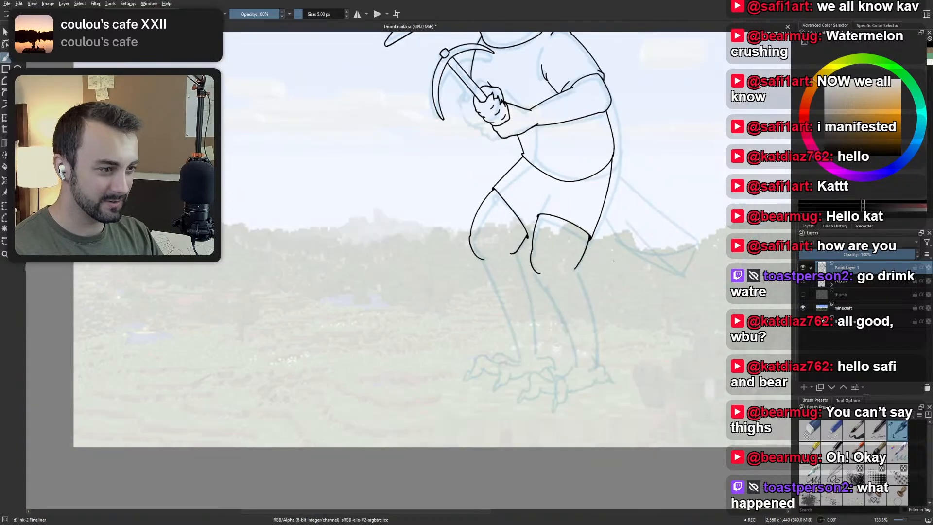
scroll(614, 252, up, 1)
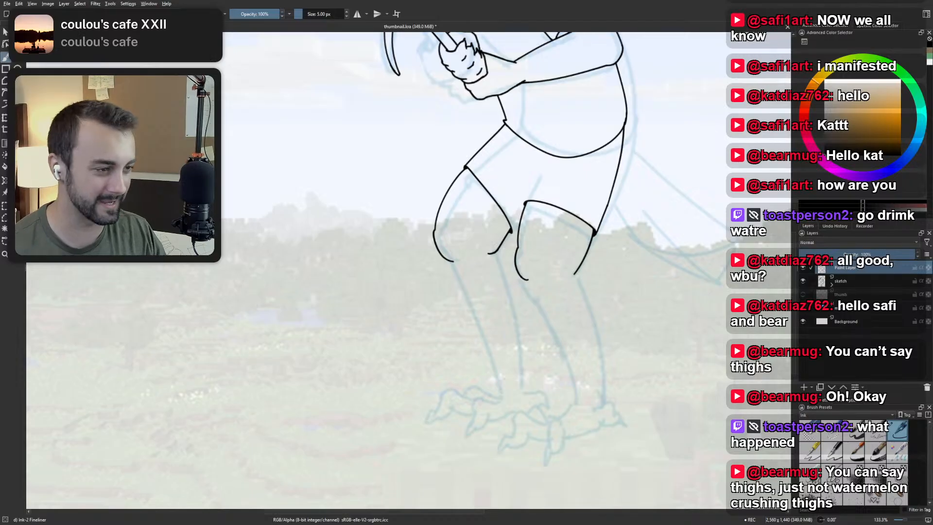
scroll(502, 240, up, 2)
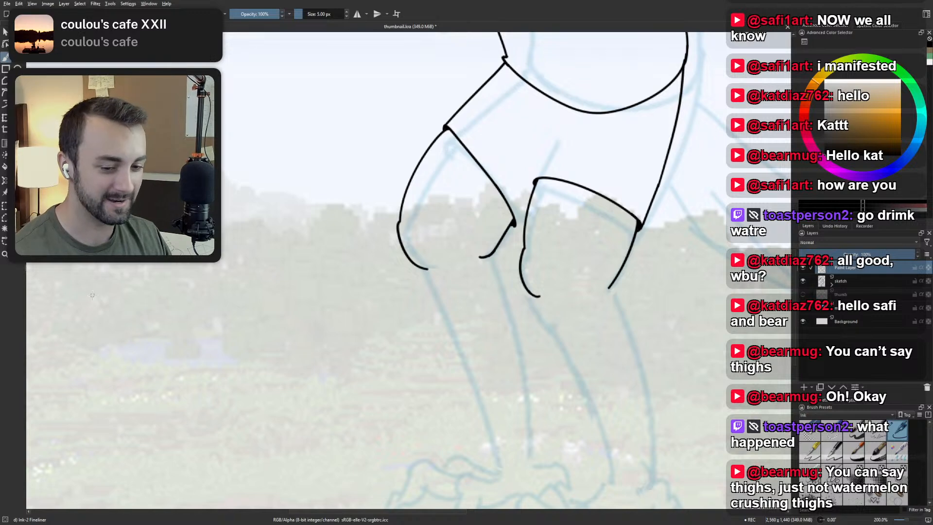
drag(342, 315, 314, 269)
scroll(314, 269, down, 1)
drag(409, 275, 366, 269)
scroll(366, 269, up, 1)
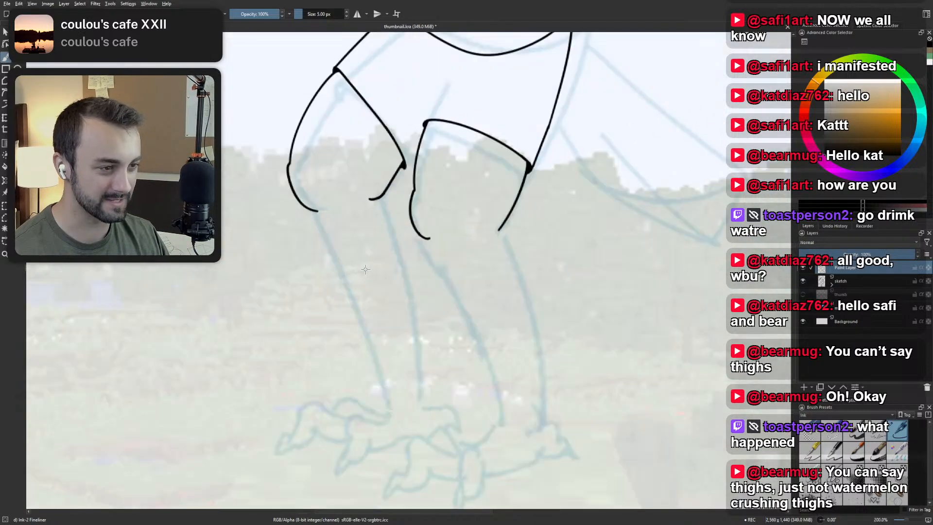
drag(381, 195, 420, 290)
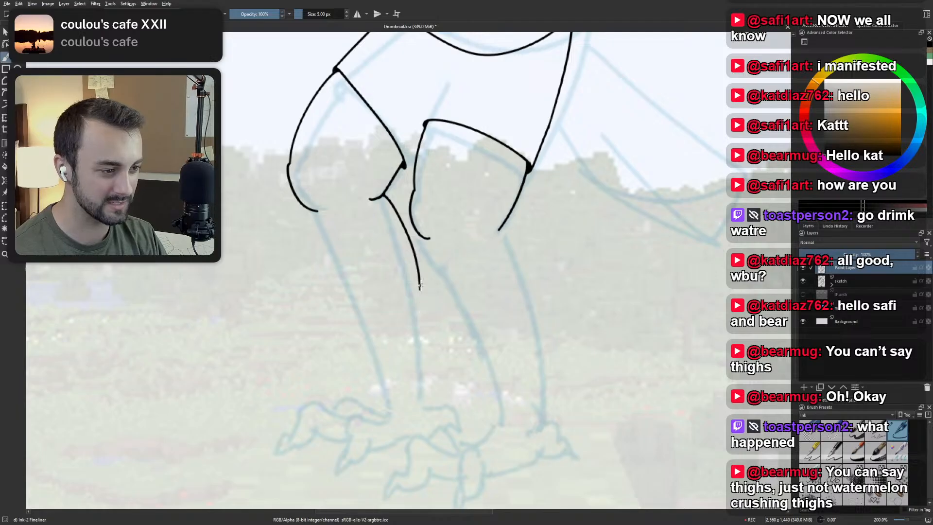
Extend the leading shin's back outline straight down to just above the sketched foot.
drag(420, 282, 421, 358)
key(ctrl+z)
drag(420, 281, 421, 359)
key(ctrl+z)
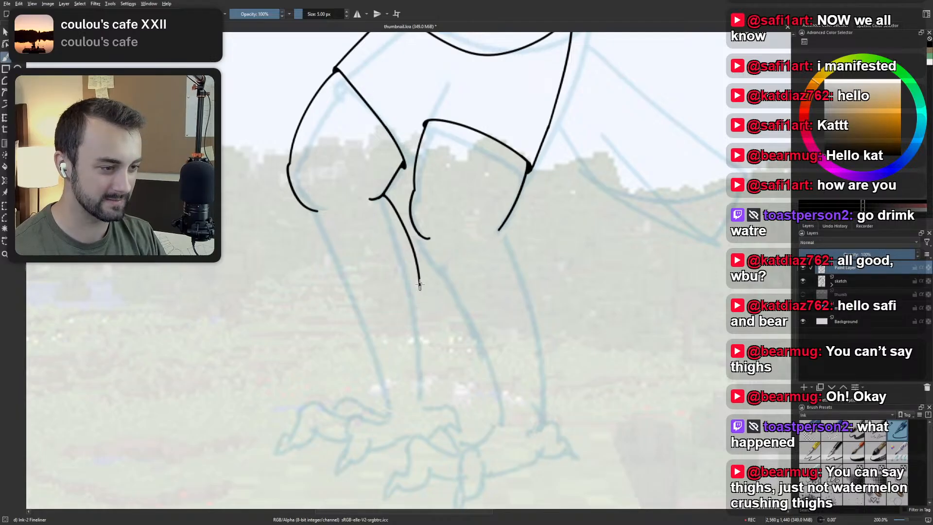
drag(420, 284, 421, 391)
key(ctrl+z)
drag(420, 283, 421, 370)
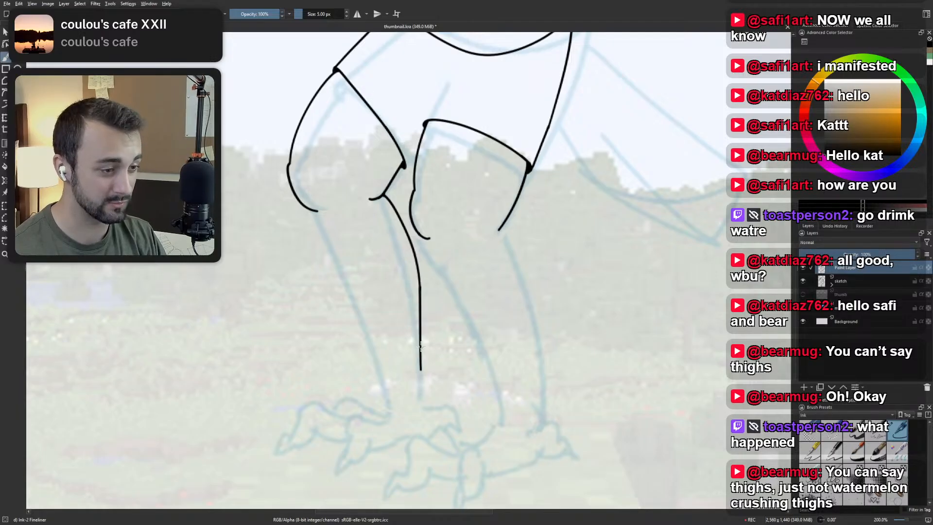
key(ctrl+z)
drag(420, 282, 420, 396)
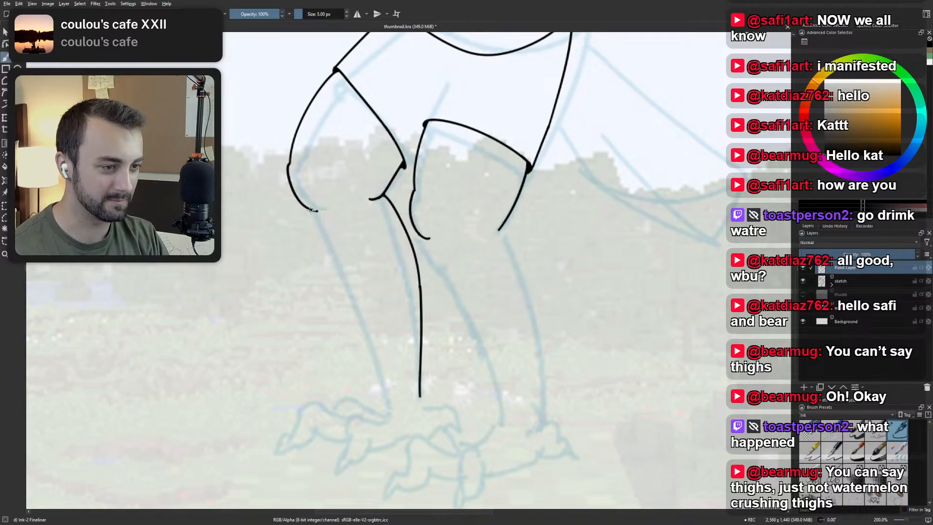
Ink the leading shin's front outline from the knee down to just above the sketched foot.
drag(311, 210, 372, 345)
key(ctrl+z)
drag(313, 210, 378, 351)
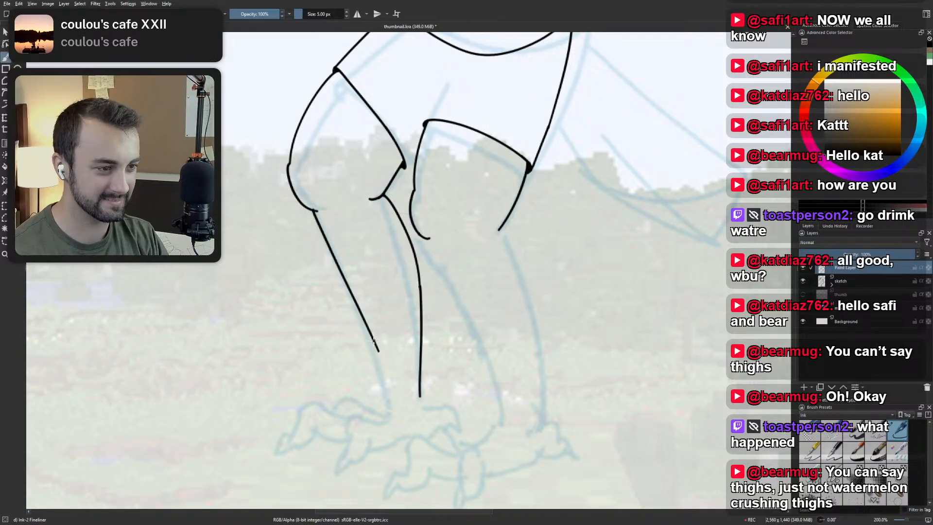
key(ctrl+z)
drag(313, 211, 382, 378)
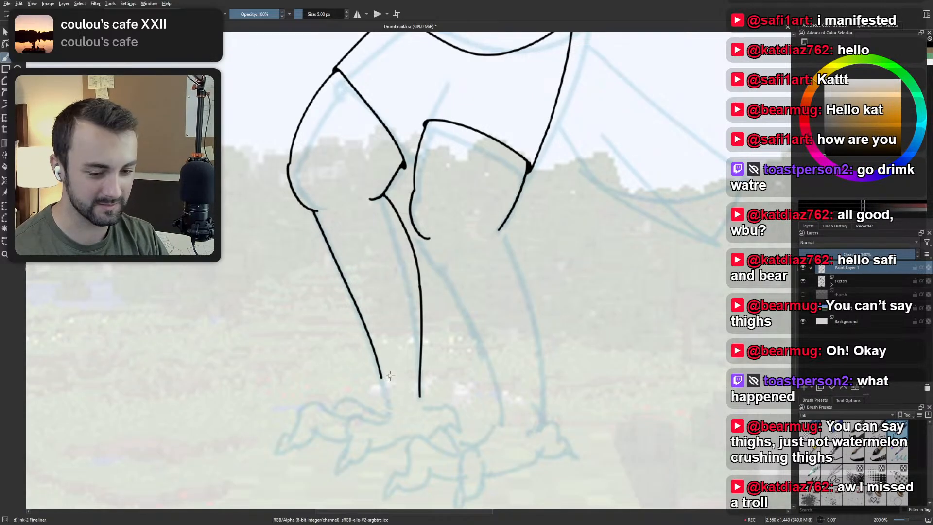
Erase the lower tip of the trailing leg's knee curve and re-ink it slightly longer with the 5 px fineliner.
scroll(403, 219, down, 1)
drag(423, 219, 466, 226)
scroll(467, 227, up, 1)
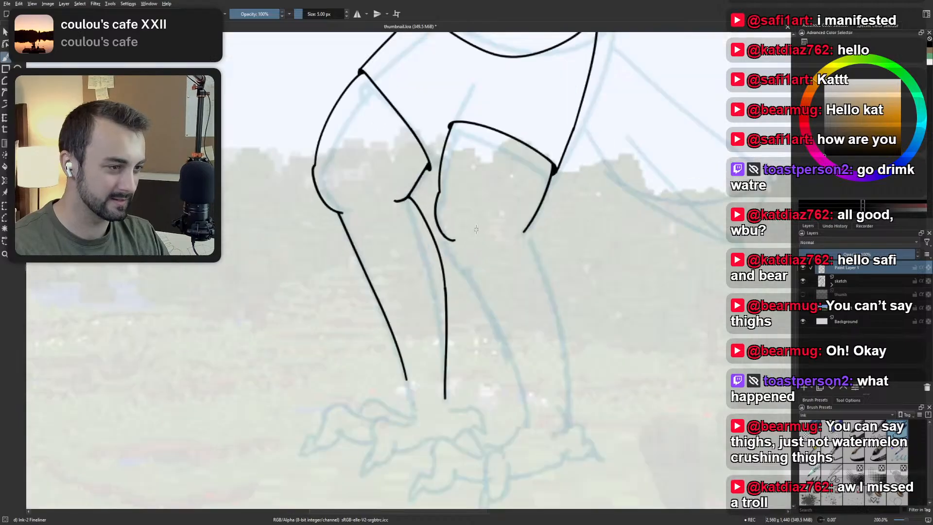
scroll(469, 227, up, 1)
scroll(443, 248, down, 1)
scroll(330, 228, down, 2)
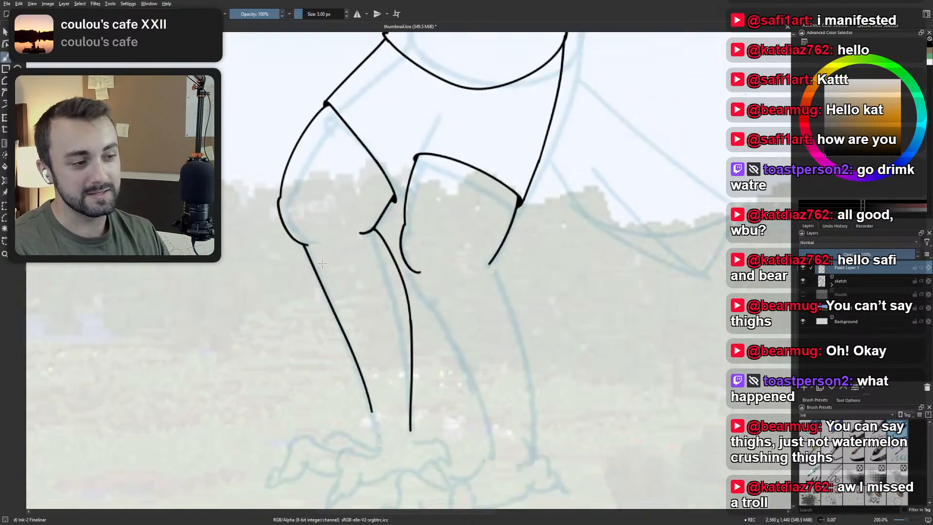
scroll(370, 248, up, 1)
scroll(402, 305, up, 1)
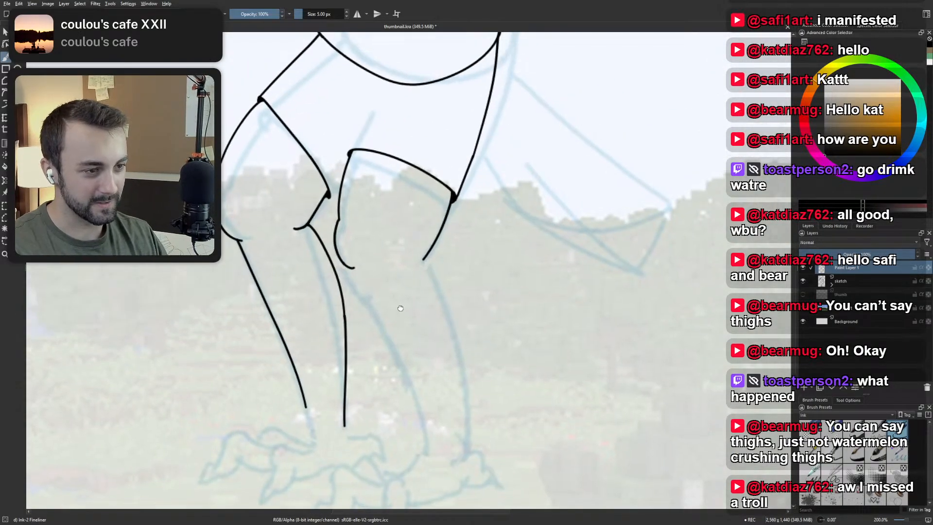
right_click(389, 249)
click(382, 207)
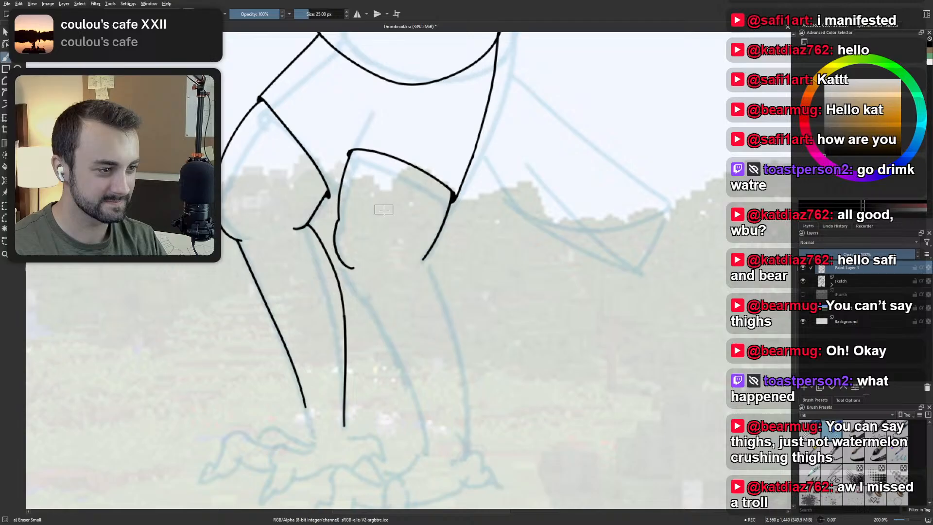
right_click(357, 267)
click(404, 278)
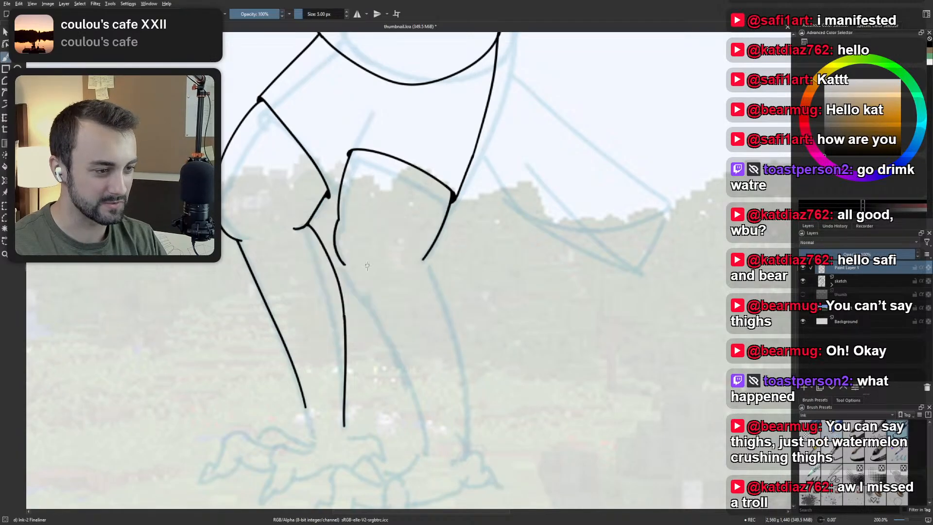
key(ctrl+z)
drag(340, 259, 359, 273)
key(ctrl+z)
key(ctrl+z)
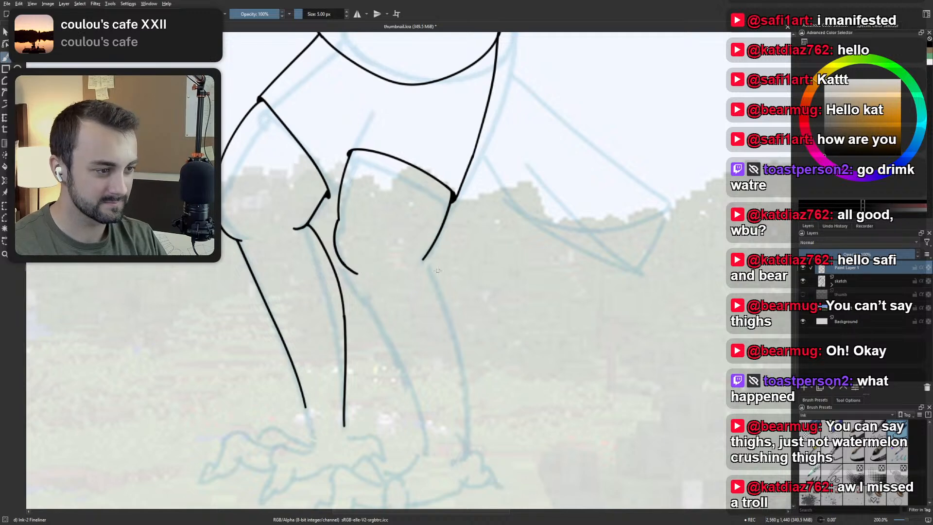
Try to ink the back and front outlines of the trailing leg's shin.
drag(424, 257, 462, 404)
key(ctrl+z)
drag(424, 258, 469, 406)
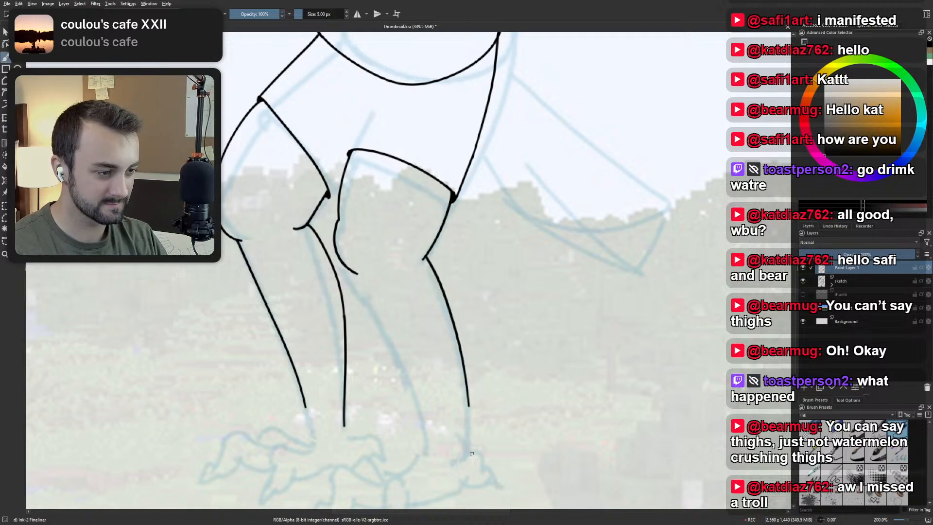
key(ctrl+z)
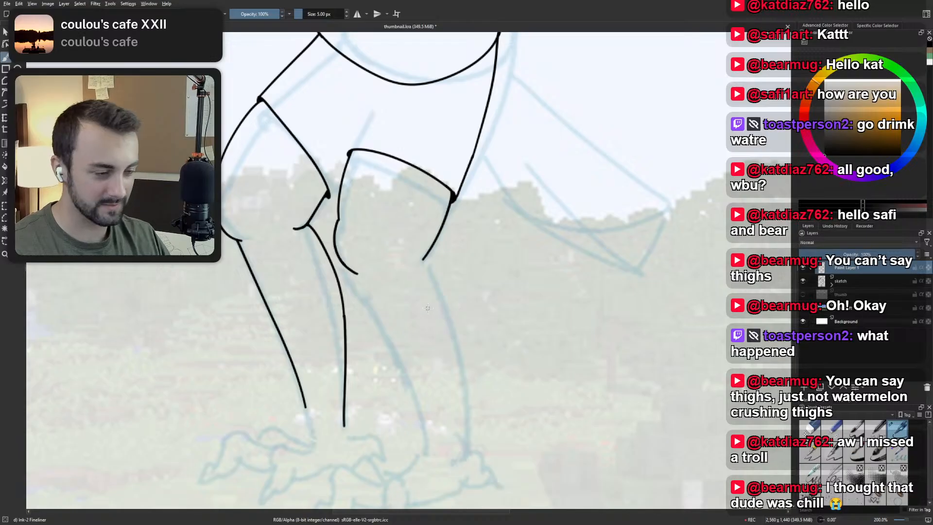
mouse_move(432, 321)
mouse_down()
mouse_move(396, 229)
mouse_move(412, 268)
mouse_up()
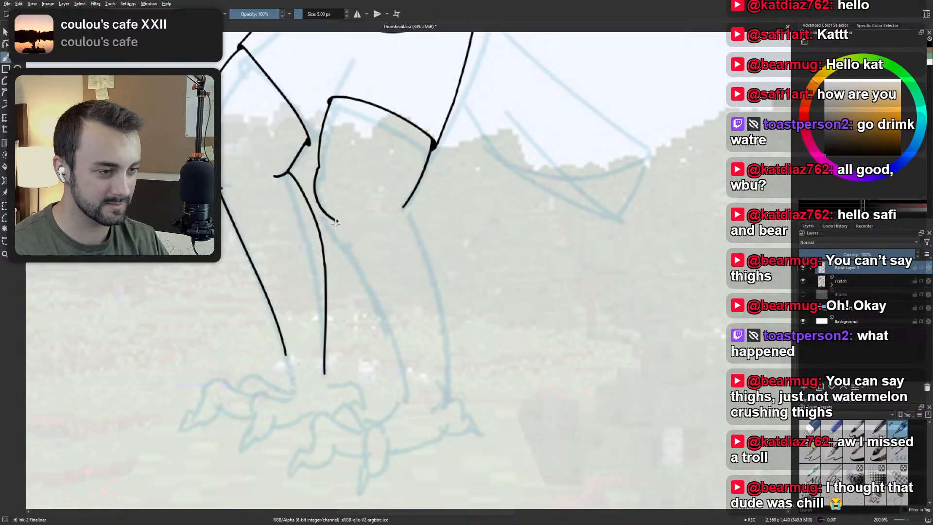
drag(333, 218, 378, 329)
key(ctrl+z)
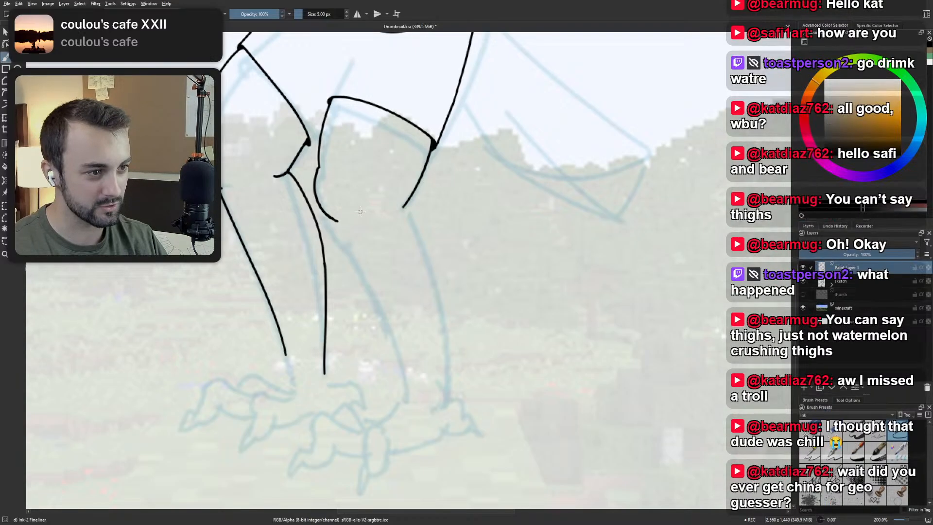
Ink a short line joining the back corner of the leading leg's shorts hem to the trailing leg's outline.
key(1)
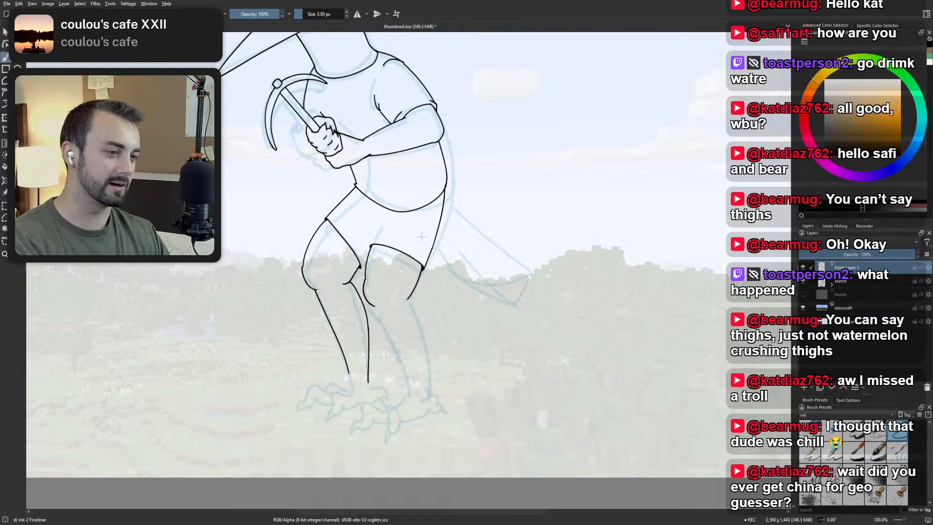
scroll(409, 275, up, 3)
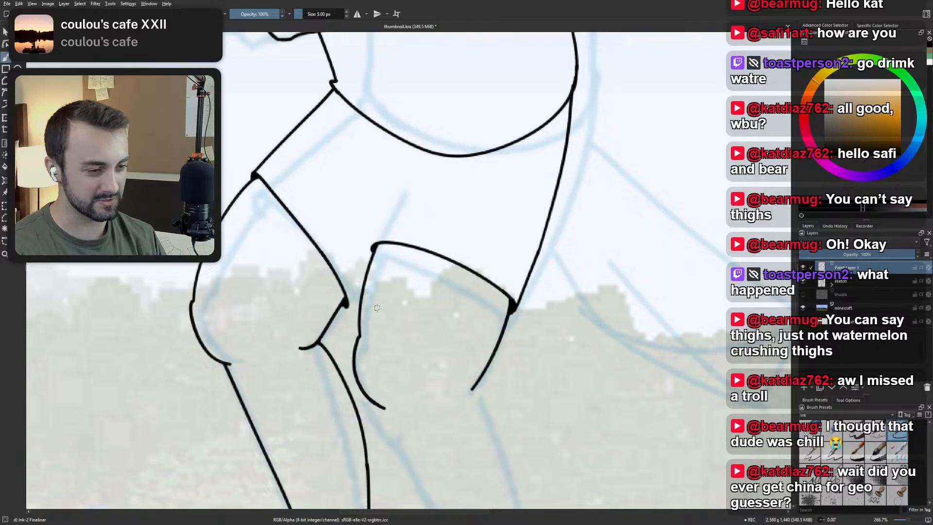
drag(348, 306, 363, 293)
key(ctrl+z)
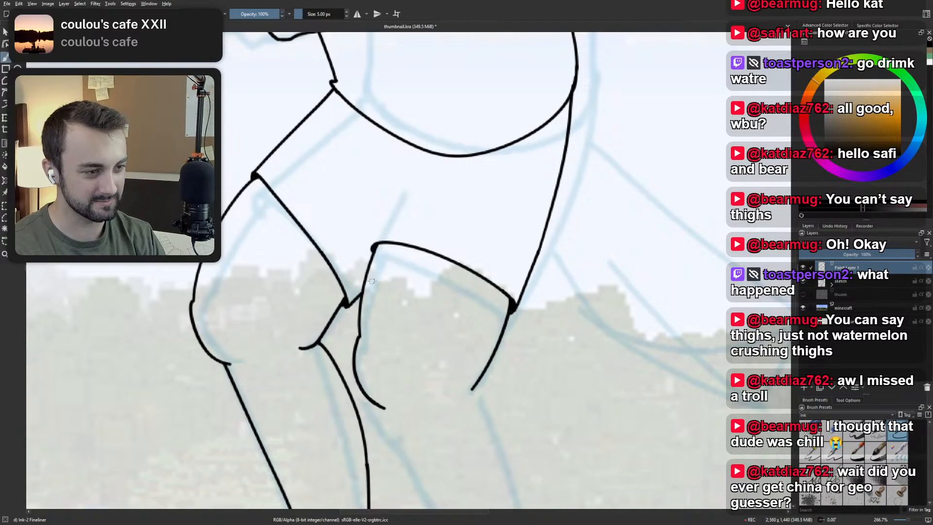
scroll(389, 296, down, 5)
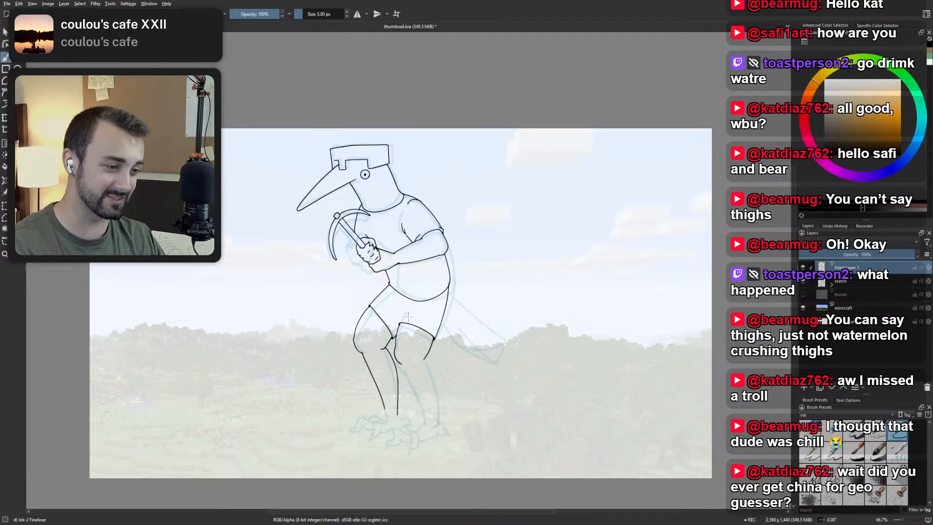
drag(382, 349, 388, 344)
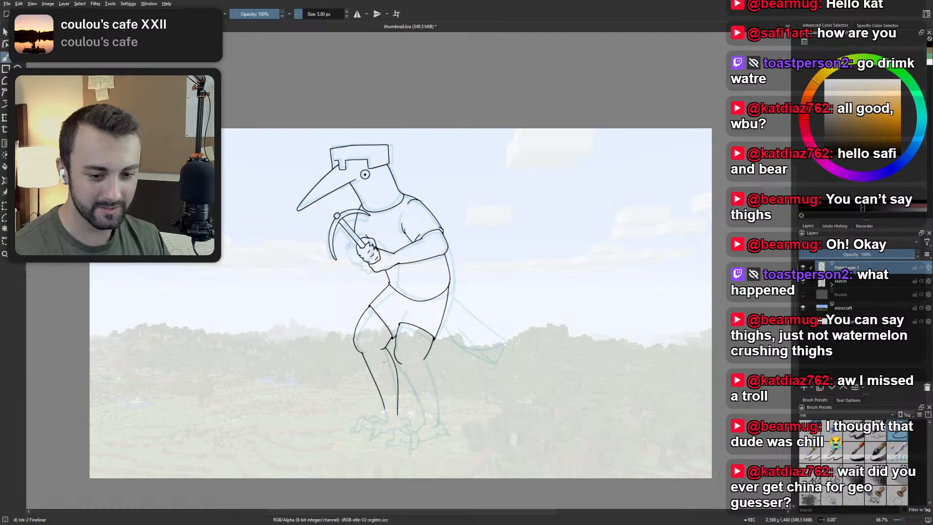
Ink the upper back outline of the trailing leg's shin, curving down from the back of the knee.
scroll(383, 362, up, 4)
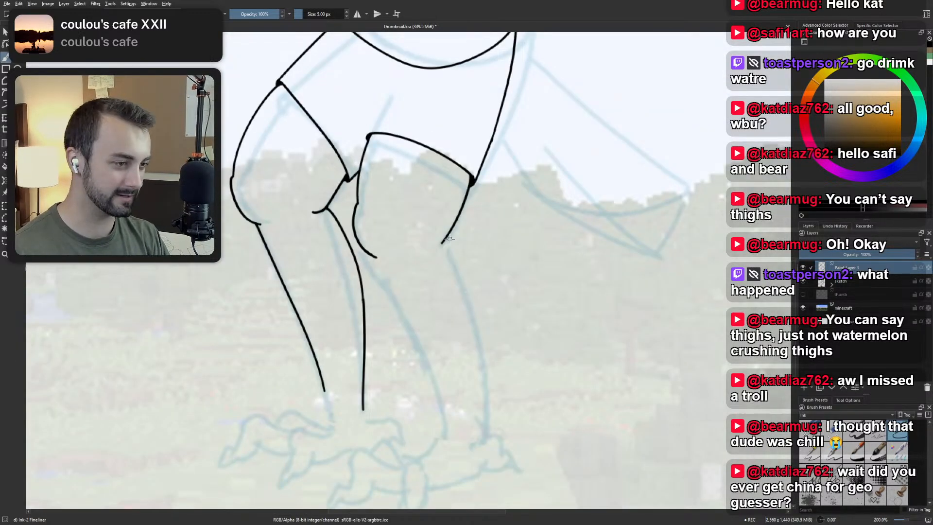
drag(445, 240, 456, 271)
key(ctrl+z)
mouse_move(444, 234)
mouse_down()
mouse_move(481, 317)
mouse_move(489, 378)
mouse_up()
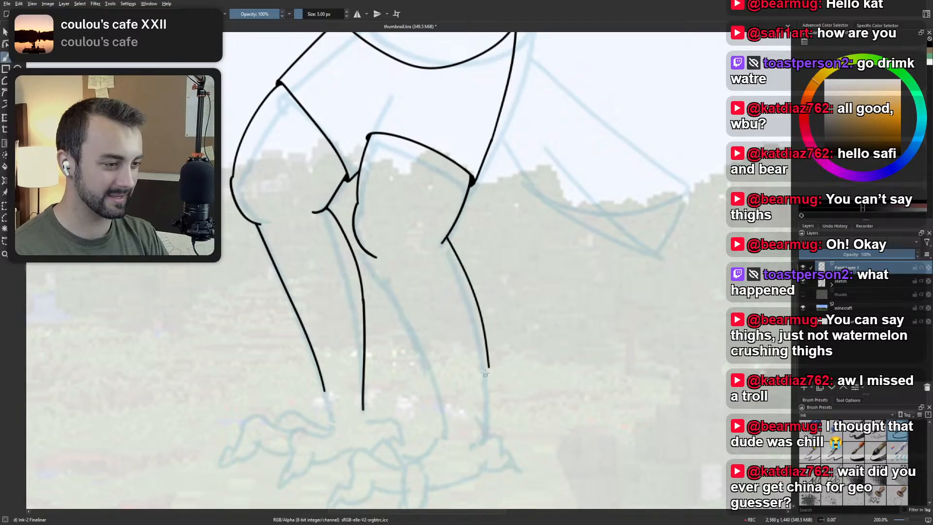
key(ctrl+z)
drag(444, 233, 481, 358)
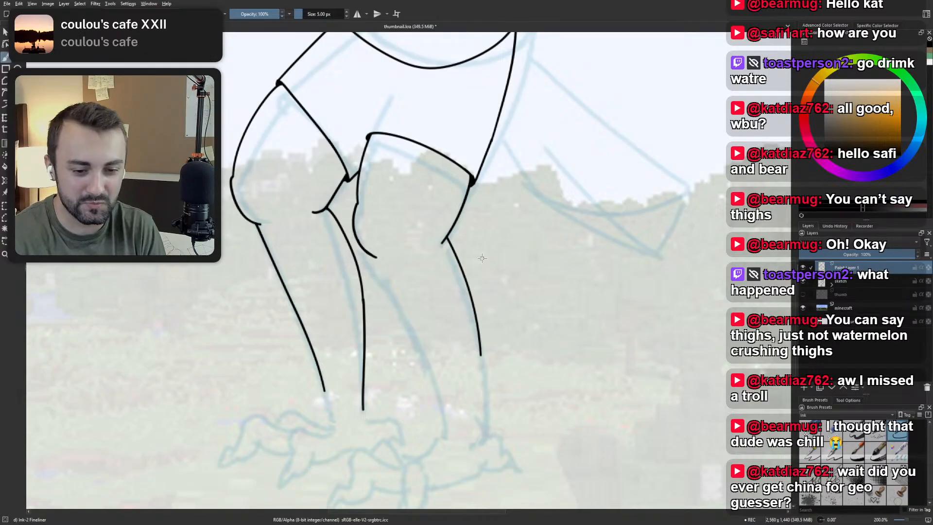
Try to extend the lower tip of the trailing leg's knee curve with a short stroke.
drag(422, 375, 430, 302)
drag(459, 345, 465, 360)
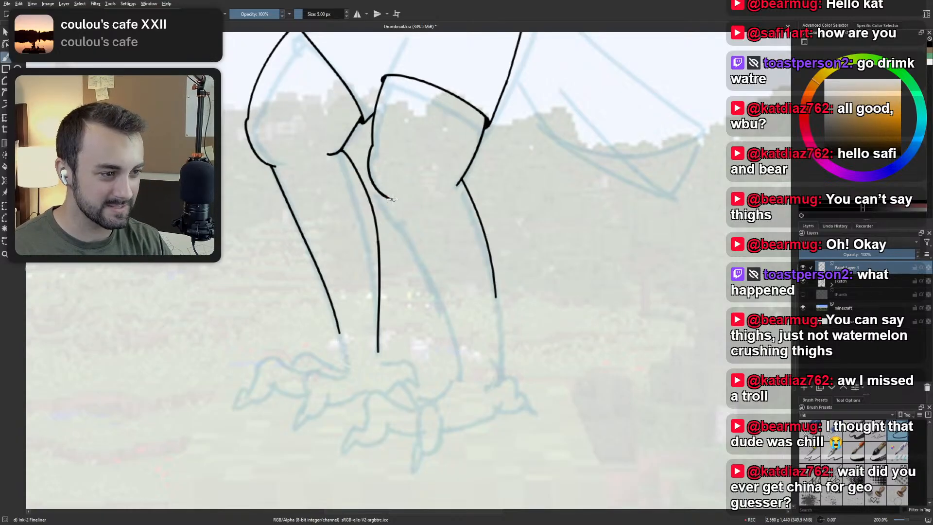
drag(387, 197, 402, 203)
key(ctrl+z)
key(ctrl+z)
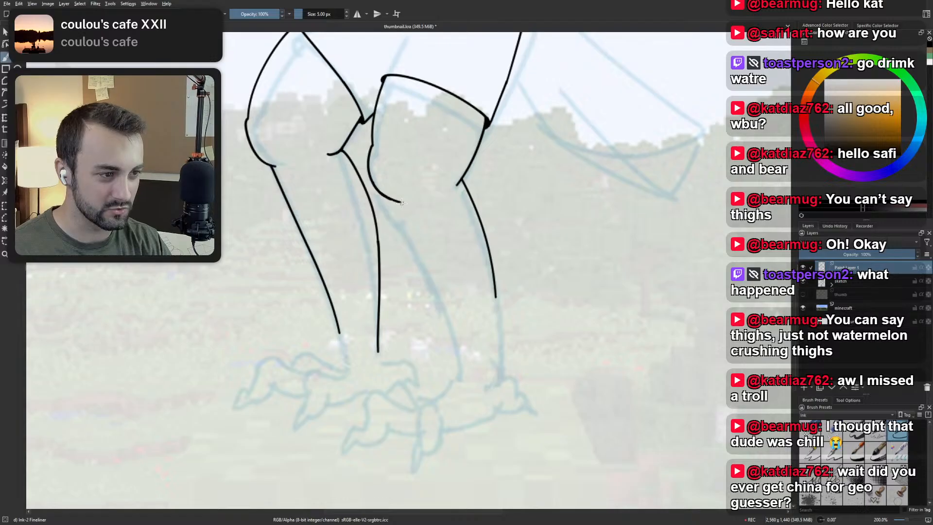
key(ctrl+z)
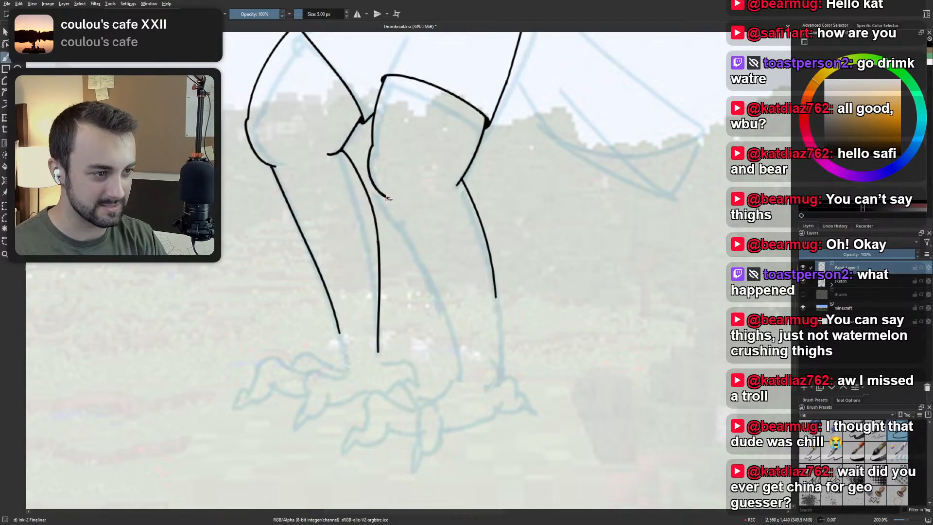
key(ctrl+z)
mouse_move(384, 195)
mouse_down()
mouse_move(401, 199)
mouse_move(391, 199)
mouse_up()
key(ctrl+z)
key(ctrl+z)
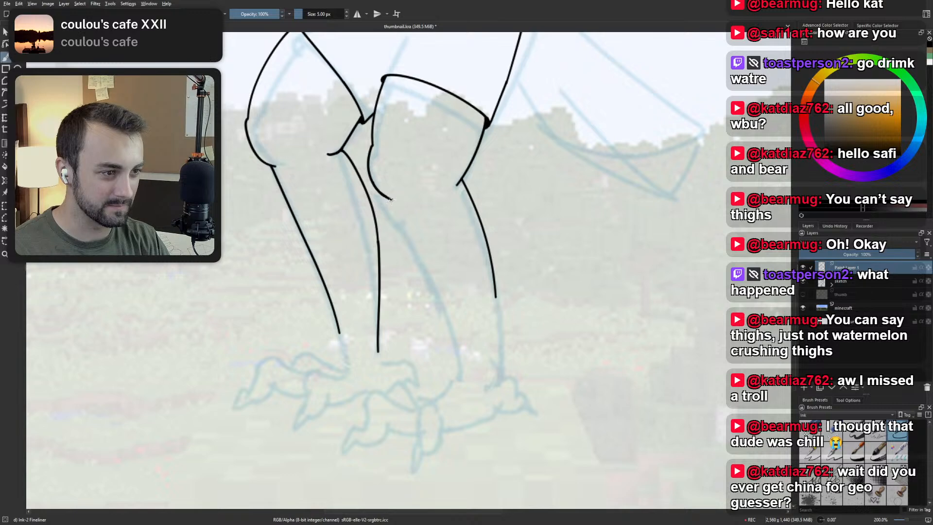
key(ctrl+z)
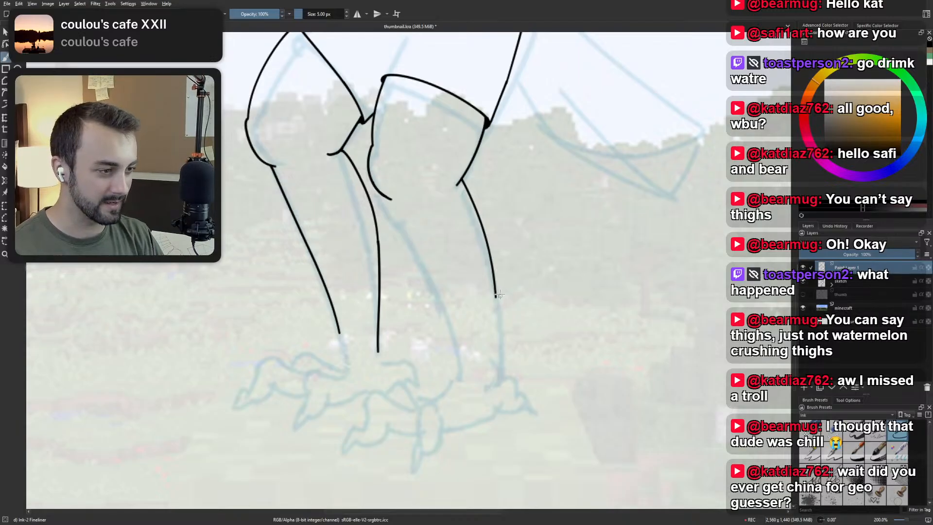
Continue the back outline of the trailing leg's shin straight down to the heel of the sketched foot.
drag(495, 292, 496, 373)
key(ctrl+z)
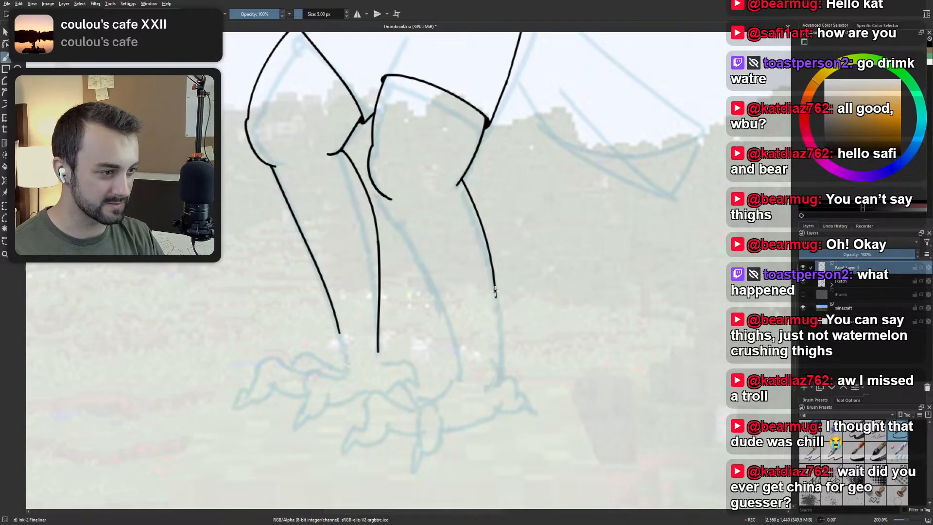
drag(495, 294, 497, 366)
key(ctrl+z)
drag(496, 293, 498, 374)
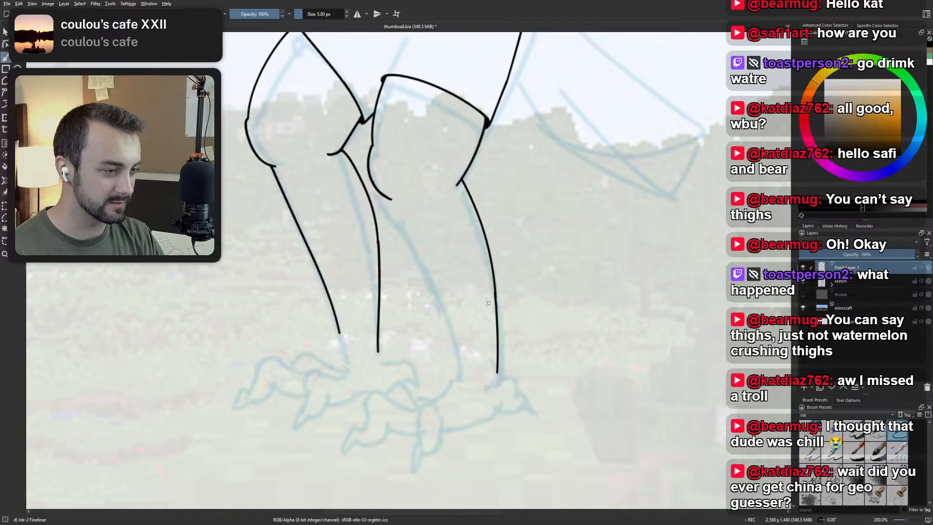
Ink the trailing shin's front outline from the knee curve down to the sketched foot, bending it more vertical near the ankle.
mouse_move(385, 199)
mouse_down()
mouse_move(446, 311)
mouse_move(454, 382)
mouse_up()
key(ctrl+z)
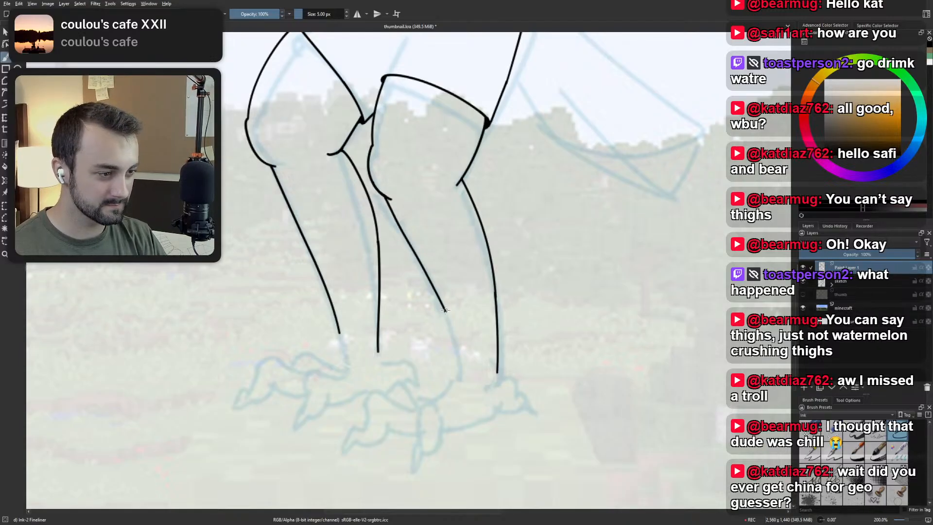
drag(443, 305, 453, 381)
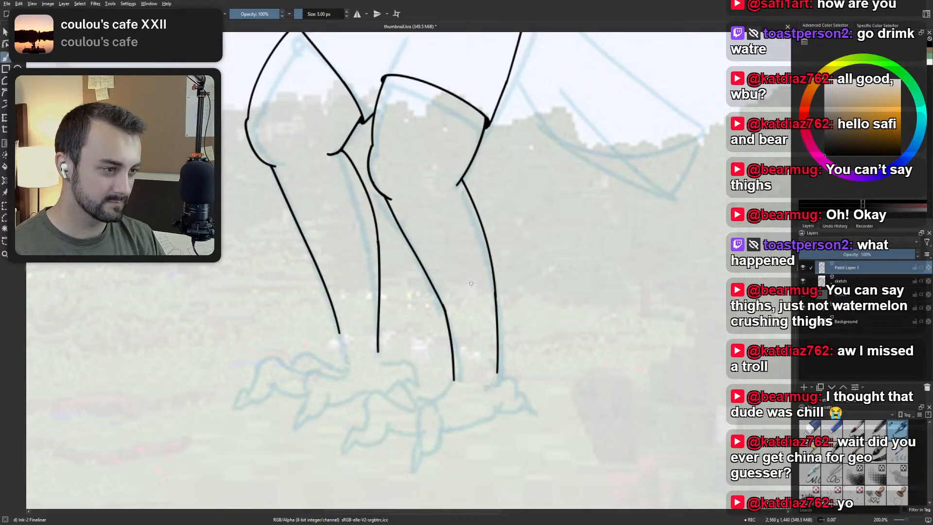
Extend the front outline of the leading leg's shin down to the top of the sketched foot.
scroll(470, 283, down, 2)
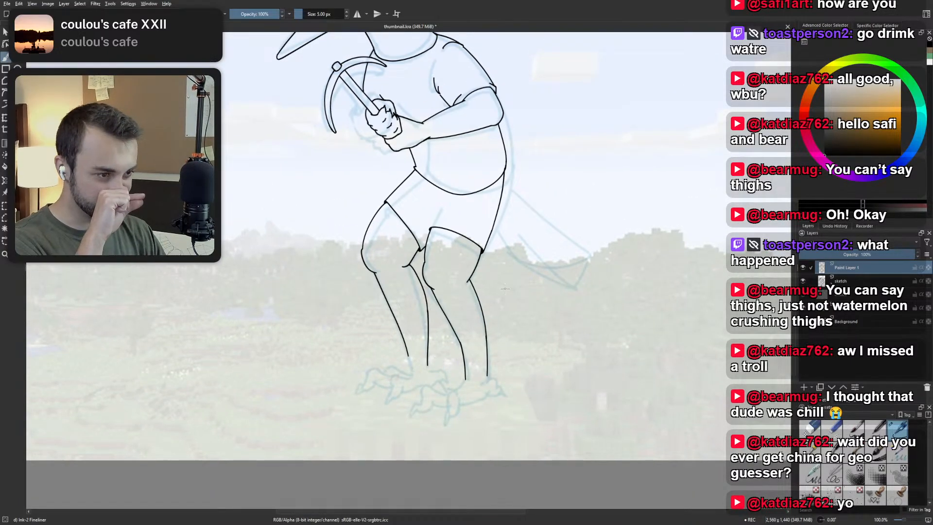
drag(470, 328, 481, 371)
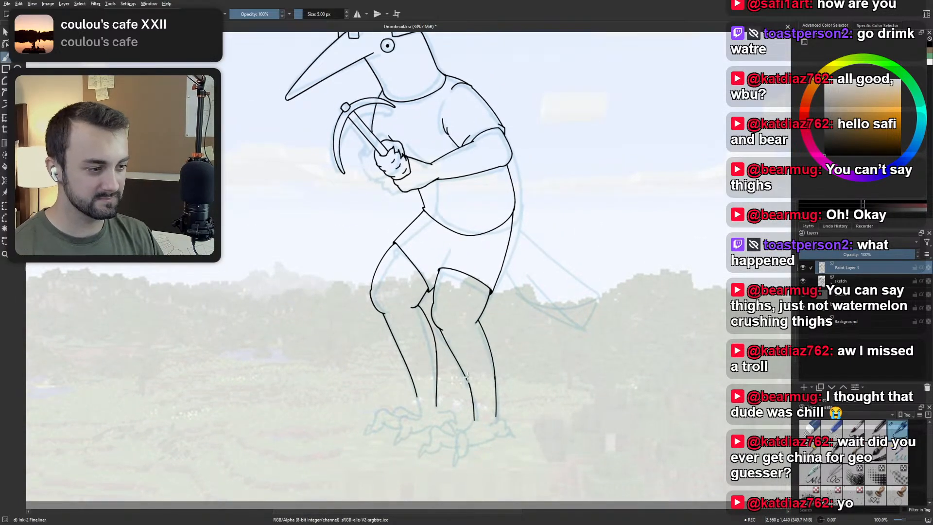
scroll(468, 377, up, 2)
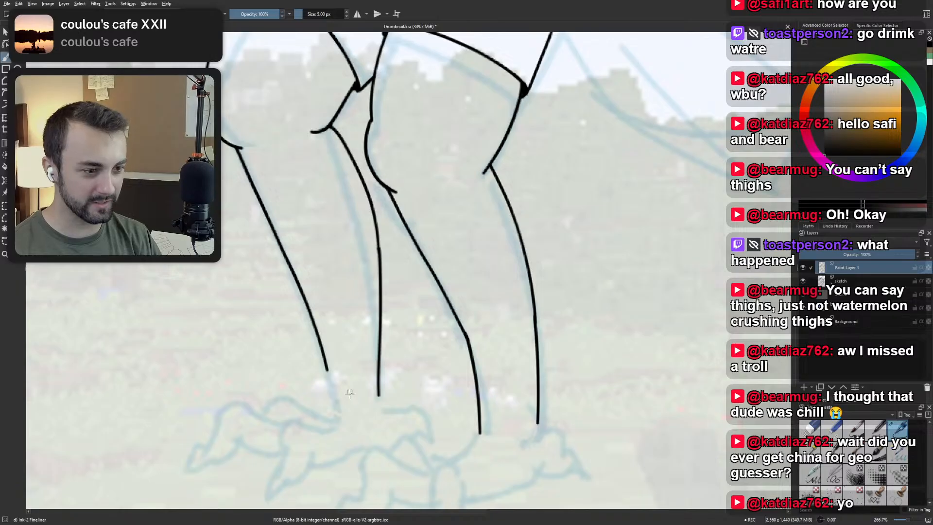
drag(328, 369, 331, 418)
key(ctrl+z)
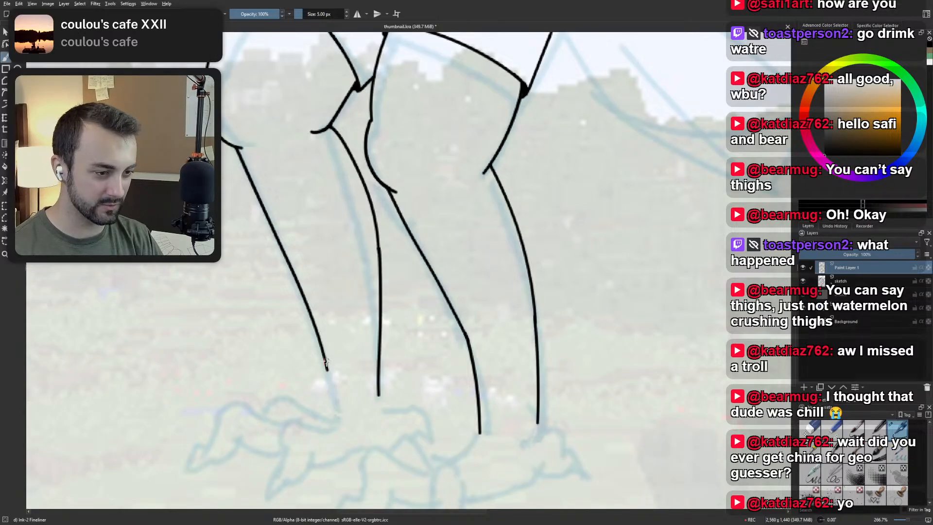
drag(328, 364, 332, 415)
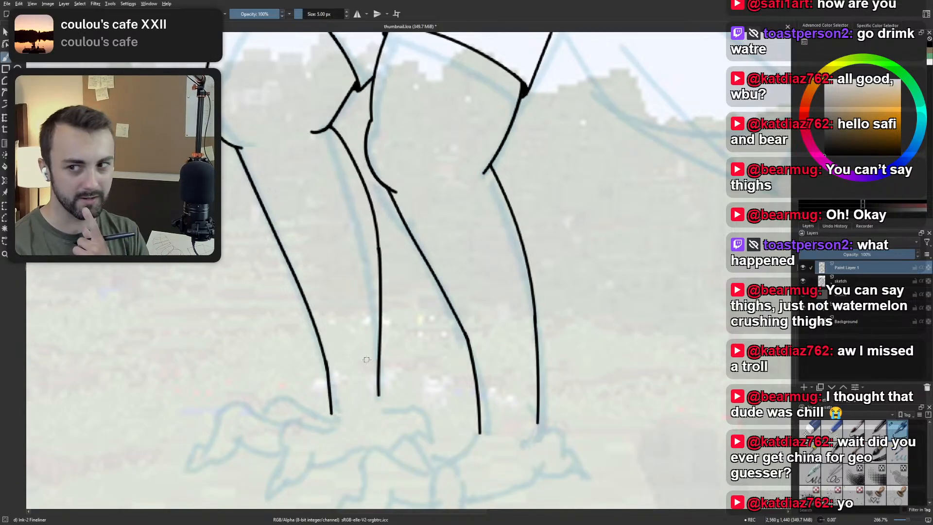
key(ctrl+z)
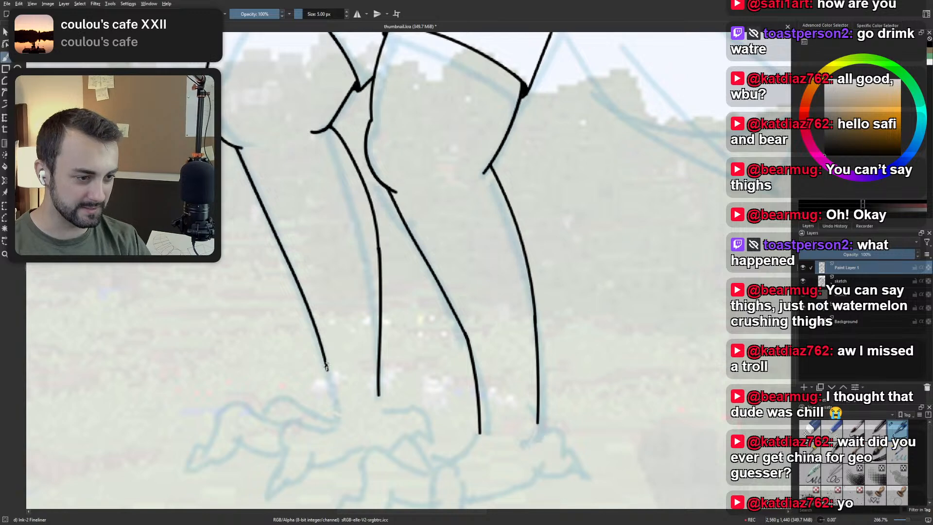
drag(327, 362, 332, 422)
key(ctrl+z)
drag(325, 368, 334, 407)
key(ctrl+z)
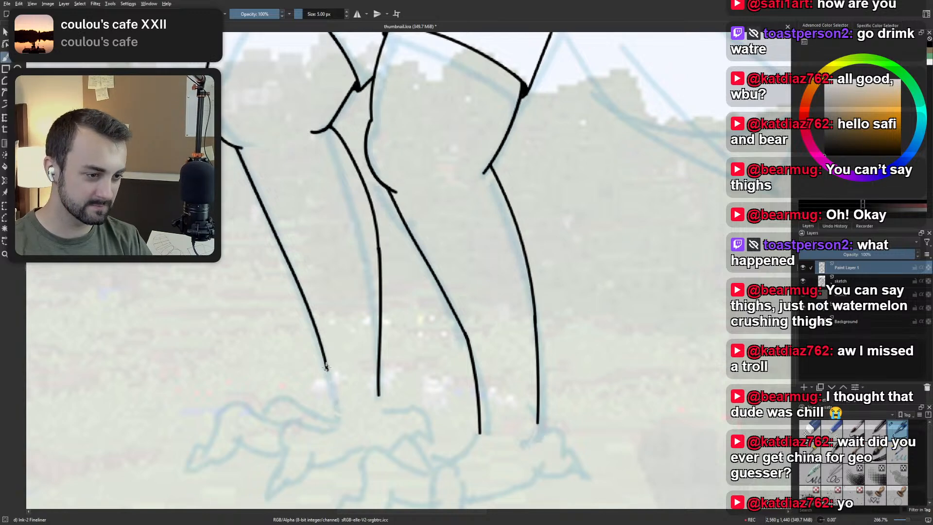
drag(326, 366, 335, 427)
key(ctrl+z)
drag(326, 366, 333, 419)
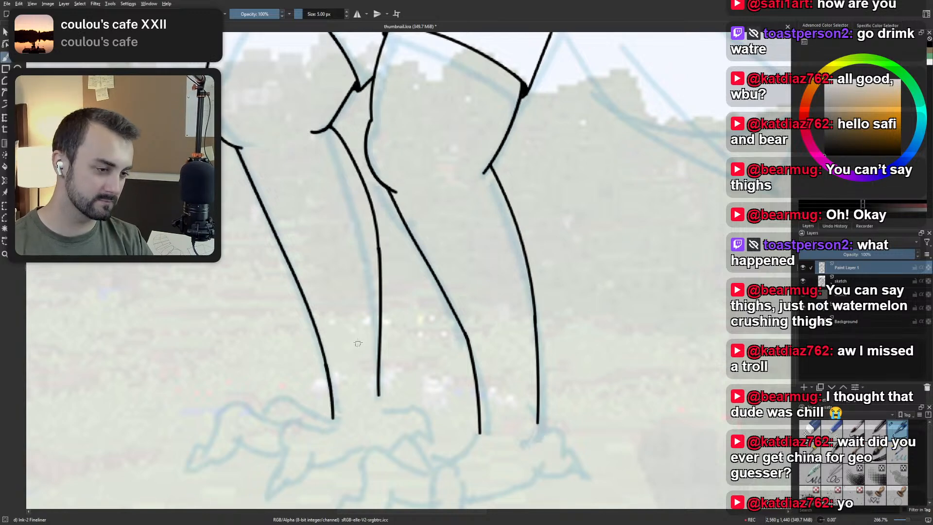
Ink a short crease on the shorts rising from the front corner of the trailing leg's hem.
scroll(370, 292, down, 2)
drag(377, 283, 408, 357)
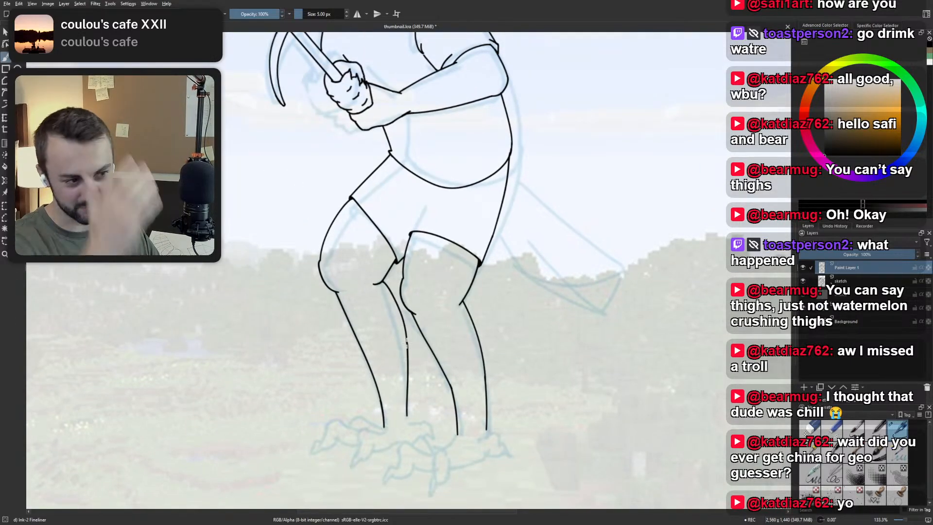
drag(498, 195, 417, 294)
scroll(417, 294, up, 1)
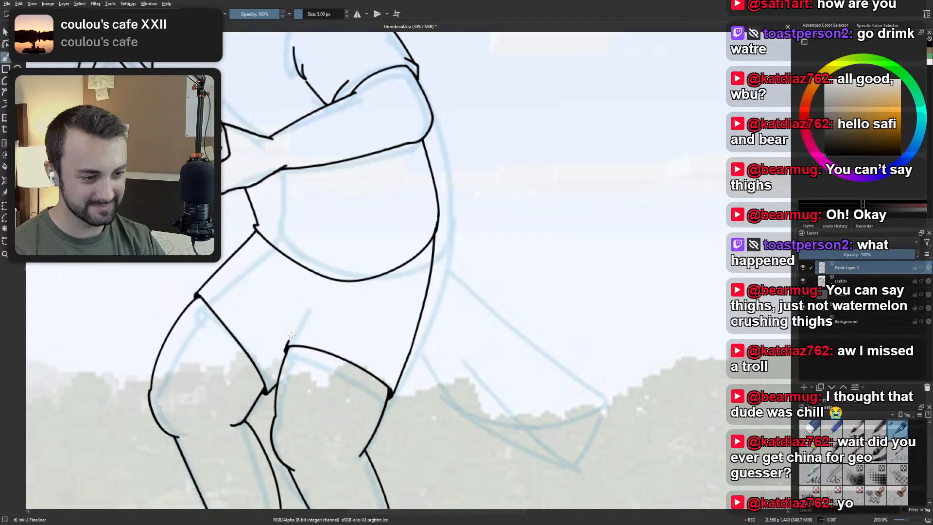
drag(288, 345, 309, 298)
key(ctrl+z)
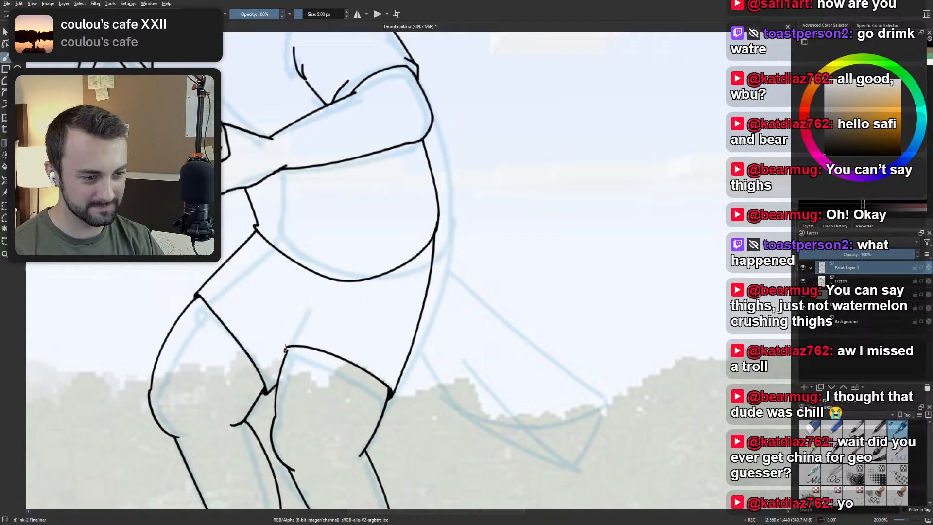
mouse_move(286, 348)
mouse_down()
mouse_move(322, 308)
mouse_move(310, 309)
mouse_move(318, 300)
mouse_move(263, 270)
mouse_up()
Try adding fold strokes that branch from the top of the shorts' crease towards the waist.
key(ctrl+z)
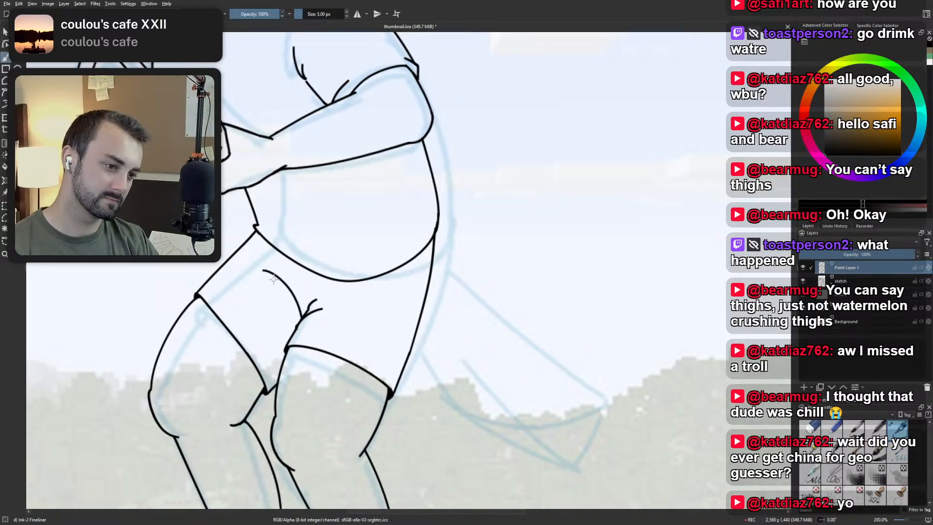
key(ctrl+z)
drag(305, 310, 285, 277)
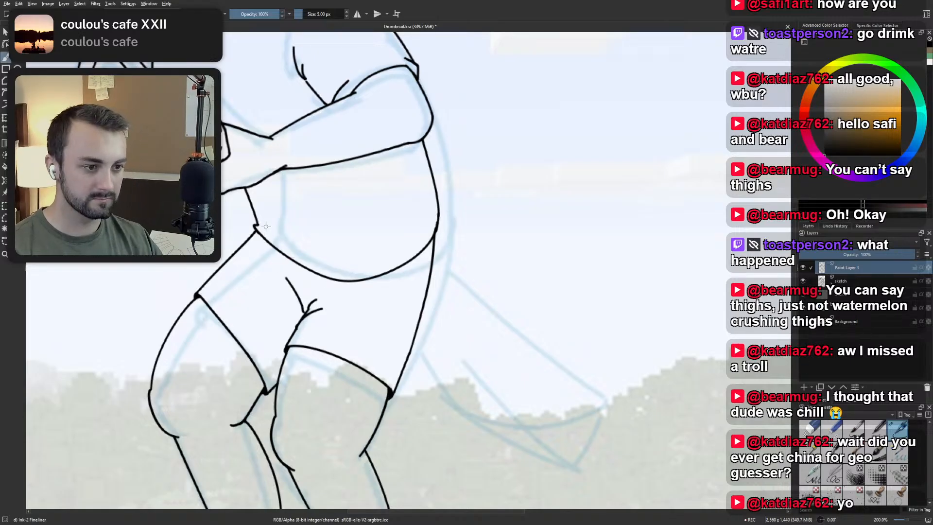
scroll(266, 226, down, 3)
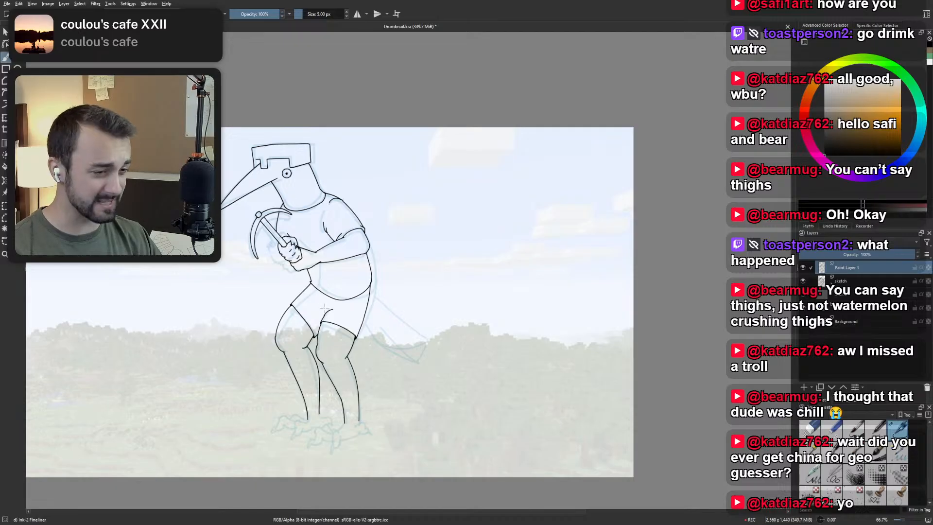
key(ctrl+z)
Examine the proportions of the inked shorts, knees and shins against the whole figure.
drag(396, 320, 411, 321)
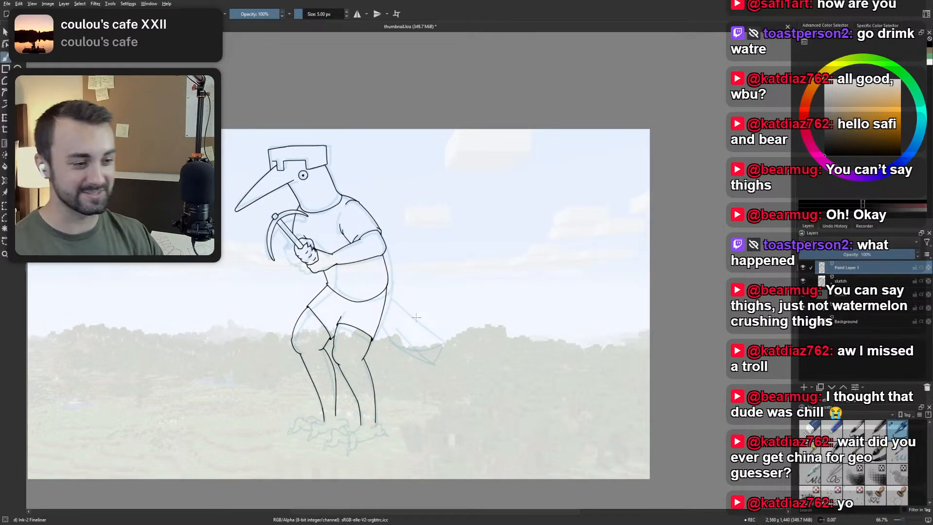
scroll(345, 331, up, 2)
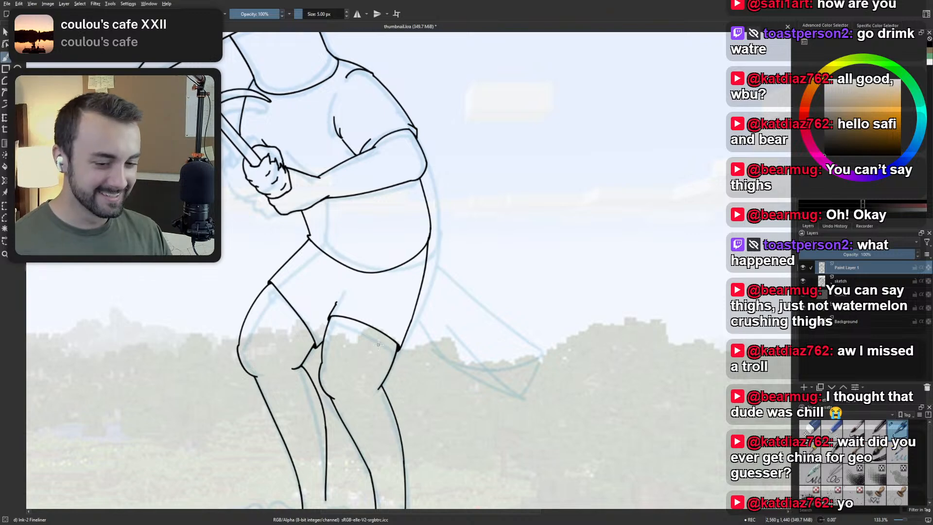
scroll(405, 349, down, 1)
drag(405, 349, 467, 326)
scroll(382, 322, up, 2)
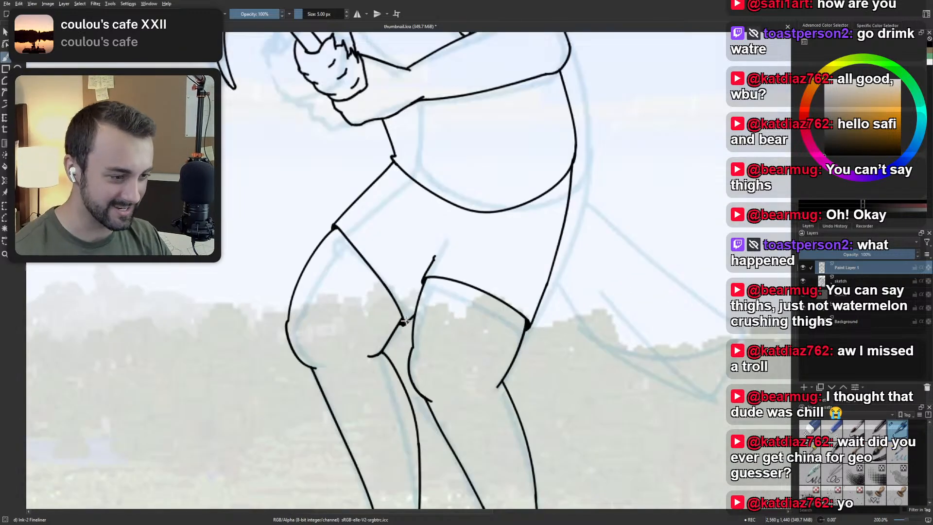
scroll(396, 326, down, 2)
scroll(373, 310, up, 2)
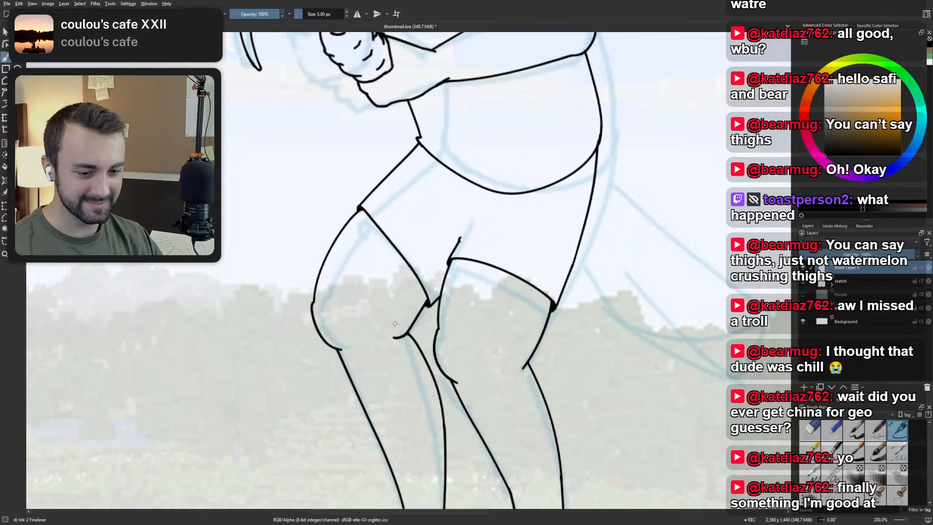
scroll(410, 334, down, 2)
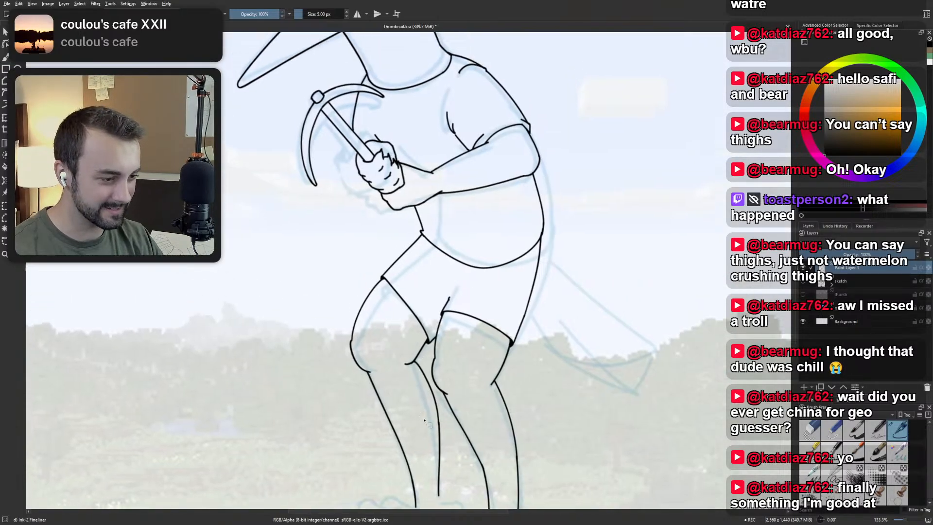
Select the leading leg's back knee and shin lines with a freehand selection and move them slightly towards the shin's front outline.
scroll(446, 454, up, 2)
mouse_move(432, 475)
mouse_down()
mouse_move(412, 445)
mouse_move(404, 311)
mouse_move(369, 269)
mouse_move(405, 237)
mouse_up()
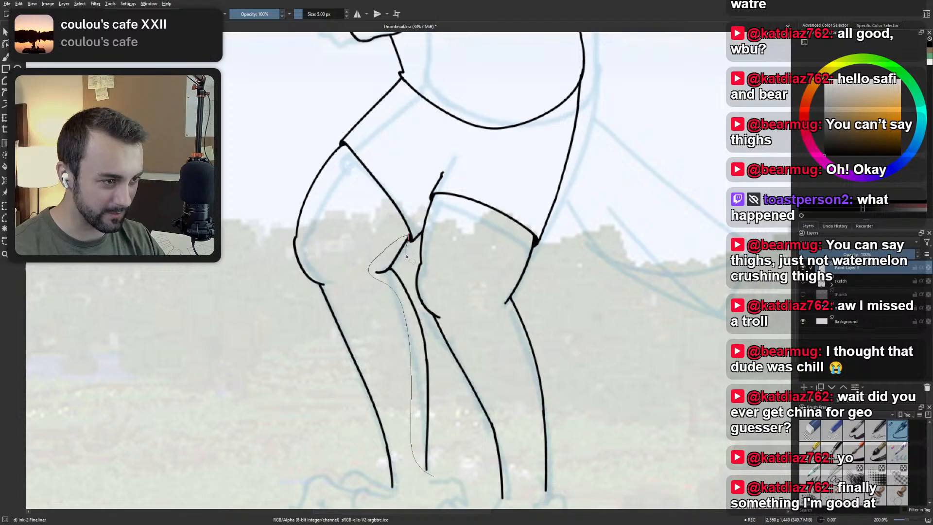
mouse_move(434, 338)
mouse_down()
mouse_move(450, 468)
mouse_move(432, 477)
mouse_up()
key(ctrl+t)
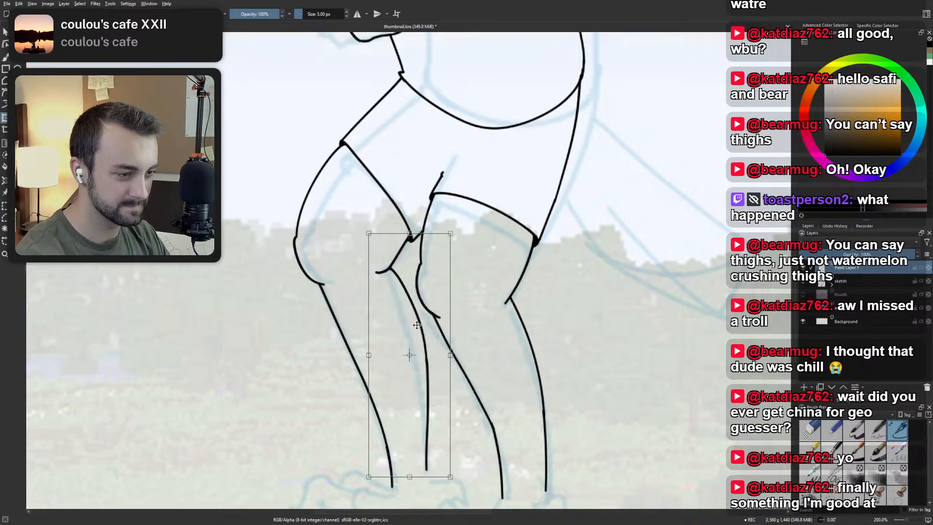
mouse_move(417, 325)
mouse_down()
mouse_move(408, 313)
mouse_move(407, 328)
mouse_up()
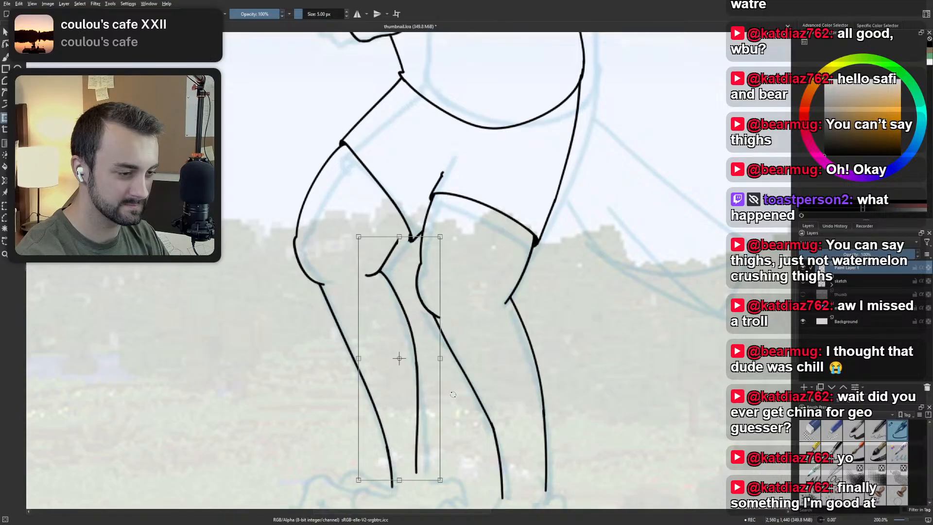
key(Return)
Try moving only the back shin line of the leading leg slightly towards the trailing leg.
key(b)
mouse_move(442, 495)
mouse_down()
mouse_move(412, 476)
mouse_move(380, 273)
mouse_move(401, 281)
mouse_move(439, 380)
mouse_move(439, 484)
mouse_move(431, 466)
mouse_up()
key(ctrl+t)
scroll(452, 395, down, 2)
drag(452, 340, 428, 293)
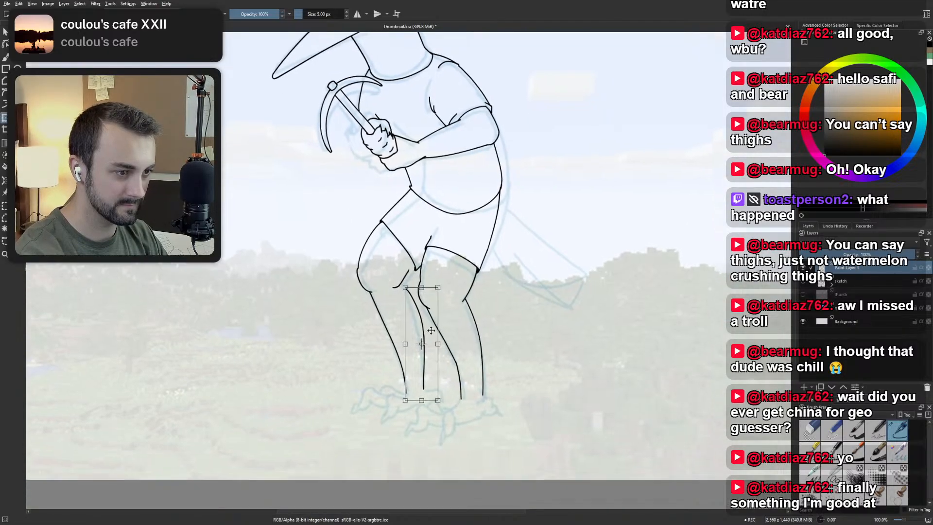
scroll(418, 285, up, 2)
key(b)
scroll(544, 292, down, 2)
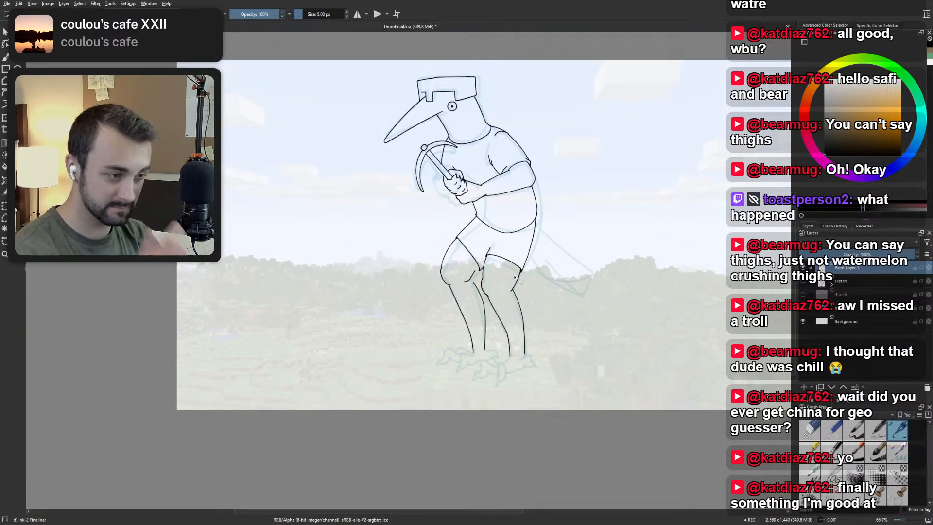
drag(513, 281, 502, 298)
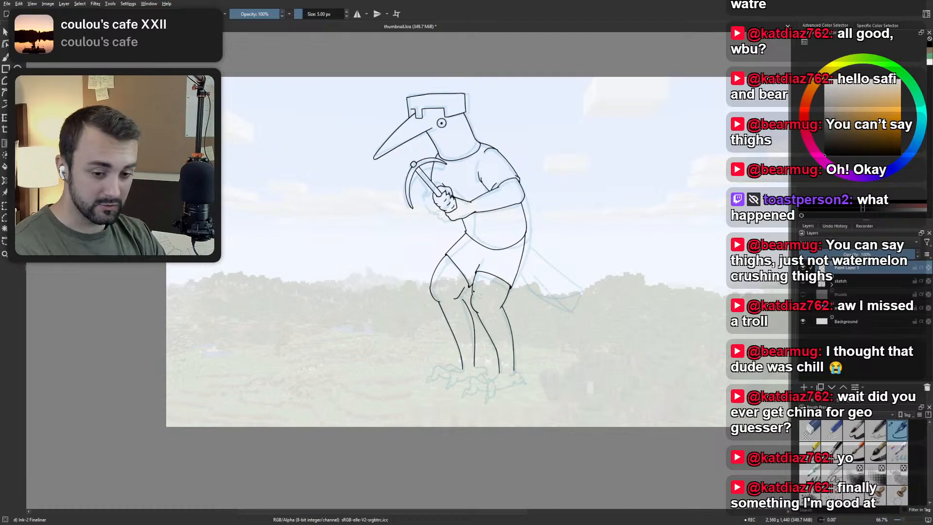
scroll(478, 282, up, 3)
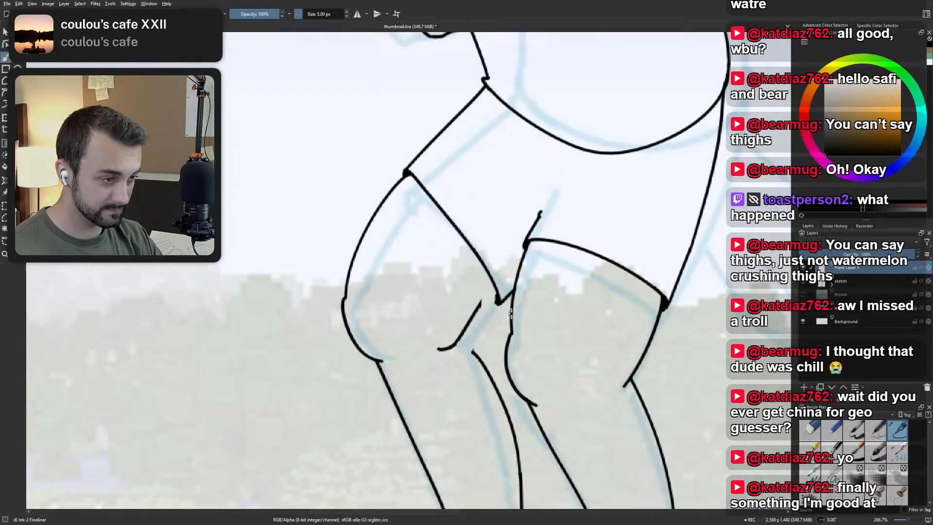
scroll(497, 303, down, 3)
scroll(497, 302, up, 2)
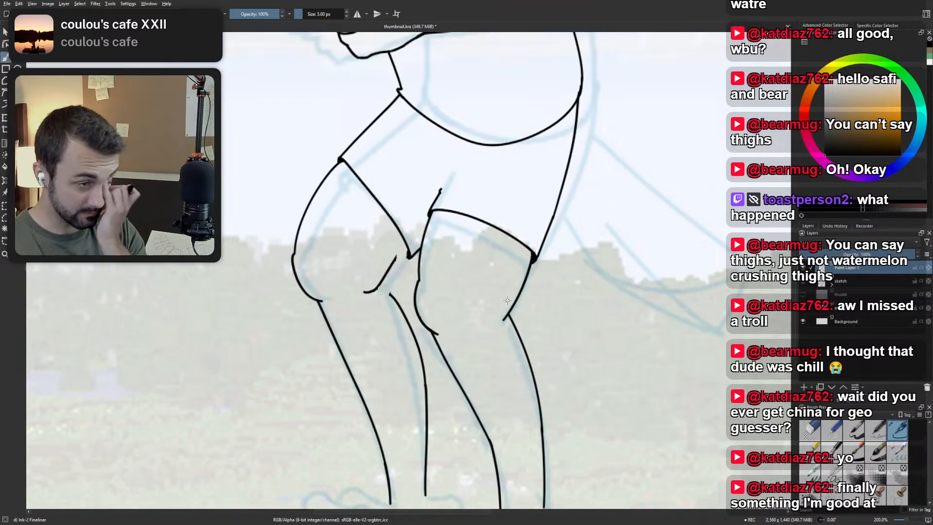
Undo the moves of the leading leg's back knee and shin lines and remove the crease above the trailing leg's hem.
key(ctrl+z)
key(ctrl+z)
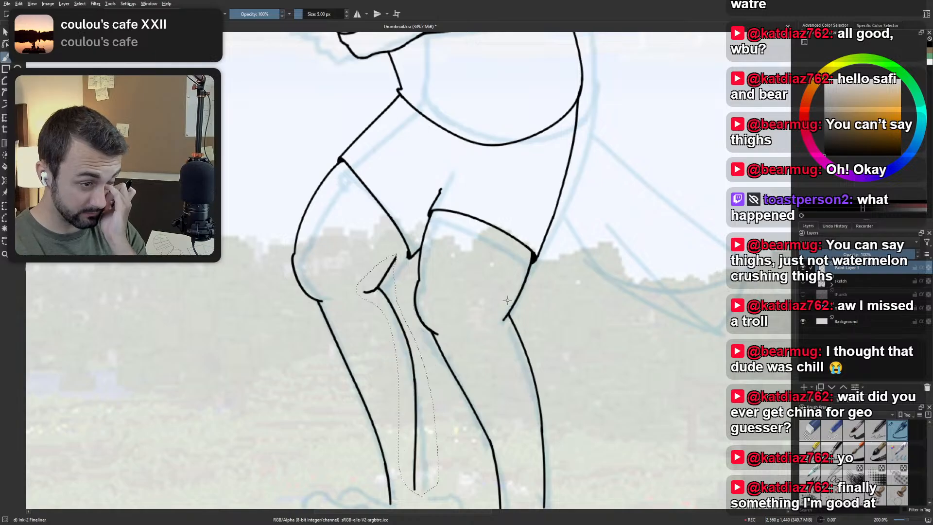
drag(520, 214, 475, 298)
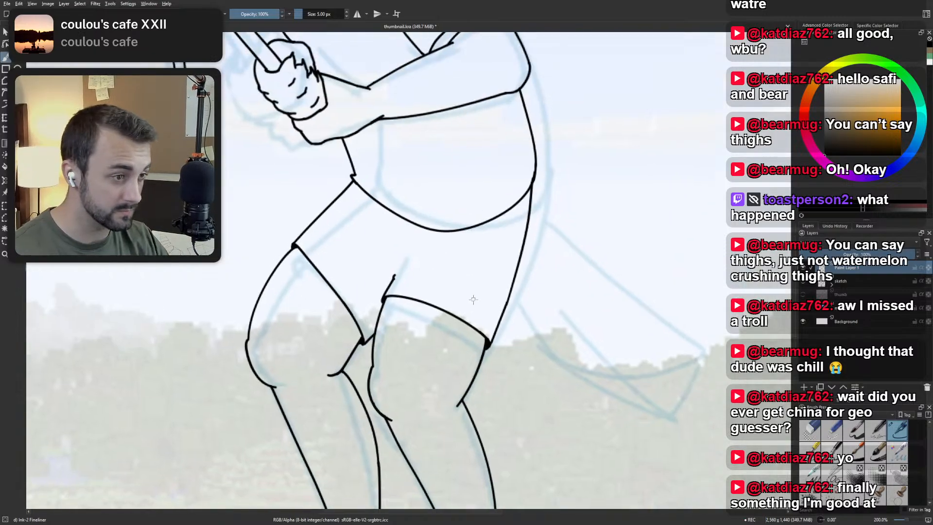
scroll(403, 272, up, 1)
key(ctrl+z)
scroll(405, 273, down, 2)
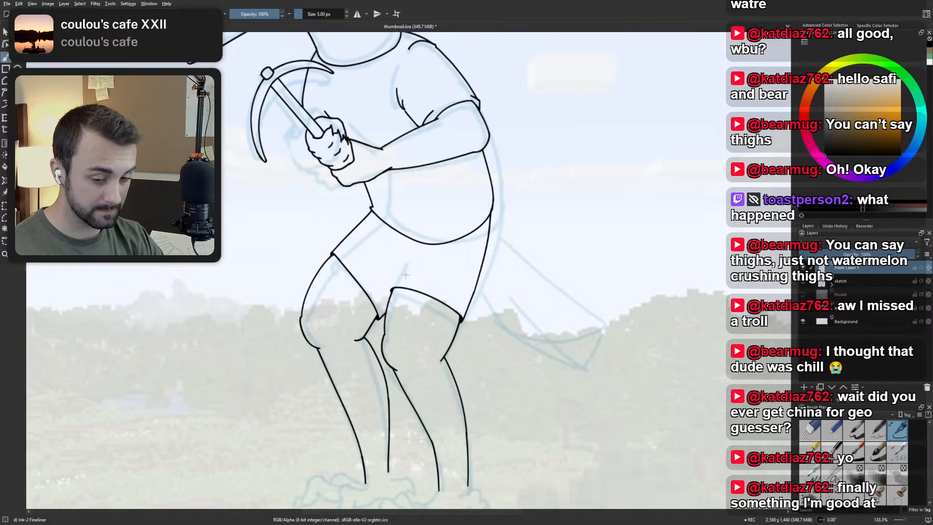
right_click(406, 276)
click(483, 299)
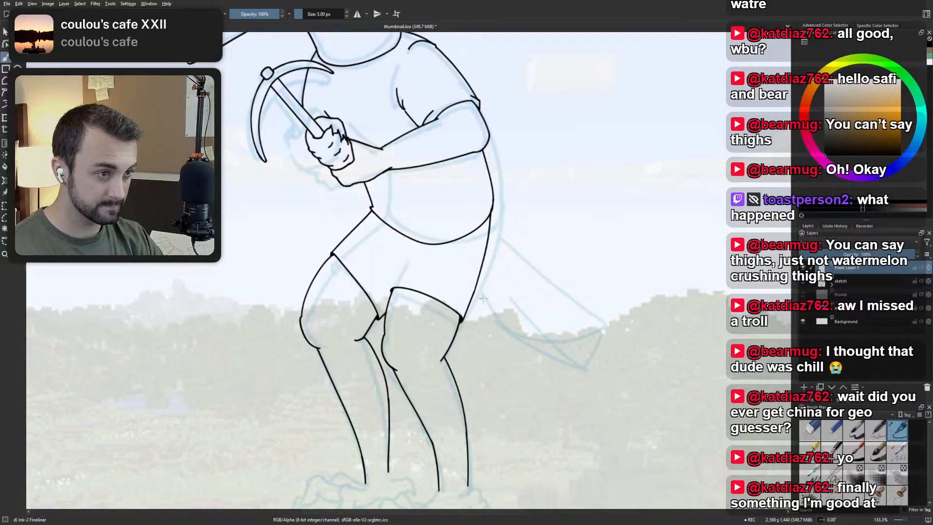
Ink a new shorts hem across the leading thigh, slightly below and parallel to the existing hem.
drag(358, 282, 394, 289)
scroll(394, 289, up, 2)
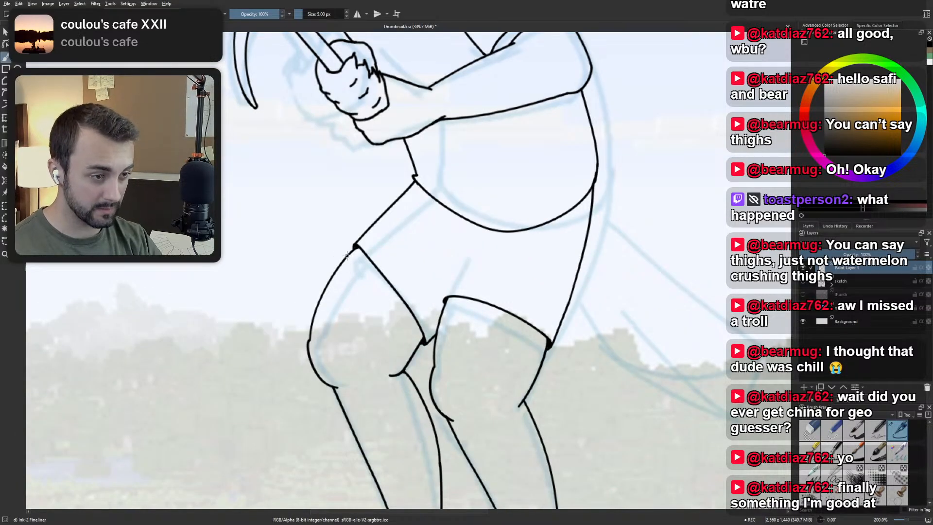
drag(346, 251, 421, 343)
key(ctrl+z)
drag(345, 252, 411, 357)
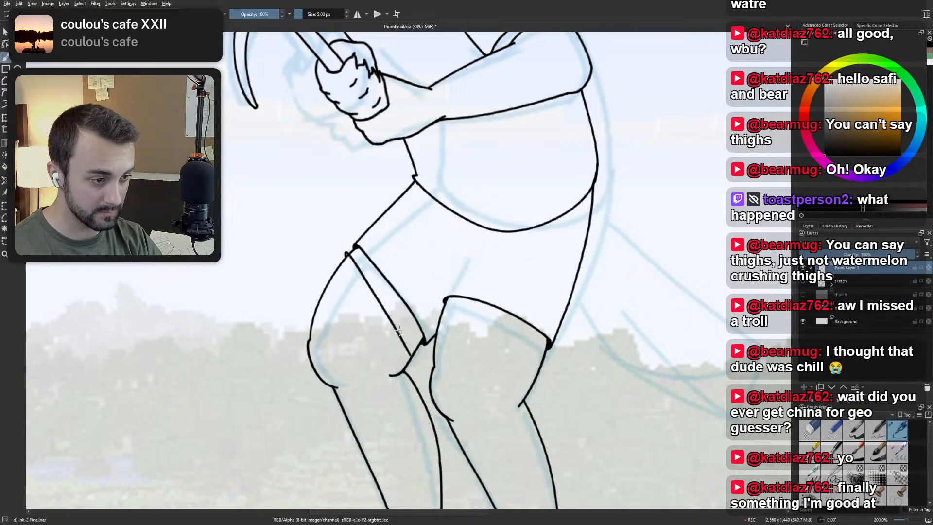
key(ctrl+z)
drag(345, 257, 417, 346)
key(ctrl+z)
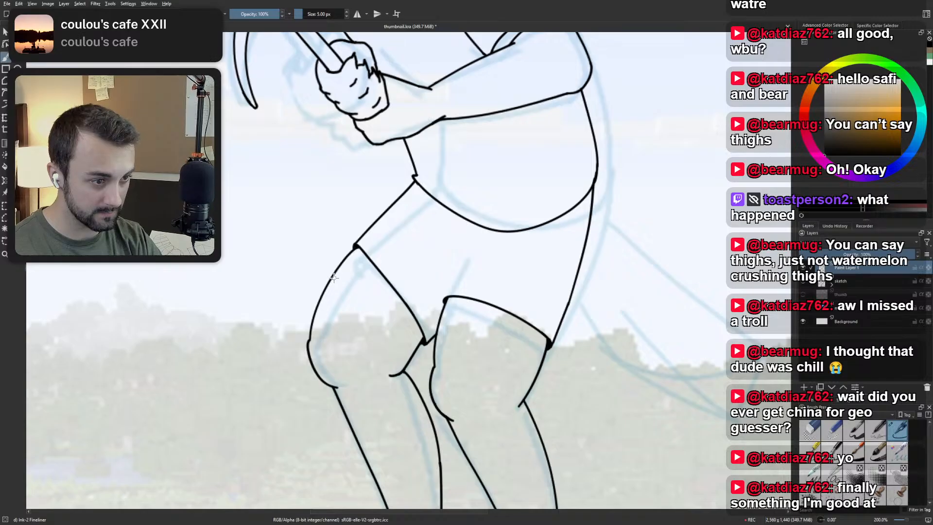
drag(333, 273, 411, 347)
key(ctrl+z)
drag(335, 269, 412, 354)
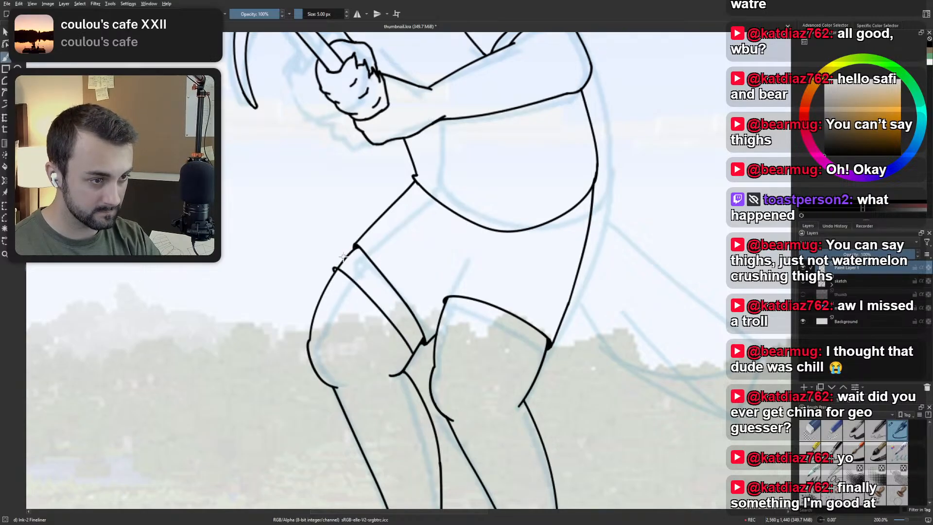
Erase the old upper hem of the shorts on the leading leg with the small eraser.
mouse_move(354, 248)
mouse_down()
mouse_move(370, 260)
mouse_move(345, 256)
mouse_move(353, 252)
mouse_move(344, 263)
mouse_move(374, 262)
mouse_move(417, 323)
mouse_move(422, 352)
mouse_move(420, 343)
mouse_up()
right_click(360, 248)
click(358, 208)
Extend the shorts' front outline down to the leading leg's new hem and ink a short line from its inner corner to the trailing leg.
right_click(406, 309)
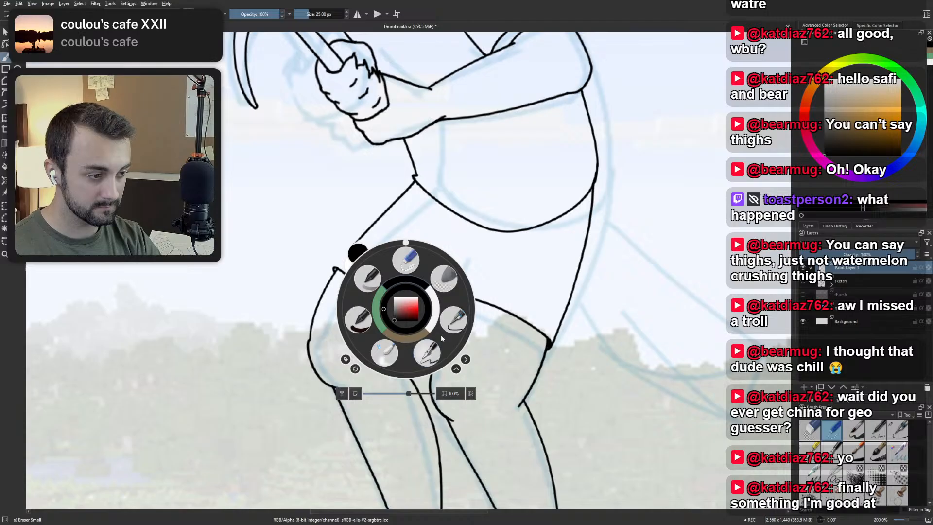
click(454, 320)
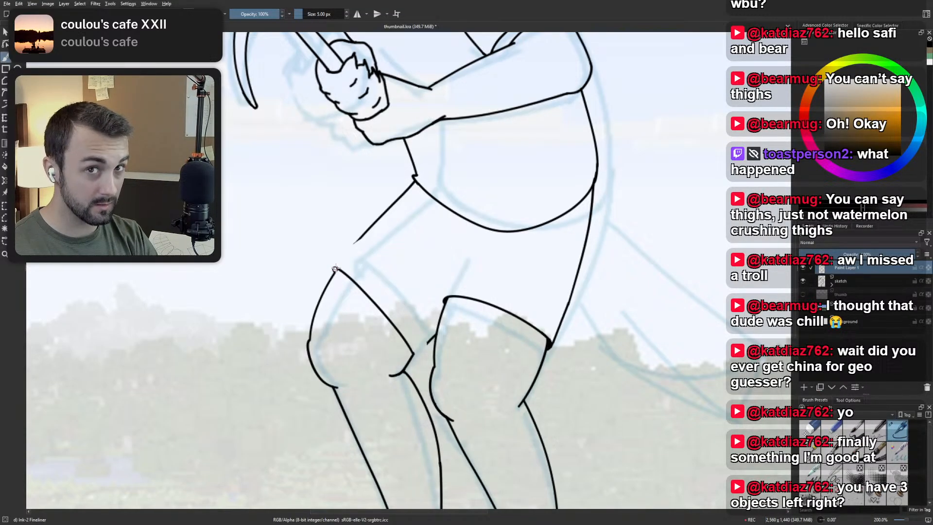
drag(334, 268, 379, 217)
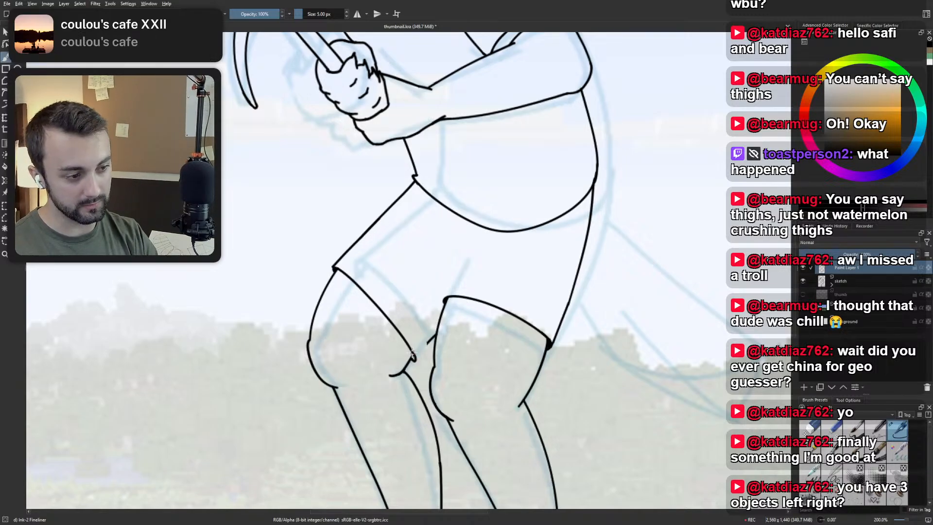
drag(413, 360, 438, 333)
key(ctrl+z)
key(ctrl+z)
key(ctrl+z)
key(ctrl+z)
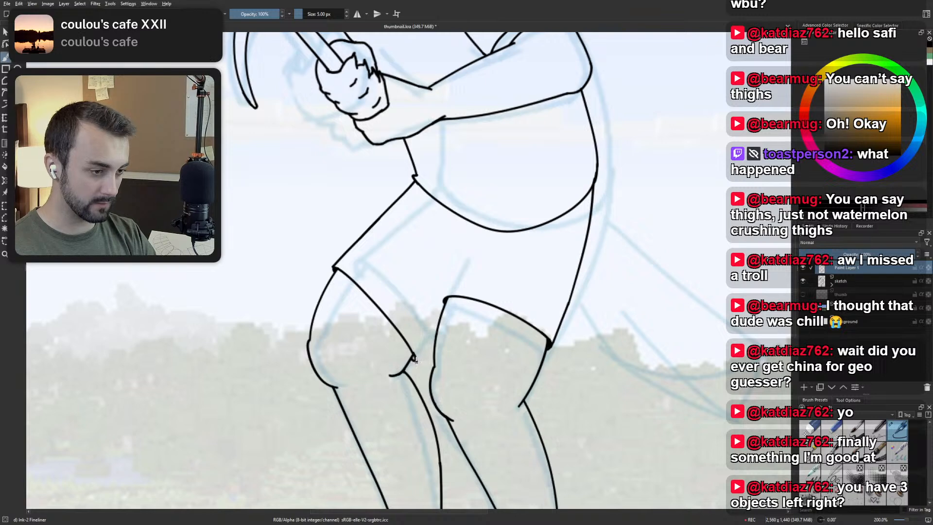
drag(414, 360, 438, 333)
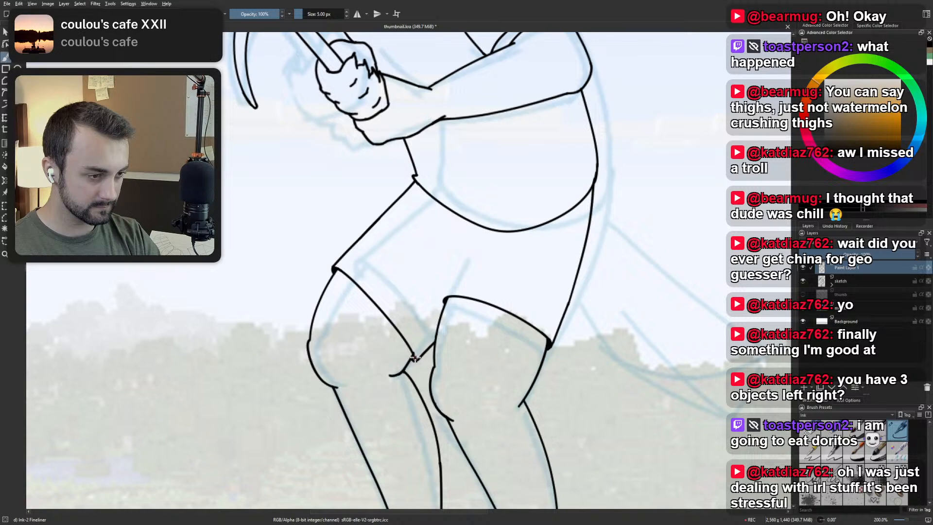
Try inking a lower hem across the trailing thigh, a short distance above the knee.
scroll(416, 292, down, 3)
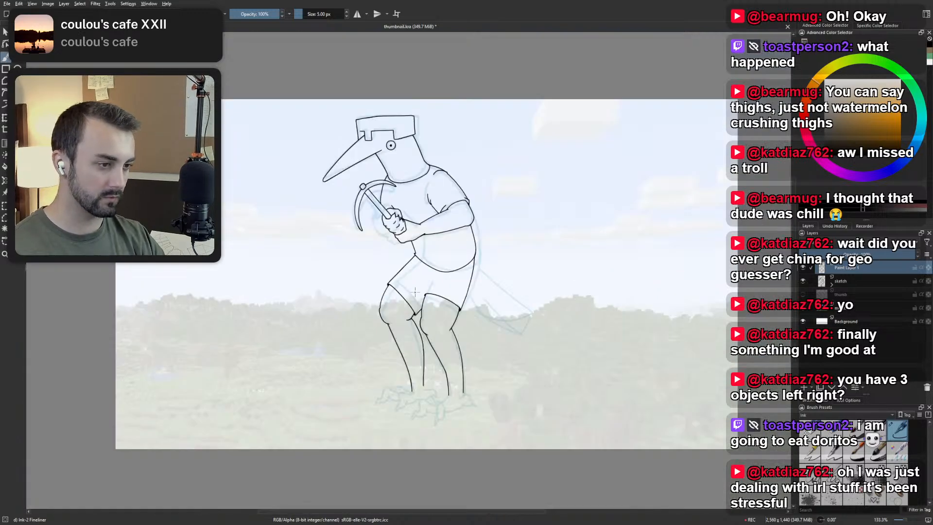
drag(448, 291, 356, 334)
scroll(356, 334, up, 2)
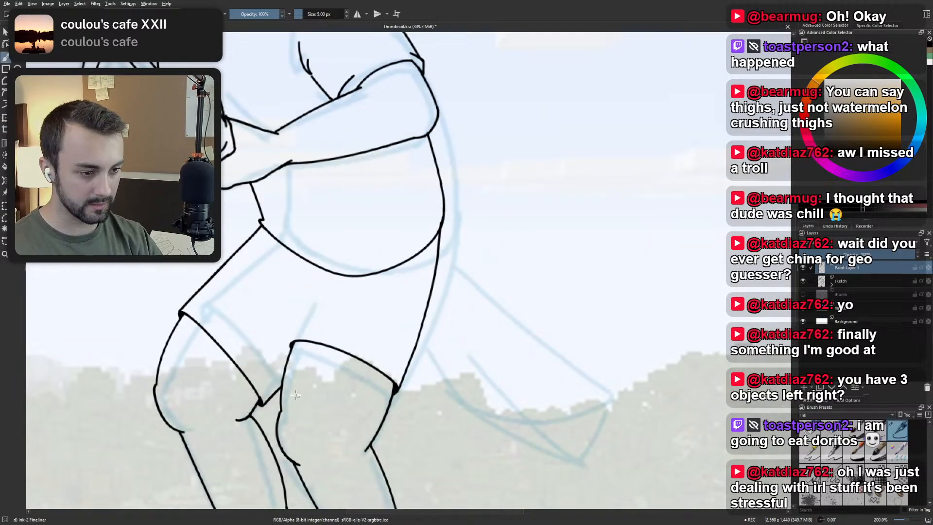
drag(283, 381, 379, 432)
key(ctrl+z)
drag(282, 380, 379, 427)
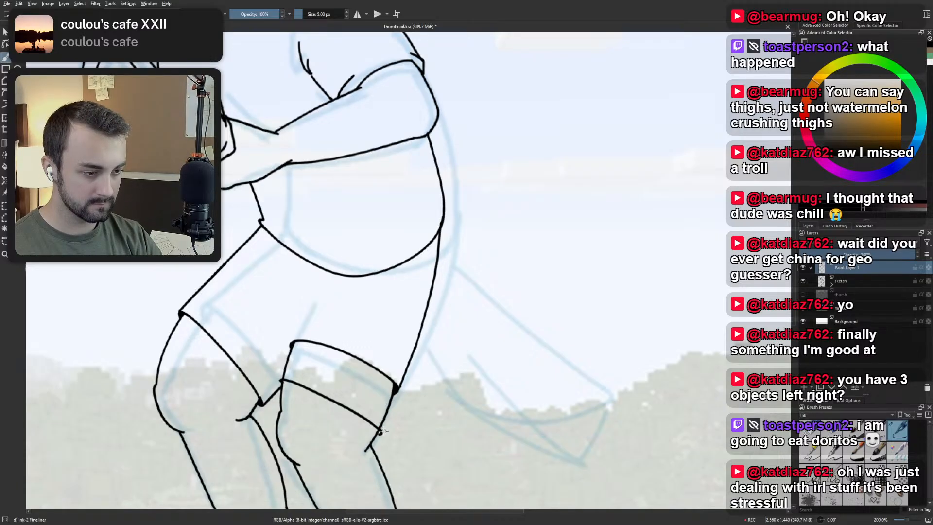
key(ctrl+z)
drag(282, 380, 374, 426)
key(ctrl+z)
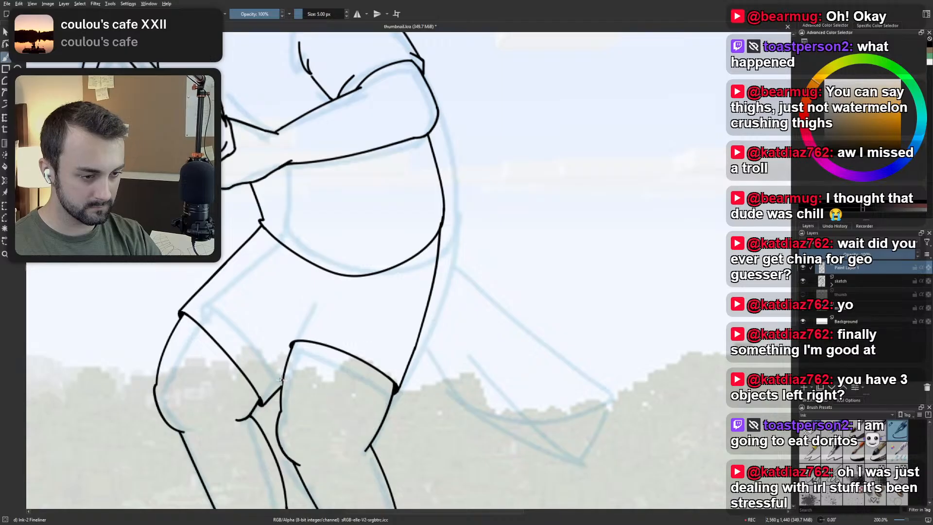
mouse_move(281, 381)
mouse_down()
mouse_move(340, 400)
mouse_move(378, 426)
mouse_up()
key(ctrl+z)
drag(279, 379, 382, 427)
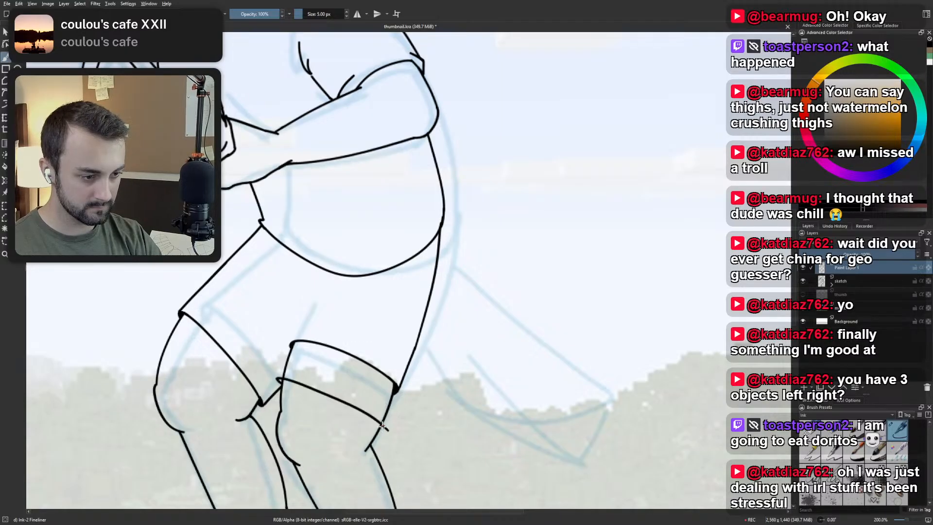
key(ctrl+z)
drag(278, 379, 383, 426)
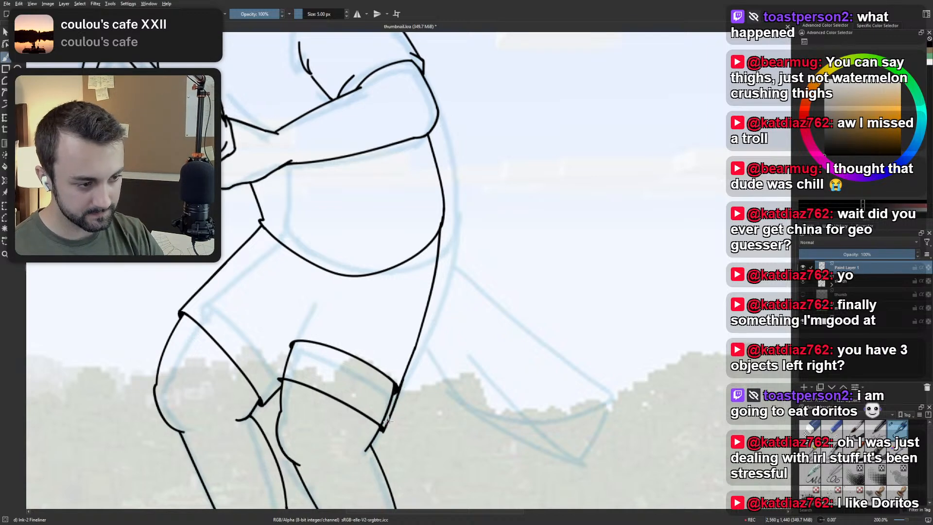
Try erasing the trailing leg's upper hem and the thigh outline between it and the lower hem.
drag(414, 346, 389, 421)
key(ctrl+z)
right_click(407, 366)
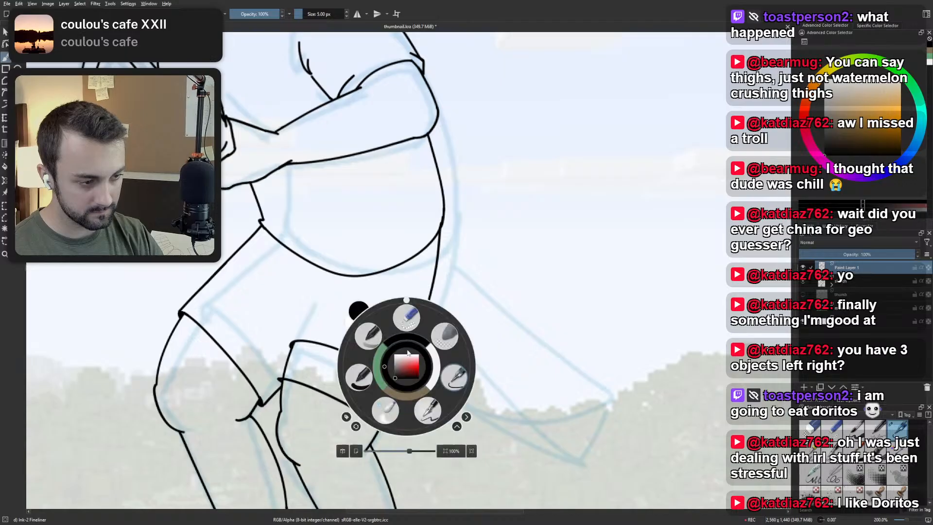
click(406, 317)
mouse_move(287, 361)
mouse_down()
mouse_move(289, 348)
mouse_move(287, 367)
mouse_move(313, 340)
mouse_move(352, 360)
mouse_move(388, 388)
mouse_move(385, 414)
mouse_up()
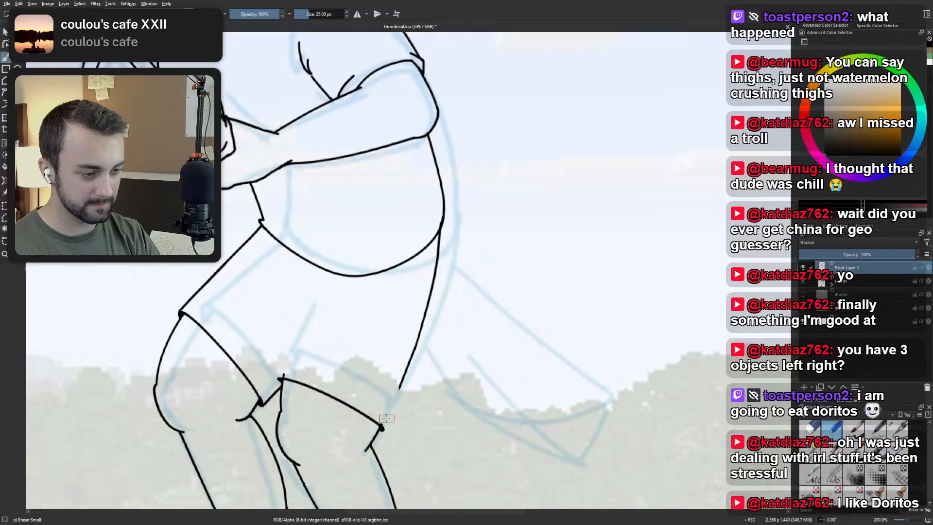
drag(389, 399, 415, 358)
Try extending the shorts' back outline towards the lower hem, and undo back to the trailing leg's original hem.
right_click(415, 358)
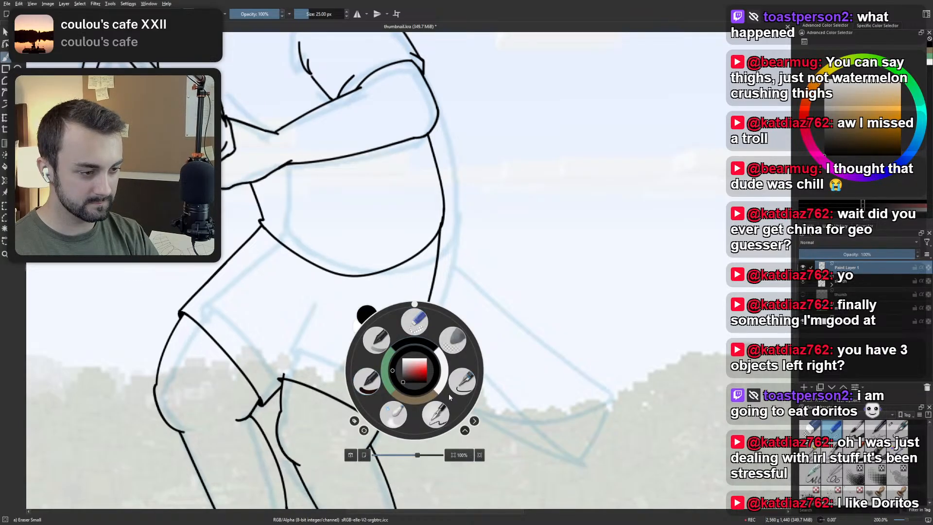
click(458, 371)
scroll(359, 363, down, 4)
drag(359, 363, 390, 339)
scroll(384, 310, up, 4)
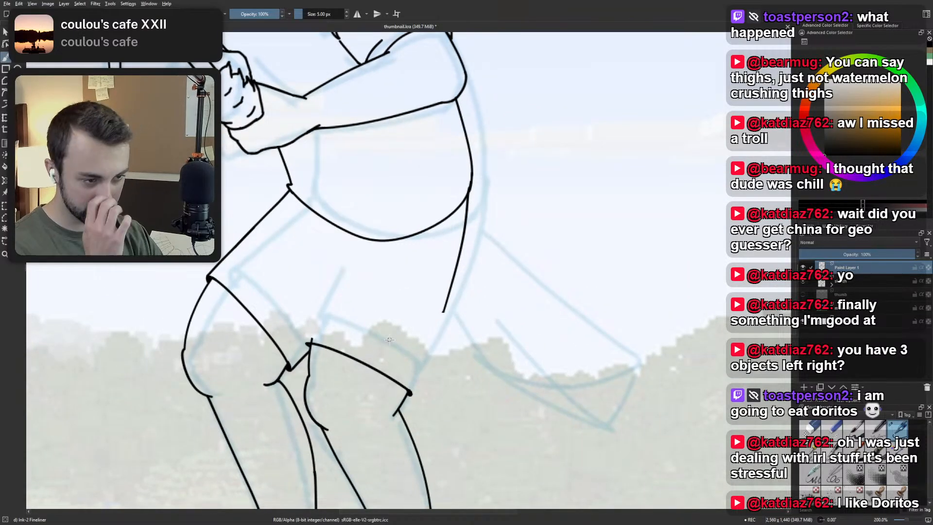
drag(443, 312, 424, 355)
drag(423, 348, 308, 343)
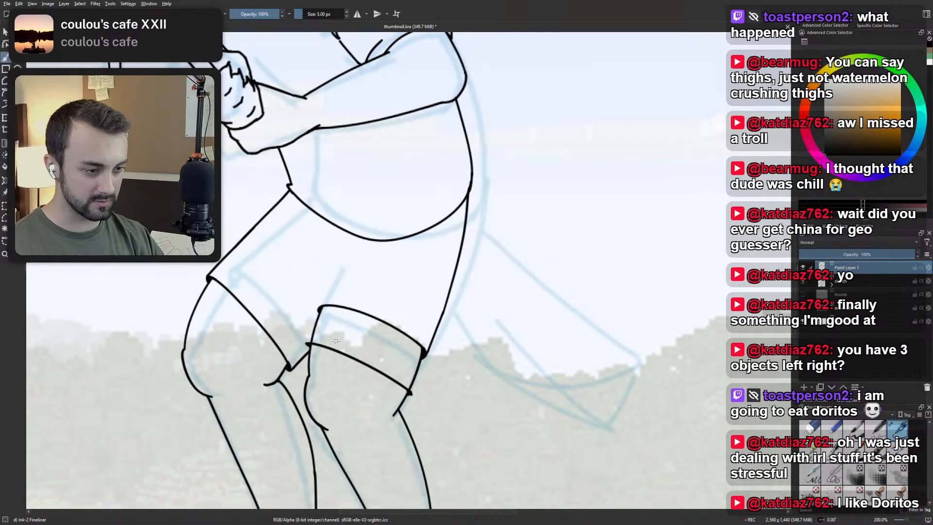
key(ctrl+z)
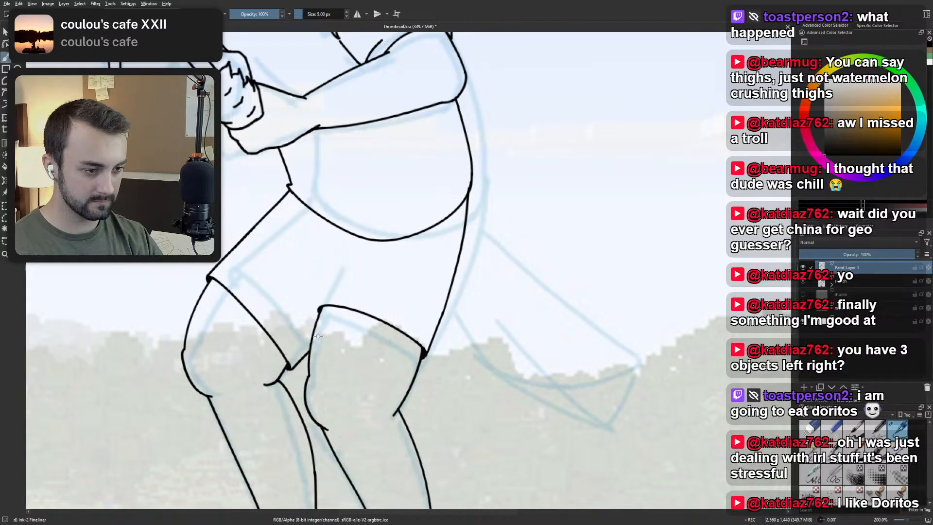
Try further strokes for a lower hem across the trailing thigh, ending at its back outline.
drag(309, 340, 409, 393)
key(ctrl+z)
drag(310, 340, 416, 391)
key(ctrl+z)
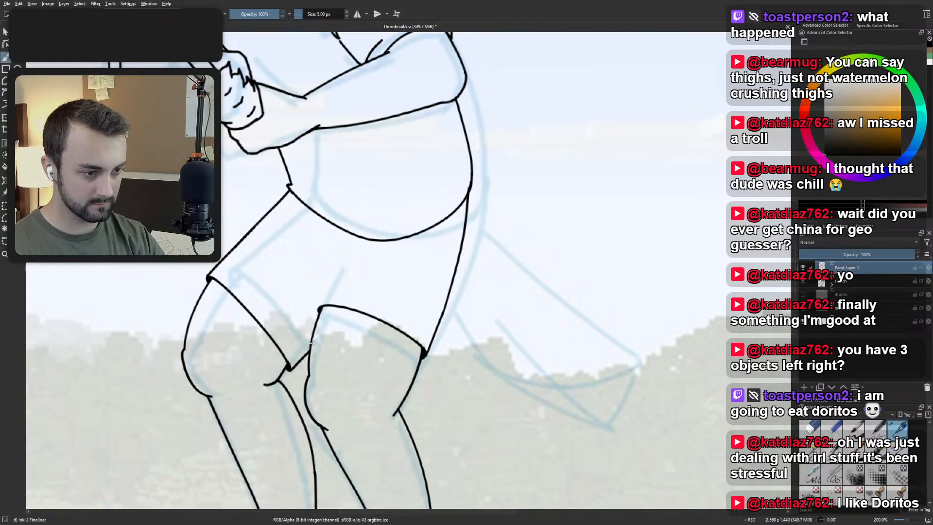
drag(309, 339, 414, 384)
scroll(407, 373, down, 2)
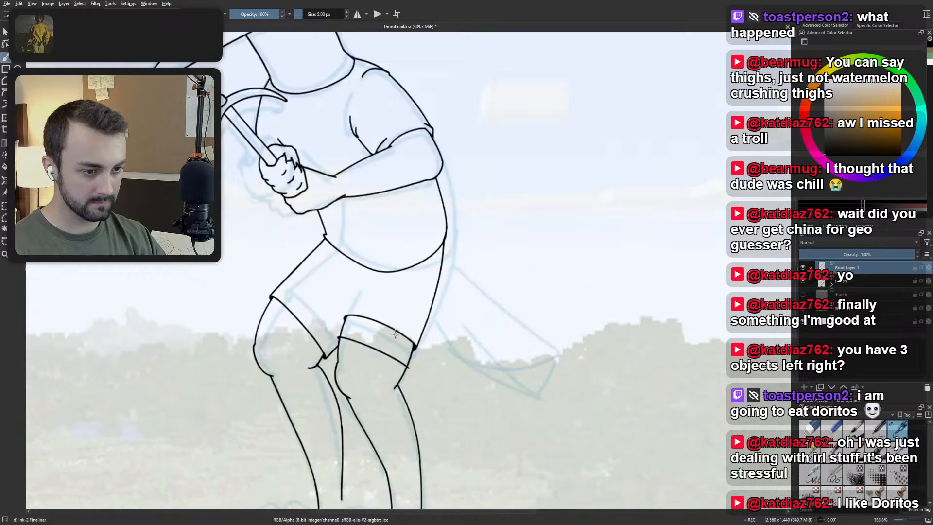
scroll(389, 353, up, 3)
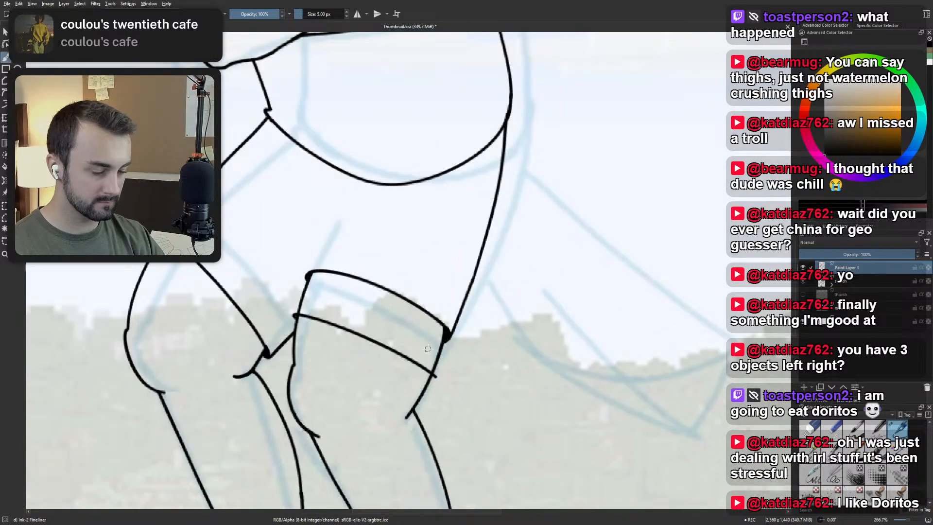
scroll(428, 348, down, 1)
key(ctrl+z)
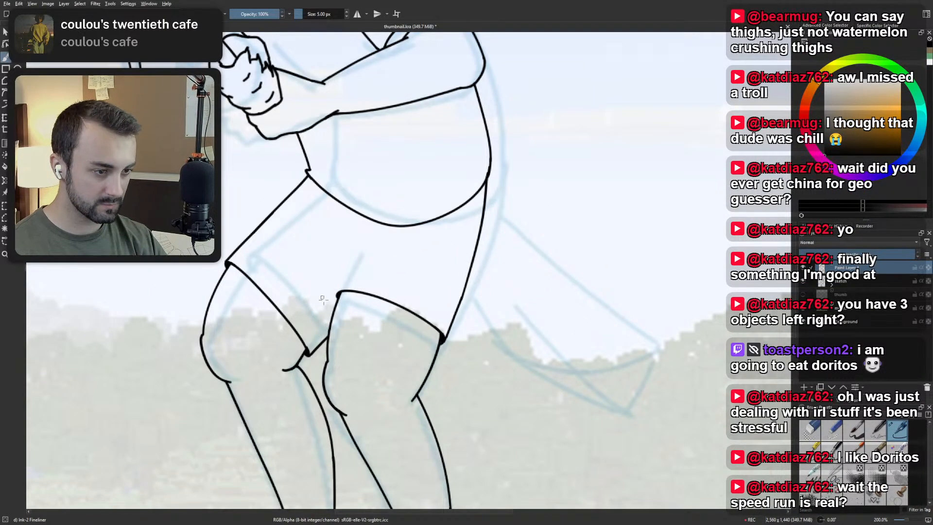
Try inking a gently curved lower hem across the trailing thigh, from just below the original hem's front corner to the back outline.
mouse_move(327, 319)
mouse_down()
mouse_move(347, 320)
mouse_move(408, 347)
mouse_up()
key(ctrl+z)
drag(328, 318, 422, 356)
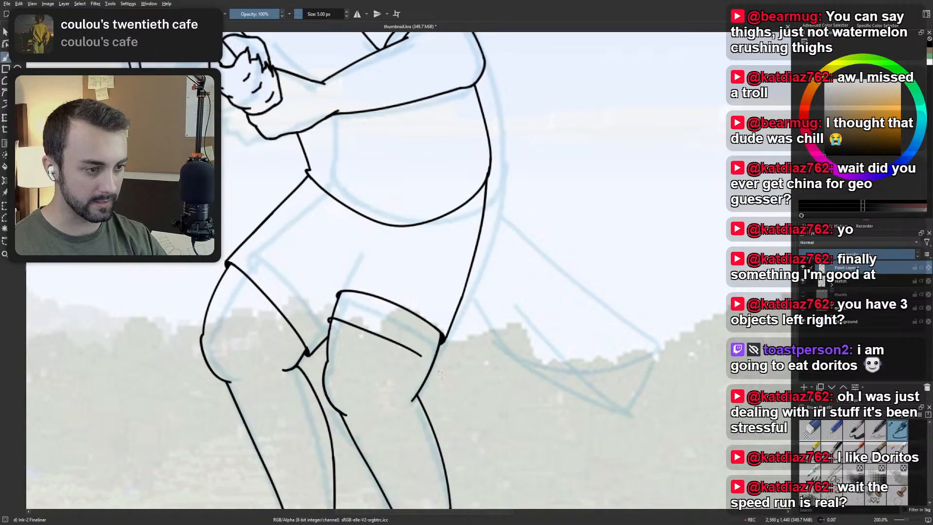
key(ctrl+z)
drag(328, 319, 441, 374)
key(ctrl+z)
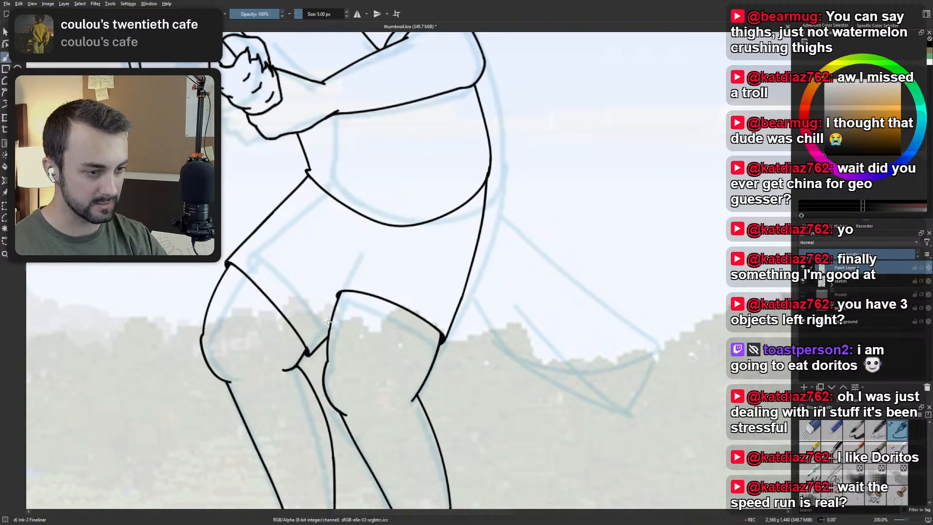
mouse_move(328, 318)
mouse_down()
mouse_move(445, 377)
mouse_move(411, 352)
mouse_up()
key(ctrl+z)
key(ctrl+z)
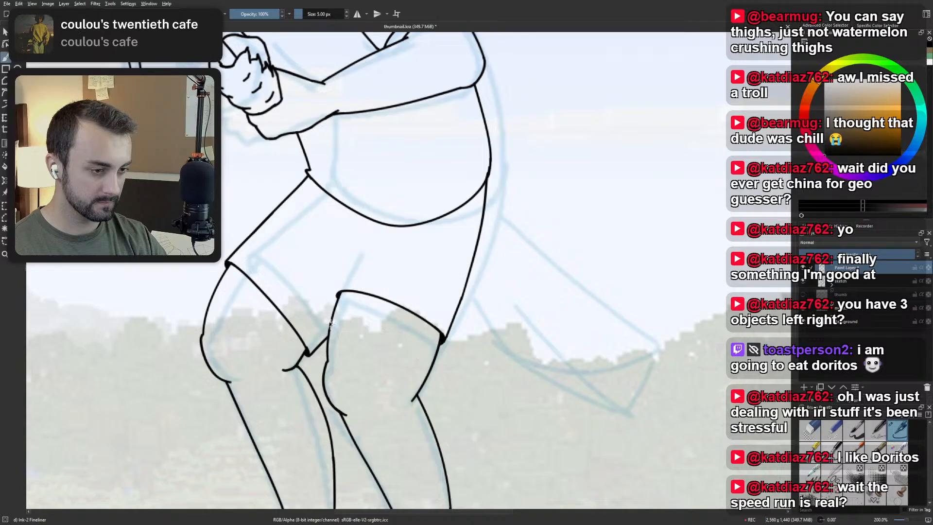
drag(329, 318, 431, 372)
key(ctrl+z)
drag(331, 324, 432, 372)
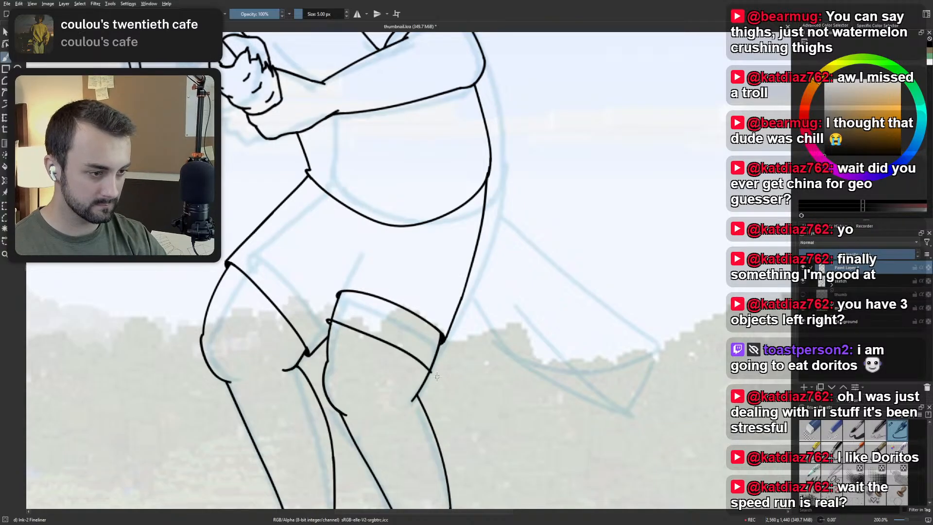
key(ctrl+z)
drag(329, 324, 440, 376)
key(ctrl+z)
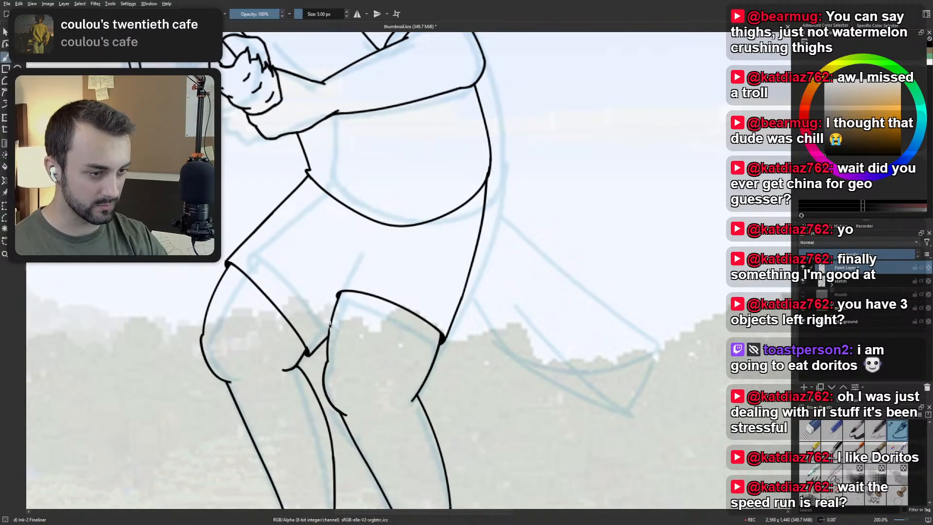
drag(326, 320, 436, 374)
key(ctrl+z)
drag(329, 324, 433, 371)
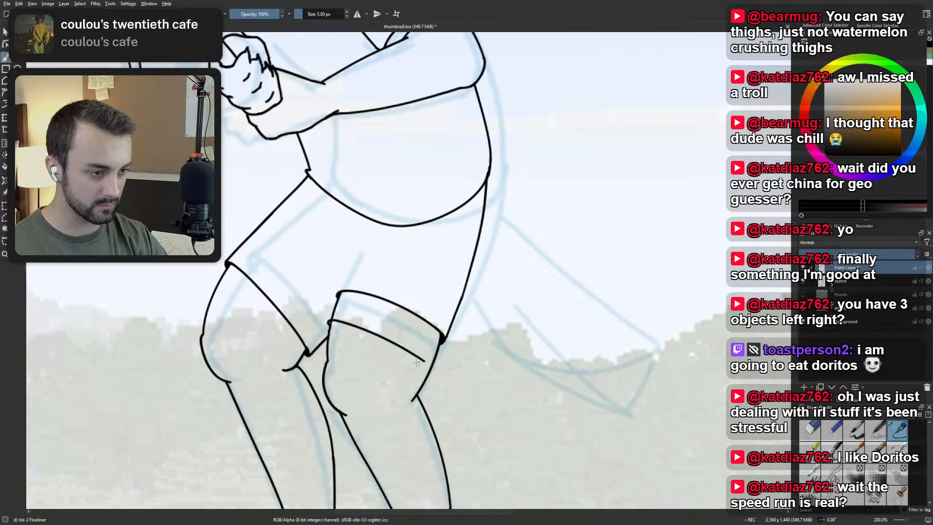
key(ctrl+z)
drag(361, 327, 430, 373)
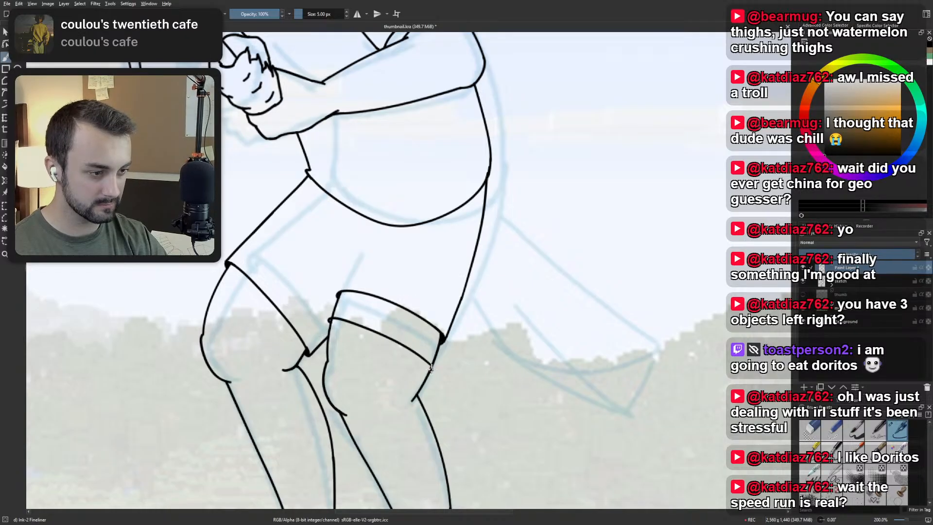
key(ctrl+z)
drag(325, 318, 439, 379)
key(ctrl+z)
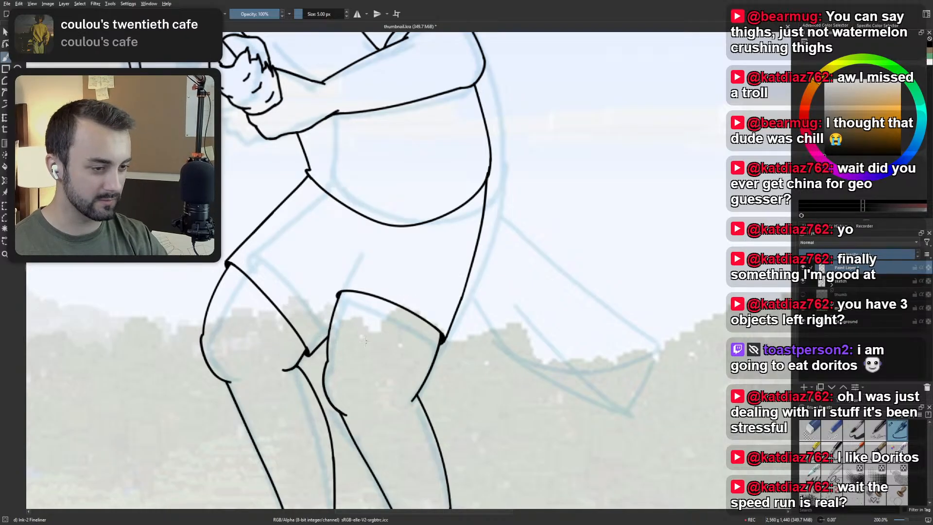
drag(331, 321, 415, 359)
key(ctrl+z)
mouse_move(326, 319)
mouse_down()
mouse_move(375, 335)
mouse_move(445, 382)
mouse_up()
key(ctrl+z)
drag(326, 318, 447, 375)
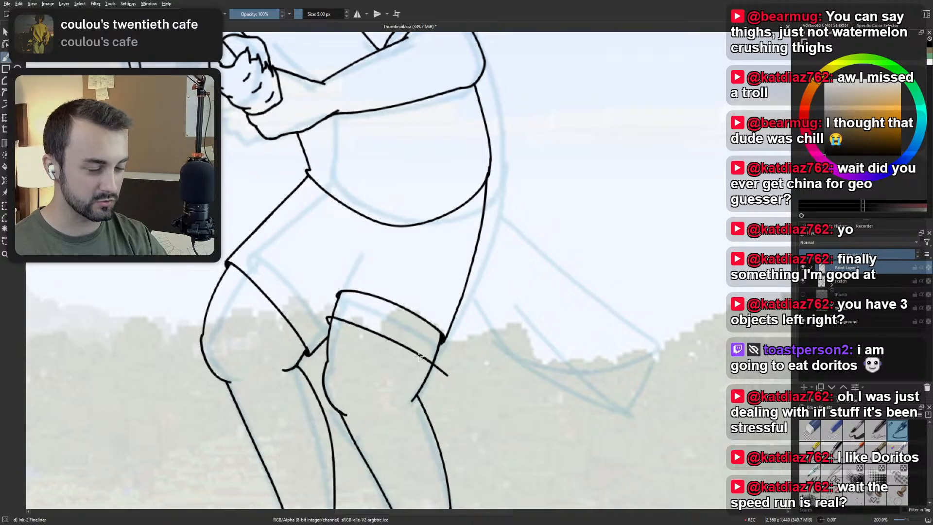
key(ctrl+z)
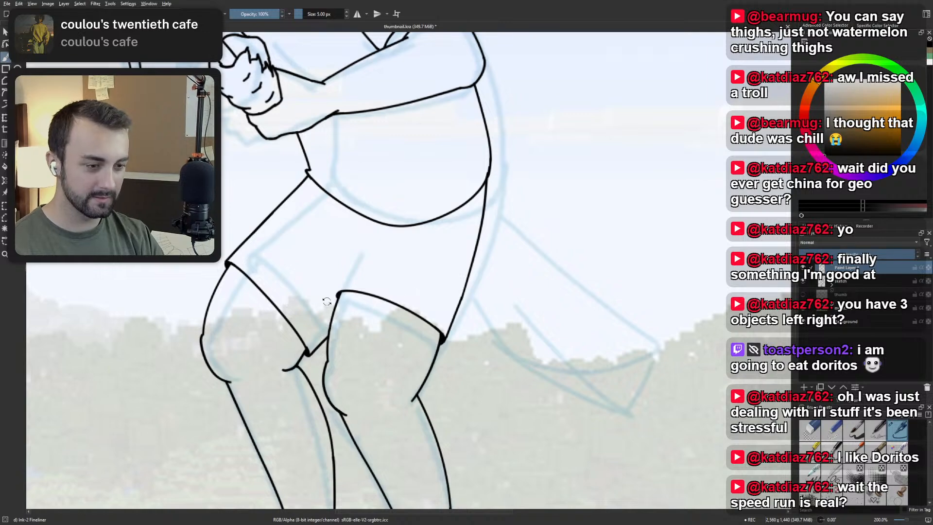
Rotate the canvas and ink the trailing leg's lower hem as a nearly straight line across the thigh, then reset the rotation.
mouse_move(308, 292)
mouse_down()
mouse_move(306, 312)
mouse_move(489, 255)
mouse_move(443, 208)
mouse_move(413, 211)
mouse_up()
drag(382, 180, 334, 267)
key(ctrl+z)
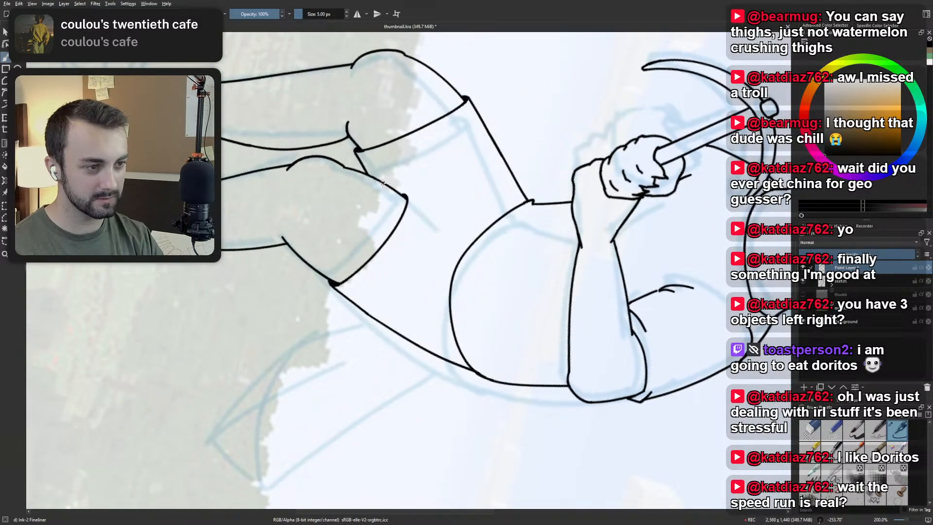
drag(382, 181, 319, 278)
key(ctrl+z)
drag(386, 174, 317, 275)
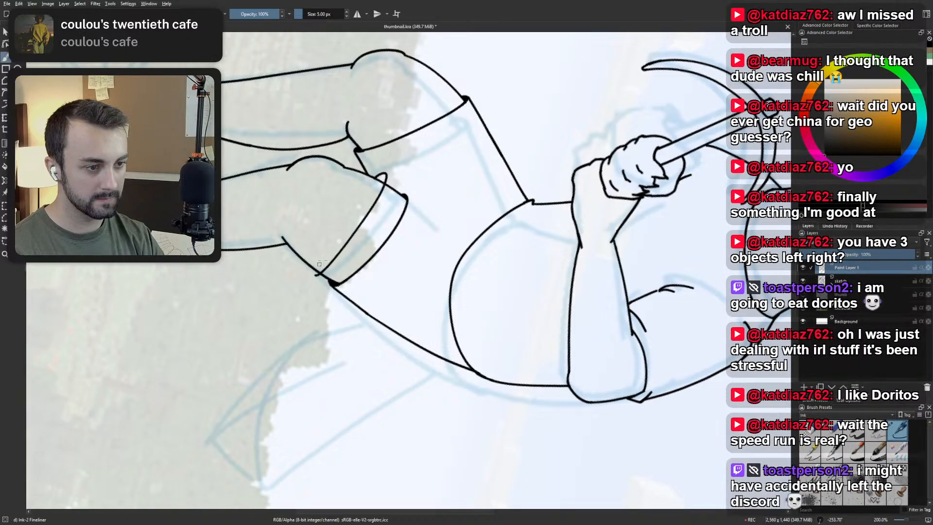
key(ctrl+z)
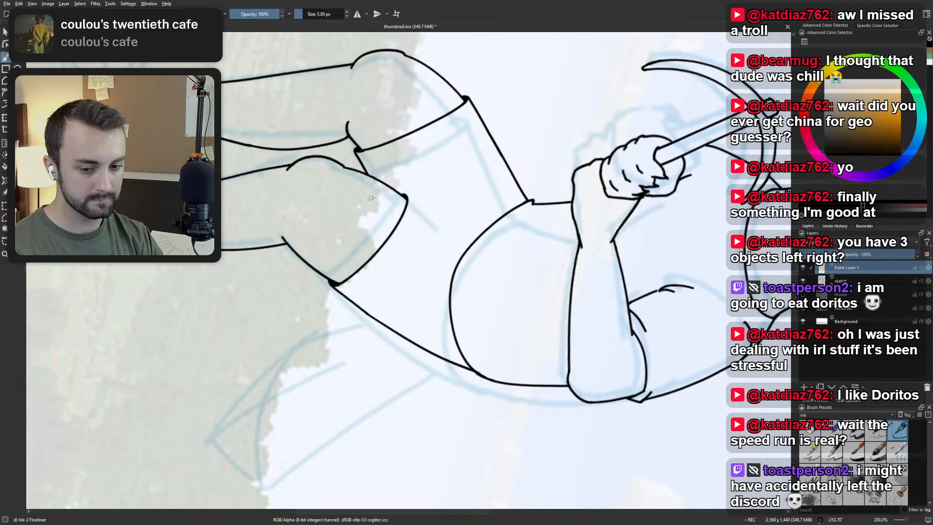
drag(379, 178, 317, 268)
key(ctrl+z)
drag(381, 176, 317, 272)
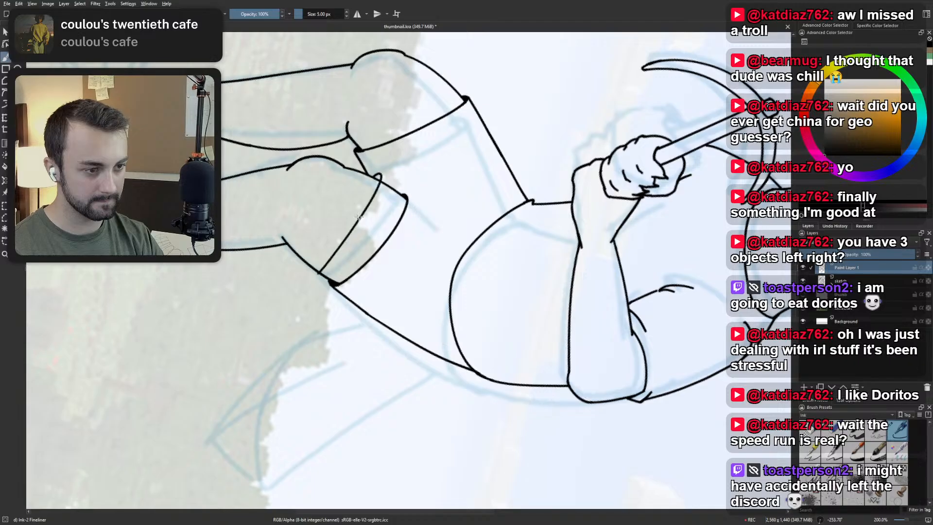
key(ctrl+z)
drag(375, 178, 320, 251)
key(ctrl+z)
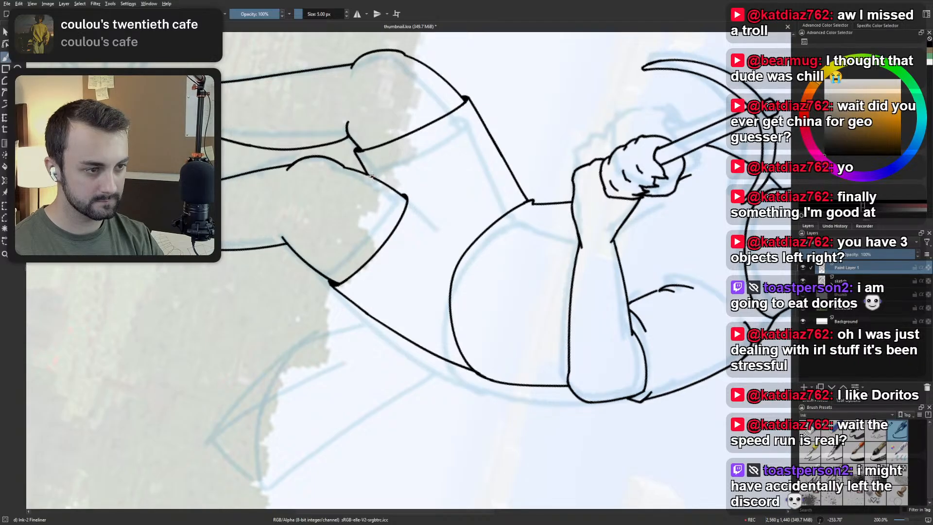
drag(378, 175, 315, 266)
key(ctrl+z)
drag(373, 176, 311, 267)
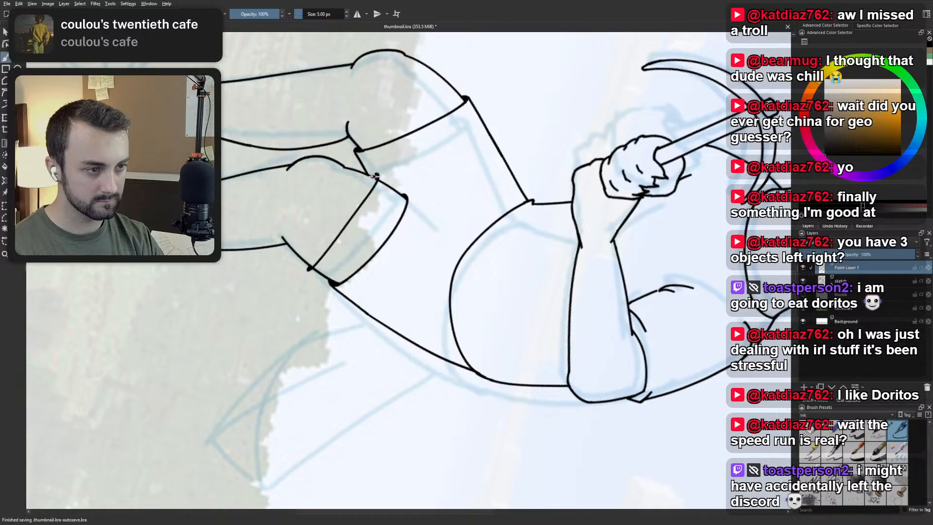
key(5)
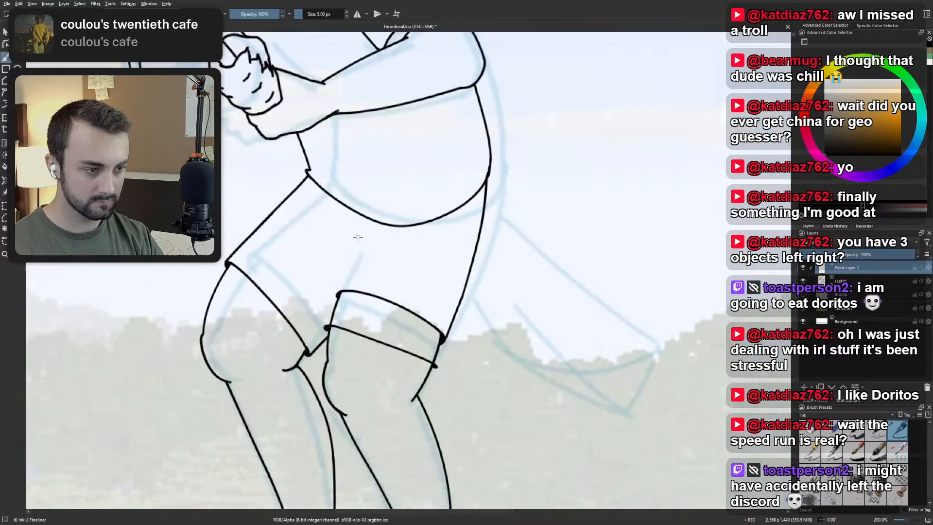
Erase the trailing leg's upper hem and the outlines above the lower hem with Eraser Small, and switch back to the Ink-2 Fineliner.
scroll(364, 326, down, 1)
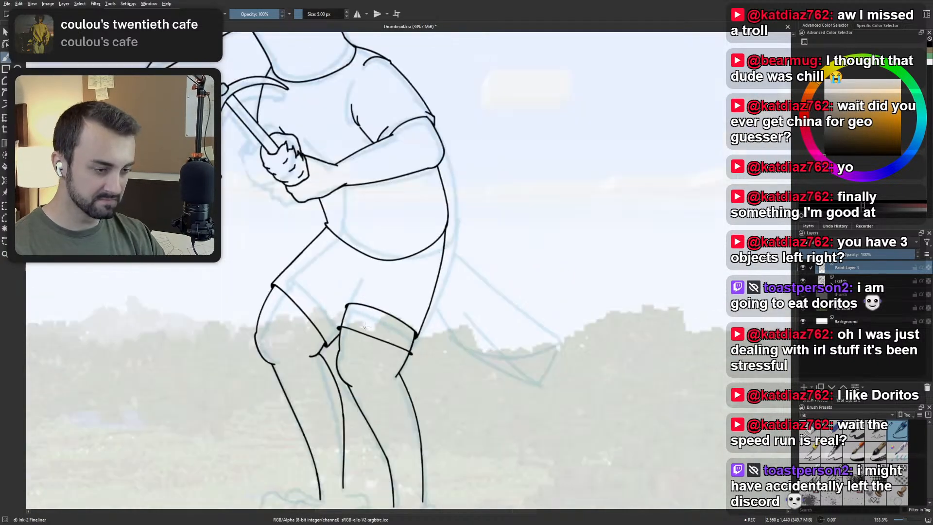
scroll(365, 326, up, 2)
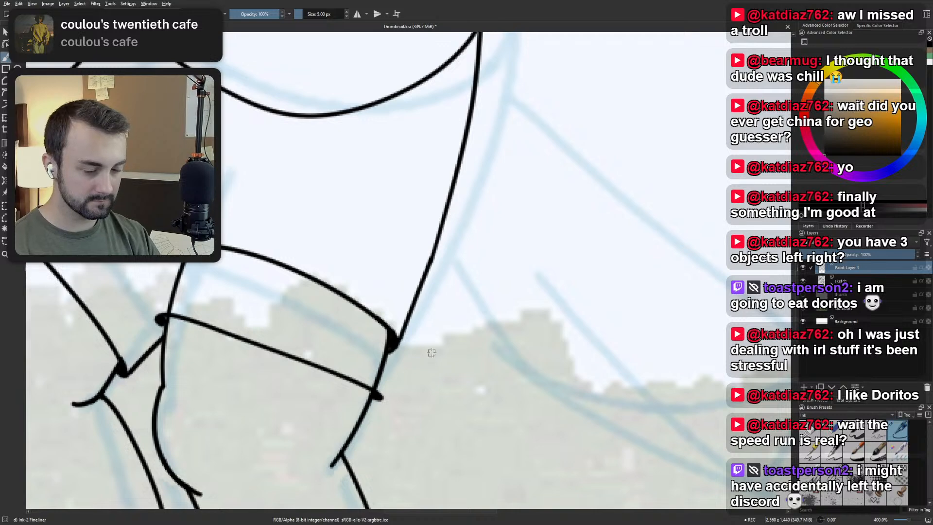
right_click(429, 338)
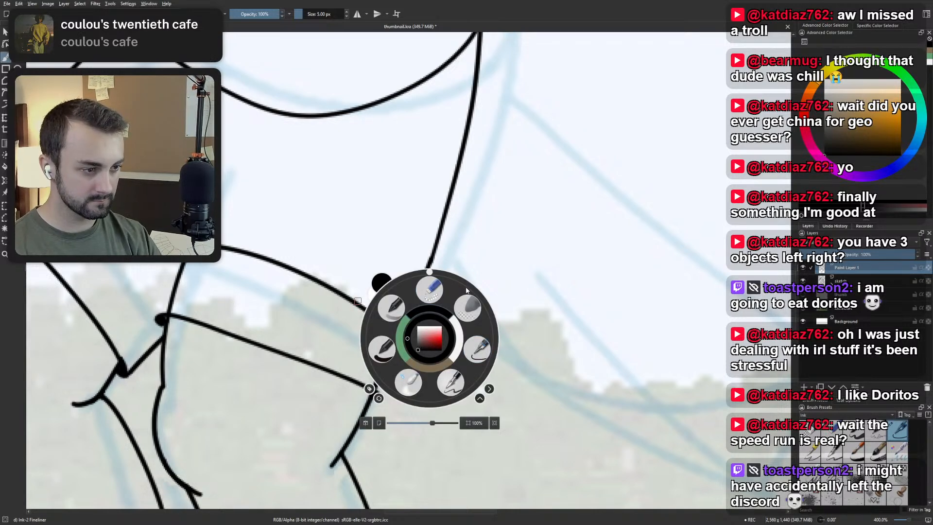
click(430, 289)
drag(177, 277, 181, 303)
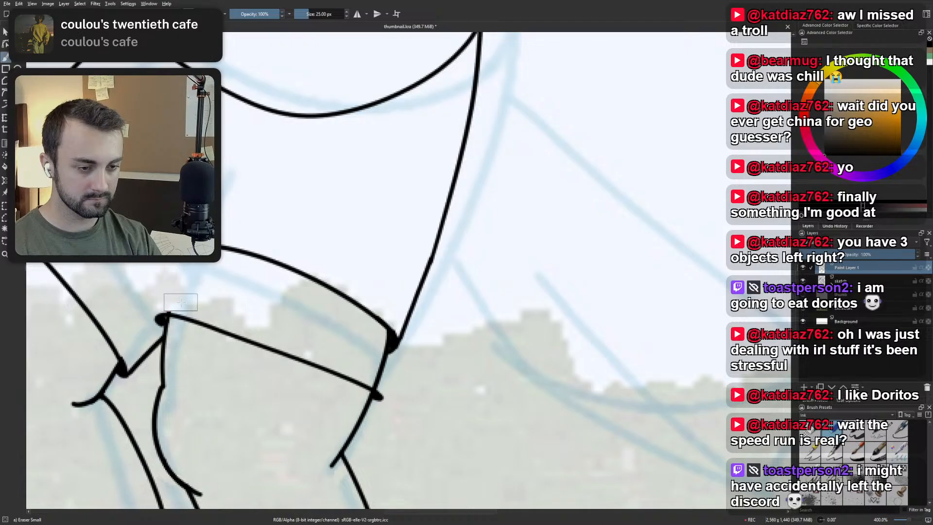
mouse_move(221, 247)
mouse_down()
mouse_move(301, 277)
mouse_move(340, 285)
mouse_move(381, 343)
mouse_up()
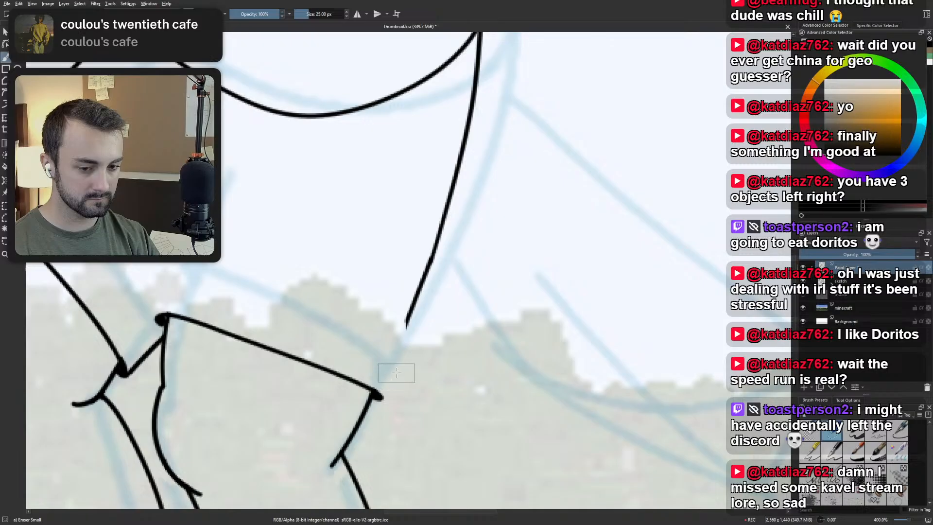
scroll(389, 318, down, 1)
scroll(388, 273, up, 1)
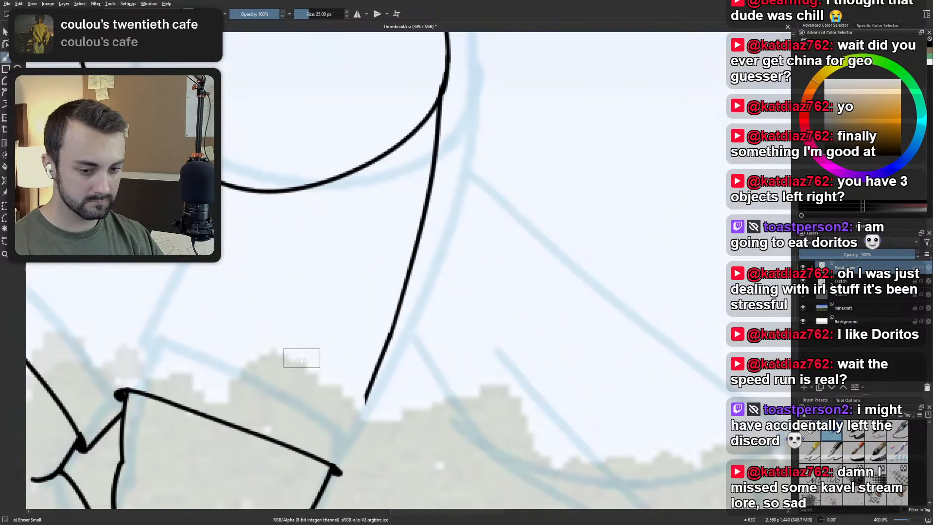
scroll(338, 368, down, 1)
mouse_move(339, 368)
mouse_down()
mouse_move(350, 399)
mouse_move(374, 348)
mouse_move(361, 350)
mouse_move(415, 327)
mouse_up()
scroll(357, 357, down, 1)
scroll(415, 327, down, 1)
right_click(451, 275)
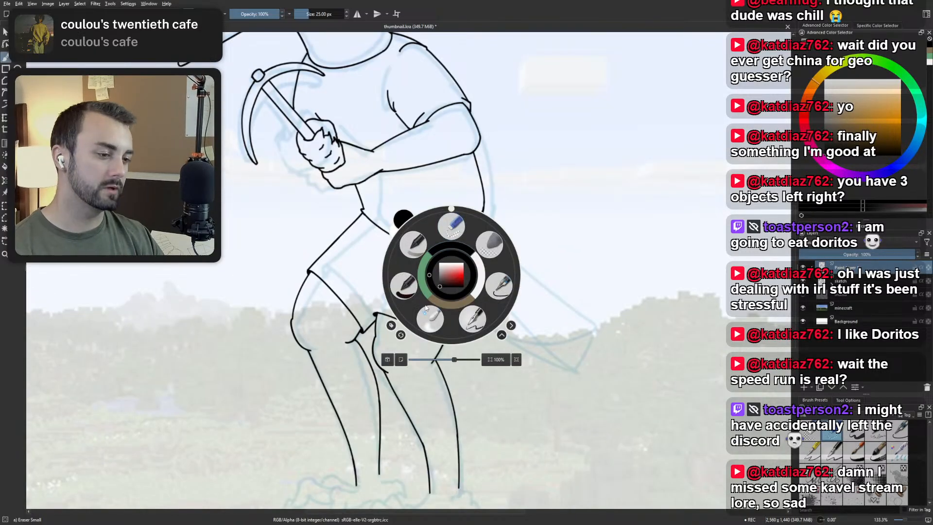
click(505, 282)
scroll(365, 308, up, 1)
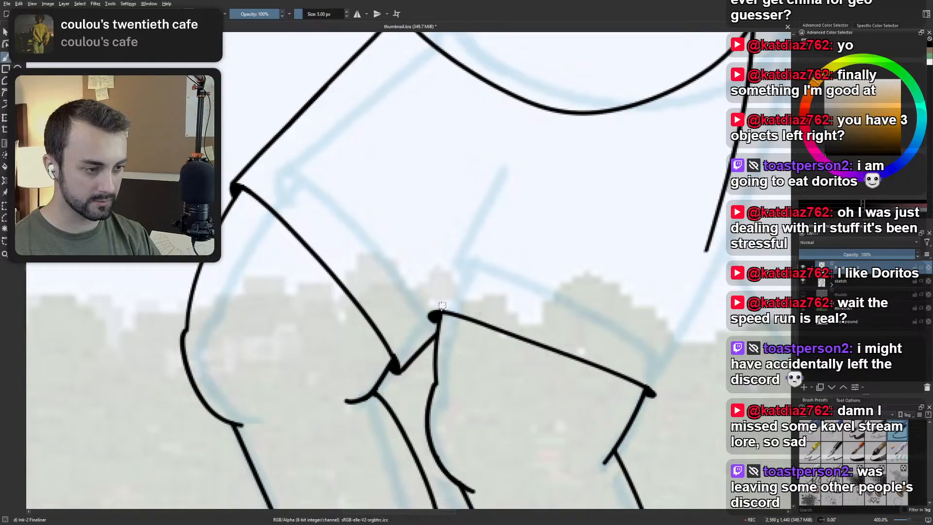
scroll(455, 277, down, 2)
drag(515, 170, 457, 242)
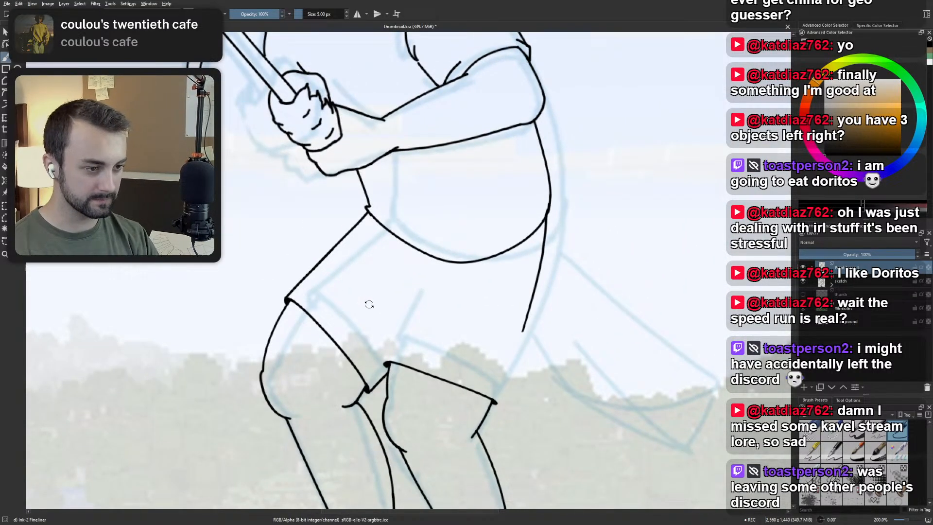
drag(368, 304, 439, 268)
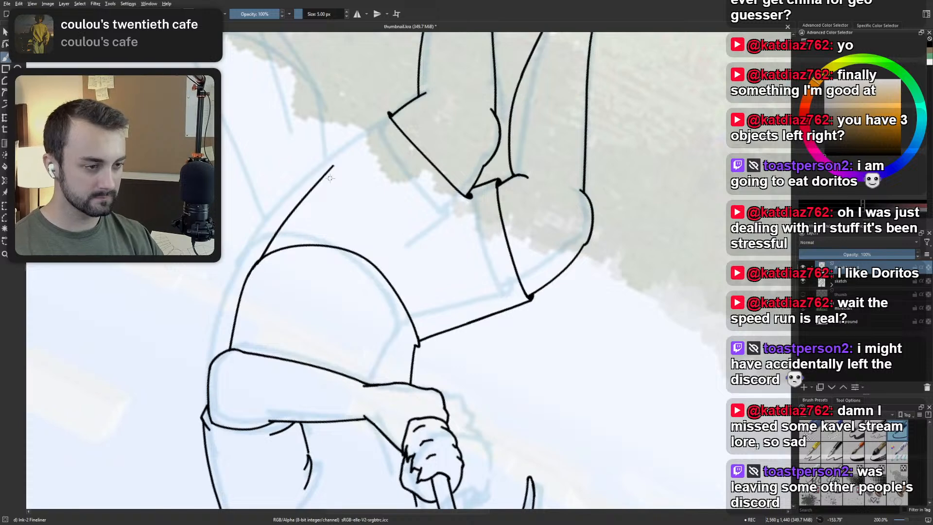
drag(330, 179, 347, 308)
right_click(365, 274)
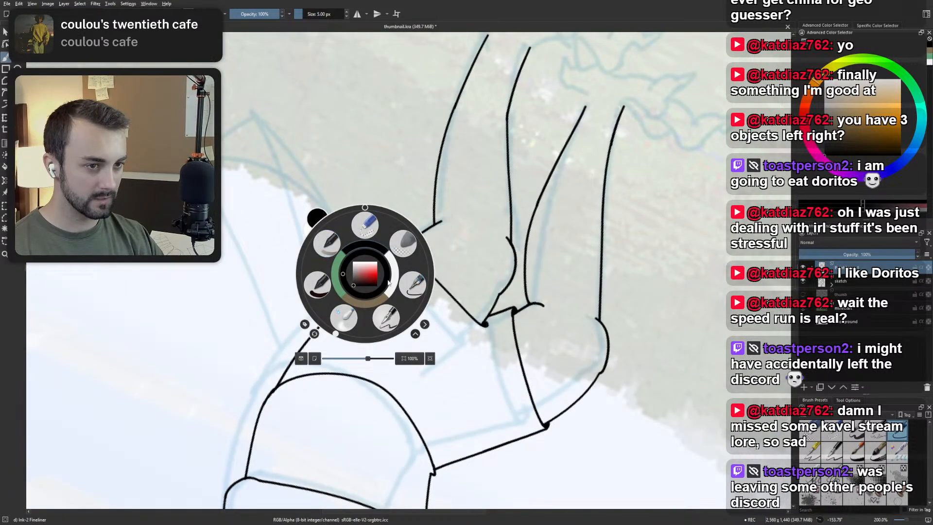
click(411, 285)
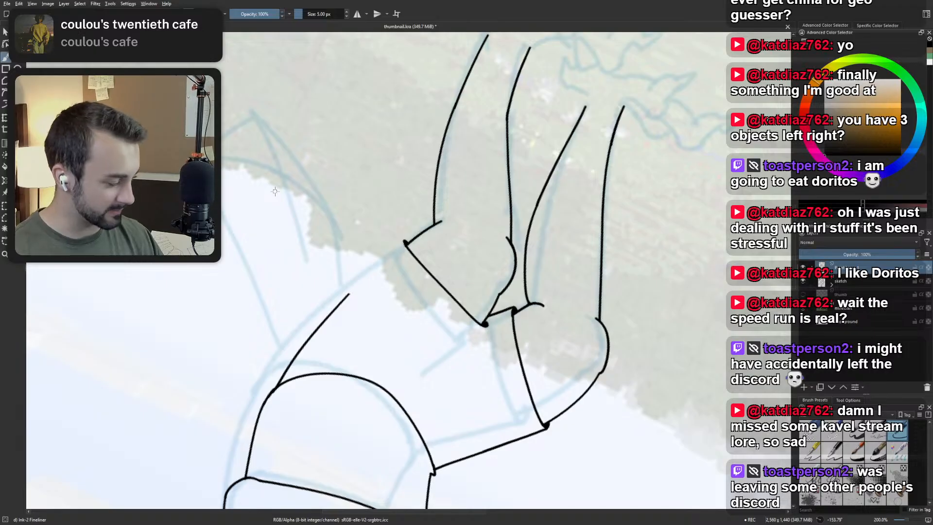
key(5)
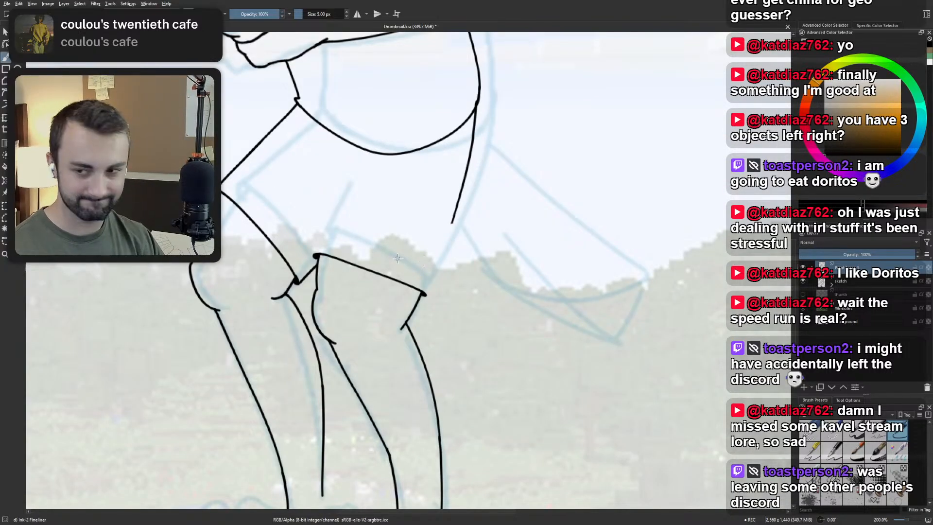
Rotate the canvas and try inking the shorts' back outline from the existing line's loose end to the trailing hem's back corner.
drag(398, 258, 449, 255)
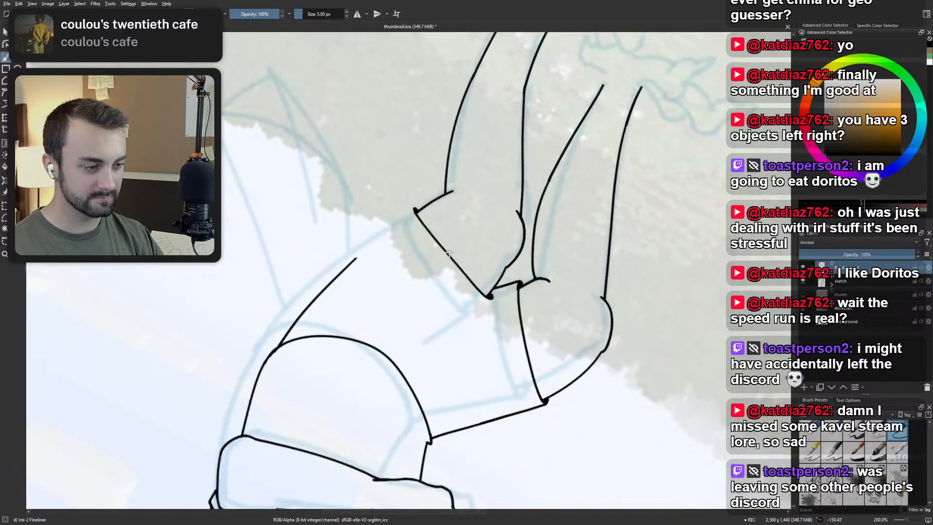
scroll(382, 258, up, 2)
mouse_move(382, 257)
mouse_down()
mouse_move(361, 272)
mouse_move(369, 272)
mouse_up()
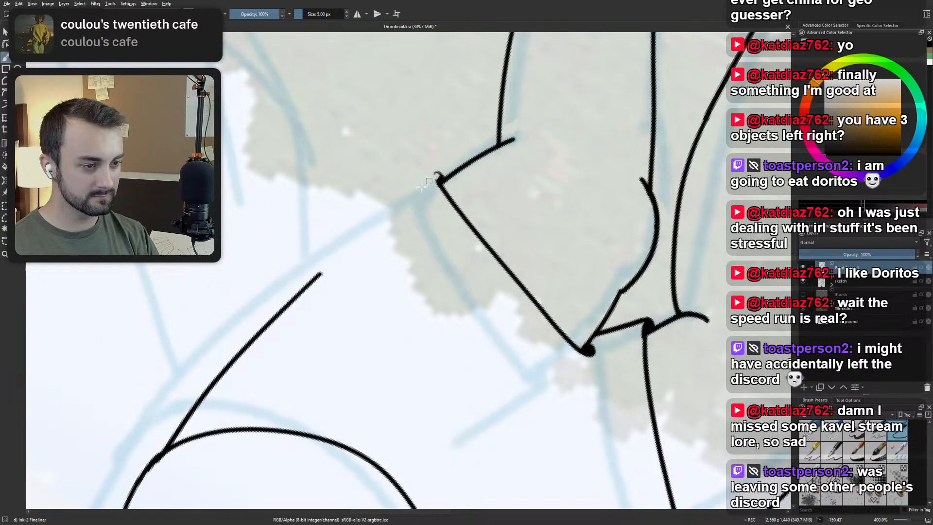
drag(270, 324, 440, 176)
key(ctrl+z)
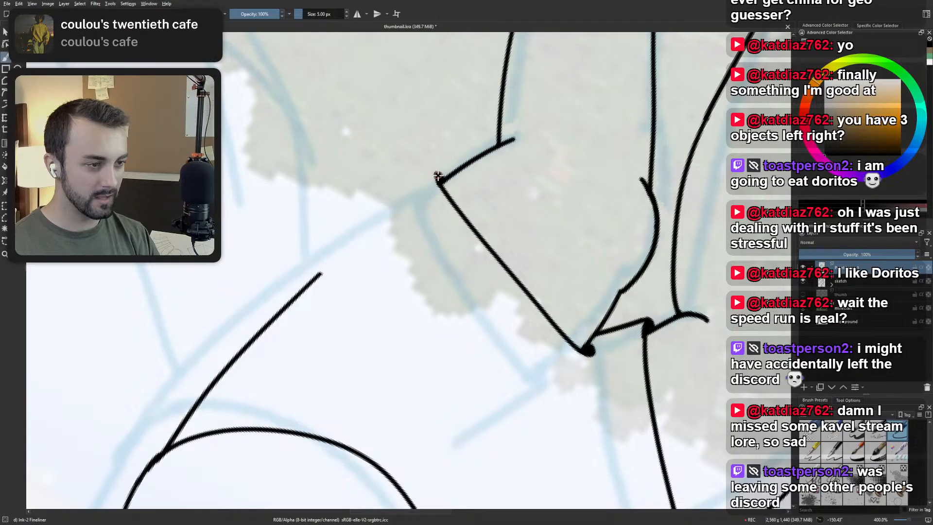
mouse_move(282, 311)
mouse_down()
mouse_move(381, 224)
mouse_move(294, 294)
mouse_up()
key(ctrl+z)
Try repeated strokes from the trailing hem's back corner up to the loose end of the shorts' back outline.
key(ctrl+z)
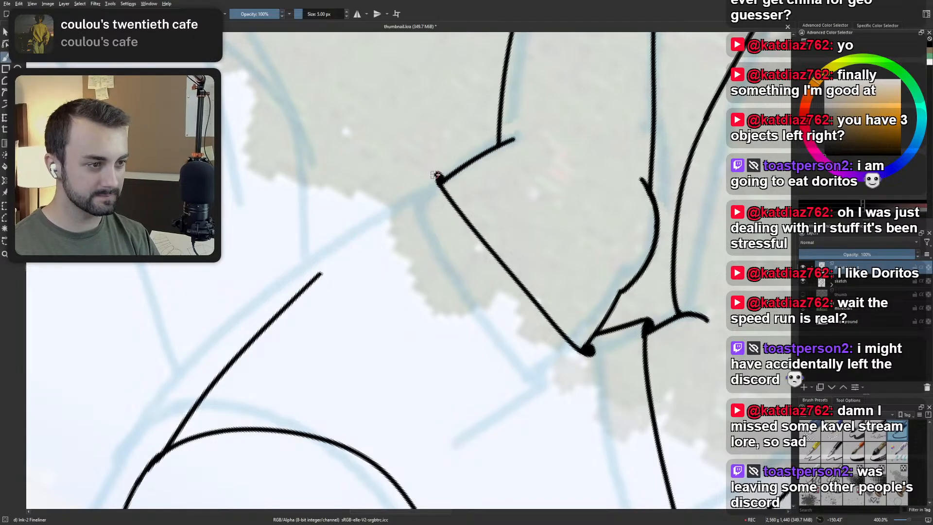
drag(440, 176, 294, 294)
key(ctrl+z)
drag(440, 176, 294, 294)
key(ctrl+z)
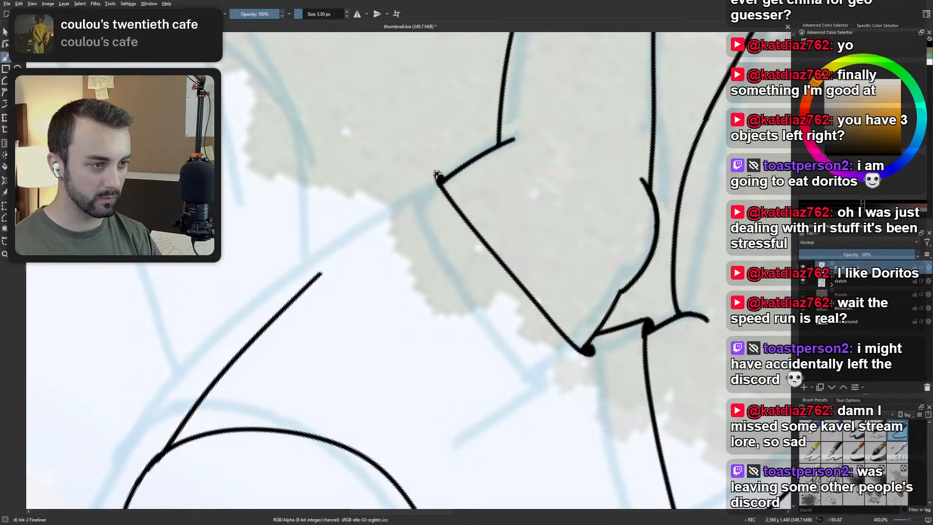
drag(440, 176, 291, 299)
key(ctrl+z)
drag(439, 176, 281, 306)
key(ctrl+z)
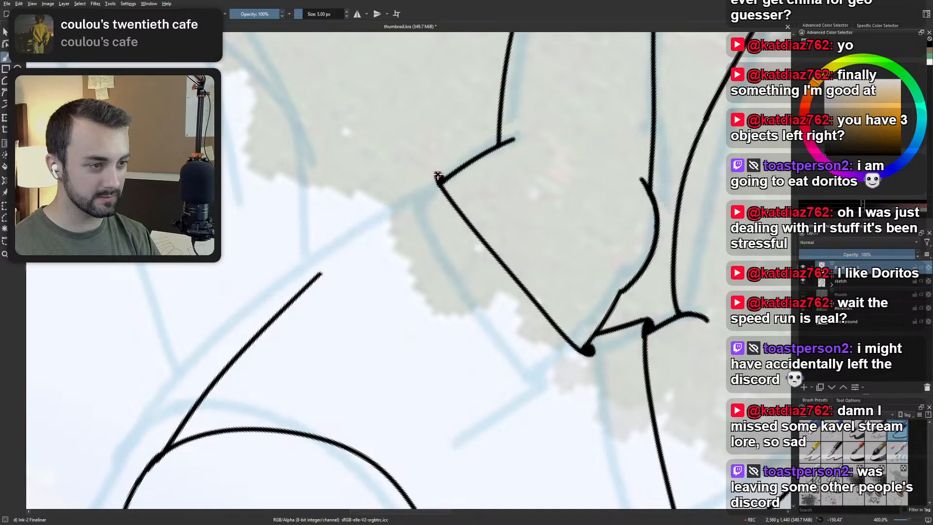
drag(440, 176, 290, 299)
key(ctrl+z)
drag(440, 176, 344, 256)
Ink a smooth line from the trailing hem's back corner into the existing back outline of the shorts, and reset the canvas rotation.
key(ctrl+z)
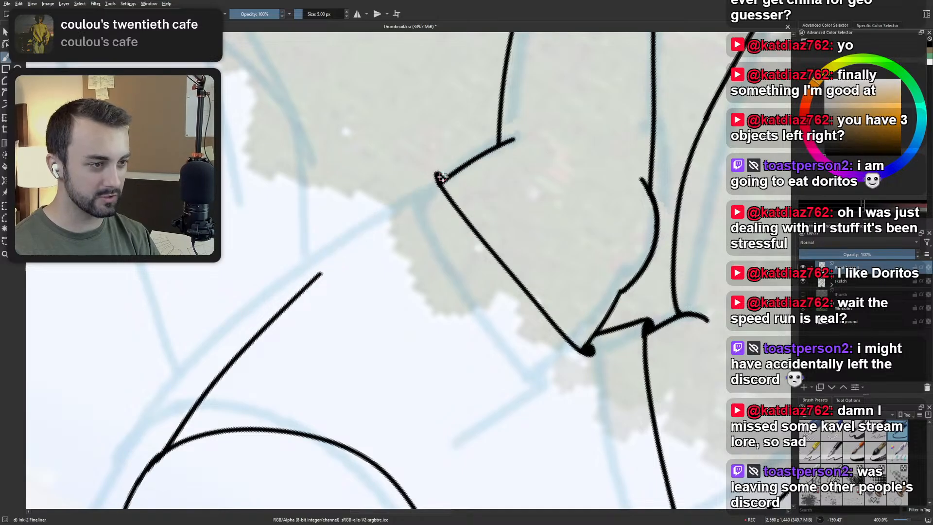
drag(440, 176, 294, 296)
key(ctrl+z)
drag(440, 177, 293, 297)
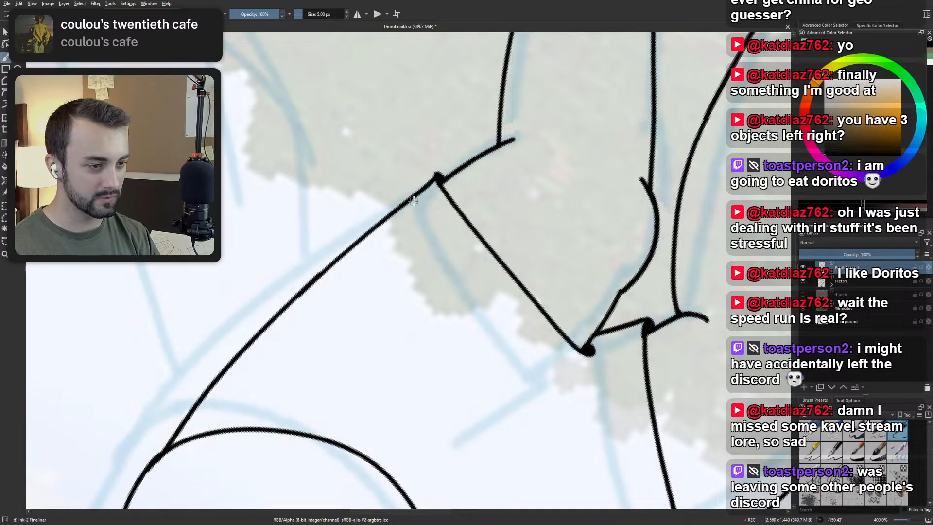
scroll(447, 193, down, 3)
key(5)
Examine the joined shorts outline, the hem corners and the knees up close and within the whole figure.
drag(363, 286, 401, 312)
scroll(402, 312, up, 3)
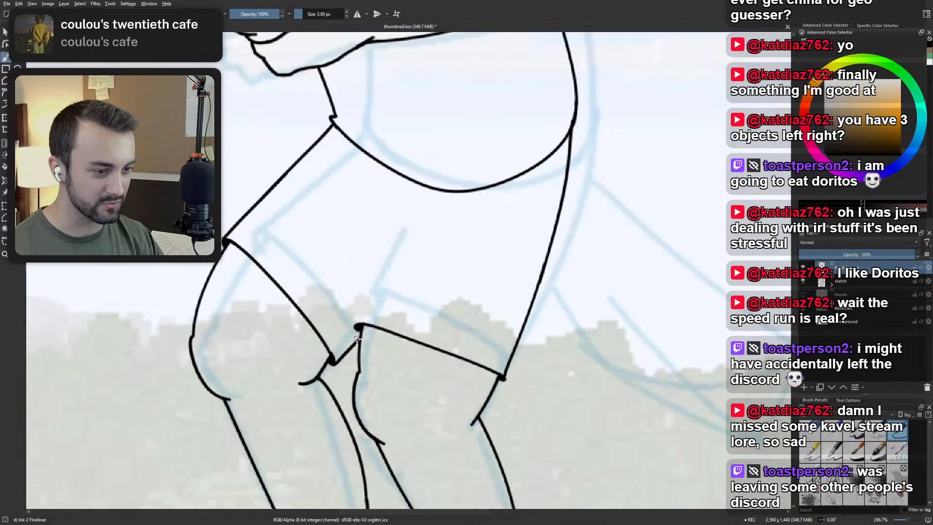
scroll(358, 338, up, 2)
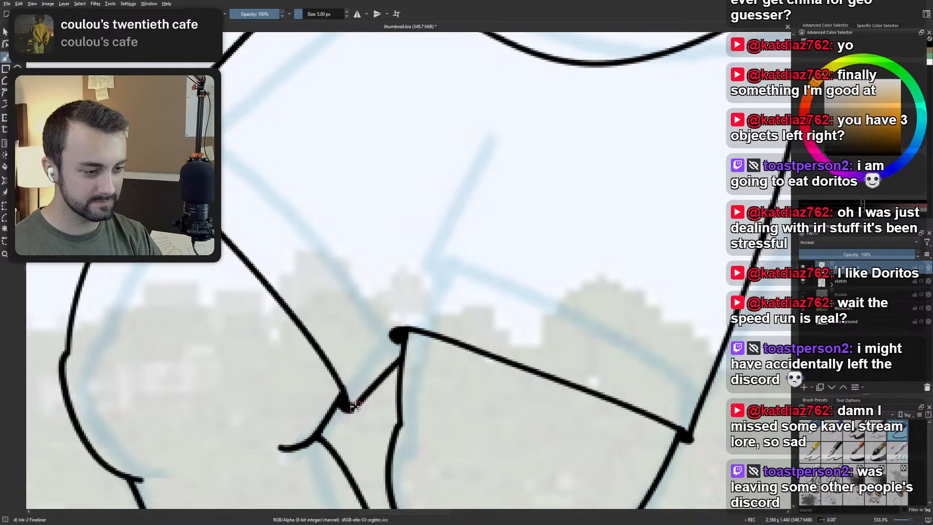
scroll(399, 328, down, 4)
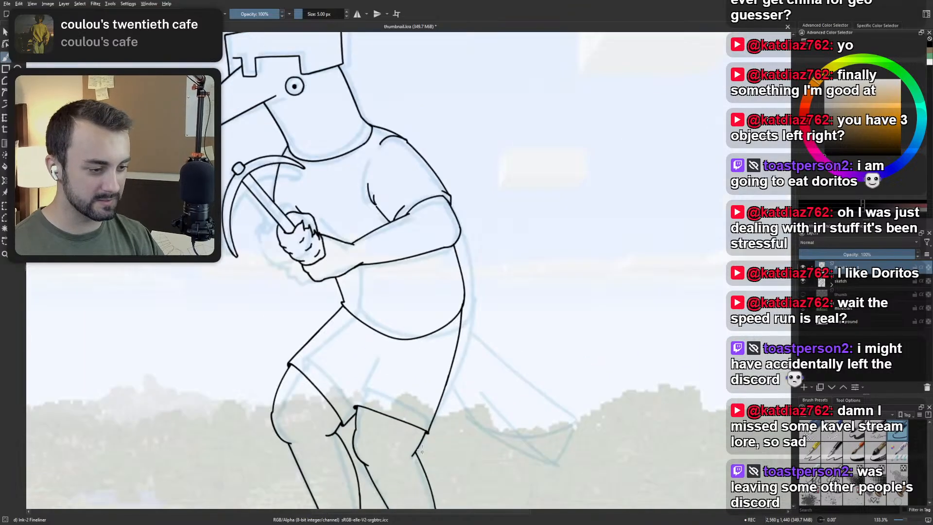
scroll(422, 428, up, 4)
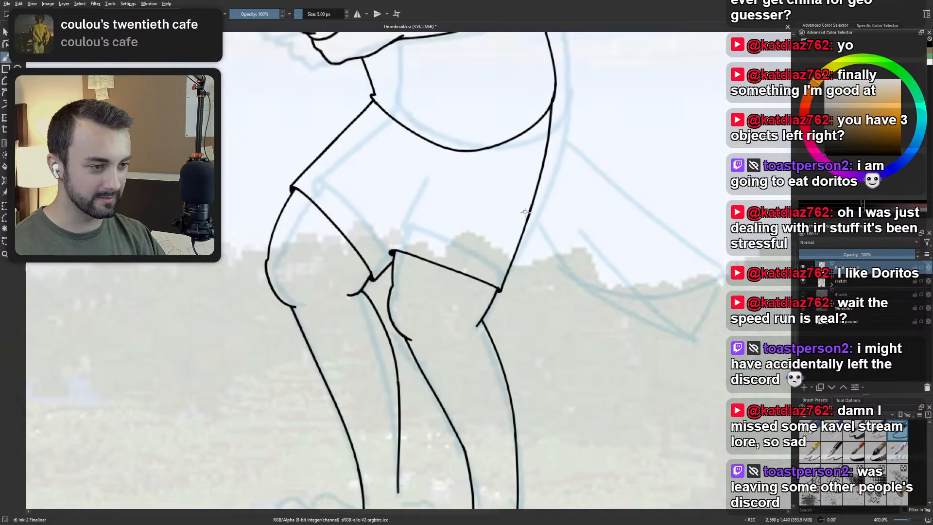
scroll(389, 348, down, 4)
scroll(357, 340, up, 2)
scroll(358, 344, down, 1)
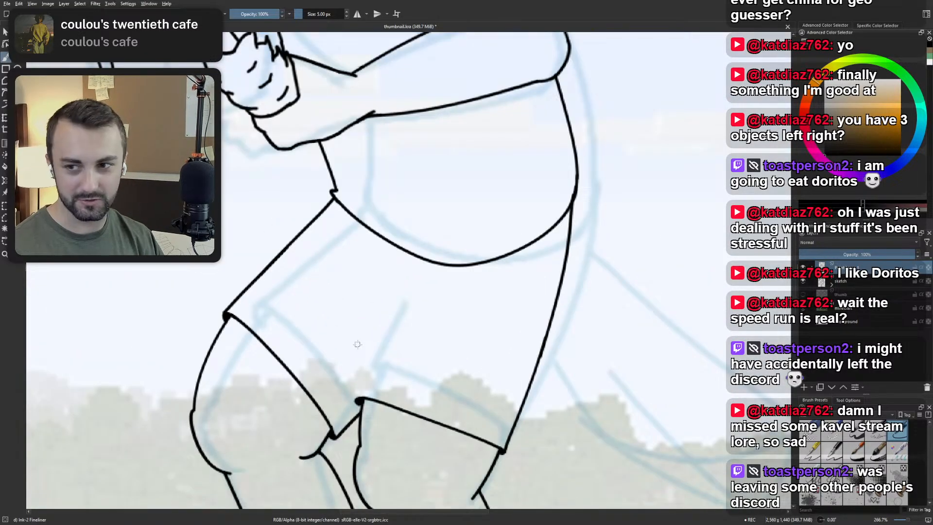
Ink the inner edge of the trailing shorts leg from its front hem corner up to the crotch, with short branching fold lines.
mouse_move(357, 398)
mouse_down()
mouse_move(394, 321)
mouse_move(411, 295)
mouse_up()
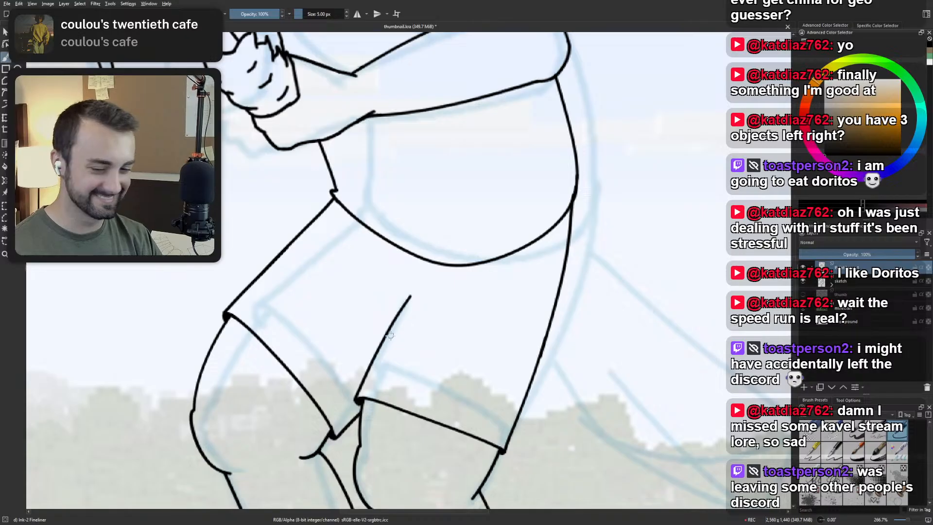
key(ctrl+z)
drag(357, 399, 403, 284)
key(ctrl+z)
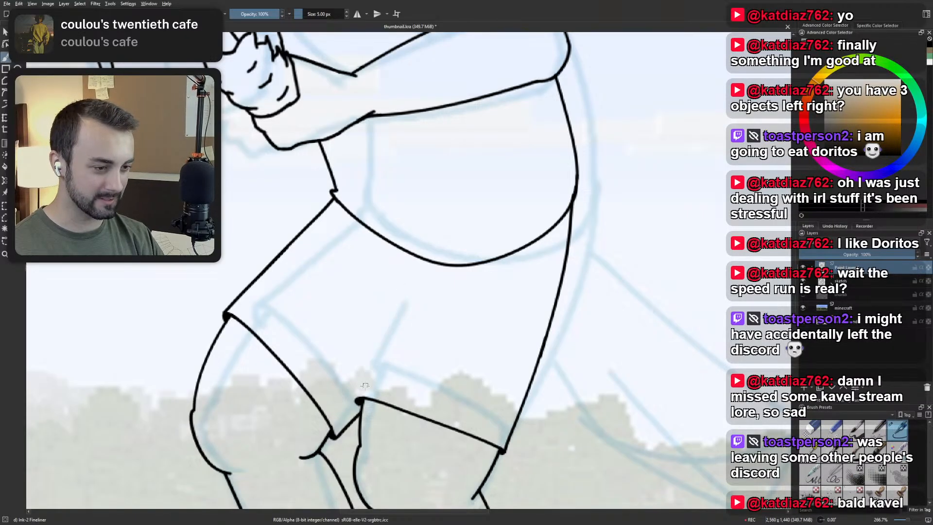
mouse_move(358, 400)
mouse_down()
mouse_move(403, 294)
mouse_move(440, 274)
mouse_move(430, 281)
mouse_move(448, 283)
mouse_move(386, 265)
mouse_up()
key(ctrl+z)
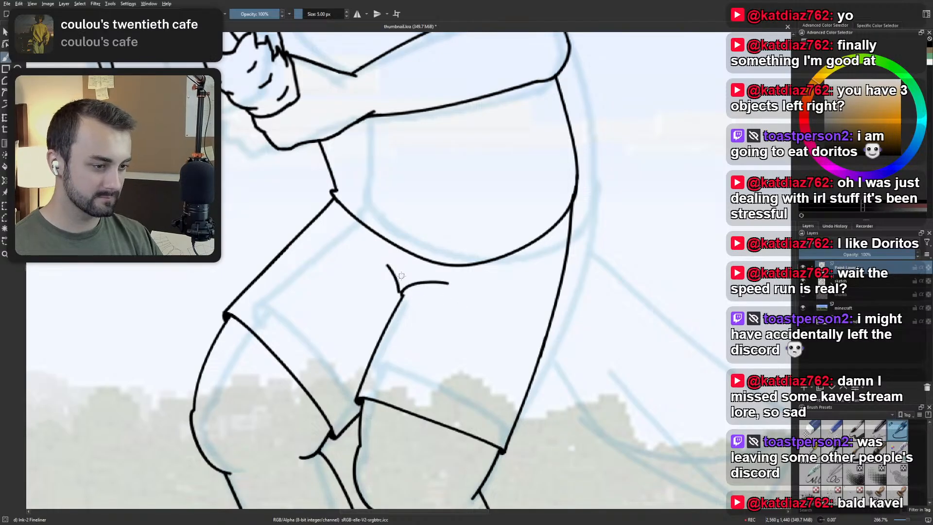
Examine the figure's overall proportions, the inked shorts and lower legs, and the rough foot sketch.
scroll(401, 276, down, 4)
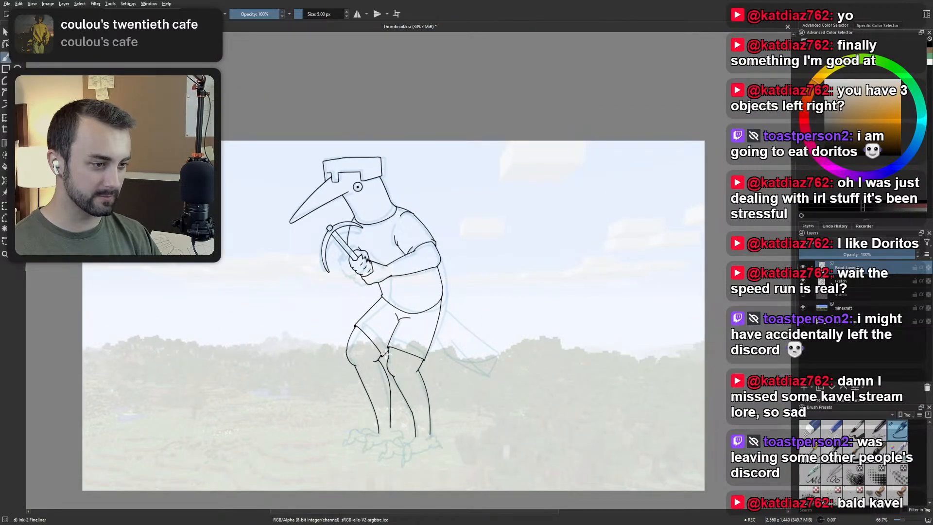
drag(386, 328, 392, 348)
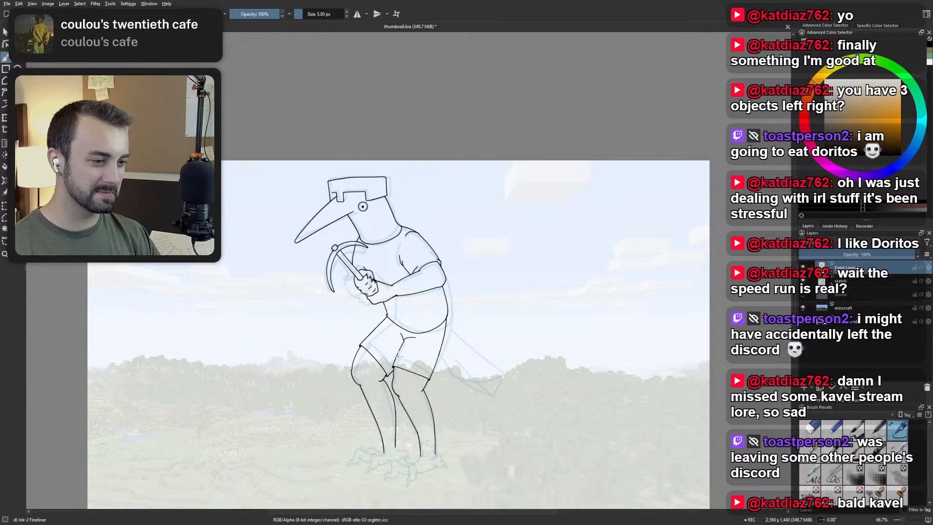
scroll(398, 356, up, 5)
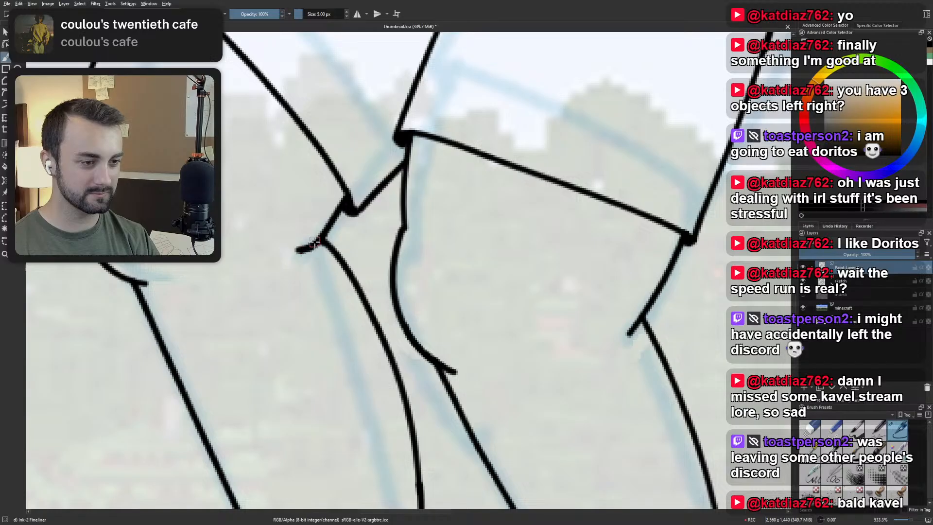
scroll(317, 235, down, 6)
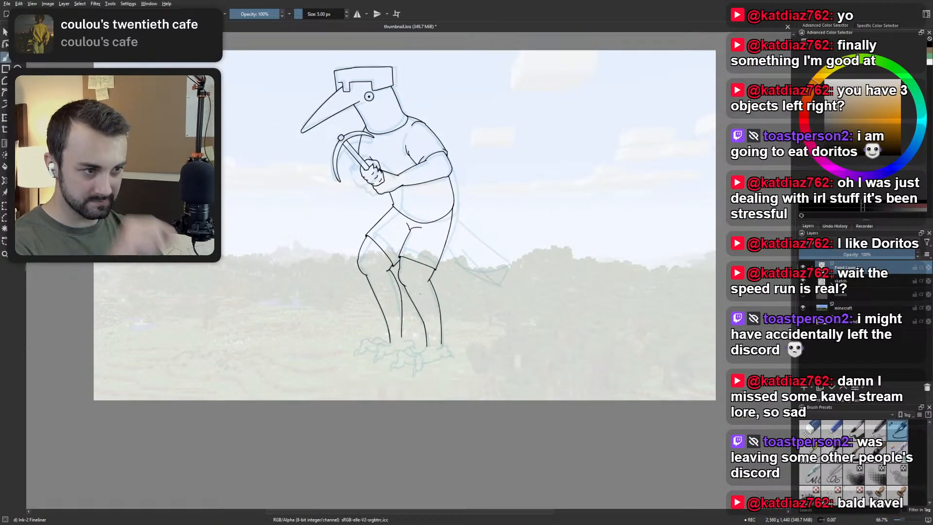
mouse_move(382, 230)
mouse_down()
mouse_move(399, 309)
mouse_move(402, 239)
mouse_up()
scroll(401, 307, up, 5)
drag(414, 365, 399, 284)
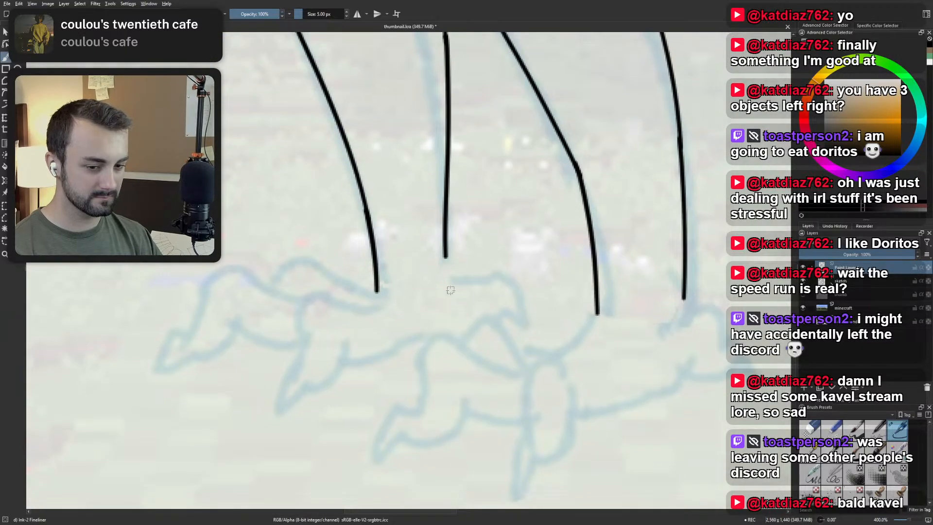
scroll(439, 288, down, 6)
drag(448, 218, 433, 314)
scroll(433, 314, up, 1)
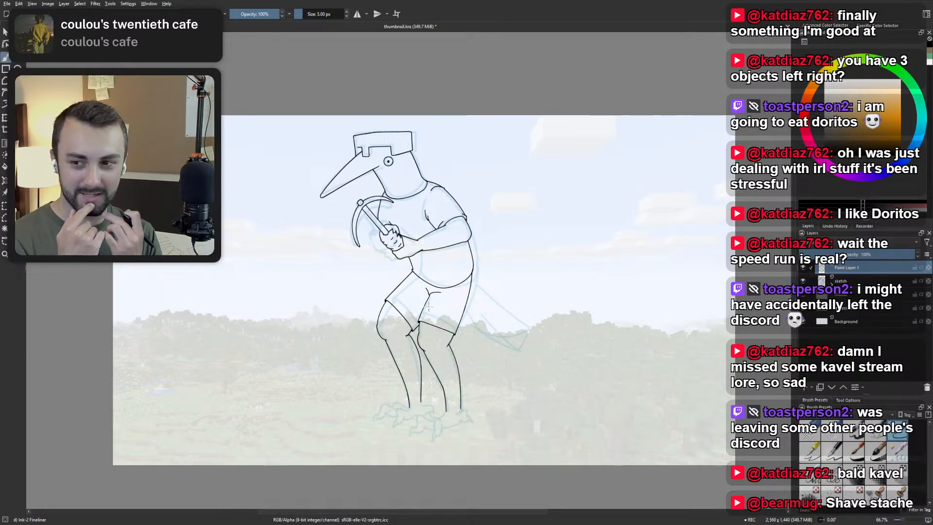
drag(378, 383, 379, 298)
scroll(379, 298, up, 2)
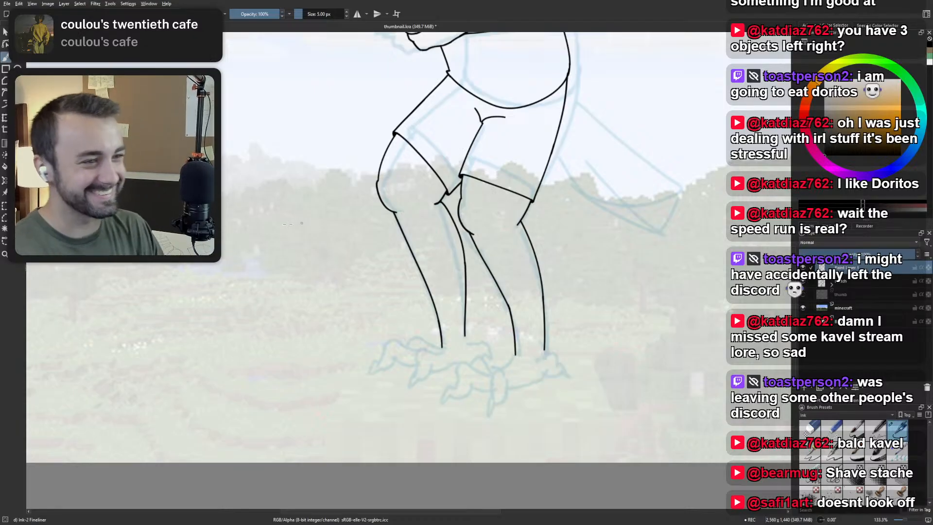
scroll(491, 311, down, 2)
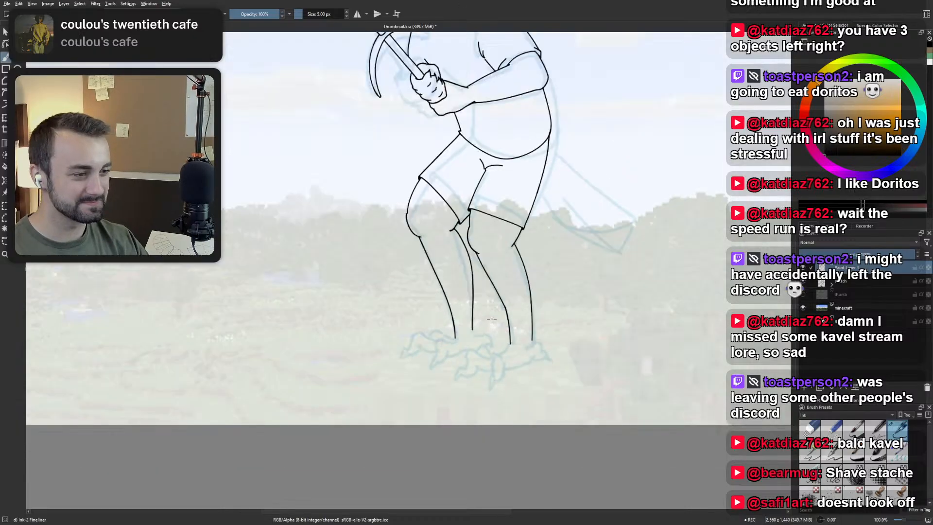
Shorten the lower end of the leading leg's back shin line so it stops slightly above the sketched foot.
drag(492, 316, 482, 386)
scroll(490, 404, up, 2)
scroll(490, 403, up, 2)
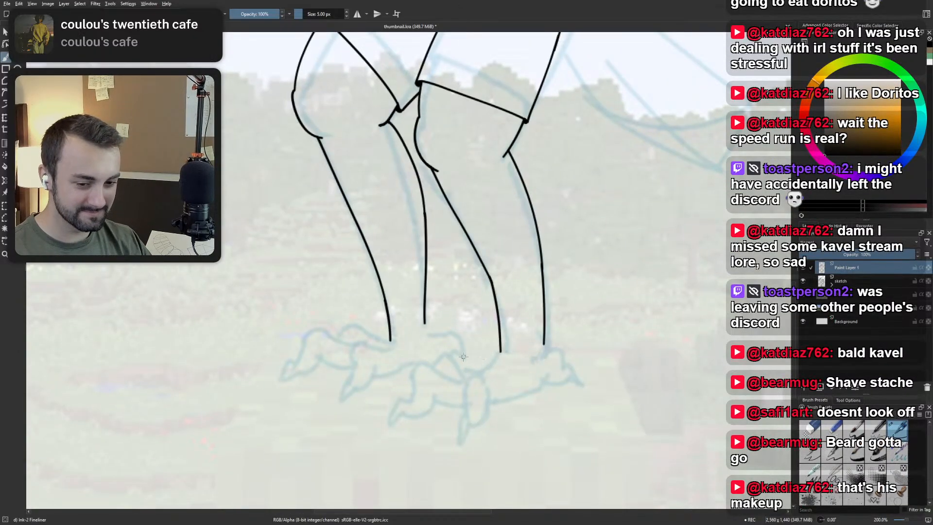
scroll(512, 358, up, 1)
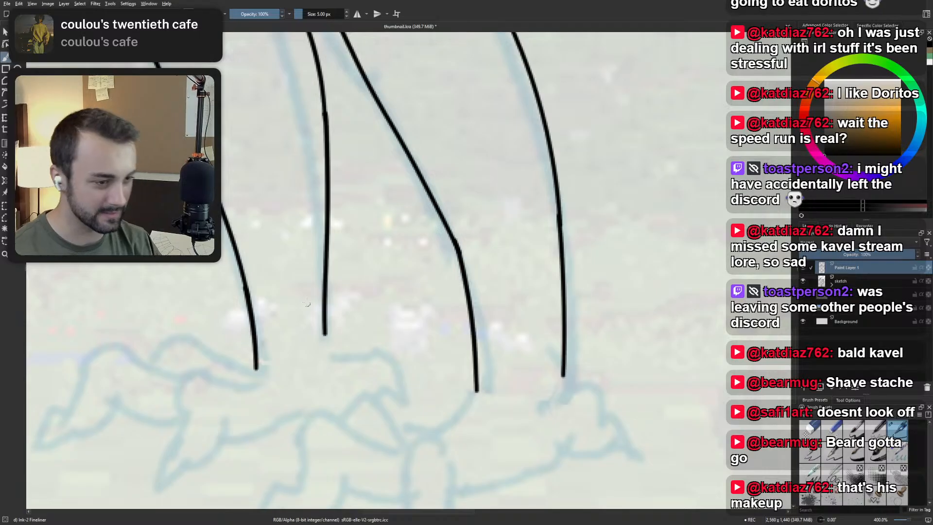
key(ctrl+z)
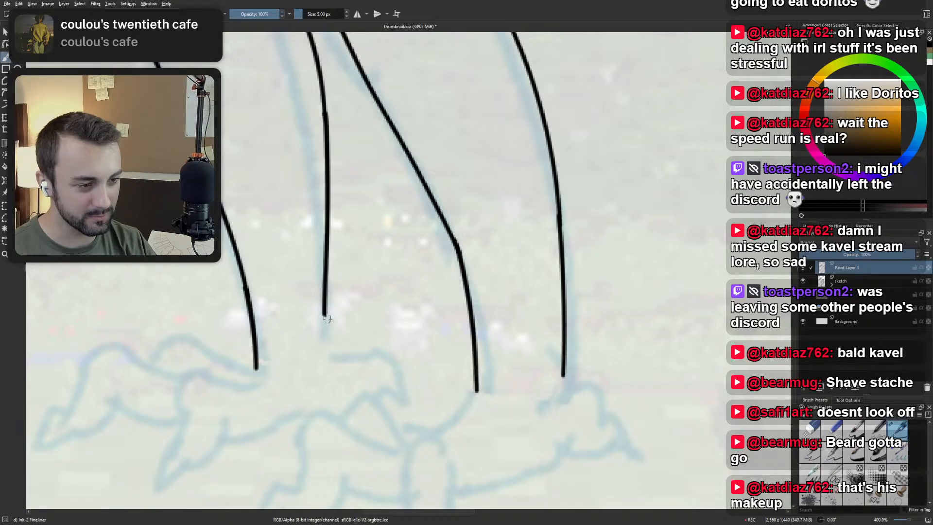
Try inking a short curved ankle stroke from the shortened shin line down to the leading foot's sketched heel.
drag(323, 313, 335, 365)
key(ctrl+z)
drag(320, 311, 328, 363)
key(ctrl+z)
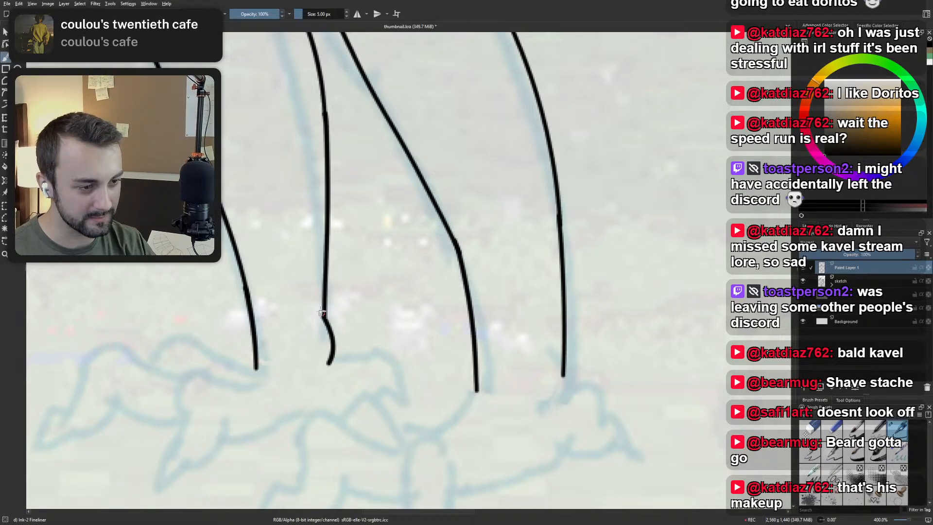
key(ctrl+z)
drag(321, 312, 331, 364)
key(ctrl+z)
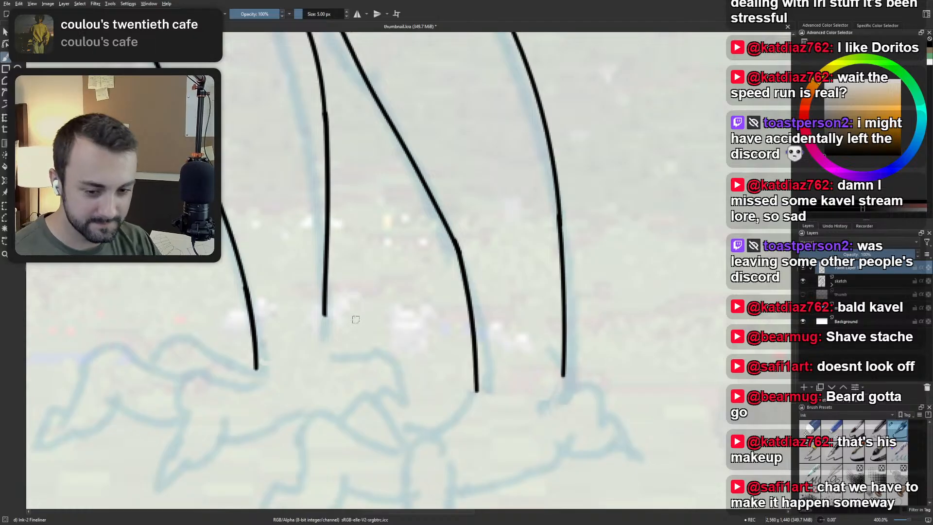
scroll(285, 356, down, 2)
scroll(378, 327, up, 3)
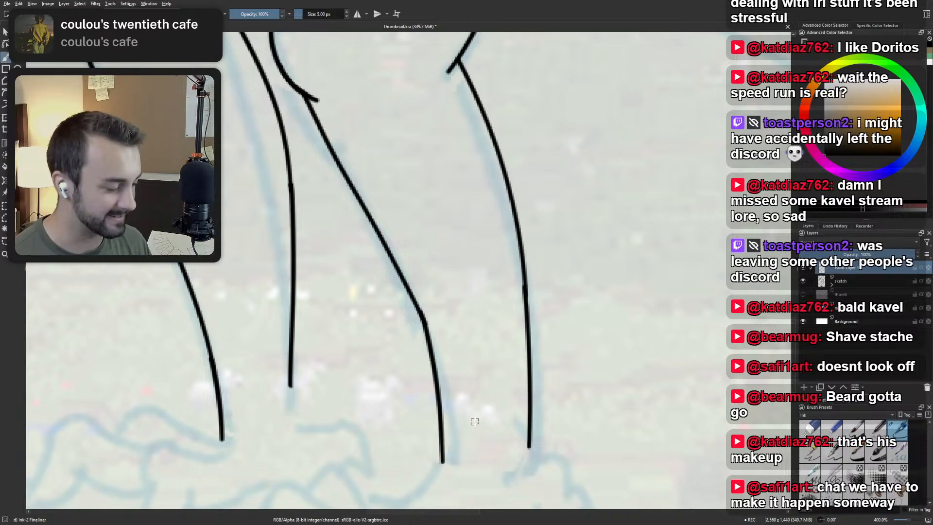
Examine the inked lower legs and their open ankle ends against the sketched feet and the shorts above.
scroll(475, 421, down, 2)
scroll(343, 372, up, 1)
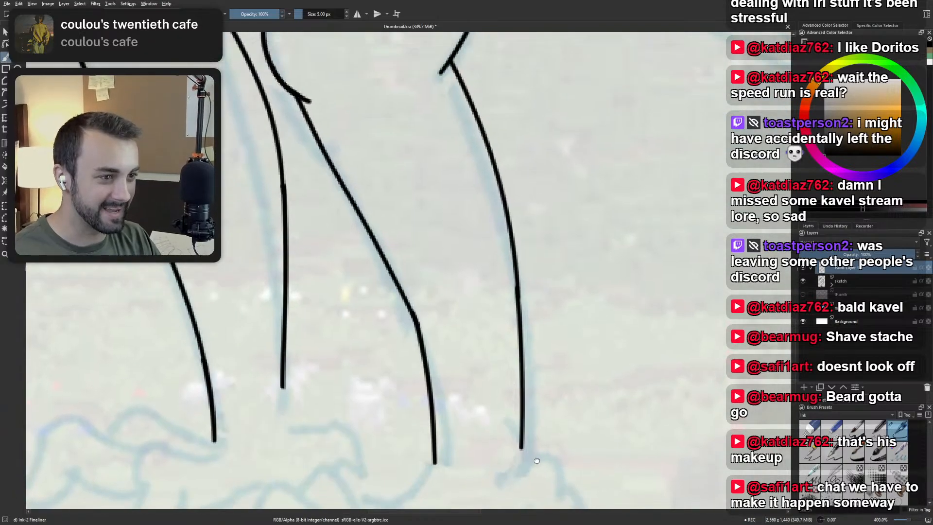
scroll(360, 364, down, 1)
scroll(396, 349, up, 1)
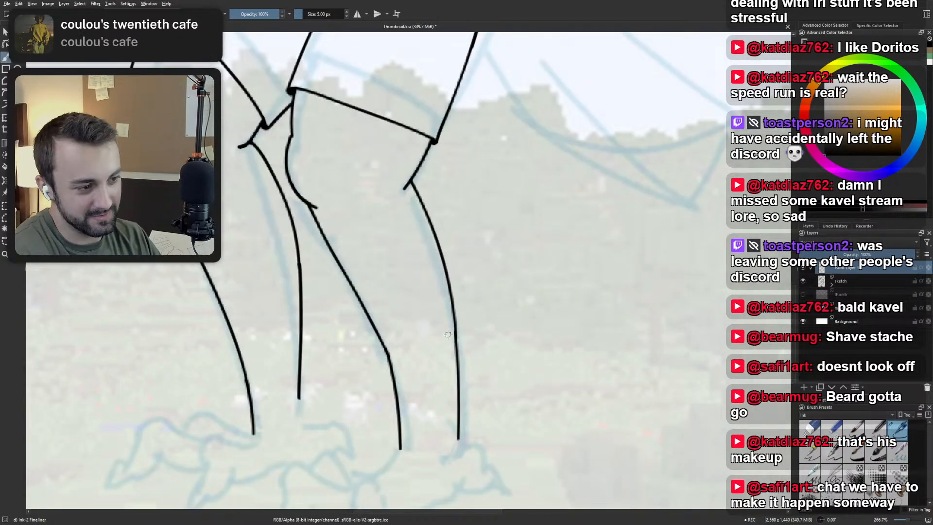
scroll(461, 337, down, 3)
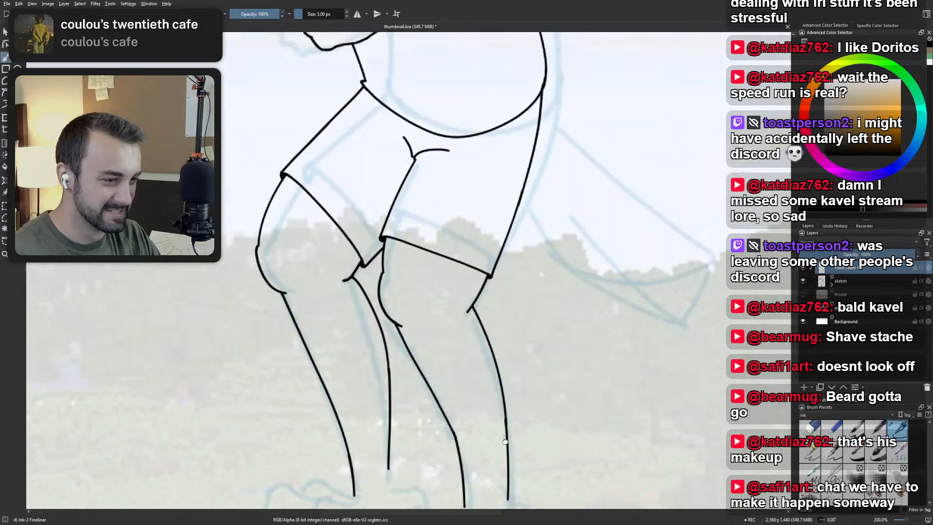
scroll(480, 455, up, 4)
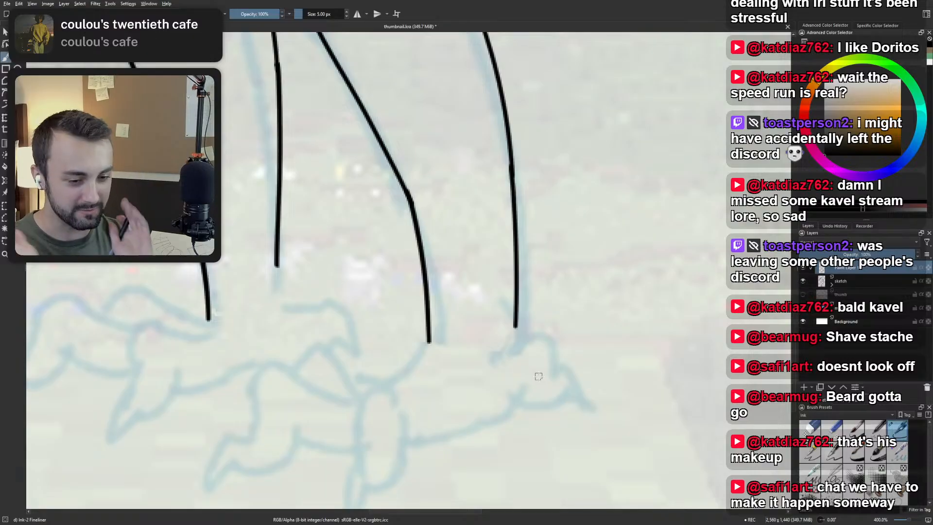
scroll(536, 364, down, 3)
drag(449, 341, 443, 374)
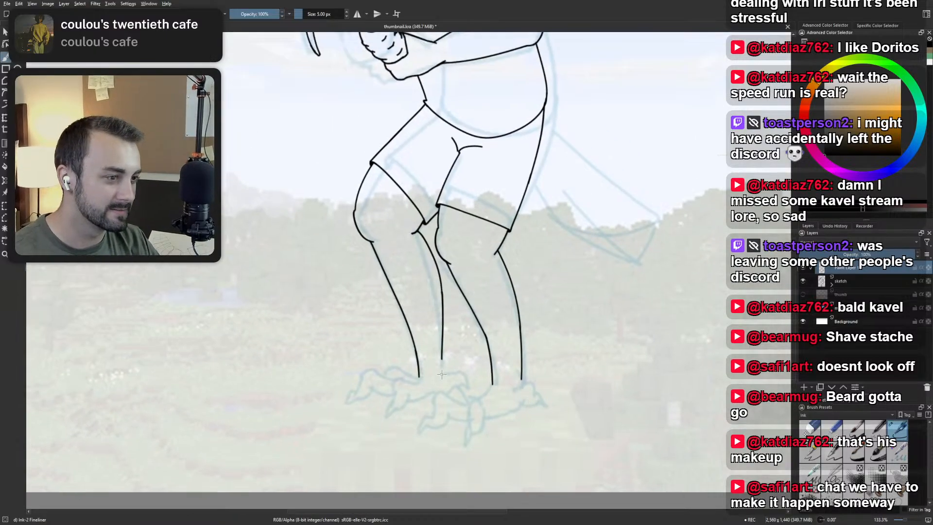
Ink a short outward-curving ankle stroke from the lower end of the leading leg's back shin line down to the sketched heel.
scroll(443, 374, up, 2)
drag(513, 363, 394, 353)
scroll(341, 337, up, 1)
mouse_move(342, 336)
mouse_down()
mouse_move(427, 328)
mouse_move(398, 366)
mouse_up()
key(ctrl+z)
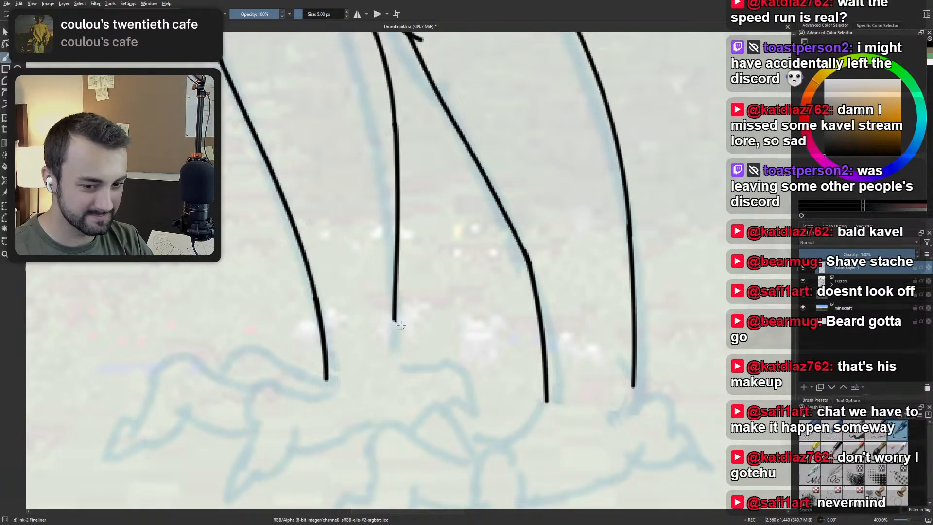
drag(382, 297, 394, 372)
key(ctrl+z)
drag(383, 299, 393, 373)
key(ctrl+z)
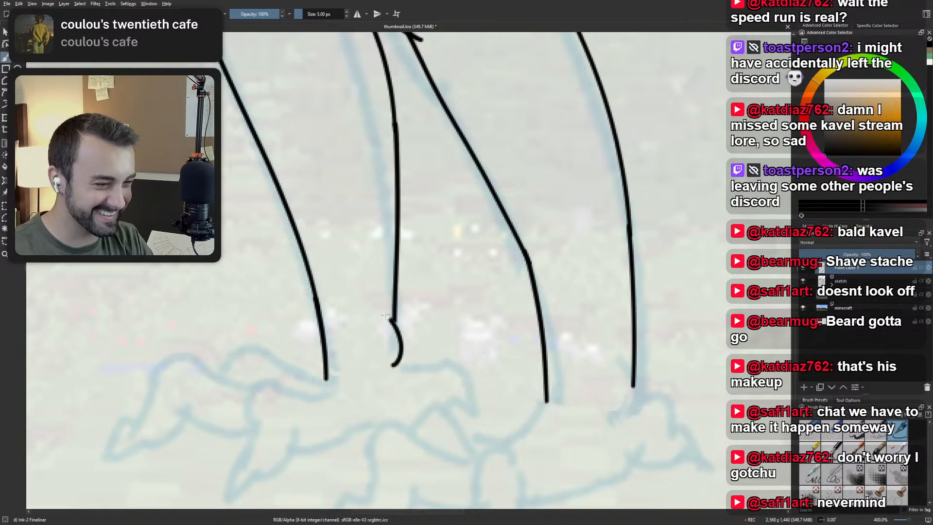
key(ctrl+z)
drag(389, 312, 394, 372)
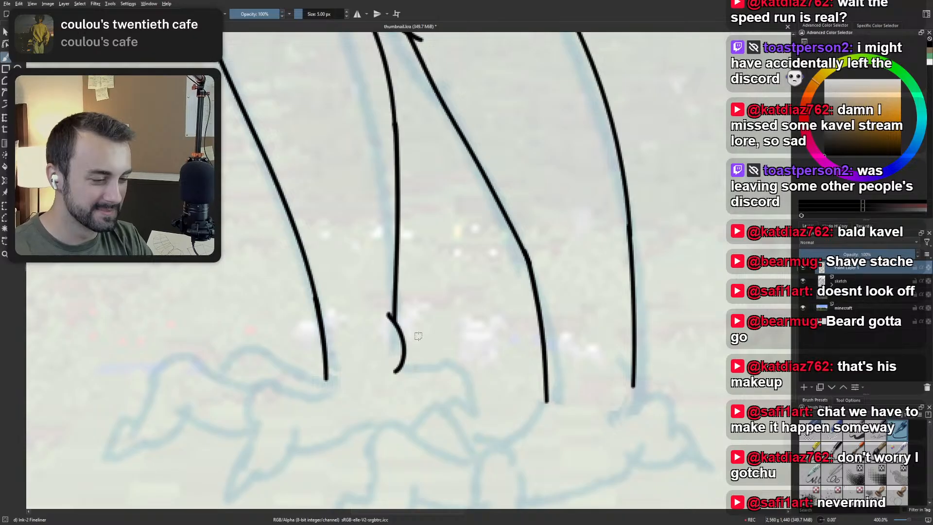
Shorten the lower end of the trailing leg's back shin line with the Eraser Small brush so it stops above the sketched heel.
right_click(649, 357)
click(697, 367)
drag(636, 411, 635, 370)
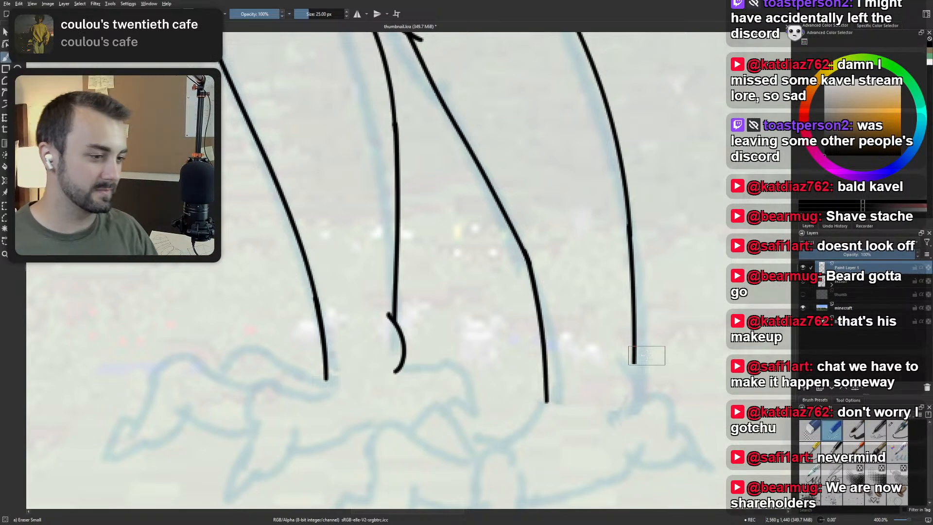
scroll(586, 335, down, 3)
drag(578, 328, 494, 450)
scroll(486, 408, down, 1)
drag(510, 321, 491, 330)
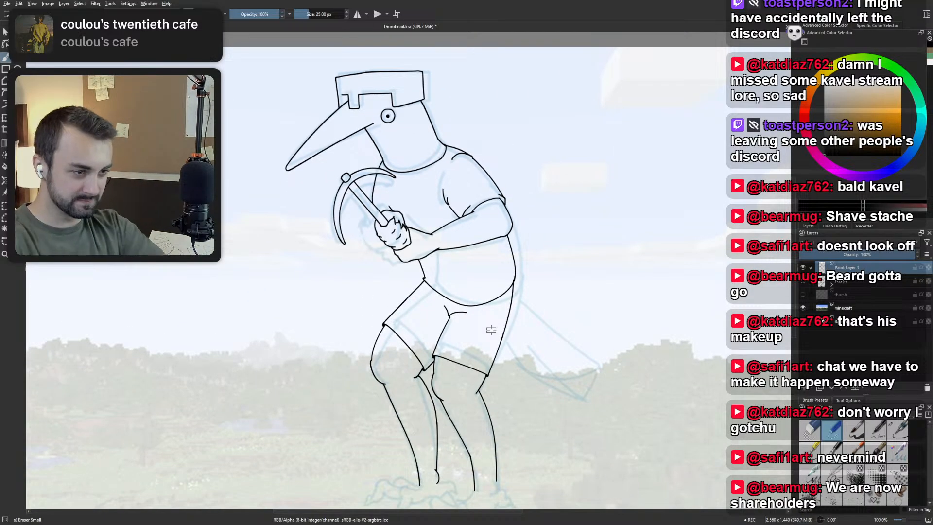
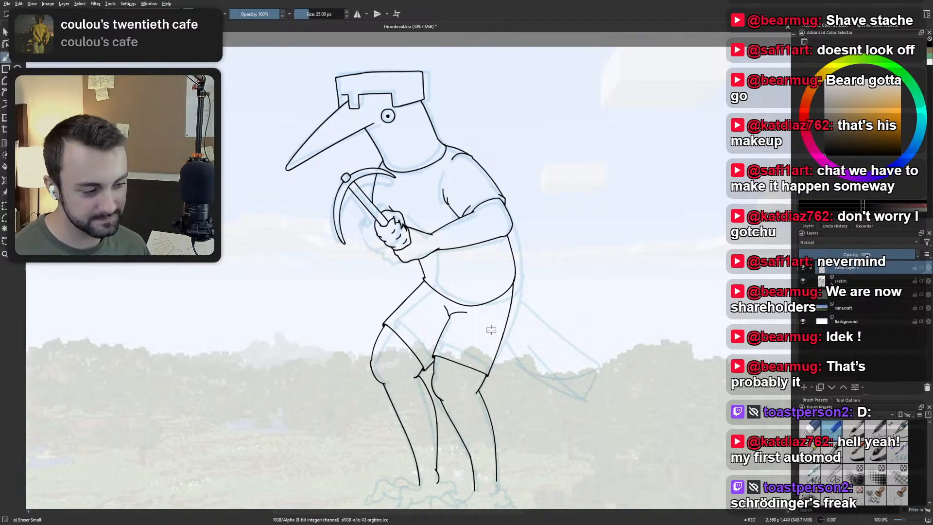
With the Ink-2 Fineliner, ink a short outward-curving ankle stroke from the trailing leg's back shin line down to the sketched heel.
drag(484, 475, 486, 323)
scroll(485, 323, up, 2)
right_click(486, 323)
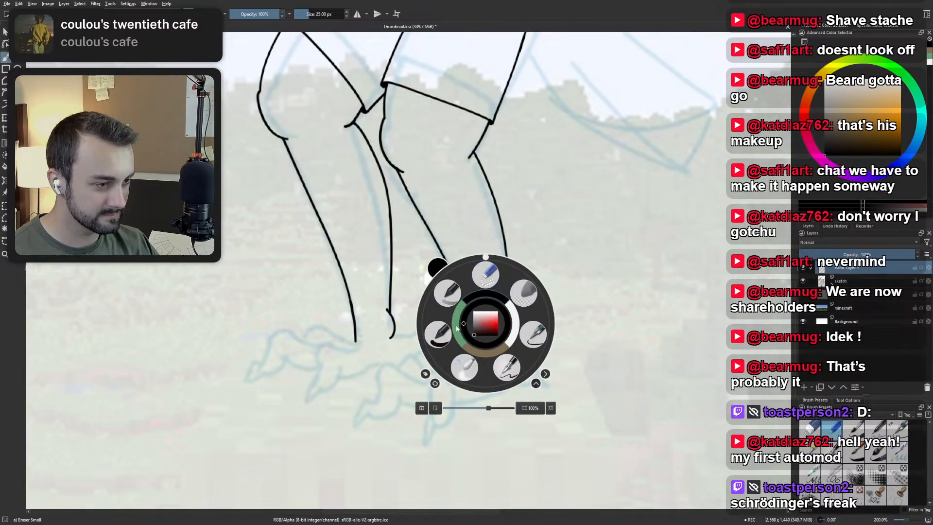
click(534, 334)
scroll(548, 352, up, 1)
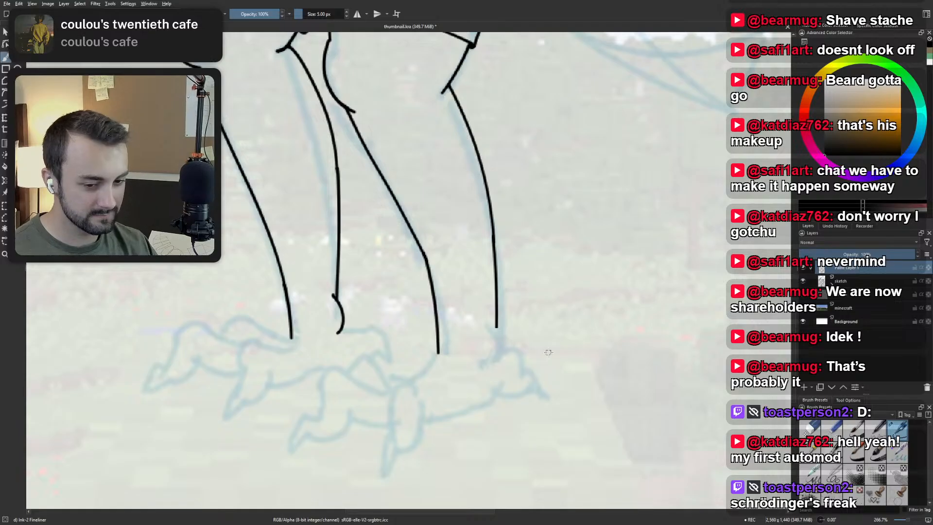
drag(493, 336, 497, 377)
key(ctrl+z)
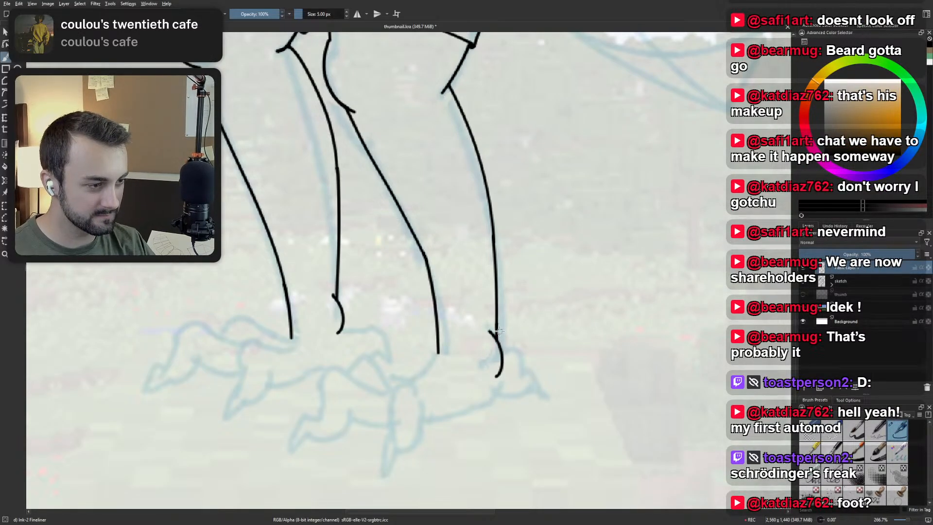
key(ctrl+z)
drag(490, 332, 497, 377)
key(ctrl+z)
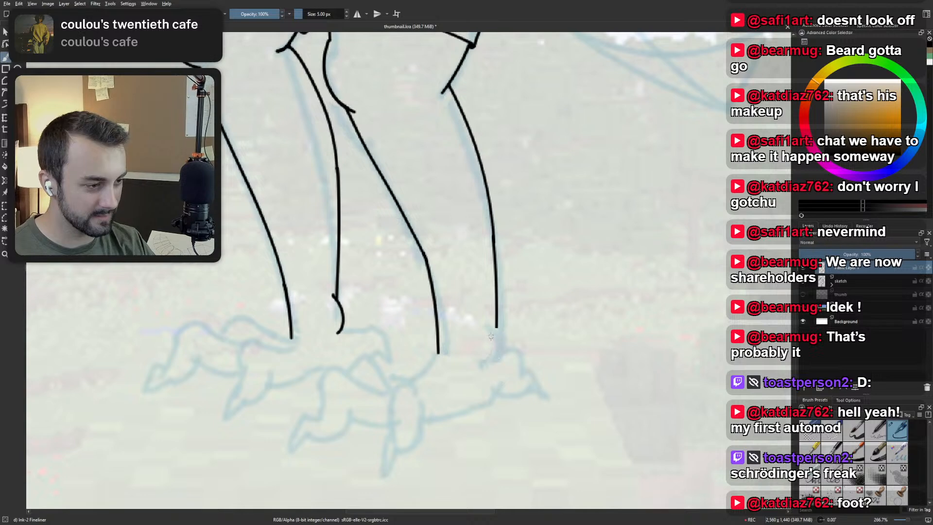
drag(491, 335, 496, 376)
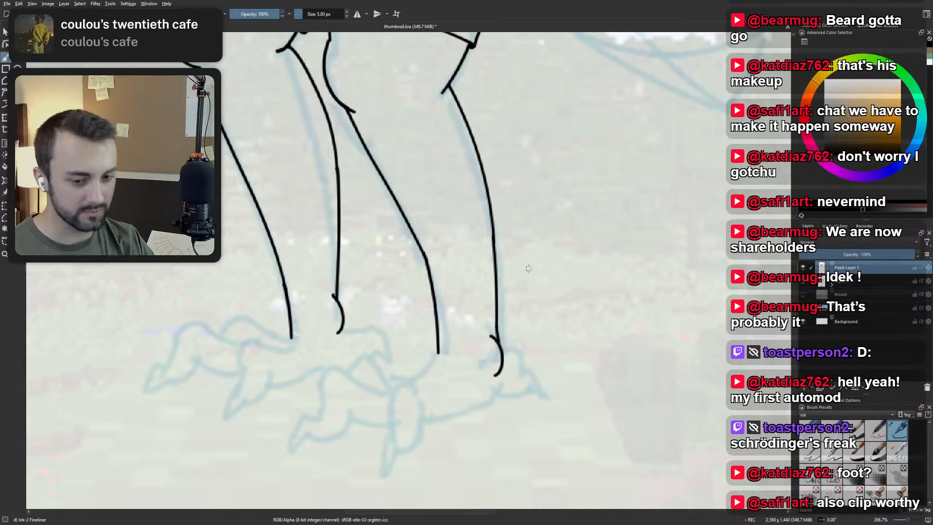
Examine the inked lower legs and both ankle curves against the whole figure and the sketched feet.
scroll(527, 267, down, 2)
scroll(526, 267, down, 3)
scroll(525, 401, up, 5)
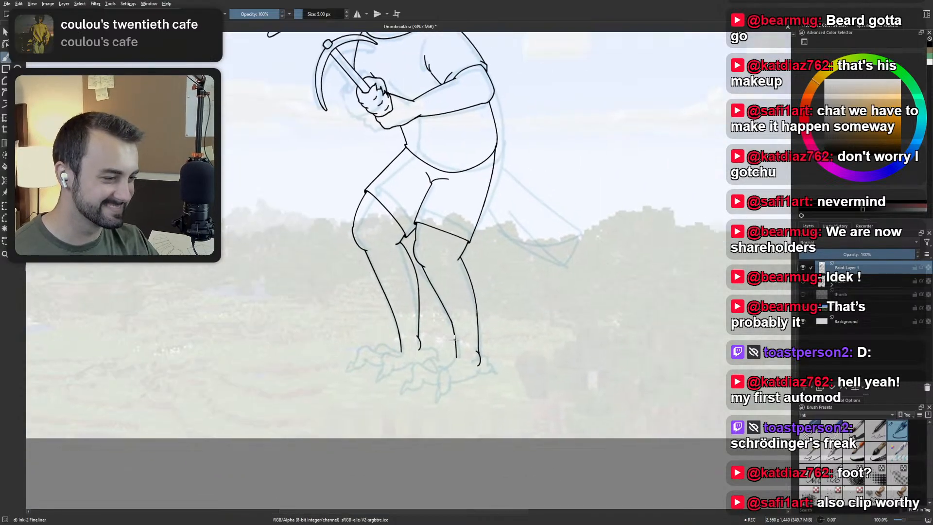
mouse_move(525, 401)
mouse_down()
mouse_move(425, 379)
mouse_move(444, 361)
mouse_up()
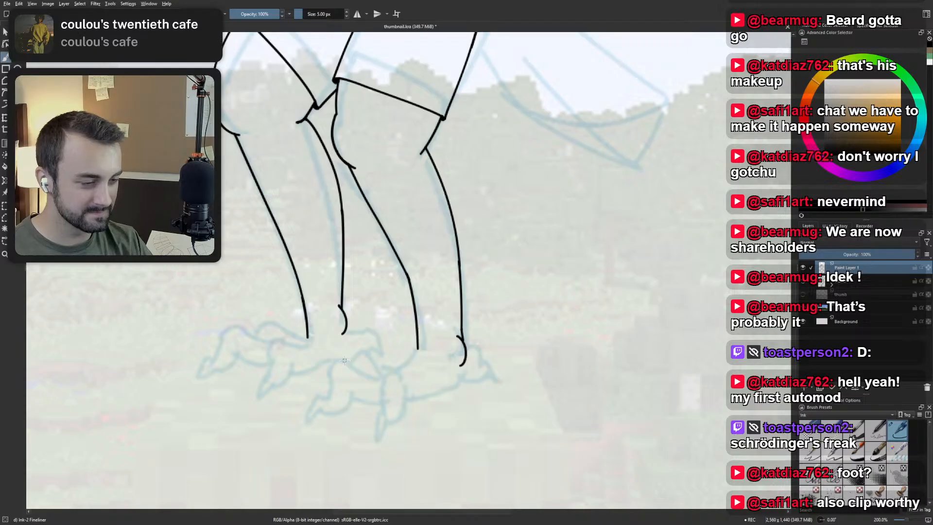
drag(344, 360, 469, 363)
scroll(469, 362, up, 1)
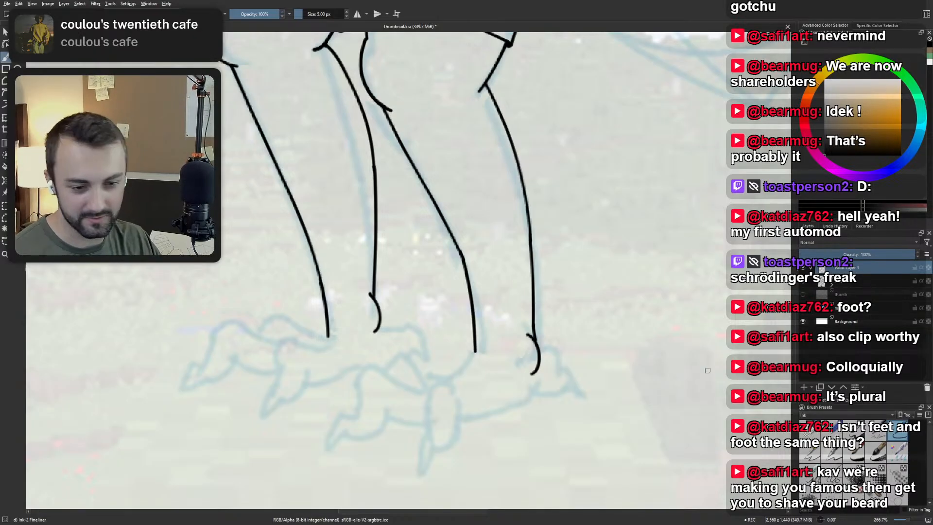
drag(495, 282, 491, 281)
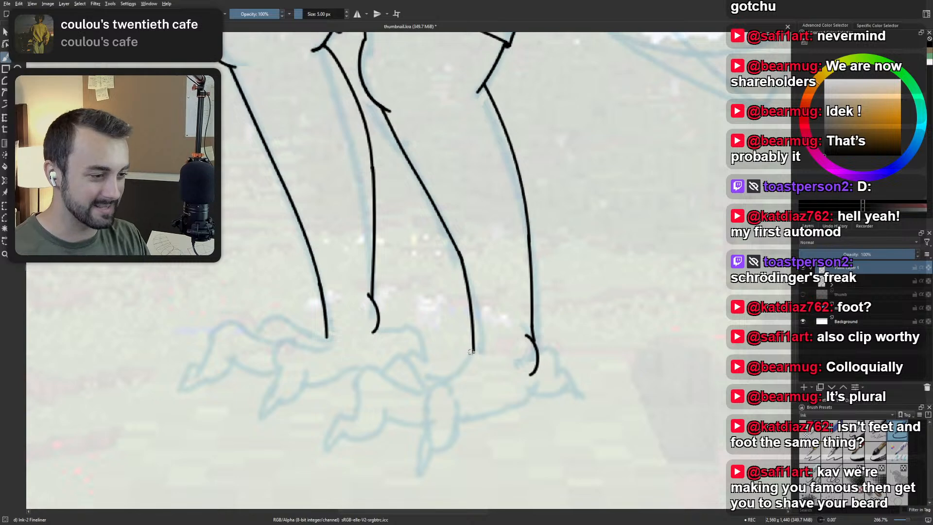
Try inking a curved stroke from the lower end of the trailing leg's front shin line down toward the sketched toes.
drag(474, 351, 445, 380)
key(ctrl+z)
key(ctrl+z)
key(ctrl+z)
drag(474, 351, 445, 380)
key(ctrl+z)
key(ctrl+z)
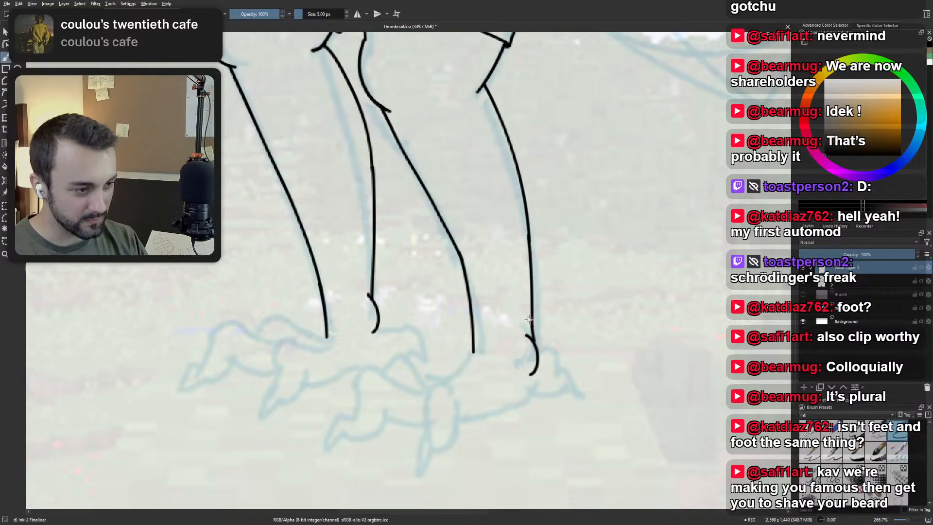
Ink the rounded knuckle of the trailing foot's near toe, arching over and down to the start of its claw.
mouse_move(458, 393)
mouse_down()
mouse_move(427, 394)
mouse_move(439, 417)
mouse_move(431, 389)
mouse_move(435, 435)
mouse_move(421, 452)
mouse_up()
key(ctrl+z)
key(ctrl+z)
key(ctrl+z)
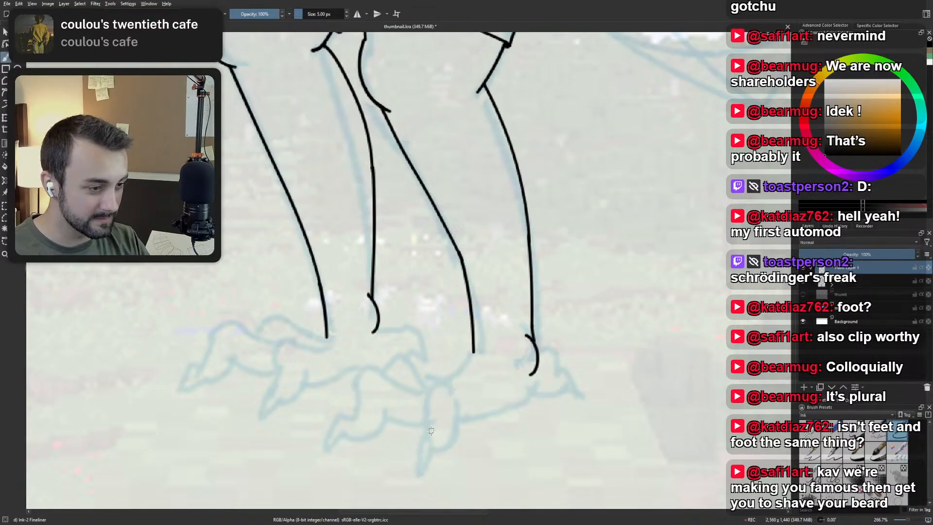
mouse_move(430, 417)
mouse_down()
mouse_move(421, 400)
mouse_move(459, 396)
mouse_move(426, 436)
mouse_move(419, 482)
mouse_up()
key(ctrl+z)
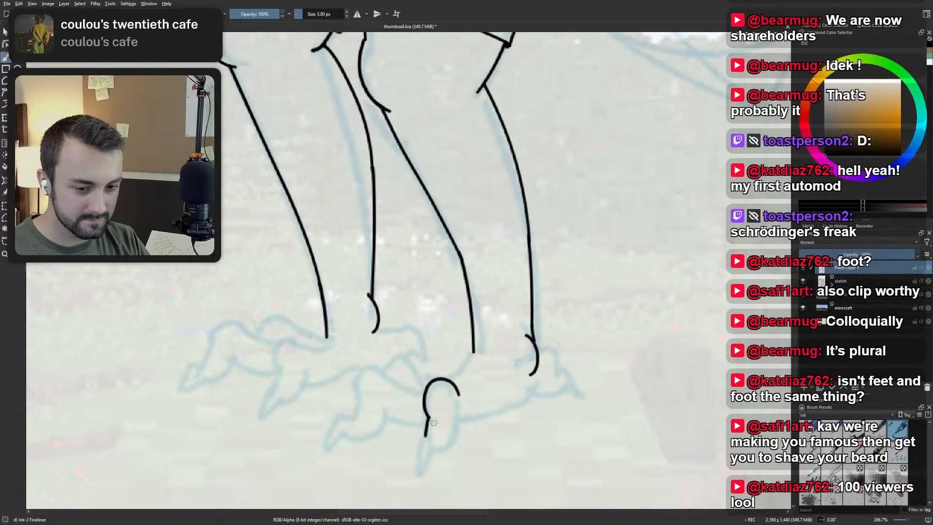
Ink the near toe's narrow pointed claw and the rounded toe pad curving back up behind it.
drag(426, 434, 417, 480)
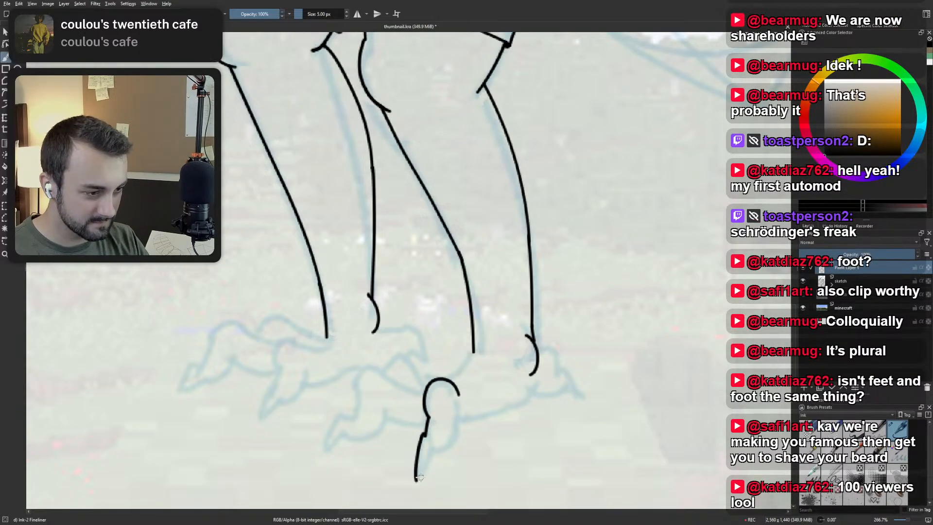
key(ctrl+z)
mouse_move(426, 435)
mouse_down()
mouse_move(421, 478)
mouse_move(432, 450)
mouse_move(421, 469)
mouse_up()
key(ctrl+z)
key(ctrl+z)
key(ctrl+z)
mouse_move(426, 436)
mouse_down()
mouse_move(425, 478)
mouse_move(458, 422)
mouse_up()
key(ctrl+z)
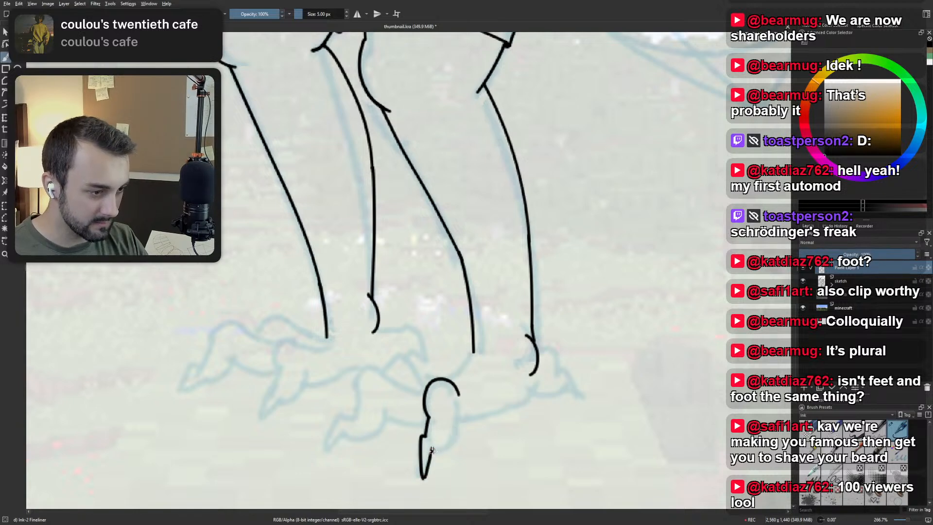
drag(432, 451, 456, 421)
key(ctrl+z)
drag(432, 451, 456, 415)
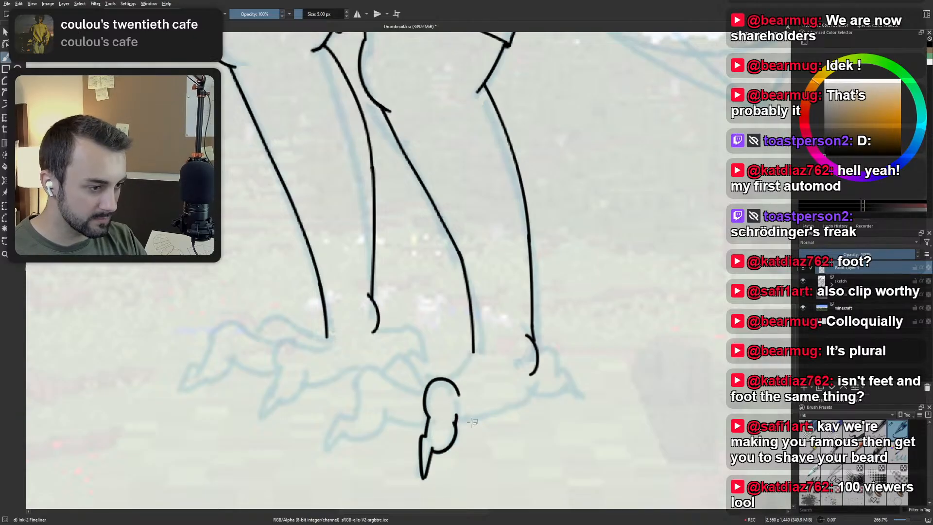
Ink the trailing foot's sole line from the back of the near toe, rising toward the sketched heel.
mouse_move(455, 422)
mouse_down()
mouse_move(471, 425)
mouse_move(527, 396)
mouse_up()
key(ctrl+z)
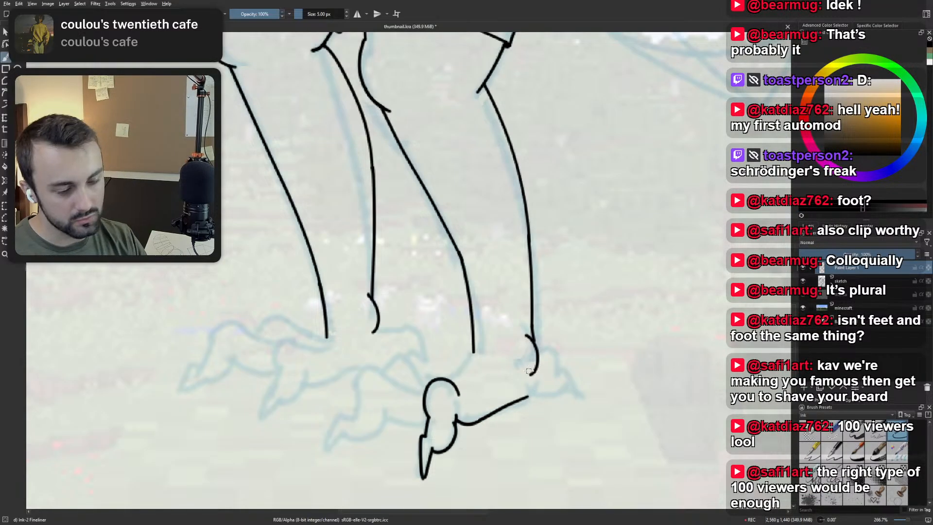
key(ctrl+z)
key(ctrl+z)
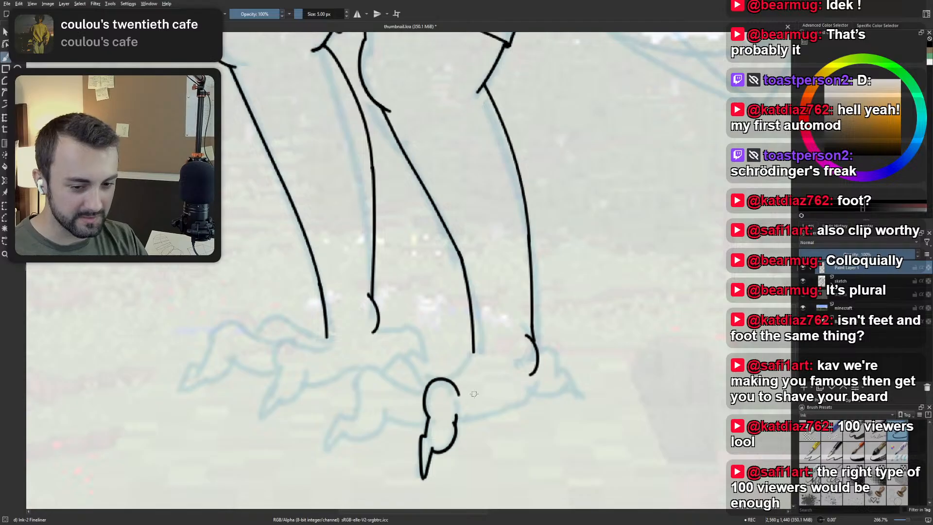
mouse_move(456, 421)
mouse_down()
mouse_move(526, 395)
mouse_move(480, 421)
mouse_move(493, 401)
mouse_move(525, 394)
mouse_up()
key(ctrl+z)
key(ctrl+z)
key(ctrl+z)
key(ctrl+z)
drag(456, 415, 532, 389)
key(ctrl+z)
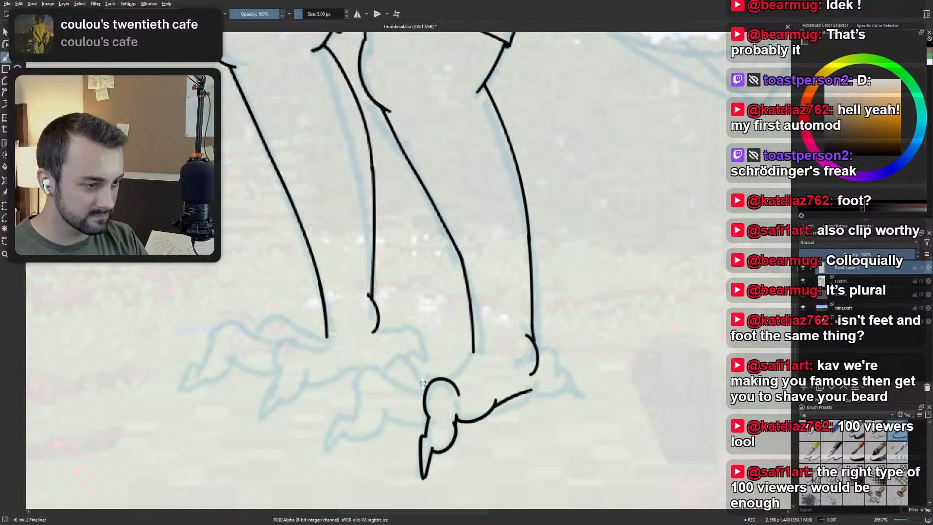
Ink the top of the trailing foot's forward toe as a curve running from the near toe's knuckle over the forward knuckle.
mouse_move(424, 389)
mouse_down()
mouse_move(384, 371)
mouse_move(395, 378)
mouse_move(383, 370)
mouse_move(354, 396)
mouse_up()
key(ctrl+z)
key(ctrl+z)
drag(426, 389, 383, 367)
key(ctrl+z)
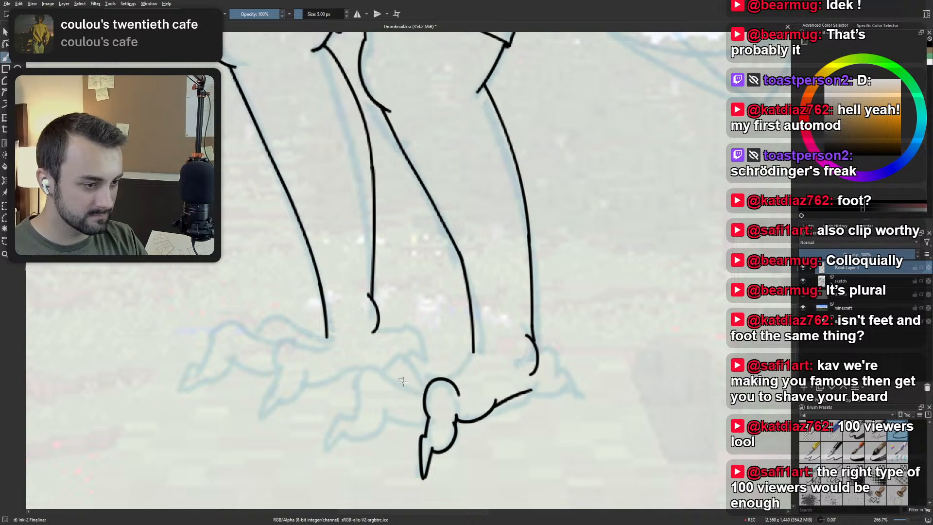
mouse_move(425, 390)
mouse_down()
mouse_move(389, 366)
mouse_move(368, 368)
mouse_move(367, 400)
mouse_move(355, 404)
mouse_move(355, 374)
mouse_move(390, 372)
mouse_move(358, 399)
mouse_up()
key(ctrl+z)
key(ctrl+z)
key(ctrl+z)
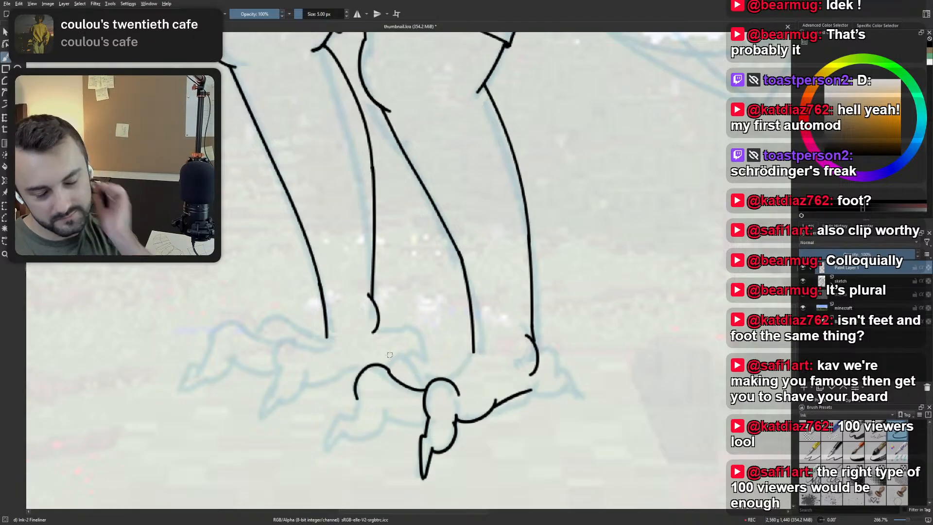
key(ctrl+z)
key(ctrl+z)
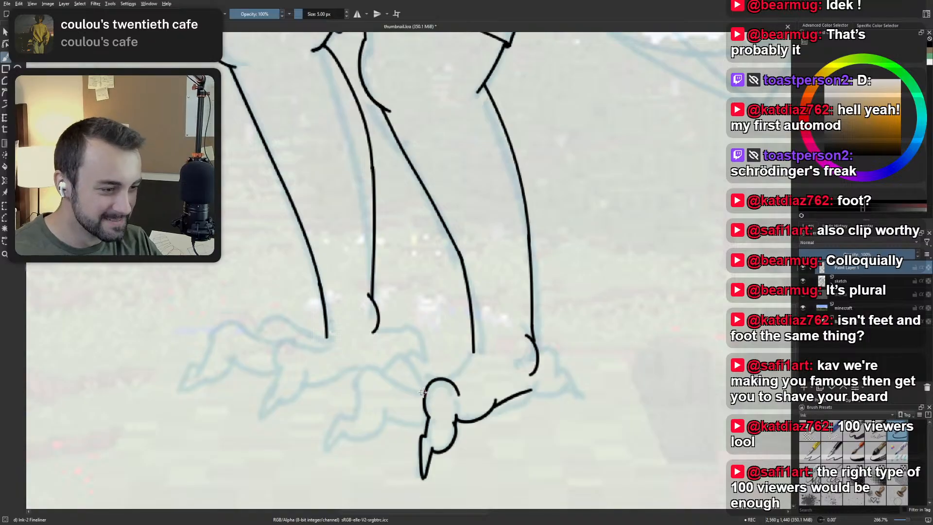
mouse_move(426, 392)
mouse_down()
mouse_move(394, 359)
mouse_move(359, 386)
mouse_up()
key(ctrl+z)
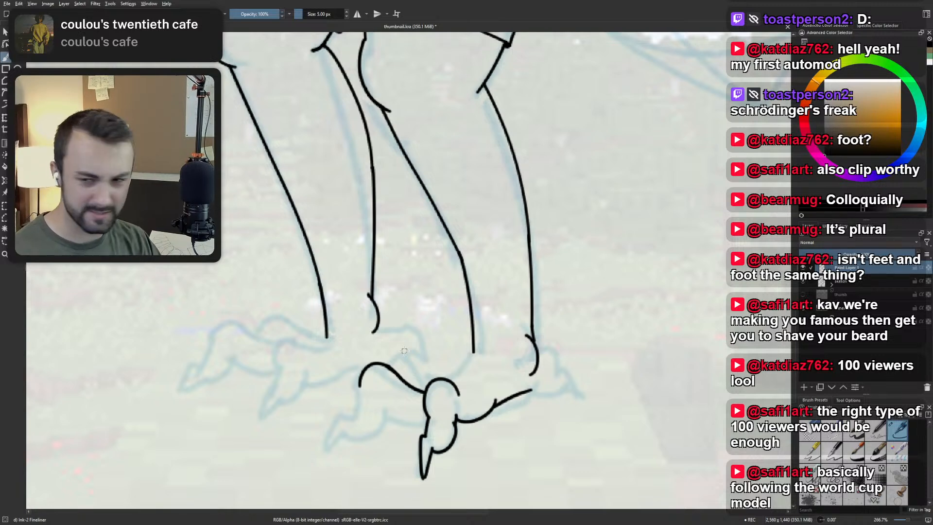
Try inking the forward toe's pointed claw and curved underside below its knuckle on the trailing foot.
mouse_move(384, 135)
mouse_down()
mouse_move(392, 203)
mouse_move(447, 92)
mouse_move(460, 113)
mouse_up()
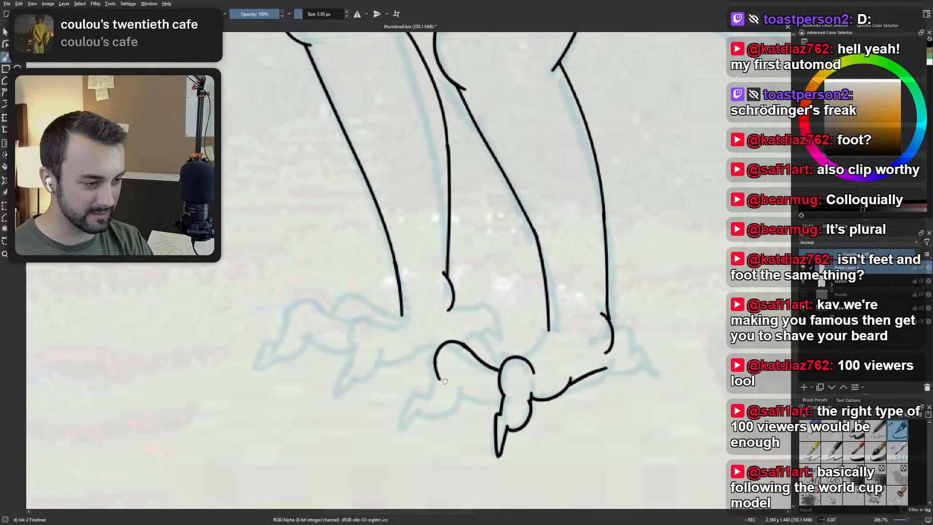
drag(440, 379, 425, 414)
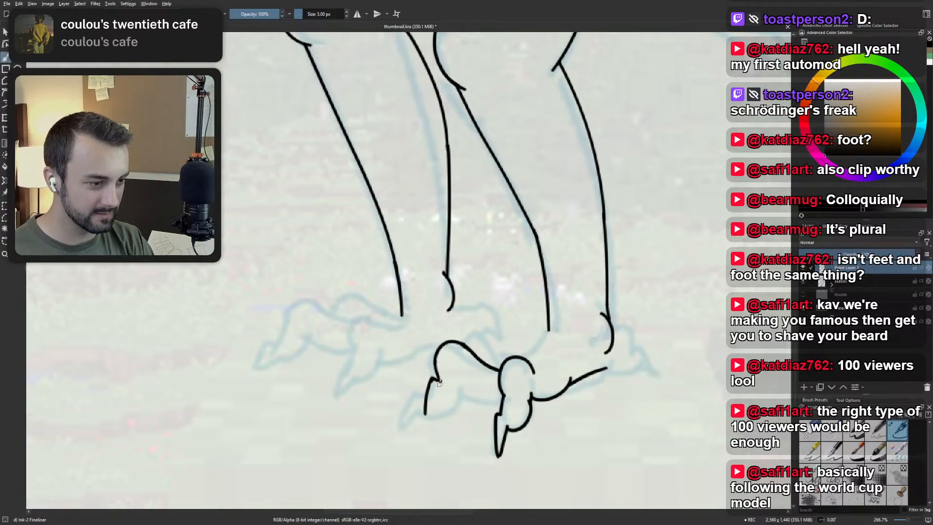
key(ctrl+z)
mouse_move(439, 379)
mouse_down()
mouse_move(410, 422)
mouse_move(430, 402)
mouse_move(468, 395)
mouse_up()
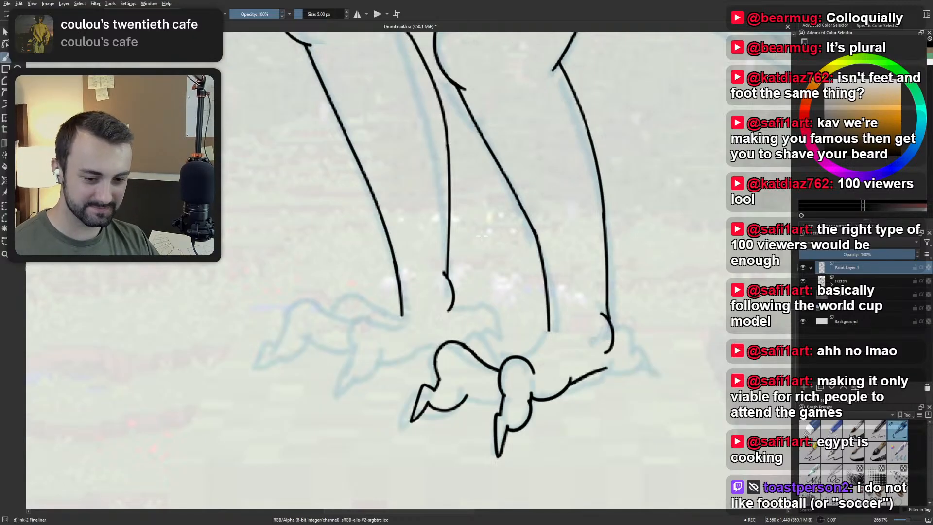
Try inking the forward toe's rounded back edge and a short sole line connecting it to the near toe.
drag(515, 266, 457, 314)
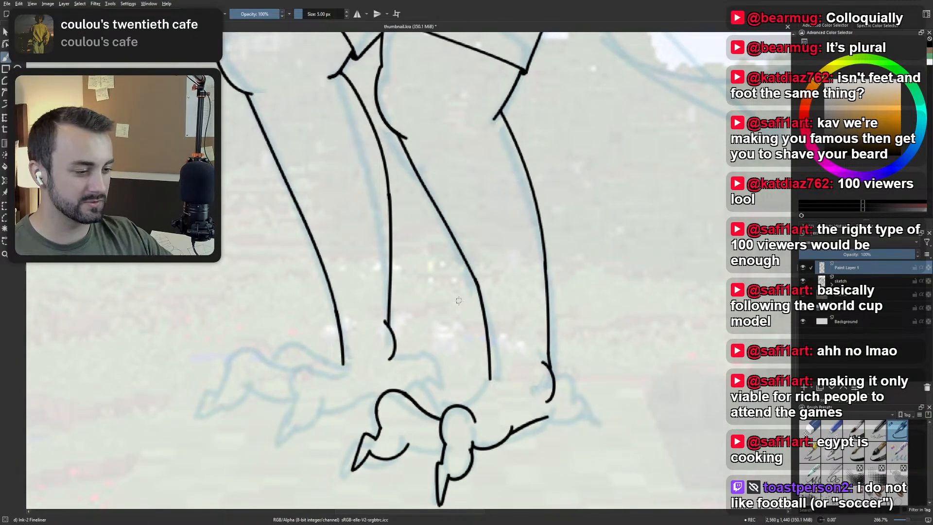
mouse_move(408, 442)
mouse_down()
mouse_move(406, 424)
mouse_move(409, 443)
mouse_move(407, 424)
mouse_move(411, 440)
mouse_move(453, 440)
mouse_move(414, 443)
mouse_move(445, 438)
mouse_move(442, 448)
mouse_move(457, 404)
mouse_move(469, 429)
mouse_up()
key(ctrl+z)
key(ctrl+z)
key(ctrl+z)
key(ctrl+z)
key(ctrl+z)
key(ctrl+z)
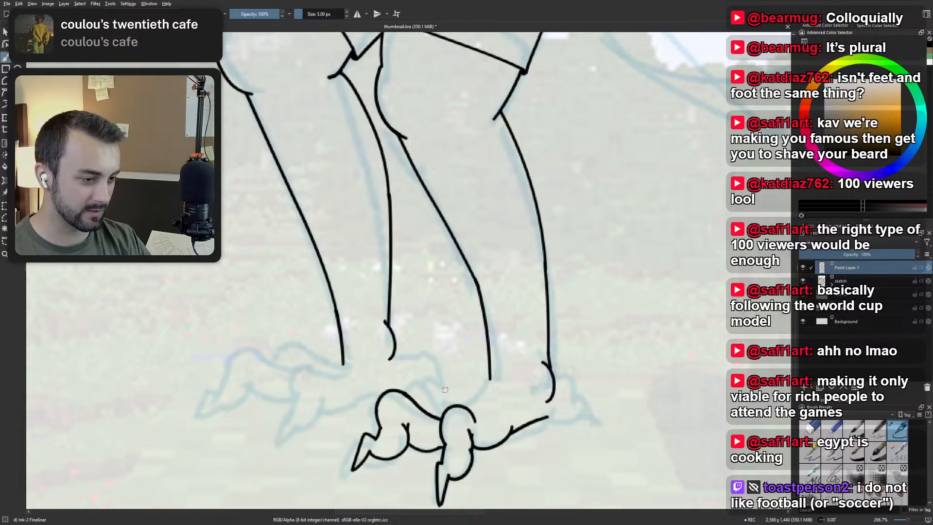
Erase the forward toe's claw, underside and connecting sole line with the Eraser Small brush.
scroll(434, 364, down, 5)
drag(432, 378, 404, 364)
scroll(405, 364, up, 4)
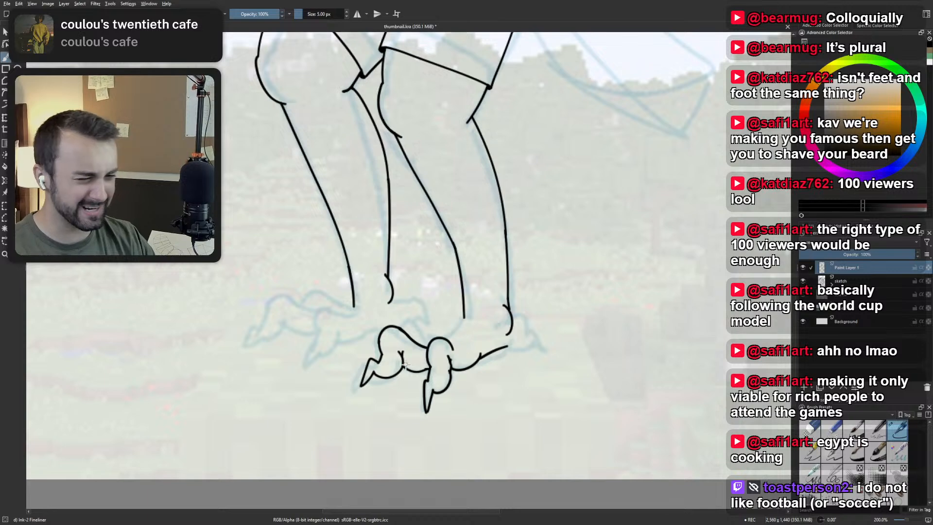
scroll(403, 349, up, 2)
right_click(402, 348)
click(402, 292)
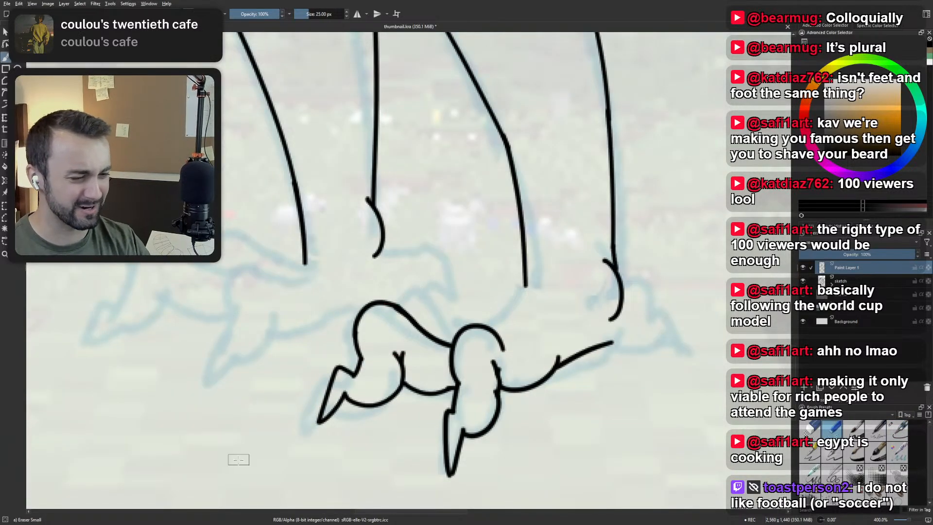
mouse_move(315, 387)
mouse_down()
mouse_move(307, 452)
mouse_move(384, 372)
mouse_move(435, 388)
mouse_up()
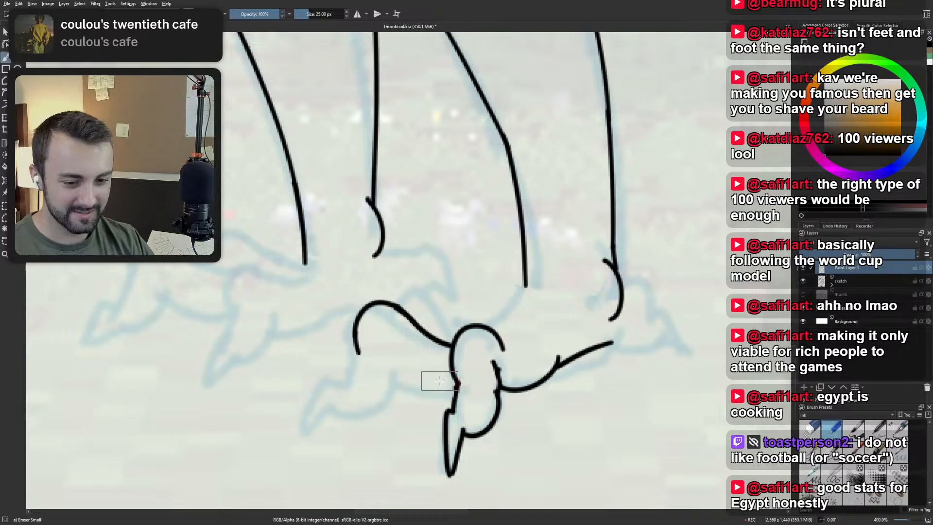
Undo the erasing and the strokes of the forward toe's claw and underside, leaving the knuckle curve.
scroll(454, 271, down, 2)
drag(454, 271, 441, 321)
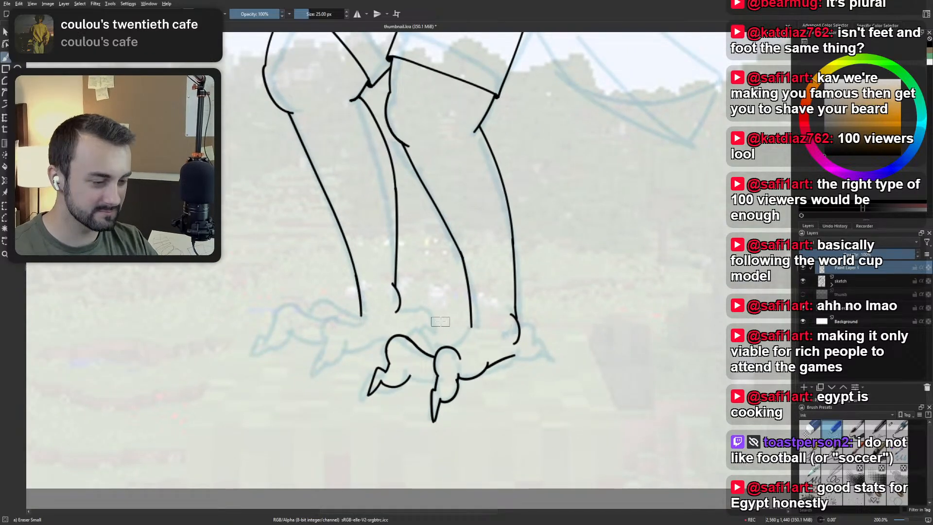
key(ctrl+z)
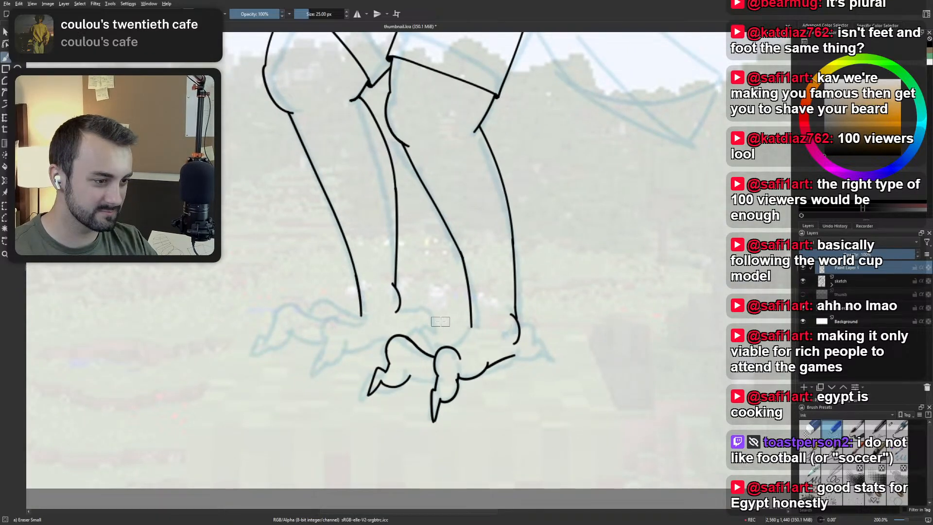
scroll(428, 342, up, 2)
scroll(440, 328, down, 3)
scroll(440, 328, up, 1)
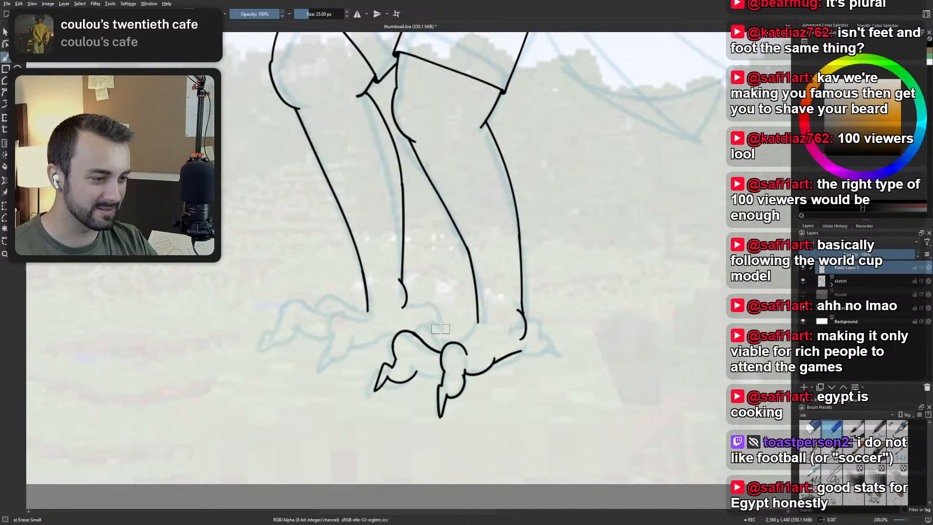
key(ctrl+z)
key(ctrl+z)
Extend the forward toe's front edge down from its knuckle toward the claw with the Ink-2 Fineliner brush.
right_click(440, 328)
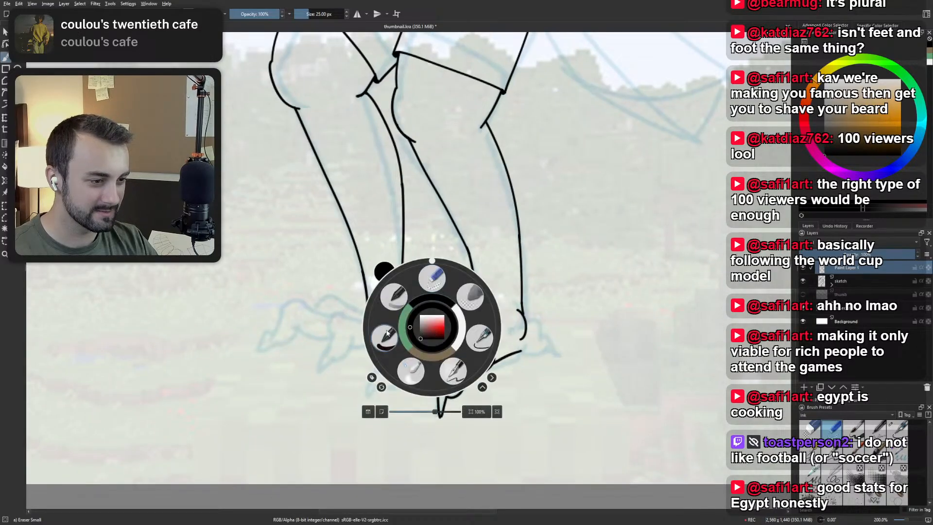
click(471, 340)
scroll(397, 353, up, 1)
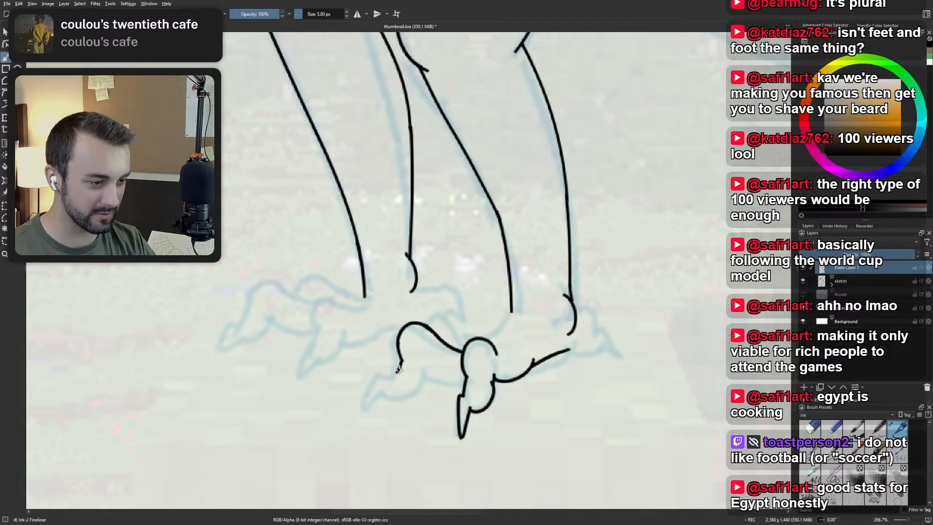
right_click(409, 342)
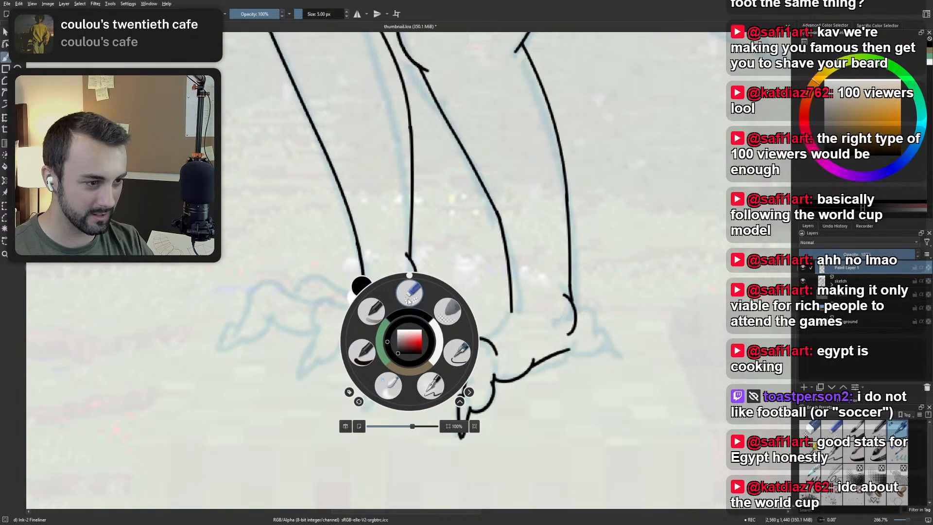
click(411, 304)
right_click(404, 366)
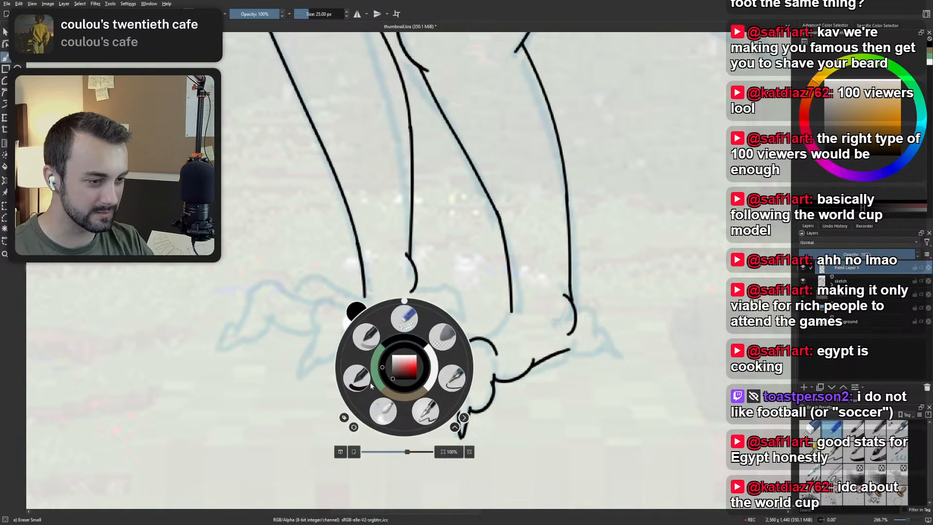
click(448, 382)
drag(399, 344, 389, 372)
key(ctrl+z)
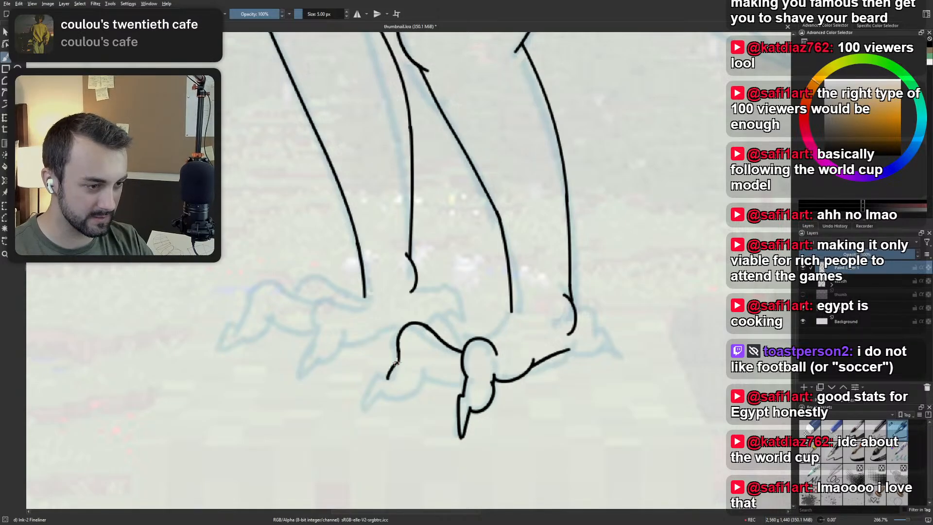
mouse_move(386, 378)
mouse_down()
mouse_move(399, 360)
mouse_move(363, 409)
mouse_up()
key(ctrl+z)
key(ctrl+z)
Ink the forward toe's slanted, pointed claw at the end of its front edge, redrawing strokes until it fits.
key(ctrl+z)
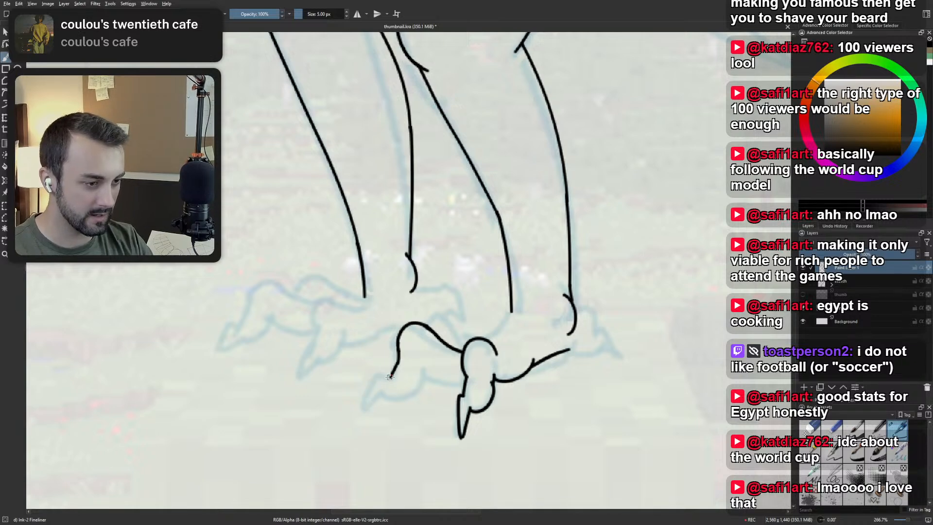
drag(390, 377, 364, 414)
key(ctrl+z)
drag(391, 376, 367, 411)
key(ctrl+z)
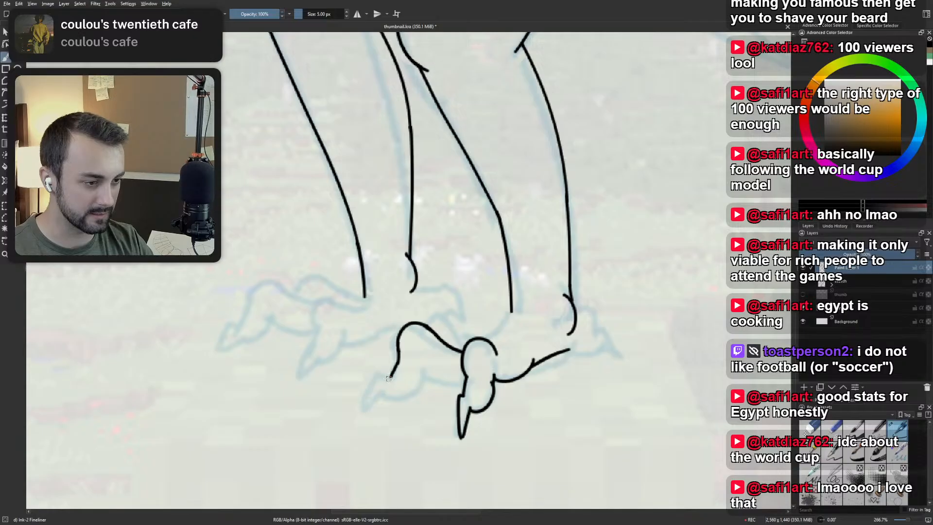
mouse_move(391, 377)
mouse_down()
mouse_move(363, 413)
mouse_move(387, 384)
mouse_move(374, 403)
mouse_move(428, 373)
mouse_up()
key(ctrl+z)
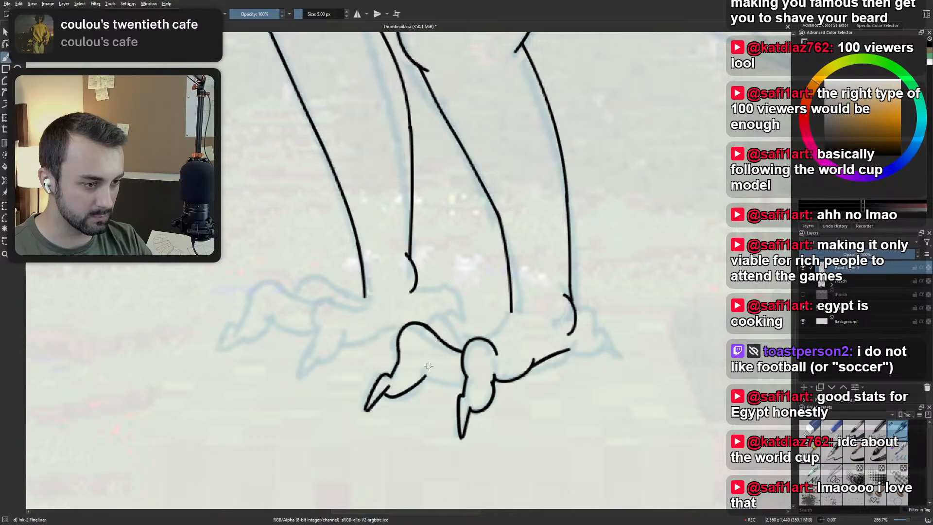
Redraw the forward toe's curved underside up into its rounded back edge and try a sole line toward the near toe.
key(ctrl+z)
drag(383, 394, 430, 374)
key(ctrl+z)
mouse_move(383, 394)
mouse_down()
mouse_move(421, 388)
mouse_move(425, 355)
mouse_move(466, 368)
mouse_move(451, 380)
mouse_move(467, 388)
mouse_move(443, 386)
mouse_move(462, 374)
mouse_move(430, 372)
mouse_move(465, 378)
mouse_up()
key(ctrl+z)
key(ctrl+z)
key(ctrl+z)
key(ctrl+z)
key(ctrl+z)
key(ctrl+z)
key(ctrl+z)
key(ctrl+z)
key(ctrl+z)
key(ctrl+z)
Replace the sole line between the forward and near toes with a lower curve and touch up the forward claw's tip.
key(ctrl+z)
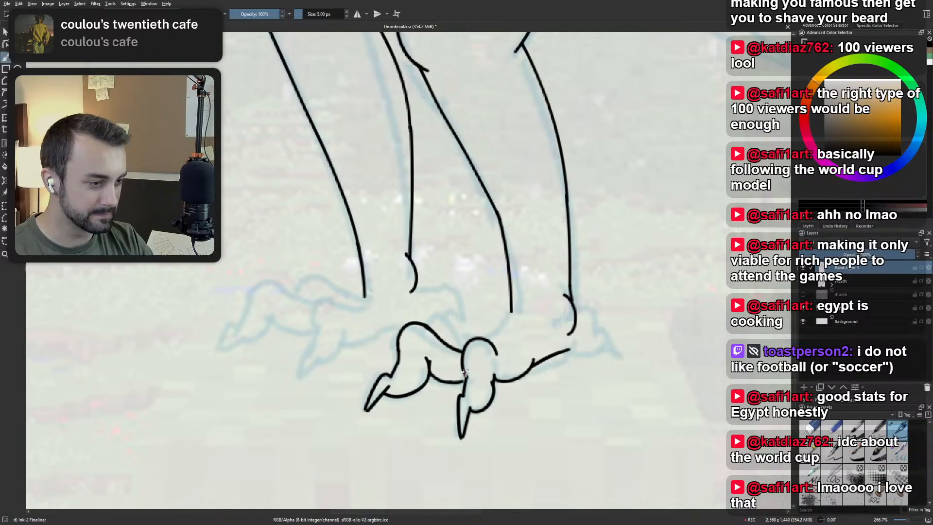
key(ctrl+z)
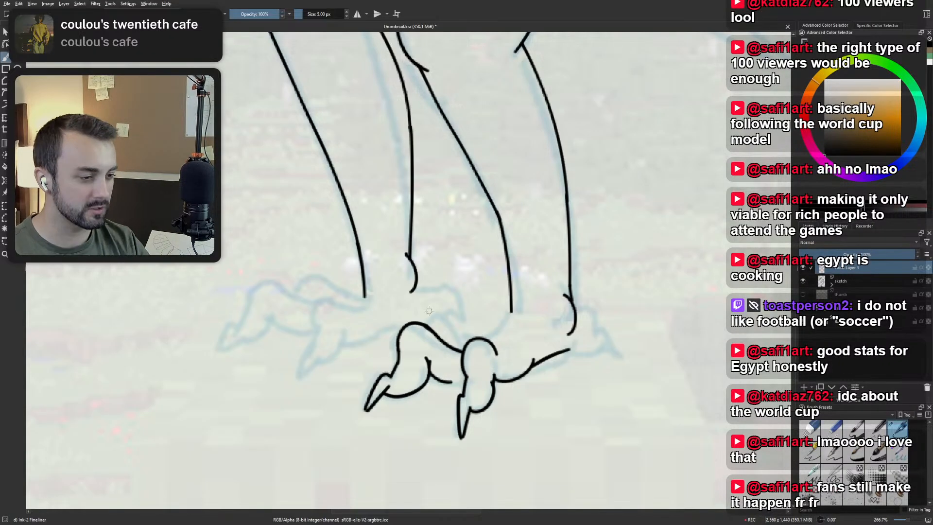
key(ctrl+z)
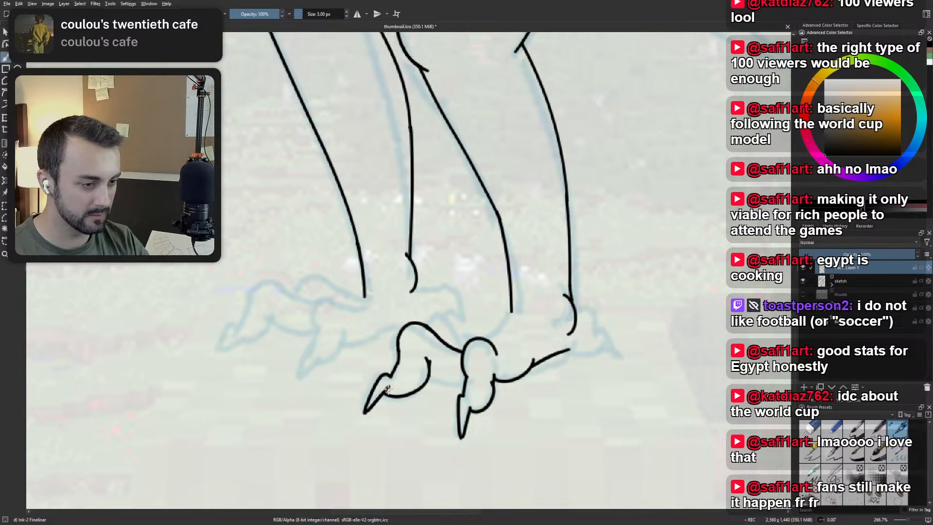
drag(365, 413, 368, 410)
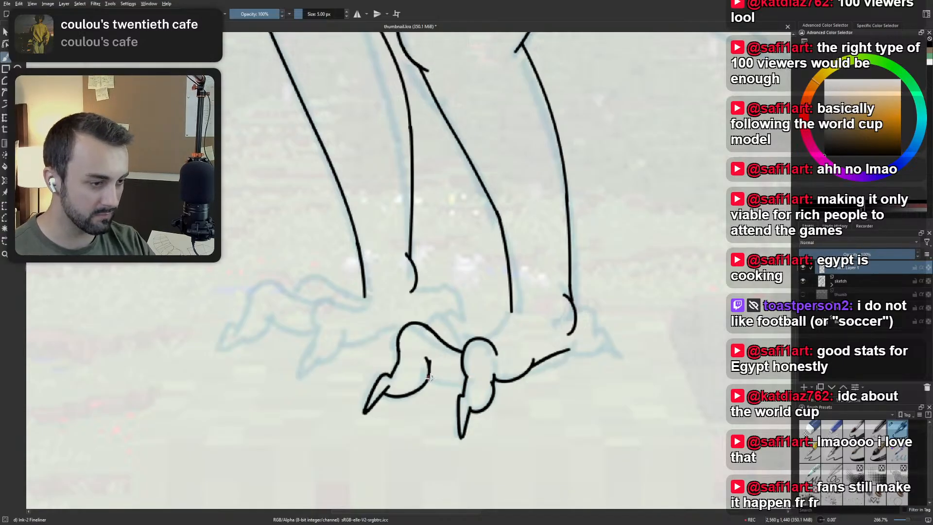
drag(429, 378, 462, 385)
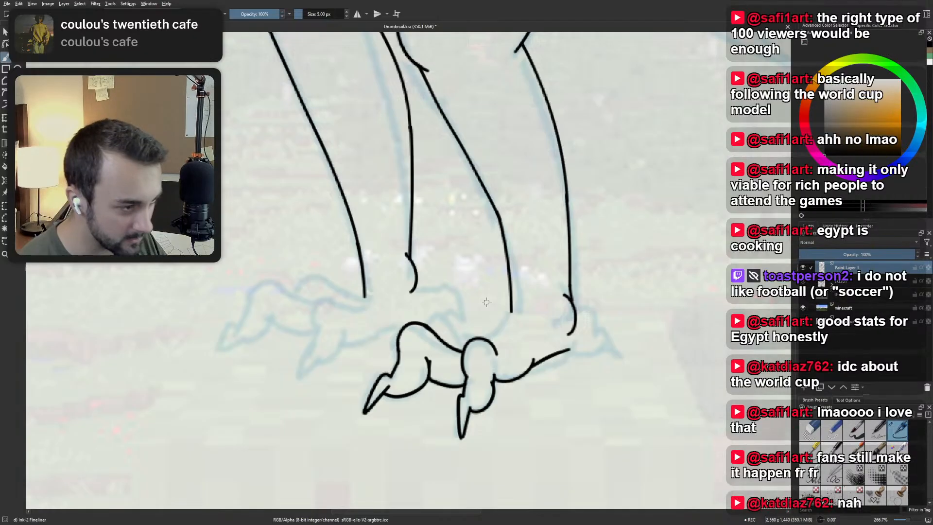
Try inking the far toe's top curve and the line joining it to the front of the ankle.
drag(576, 337, 571, 343)
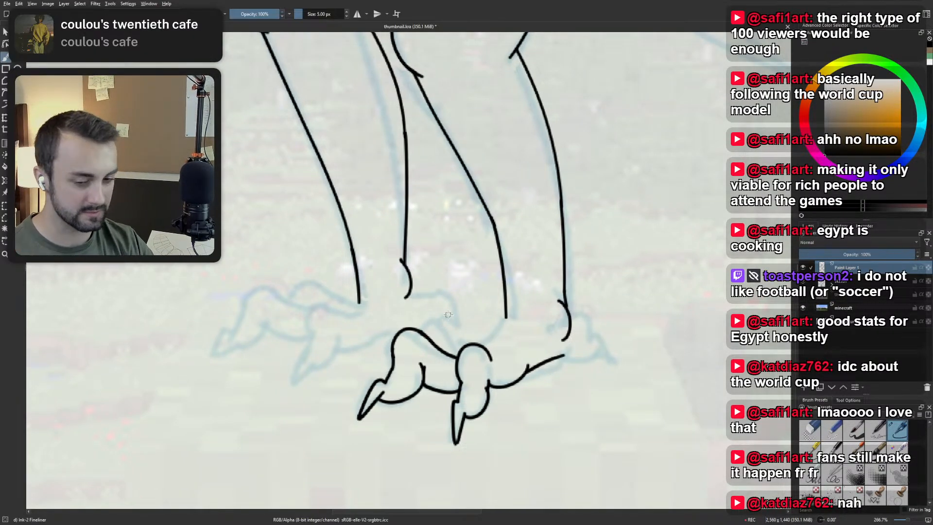
mouse_move(425, 331)
mouse_down()
mouse_move(464, 348)
mouse_move(442, 326)
mouse_move(470, 344)
mouse_move(512, 310)
mouse_move(477, 341)
mouse_move(509, 311)
mouse_up()
key(ctrl+z)
key(ctrl+z)
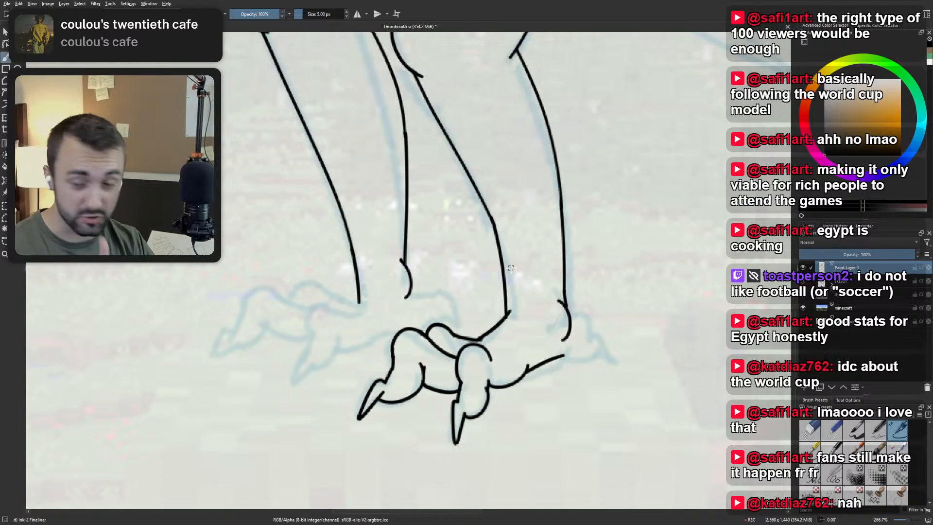
key(ctrl+z)
key(ctrl+z)
key(ctrl+z)
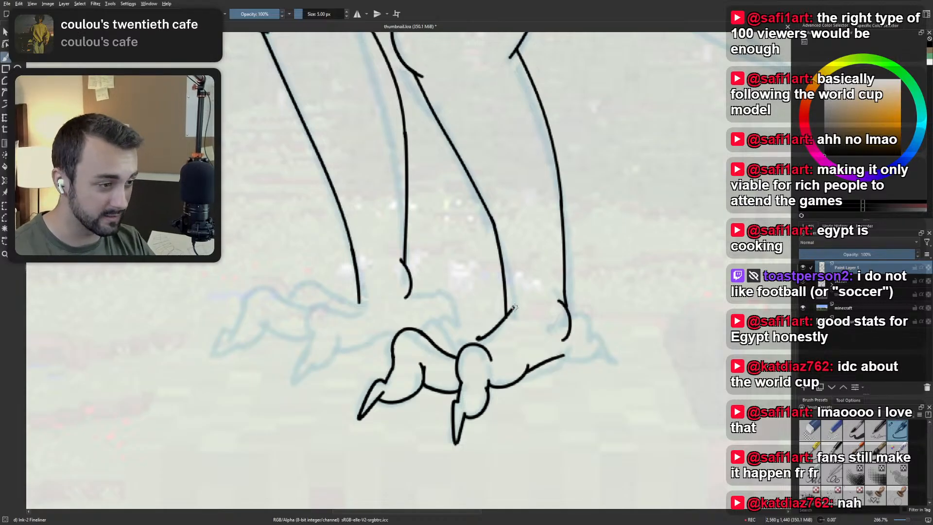
key(ctrl+z)
Ink the front ankle curve across the shin line's lower end and continue it into the far toe's rounded top.
drag(489, 335, 513, 302)
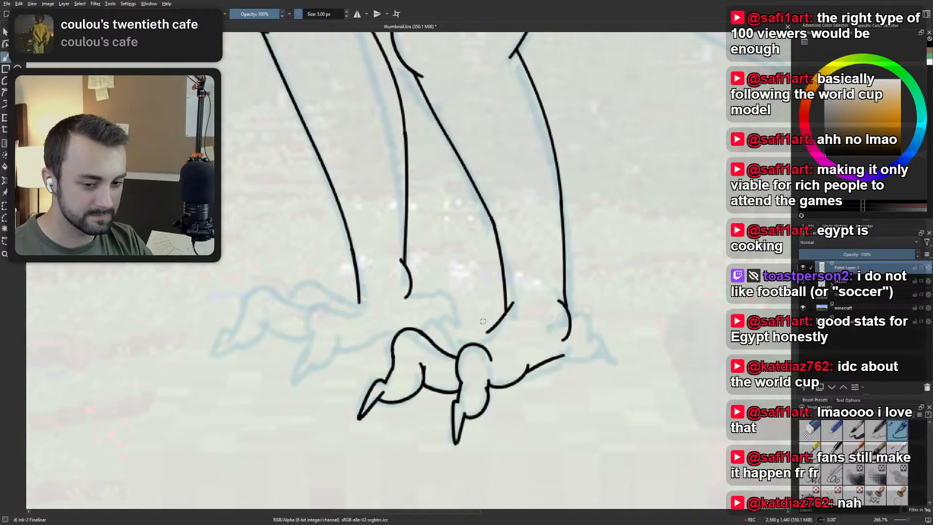
mouse_move(420, 327)
mouse_down()
mouse_move(451, 346)
mouse_move(447, 335)
mouse_move(487, 331)
mouse_move(479, 339)
mouse_move(507, 314)
mouse_up()
key(ctrl+z)
key(ctrl+z)
key(ctrl+z)
Ink an arched top for the hind toe behind the ankle and extend the sole line up toward the heel.
scroll(507, 314, down, 6)
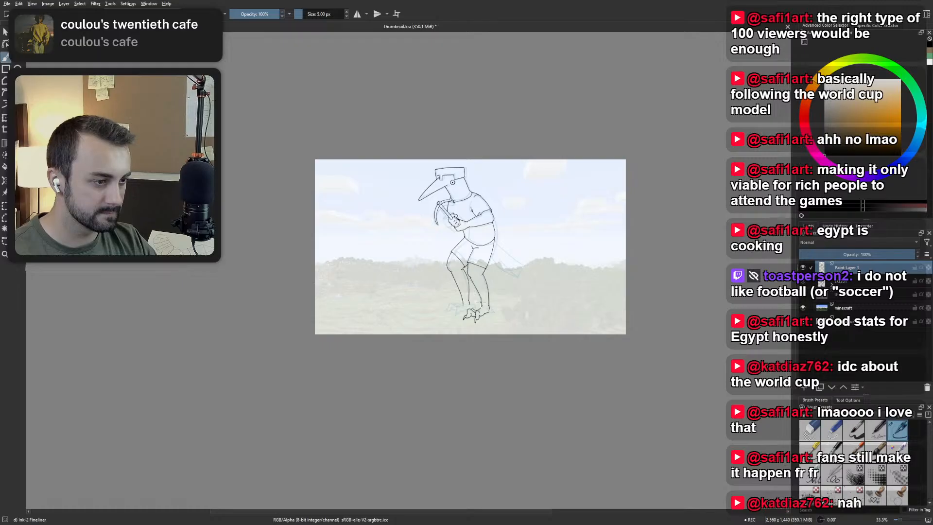
scroll(505, 297, up, 6)
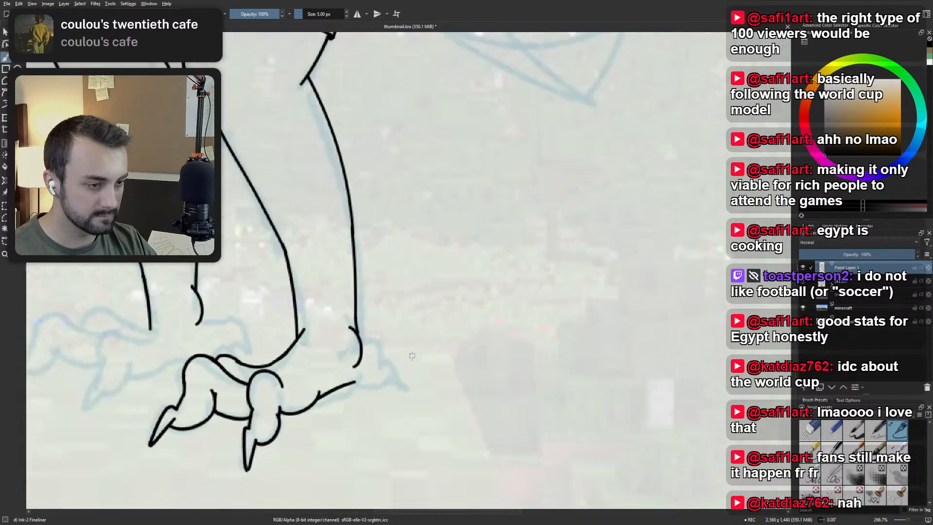
mouse_move(358, 331)
mouse_down()
mouse_move(383, 350)
mouse_move(366, 328)
mouse_move(379, 366)
mouse_up()
key(ctrl+z)
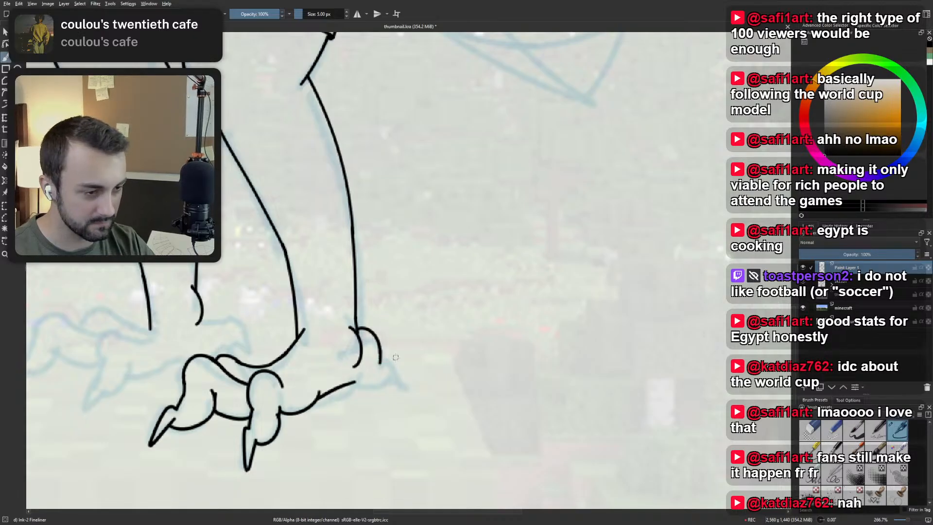
mouse_move(358, 384)
mouse_down()
mouse_move(369, 356)
mouse_move(366, 378)
mouse_move(391, 346)
mouse_up()
key(ctrl+z)
key(ctrl+z)
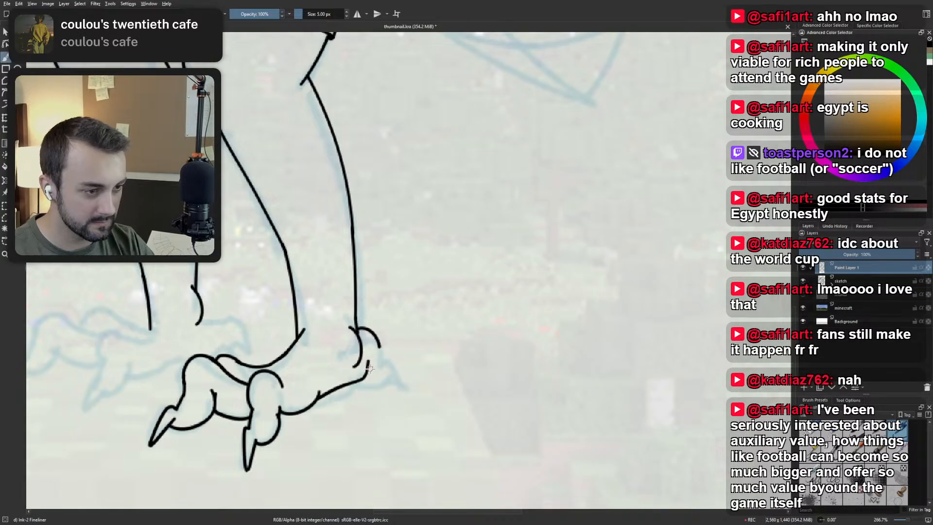
Try inking the hind toe's rounded underside and small pointed claw behind the heel.
mouse_move(369, 370)
mouse_down()
mouse_move(385, 358)
mouse_move(376, 335)
mouse_up()
key(ctrl+z)
drag(369, 370, 378, 335)
key(ctrl+z)
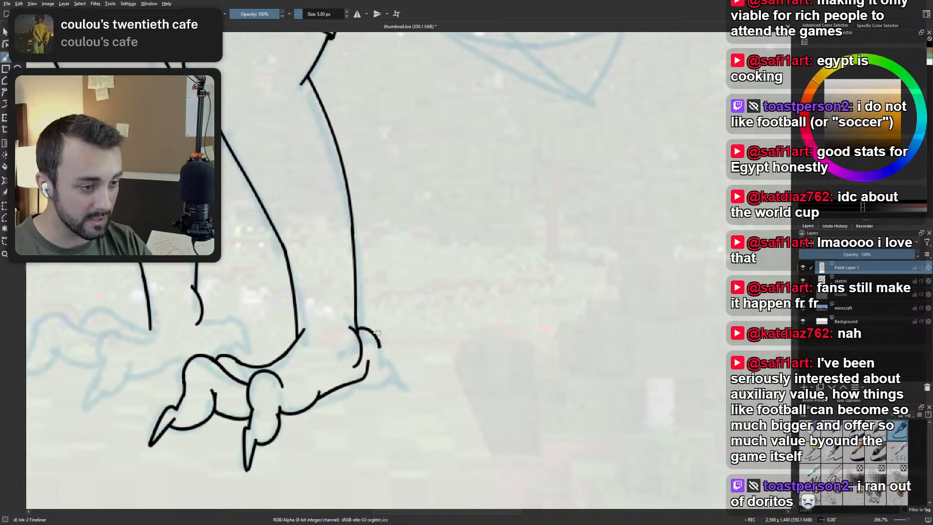
mouse_move(377, 339)
mouse_down()
mouse_move(373, 377)
mouse_move(363, 376)
mouse_move(382, 367)
mouse_up()
key(ctrl+z)
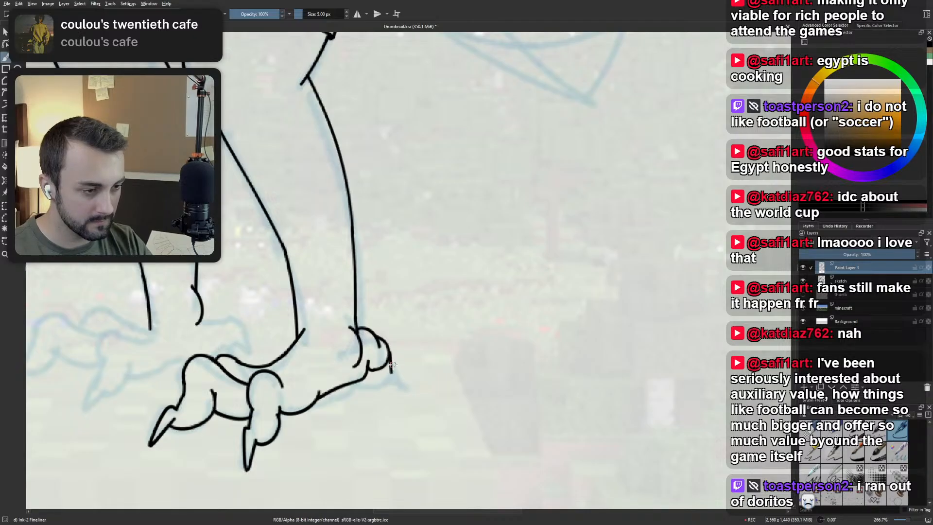
drag(388, 348, 392, 372)
key(ctrl+z)
key(ctrl+z)
key(ctrl+z)
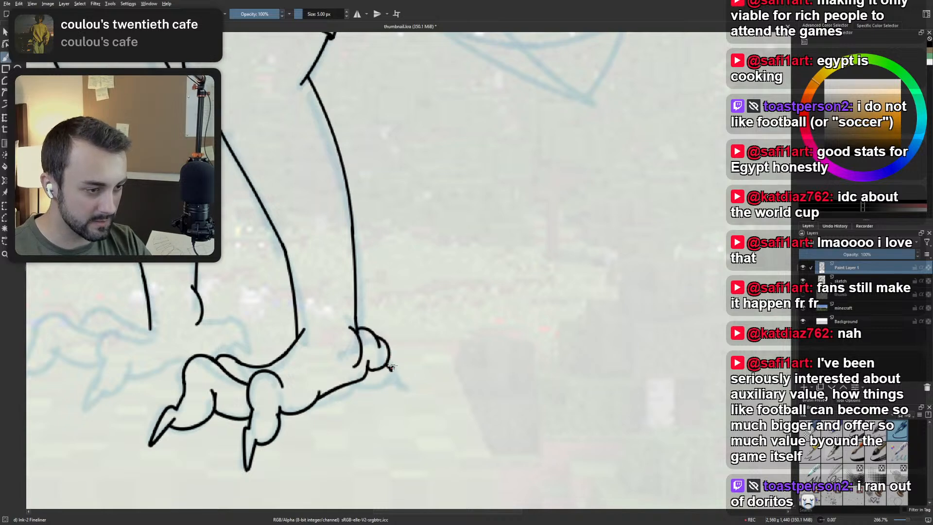
Examine the inked foot and hind toe up close and in proportion to the whole figure.
scroll(419, 251, down, 3)
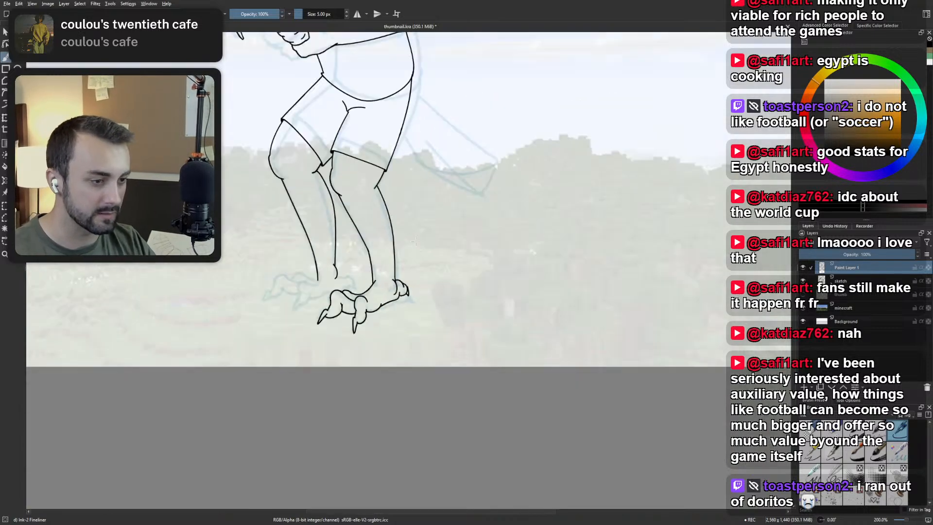
drag(418, 253, 444, 326)
scroll(432, 357, up, 3)
scroll(486, 353, down, 2)
drag(457, 359, 402, 386)
scroll(372, 392, down, 3)
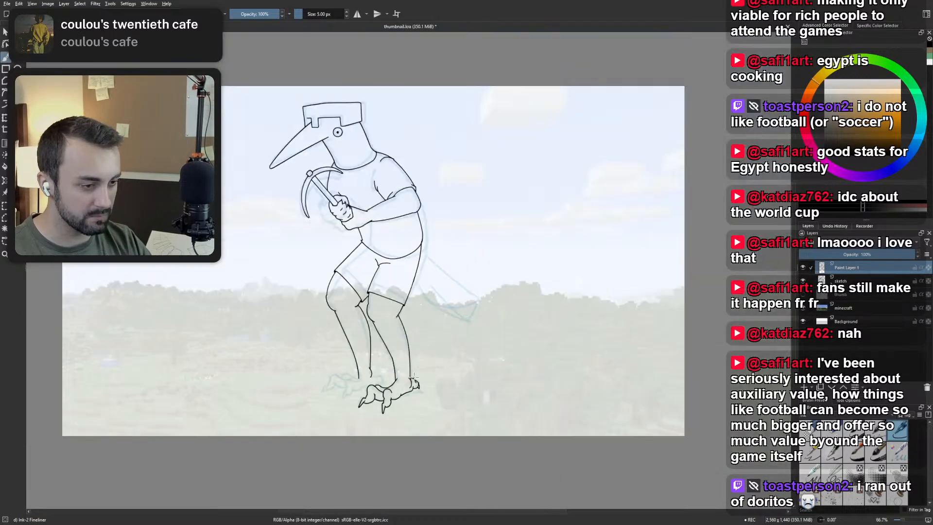
scroll(423, 376, up, 6)
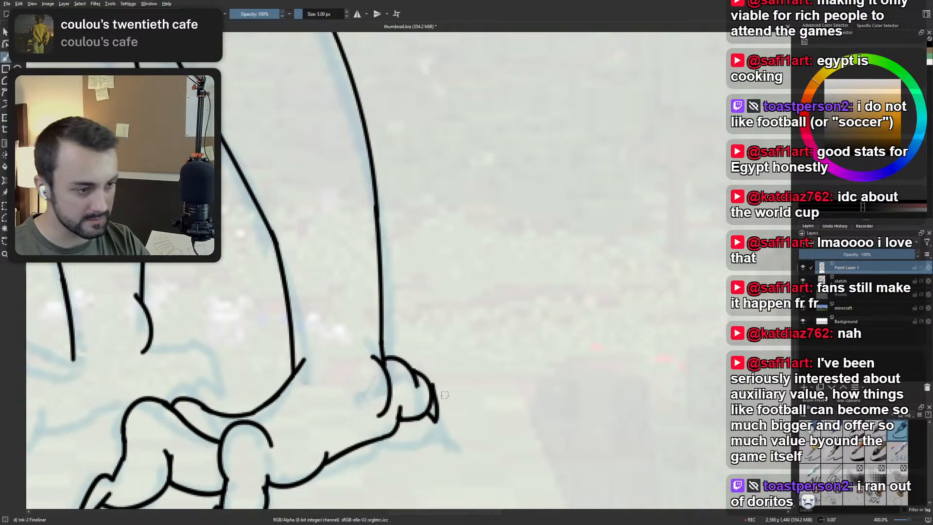
scroll(432, 339, down, 4)
scroll(433, 339, down, 2)
scroll(440, 331, up, 6)
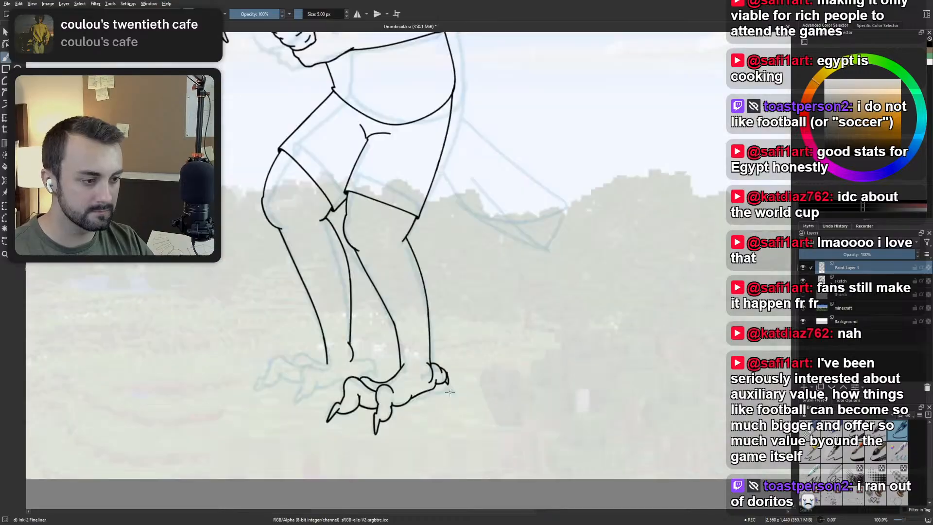
scroll(439, 331, down, 5)
scroll(428, 345, up, 1)
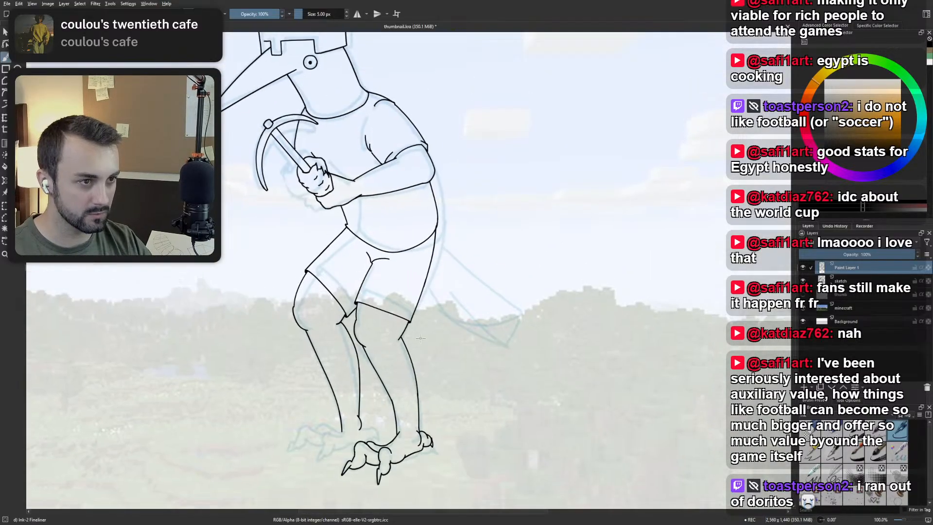
scroll(415, 359, up, 3)
drag(416, 358, 412, 321)
drag(387, 245, 442, 433)
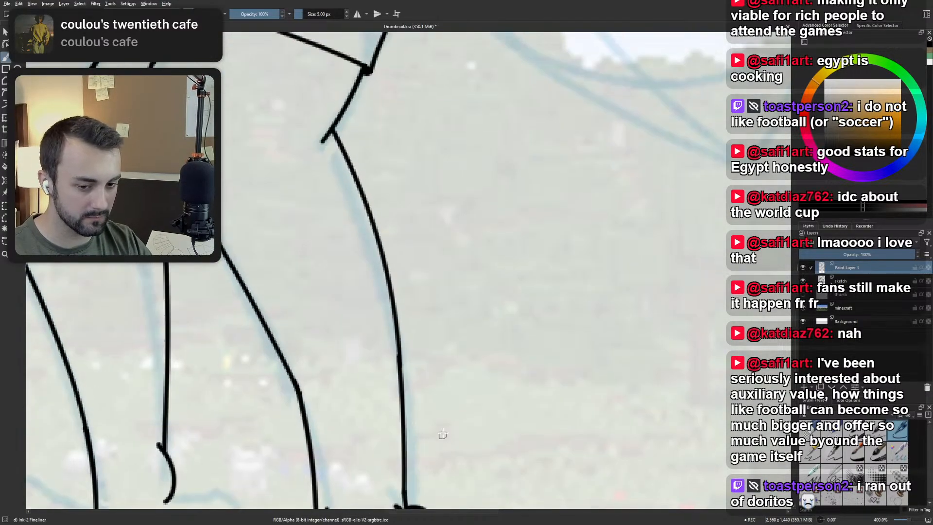
scroll(428, 379, down, 4)
scroll(370, 240, up, 3)
scroll(371, 239, down, 3)
scroll(437, 333, up, 6)
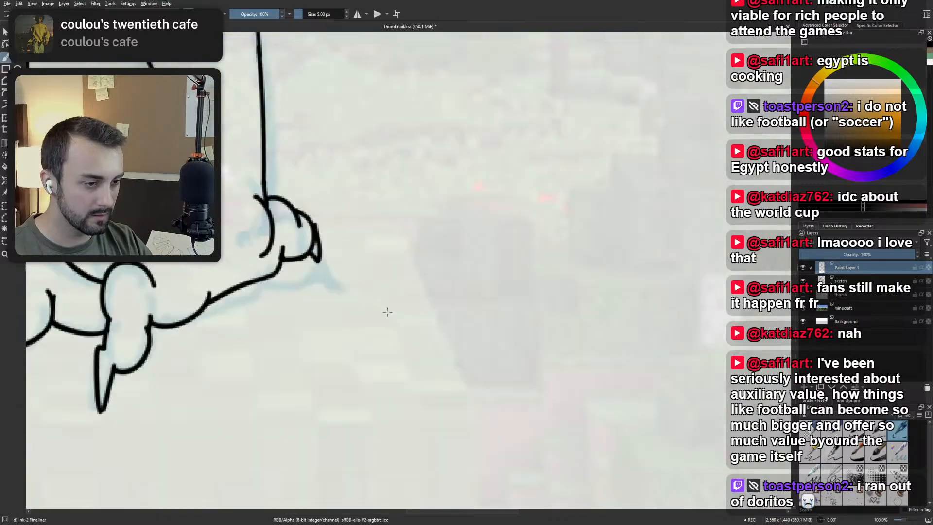
Erase the hind toe and its claw behind the heel with Eraser Small, then return to the Ink-2 Fineliner brush.
right_click(437, 333)
click(430, 281)
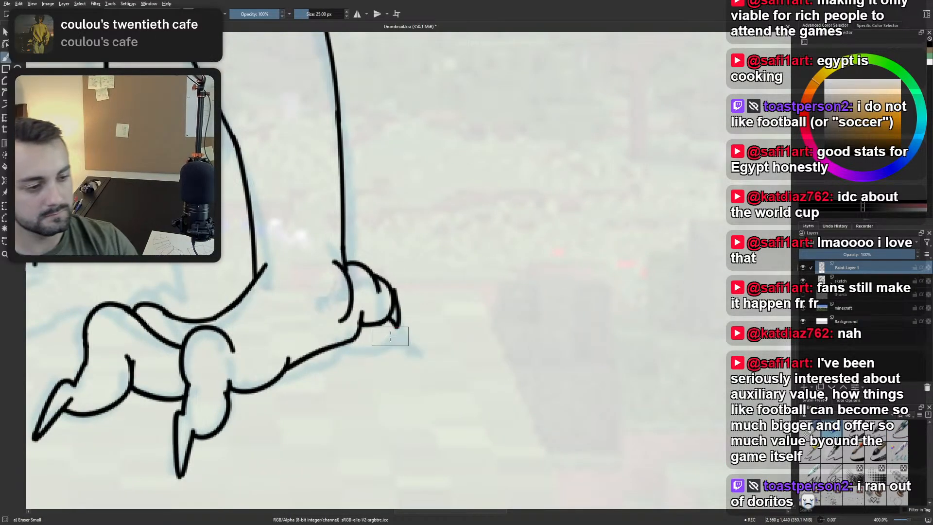
mouse_move(390, 337)
mouse_down()
mouse_move(392, 290)
mouse_move(364, 258)
mouse_up()
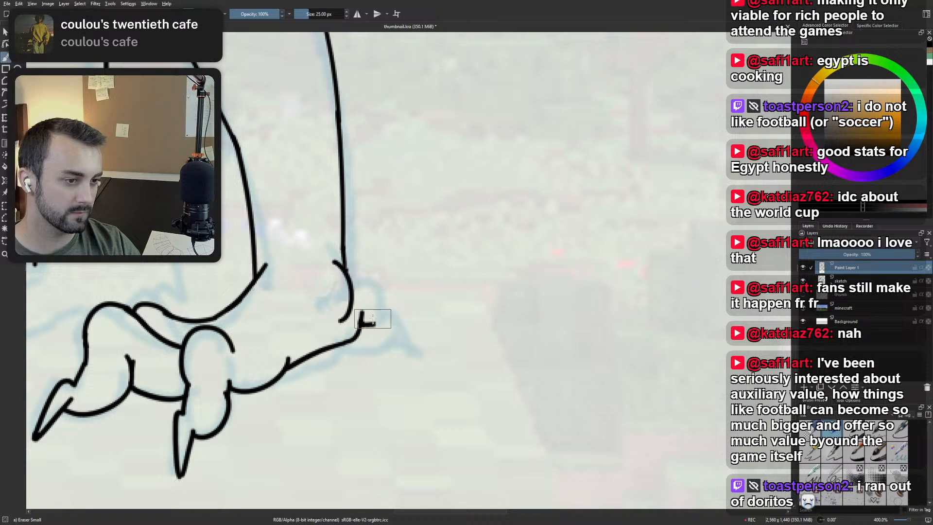
drag(375, 318, 364, 318)
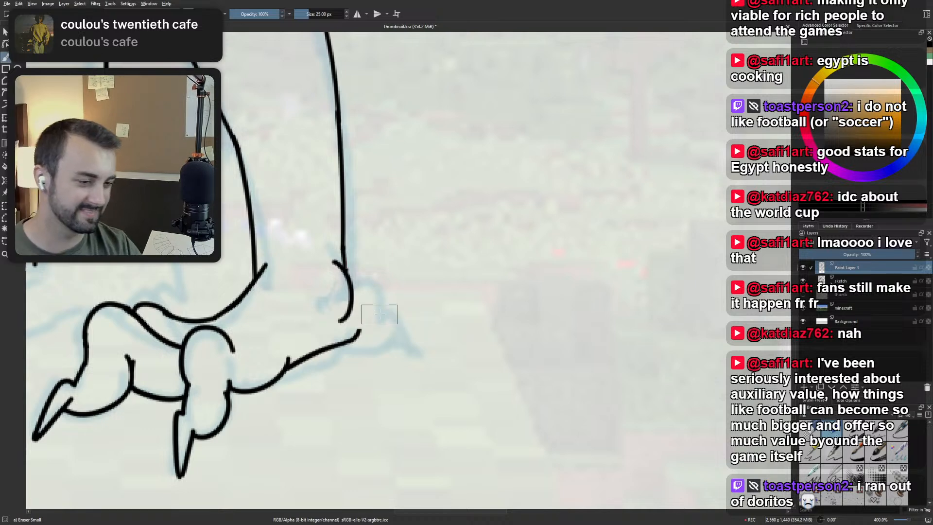
right_click(397, 307)
click(420, 346)
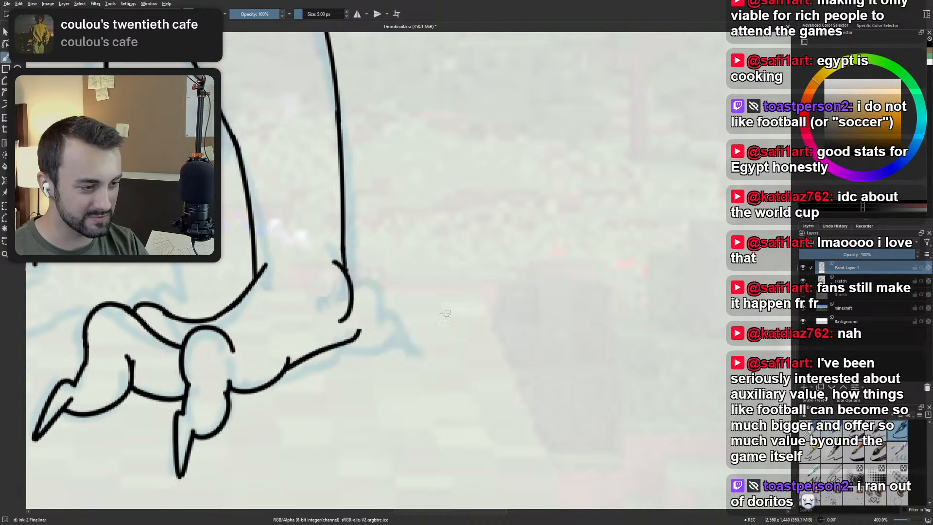
Ink the heel line up from the sole and an arched, two-curve top for the hind toe behind the ankle.
drag(364, 308, 356, 342)
key(ctrl+z)
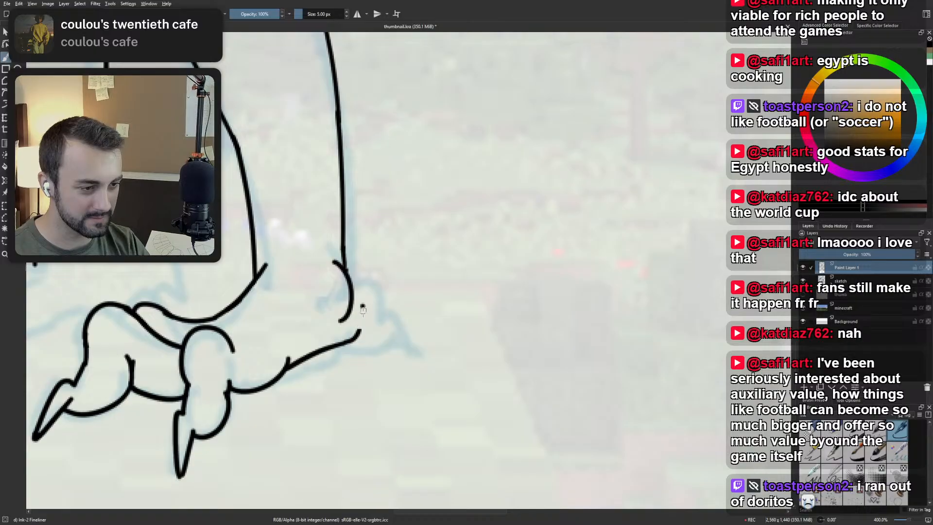
drag(363, 306, 355, 340)
drag(346, 265, 394, 287)
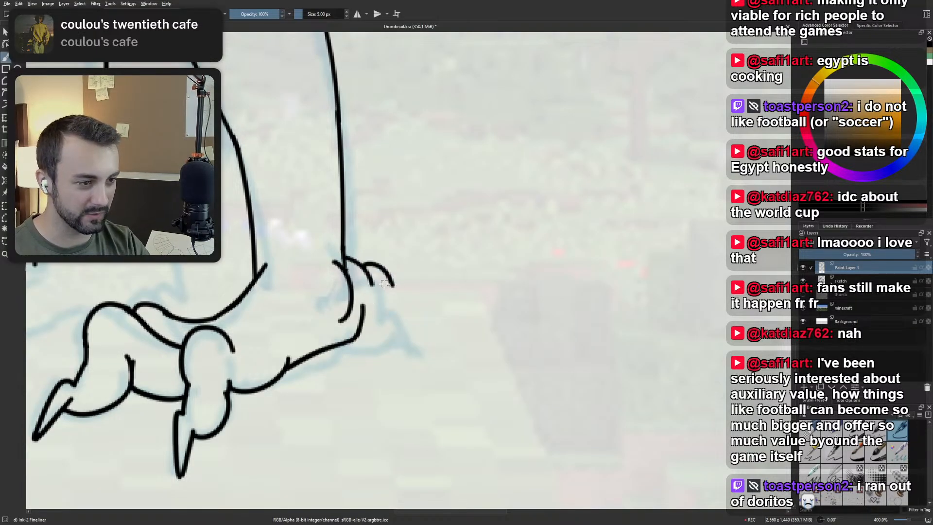
Ink the hind toe's rounded underside, back edge and small downward-pointing claw behind the heel.
mouse_move(361, 326)
mouse_down()
mouse_move(393, 308)
mouse_move(391, 277)
mouse_move(403, 305)
mouse_move(386, 272)
mouse_move(404, 323)
mouse_move(386, 322)
mouse_move(393, 329)
mouse_up()
key(ctrl+z)
key(ctrl+z)
key(ctrl+z)
key(ctrl+z)
key(ctrl+z)
drag(394, 329, 394, 303)
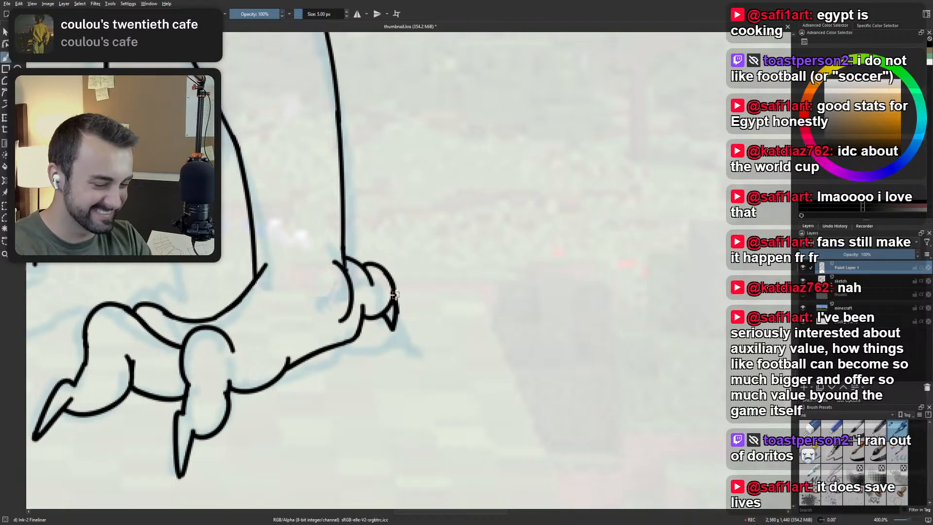
Examine the re-inked hind toe up close and in proportion to the whole figure.
scroll(402, 269, down, 2)
scroll(457, 313, up, 3)
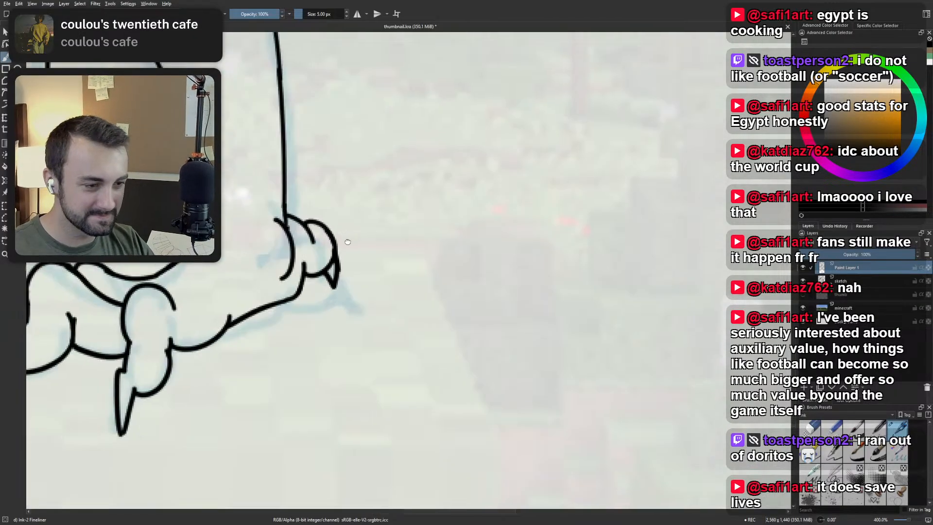
scroll(452, 313, down, 4)
scroll(455, 305, down, 3)
scroll(445, 335, up, 5)
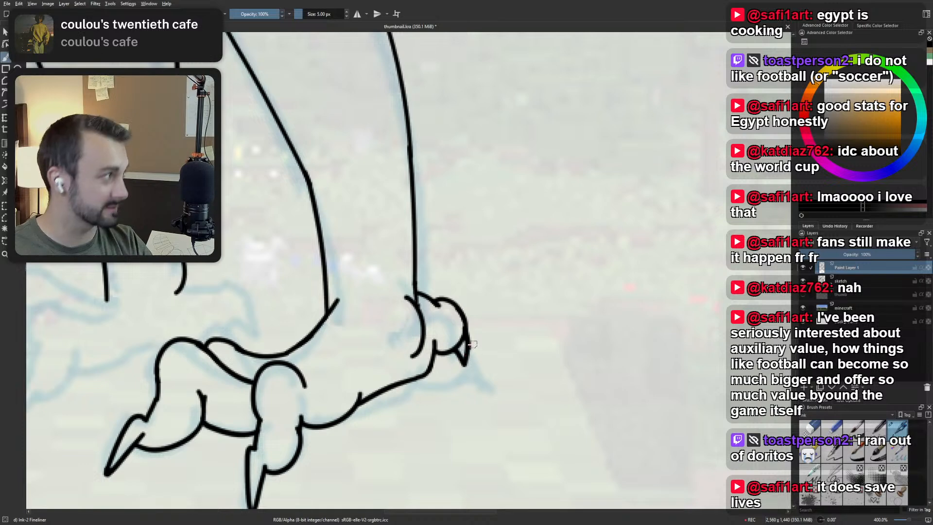
scroll(475, 320, down, 2)
scroll(475, 320, up, 2)
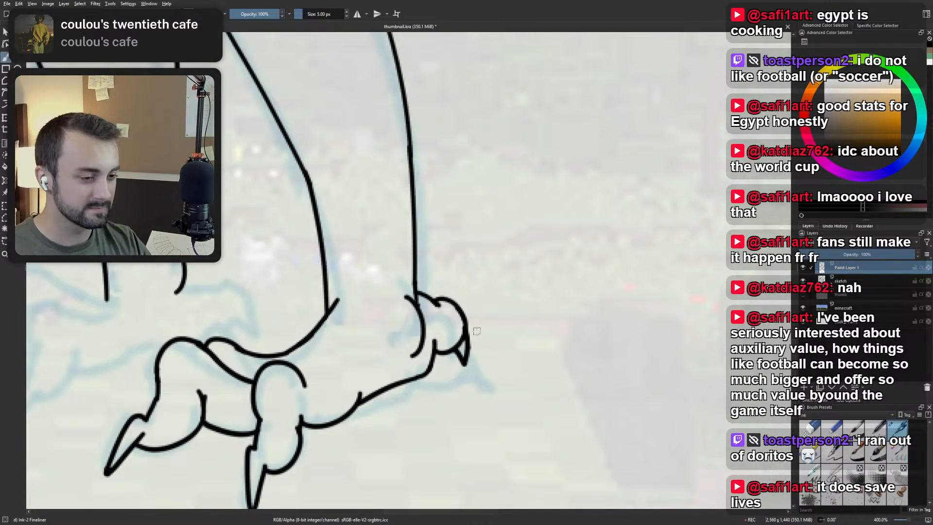
scroll(468, 325, down, 4)
scroll(459, 286, down, 1)
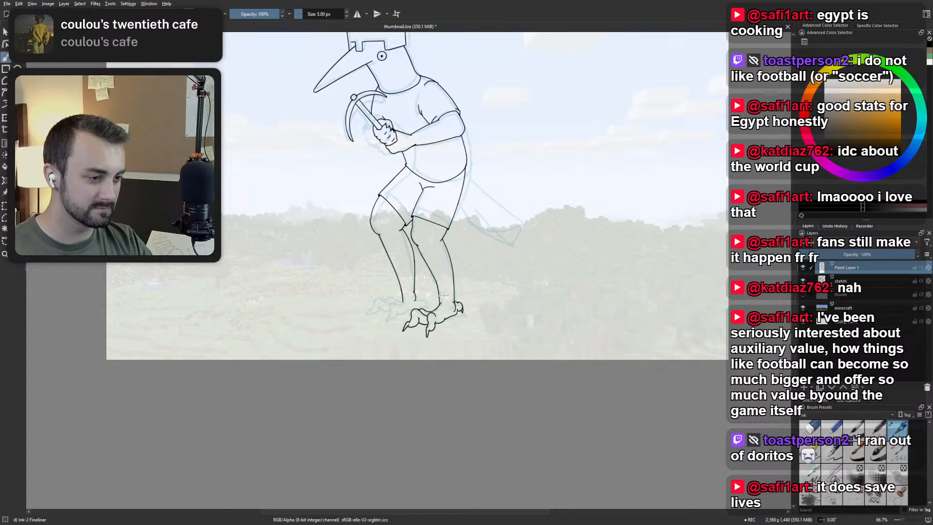
drag(469, 293, 470, 311)
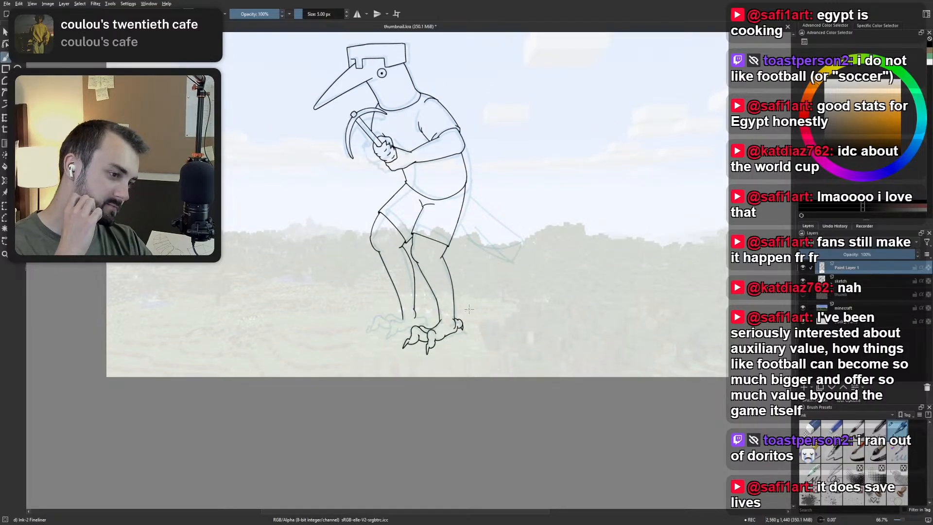
Ink the far foot's middle toe from the ankle over the arched knuckle and down its front edge.
scroll(462, 336, up, 4)
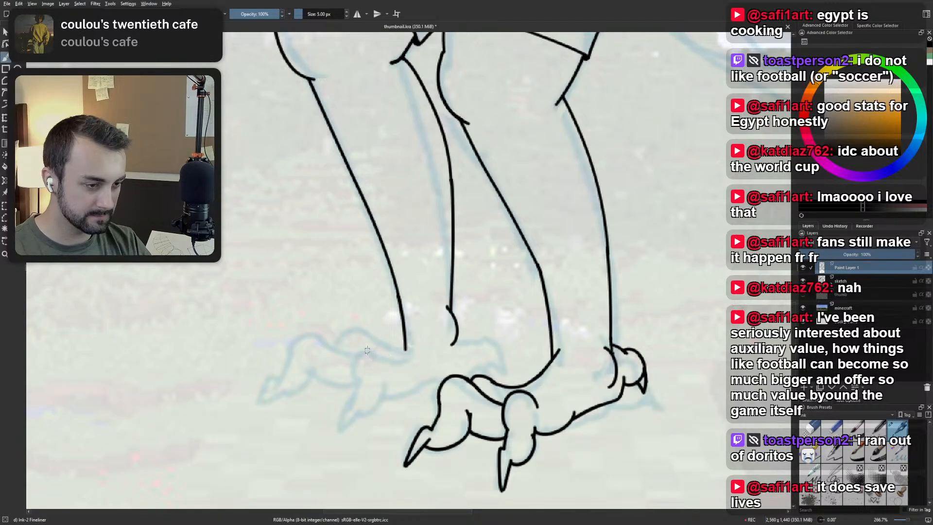
mouse_move(406, 360)
mouse_down()
mouse_move(367, 343)
mouse_move(373, 349)
mouse_move(357, 352)
mouse_move(364, 383)
mouse_move(350, 360)
mouse_move(368, 379)
mouse_move(368, 337)
mouse_move(373, 347)
mouse_move(351, 379)
mouse_up()
key(ctrl+z)
key(ctrl+z)
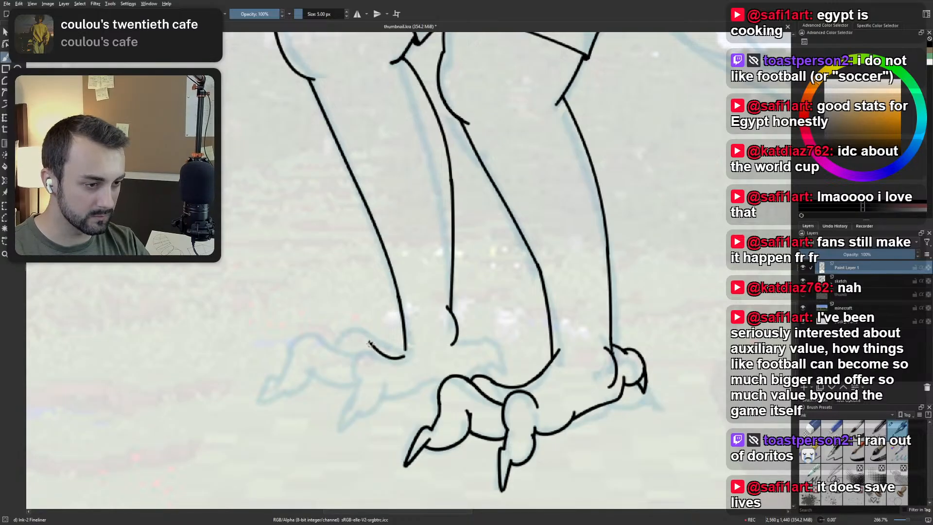
drag(371, 343, 328, 439)
key(ctrl+z)
Ink the pointed claw at the tip of the far foot's middle toe.
key(ctrl+z)
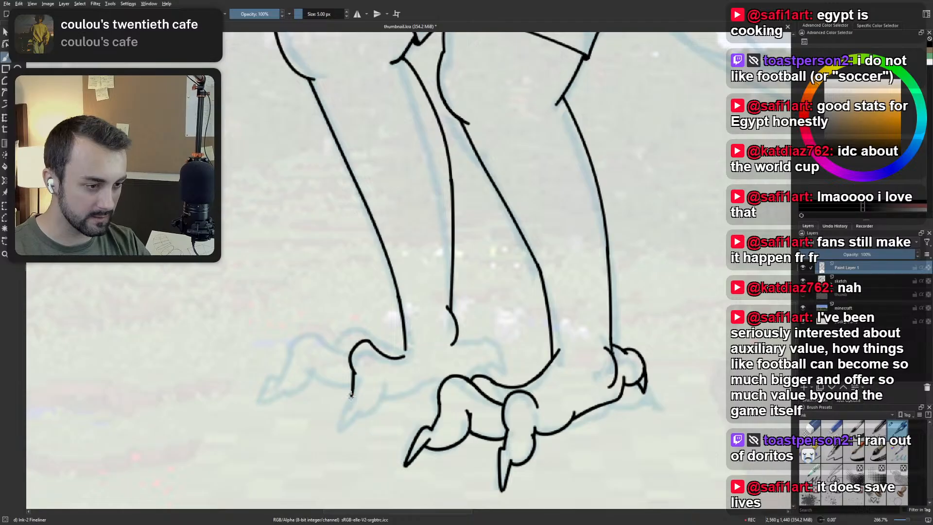
drag(352, 397, 339, 428)
key(ctrl+z)
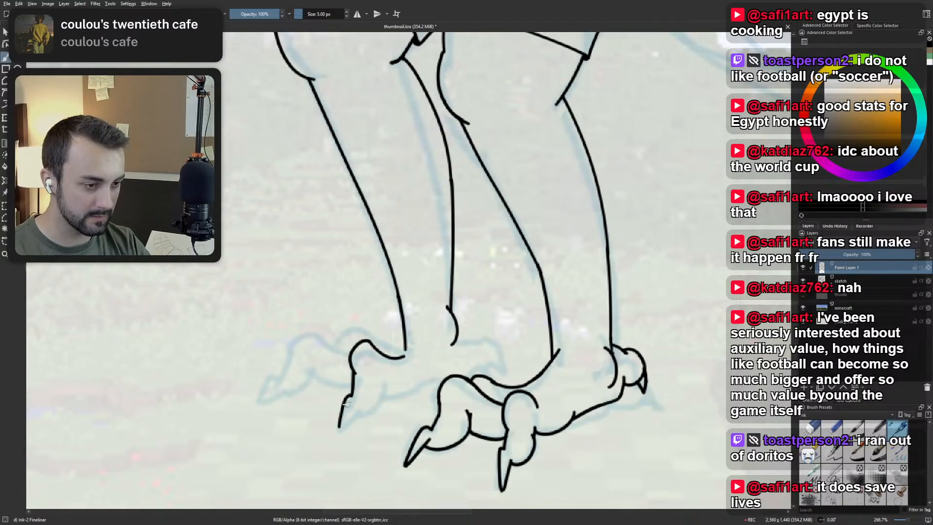
key(ctrl+z)
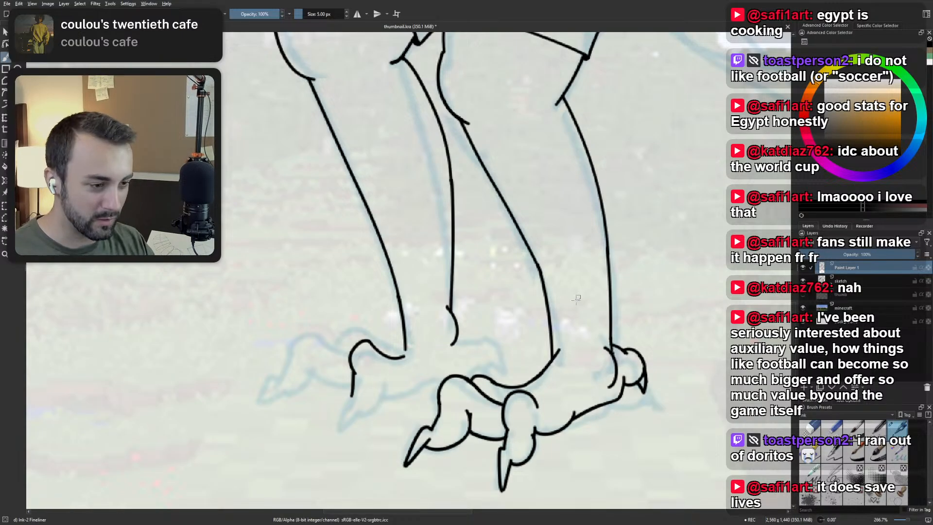
mouse_move(370, 375)
mouse_down()
mouse_move(391, 375)
mouse_move(358, 428)
mouse_up()
key(ctrl+z)
Try inking the rounded underside of the far foot's middle toe behind its claw.
key(ctrl+z)
mouse_move(373, 394)
mouse_down()
mouse_move(358, 432)
mouse_move(380, 404)
mouse_move(388, 413)
mouse_move(399, 404)
mouse_move(410, 384)
mouse_up()
key(ctrl+z)
key(ctrl+z)
key(ctrl+z)
key(ctrl+z)
key(ctrl+z)
key(ctrl+z)
drag(376, 414, 405, 380)
Ink the middle toe's rounded underside and crease, and run the far foot's sole line to the near foot's knuckle.
key(ctrl+z)
key(ctrl+z)
key(ctrl+z)
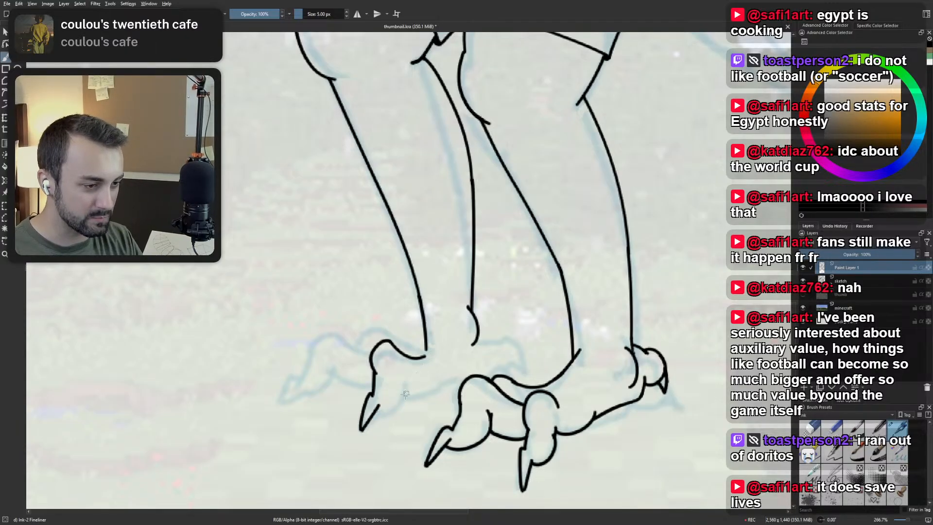
mouse_move(378, 415)
mouse_down()
mouse_move(403, 377)
mouse_move(403, 395)
mouse_move(402, 378)
mouse_move(403, 392)
mouse_move(455, 384)
mouse_up()
key(ctrl+z)
key(ctrl+z)
mouse_move(403, 397)
mouse_down()
mouse_move(452, 376)
mouse_move(460, 383)
mouse_up()
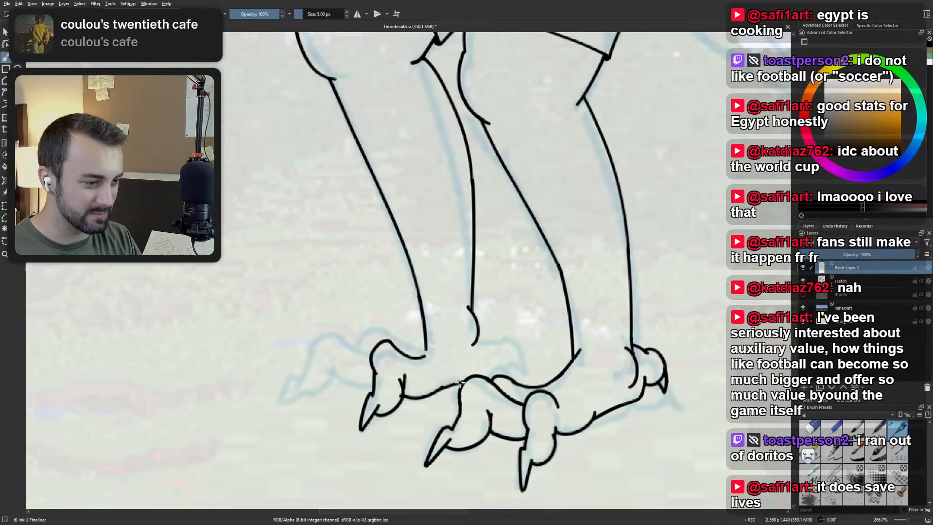
key(ctrl+z)
key(ctrl+z)
drag(403, 396, 466, 382)
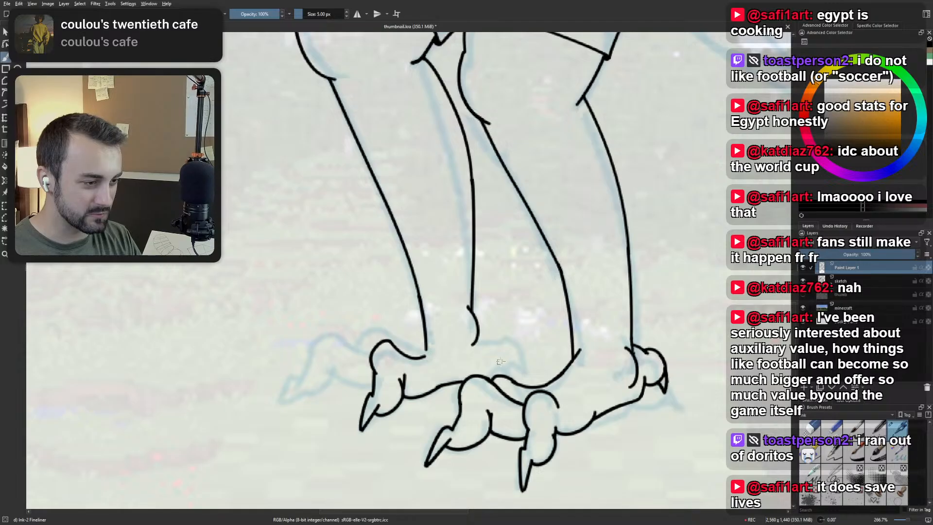
Ink the arched top of the far foot's front toe, extending forward from the middle toe's knuckle.
scroll(496, 337, down, 2)
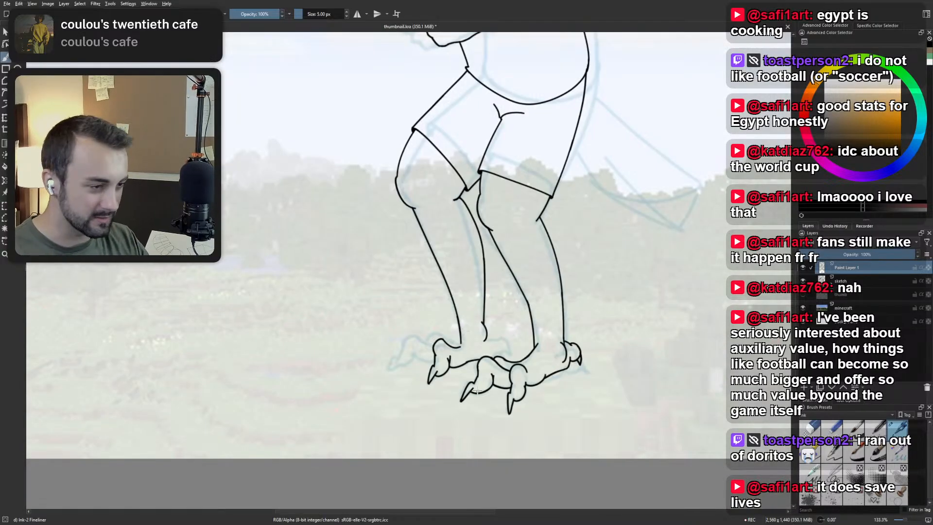
scroll(455, 328, up, 3)
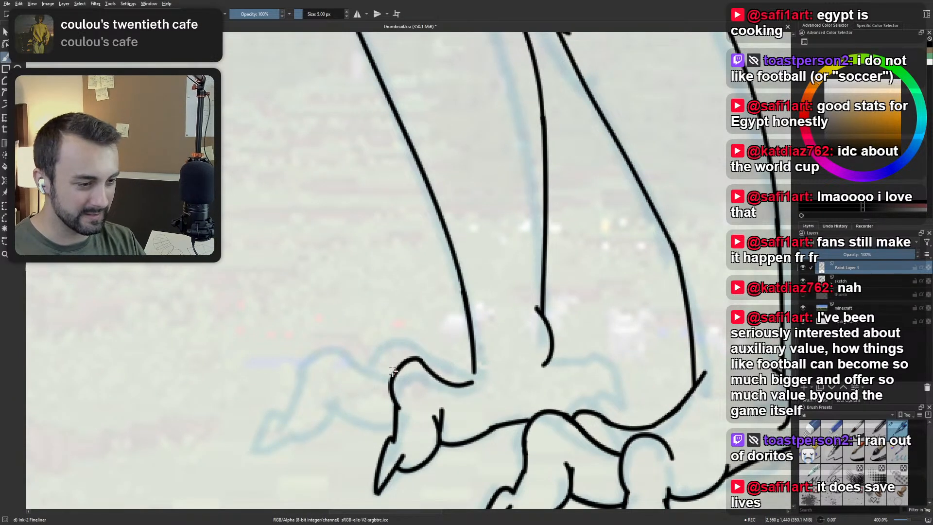
mouse_move(392, 375)
mouse_down()
mouse_move(357, 352)
mouse_move(357, 360)
mouse_move(309, 361)
mouse_up()
key(ctrl+z)
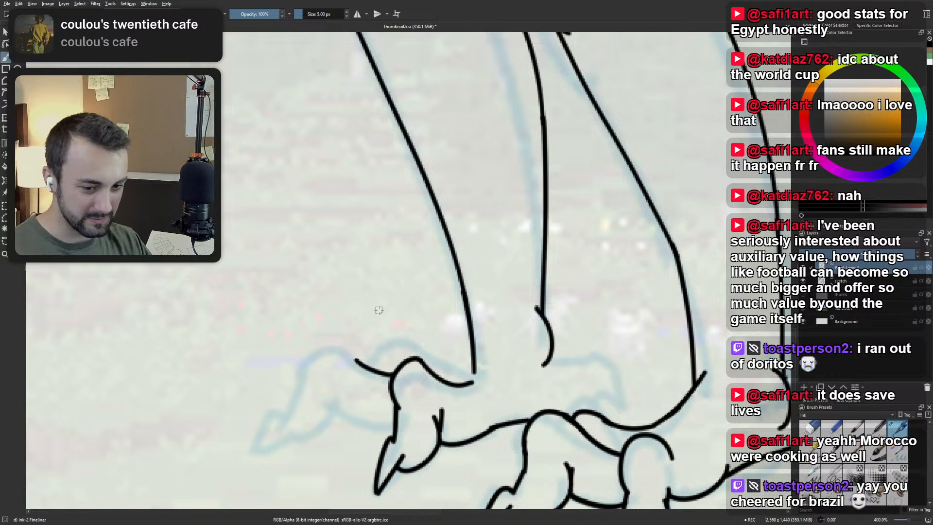
mouse_move(379, 309)
mouse_down()
mouse_move(466, 317)
mouse_move(376, 323)
mouse_move(373, 346)
mouse_up()
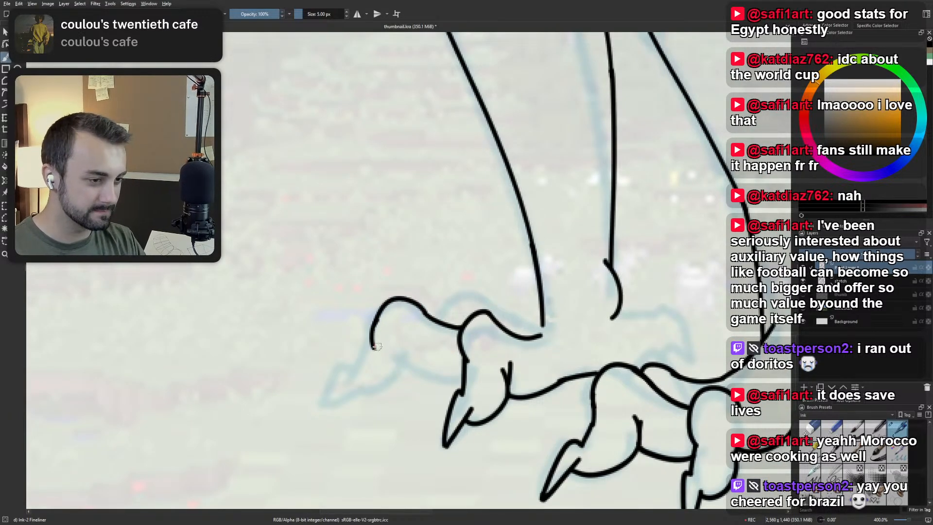
key(ctrl+z)
Ink the front toe's underside from the middle toe to a crease and around its rounded pad.
mouse_move(379, 313)
mouse_down()
mouse_move(372, 342)
mouse_move(460, 382)
mouse_up()
key(ctrl+z)
drag(406, 361, 463, 384)
key(ctrl+z)
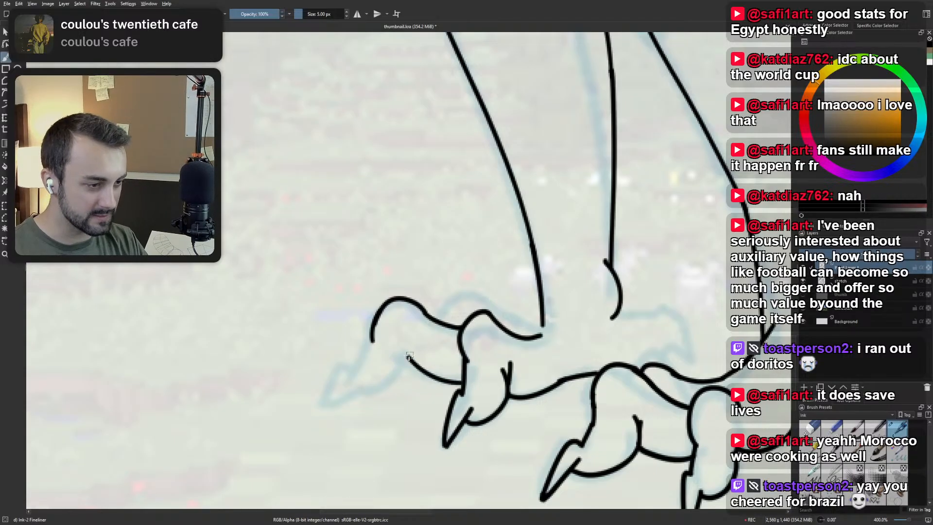
mouse_move(407, 358)
mouse_down()
mouse_move(404, 346)
mouse_move(389, 376)
mouse_move(397, 375)
mouse_move(364, 393)
mouse_up()
key(ctrl+z)
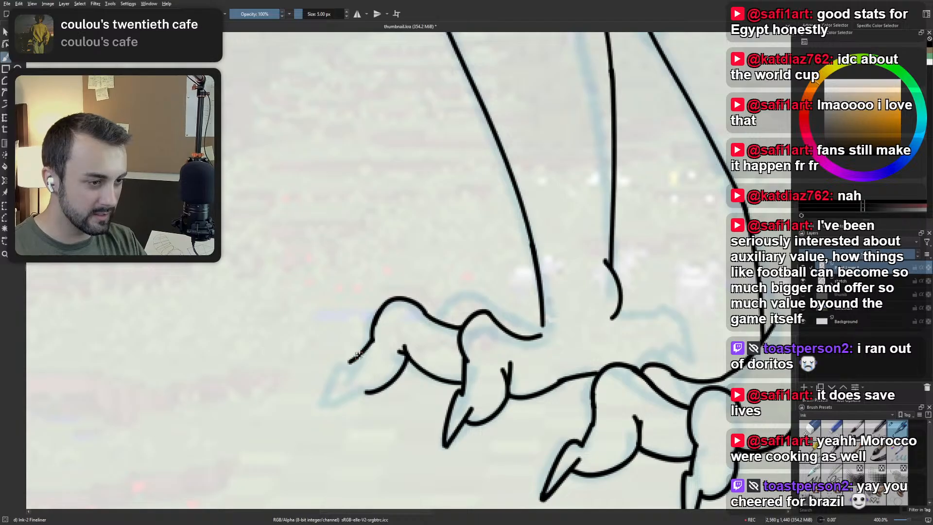
Ink the front toe's sloping front edge and extend its rounded pad to the base of the claw.
drag(372, 338, 348, 385)
key(ctrl+z)
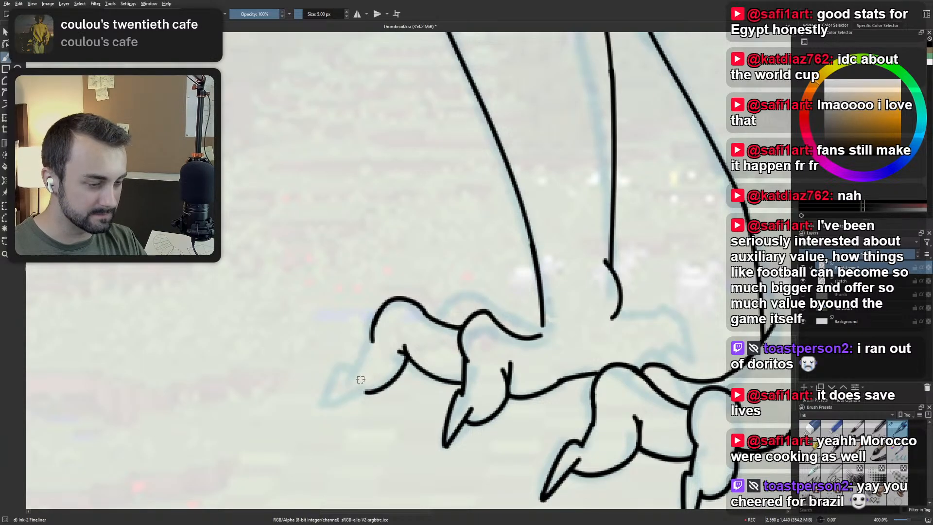
key(ctrl+z)
mouse_move(372, 338)
mouse_down()
mouse_move(361, 375)
mouse_move(353, 358)
mouse_move(350, 373)
mouse_move(338, 369)
mouse_move(329, 410)
mouse_up()
key(ctrl+z)
mouse_move(349, 363)
mouse_down()
mouse_move(331, 400)
mouse_move(349, 391)
mouse_up()
key(ctrl+z)
scroll(422, 325, down, 4)
scroll(412, 361, up, 5)
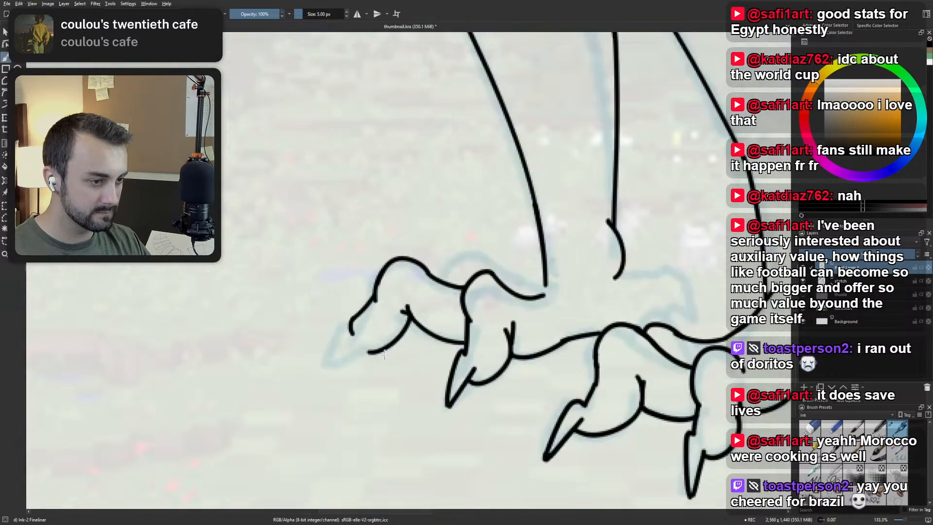
mouse_move(348, 342)
mouse_down()
mouse_move(382, 358)
mouse_move(371, 361)
mouse_up()
key(ctrl+z)
Try inking the curved outer edge of the front toe's claw on the far foot.
drag(344, 326, 315, 375)
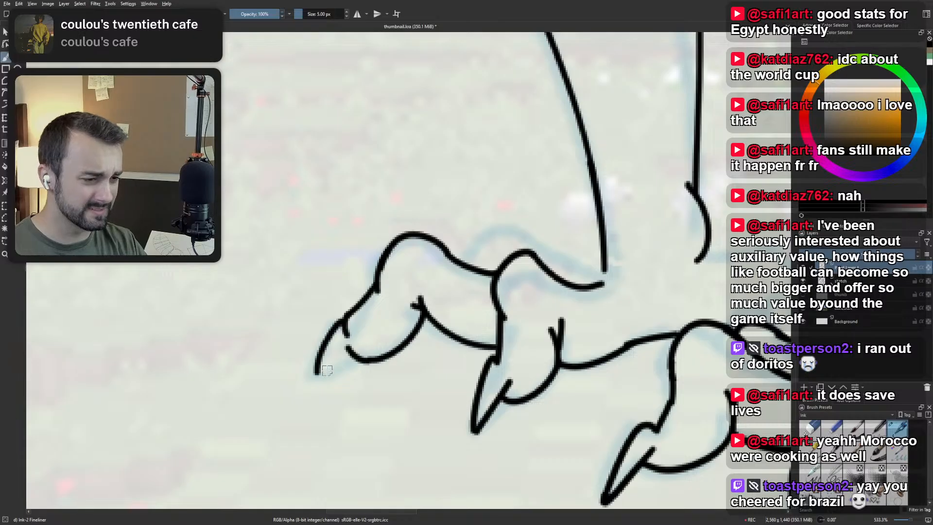
key(ctrl+z)
drag(347, 330, 322, 374)
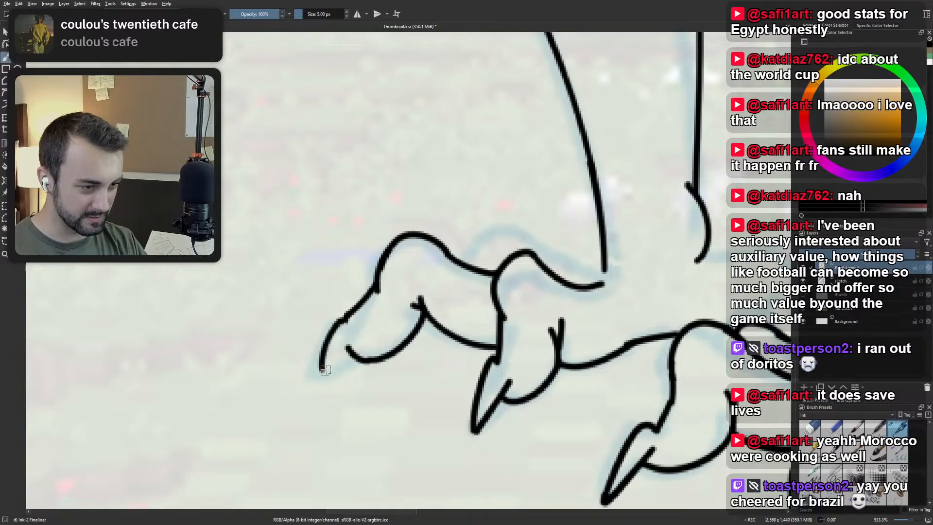
key(ctrl+z)
drag(346, 317, 325, 360)
key(ctrl+z)
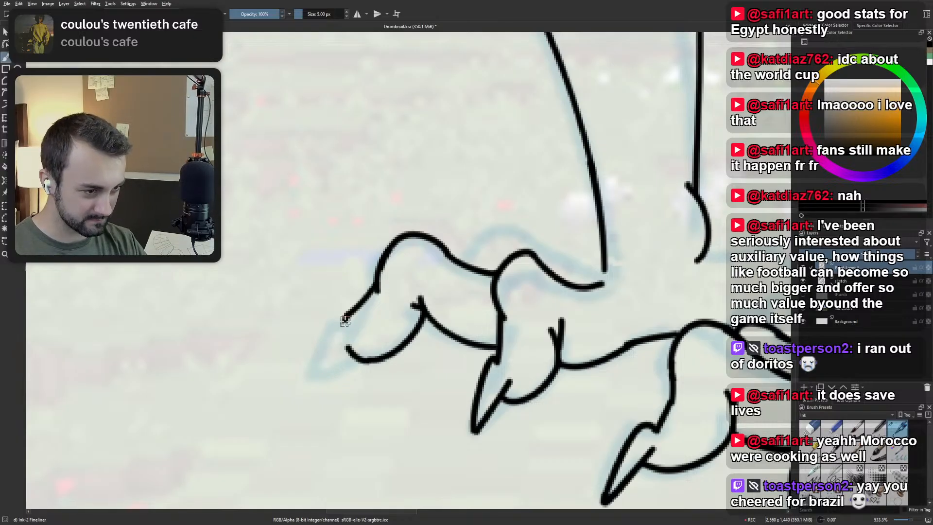
mouse_move(346, 317)
mouse_down()
mouse_move(323, 372)
mouse_move(348, 347)
mouse_move(343, 371)
mouse_up()
scroll(368, 323, down, 5)
scroll(344, 375, up, 5)
key(ctrl+z)
key(ctrl+z)
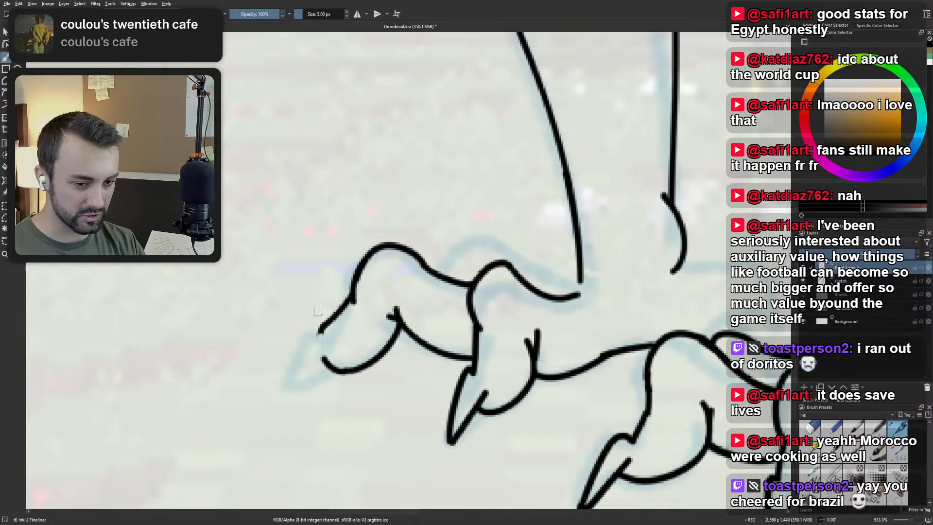
Ink the front toe's claw on the far foot with a bumped base and a sharp tip.
mouse_move(321, 331)
mouse_down()
mouse_move(292, 379)
mouse_move(311, 324)
mouse_move(290, 376)
mouse_move(324, 349)
mouse_move(338, 367)
mouse_up()
key(ctrl+z)
key(ctrl+z)
key(ctrl+z)
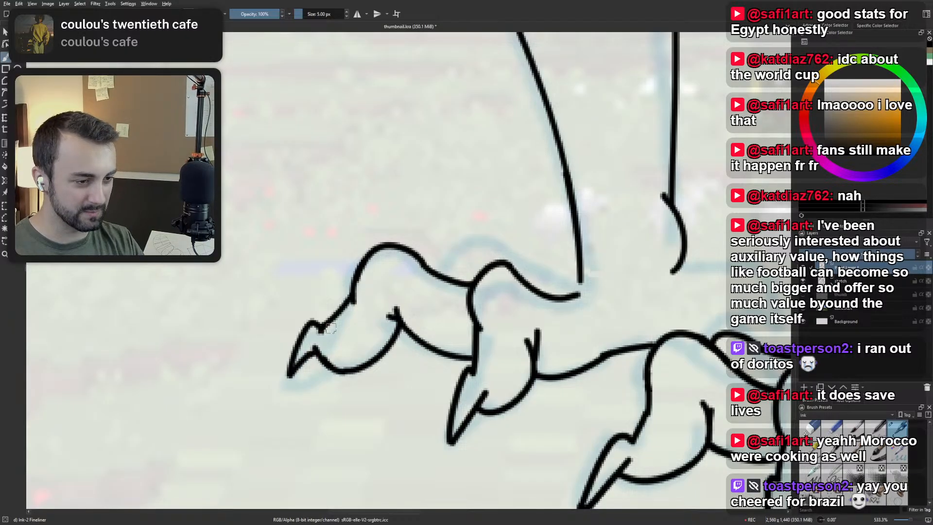
Ink the arched knuckle of the far foot's third toe, rising behind the front and middle toes.
key(1)
scroll(366, 311, up, 5)
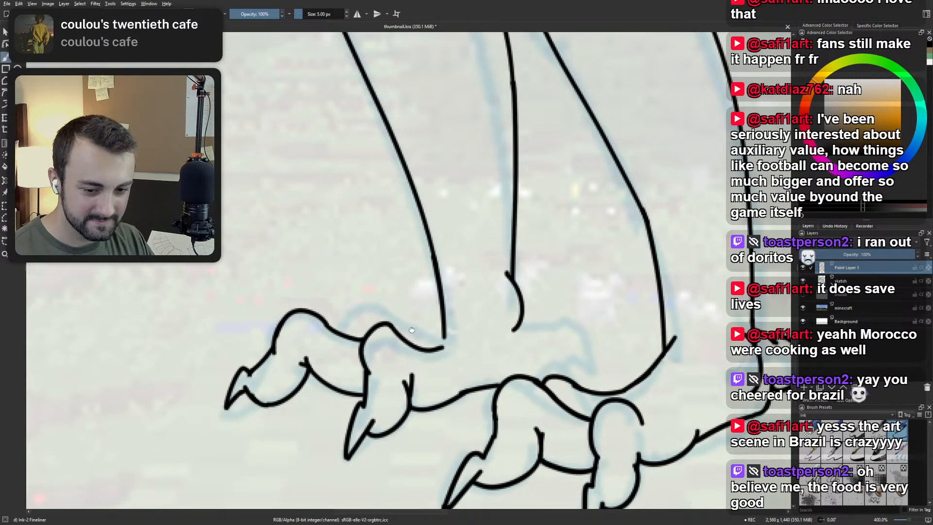
drag(412, 330, 374, 373)
scroll(375, 373, up, 1)
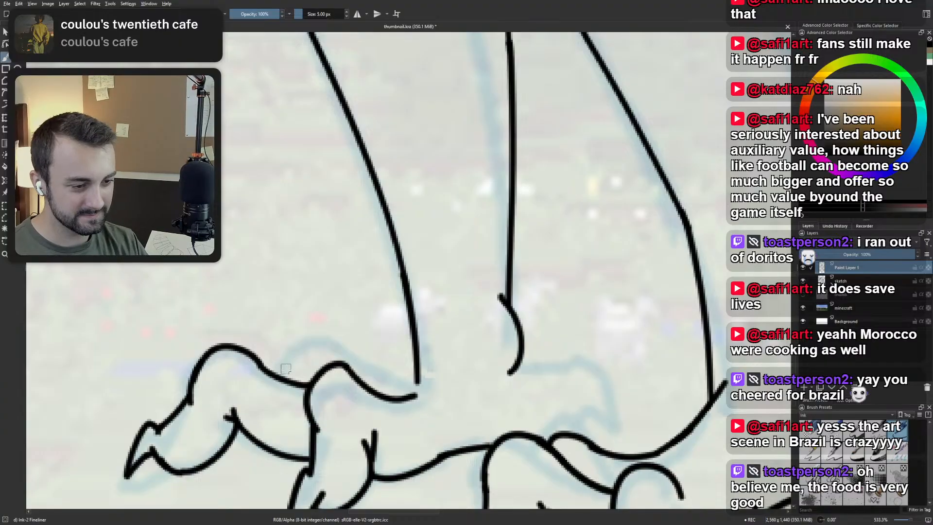
mouse_move(278, 373)
mouse_down()
mouse_move(321, 339)
mouse_move(373, 368)
mouse_up()
key(ctrl+z)
key(ctrl+z)
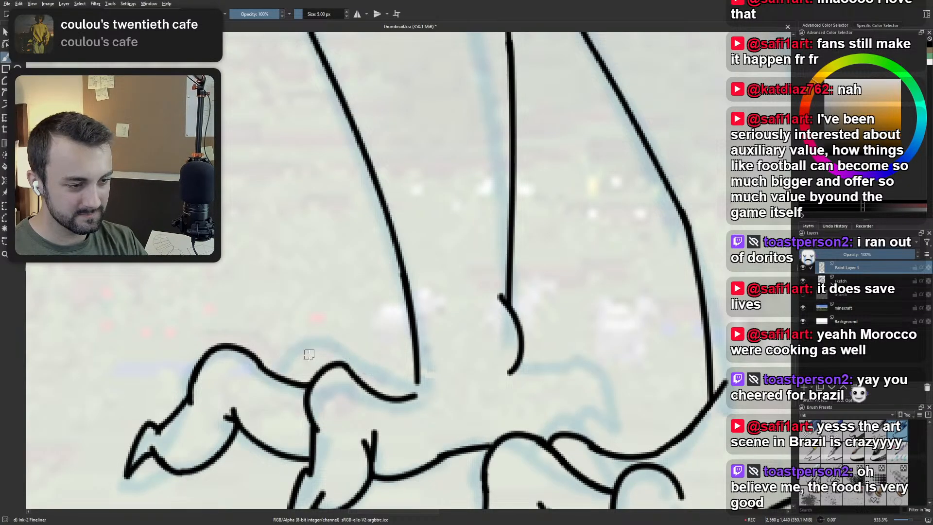
drag(279, 374, 347, 341)
key(ctrl+z)
drag(279, 376, 343, 339)
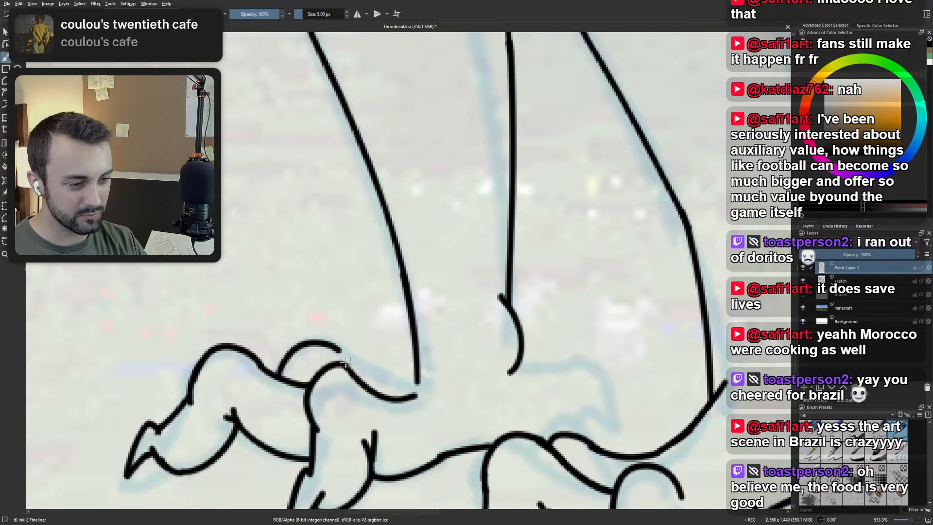
key(ctrl+z)
mouse_move(279, 377)
mouse_down()
mouse_move(350, 354)
mouse_move(336, 340)
mouse_move(361, 371)
mouse_up()
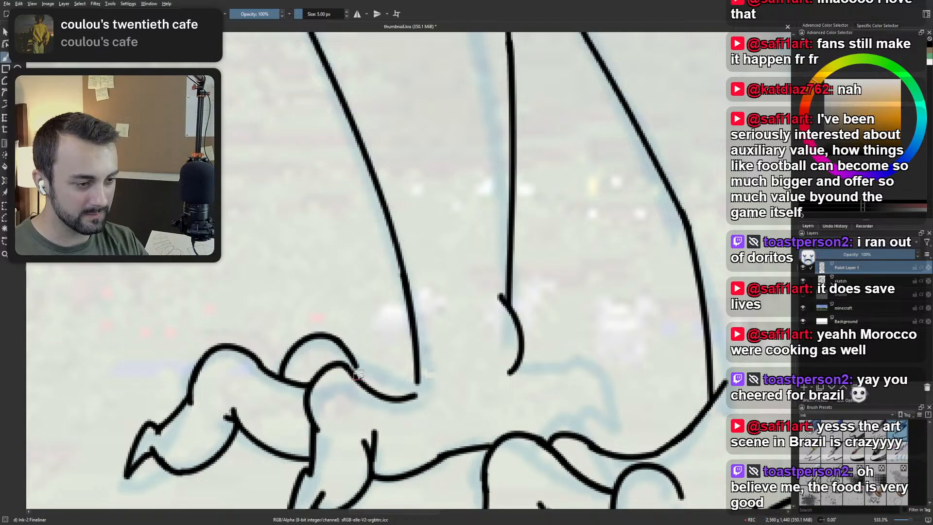
Ink the connecting line from the third toe's arched knuckle back to the front of the far foot's ankle.
key(ctrl+z)
mouse_move(338, 339)
mouse_down()
mouse_move(363, 376)
mouse_move(416, 387)
mouse_up()
key(ctrl+z)
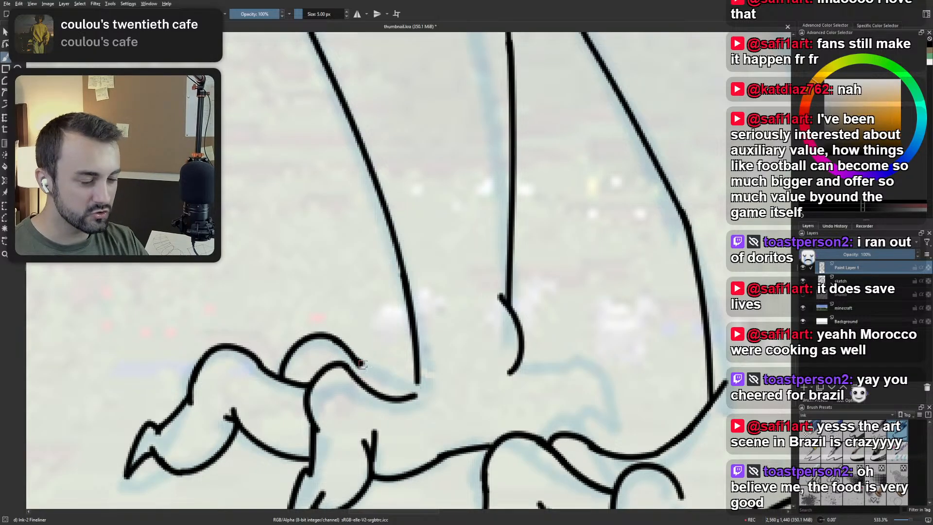
drag(361, 365, 413, 376)
key(ctrl+z)
key(ctrl+z)
mouse_move(358, 363)
mouse_down()
mouse_move(409, 373)
mouse_move(395, 365)
mouse_move(417, 362)
mouse_up()
scroll(401, 331, down, 3)
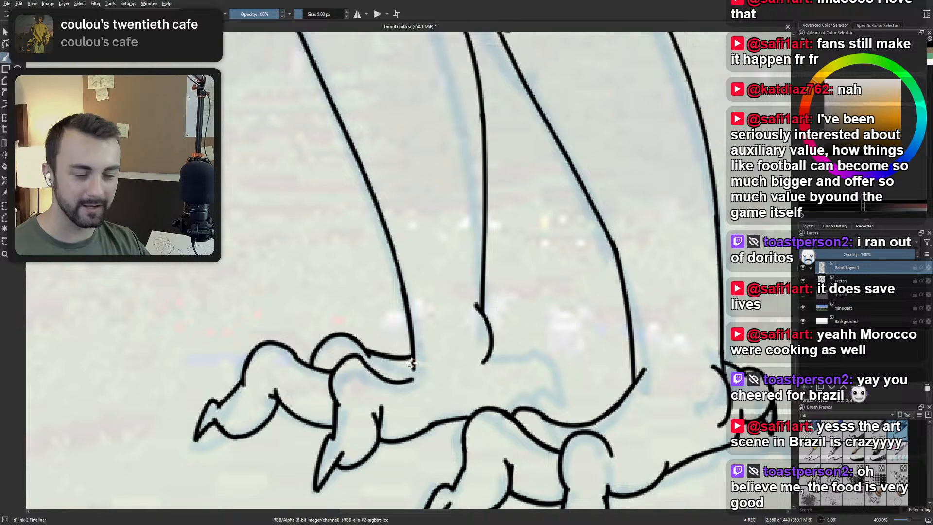
Examine the far foot's inked toes up close and in proportion to both legs.
scroll(419, 383, down, 2)
scroll(291, 399, up, 4)
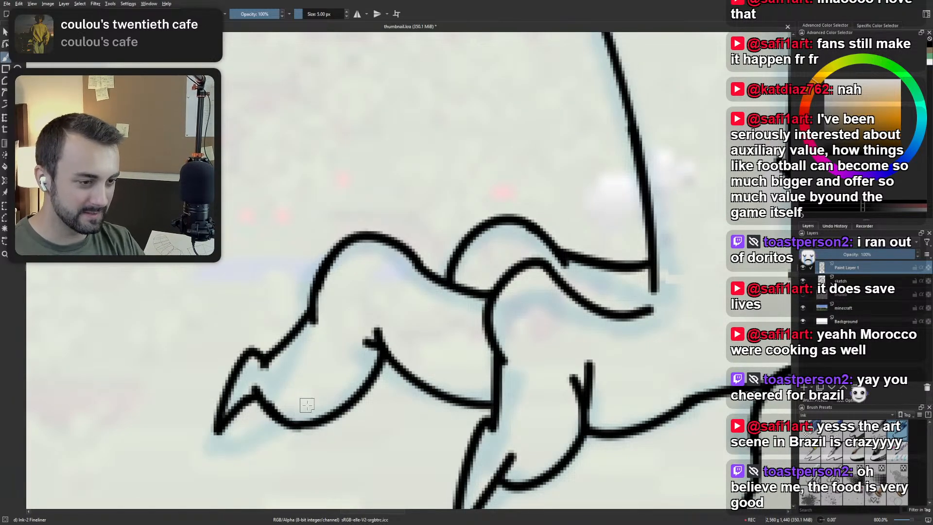
scroll(336, 248, down, 4)
scroll(338, 247, down, 2)
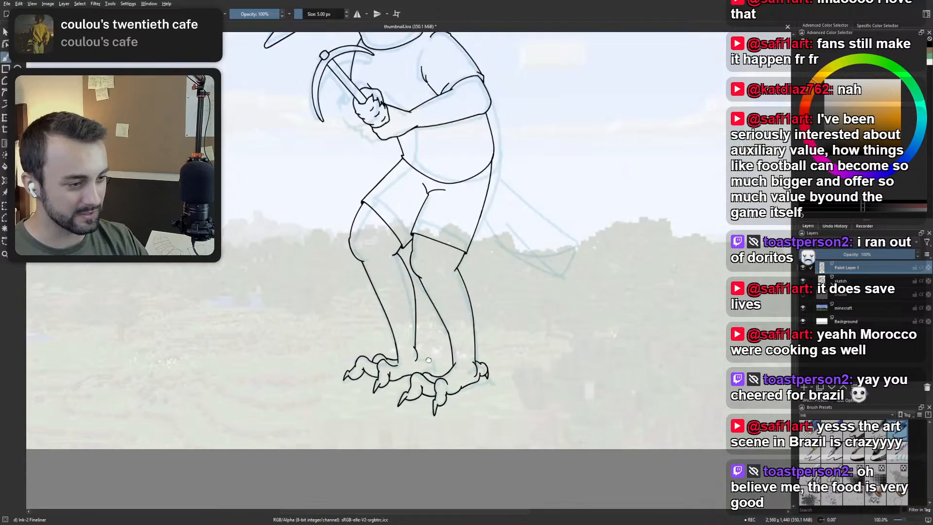
scroll(391, 407, up, 4)
scroll(392, 407, down, 2)
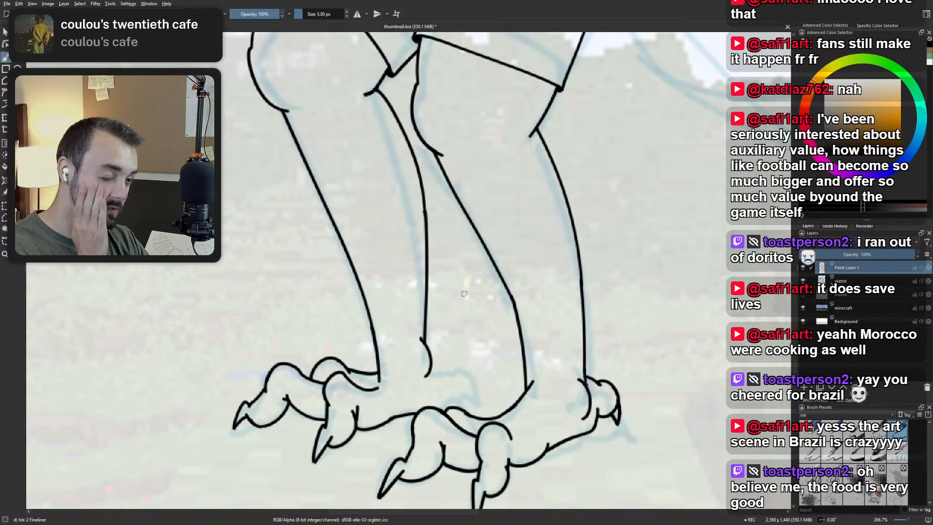
scroll(464, 293, up, 1)
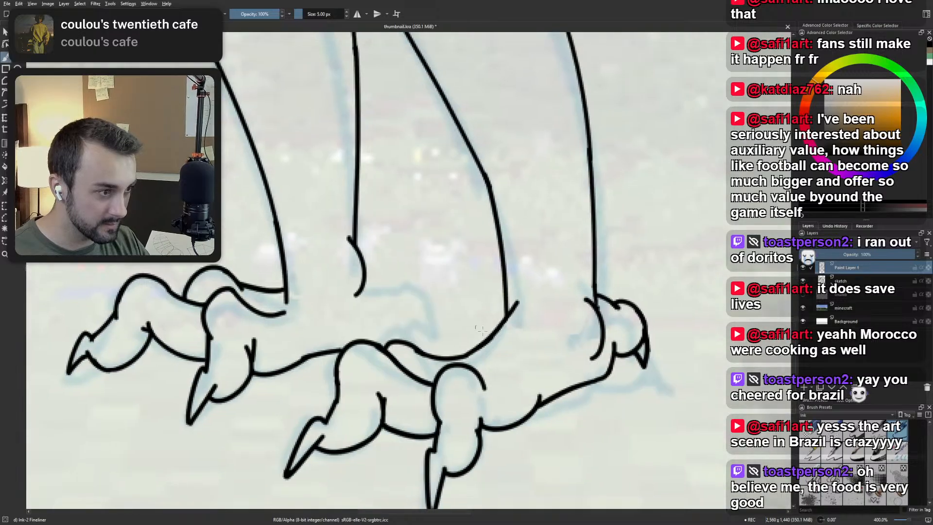
scroll(481, 330, up, 1)
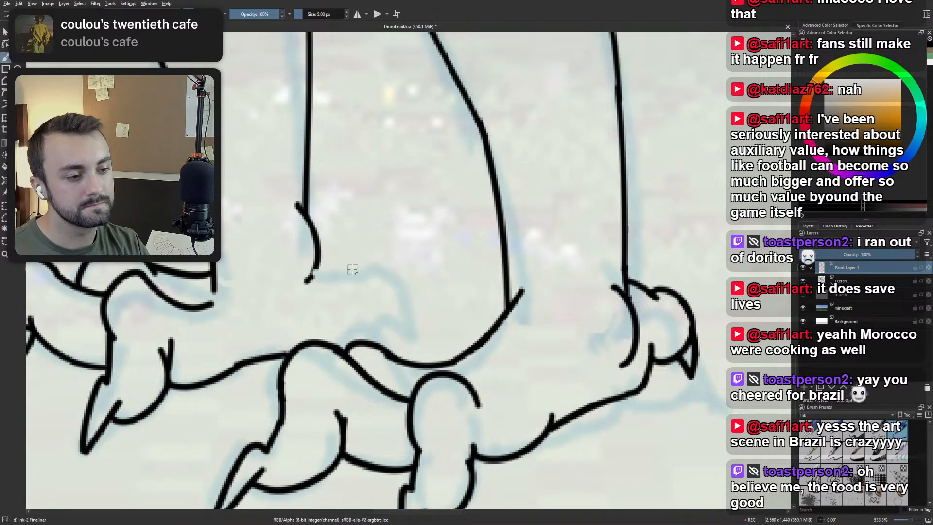
Ink the top of the far foot's back toe, from the ankle over a rounded knuckle and down its rear side.
mouse_move(315, 275)
mouse_down()
mouse_move(382, 267)
mouse_move(394, 297)
mouse_up()
key(ctrl+z)
mouse_move(358, 266)
mouse_down()
mouse_move(378, 256)
mouse_move(404, 304)
mouse_move(412, 300)
mouse_move(412, 343)
mouse_up()
key(ctrl+z)
drag(406, 303, 407, 342)
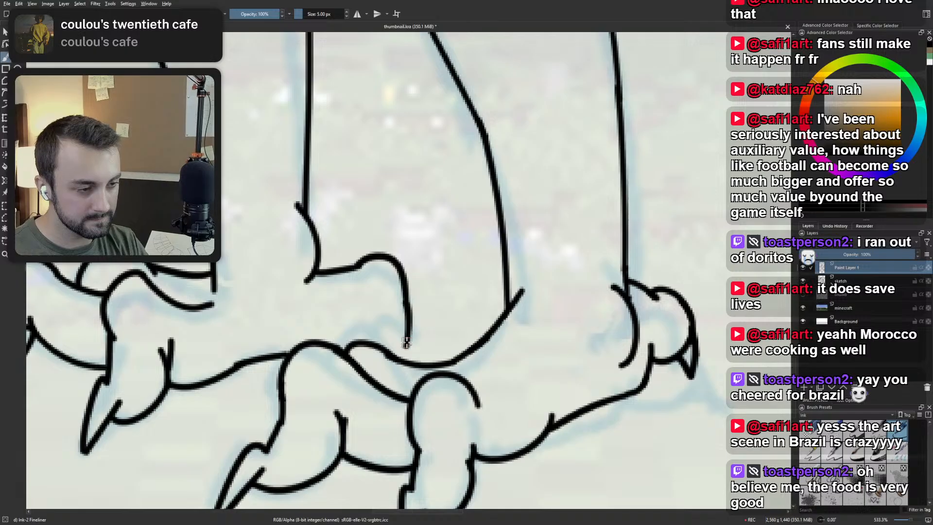
key(ctrl+z)
Ink the underside and small pointed claw of the far foot's back toe, meeting the near foot's outline.
drag(331, 339, 389, 297)
key(ctrl+z)
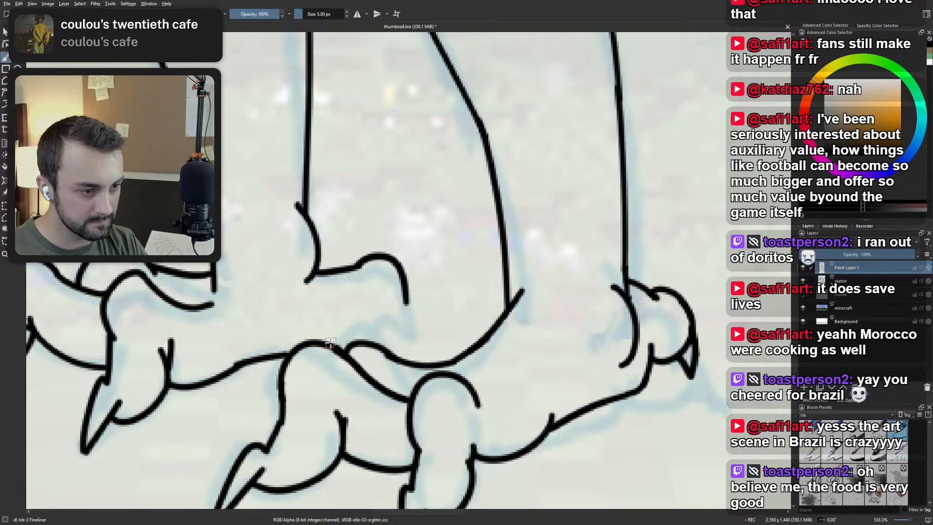
drag(371, 344, 392, 295)
key(ctrl+z)
mouse_move(370, 343)
mouse_down()
mouse_move(377, 292)
mouse_move(417, 322)
mouse_move(416, 343)
mouse_move(394, 322)
mouse_move(378, 331)
mouse_up()
Review the inked claws and toes of both feet up close and with the whole figure in view.
scroll(391, 238, down, 4)
scroll(459, 243, up, 5)
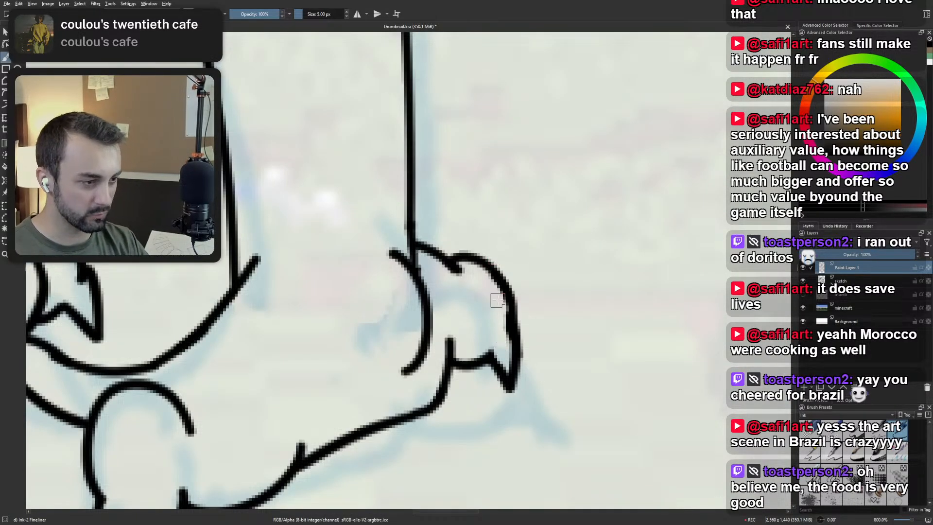
scroll(509, 260, down, 6)
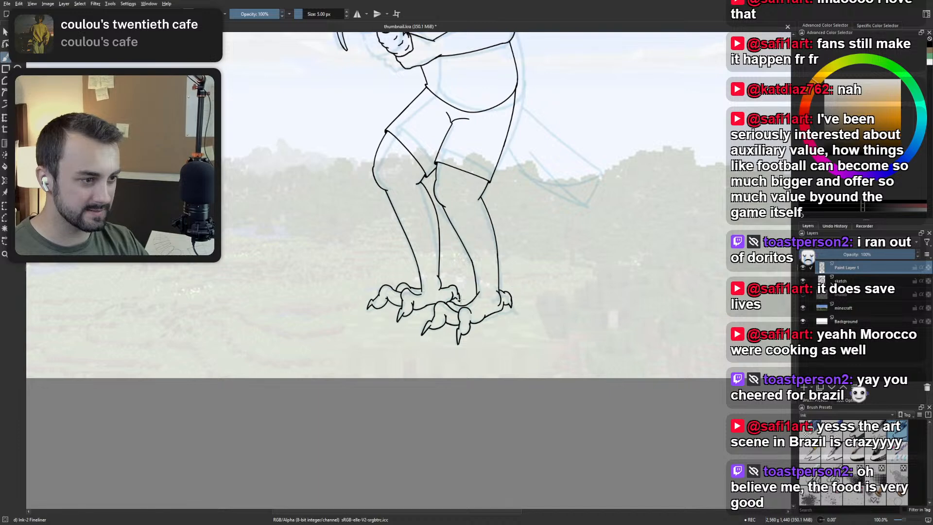
scroll(399, 309, up, 1)
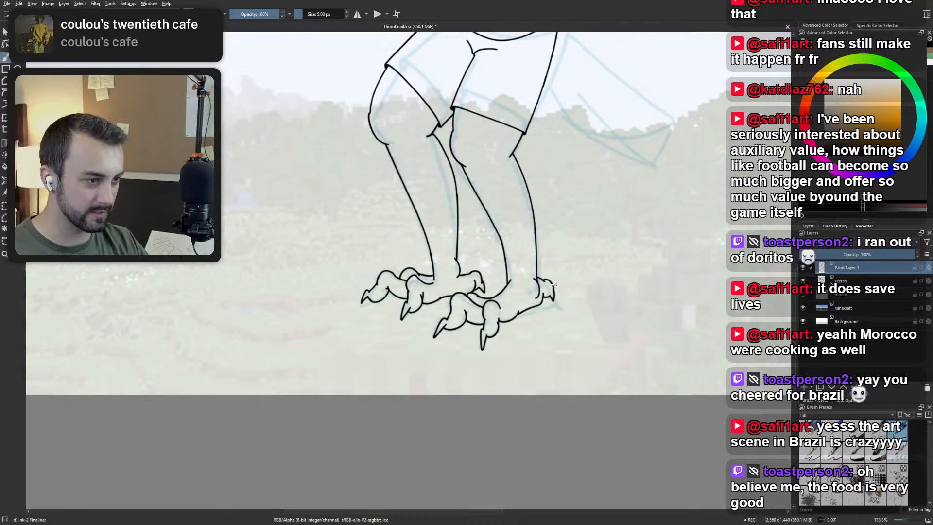
scroll(555, 284, down, 2)
scroll(444, 363, up, 5)
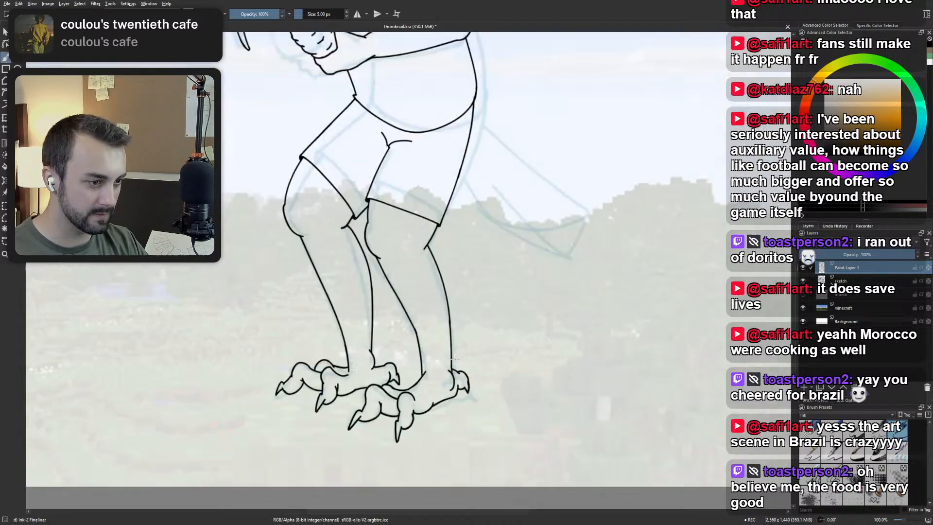
scroll(506, 327, down, 2)
scroll(505, 326, down, 3)
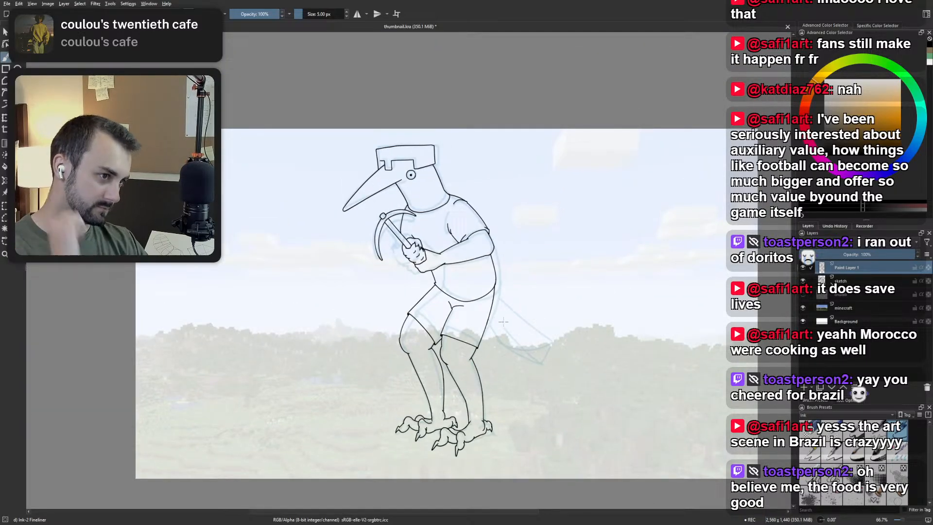
drag(462, 259, 427, 238)
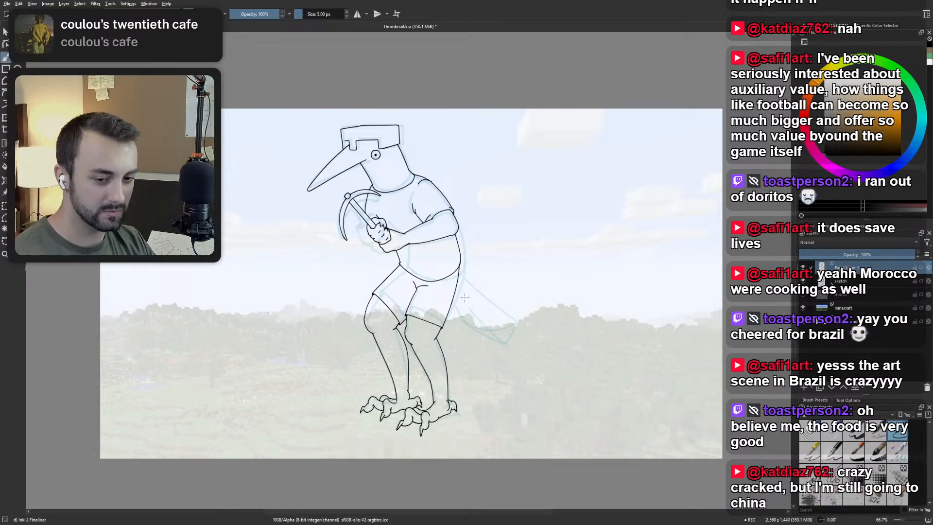
scroll(519, 236, up, 3)
scroll(431, 330, down, 2)
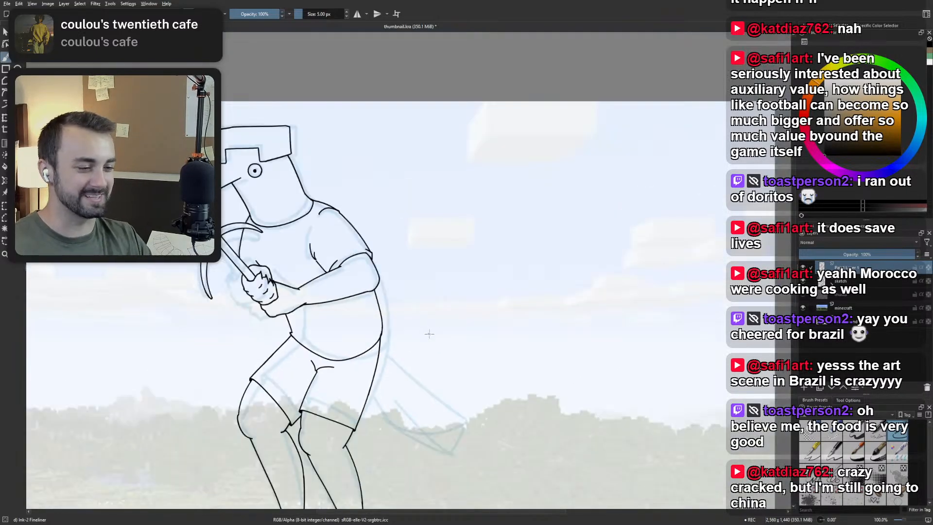
scroll(380, 377, down, 4)
scroll(381, 369, up, 4)
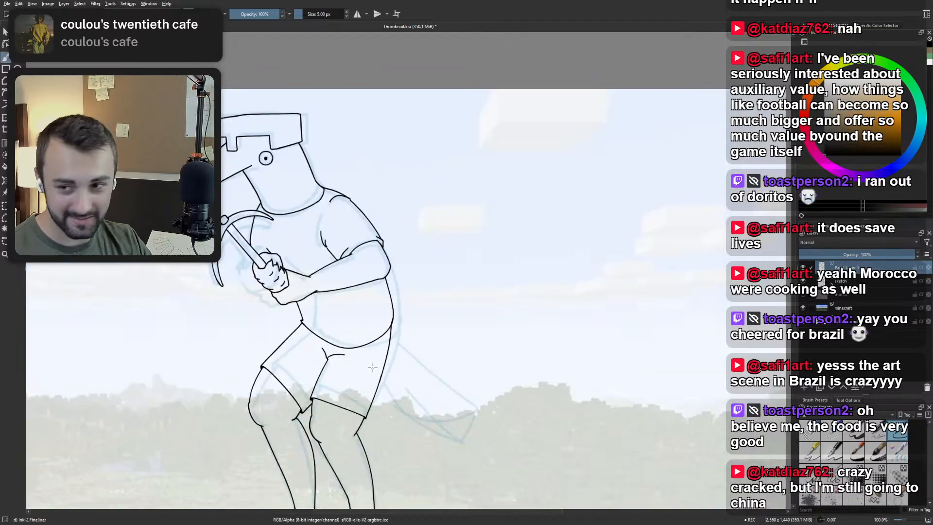
right_click(393, 363)
right_click(401, 387)
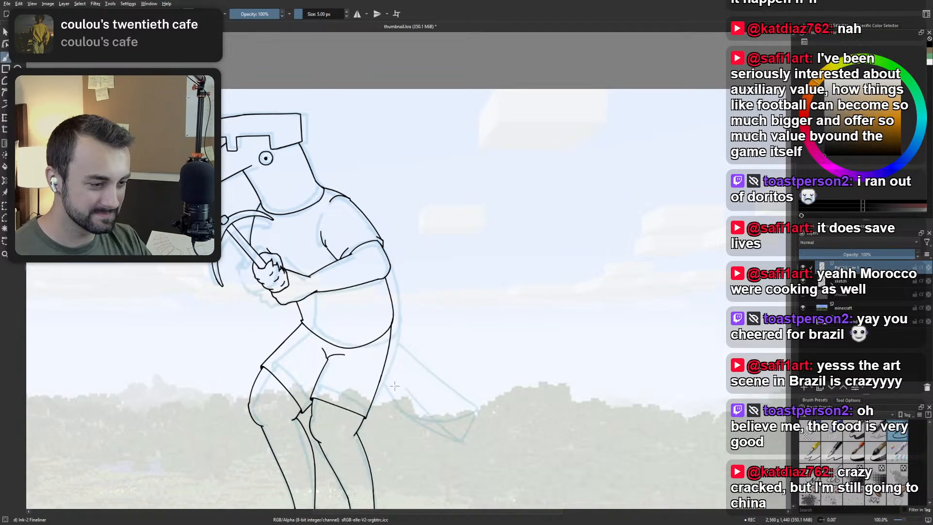
Examine the belly outline, the near foot's heel and the tail sketch behind the shorts.
scroll(397, 332, up, 4)
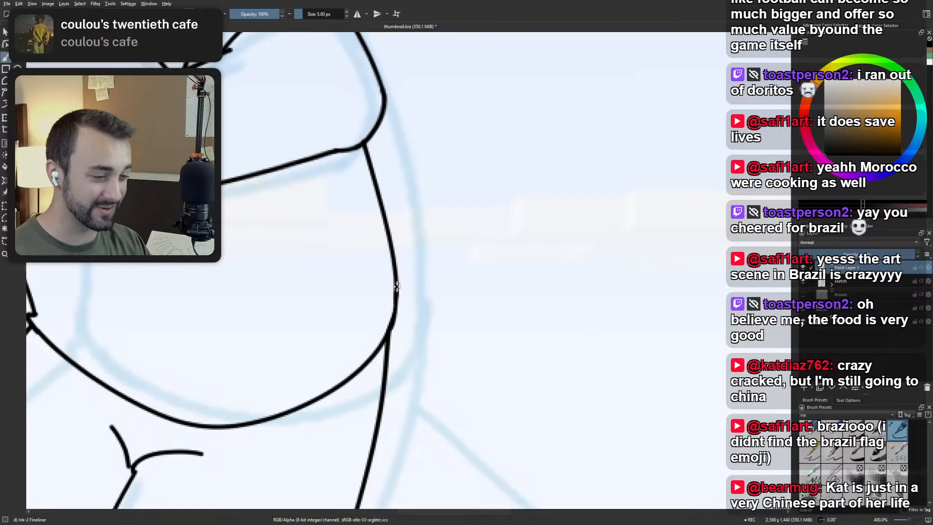
scroll(475, 345, down, 5)
drag(474, 345, 410, 254)
scroll(411, 253, up, 1)
drag(499, 370, 459, 344)
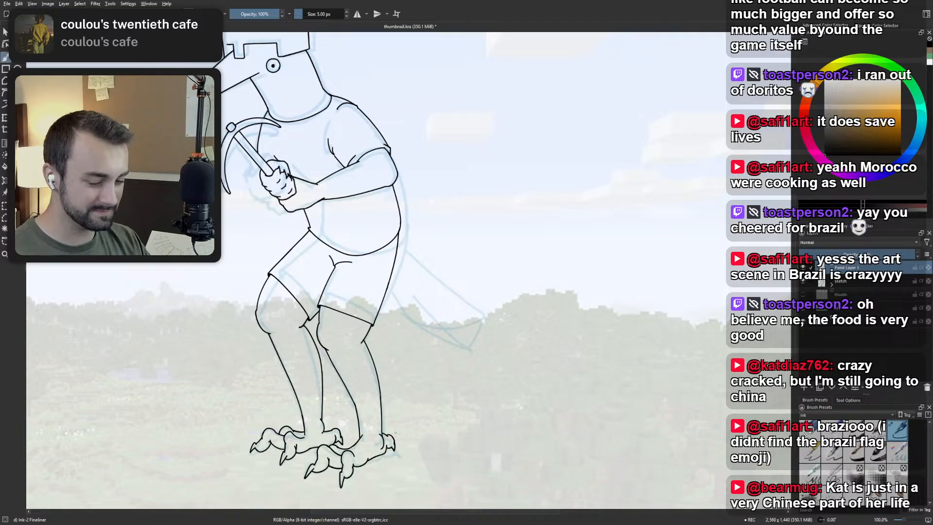
scroll(395, 431, up, 4)
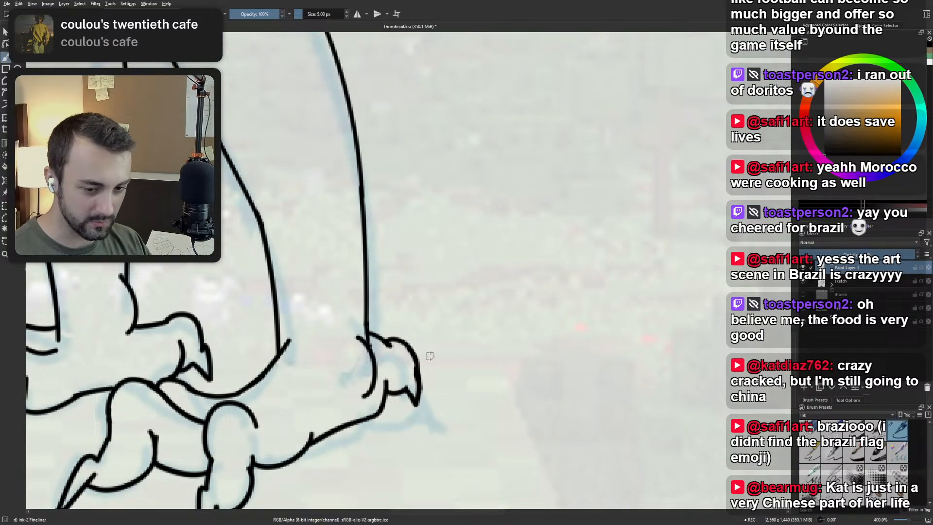
scroll(429, 356, down, 5)
scroll(403, 297, up, 3)
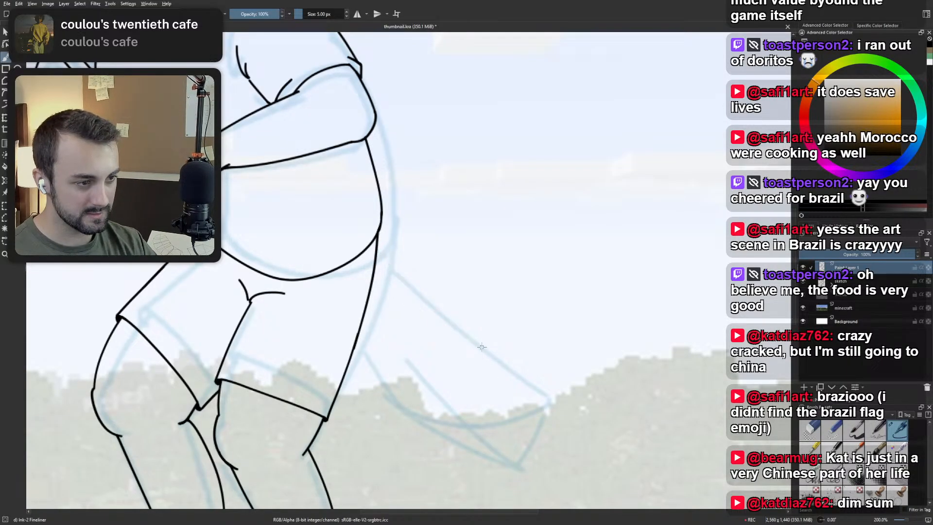
Compare the near foot's heel and back toe with the underlying sketch and the full figure.
scroll(478, 336, down, 3)
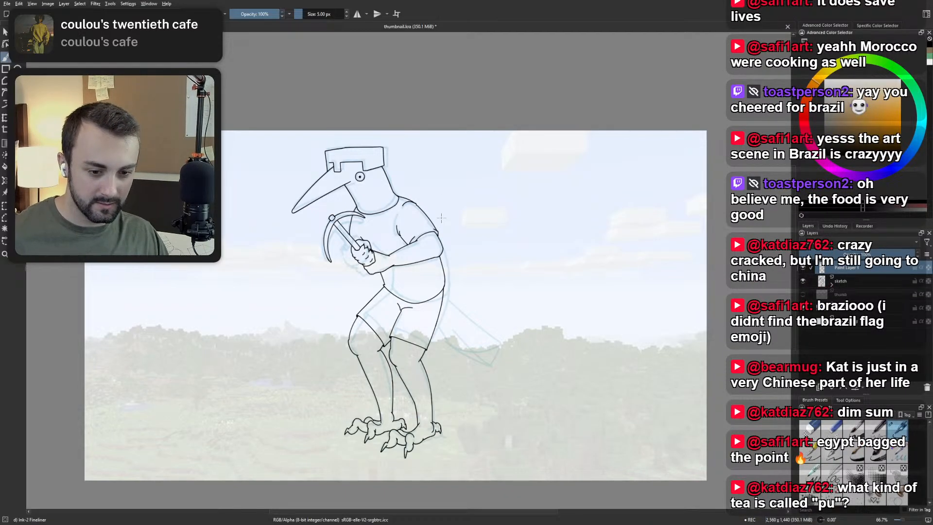
scroll(341, 247, down, 1)
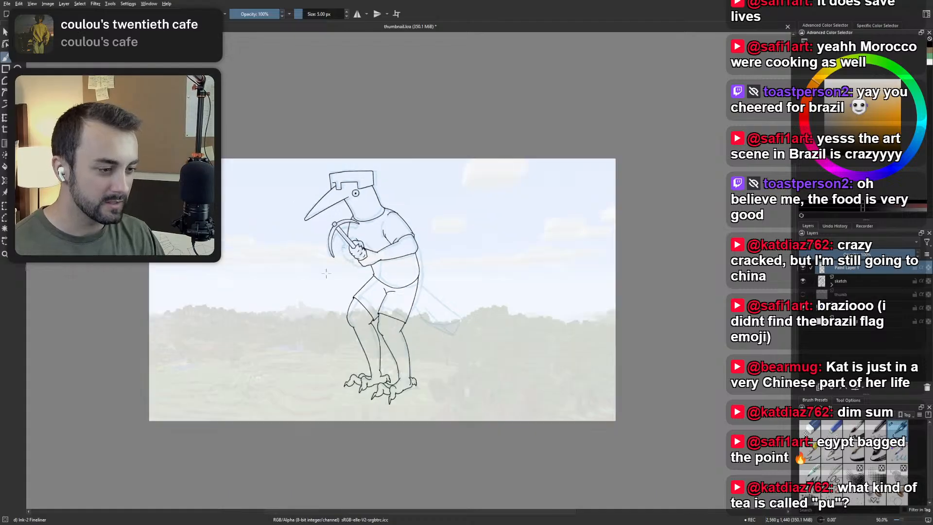
drag(404, 363, 422, 324)
scroll(422, 324, up, 4)
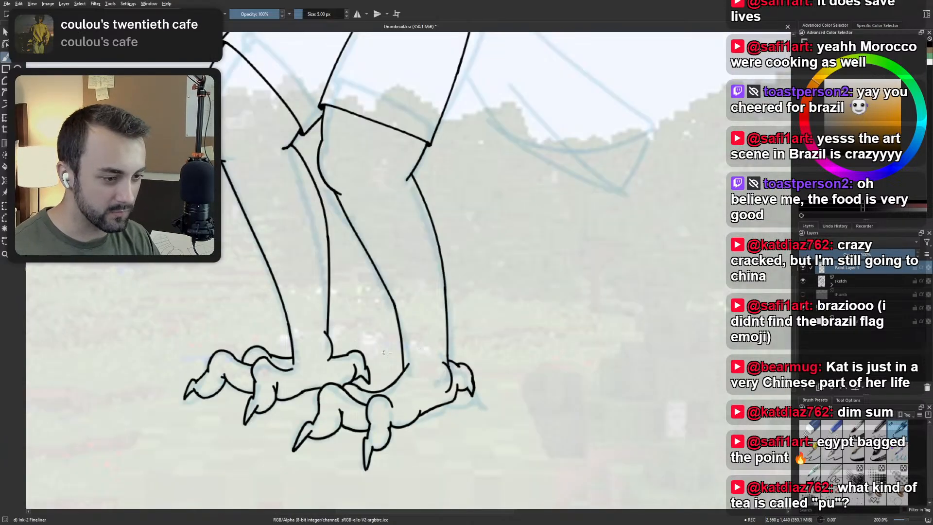
scroll(396, 372, up, 2)
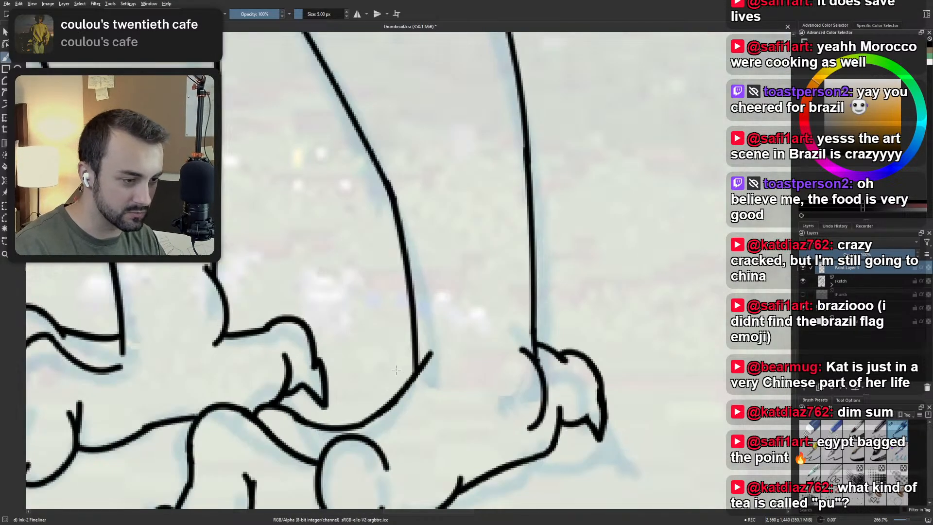
scroll(423, 379, down, 2)
scroll(454, 359, up, 2)
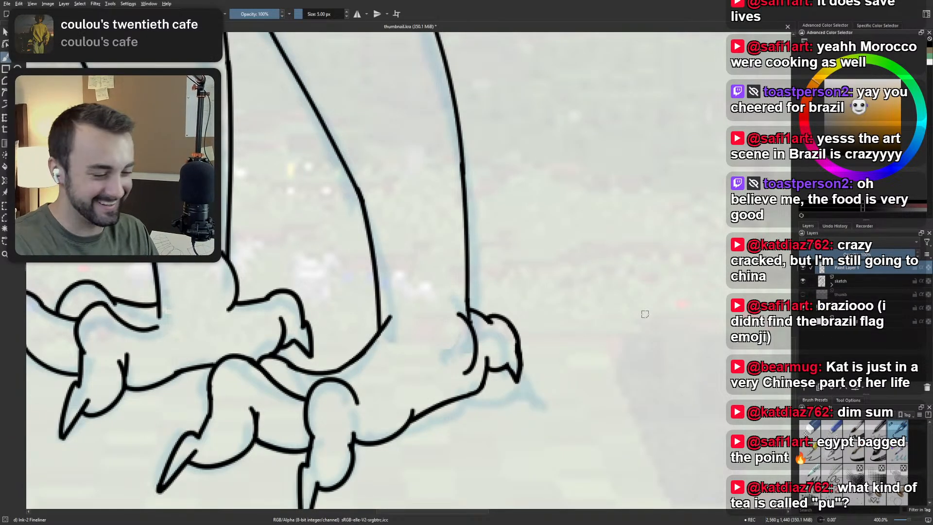
drag(445, 357, 399, 351)
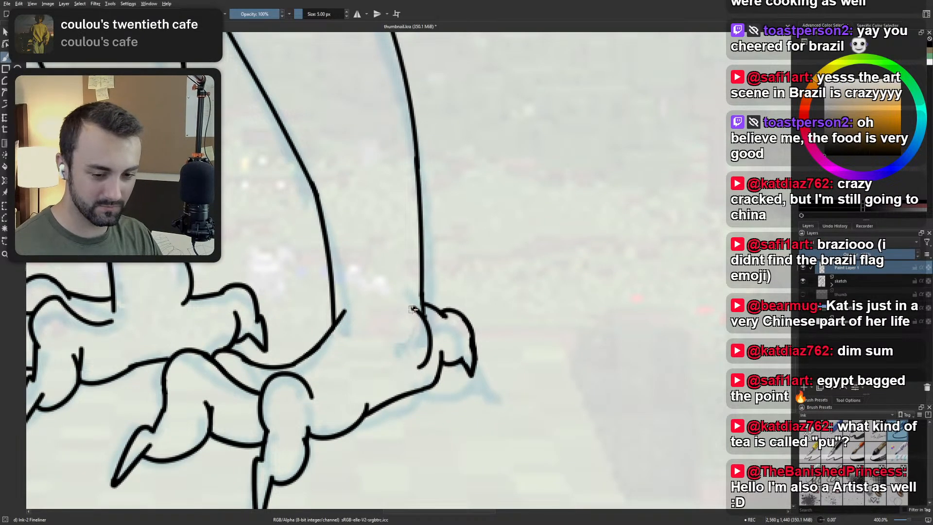
drag(384, 357, 417, 352)
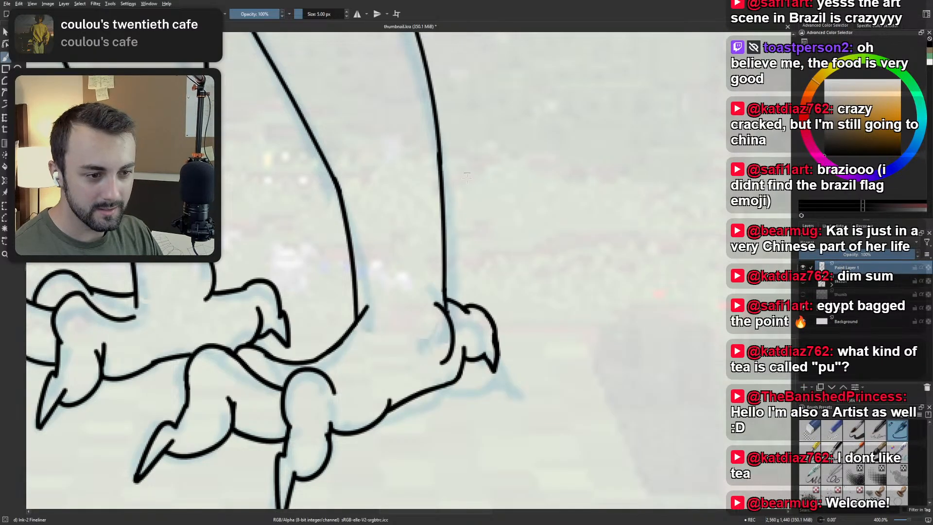
Examine the legs, the full pose and the area where the sketched tail meets the back of the shorts.
drag(519, 199, 543, 179)
scroll(540, 187, down, 3)
drag(495, 228, 408, 290)
scroll(408, 291, up, 2)
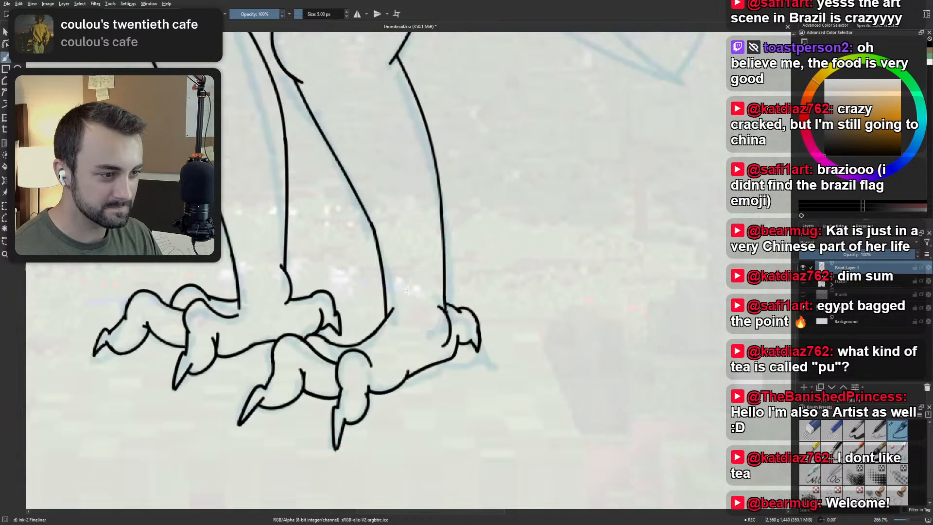
scroll(407, 290, down, 3)
drag(442, 124, 474, 293)
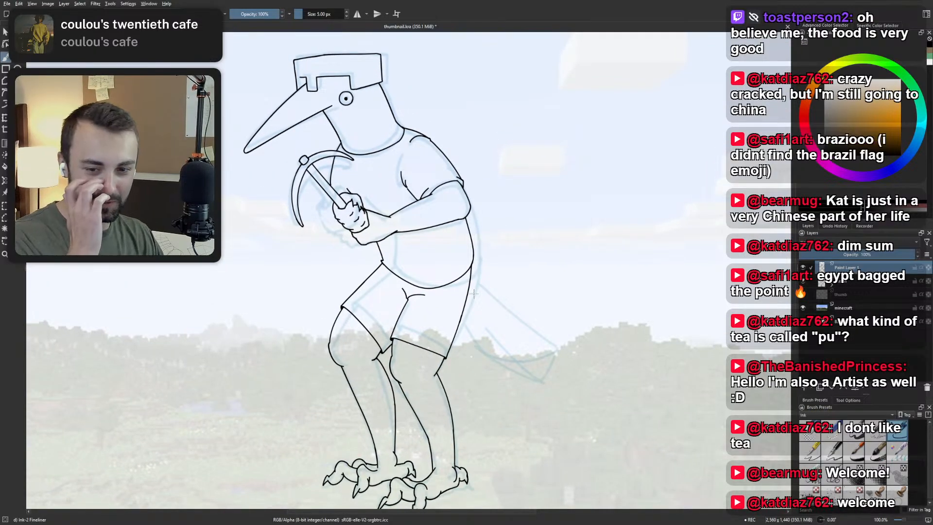
drag(475, 297, 489, 330)
scroll(486, 345, up, 3)
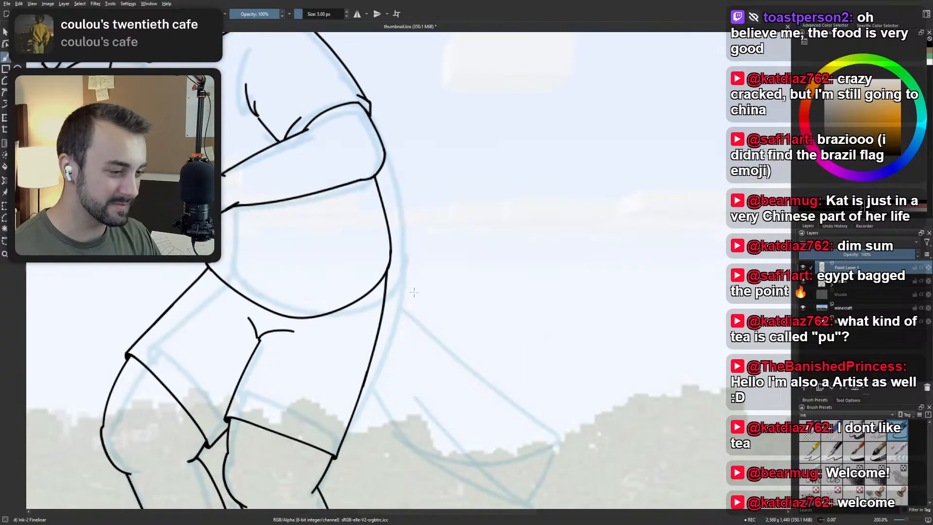
drag(352, 268, 346, 263)
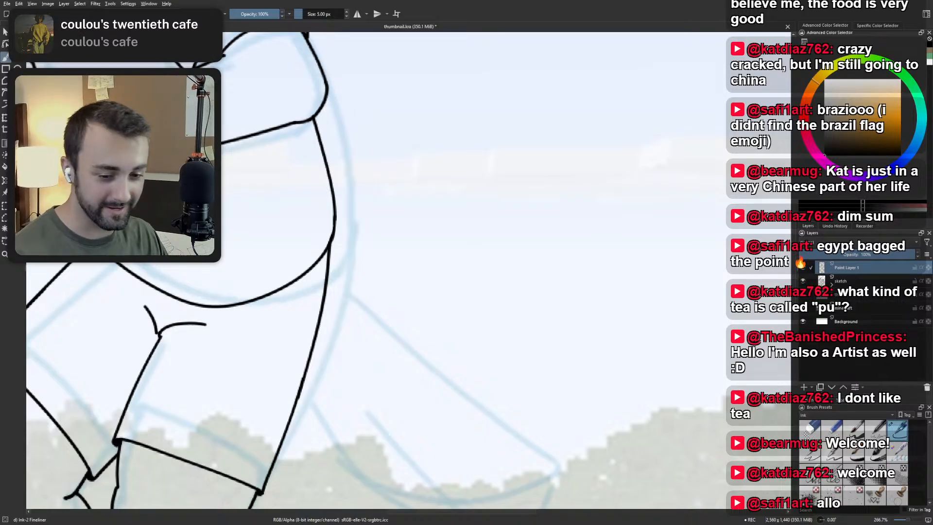
scroll(368, 223, down, 2)
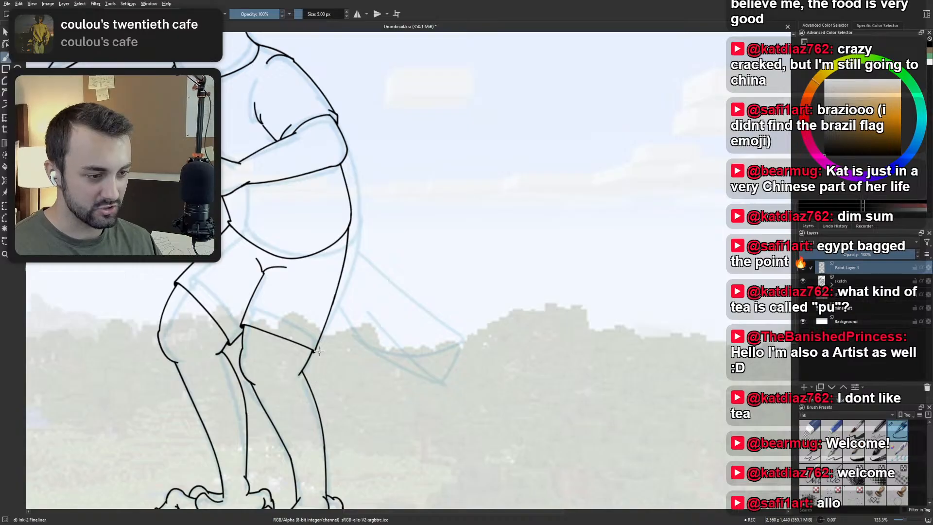
scroll(318, 351, up, 4)
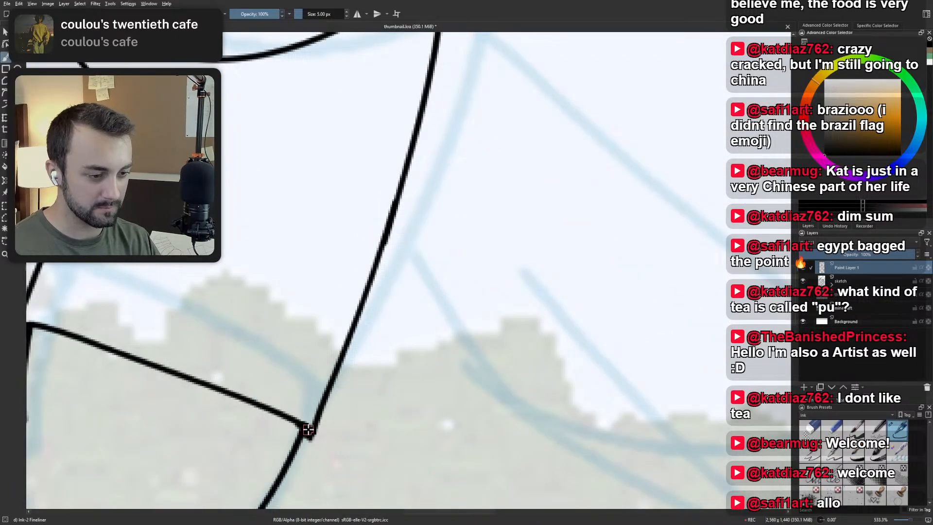
Try to ink the tail's upper edge as a diagonal stroke from the back of the shorts.
scroll(317, 363, down, 3)
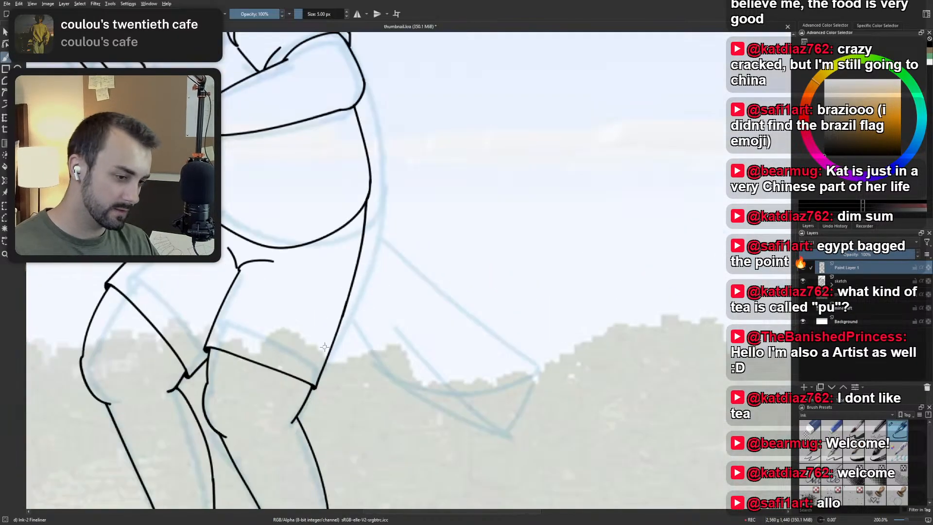
scroll(324, 347, down, 4)
scroll(325, 347, up, 4)
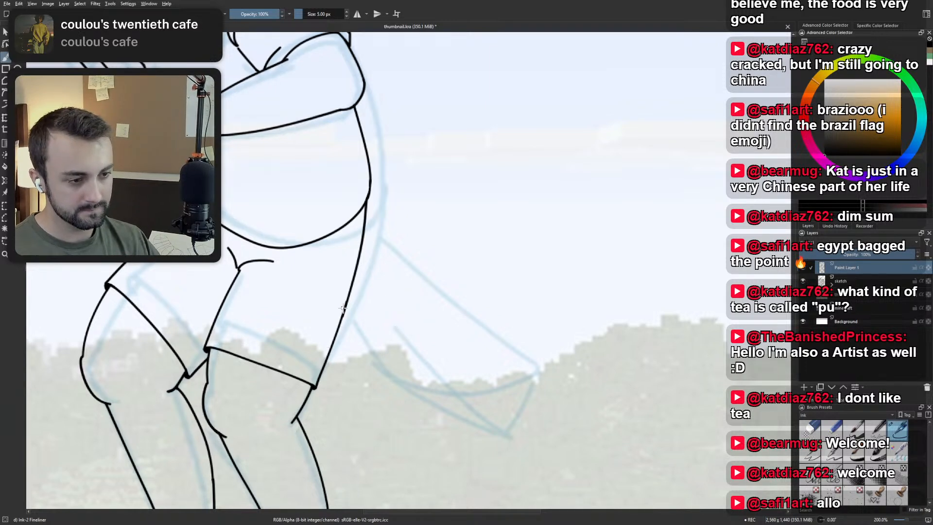
scroll(342, 307, up, 2)
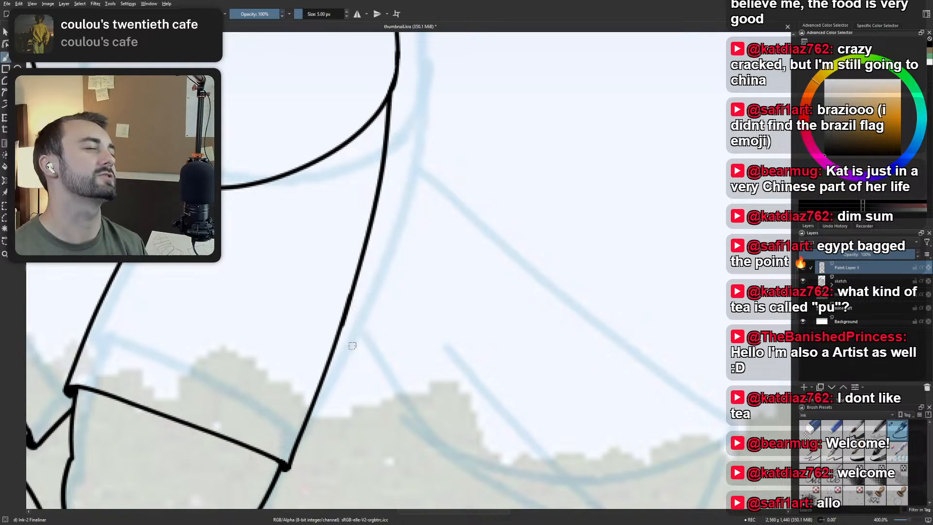
scroll(352, 346, down, 2)
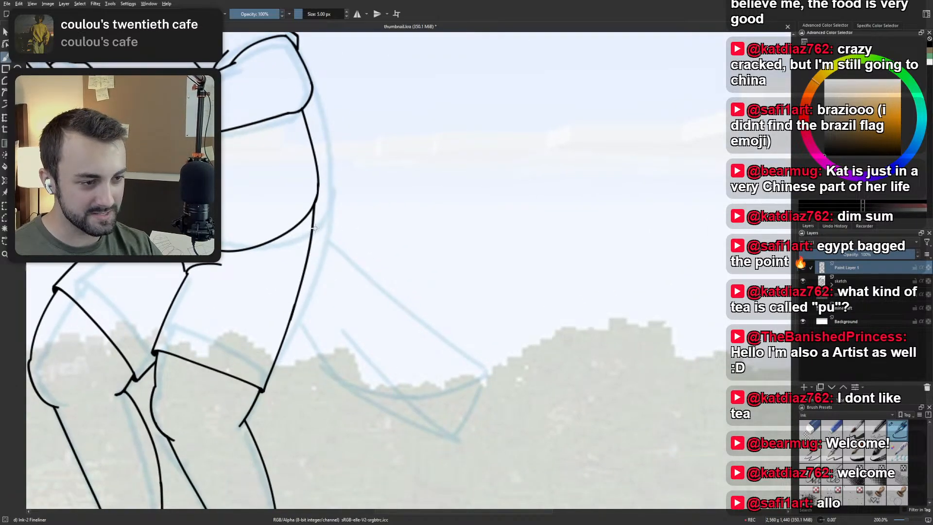
drag(314, 225, 439, 357)
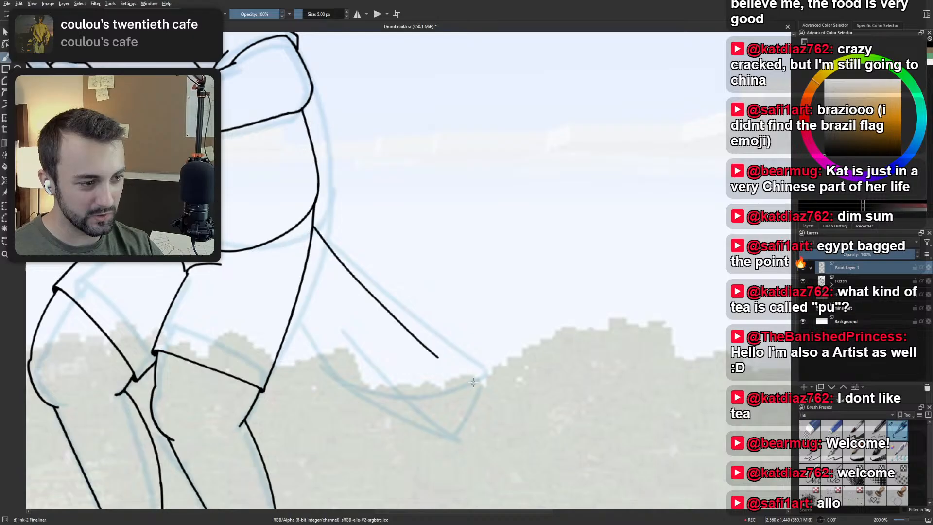
key(ctrl+z)
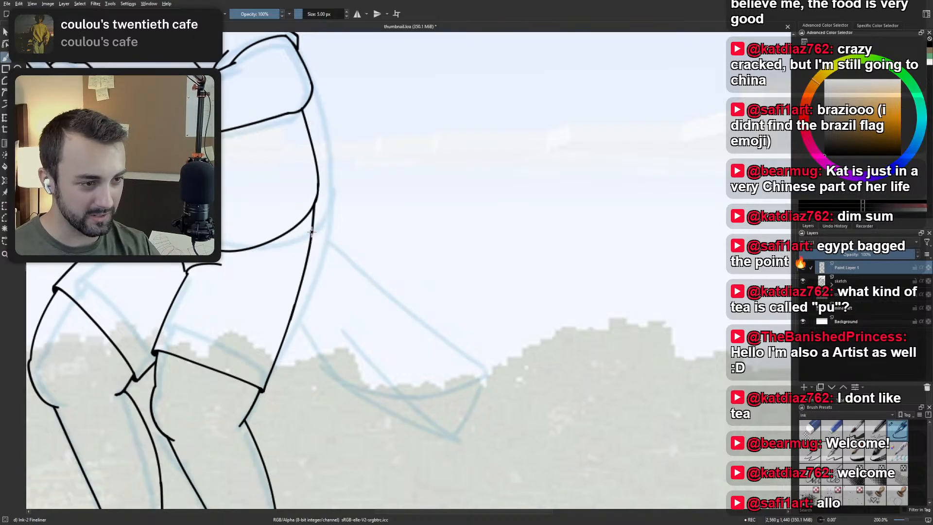
drag(311, 229, 459, 398)
key(ctrl+z)
With the canvas rotated, try to ink the tail's upper edge out to its tip, check it against the full figure and undo it.
scroll(389, 294, down, 2)
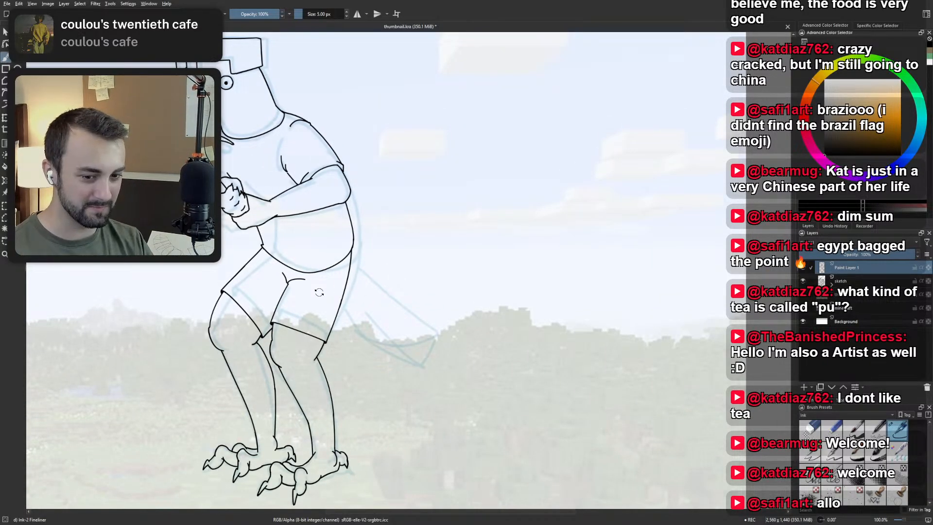
drag(323, 290, 402, 332)
scroll(505, 267, up, 3)
drag(300, 314, 352, 196)
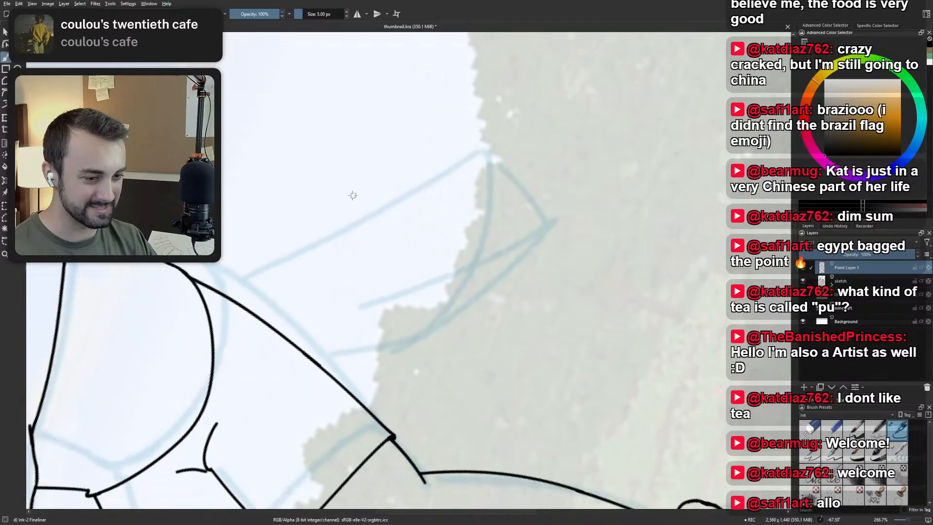
scroll(352, 196, down, 1)
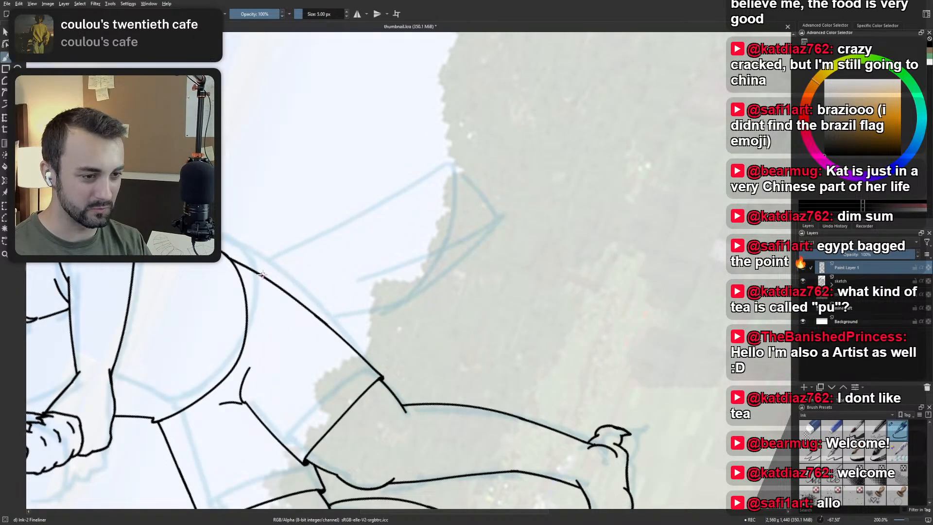
drag(261, 274, 457, 166)
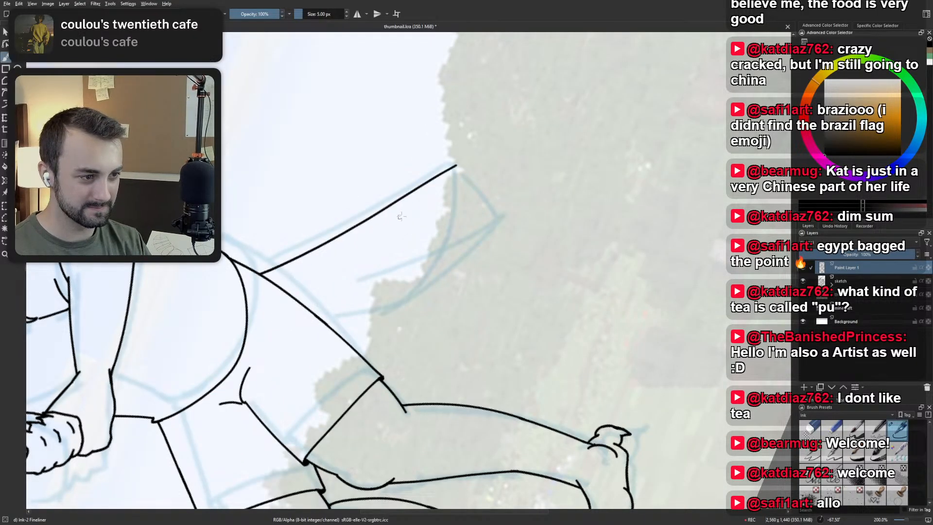
key(5)
scroll(429, 179, down, 3)
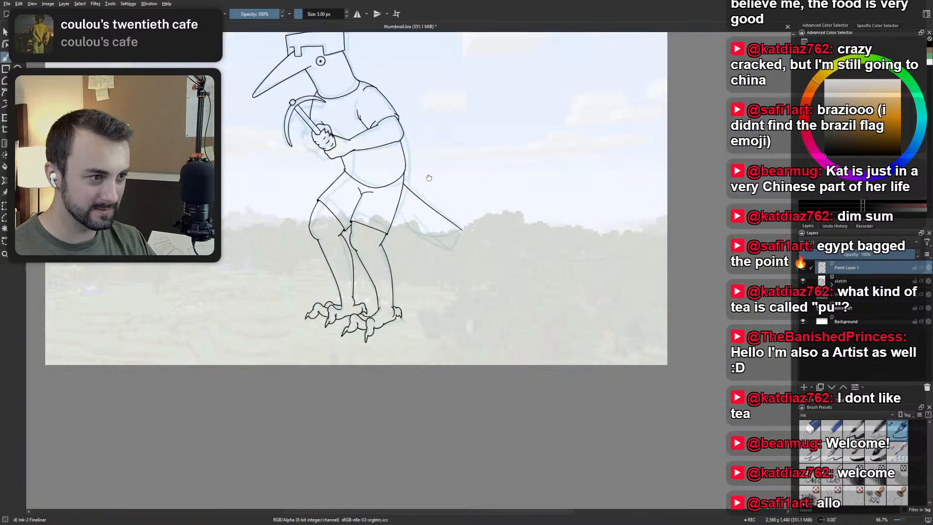
drag(429, 179, 406, 326)
scroll(426, 316, up, 2)
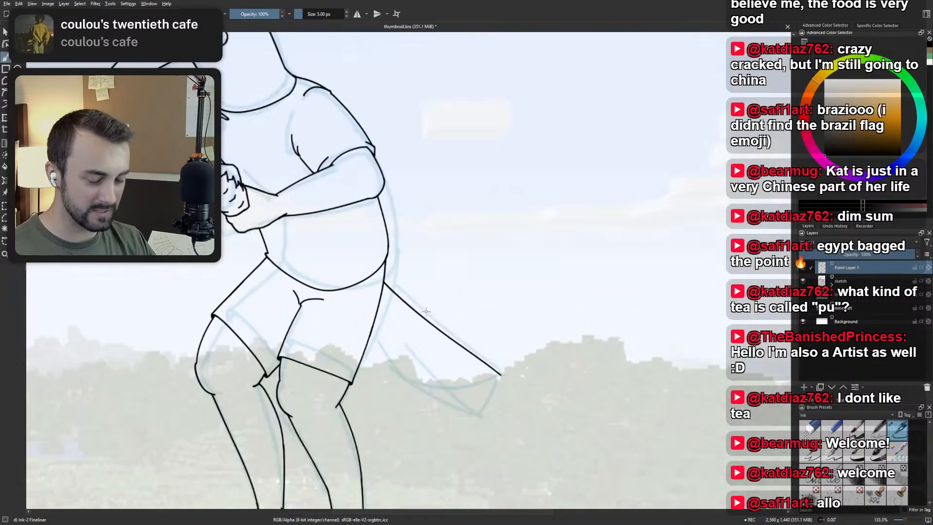
key(ctrl+z)
Lasso the sketched tail behind the shorts and move it from the sketch layer onto its own layer.
scroll(431, 308, down, 2)
scroll(432, 307, up, 2)
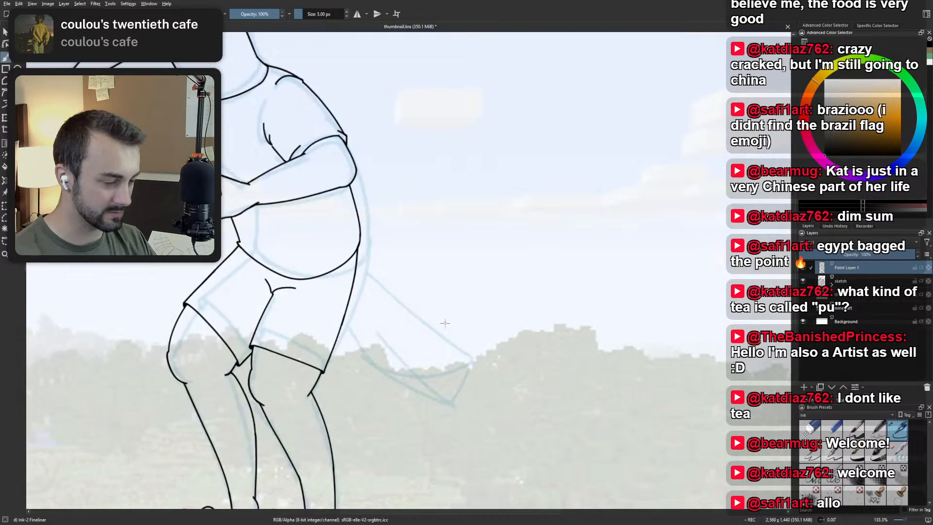
scroll(423, 311, down, 2)
drag(422, 312, 426, 351)
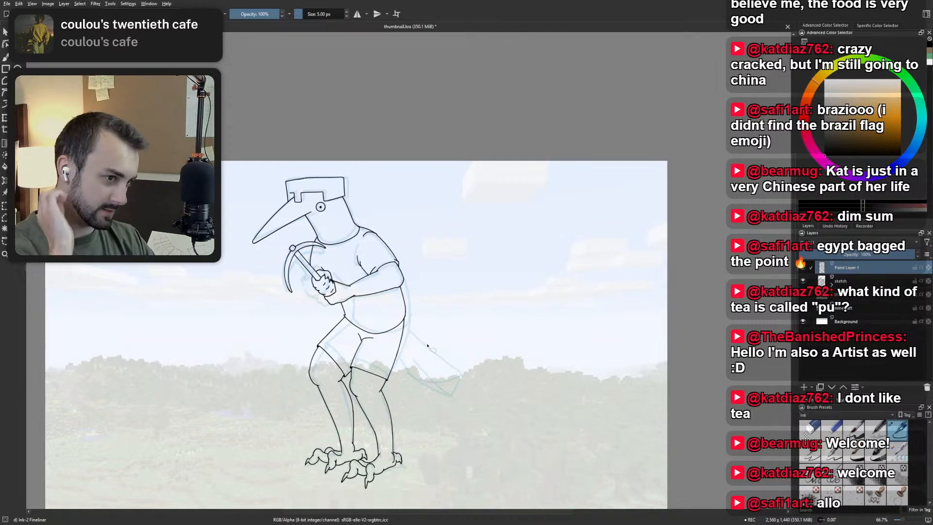
drag(419, 301, 408, 242)
scroll(408, 242, down, 1)
scroll(433, 266, up, 2)
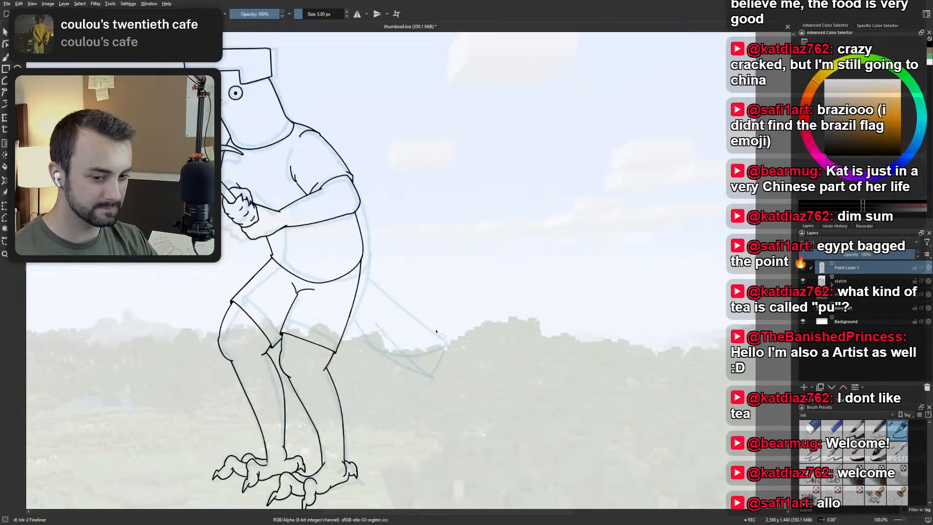
mouse_move(457, 377)
mouse_down()
mouse_move(371, 364)
mouse_move(351, 325)
mouse_move(370, 277)
mouse_move(478, 310)
mouse_move(456, 377)
mouse_up()
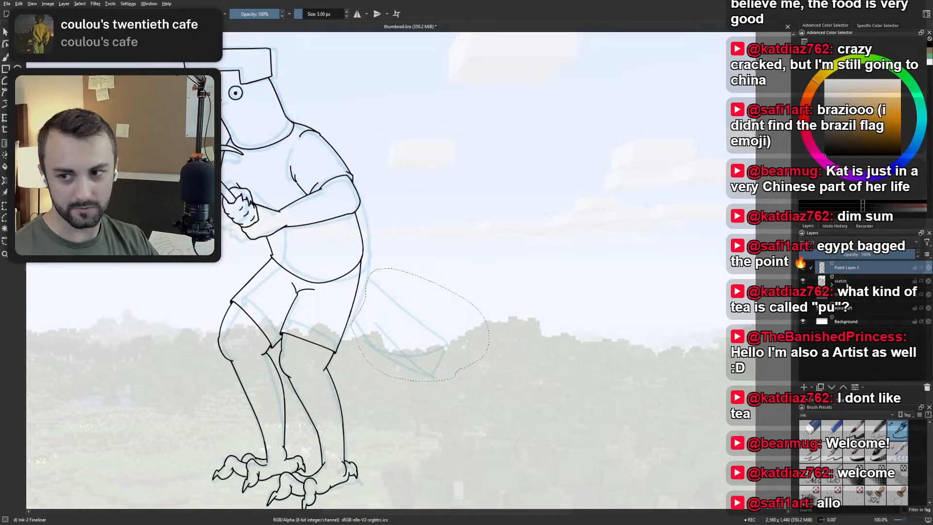
click(833, 282)
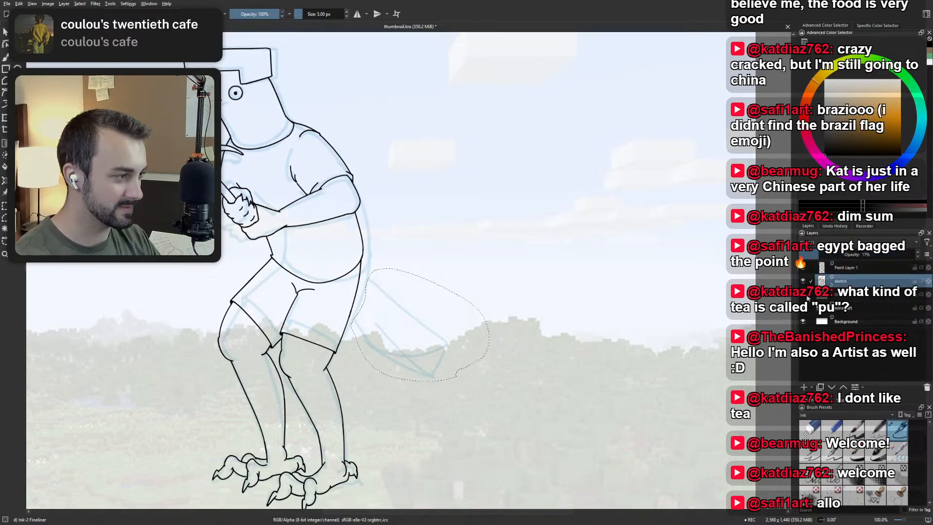
key(Delete)
key(ctrl+v)
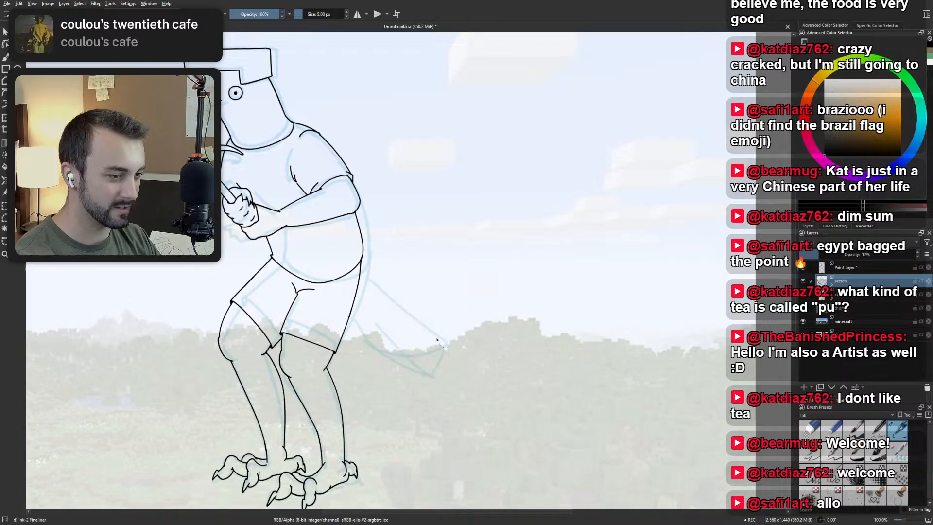
key(ctrl+t)
scroll(412, 299, down, 2)
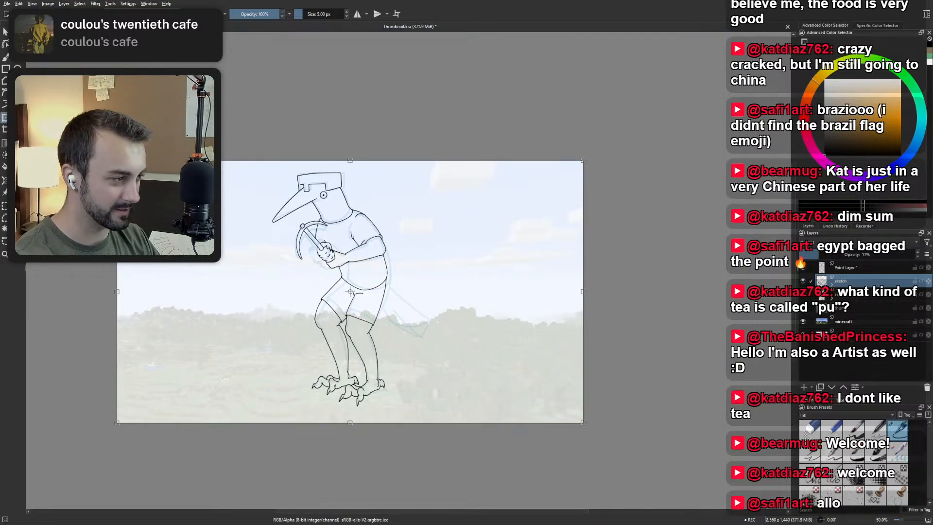
key(Return)
key(ctrl+t)
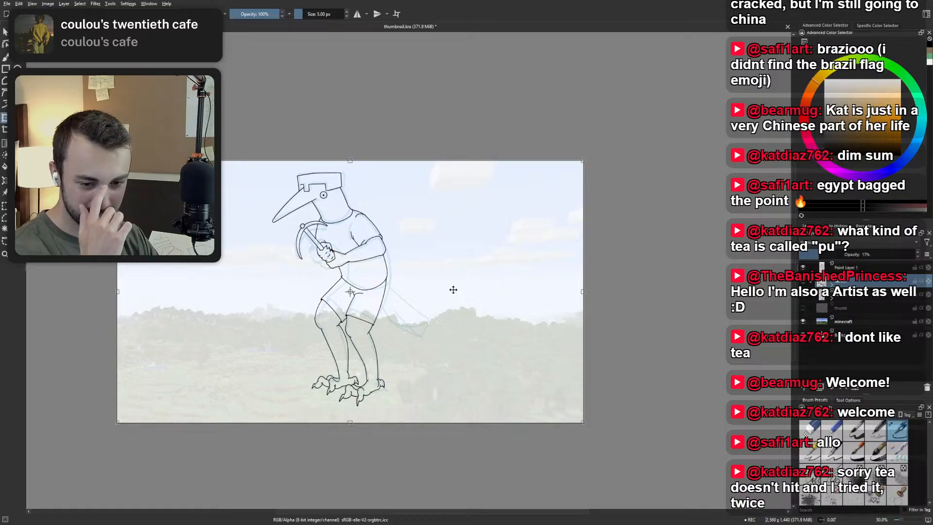
scroll(381, 283, up, 3)
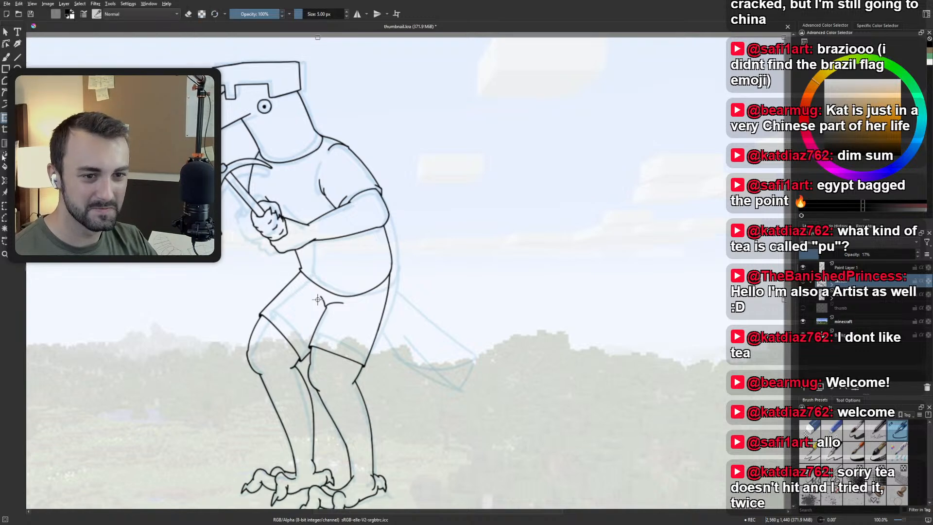
Select the sketched tail with a rectangle and try enlarging it with Transform.
click(4, 205)
drag(364, 269, 505, 419)
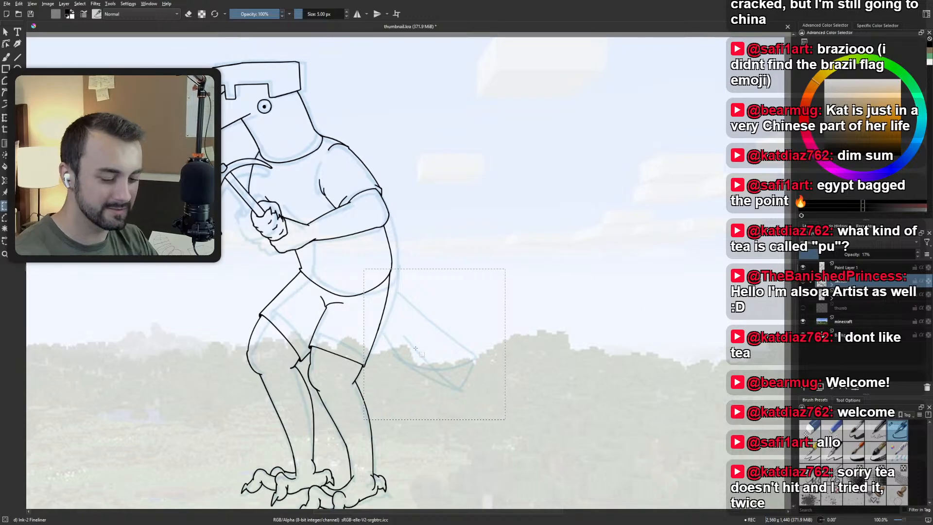
key(ctrl+t)
drag(505, 419, 636, 483)
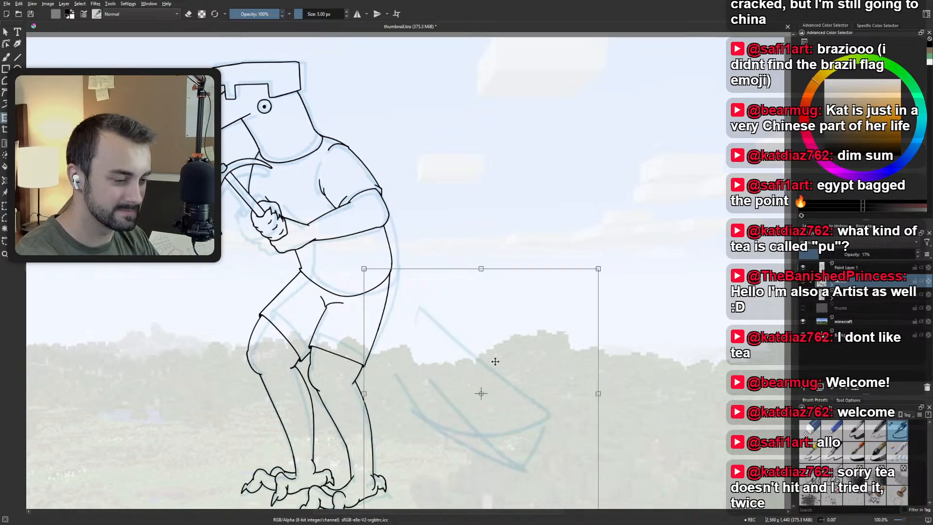
drag(524, 367, 479, 298)
key(ctrl+z)
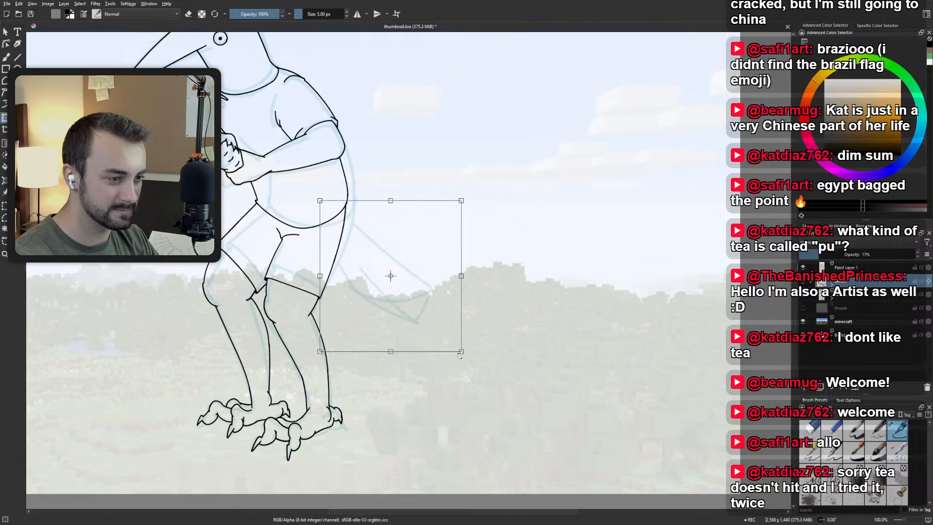
Try scaling up the tail sketch and moving it closer to the back of the shorts.
drag(462, 351, 504, 384)
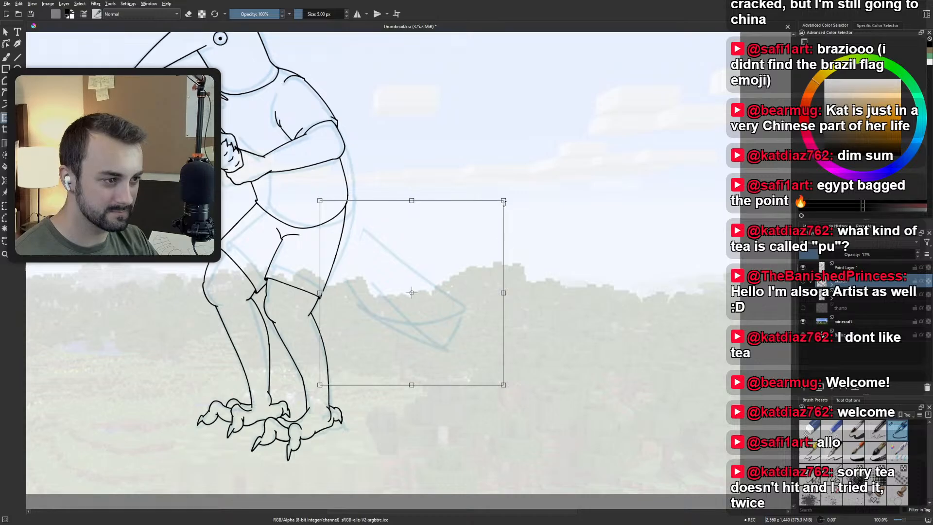
drag(505, 203, 478, 215)
key(ctrl+z)
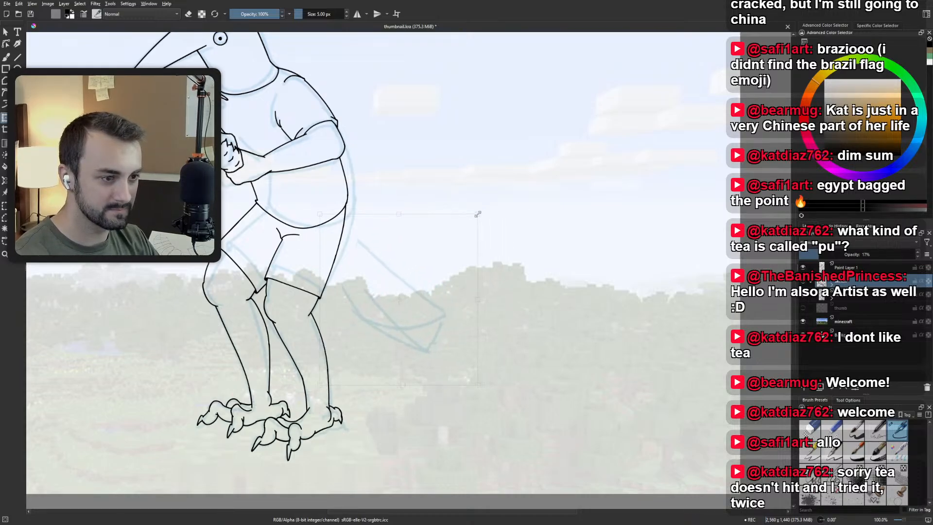
drag(402, 266, 438, 266)
mouse_move(356, 214)
mouse_down()
mouse_move(340, 189)
mouse_move(288, 154)
mouse_up()
drag(406, 219, 430, 230)
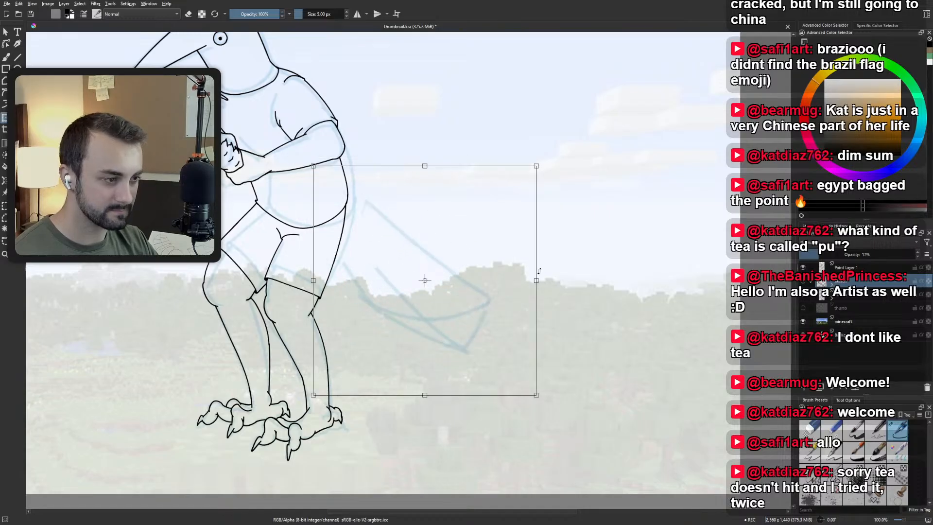
Try narrowing the enlarged tail sketch and rotating it to a different angle against the body.
drag(536, 280, 484, 277)
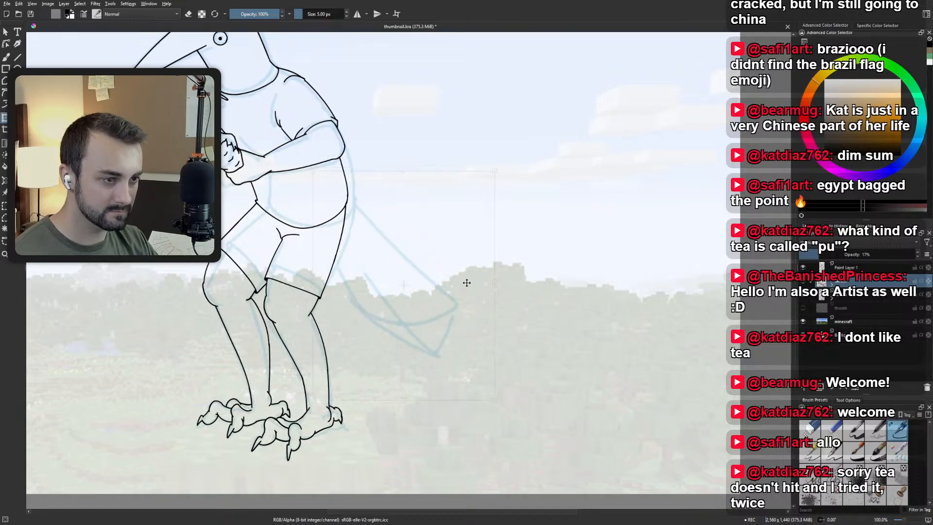
mouse_move(503, 232)
mouse_down()
mouse_move(508, 209)
mouse_move(480, 238)
mouse_move(493, 283)
mouse_move(473, 279)
mouse_move(520, 256)
mouse_up()
scroll(481, 238, down, 2)
scroll(469, 287, up, 1)
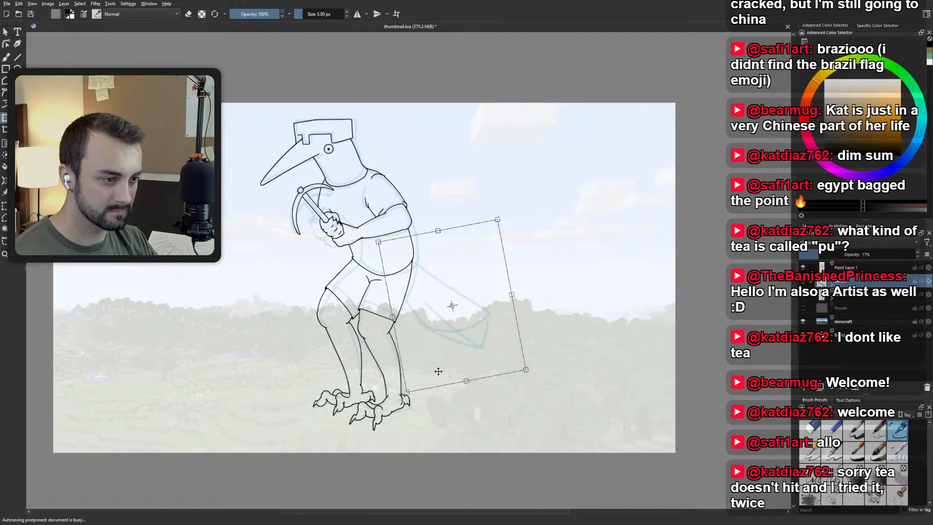
drag(452, 305, 439, 310)
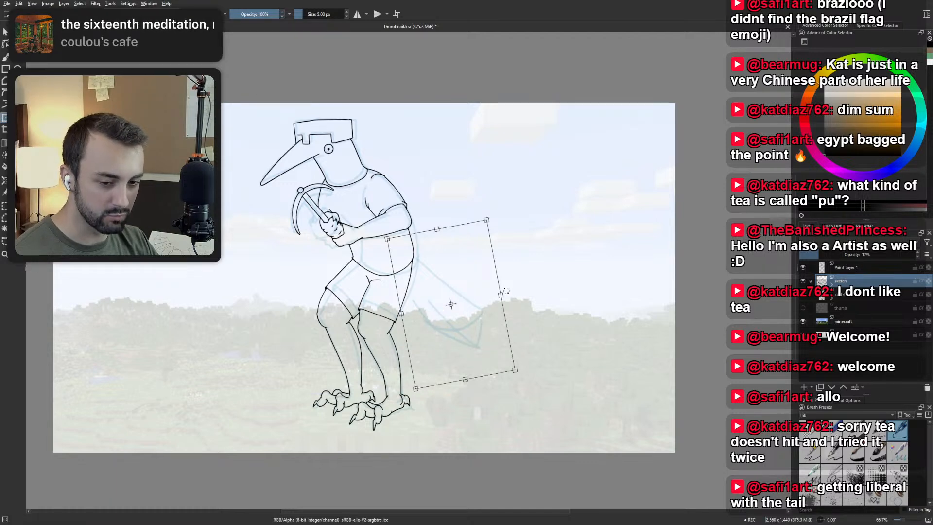
drag(507, 291, 519, 262)
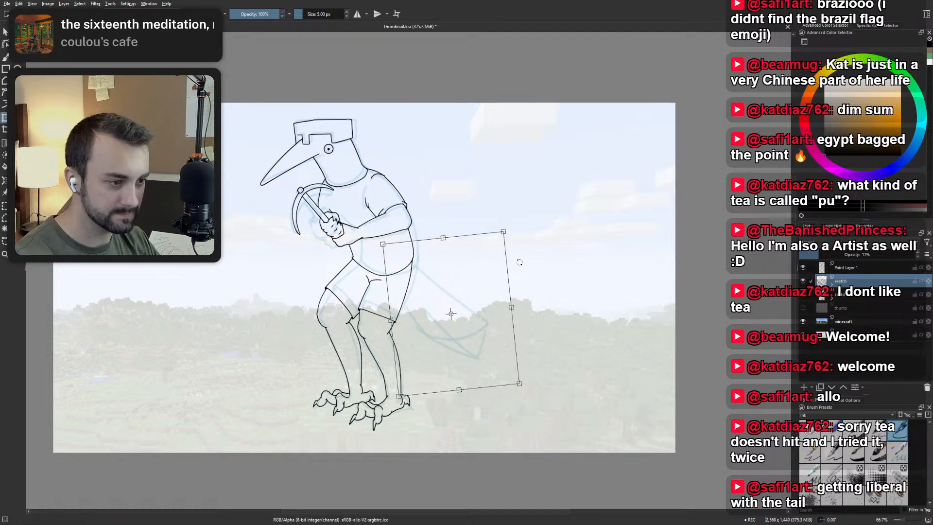
Undo the tail sketch's scaling, repositioning and rotation, and leave the transform.
key(ctrl+z)
key(ctrl+z)
key(ctrl+z)
key(ctrl+z)
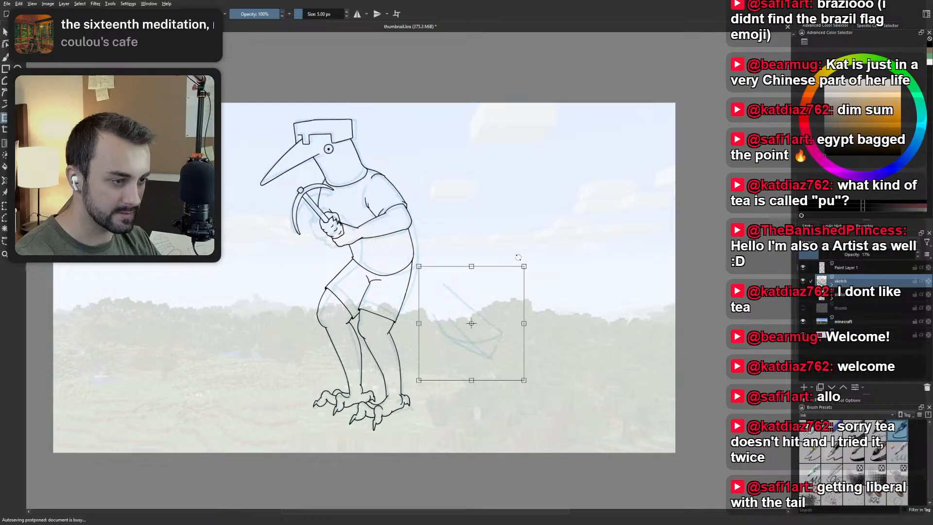
key(ctrl+z)
key(ctrl+z)
key(ctrl+z)
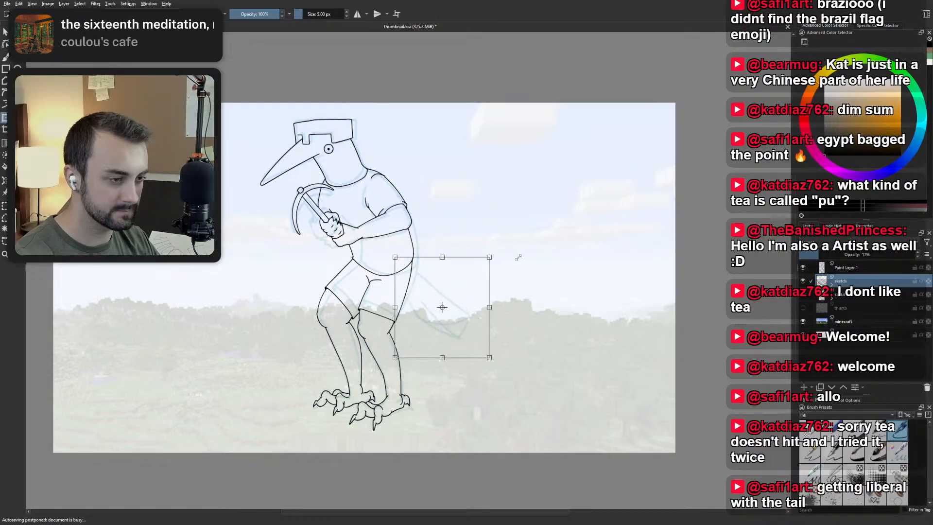
key(b)
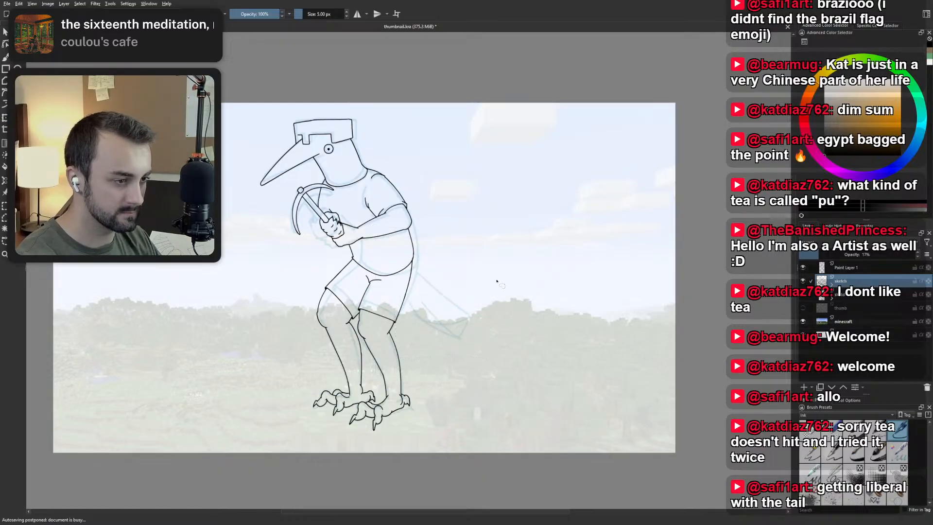
Lasso the sketched tail behind the shorts, delete it from the sketch layer, and clear the selection.
scroll(465, 298, up, 1)
mouse_move(474, 360)
mouse_down()
mouse_move(379, 318)
mouse_move(391, 264)
mouse_move(475, 272)
mouse_move(482, 357)
mouse_up()
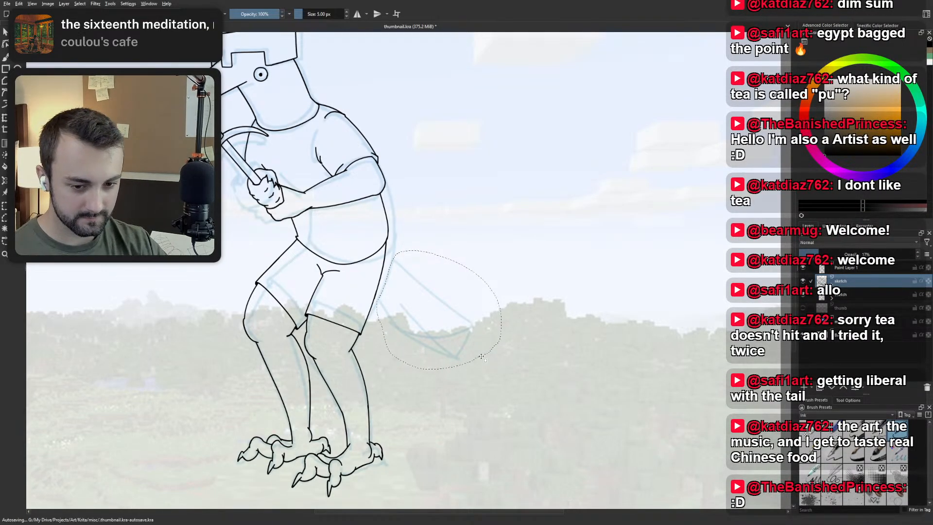
key(Delete)
key(ctrl+shift+a)
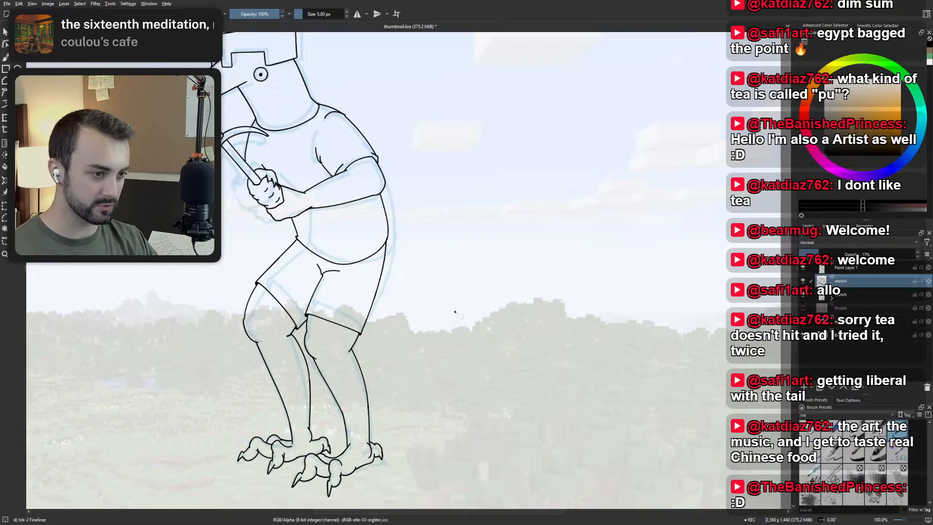
Reselect the Ink-2 Fineliner brush and set its size to 15 px, trying 40 px and 20 px first.
key(b)
scroll(386, 296, down, 1)
scroll(386, 296, up, 1)
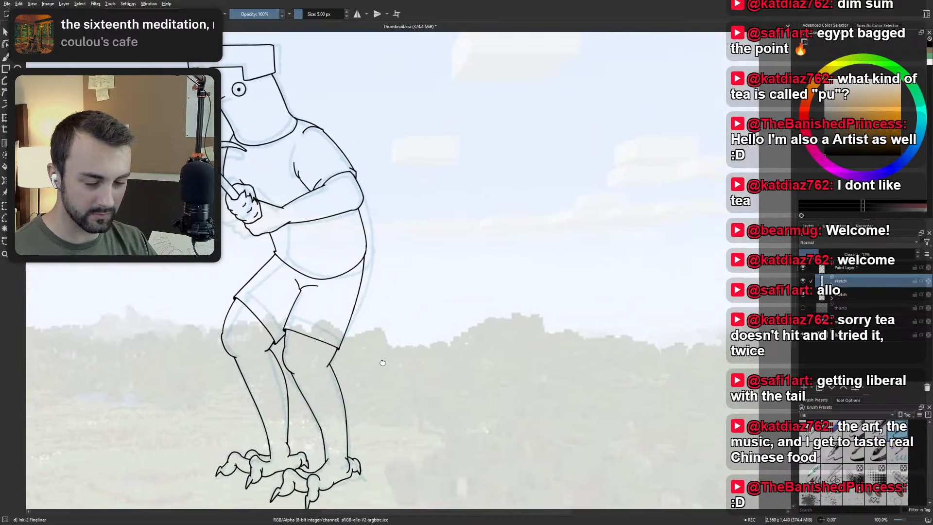
key(b)
right_click(418, 283)
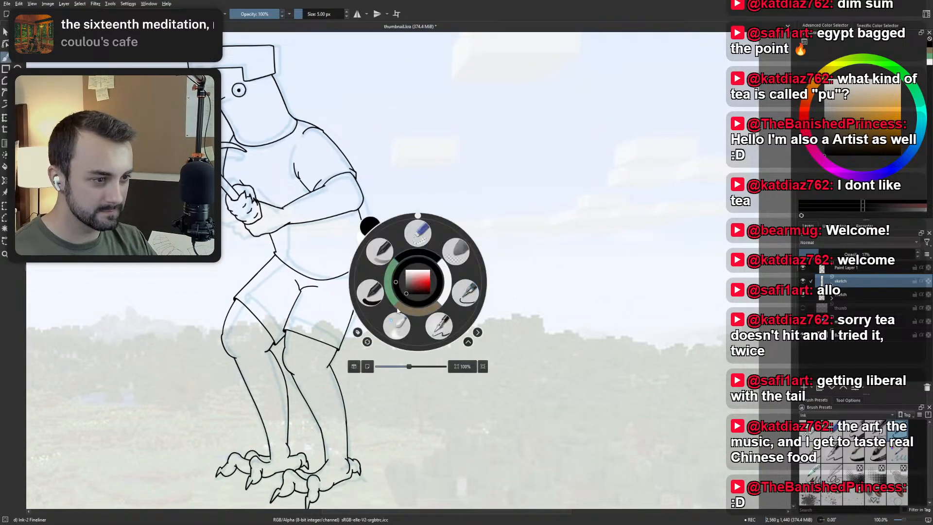
click(465, 293)
right_click(312, 18)
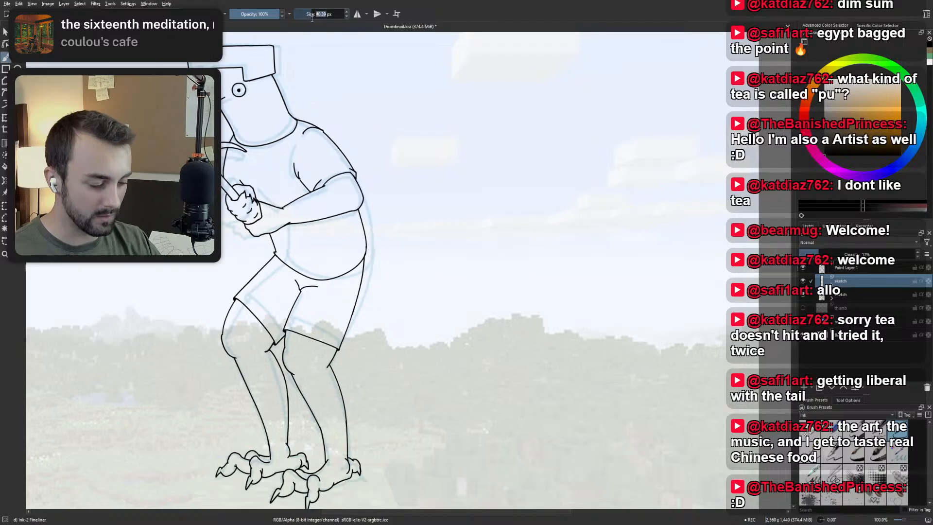
text(40)
key(Return)
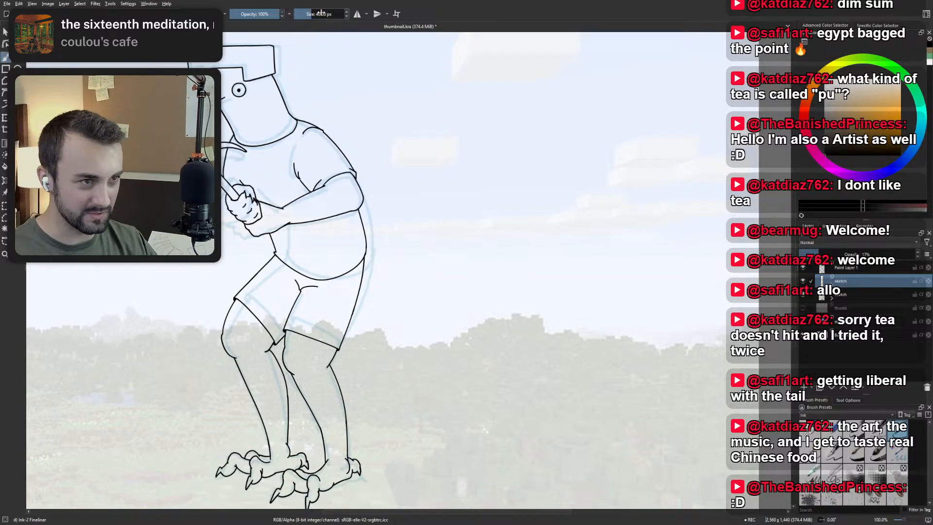
click(321, 14)
text(20)
key(Return)
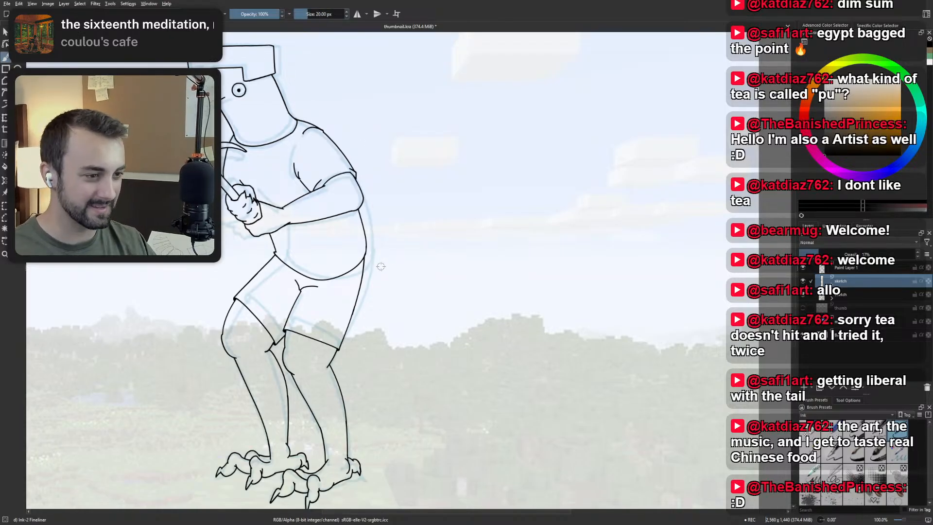
right_click(322, 18)
text(15)
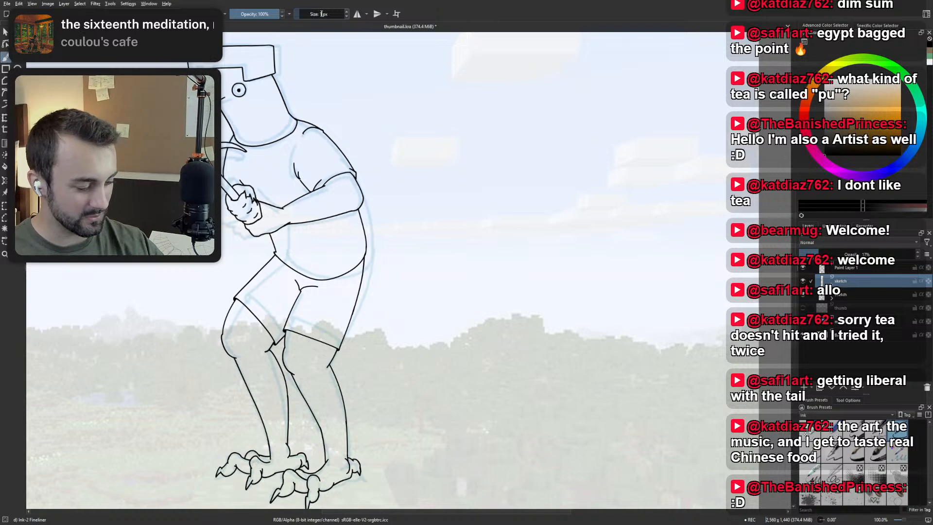
key(Return)
drag(373, 286, 365, 320)
Examine the whole inked bird figure and then the line work of its legs and feet up close.
scroll(364, 319, down, 1)
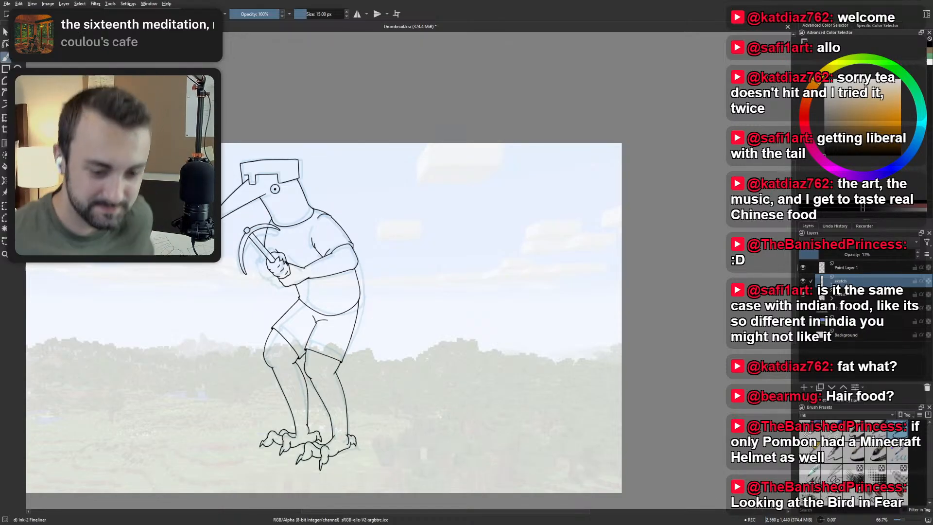
drag(378, 213, 427, 202)
scroll(345, 210, up, 1)
drag(344, 210, 399, 194)
scroll(398, 163, down, 1)
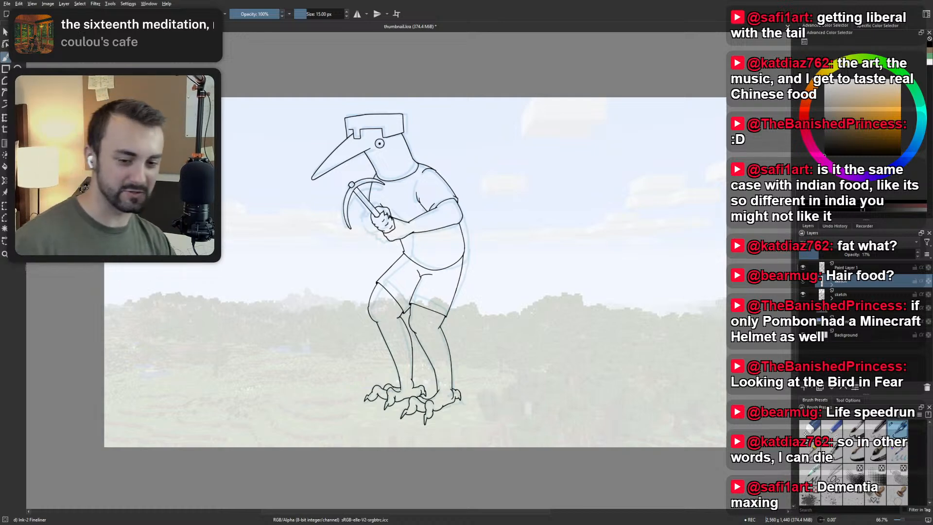
scroll(392, 363, up, 3)
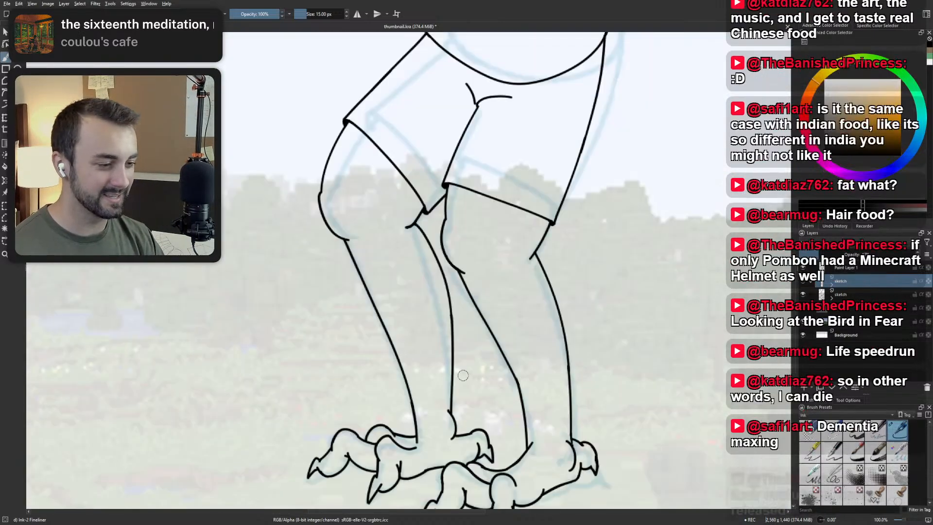
drag(548, 372, 483, 331)
right_click(450, 338)
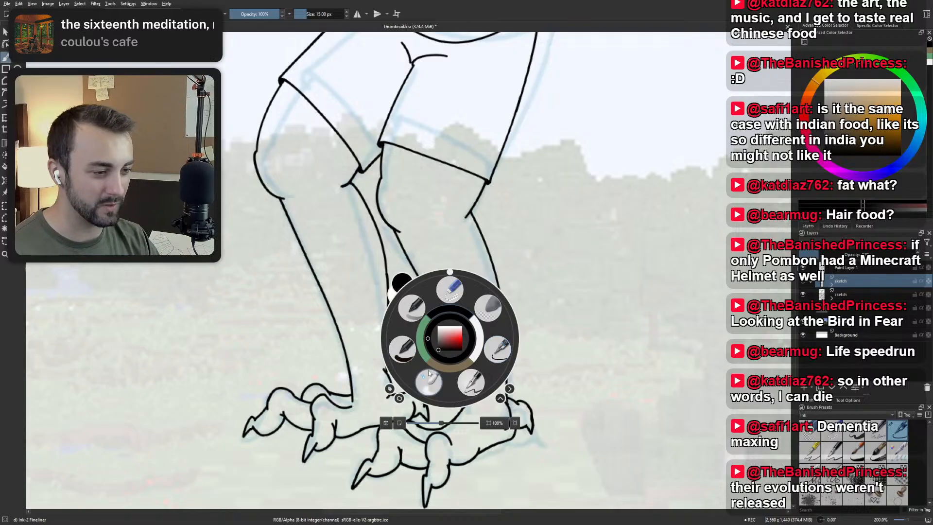
click(497, 349)
scroll(488, 336, down, 3)
drag(481, 296, 453, 359)
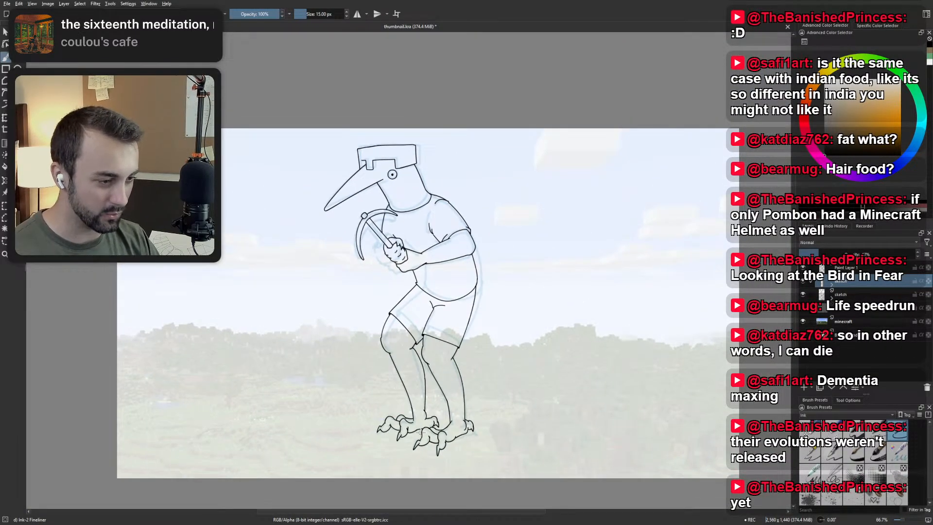
scroll(421, 431, up, 3)
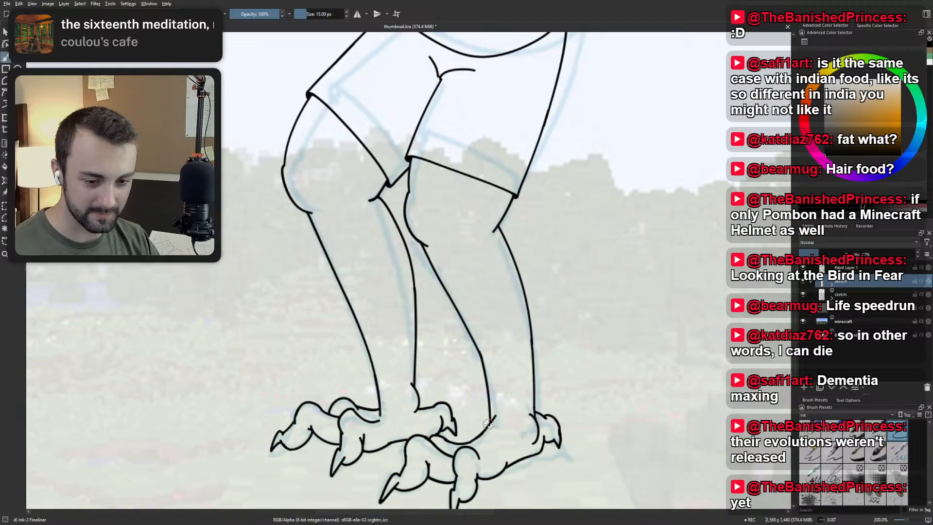
Select the Ink-2 Fineliner brush again and set its size to 5 px for touching up the feet.
right_click(488, 424)
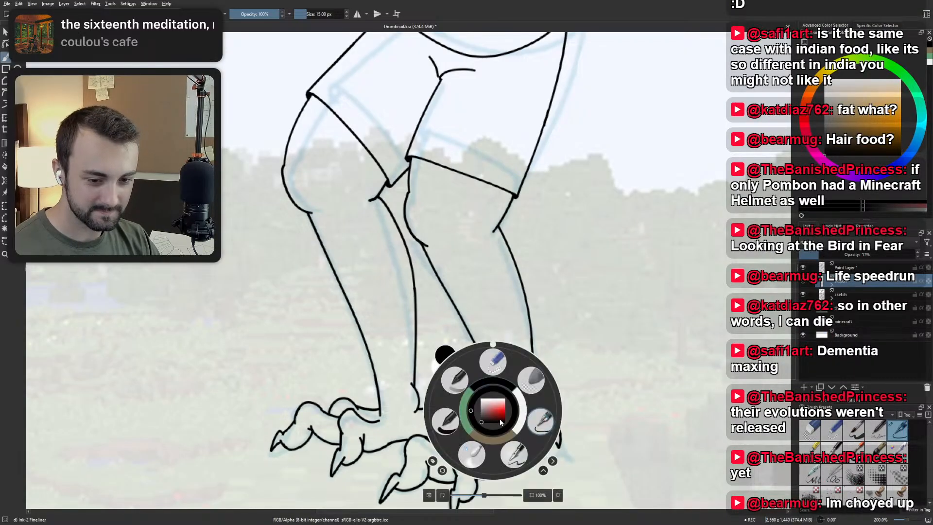
click(517, 451)
scroll(508, 418, up, 2)
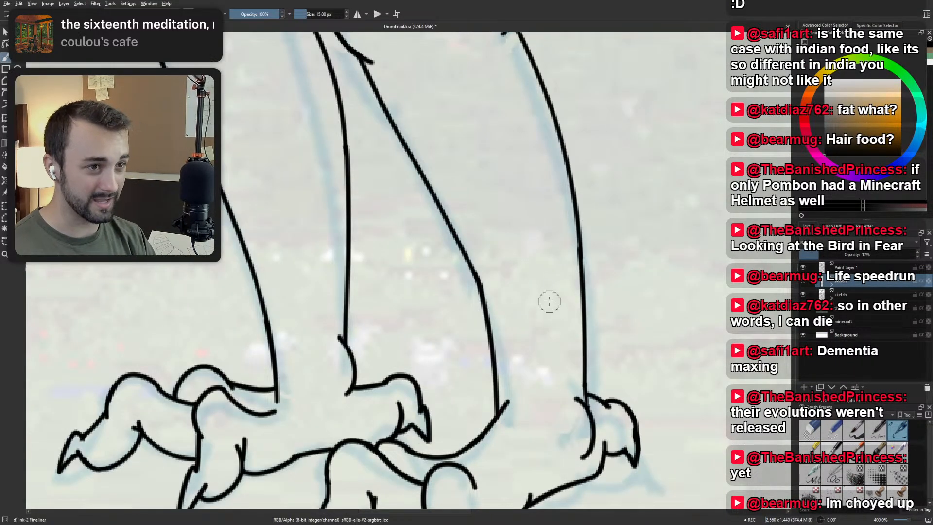
double_click(315, 14)
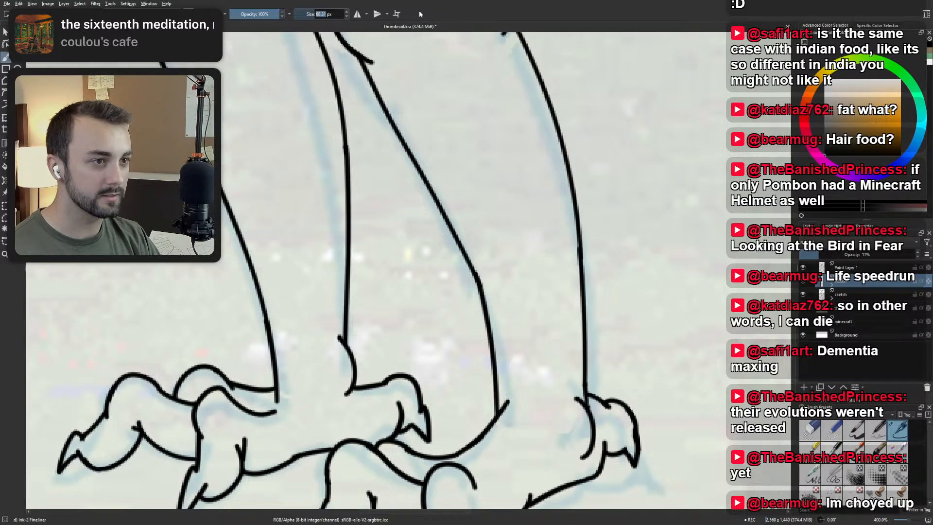
text(5)
key(Return)
On Paint Layer 1, clear the overshooting ankle line of the front leg and rework the lower end of its inner shin line.
drag(474, 207, 446, 160)
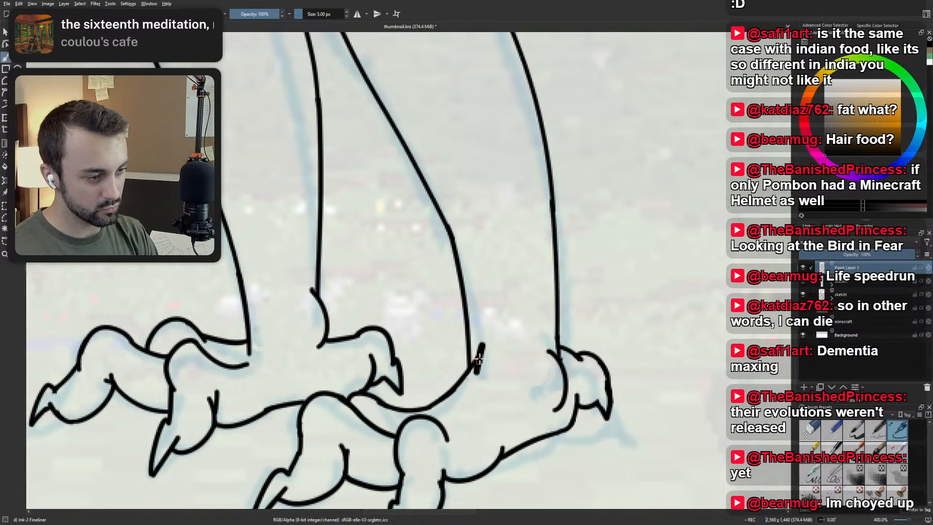
key(ctrl+z)
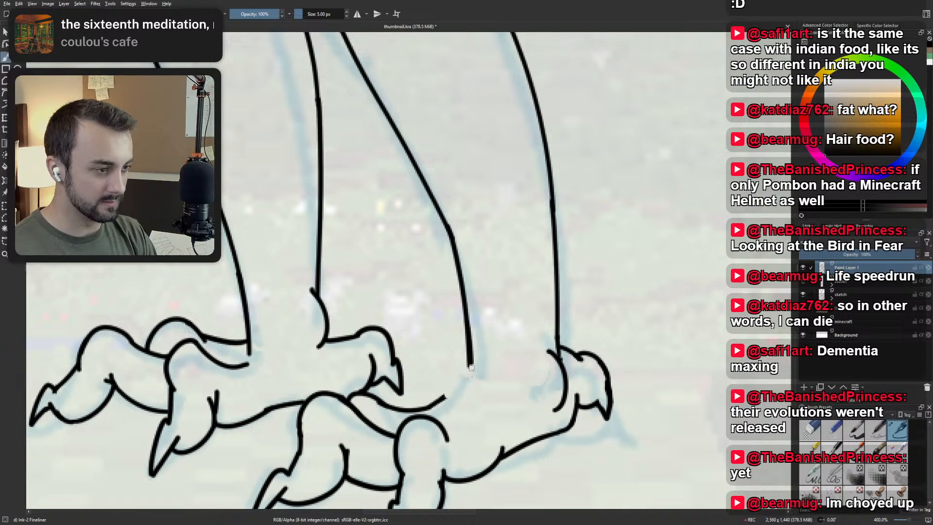
drag(471, 374, 471, 386)
key(ctrl+z)
drag(468, 332, 467, 393)
key(ctrl+z)
Re-ink the short curve joining the front leg's inner shin line to the top of the foot, undoing and retrying the stroke.
mouse_move(467, 332)
mouse_down()
mouse_move(468, 384)
mouse_move(433, 398)
mouse_up()
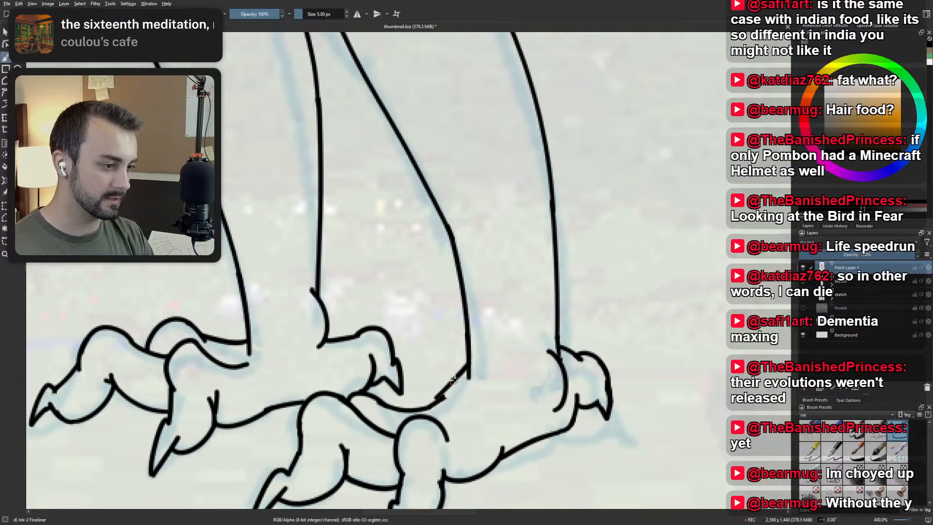
key(ctrl+z)
drag(469, 367, 420, 406)
key(ctrl+z)
mouse_move(469, 367)
mouse_down()
mouse_move(425, 399)
mouse_move(462, 377)
mouse_move(439, 401)
mouse_up()
key(ctrl+z)
key(ctrl+z)
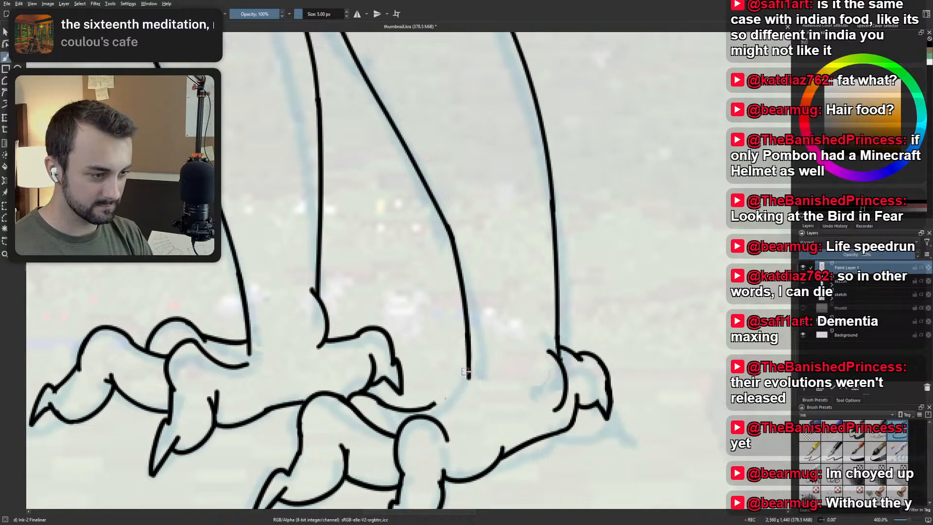
drag(469, 369, 424, 411)
key(ctrl+z)
key(ctrl+z)
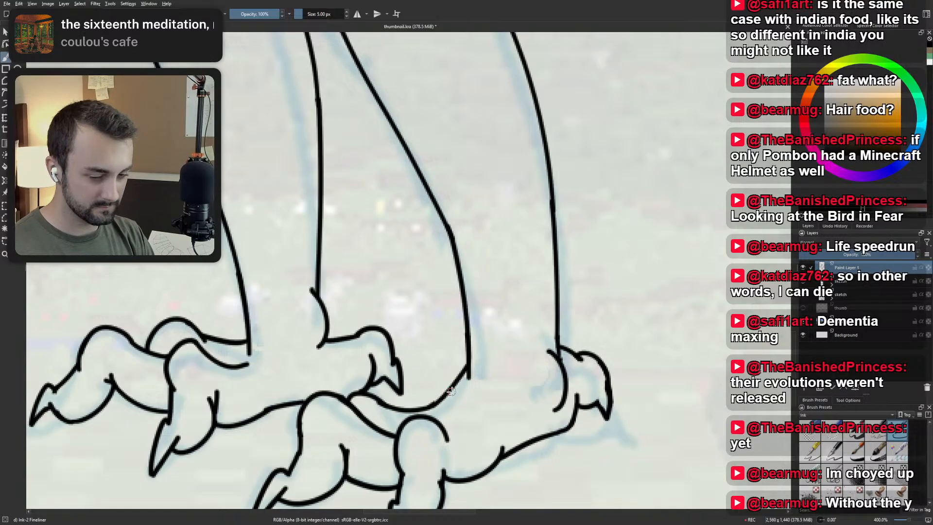
key(ctrl+z)
drag(470, 363, 428, 409)
key(ctrl+z)
key(ctrl+z)
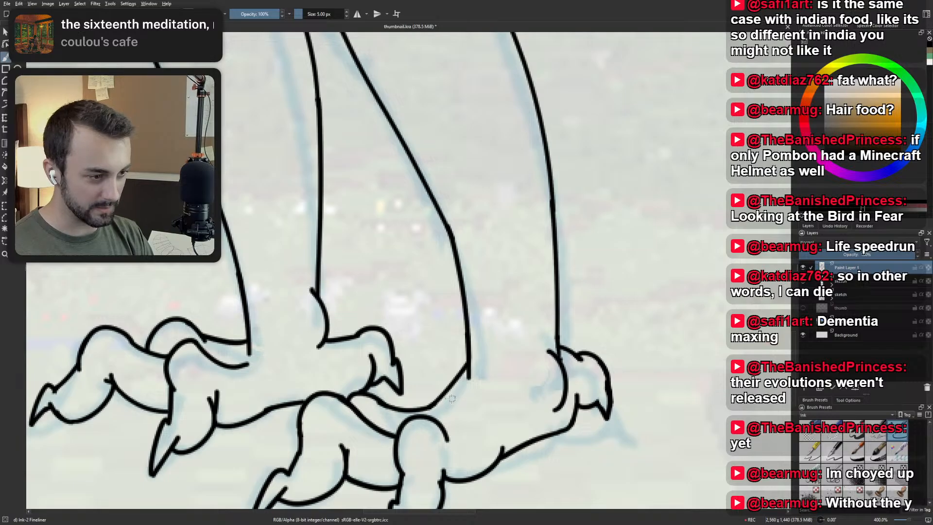
Check the reworked ankle and the inked legs and feet against the whole figure.
scroll(463, 381, down, 5)
drag(496, 301, 503, 364)
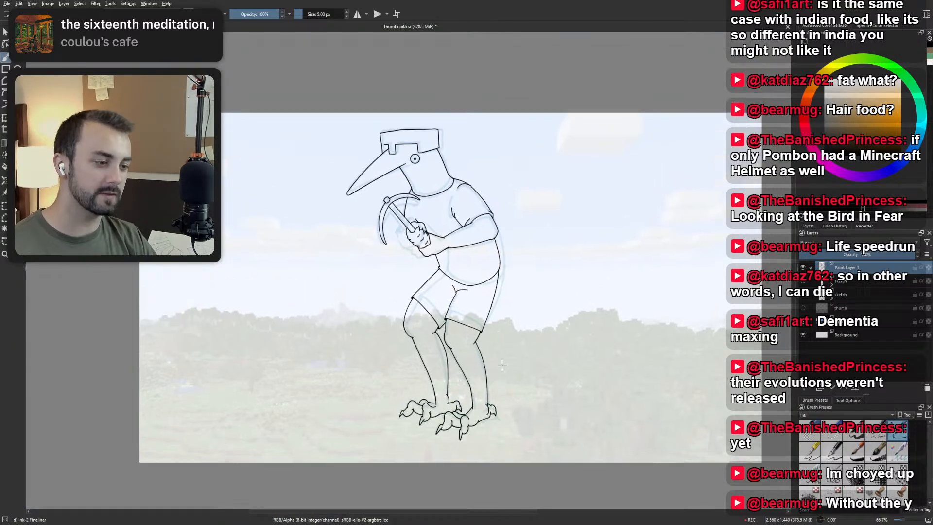
scroll(492, 411, up, 3)
scroll(486, 408, up, 2)
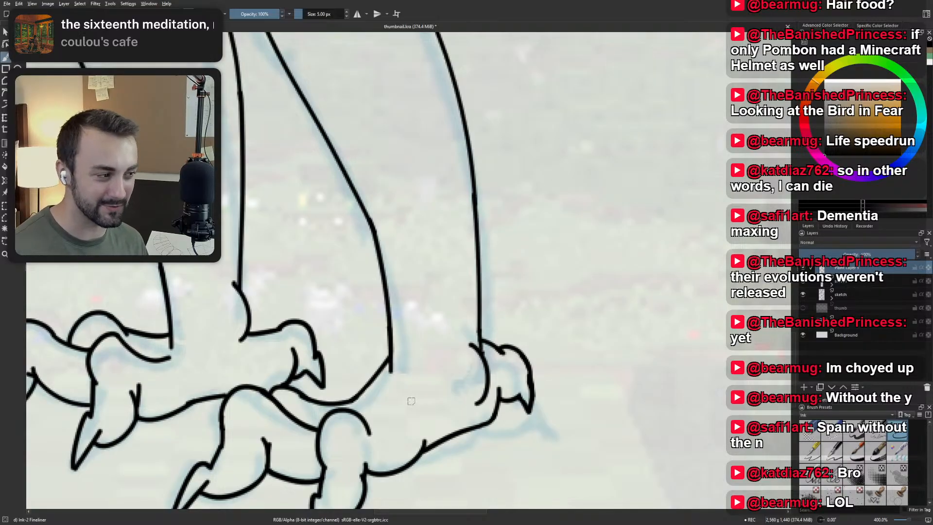
scroll(411, 401, down, 3)
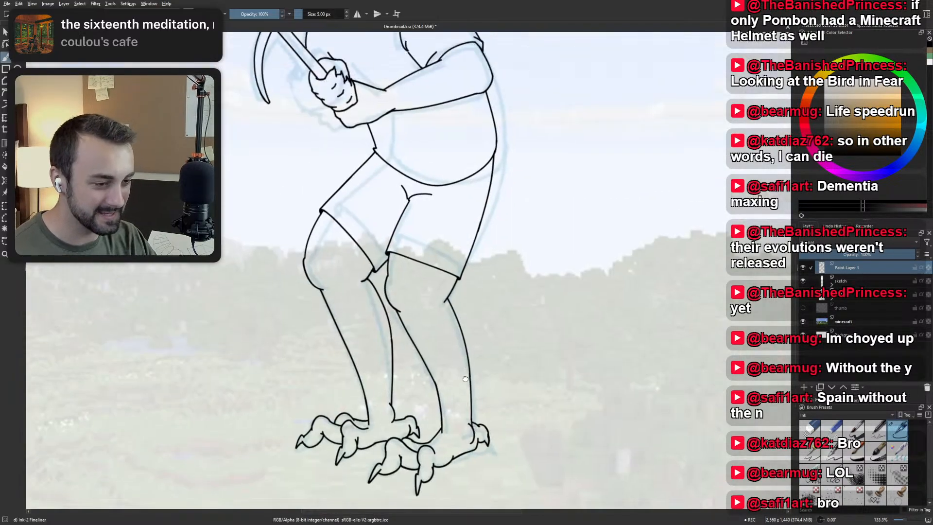
drag(422, 359, 422, 385)
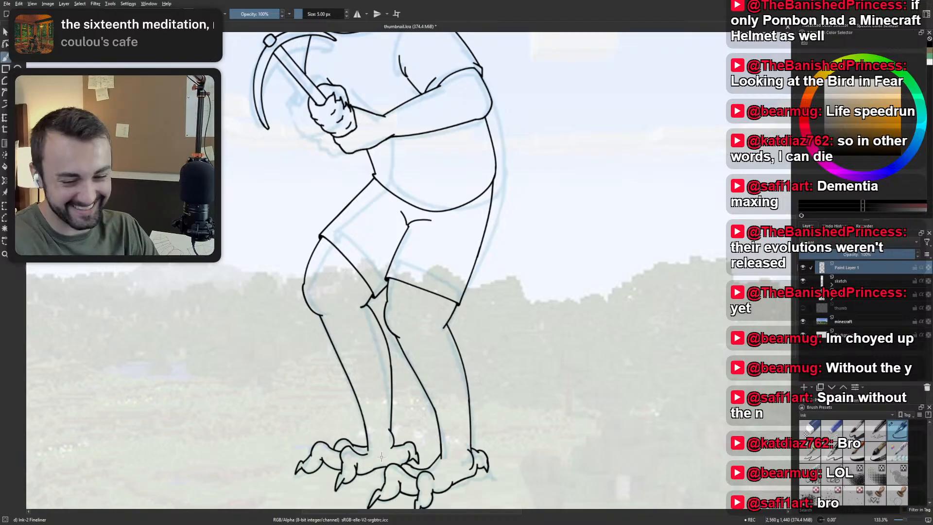
scroll(400, 487, up, 1)
drag(400, 486, 388, 378)
scroll(387, 378, up, 1)
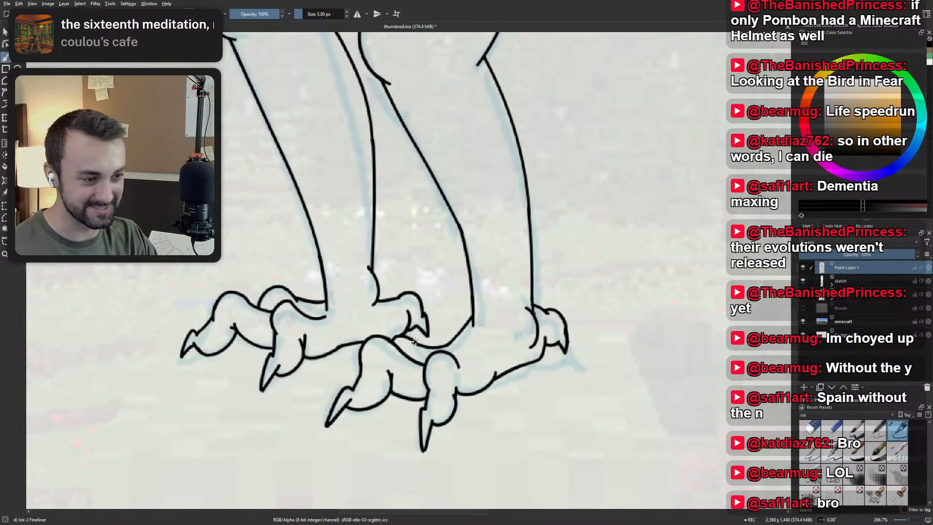
scroll(424, 353, down, 2)
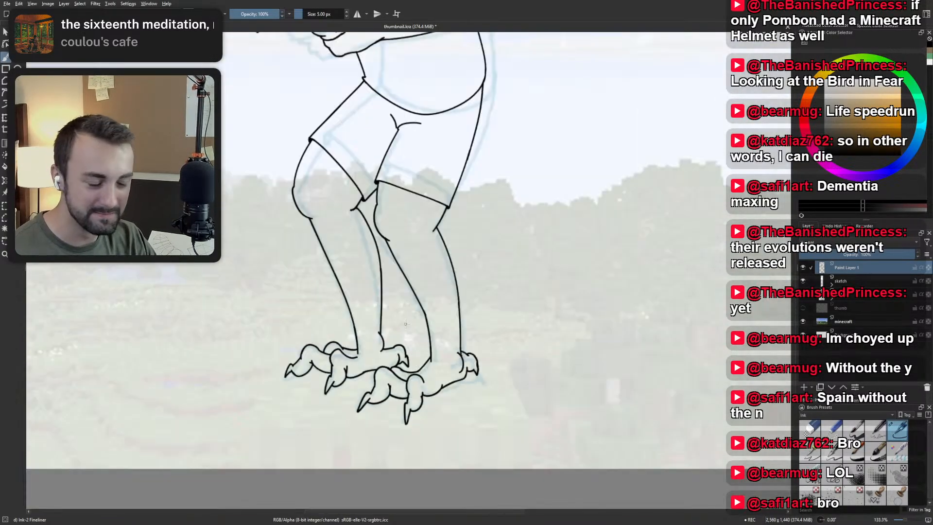
drag(393, 194, 401, 346)
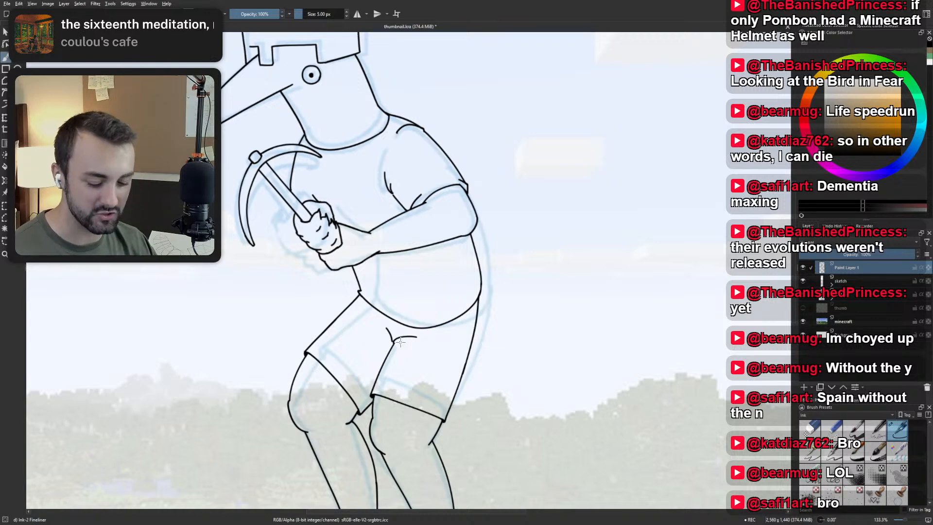
Close the gap between the chest line and the pickaxe handle, and ink a short curved line on the shirt below the pickaxe head.
drag(401, 347, 383, 389)
drag(292, 323, 322, 365)
scroll(317, 345, up, 2)
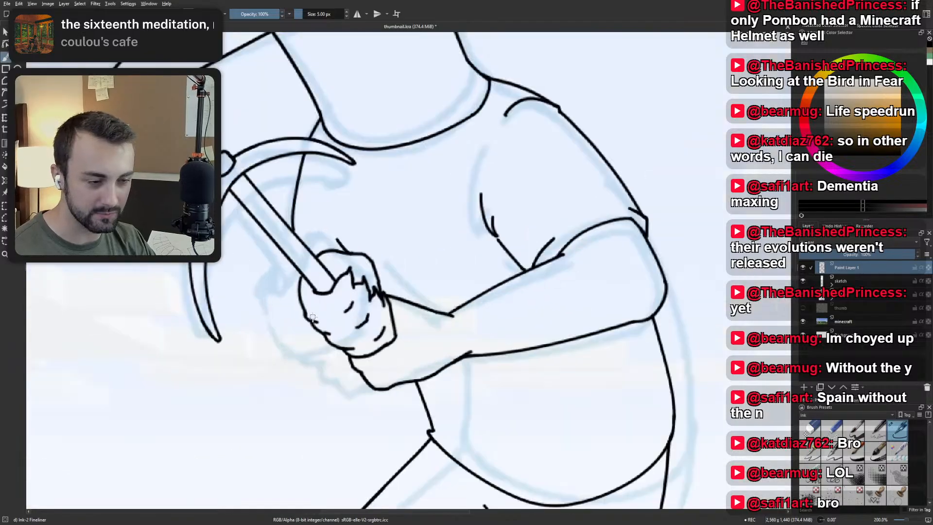
scroll(313, 319, down, 1)
scroll(313, 318, up, 1)
scroll(313, 226, up, 1)
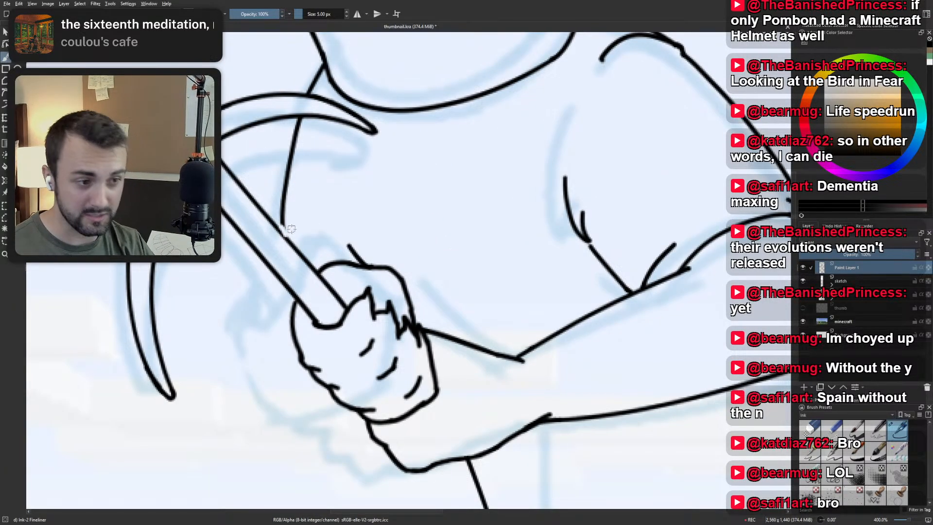
scroll(289, 226, down, 1)
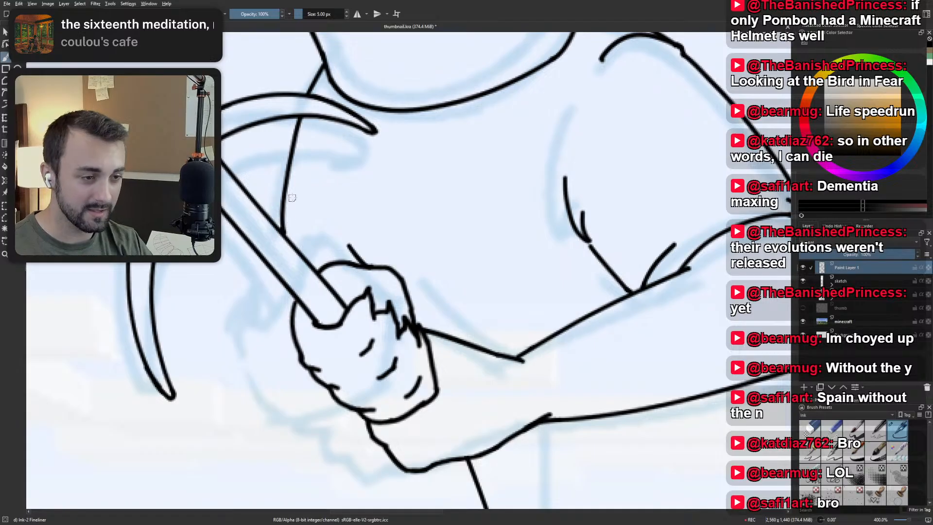
scroll(311, 209, down, 2)
scroll(313, 206, up, 3)
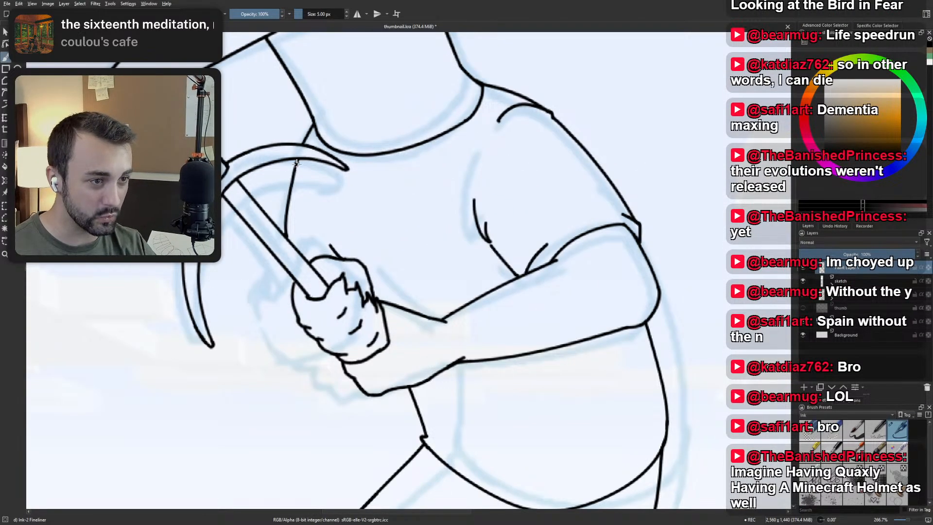
drag(295, 170, 316, 209)
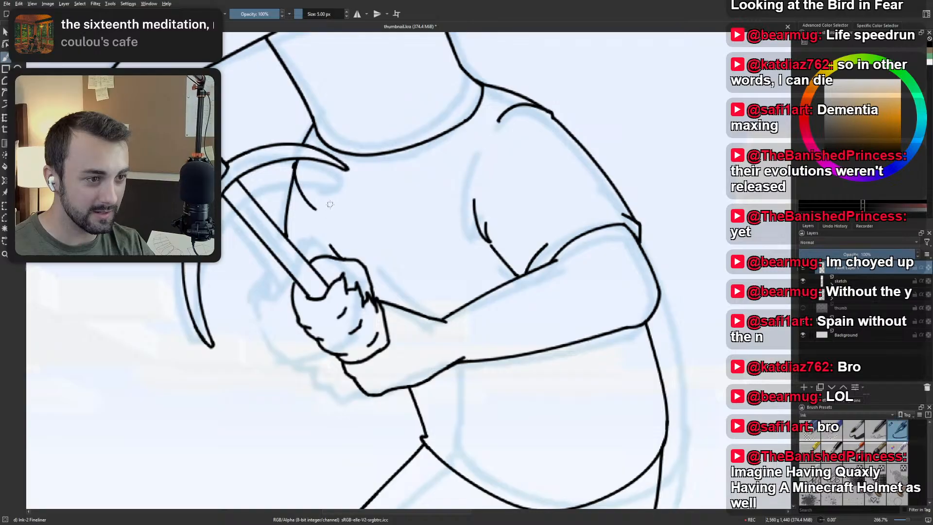
Examine the inked shirt, pickaxe and gripping hand against the faint sketch of the far arm.
scroll(334, 140, down, 1)
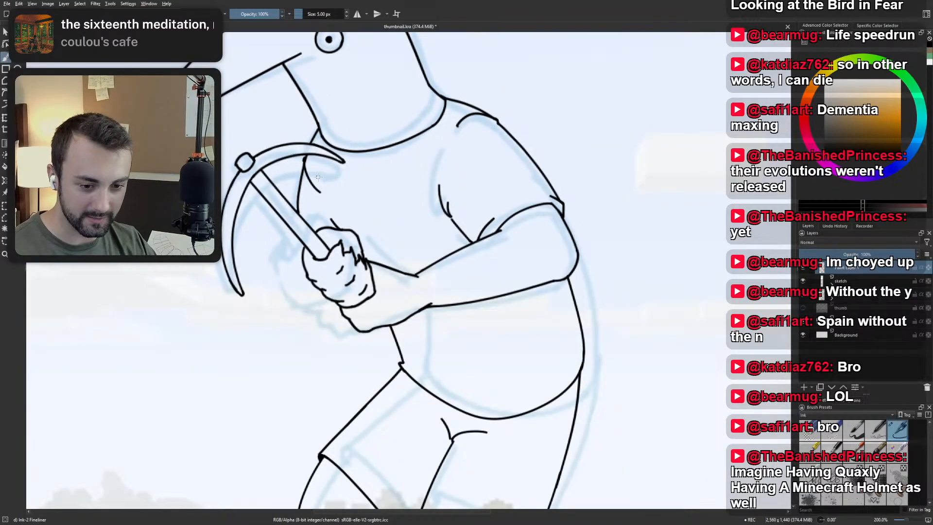
scroll(318, 177, up, 1)
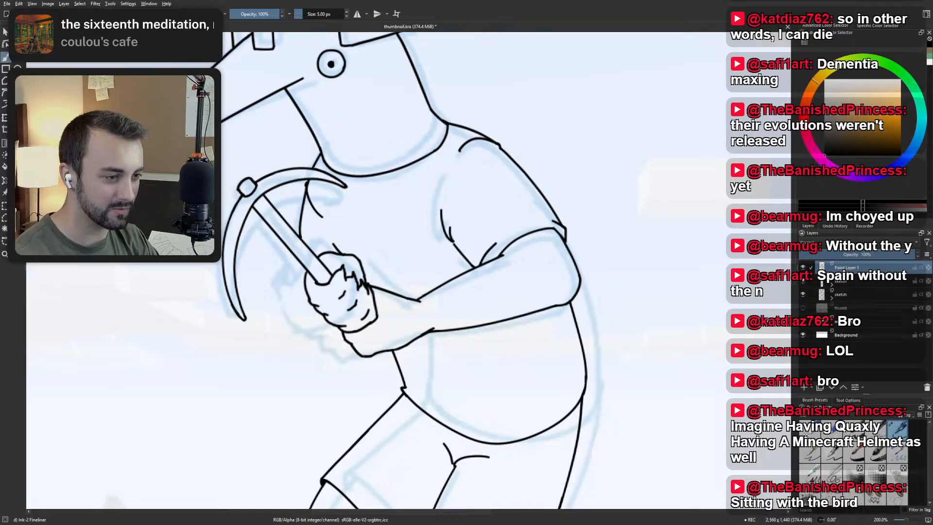
key(minus)
drag(367, 205, 400, 273)
key(l)
drag(431, 405, 396, 241)
key(b)
drag(342, 193, 360, 240)
scroll(359, 239, up, 2)
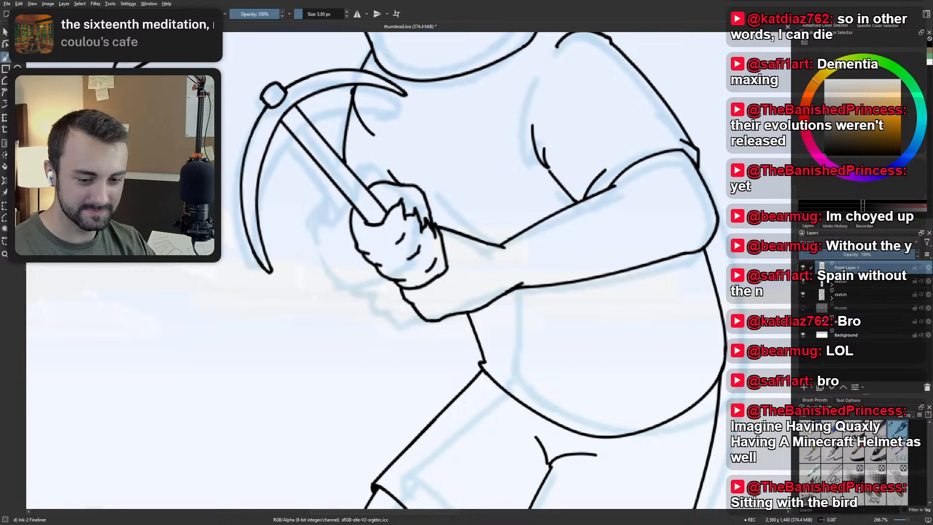
drag(333, 191, 323, 217)
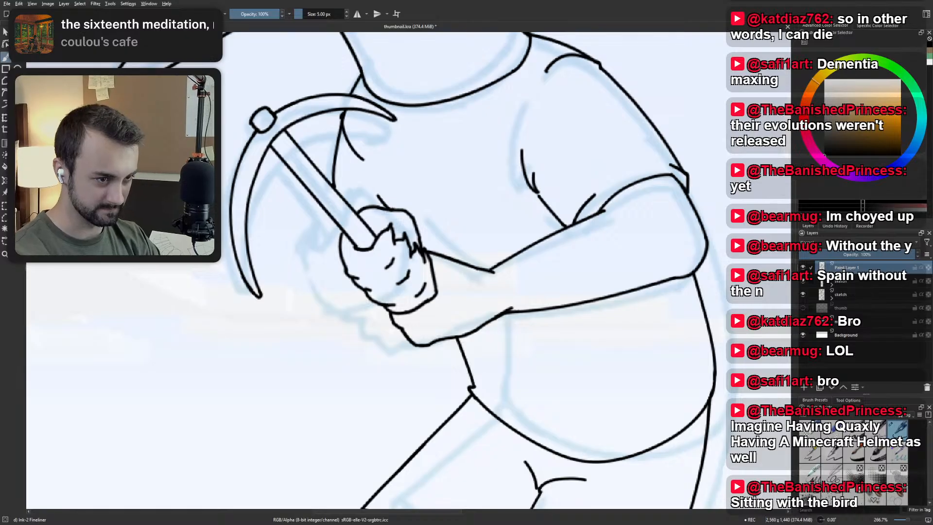
drag(324, 294, 326, 319)
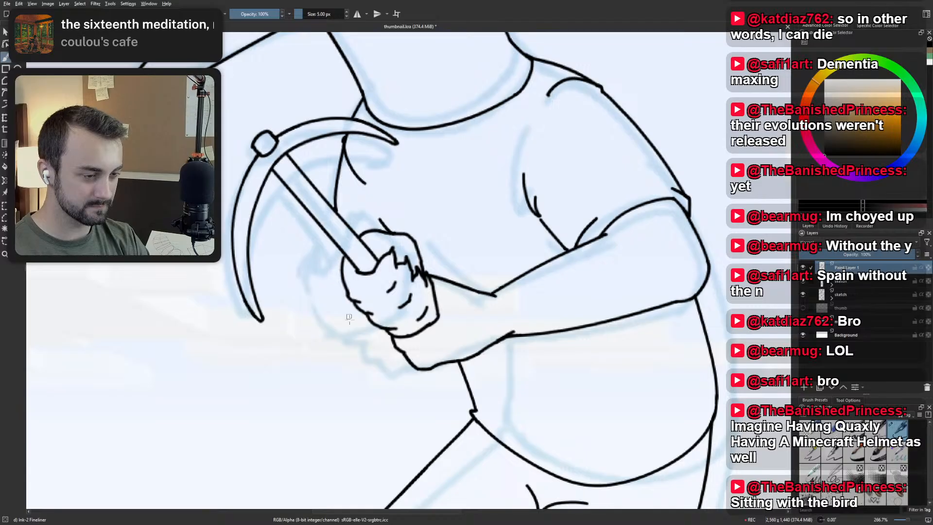
Try out a short rounded curve below the gripping hand for the bottom of the far arm, undoing and redrawing it.
drag(355, 368, 398, 370)
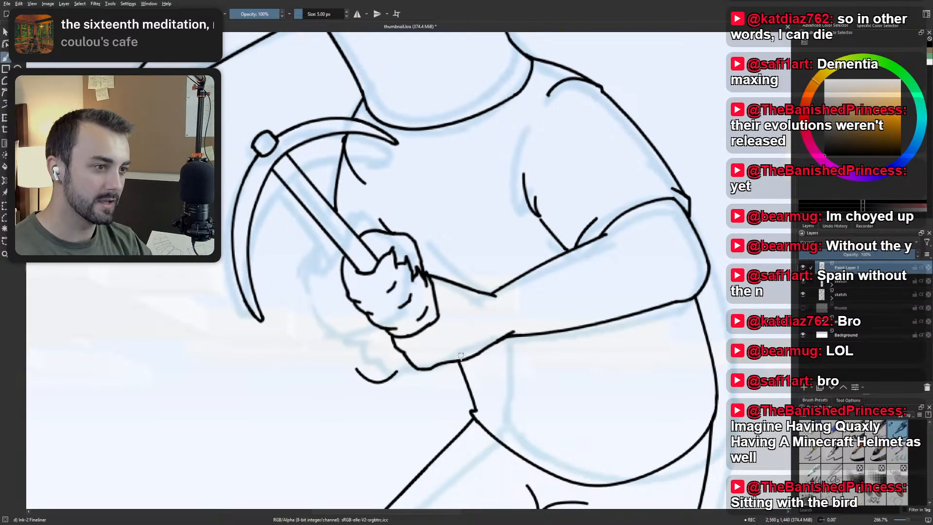
scroll(450, 349, down, 4)
scroll(437, 348, up, 2)
scroll(436, 348, up, 2)
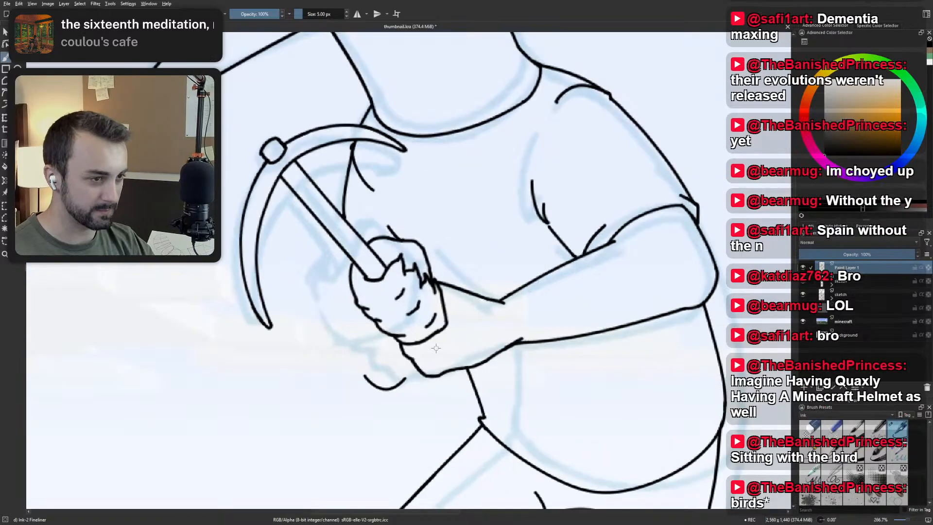
mouse_move(367, 401)
mouse_down()
mouse_move(412, 403)
mouse_move(406, 410)
mouse_move(427, 378)
mouse_up()
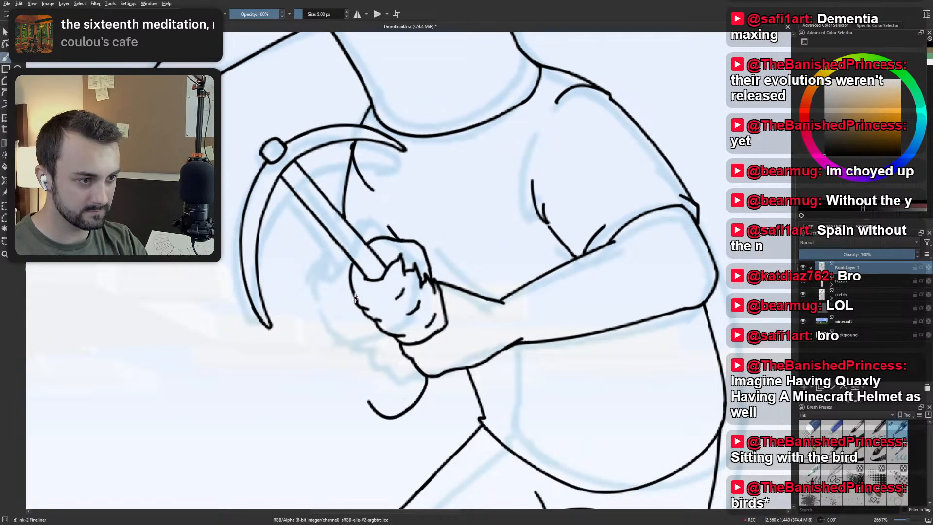
mouse_move(361, 312)
mouse_down()
mouse_move(366, 395)
mouse_move(392, 400)
mouse_move(423, 378)
mouse_up()
key(ctrl+z)
Try to connect the gripping hand's outer edge to the curve beneath it with a far-arm side line, undoing and retrying the strokes.
key(ctrl+z)
drag(356, 307, 359, 375)
key(ctrl+z)
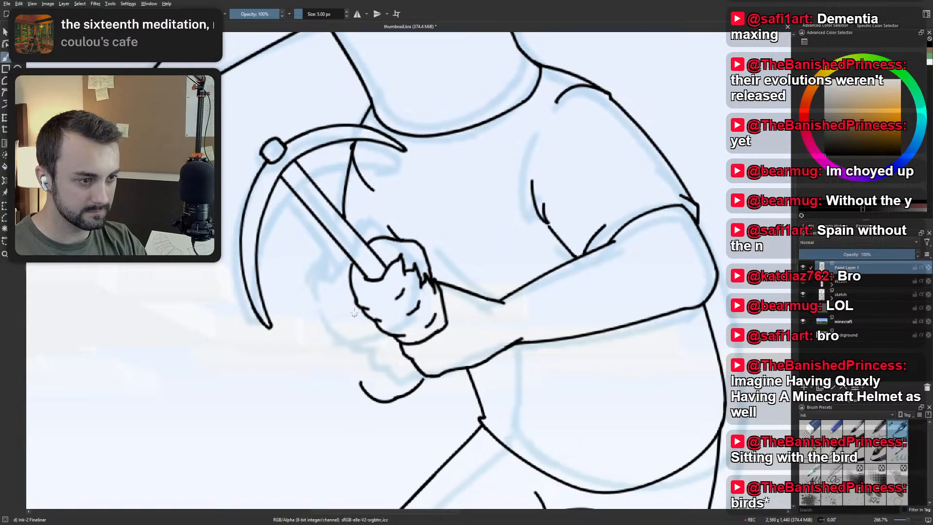
drag(354, 302, 362, 384)
key(ctrl+z)
drag(360, 310, 362, 373)
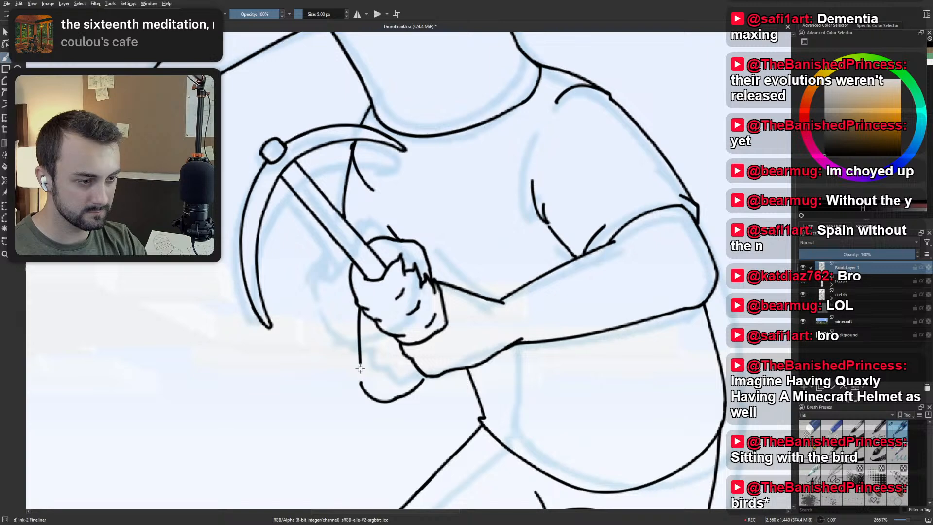
key(ctrl+z)
mouse_move(354, 303)
mouse_down()
mouse_move(356, 367)
mouse_move(357, 358)
mouse_move(381, 403)
mouse_up()
key(ctrl+z)
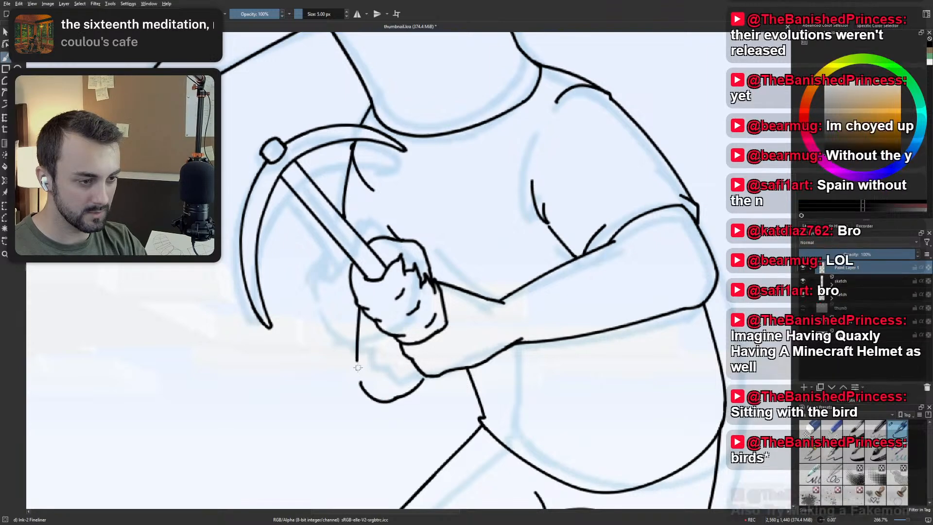
drag(357, 361, 371, 399)
key(ctrl+z)
key(ctrl+z)
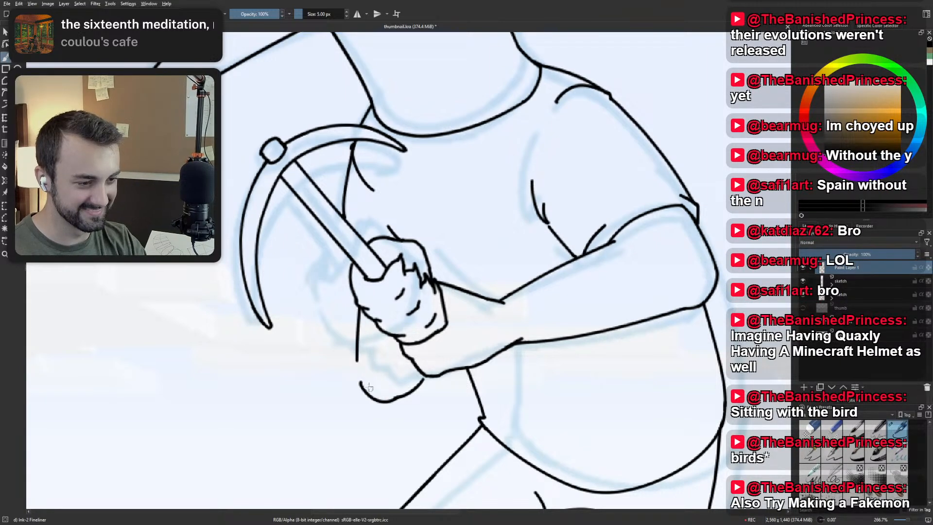
drag(357, 362, 363, 390)
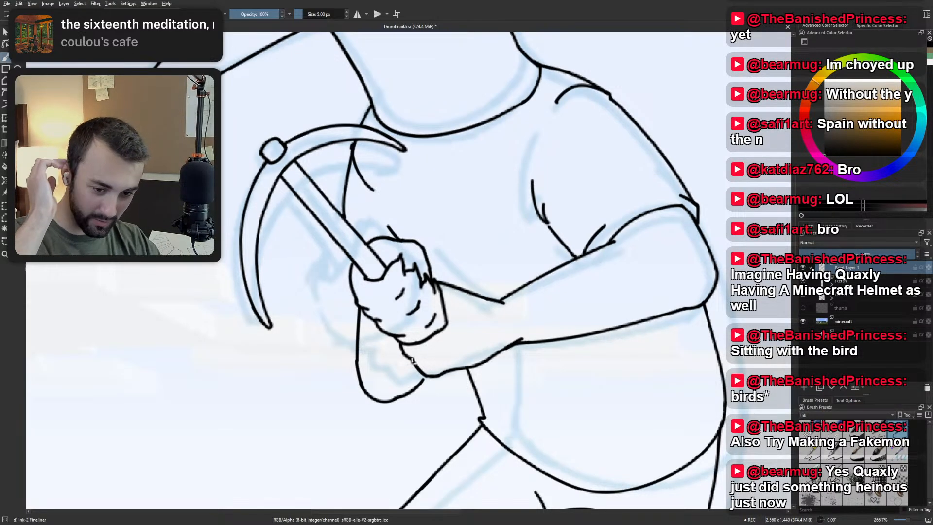
Undo the far arm's side line and try redrawing it straighter down from the edge of the gripping hand.
scroll(412, 362, up, 2)
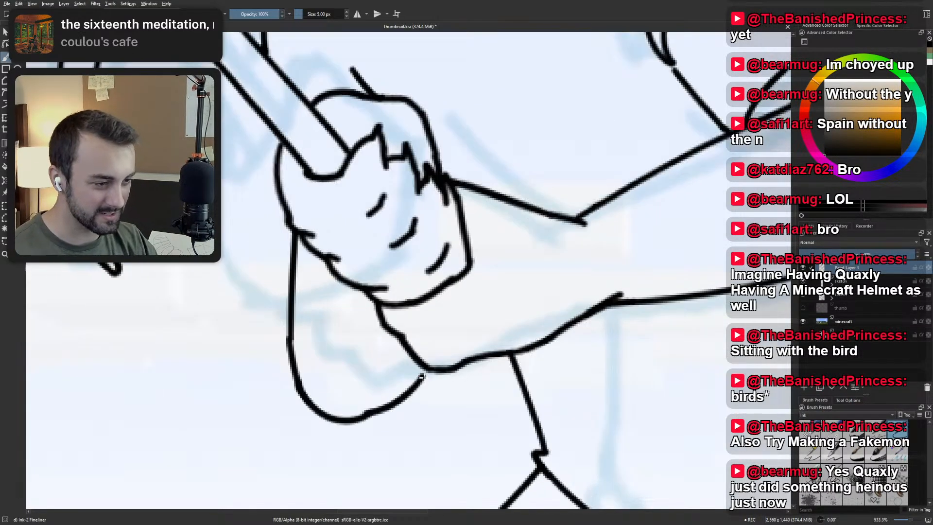
key(ctrl+z)
key(ctrl+z)
drag(295, 237, 294, 354)
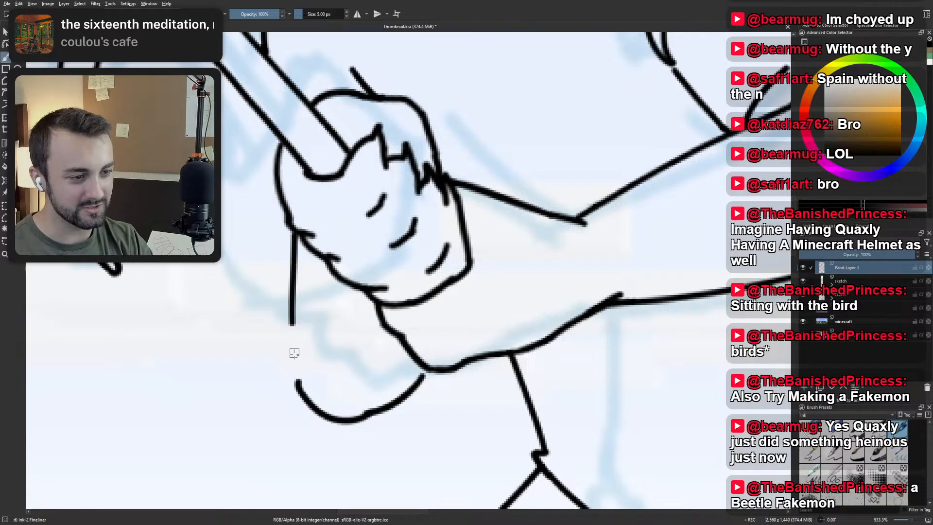
key(ctrl+z)
drag(298, 236, 293, 354)
key(ctrl+z)
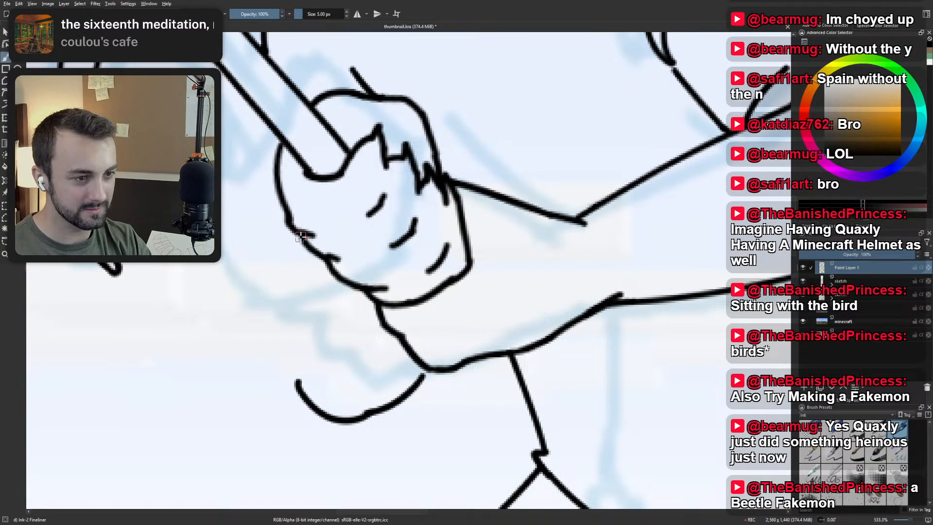
drag(300, 236, 298, 351)
key(ctrl+z)
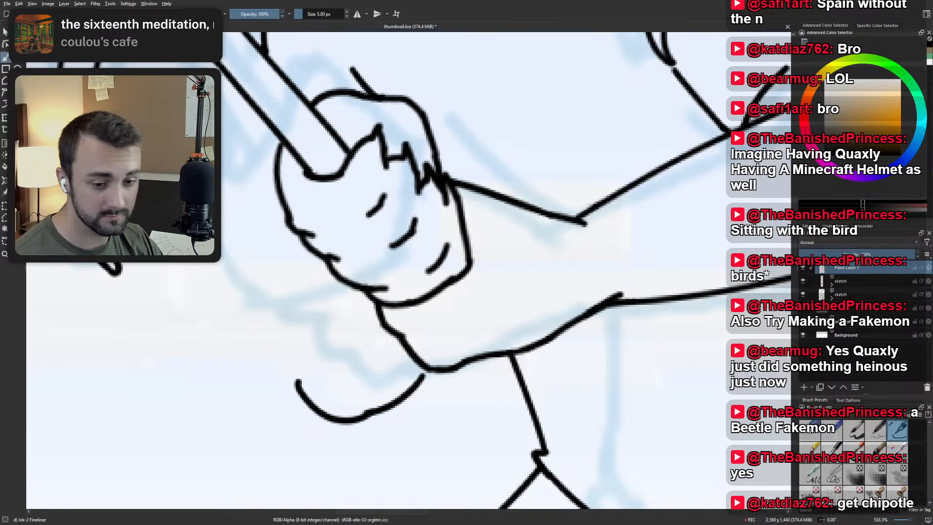
Try a side line for the far arm that bulges outward from the hand before meeting the rounded curve below.
scroll(330, 329, down, 3)
scroll(359, 339, up, 3)
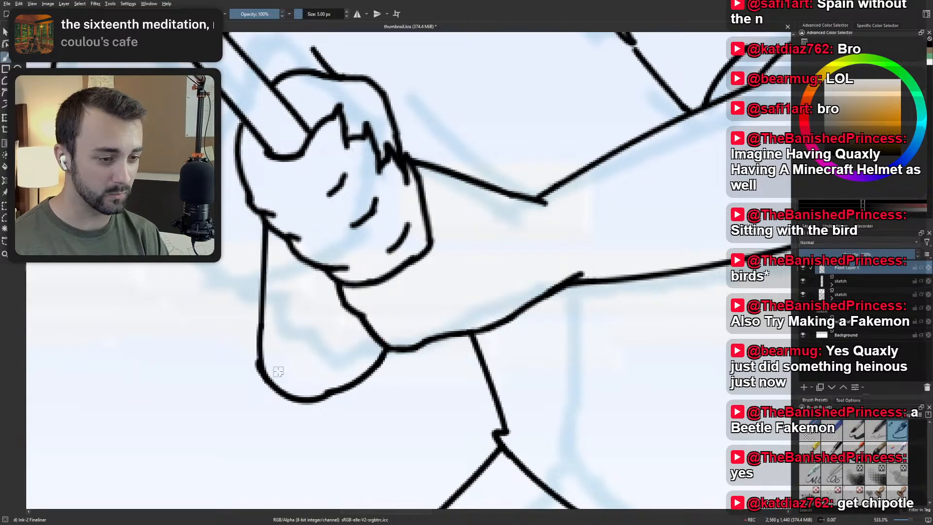
drag(267, 225, 250, 340)
key(ctrl+z)
mouse_move(267, 225)
mouse_down()
mouse_move(249, 342)
mouse_move(278, 377)
mouse_up()
key(ctrl+z)
drag(250, 324, 279, 378)
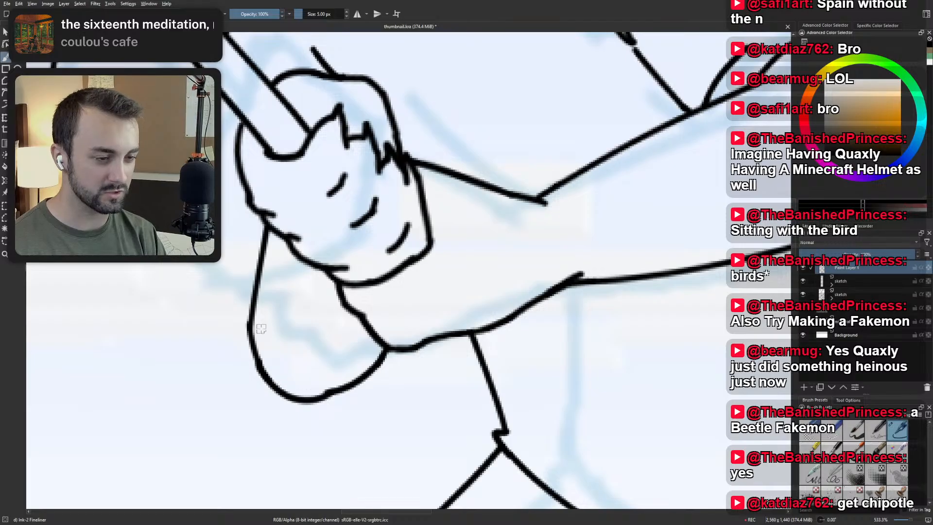
Check the far arm's shape at a wider view and try its side line again beside the pickaxe hand.
scroll(269, 282, down, 5)
scroll(248, 232, up, 3)
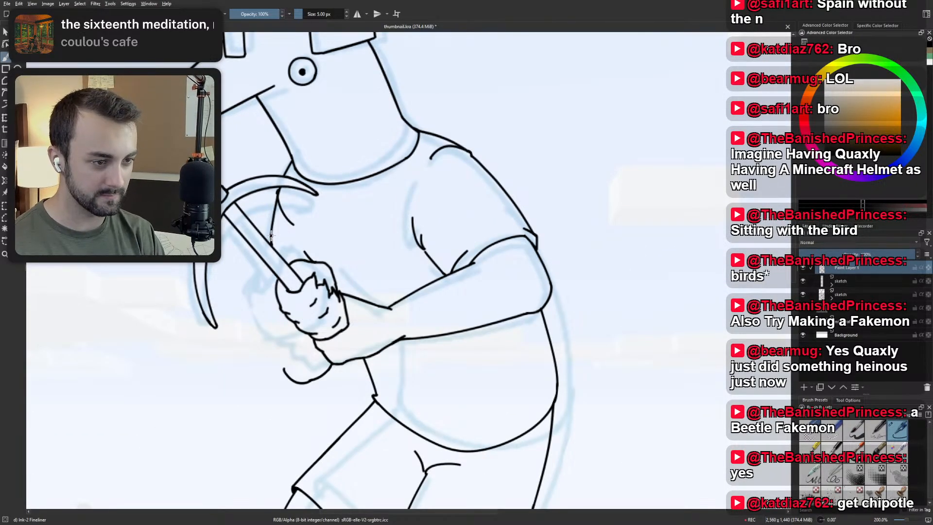
drag(271, 285, 281, 353)
key(ctrl+z)
drag(278, 300, 284, 369)
key(ctrl+z)
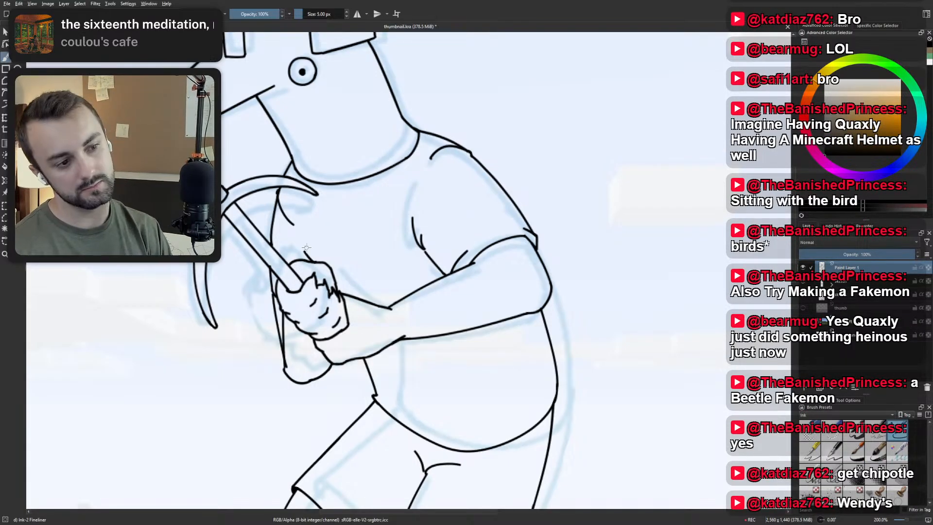
Undo the whole attempted far-arm outline below the gripping hand.
scroll(308, 252, down, 1)
scroll(317, 312, up, 3)
key(ctrl+z)
key(ctrl+z)
Try a shallower curve beneath the wrist for the far arm, undoing each stroke.
key(ctrl+z)
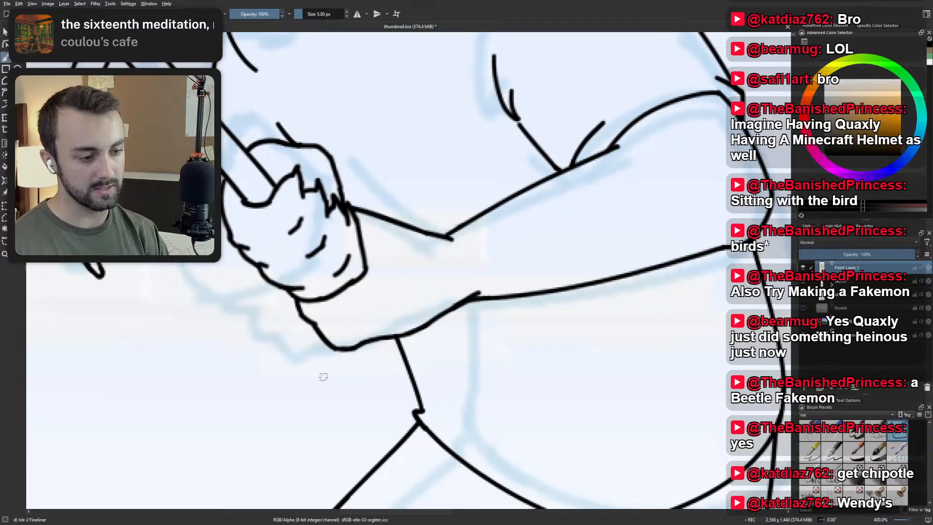
mouse_move(301, 418)
mouse_down()
mouse_move(318, 426)
mouse_move(363, 405)
mouse_up()
key(ctrl+z)
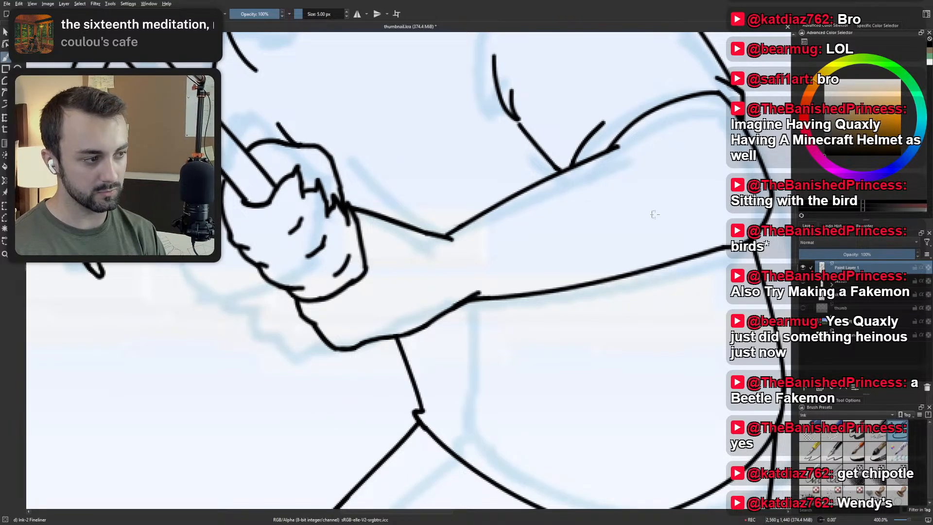
drag(283, 373, 341, 362)
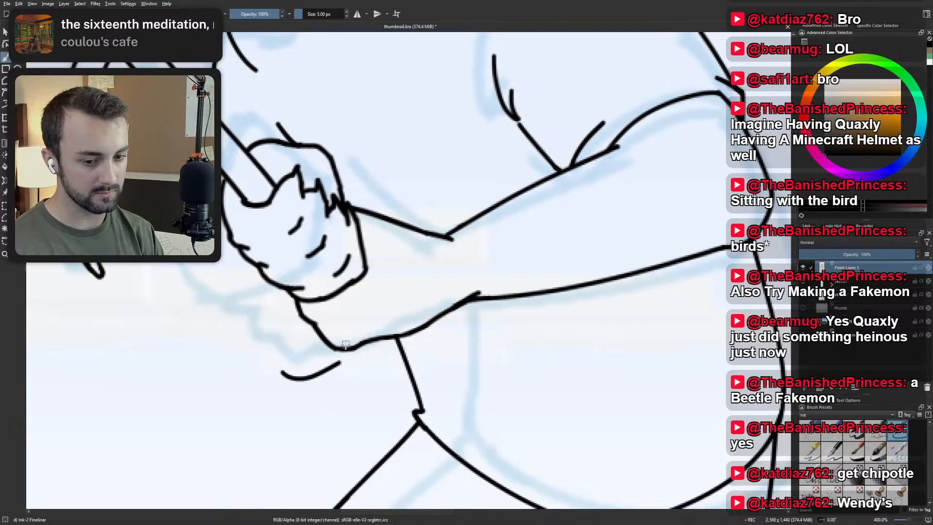
key(ctrl+z)
Toggle the upper sketch layer's visibility to compare it, and reduce the two sketch layers to a single one beneath Paint Layer 1.
scroll(345, 343, down, 3)
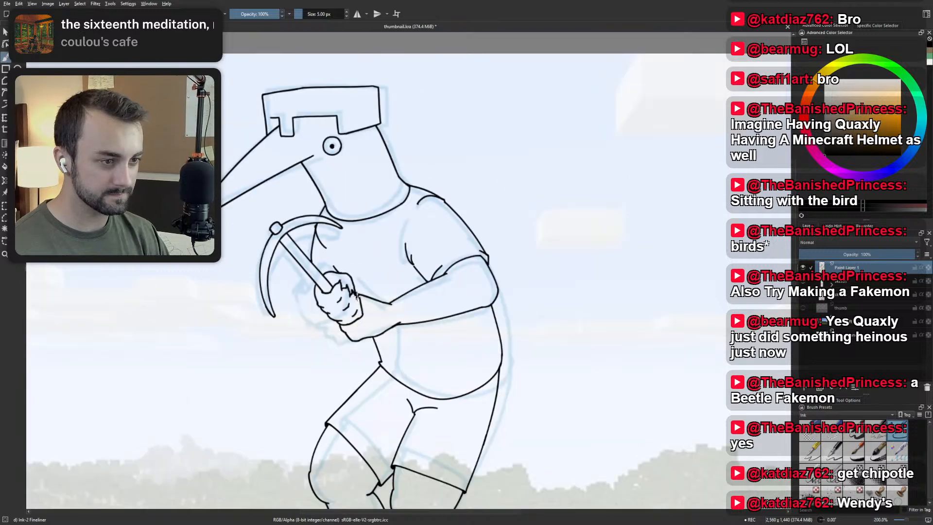
scroll(572, 362, down, 2)
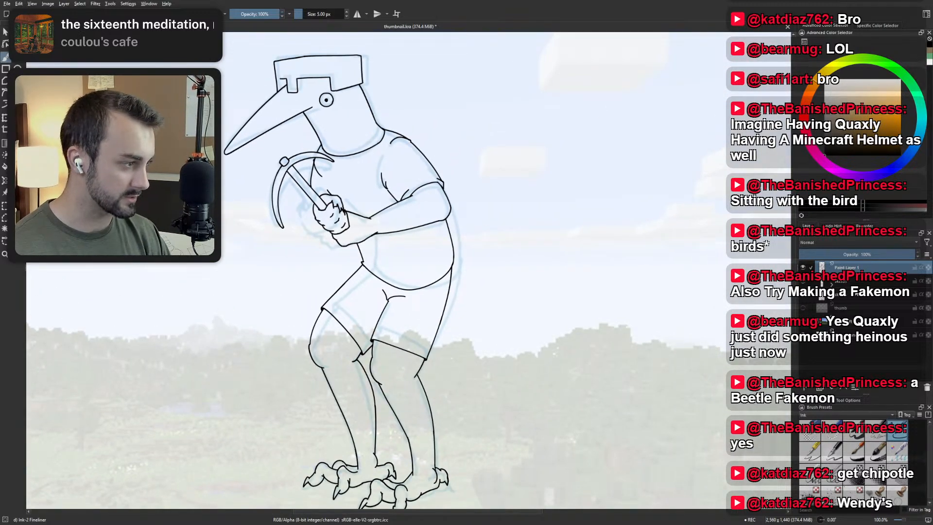
click(857, 283)
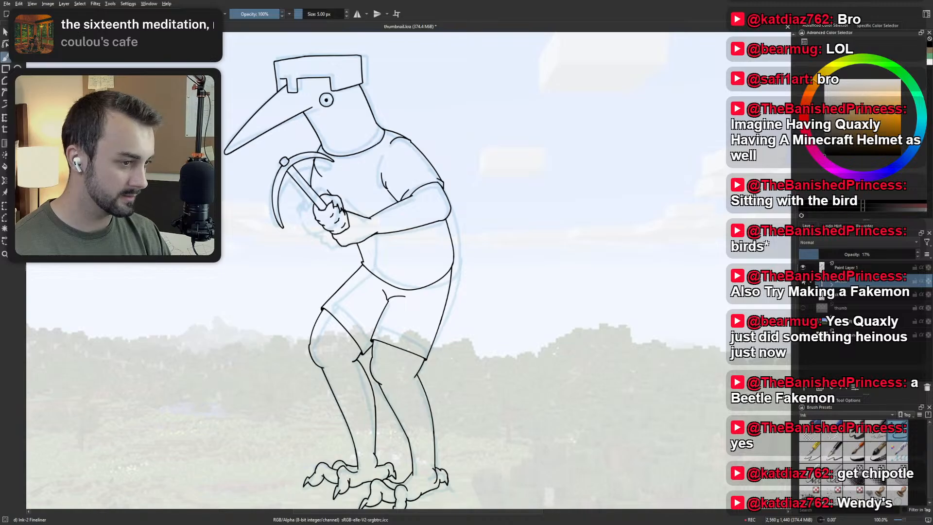
click(804, 282)
click(804, 282)
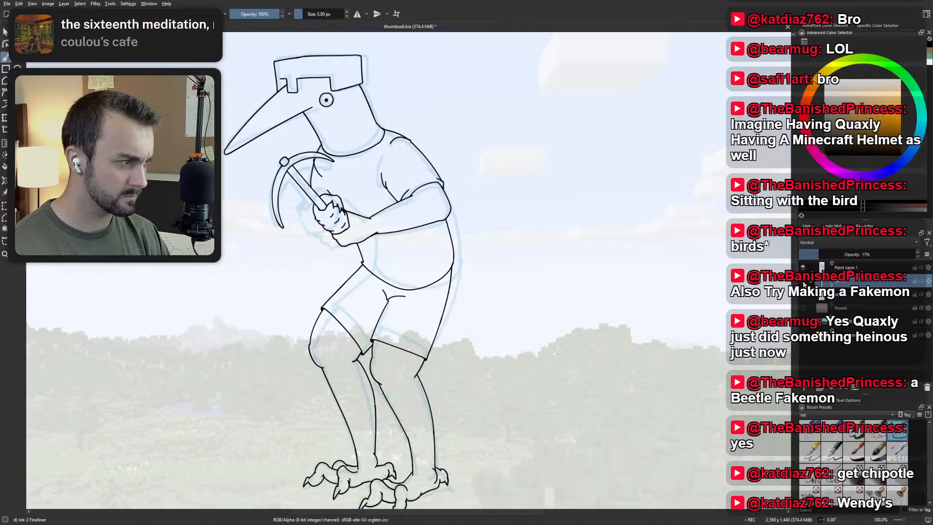
click(926, 386)
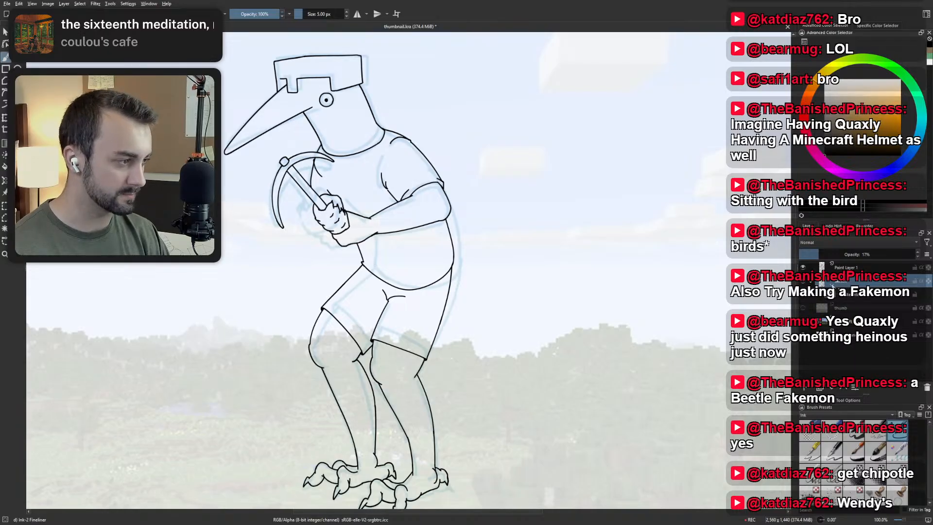
key(ctrl+z)
double_click(832, 286)
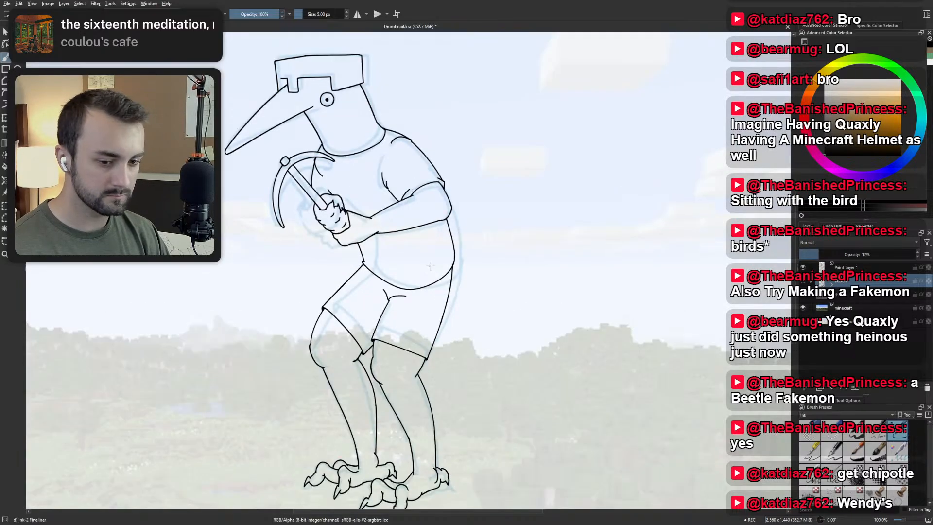
Switch to the Circ-Basic brush preset with the sketch layer active and set the brush size to 10 px.
right_click(445, 265)
click(397, 275)
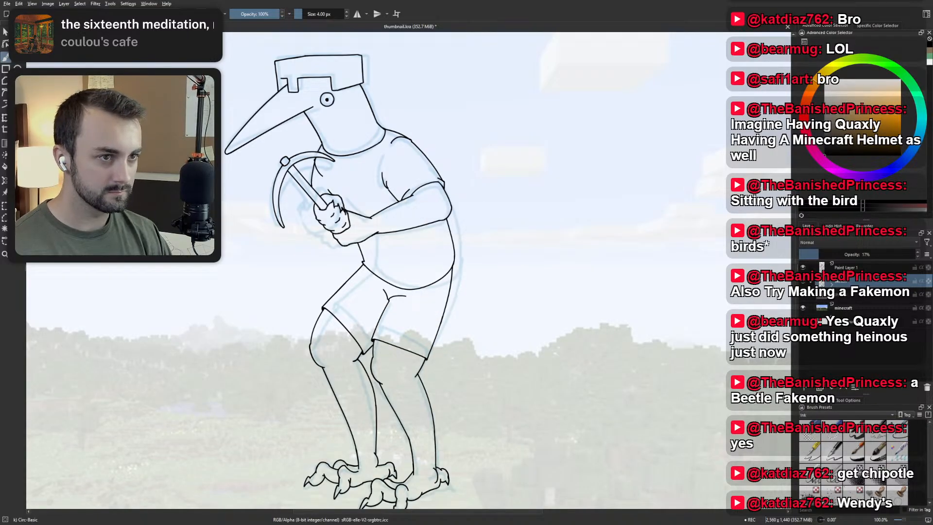
click(312, 14)
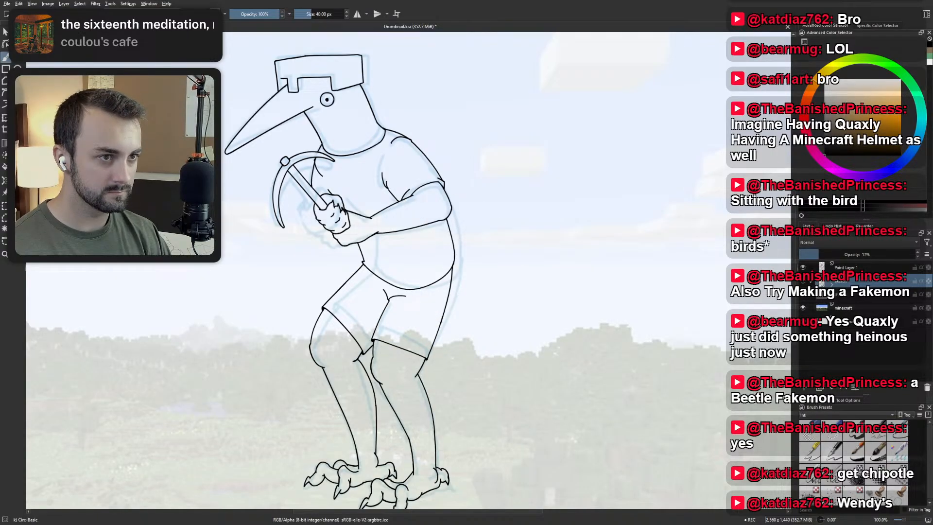
right_click(311, 14)
text(15)
key(Return)
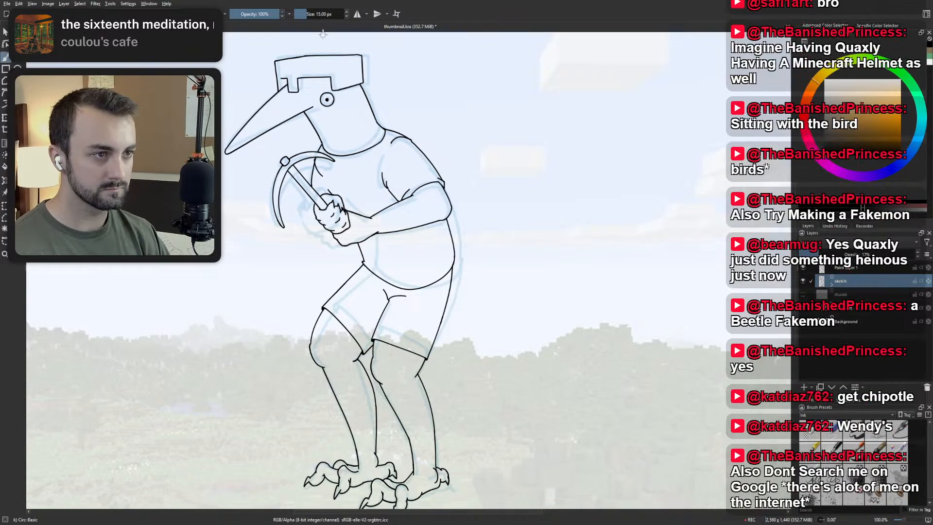
click(326, 14)
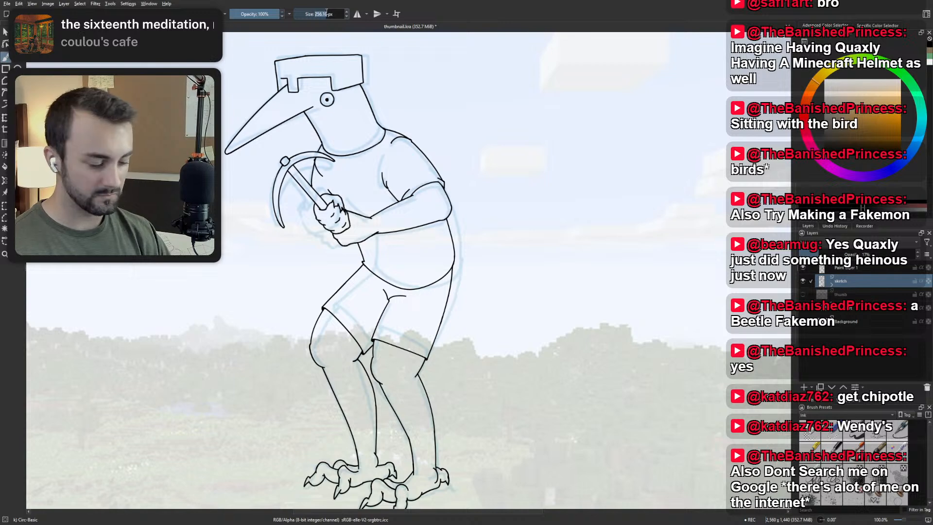
text(10)
key(Return)
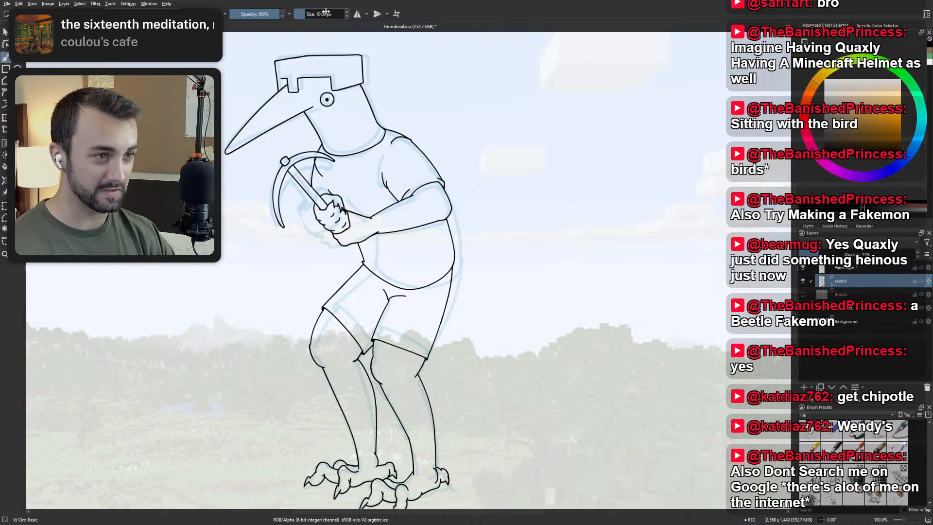
Sketch an ellipse across the belly just above the shorts, with a small circle inside it marking the base of a tail.
mouse_move(451, 285)
mouse_down()
mouse_move(391, 265)
mouse_move(403, 258)
mouse_move(406, 272)
mouse_up()
key(ctrl+z)
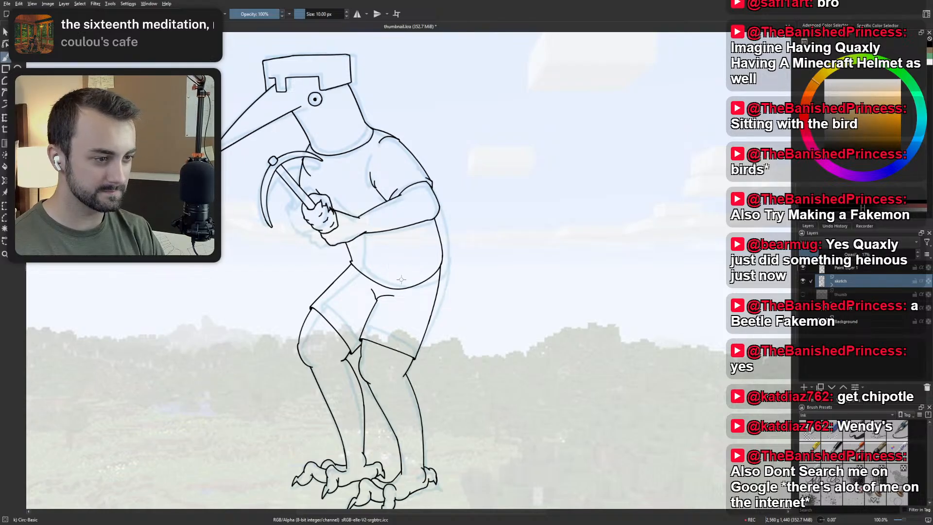
mouse_move(351, 264)
mouse_down()
mouse_move(438, 268)
mouse_move(360, 272)
mouse_move(414, 271)
mouse_up()
key(ctrl+z)
key(ctrl+z)
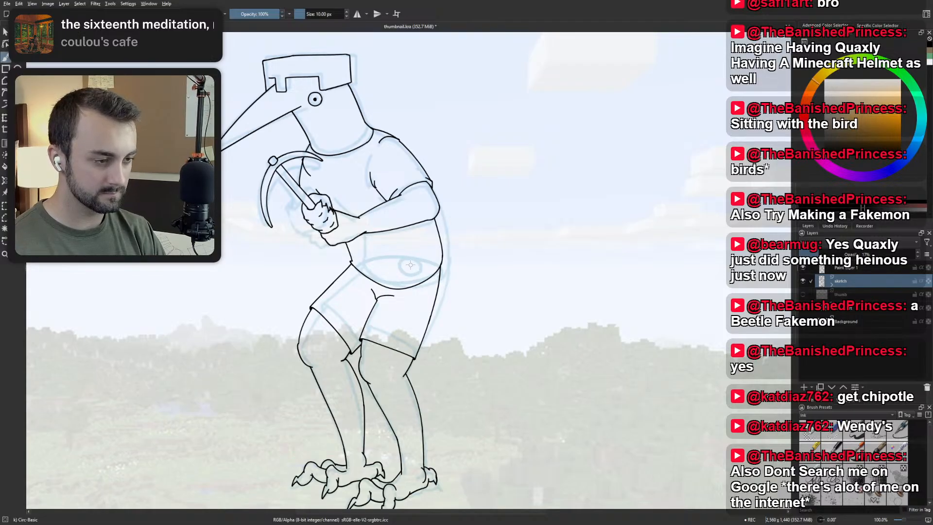
Try one long line for a tail running diagonally down and away from the hips, and undo it.
drag(431, 286, 539, 352)
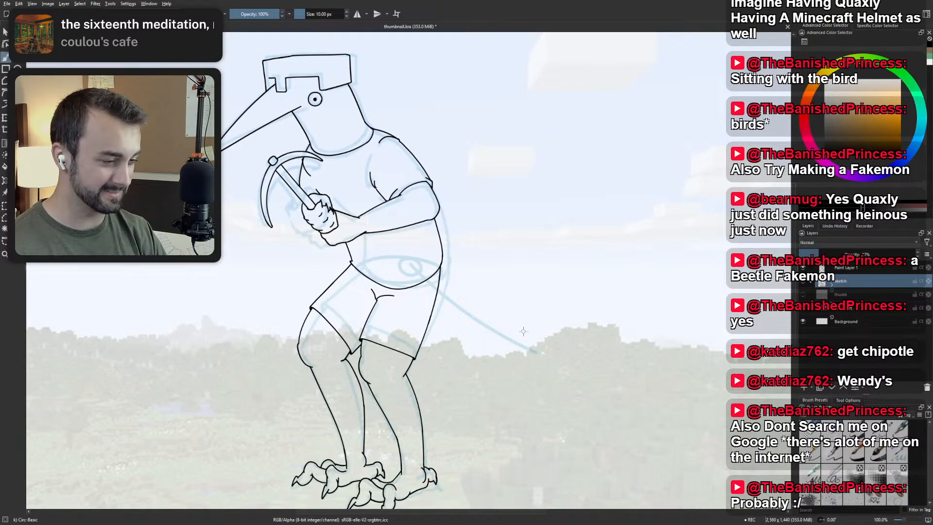
scroll(524, 331, down, 2)
drag(523, 332, 404, 326)
scroll(444, 326, up, 2)
scroll(452, 319, down, 1)
scroll(404, 326, up, 1)
key(ctrl+z)
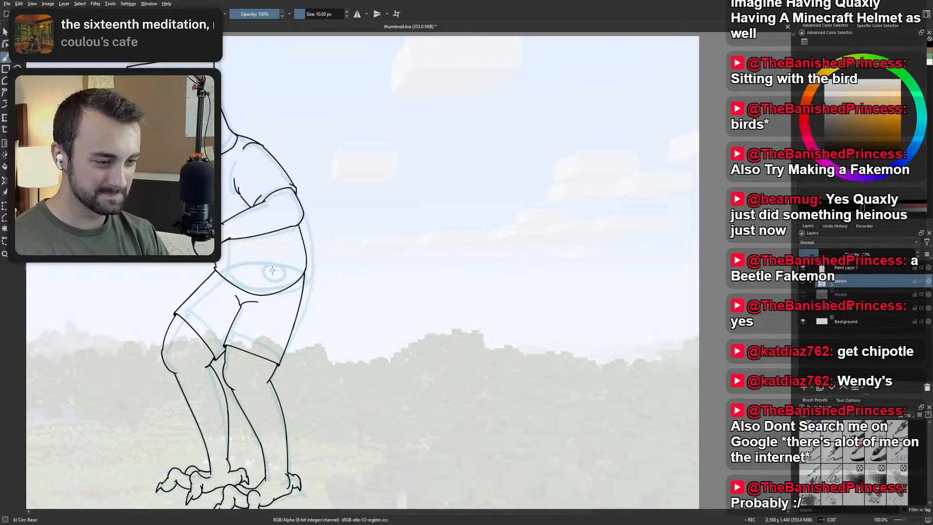
Try the lower edge of a tail slanting down from the tail-base circle, ending in an upturned tip, undoing rejected strokes.
drag(273, 271, 360, 364)
key(ctrl+z)
mouse_move(276, 273)
mouse_down()
mouse_move(405, 383)
mouse_move(419, 375)
mouse_up()
key(ctrl+z)
key(ctrl+z)
mouse_move(347, 360)
mouse_down()
mouse_move(397, 377)
mouse_move(419, 362)
mouse_up()
key(ctrl+z)
key(ctrl+z)
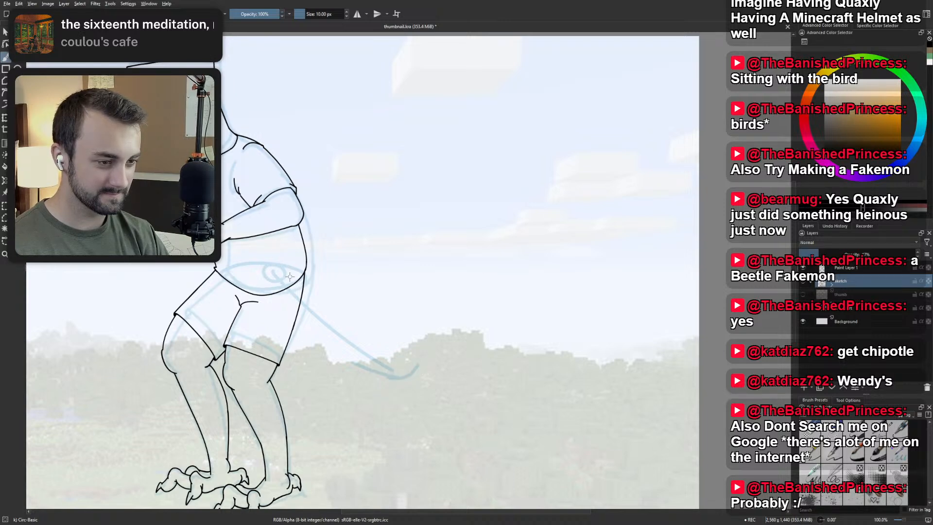
Try an upper edge for the tail from the tail-base circle and close its end with a rounded tip.
drag(290, 277, 437, 353)
key(ctrl+z)
mouse_move(290, 278)
mouse_down()
mouse_move(425, 345)
mouse_move(416, 368)
mouse_move(395, 332)
mouse_up()
key(ctrl+z)
drag(417, 367, 397, 332)
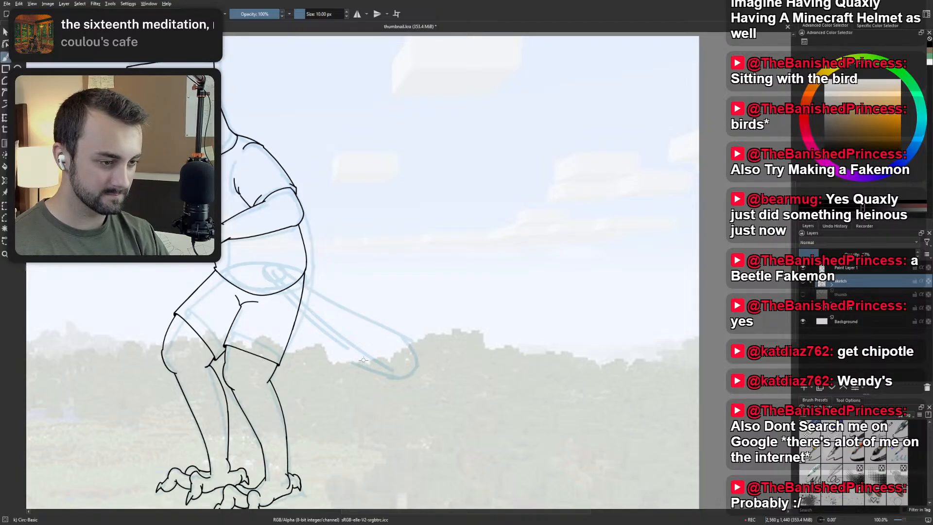
Check the tail's proportions against the whole figure and undo the entire tail sketch, keeping the waist ellipse and tail-base circle.
key(minus)
key(minus)
key(minus)
key(minus)
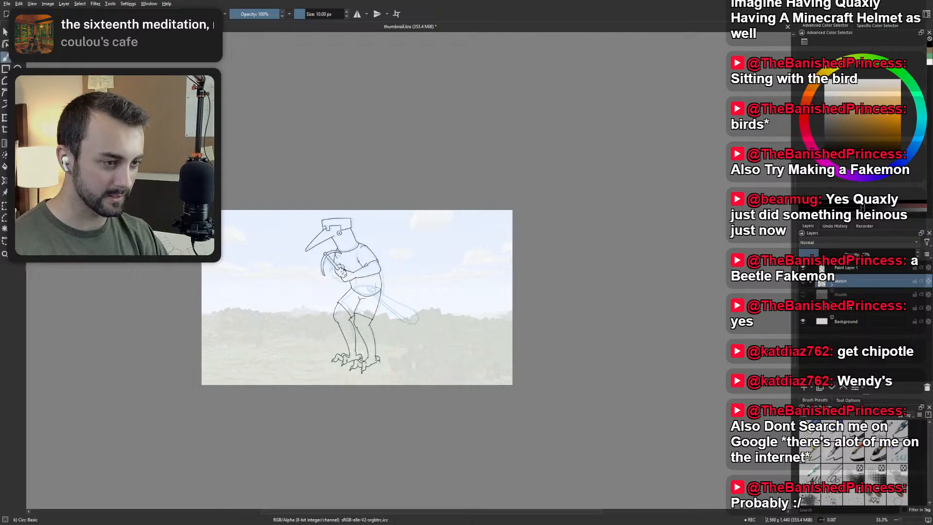
key(plus)
key(plus)
key(ctrl+z)
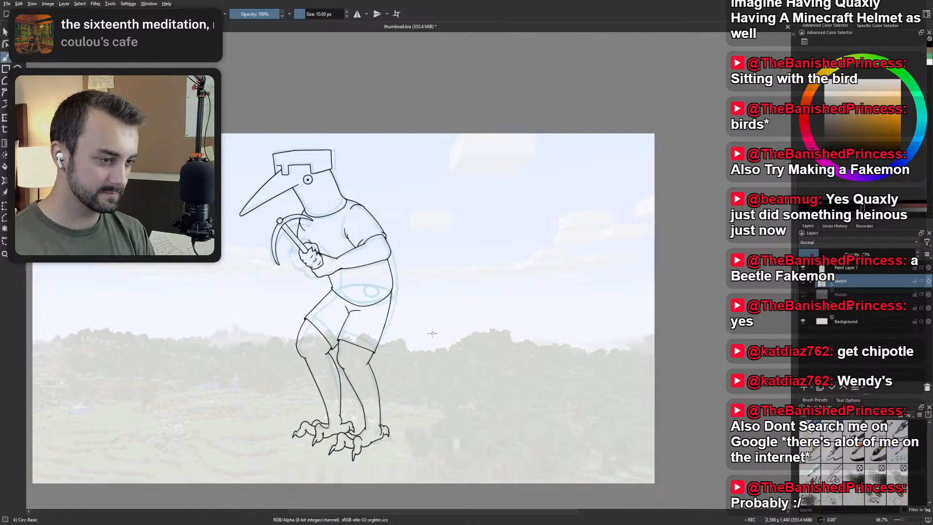
Sketch a wider tail behind the hips with a shallow curved underside near the tip and straight edges fanning out from the tail-base circle.
mouse_move(419, 336)
mouse_down()
mouse_move(468, 345)
mouse_move(477, 364)
mouse_up()
key(ctrl+z)
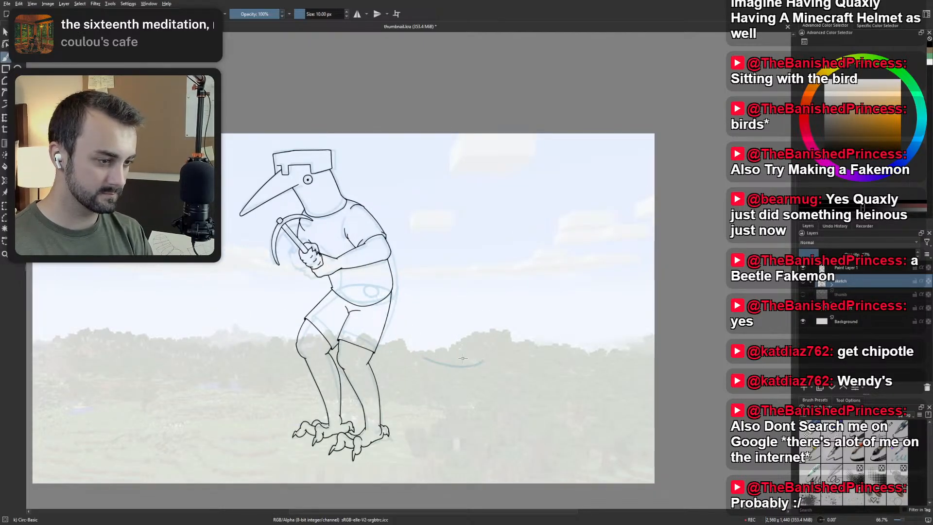
mouse_move(384, 296)
mouse_down()
mouse_move(474, 352)
mouse_move(384, 299)
mouse_move(430, 365)
mouse_up()
key(ctrl+z)
key(ctrl+z)
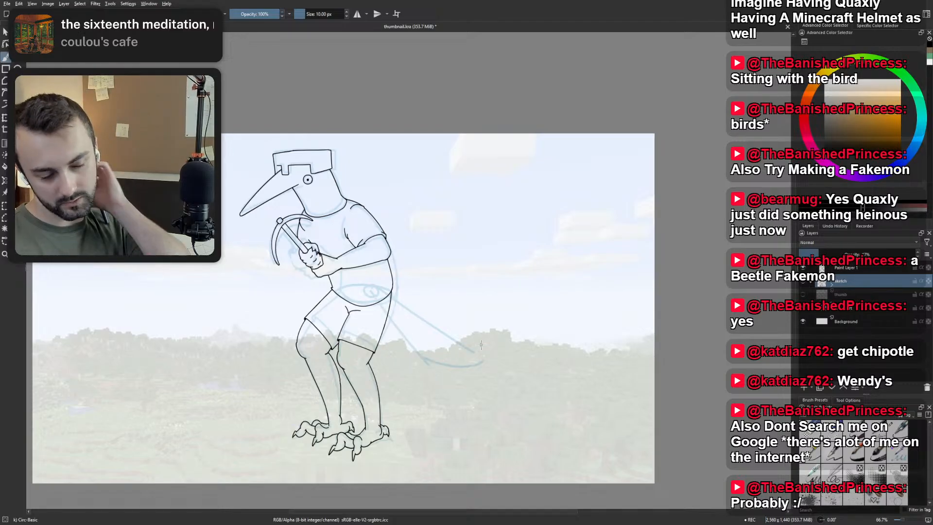
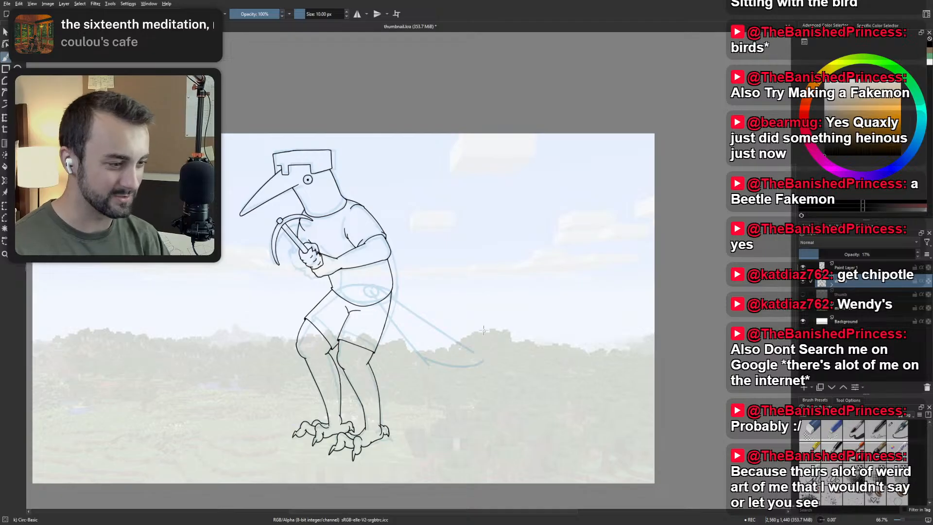
Extend the tail sketch's upper edge and join it to the curved underside in a pointed tip.
drag(479, 362, 483, 360)
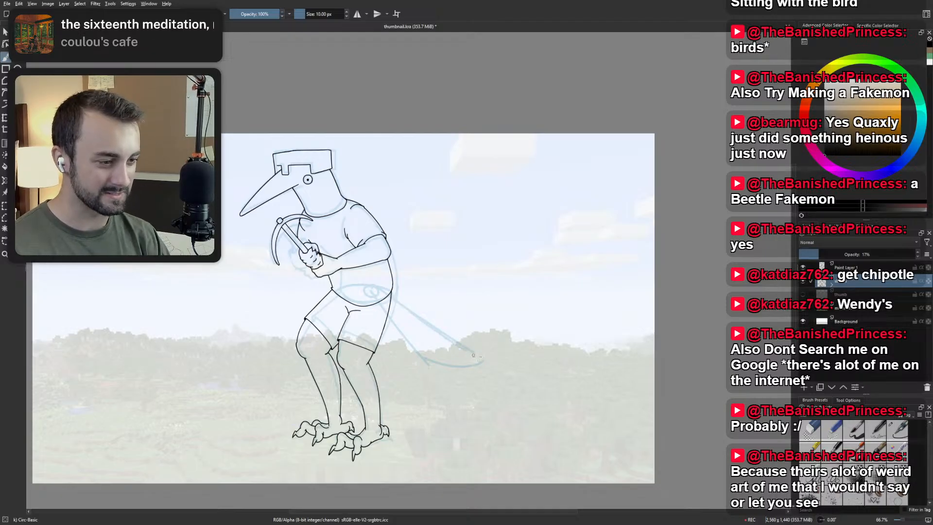
mouse_move(419, 316)
mouse_down()
mouse_move(508, 360)
mouse_move(464, 342)
mouse_move(490, 353)
mouse_up()
key(ctrl+z)
key(ctrl+z)
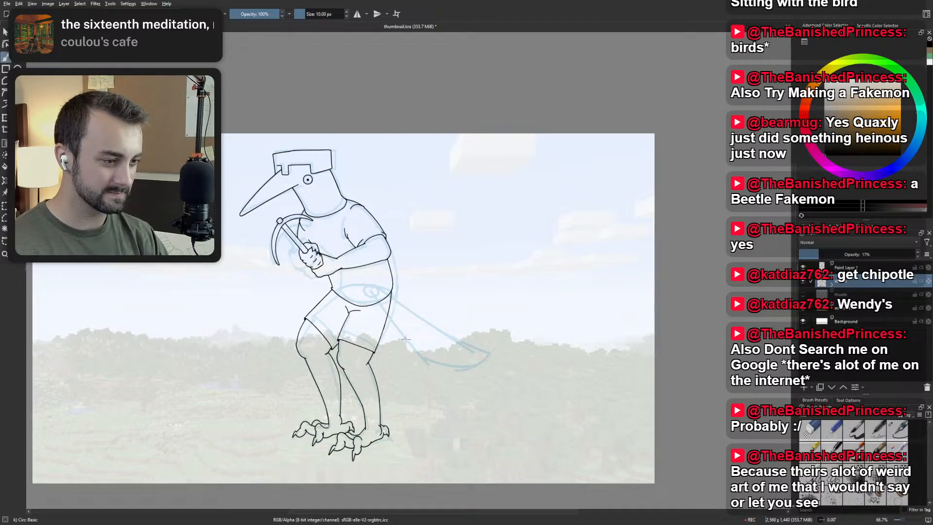
Sketch an inner feather line running from the tail-base circle to the tail's curved underside, undoing rejected strokes.
mouse_move(407, 340)
mouse_down()
mouse_move(467, 360)
mouse_move(416, 354)
mouse_move(457, 370)
mouse_move(464, 366)
mouse_move(419, 357)
mouse_move(461, 368)
mouse_up()
key(ctrl+z)
drag(385, 302, 453, 363)
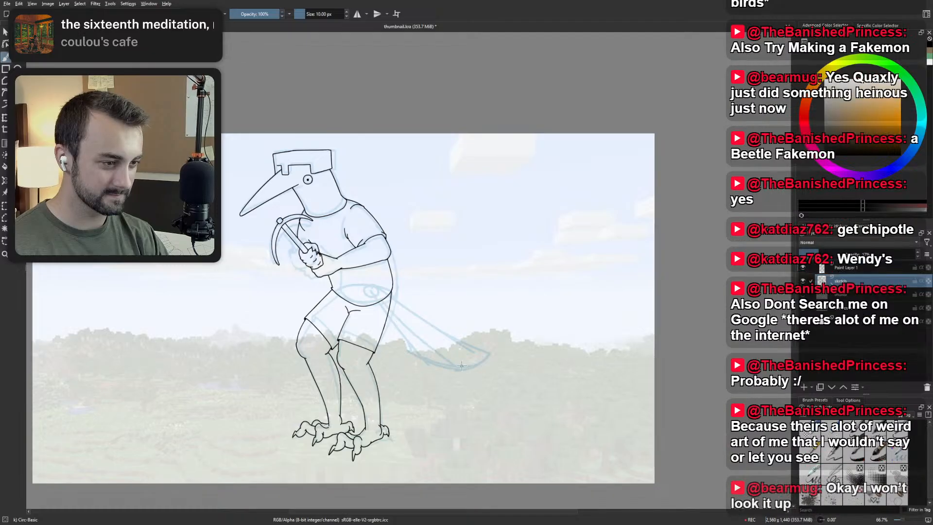
key(ctrl+z)
drag(382, 297, 446, 362)
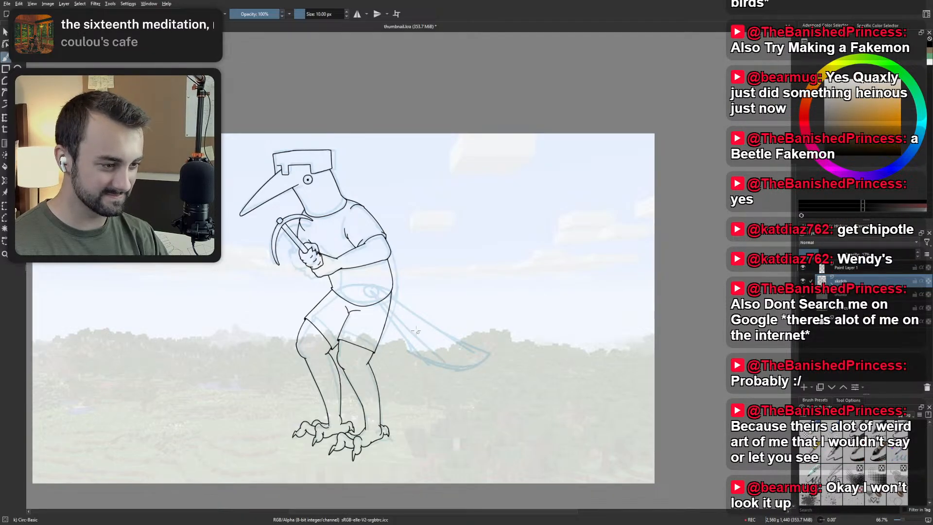
key(ctrl+z)
drag(394, 313, 450, 364)
key(ctrl+z)
drag(372, 290, 454, 364)
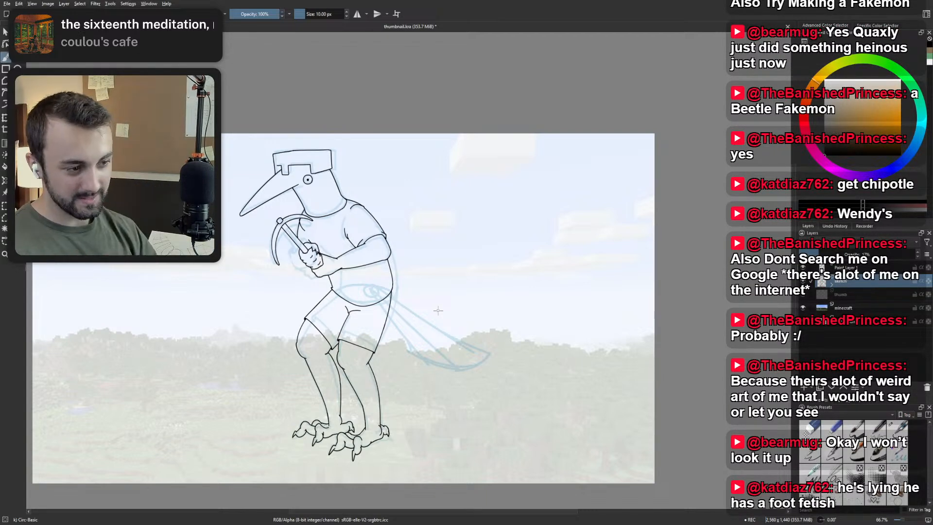
Examine the sketched tail's shape and proportions, both close up and against the whole figure.
drag(438, 335, 390, 348)
scroll(385, 329, down, 1)
scroll(395, 345, up, 2)
scroll(396, 346, down, 1)
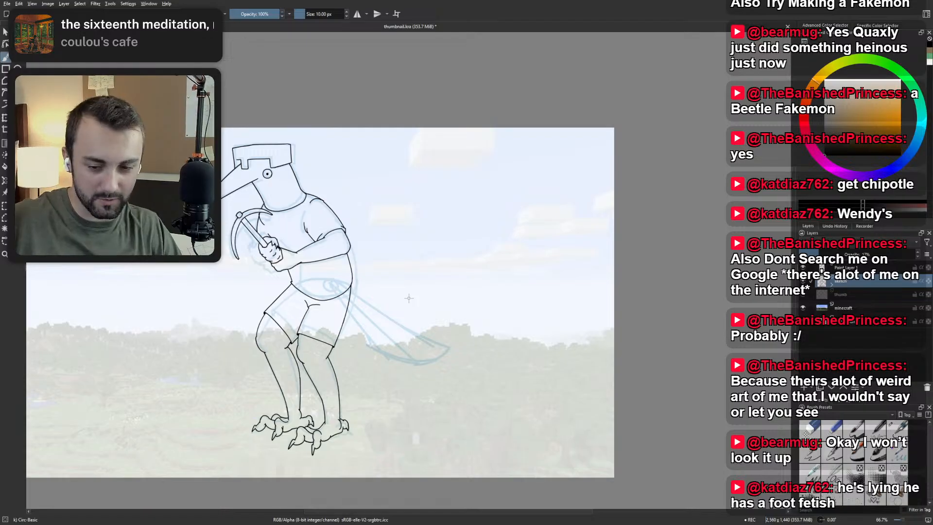
drag(372, 316, 379, 331)
scroll(364, 345, up, 3)
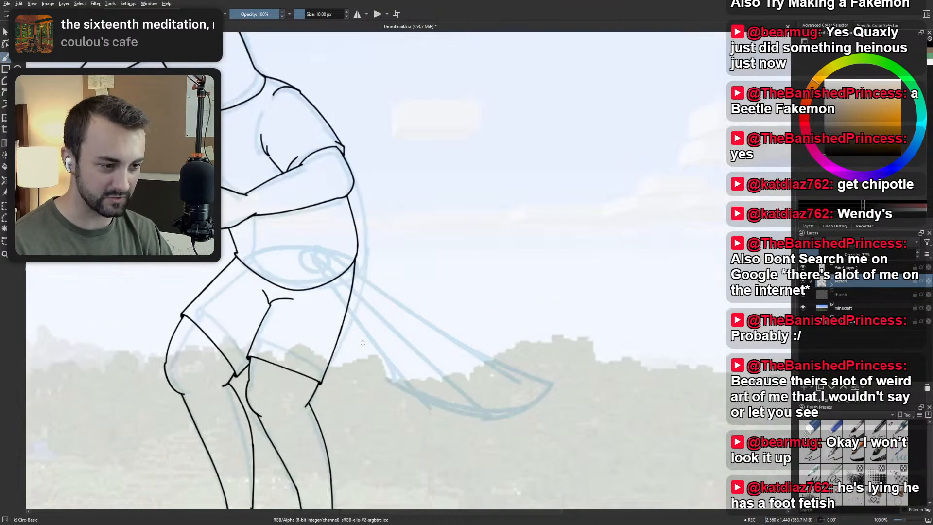
scroll(398, 324, down, 1)
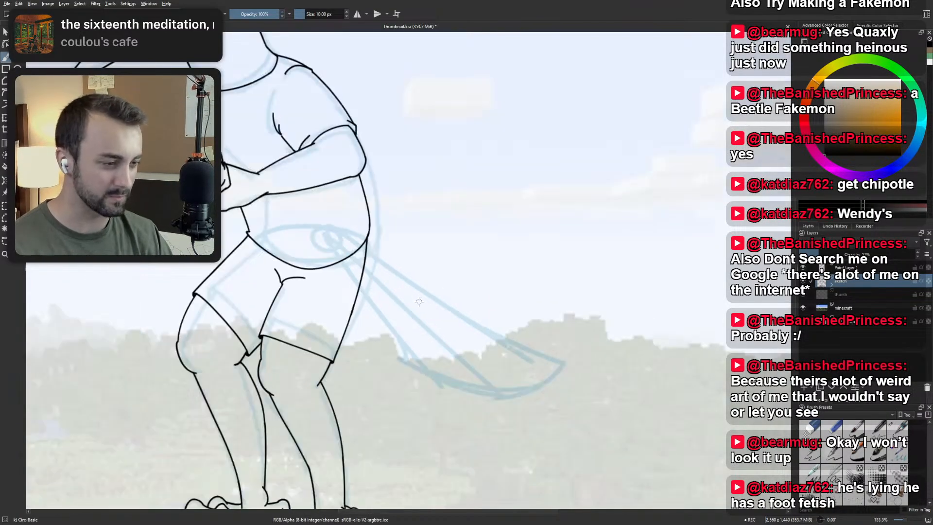
scroll(418, 330, down, 1)
scroll(415, 334, down, 2)
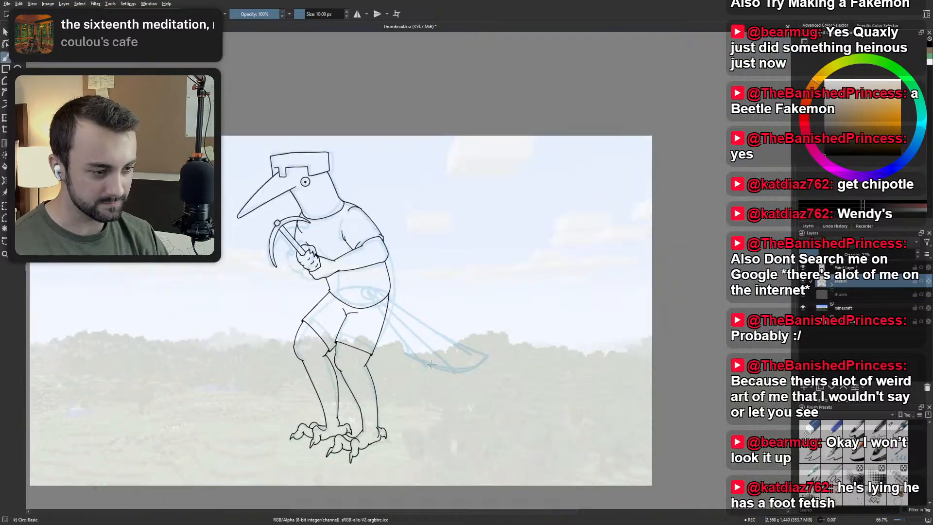
scroll(430, 318, up, 2)
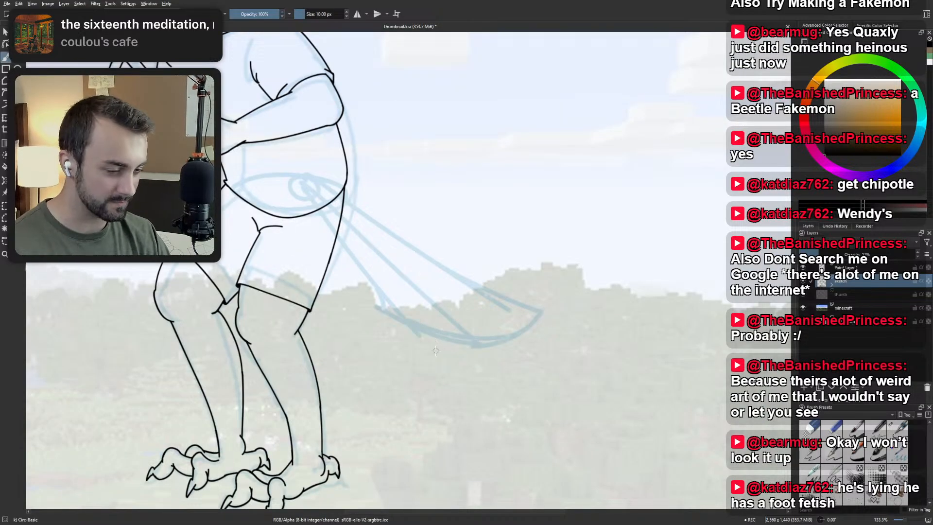
Switch to the Ink-2 Fineliner on Paint Layer 1 and remove the claw from the near foot's back toe.
scroll(331, 384, up, 1)
scroll(331, 383, up, 2)
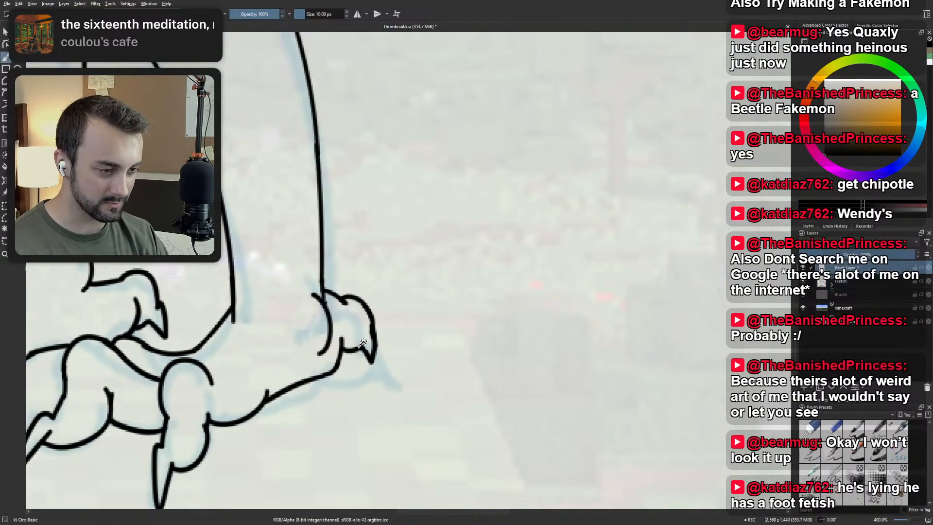
right_click(401, 345)
click(447, 354)
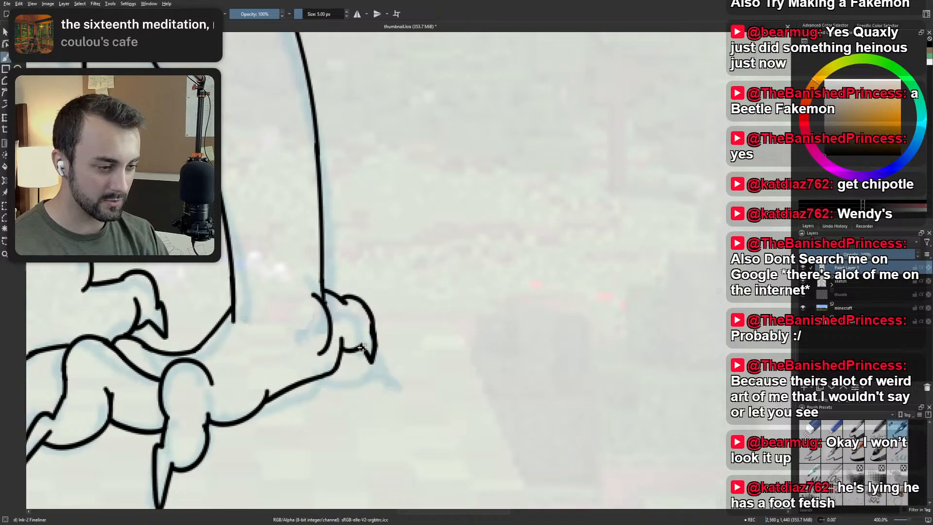
mouse_move(363, 347)
mouse_down()
mouse_move(368, 324)
mouse_move(373, 342)
mouse_move(360, 348)
mouse_move(375, 322)
mouse_move(361, 350)
mouse_move(374, 323)
mouse_move(365, 314)
mouse_move(375, 313)
mouse_move(393, 350)
mouse_up()
key(ctrl+z)
Ink a longer, pointed claw curving down from the near foot's back toe, undoing rejected strokes.
key(ctrl+z)
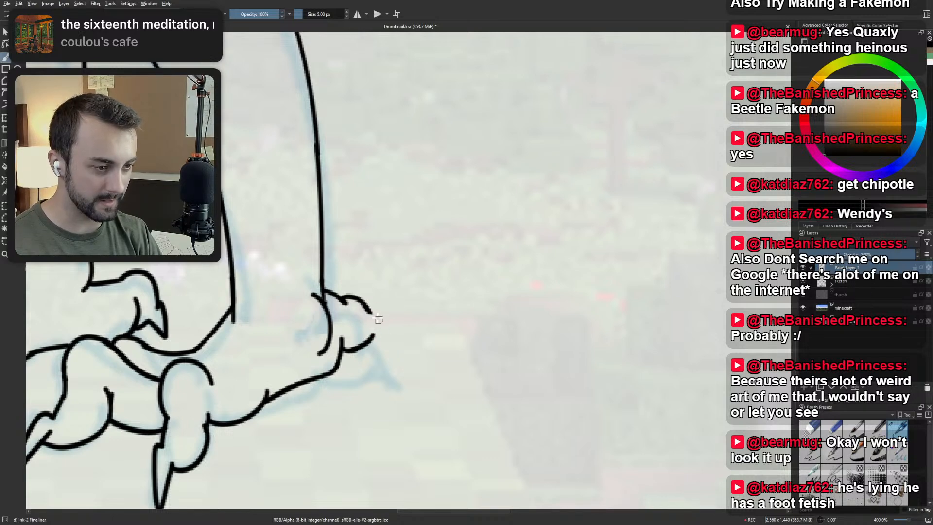
drag(367, 307, 392, 353)
key(ctrl+z)
mouse_move(368, 307)
mouse_down()
mouse_move(386, 370)
mouse_move(384, 362)
mouse_up()
key(ctrl+z)
key(ctrl+z)
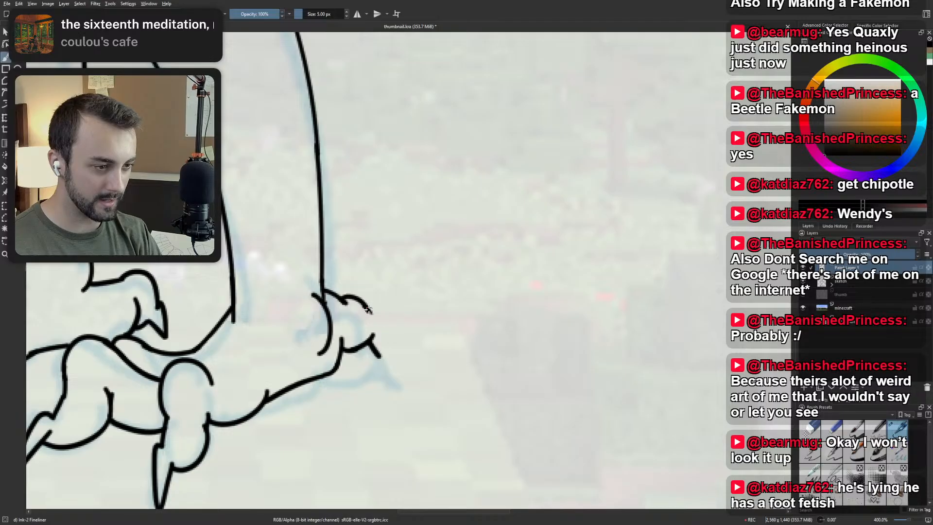
drag(368, 308, 384, 364)
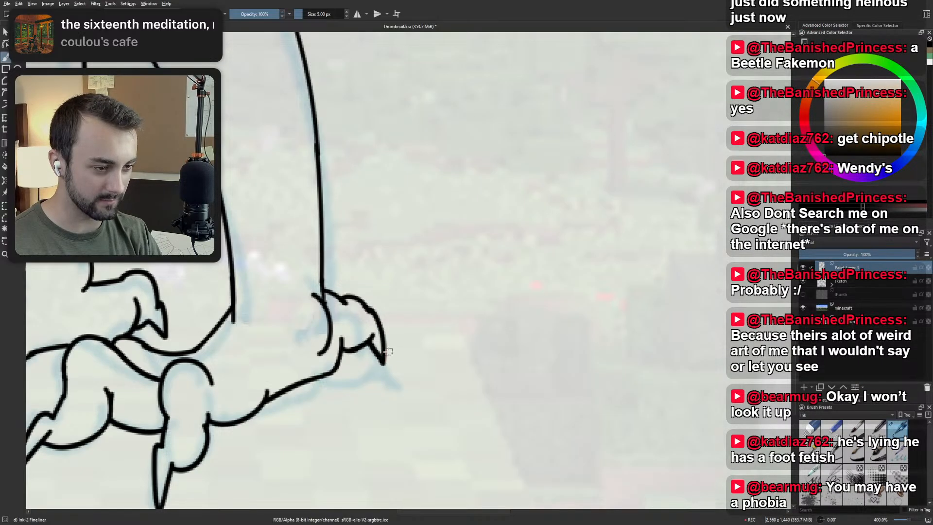
scroll(381, 332, down, 5)
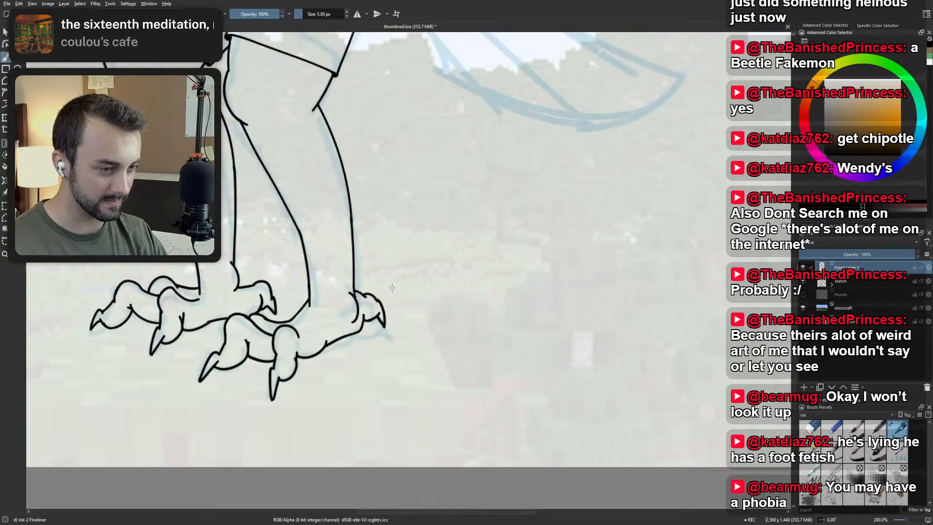
scroll(398, 287, up, 4)
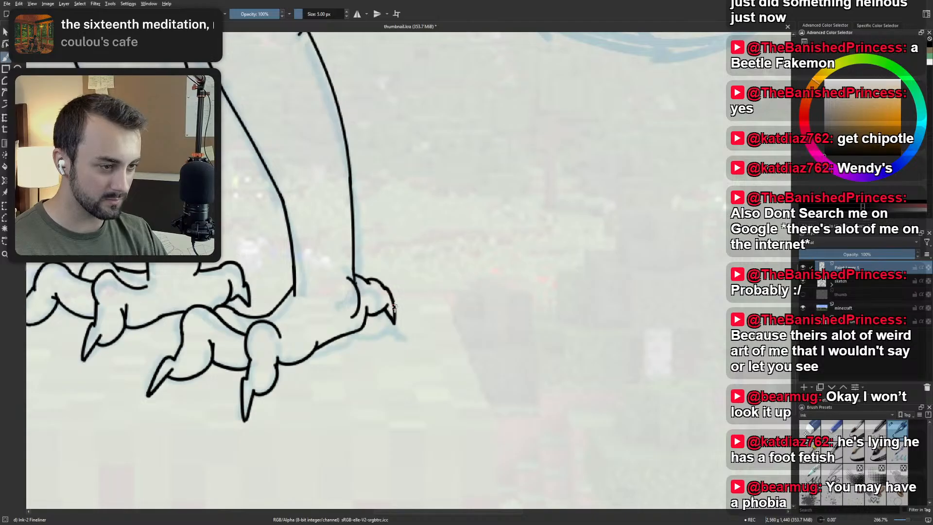
scroll(347, 292, down, 2)
Try inking the tail's upper edge from the back of the hips, and undo the stray strokes.
mouse_move(396, 113)
mouse_down()
mouse_move(418, 237)
mouse_move(410, 278)
mouse_move(366, 313)
mouse_up()
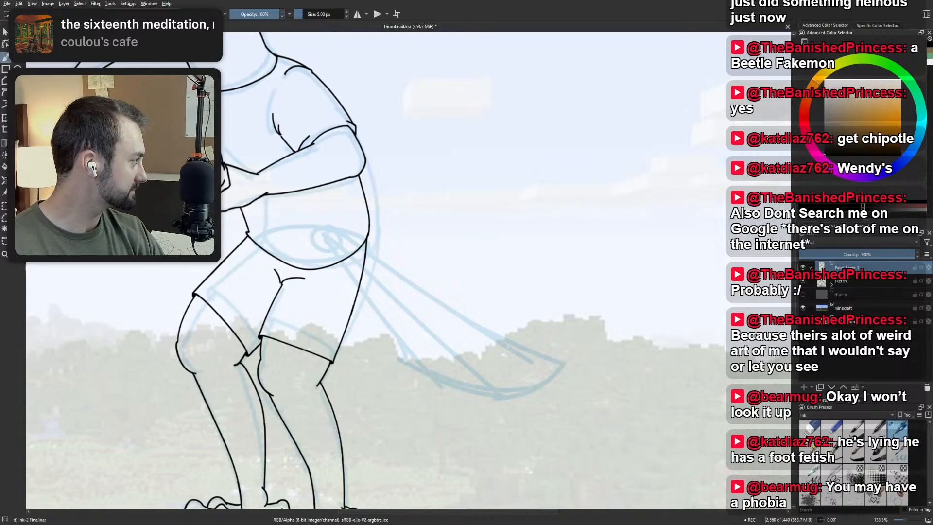
drag(653, 142, 538, 155)
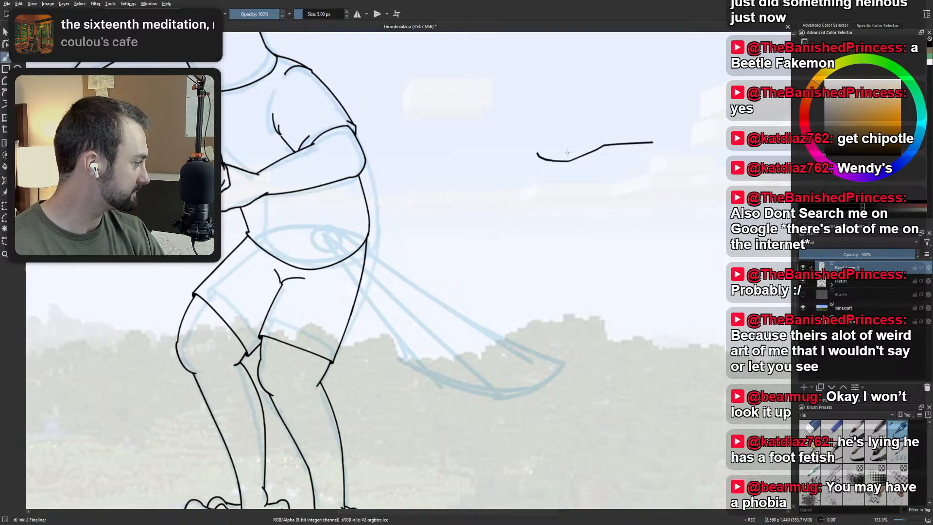
key(ctrl+z)
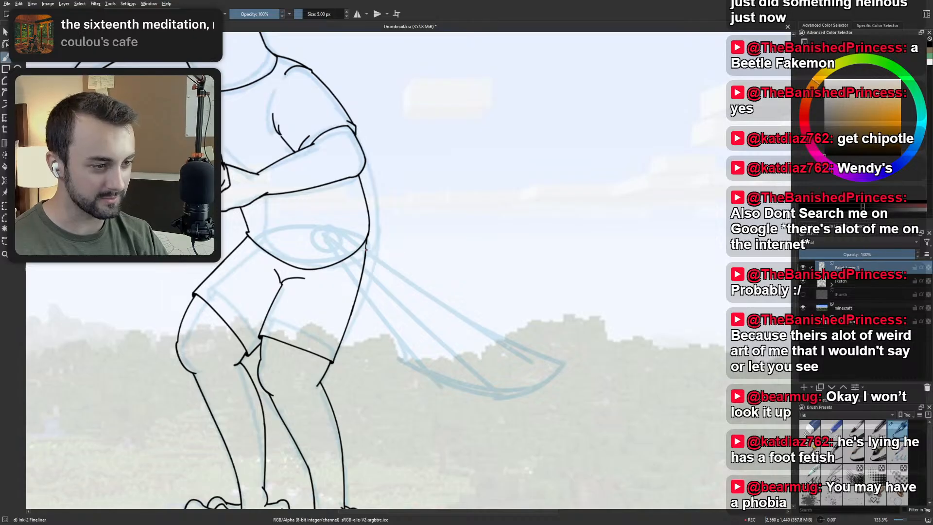
drag(367, 250, 502, 344)
key(ctrl+z)
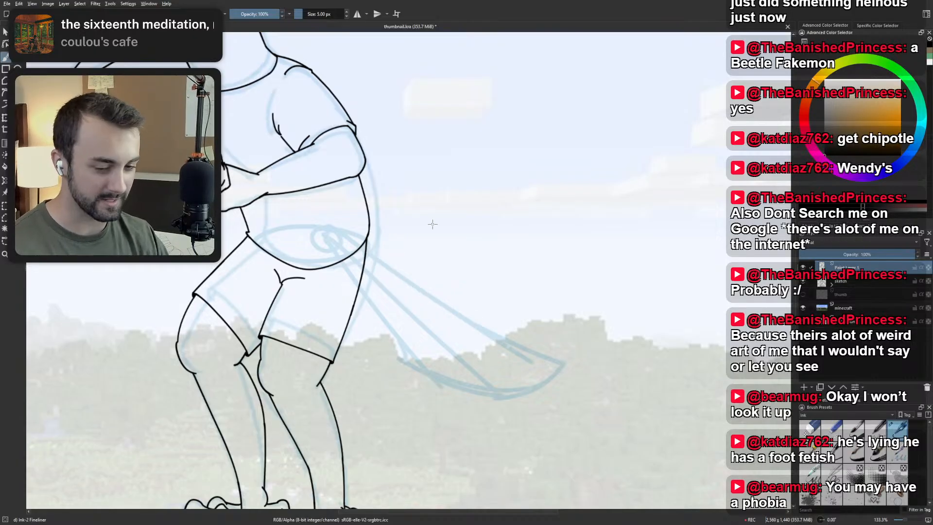
Ink the tail's upper edge as a gently curved line from the back of the shorts toward the tip, undoing rejected strokes.
scroll(433, 224, down, 2)
scroll(443, 226, up, 2)
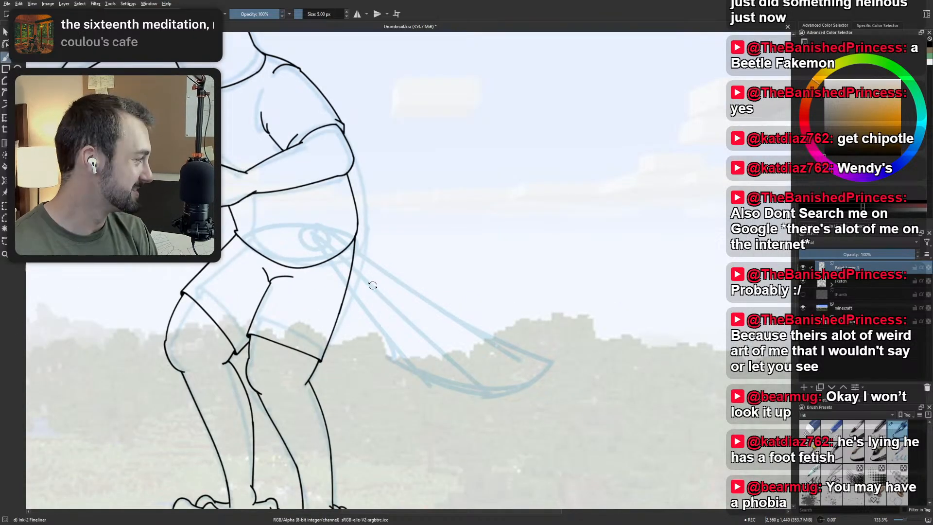
drag(374, 317, 408, 321)
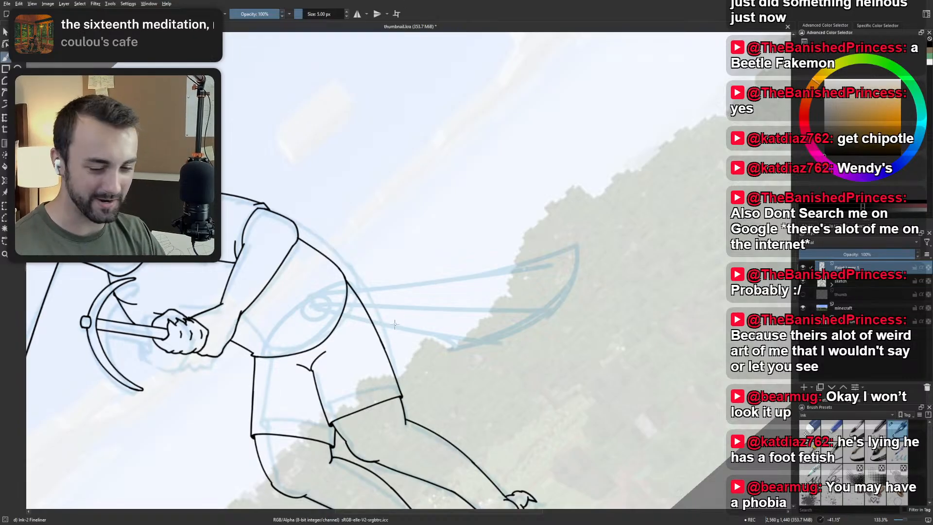
drag(393, 321, 383, 343)
right_click(374, 344)
click(420, 357)
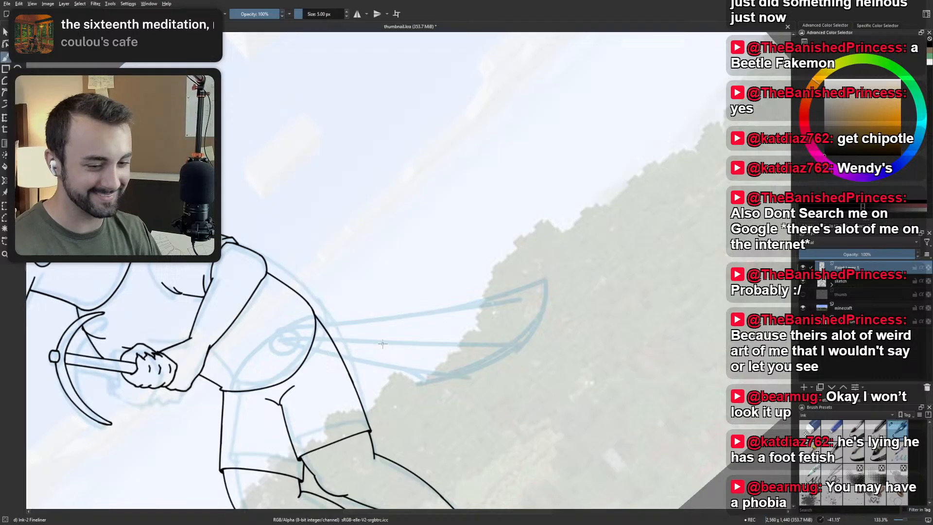
drag(322, 326, 560, 288)
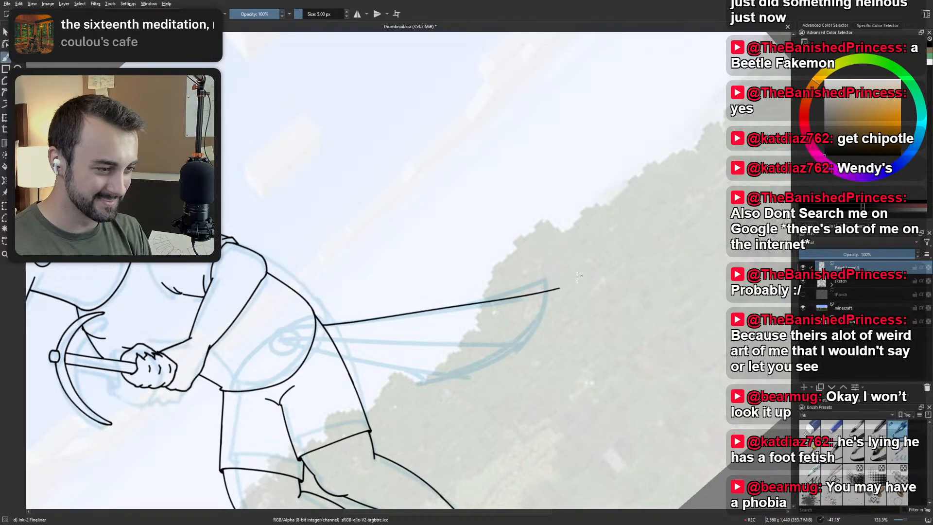
key(ctrl+z)
drag(322, 327, 515, 293)
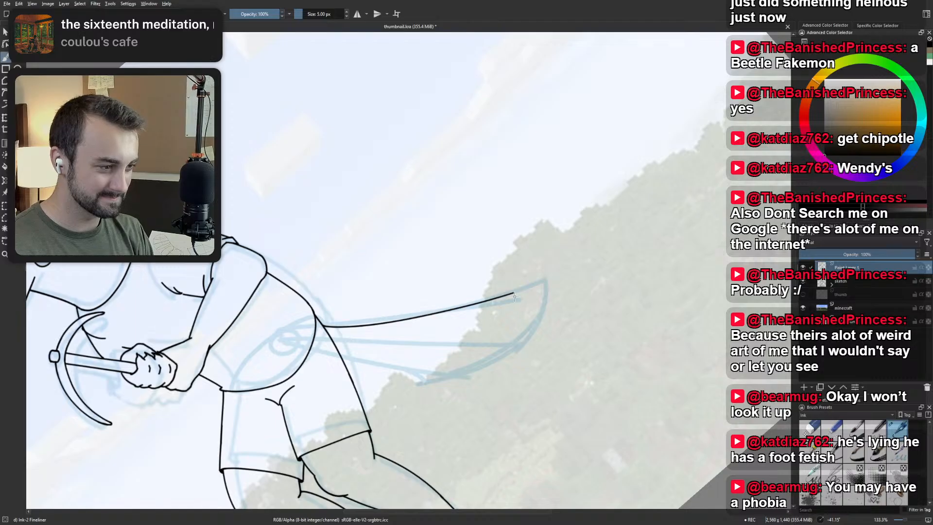
drag(513, 293, 541, 279)
key(ctrl+z)
key(ctrl+z)
Ink the lower edge of the top tail feather, slanting down below the upper edge to the sketched underside.
scroll(536, 287, down, 2)
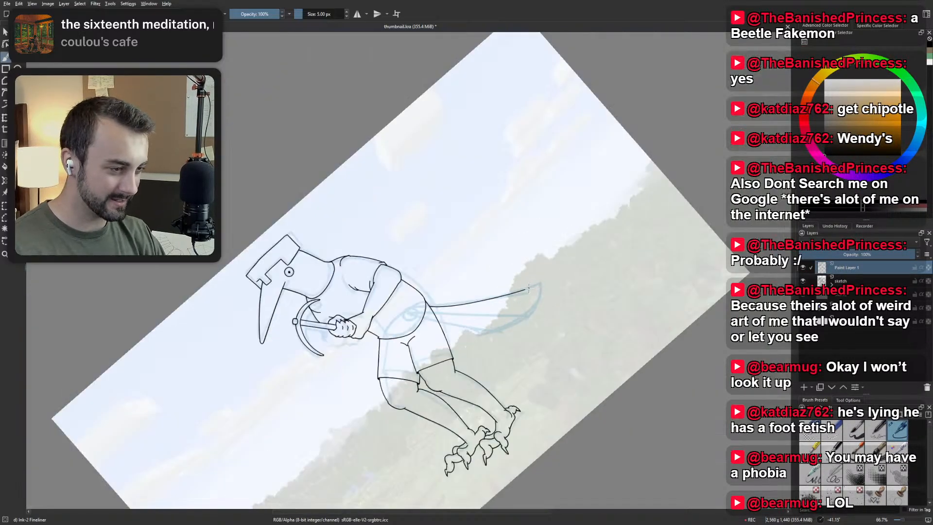
scroll(521, 290, up, 1)
key(5)
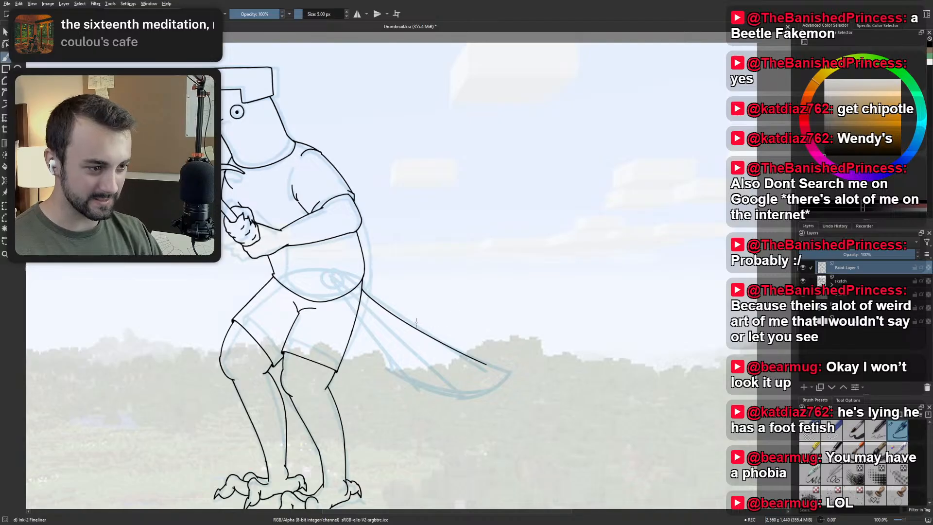
drag(398, 333, 480, 395)
key(ctrl+z)
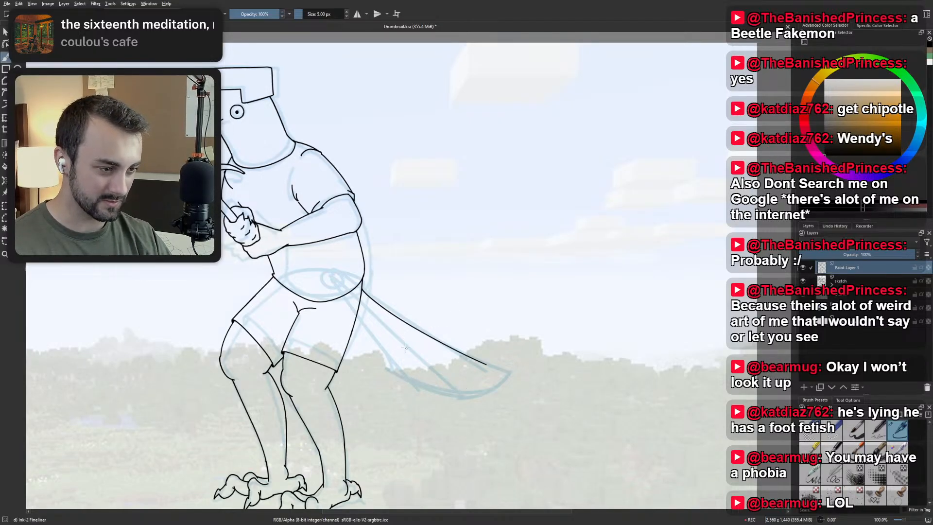
mouse_move(404, 346)
mouse_down()
mouse_move(480, 400)
mouse_move(479, 389)
mouse_up()
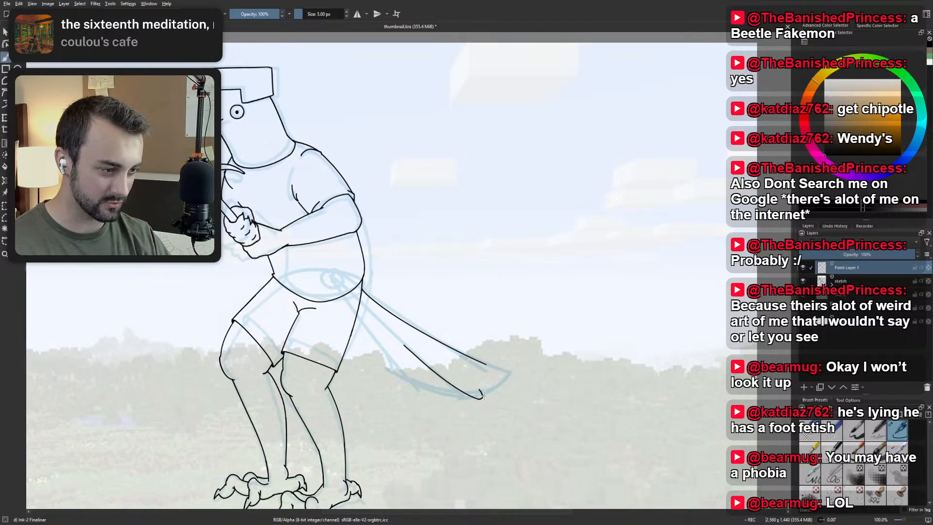
key(ctrl+z)
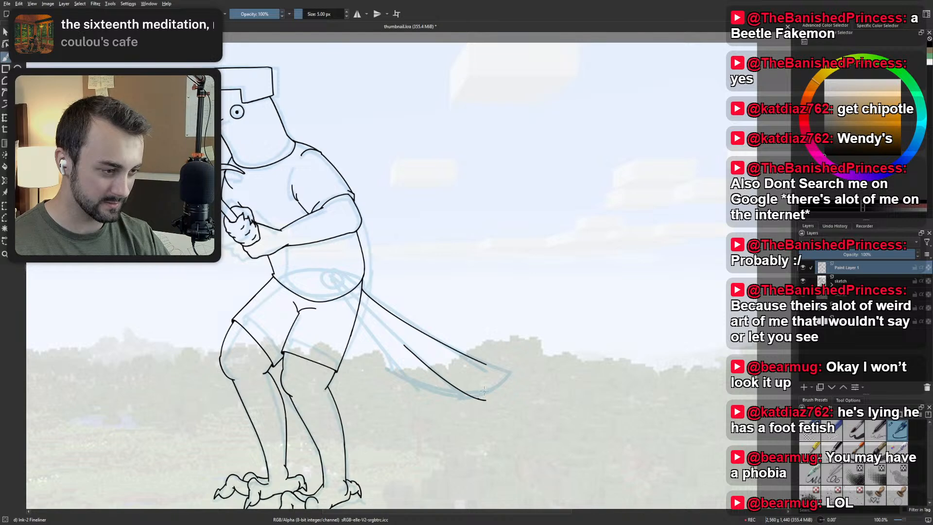
Try curves for the top feather's tip, undo them, and extend its lower edge with a short flat stroke.
ctrl+scroll(480, 379, up, 2)
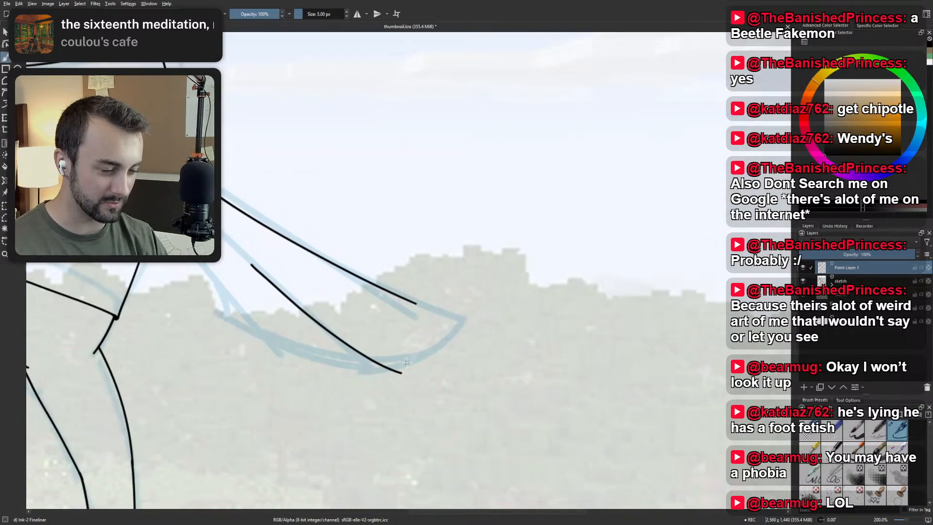
mouse_move(401, 373)
mouse_down()
mouse_move(428, 371)
mouse_move(398, 332)
mouse_up()
key(ctrl+z)
key(ctrl+z)
key(ctrl+z)
key(ctrl+z)
drag(424, 373, 387, 329)
key(ctrl+z)
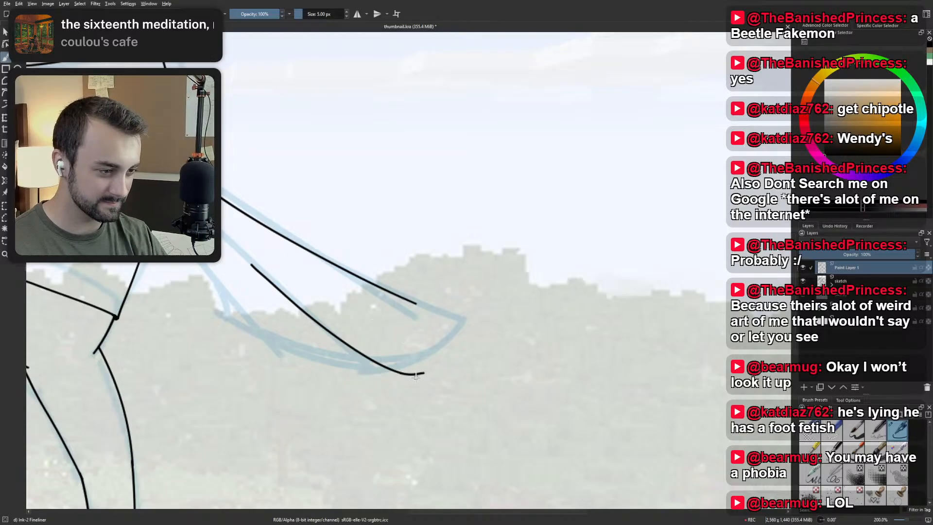
key(ctrl+z)
drag(399, 373, 421, 374)
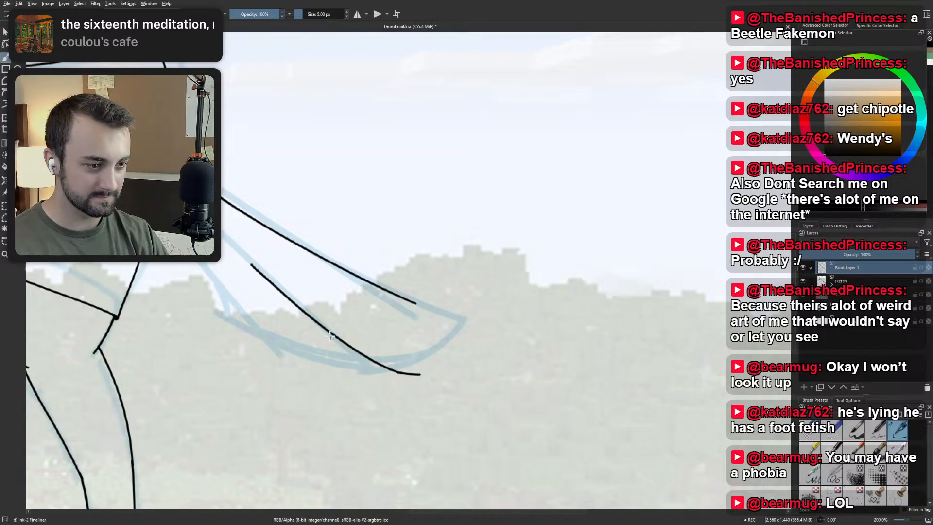
Try inking a second feather branching below the top feather's lower edge with a rounded tip, and undo the strokes.
drag(301, 309, 368, 375)
key(ctrl+z)
drag(304, 311, 384, 388)
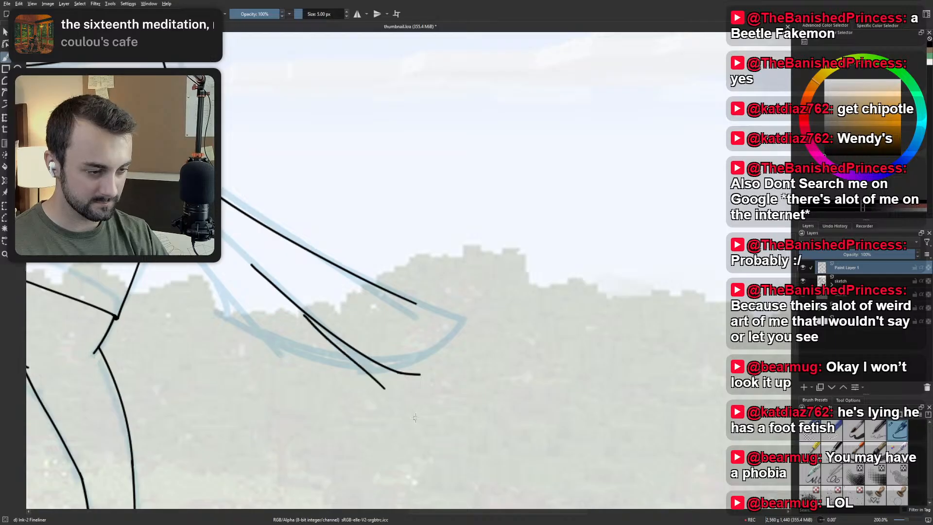
key(ctrl+z)
mouse_move(304, 311)
mouse_down()
mouse_move(417, 415)
mouse_move(382, 388)
mouse_move(398, 379)
mouse_move(383, 388)
mouse_move(403, 392)
mouse_move(397, 372)
mouse_up()
key(ctrl+z)
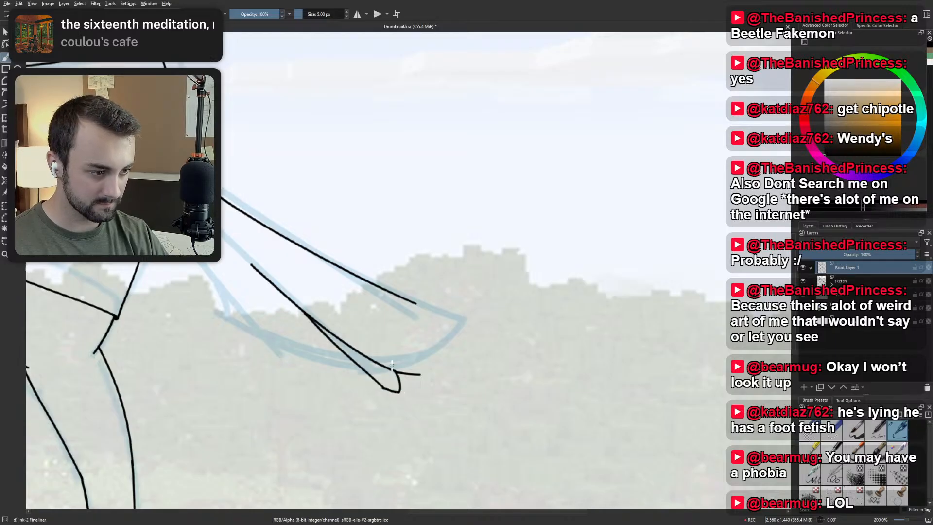
key(ctrl+z)
Ink the second tail feather's edge as a line branching just beneath the top feather and flattening at its end, undoing rejected strokes.
key(ctrl+z)
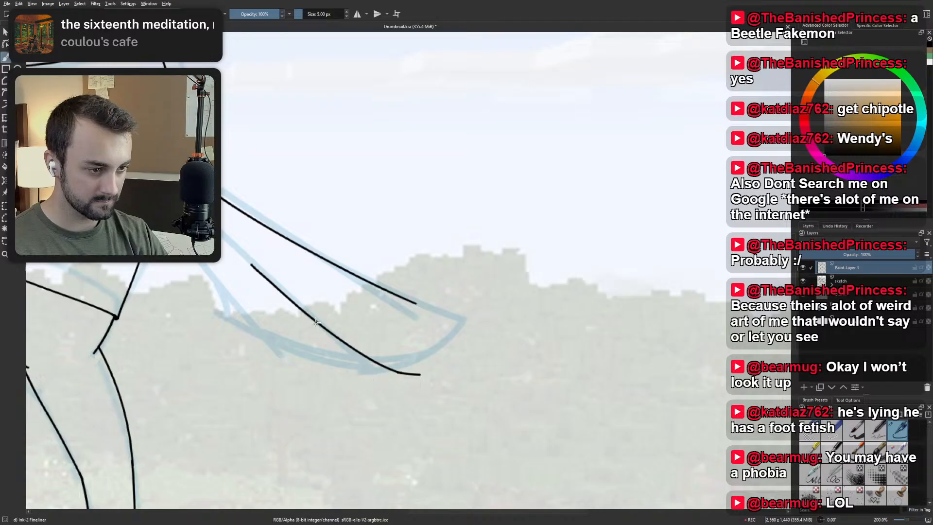
drag(311, 318, 389, 382)
key(ctrl+z)
mouse_move(319, 321)
mouse_down()
mouse_move(395, 383)
mouse_move(417, 384)
mouse_move(394, 383)
mouse_move(411, 374)
mouse_up()
key(ctrl+z)
key(ctrl+z)
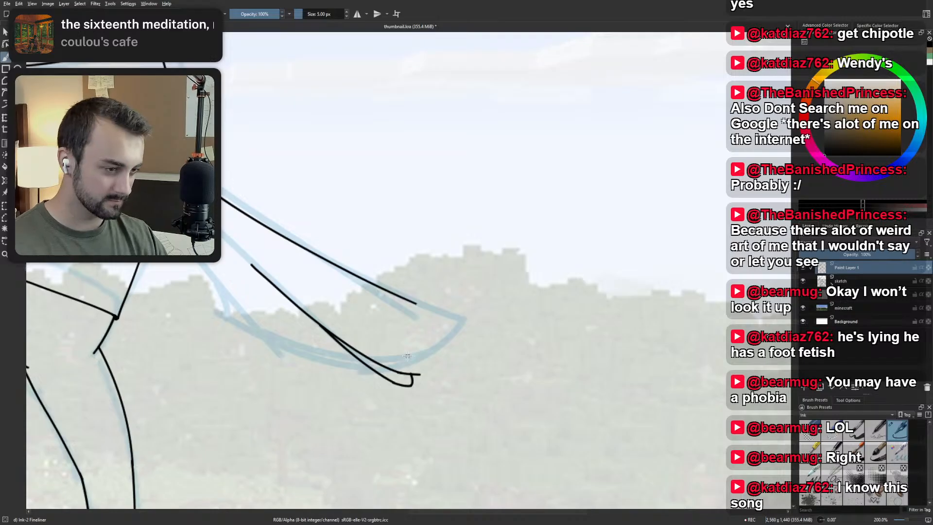
scroll(407, 356, down, 4)
scroll(404, 351, up, 5)
key(ctrl+z)
key(ctrl+z)
key(ctrl+z)
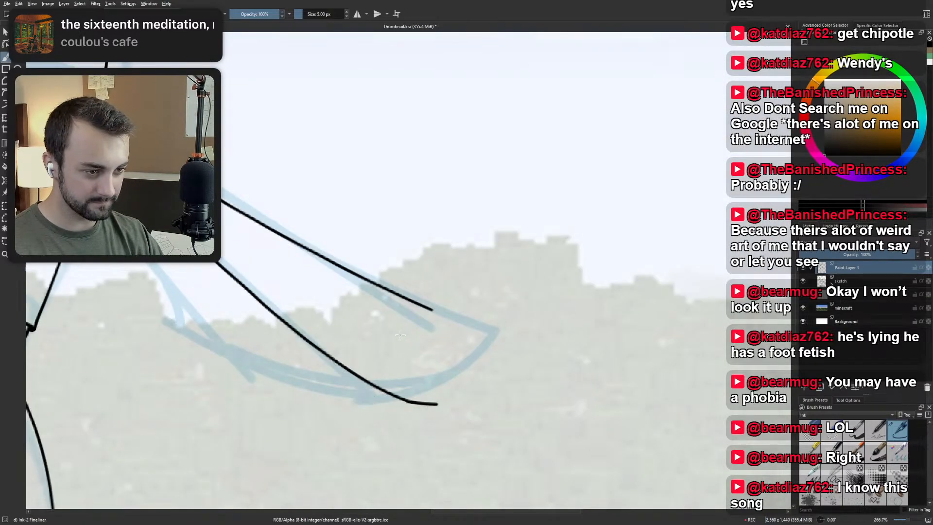
drag(304, 341, 426, 418)
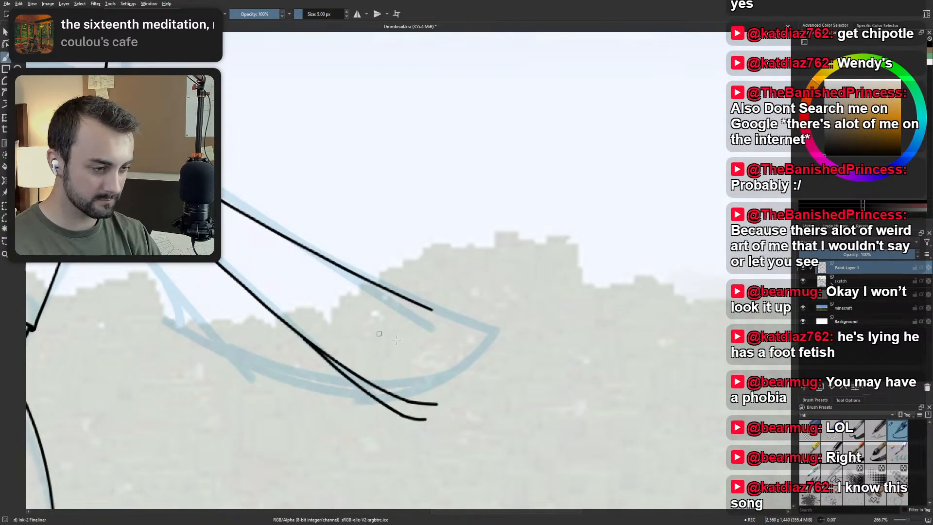
Ink the tail's underside as a short slanting line from the back of the shorts down toward the sketched lower corner.
scroll(444, 329, down, 4)
scroll(427, 330, up, 2)
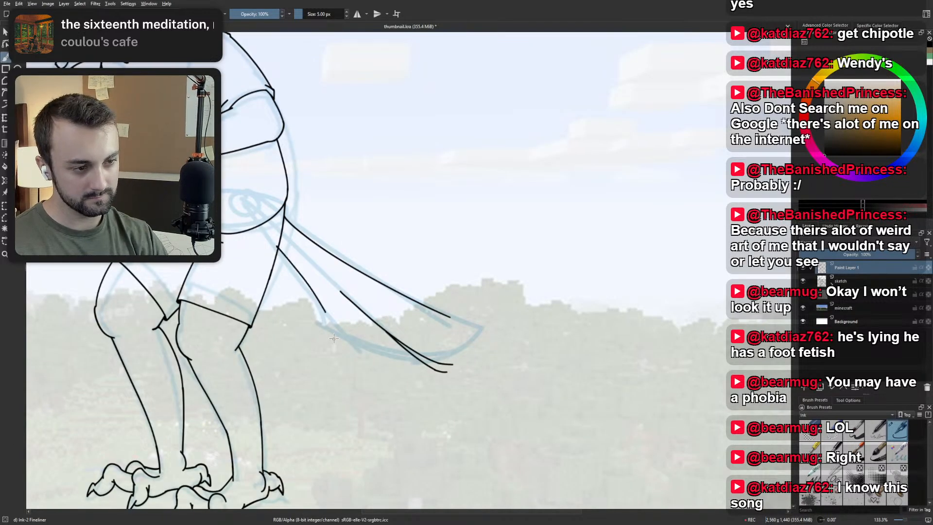
drag(278, 250, 316, 309)
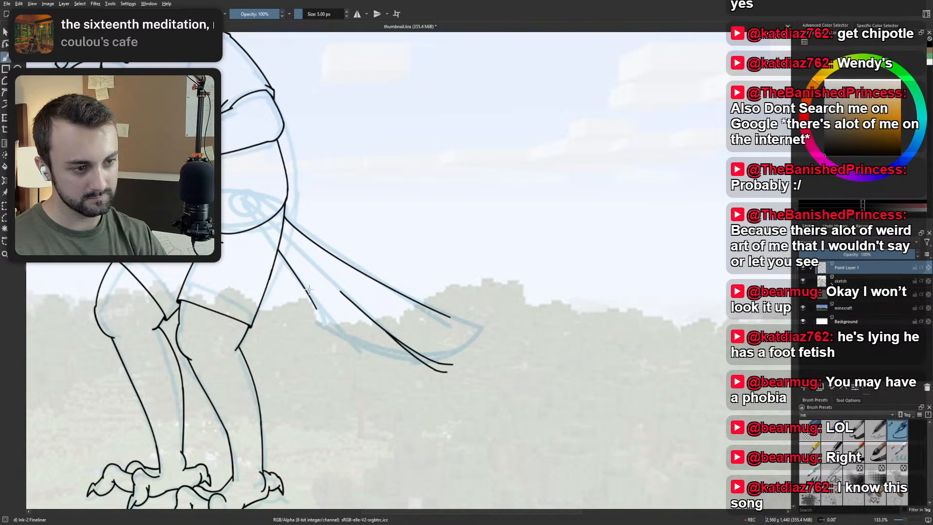
Try inking the tail's bottom contour with short feather-end strokes along the sketched lower curve, and undo them.
drag(354, 350, 411, 373)
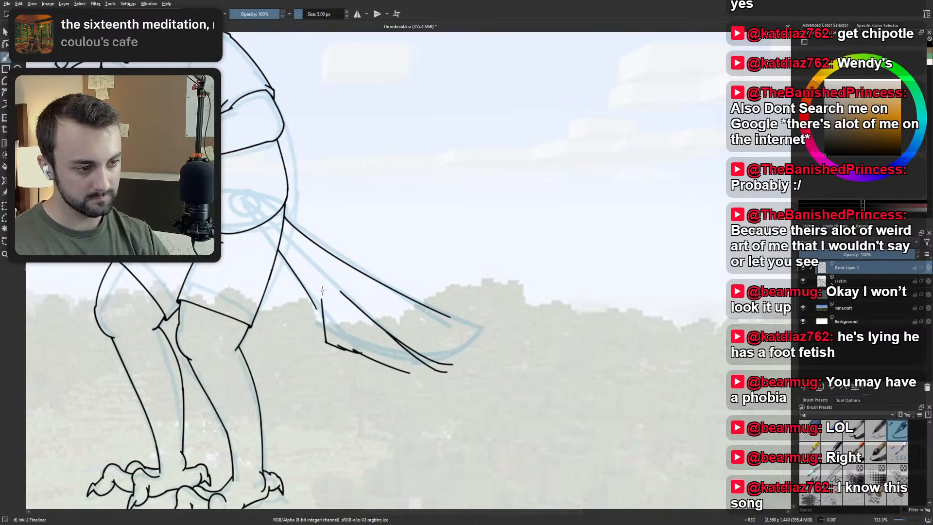
key(ctrl+z)
mouse_move(362, 346)
mouse_down()
mouse_move(433, 368)
mouse_move(355, 362)
mouse_up()
key(ctrl+z)
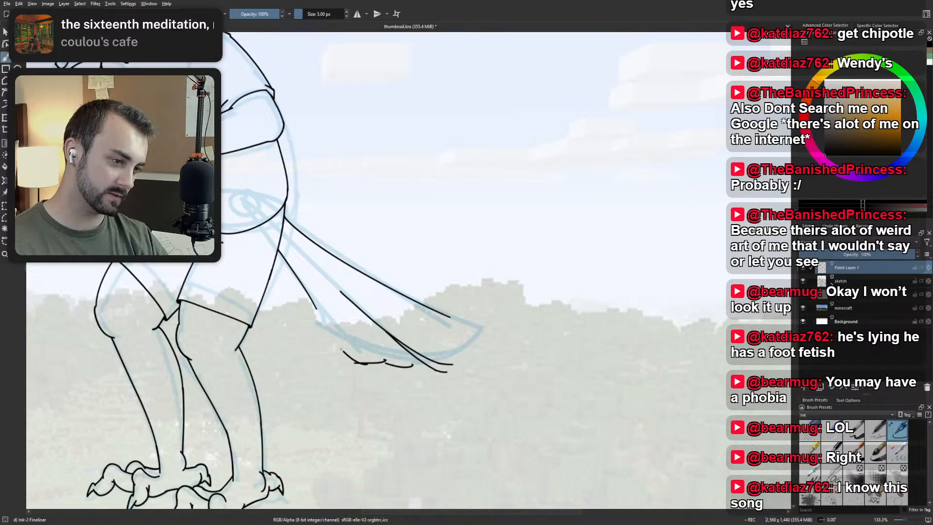
key(minus)
key(minus)
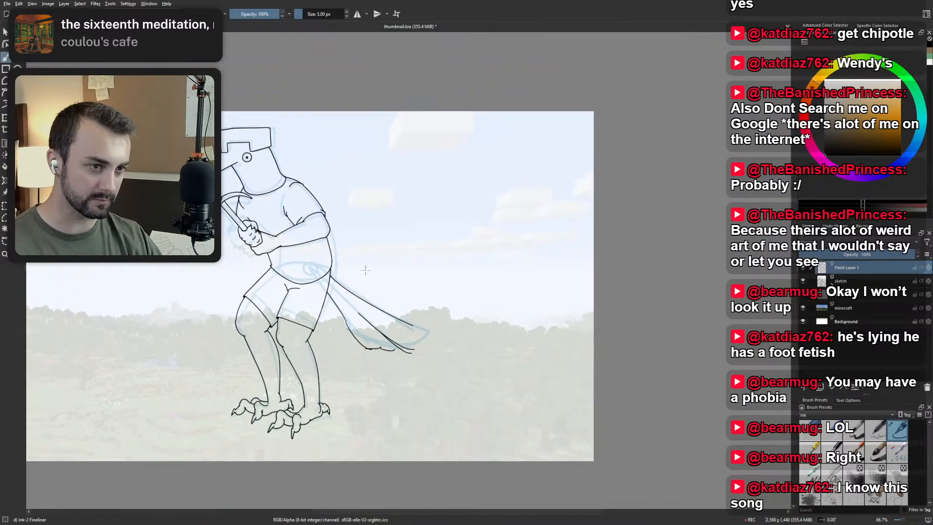
mouse_move(375, 286)
mouse_down()
mouse_move(480, 262)
mouse_move(458, 276)
mouse_move(419, 257)
mouse_up()
drag(332, 209, 350, 222)
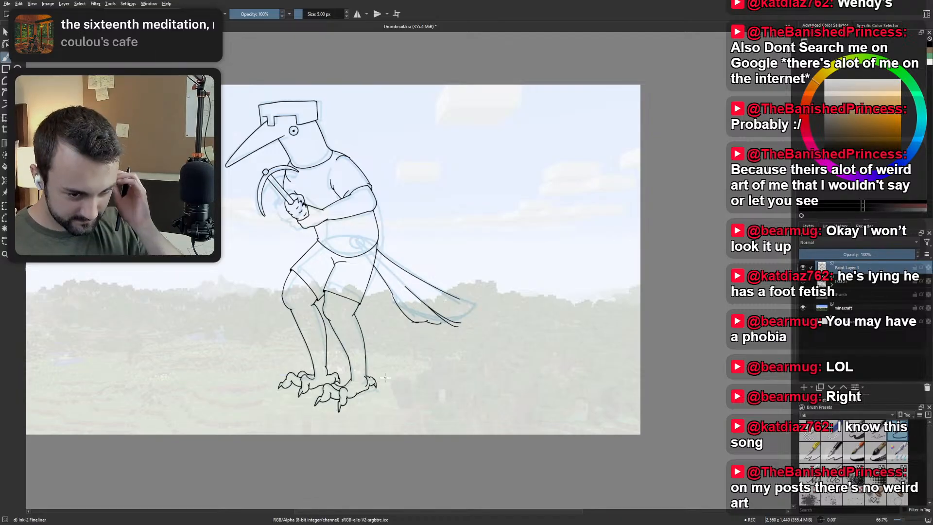
drag(447, 302, 426, 334)
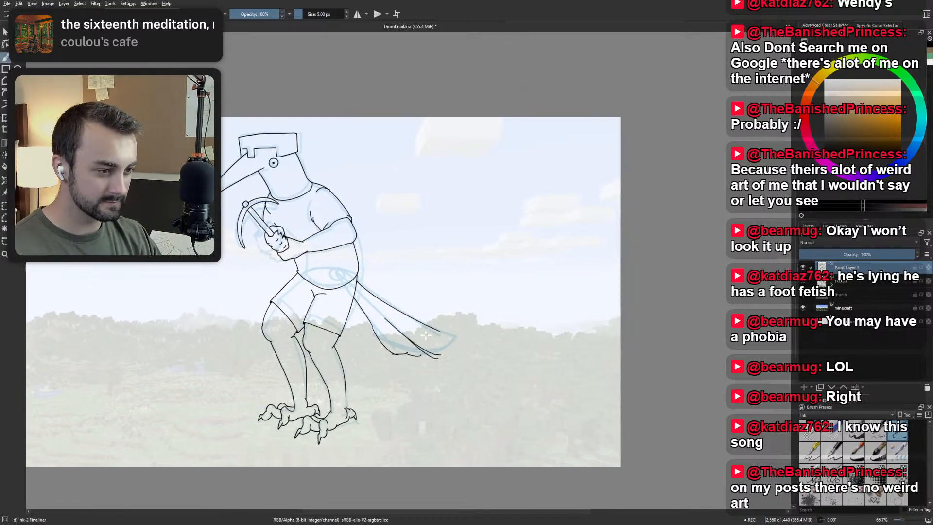
key(ctrl+z)
key(ctrl+z)
Try a short stroke at the outer end of the tail's upper edge, and undo it.
scroll(421, 339, up, 3)
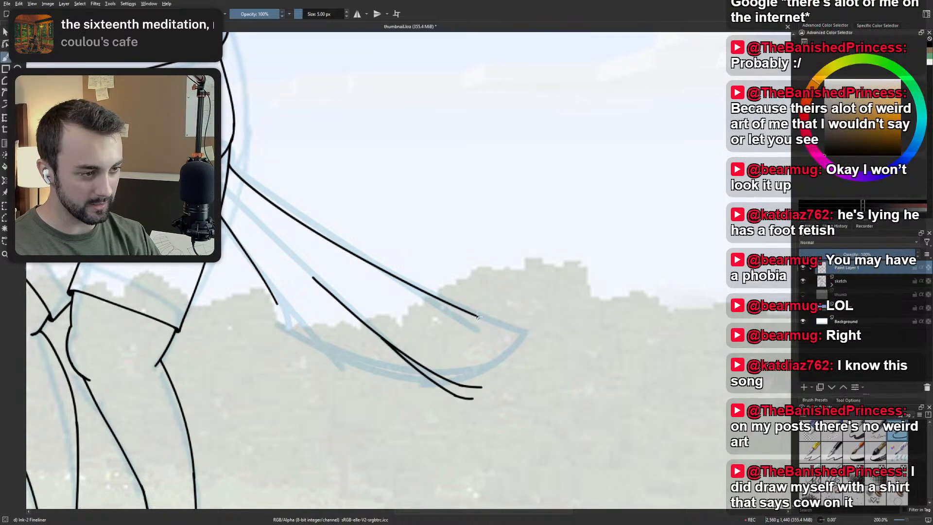
mouse_move(474, 315)
mouse_down()
mouse_move(522, 329)
mouse_move(479, 316)
mouse_up()
key(ctrl+z)
key(ctrl+z)
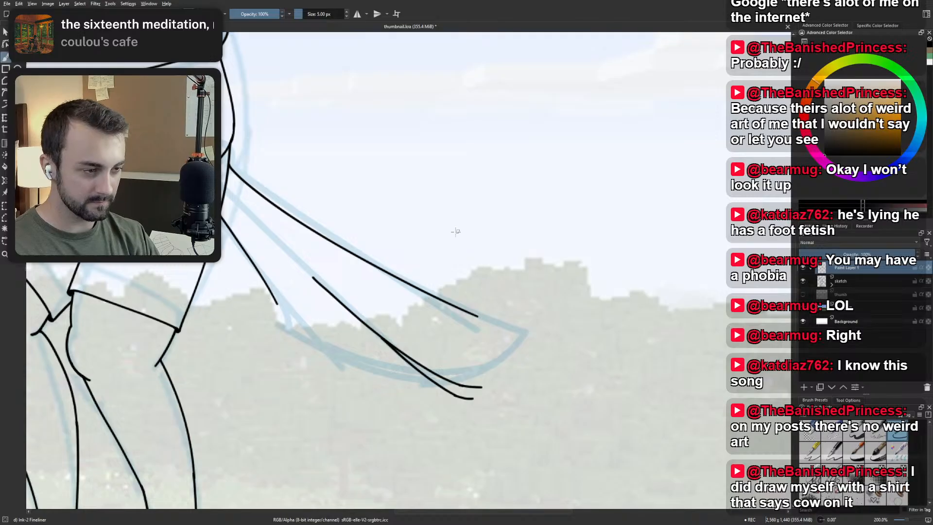
Rotate the canvas and try extending the tail's upper edge to the sketched tip, undoing each stroke.
mouse_move(415, 260)
mouse_down()
mouse_move(406, 283)
mouse_move(431, 293)
mouse_move(445, 315)
mouse_up()
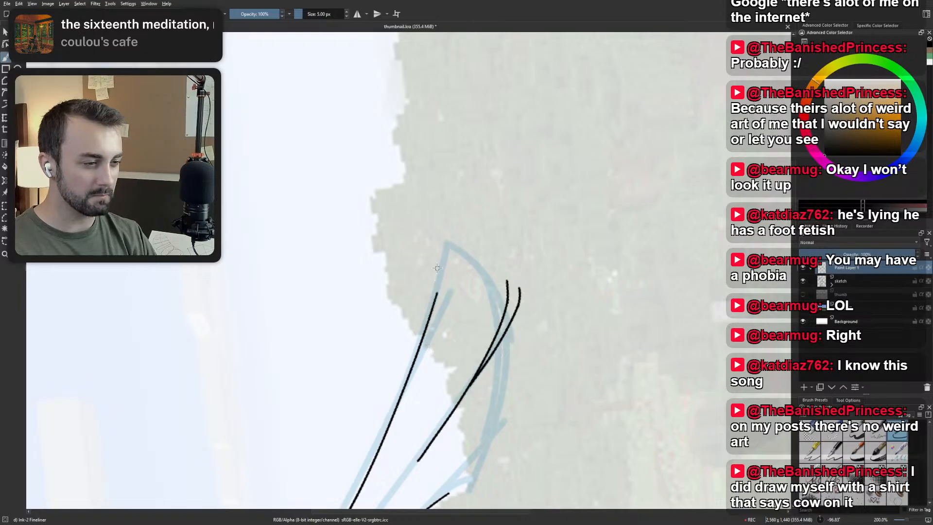
mouse_move(434, 258)
mouse_down()
mouse_move(432, 322)
mouse_move(438, 293)
mouse_move(434, 315)
mouse_up()
key(ctrl+z)
key(ctrl+z)
key(ctrl+z)
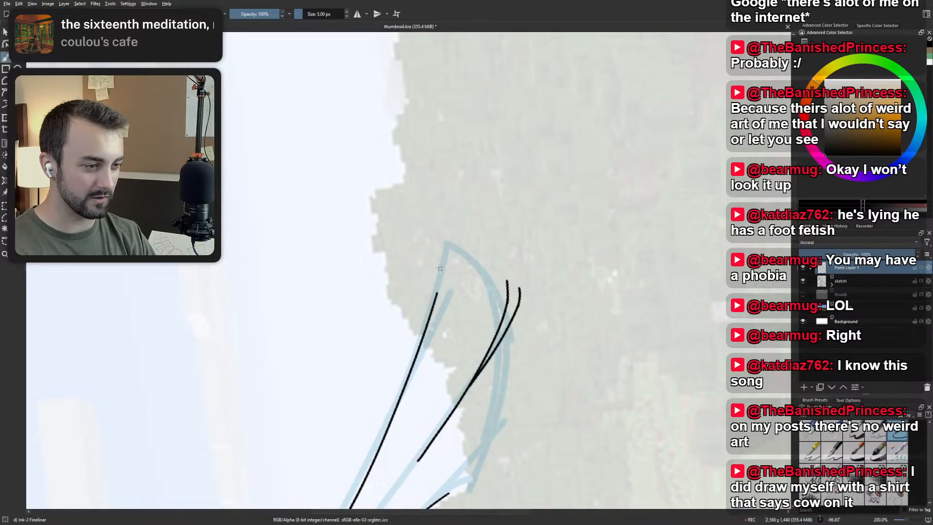
drag(439, 258, 433, 320)
key(ctrl+z)
Retry the upper edge's extension with a longer stroke overlapping the existing line, and undo it.
key(ctrl+z)
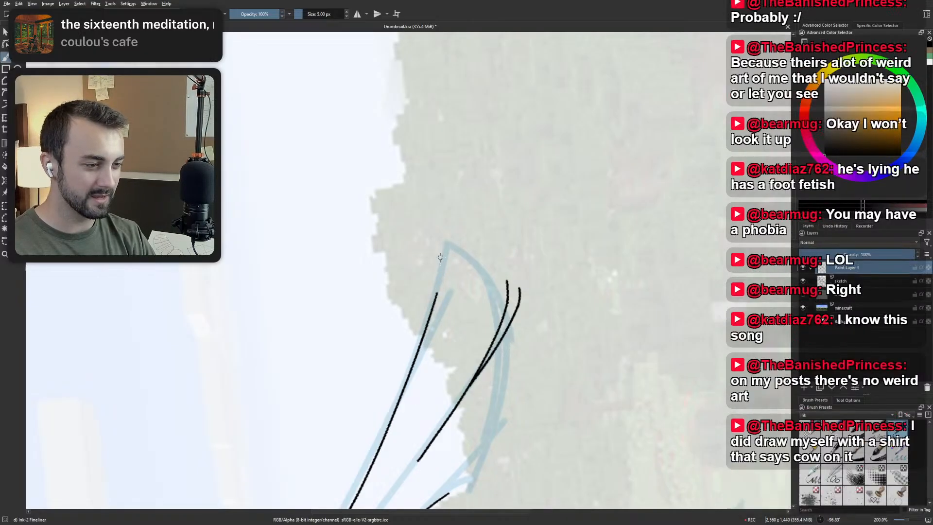
key(ctrl+z)
mouse_move(443, 255)
mouse_down()
mouse_move(423, 345)
mouse_move(437, 287)
mouse_move(425, 338)
mouse_move(431, 318)
mouse_up()
key(ctrl+z)
key(ctrl+z)
key(ctrl+z)
key(ctrl+z)
key(ctrl+z)
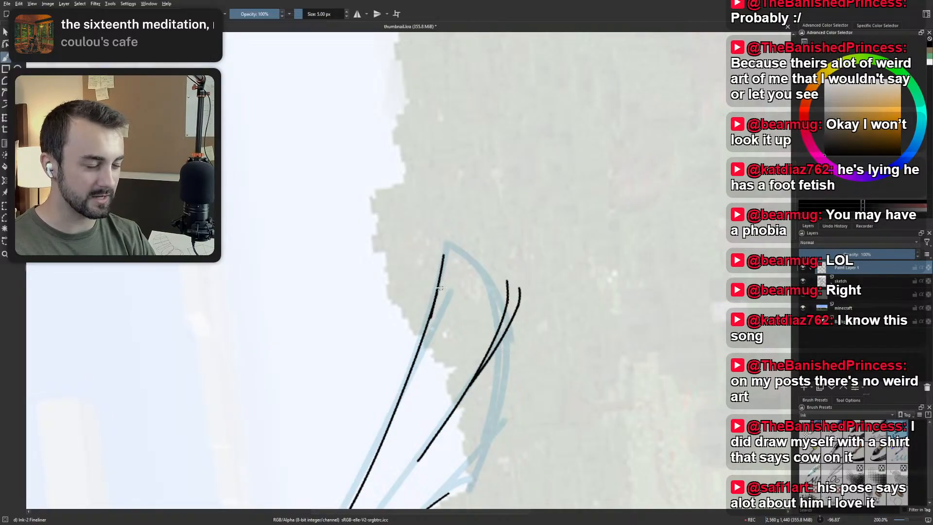
key(ctrl+z)
Straighten the rotated canvas and examine the inked tail against the whole figure.
drag(454, 249, 429, 278)
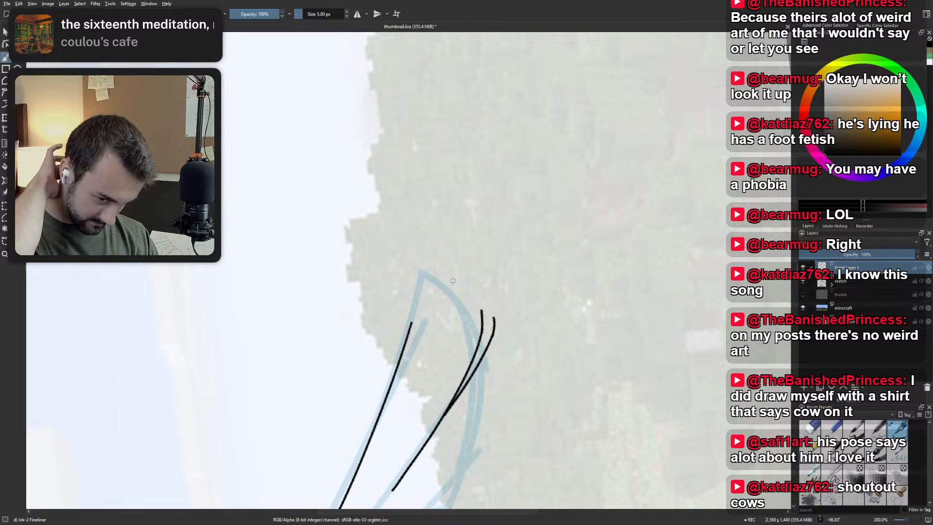
key(5)
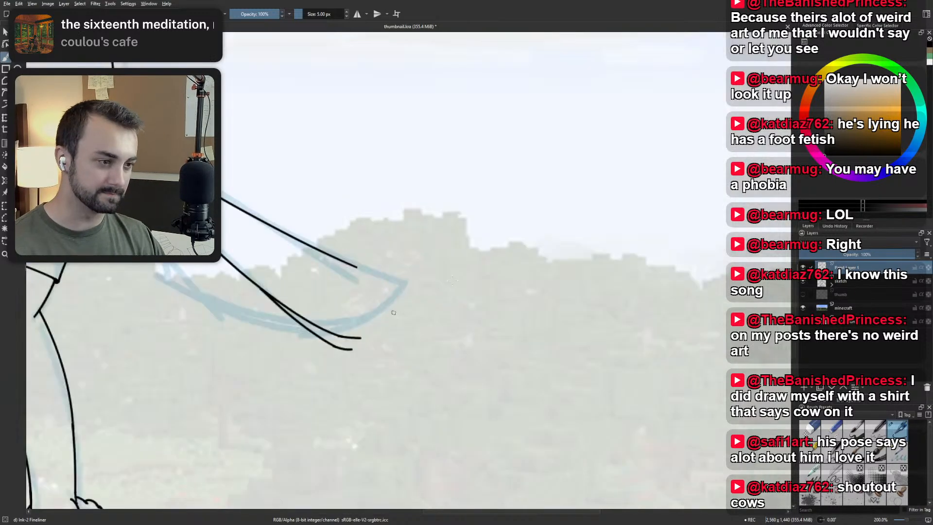
drag(466, 283, 586, 335)
scroll(587, 334, down, 2)
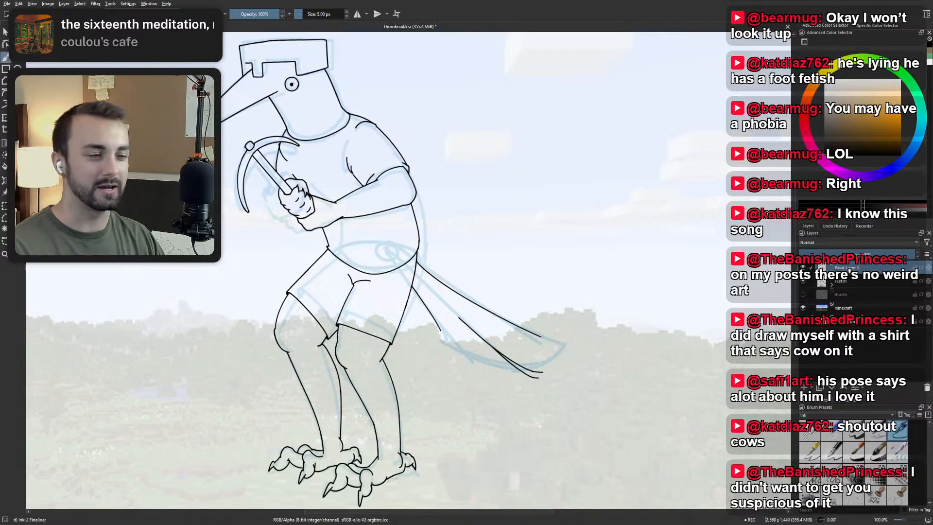
drag(389, 194, 464, 168)
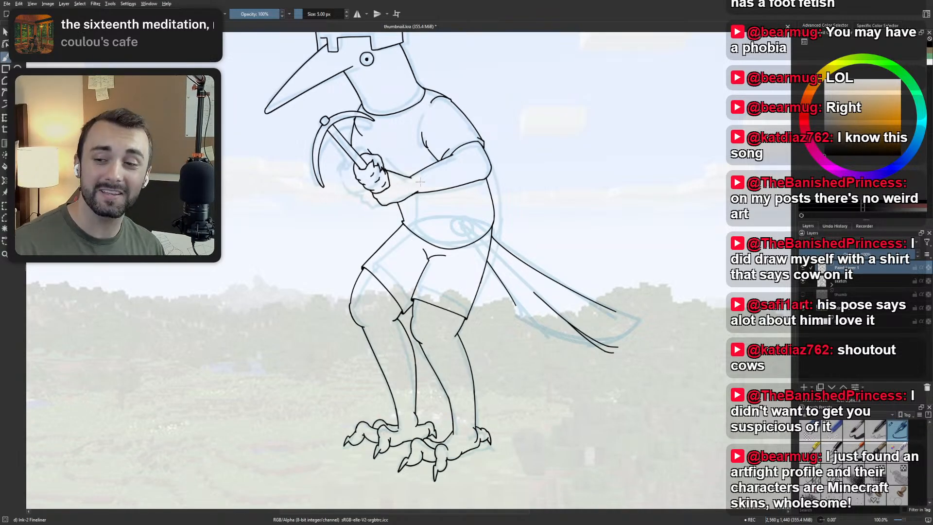
drag(500, 334, 422, 342)
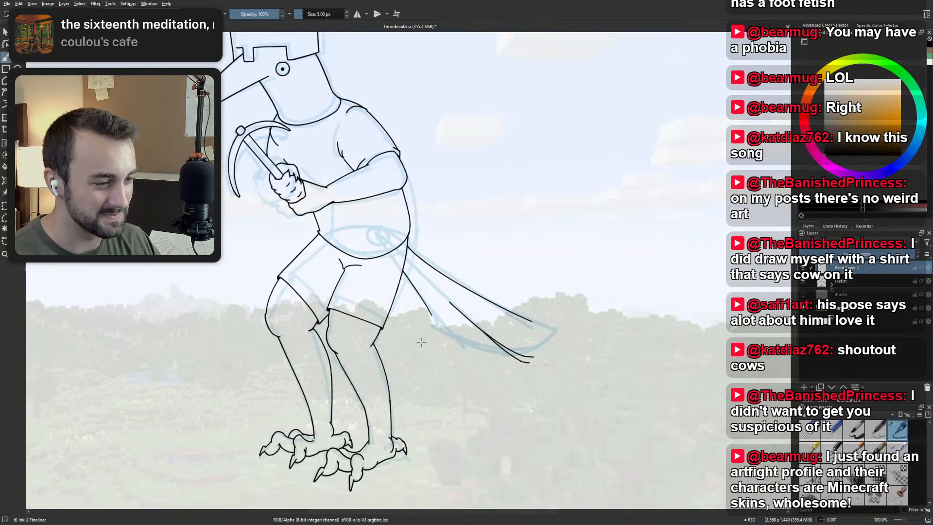
scroll(380, 315, up, 2)
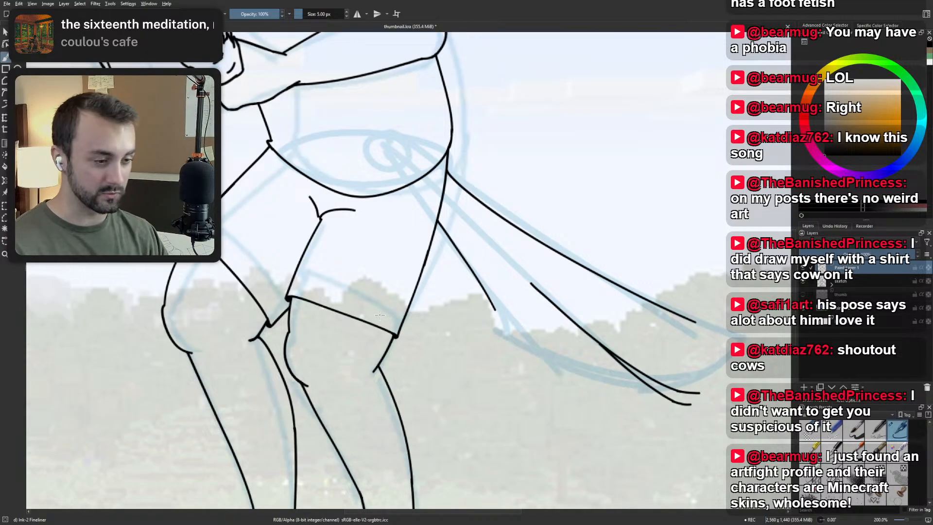
scroll(394, 361, down, 1)
drag(393, 360, 387, 317)
Ink the third feather's edge as a slanting line below the second feather, undoing rejected strokes and its hooked tip.
scroll(487, 280, up, 2)
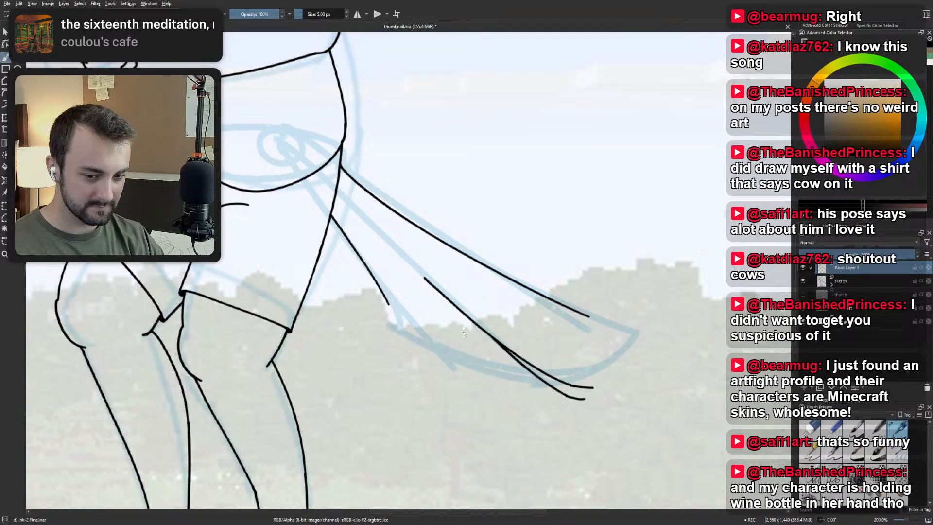
mouse_move(445, 315)
mouse_down()
mouse_move(534, 400)
mouse_move(509, 380)
mouse_move(526, 396)
mouse_move(550, 404)
mouse_move(547, 387)
mouse_move(547, 397)
mouse_move(536, 395)
mouse_move(545, 397)
mouse_move(544, 381)
mouse_move(541, 378)
mouse_up()
key(ctrl+z)
key(ctrl+z)
key(ctrl+z)
key(ctrl+z)
key(ctrl+z)
key(ctrl+z)
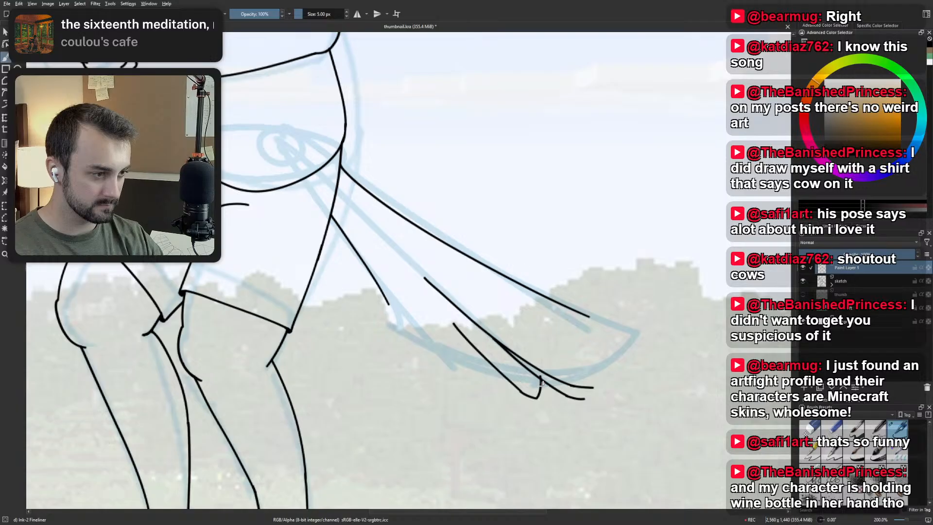
key(ctrl+z)
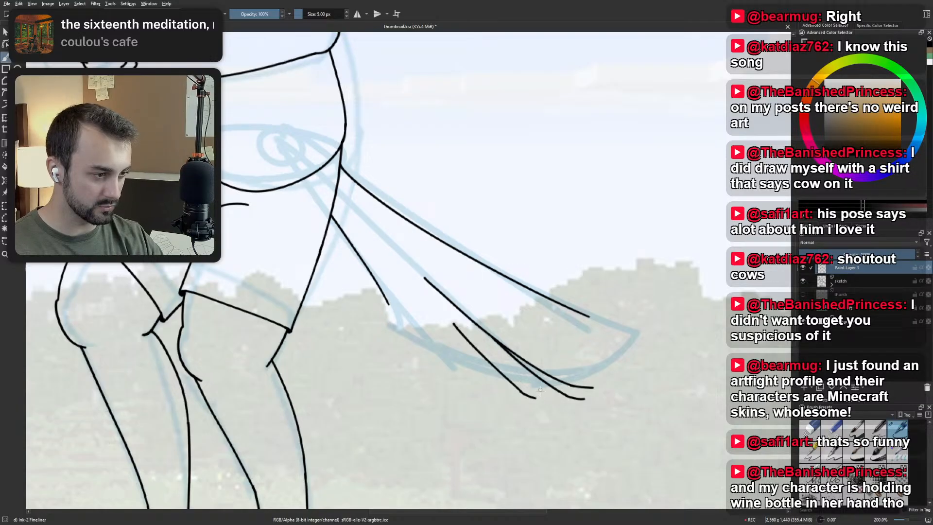
Finish the third feather's edge with a short, nearly flat end, undoing the rejected tip strokes.
mouse_move(539, 398)
mouse_down()
mouse_move(541, 376)
mouse_move(554, 396)
mouse_move(547, 385)
mouse_up()
key(ctrl+z)
key(ctrl+z)
key(ctrl+z)
key(ctrl+z)
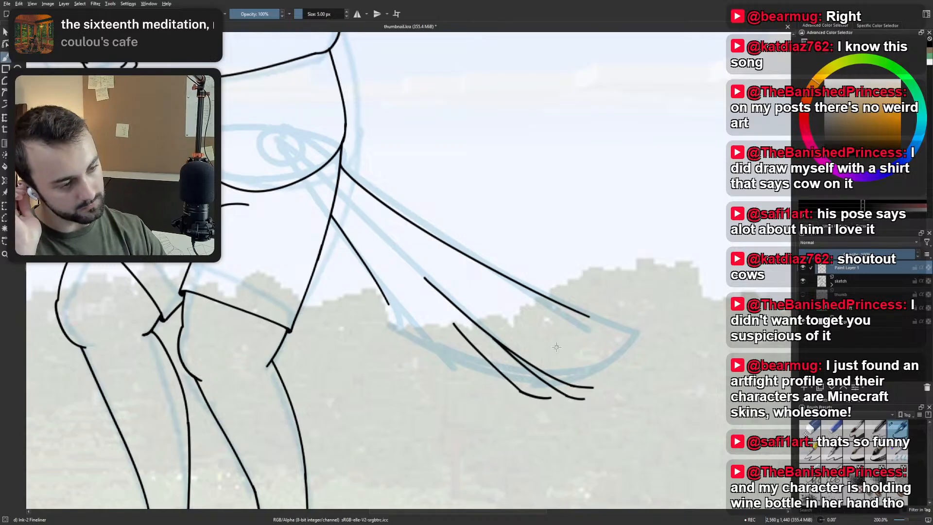
Try inking a fourth feather's edge slanting down beside the third feather, and undo the strokes.
drag(432, 303, 493, 384)
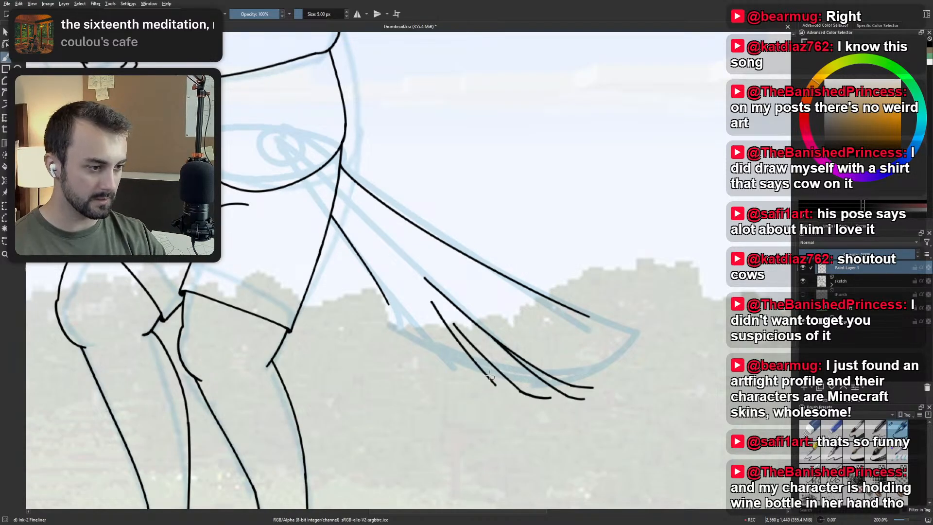
key(ctrl+z)
drag(414, 299, 489, 380)
key(ctrl+z)
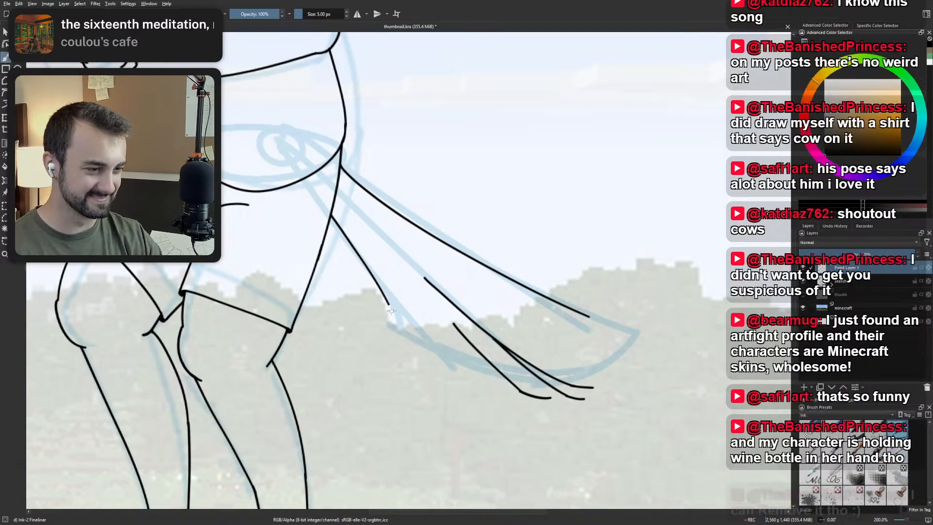
Try a hooked tip at the end of the tail's underside line with a slanted feather line beside it, and undo them.
drag(386, 299, 396, 331)
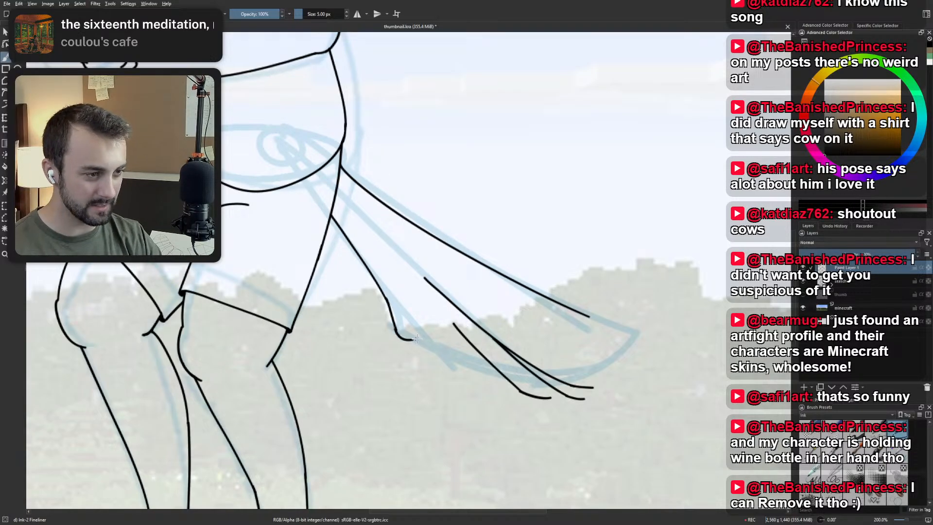
key(ctrl+z)
mouse_move(396, 331)
mouse_down()
mouse_move(432, 341)
mouse_move(424, 333)
mouse_move(452, 365)
mouse_up()
key(ctrl+z)
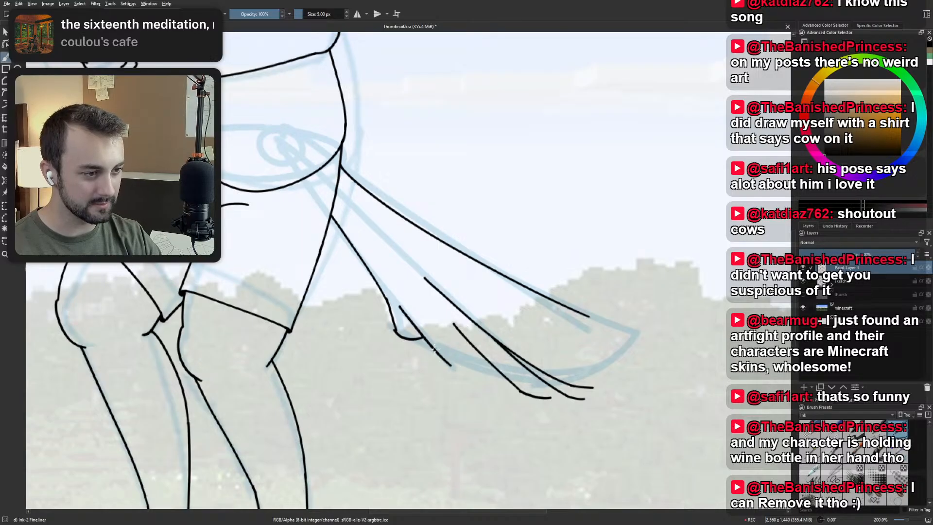
key(ctrl+z)
key(ctrl+z)
Try extending the tail's underside line downward past the sketched lower corner, and undo each extension.
drag(396, 329, 401, 343)
key(ctrl+z)
key(ctrl+z)
drag(388, 303, 404, 354)
key(ctrl+z)
drag(389, 303, 402, 336)
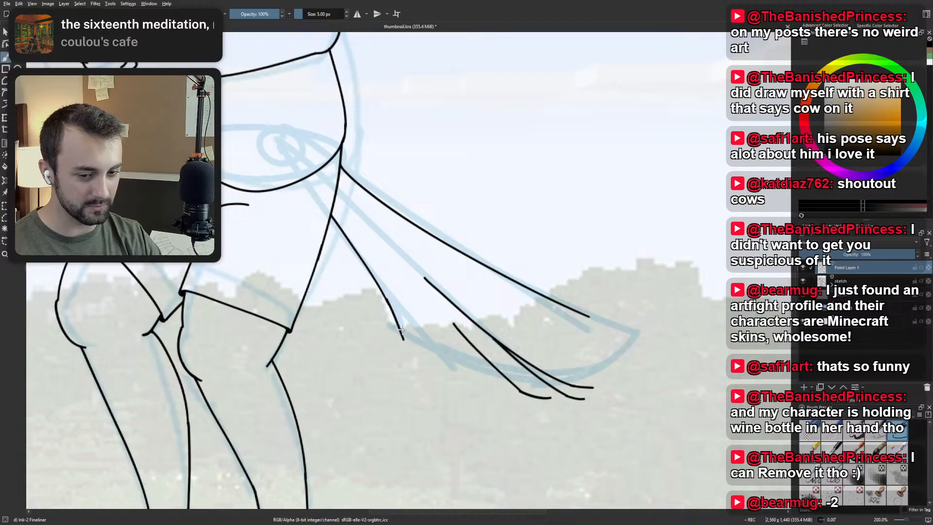
key(ctrl+z)
Extend the tail's underside line down into a small hooked tip, and undo the rejected strokes.
key(ctrl+z)
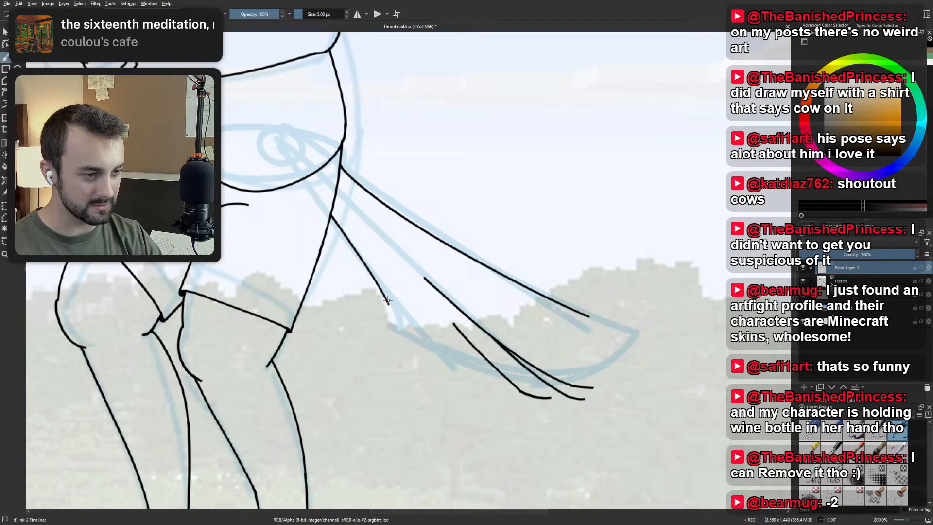
mouse_move(385, 294)
mouse_down()
mouse_move(401, 344)
mouse_move(427, 355)
mouse_up()
key(ctrl+z)
drag(404, 318, 454, 384)
Try inking a slanted feather edge just beyond the underside's hooked tip, and undo each attempt.
key(ctrl+z)
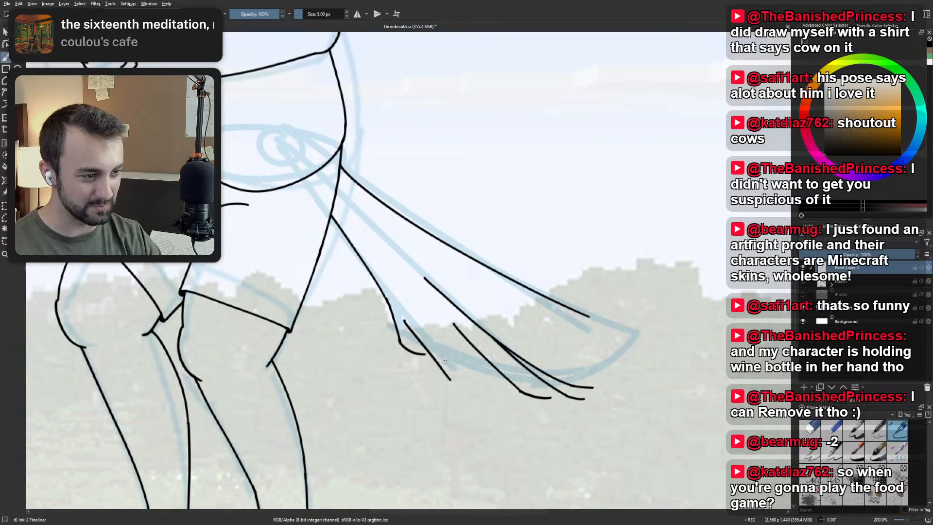
key(ctrl+z)
drag(402, 316, 453, 381)
key(ctrl+z)
drag(403, 315, 448, 380)
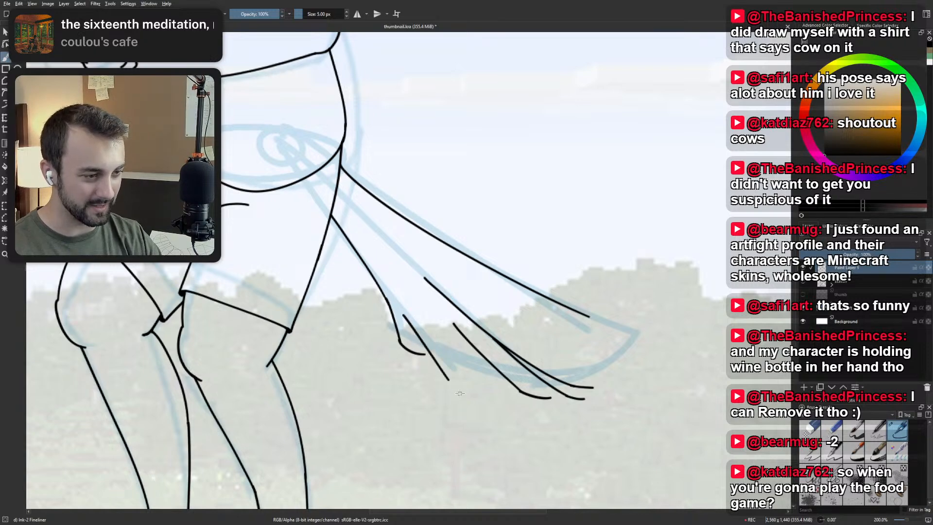
key(ctrl+z)
drag(402, 311, 457, 387)
Ink a fourth feather's edge parallel to the third feather's, with a short flattened end, undoing the rejected strokes.
key(ctrl+z)
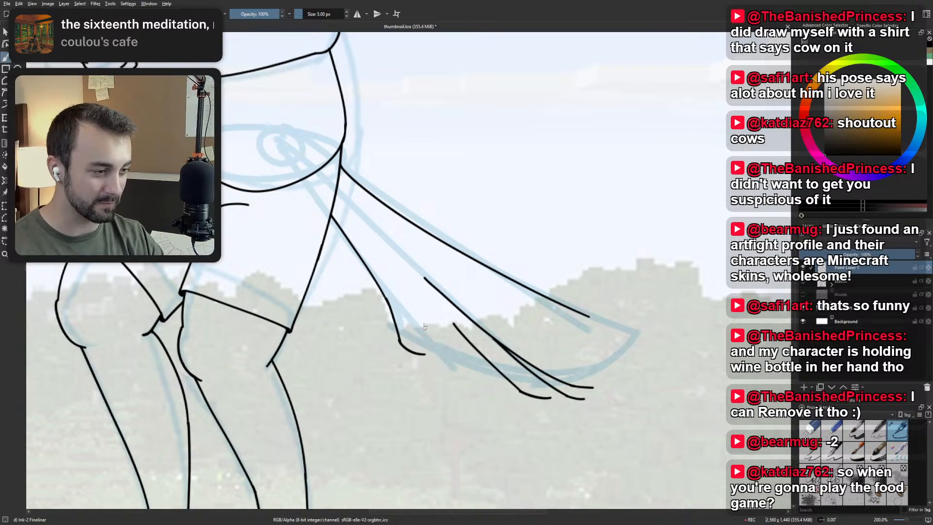
mouse_move(417, 317)
mouse_down()
mouse_move(488, 383)
mouse_move(503, 377)
mouse_move(465, 352)
mouse_move(502, 385)
mouse_move(490, 380)
mouse_move(512, 386)
mouse_up()
key(ctrl+z)
key(ctrl+z)
key(ctrl+z)
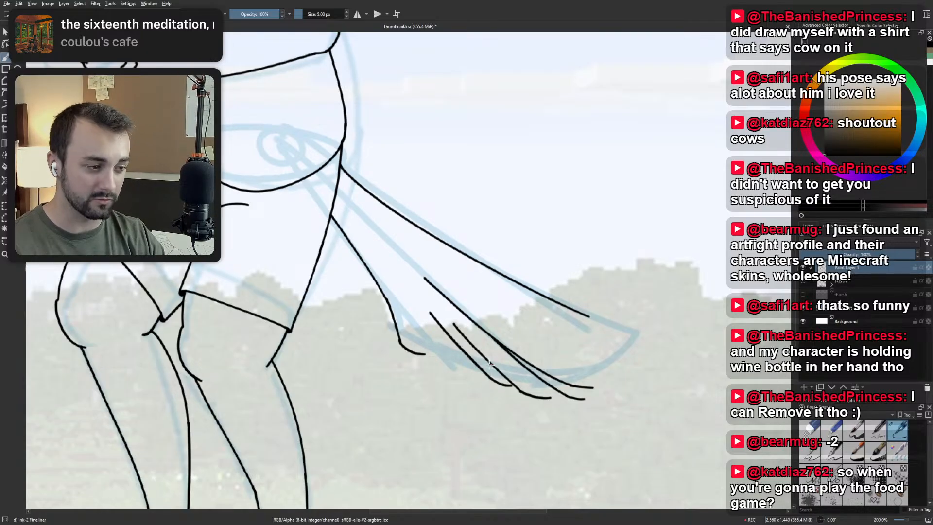
key(ctrl+z)
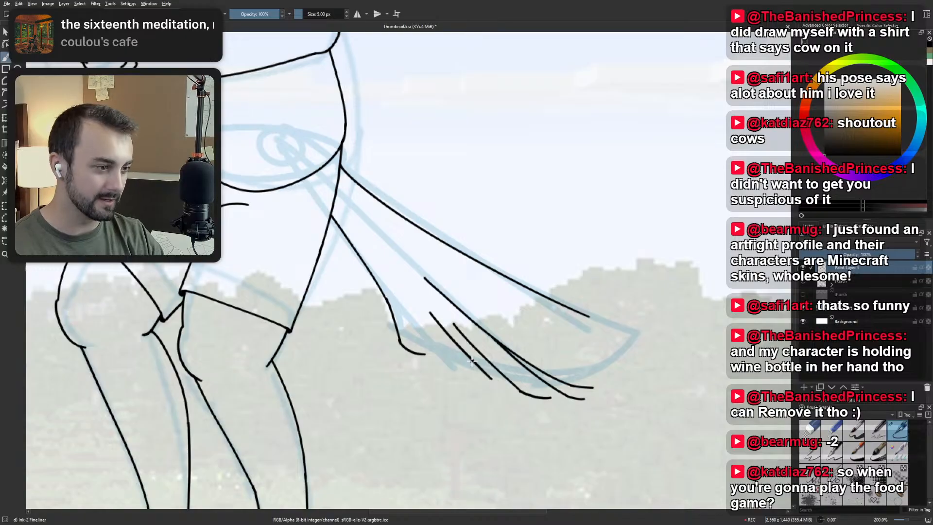
key(ctrl+shift+z)
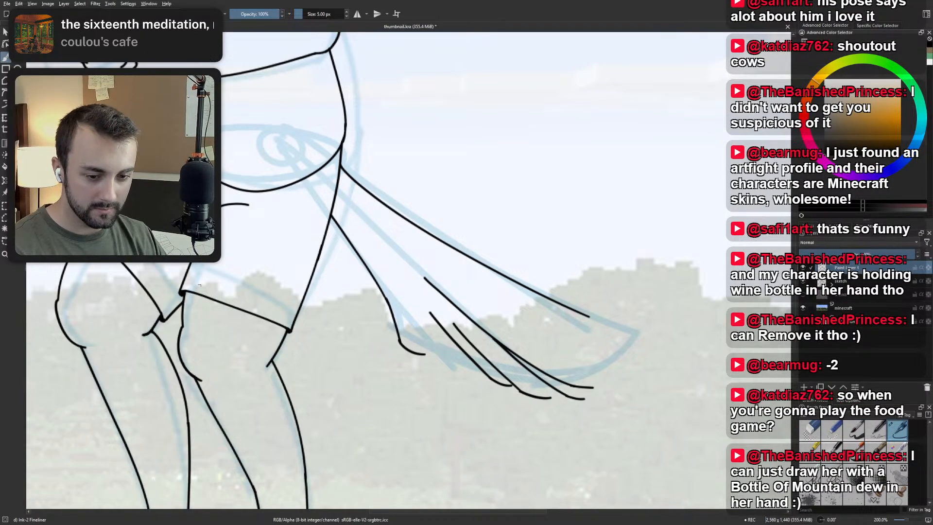
Try a slanted feather line between the underside's hooked tip and the fourth feather, and undo it.
scroll(590, 204, down, 1)
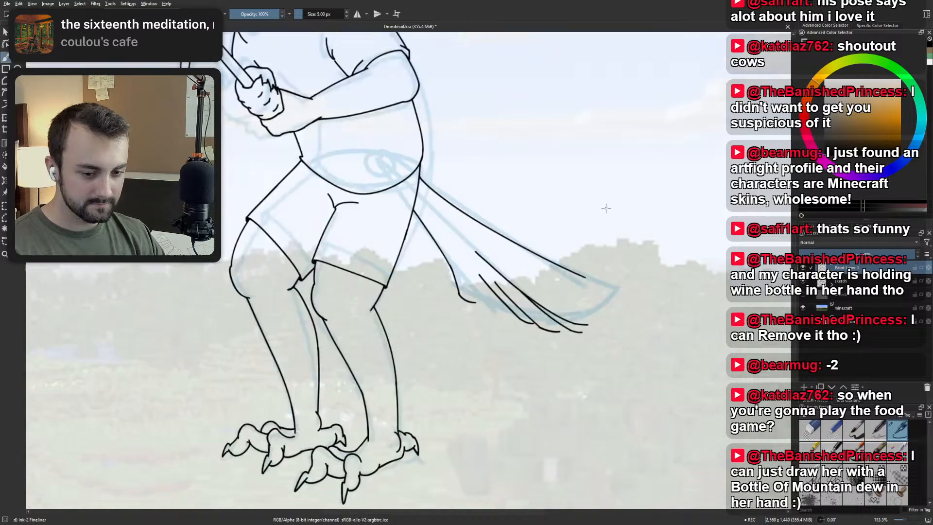
scroll(606, 208, up, 1)
drag(437, 231, 406, 258)
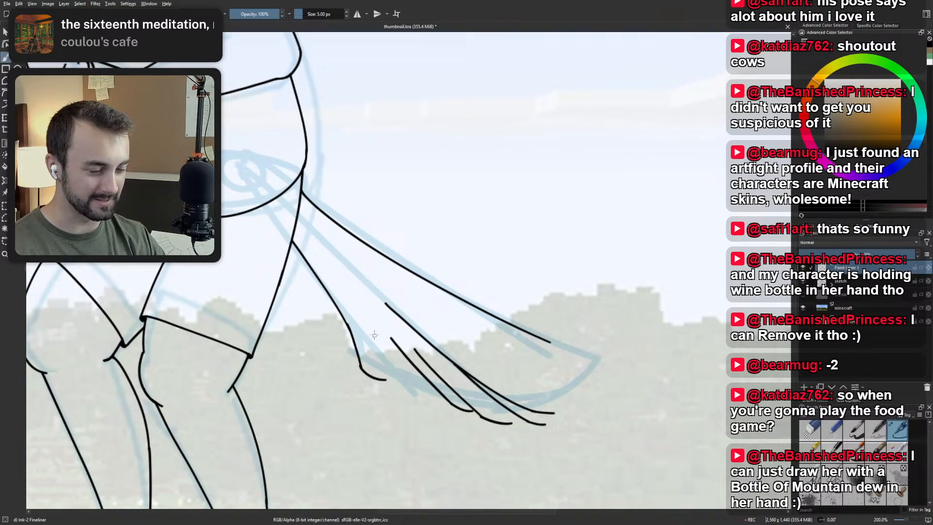
drag(373, 325, 433, 401)
key(ctrl+z)
Replace the fourth feather's flattened end with a longer straight edge reaching below the third feather, undoing the rejected tips.
mouse_move(398, 362)
mouse_down()
mouse_move(439, 403)
mouse_move(487, 426)
mouse_up()
key(ctrl+z)
key(ctrl+z)
key(ctrl+z)
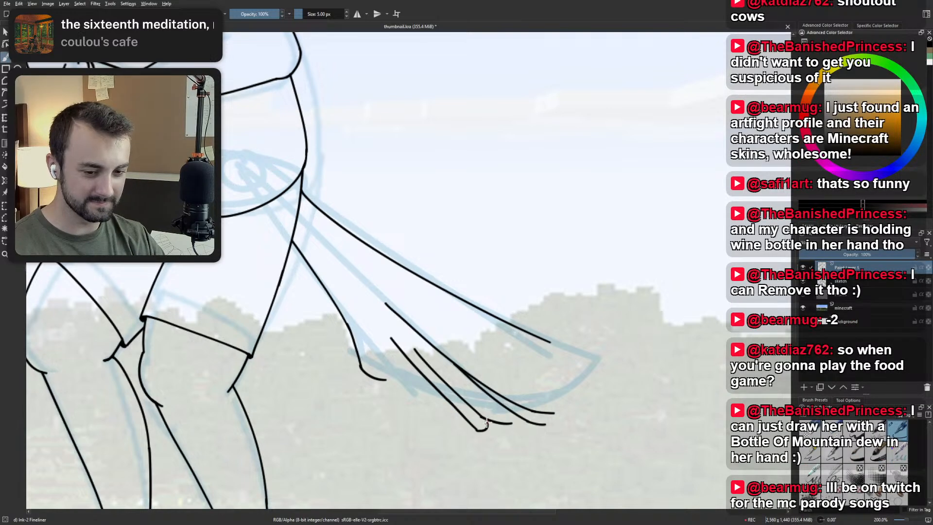
key(ctrl+z)
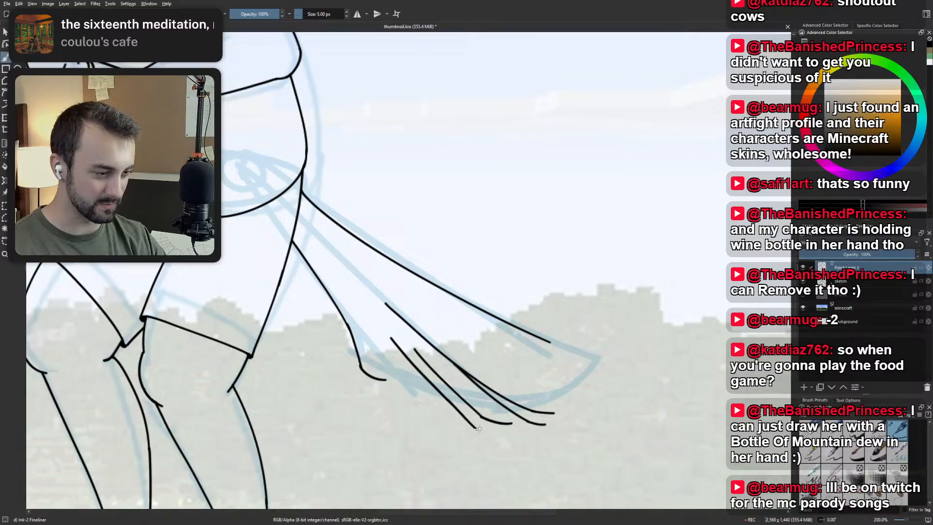
drag(477, 428, 496, 427)
key(ctrl+z)
key(ctrl+z)
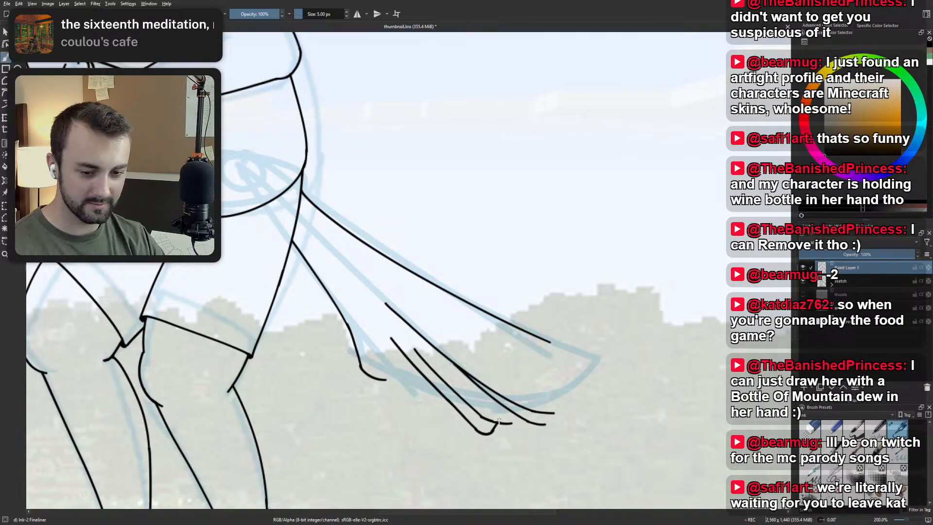
key(ctrl+z)
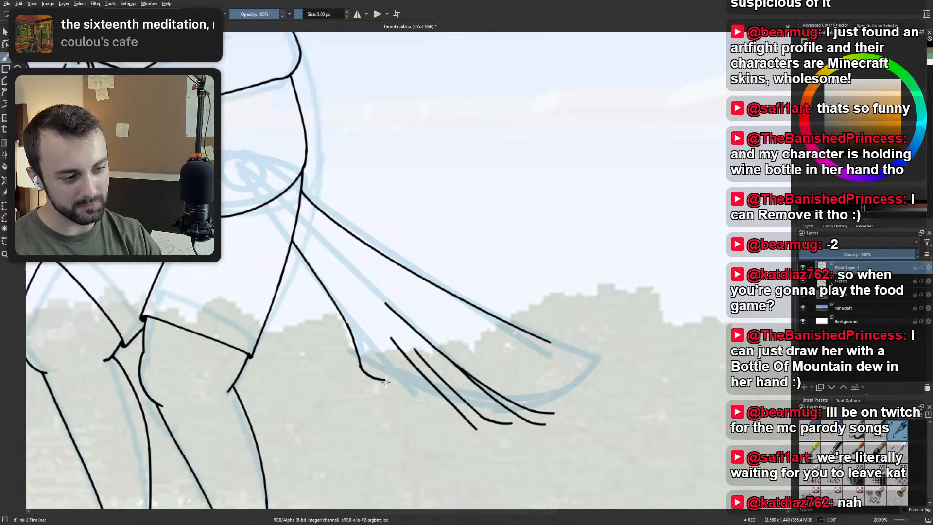
Try a short feather edge slanting down from the end of the underside's hook, and undo the strokes.
drag(373, 363, 415, 411)
key(ctrl+z)
key(ctrl+z)
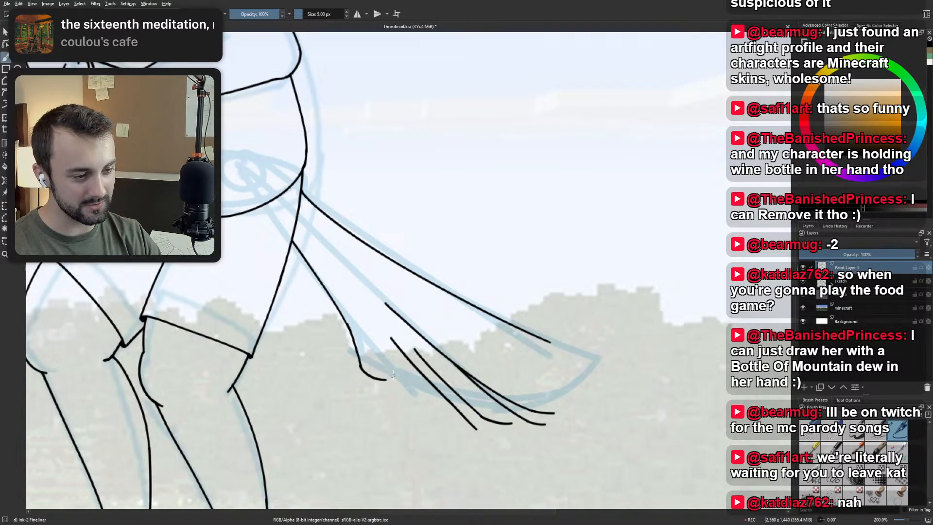
drag(367, 352, 419, 409)
key(ctrl+z)
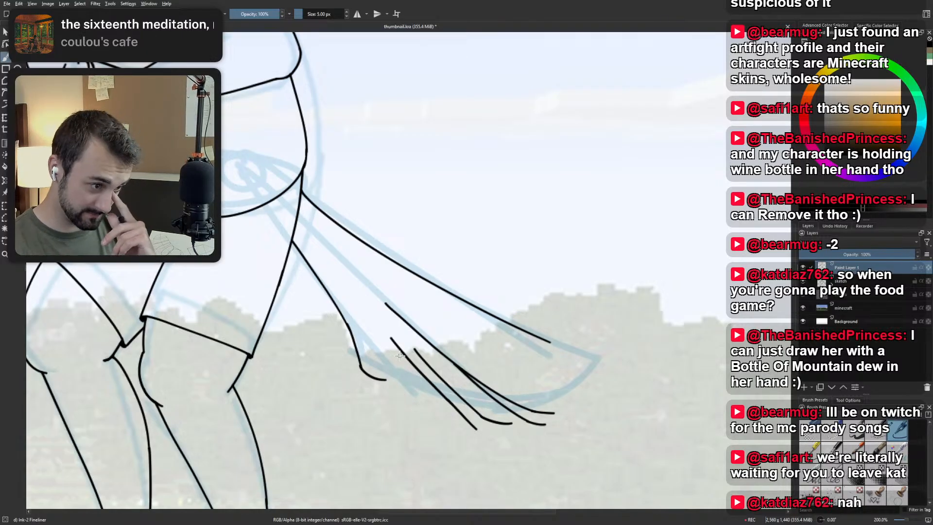
Erase the upper part of the third feather's edge with the Eraser Small brush.
scroll(400, 355, down, 2)
mouse_move(453, 332)
mouse_down()
mouse_move(433, 208)
mouse_move(396, 260)
mouse_move(447, 302)
mouse_up()
mouse_move(368, 274)
mouse_down()
mouse_move(545, 263)
mouse_move(510, 271)
mouse_up()
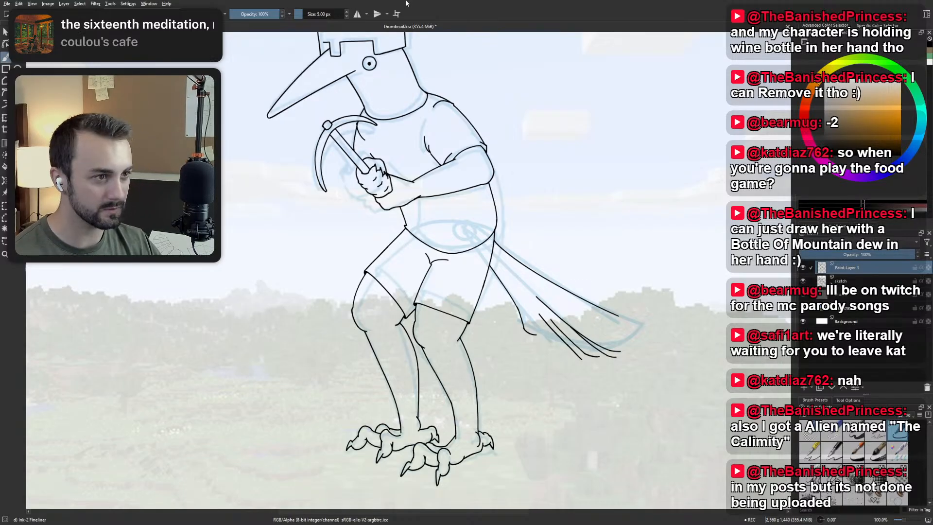
drag(608, 265, 456, 276)
scroll(456, 276, up, 2)
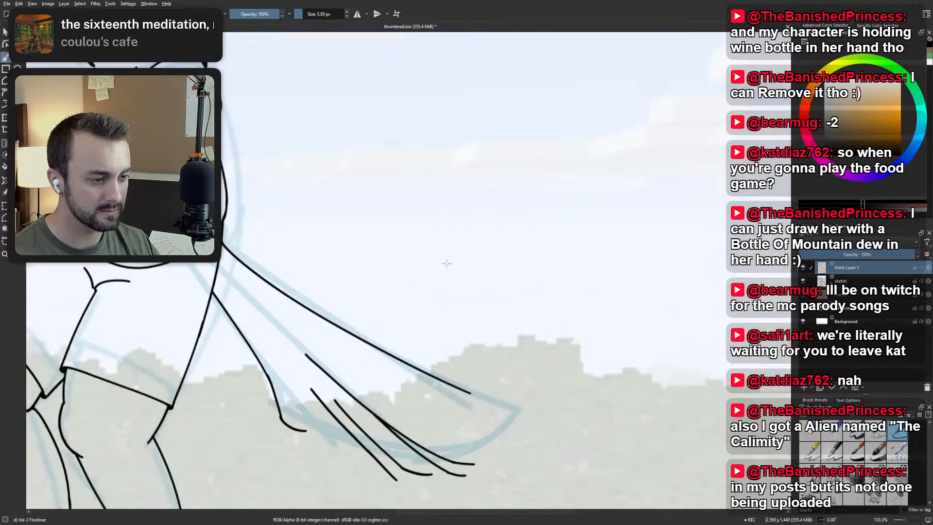
right_click(437, 264)
click(440, 230)
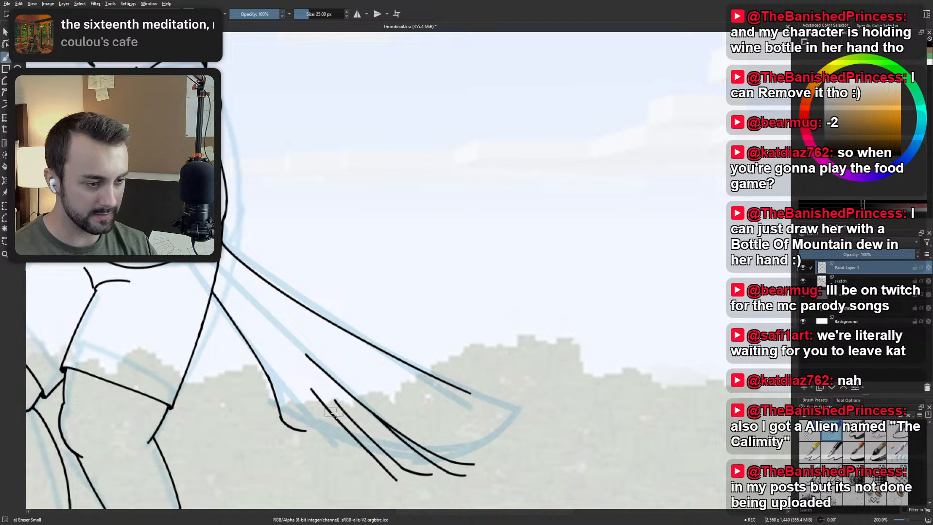
mouse_move(334, 399)
mouse_down()
mouse_move(349, 414)
mouse_move(330, 395)
mouse_move(397, 461)
mouse_up()
Redraw the third feather's edge with the Ink-2 Fineliner as a shorter line tapering upward, undoing the rejected strokes.
right_click(371, 419)
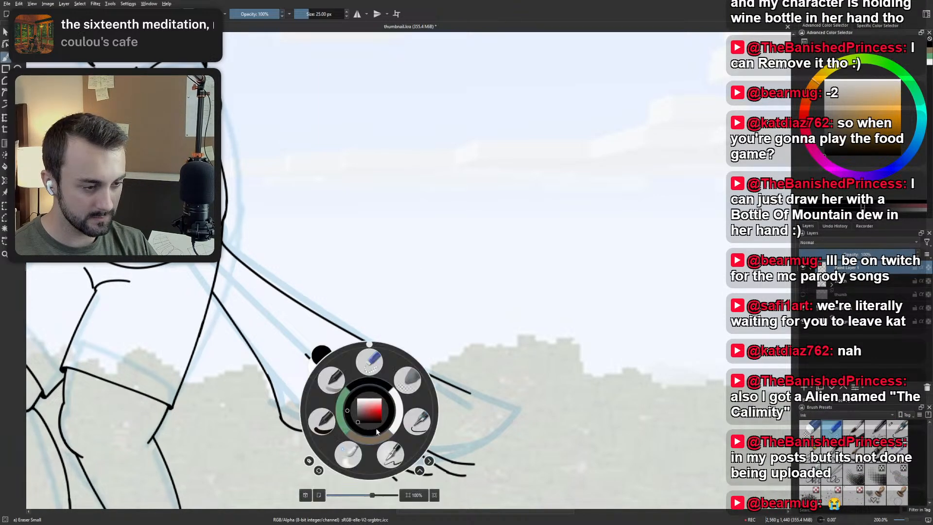
click(410, 434)
drag(402, 467, 352, 419)
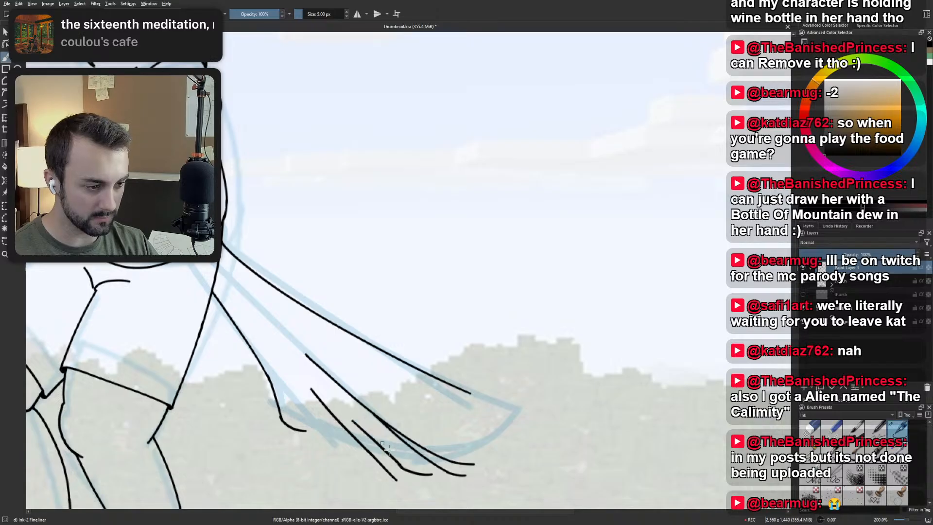
key(ctrl+z)
drag(403, 469, 358, 421)
key(ctrl+z)
drag(402, 468, 355, 417)
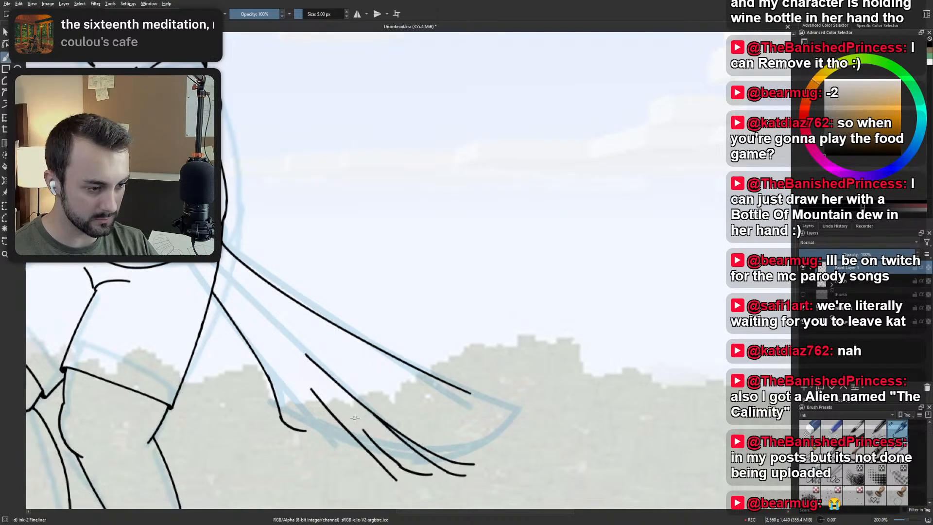
key(ctrl+z)
mouse_move(402, 467)
mouse_down()
mouse_move(351, 415)
mouse_move(302, 315)
mouse_up()
Ink a rounded tip on the fourth feather and close it up against the third feather's end.
drag(340, 362, 302, 360)
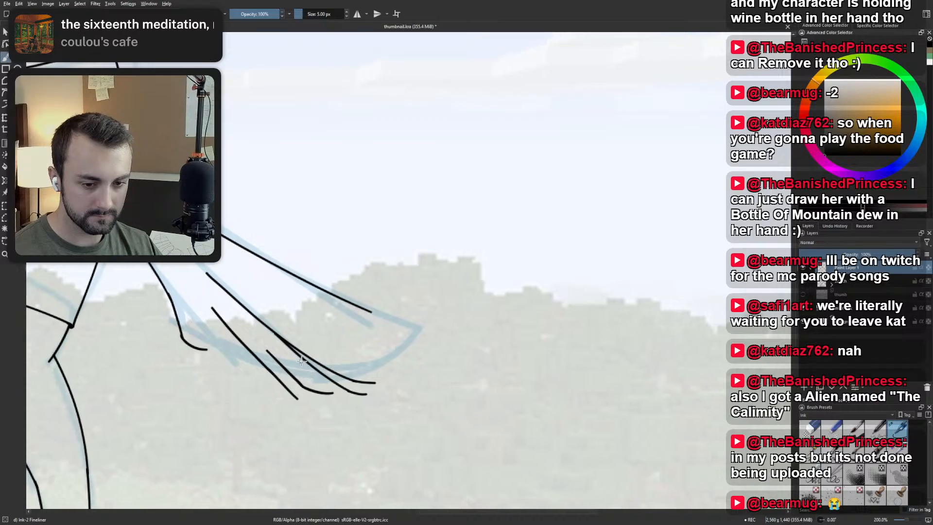
drag(296, 396, 319, 397)
key(ctrl+z)
key(ctrl+z)
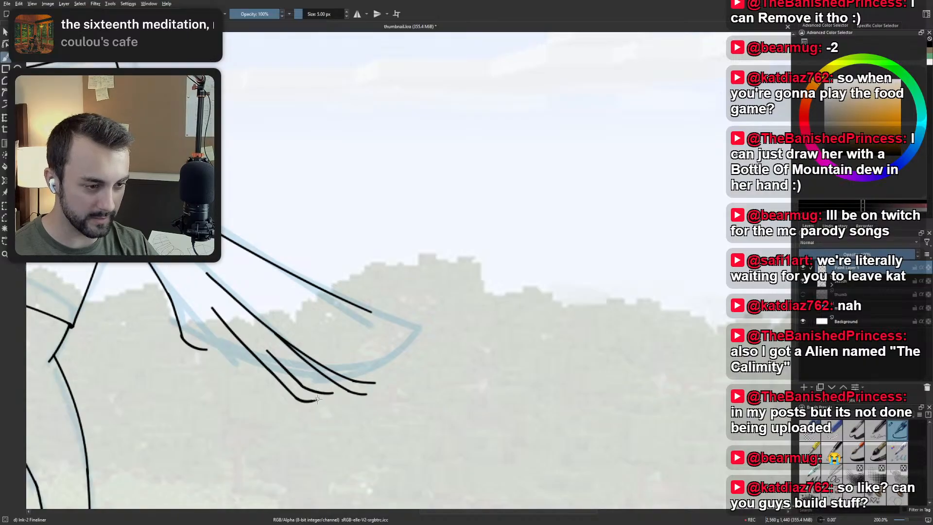
drag(317, 399, 319, 393)
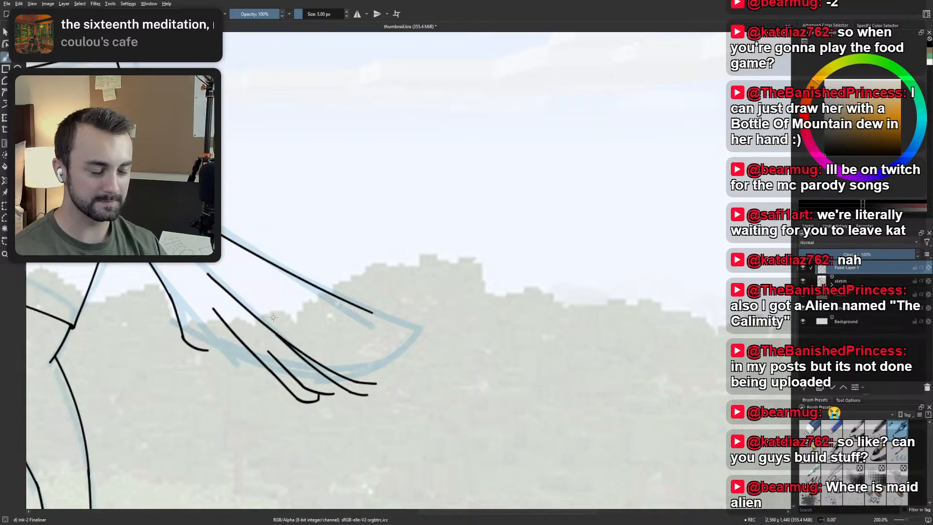
Try a fifth feather's edge slanting down between the underside's hook and the fourth feather, and undo each stroke.
key(ctrl+z)
drag(206, 344, 238, 372)
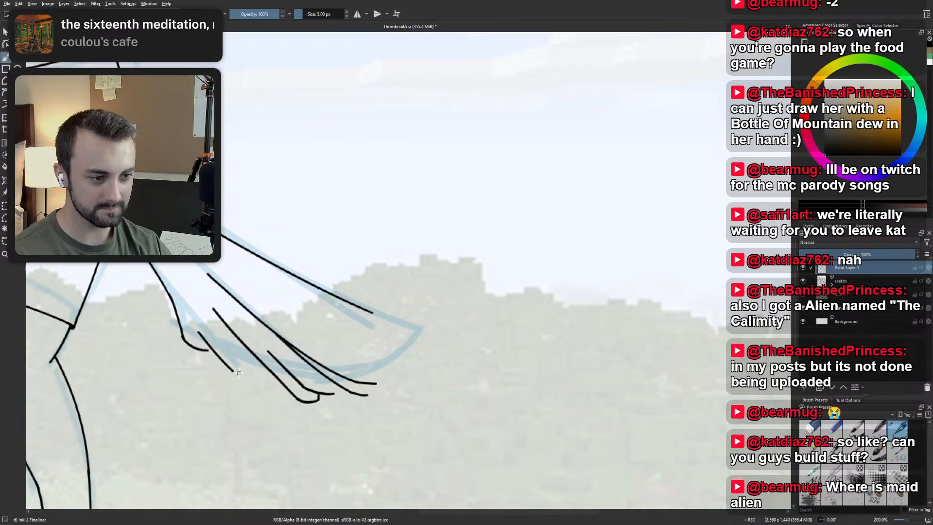
key(ctrl+z)
drag(213, 338, 265, 382)
key(ctrl+z)
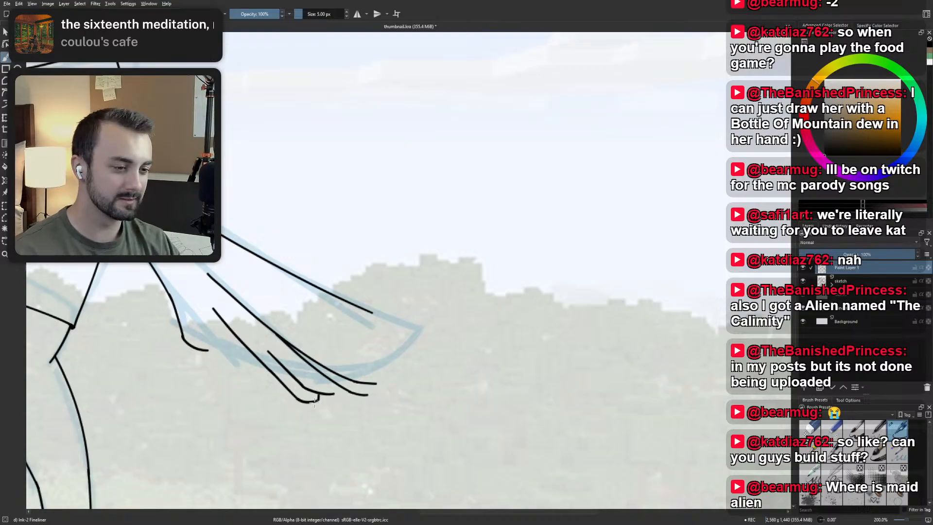
drag(231, 355, 282, 388)
key(ctrl+z)
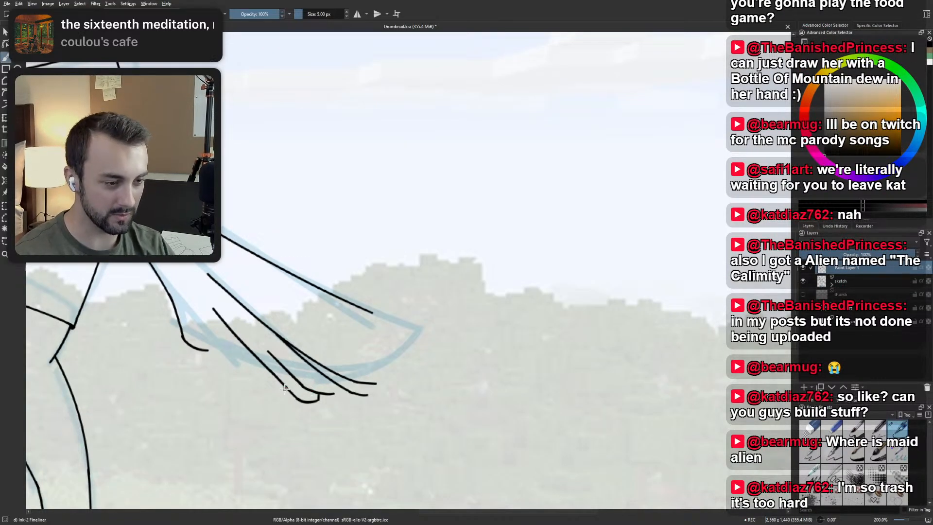
Ink a fifth feather's edge with a short end stroke meeting the fourth feather and a slanted line above it.
drag(287, 389, 258, 367)
key(ctrl+z)
drag(230, 336, 266, 373)
key(ctrl+z)
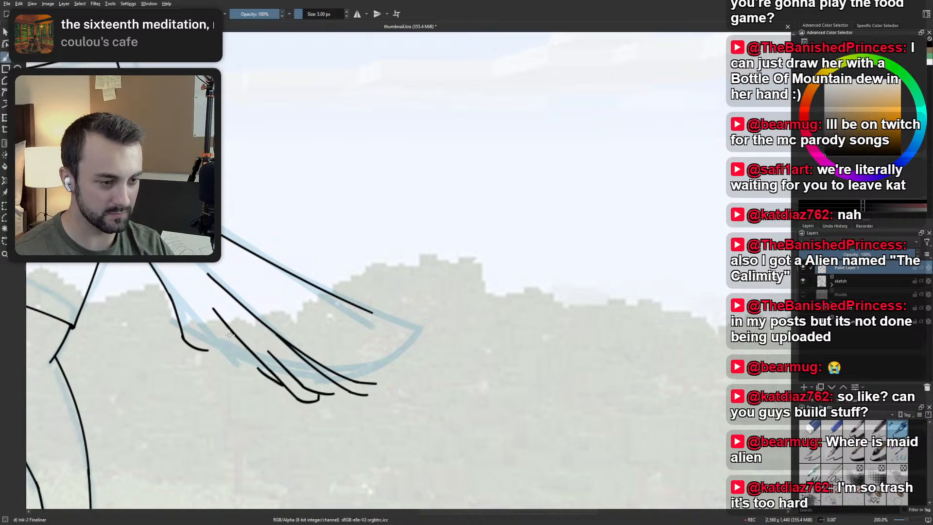
key(ctrl+z)
drag(227, 335, 265, 374)
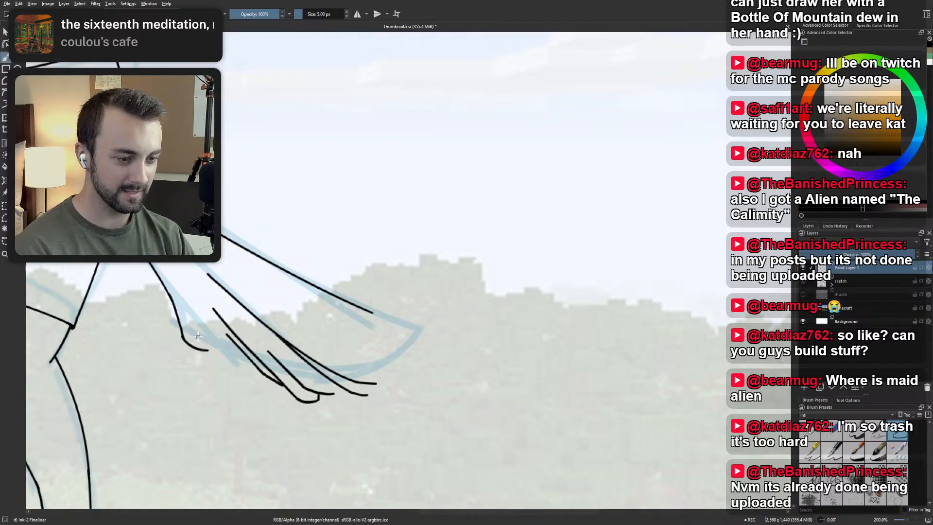
Try a small curved feather tip between the underside's hook and the fifth feather, and undo it.
mouse_move(197, 336)
mouse_down()
mouse_move(238, 373)
mouse_move(229, 364)
mouse_move(258, 364)
mouse_up()
key(ctrl+z)
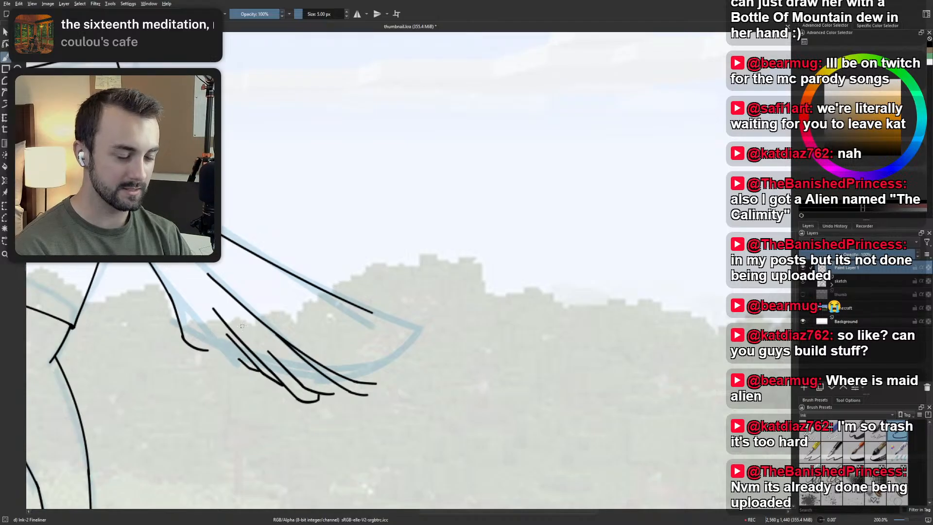
key(ctrl+z)
Erase all the individual feather strokes at the tail's lower end with the small eraser, and return to the Ink-2 Fineliner.
scroll(244, 321, down, 3)
drag(243, 321, 326, 307)
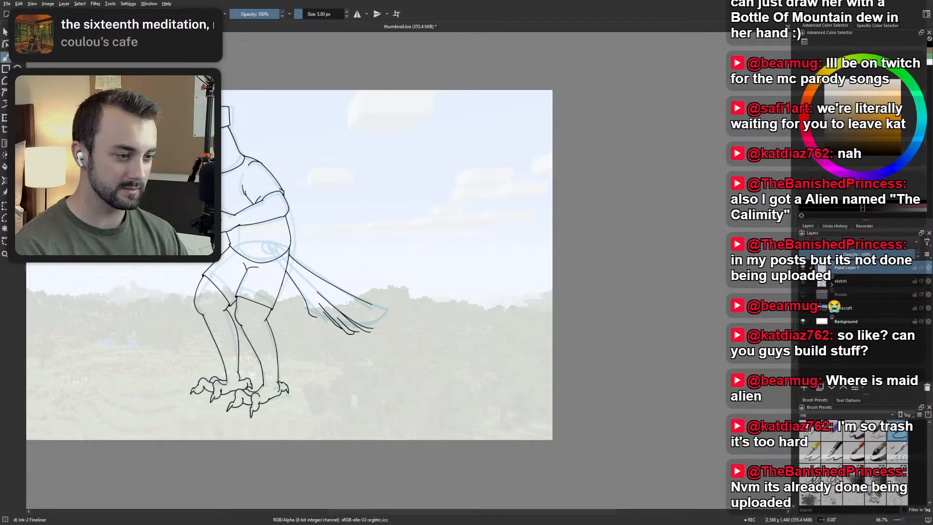
scroll(346, 304, up, 3)
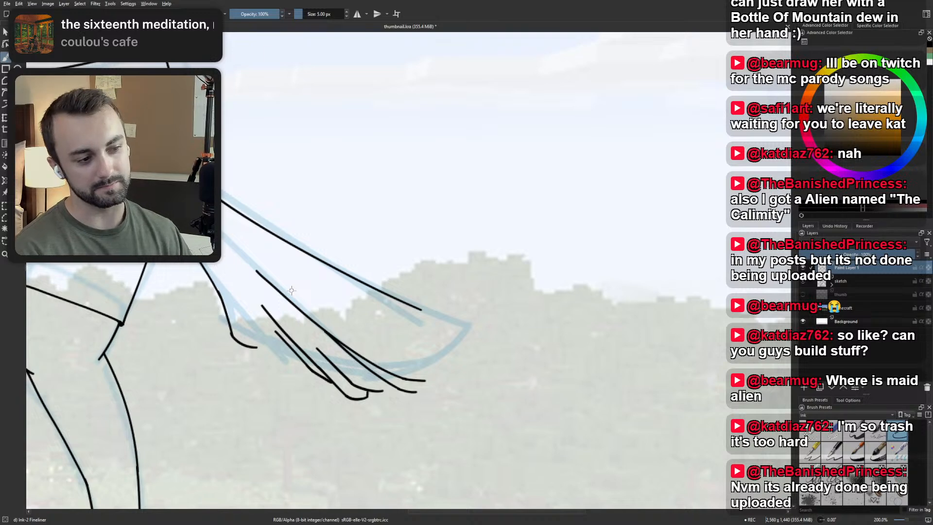
scroll(335, 308, down, 2)
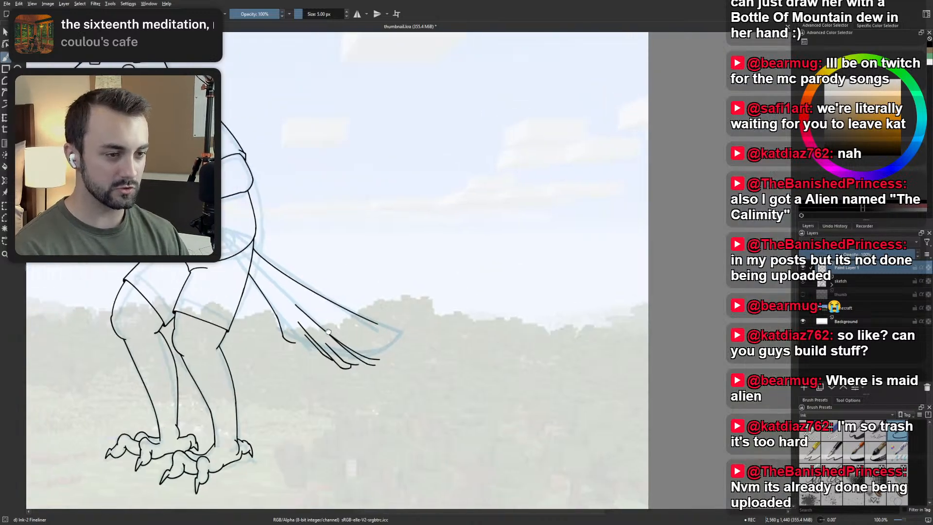
drag(337, 316, 442, 383)
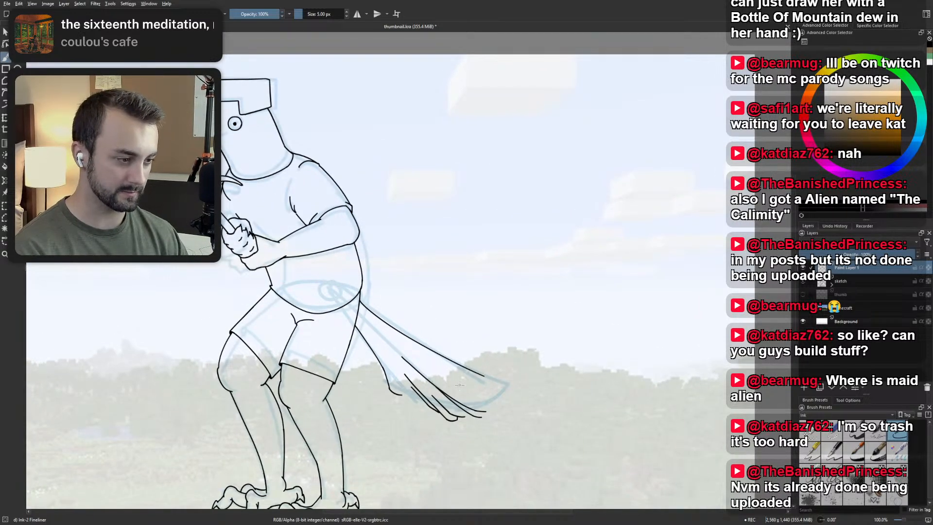
scroll(444, 384, up, 1)
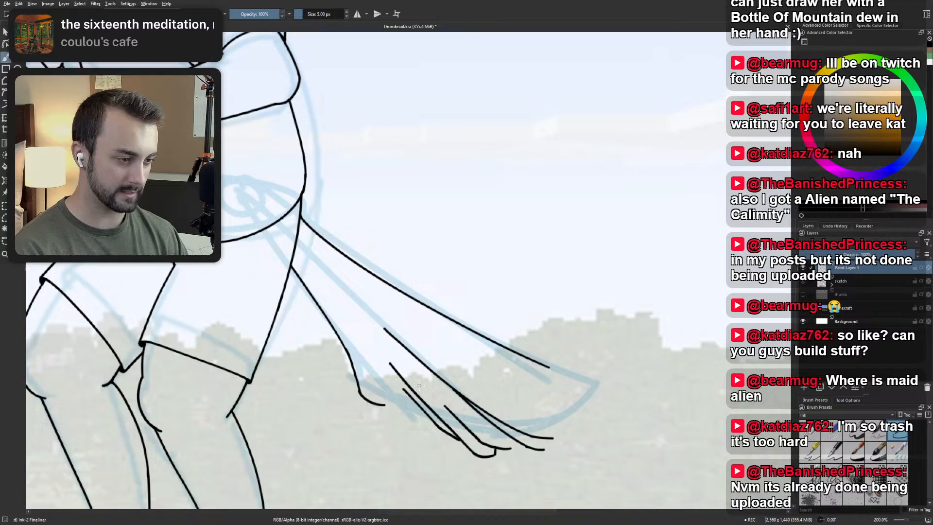
right_click(419, 385)
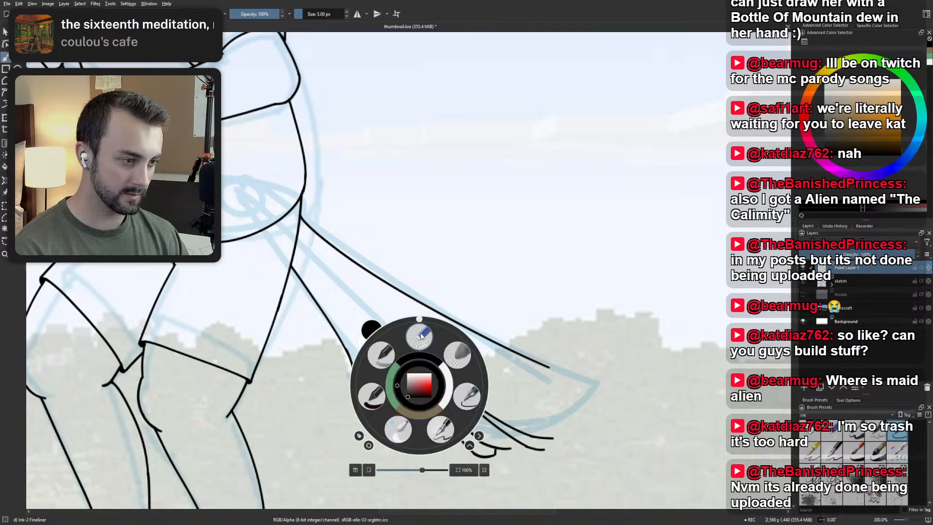
click(419, 335)
mouse_move(438, 367)
mouse_down()
mouse_move(421, 423)
mouse_move(404, 334)
mouse_move(494, 470)
mouse_move(503, 436)
mouse_move(522, 442)
mouse_move(543, 413)
mouse_move(552, 442)
mouse_move(531, 452)
mouse_move(507, 417)
mouse_up()
right_click(443, 410)
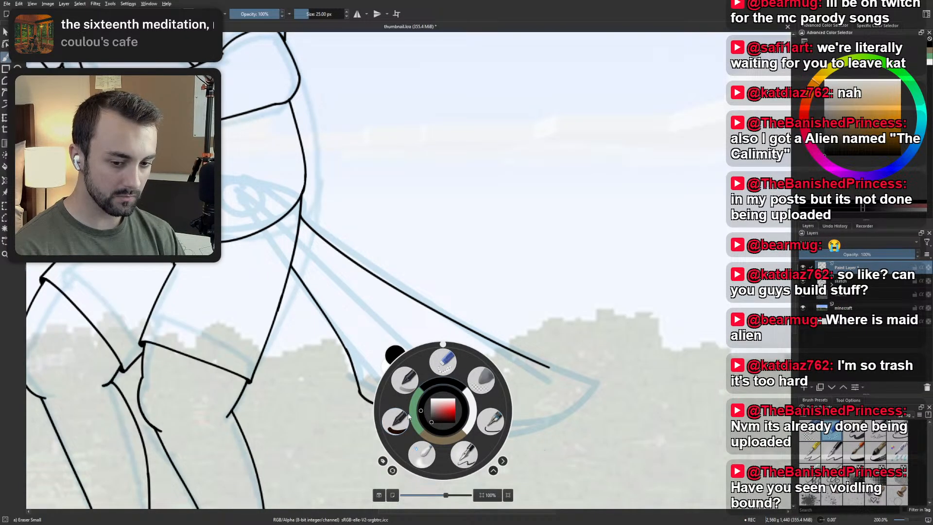
click(492, 422)
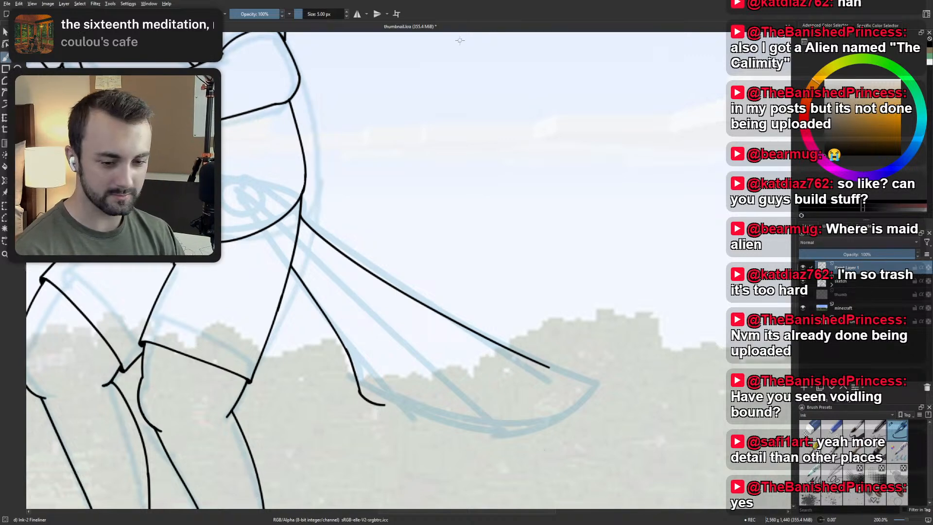
Ink two rounded scallops along the sketched lower edge of the tail, continuing from the underside's hook.
drag(531, 279, 495, 258)
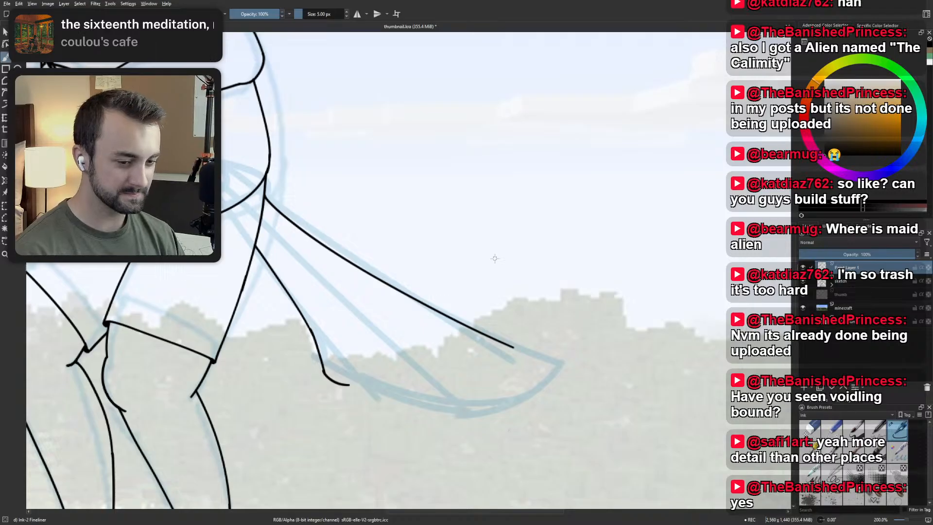
mouse_move(349, 385)
mouse_down()
mouse_move(381, 397)
mouse_move(404, 395)
mouse_up()
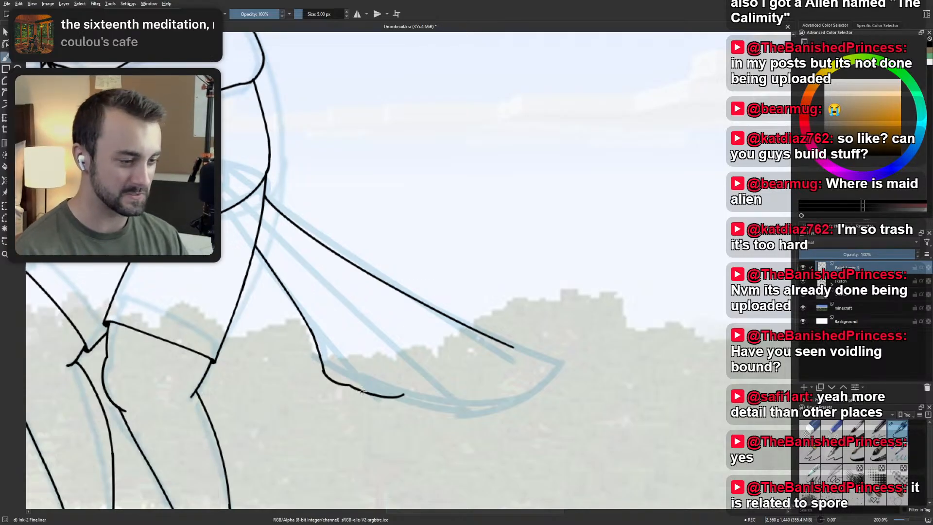
key(ctrl+z)
mouse_move(349, 385)
mouse_down()
mouse_move(395, 408)
mouse_move(448, 421)
mouse_up()
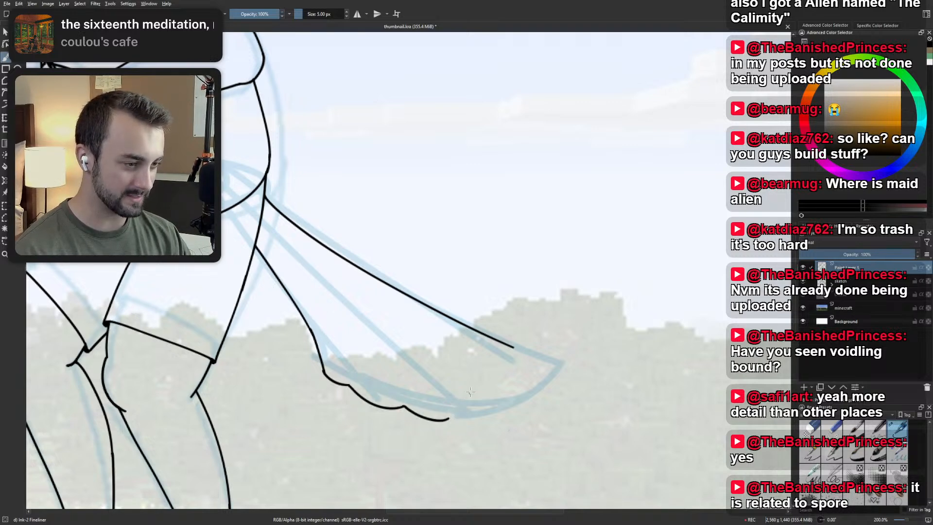
Try extending the tail's upper edge from its inked end to the sketched tip, and undo each stroke.
drag(514, 348, 563, 370)
key(ctrl+z)
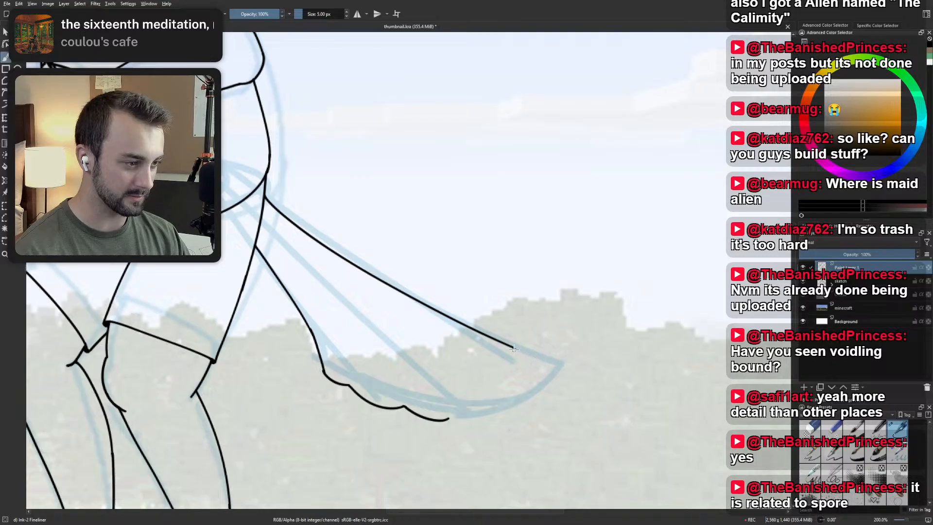
mouse_move(511, 348)
mouse_down()
mouse_move(553, 358)
mouse_move(534, 374)
mouse_move(551, 359)
mouse_move(559, 369)
mouse_up()
key(ctrl+z)
key(ctrl+z)
key(ctrl+z)
key(ctrl+z)
drag(511, 346, 559, 370)
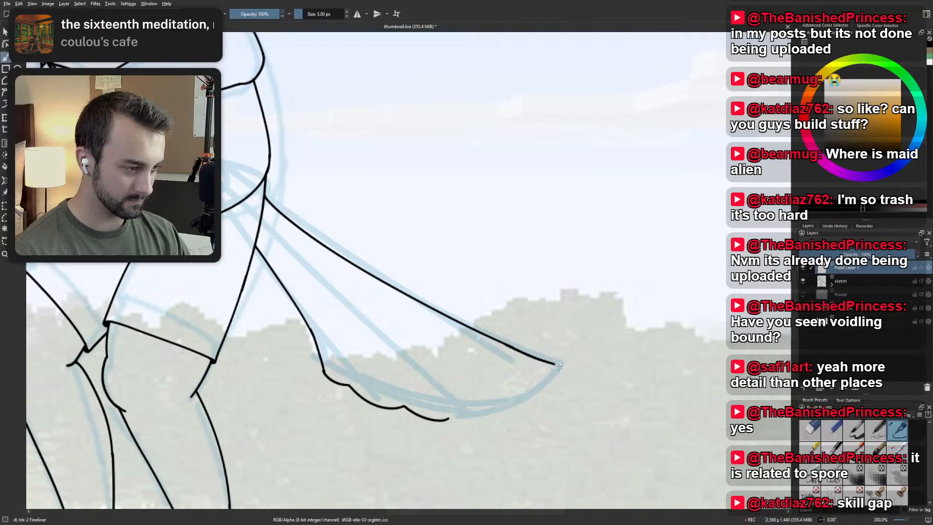
key(ctrl+z)
drag(510, 345, 560, 365)
key(ctrl+z)
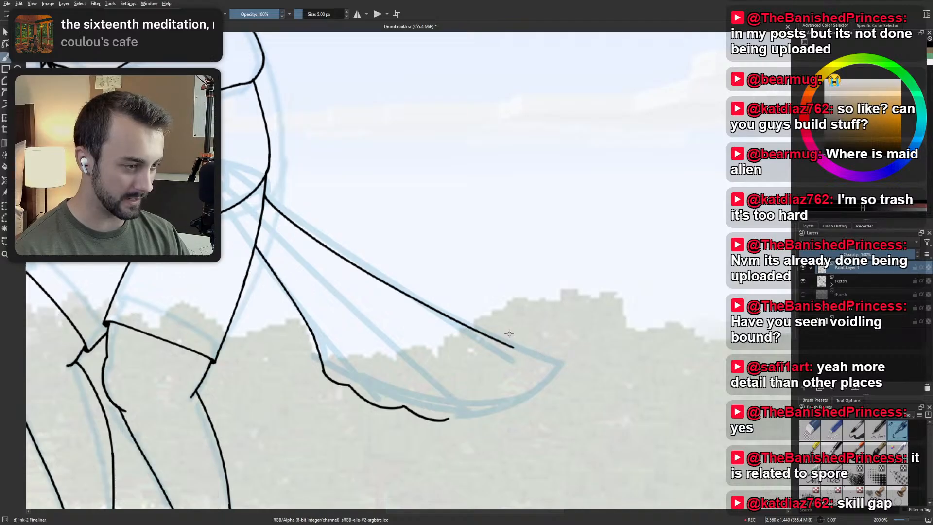
Erase the outer end of the tail's upper edge with the small eraser, and return to the Ink-2 Fineliner.
right_click(464, 329)
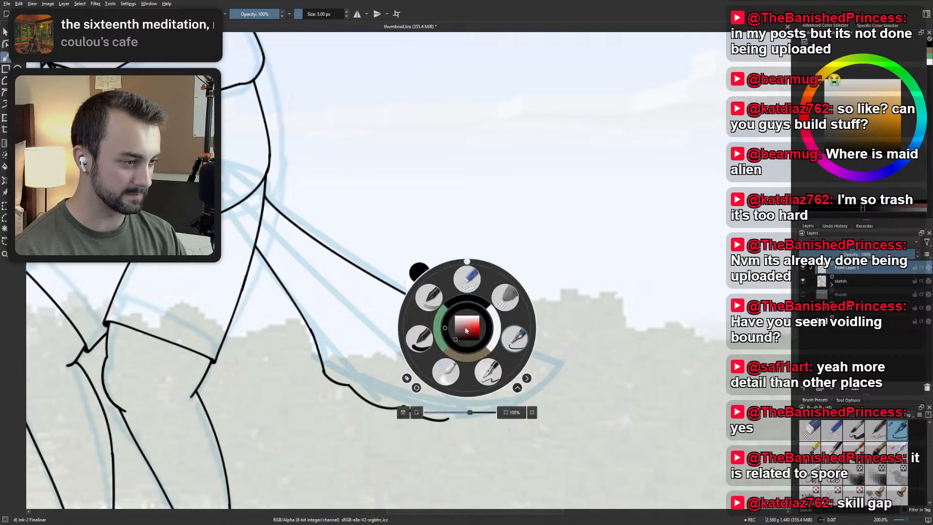
click(419, 321)
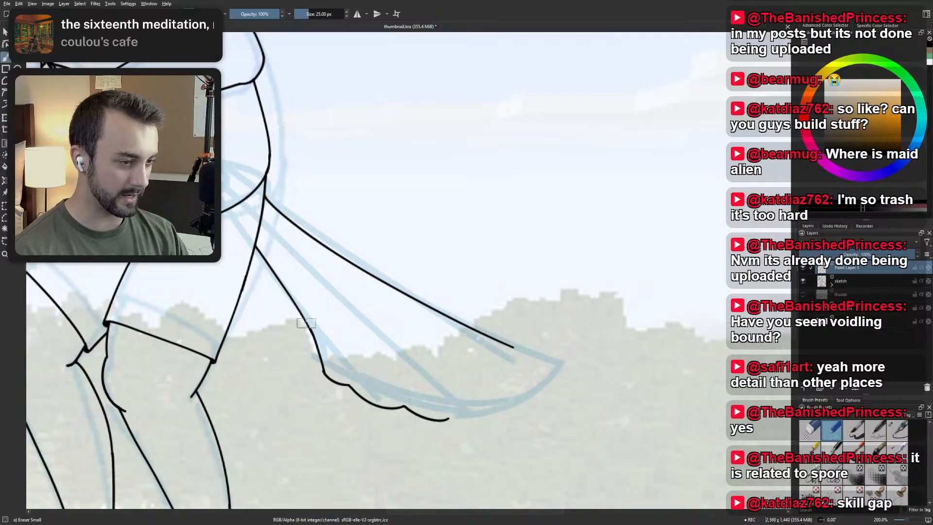
drag(474, 328, 519, 350)
right_click(519, 362)
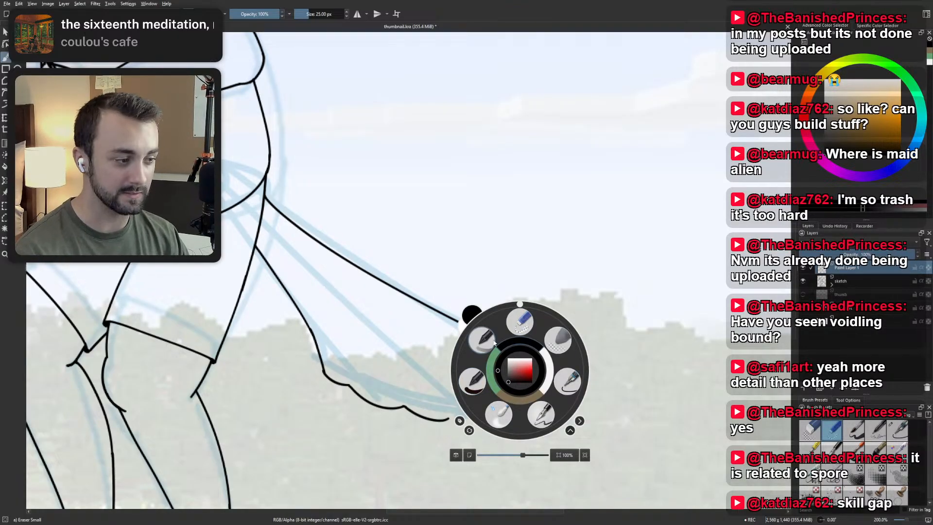
click(569, 375)
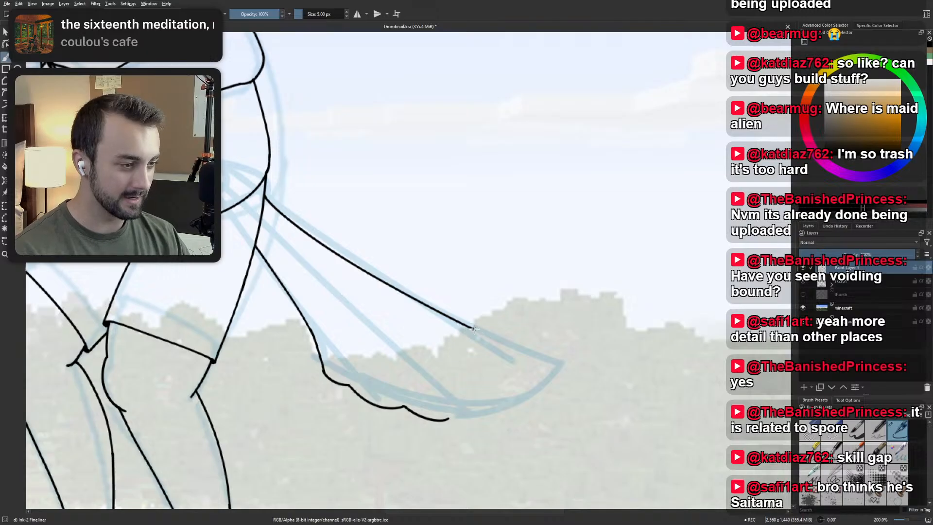
Try several strokes continuing the trimmed upper edge toward the sketched tail tip, and undo each one.
drag(471, 328, 541, 359)
key(ctrl+z)
drag(471, 327, 541, 352)
key(ctrl+z)
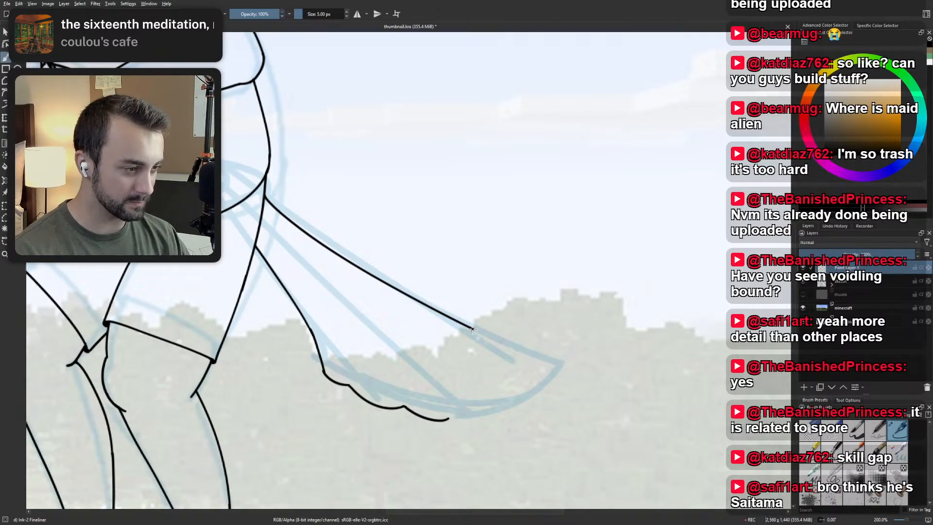
mouse_move(472, 329)
mouse_down()
mouse_move(549, 358)
mouse_move(517, 375)
mouse_move(525, 378)
mouse_up()
key(ctrl+z)
key(ctrl+z)
key(ctrl+z)
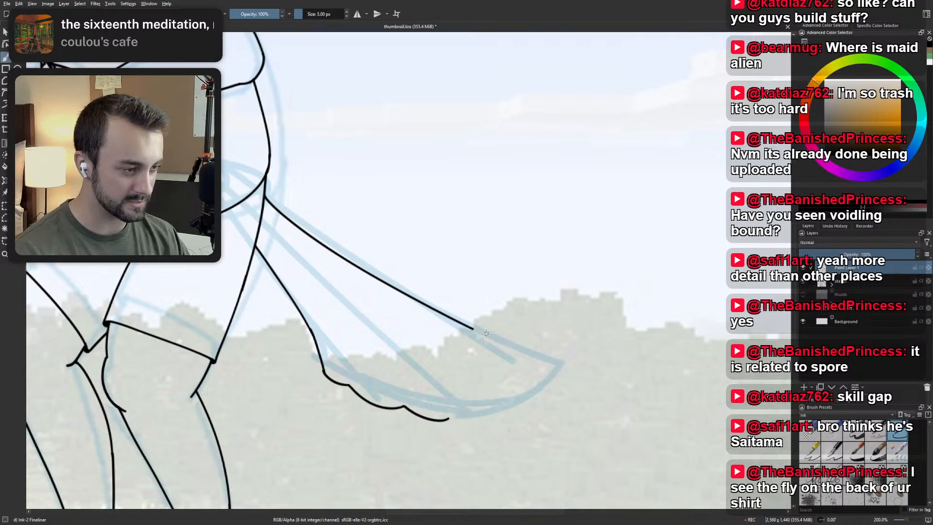
drag(471, 328, 524, 351)
key(ctrl+z)
drag(470, 329, 532, 356)
key(ctrl+z)
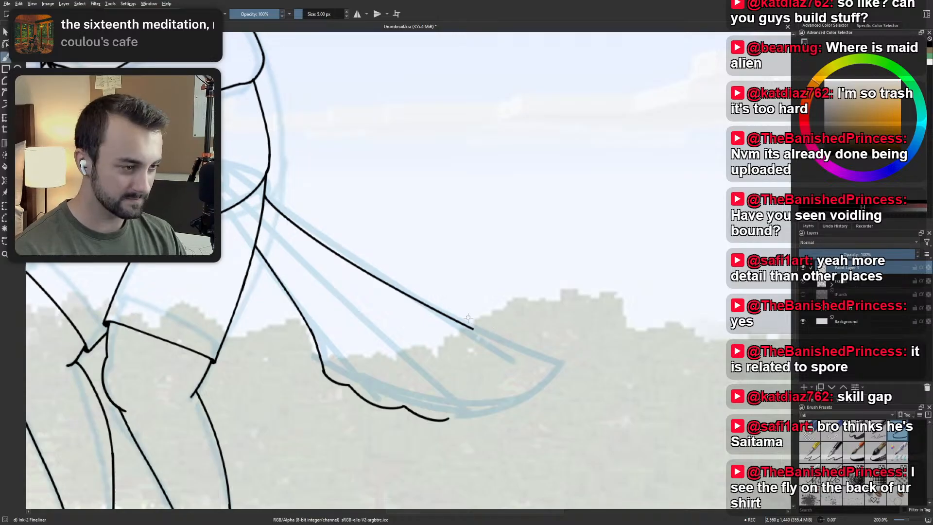
drag(471, 329, 525, 354)
key(ctrl+z)
drag(471, 329, 526, 355)
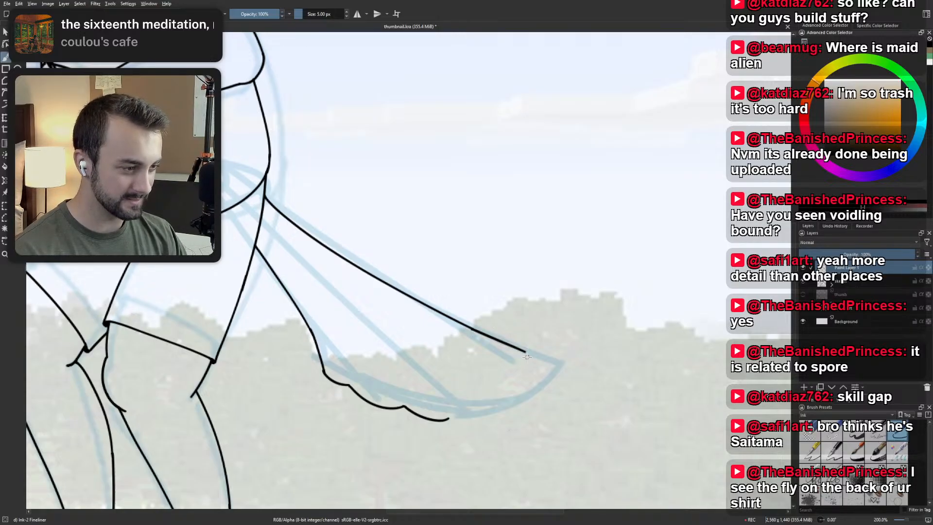
key(ctrl+z)
drag(471, 328, 527, 351)
key(ctrl+z)
drag(470, 329, 535, 357)
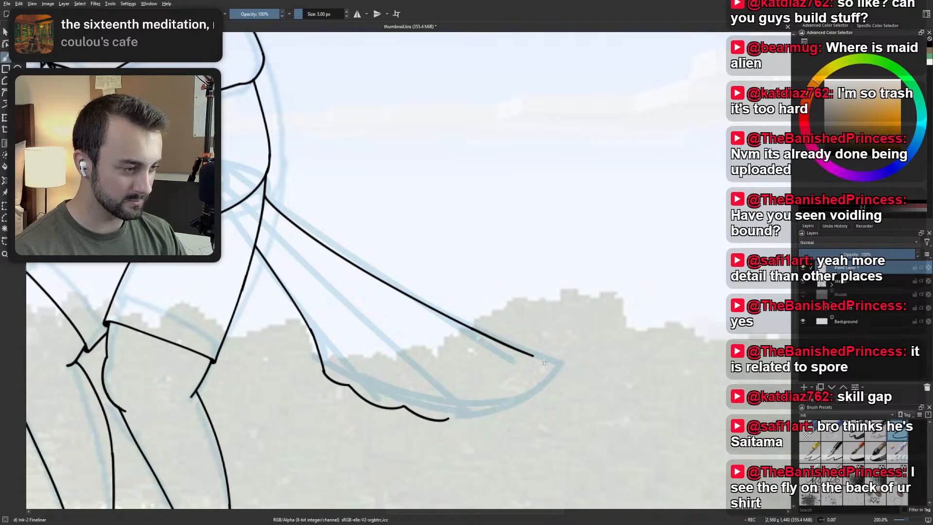
key(ctrl+z)
drag(471, 328, 535, 356)
key(ctrl+z)
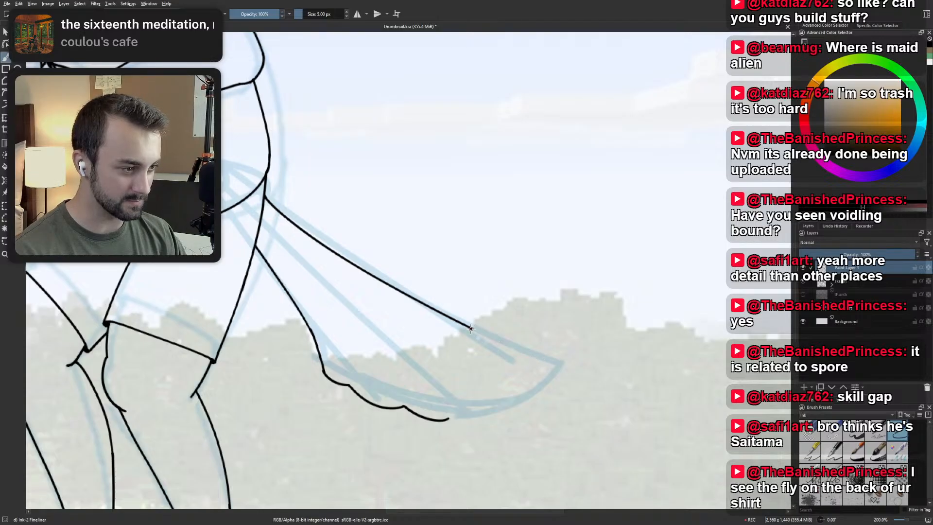
drag(470, 328, 529, 356)
key(ctrl+z)
Ink the remaining scallops around the tail's end, from the lower edge up to the sketched tip.
scroll(499, 313, down, 1)
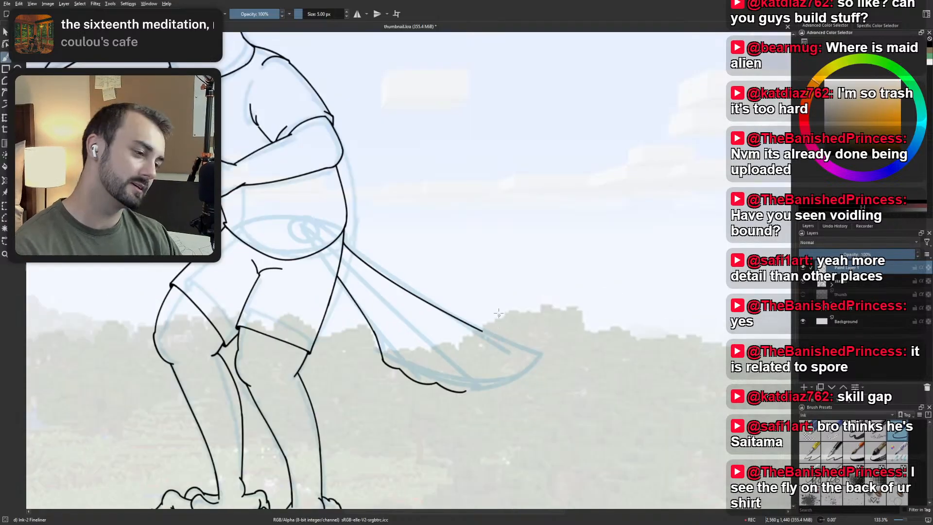
drag(499, 313, 471, 242)
scroll(418, 249, up, 1)
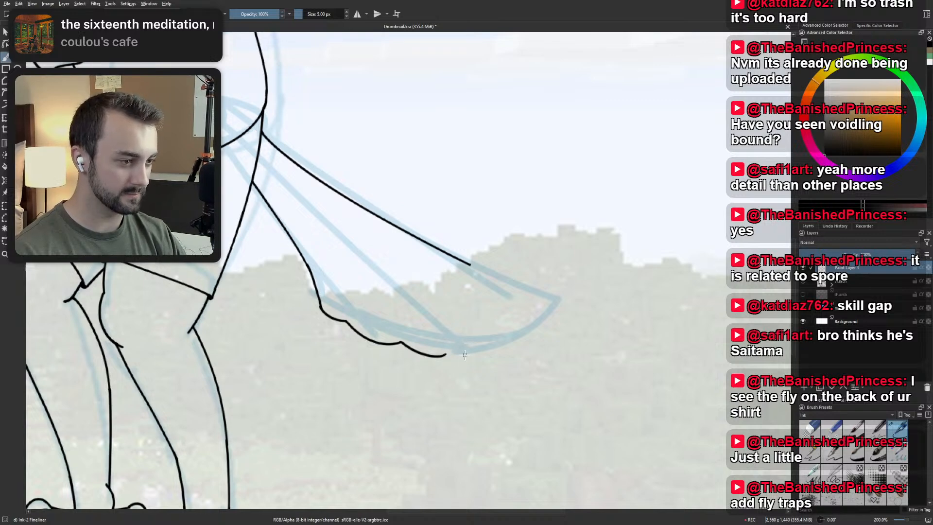
mouse_move(443, 355)
mouse_down()
mouse_move(467, 357)
mouse_move(545, 311)
mouse_up()
key(ctrl+z)
mouse_move(496, 336)
mouse_down()
mouse_move(542, 314)
mouse_move(535, 299)
mouse_up()
key(ctrl+z)
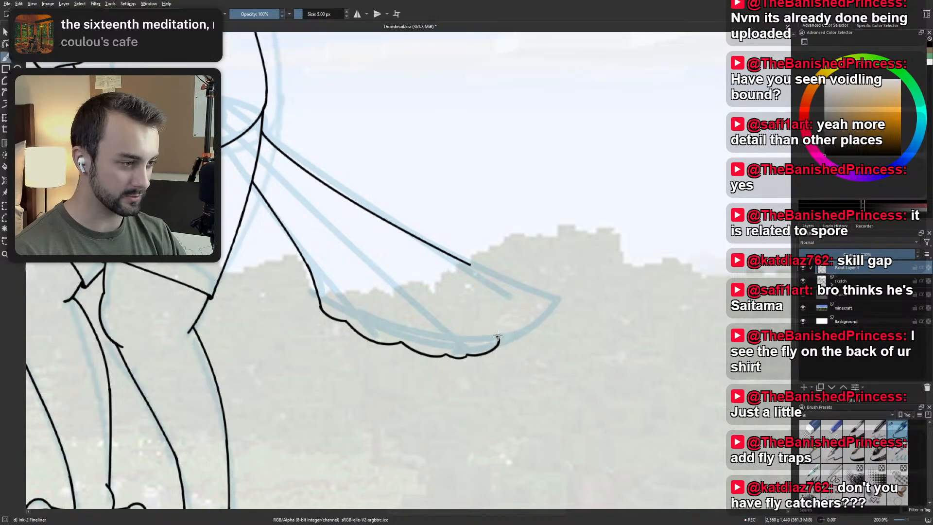
drag(497, 336, 536, 301)
key(ctrl+z)
mouse_move(497, 336)
mouse_down()
mouse_move(524, 285)
mouse_move(550, 287)
mouse_move(536, 316)
mouse_move(556, 291)
mouse_up()
key(ctrl+z)
key(ctrl+z)
key(ctrl+z)
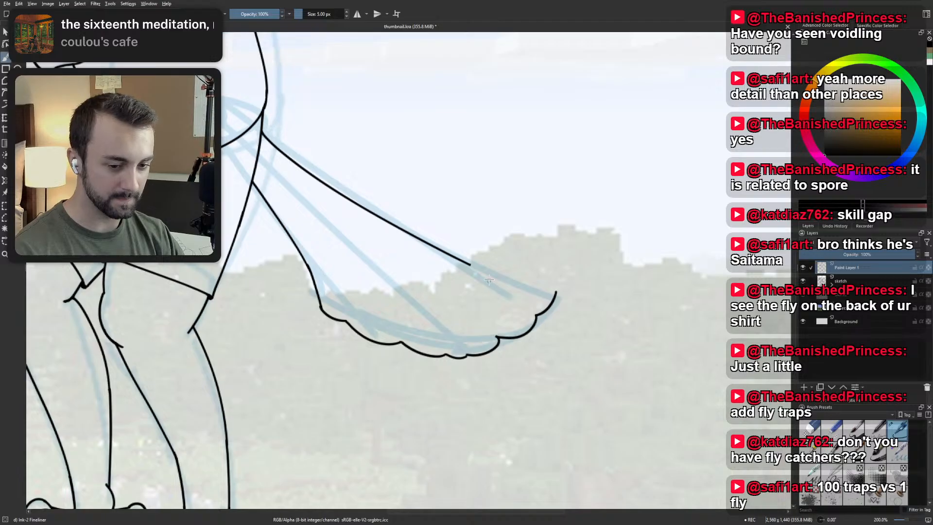
Rotate the canvas and try joining the tail's tip back to the trimmed upper edge, undoing each stroke.
mouse_move(371, 247)
mouse_down()
mouse_move(358, 264)
mouse_move(381, 307)
mouse_move(455, 153)
mouse_move(417, 229)
mouse_up()
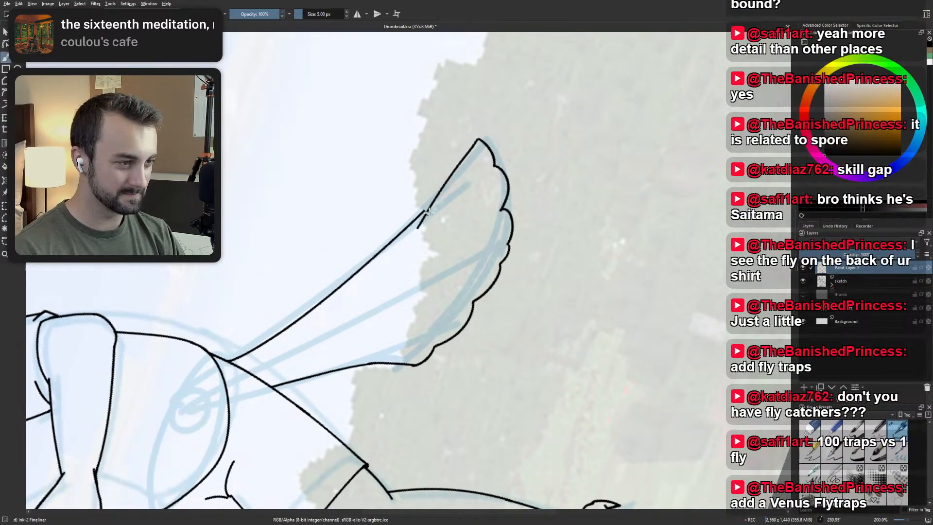
key(ctrl+z)
drag(479, 140, 419, 220)
key(ctrl+z)
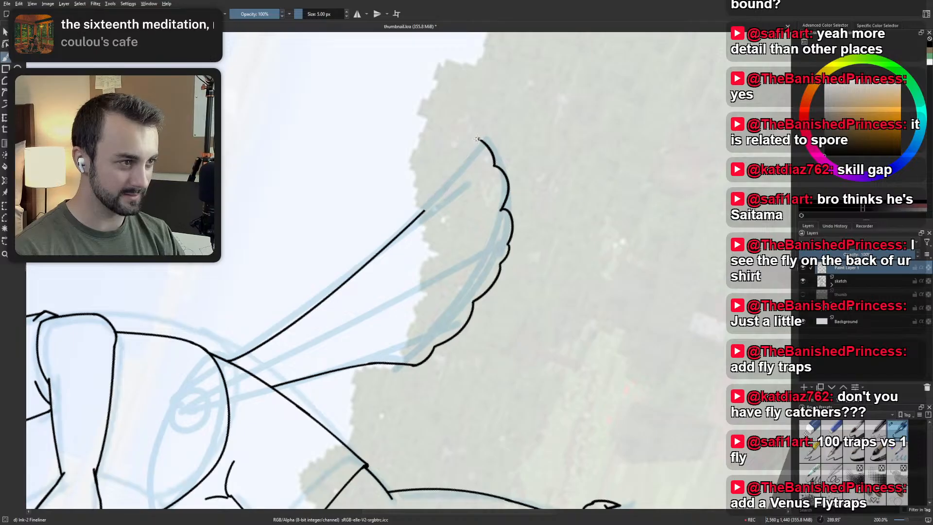
drag(479, 140, 410, 229)
key(ctrl+z)
drag(478, 140, 409, 226)
key(ctrl+z)
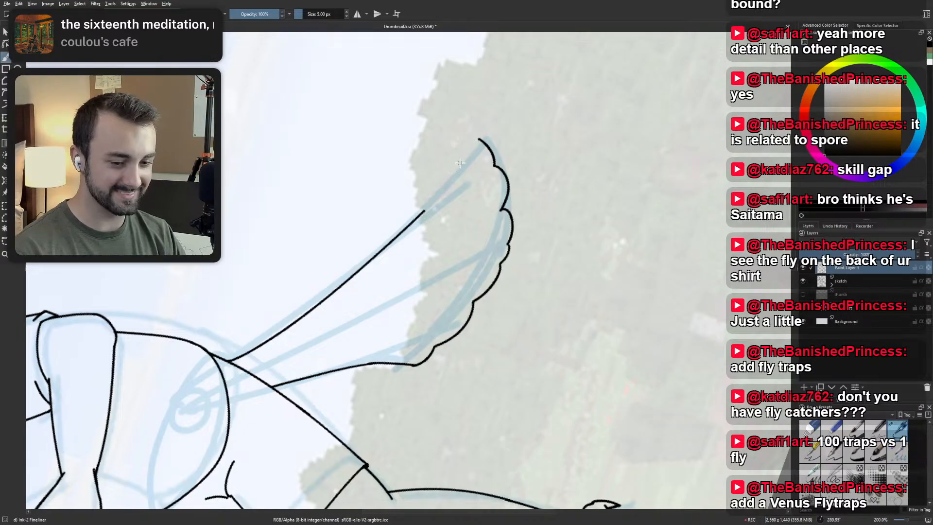
Undo the last scallop at the tail's tip, and try a hooked, rounded tip in its place.
key(ctrl+z)
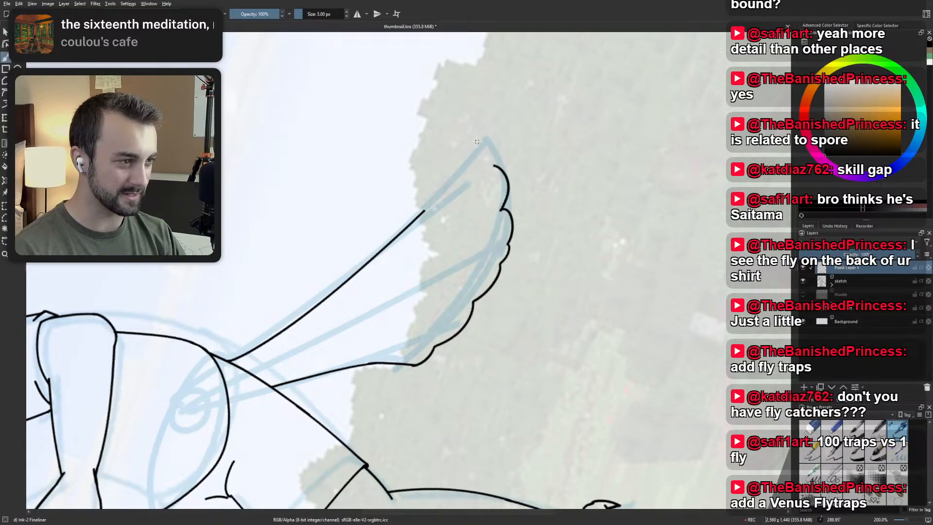
drag(472, 141, 494, 165)
key(ctrl+z)
key(ctrl+z)
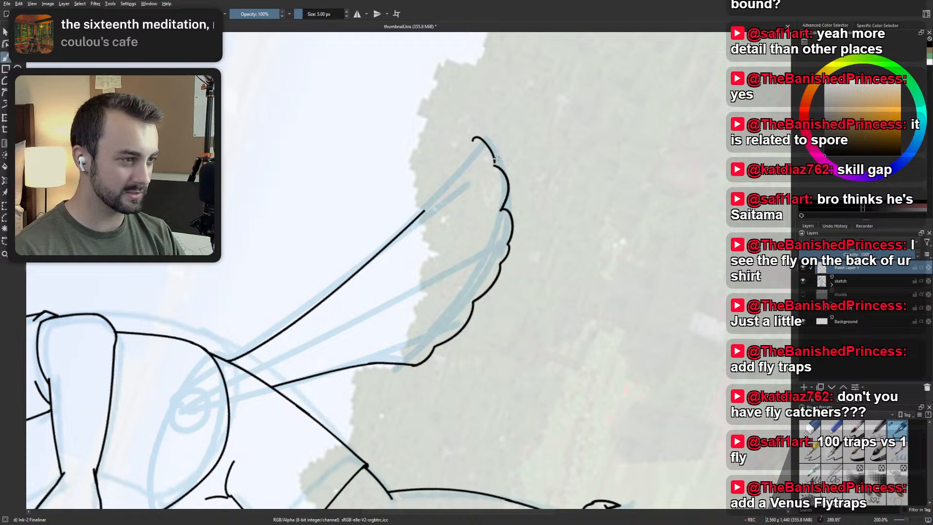
key(ctrl+z)
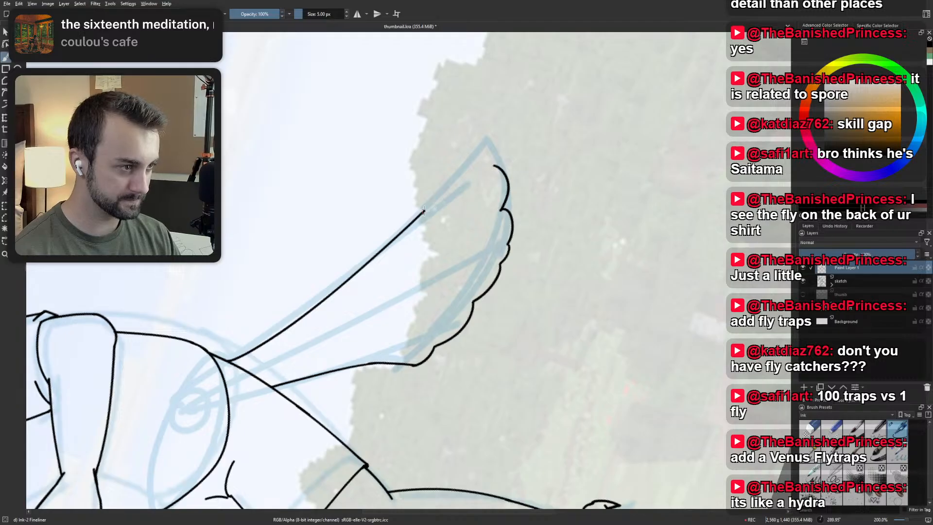
Ink the tail's upper edge from its trimmed end out to just short of the sketched tip.
drag(424, 212, 471, 160)
key(ctrl+z)
drag(423, 213, 480, 149)
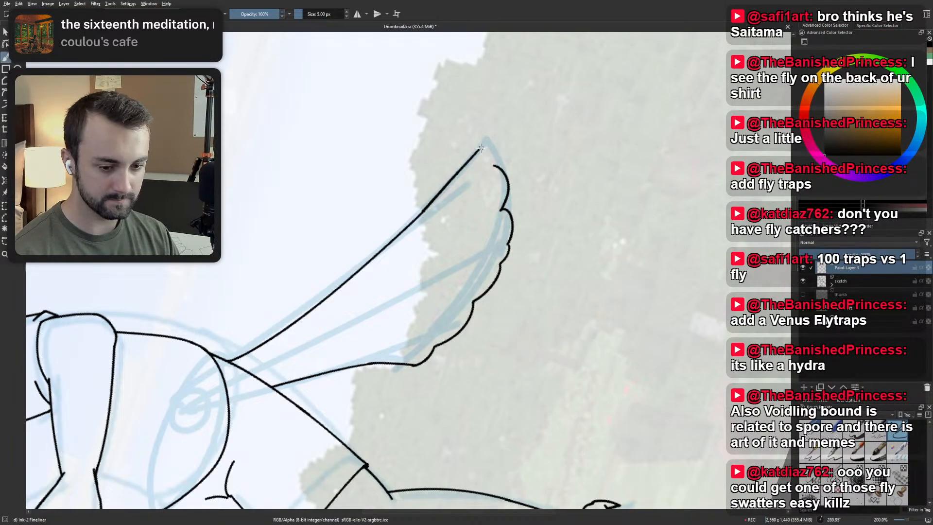
Undo the tail's upper edge extension and retry it from the trimmed end out to the sketched tip.
key(ctrl+z)
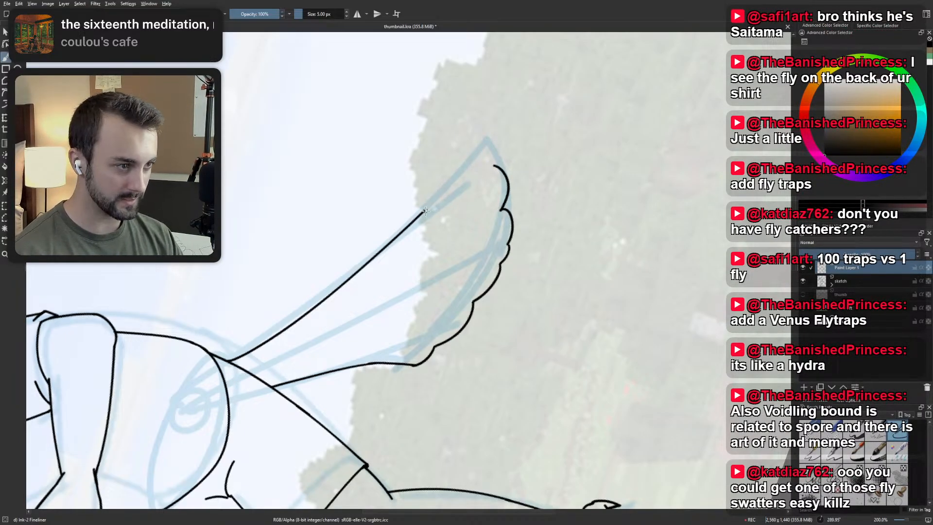
drag(425, 212, 476, 141)
key(ctrl+z)
drag(426, 210, 474, 151)
key(ctrl+z)
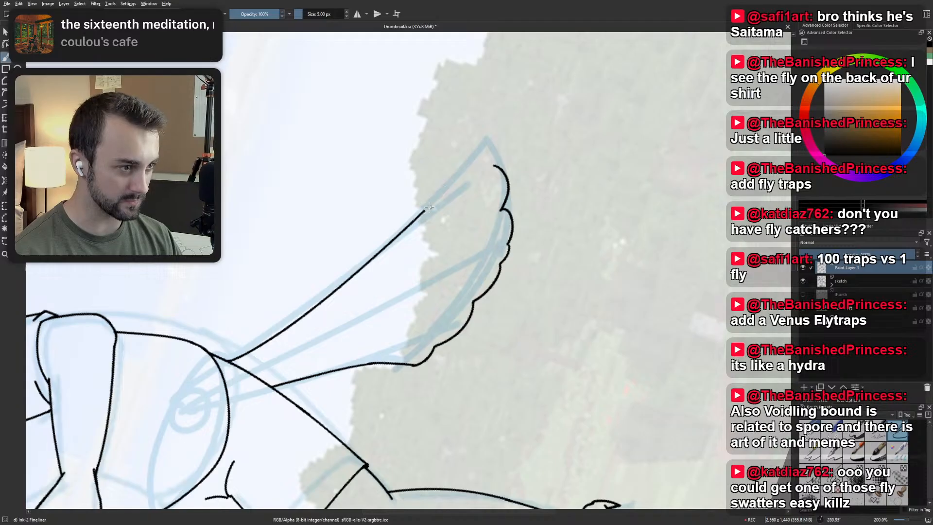
mouse_move(423, 212)
mouse_down()
mouse_move(484, 141)
mouse_move(500, 168)
mouse_up()
key(ctrl+z)
key(ctrl+z)
key(ctrl+z)
key(ctrl+z)
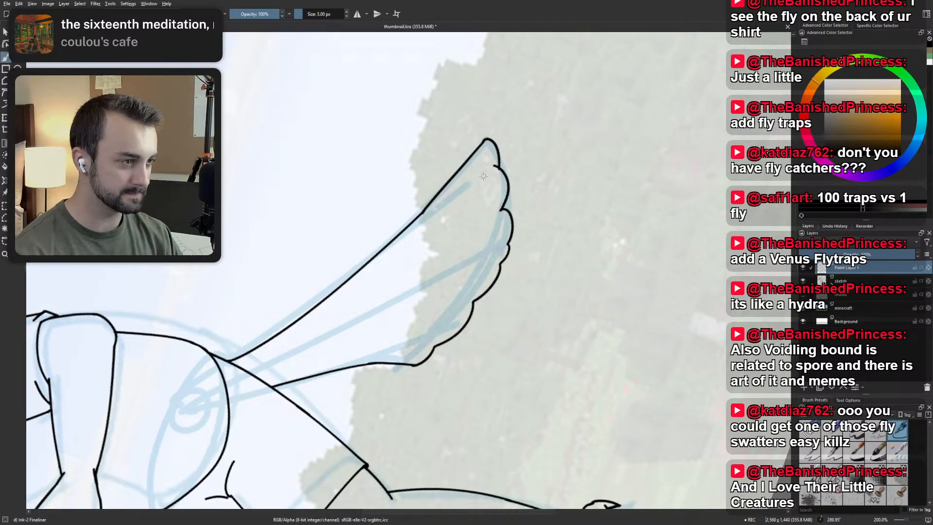
Undo the tail's rounded tip and try several curves joining the upper edge to the last scallop.
key(ctrl+z)
mouse_move(484, 142)
mouse_down()
mouse_move(501, 169)
mouse_move(502, 156)
mouse_move(504, 170)
mouse_move(496, 149)
mouse_move(498, 166)
mouse_up()
key(ctrl+z)
key(ctrl+z)
key(ctrl+z)
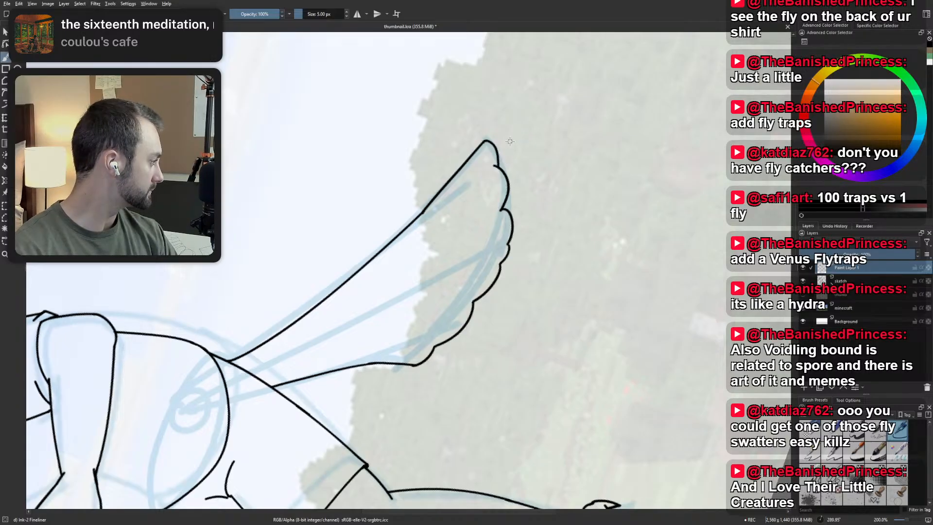
key(ctrl+z)
mouse_move(484, 142)
mouse_down()
mouse_move(500, 163)
mouse_move(493, 275)
mouse_up()
key(ctrl+z)
Reset the canvas rotation and ink a rounded scallop from the last one up into the tail's upper edge.
key(5)
scroll(506, 170, down, 4)
scroll(502, 300, up, 4)
scroll(502, 299, up, 2)
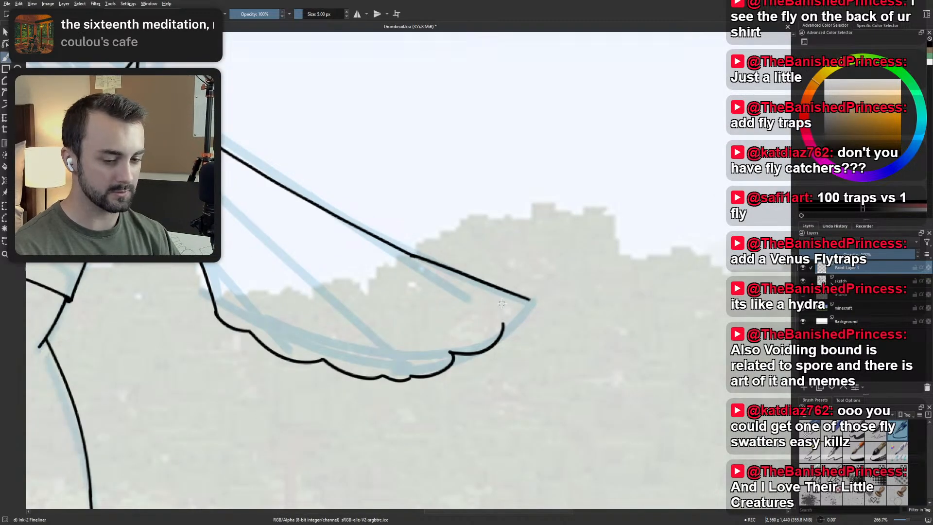
drag(505, 331, 528, 297)
key(ctrl+z)
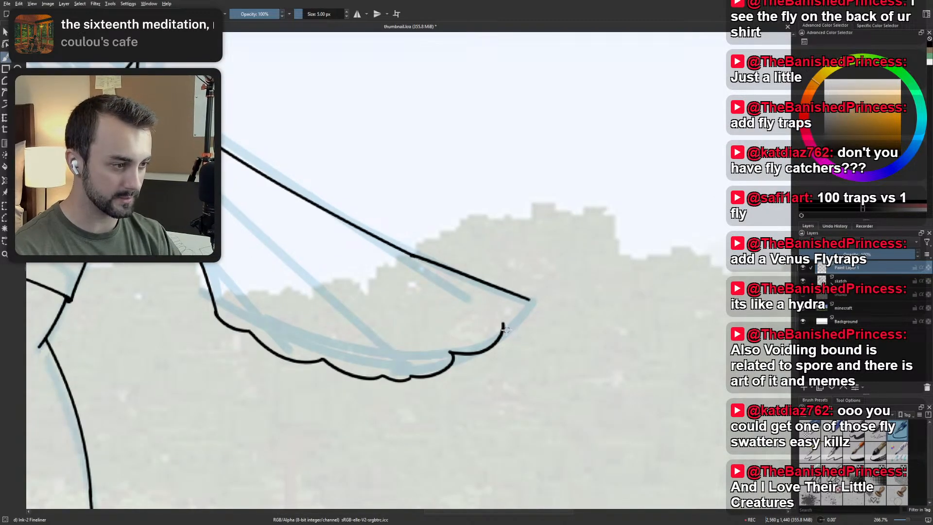
drag(503, 331, 527, 291)
key(ctrl+z)
drag(523, 303, 506, 291)
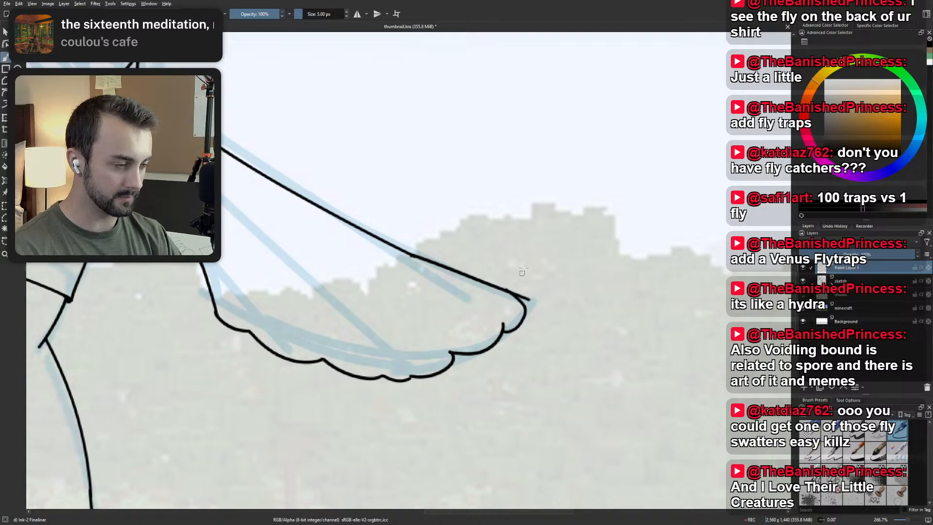
Doodle a long curved shape with a pointed lower flap and a small angular mark in the sky beside the tail.
drag(533, 211, 334, 381)
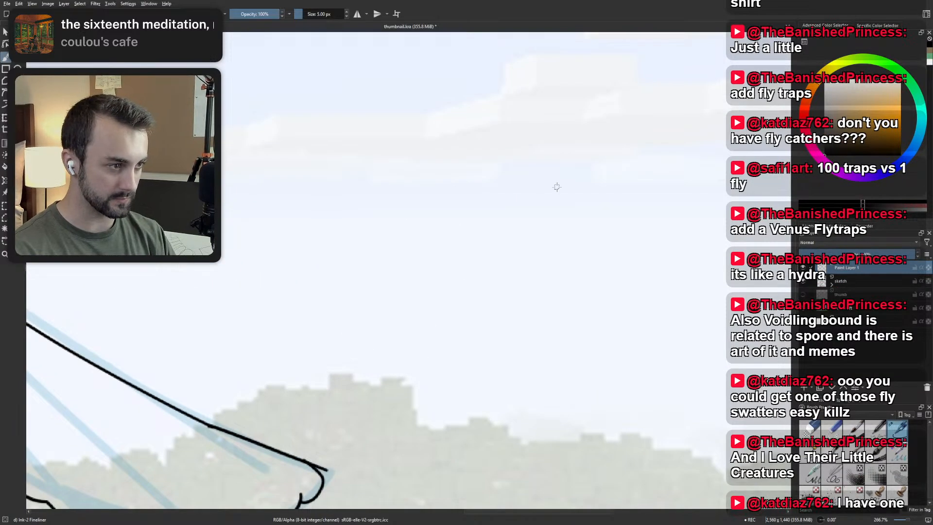
mouse_move(605, 172)
mouse_down()
mouse_move(368, 296)
mouse_move(333, 335)
mouse_move(614, 166)
mouse_up()
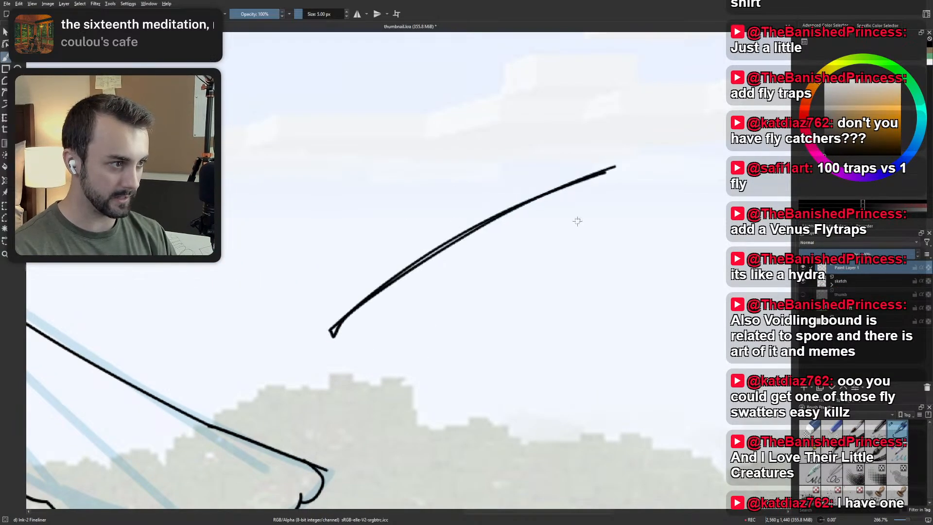
key(minus)
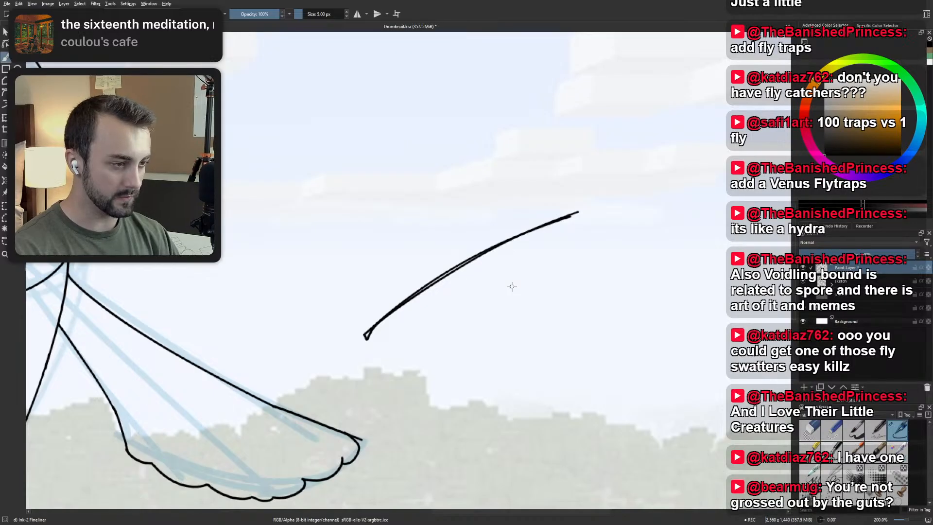
mouse_move(365, 336)
mouse_down()
mouse_move(303, 351)
mouse_move(285, 339)
mouse_move(267, 293)
mouse_move(455, 201)
mouse_move(570, 196)
mouse_up()
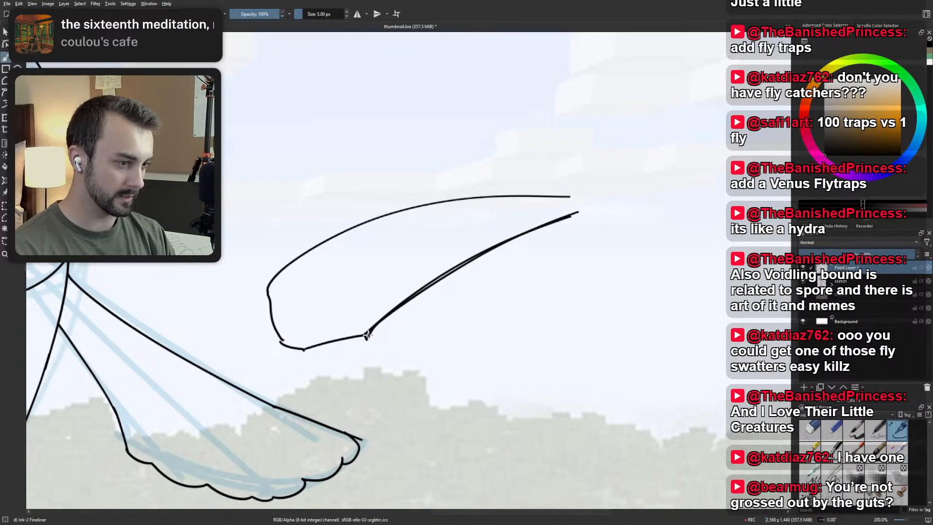
mouse_move(367, 335)
mouse_down()
mouse_move(366, 381)
mouse_move(442, 302)
mouse_move(608, 197)
mouse_up()
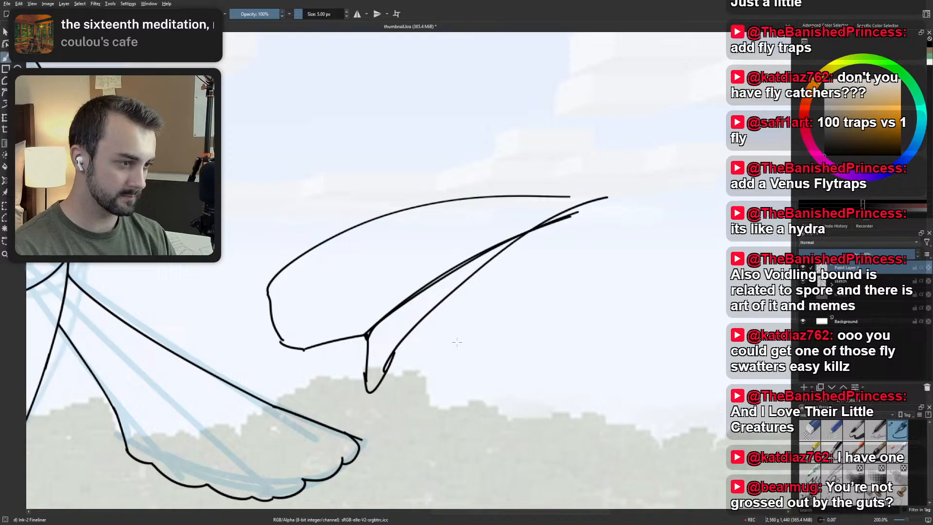
drag(374, 388, 572, 218)
key(ctrl+z)
drag(375, 384, 554, 212)
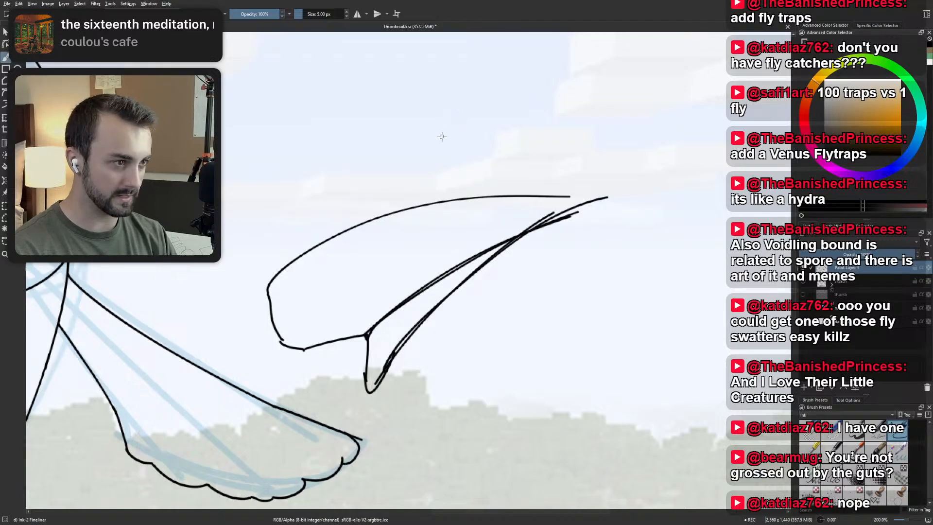
mouse_move(441, 99)
mouse_down()
mouse_move(455, 143)
mouse_move(454, 102)
mouse_move(472, 80)
mouse_move(464, 82)
mouse_up()
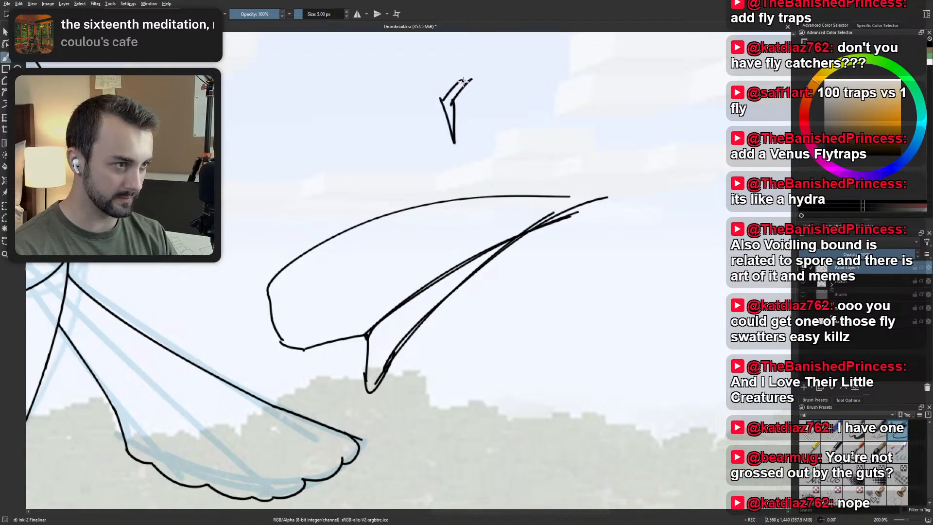
Undo all the doodle strokes in the sky beside the tail.
key(ctrl+z)
key(ctrl+z)
key(ctrl+z)
key(ctrl+z)
key(ctrl+z)
key(ctrl+z)
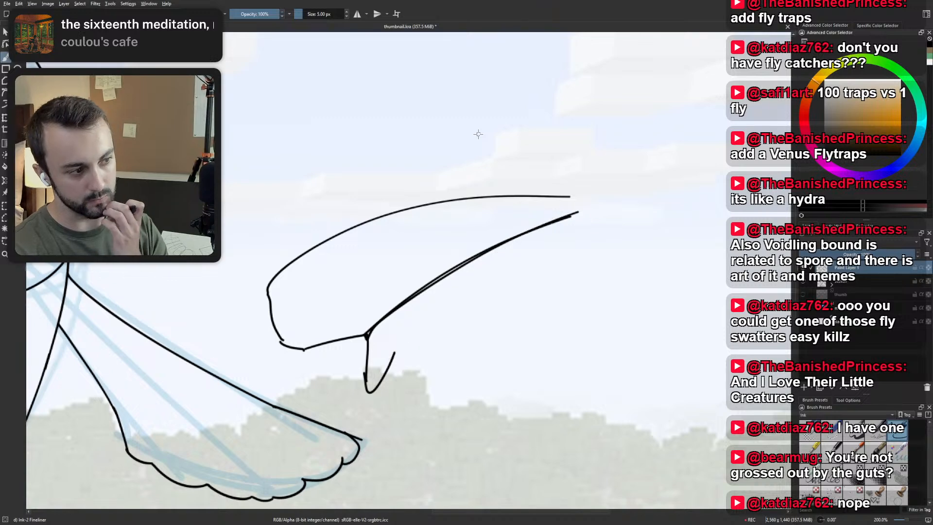
key(ctrl+z)
key(ctrl+z)
key(ctrl+z)
key(ctrl+z)
key(ctrl+z)
key(ctrl+z)
key(ctrl+z)
scroll(453, 296, down, 1)
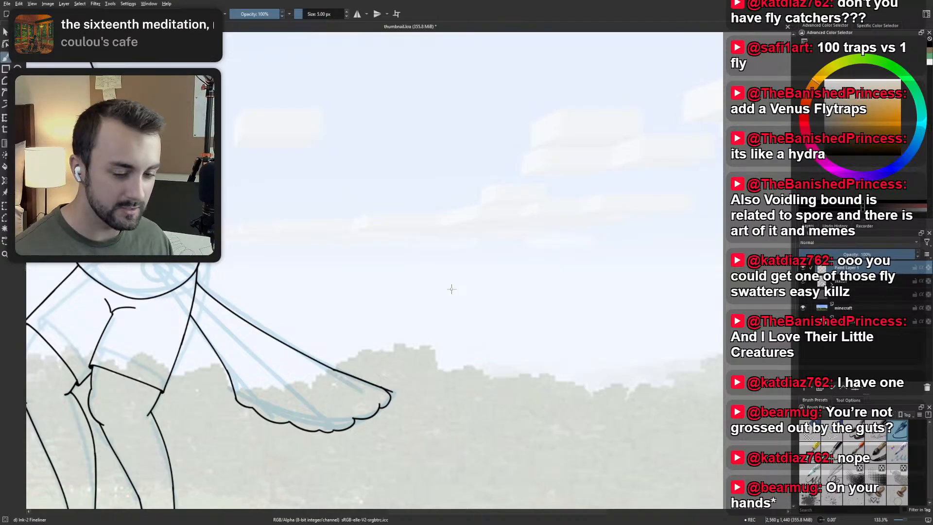
Remove the tail's tip and upper edge extension, and try re-inking the edge out to the sketched tip, undoing each stroke.
drag(398, 296, 387, 223)
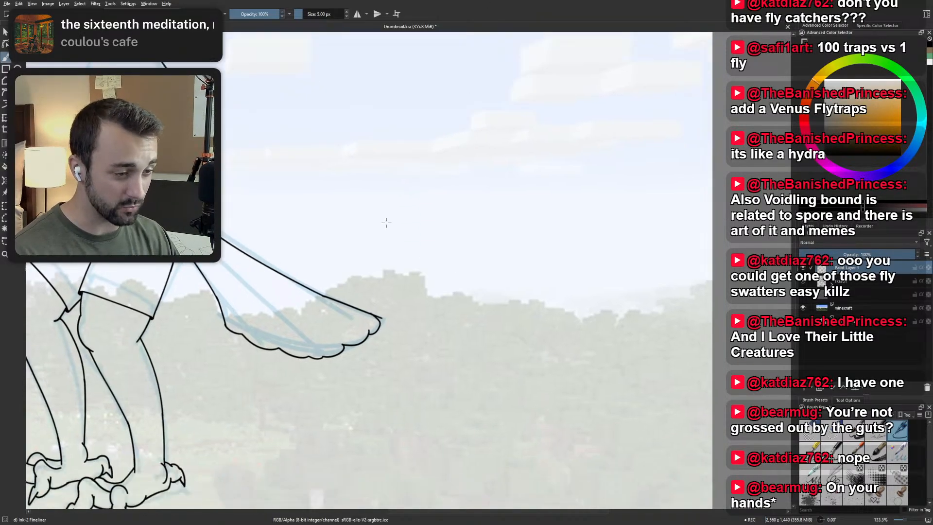
scroll(386, 223, up, 2)
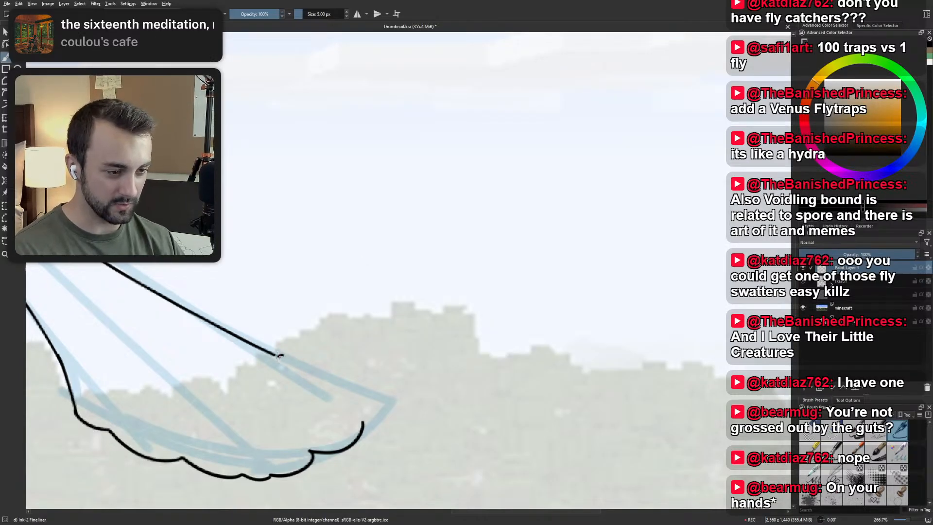
drag(273, 354, 360, 385)
key(ctrl+z)
drag(272, 353, 396, 402)
key(ctrl+z)
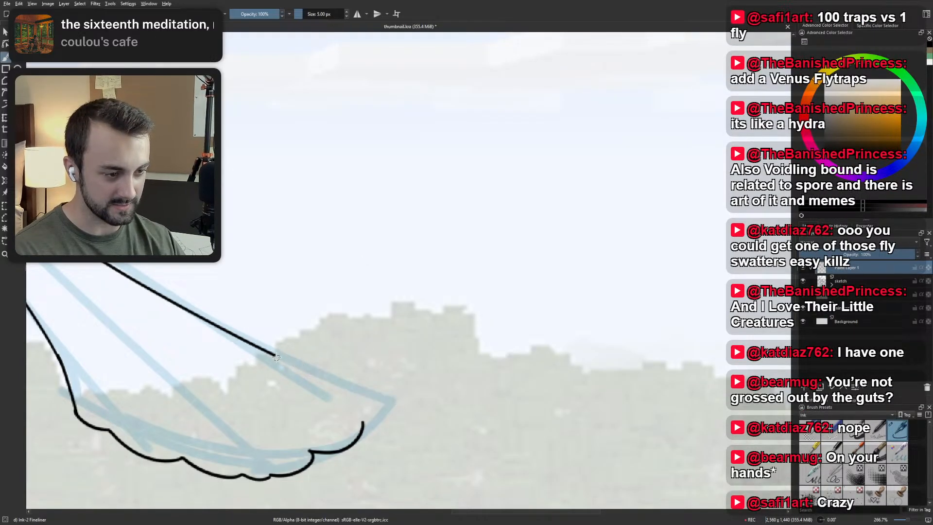
drag(272, 354, 396, 403)
key(ctrl+z)
drag(272, 354, 395, 404)
key(ctrl+z)
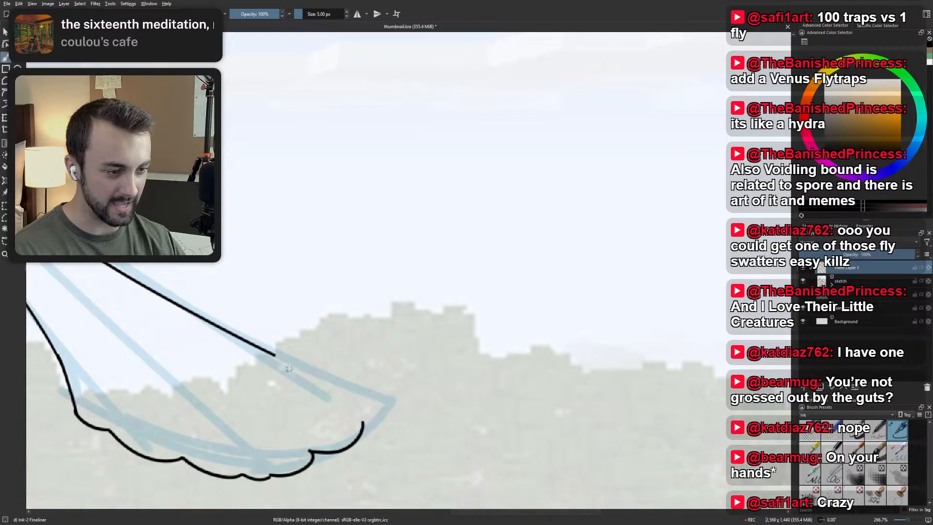
drag(272, 353, 389, 401)
key(ctrl+z)
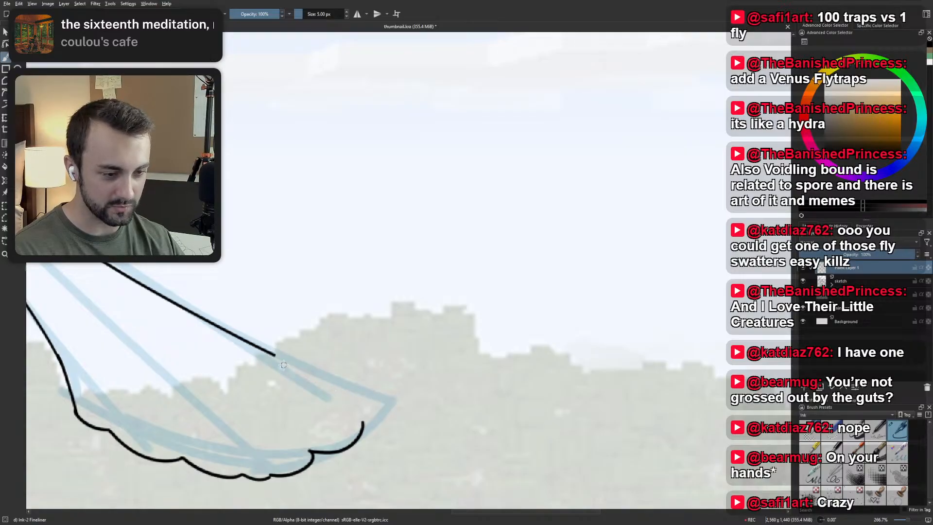
drag(275, 355, 394, 402)
key(ctrl+z)
drag(273, 354, 391, 403)
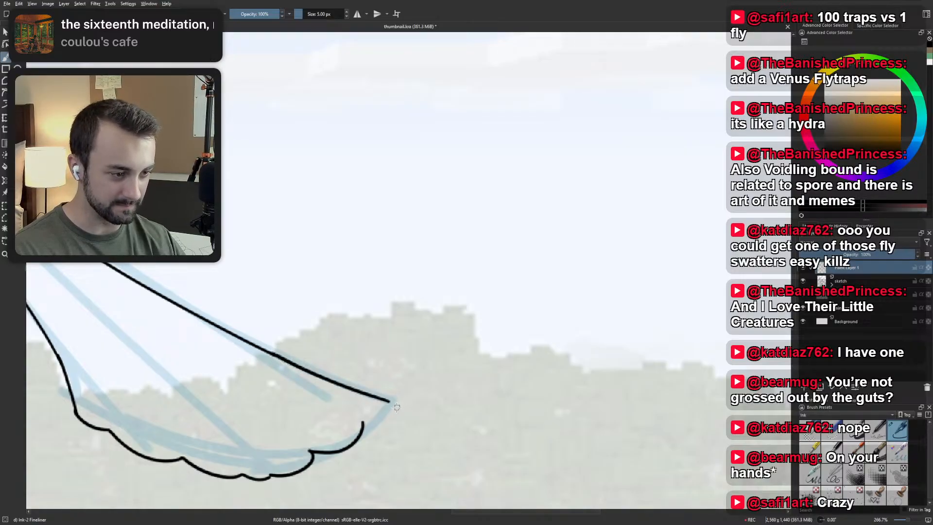
key(ctrl+z)
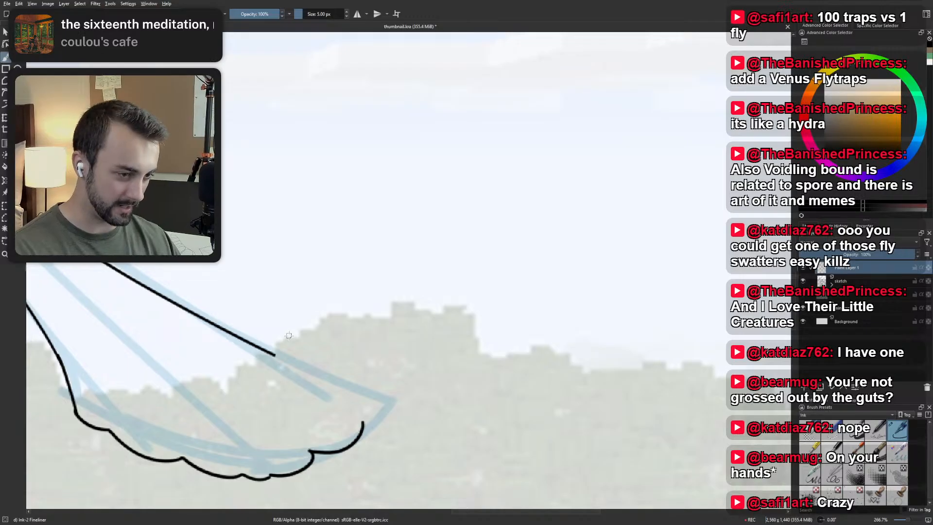
Rotate the canvas and ink the tail's upper edge from its trimmed end to just short of the sketched tip.
scroll(358, 390, down, 2)
scroll(352, 389, up, 1)
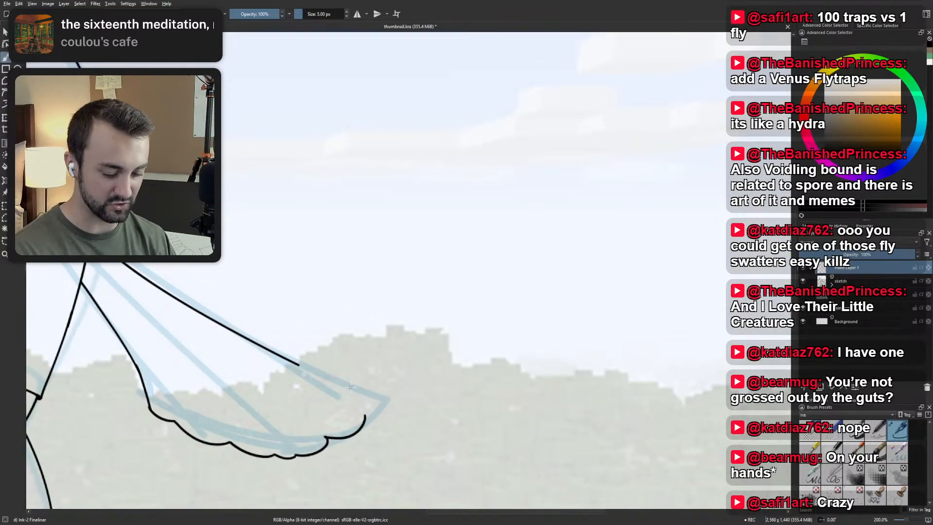
mouse_move(301, 336)
mouse_down()
mouse_move(329, 381)
mouse_move(396, 387)
mouse_move(392, 378)
mouse_up()
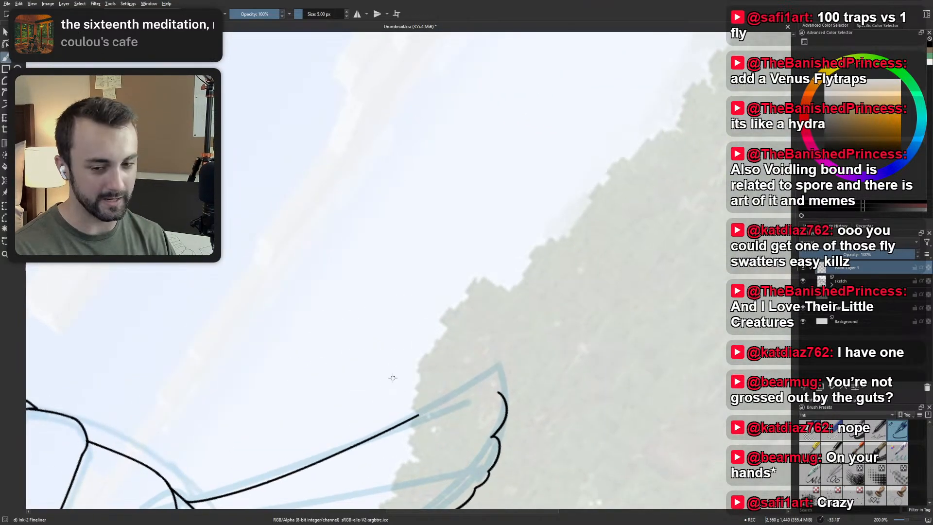
drag(362, 271, 297, 175)
scroll(382, 260, up, 1)
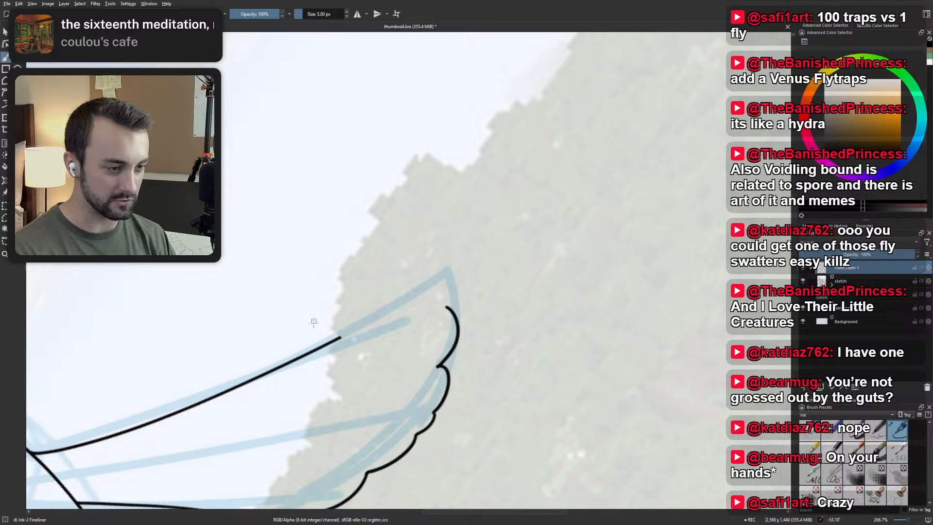
drag(340, 336, 424, 277)
key(ctrl+z)
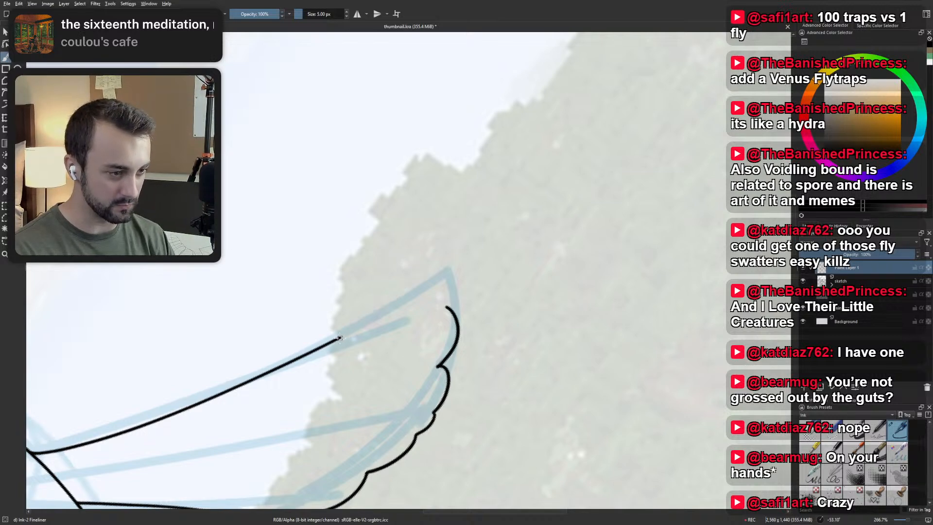
mouse_move(340, 336)
mouse_down()
mouse_move(424, 276)
mouse_move(440, 278)
mouse_move(455, 309)
mouse_up()
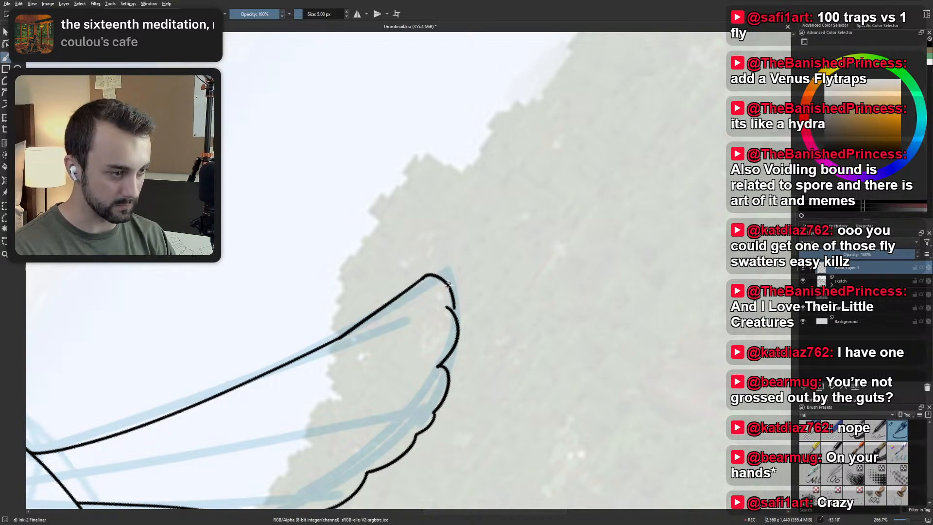
Try a tighter rounded tip between the tail's upper edge and the last scallop, check it unrotated, and undo it.
key(ctrl+z)
key(ctrl+z)
mouse_move(423, 279)
mouse_down()
mouse_move(455, 315)
mouse_move(448, 311)
mouse_up()
key(ctrl+z)
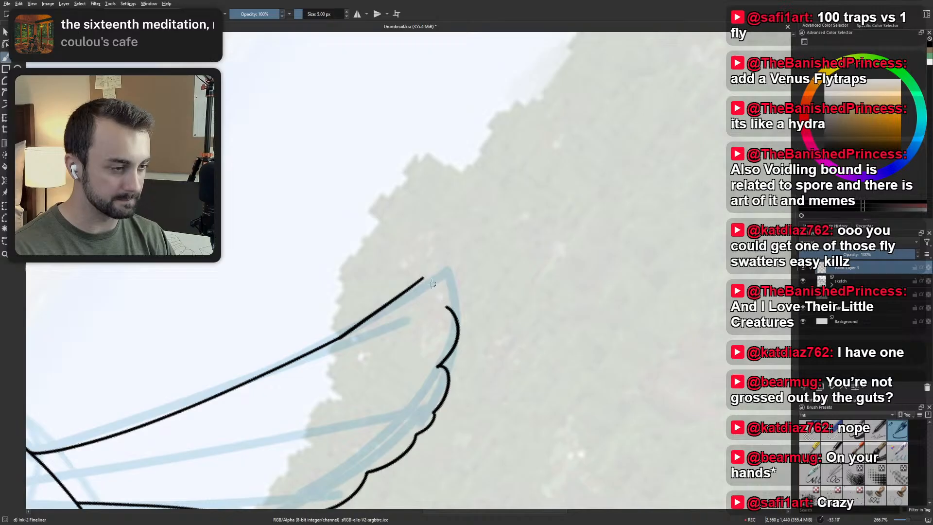
drag(423, 278, 448, 313)
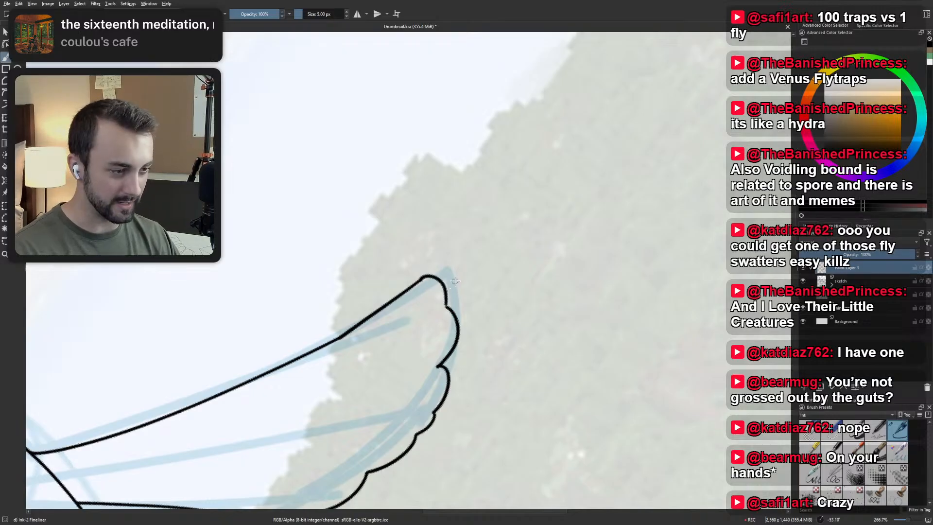
key(5)
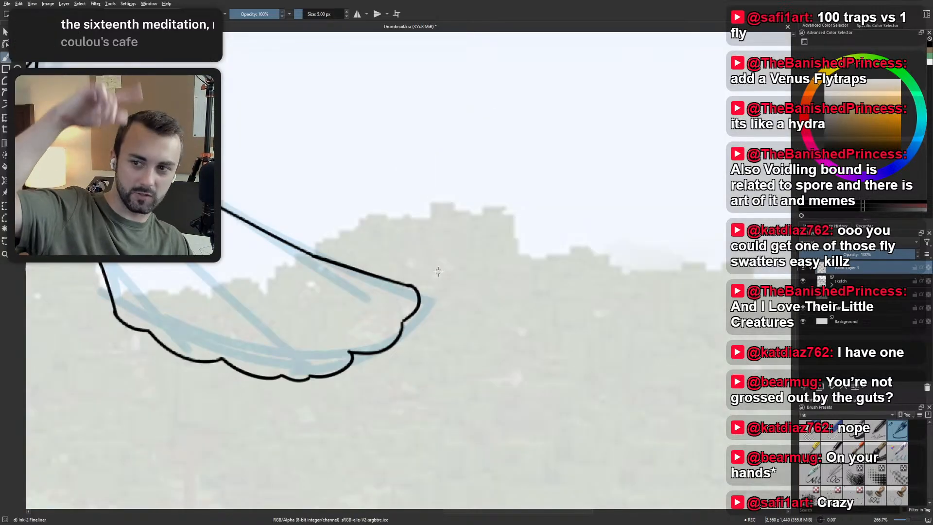
scroll(432, 290, down, 4)
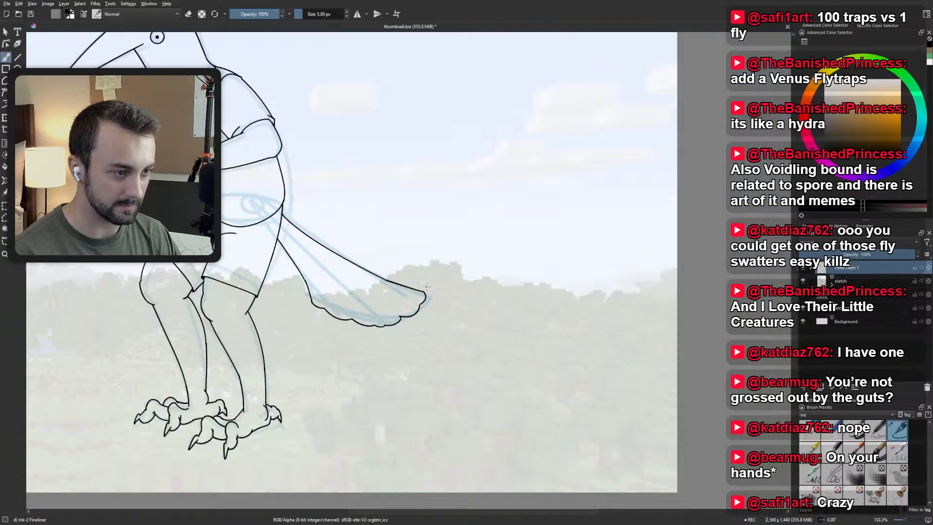
scroll(412, 288, up, 4)
key(ctrl+z)
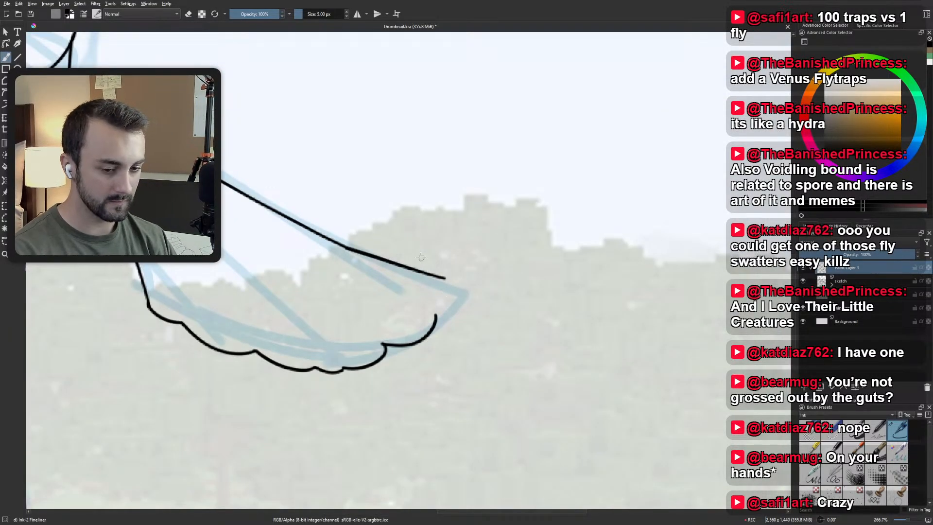
Try closing the tail's tip with a scallop drawn from the last scallop up to the upper edge, undoing each attempt.
drag(436, 316, 443, 278)
key(ctrl+z)
drag(436, 316, 456, 291)
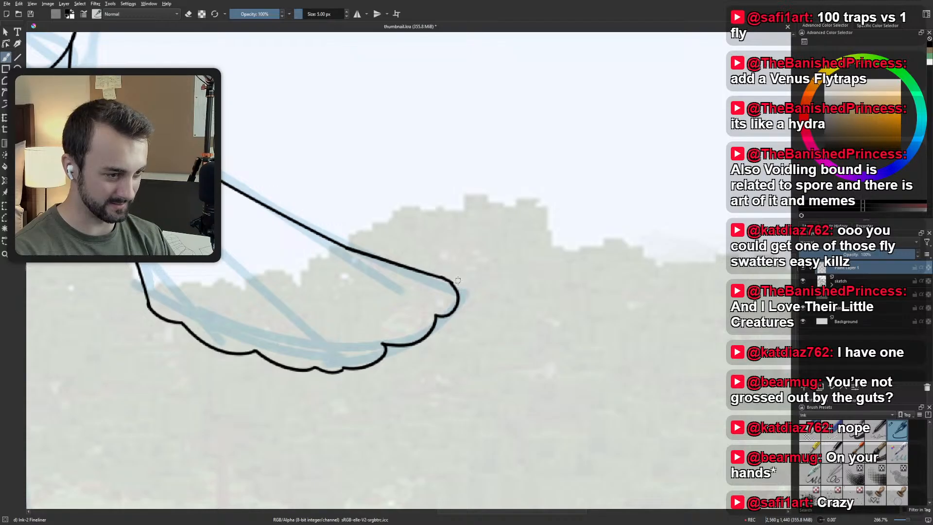
key(ctrl+z)
mouse_move(436, 316)
mouse_down()
mouse_move(446, 316)
mouse_move(444, 277)
mouse_up()
key(ctrl+z)
Trim the last scallop's end and ink a smoother rounded curve from it up to the tail's upper edge.
key(e)
drag(435, 317, 453, 282)
key(e)
key(ctrl+z)
drag(436, 320, 448, 278)
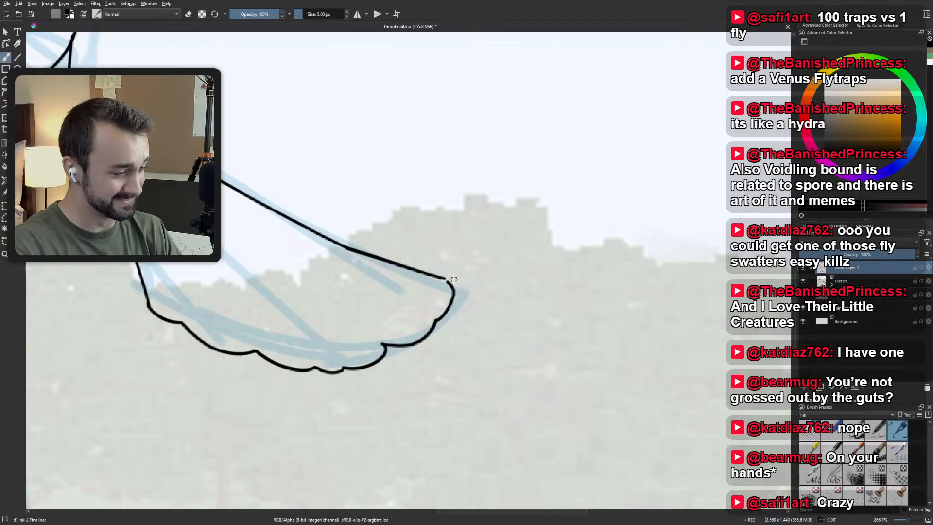
Replace the tail tip's rounded curve with another one from the last scallop to the upper edge, and check it at full view.
key(ctrl+z)
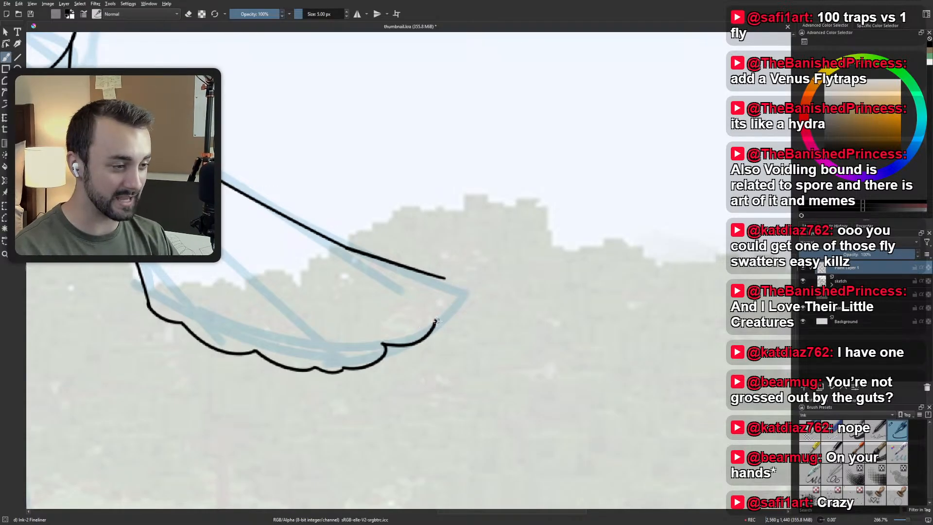
drag(436, 321, 444, 279)
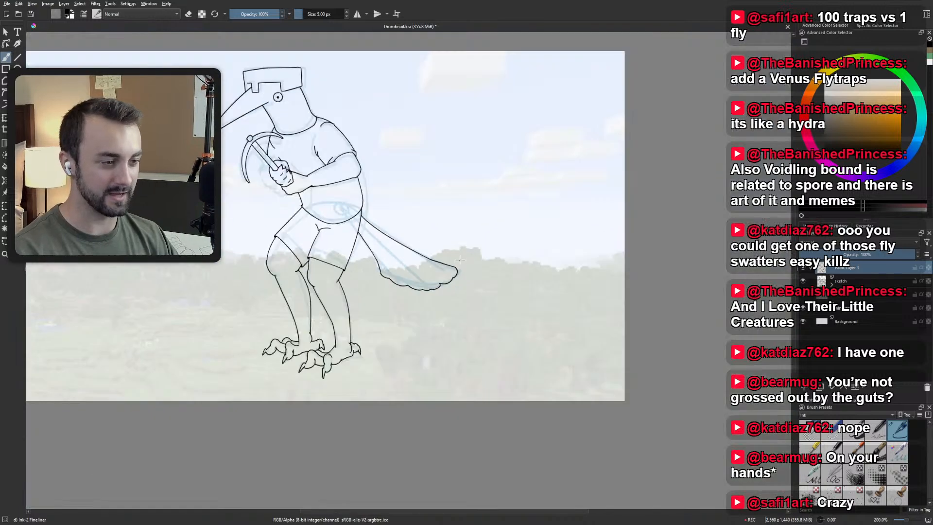
scroll(457, 277, down, 10)
scroll(459, 246, up, 6)
scroll(418, 321, down, 1)
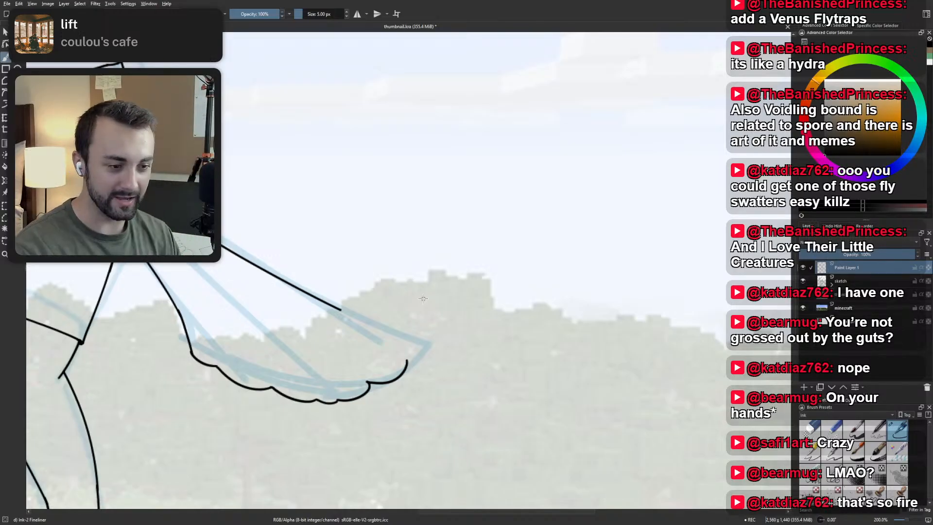
scroll(384, 338, up, 2)
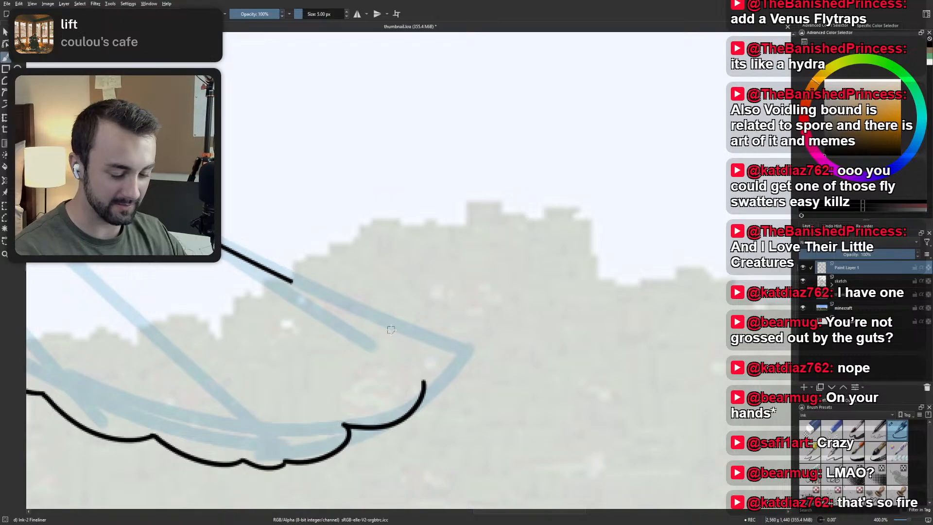
scroll(391, 330, down, 2)
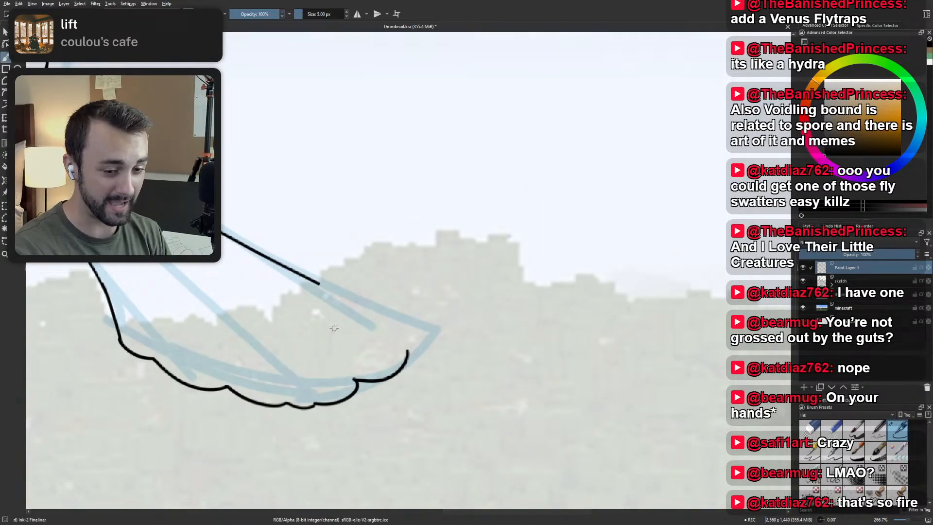
key(ctrl+z)
key(ctrl+z)
key(ctrl+shift+z)
key(ctrl+shift+z)
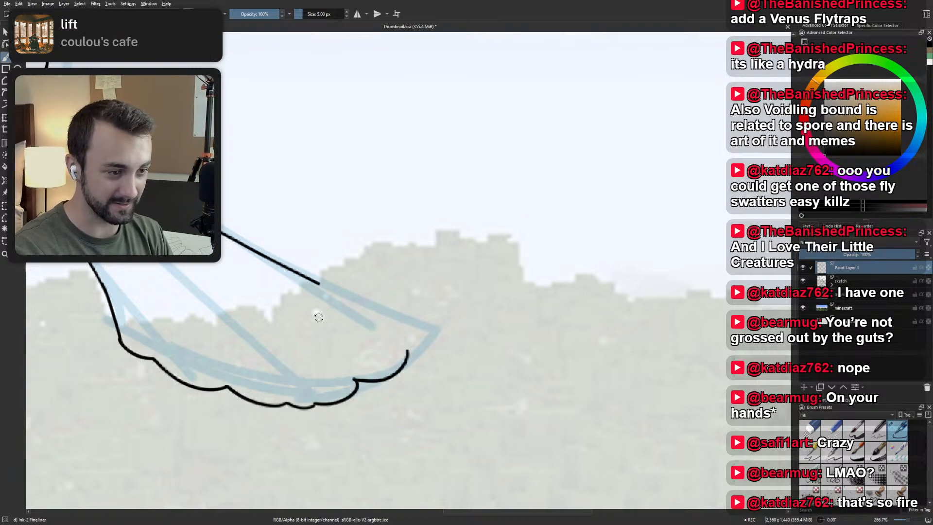
Rotate the canvas and extend the tail's trimmed upper edge toward the sketched tip, undoing the trial curves around the tip.
drag(318, 317, 255, 310)
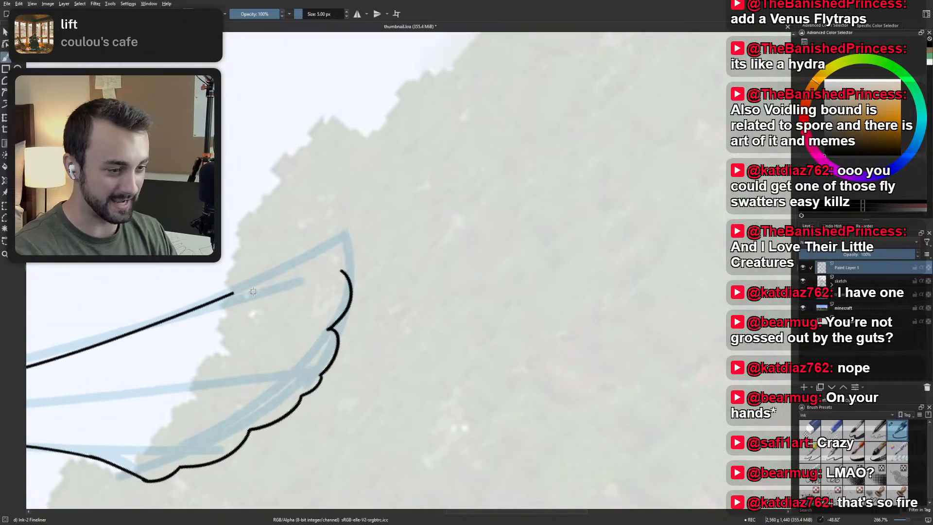
scroll(260, 291, up, 1)
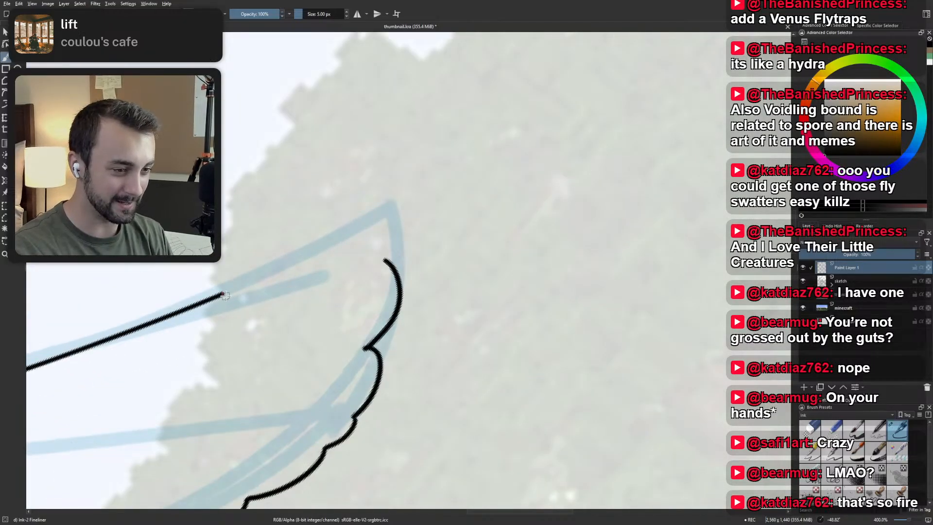
drag(220, 295, 367, 207)
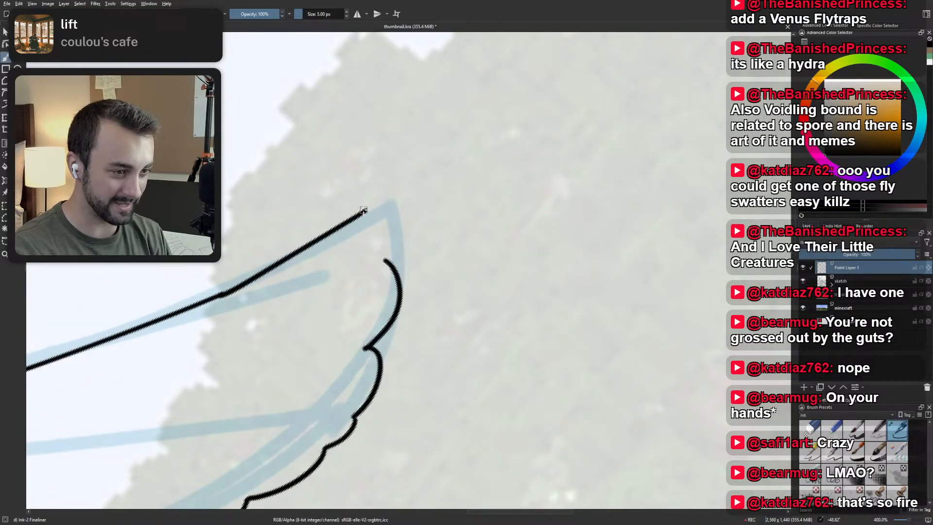
key(ctrl+z)
mouse_move(220, 295)
mouse_down()
mouse_move(377, 218)
mouse_move(393, 271)
mouse_up()
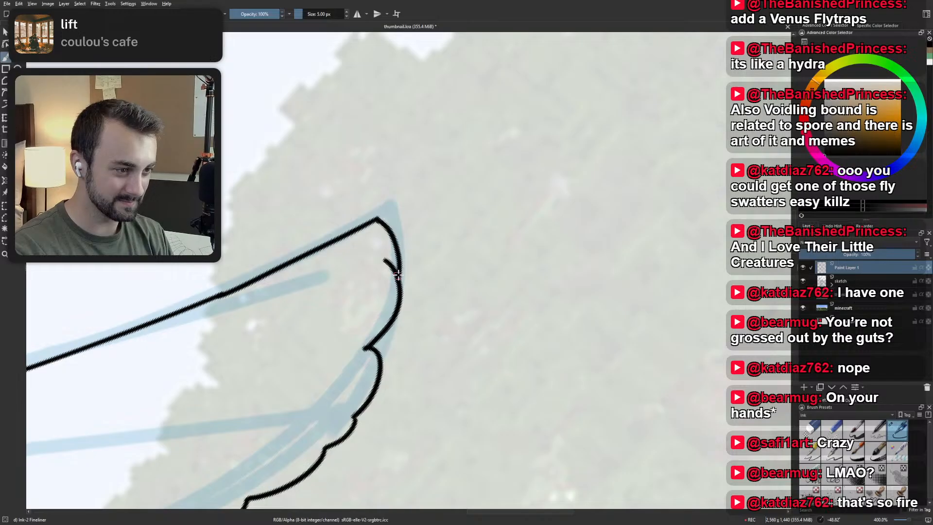
key(ctrl+z)
drag(378, 219, 390, 267)
key(ctrl+z)
Reset the canvas rotation and try a closing curve between the last scallop and the extended upper edge, undoing it.
scroll(407, 236, down, 3)
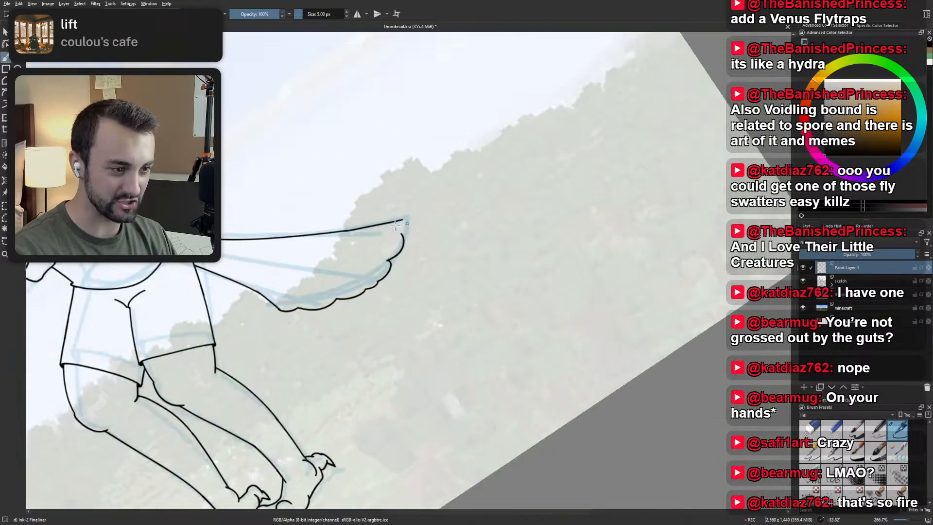
key(5)
scroll(462, 224, up, 1)
scroll(468, 217, up, 2)
drag(467, 256, 608, 339)
scroll(608, 338, down, 1)
drag(465, 337, 438, 346)
scroll(479, 336, up, 1)
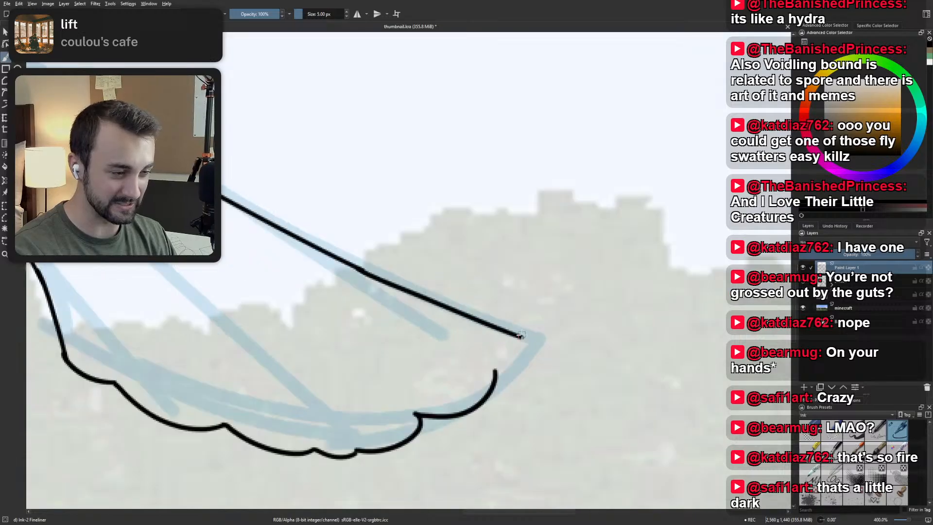
scroll(522, 334, down, 1)
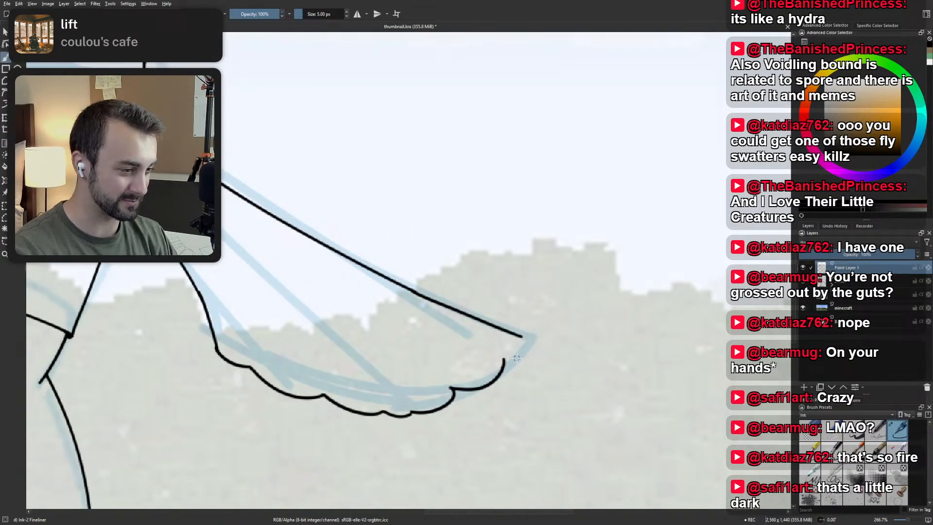
mouse_move(505, 372)
mouse_down()
mouse_move(511, 330)
mouse_move(496, 326)
mouse_up()
key(ctrl+z)
Close the tail's tip with a small rounded scallop, trim the upper edge to meet it, and check the whole figure.
key(ctrl+z)
key(ctrl+z)
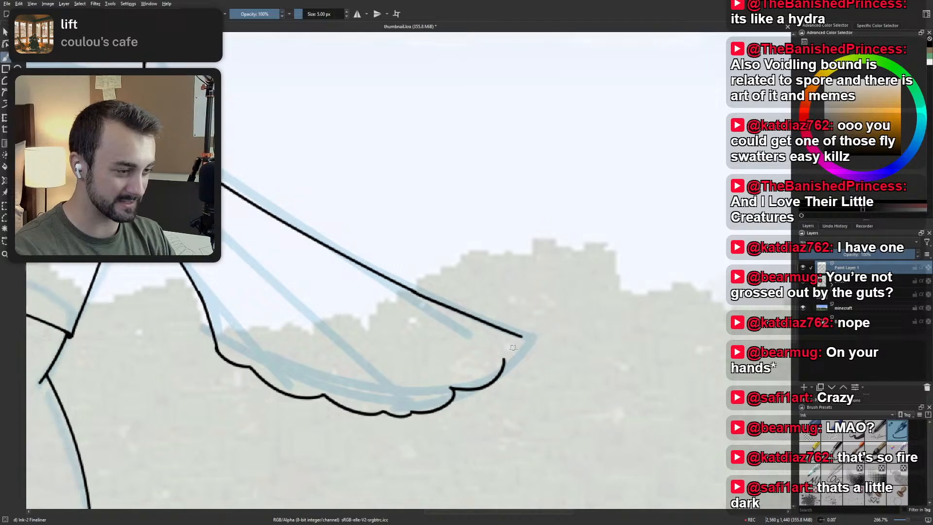
mouse_move(504, 361)
mouse_down()
mouse_move(515, 333)
mouse_move(524, 339)
mouse_up()
key(ctrl+z)
key(e)
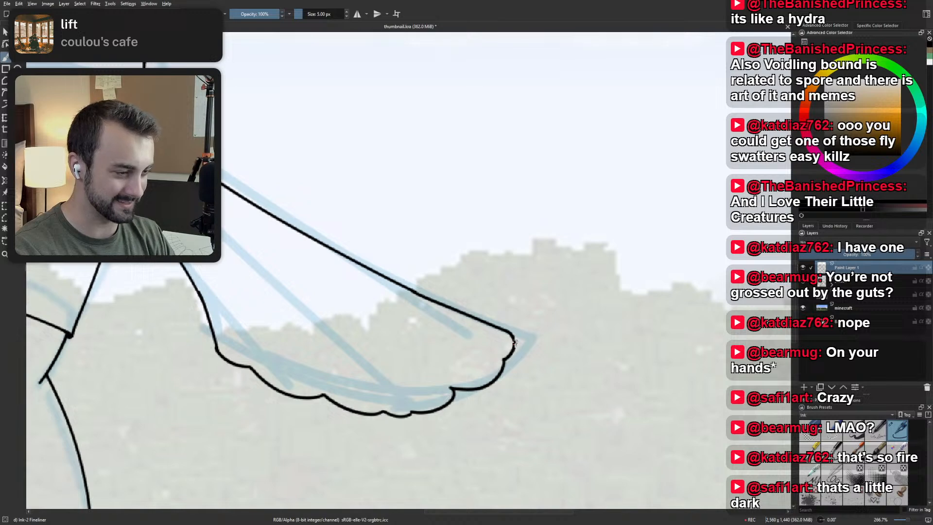
scroll(509, 310, down, 4)
drag(503, 267, 517, 333)
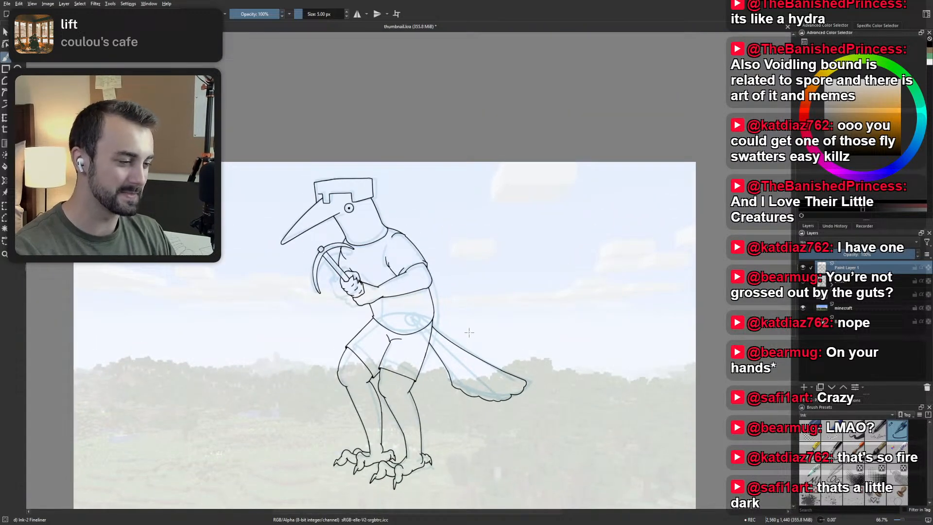
scroll(475, 326, up, 4)
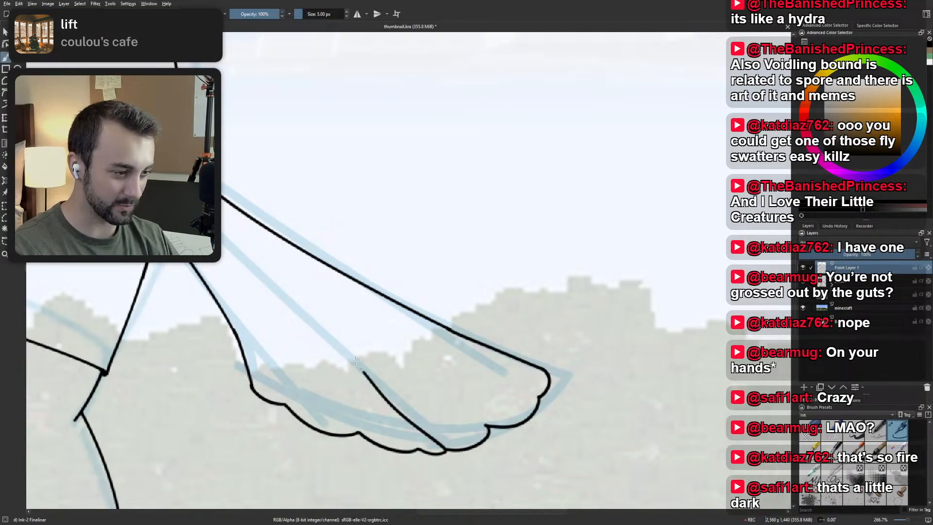
Try a feather line from the tail's lowest scallops up along the middle sketch line, undoing both attempts.
drag(445, 448, 362, 363)
key(ctrl+z)
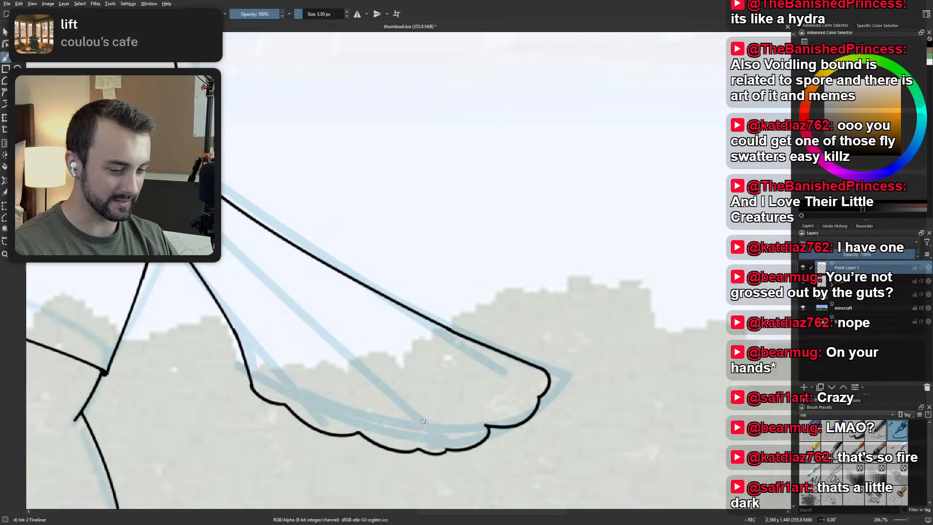
drag(443, 449, 361, 363)
key(ctrl+z)
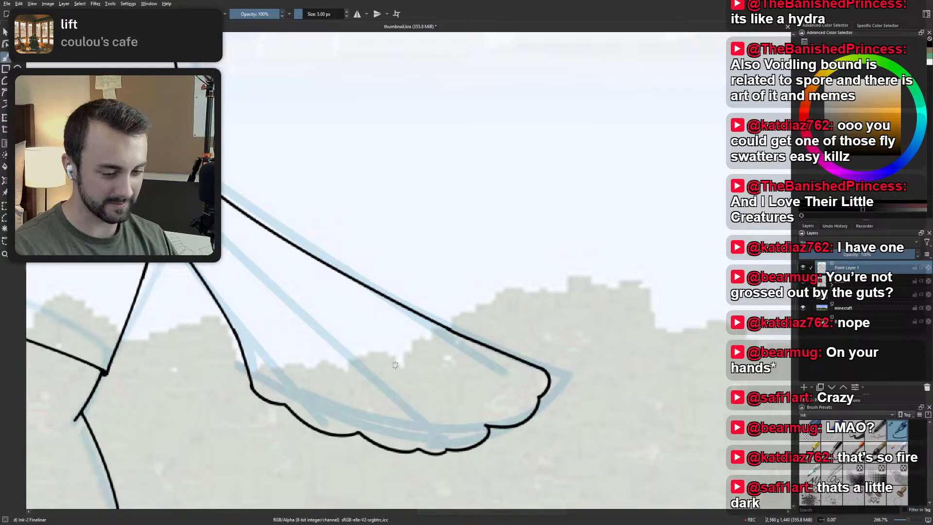
Rotate the canvas and ink a short feather line from the notch nearest the tip and a longer one from the next notch.
scroll(419, 349, down, 5)
scroll(445, 336, up, 5)
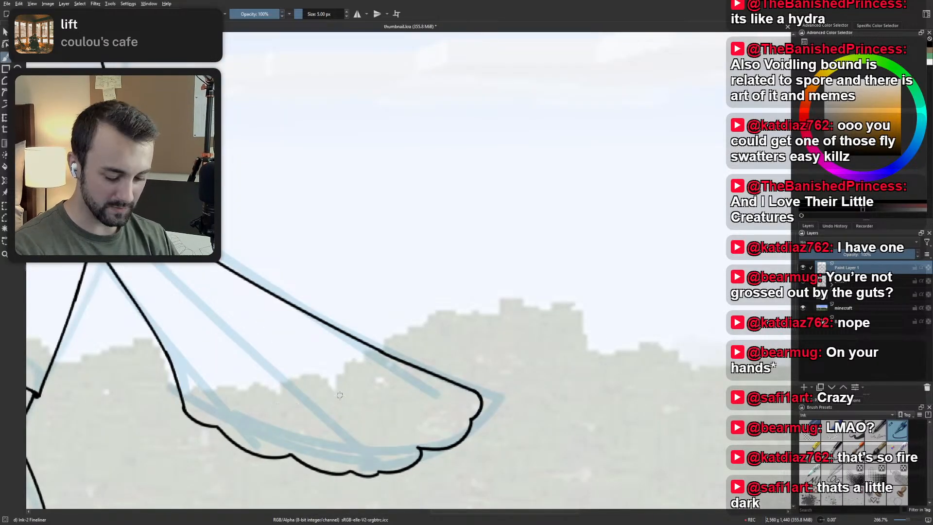
mouse_move(347, 426)
mouse_down()
mouse_move(308, 421)
mouse_move(233, 311)
mouse_move(400, 225)
mouse_move(373, 244)
mouse_move(323, 396)
mouse_move(322, 340)
mouse_up()
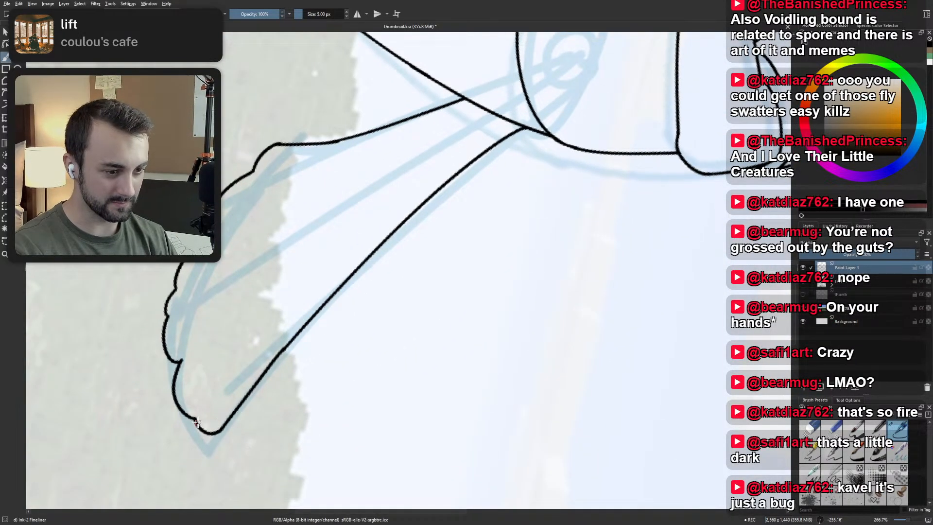
drag(195, 420, 355, 227)
key(ctrl+z)
drag(196, 419, 355, 232)
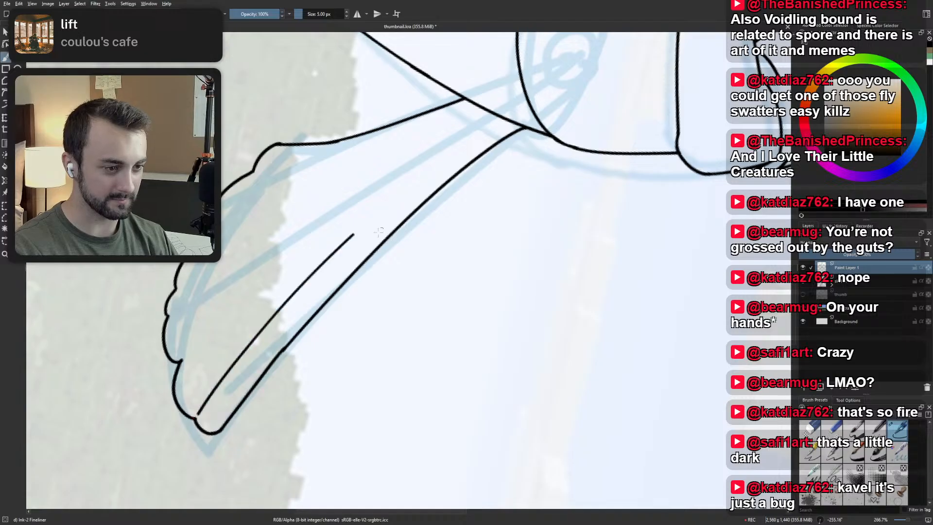
key(ctrl+z)
drag(195, 419, 256, 340)
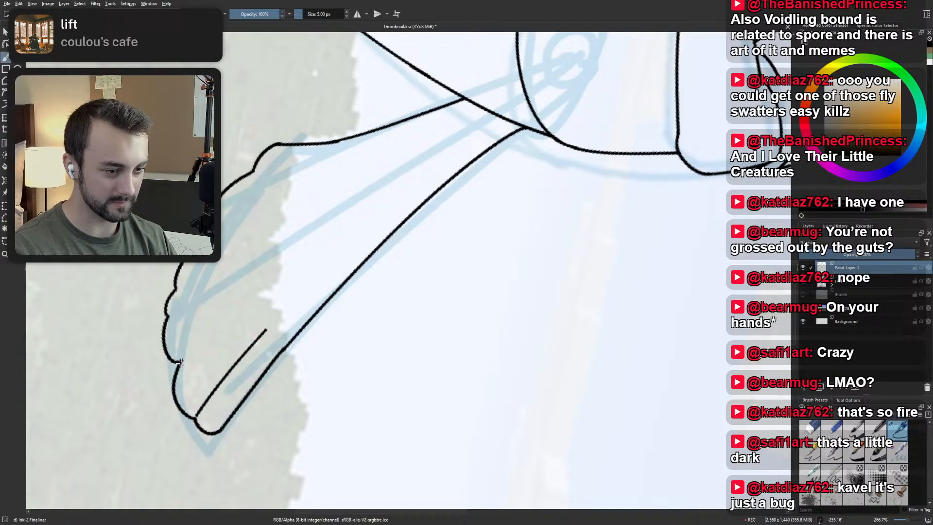
drag(181, 361, 331, 230)
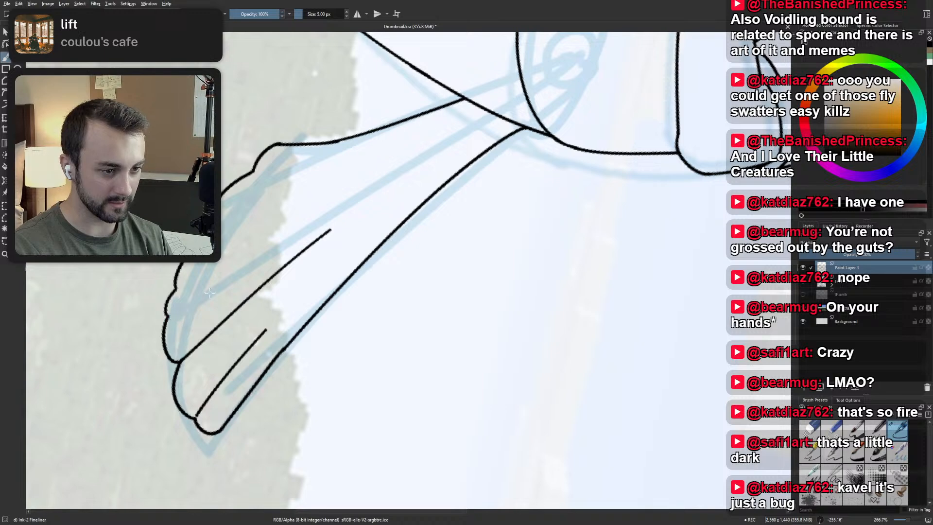
Try short feather lines running inward from the tail's middle scallop notches, redrawing the ones that miss.
drag(204, 298, 261, 260)
key(ctrl+z)
drag(168, 316, 263, 257)
key(ctrl+z)
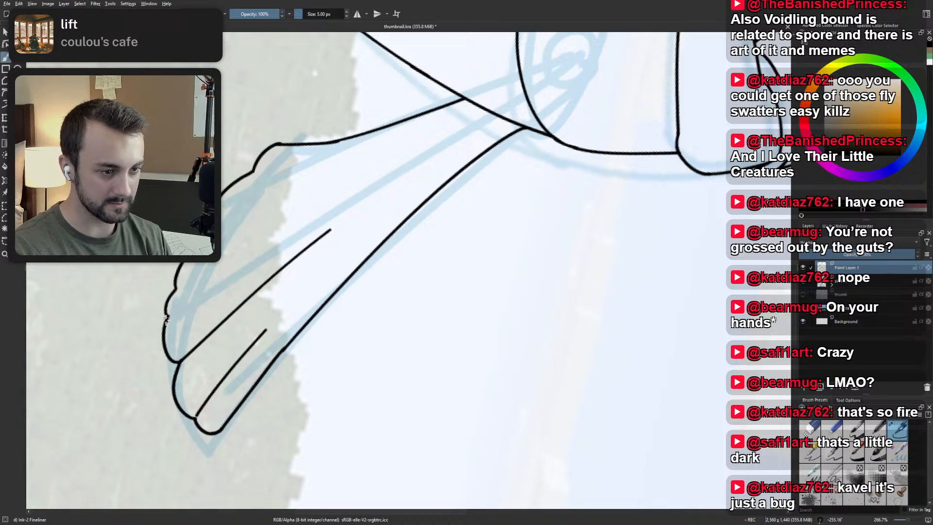
drag(177, 309, 235, 261)
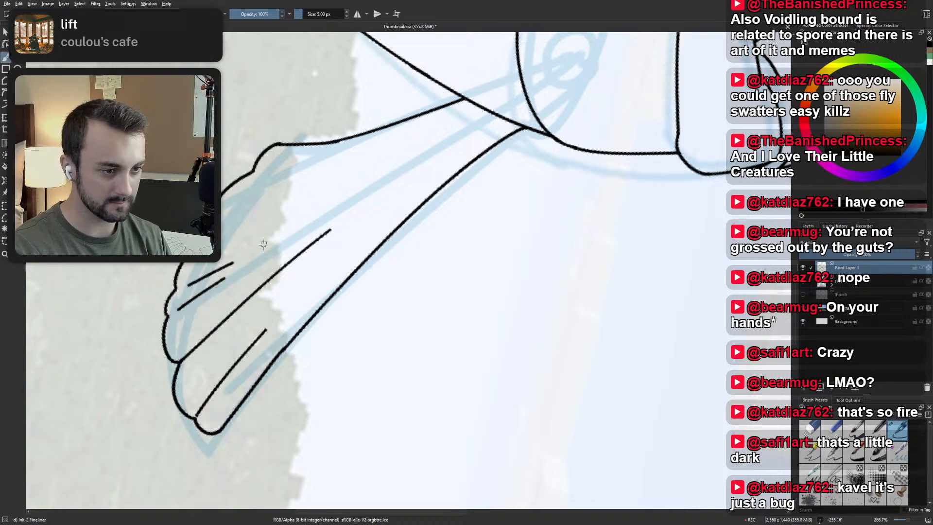
key(ctrl+z)
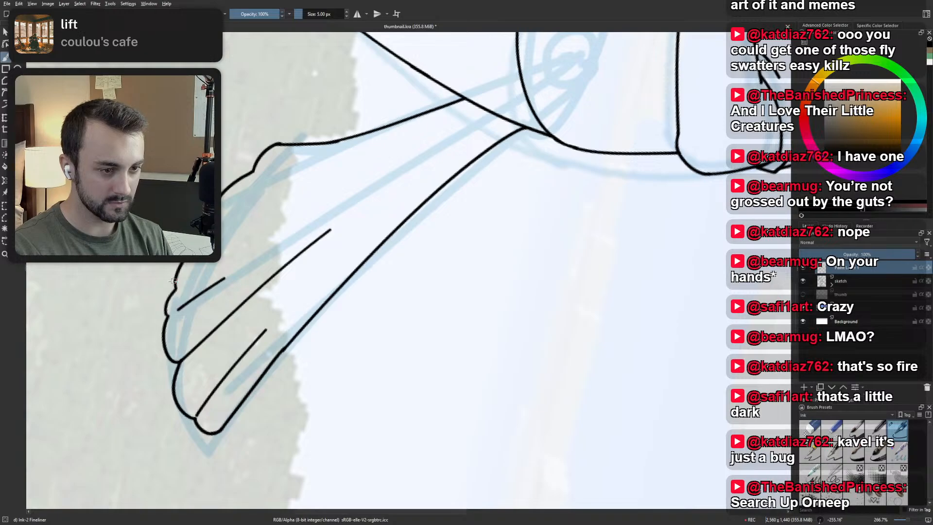
drag(171, 295, 253, 247)
key(ctrl+z)
mouse_move(170, 294)
mouse_down()
mouse_move(246, 249)
mouse_move(236, 227)
mouse_up()
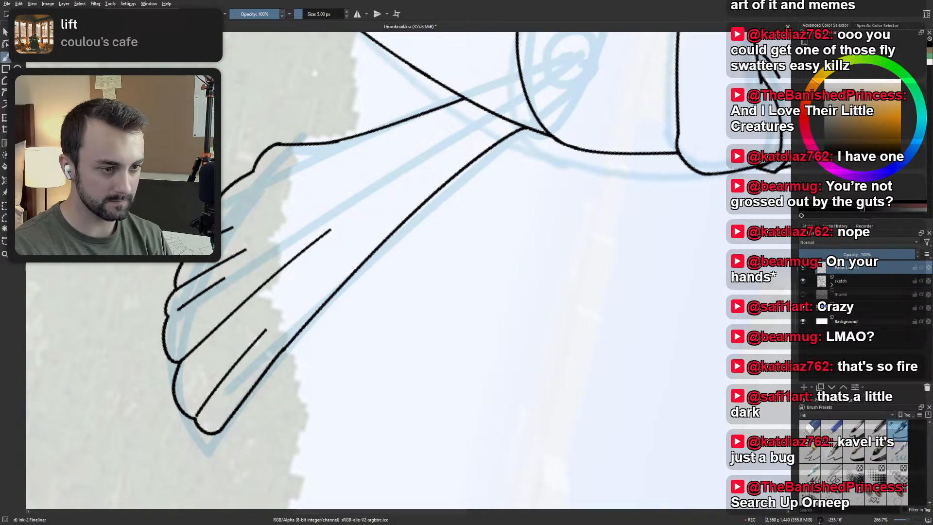
Try a feather line from the scallop notch nearest the body, then reset the canvas rotation and check the whole tail.
drag(253, 173, 365, 151)
key(ctrl+z)
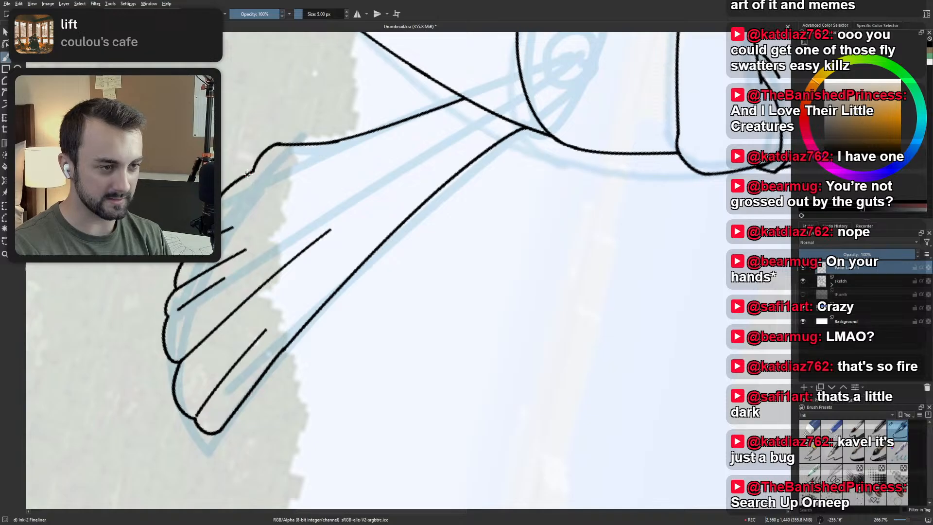
mouse_move(256, 173)
mouse_down()
mouse_move(367, 149)
mouse_move(455, 274)
mouse_up()
key(6)
key(5)
scroll(388, 131, down, 3)
scroll(387, 131, down, 1)
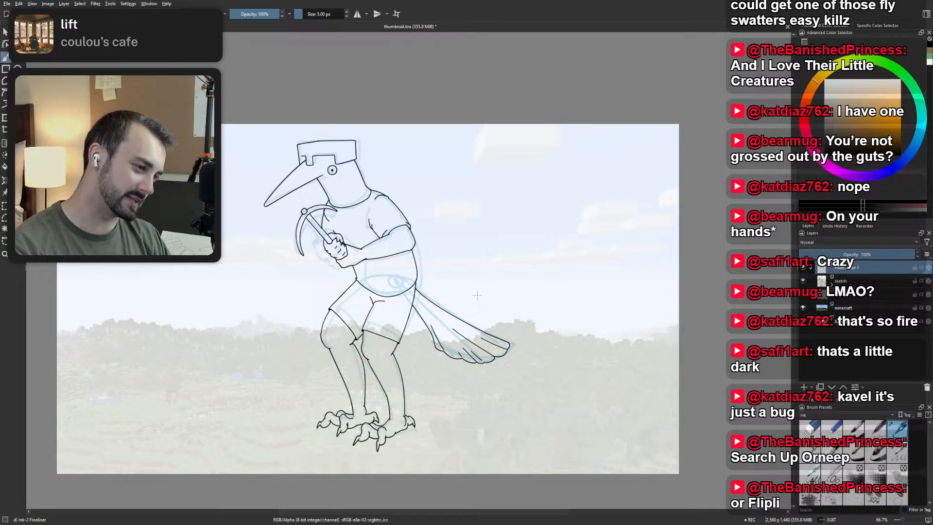
scroll(466, 296, up, 3)
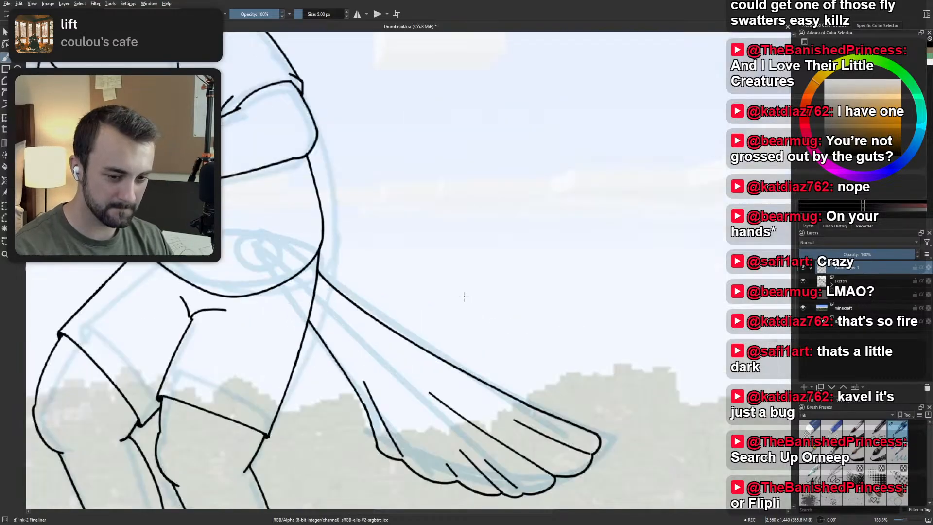
Replace the shorter feather lines with one from the tail's bottom scallop and one from the notch nearest the body.
drag(464, 297, 431, 281)
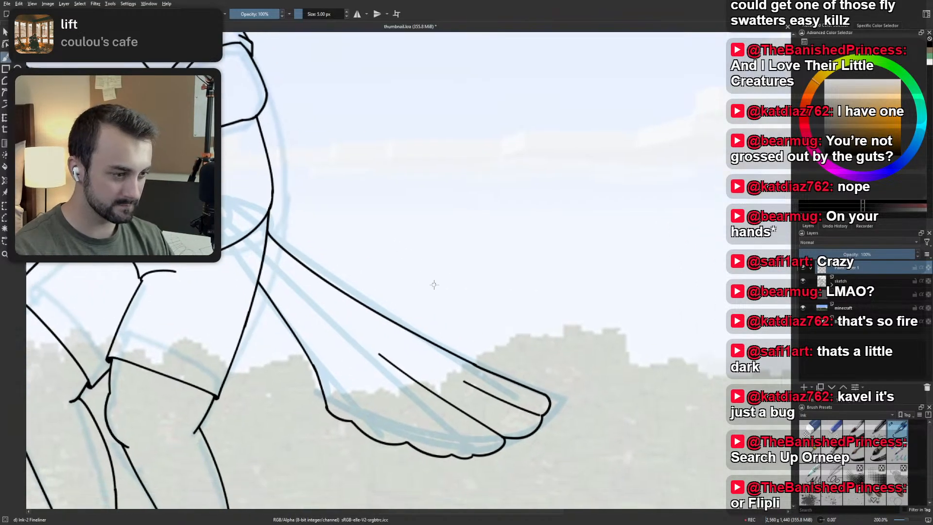
drag(409, 441, 368, 385)
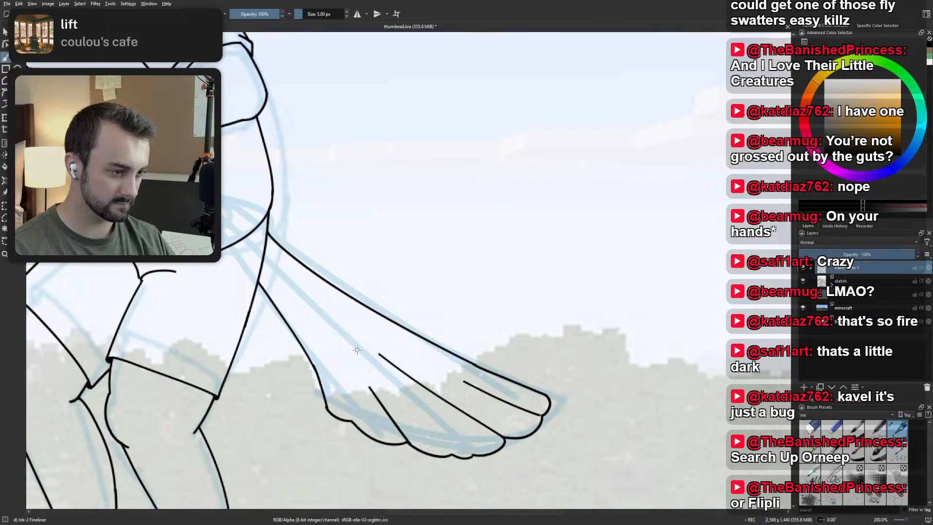
key(ctrl+z)
mouse_move(452, 456)
mouse_down()
mouse_move(401, 409)
mouse_move(350, 394)
mouse_up()
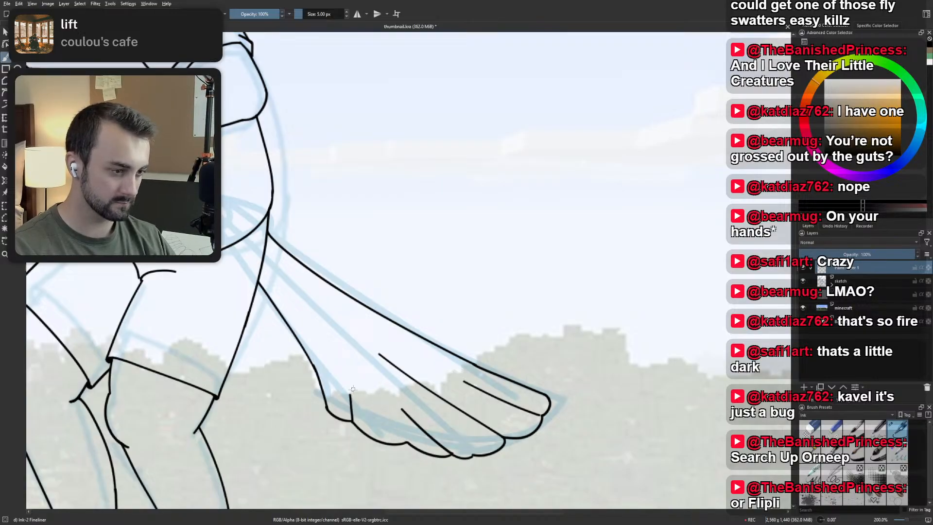
key(ctrl+z)
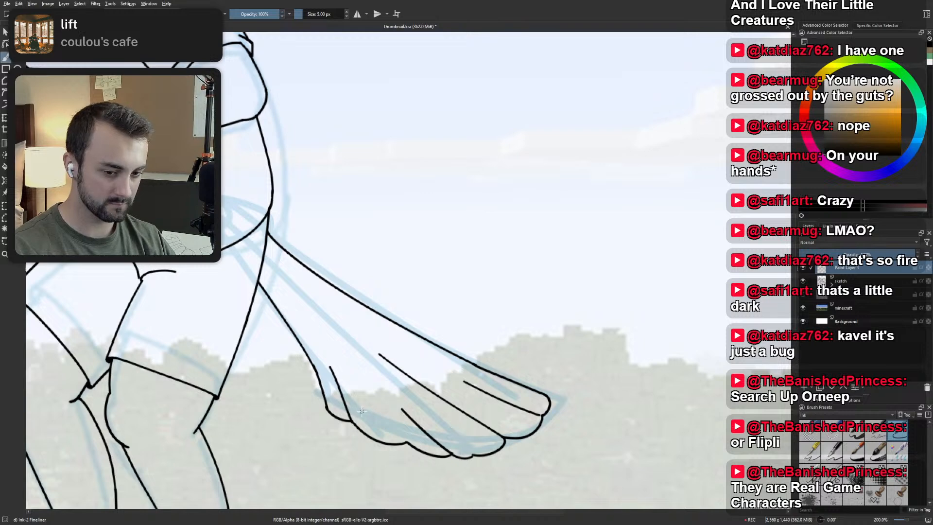
Redraw the short feather line running inward from the tail's scallop notch nearest the body until it curves cleanly.
key(ctrl+z)
drag(350, 421, 330, 376)
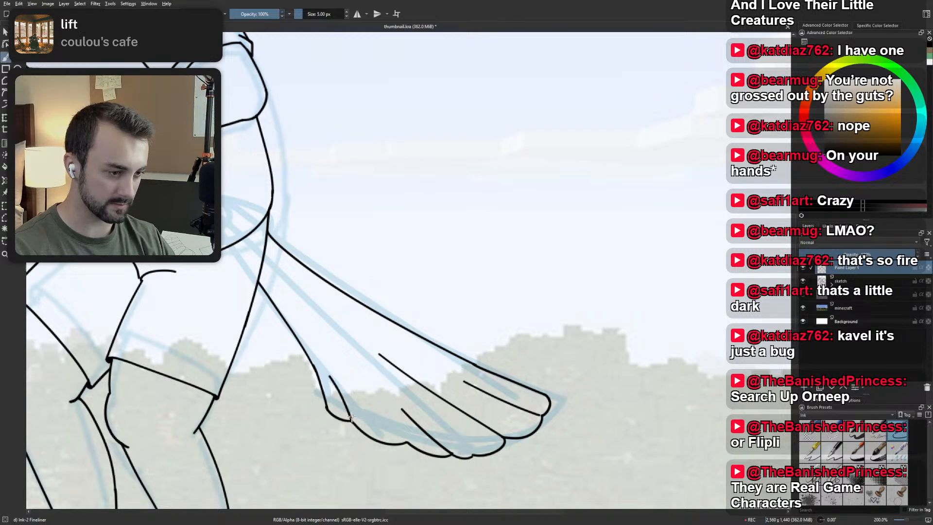
key(ctrl+z)
drag(350, 421, 331, 369)
key(ctrl+z)
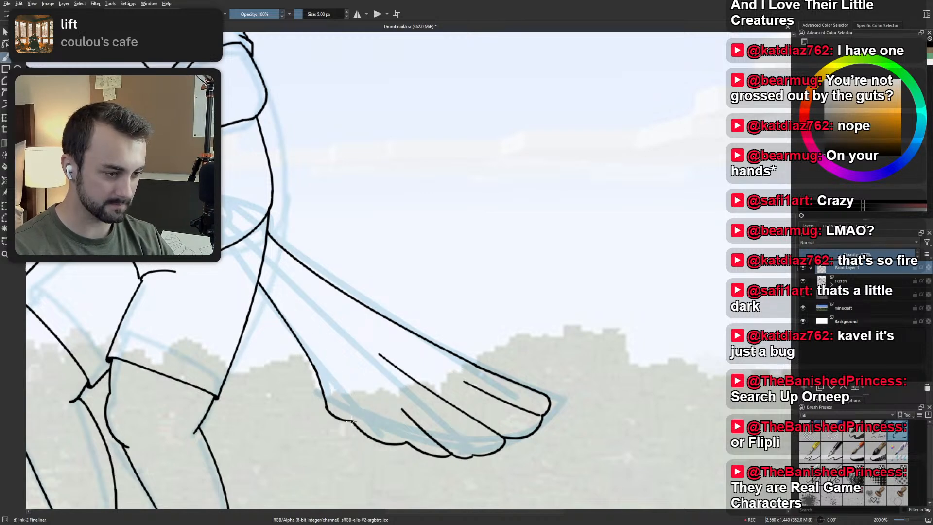
drag(350, 421, 327, 371)
scroll(319, 332, down, 3)
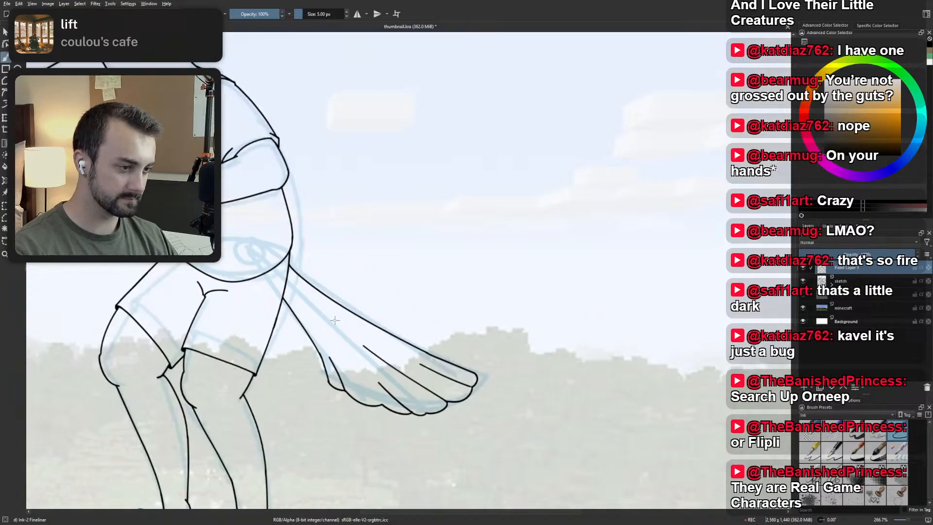
drag(436, 330, 474, 339)
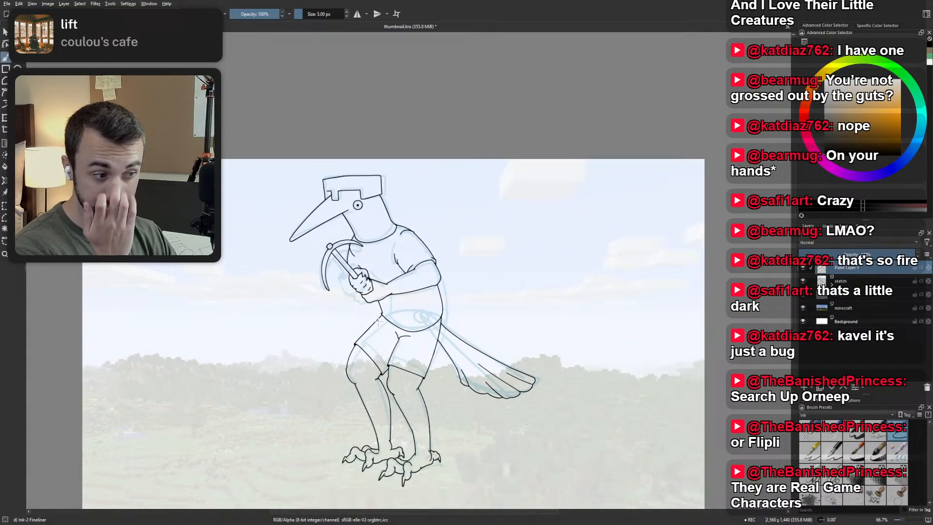
Reshape the shirt's lower back edge above the tail with a small outward corner angling down into the hem.
scroll(365, 283, up, 4)
scroll(369, 284, up, 1)
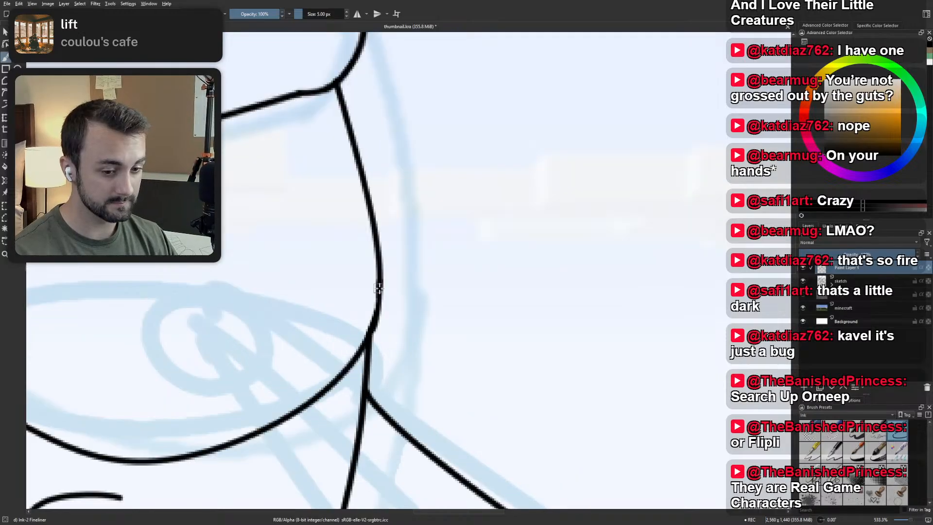
mouse_move(430, 293)
mouse_down()
mouse_move(402, 330)
mouse_move(414, 331)
mouse_up()
key(e)
mouse_move(419, 295)
mouse_down()
mouse_move(426, 305)
mouse_move(410, 355)
mouse_move(390, 366)
mouse_up()
key(ctrl+z)
key(e)
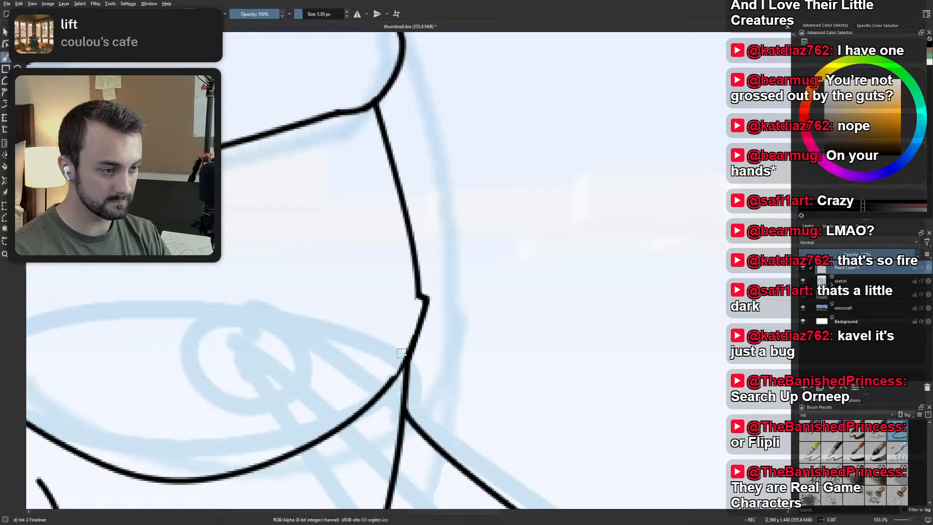
key(ctrl+z)
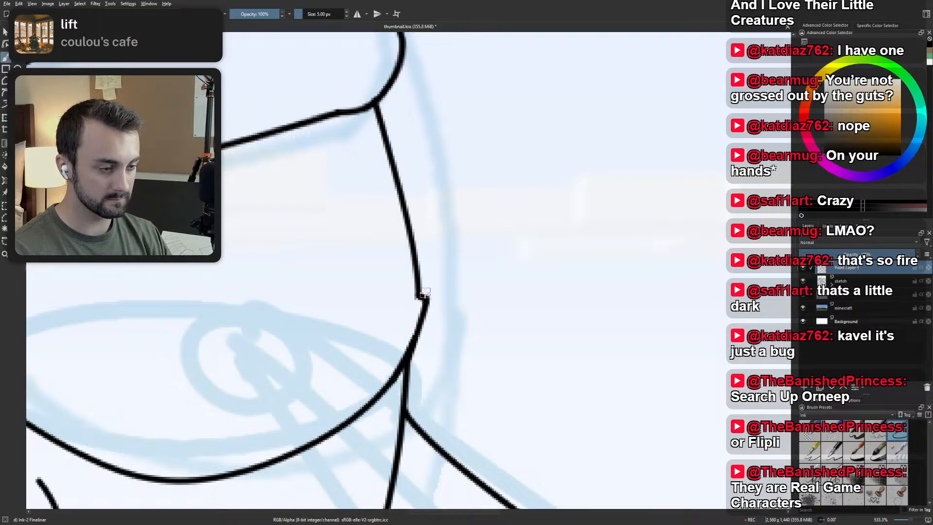
Check the reshaped corner on the shirt's back edge up close and against the whole figure.
scroll(491, 344, down, 10)
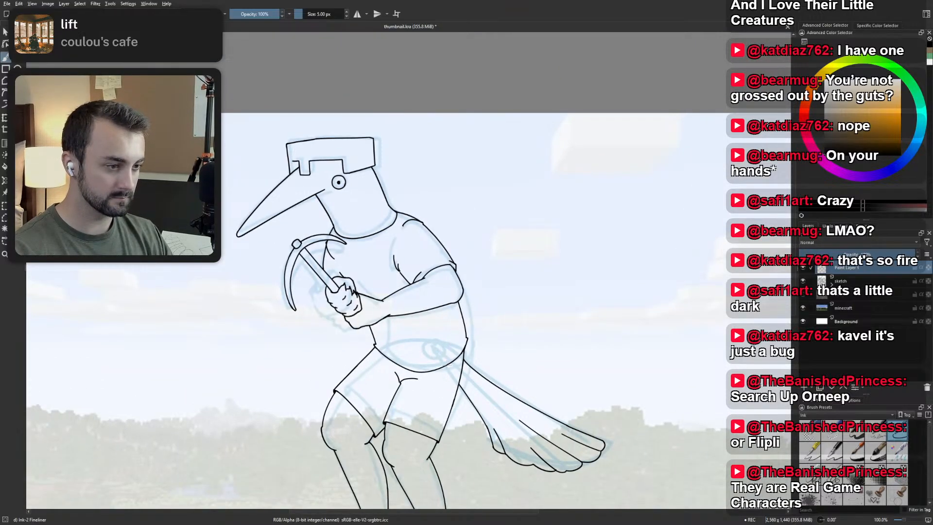
scroll(490, 344, up, 4)
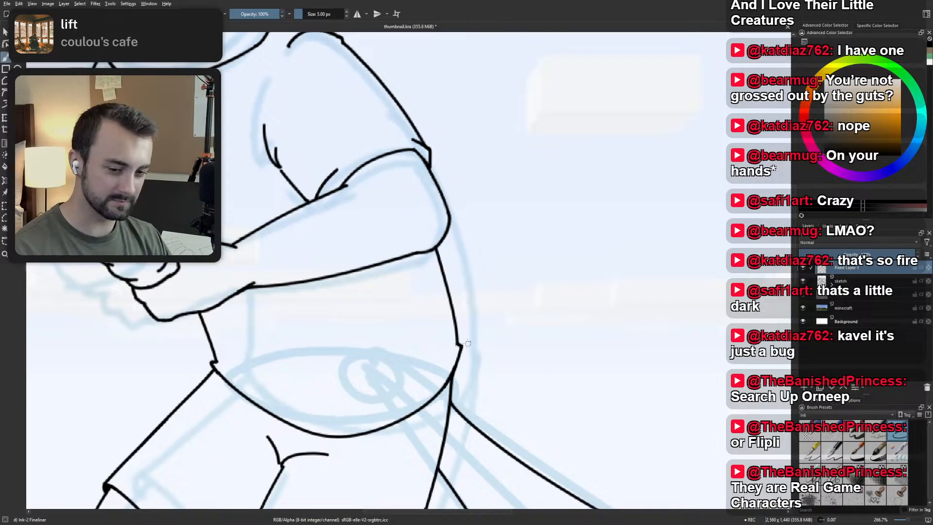
scroll(476, 276, down, 4)
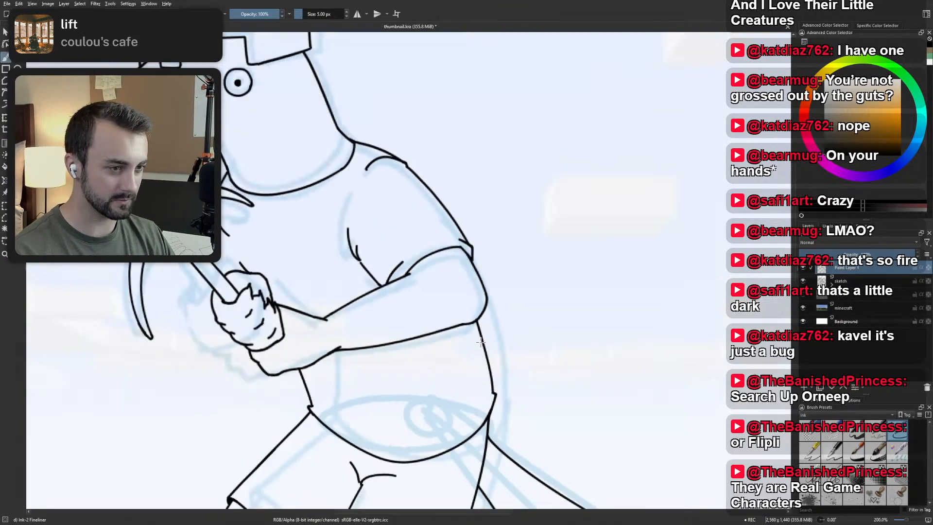
scroll(455, 271, up, 4)
scroll(456, 271, down, 4)
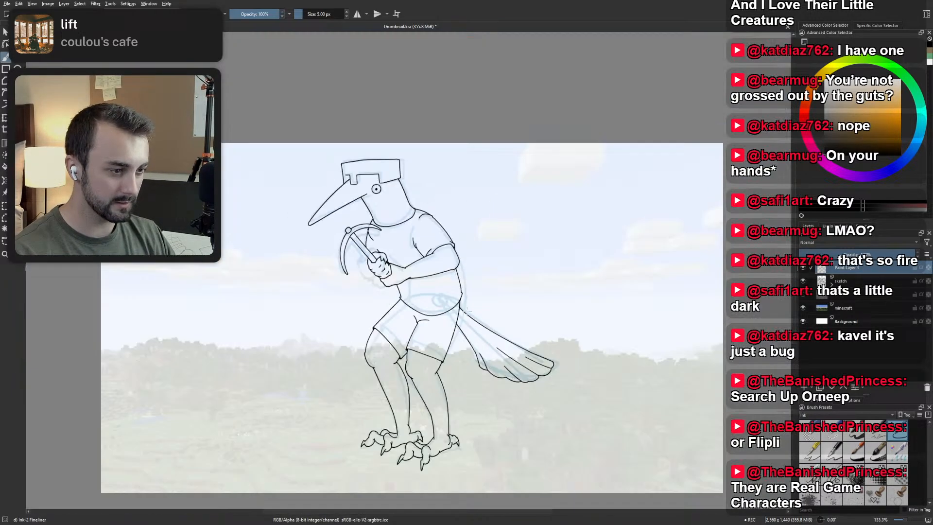
drag(456, 270, 444, 235)
scroll(450, 318, up, 1)
drag(451, 318, 461, 338)
Hide the minecraft and sketch layers to leave only the line art on the white background.
click(803, 308)
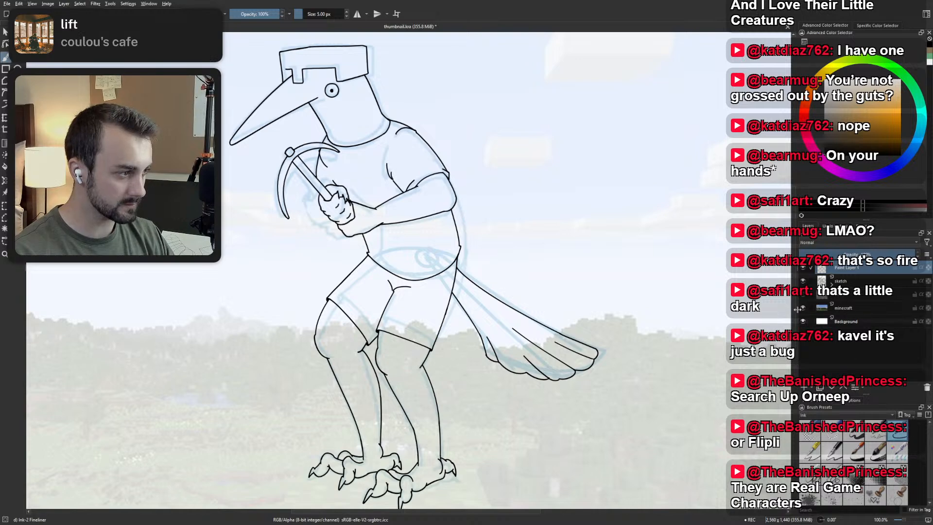
key(2)
key(1)
click(803, 281)
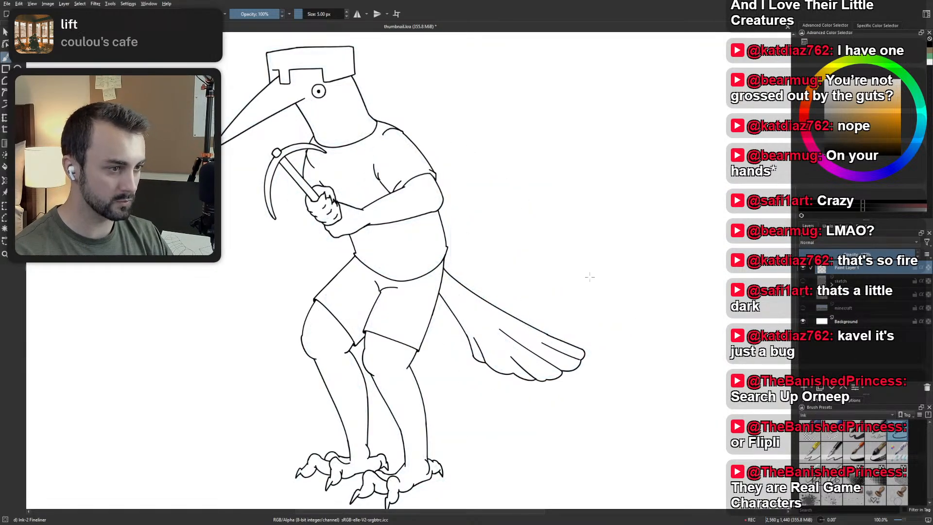
scroll(558, 271, down, 1)
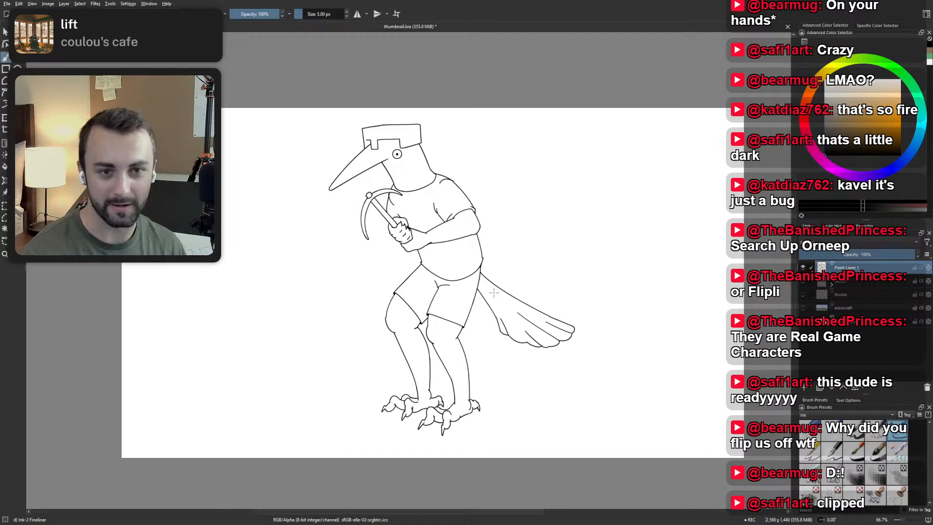
key(6)
key(4)
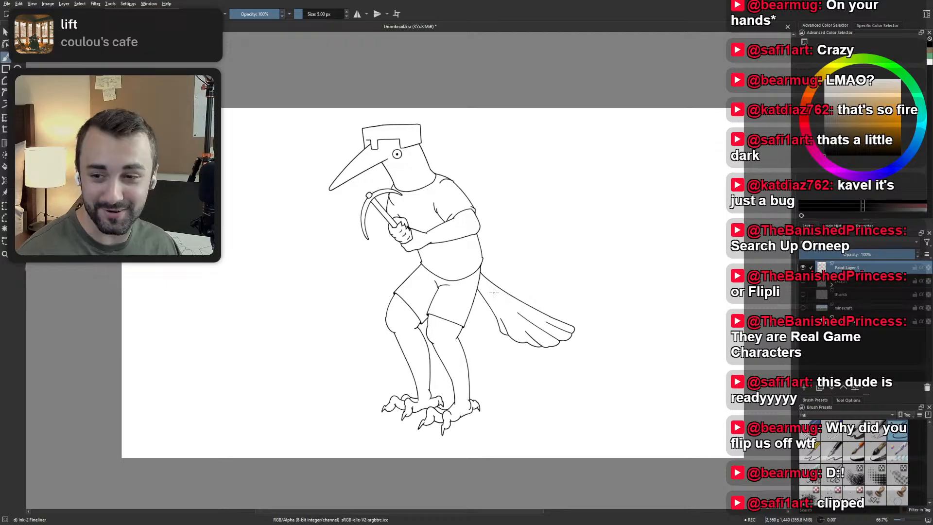
key(2)
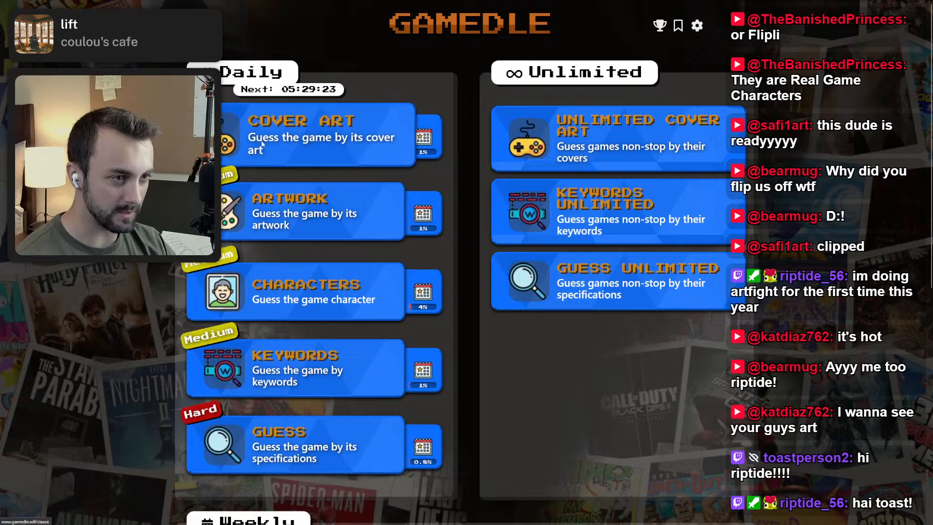
Switch to Gamedle in the browser, start the daily Cover Art puzzle and skip the first two guesses.
click(228, 140)
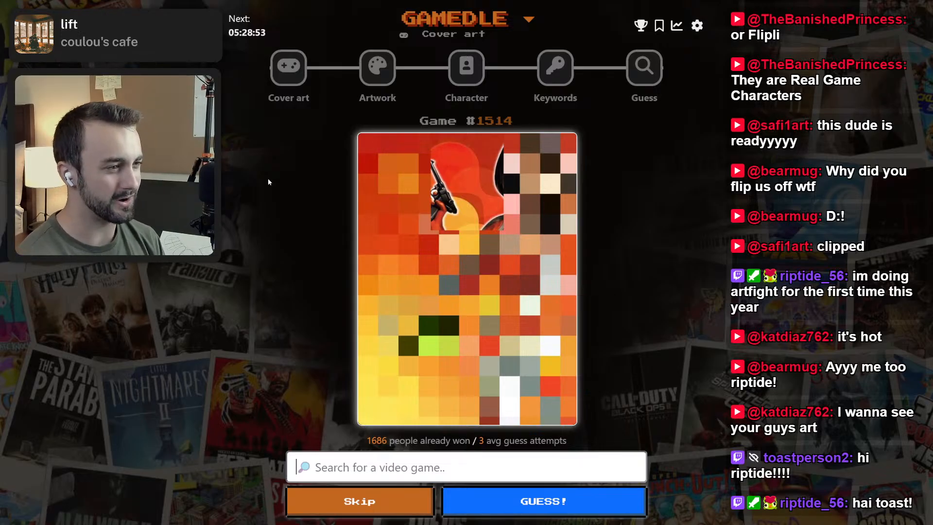
mouse_move(510, 230)
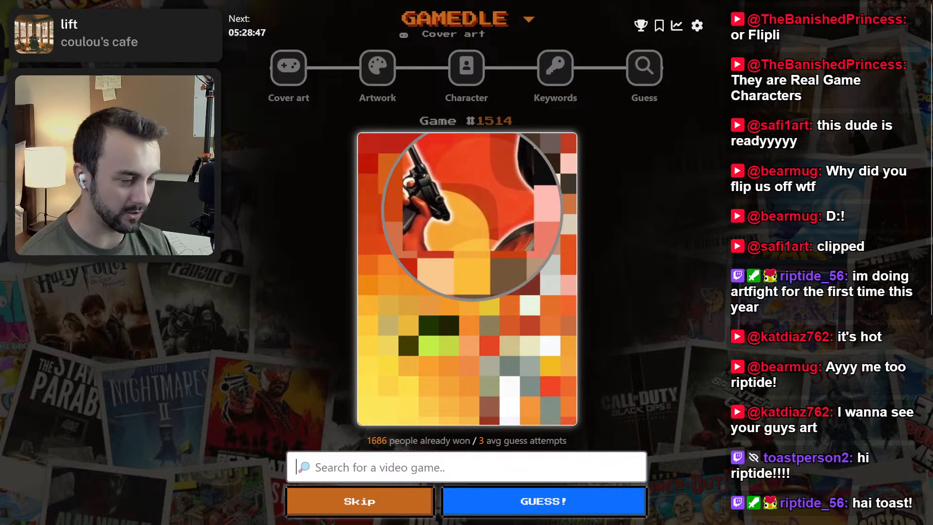
scroll(367, 342, down, 3)
click(367, 342)
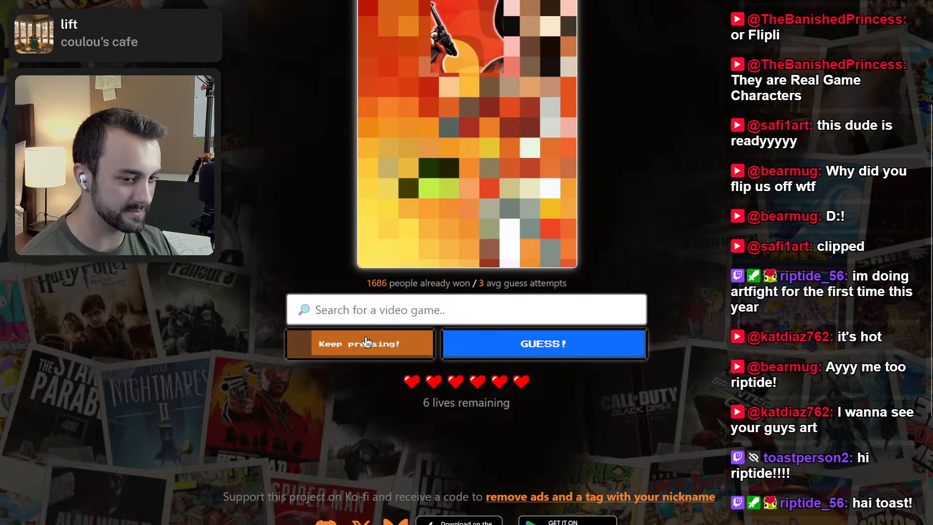
drag(367, 342, 367, 342)
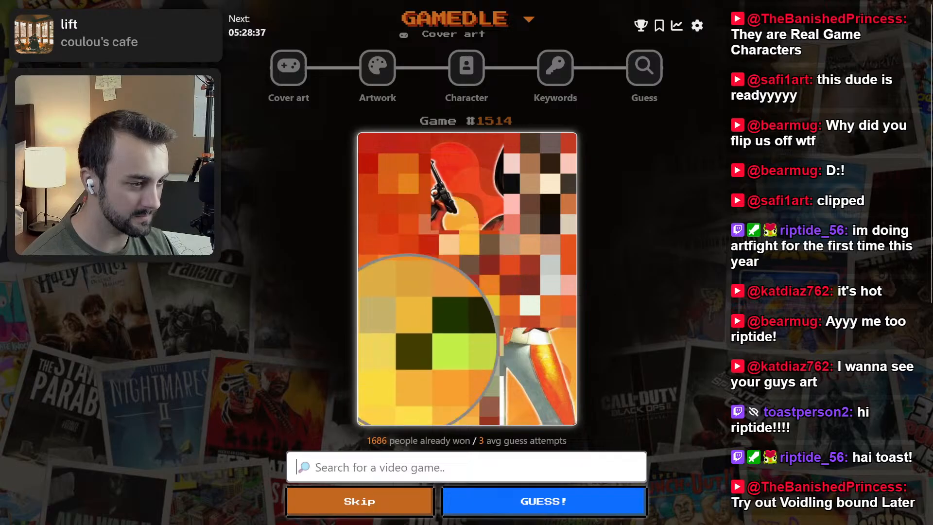
click(372, 498)
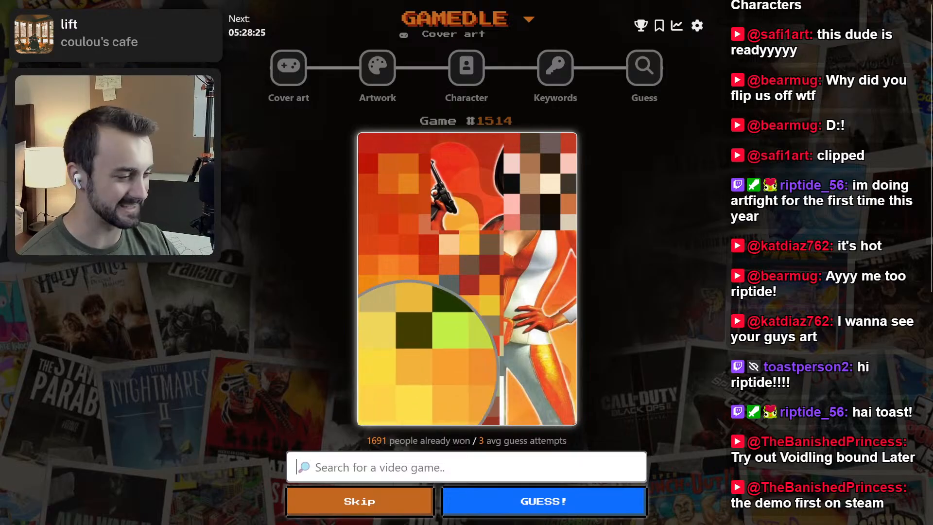
Skip the third and fourth guesses of the Cover Art puzzle to reveal more of the picture.
click(407, 505)
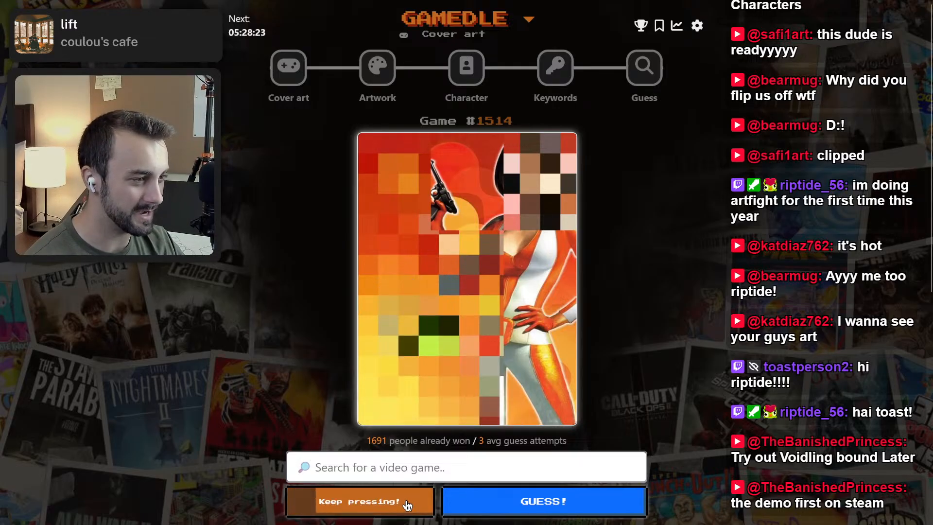
click(407, 506)
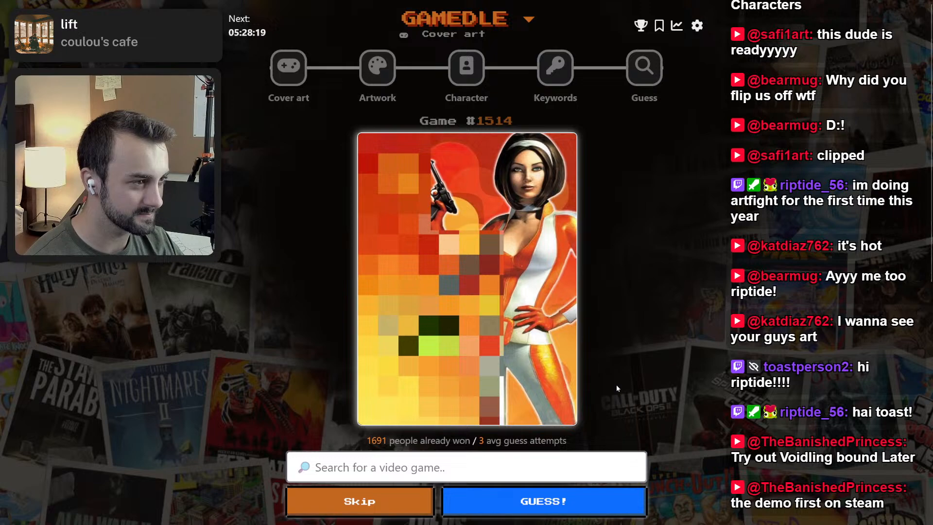
scroll(617, 384, down, 8)
scroll(616, 389, up, 4)
scroll(617, 389, up, 3)
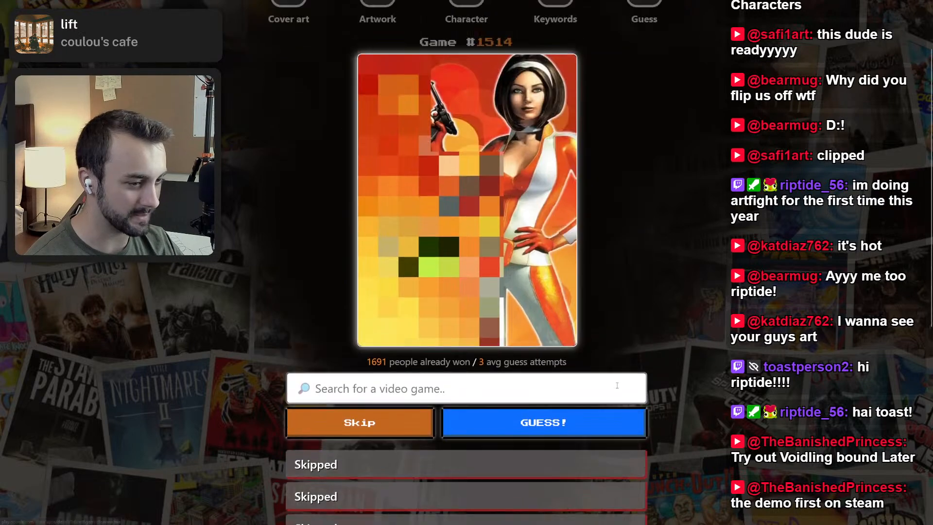
drag(390, 426, 390, 426)
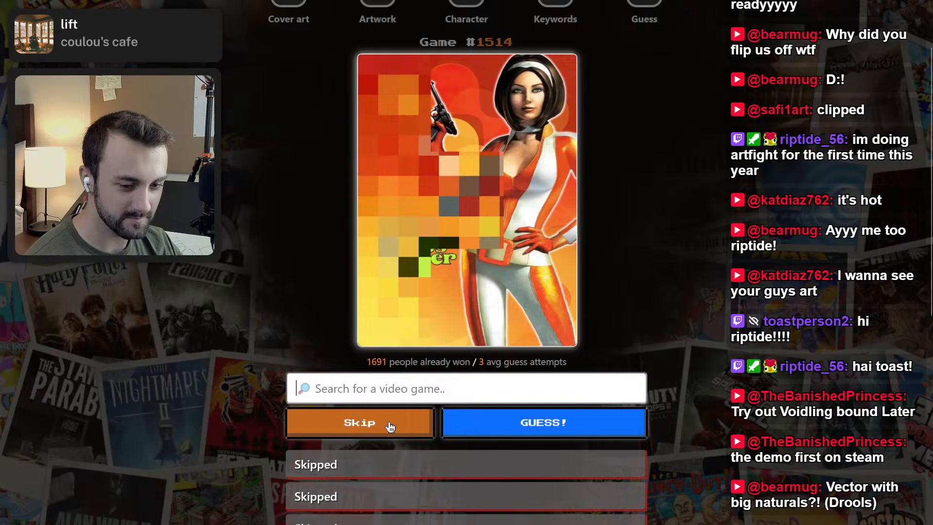
click(384, 392)
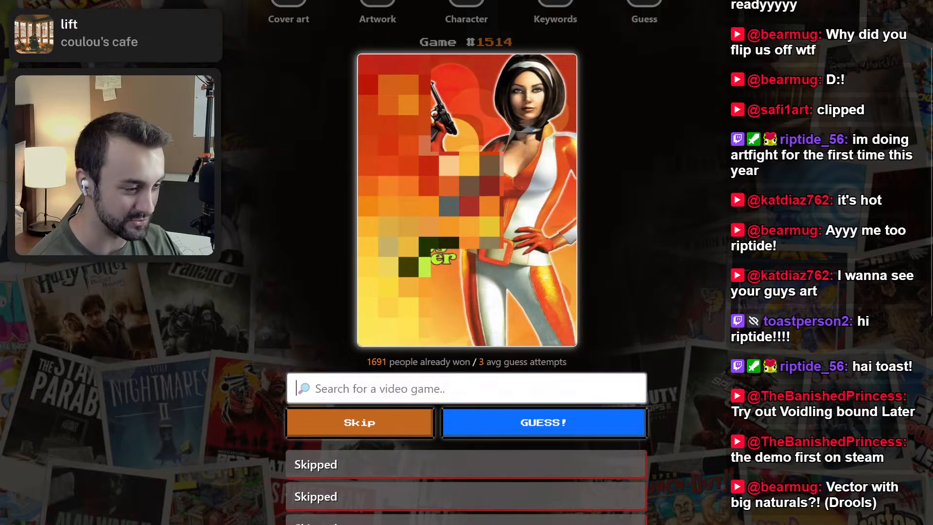
Skip the two remaining guesses of the Cover Art puzzle to reveal the answer.
scroll(363, 389, down, 5)
scroll(363, 389, up, 5)
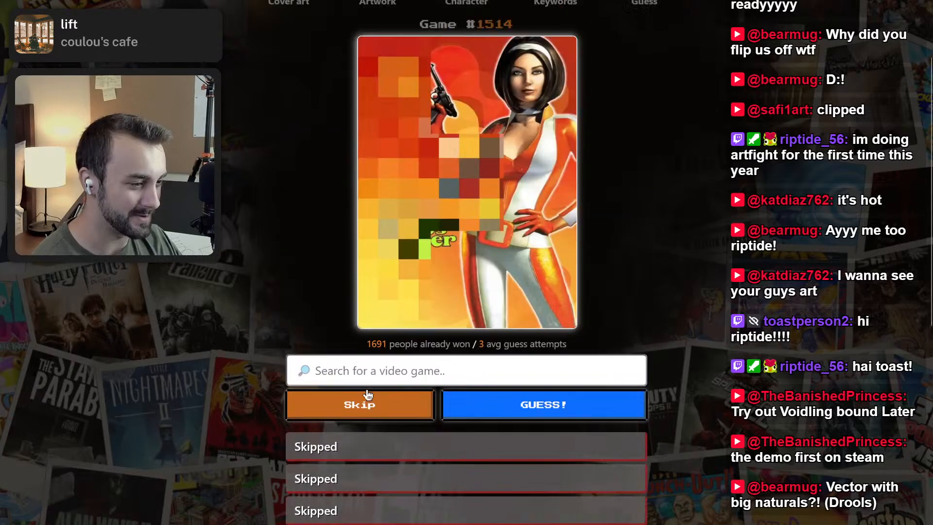
drag(371, 423, 371, 428)
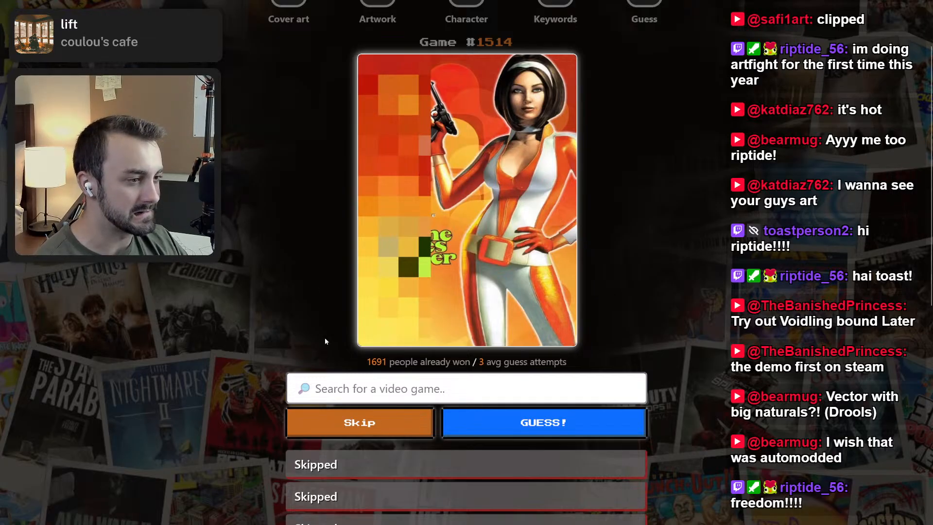
click(365, 423)
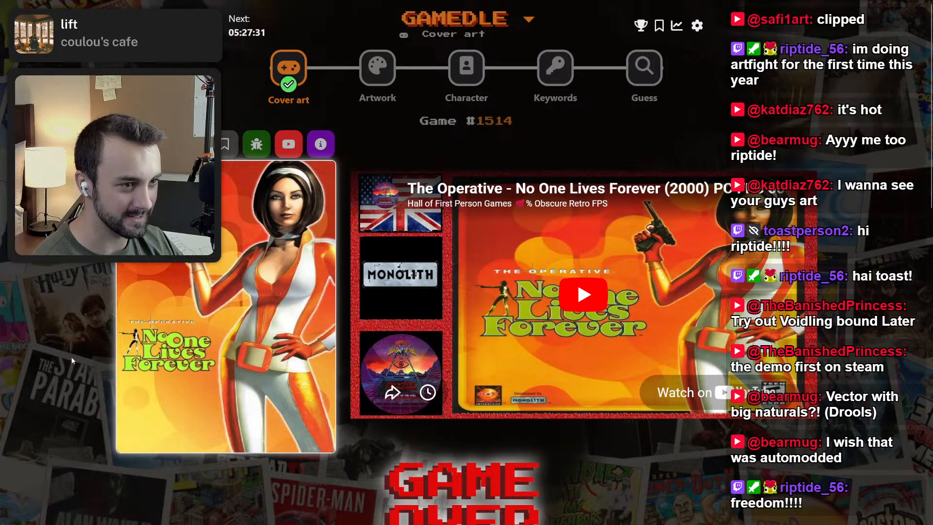
Look over the Cover Art result and open the daily Artwork puzzle.
scroll(72, 360, down, 5)
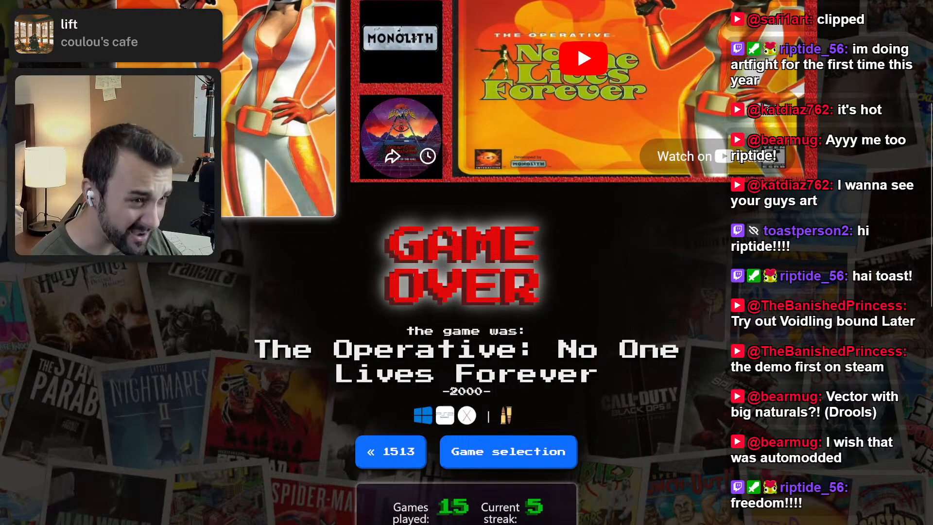
scroll(271, 348, up, 5)
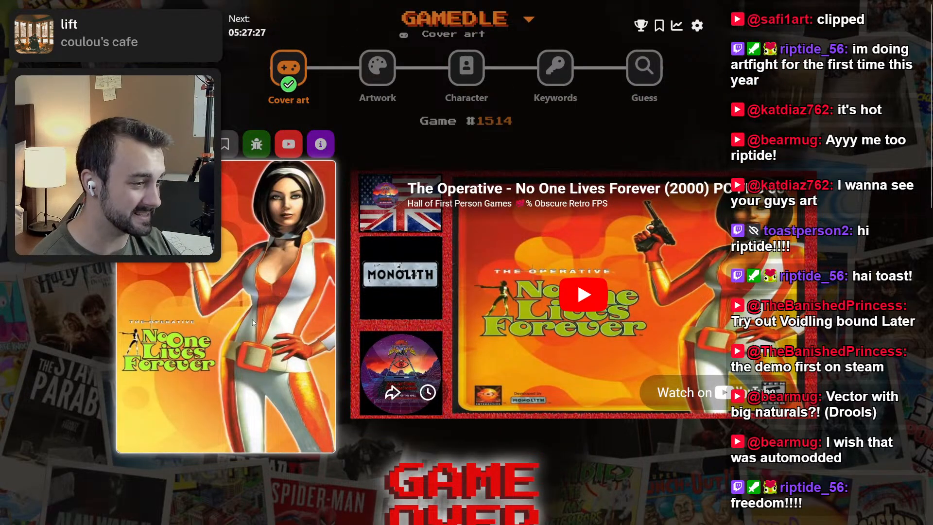
scroll(302, 351, down, 10)
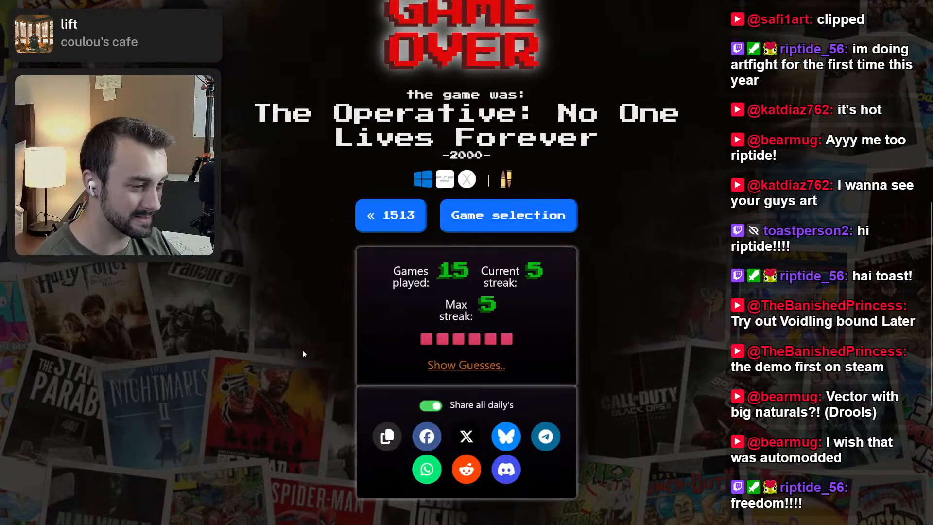
scroll(302, 349, up, 6)
scroll(302, 348, up, 3)
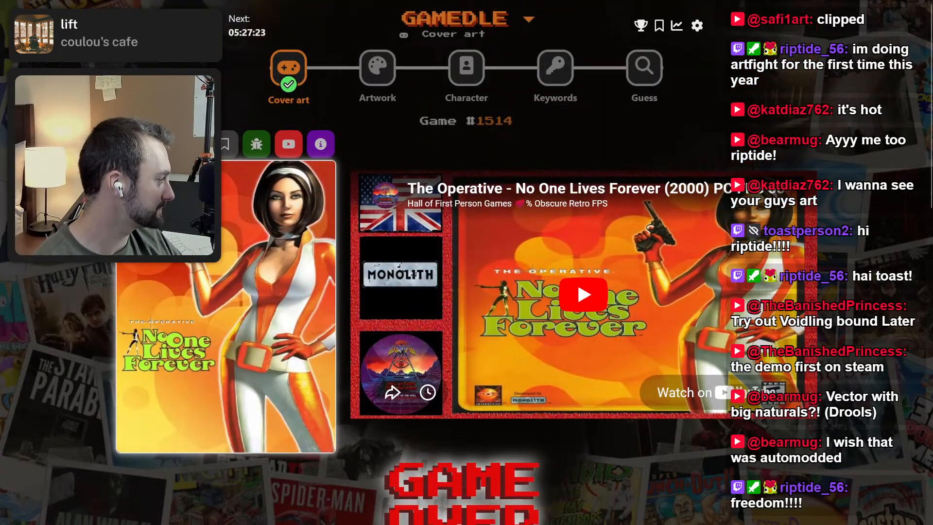
click(378, 68)
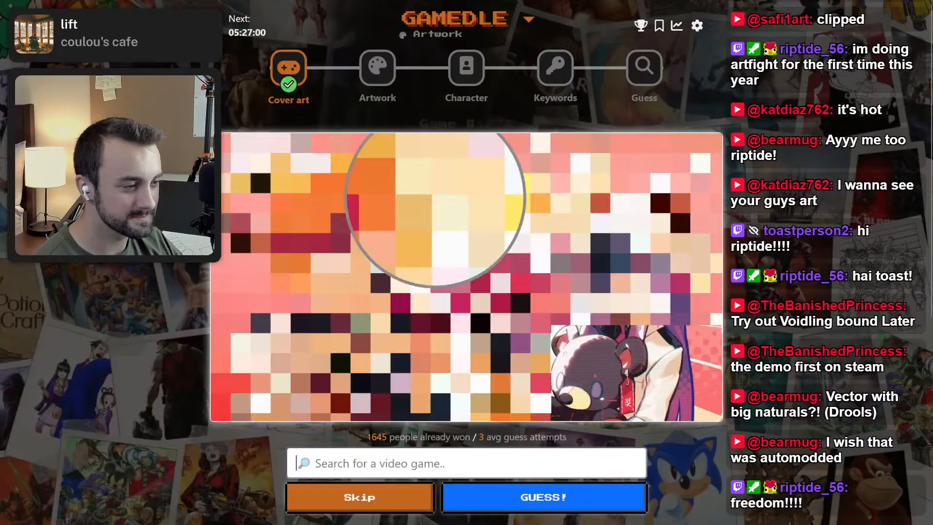
scroll(806, 250, down, 2)
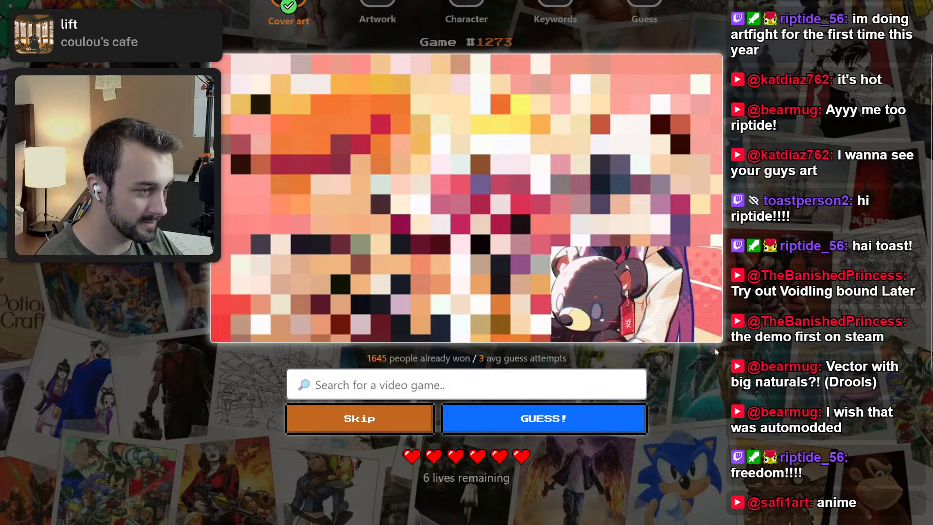
Skip the first guess of the Artwork puzzle, and submit Muse Dash as the second guess.
scroll(715, 351, up, 2)
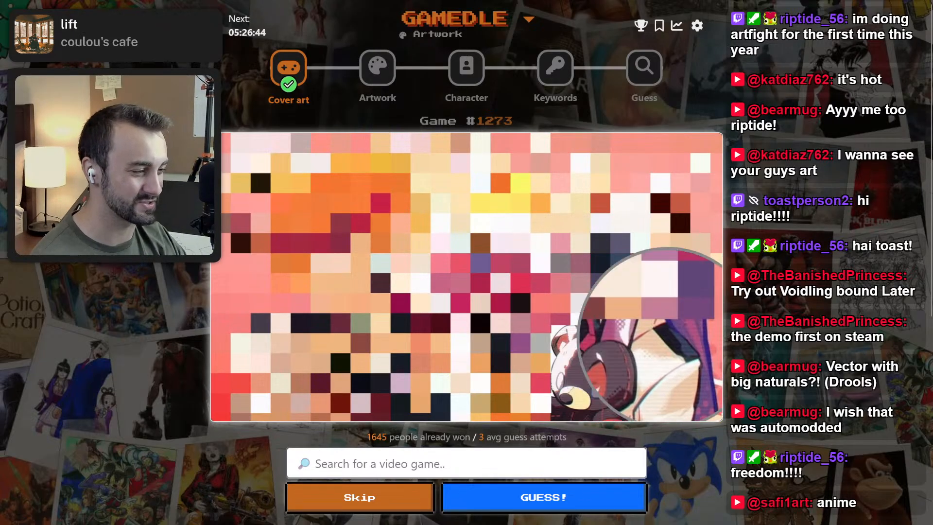
click(388, 497)
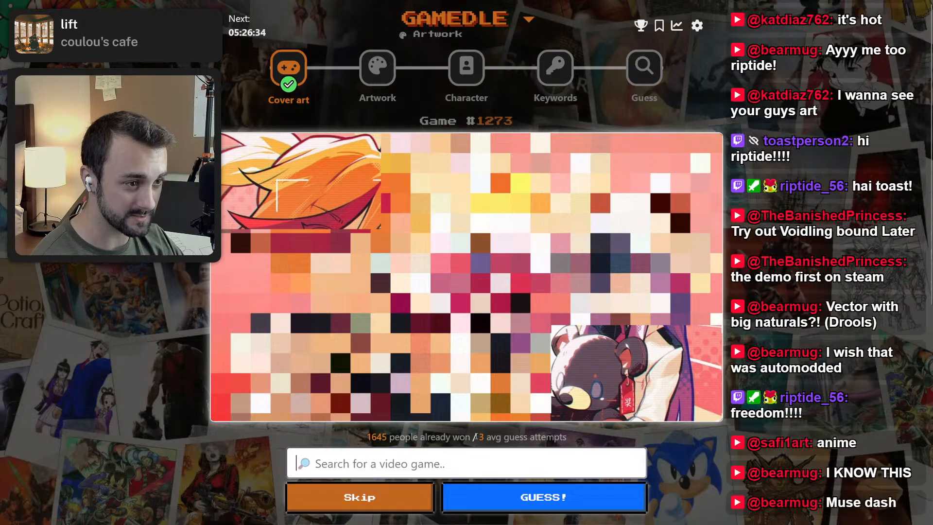
text(m)
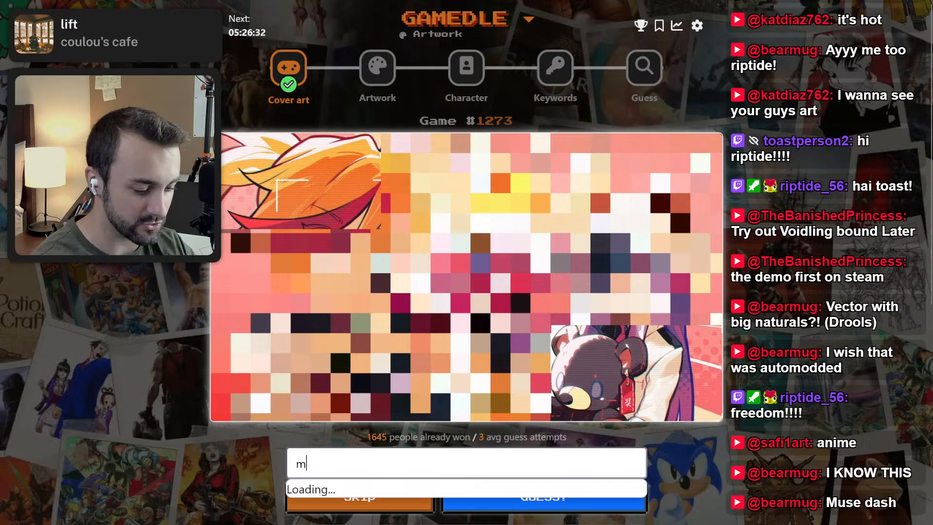
text(use dash)
key(Return)
key(Return)
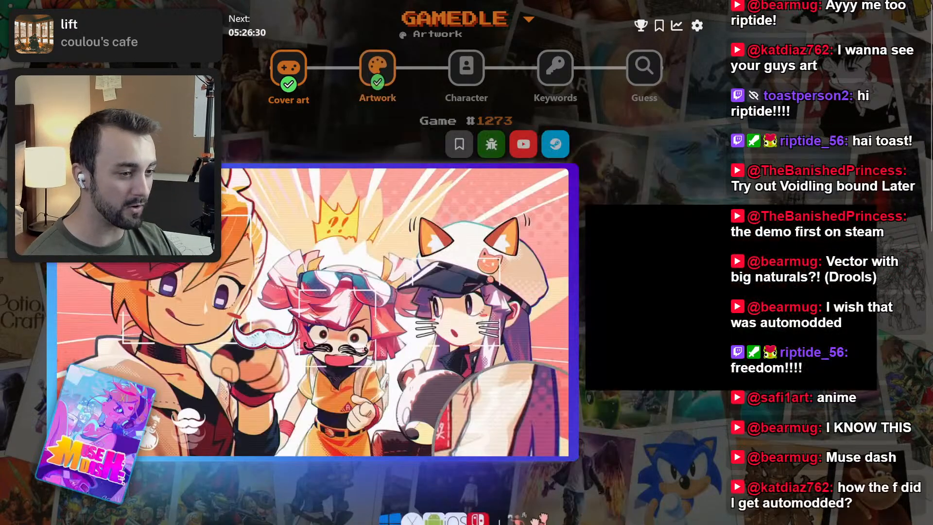
Look over the Artwork result and open the daily Character puzzle.
scroll(749, 441, down, 2)
scroll(746, 443, up, 2)
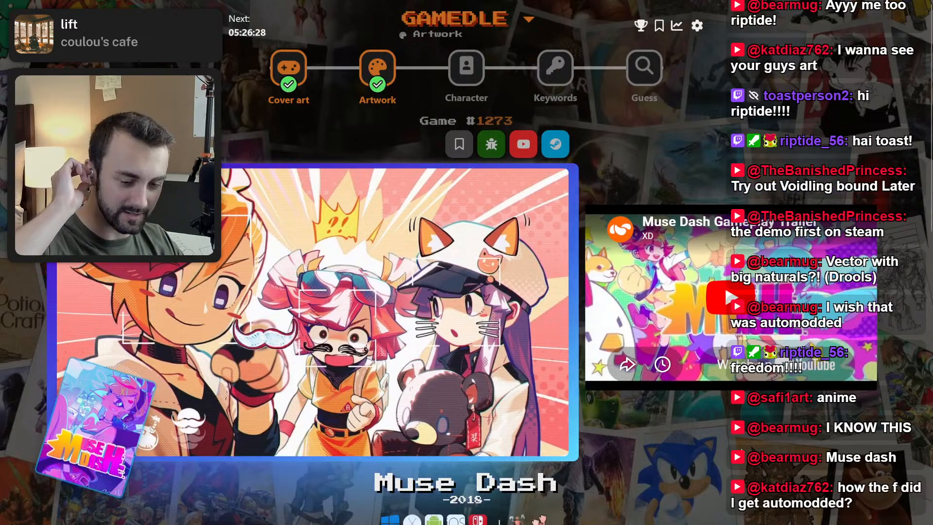
scroll(734, 423, down, 3)
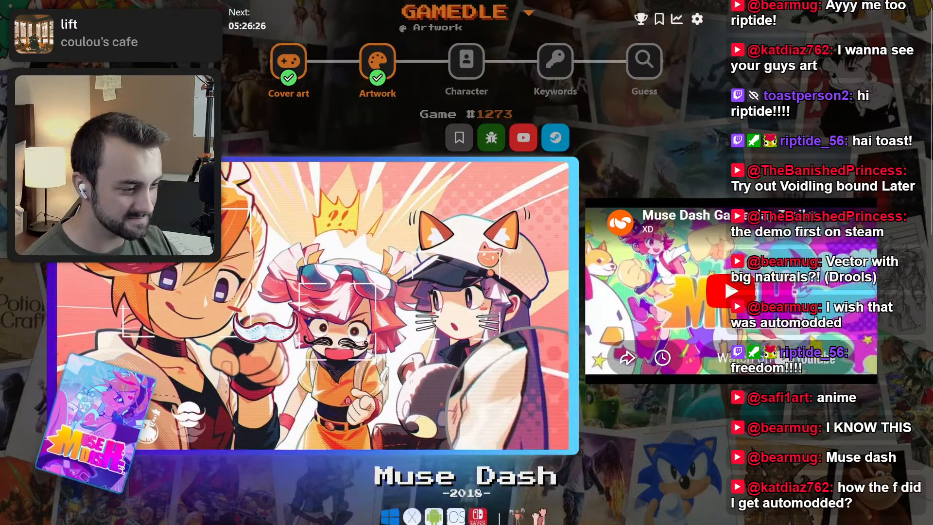
scroll(733, 415, up, 3)
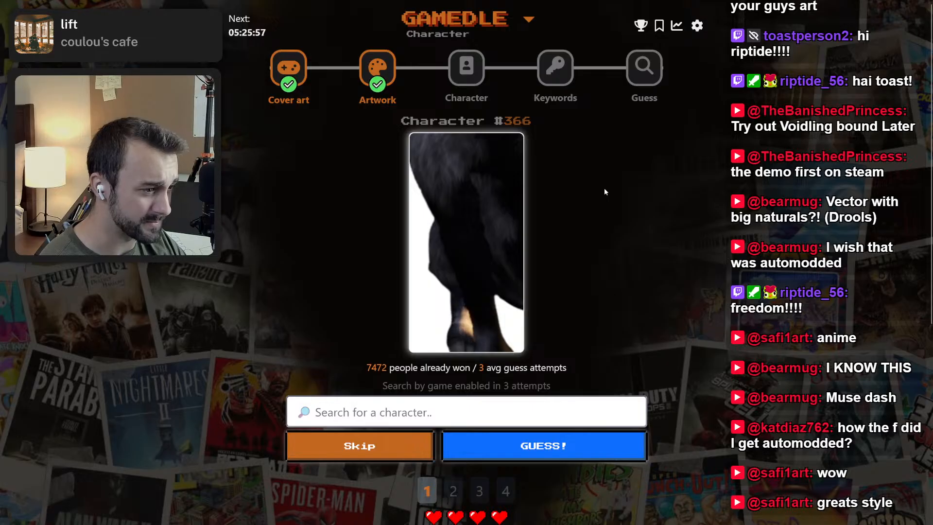
Skip the first two guesses of the Character puzzle, and search for "goat" to guess Pilgor / Gray Goat.
click(343, 445)
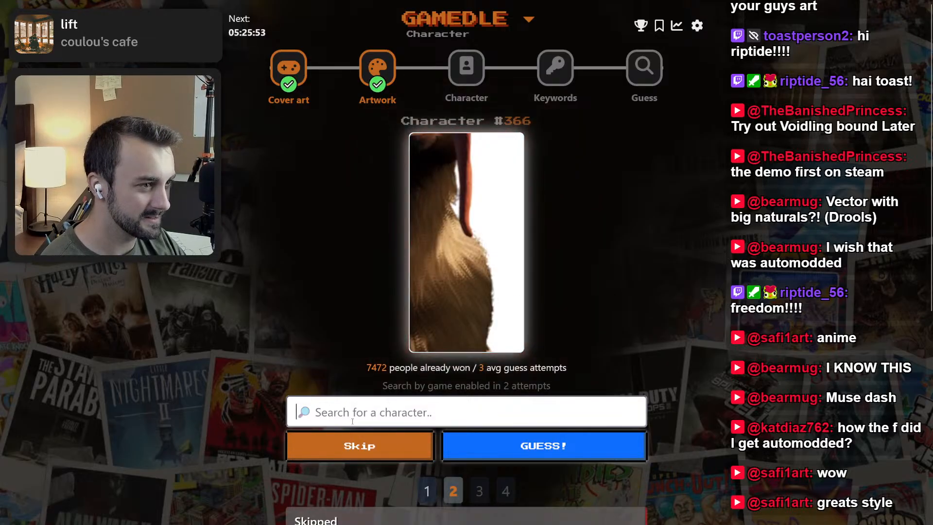
click(357, 447)
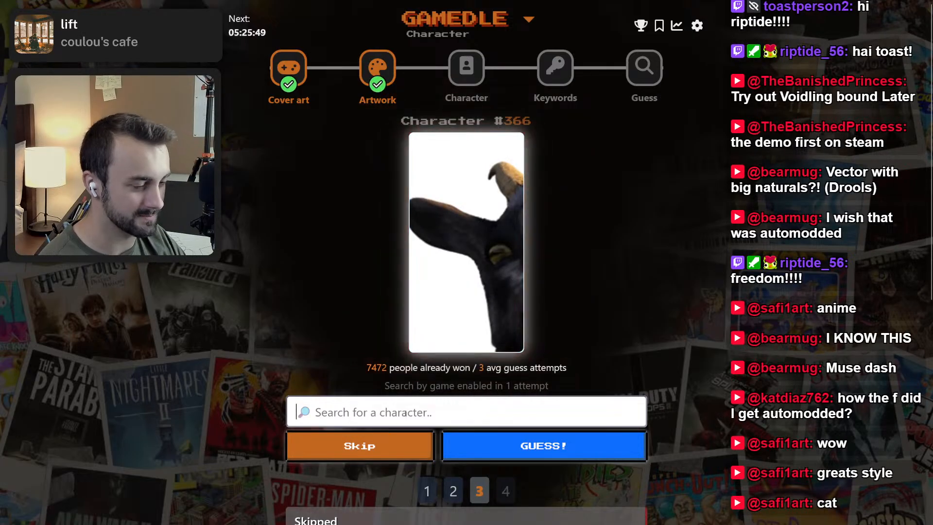
click(399, 424)
text(goat)
click(413, 434)
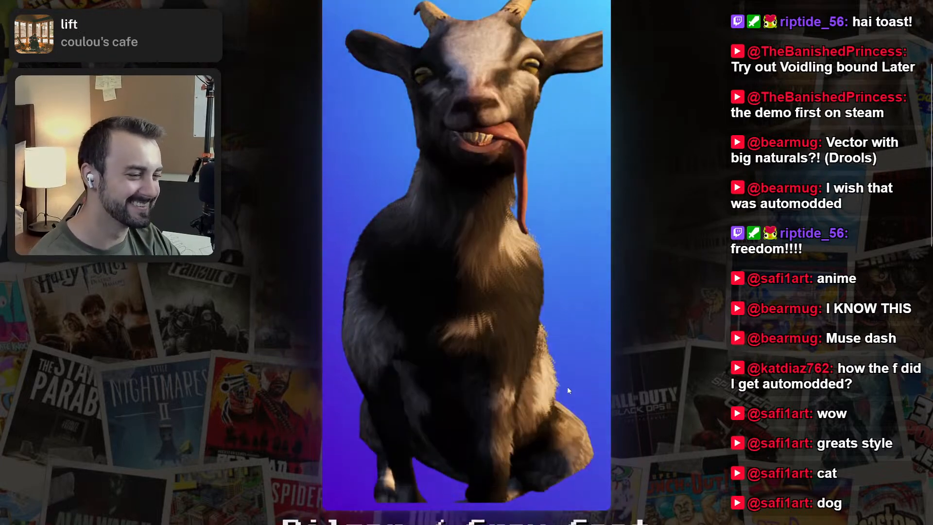
Look over the Character puzzle's result and view its third clue picture again.
scroll(568, 389, up, 1)
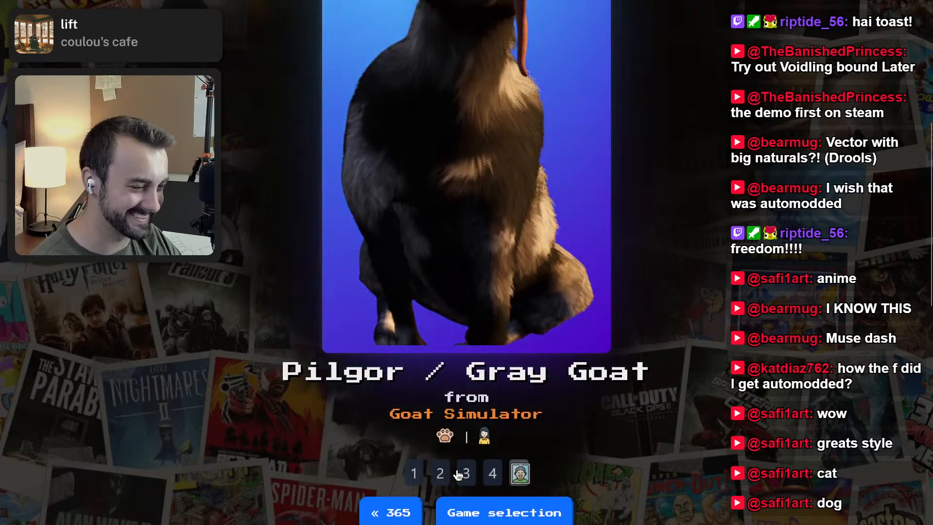
click(466, 475)
scroll(467, 472, up, 7)
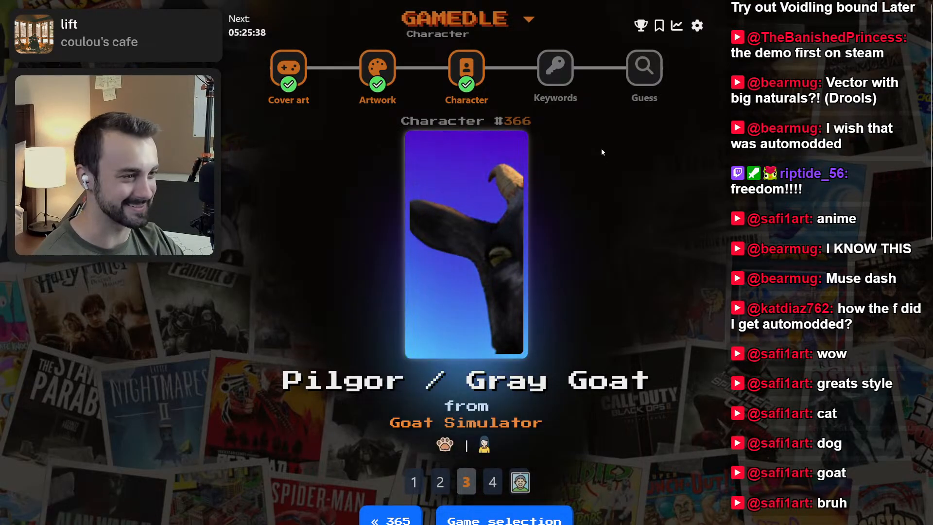
Open the daily Keywords puzzle and submit Slay the Spire as the first guess.
click(556, 68)
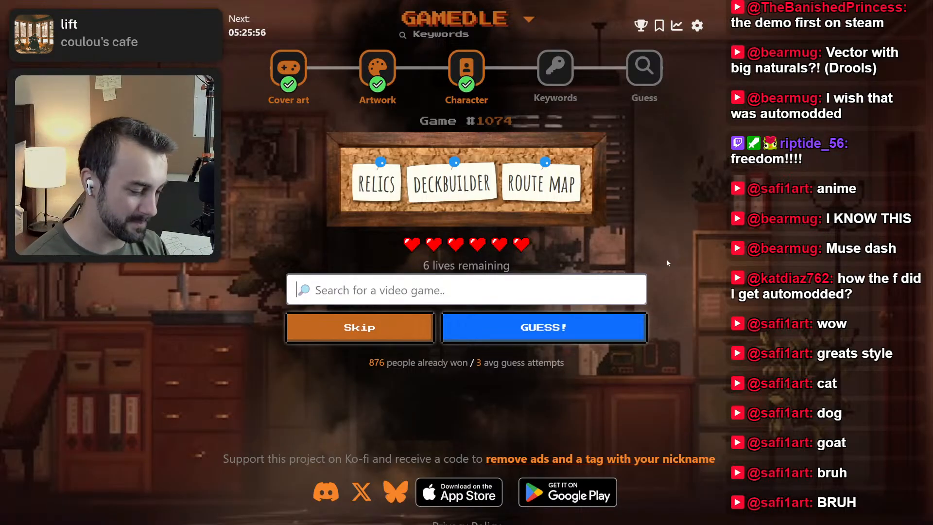
text(slay the spire)
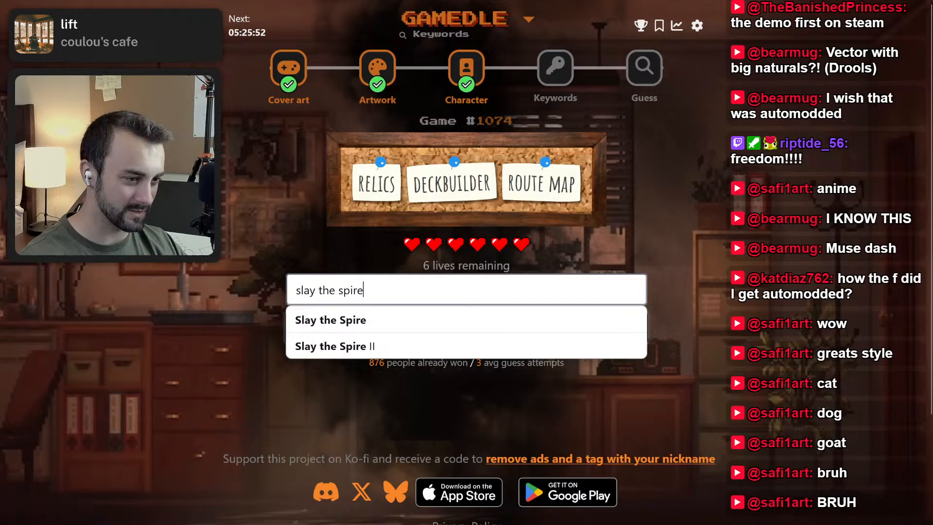
key(Return)
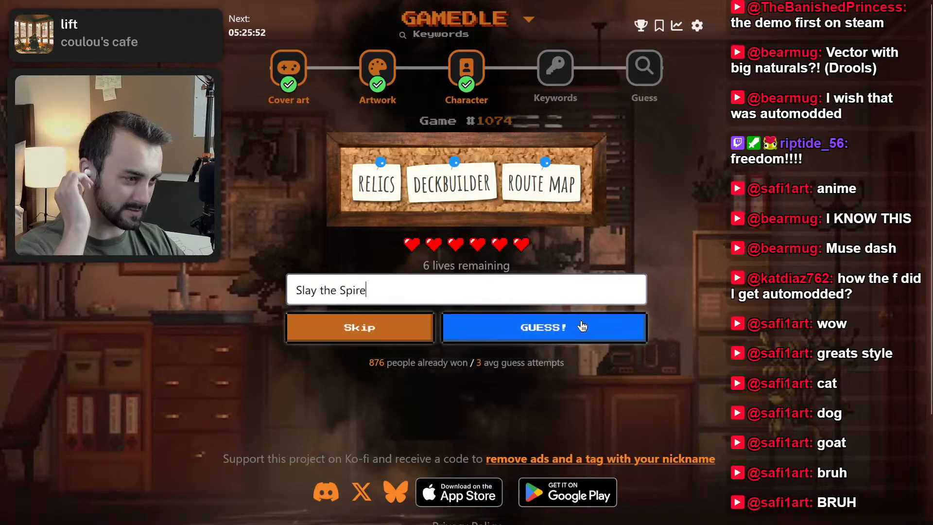
key(Return)
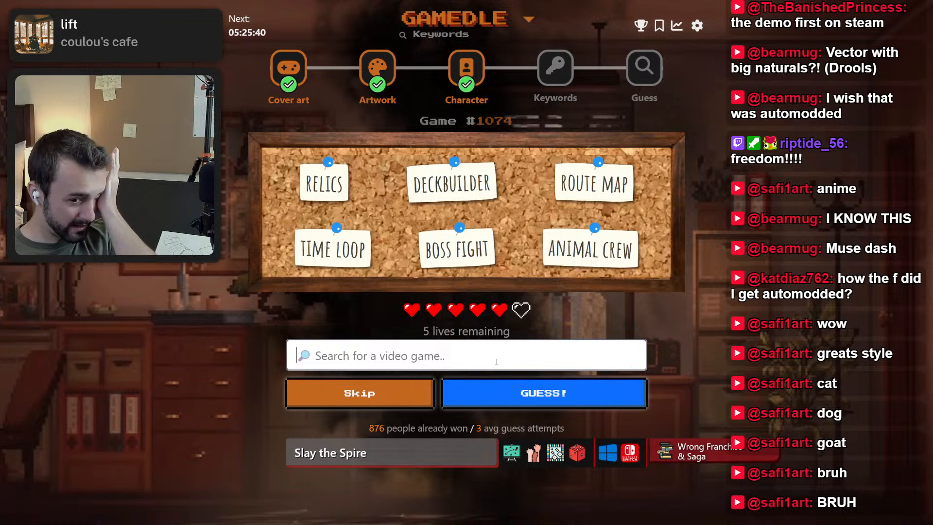
Skip the second guess of the Keywords puzzle and submit a third guess to reveal more keywords.
click(410, 401)
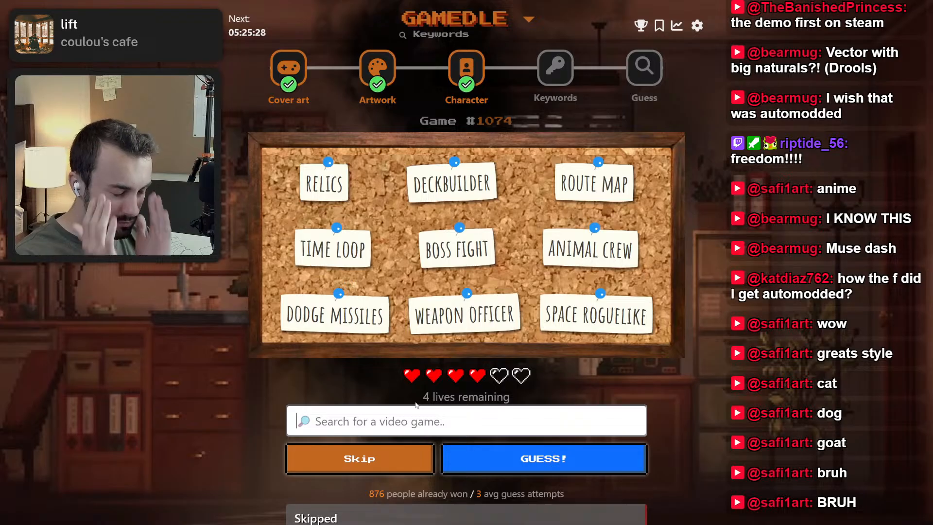
text(core keeper)
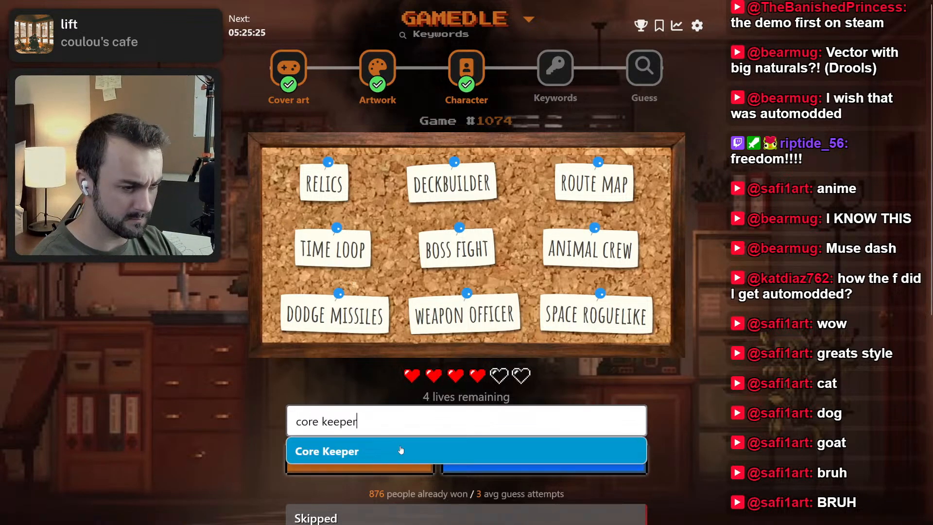
click(400, 450)
click(489, 459)
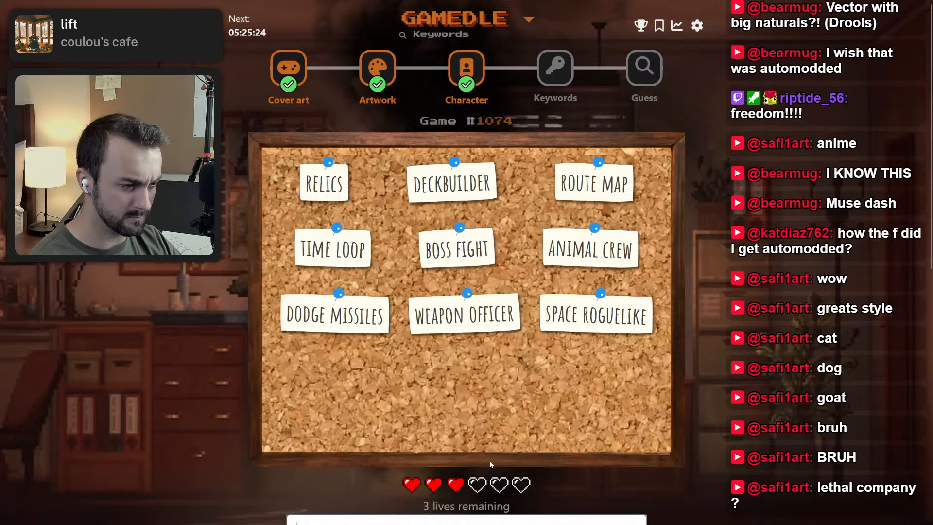
scroll(472, 435, down, 3)
scroll(468, 428, up, 1)
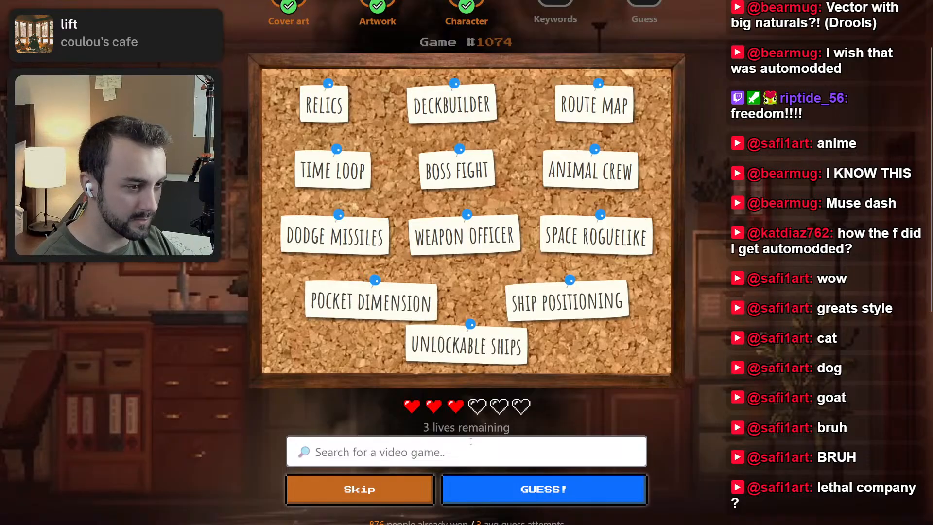
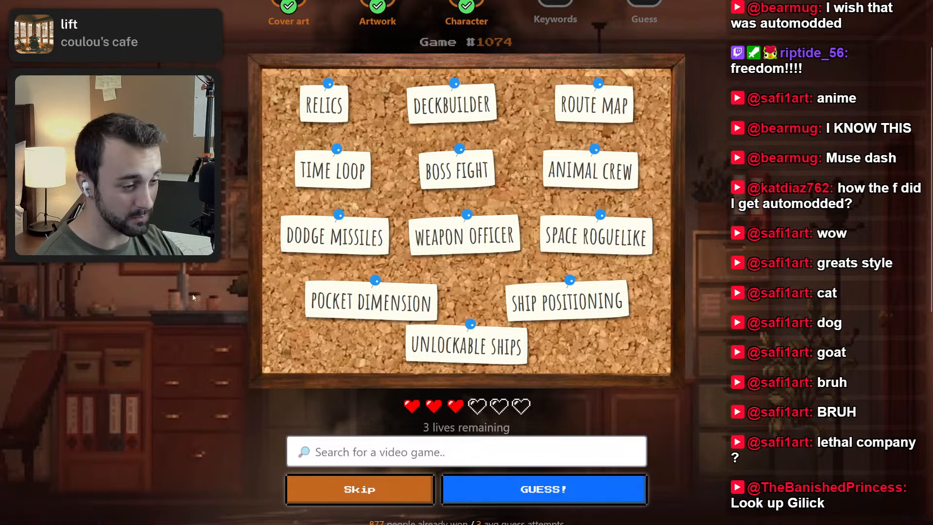
Skip the three remaining Keywords attempts in Gamedle #1074, reviewing the clues on the board, until the answer is revealed.
scroll(325, 295, up, 2)
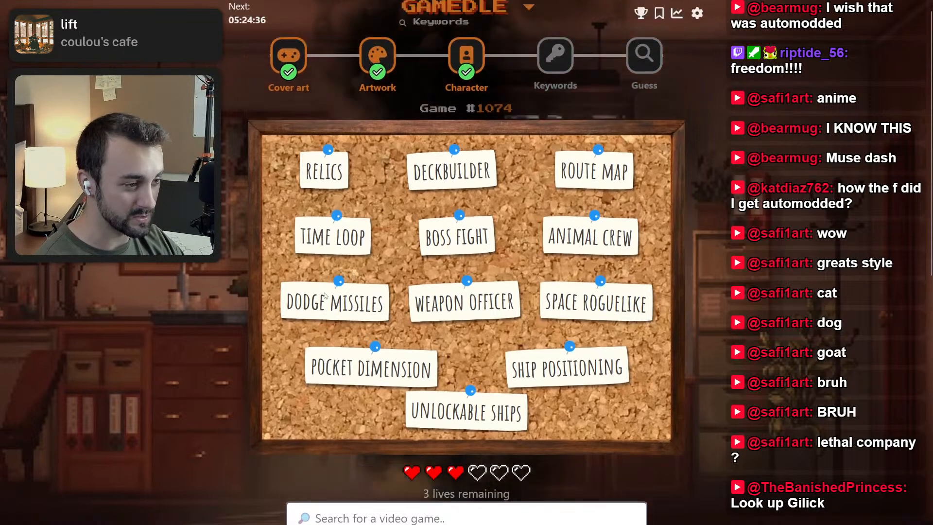
scroll(335, 316, down, 2)
drag(364, 492, 359, 491)
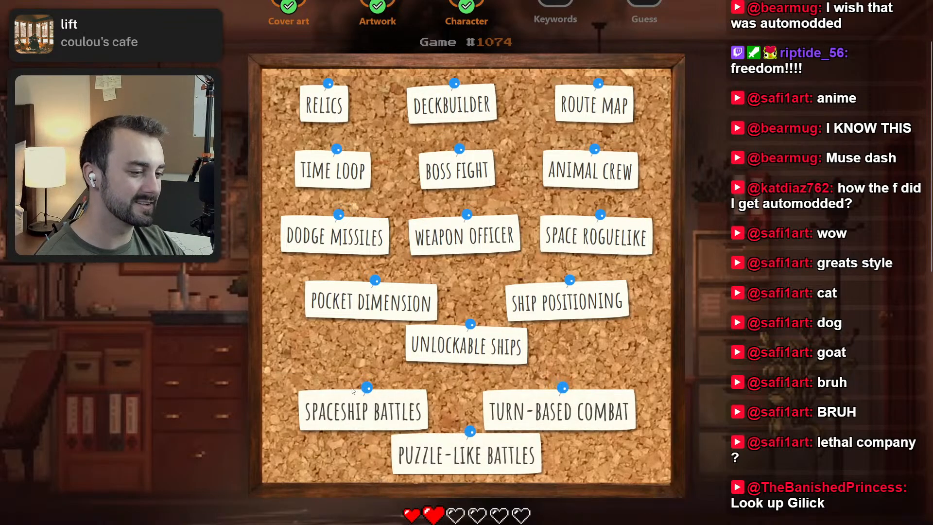
scroll(353, 387, down, 2)
scroll(353, 388, down, 2)
scroll(369, 428, up, 2)
scroll(402, 486, down, 2)
drag(373, 455, 373, 455)
scroll(533, 357, down, 6)
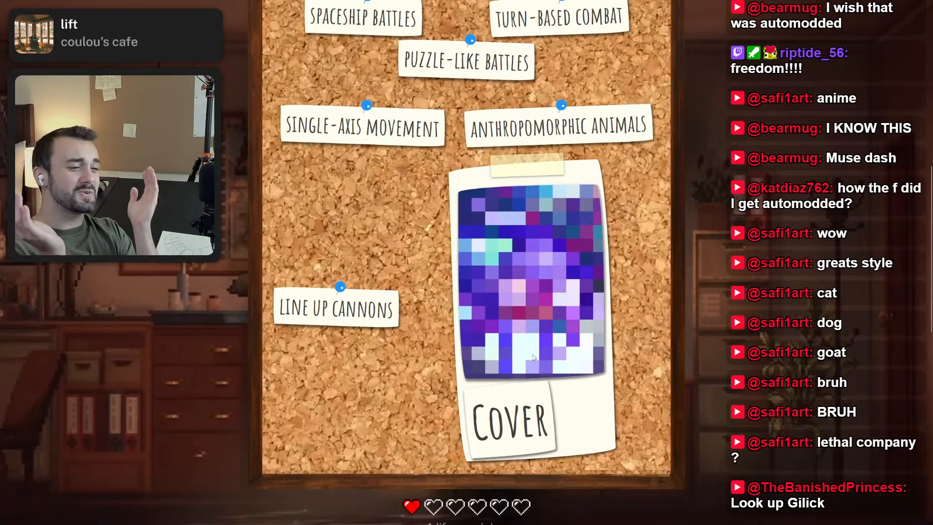
scroll(533, 357, down, 6)
drag(387, 355, 388, 355)
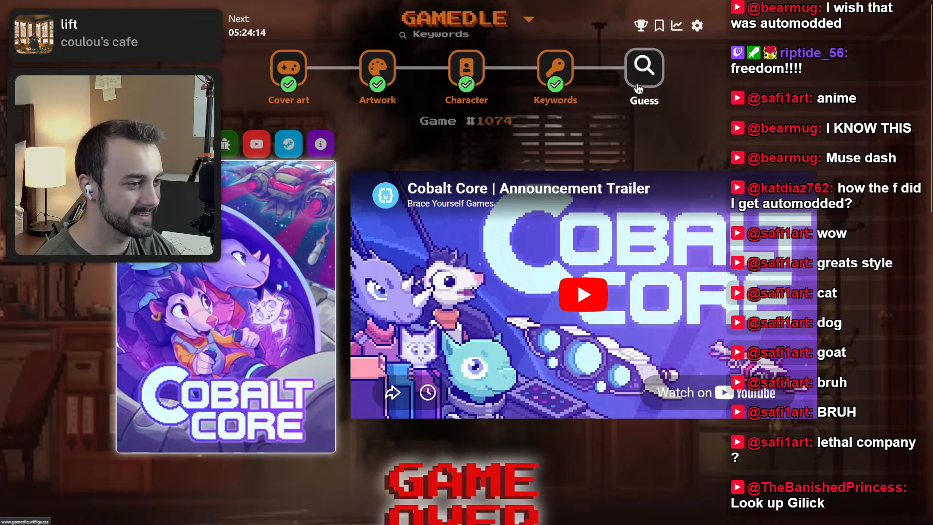
click(644, 78)
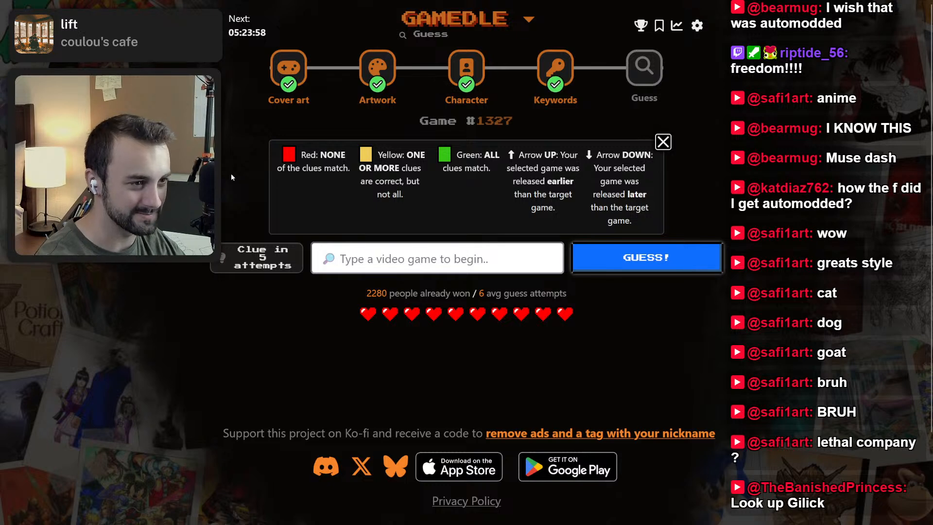
key(ctrl+Tab)
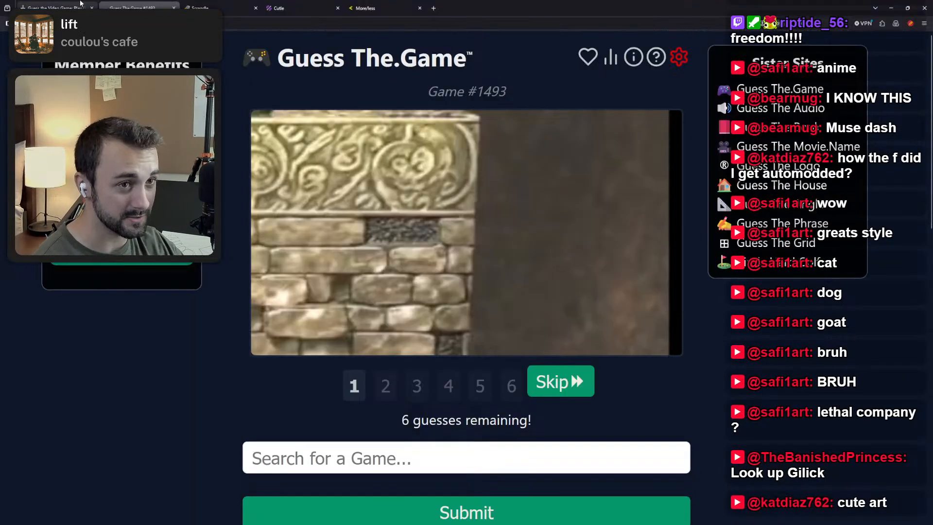
key(ctrl+Tab)
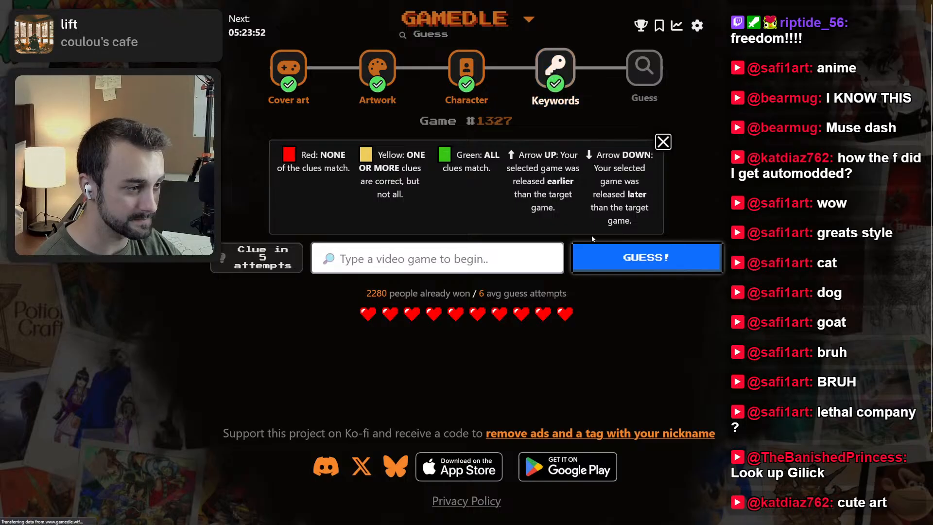
key(ctrl+Tab)
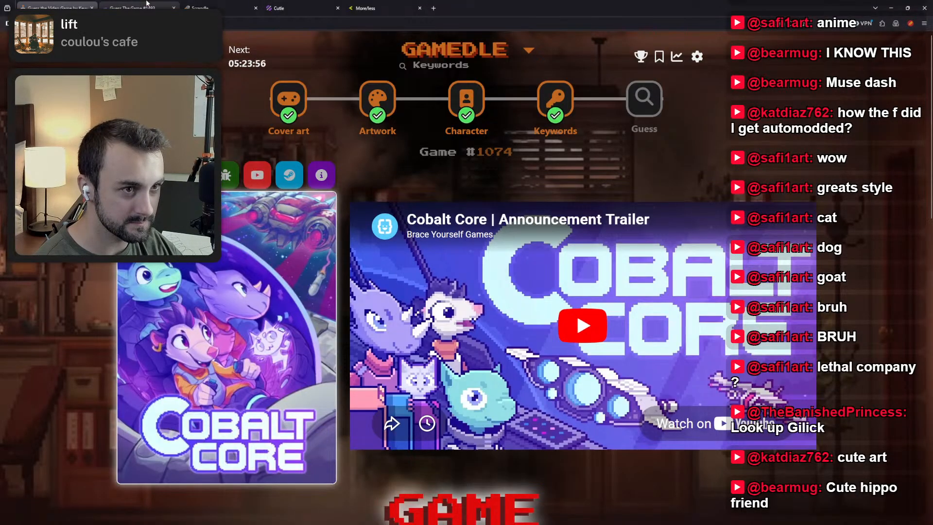
click(147, 3)
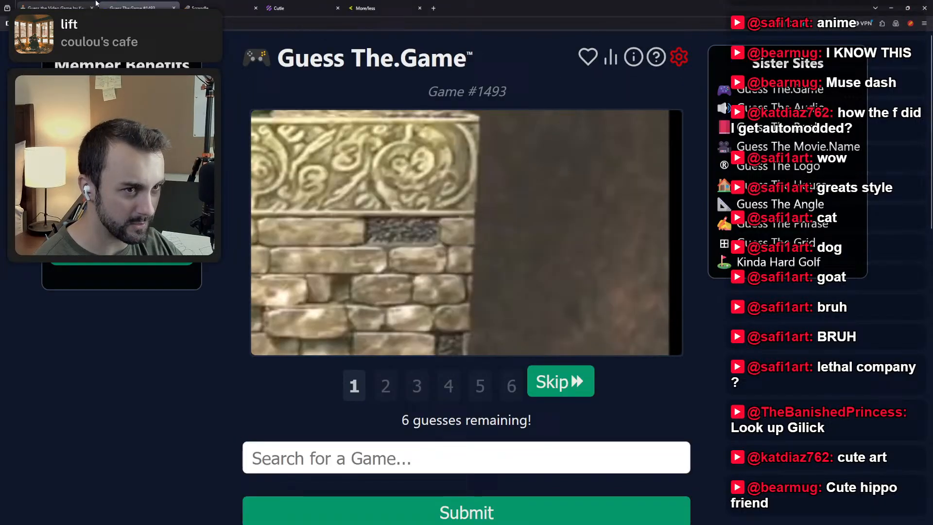
click(73, 6)
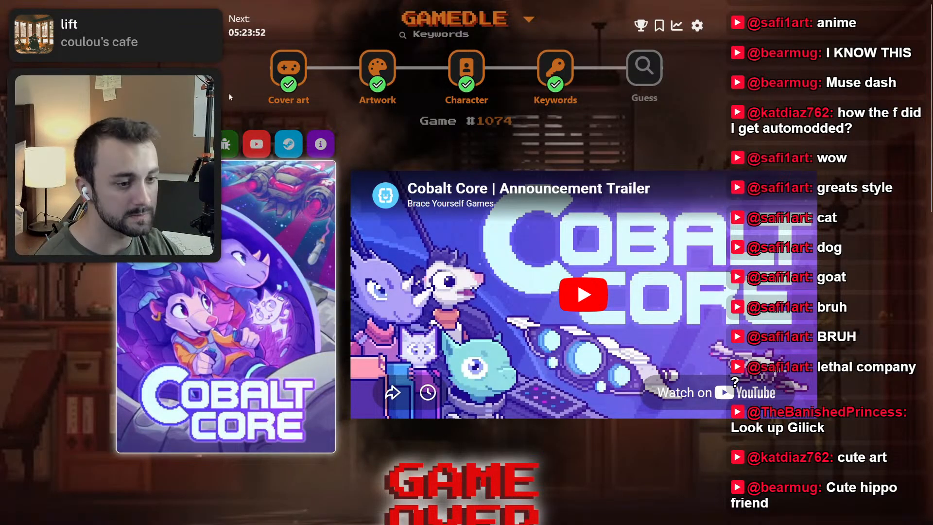
click(131, 4)
click(85, 3)
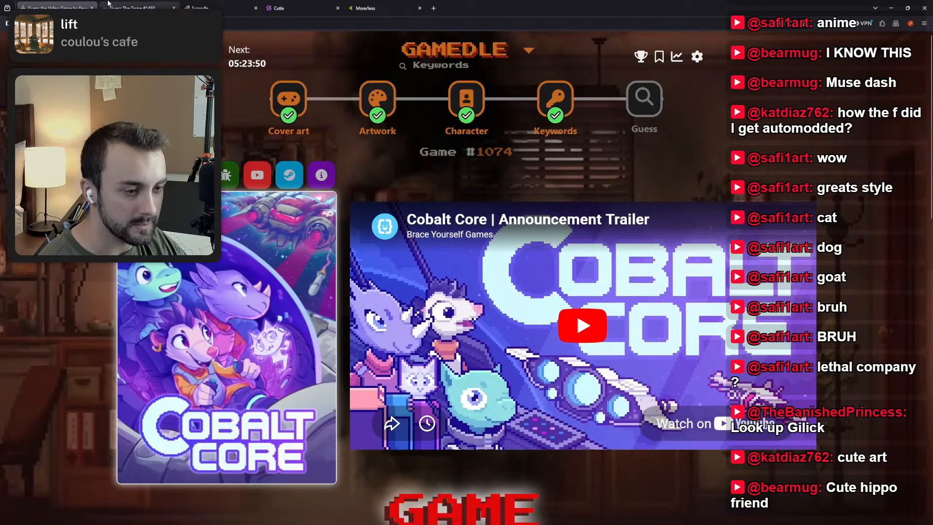
Switch to Guess The Game #1493 and skip the first three guesses to reveal hint images 2 to 4.
click(109, 5)
click(561, 358)
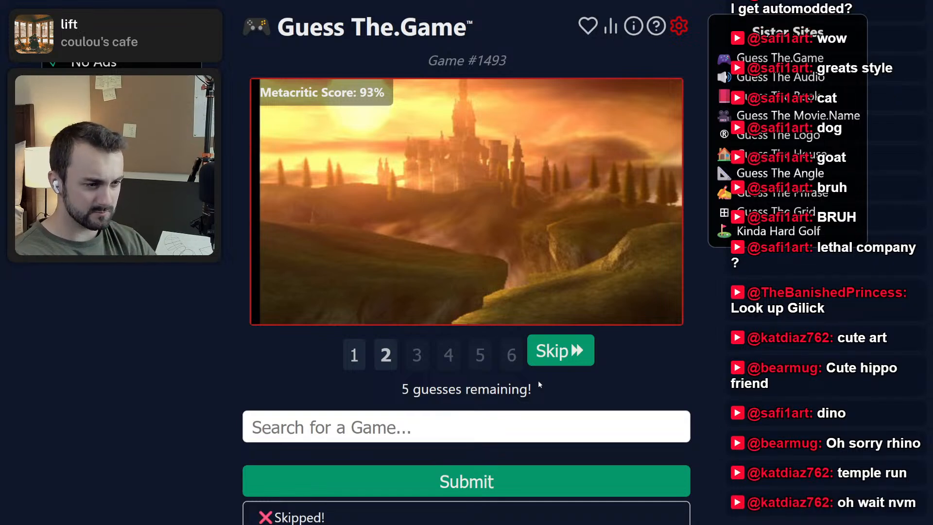
click(355, 355)
click(387, 356)
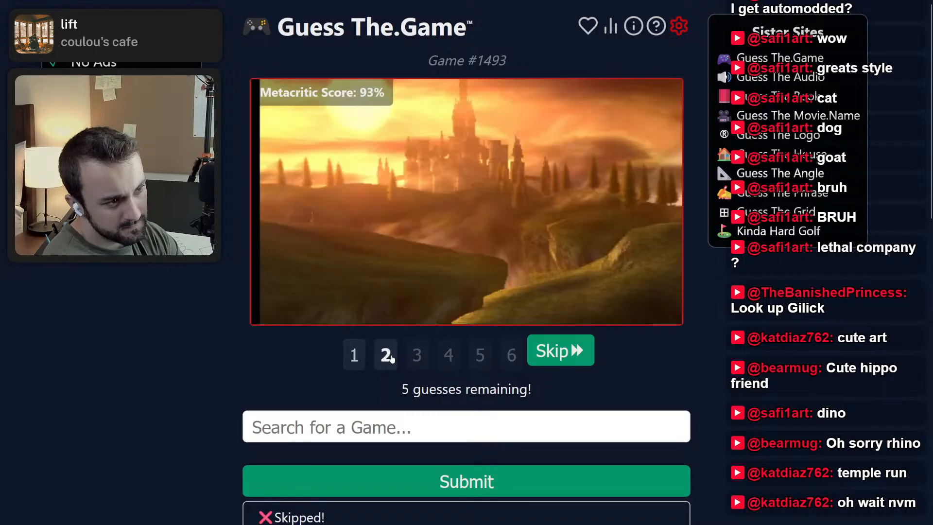
click(563, 362)
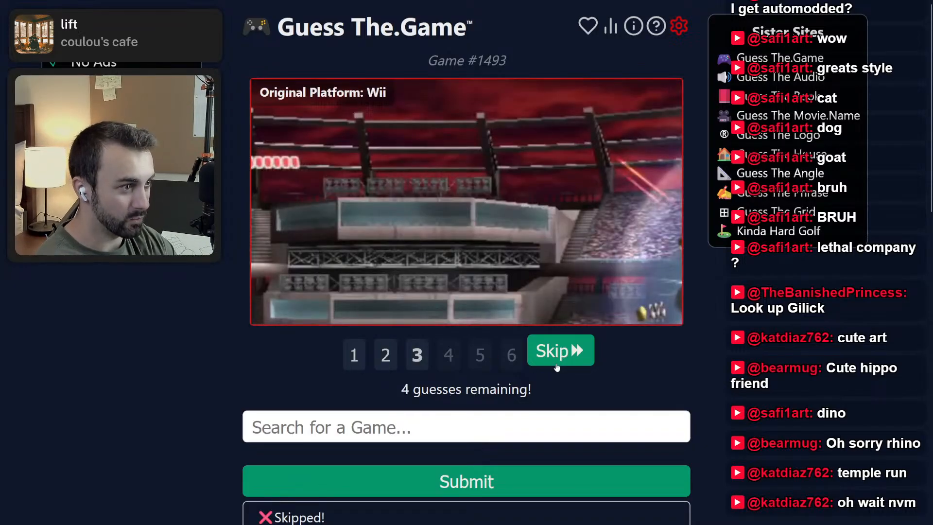
click(553, 360)
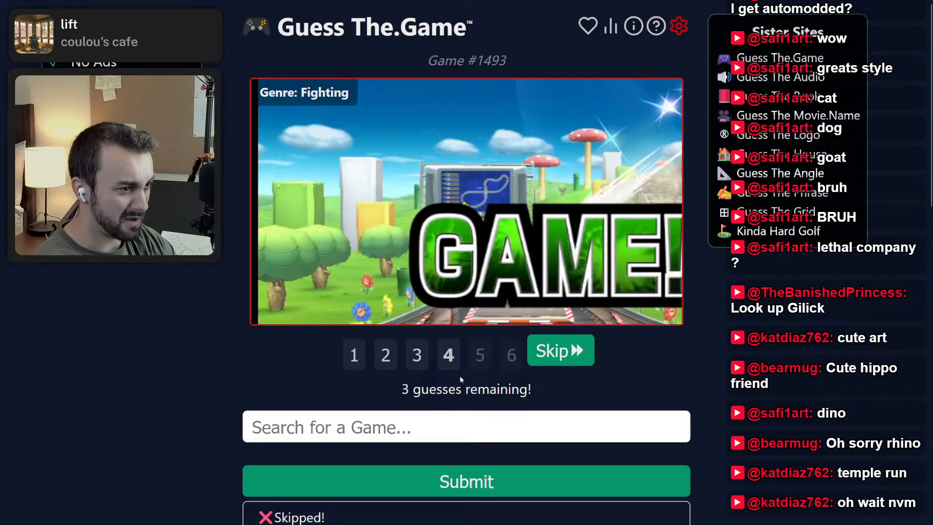
Compare the four revealed hint images and their captions for clues to the game.
click(417, 355)
click(360, 356)
click(419, 356)
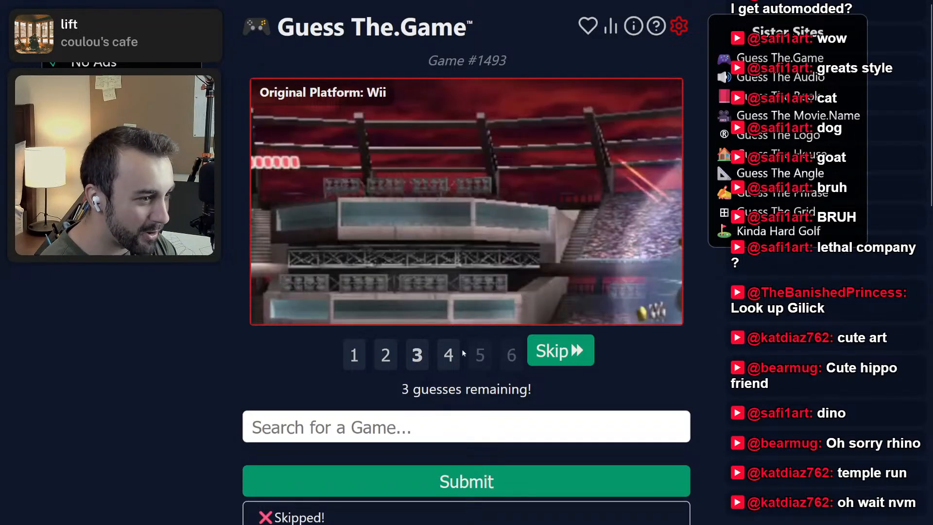
click(441, 351)
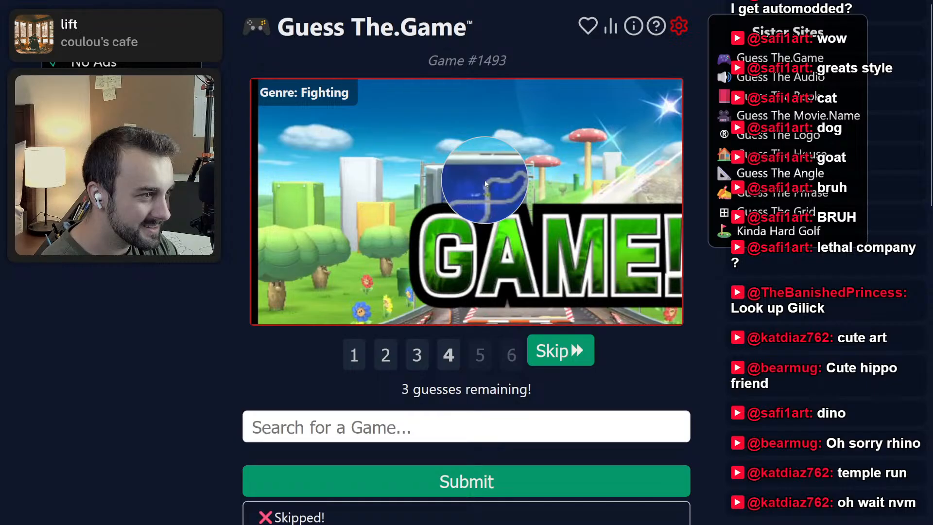
click(417, 354)
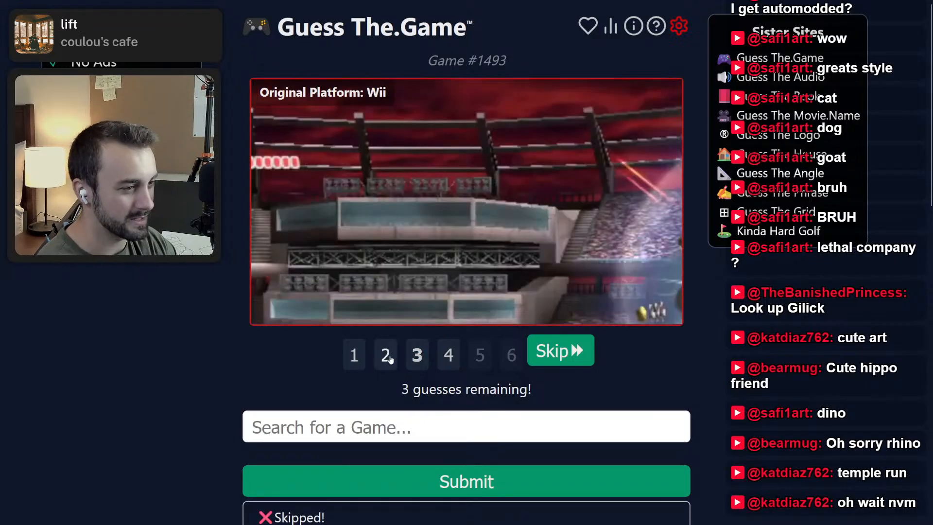
click(387, 356)
Search for "smash" in the guess field and look through the suggested titles for a matching game.
text(smashi)
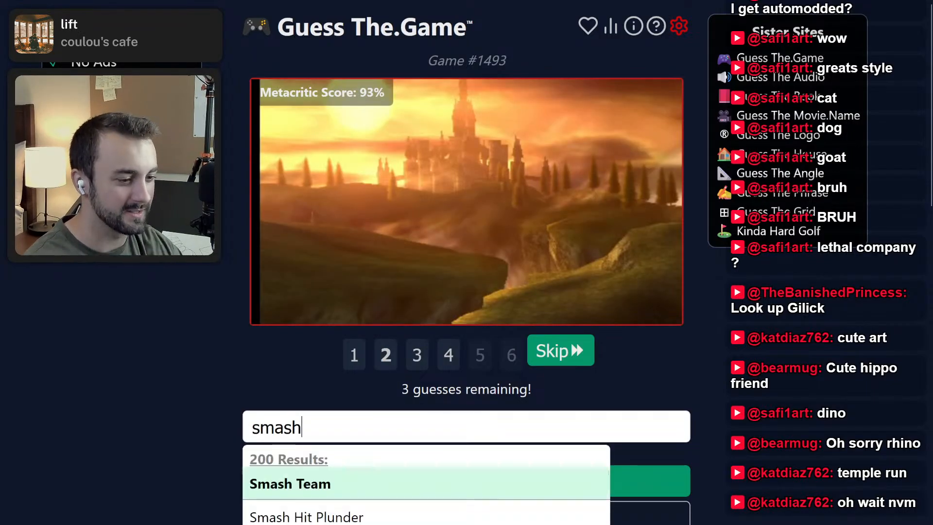
key(BackSpace)
scroll(313, 395, down, 2)
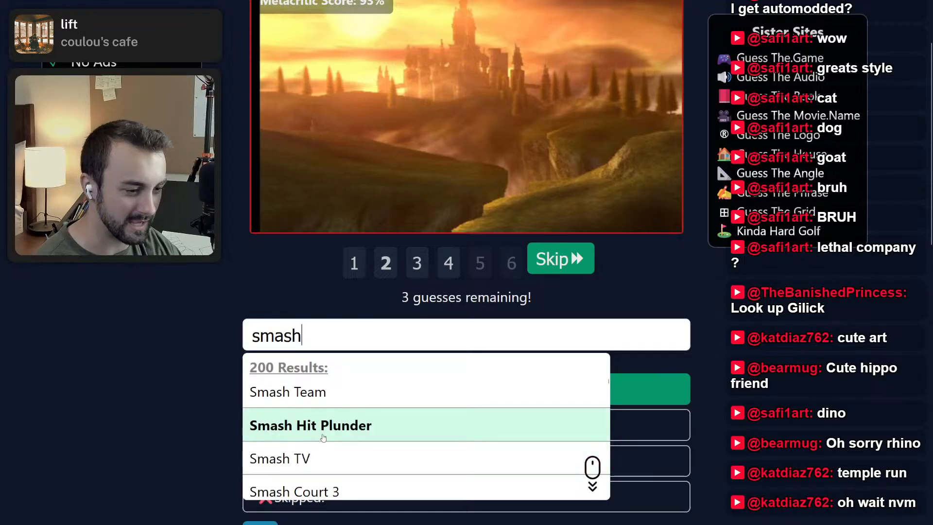
scroll(324, 437, down, 2)
scroll(326, 431, up, 2)
key(Down)
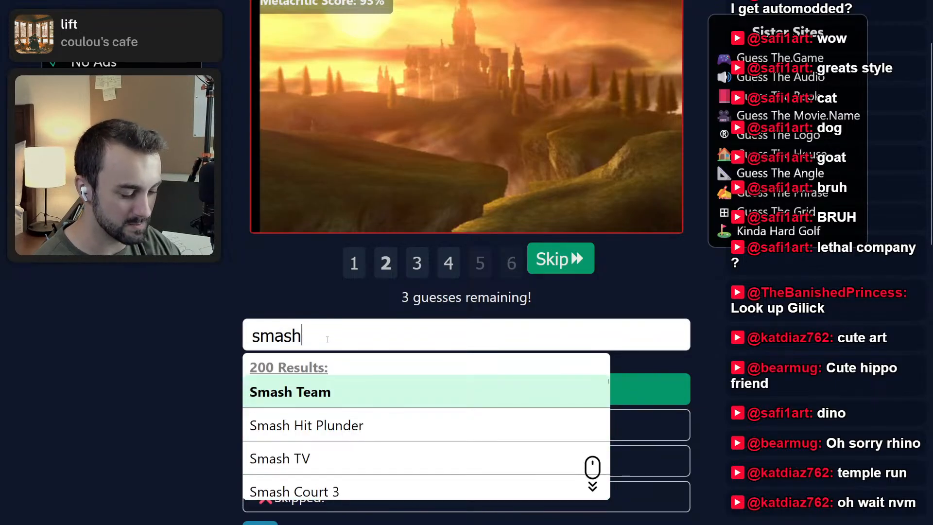
key(BackSpace)
scroll(348, 404, down, 5)
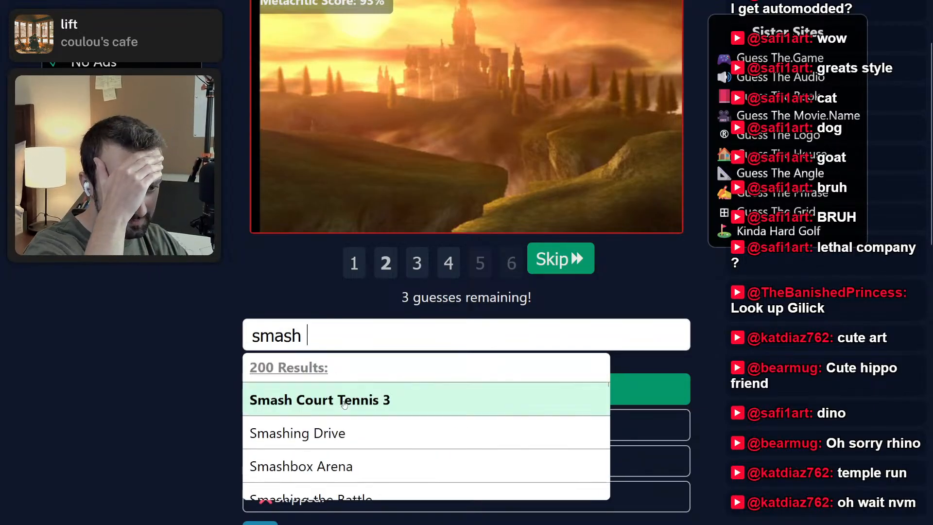
scroll(349, 401, down, 3)
scroll(349, 401, up, 3)
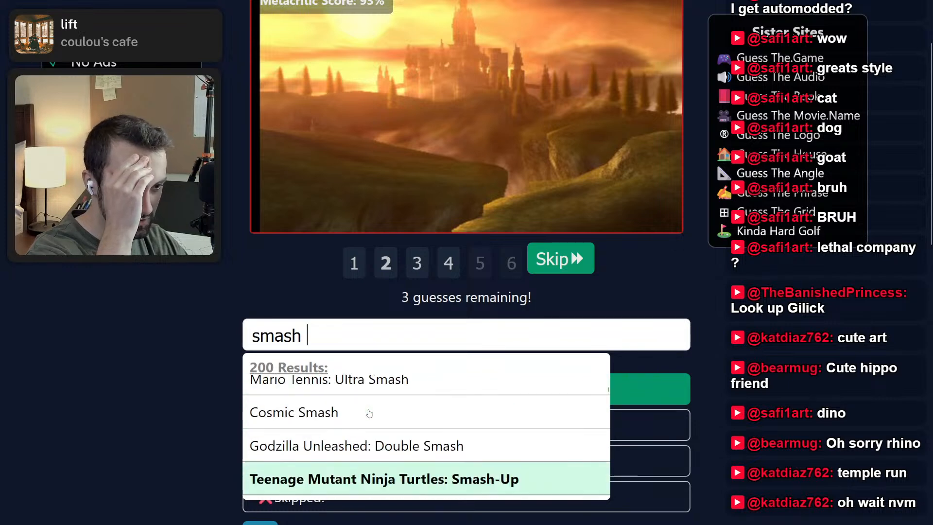
scroll(377, 425, up, 1)
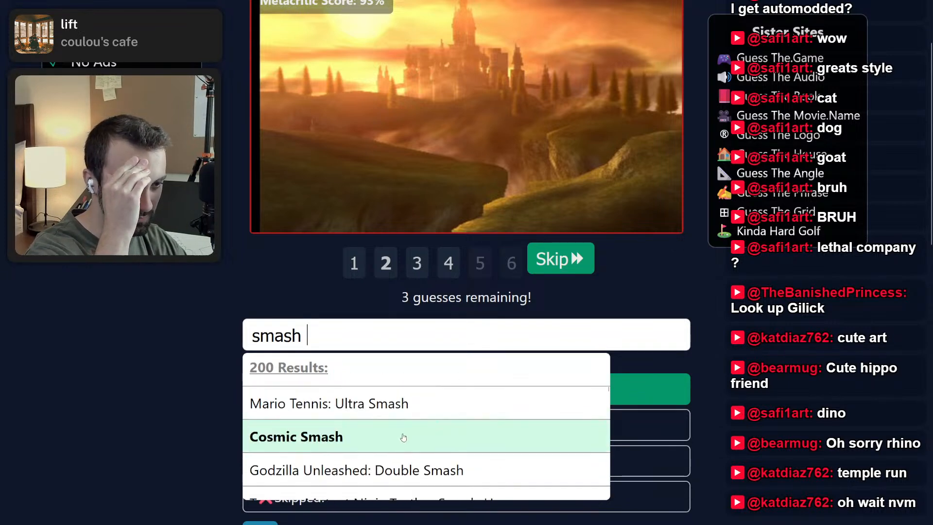
scroll(402, 430, down, 5)
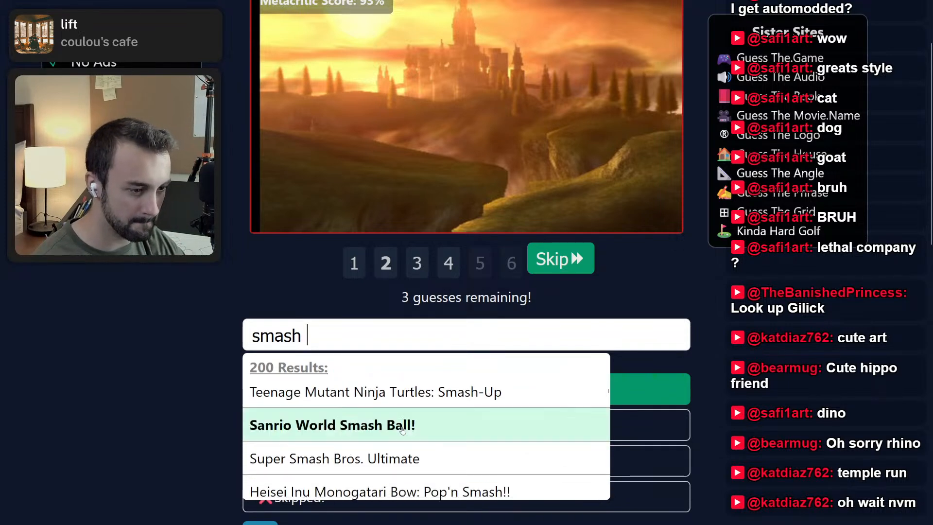
scroll(403, 426, up, 2)
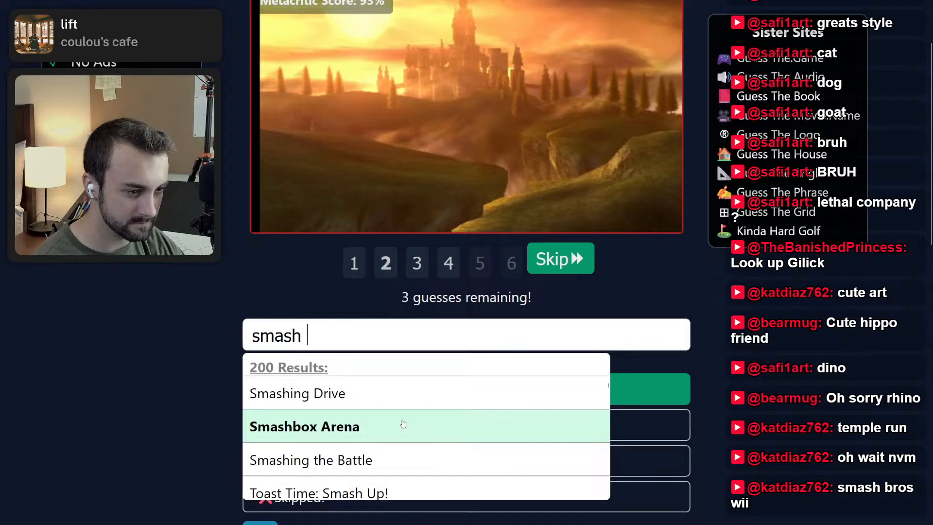
key(Up)
key(Up)
Extend the search to "smash bros wii" and guess Super Smash Bros. Brawl.
text(bros wii)
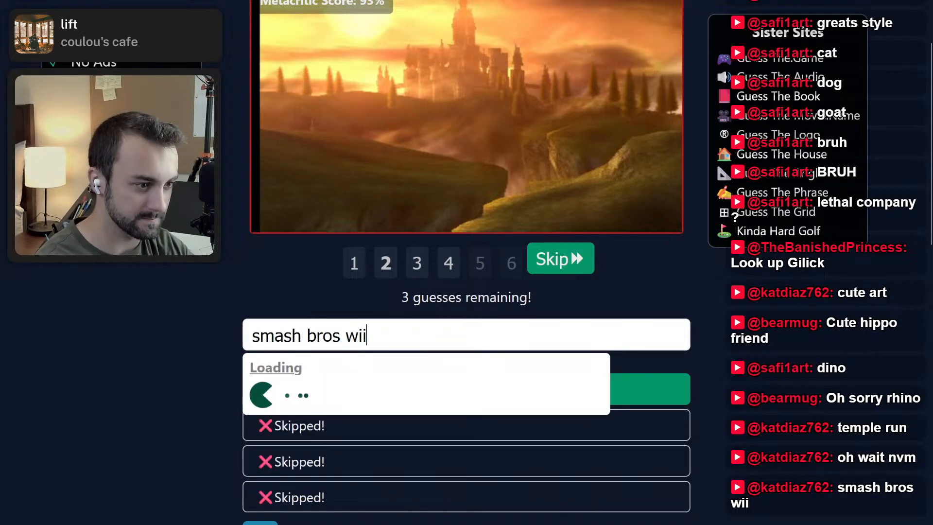
scroll(384, 436, down, 3)
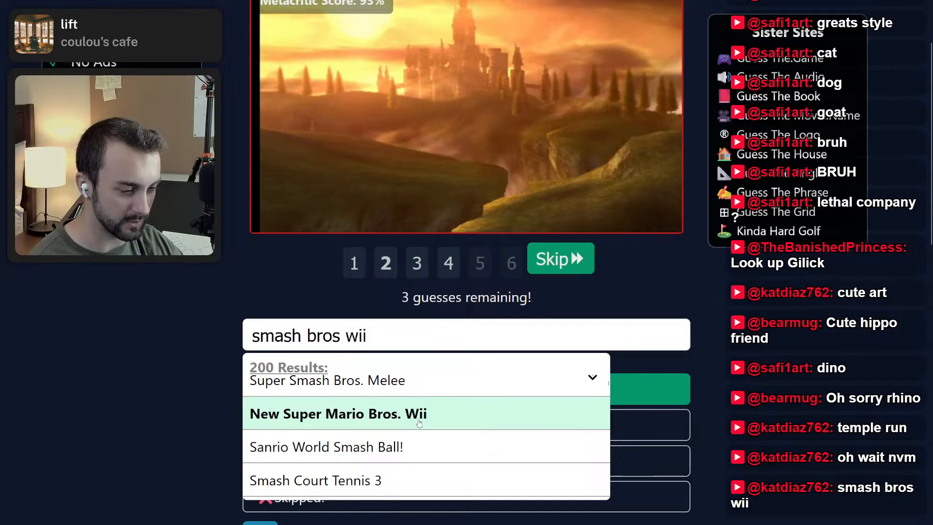
scroll(418, 423, up, 3)
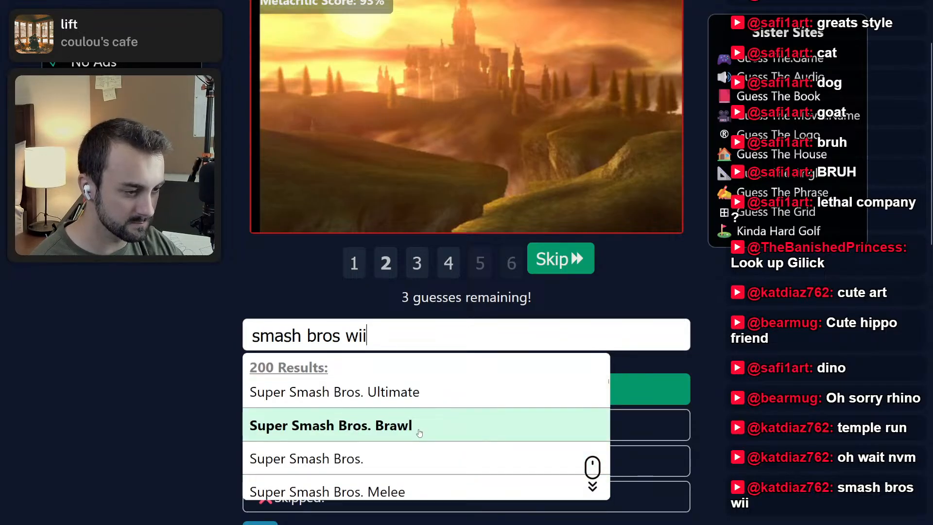
click(419, 433)
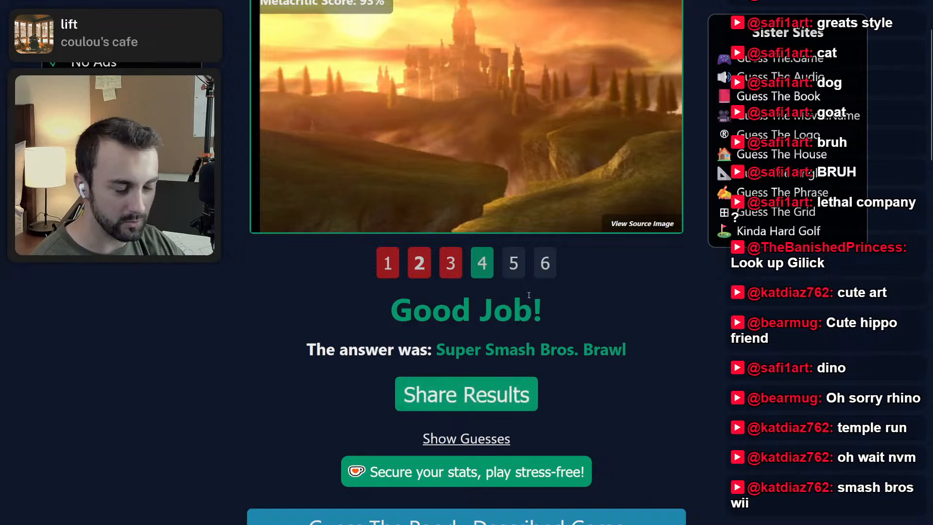
View the unused hint images 5 and 6 of the solved game.
click(513, 263)
scroll(537, 350, up, 2)
click(544, 369)
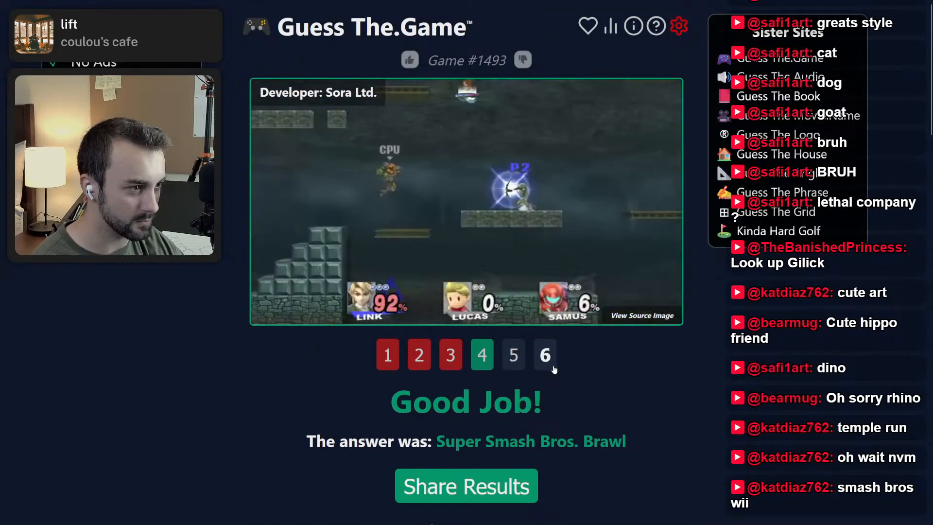
Switch to Scrandle 2 and begin the Daily game, picking Cheese fries over Chicken loaded fries and Loaded fries over the Cheeseburger.
click(212, 4)
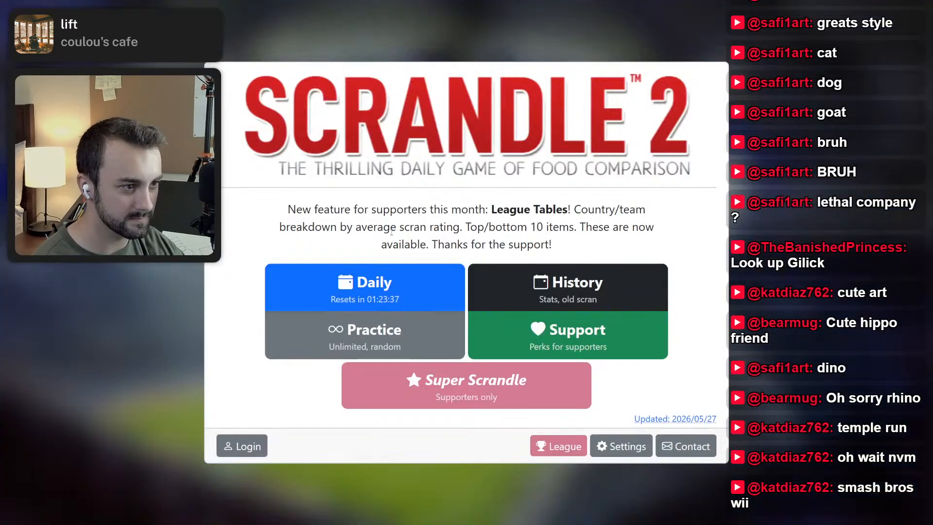
click(435, 298)
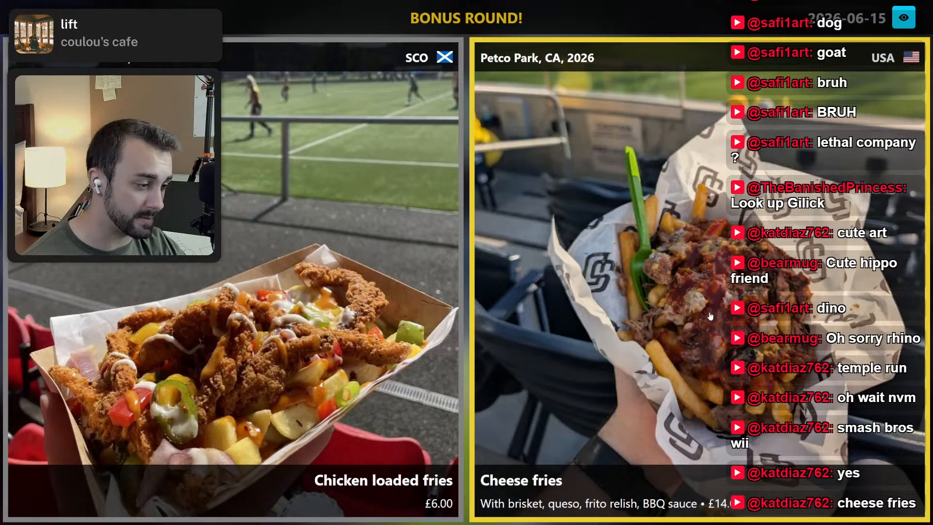
click(775, 326)
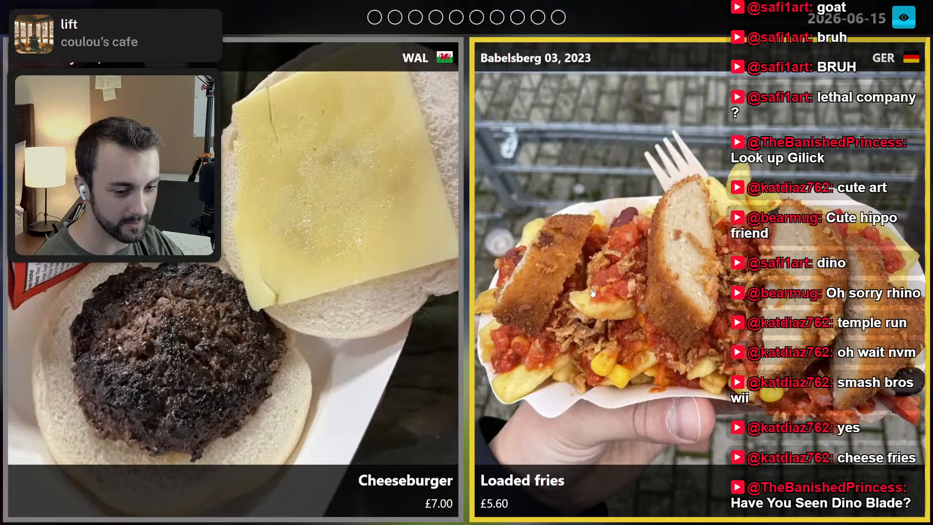
click(593, 292)
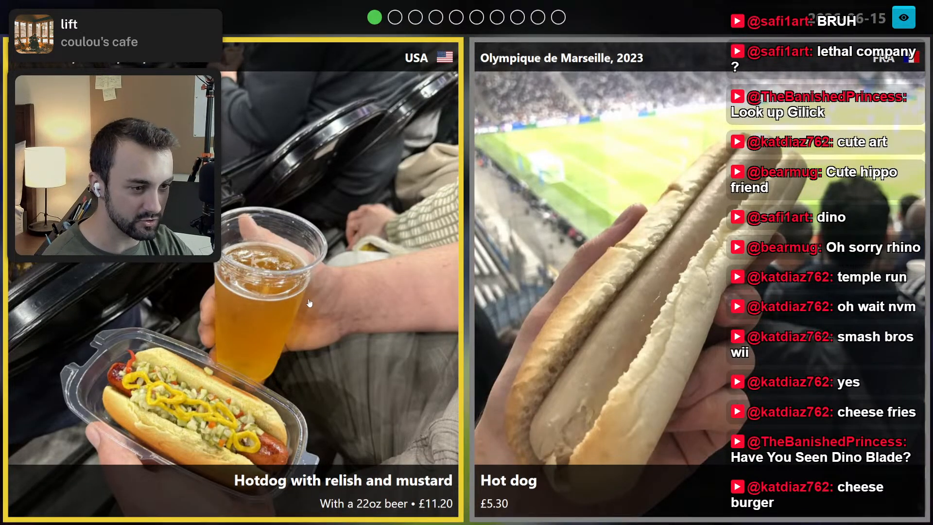
Pick the hotdog with relish and mustard, the loaded waffle fries, the Sri Lankan chicken curry, and the pulled beef, gravy and chips.
click(310, 306)
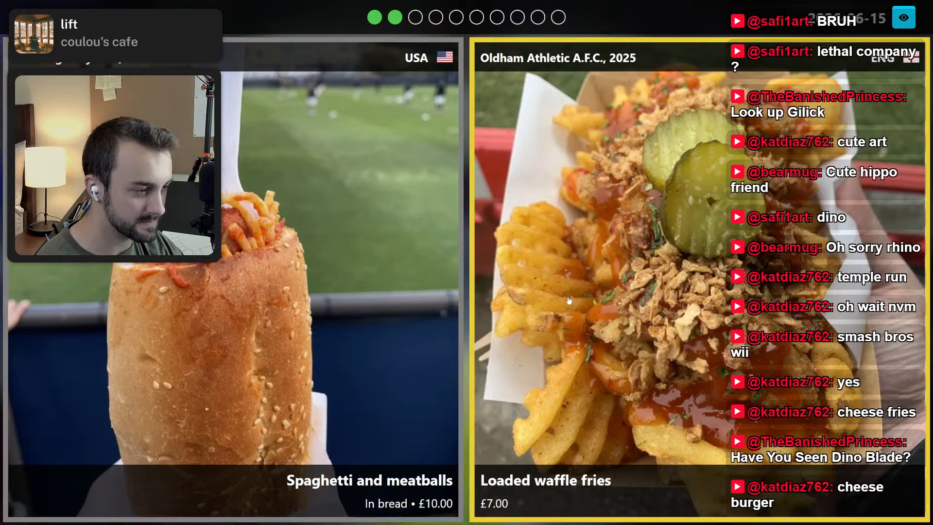
click(662, 295)
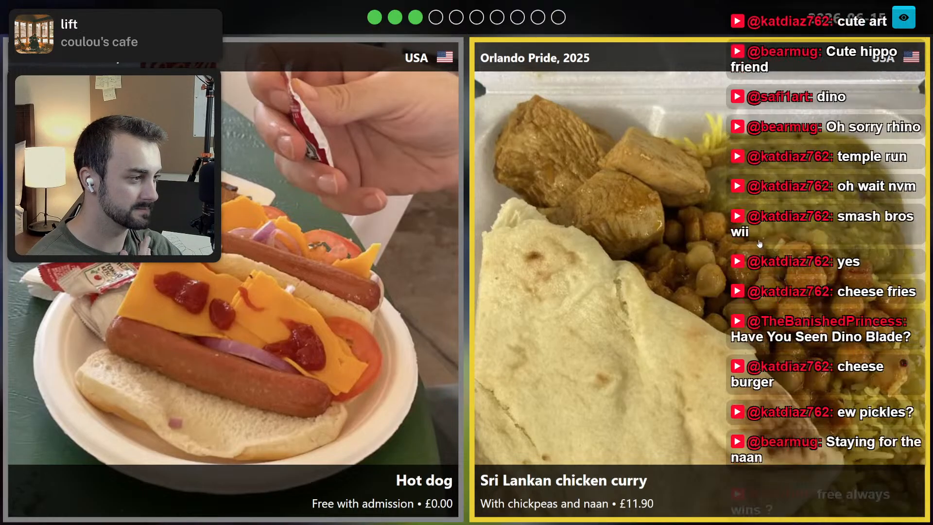
click(743, 276)
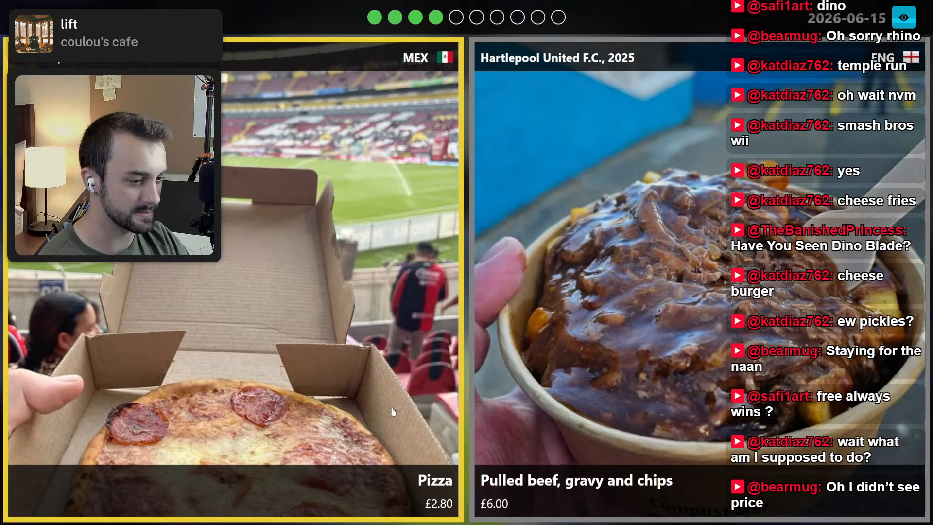
click(747, 412)
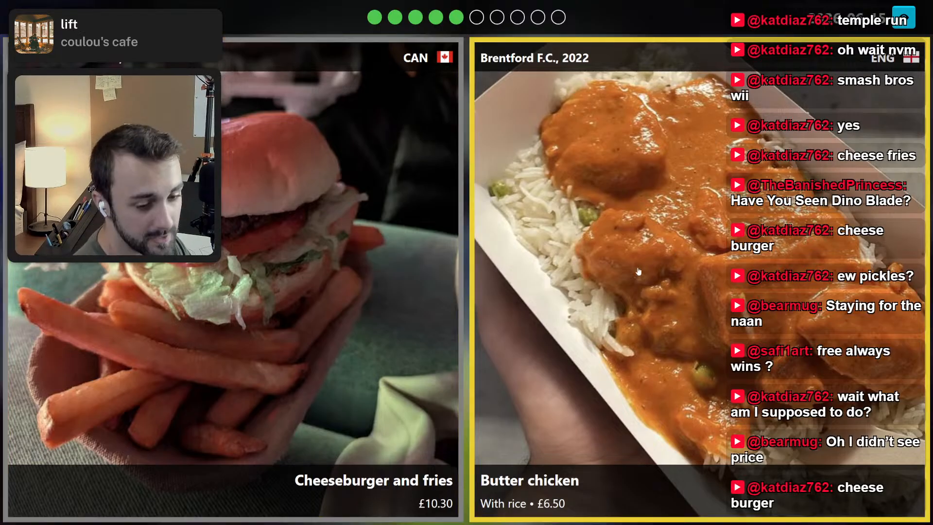
Finish the Daily game by picking the cheeseburger and fries, Dirty spuds, Buffalo fried chicken burger, Masala dosa and Wembley Stadium hot dog.
click(308, 261)
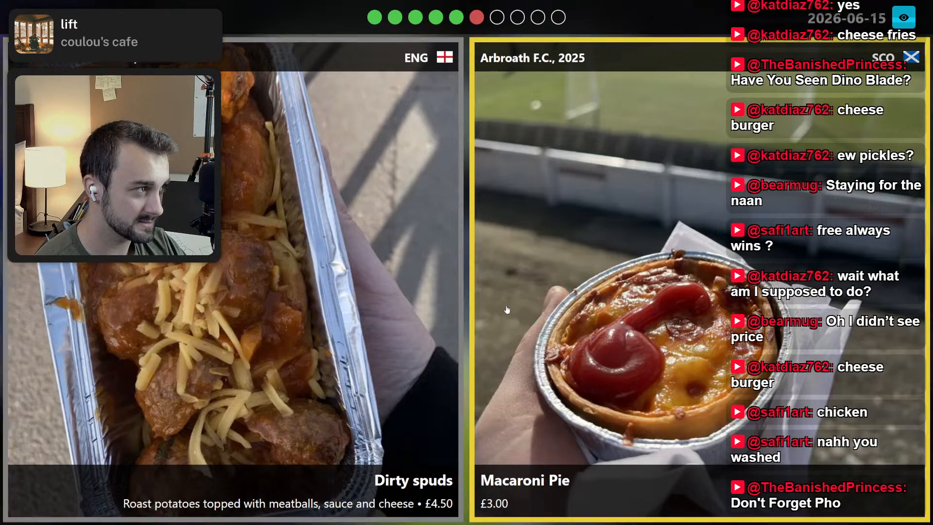
click(459, 315)
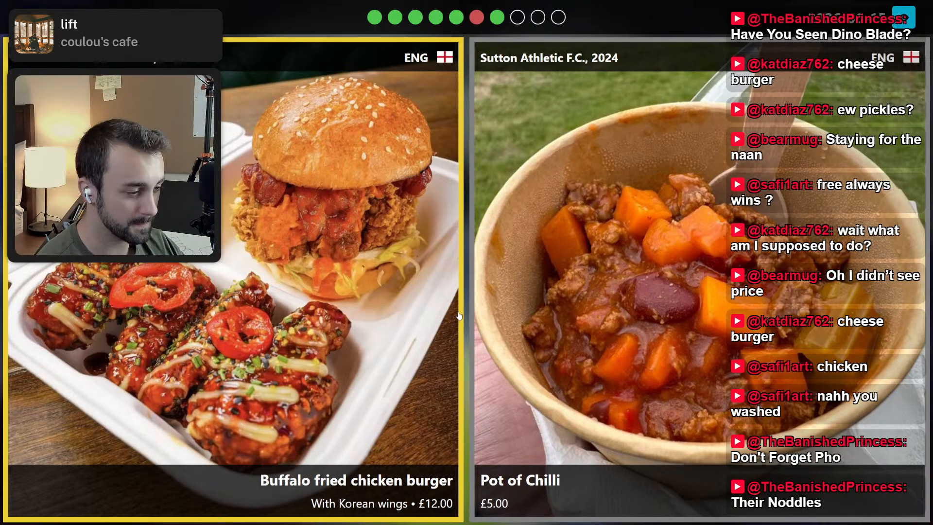
click(357, 320)
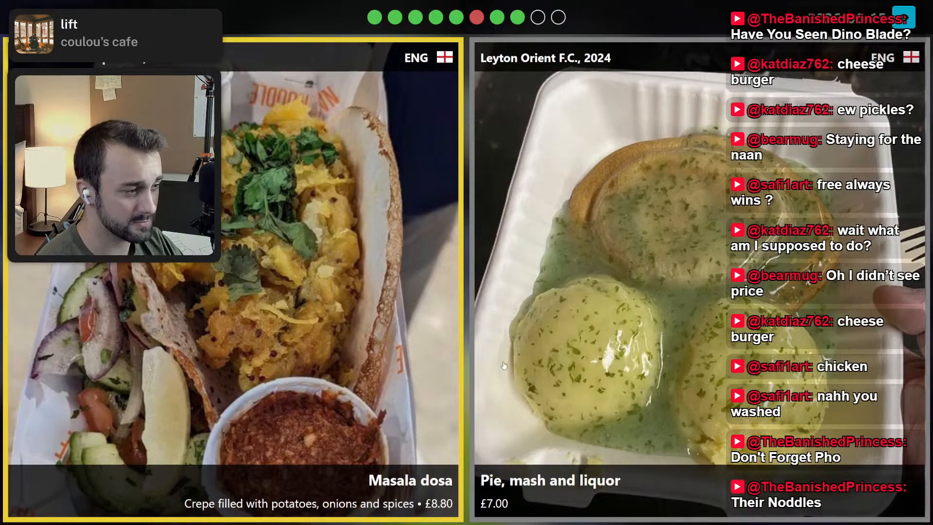
click(415, 321)
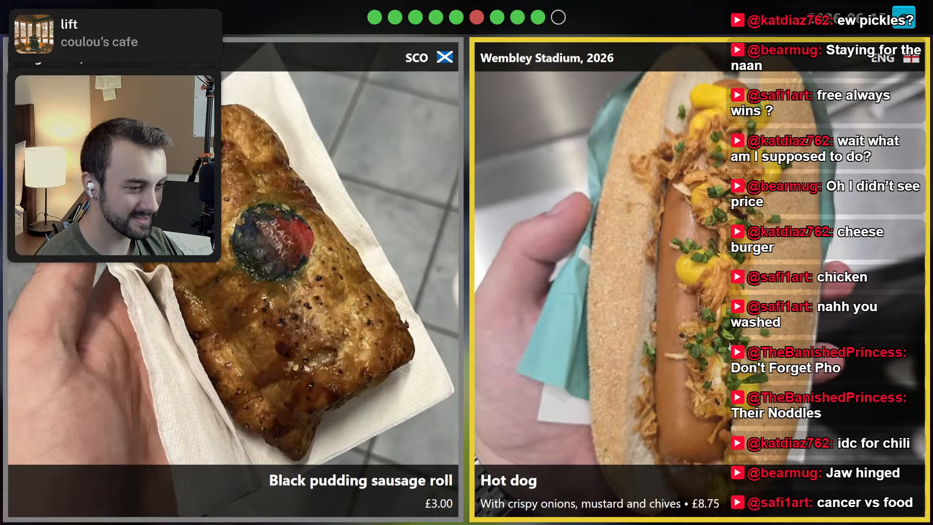
click(730, 345)
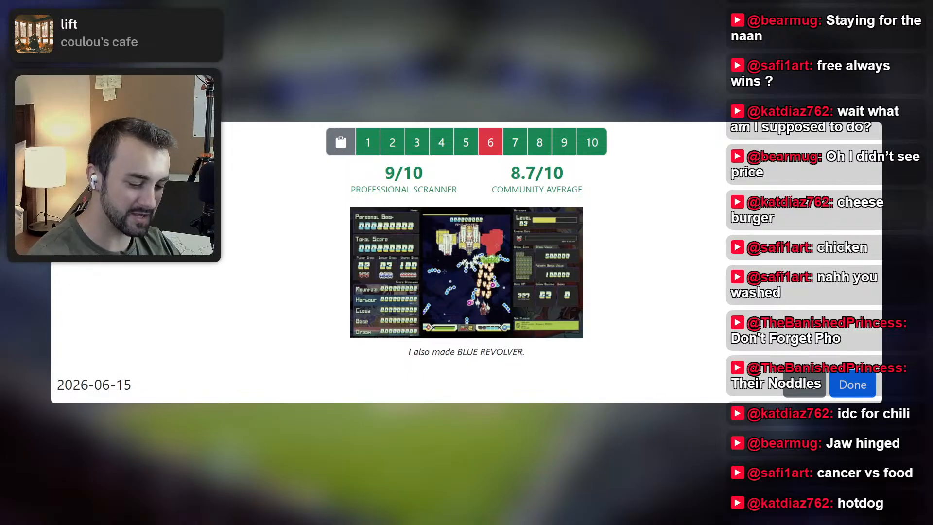
Switch to Cutle and cut the claw shape in half with a diagonal line from the pincer gap to its lower corner.
key(ctrl+Tab)
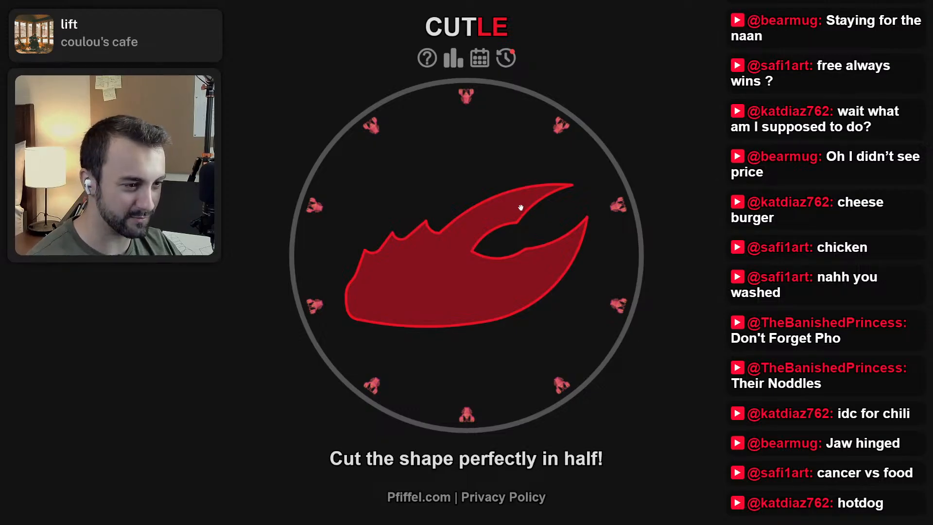
drag(305, 310, 309, 328)
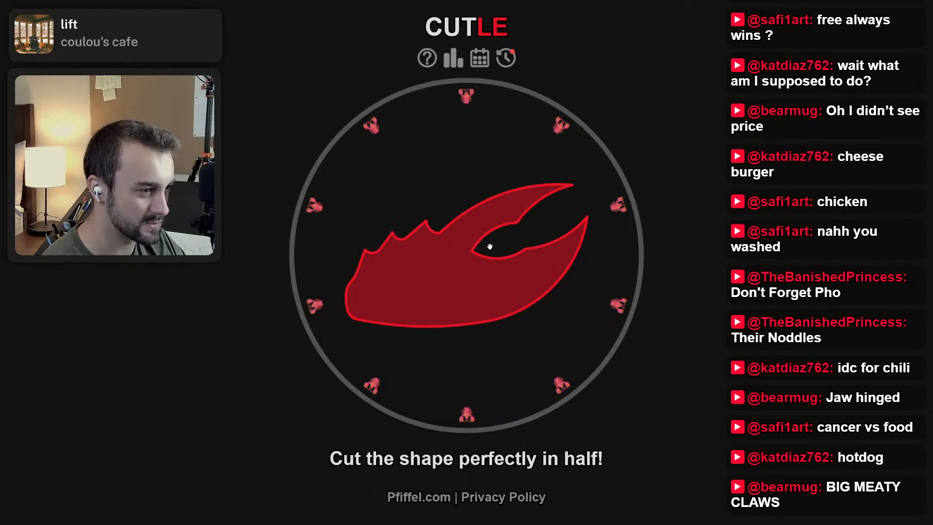
drag(489, 246, 350, 350)
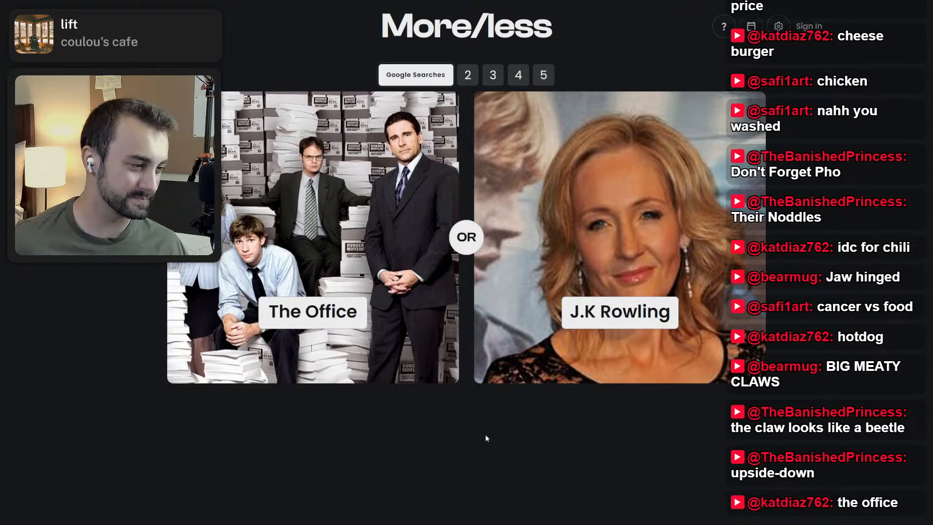
Play the Google Searches round in More/less, picking J.K Rowling over The Office, Costco over Jimmy Butler, and P*rn over Jimmy Butler and Turkey.
click(539, 340)
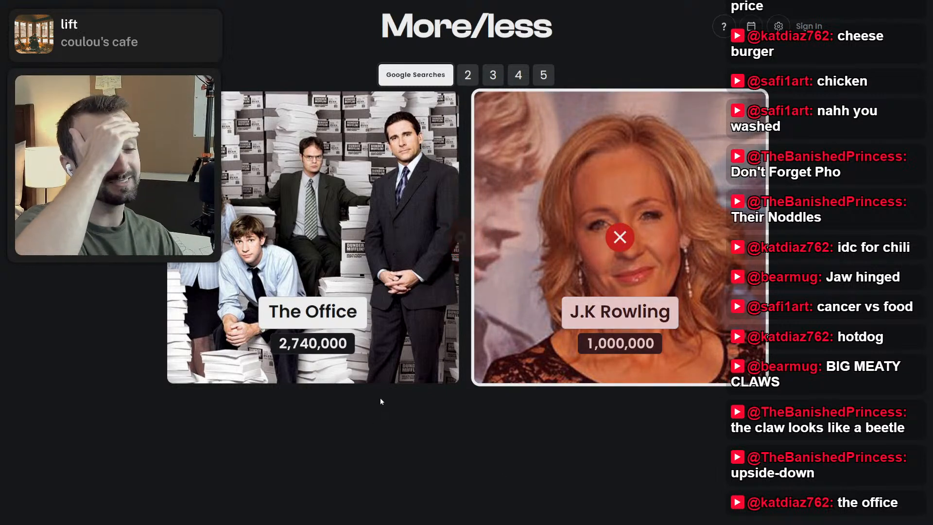
click(575, 329)
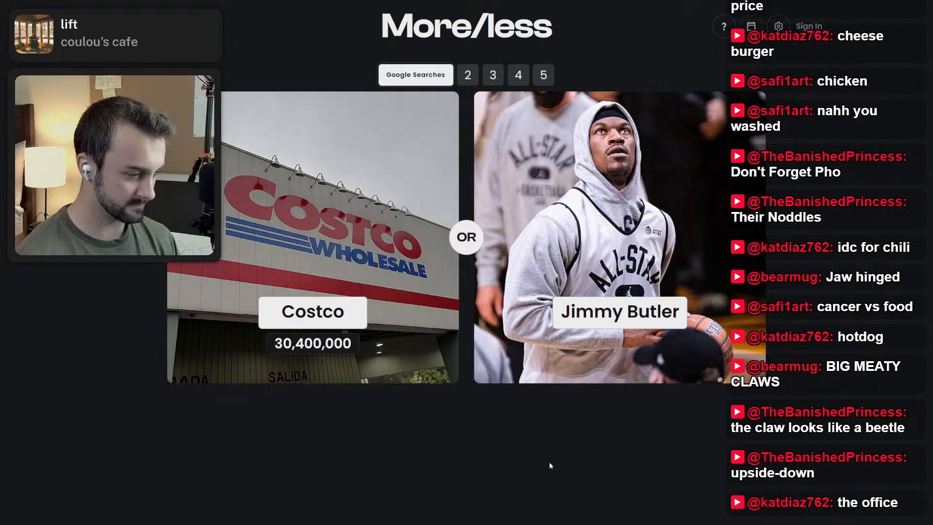
click(412, 327)
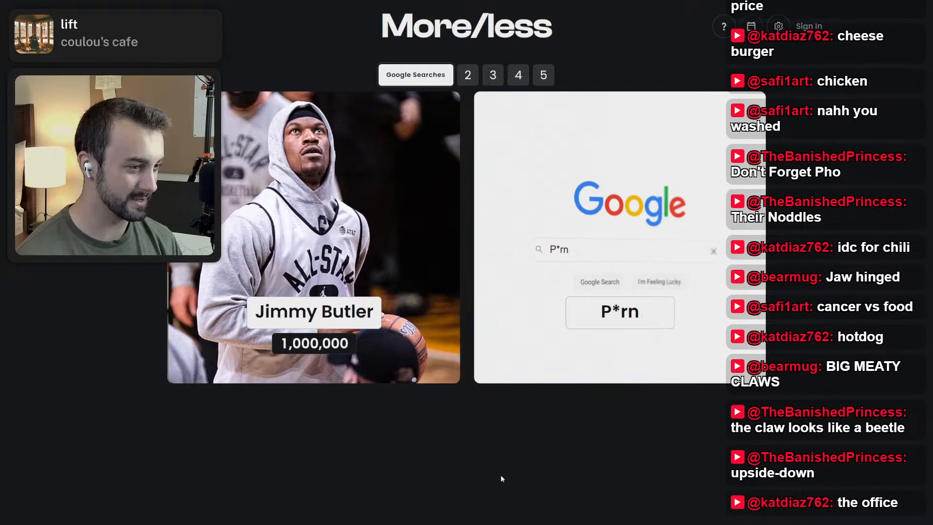
click(678, 351)
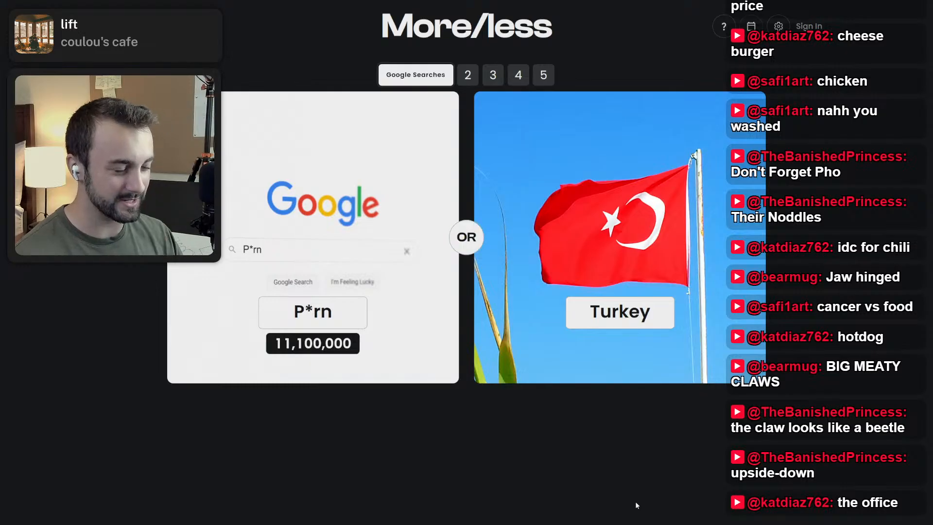
click(400, 372)
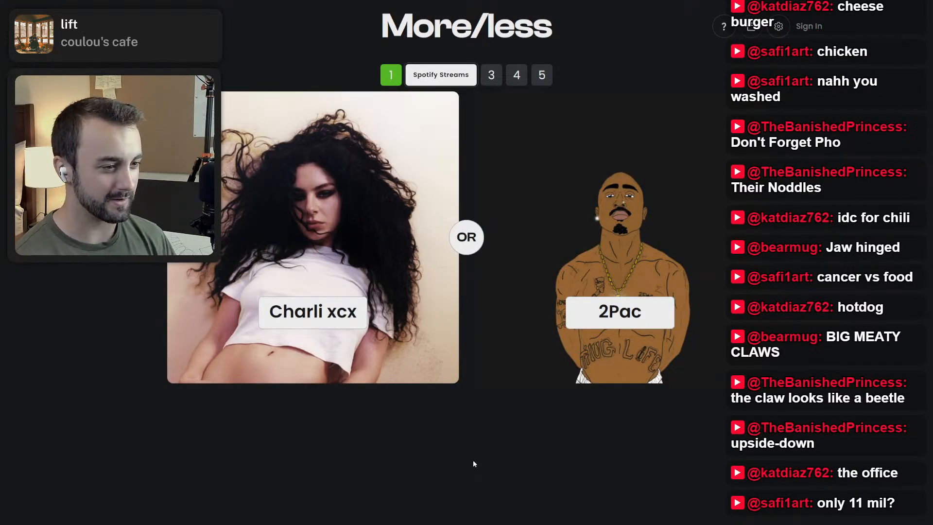
Play the Spotify Streams round, picking 2Pac over Charli xcx and Flight, Smiley over Flight, Taio Cruz over Smiley, and Blake Shelton over Taio Cruz.
click(559, 353)
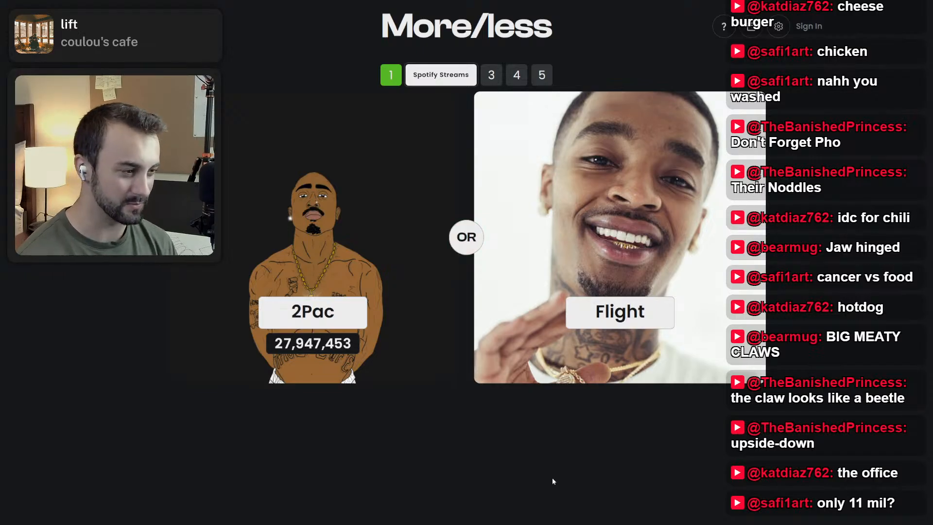
click(339, 307)
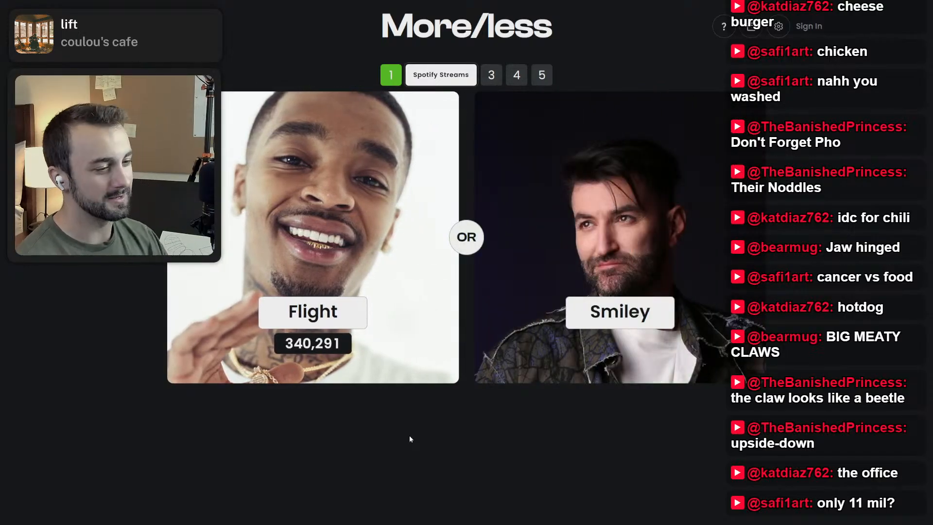
click(535, 364)
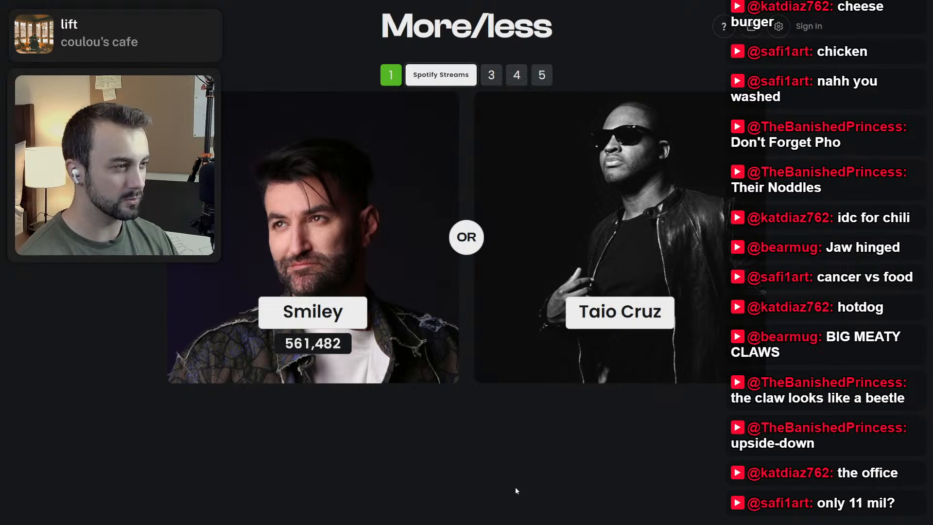
click(699, 325)
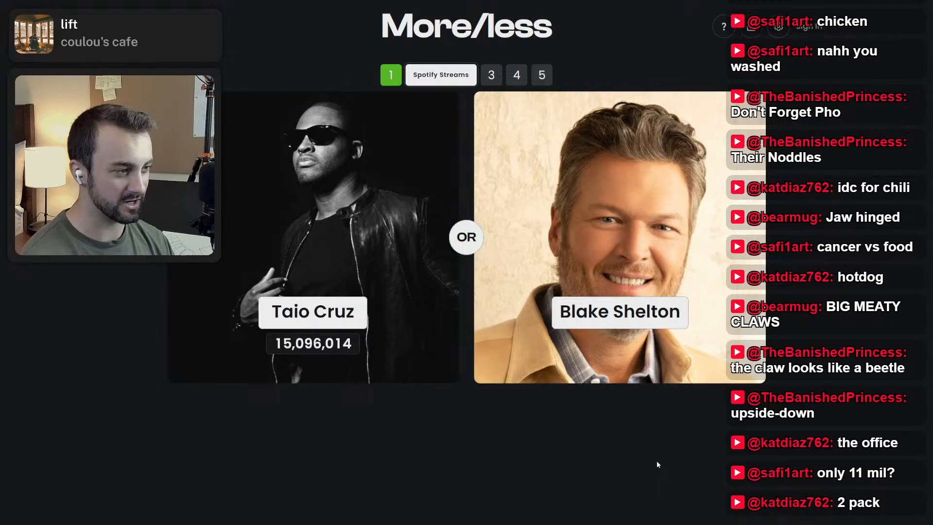
click(637, 354)
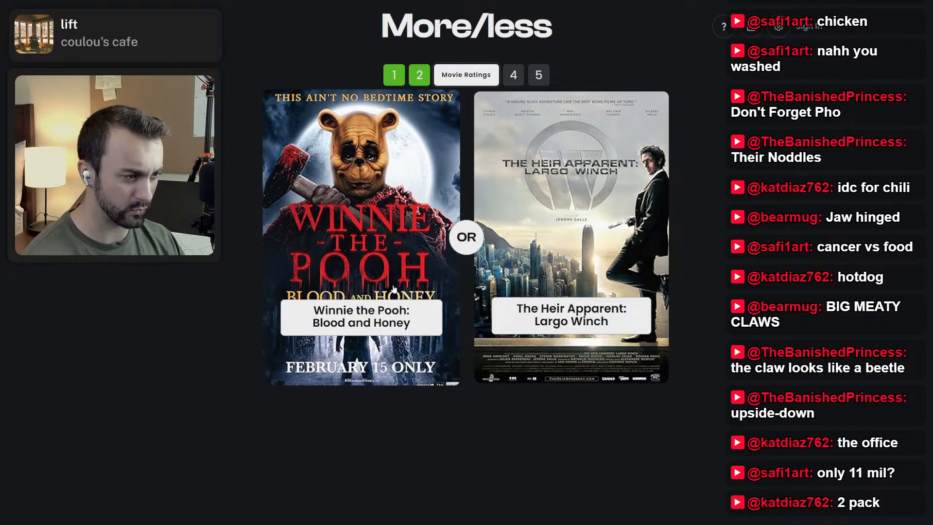
Play the Movie Ratings round, picking The Heir Apparent: Largo Winch, Django Unchained, Spider-Man: No Way Home and The Sting.
click(597, 318)
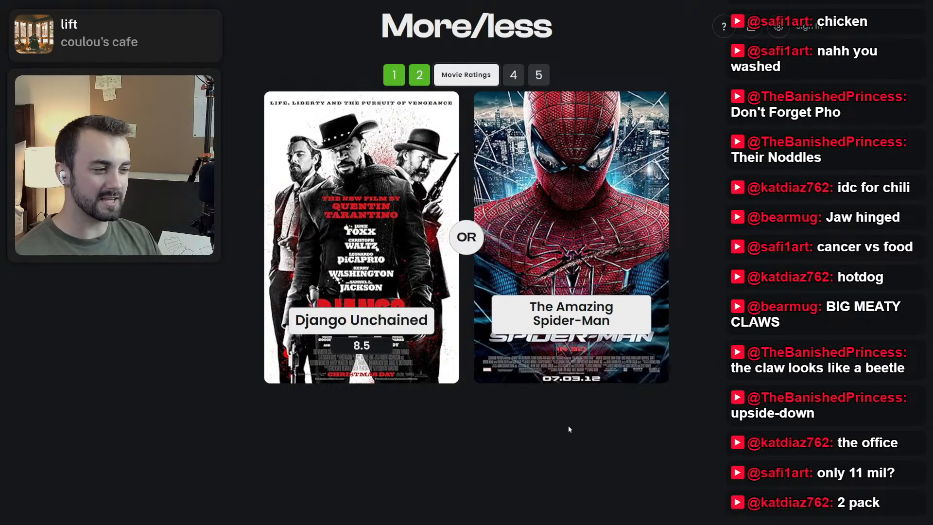
click(391, 297)
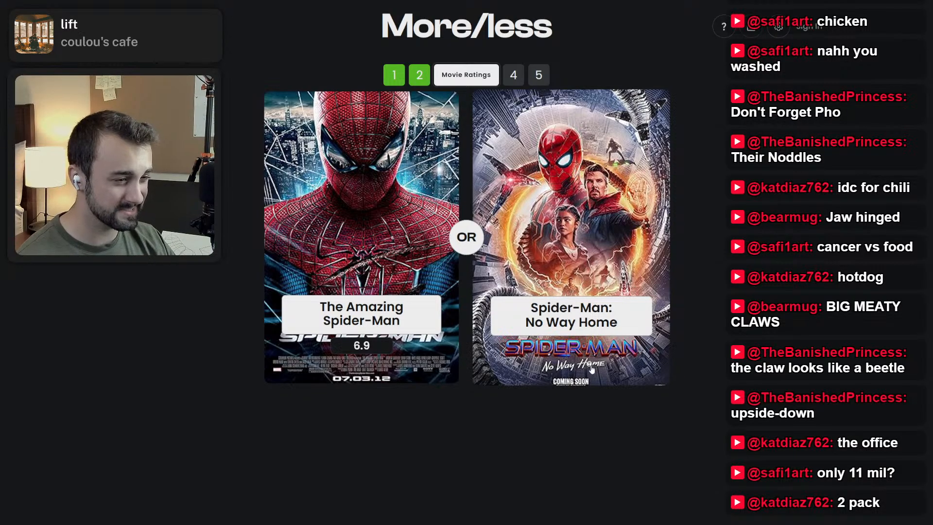
click(567, 322)
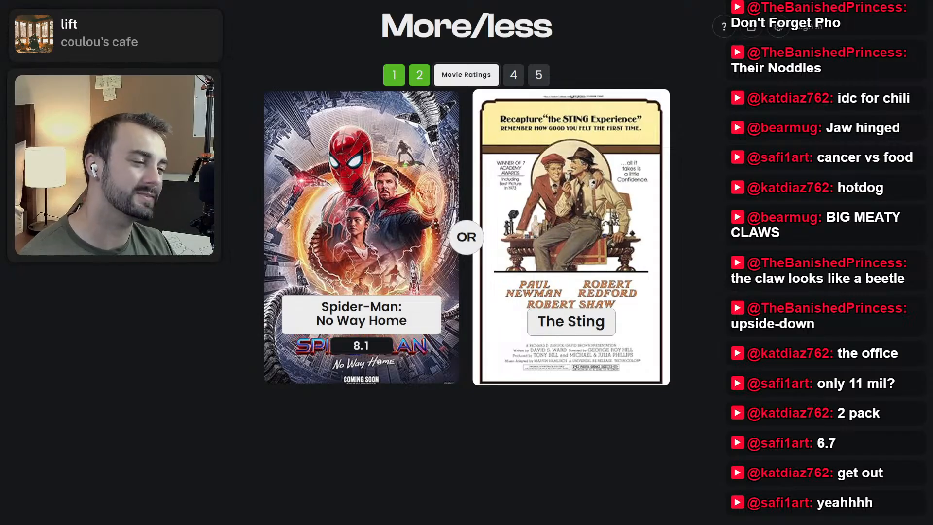
click(522, 311)
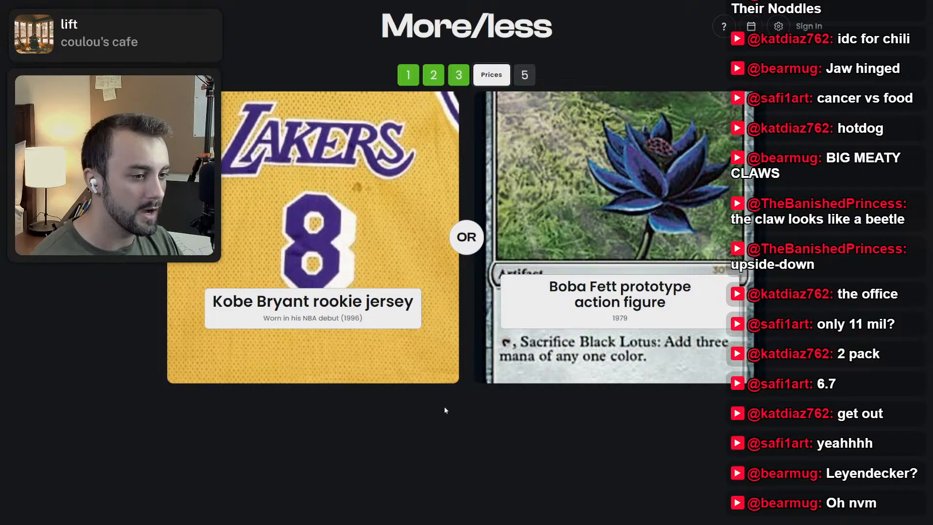
Play the Prices round, picking the Kobe Bryant rookie jersey, Boba Fett prototype, Song Dynasty brush washer, Apple-1 computer and Action Comics #1.
click(427, 345)
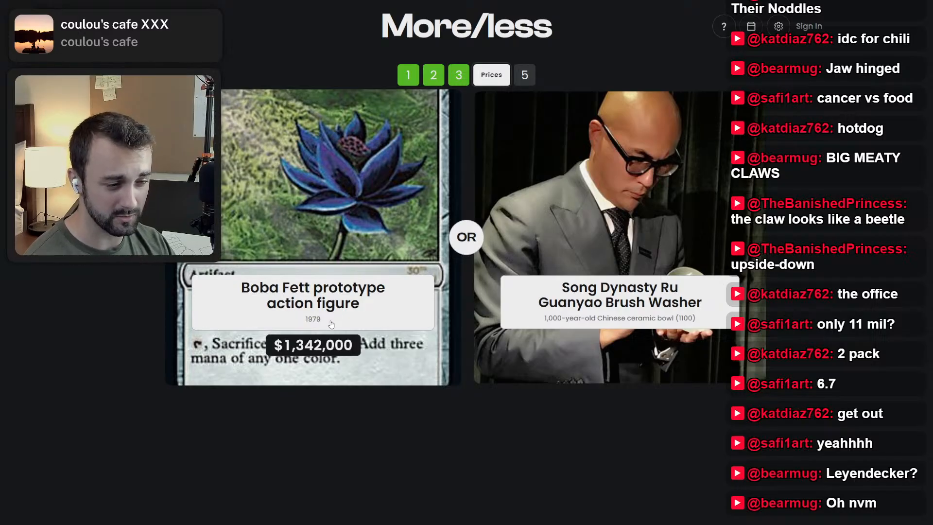
click(331, 328)
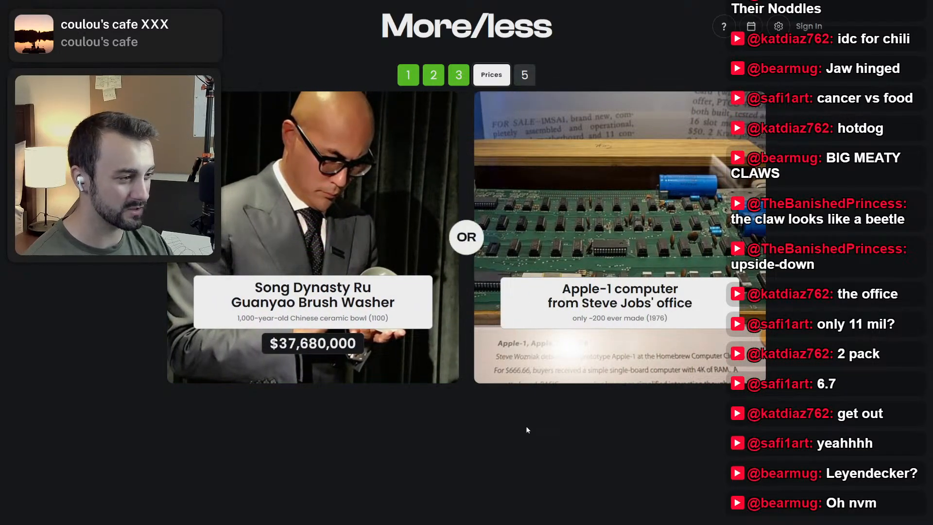
click(385, 354)
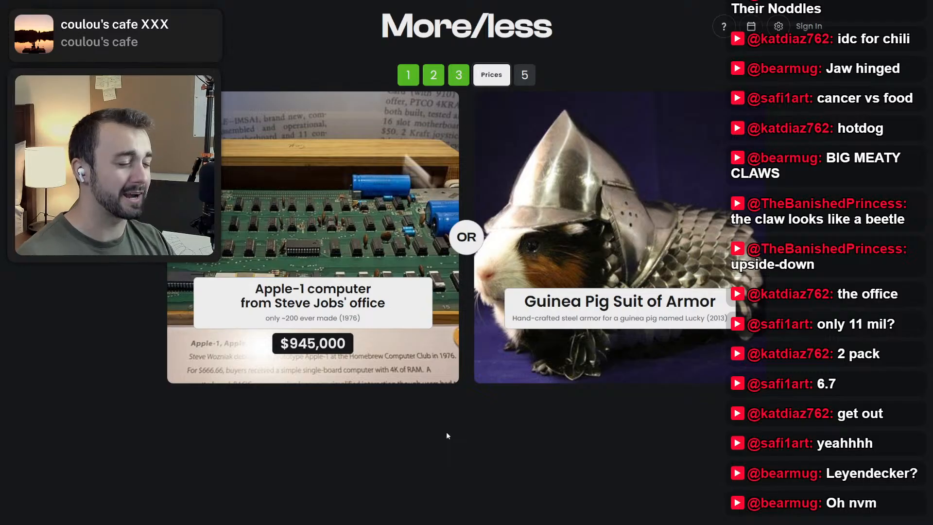
click(410, 377)
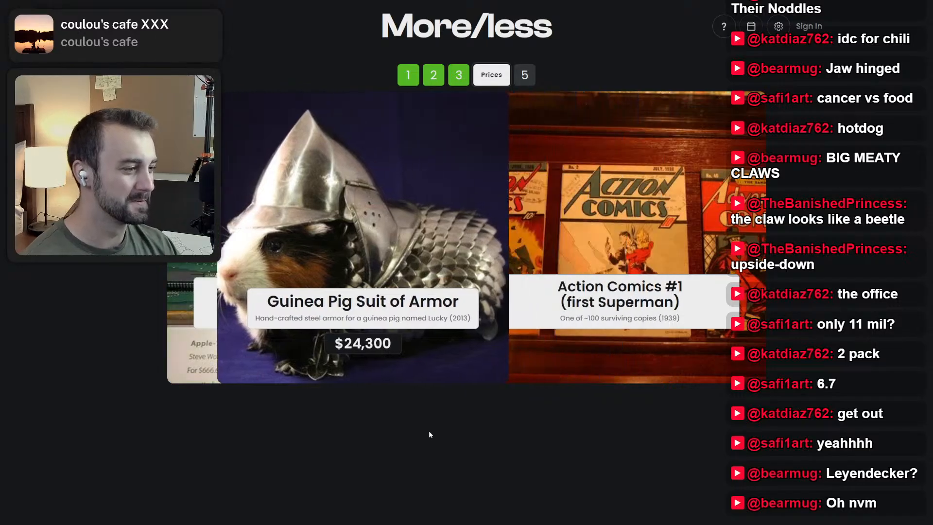
click(590, 384)
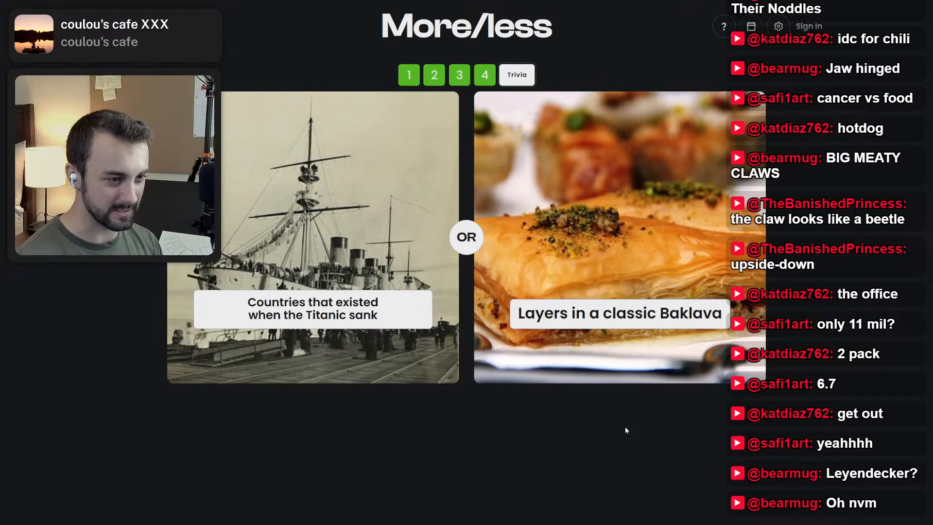
Play the Trivia round, picking the Titanic-era countries, Julius Caesar's age, Eras Tour concerts, most hot dogs eaten and Earth's miles per second.
click(397, 345)
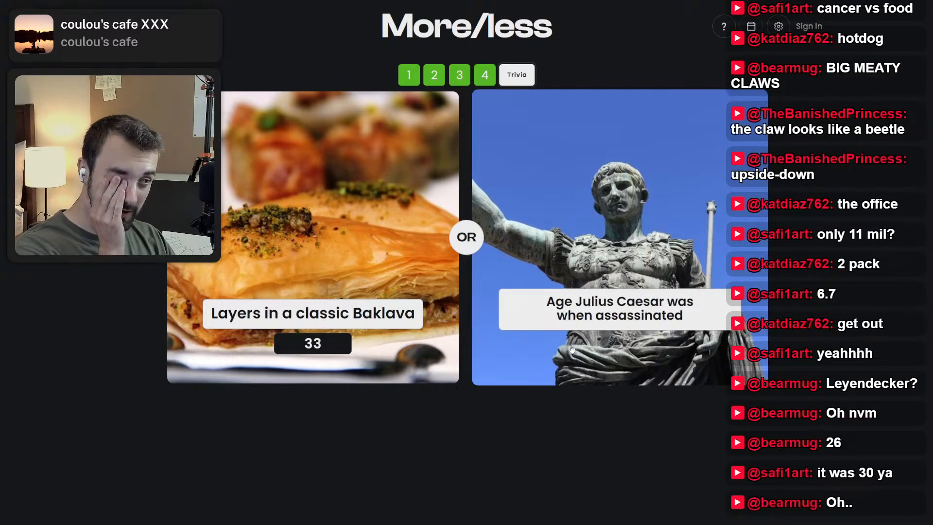
click(585, 356)
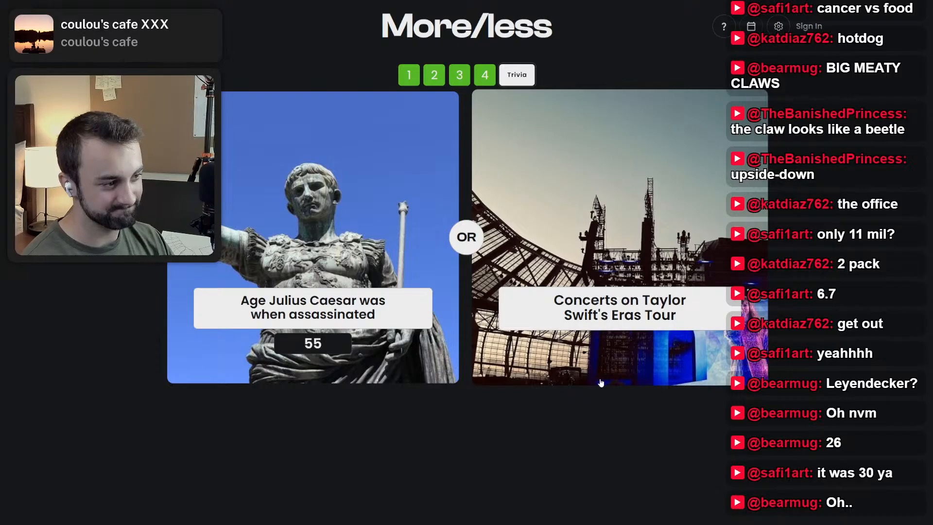
click(598, 336)
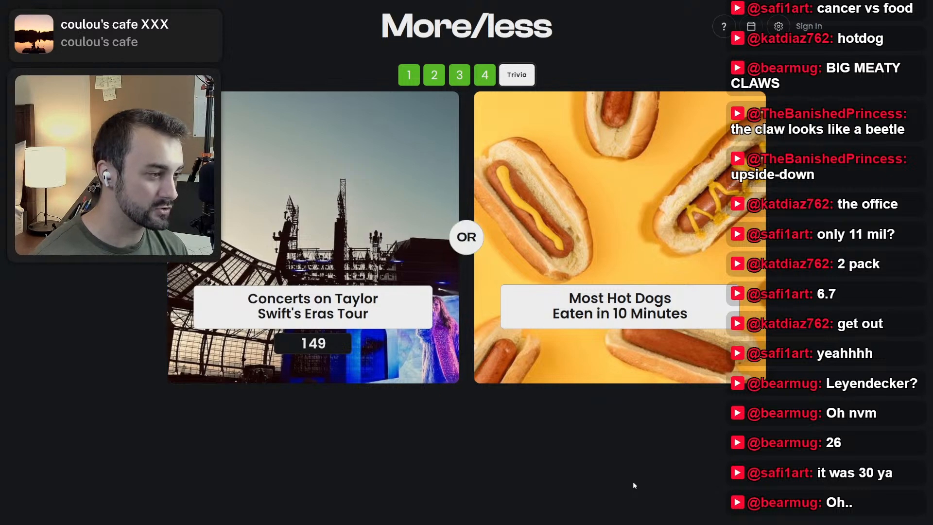
click(598, 337)
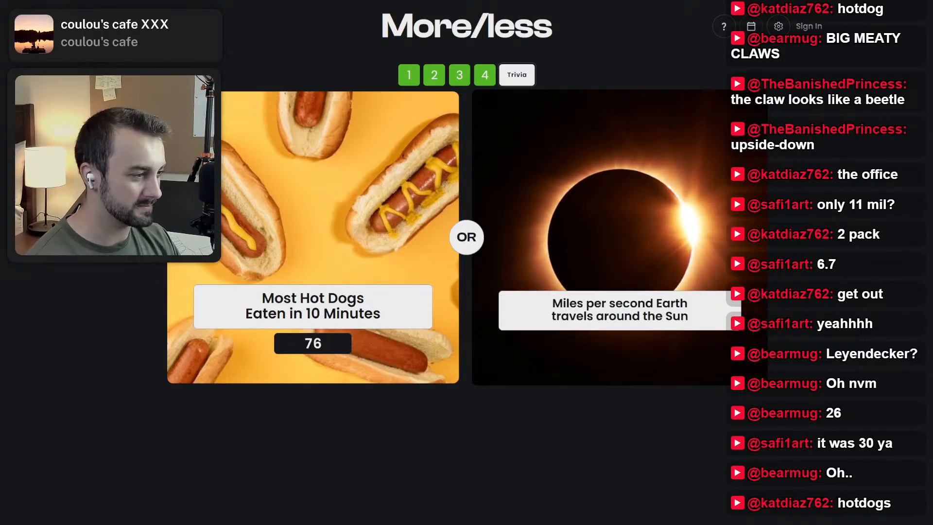
click(607, 365)
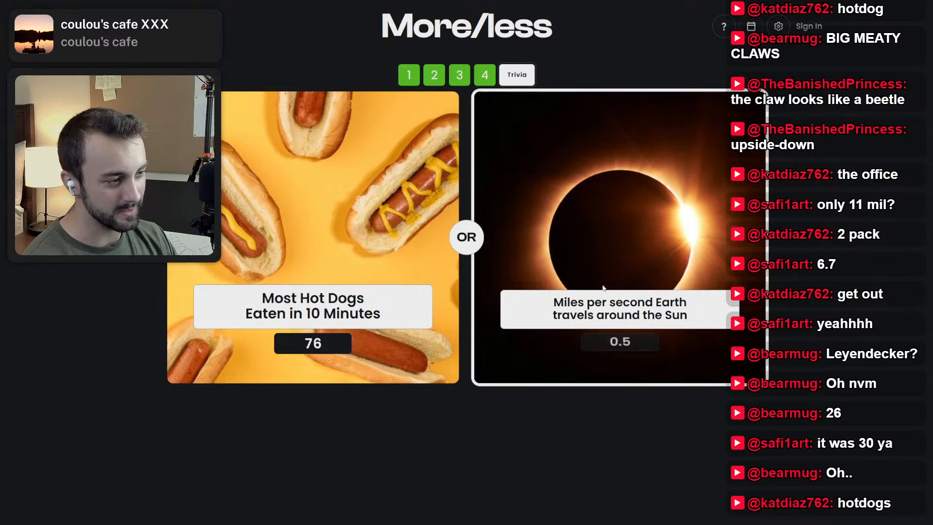